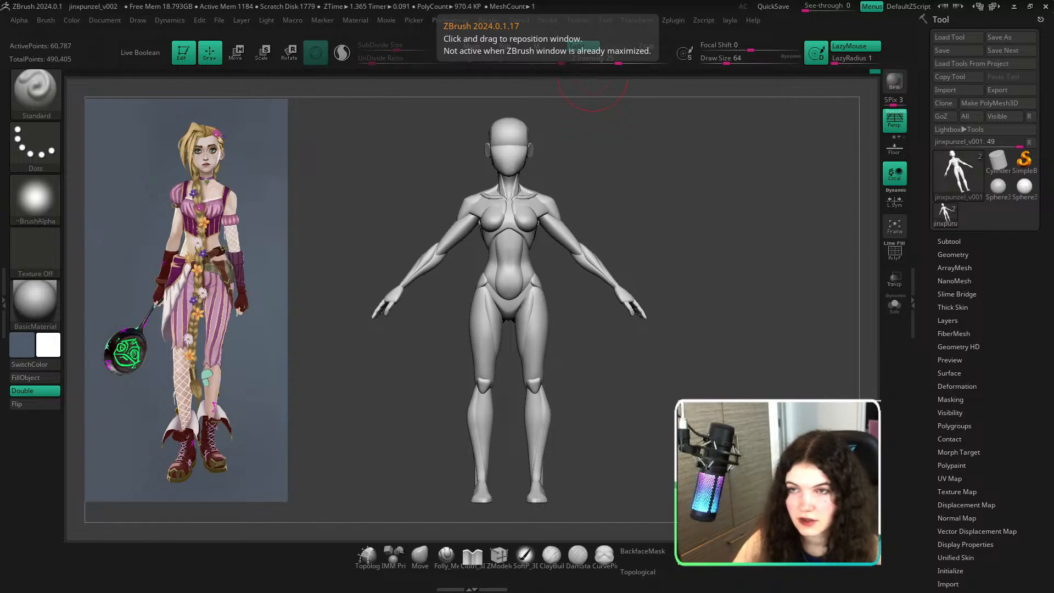
Switch to Media Player, play the frontgrey video full screen and change its playback speed.
drag(597, 1, 569, 144)
double_click(569, 144)
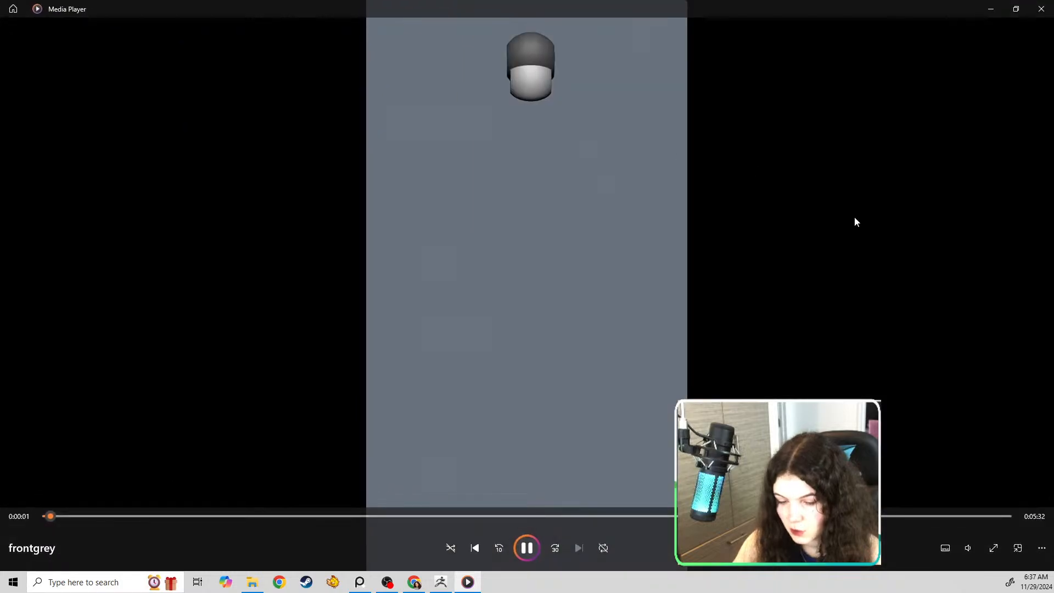
click(994, 548)
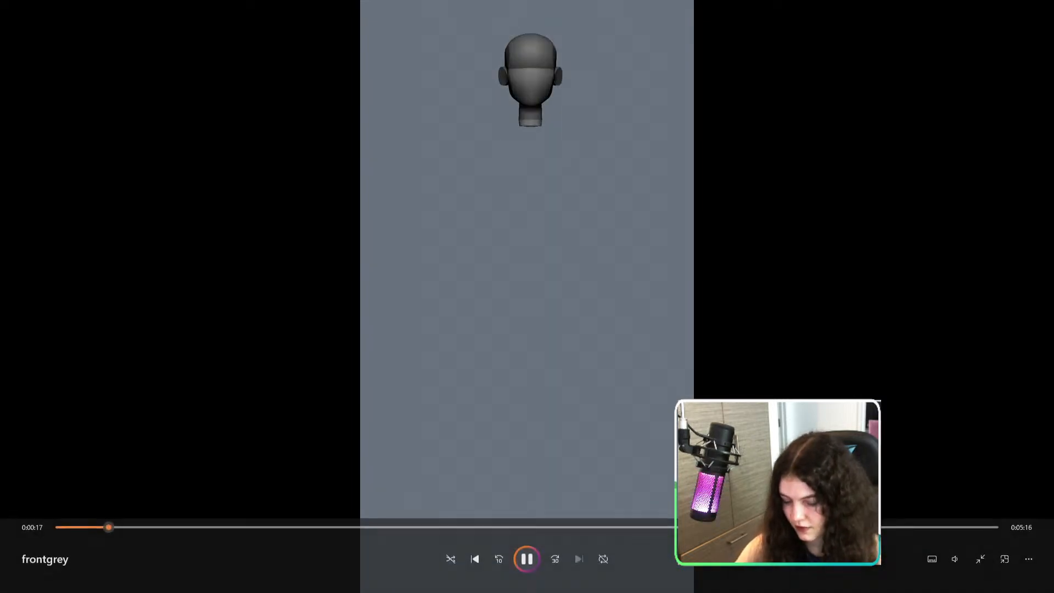
click(1030, 554)
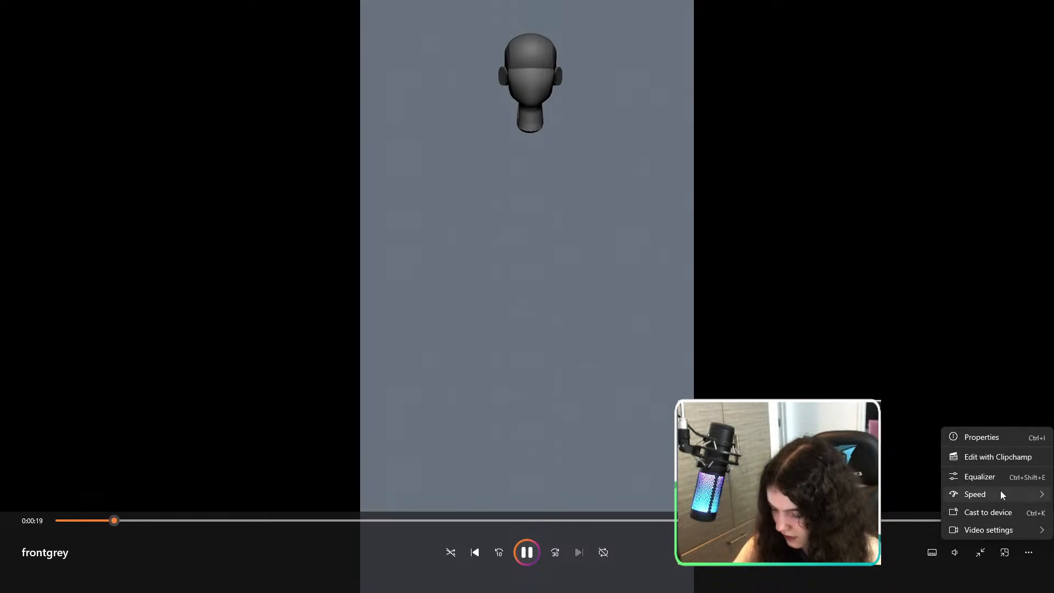
mouse_move(1000, 494)
click(909, 496)
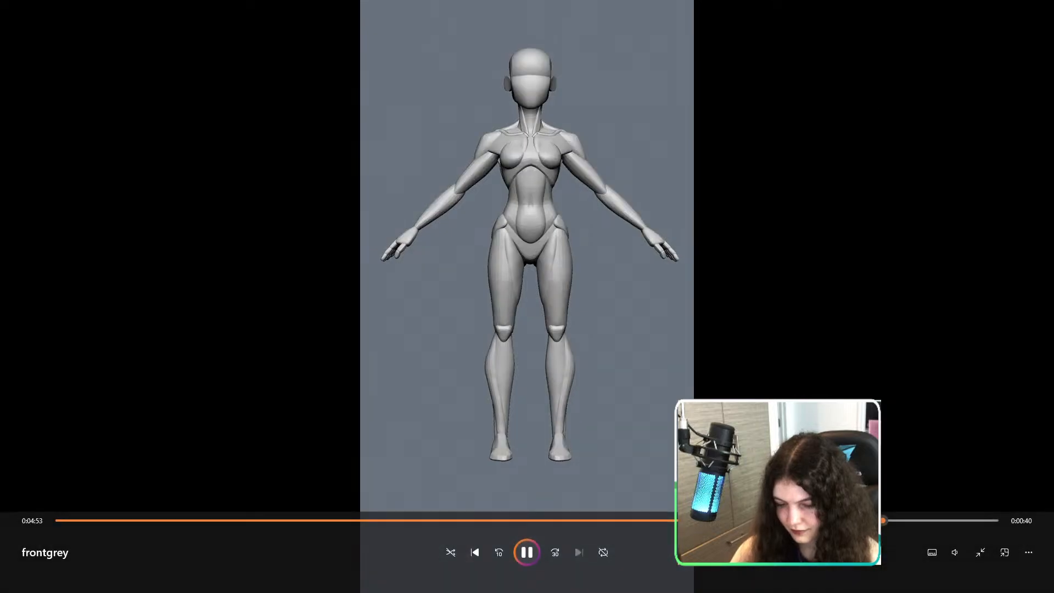
Skip ahead to the end of the frontgrey video and close Media Player.
drag(905, 519, 988, 519)
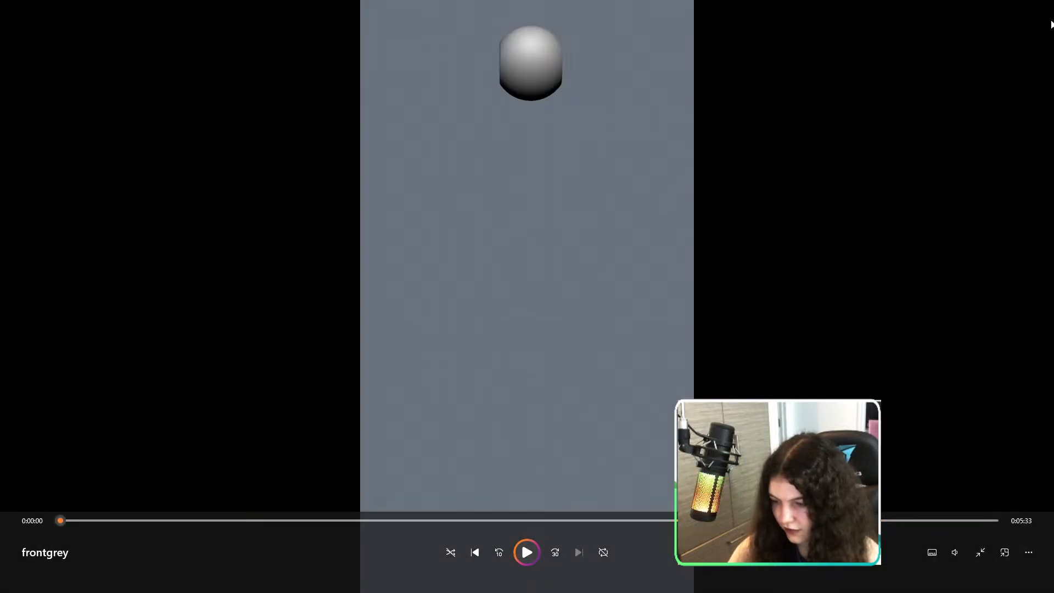
key(Escape)
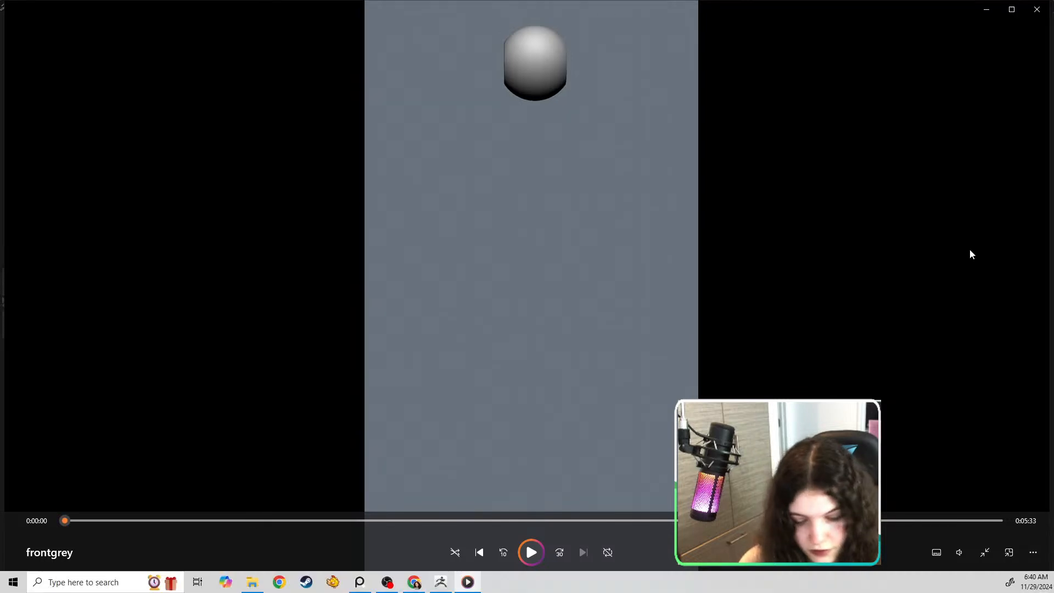
click(1041, 12)
Choose the Move brush for the body mesh and set its draw size to about 567.
drag(659, 299, 724, 334)
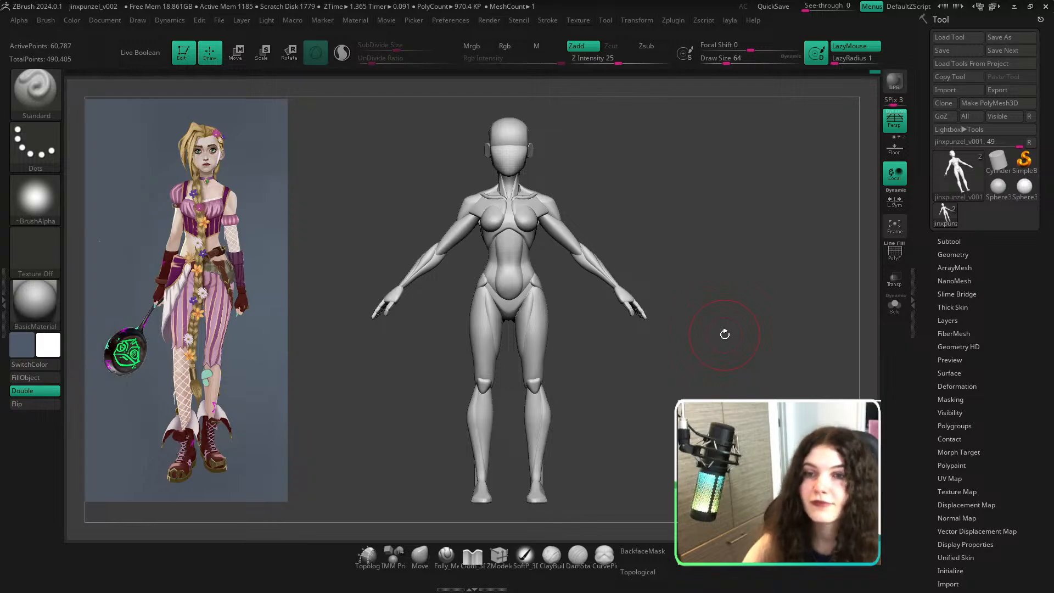
drag(725, 334, 737, 344)
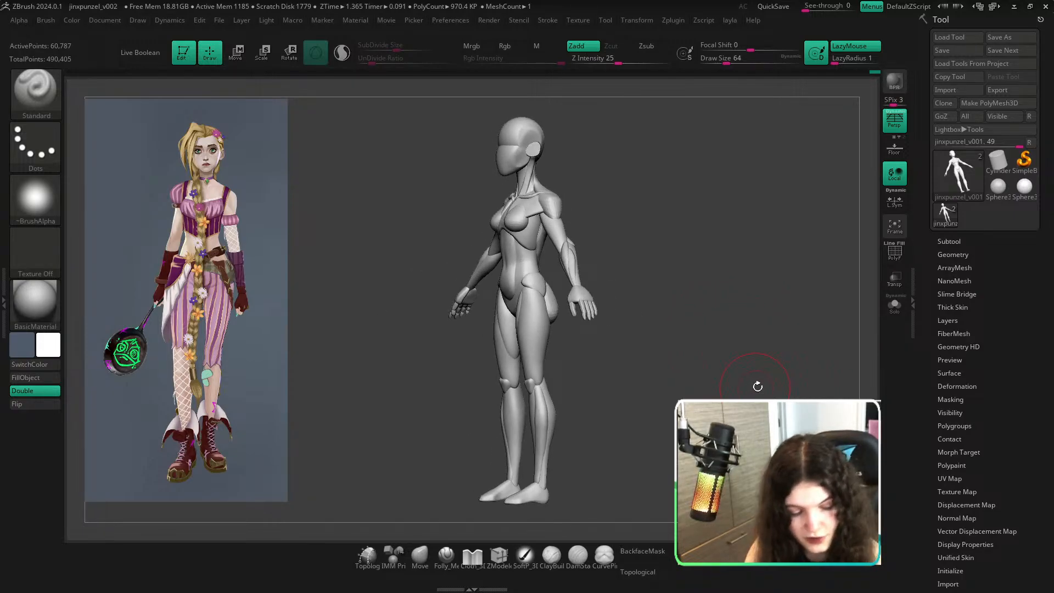
mouse_move(758, 381)
shift+mouse_down()
mouse_move(772, 311)
mouse_move(720, 344)
mouse_move(766, 376)
mouse_move(799, 376)
mouse_move(788, 374)
mouse_move(793, 388)
mouse_move(723, 383)
mouse_move(773, 383)
mouse_move(739, 391)
mouse_move(723, 371)
mouse_move(583, 526)
shift+mouse_up()
key(s)
click(421, 557)
alt+drag(680, 293, 753, 363)
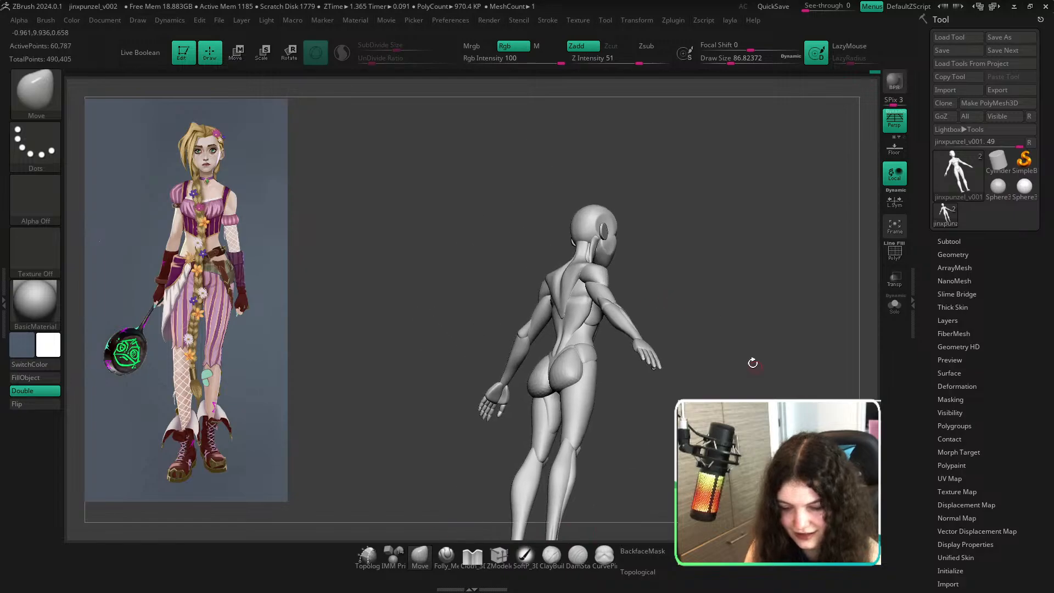
key(s)
drag(581, 286, 623, 294)
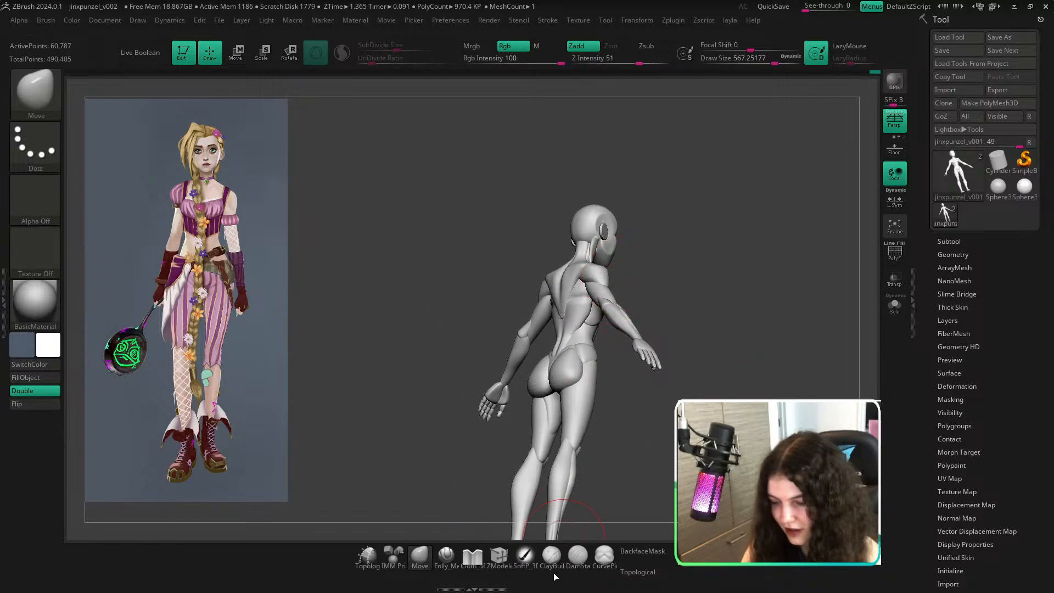
Open the subtool list and reduce its visible count to 5.
click(968, 238)
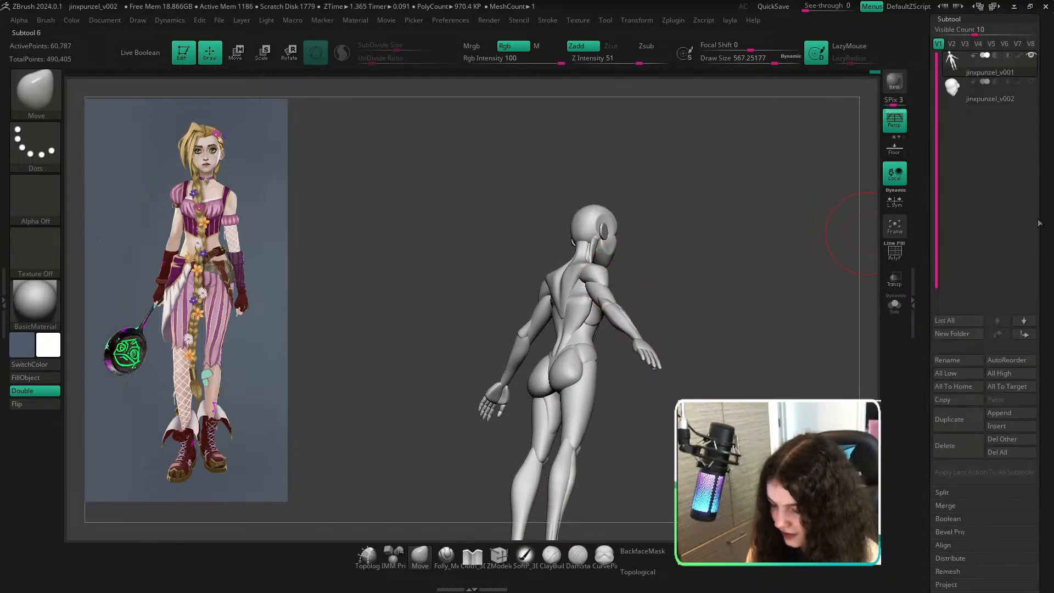
drag(1038, 224, 1035, 237)
drag(970, 144, 951, 144)
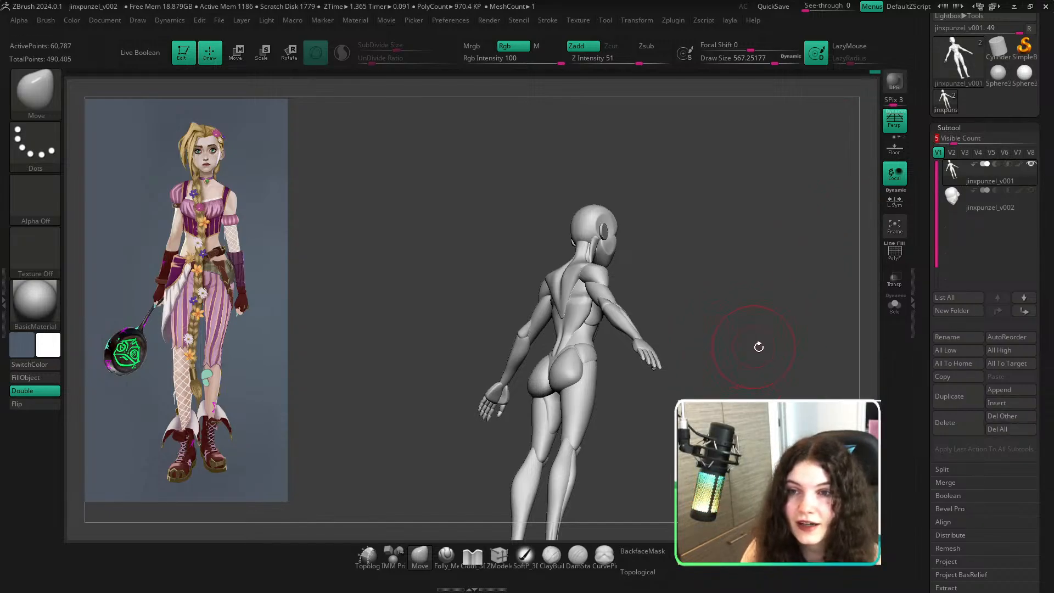
Isolate the chest muscle piece to inspect it with a draw size of about 239, and show the whole body again.
drag(759, 347, 791, 369)
ctrl+right_drag(790, 384, 763, 291)
ctrl+right_drag(630, 220, 665, 248)
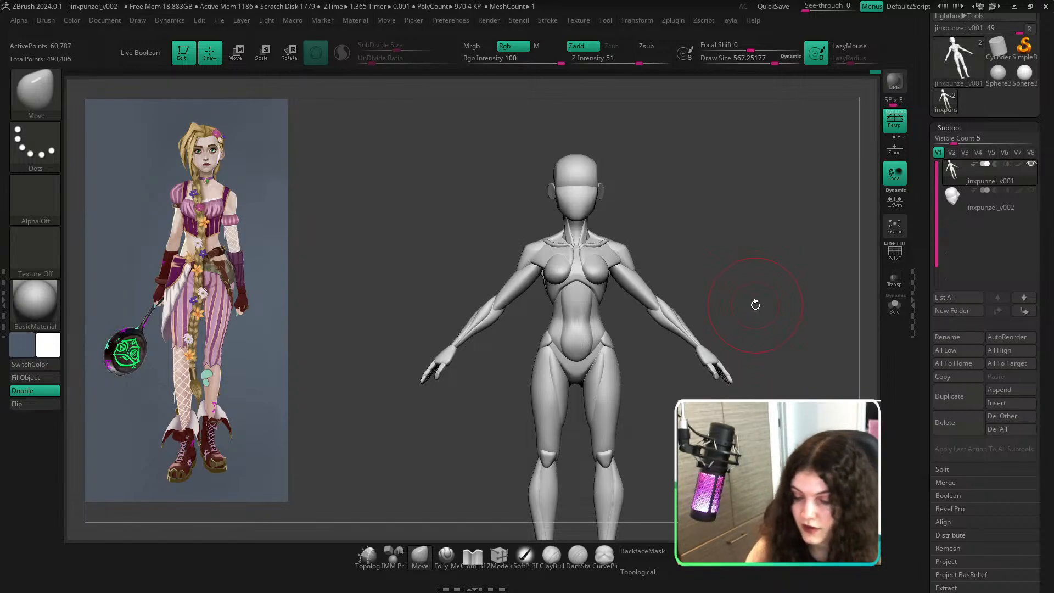
ctrl+right_drag(682, 235, 705, 264)
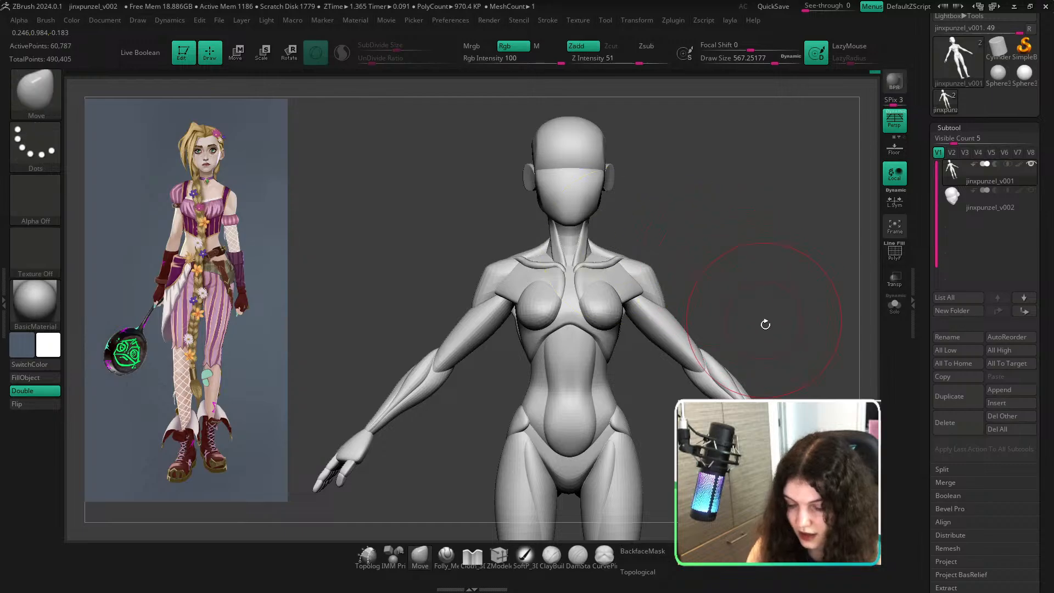
mouse_move(765, 325)
ctrl+right_down()
mouse_move(788, 280)
mouse_move(775, 266)
mouse_move(748, 287)
ctrl+right_up()
ctrl+shift+click(517, 308)
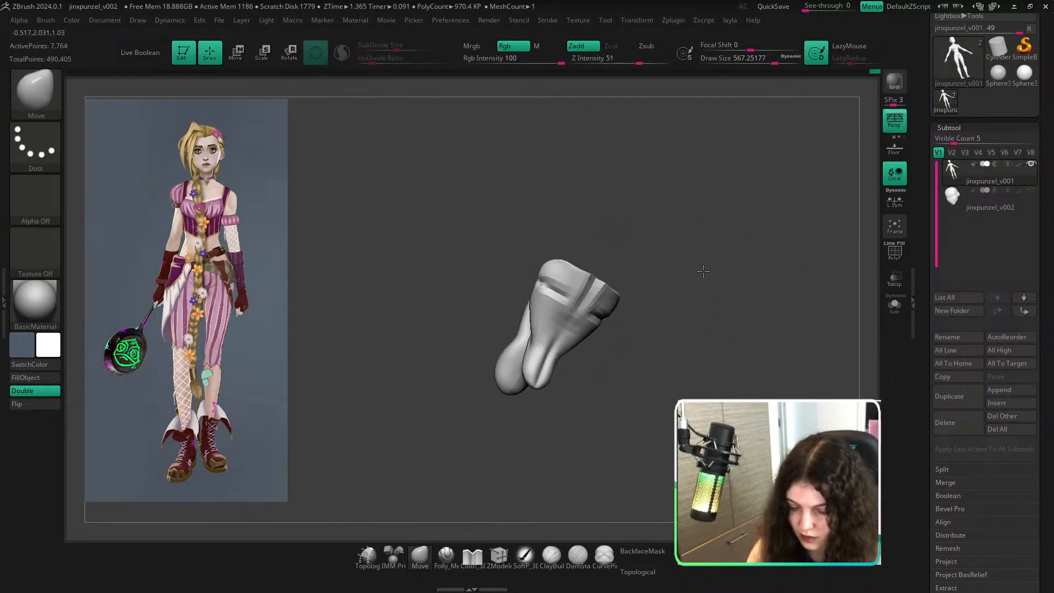
key(s)
drag(614, 279, 610, 279)
shift+click(541, 278)
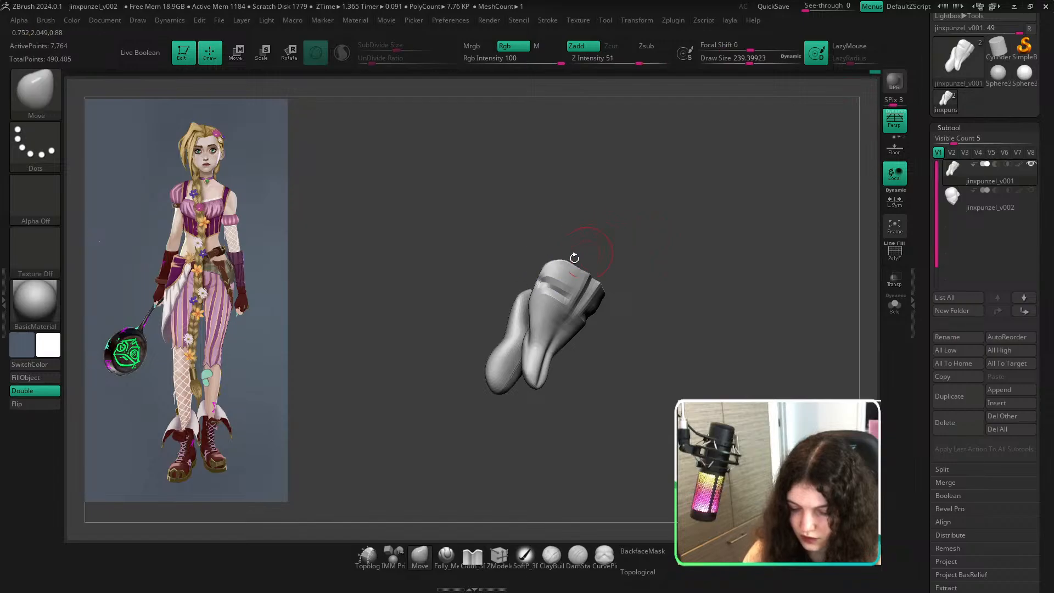
key(1)
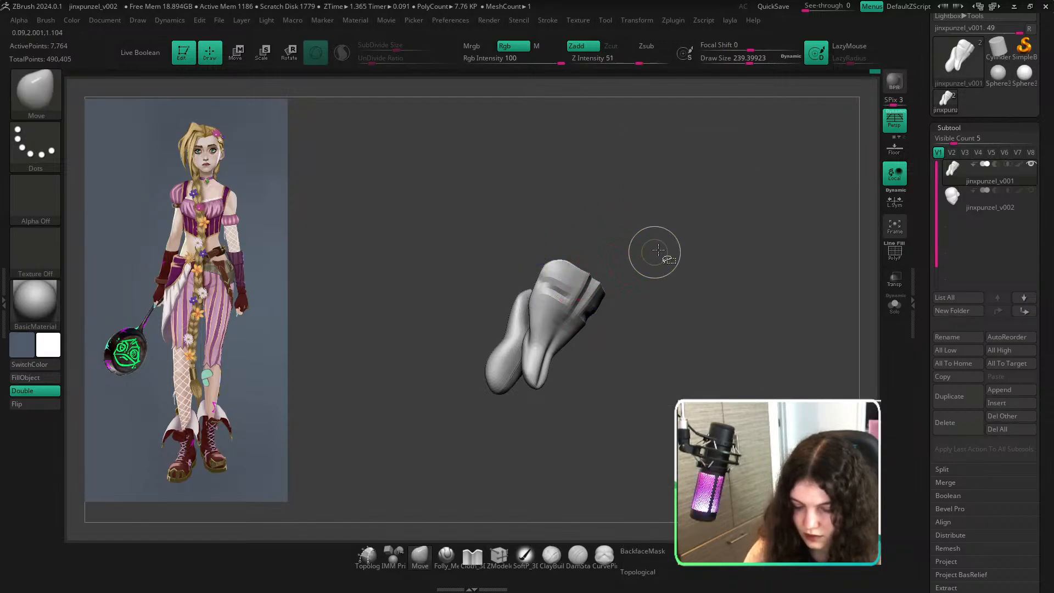
ctrl+shift+click(655, 247)
shift+drag(780, 260, 747, 249)
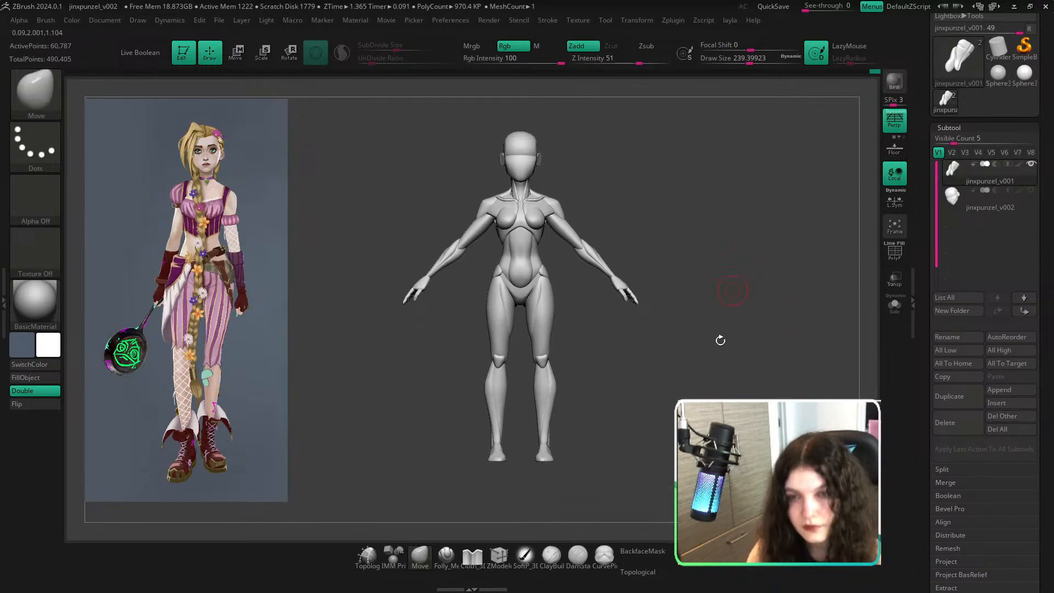
Lower the opacity of the Spotlight reference image and move it over the body mesh.
key(shift+z)
click(221, 188)
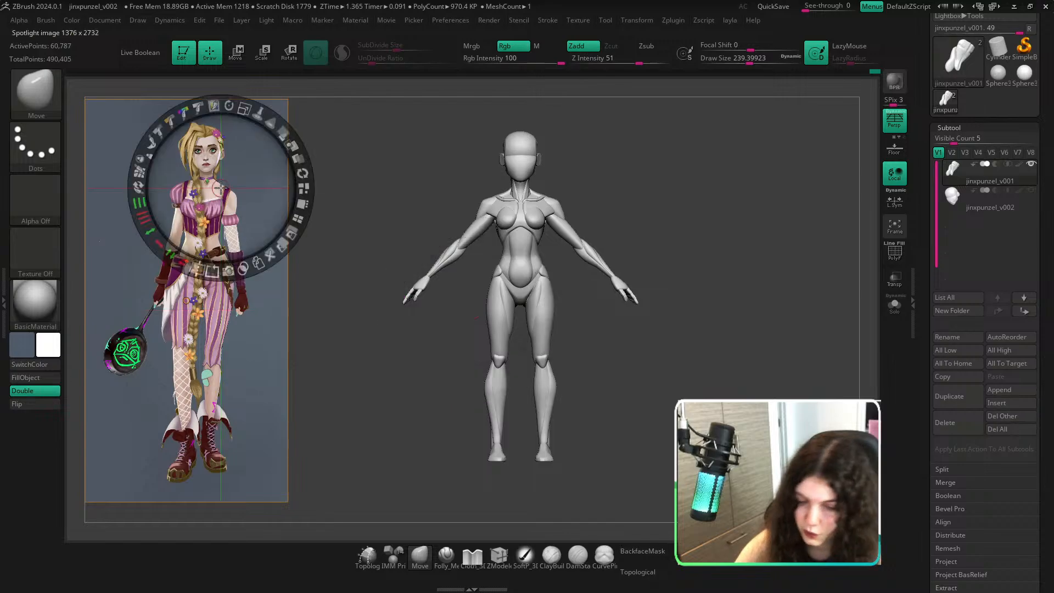
drag(286, 132, 236, 110)
drag(233, 175, 552, 171)
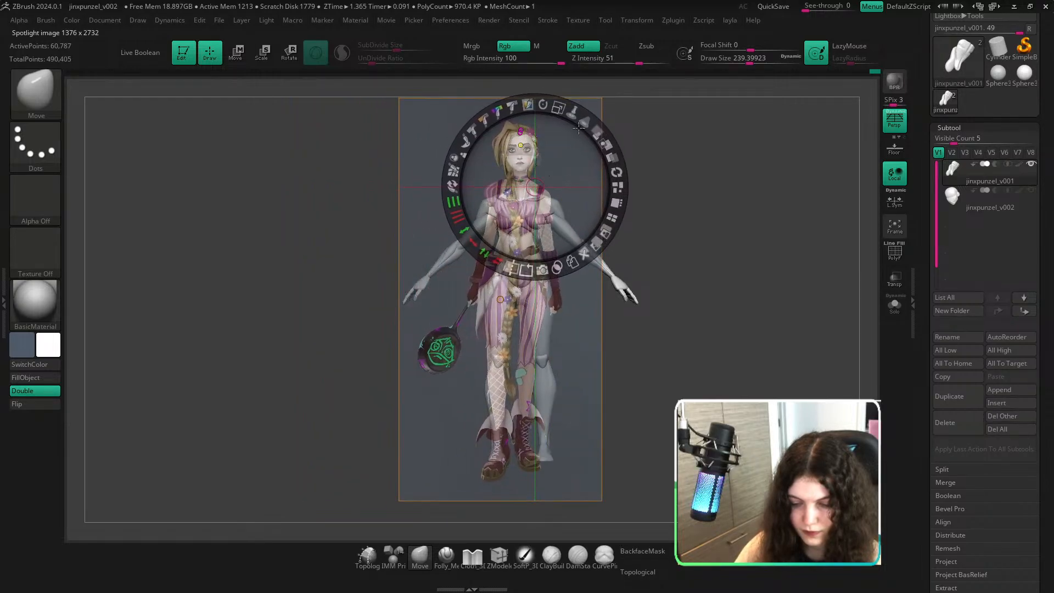
Enlarge the reference image to roughly match the body's height, nudge it into place and leave Spotlight editing.
drag(558, 108, 570, 112)
drag(551, 161, 551, 156)
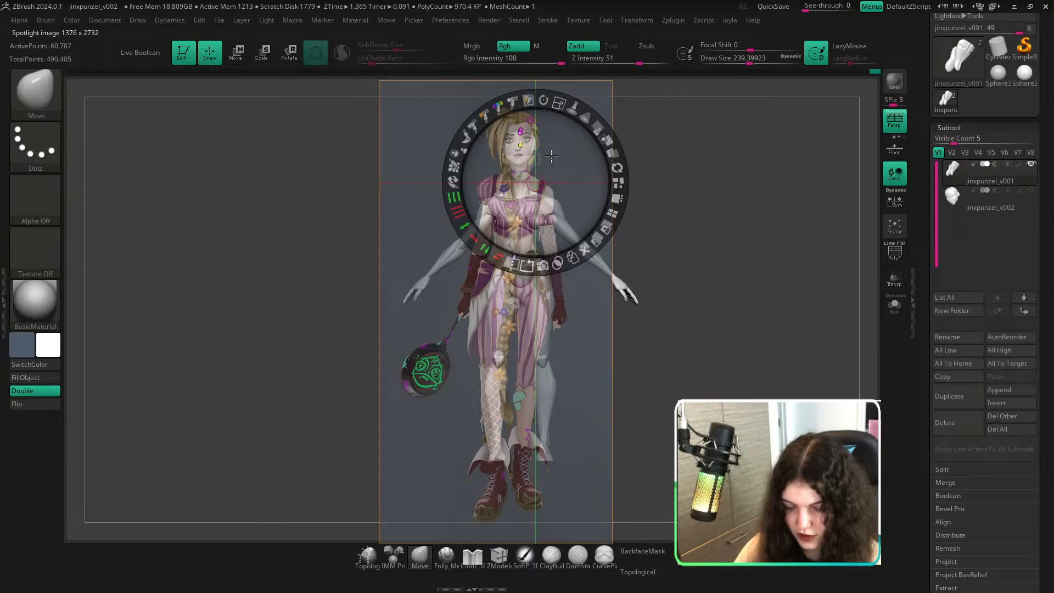
key(z)
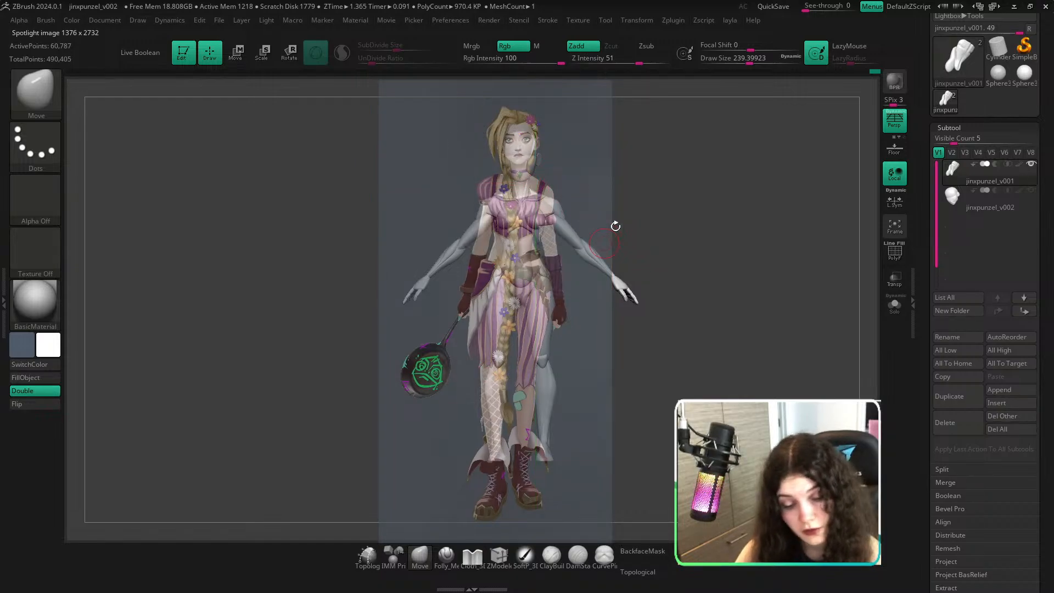
key(z)
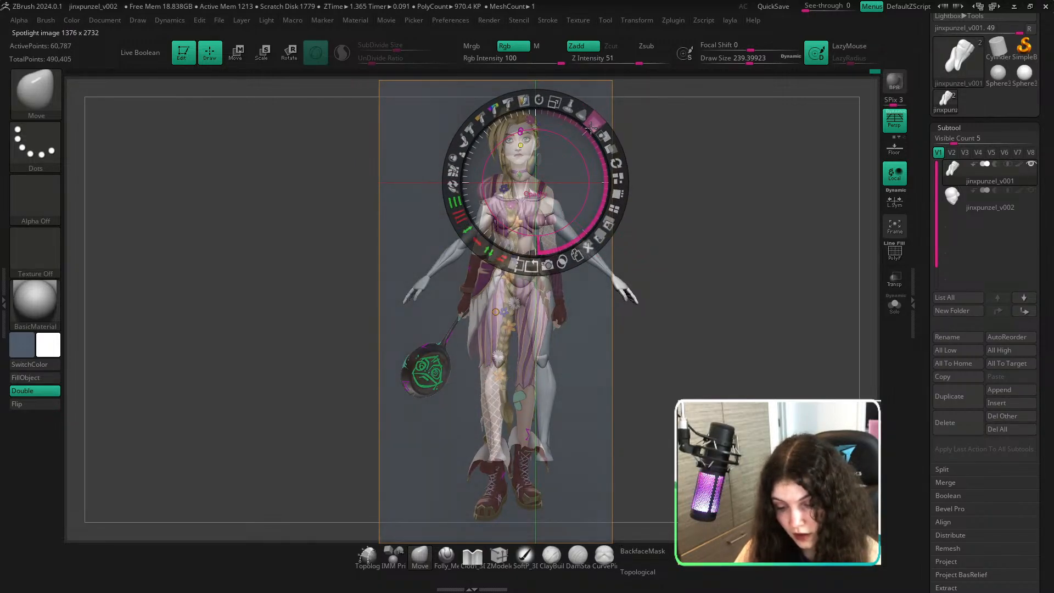
key(z)
Adjust the camera so the body mesh lines up with the reference figure's head, torso and legs in front view.
mouse_move(638, 219)
mouse_down()
mouse_move(631, 199)
mouse_move(643, 195)
mouse_up()
ctrl+right_drag(645, 219, 662, 220)
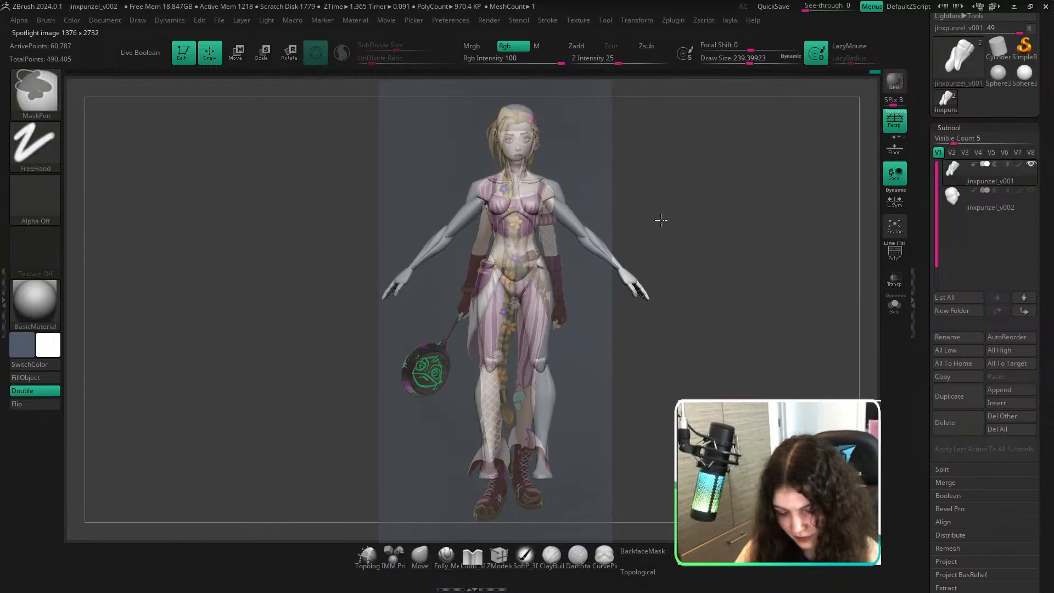
drag(661, 221, 665, 217)
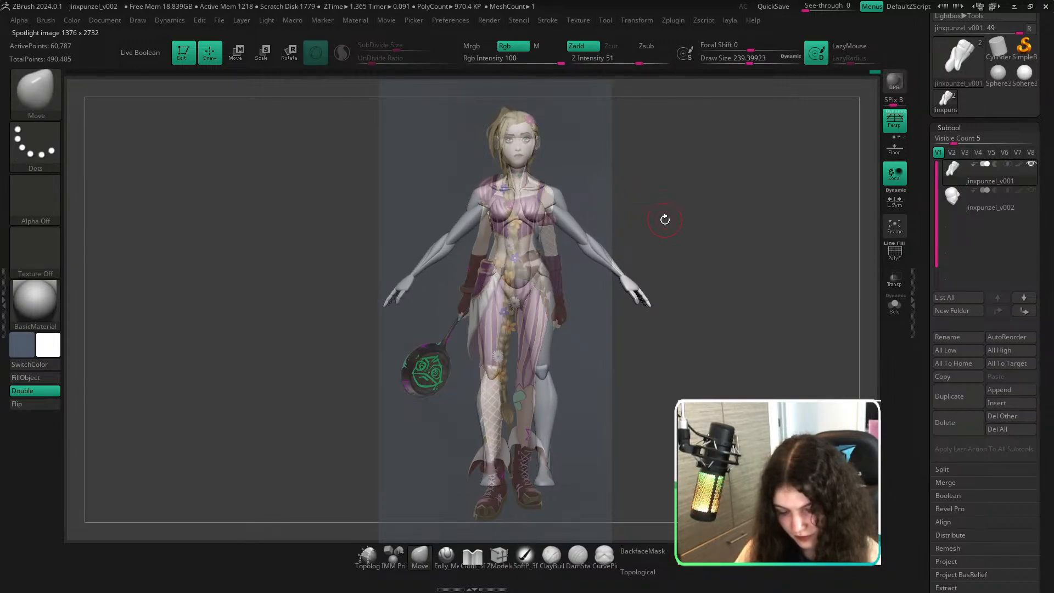
ctrl+right_drag(665, 221, 667, 227)
right_click(666, 211)
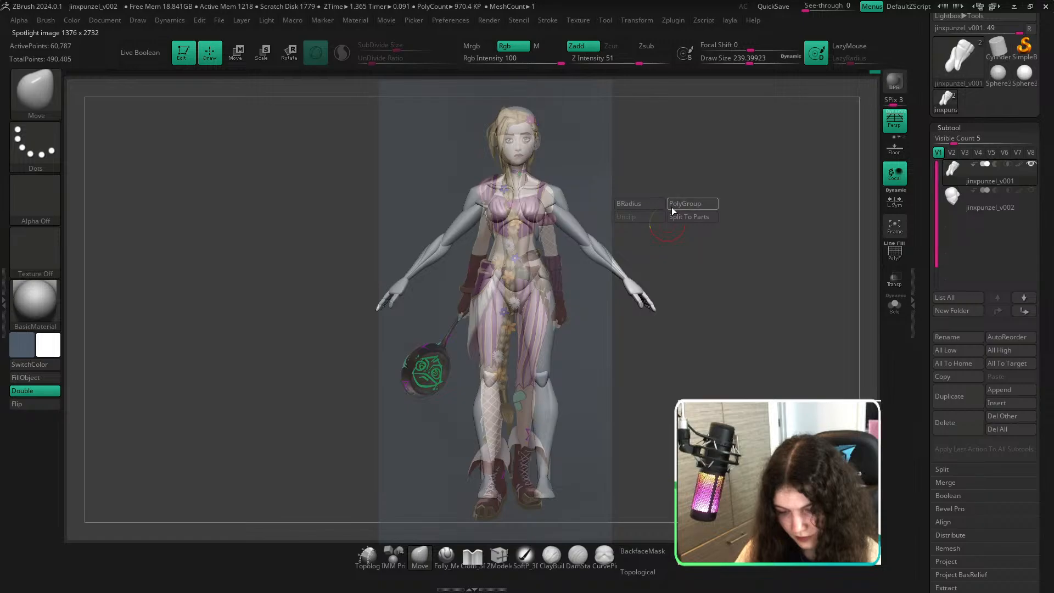
right_click(699, 206)
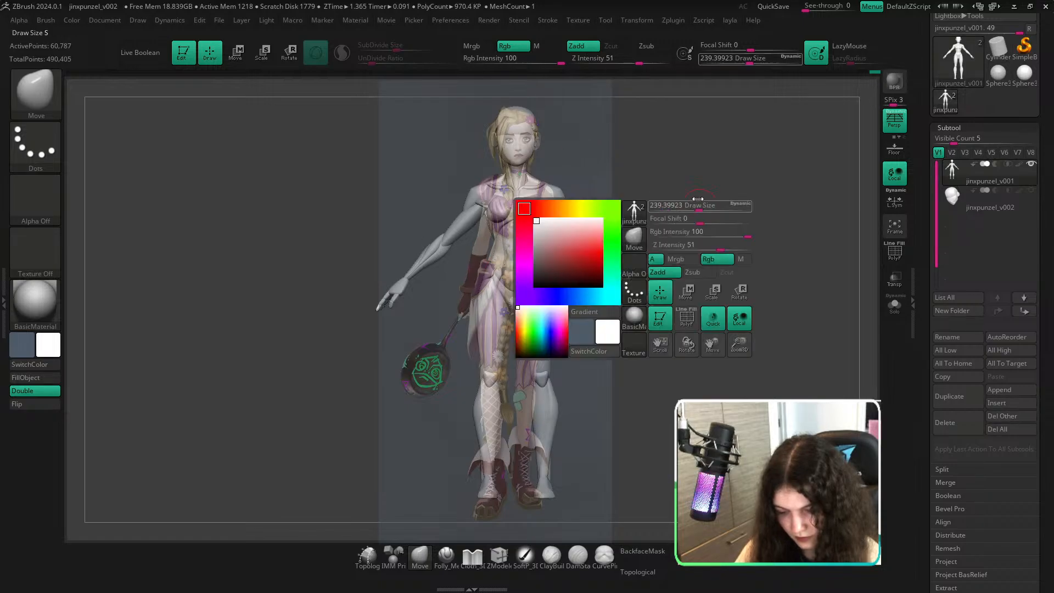
right_click(695, 177)
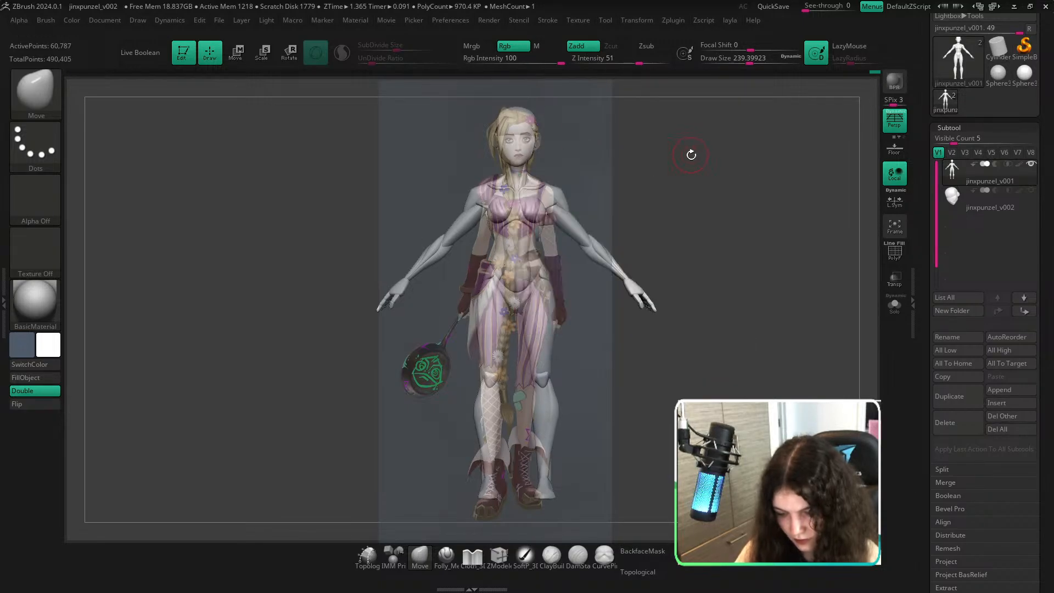
right_click(687, 174)
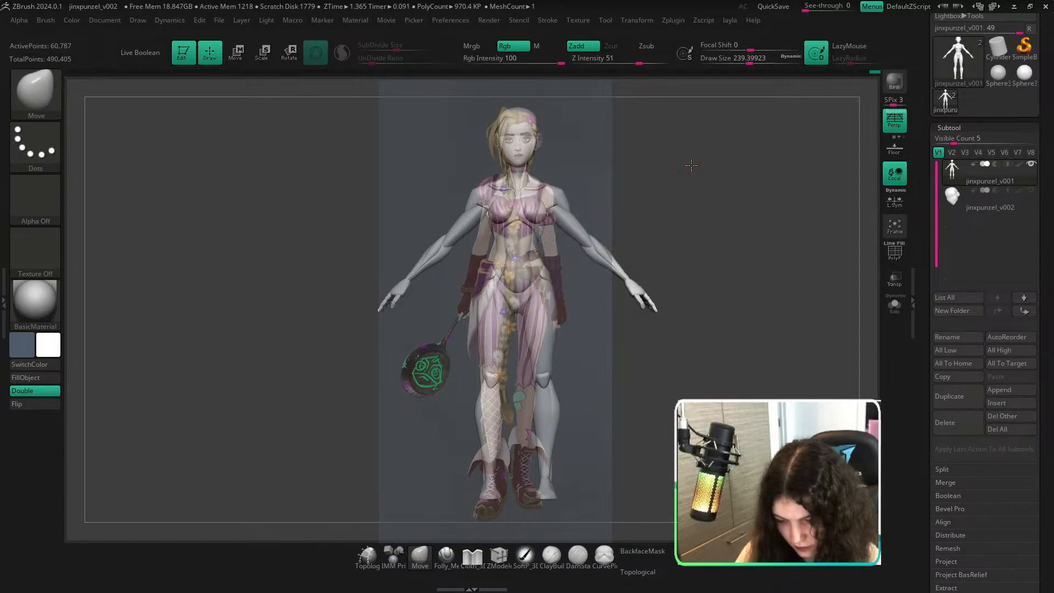
right_click(692, 166)
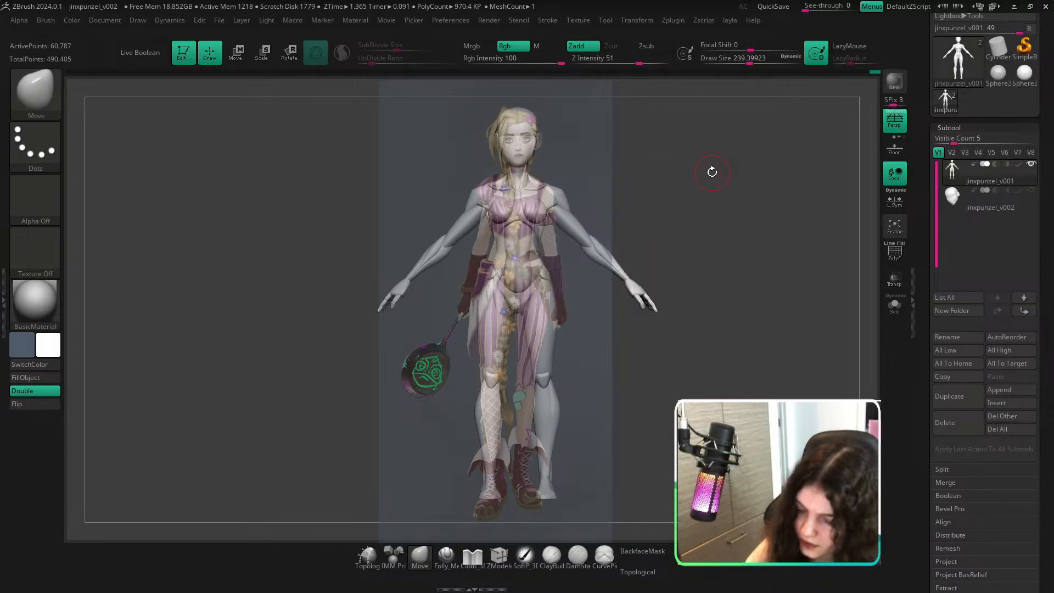
right_click(713, 175)
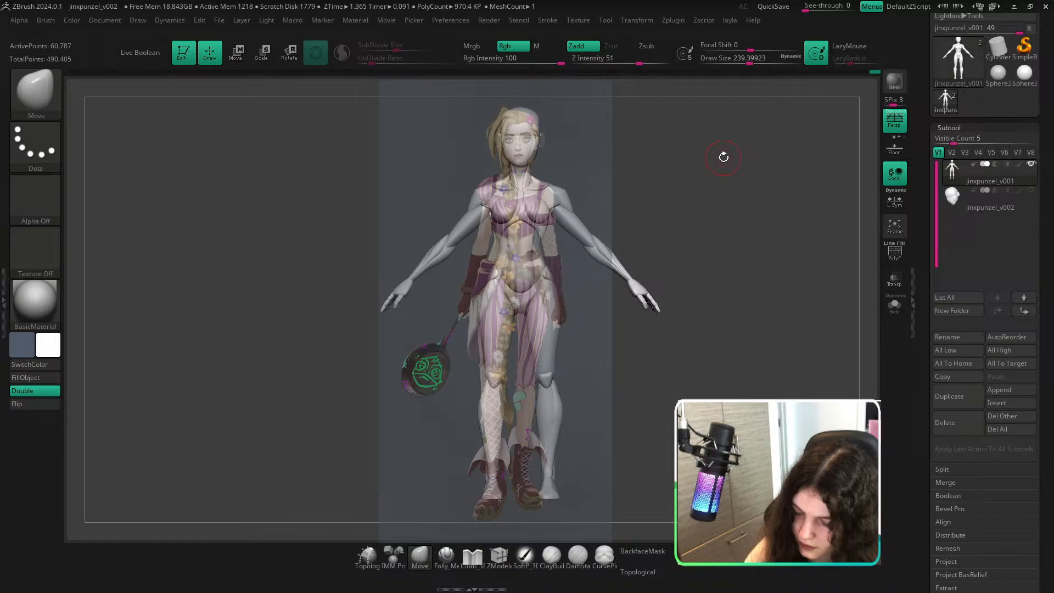
key(ctrl+shift)
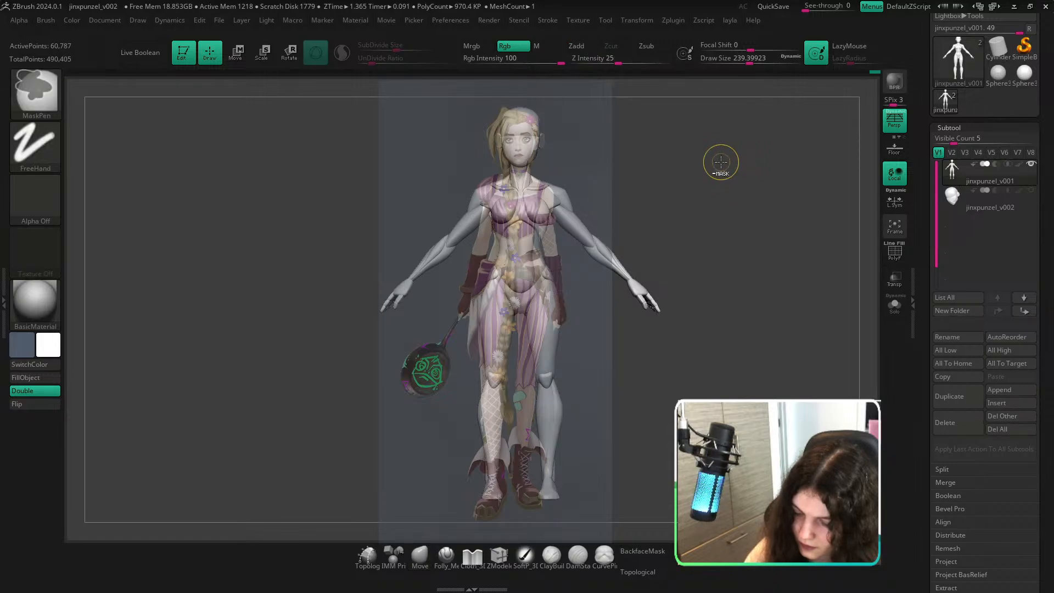
drag(721, 161, 713, 169)
drag(771, 377, 785, 394)
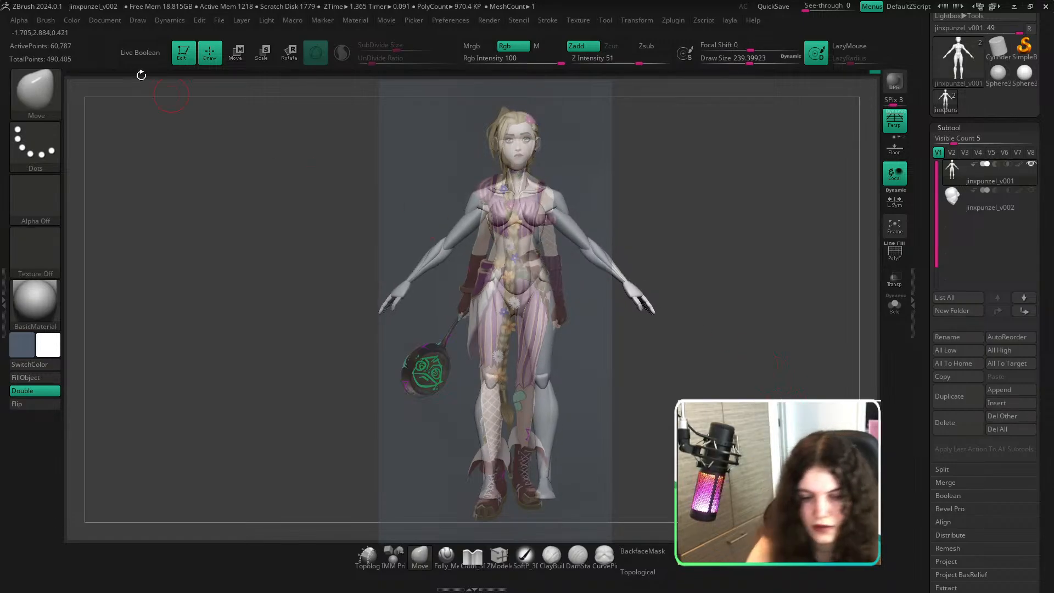
Store the aligned camera as the Cust1 view in the document's ZAppLink properties.
click(104, 20)
click(98, 28)
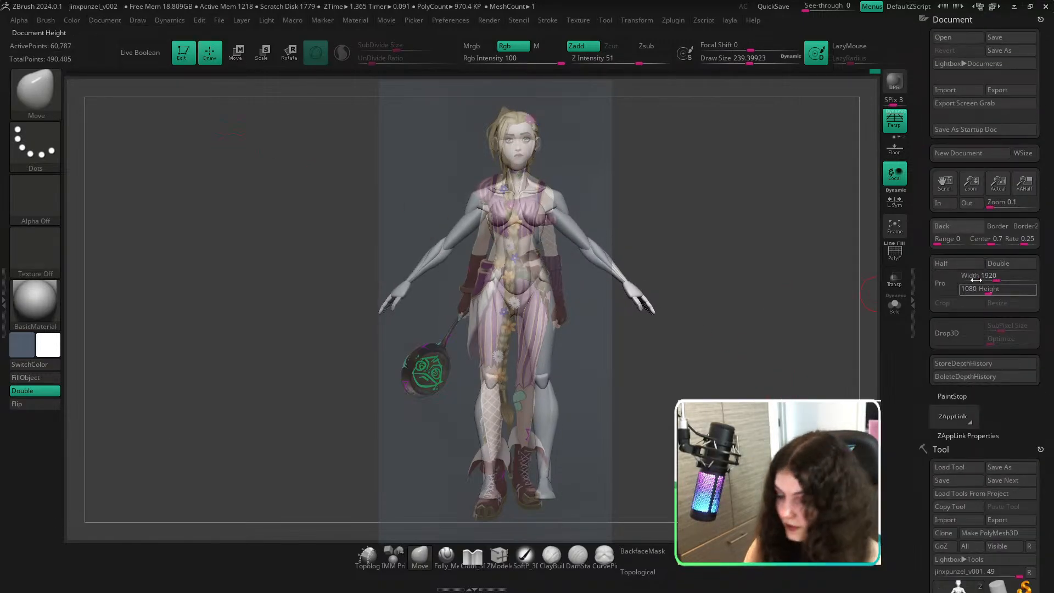
click(983, 435)
click(996, 361)
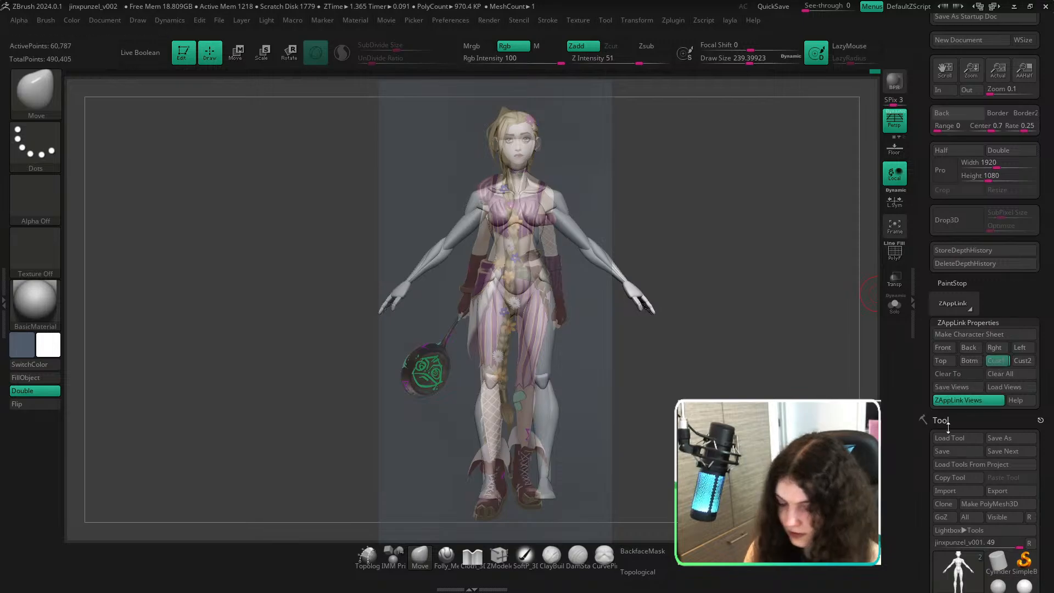
Switch the translucent reference overlay on and off to compare the body mesh's overall proportions with the character.
key(shift)
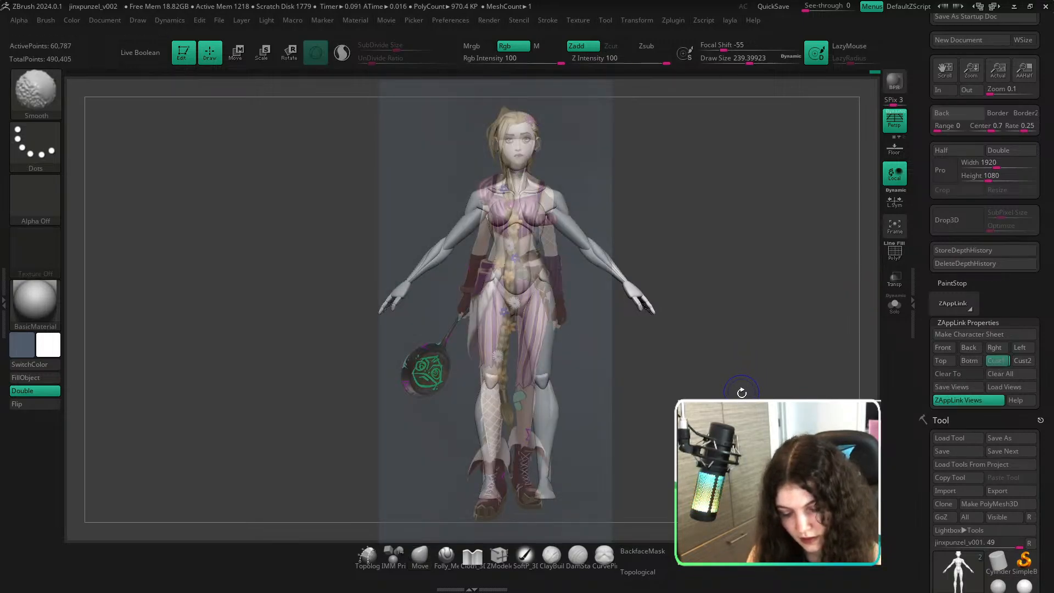
key(shift+z)
key(shift+z)
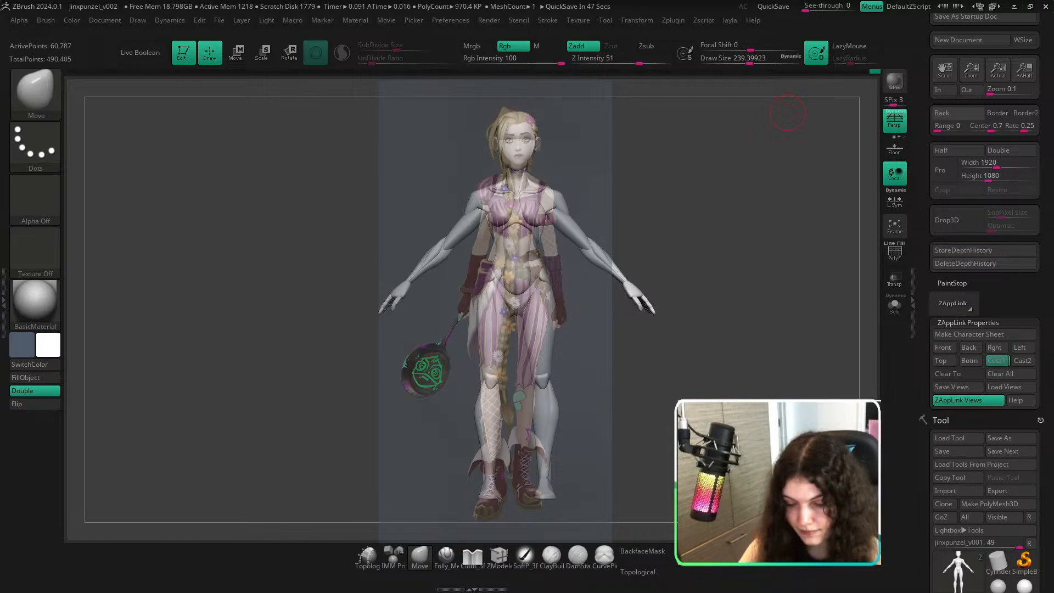
key(shift+z)
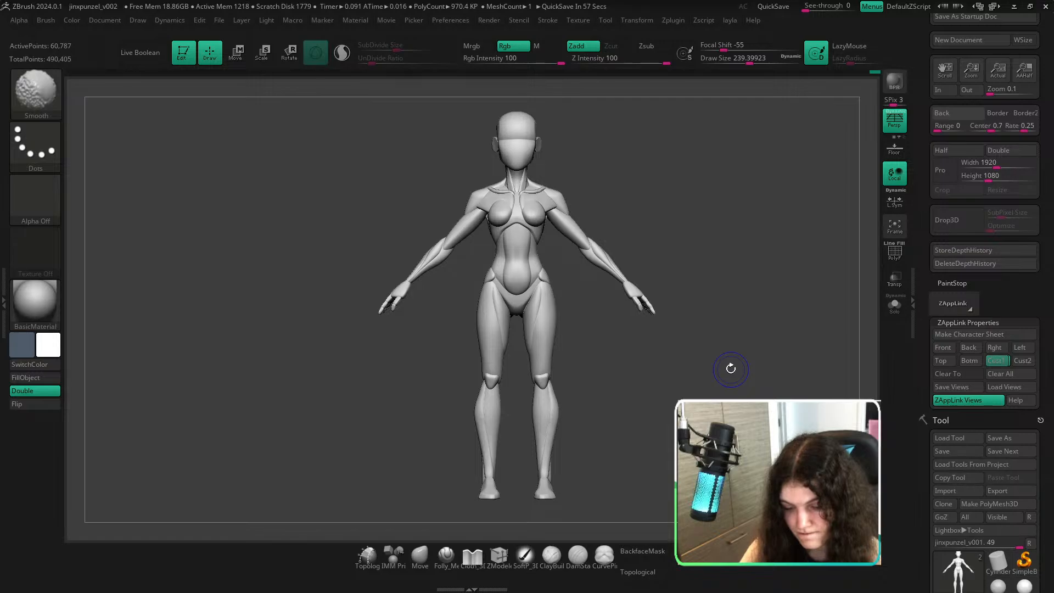
key(shift+z)
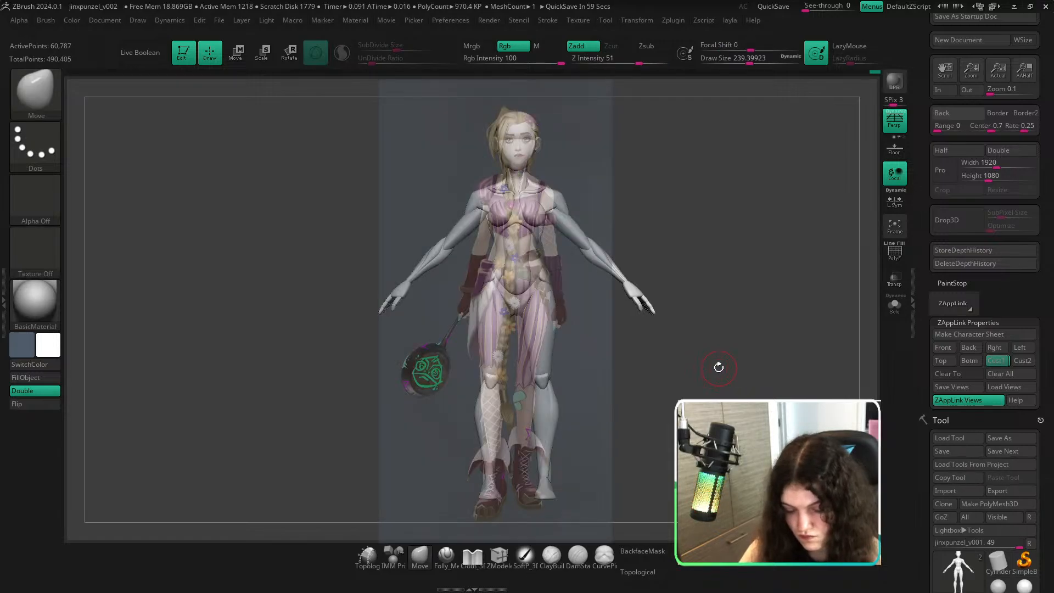
mouse_move(719, 367)
mouse_down()
mouse_move(666, 365)
mouse_move(703, 361)
mouse_move(676, 362)
mouse_move(658, 343)
mouse_up()
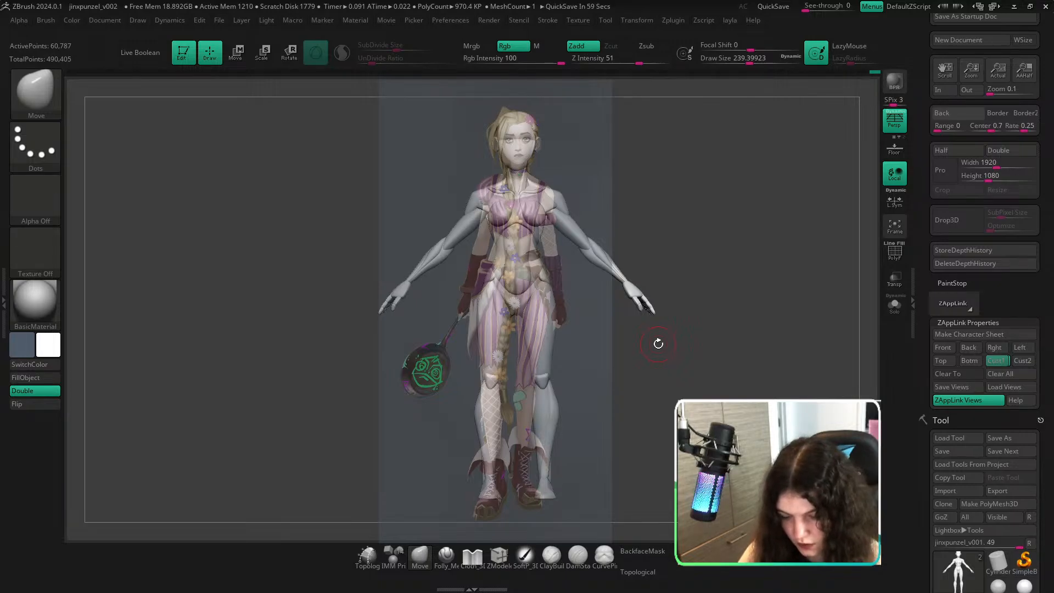
Raise the opacity of the Spotlight reference image until it is almost solid and leave Spotlight editing.
key(z)
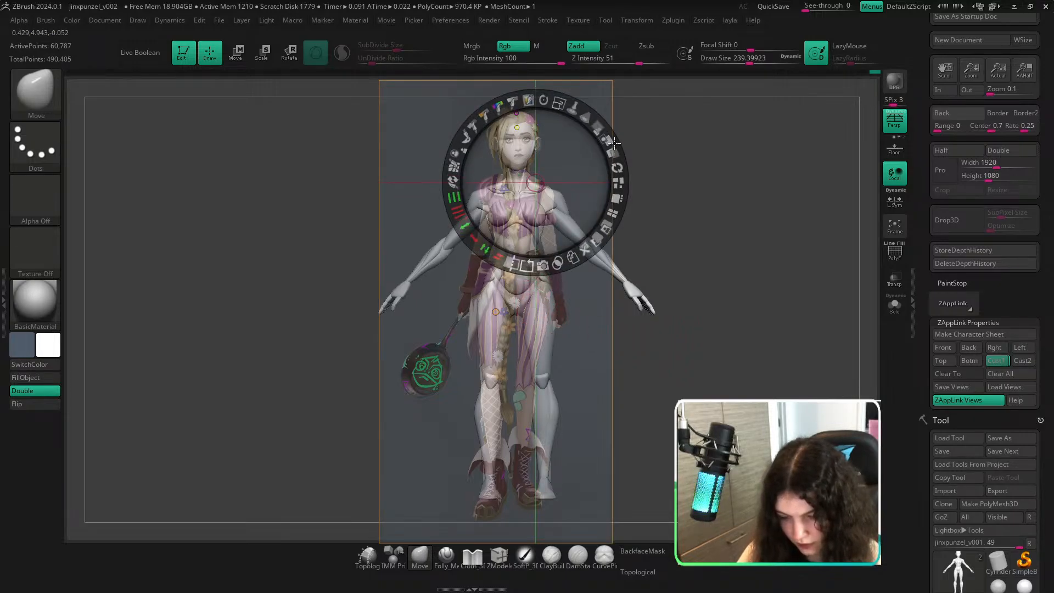
mouse_move(602, 126)
mouse_down()
mouse_move(598, 243)
mouse_move(544, 266)
mouse_up()
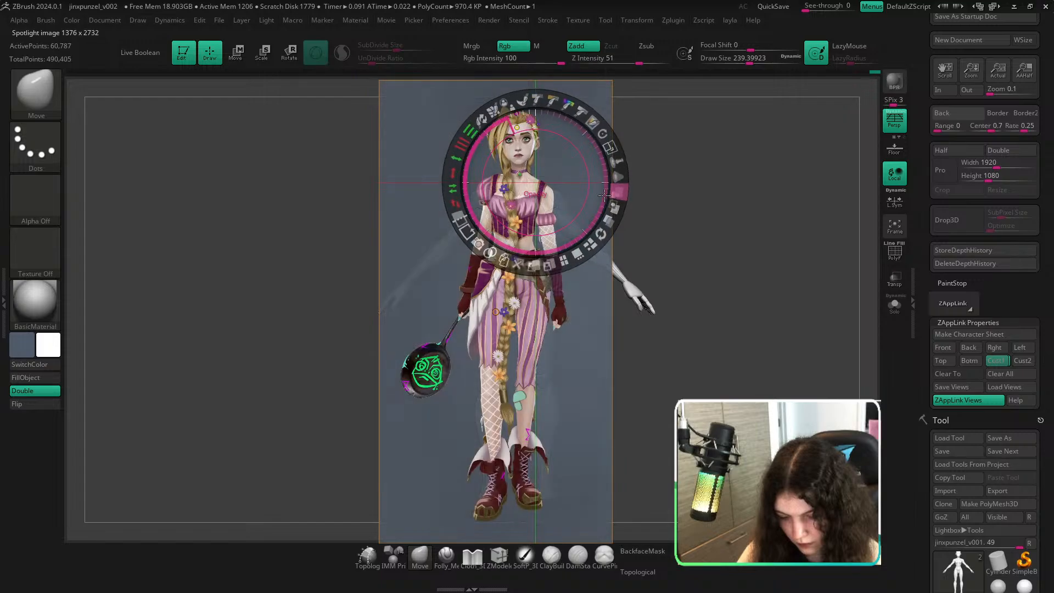
key(shift+z)
key(shift+z)
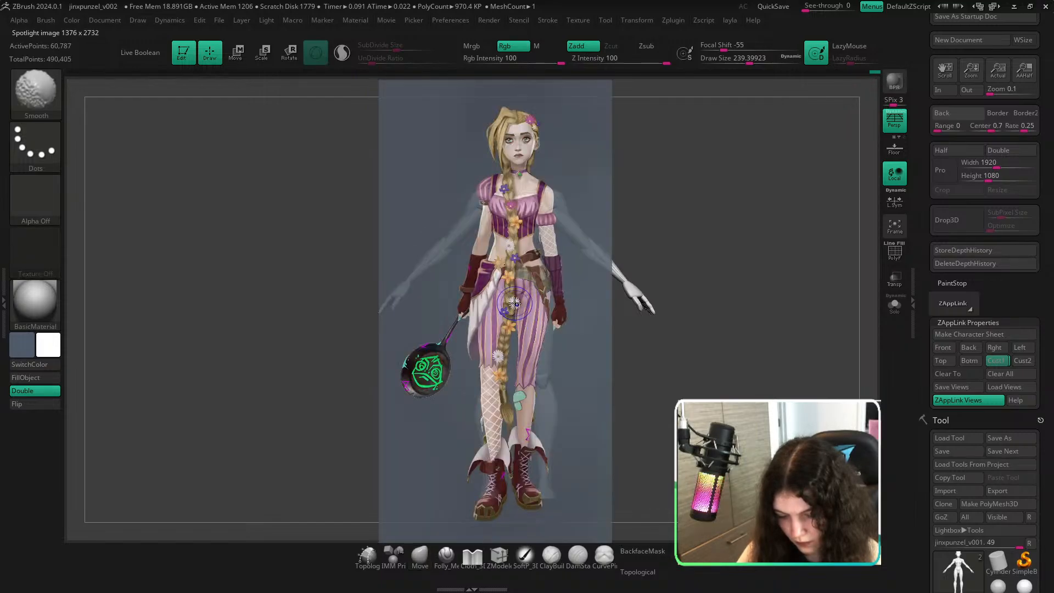
Alternate between the near-opaque reference and the bare mesh to compare the knees, feet, thighs, waist and shoulders.
key(shift+z)
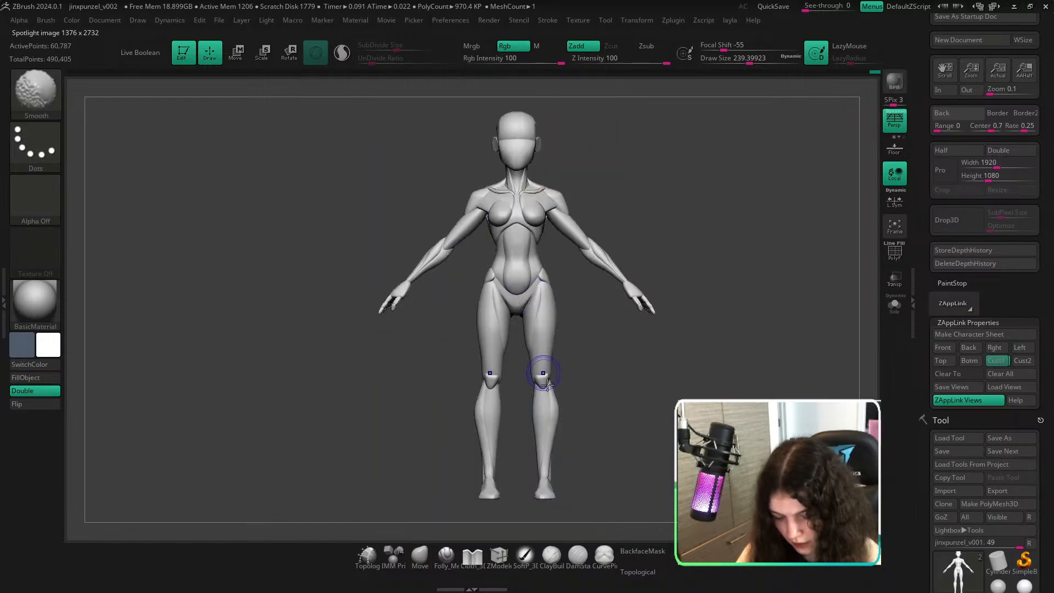
key(shift+z)
key(shift+z)
key(shift+z)
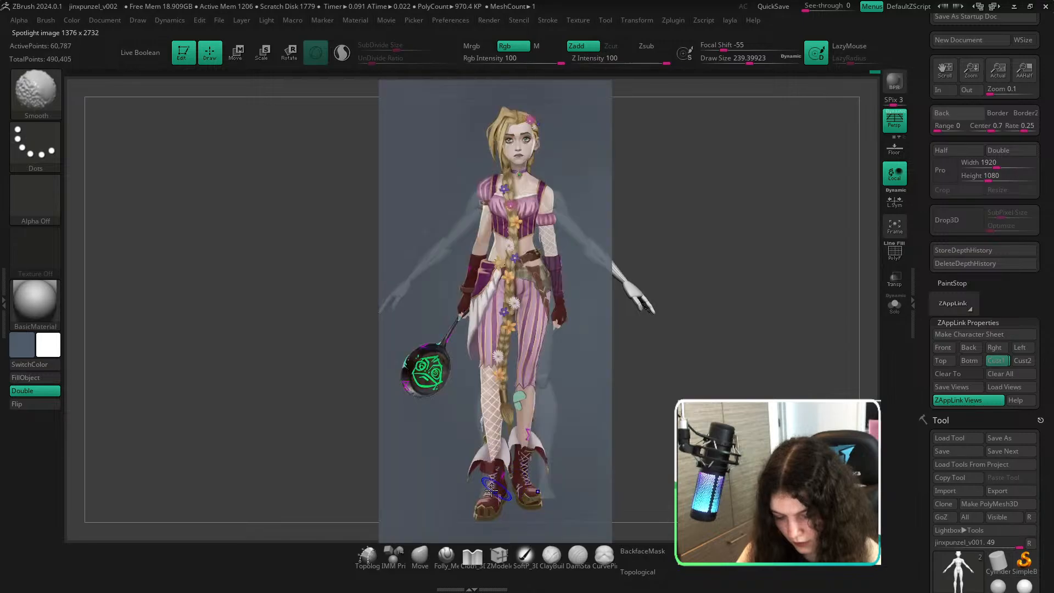
key(shift+z)
key(shift+z)
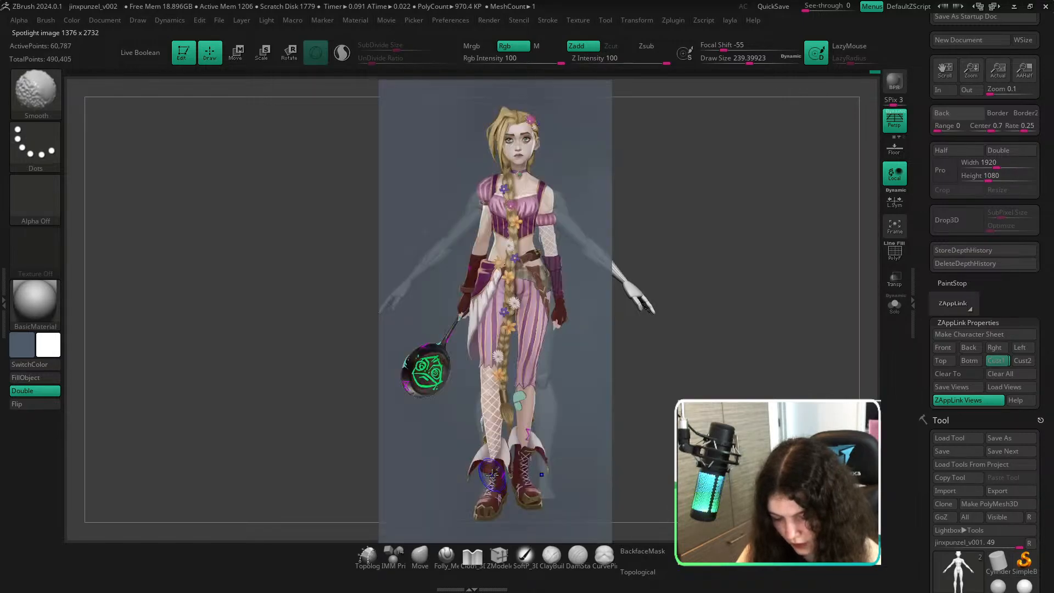
key(shift+z)
key(shift+z)
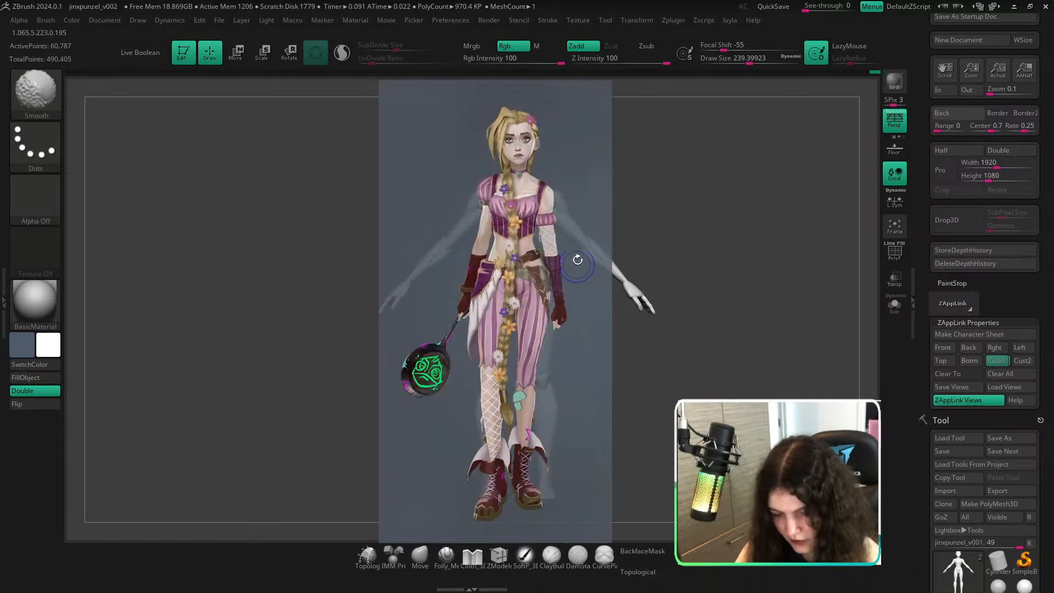
key(shift+z)
key(shift+z)
key(shift+z)
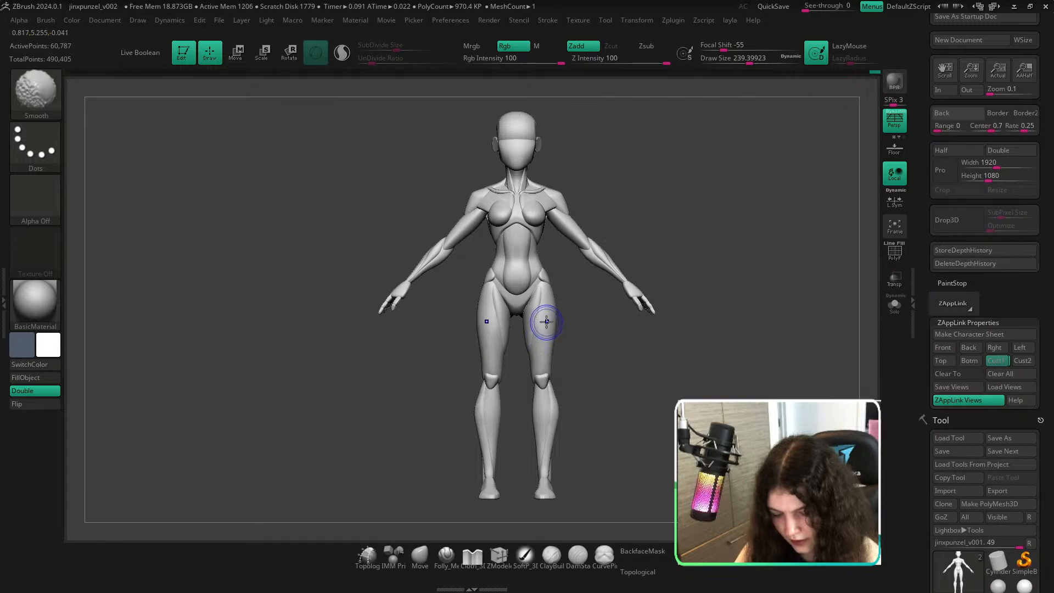
key(shift+z)
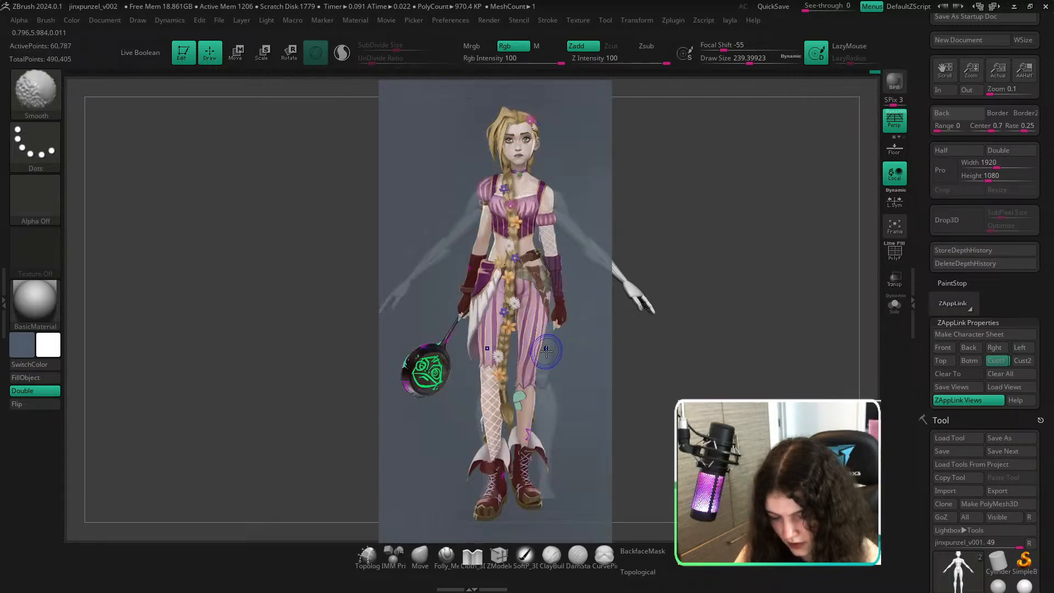
key(shift+z)
key(shift+z)
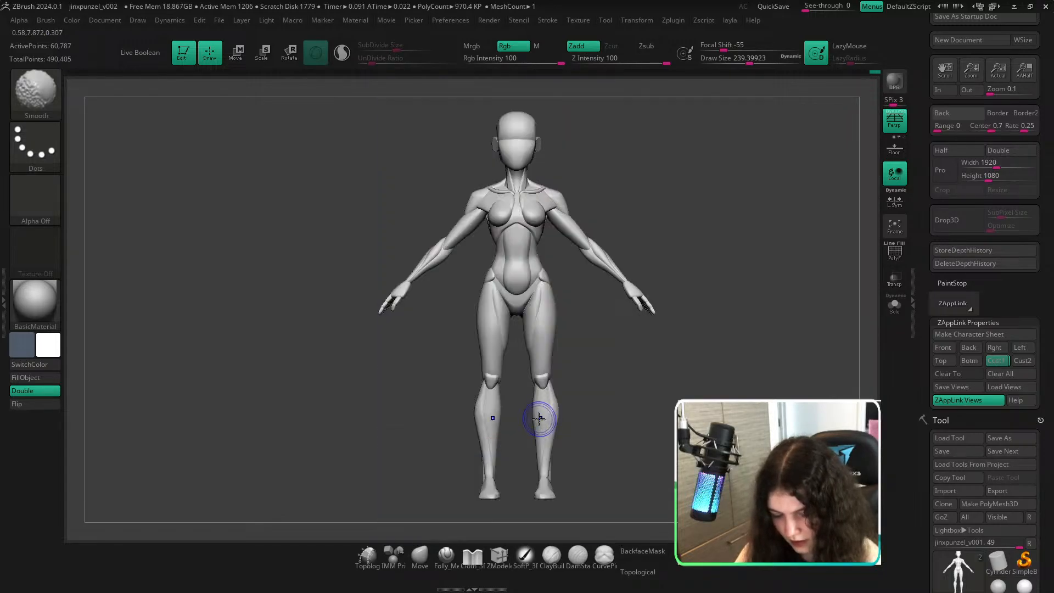
key(shift+z)
key(shift+z)
key(shift+z)
key(shift+z)
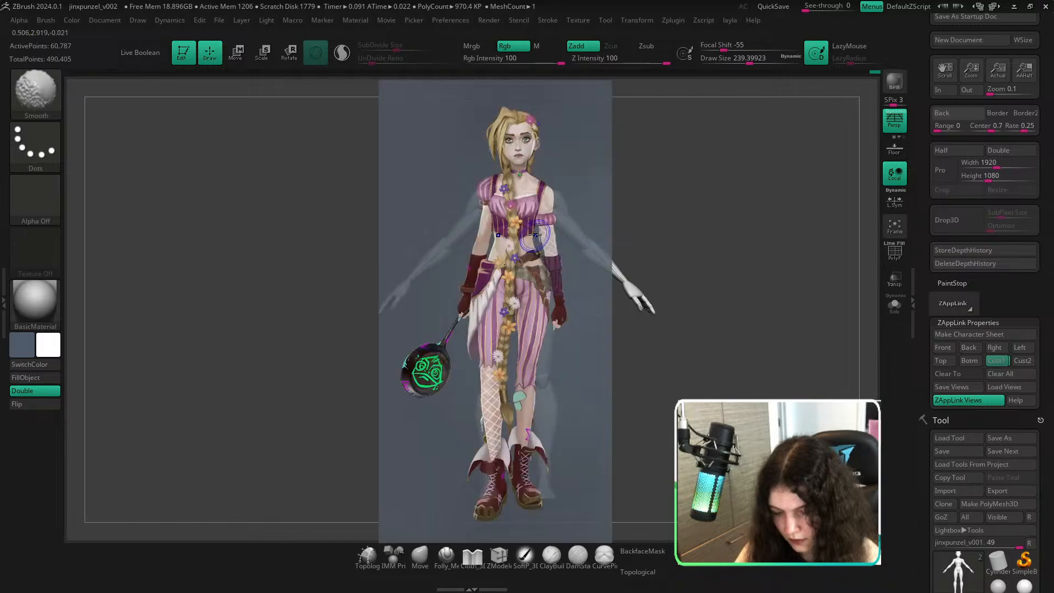
key(shift+z)
key(shift+z)
key(shift+z)
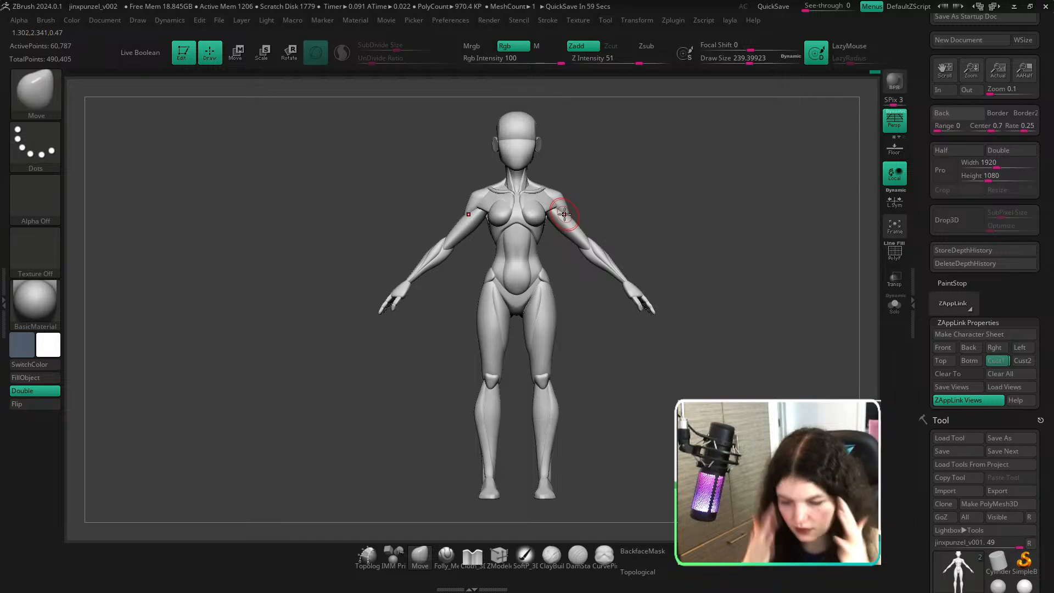
key(shift+z)
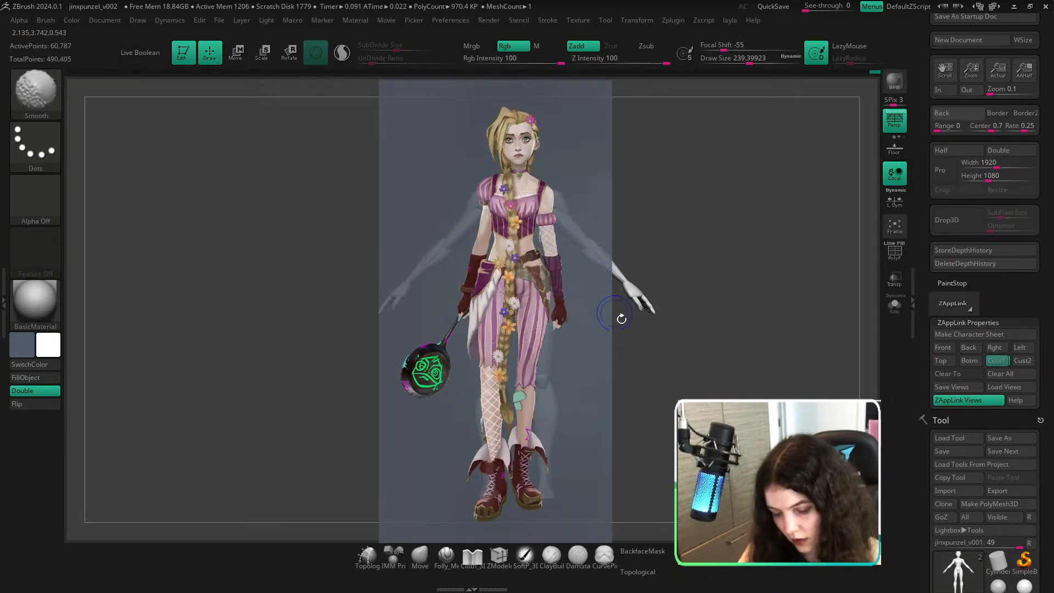
key(shift+z)
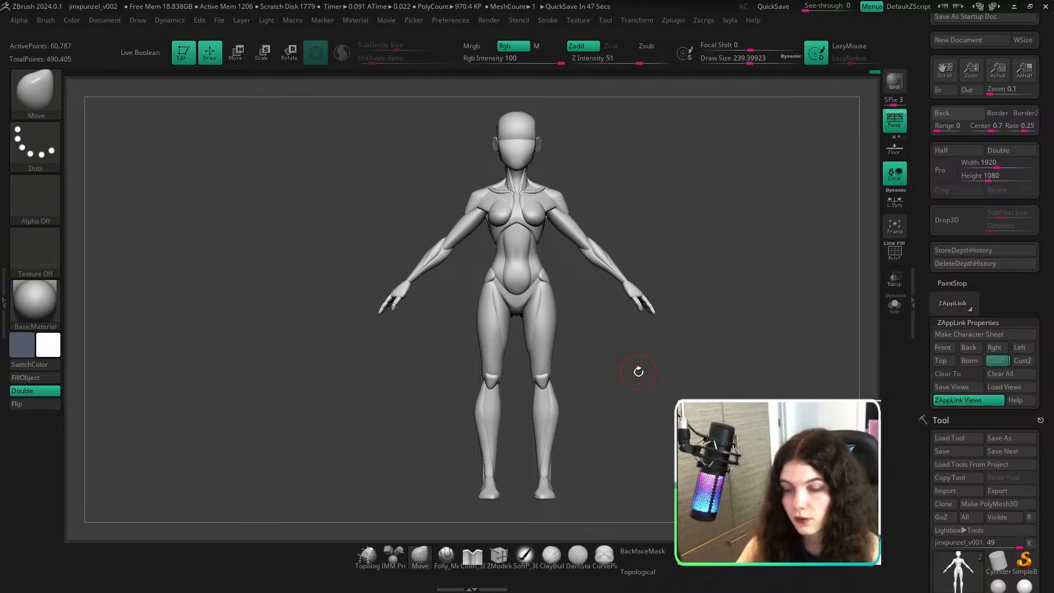
Turn the body to a side view, recall the stored Cust1 camera view and show the reference over it again.
key(shift)
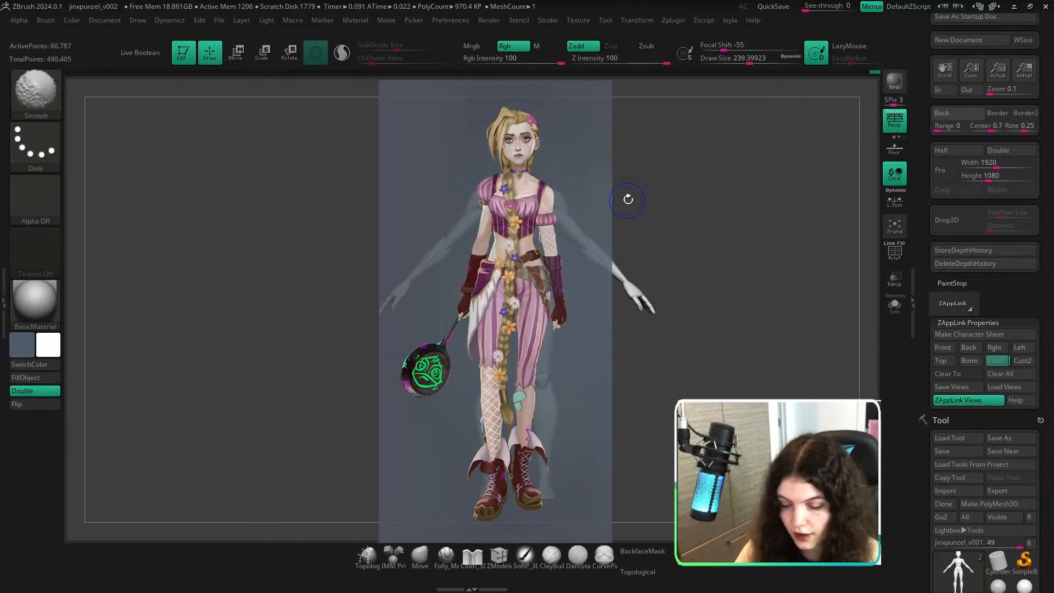
shift+drag(635, 249, 679, 257)
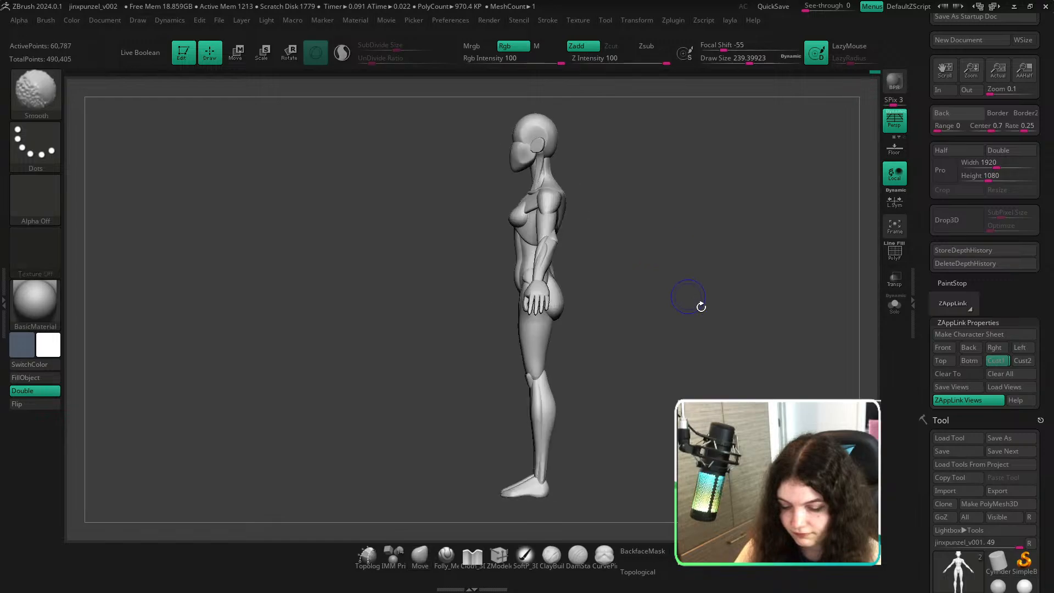
click(992, 363)
key(shift+z)
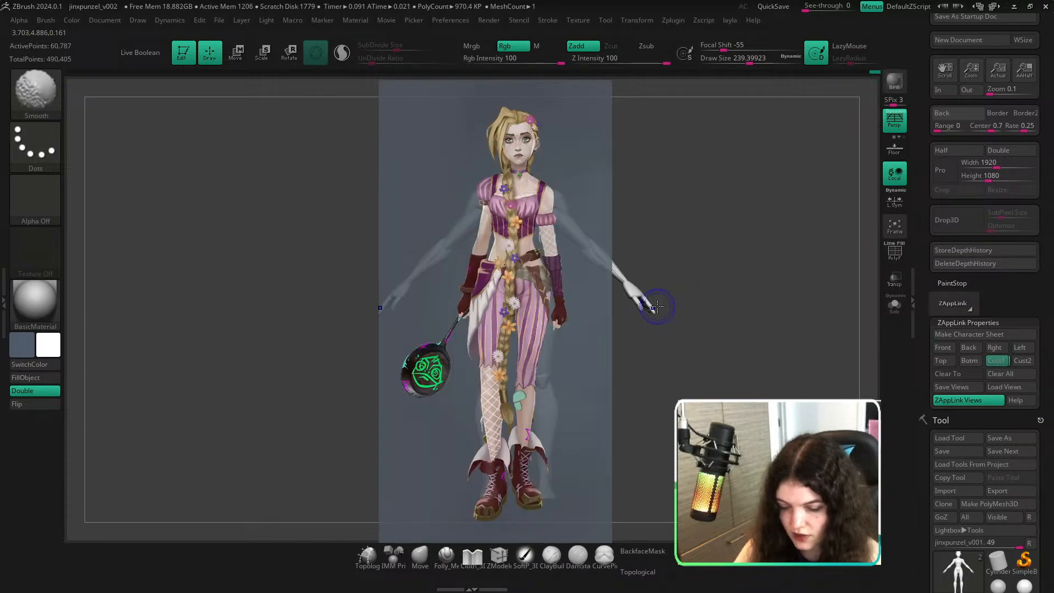
Lower the Spotlight image's opacity so the mesh shows through, leave Spotlight editing and hide the reference.
key(z)
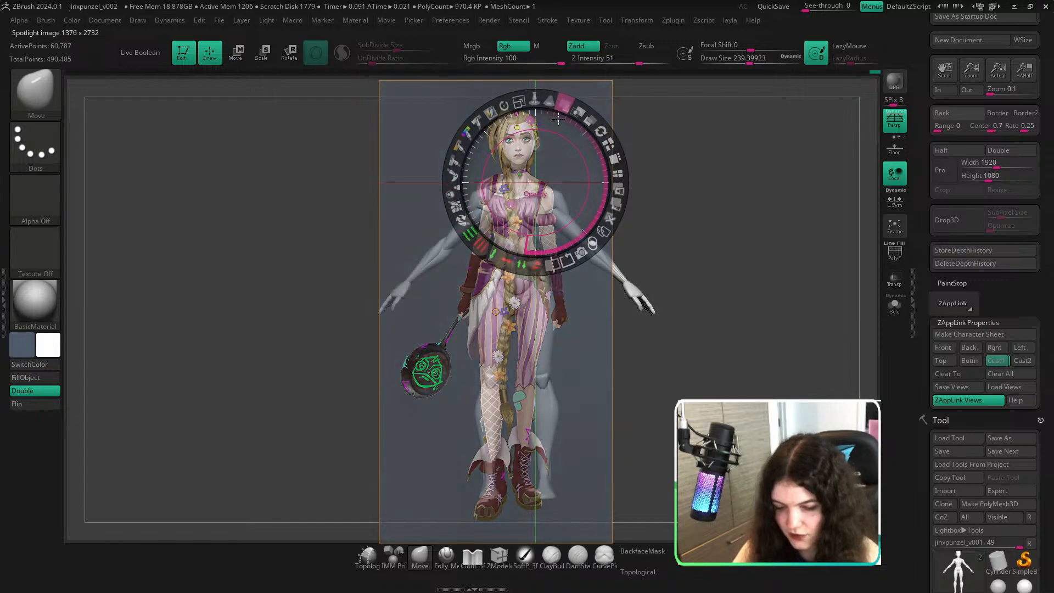
key(shift+z)
key(shift+z)
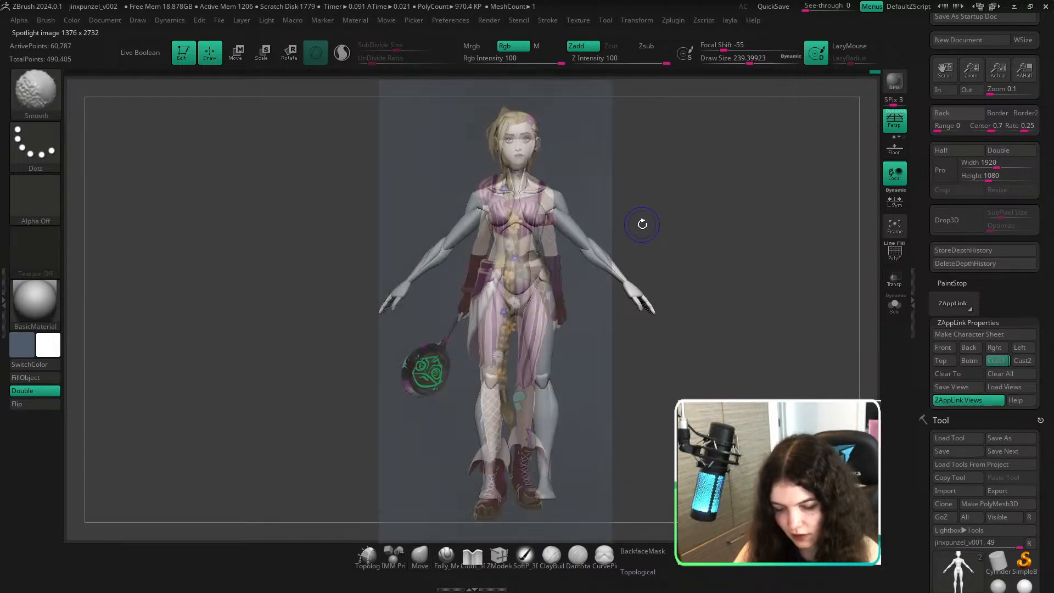
key(shift+z)
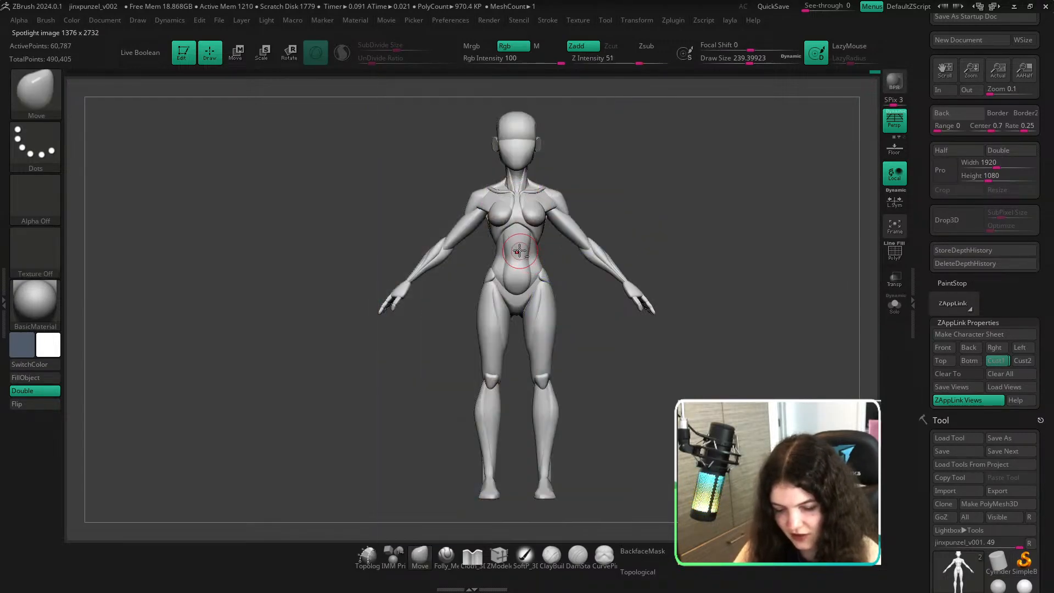
key(shift+z)
key(shift+z)
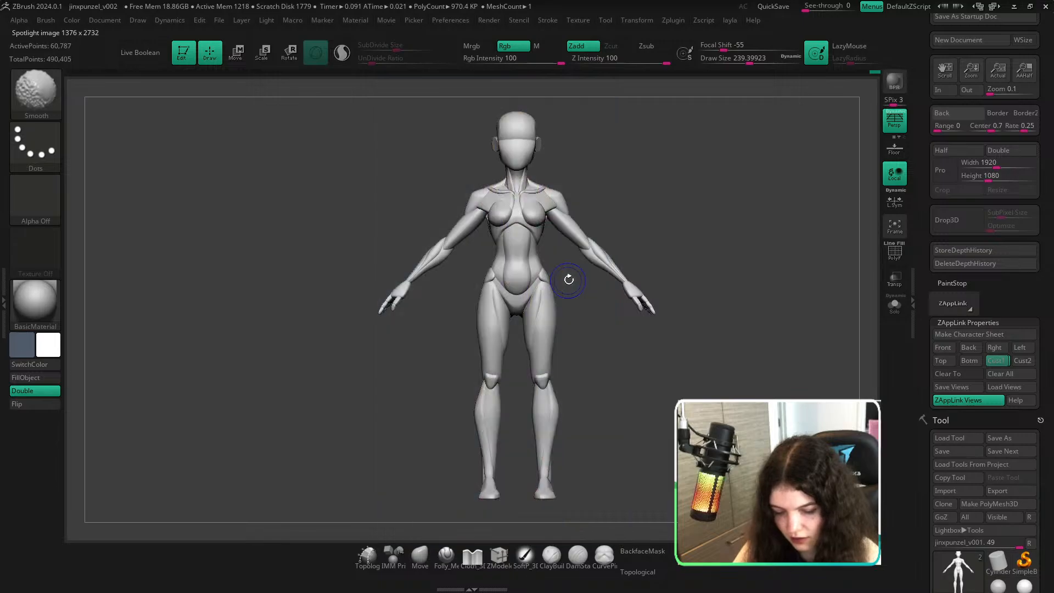
Display the polygroup wireframe, enable Topological for the Move brush and mask everything except the waist, pelvis and thighs.
key(shift+f)
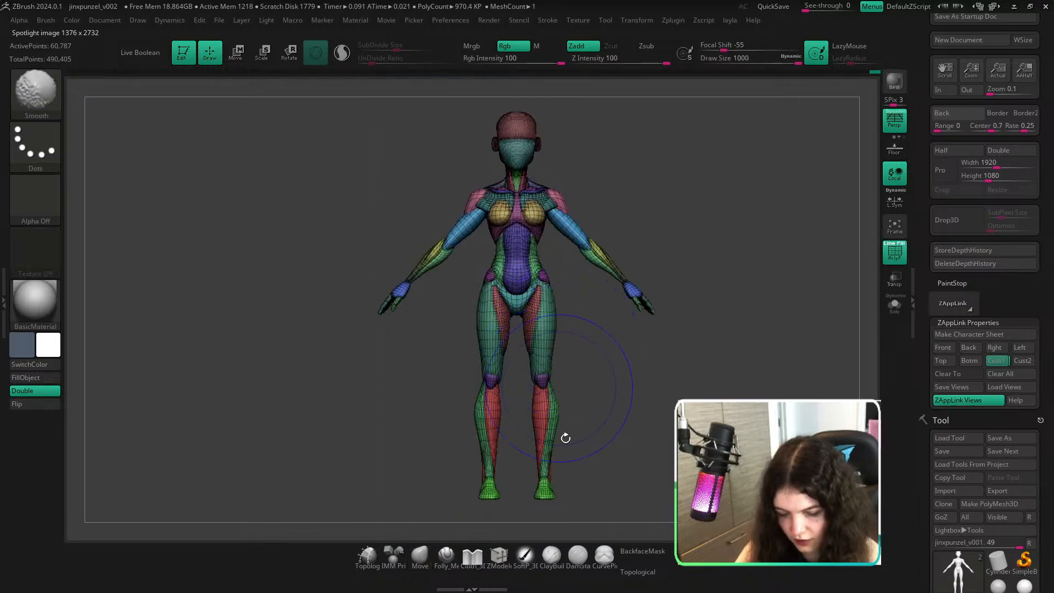
click(641, 569)
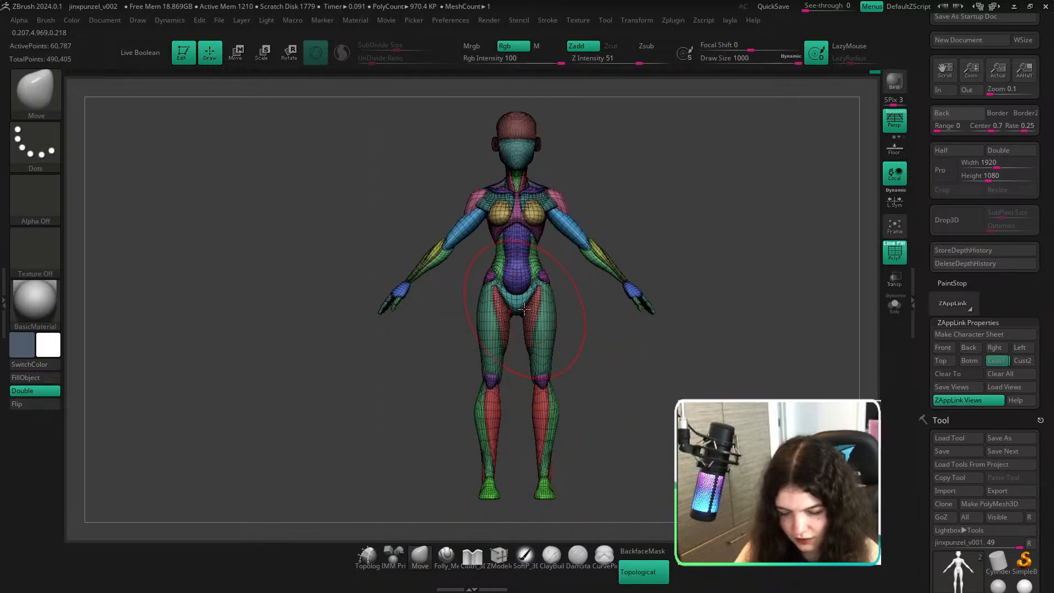
key(ctrl)
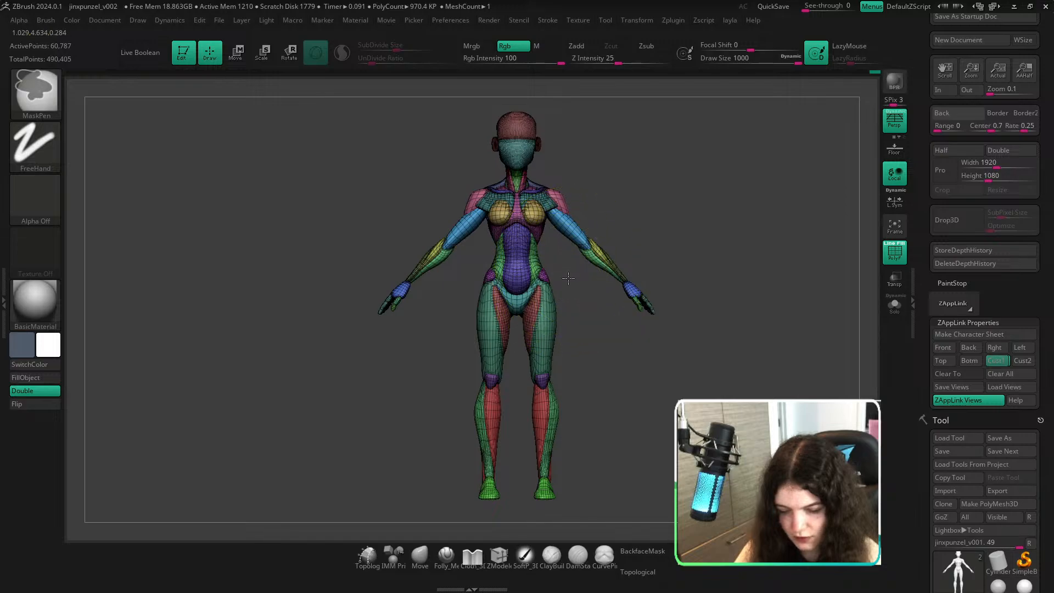
ctrl+drag(471, 320, 470, 320)
ctrl+click(588, 341)
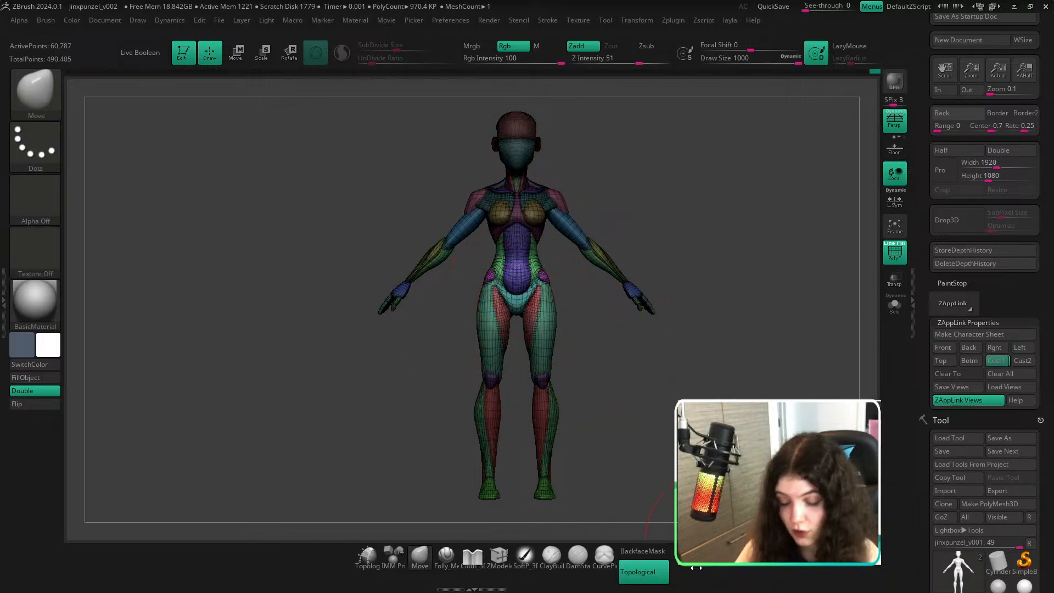
Show the reference overlay on the masked body and reduce the Move brush's draw size to about 192.
key(s)
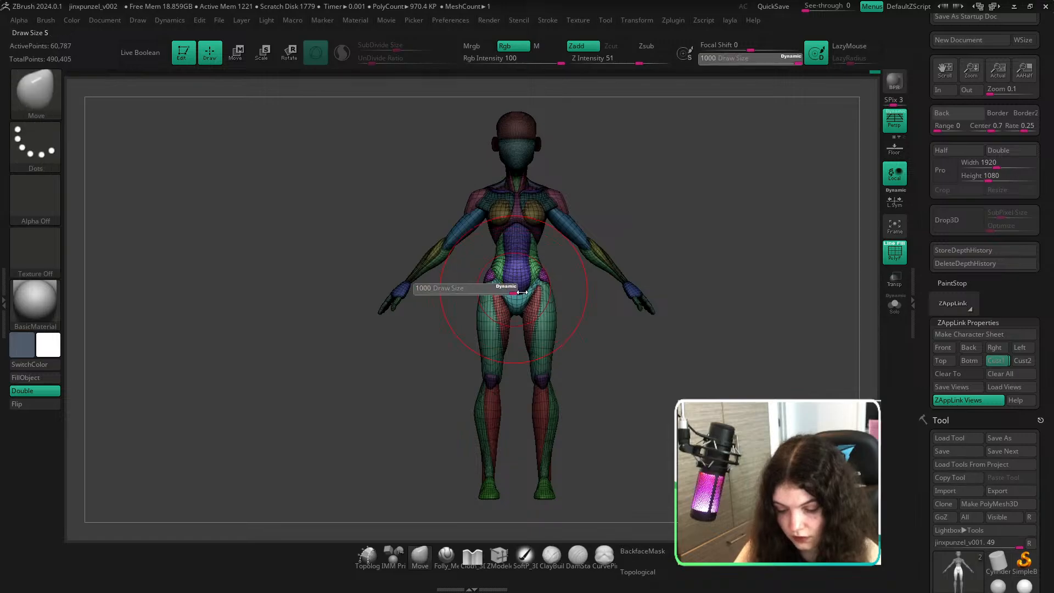
key(shift+z)
key(s)
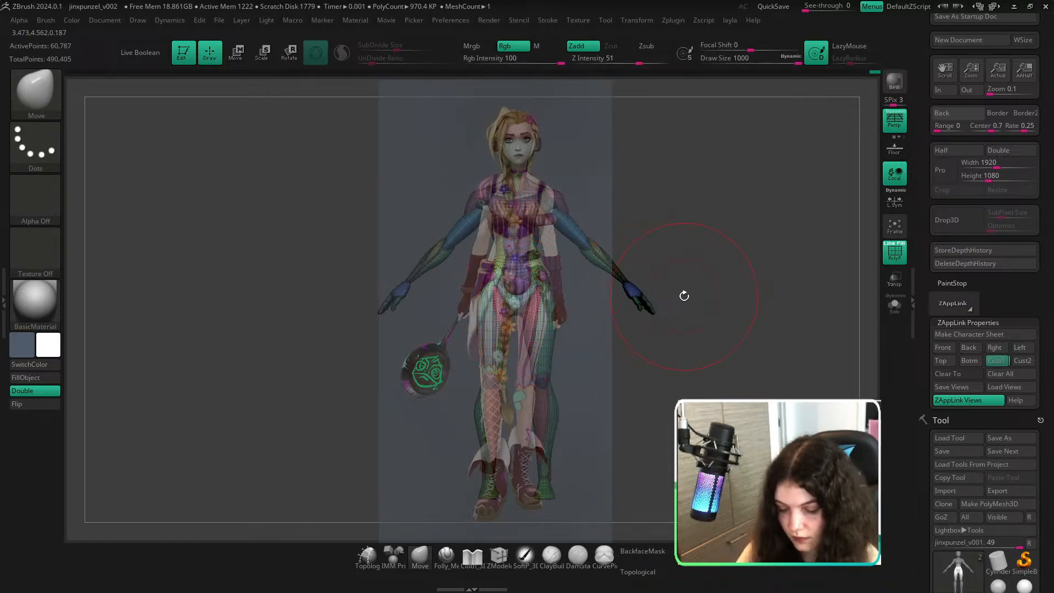
key(space)
key(space)
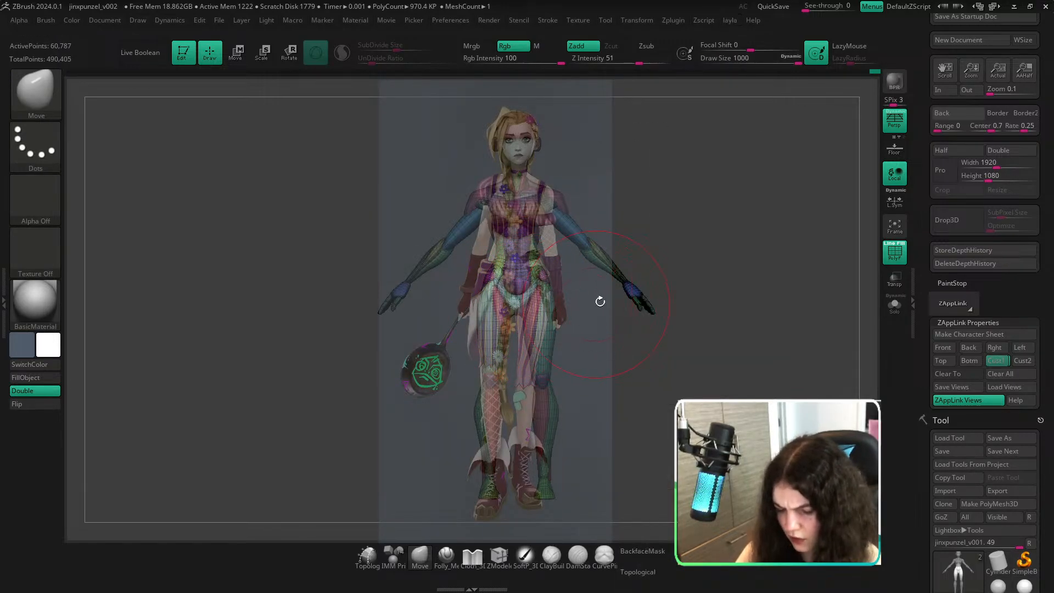
key(s)
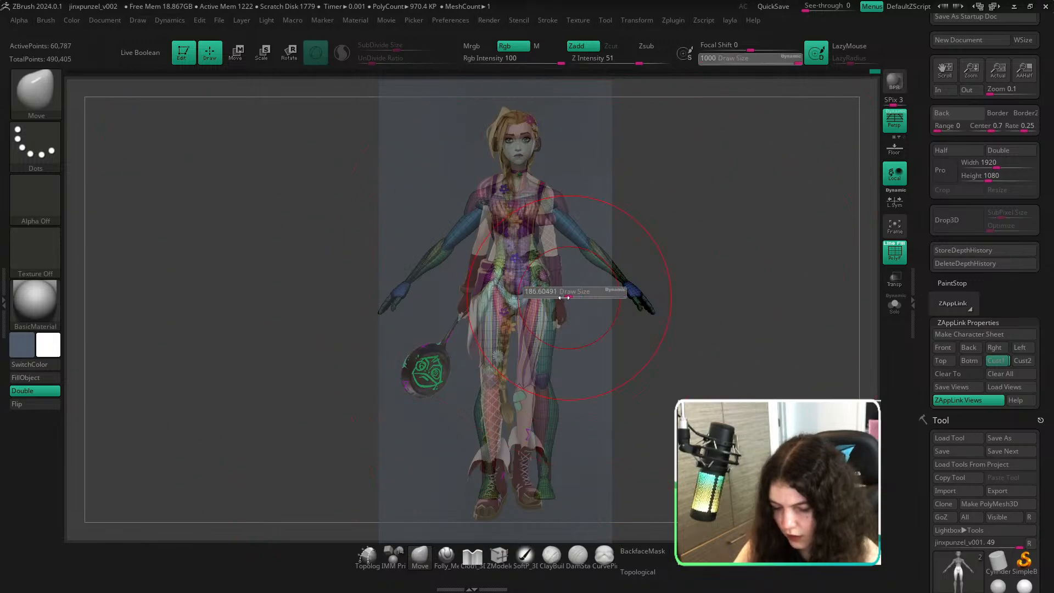
drag(566, 295, 582, 296)
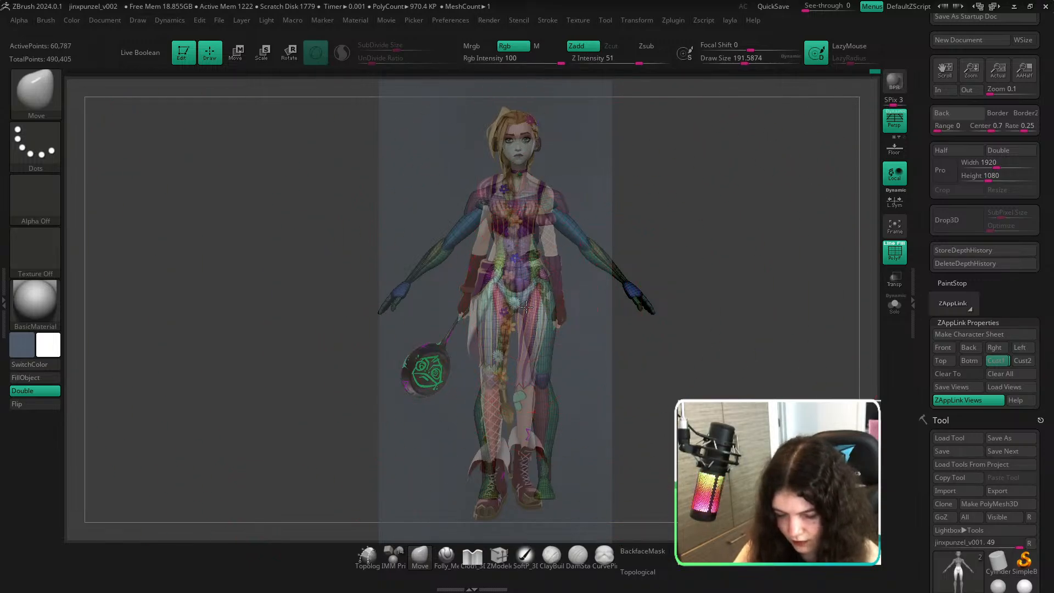
Hide the polygroup wireframe and nudge the unmasked waist and pelvis with the Move brush against the reference overlay.
key(shift+f)
key(ctrl)
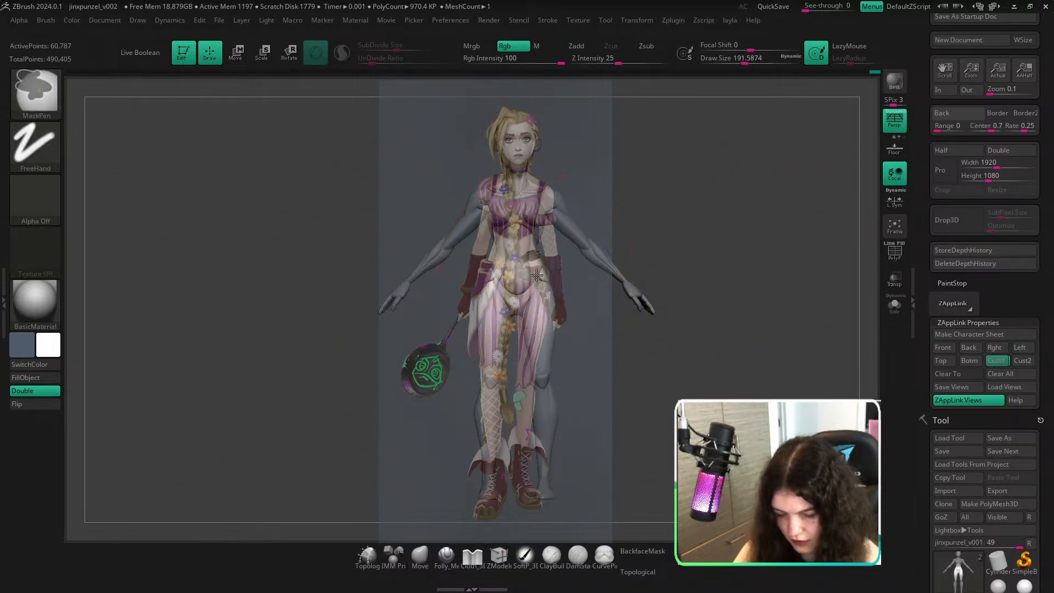
key(shift+z)
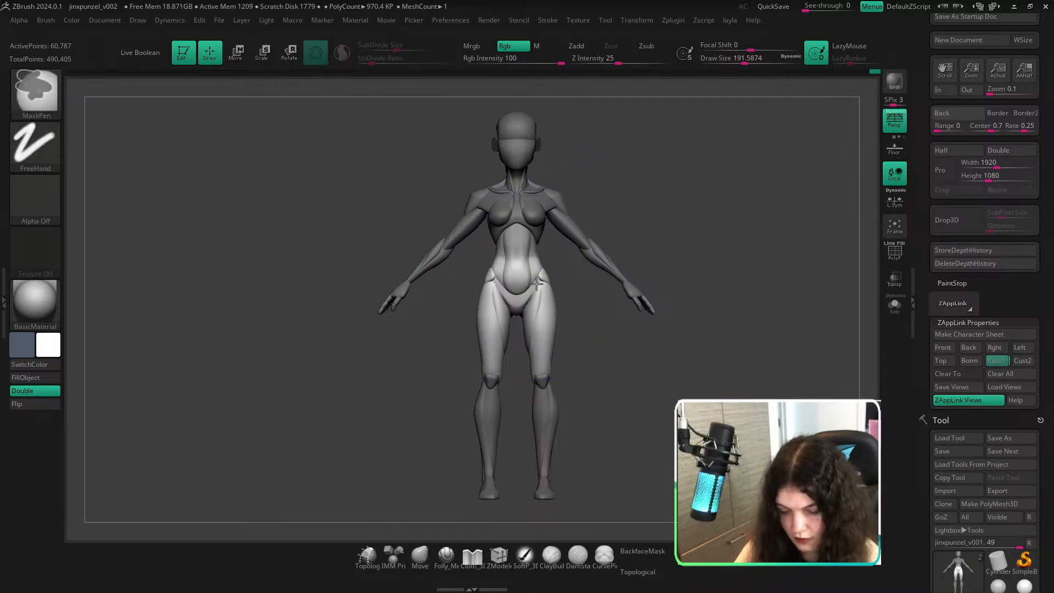
key(shift+z)
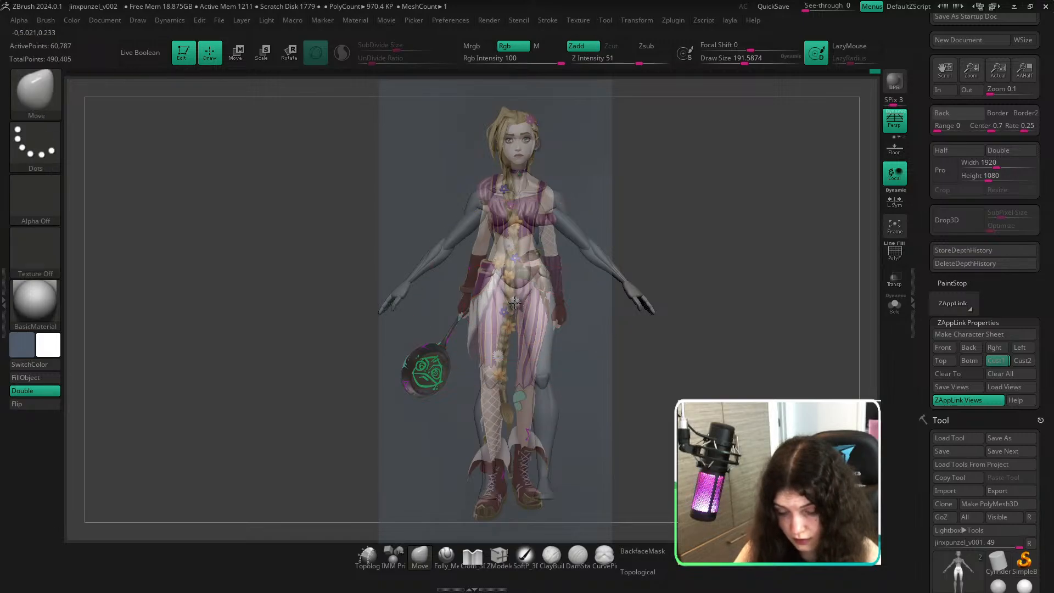
mouse_move(515, 302)
shift+mouse_down()
mouse_move(541, 344)
mouse_move(566, 276)
shift+mouse_up()
mouse_move(496, 263)
mouse_down()
mouse_move(538, 265)
mouse_move(518, 281)
mouse_up()
Reduce the Move brush's draw size to about 44 and compare the torso and hips with the reference overlay.
key(bracketleft)
key(bracketleft)
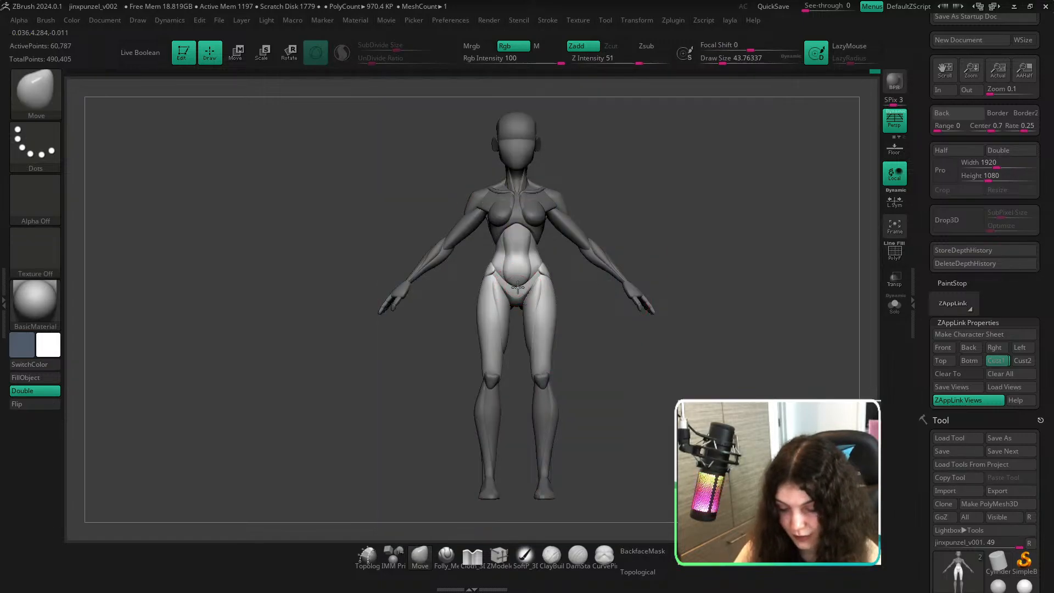
key(shift+z)
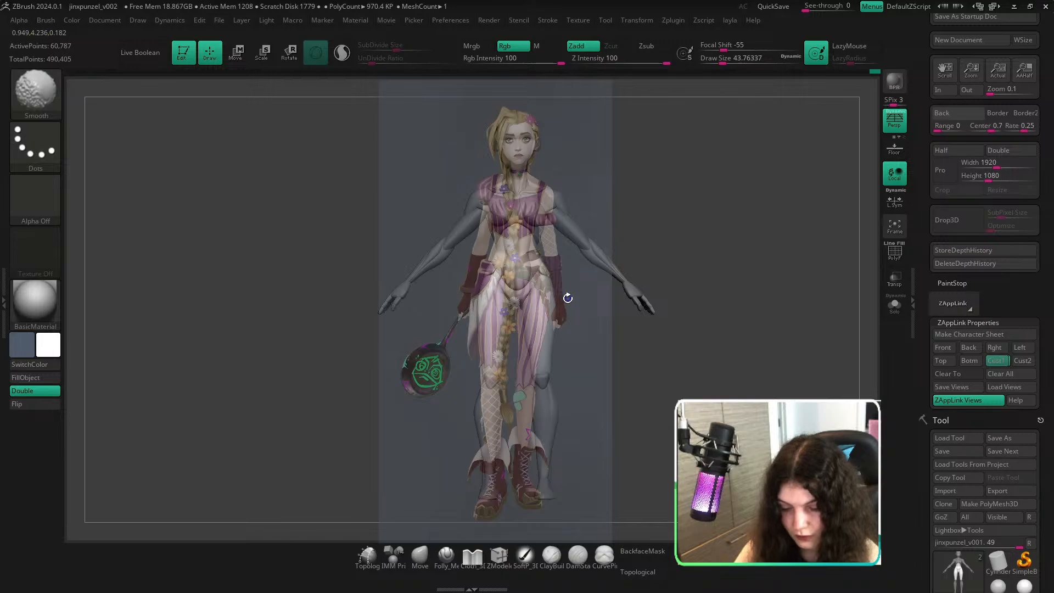
key(shift+z)
key(shift+z)
key(shift+z)
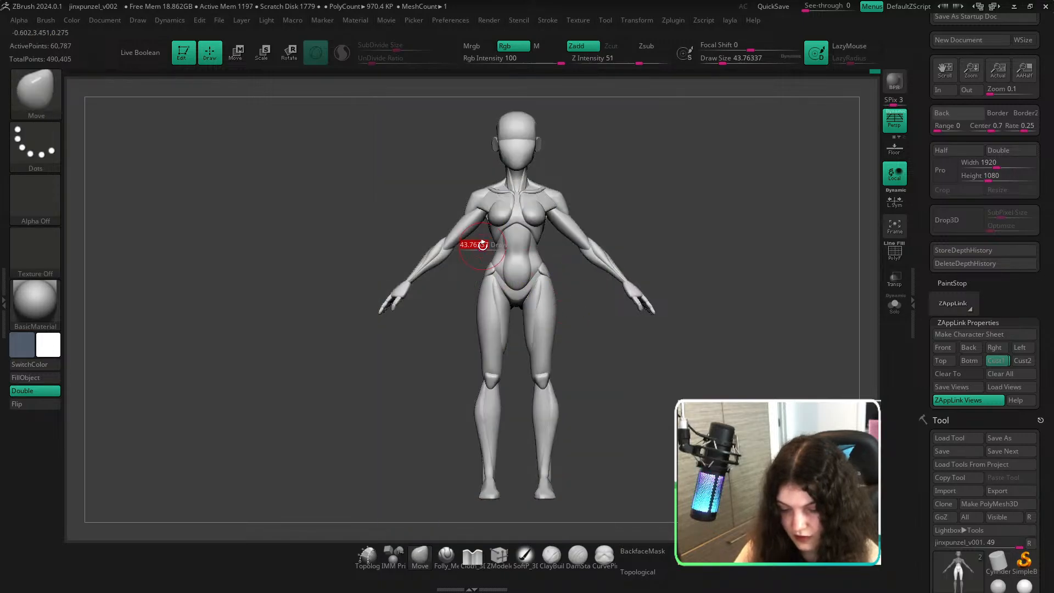
Clear the mask, enlarge the Move brush's draw size to about 80 and check the sides of the waist against the reference.
drag(483, 245, 493, 243)
key(s)
ctrl+click(584, 287)
key(shift+z)
key(s)
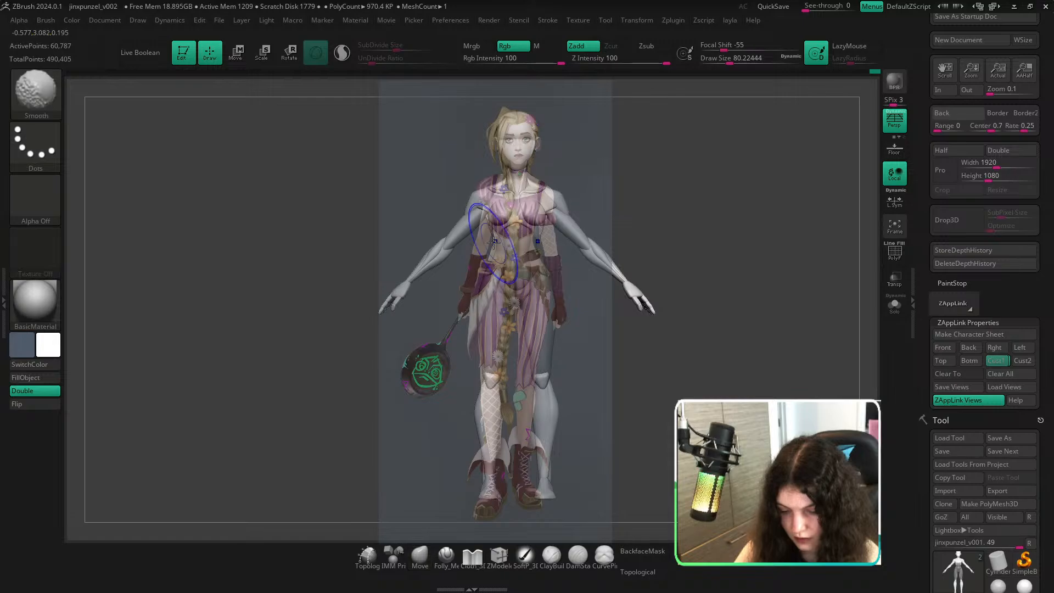
key(shift+z)
key(shift+z)
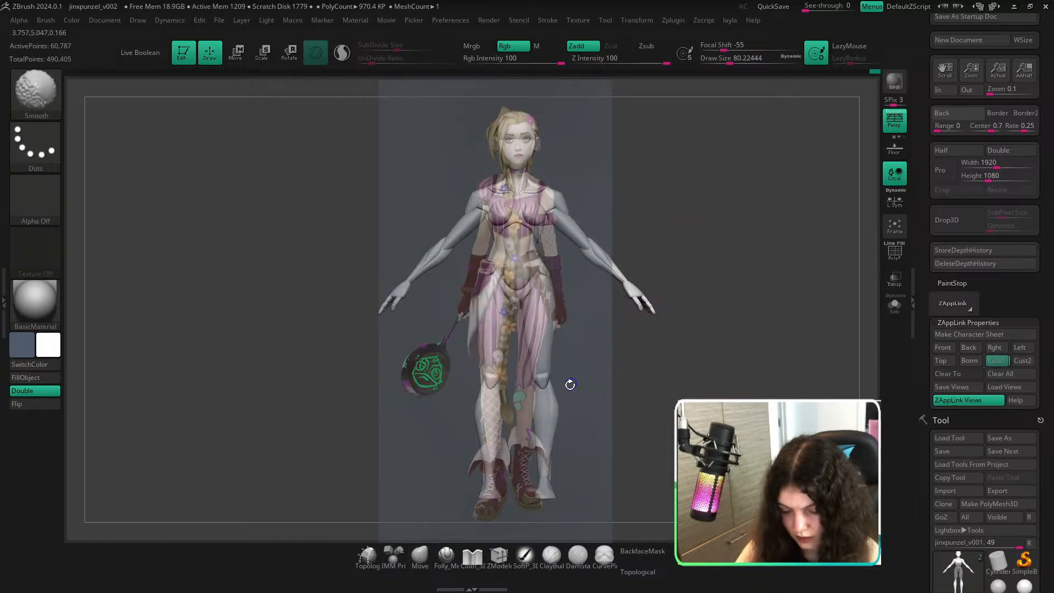
key(shift+z)
key(shift+z)
key(shift+z)
key(shift+z)
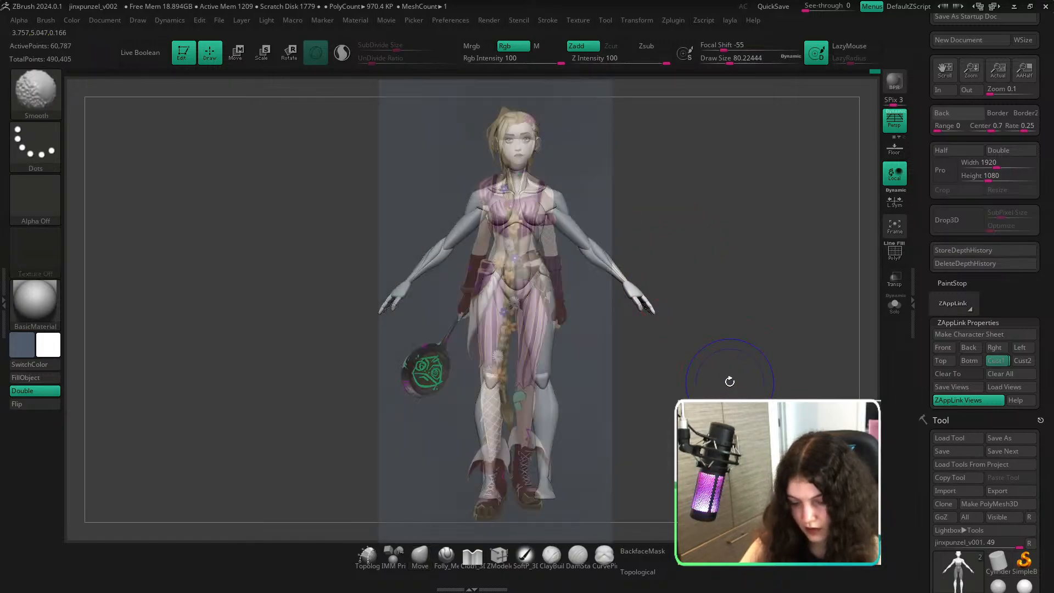
Raise the Spotlight image's opacity until the reference almost covers the mesh, and leave Spotlight editing.
key(z)
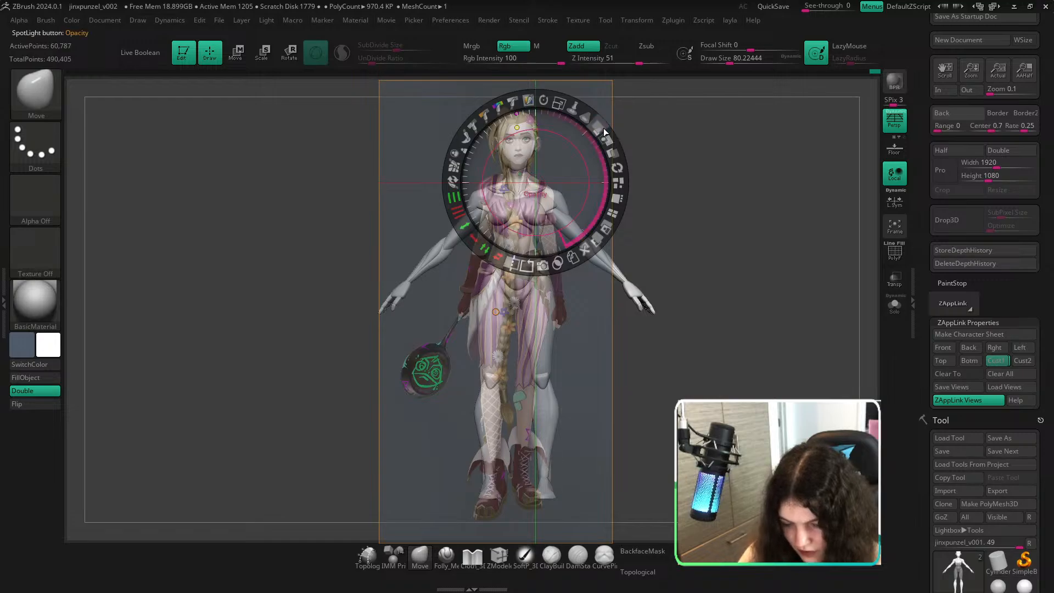
drag(602, 131, 612, 225)
key(z)
Alternate between the nearly opaque reference and the bare mesh to compare the torso, waist and leg silhouettes.
key(shift+z)
key(shift+z)
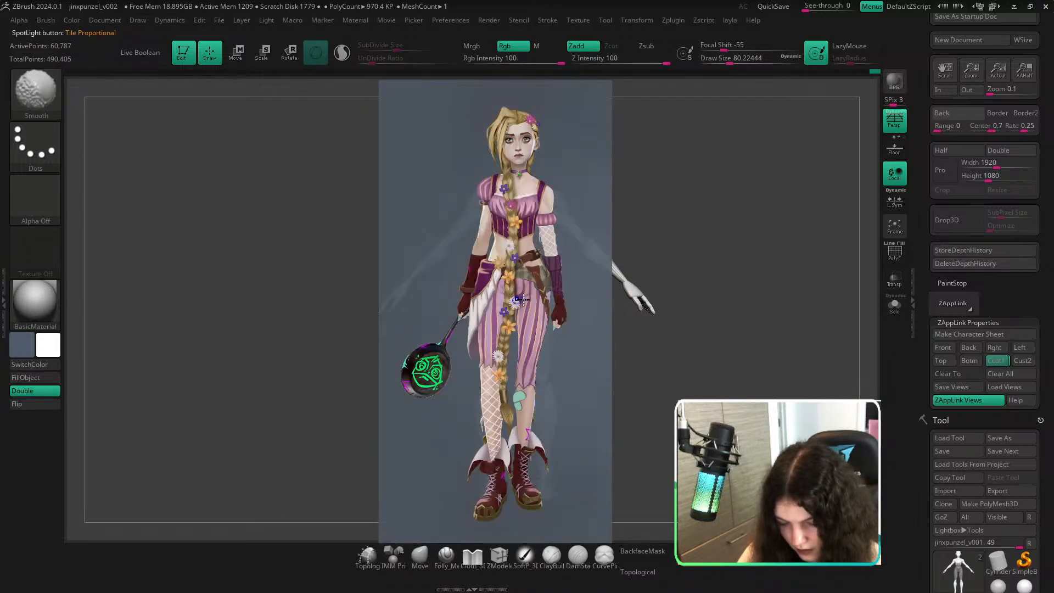
key(shift+z)
key(shift+z)
key(shift+z)
key(shift+z)
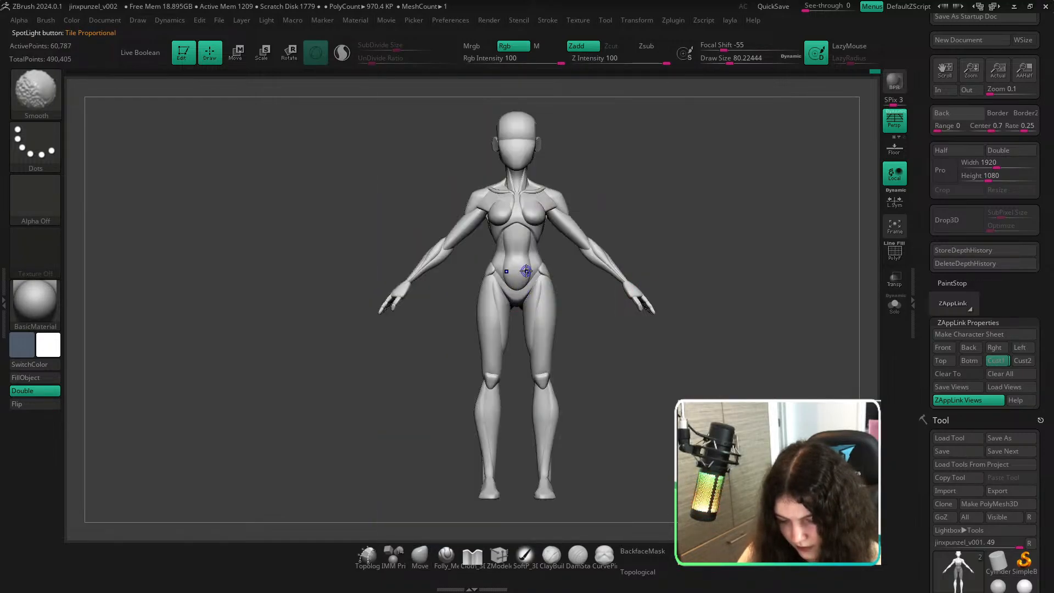
key(shift+z)
key(shift+z)
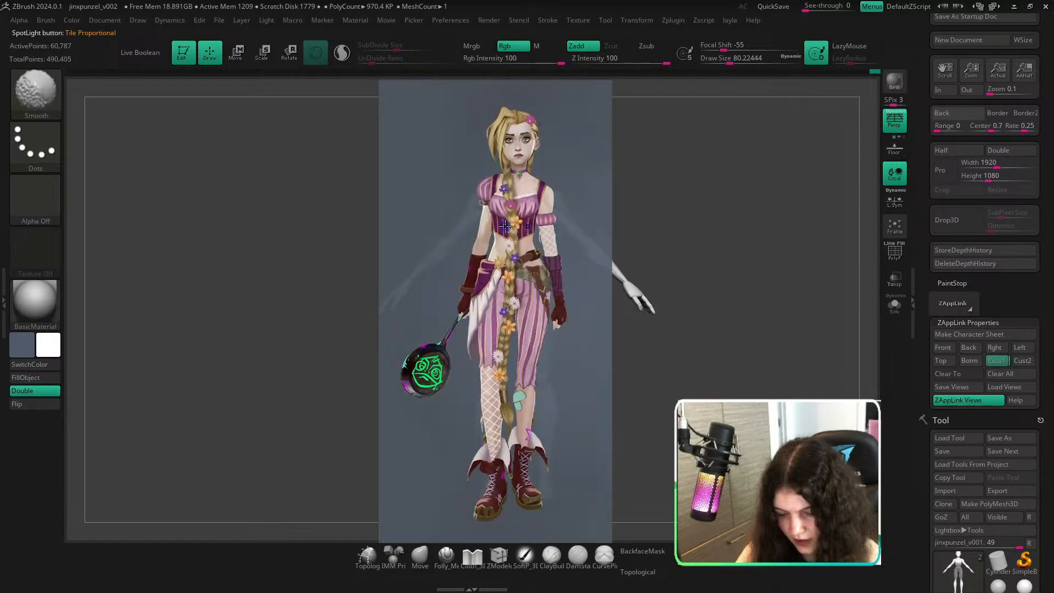
key(shift+z)
Adjust the side of the ribcage below the armpit with the Move brush at draw size about 59, checking it against the reference.
key(s)
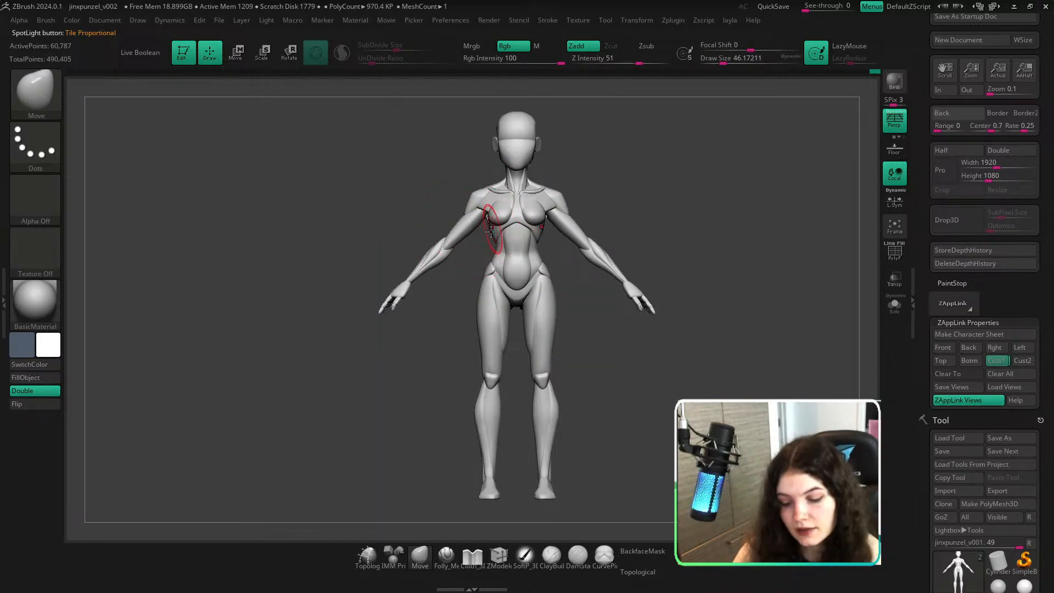
key(s)
drag(491, 231, 493, 230)
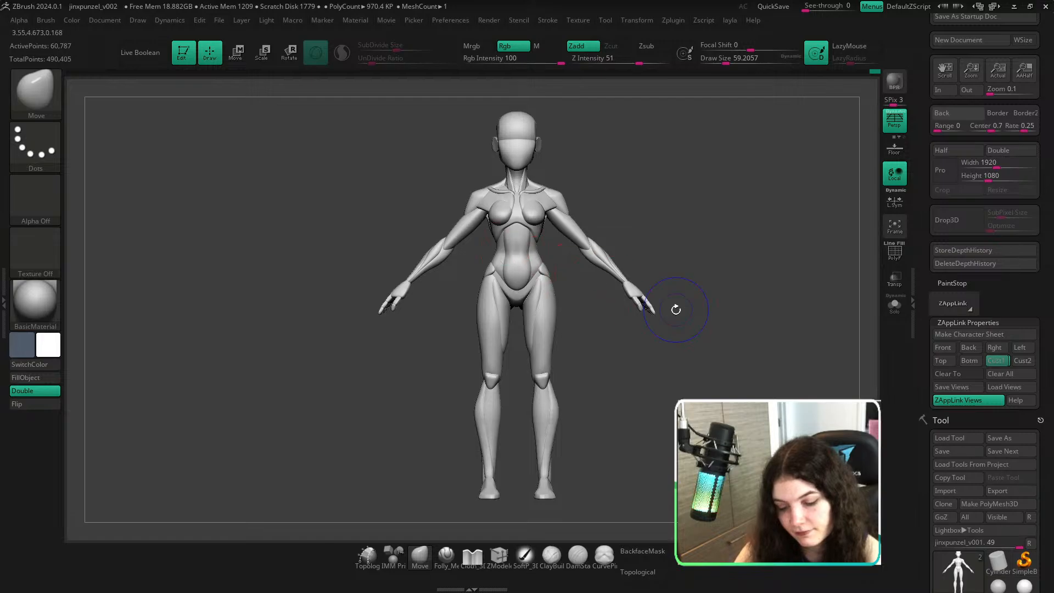
key(shift+z)
key(shift+z)
View the body from behind, enable Topological for the Move brush and reshape the upper arm near the armpit at draw size about 124.
shift+drag(703, 273, 561, 285)
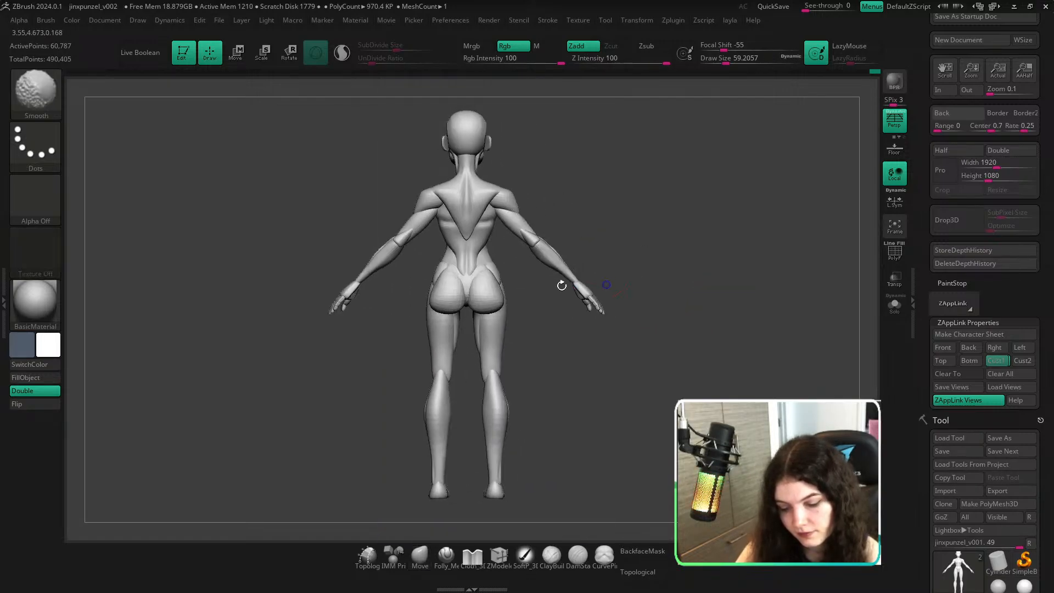
ctrl+right_drag(562, 285, 447, 304)
key(s)
drag(411, 233, 434, 256)
click(642, 571)
ctrl+right_drag(577, 317, 523, 281)
ctrl+right_drag(423, 224, 424, 235)
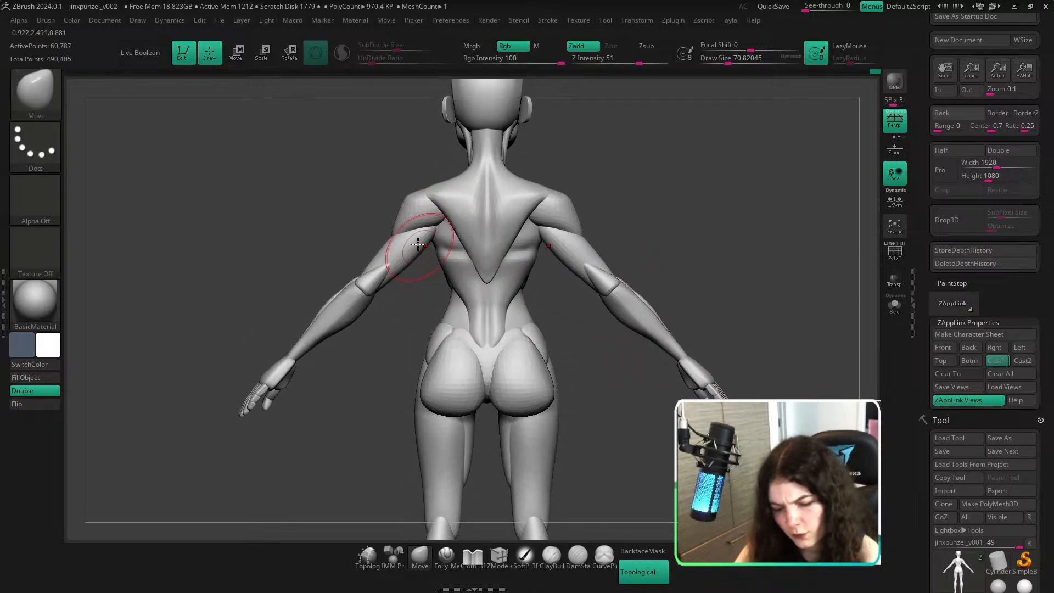
drag(432, 225, 433, 224)
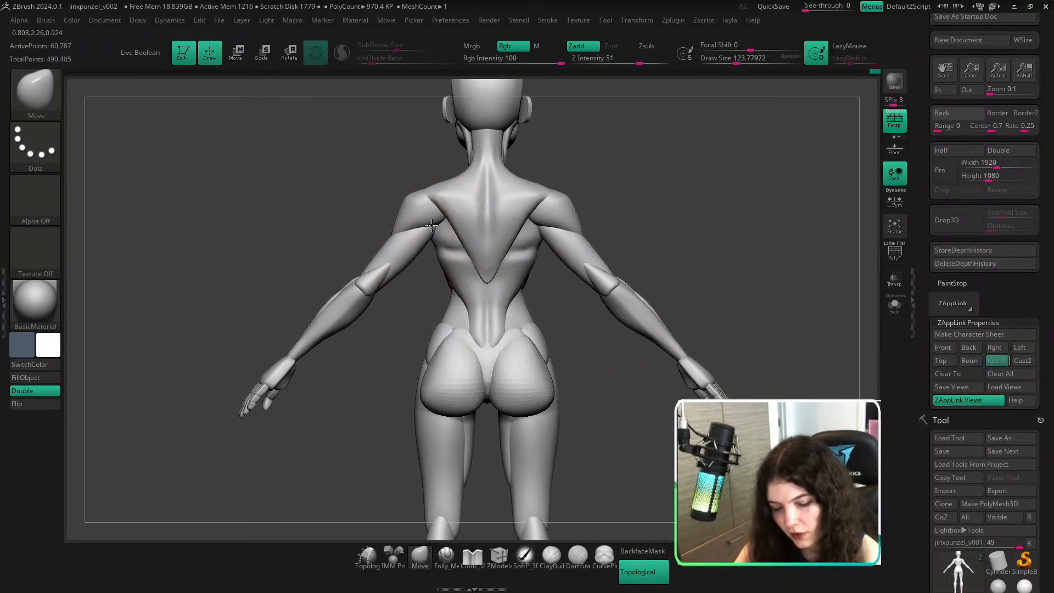
Recall the stored Cust1 camera view and compare the body with the reference, examining the thighs and knees up close.
click(999, 361)
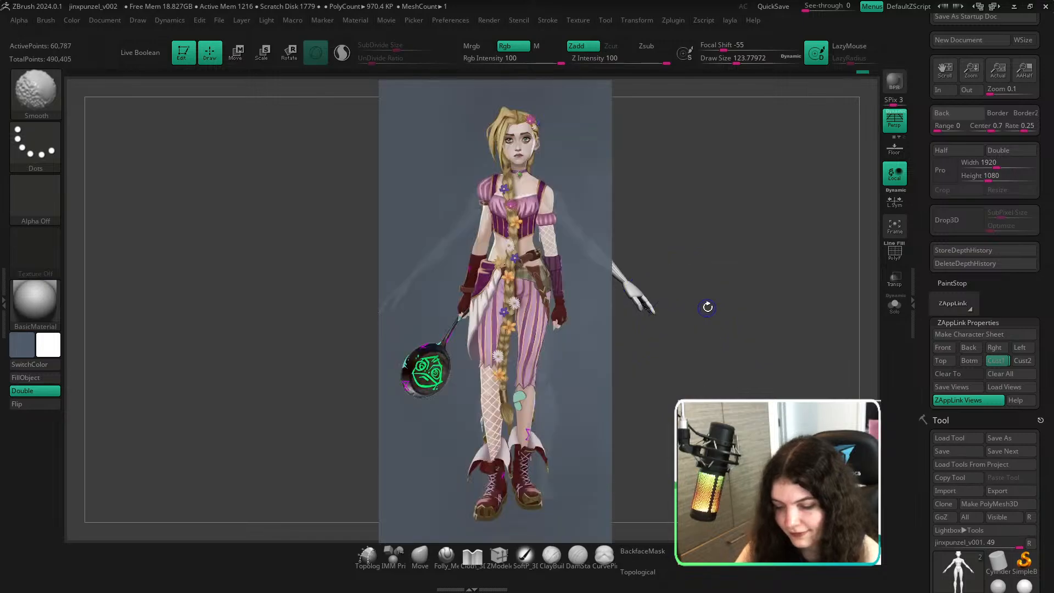
key(shift+z)
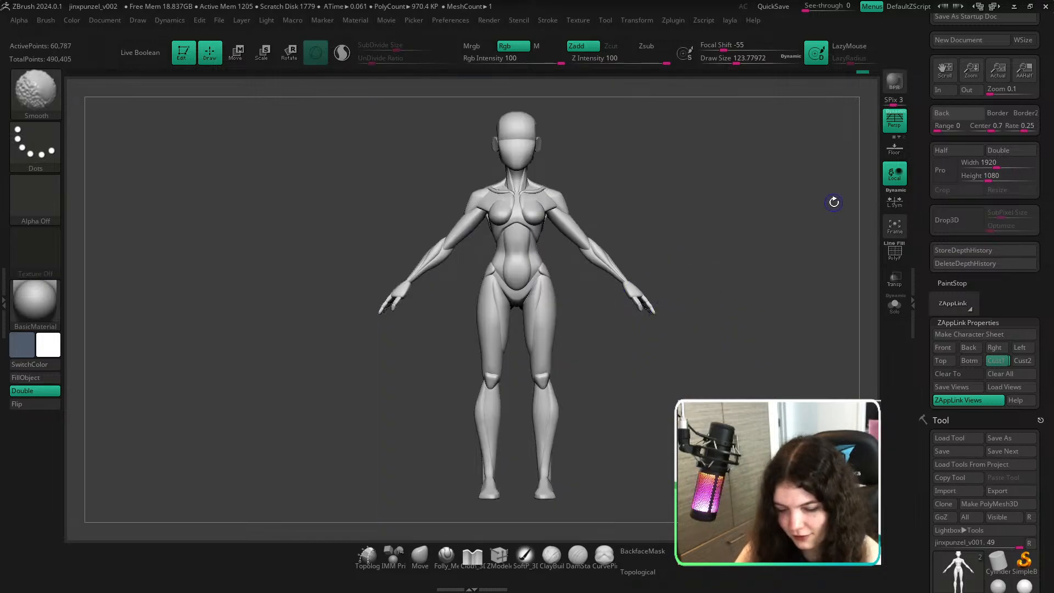
key(shift+z)
key(shift+z)
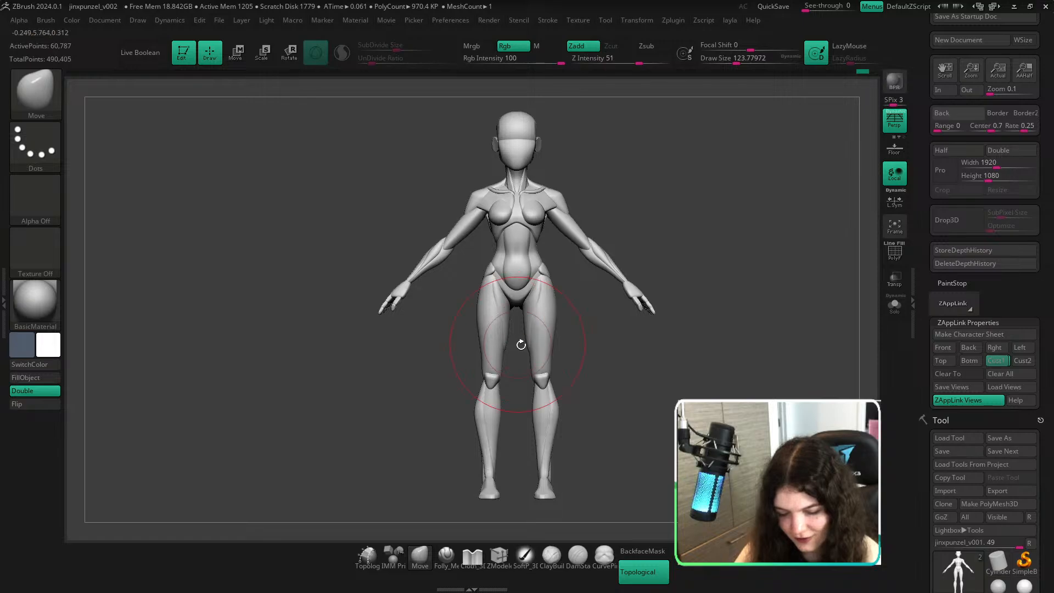
ctrl+right_drag(509, 334, 531, 394)
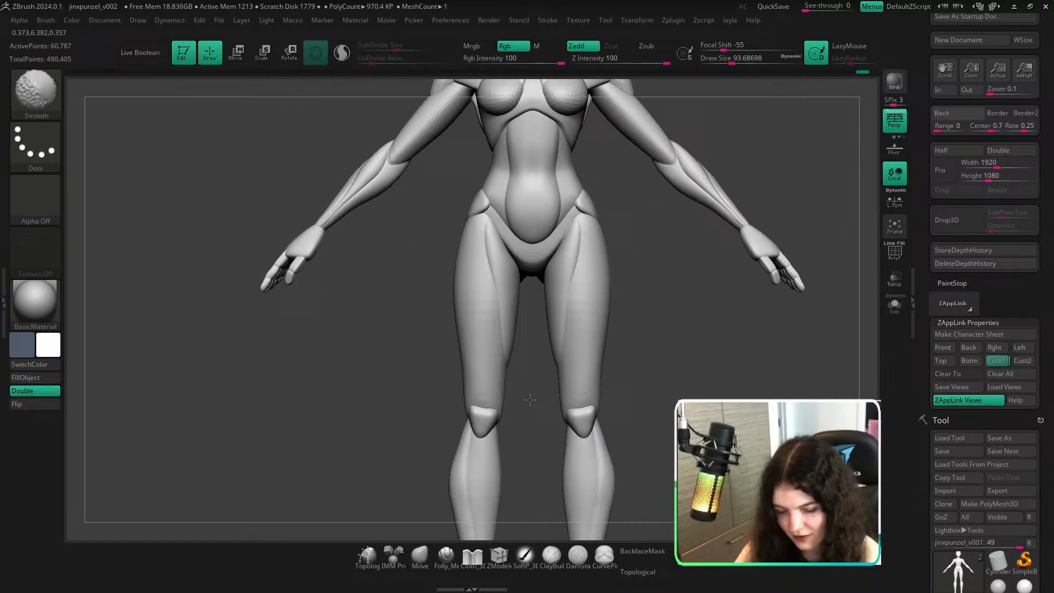
click(1004, 361)
key(shift+z)
key(shift+z)
key(shift+z)
key(shift+z)
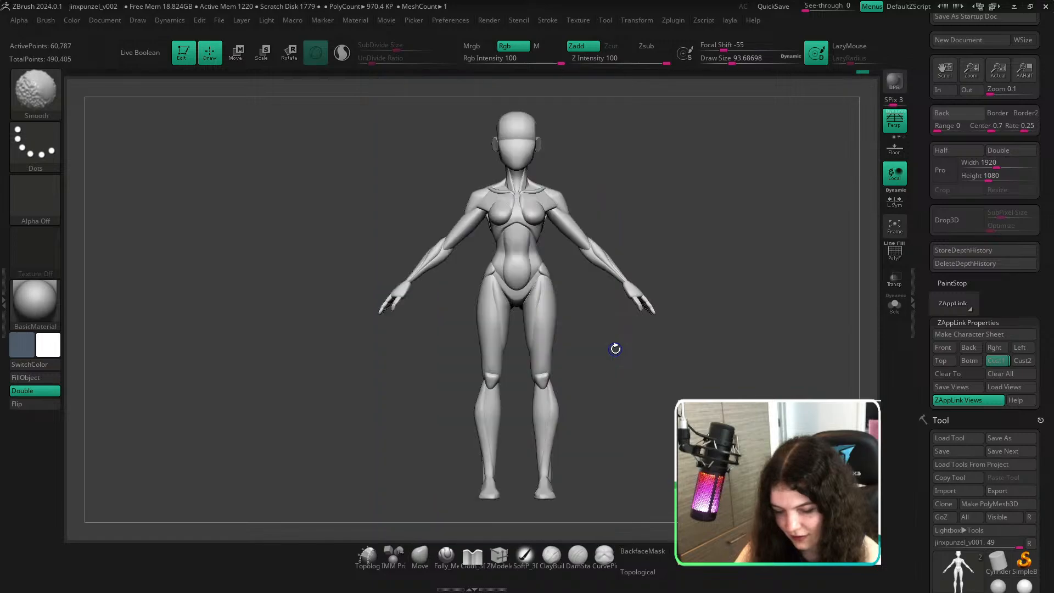
Disable Topological for the Move brush and adjust the waist from the front at draw size about 62.
key(s)
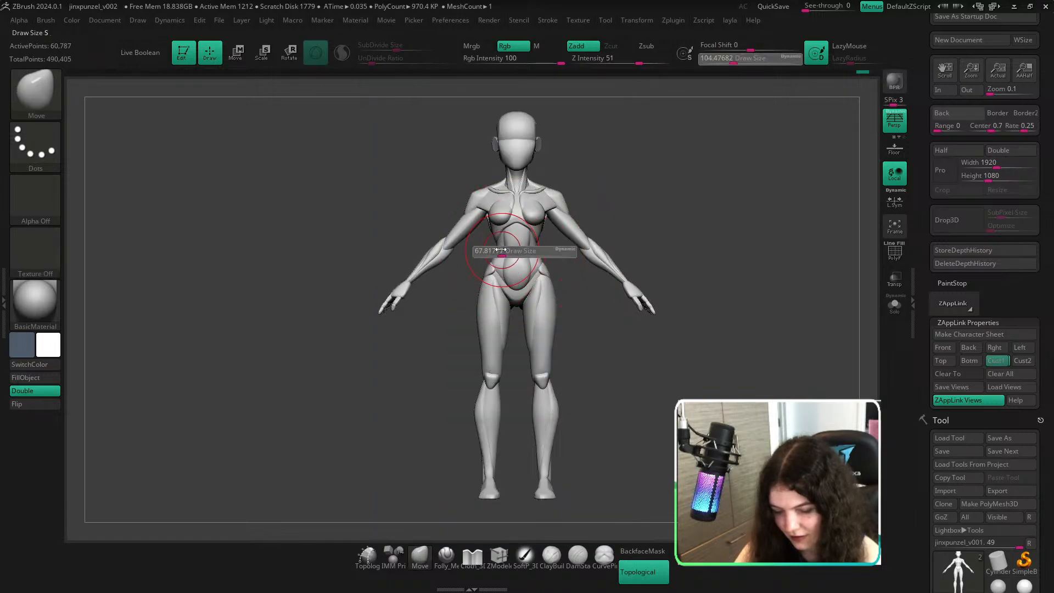
drag(494, 250, 513, 257)
key(shift+z)
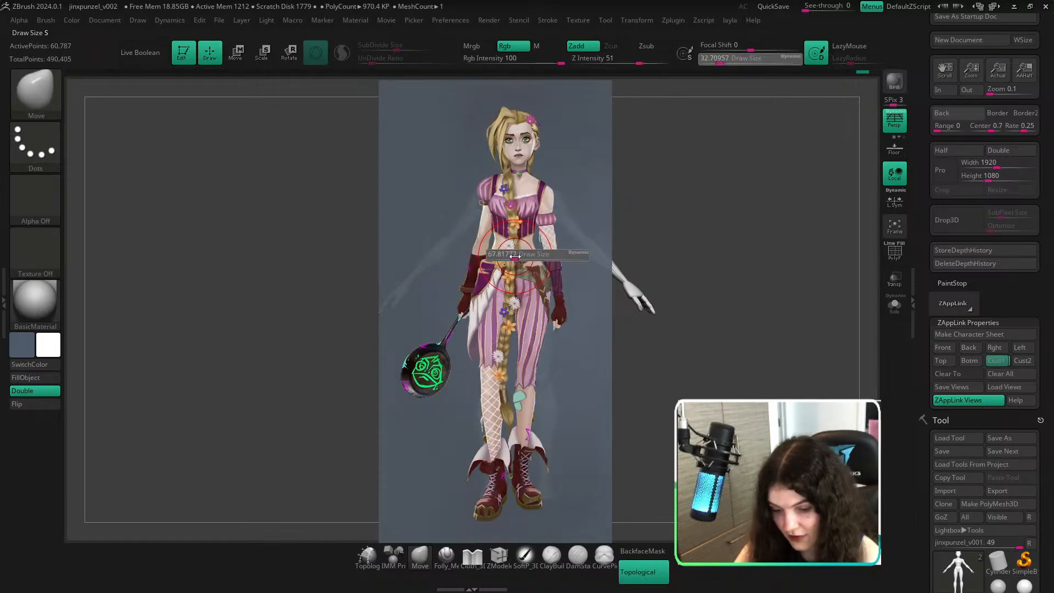
click(644, 572)
key(shift+z)
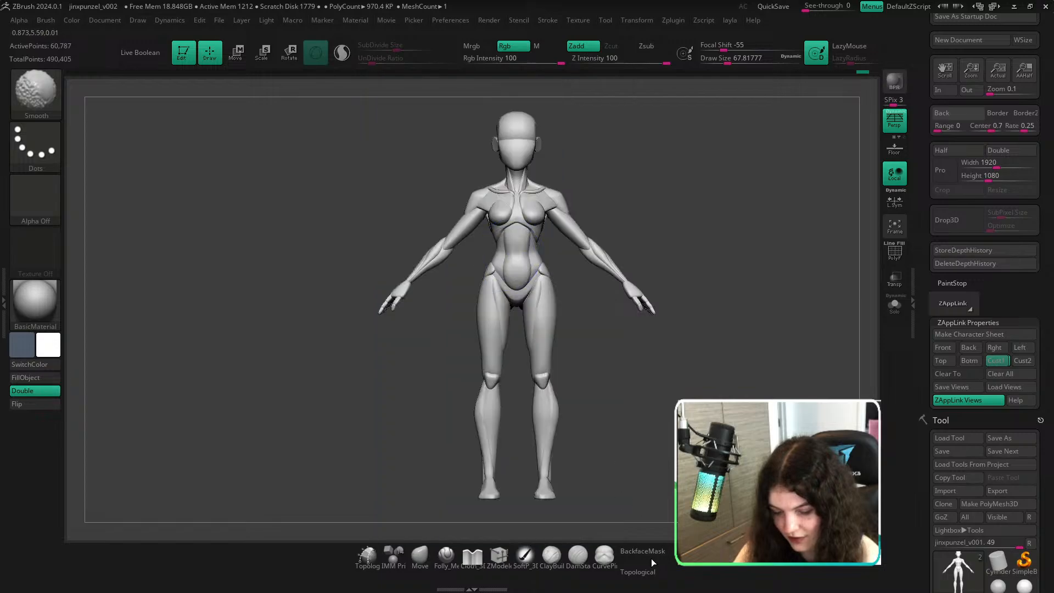
key(shift+z)
key(shift+z)
key(s)
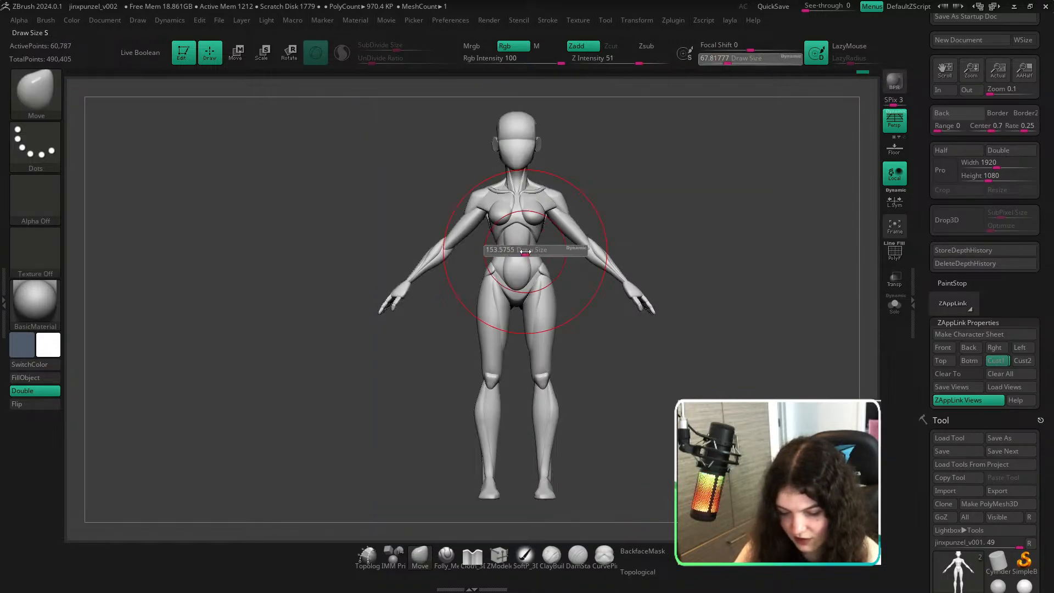
drag(516, 250, 507, 253)
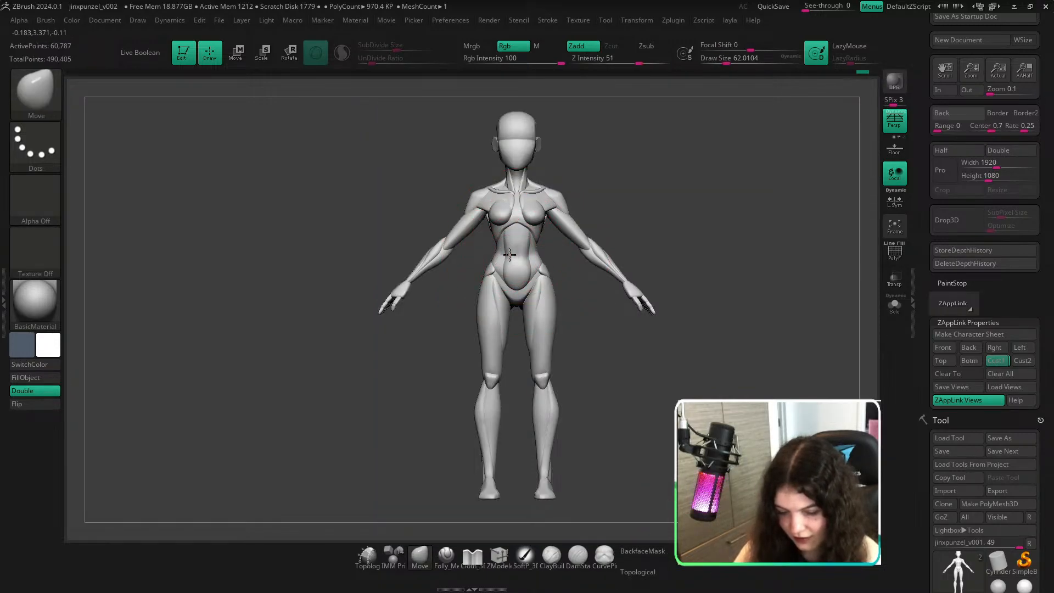
Show and hide the reference repeatedly to examine how the mesh's waist and hip contours compare with the character's.
key(shift+z)
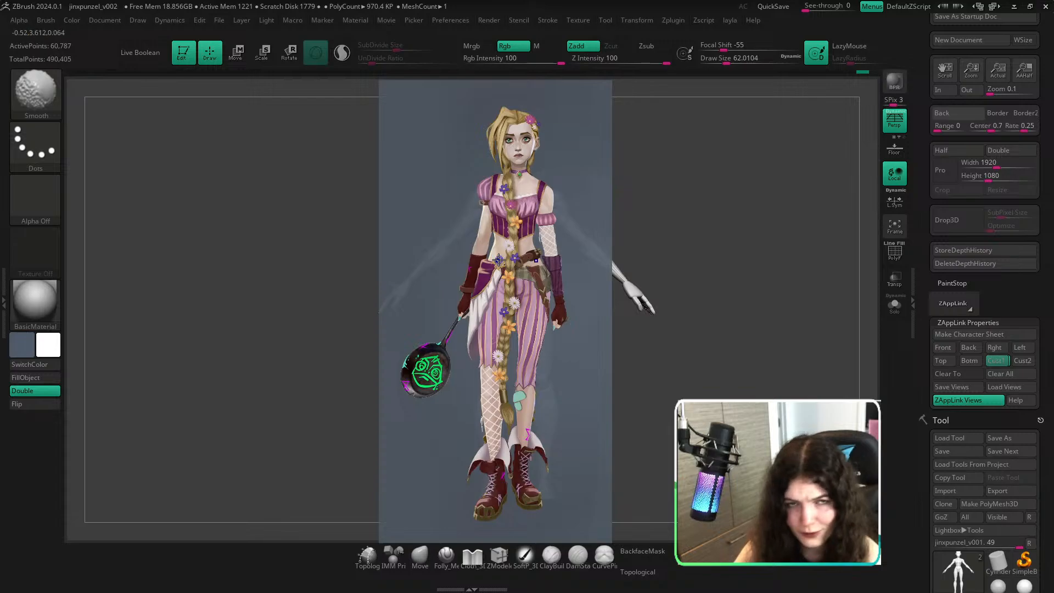
key(shift+z)
key(shift+z)
key(shift+z)
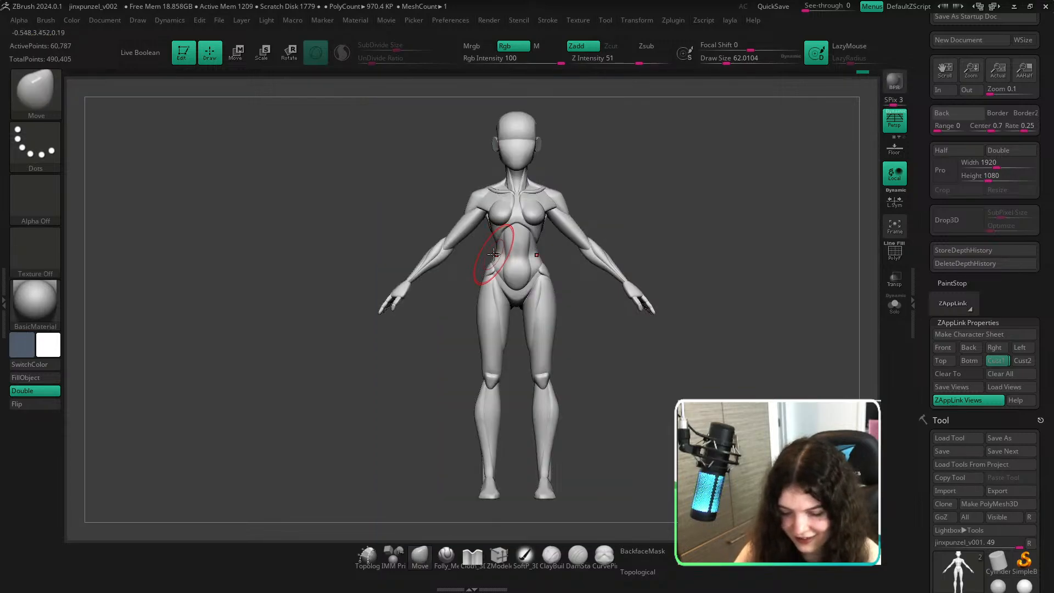
key(shift+z)
key(shift+z)
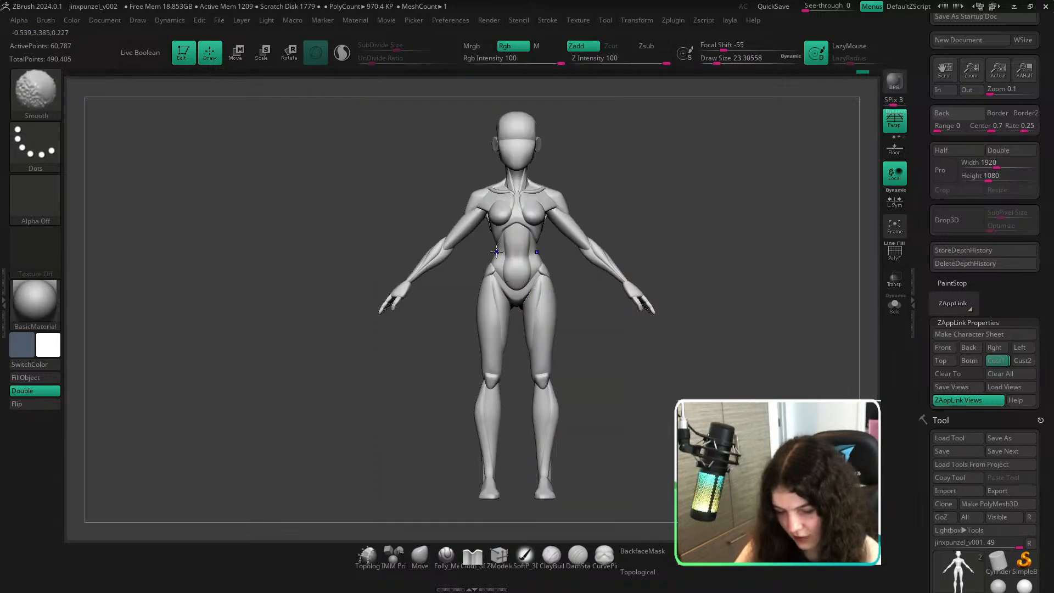
key(shift+z)
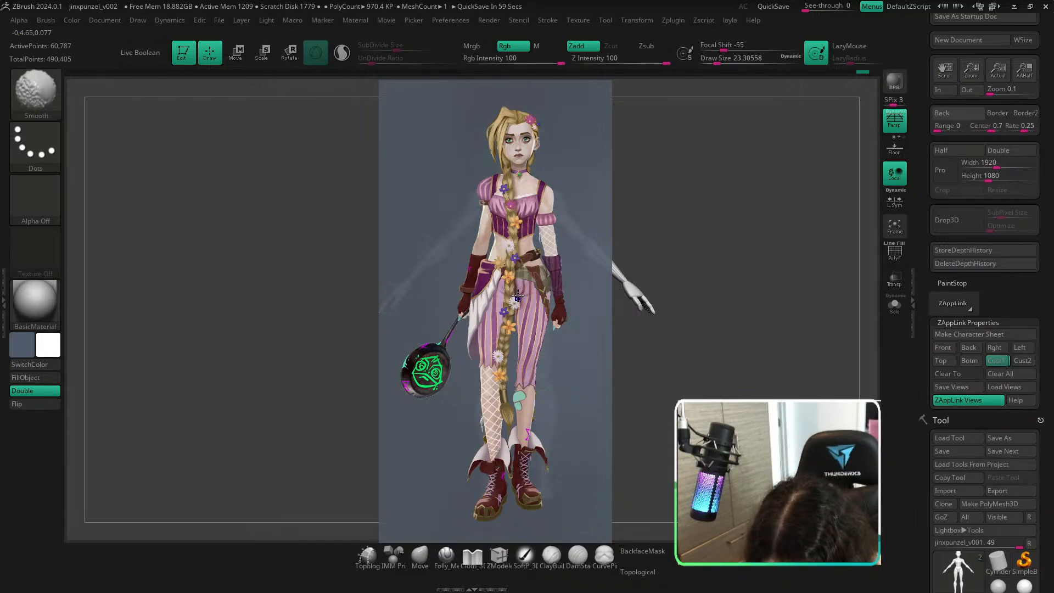
key(shift+z)
key(shift+z)
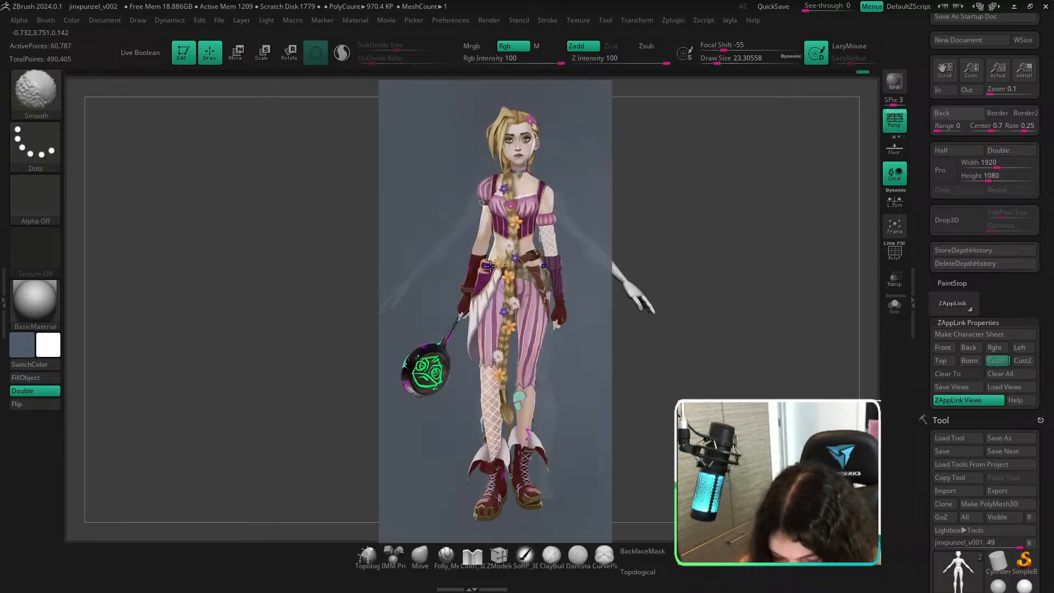
key(shift+z)
key(shift+z)
key(shift+z)
Refine the waist-to-hip contour up close with the Move brush, enlarging its draw size to about 120.
ctrl+right_drag(498, 261, 549, 300)
key(s)
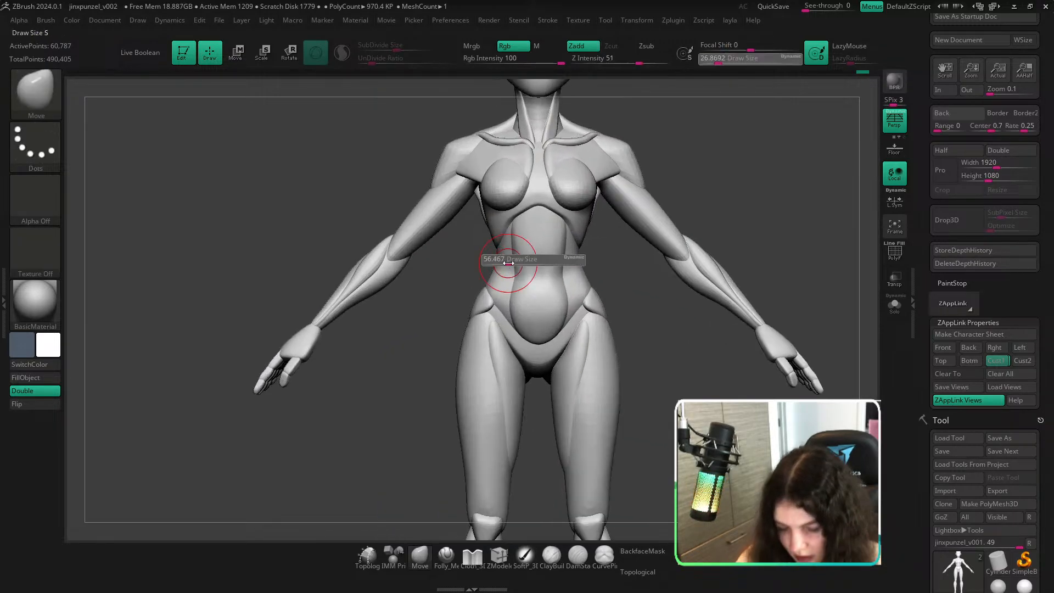
mouse_move(511, 259)
mouse_down()
mouse_move(494, 258)
mouse_move(509, 250)
mouse_up()
key(s)
key(s)
drag(485, 290, 485, 297)
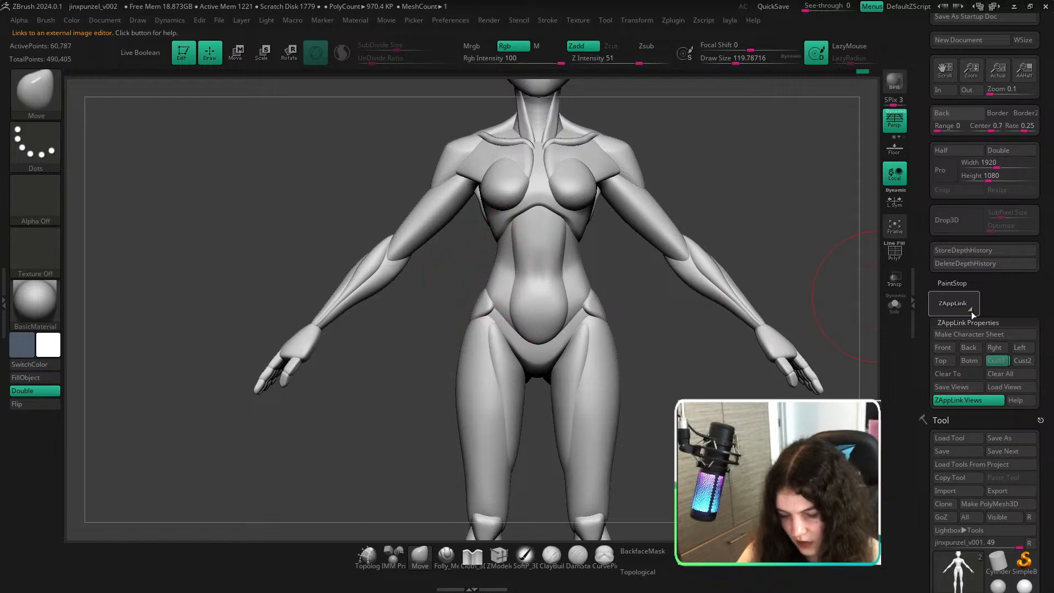
Compare the body with the reference from the stored Cust1 view and adjust the waist with the Move brush at draw size about 77.
click(996, 361)
key(shift+z)
key(shift+z)
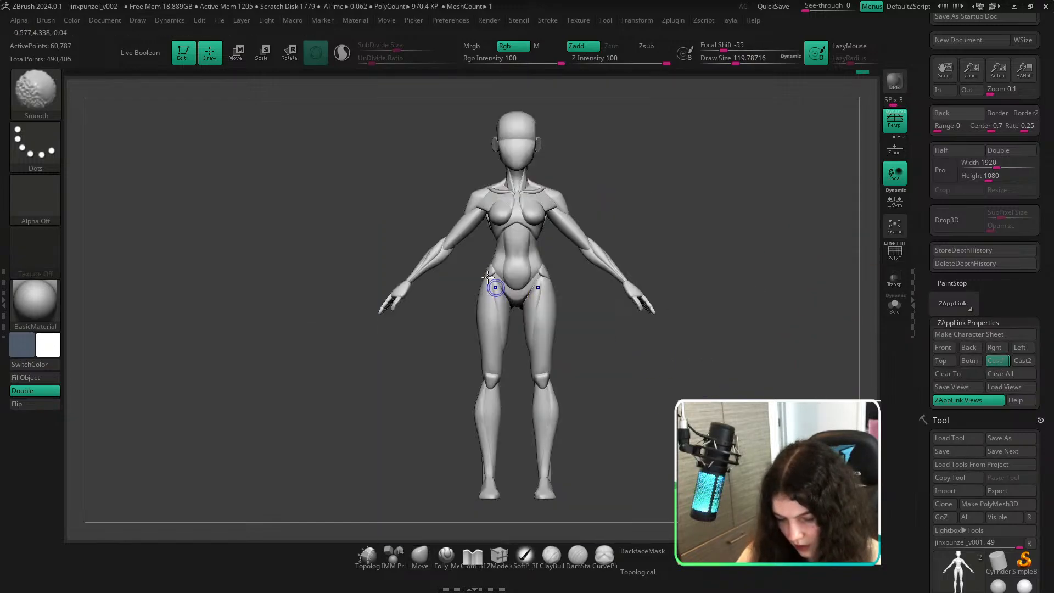
key(shift+z)
key(shift+z)
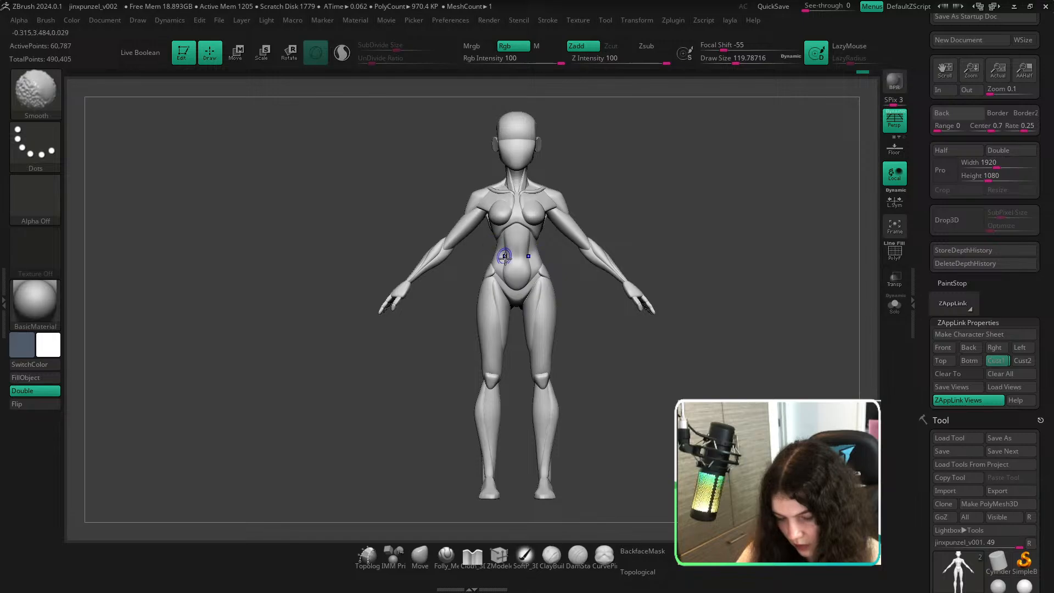
key(shift+z)
key(shift+z)
ctrl+right_drag(496, 238, 496, 250)
key(s)
drag(496, 238, 489, 236)
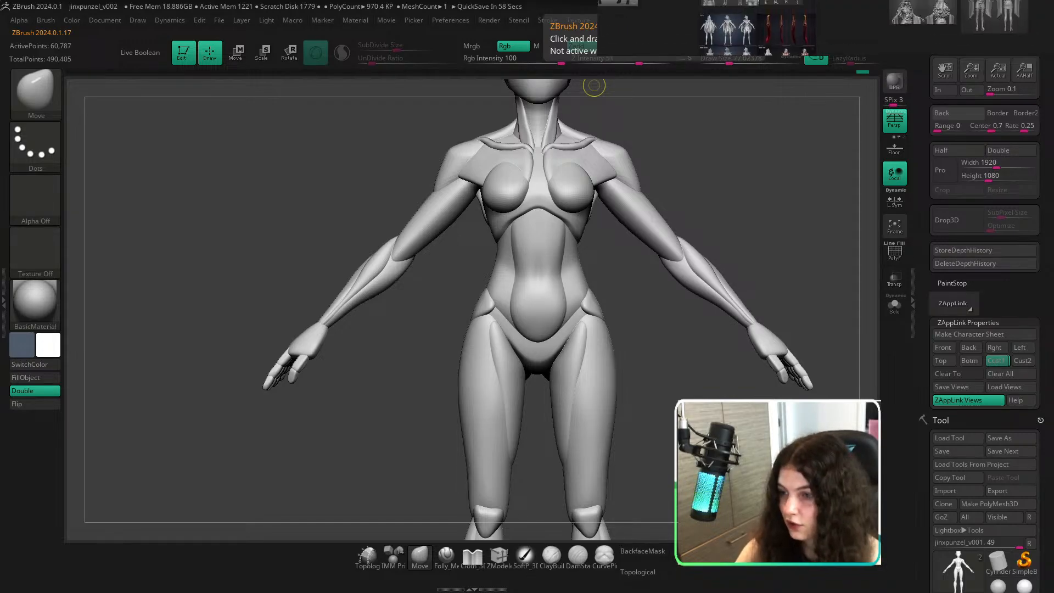
Switch to the reference board, examine the character's front, back and posed turnaround images up close, and return to ZBrush.
key(ctrl+shift+a)
drag(444, 295, 684, 278)
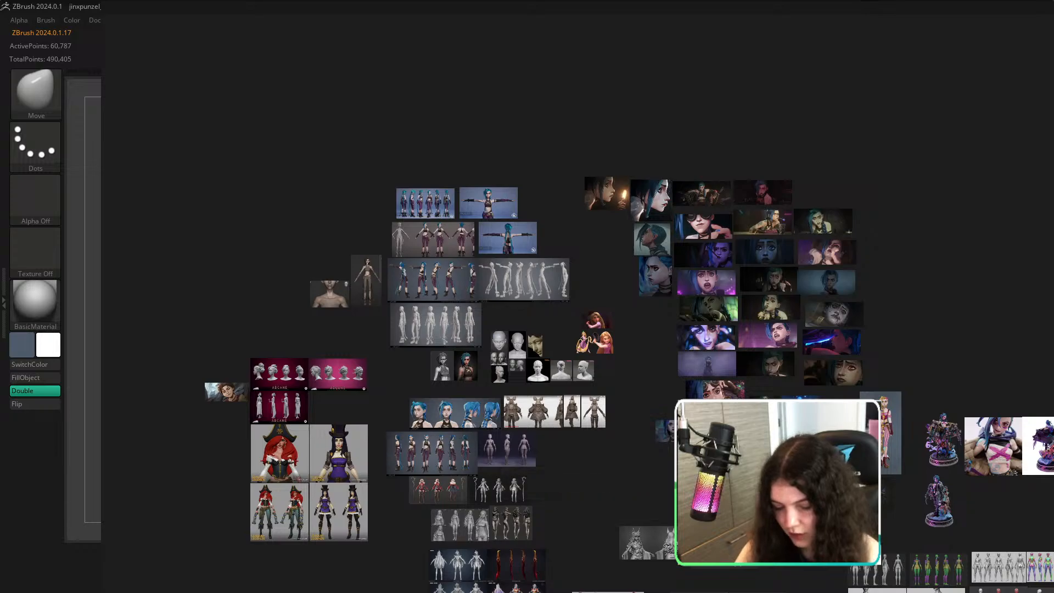
scroll(414, 213, up, 10)
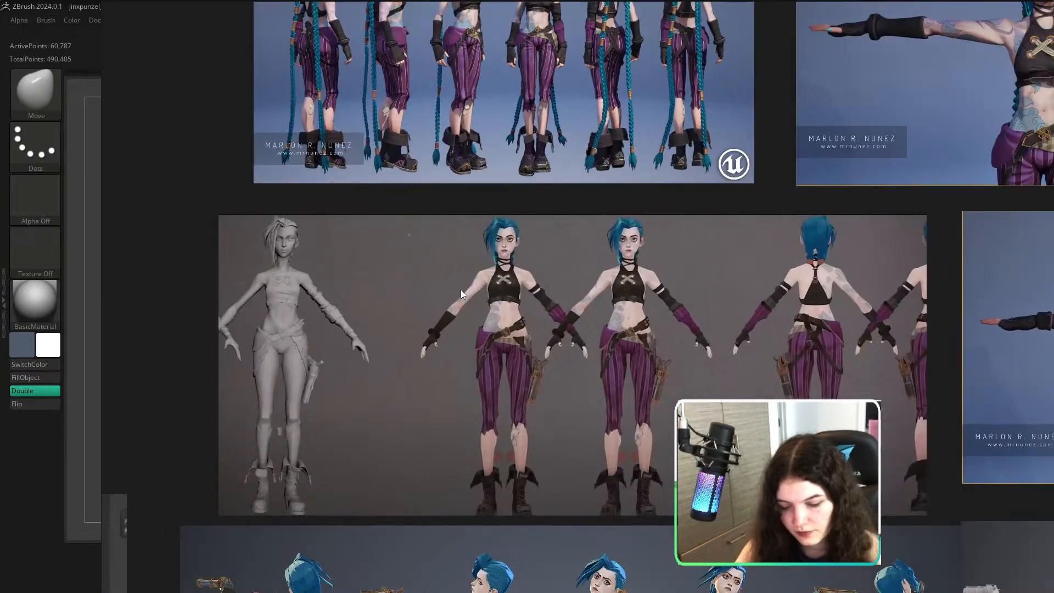
middle_drag(460, 290, 452, 245)
middle_drag(633, 212, 619, 289)
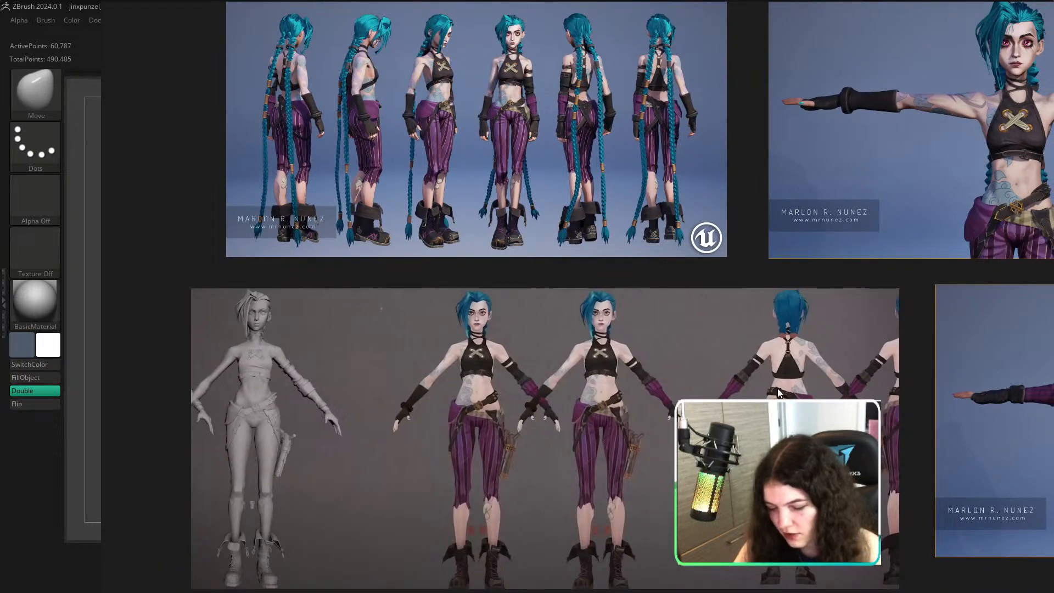
middle_drag(609, 226, 563, 97)
scroll(572, 138, down, 3)
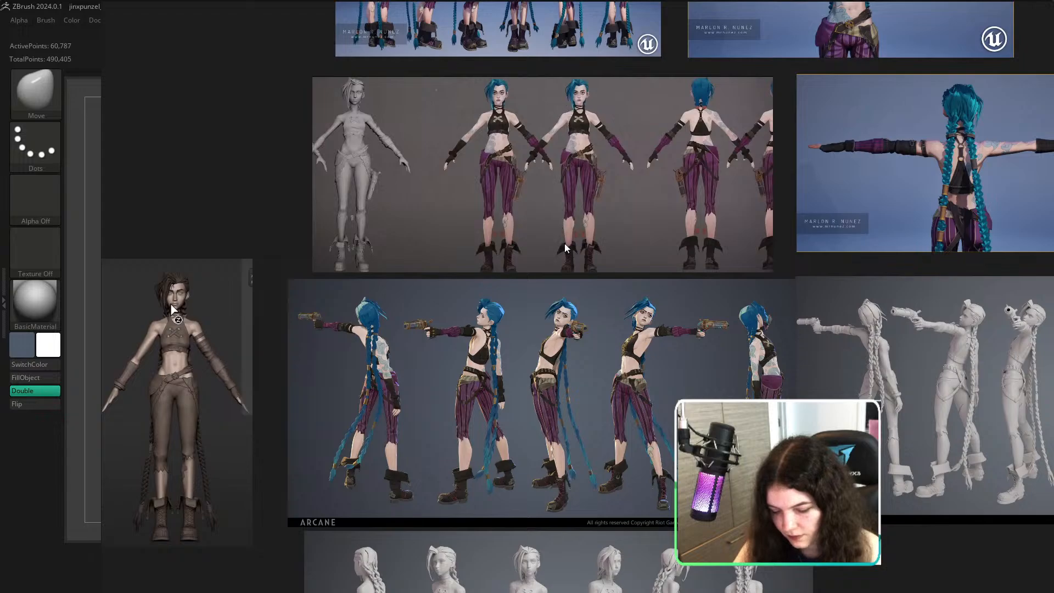
scroll(561, 355, up, 3)
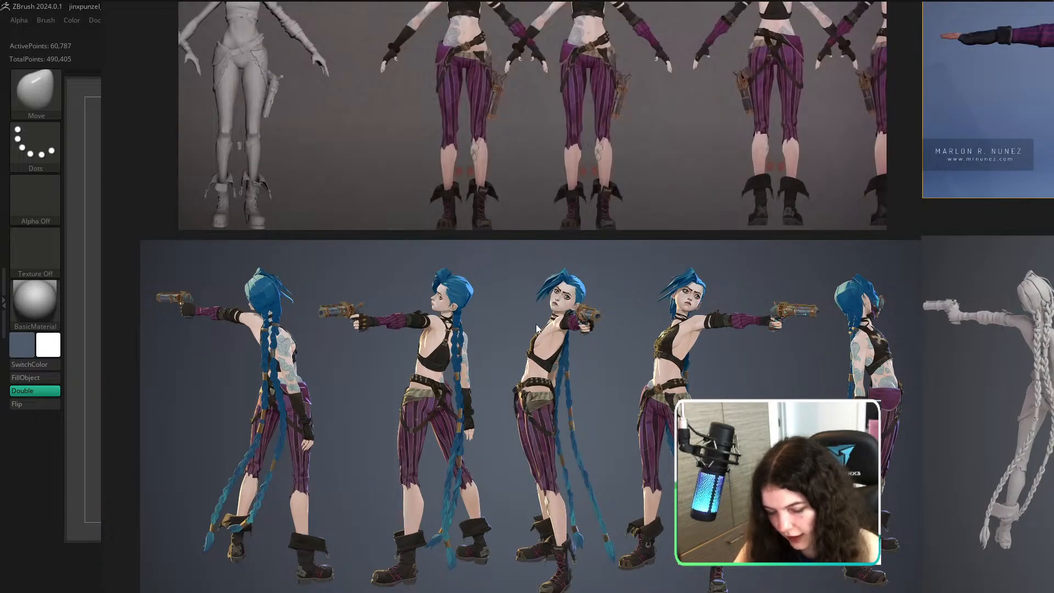
scroll(528, 280, down, 9)
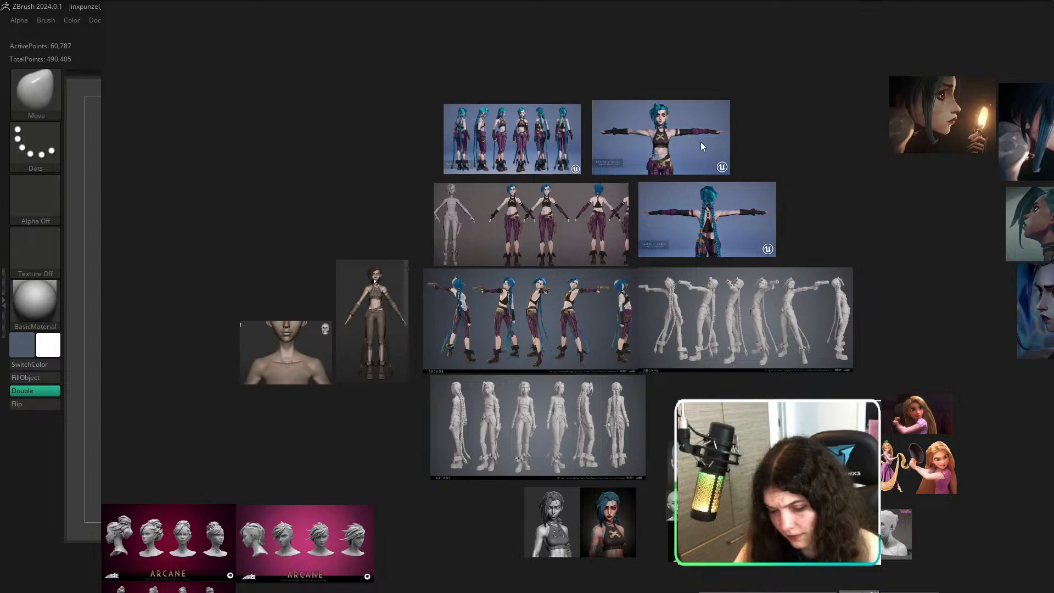
scroll(554, 200, up, 5)
middle_drag(471, 360, 487, 222)
key(alt+Tab)
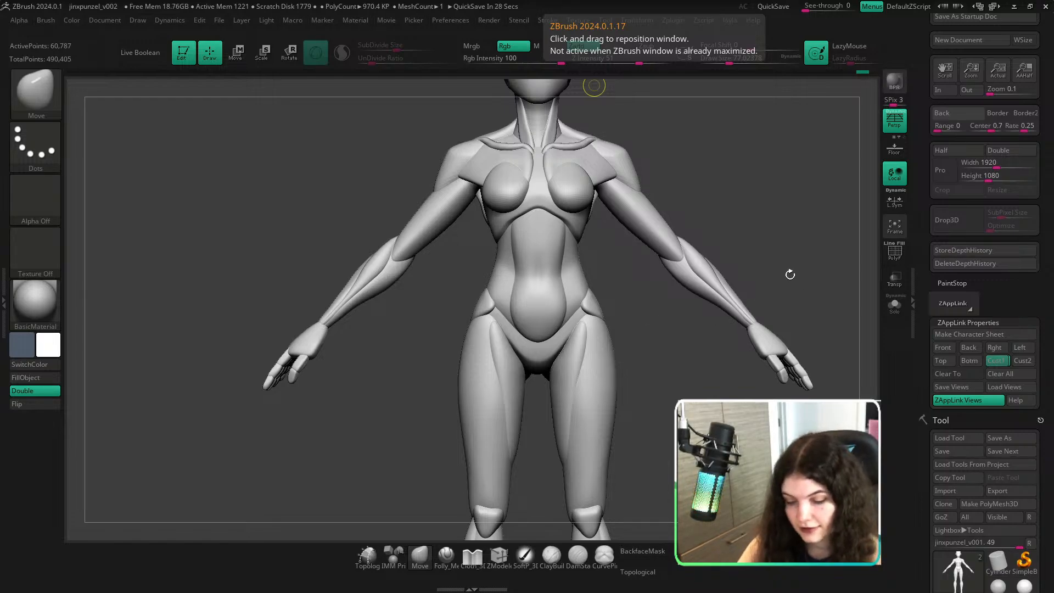
Adjust the torso's profile from the side with the Move brush, enlarging its draw size to about 187.
shift+right_drag(790, 274, 765, 285)
alt+right_drag(698, 263, 679, 297)
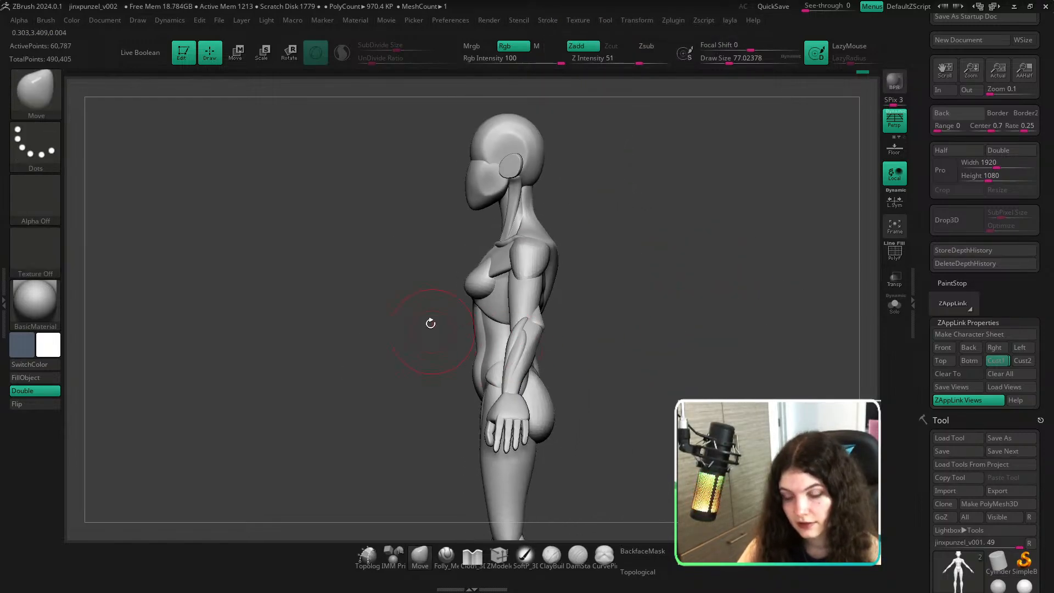
key(s)
drag(431, 323, 455, 323)
click(650, 572)
key(s)
mouse_move(451, 259)
mouse_down()
mouse_move(440, 259)
mouse_move(474, 282)
mouse_up()
click(641, 578)
key(s)
ctrl+right_drag(466, 293, 388, 286)
ctrl+right_drag(439, 337, 557, 355)
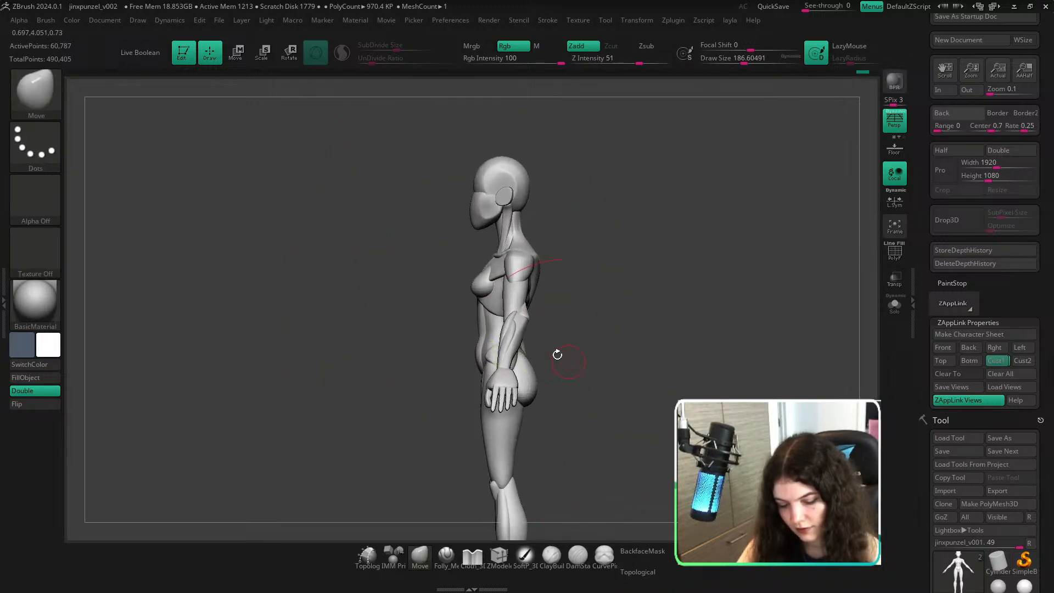
Refine the belly's side profile up close with the Move brush at draw size about 120.
ctrl+right_drag(440, 365, 498, 396)
key(s)
drag(473, 379, 476, 379)
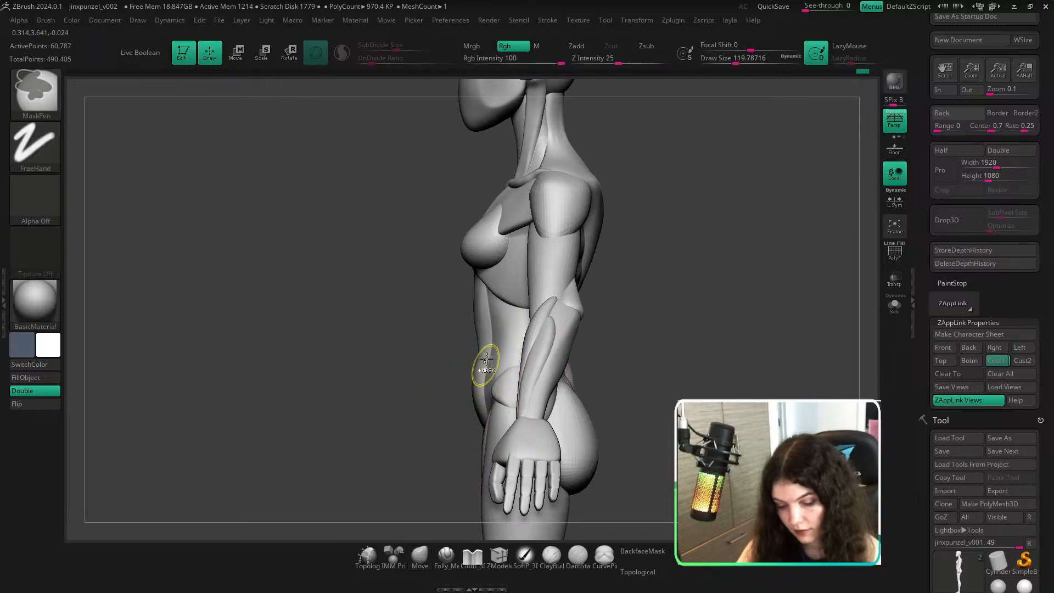
ctrl+right_drag(486, 359, 492, 365)
drag(490, 355, 484, 353)
ctrl+right_drag(464, 330, 473, 331)
key(s)
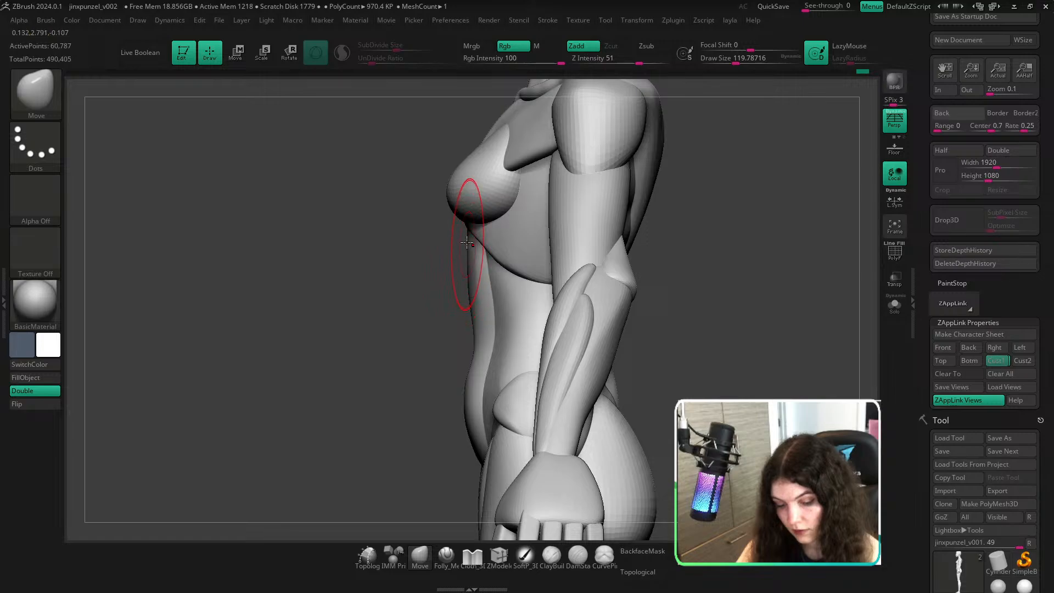
Refine the upper abdomen beneath the breasts with the Move brush at draw size about 74, enabling Topological.
key(s)
drag(465, 239, 455, 239)
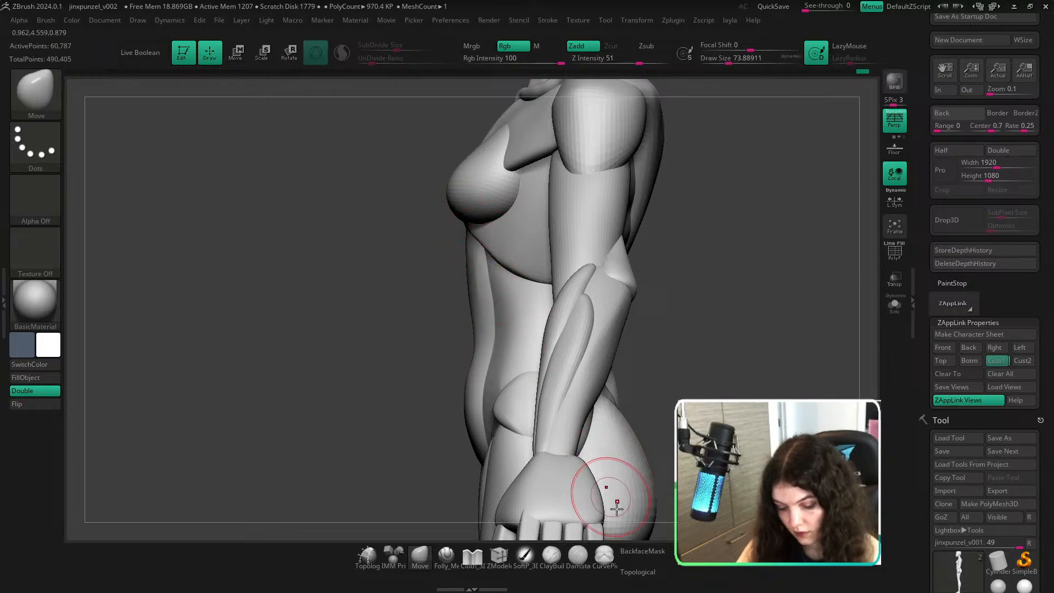
drag(644, 536, 493, 237)
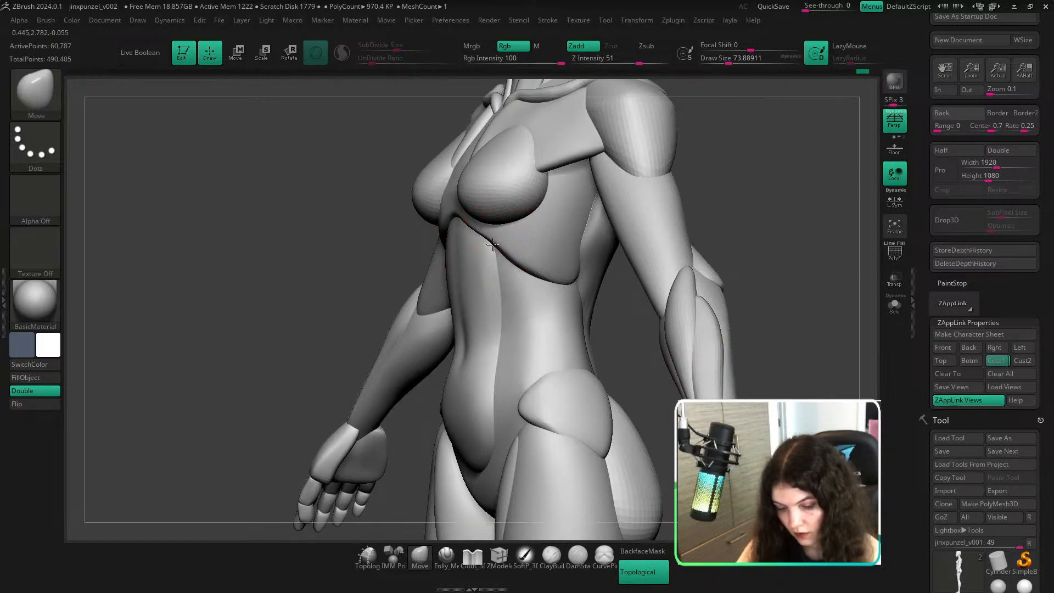
right_drag(739, 242, 791, 242)
ctrl+right_drag(776, 280, 668, 231)
drag(656, 233, 657, 227)
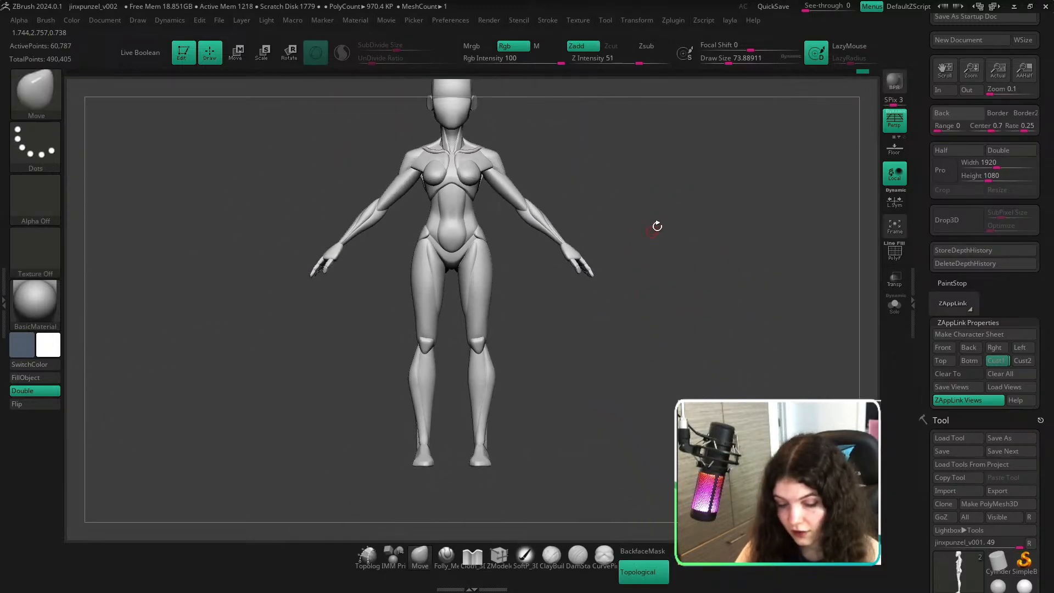
Recall the stored Cust1 view and show and hide the reference to examine how the arms, waist and hips line up.
click(999, 362)
key(shift+z)
key(shift+z)
key(shift+z)
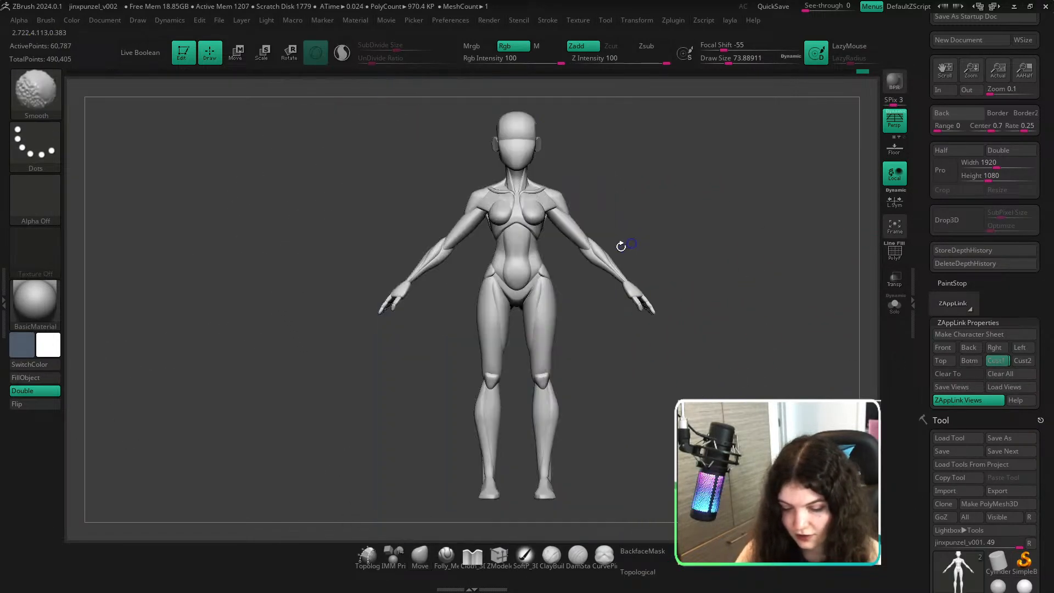
key(shift+z)
key(shift+z)
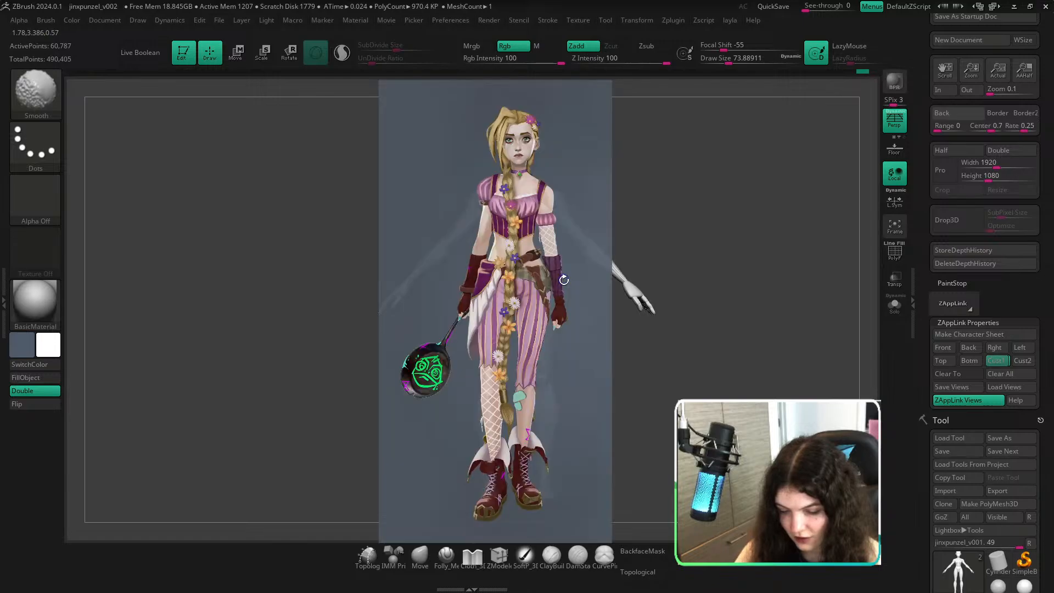
key(shift+z)
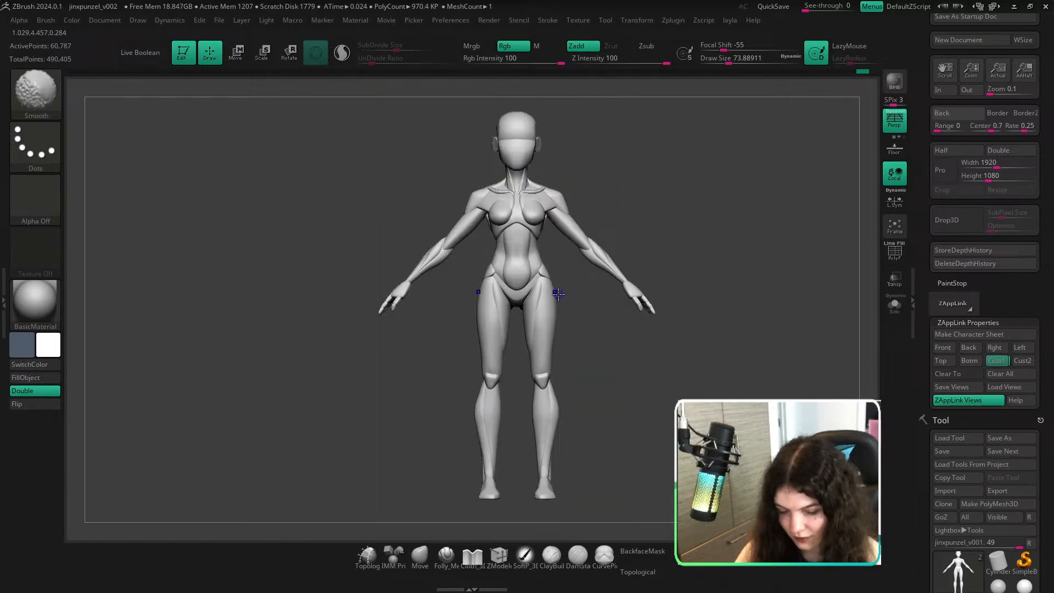
key(shift+z)
key(shift+z)
Reshape the outer hip piece above the thigh with the Move brush in Topological mode at draw size about 116.
click(644, 566)
mouse_move(512, 240)
ctrl+right_down()
mouse_move(613, 339)
mouse_move(565, 302)
ctrl+right_up()
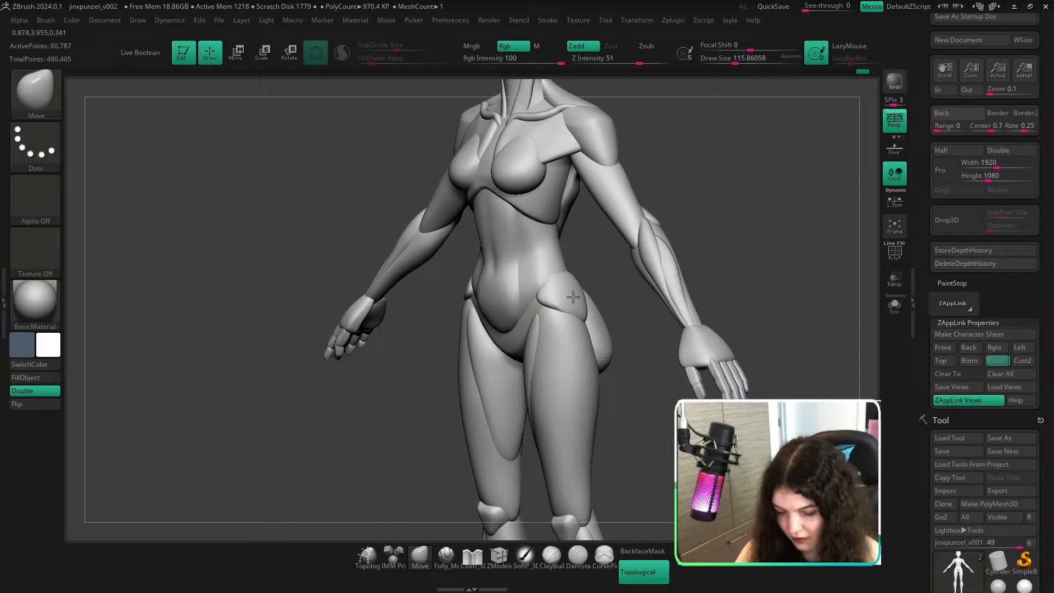
ctrl+right_drag(565, 288, 584, 301)
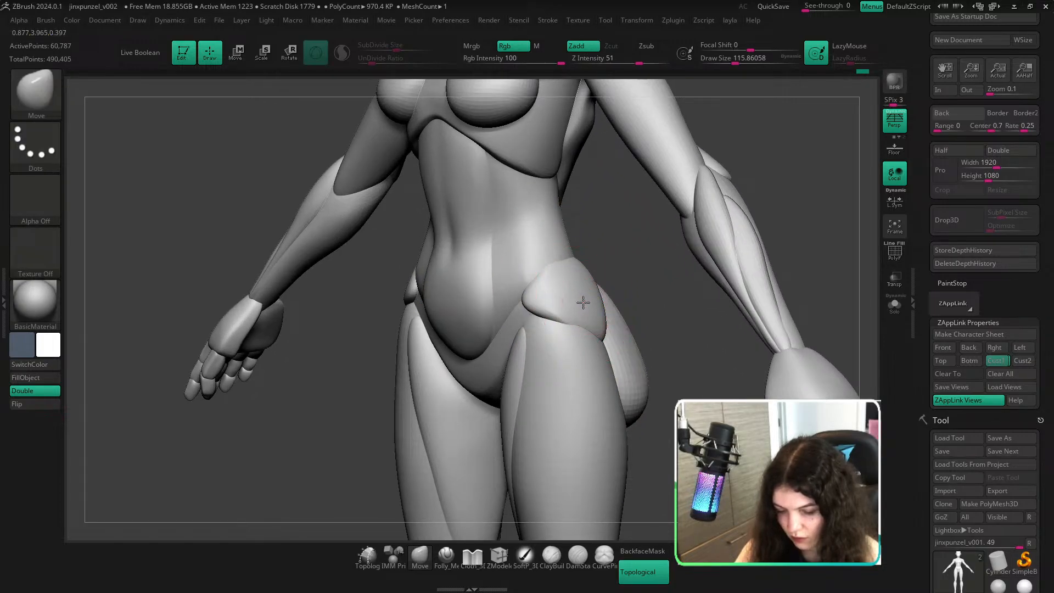
drag(585, 303, 605, 315)
shift+right_drag(690, 348, 654, 342)
Compare the shoulder line with the reference from the Cust1 view and examine the shoulders from behind.
click(998, 361)
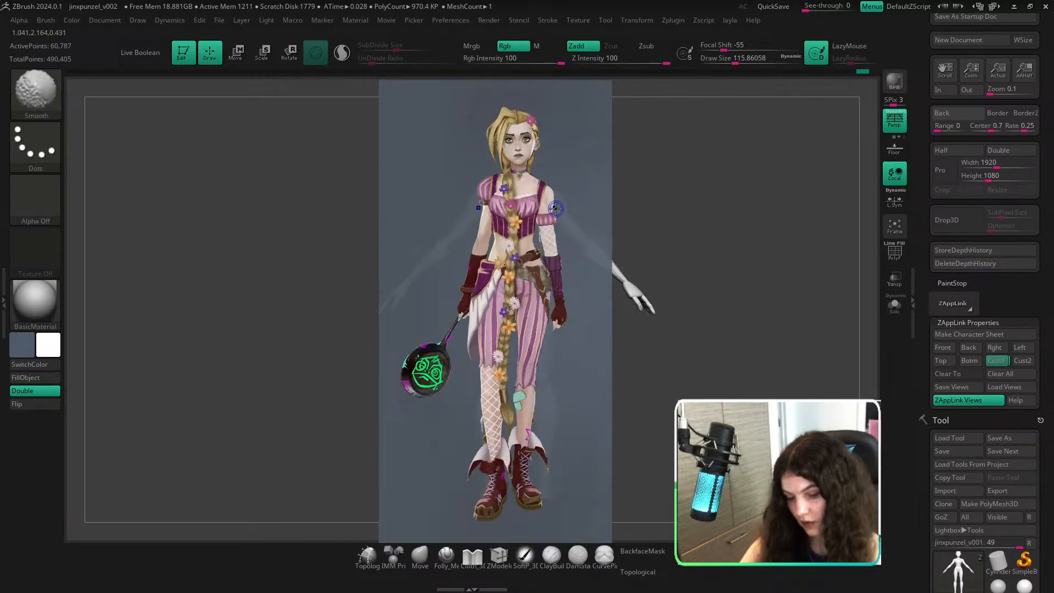
mouse_move(553, 207)
ctrl+right_down()
mouse_move(570, 275)
mouse_move(593, 242)
mouse_move(700, 325)
ctrl+right_up()
key(s)
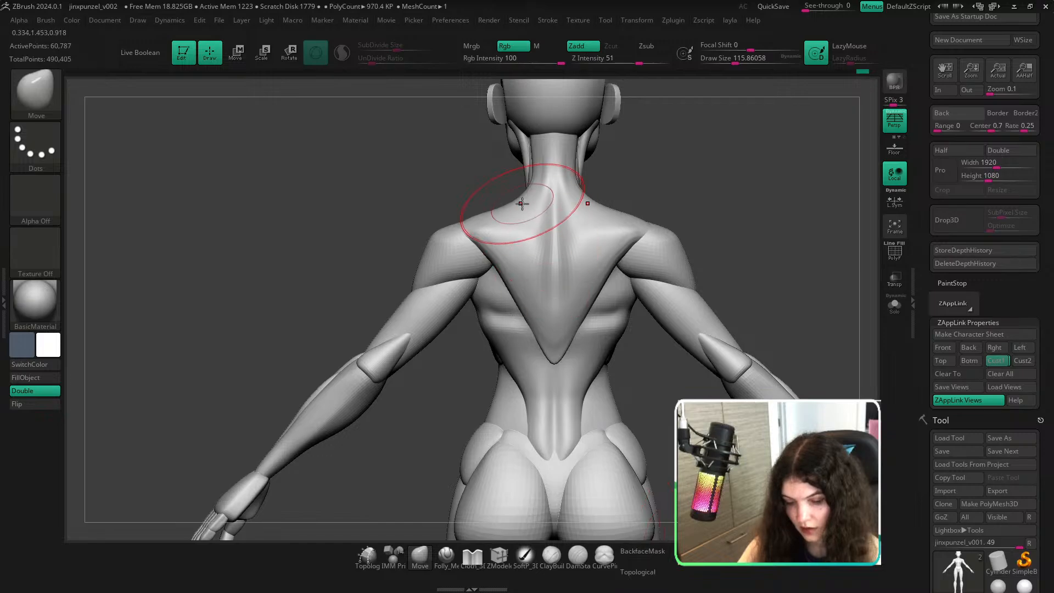
click(997, 362)
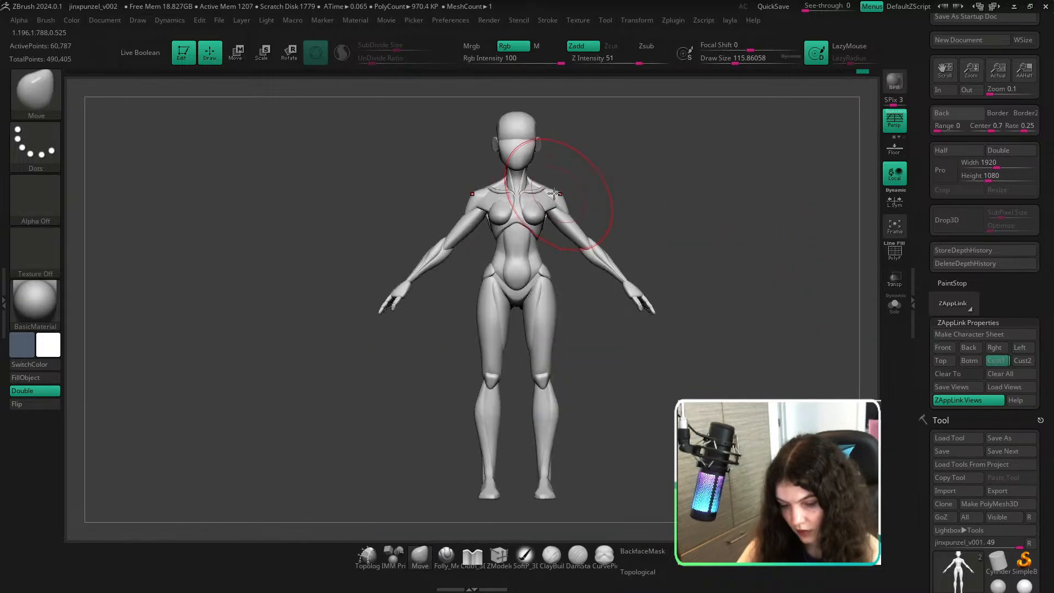
key(bracketleft)
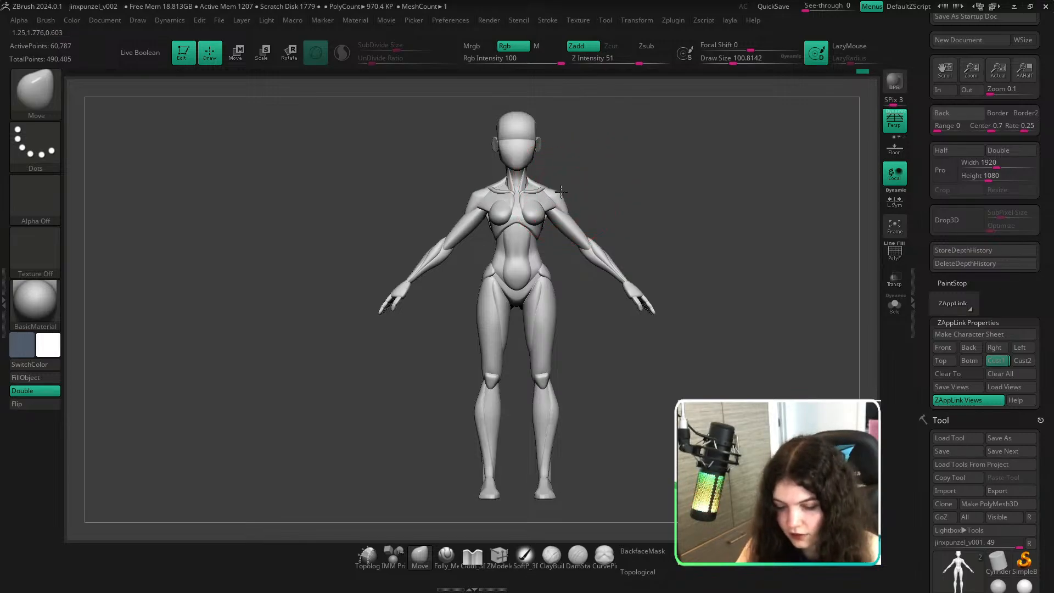
key(shift+z)
key(shift+z)
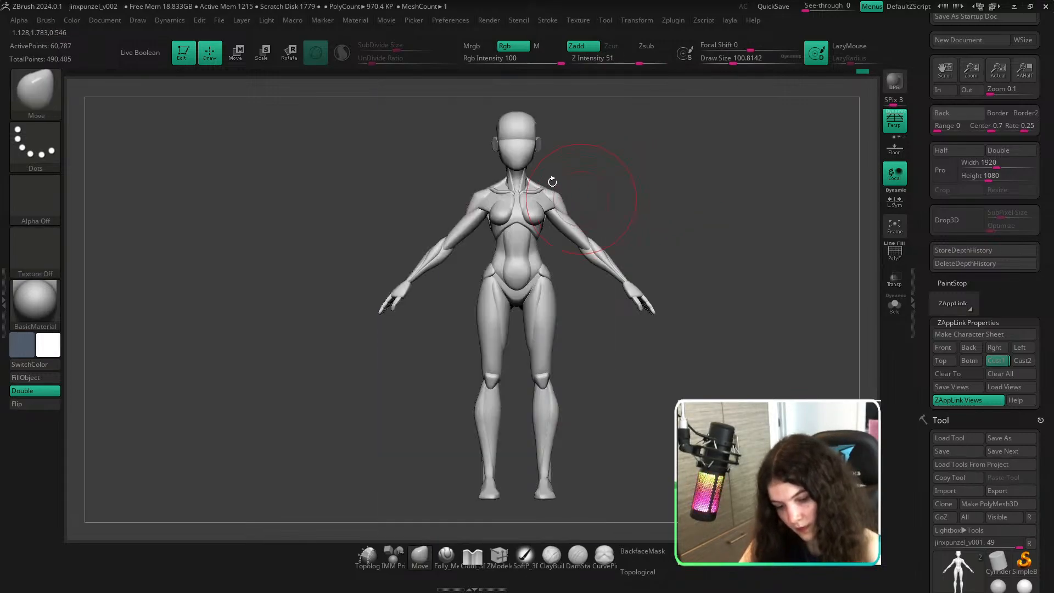
Reshape the shoulders near the collarbones with the Move brush at draw size about 149 and compare them with the reference from the Cust1 view.
alt+drag(553, 182, 604, 279)
key(s)
drag(588, 237, 596, 222)
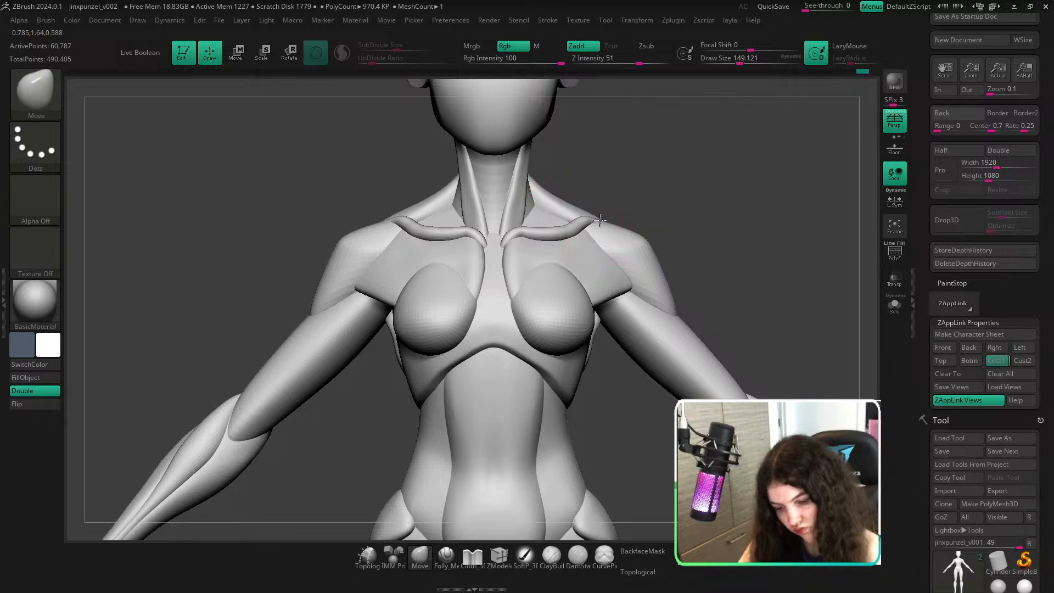
key(ctrl)
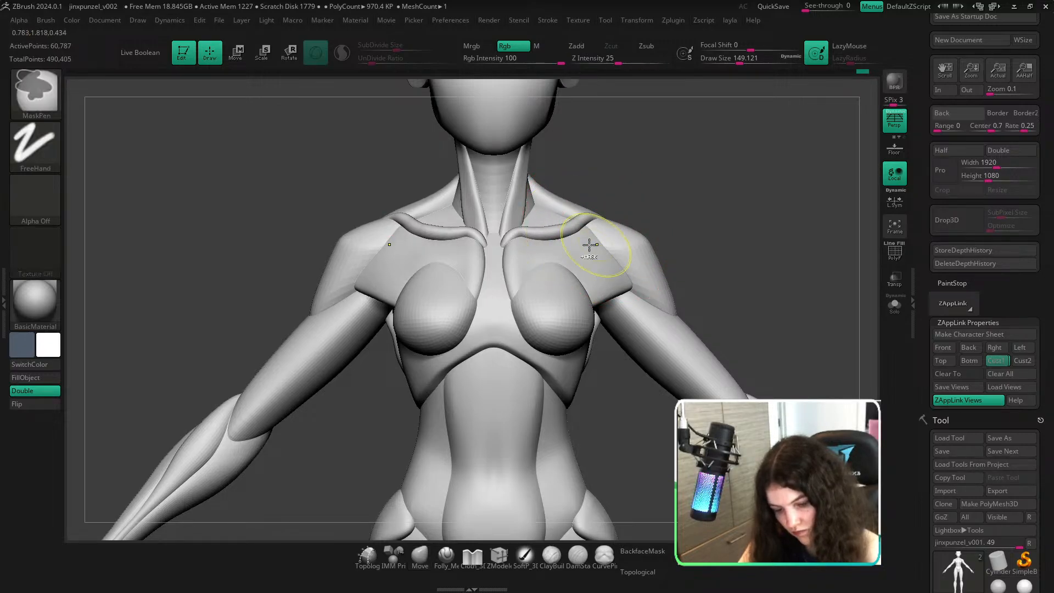
ctrl+right_drag(589, 245, 601, 184)
click(1004, 361)
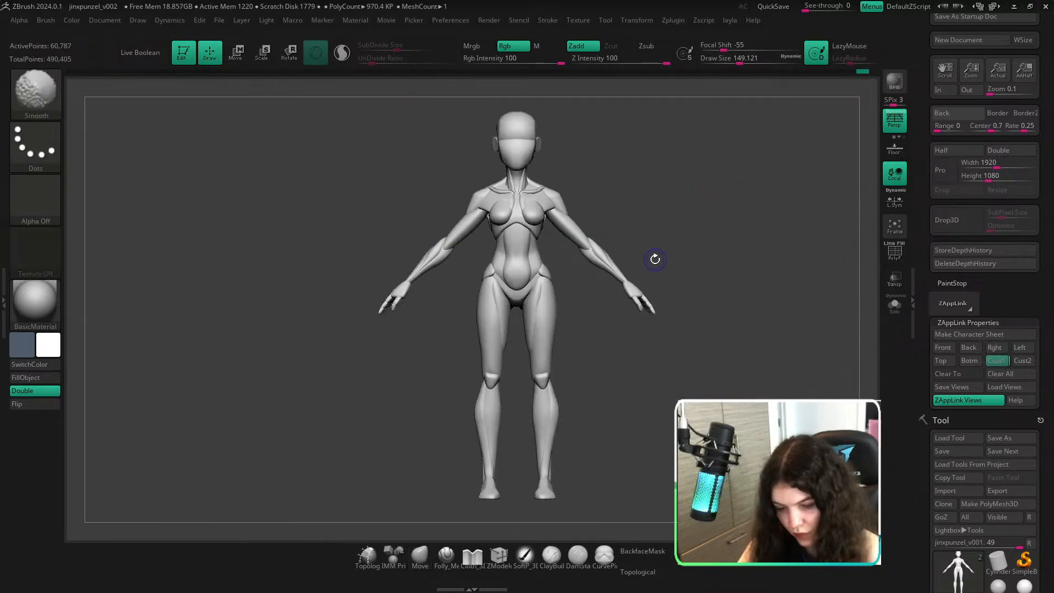
key(shift+z)
key(shift+z)
key(shift+z)
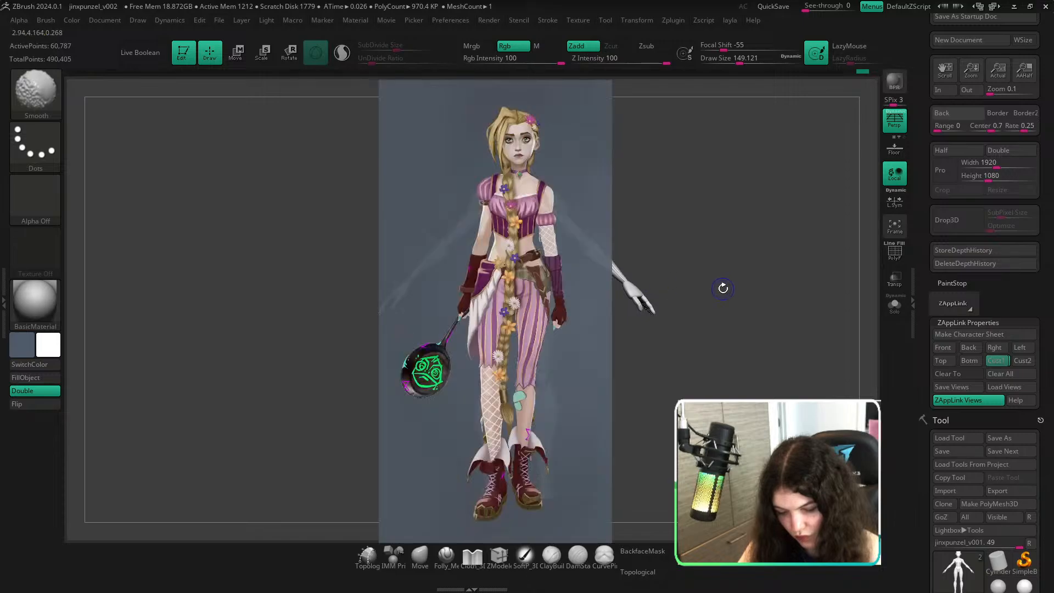
key(shift+z)
Adjust the sides of the ribcage from behind with the Move brush, reducing its draw size to about 116.
mouse_move(650, 346)
mouse_down()
mouse_move(760, 355)
mouse_move(788, 369)
mouse_move(682, 361)
mouse_up()
ctrl+right_drag(490, 214, 463, 237)
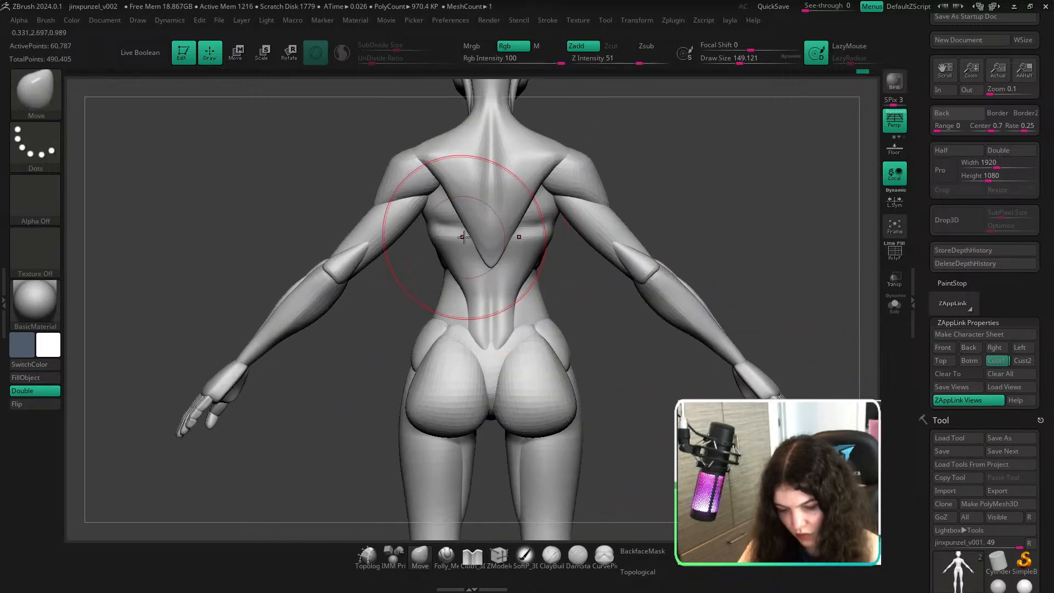
key(s)
drag(463, 237, 454, 238)
drag(586, 302, 611, 307)
key(s)
drag(435, 240, 440, 241)
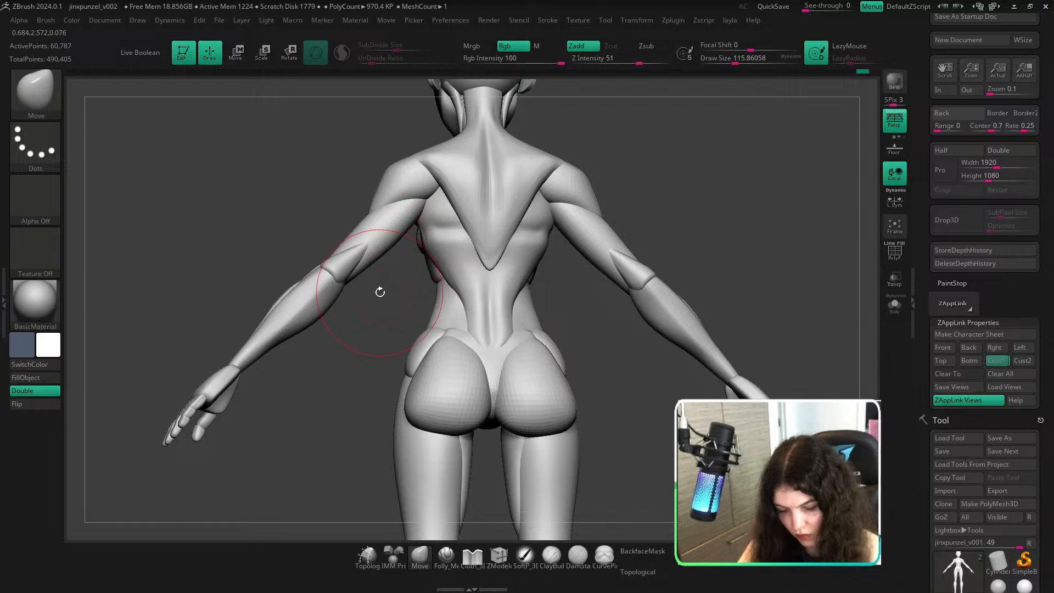
Refine the back's side contour below the armpits with the Move brush, reducing its draw size to about 62.
drag(379, 291, 399, 293)
mouse_move(428, 247)
shift+mouse_down()
mouse_move(434, 258)
mouse_move(423, 236)
mouse_move(440, 264)
mouse_move(434, 252)
shift+mouse_up()
mouse_move(604, 351)
shift+mouse_down()
mouse_move(586, 345)
mouse_move(542, 236)
shift+mouse_up()
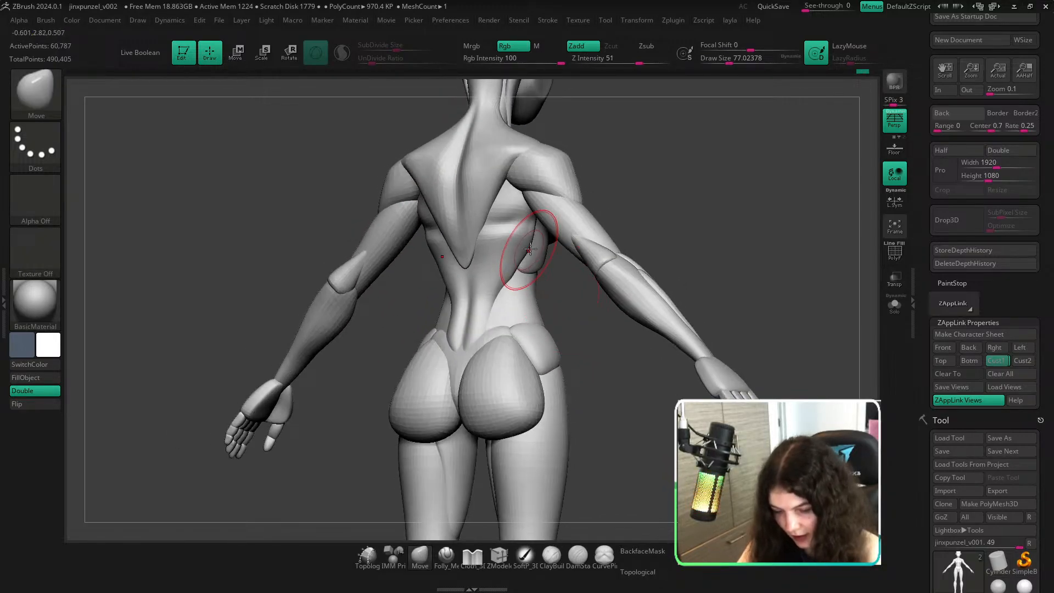
shift+drag(591, 330, 586, 346)
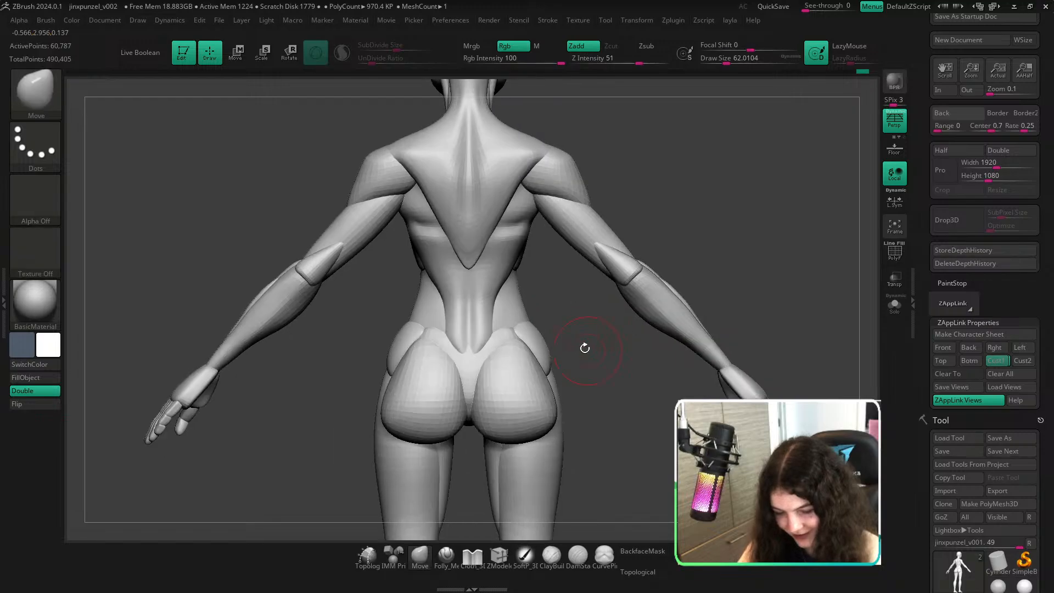
Refine the sides of the ribcage with the Move brush at draw size about 87 and check the figure from the Cust1 view.
key(bracketright)
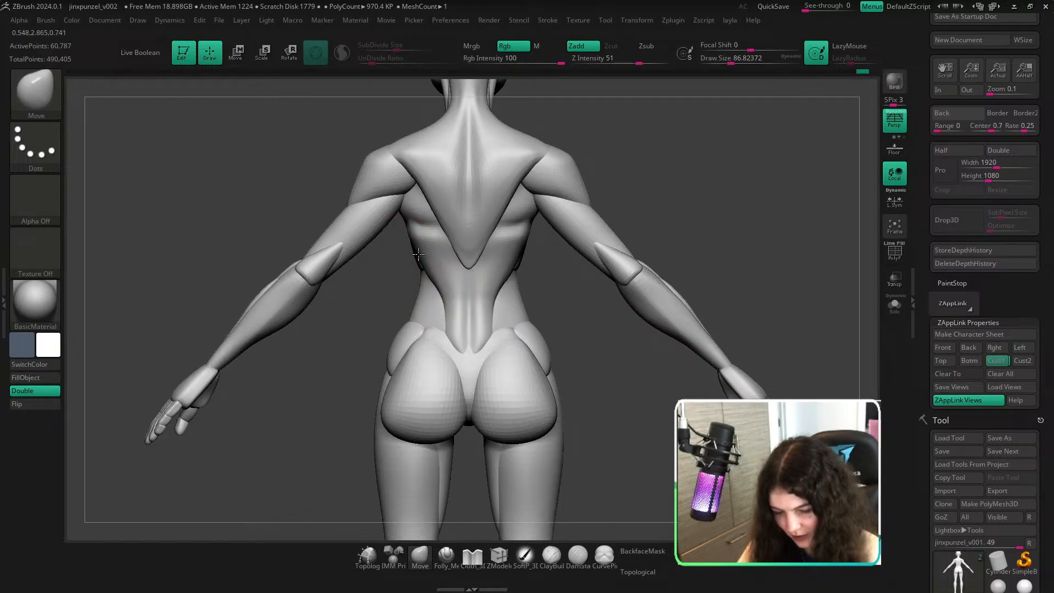
click(1006, 361)
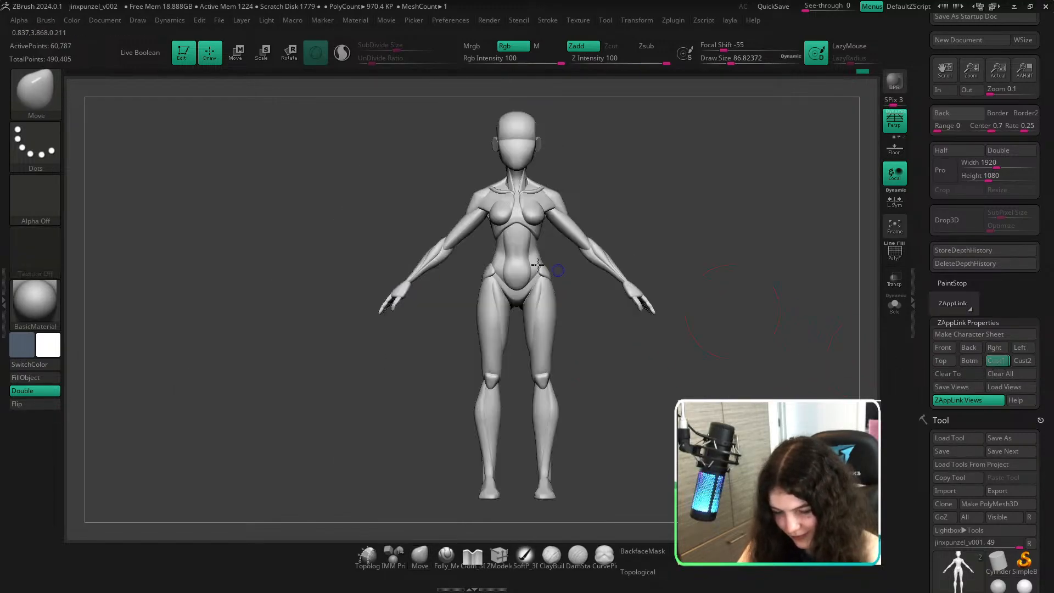
drag(695, 247, 727, 296)
key(shift)
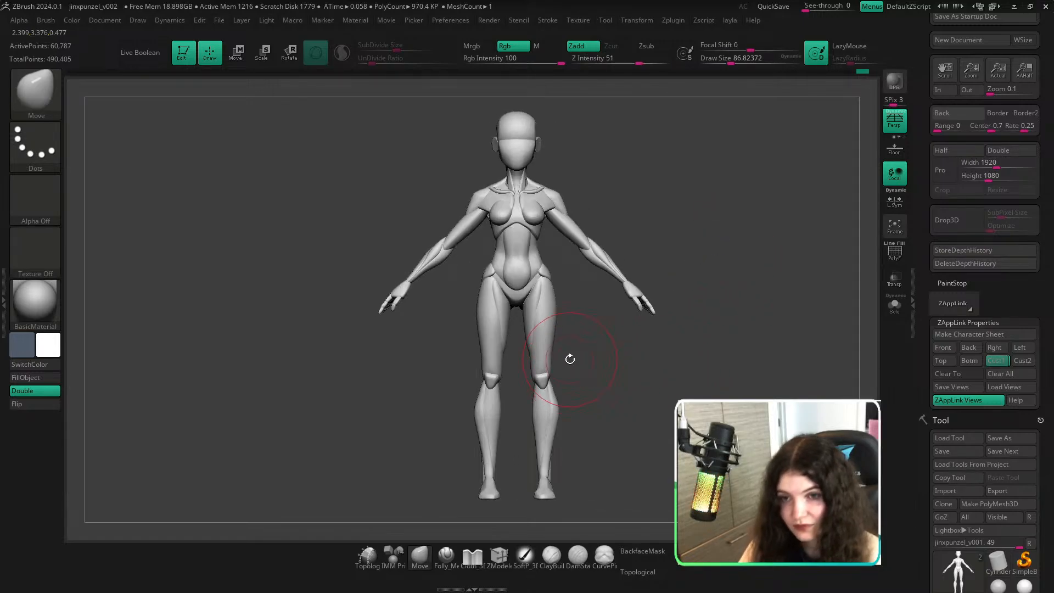
Adjust the knees and upper calves with the Move brush in Topological mode at draw size about 163.
key(s)
drag(563, 363, 574, 364)
ctrl+right_drag(541, 386, 560, 425)
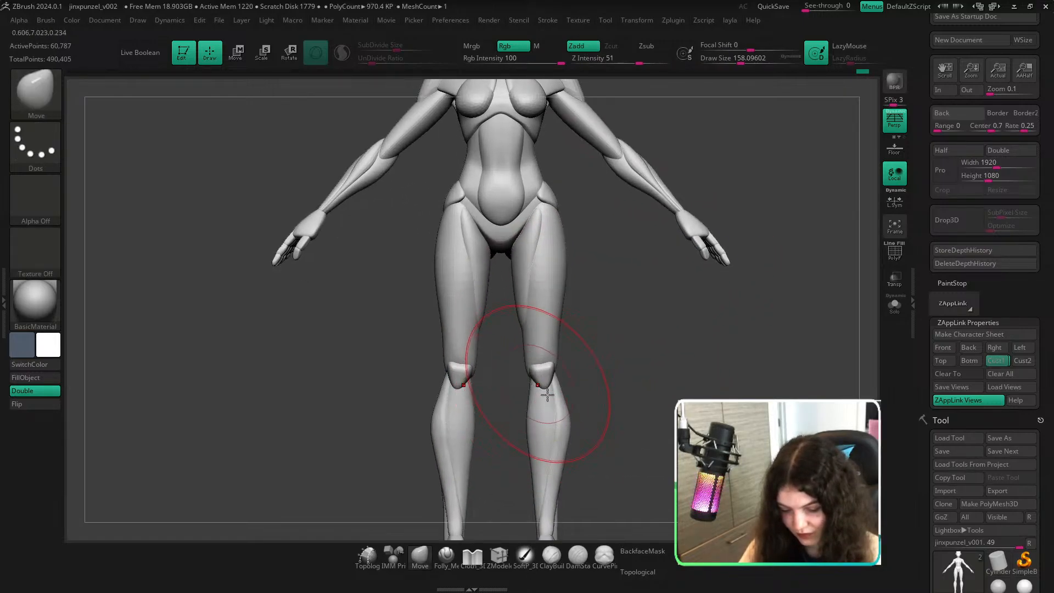
click(638, 576)
key(s)
mouse_move(530, 388)
mouse_down()
mouse_move(542, 387)
mouse_move(539, 374)
mouse_move(530, 382)
mouse_up()
key(s)
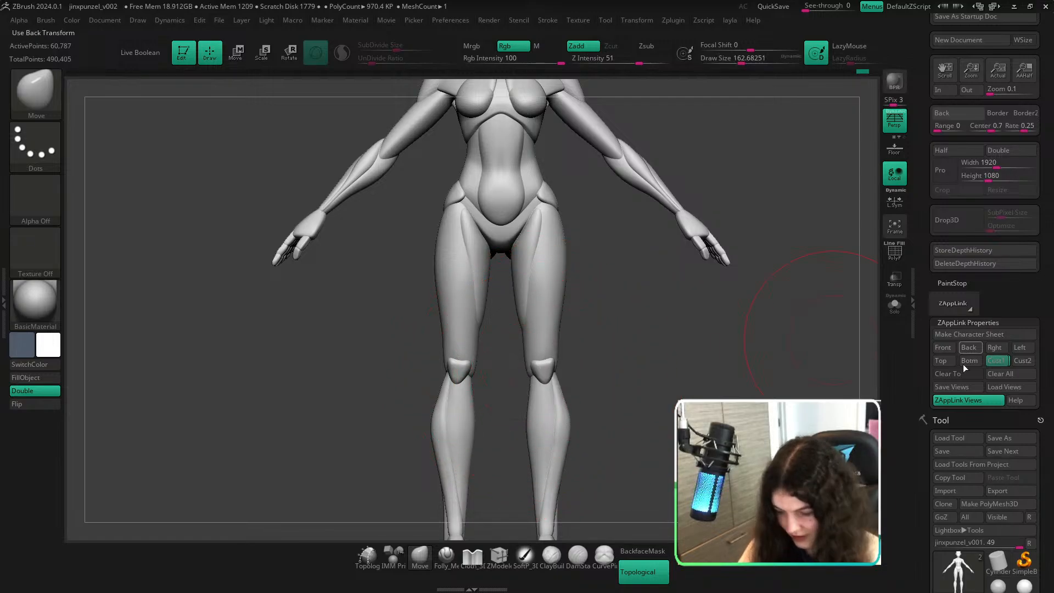
Compare the legs with the character reference from the Cust1 view.
click(998, 360)
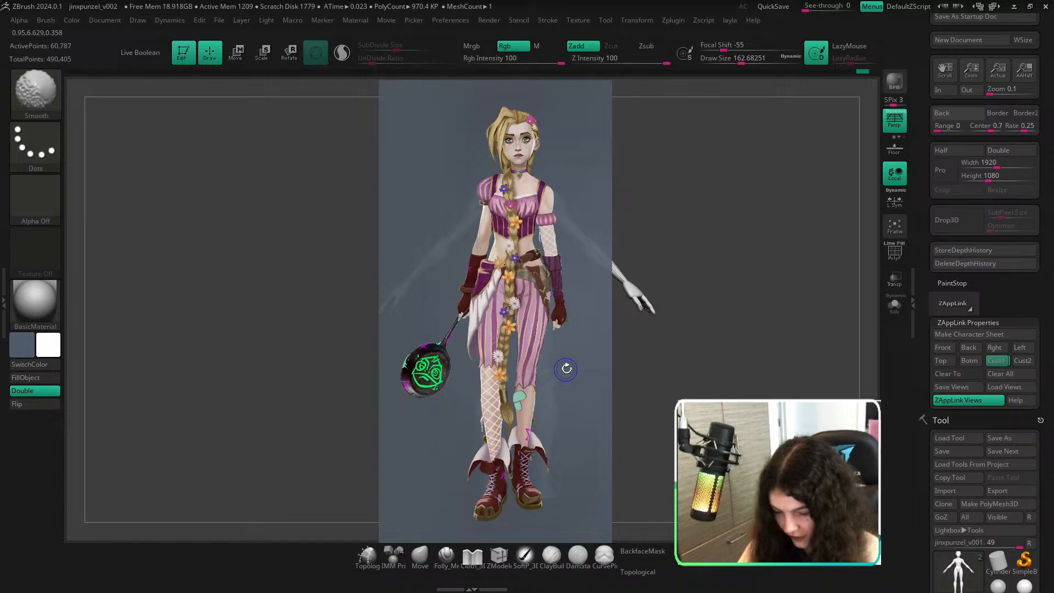
key(shift+z)
key(shift+z)
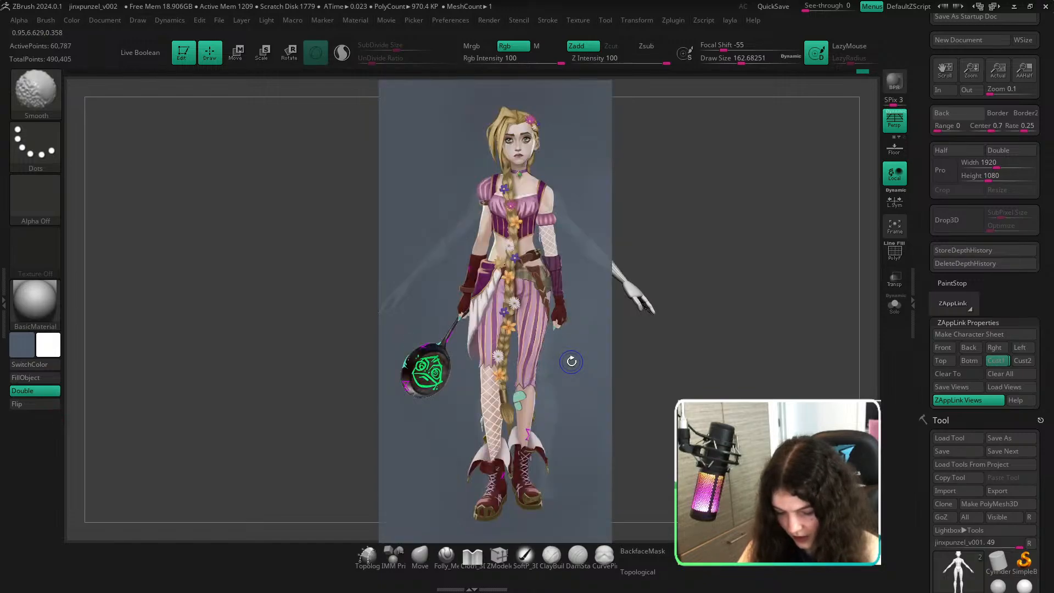
key(shift+z)
key(shift+z)
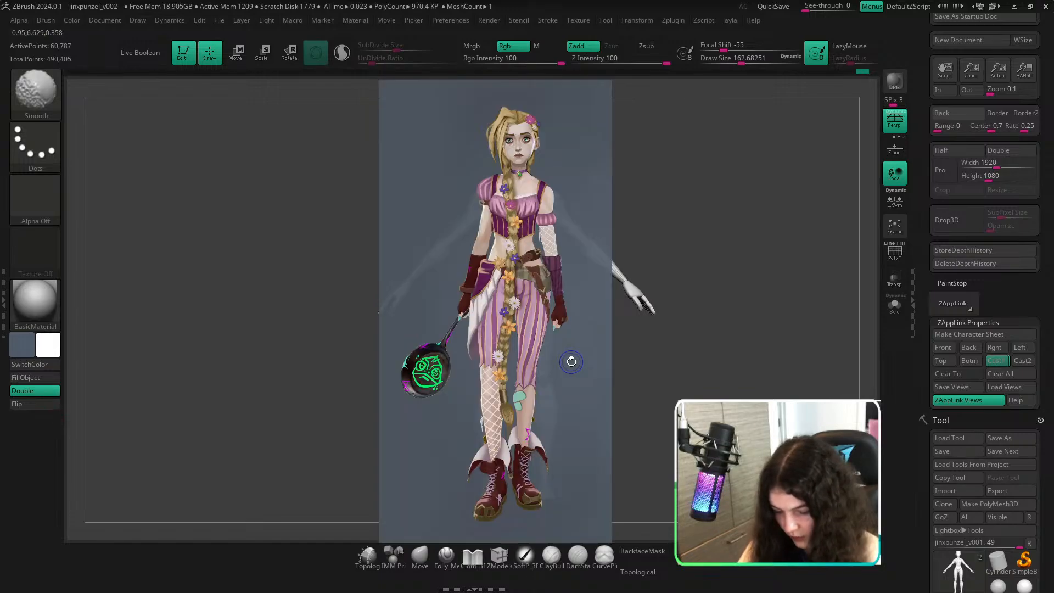
key(shift+z)
Isolate the calf pieces, mask them, show the full body again and invert the mask so only the lower legs are editable.
ctrl+shift+click(547, 407)
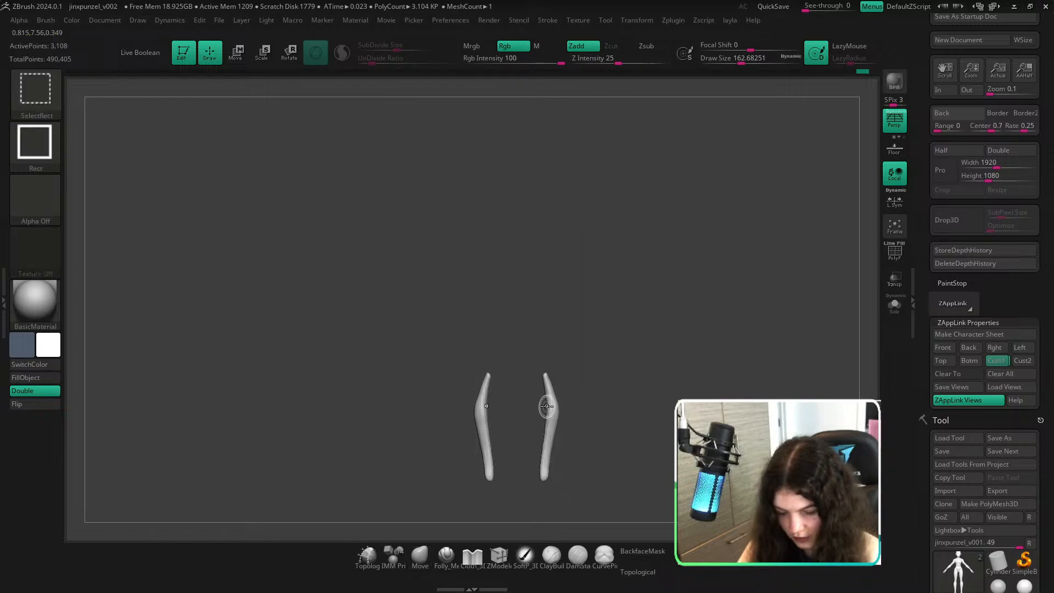
ctrl+shift+click(547, 407)
ctrl+shift+click(546, 408)
ctrl+click(750, 382)
ctrl+shift+click(754, 379)
ctrl+click(753, 379)
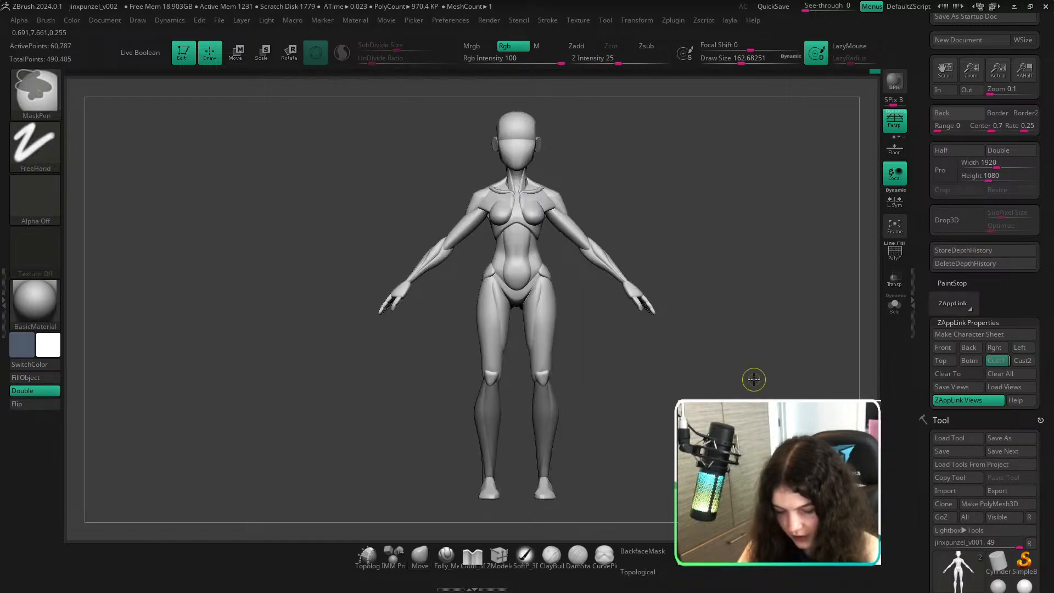
ctrl+click(752, 379)
Slim the unmasked lower legs by scaling them along X with the gizmo and local symmetry, and clear the mask.
key(w)
alt+click(645, 191)
alt+click(605, 191)
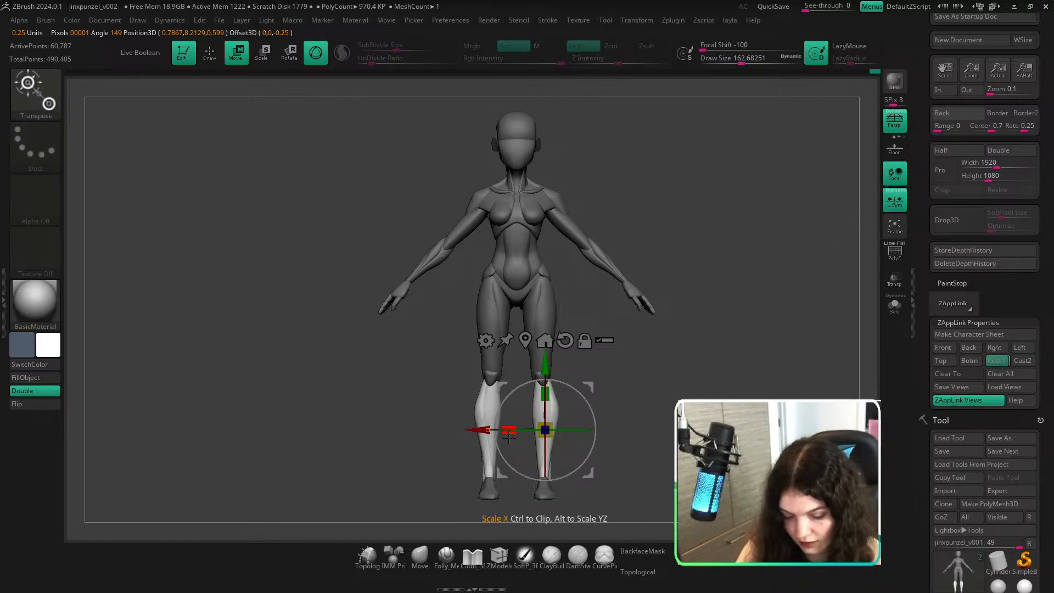
key(q)
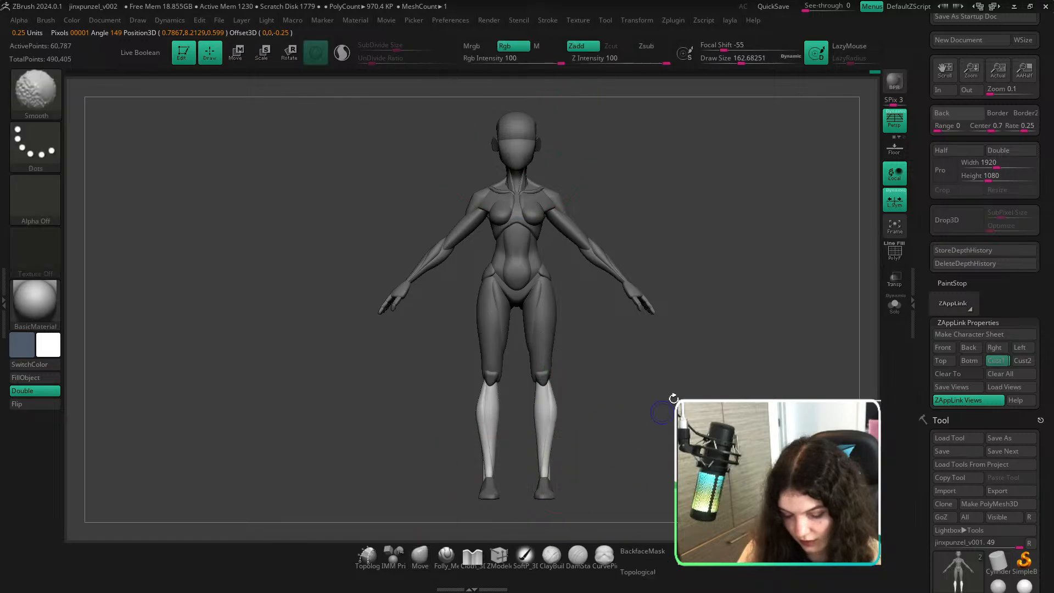
ctrl+drag(659, 379, 667, 388)
Reshape the inner knees and the upper edges of the kneecaps with the Move brush at draw size about 104.
ctrl+right_drag(534, 375, 514, 404)
key(s)
drag(506, 377, 501, 376)
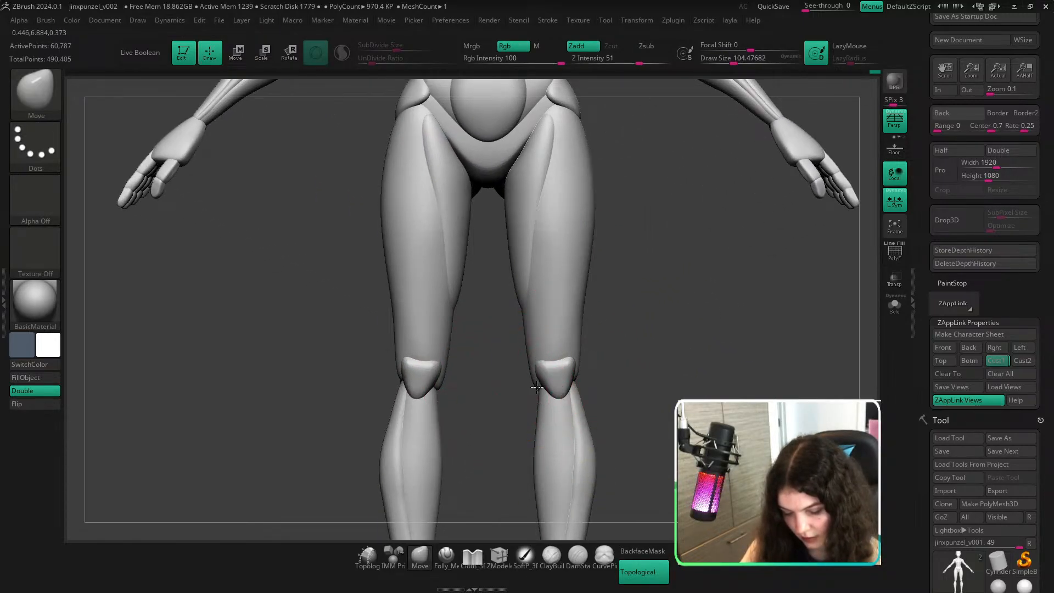
mouse_move(539, 389)
right_down()
mouse_move(384, 388)
mouse_move(582, 404)
mouse_move(543, 329)
mouse_move(534, 451)
right_up()
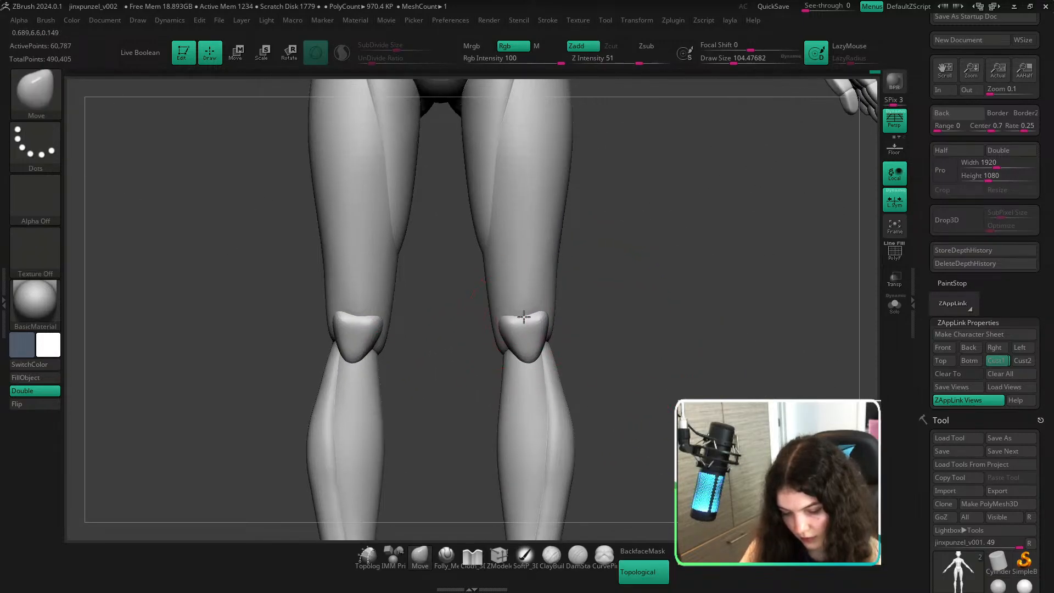
drag(524, 317, 525, 312)
Refine the kneecaps from angled and front views with the Move brush, using draw sizes of about 56 and 94.
right_drag(635, 358, 632, 307)
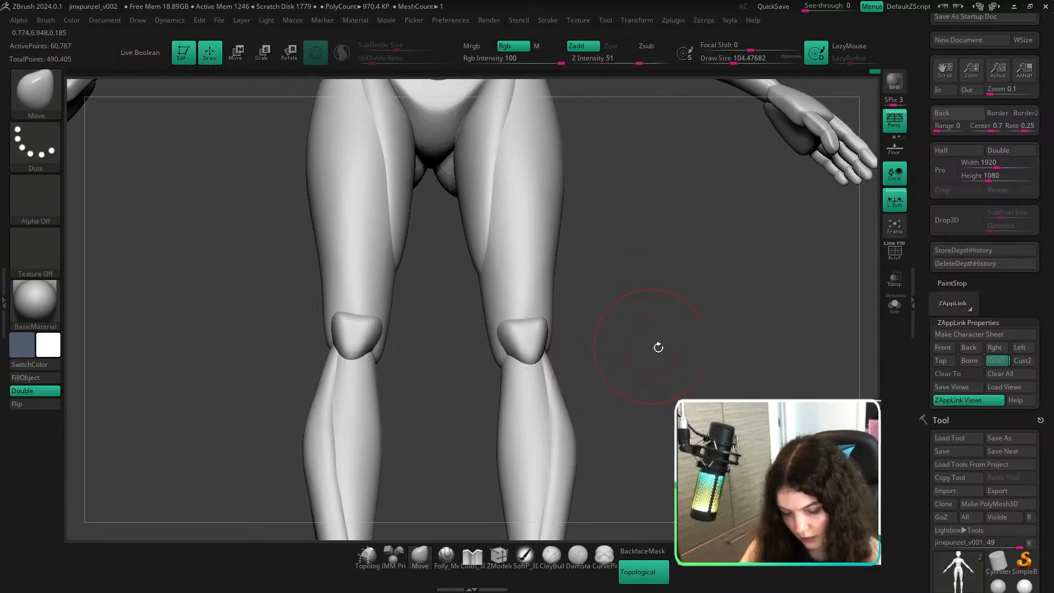
mouse_move(658, 348)
shift+right_down()
mouse_move(526, 324)
mouse_move(504, 337)
shift+right_up()
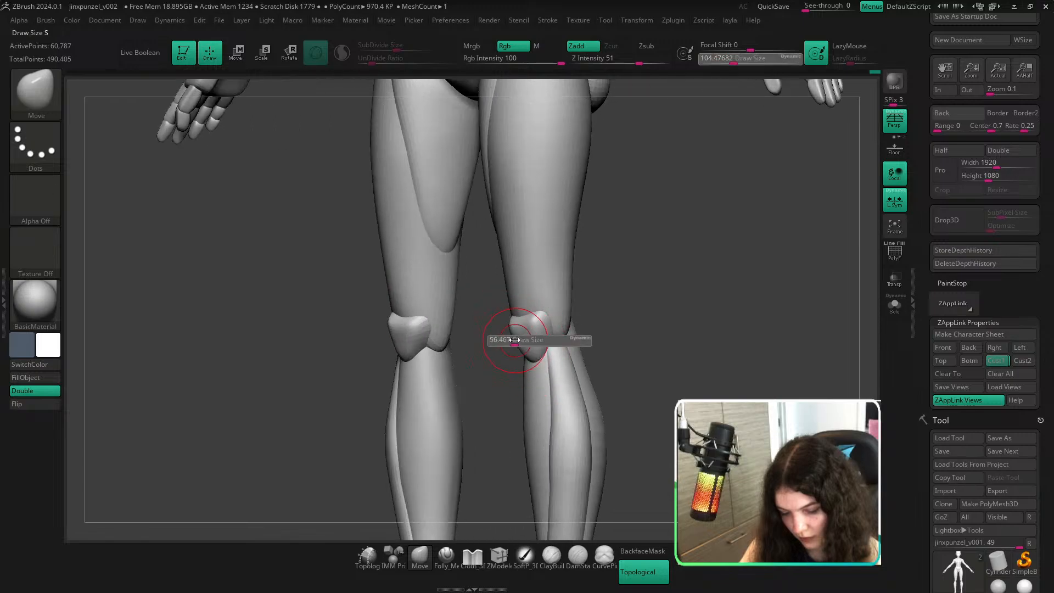
shift+right_drag(690, 324, 571, 307)
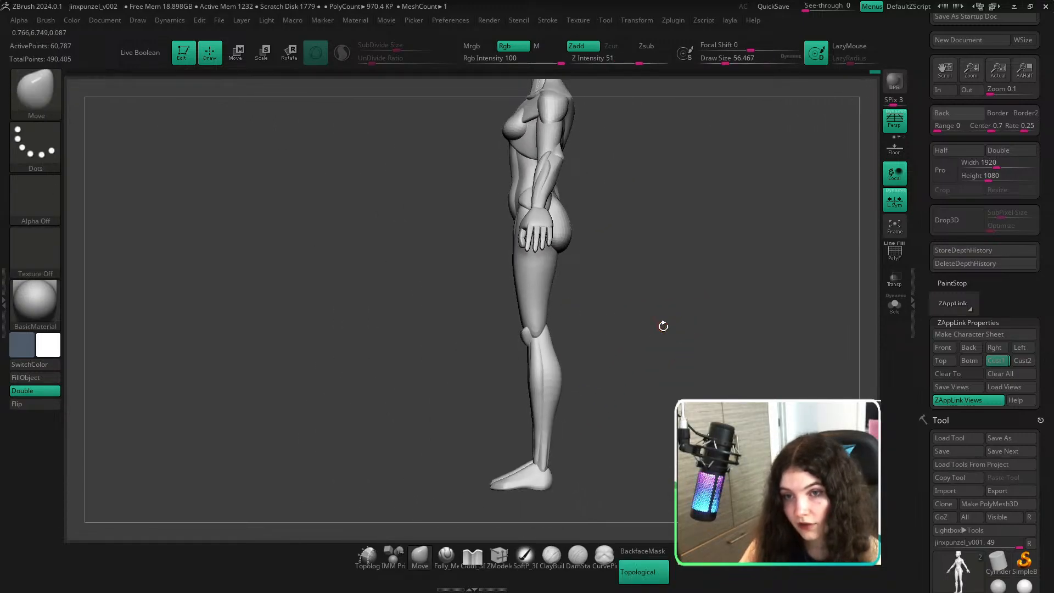
mouse_move(663, 328)
shift+right_down()
mouse_move(711, 329)
mouse_move(703, 362)
shift+right_up()
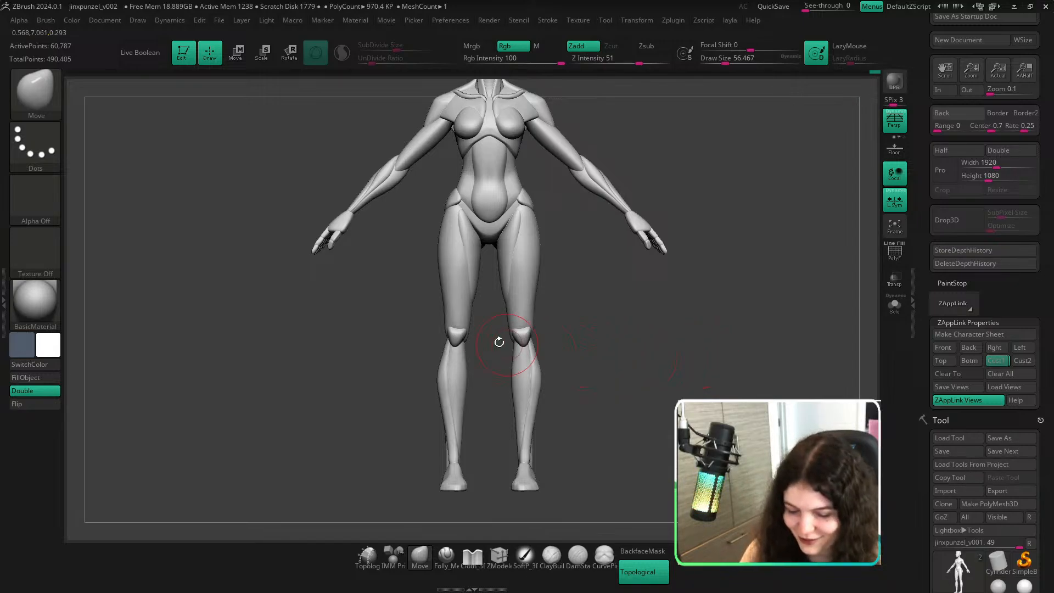
ctrl+right_drag(499, 342, 608, 389)
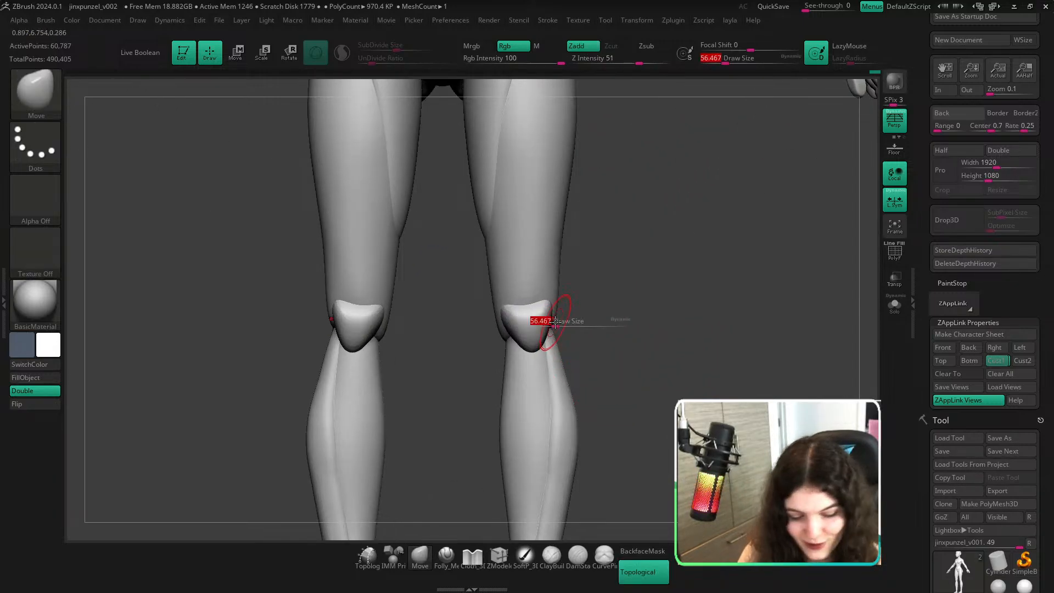
drag(555, 323, 533, 327)
key(s)
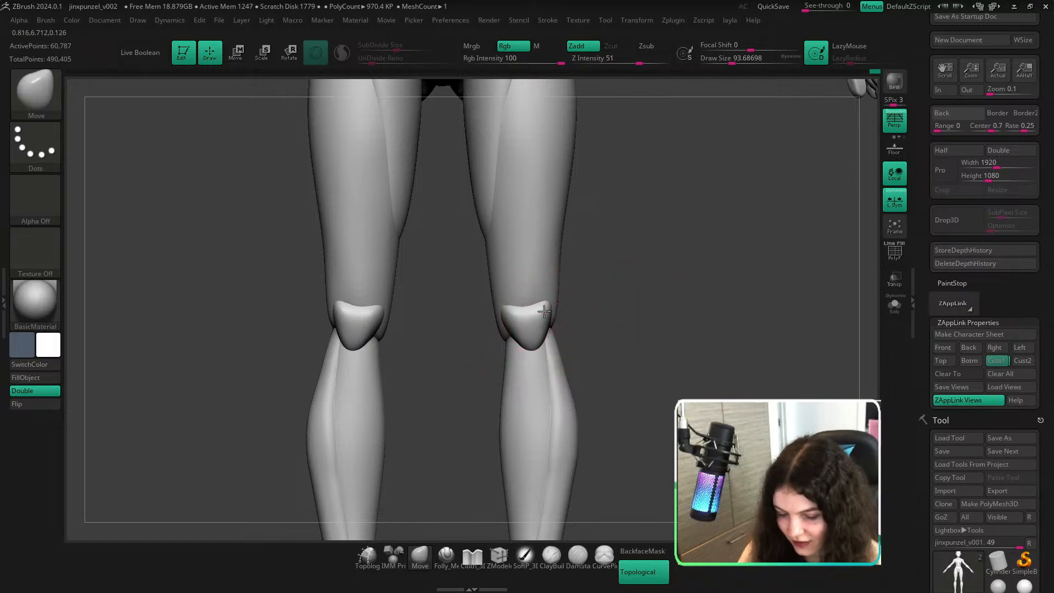
Compare the slimmed calves and knees with the reference from the Cust1 view and examine the kneecaps up close.
click(970, 361)
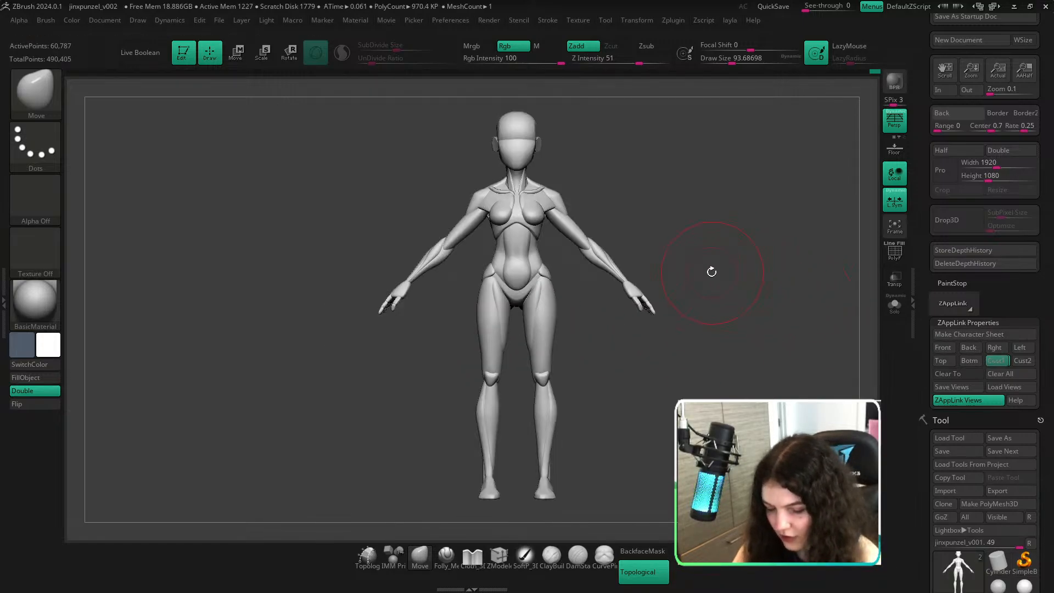
key(shift+z)
key(shift+z)
ctrl+right_drag(543, 378, 539, 426)
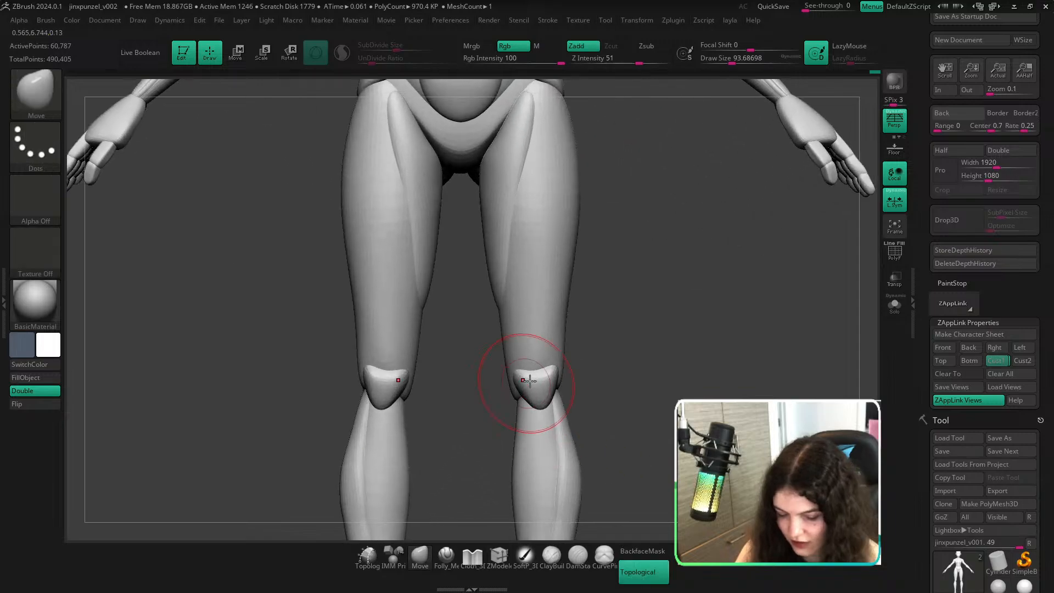
ctrl+right_drag(756, 401, 677, 364)
click(992, 362)
key(shift+z)
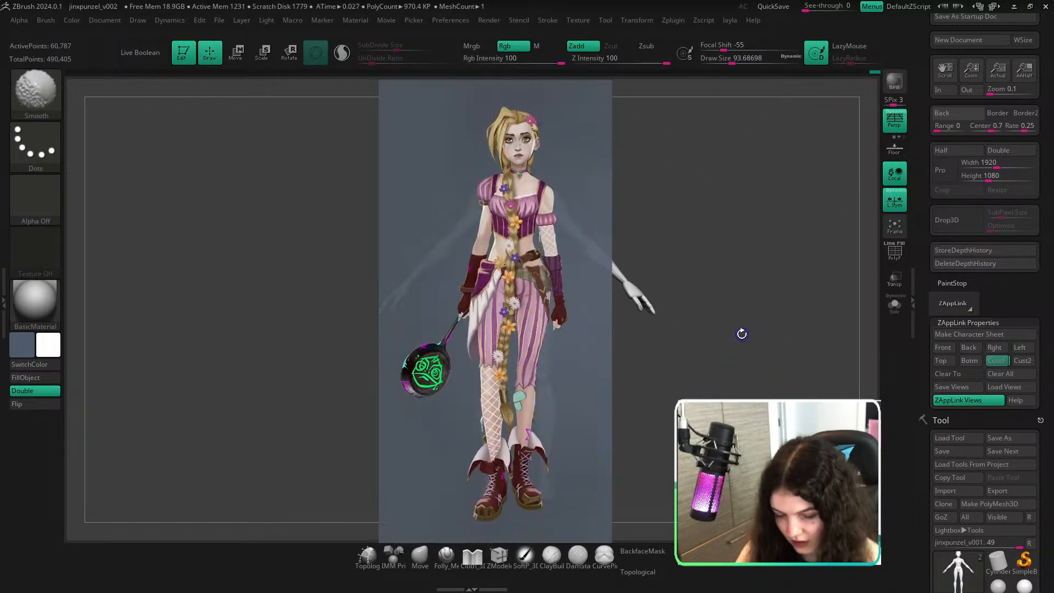
key(shift+z)
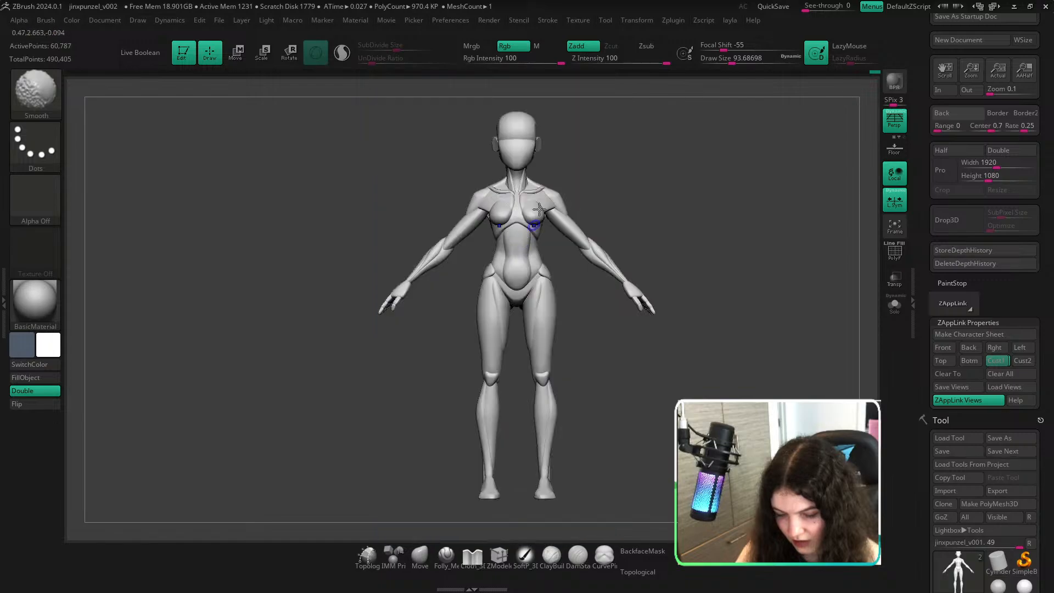
key(shift+z)
key(shift+z)
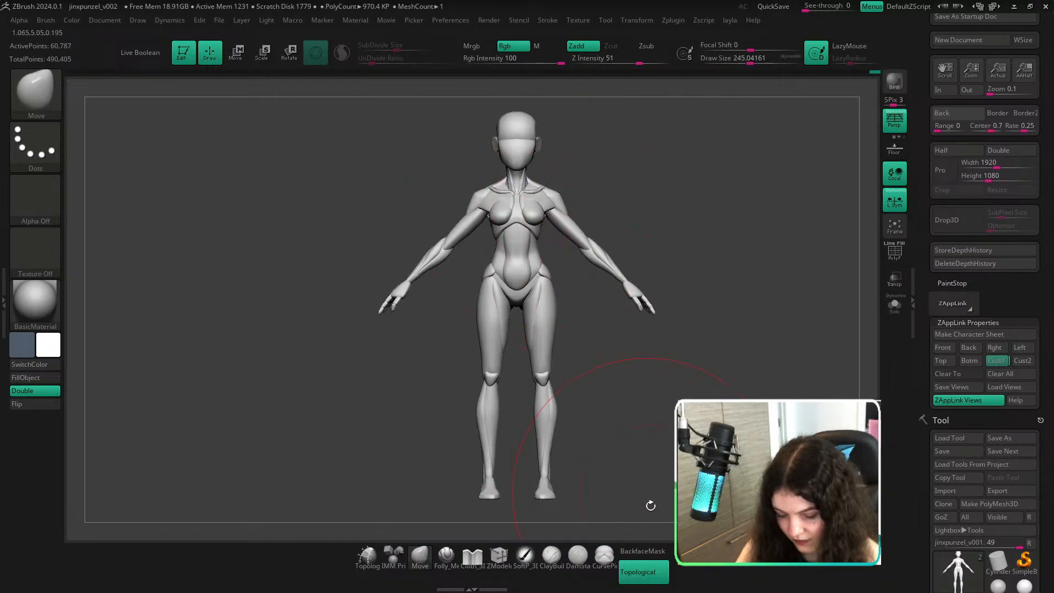
Turn off Topological mode and adjust the neck and collarbone area with the Move brush at draw sizes of about 37 and 71.
key(s)
drag(516, 191, 515, 190)
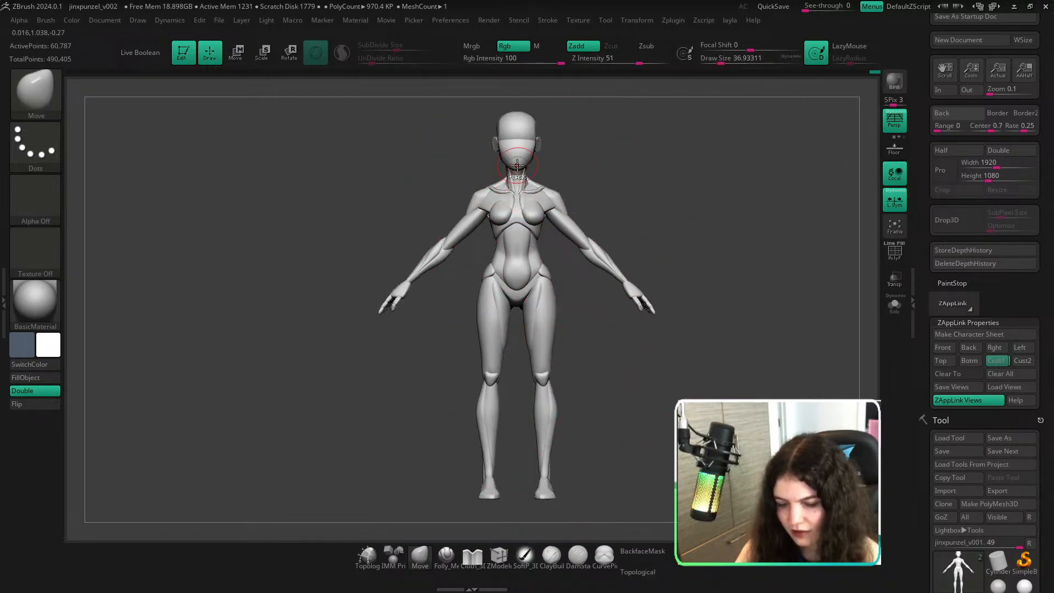
ctrl+right_drag(517, 178, 518, 201)
key(s)
mouse_move(520, 207)
mouse_down()
mouse_move(533, 215)
mouse_move(522, 209)
mouse_move(554, 204)
mouse_up()
key(s)
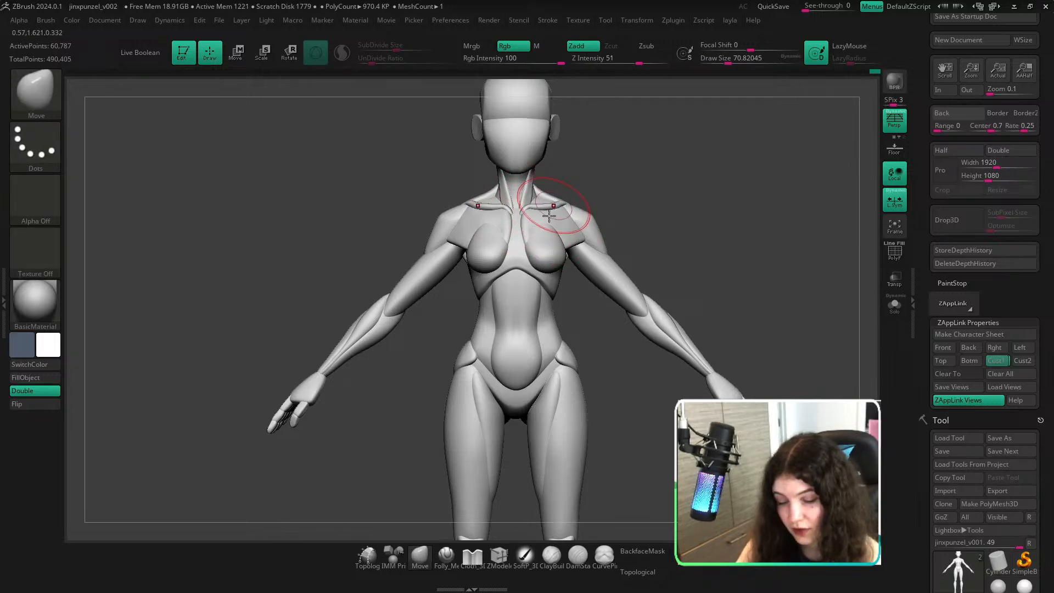
Compare the neck and shoulder line with the reference from the Cust1 view.
key(shift+z)
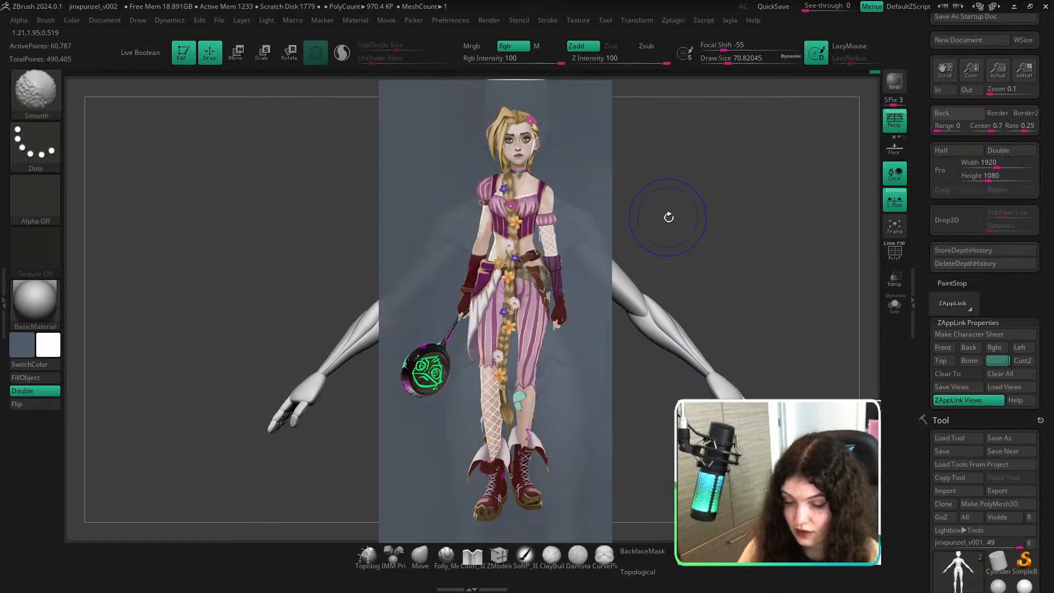
key(shift+z)
click(997, 360)
key(shift+z)
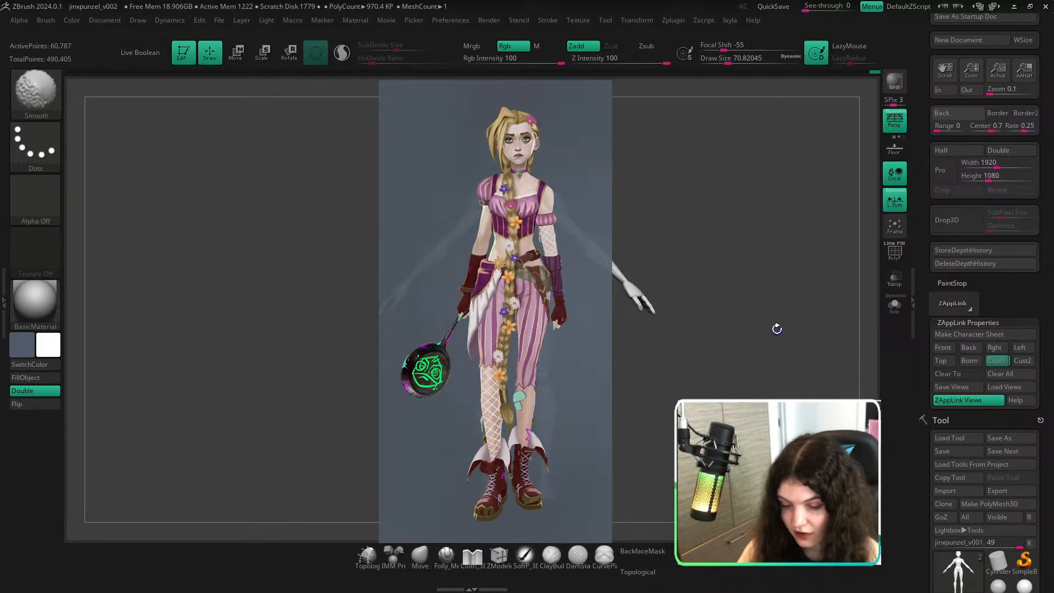
key(shift+z)
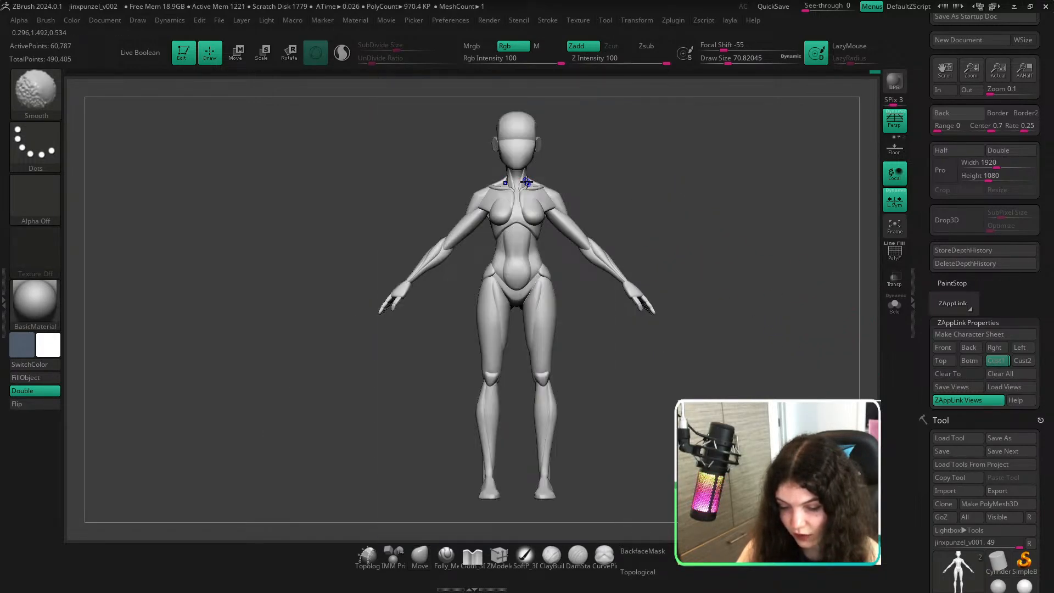
key(shift+z)
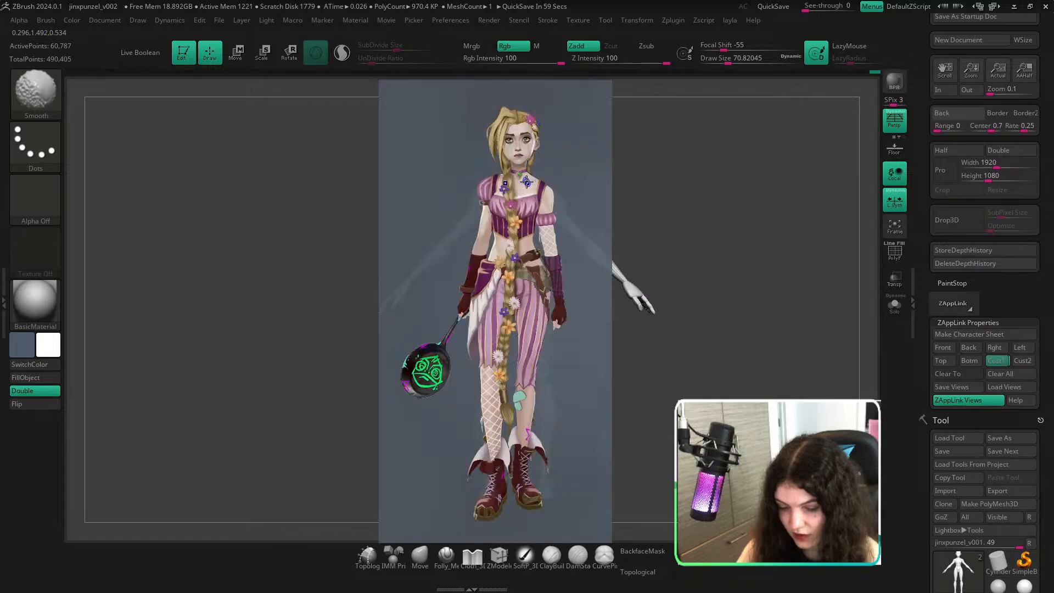
key(shift+z)
Reshape the collarbones and upper chest from front and angled views with the Move brush at draw size about 97.
ctrl+right_drag(527, 182, 582, 245)
key(s)
drag(565, 225, 572, 225)
drag(691, 206, 608, 221)
drag(545, 241, 542, 239)
shift+drag(682, 191, 588, 247)
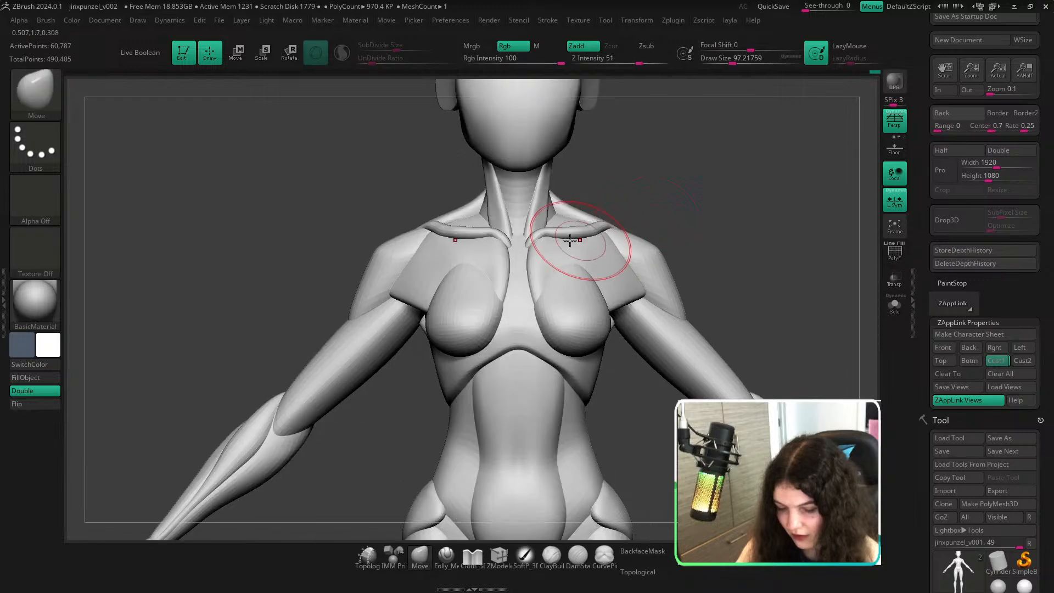
Adjust the outer ends of the collarbones with the Move brush in Topological mode at draw size about 68.
click(652, 576)
drag(691, 262, 643, 278)
key(s)
mouse_move(588, 228)
mouse_down()
mouse_move(560, 238)
mouse_move(598, 224)
mouse_up()
key(s)
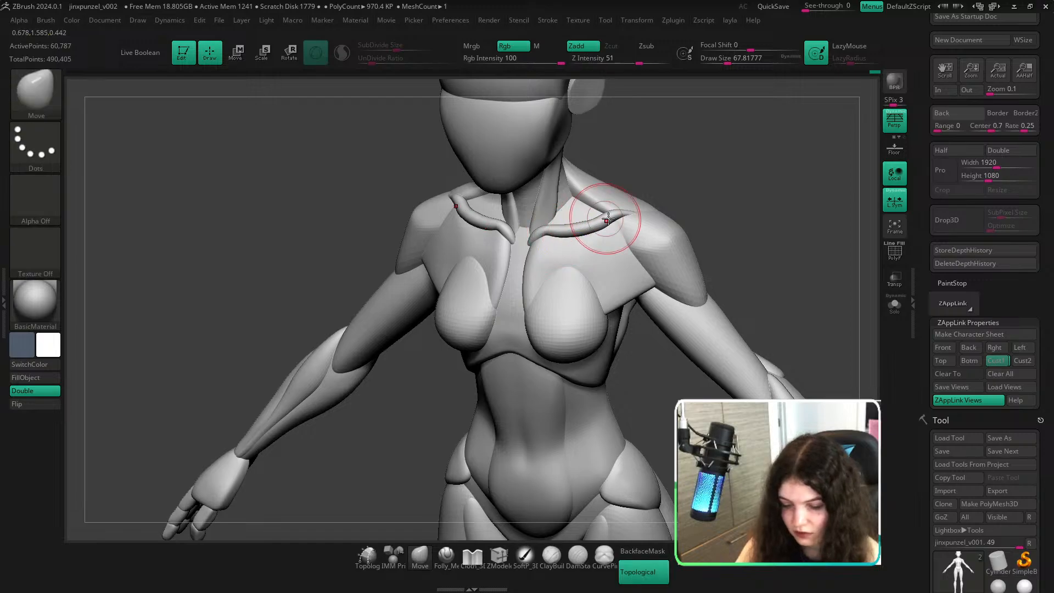
shift+drag(684, 204, 709, 203)
Compare the reshaped collarbones and overall silhouette with the character reference from the Cust1 view.
click(1008, 363)
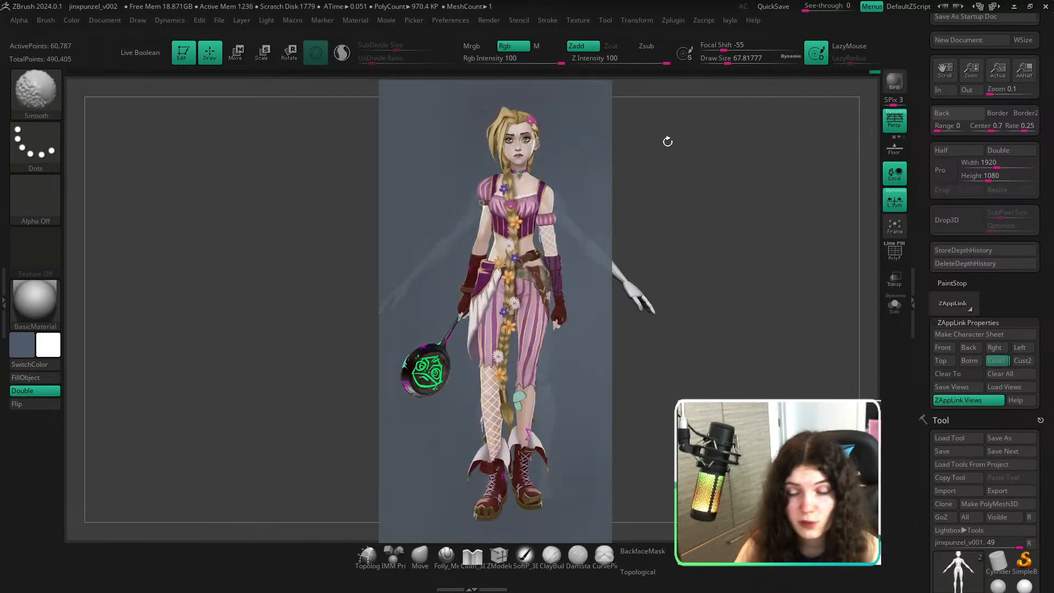
key(shift+z)
key(shift+z)
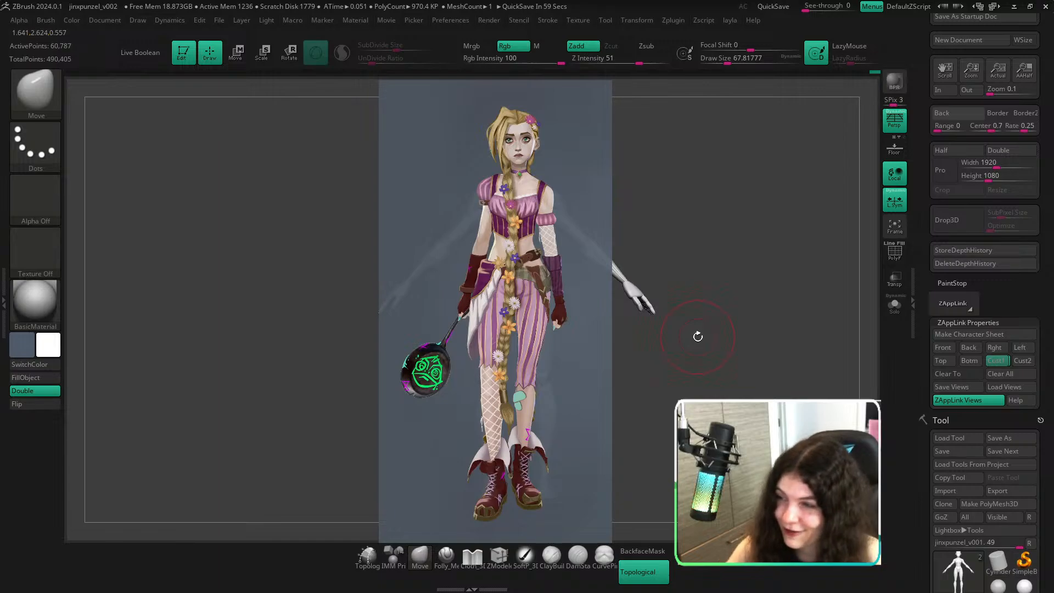
Mask the whole body except the forearms and hands using MaskPen with the Lasso stroke.
key(shift+z)
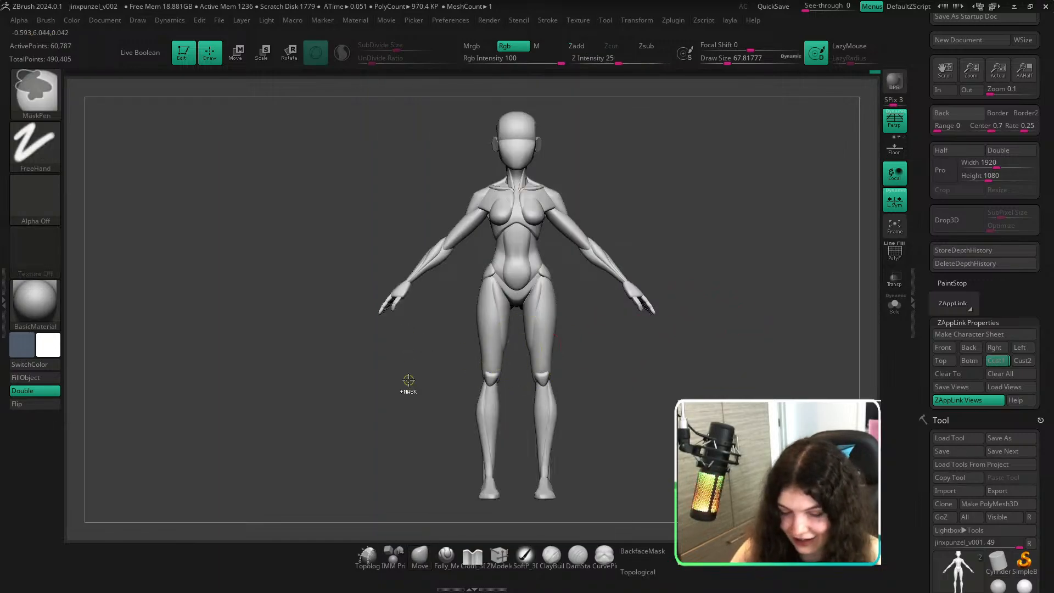
click(48, 139)
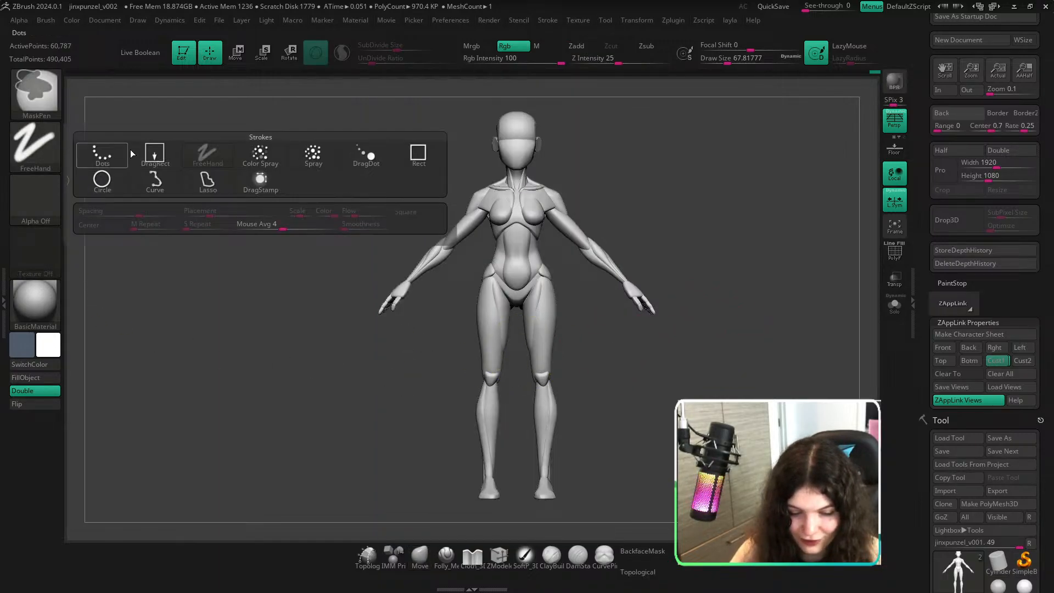
click(206, 184)
mouse_move(660, 336)
ctrl+mouse_down()
mouse_move(565, 230)
mouse_move(603, 211)
ctrl+mouse_up()
ctrl+click(627, 268)
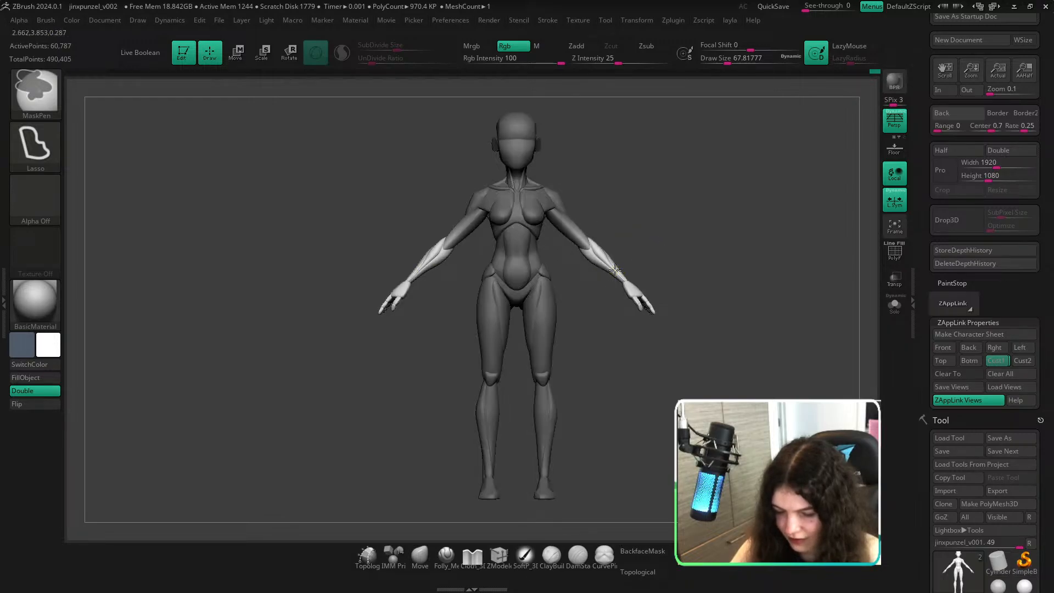
Shorten the arms by moving the unmasked forearms and hands up along the arm direction, clear the mask, and check against the reference.
key(w)
alt+click(568, 226)
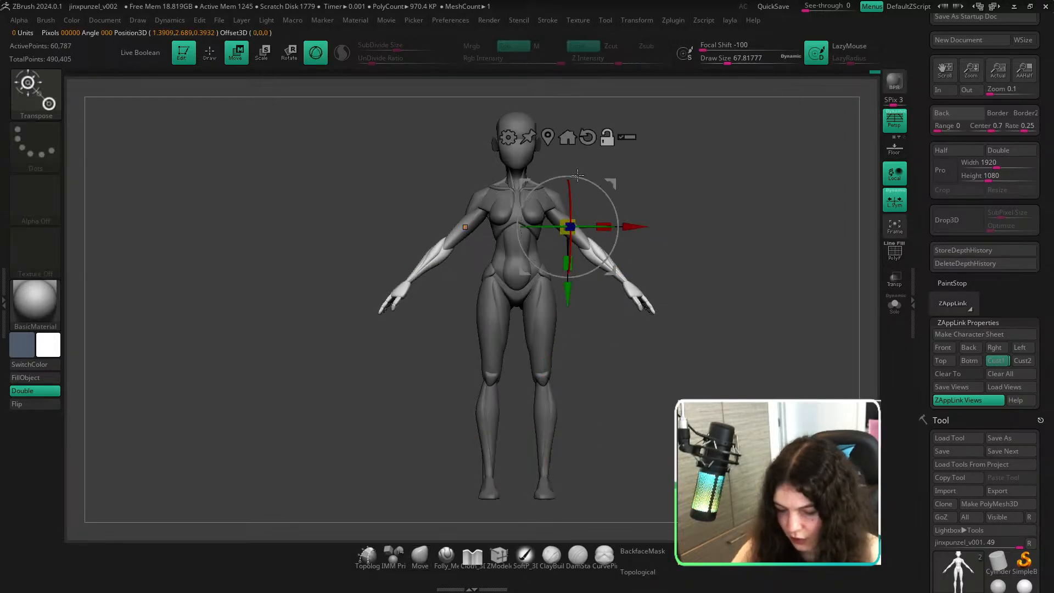
alt+click(588, 138)
alt+click(597, 257)
alt+drag(638, 229, 653, 263)
alt+drag(549, 206, 555, 219)
key(q)
ctrl+click(735, 276)
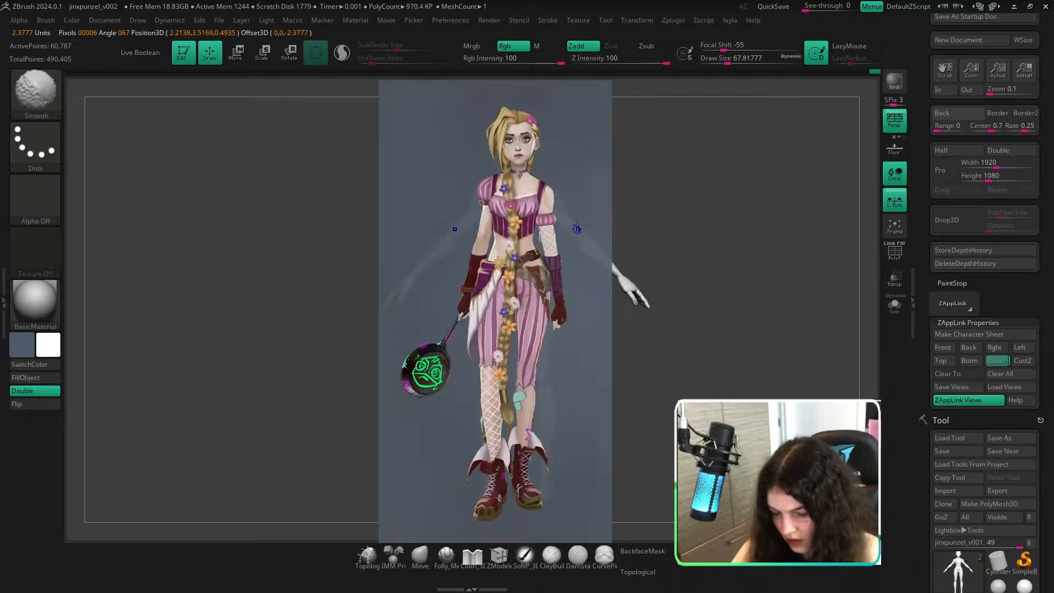
key(shift)
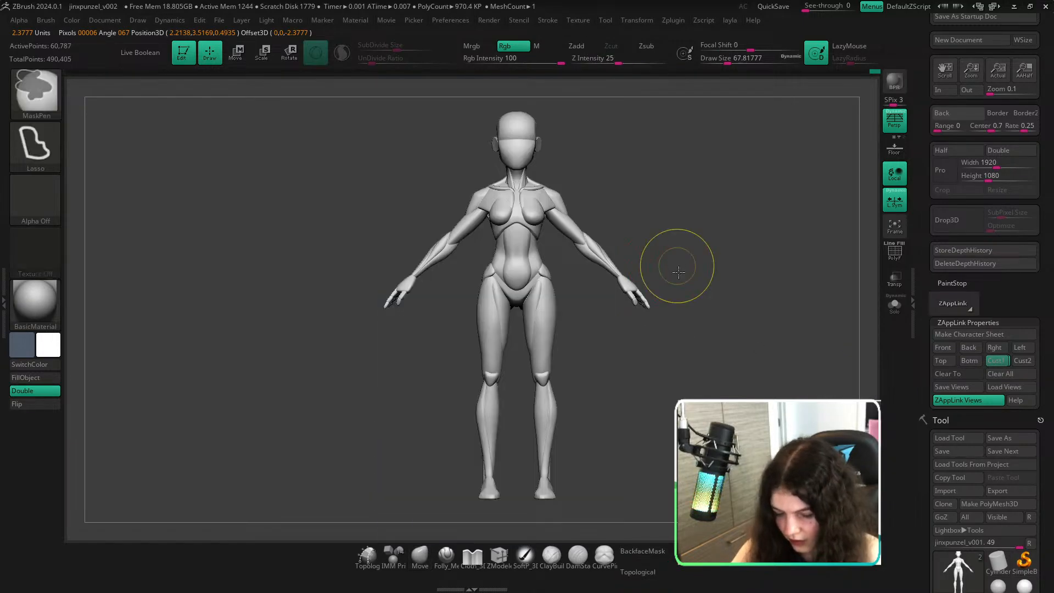
Mask everything except the hands, move them up along the forearms to shorten these, clear the mask and compare with the reference.
mouse_move(678, 265)
ctrl+mouse_down()
mouse_move(604, 279)
mouse_move(654, 252)
ctrl+mouse_up()
ctrl+click(654, 253)
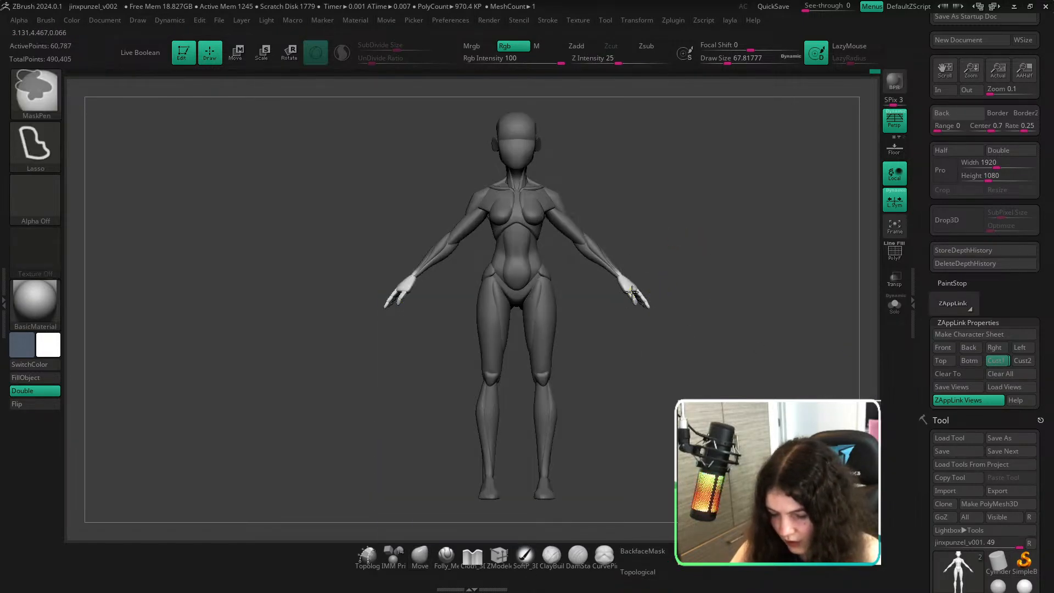
key(w)
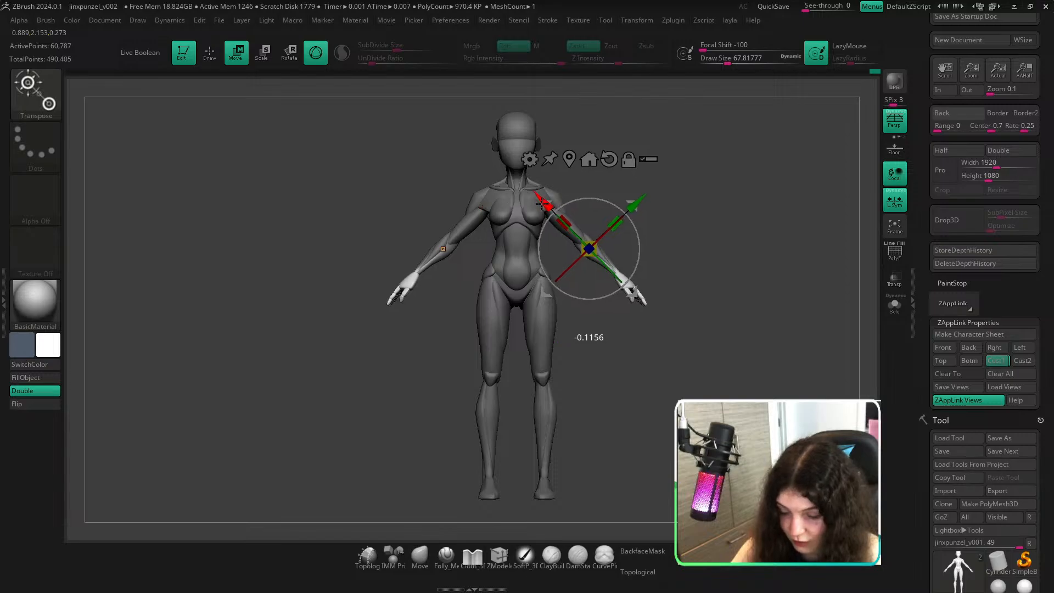
drag(542, 204, 530, 229)
key(q)
ctrl+drag(615, 354, 661, 396)
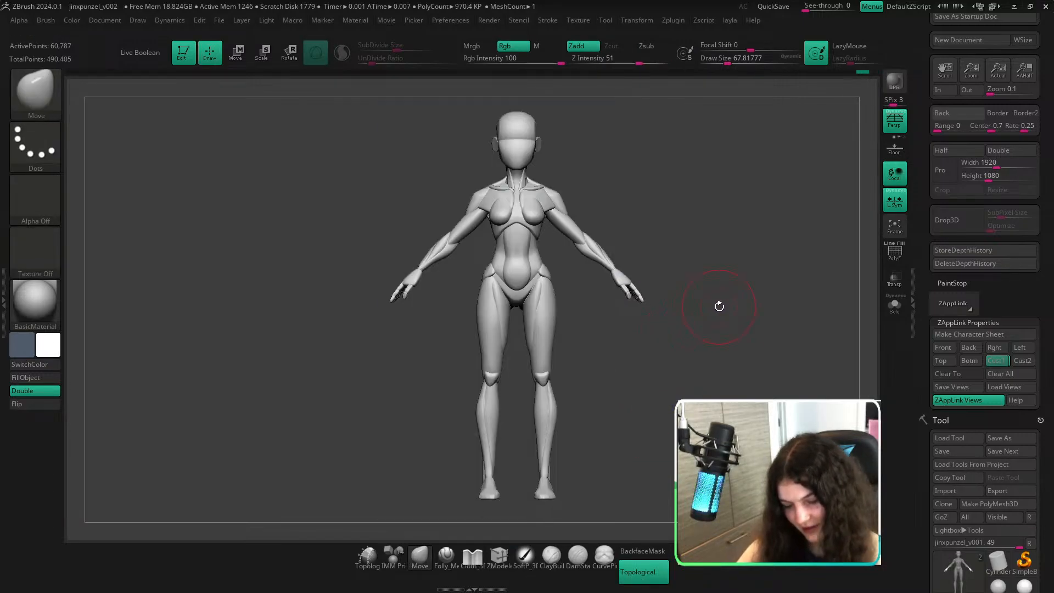
key(shift+z)
key(shift+z)
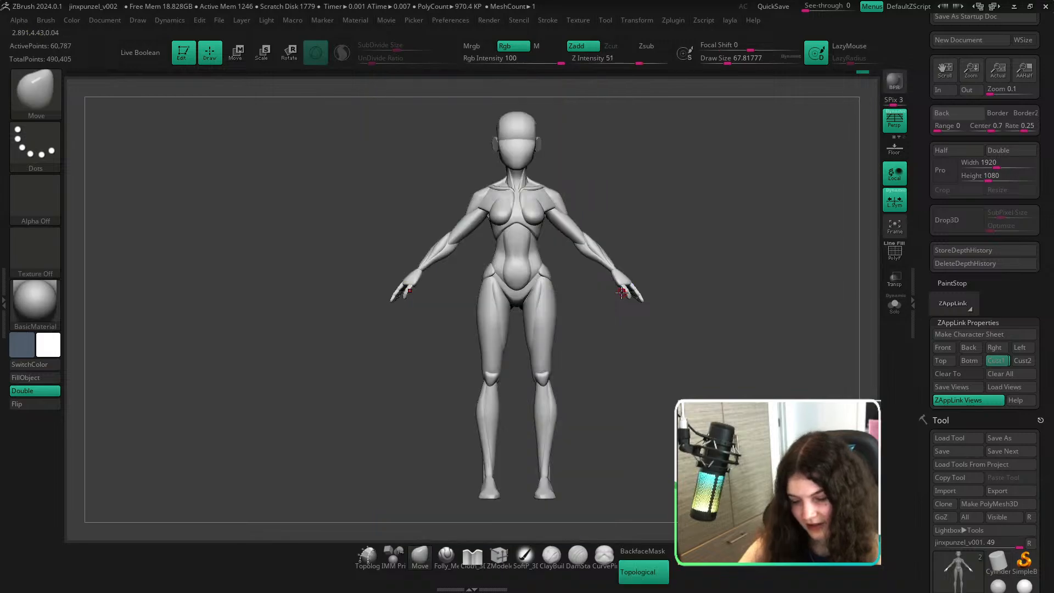
Turn off Topological masking and slim the forearms just below the elbows with the Move brush at draw size about 104.
alt+right_drag(631, 299, 584, 265)
key(s)
drag(577, 250, 583, 250)
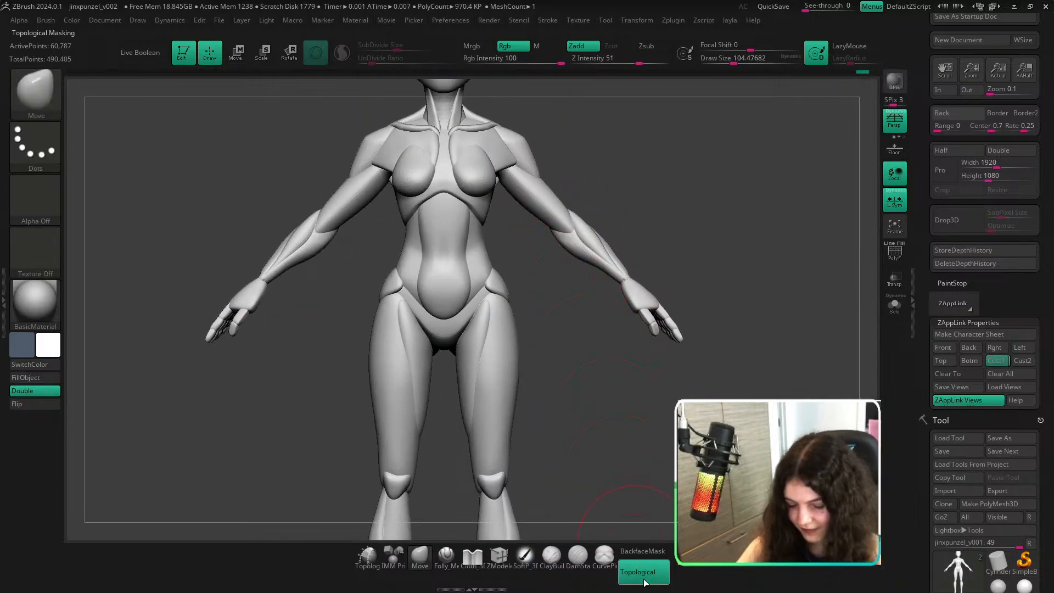
click(645, 579)
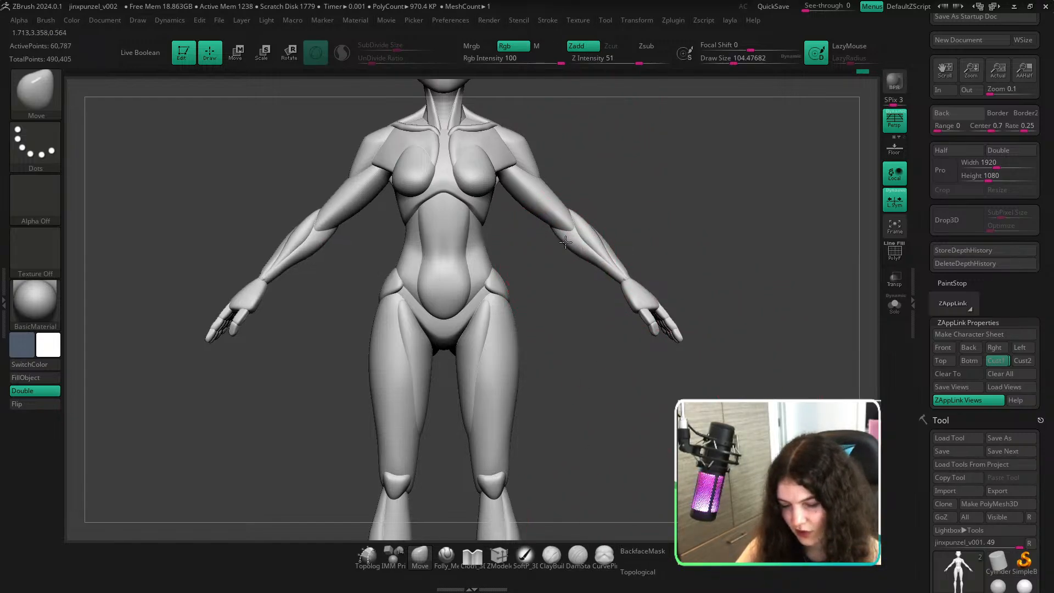
mouse_move(585, 224)
mouse_down()
mouse_move(598, 242)
mouse_move(573, 245)
mouse_up()
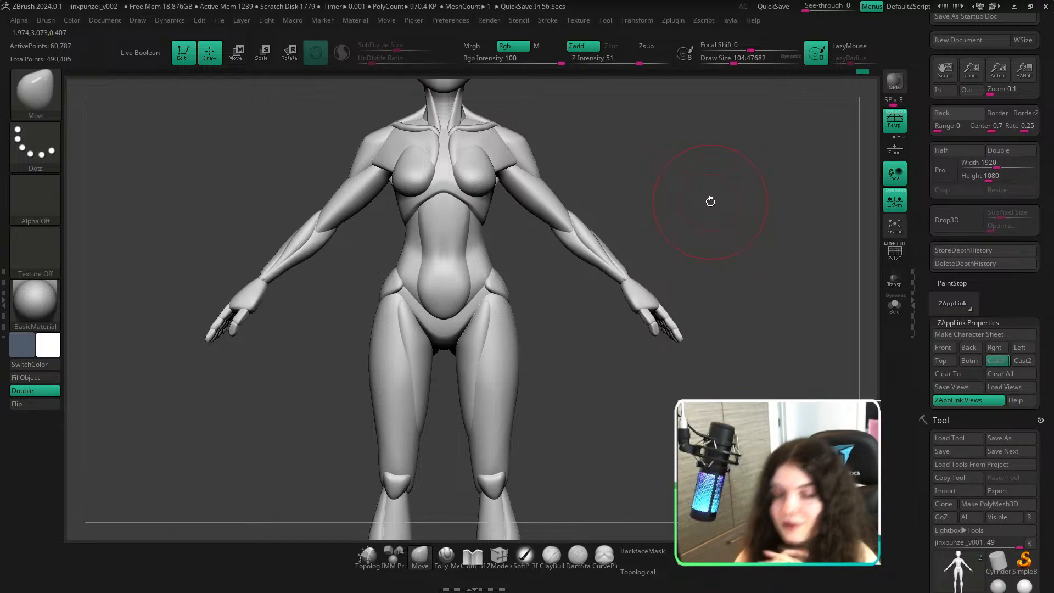
Isolate the upper arm pieces, reshape them with the Move brush at draw size about 172, and show the whole body again.
alt+drag(649, 216, 659, 271)
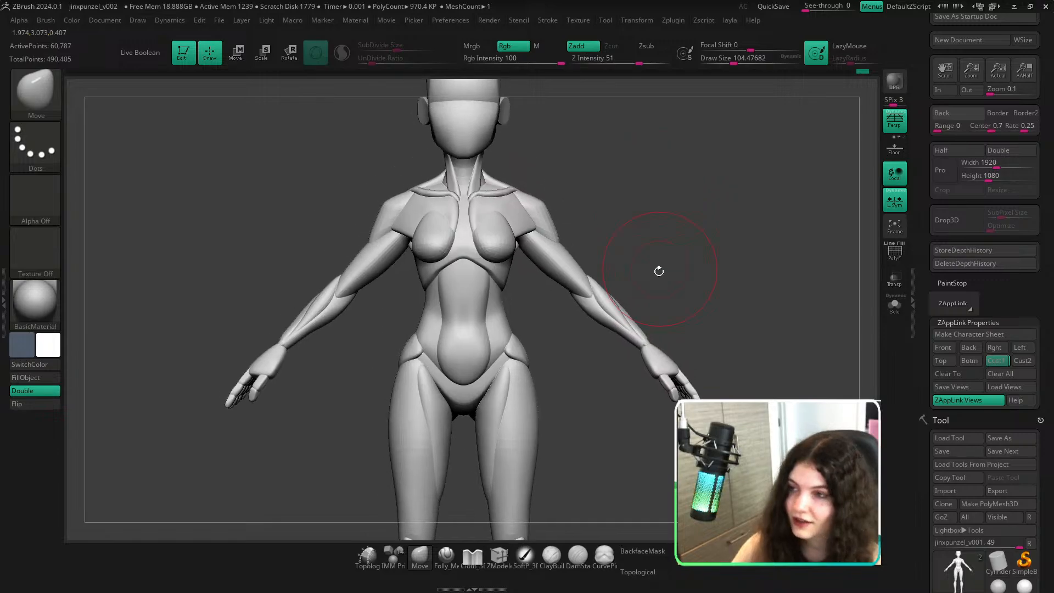
ctrl+shift+click(561, 275)
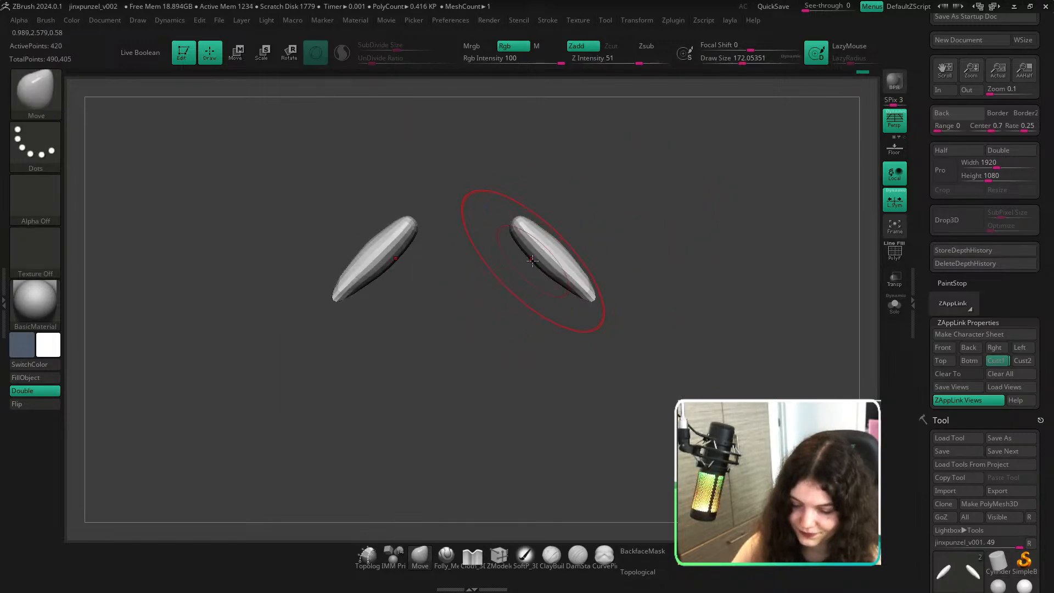
mouse_move(540, 236)
mouse_down()
mouse_move(545, 268)
mouse_move(560, 250)
mouse_up()
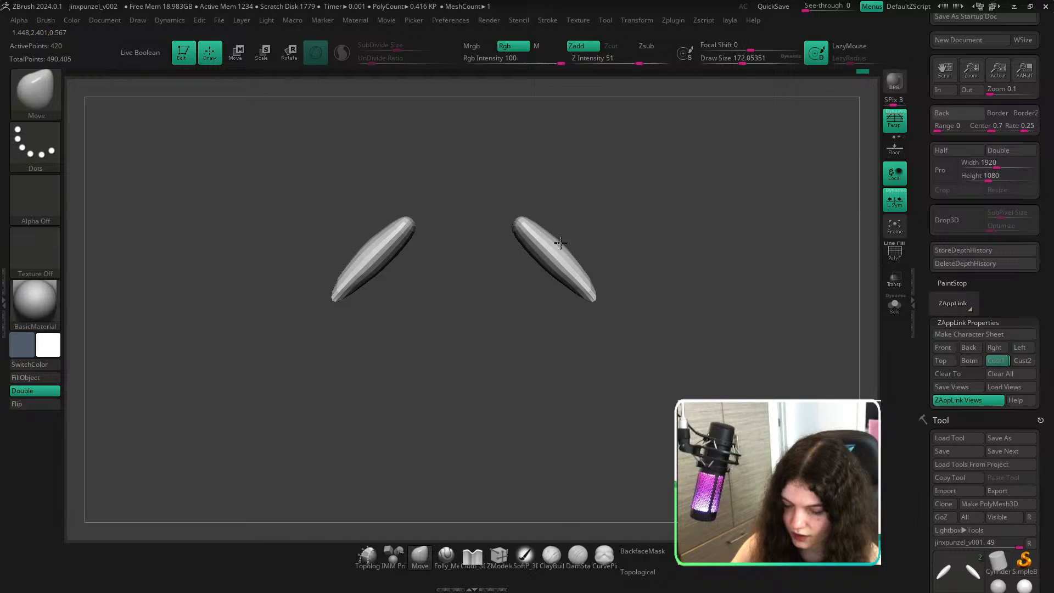
ctrl+shift+click(693, 233)
Restore the Cust1 view and compare the arm silhouette with the character reference.
drag(815, 282, 796, 242)
click(997, 361)
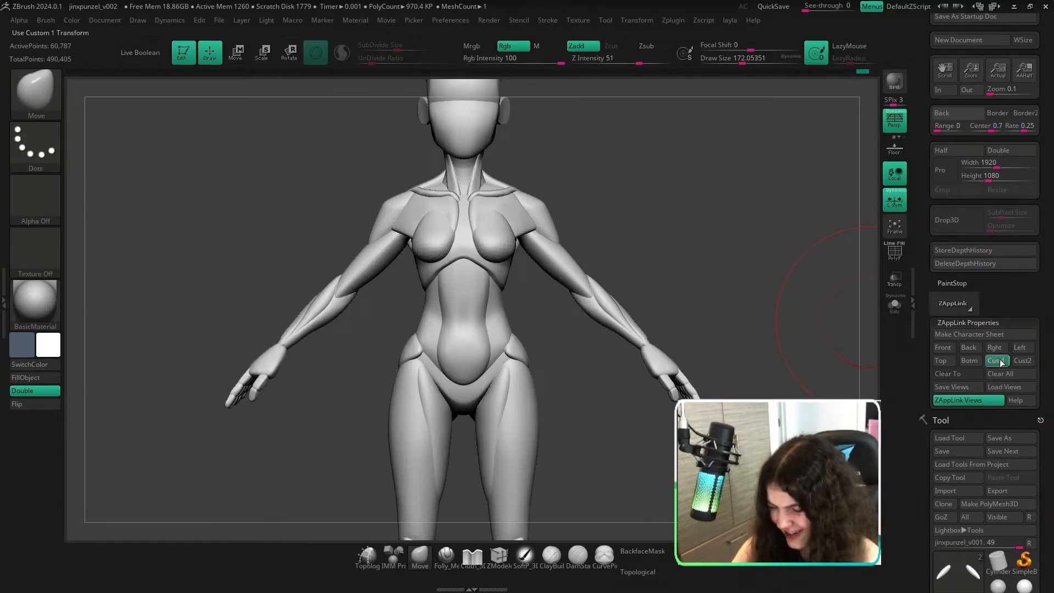
click(1000, 361)
key(shift+z)
key(shift+z)
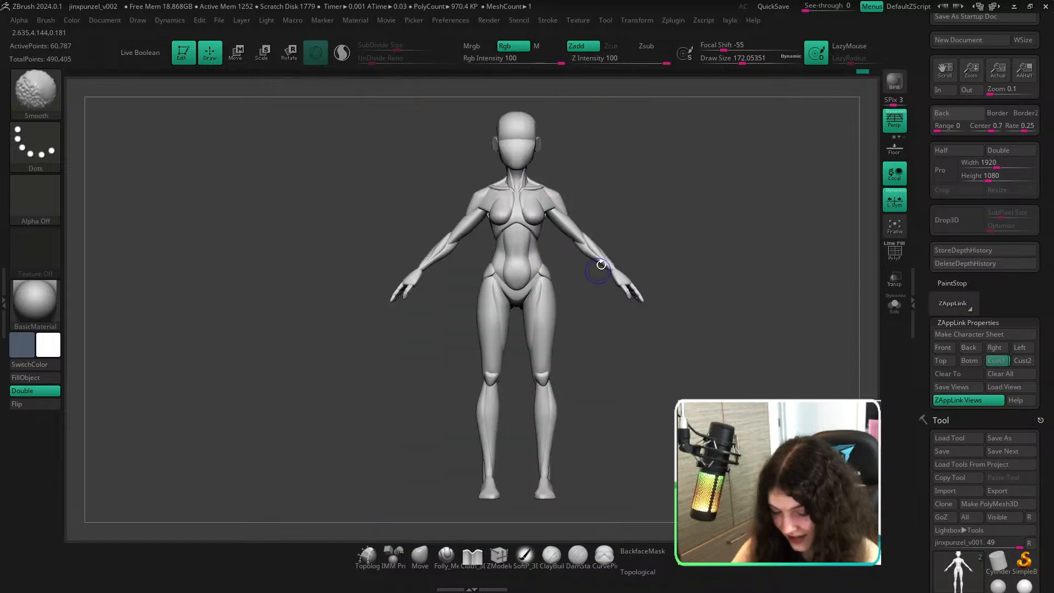
key(shift+z)
key(shift+z)
Examine the shoulders, upper arms and chest from angled close-up views and check them against the reference.
ctrl+right_drag(602, 222, 684, 321)
drag(684, 322, 589, 209)
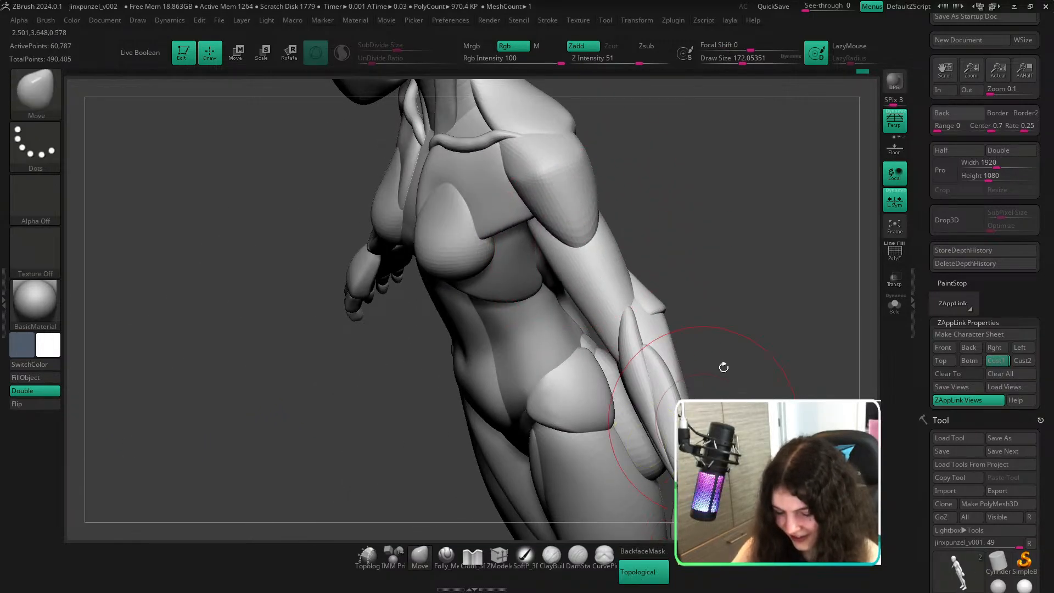
drag(723, 365, 564, 200)
key(ctrl)
key(ctrl)
key(ctrl)
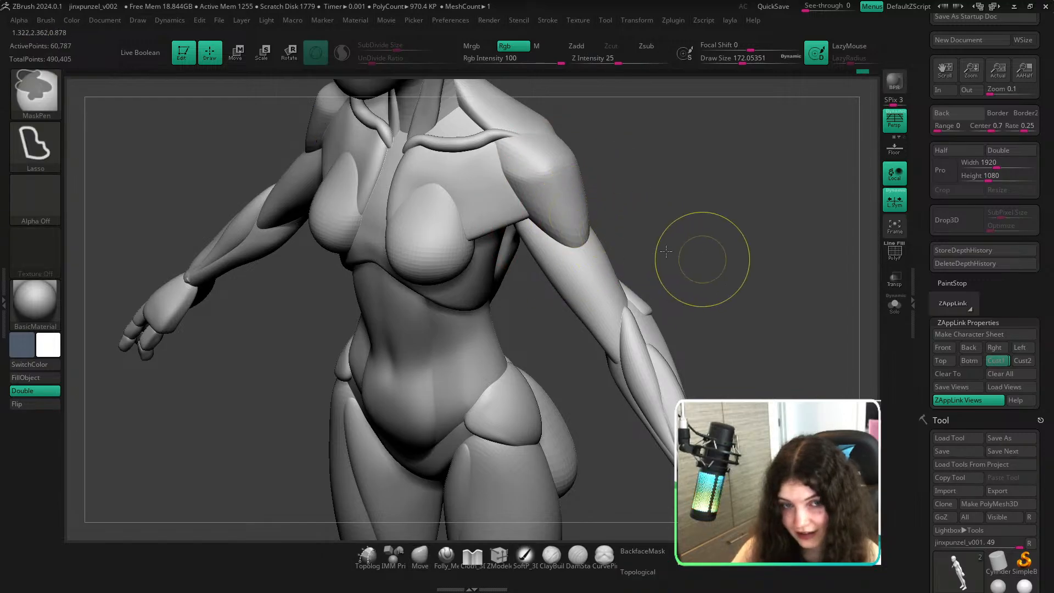
key(shift+z)
key(shift+z)
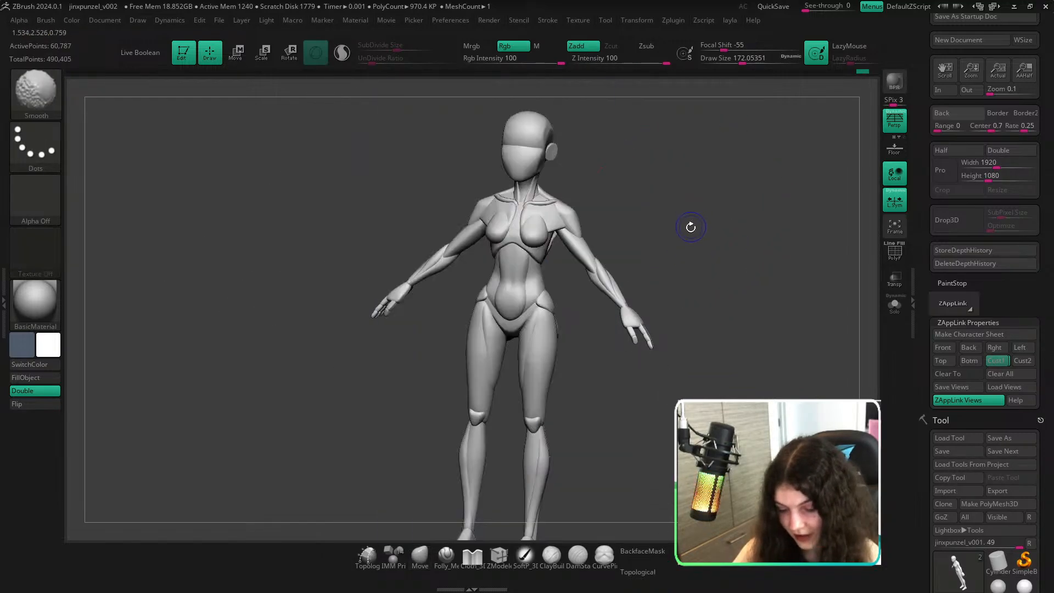
Import the character reference image again as a texture for use as a second Spotlight copy.
shift+drag(694, 228, 648, 235)
click(583, 23)
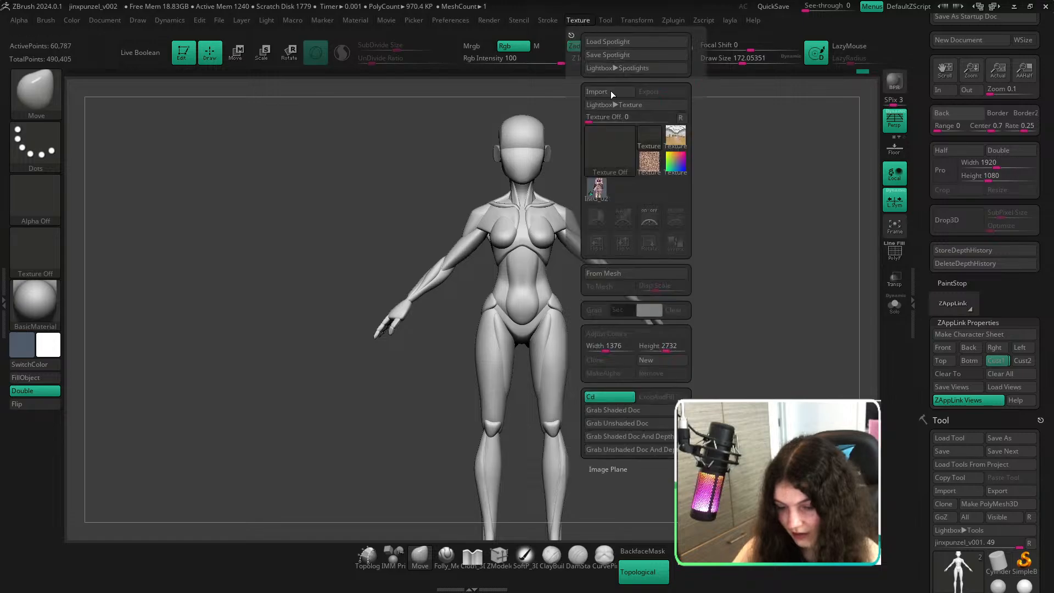
click(597, 187)
key(shift+z)
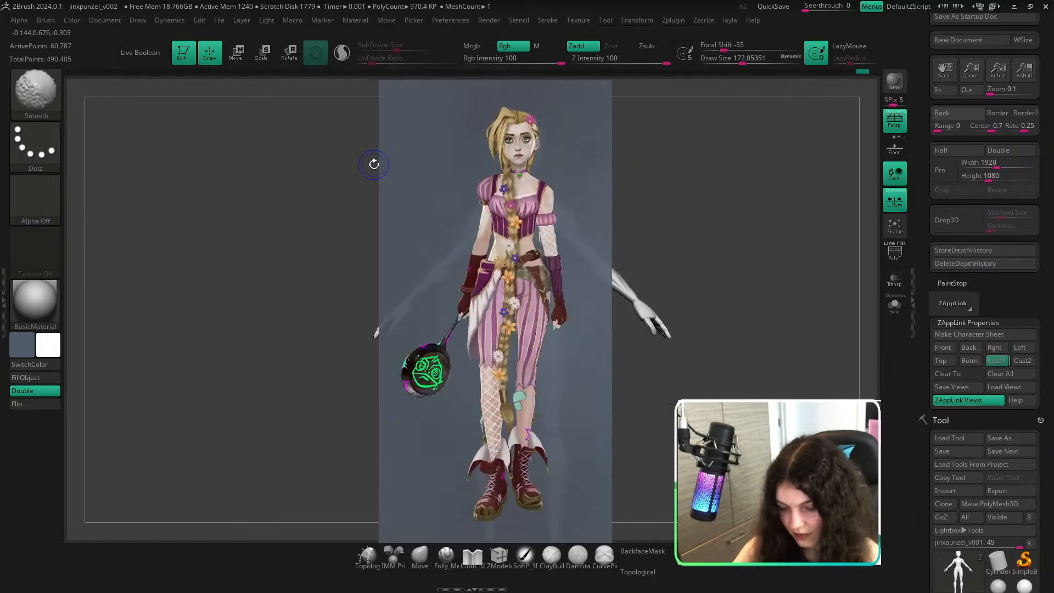
key(shift+z)
click(587, 21)
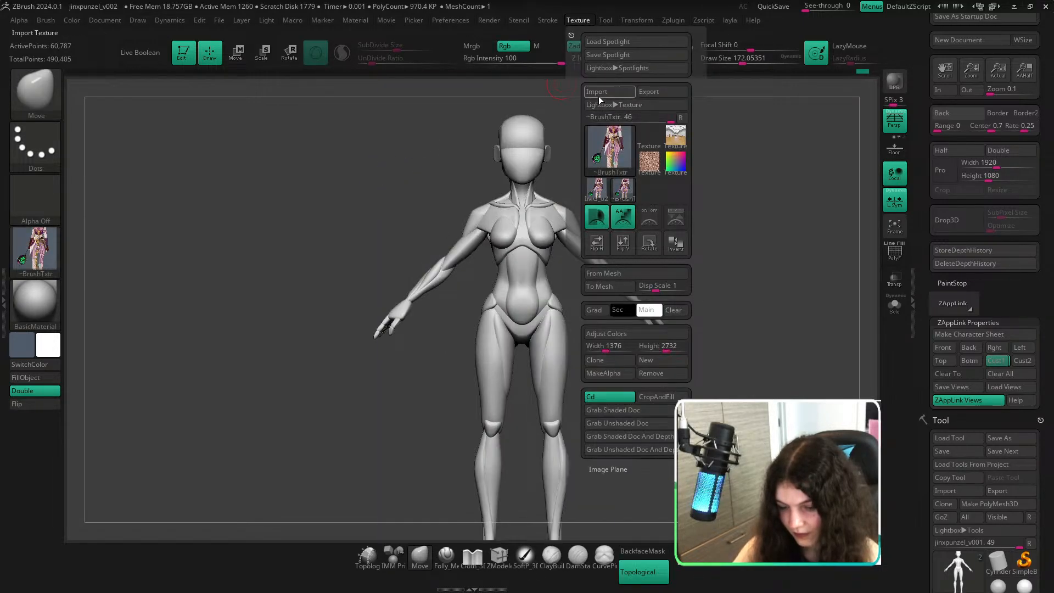
click(597, 91)
double_click(257, 93)
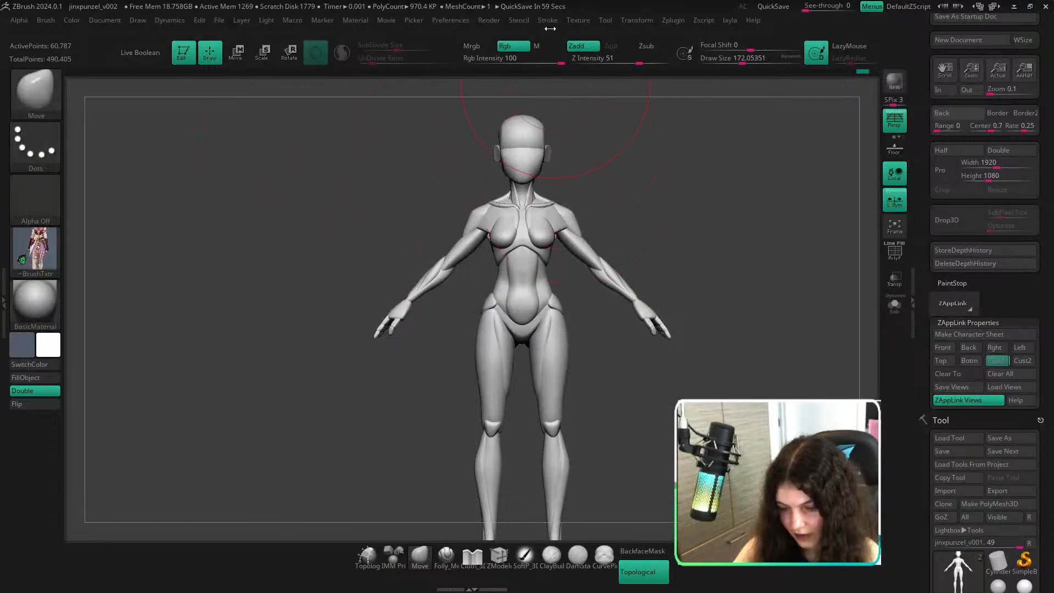
Add the imported reference to Spotlight and place it as a smaller copy beside the model.
click(579, 20)
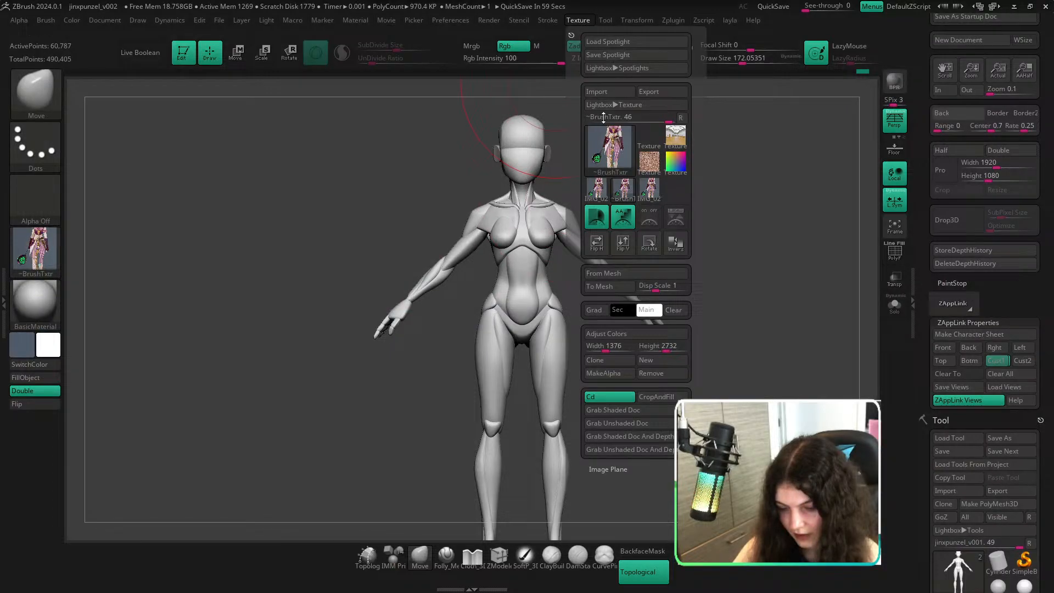
click(676, 216)
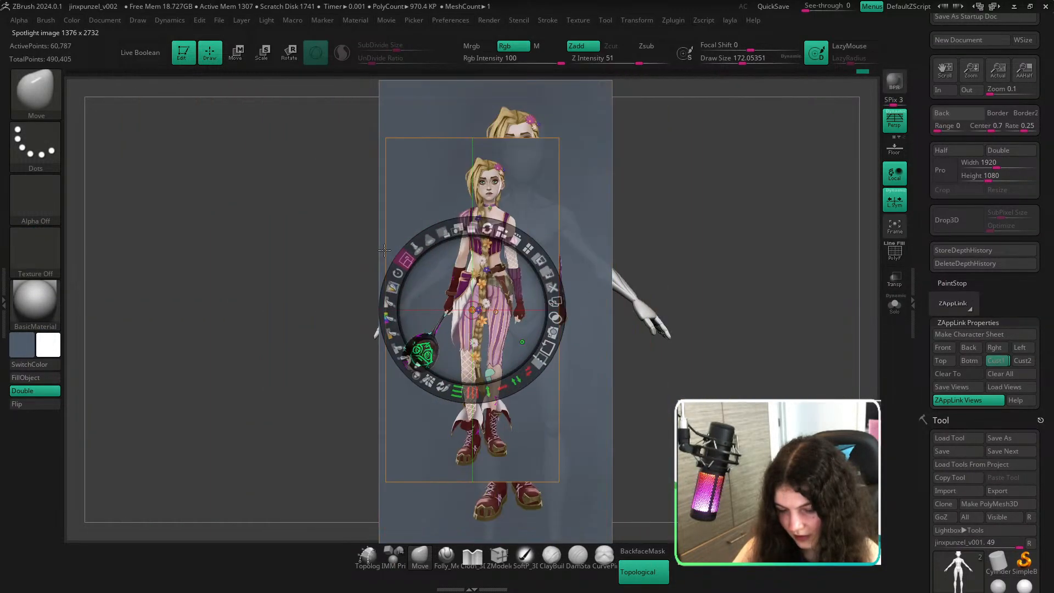
drag(472, 329, 112, 186)
drag(181, 91, 252, 226)
key(z)
key(shift+z)
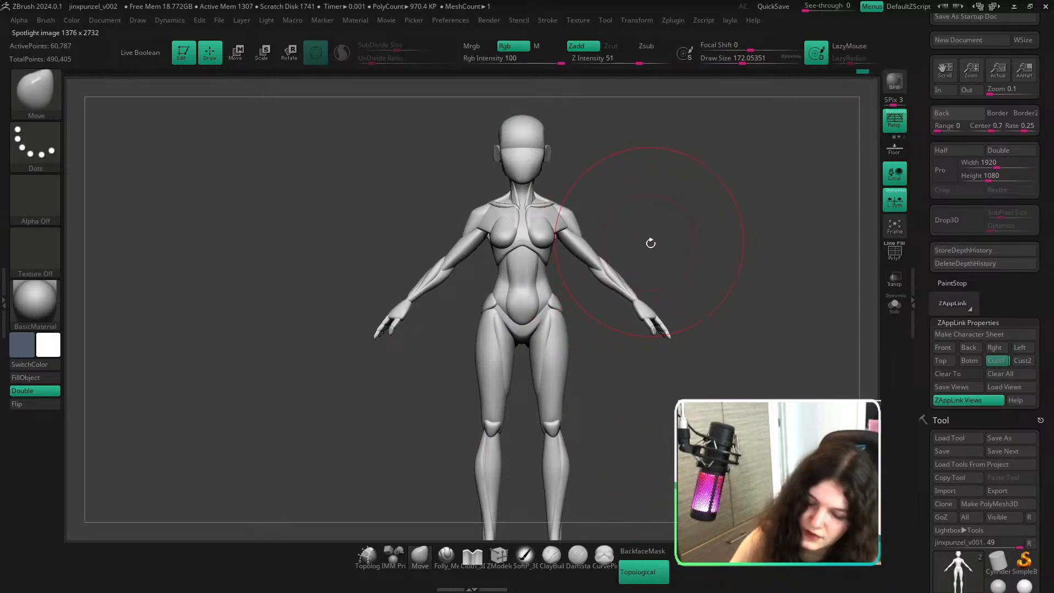
Delete the smaller reference copy from Spotlight and return to editing the model.
key(shift+z)
click(280, 305)
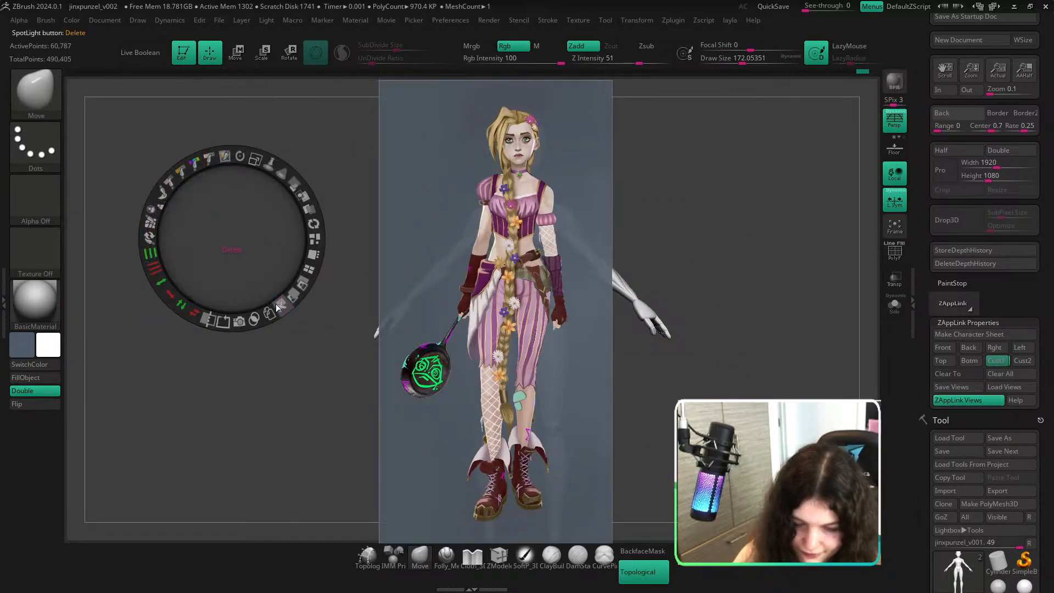
click(278, 304)
key(shift+z)
key(z)
key(shift+z)
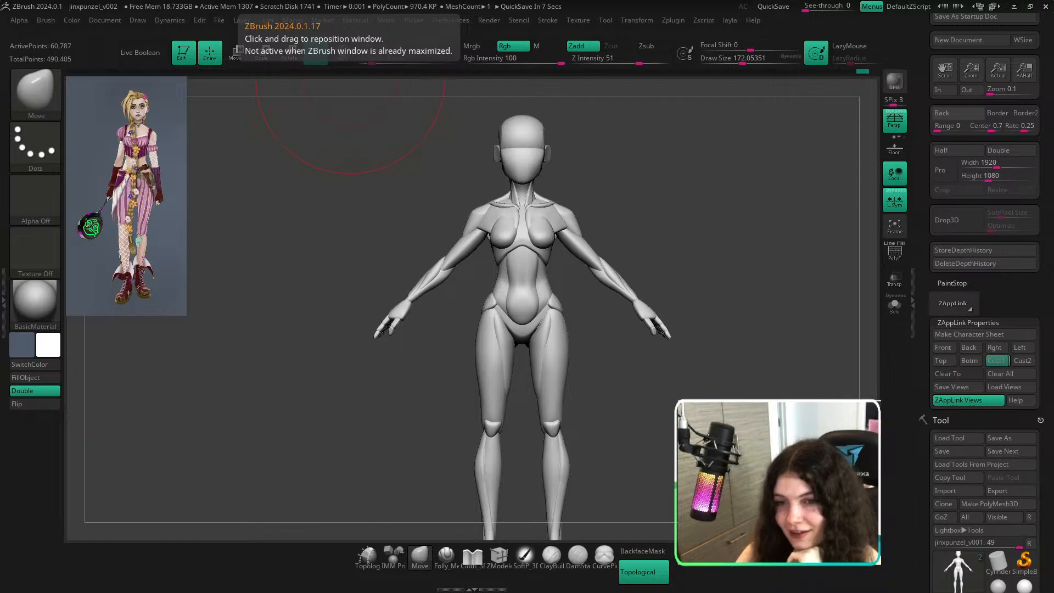
Review the full figure zoomed out, restore the Cust1 view, and compare the leg proportions with the overlaid reference.
mouse_move(757, 363)
mouse_down()
mouse_move(753, 352)
mouse_move(716, 346)
mouse_up()
key(s)
ctrl+right_drag(741, 352, 762, 372)
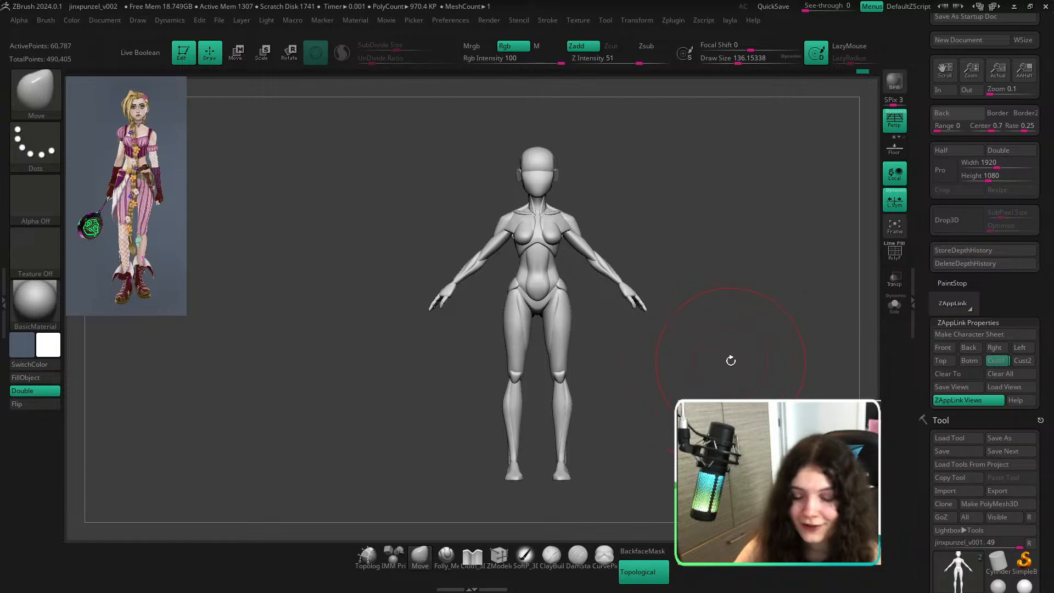
mouse_move(731, 361)
mouse_down()
mouse_move(623, 359)
mouse_move(737, 367)
mouse_up()
click(993, 358)
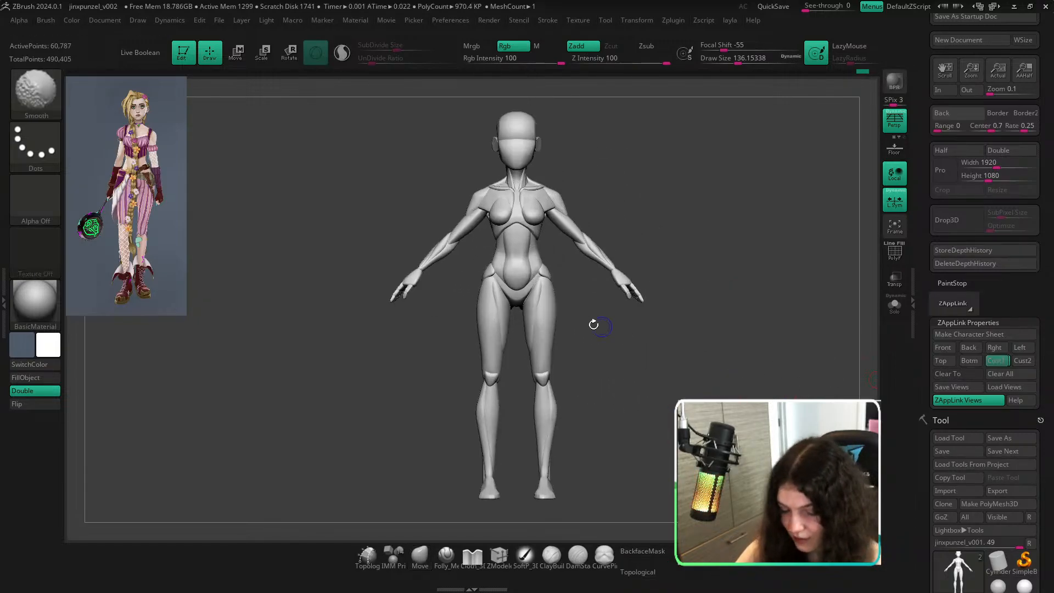
key(shift+z)
key(shift+z)
key(shift+z)
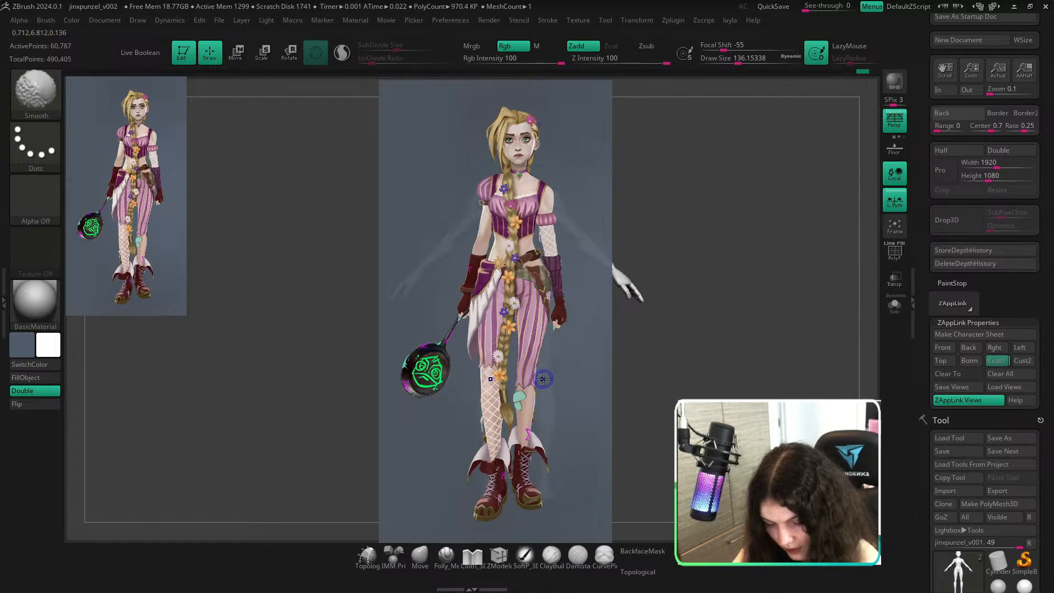
Reduce the Move brush size and compare the model's legs and overall silhouette with the overlaid reference.
key(shift+z)
key(s)
drag(539, 343, 508, 344)
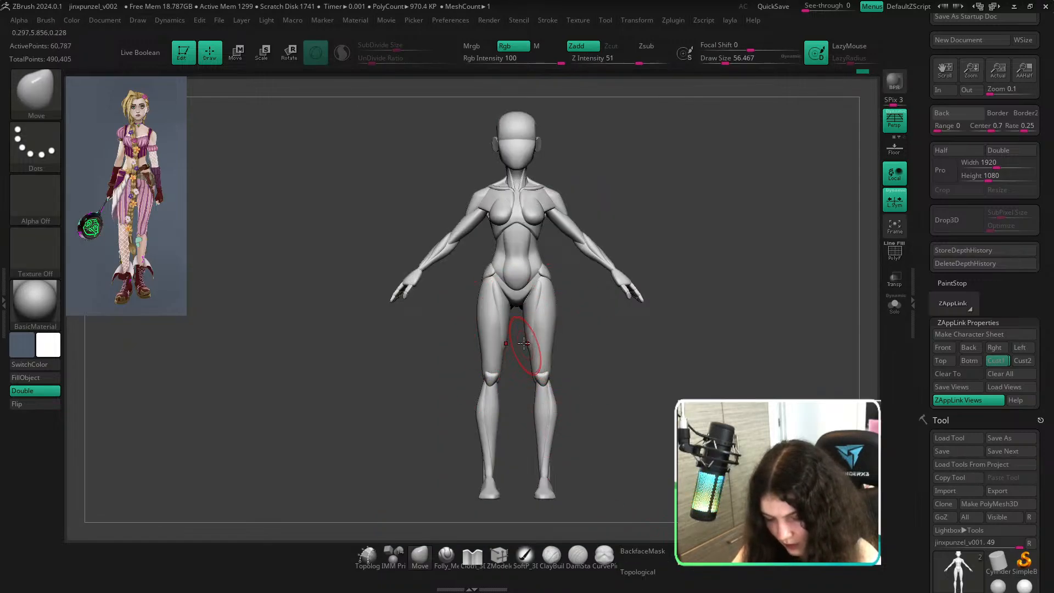
key(shift+z)
key(shift+z)
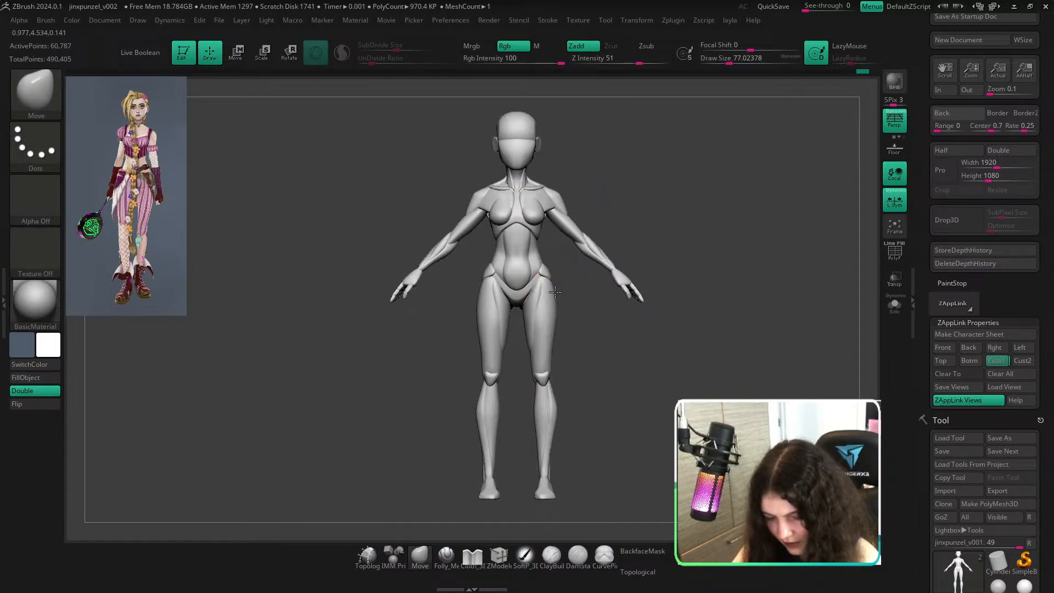
key(shift+z)
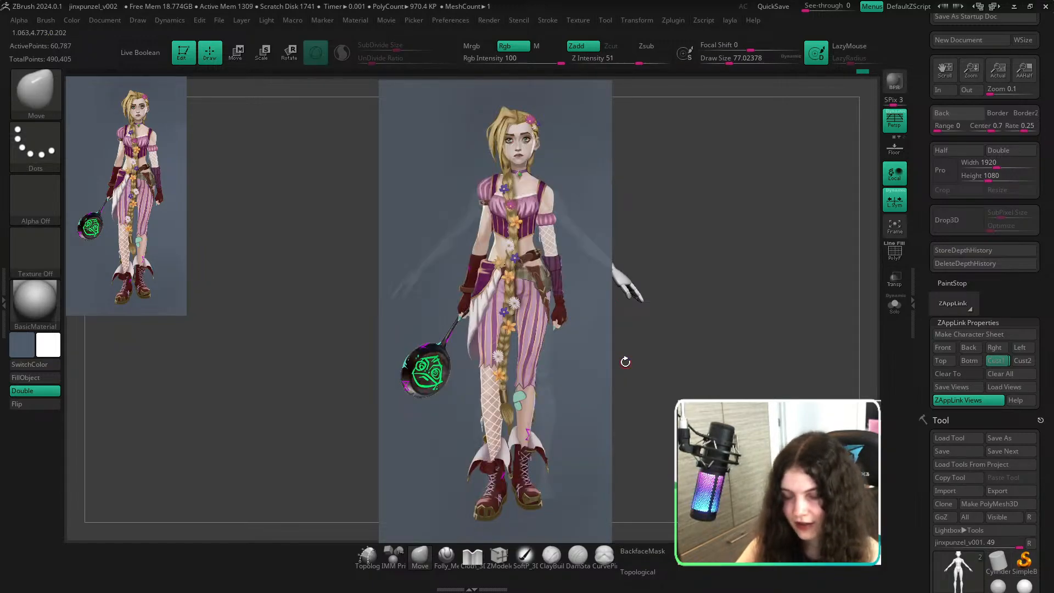
key(shift)
key(shift+z)
key(shift+z)
key(shift+z)
key(shift+z)
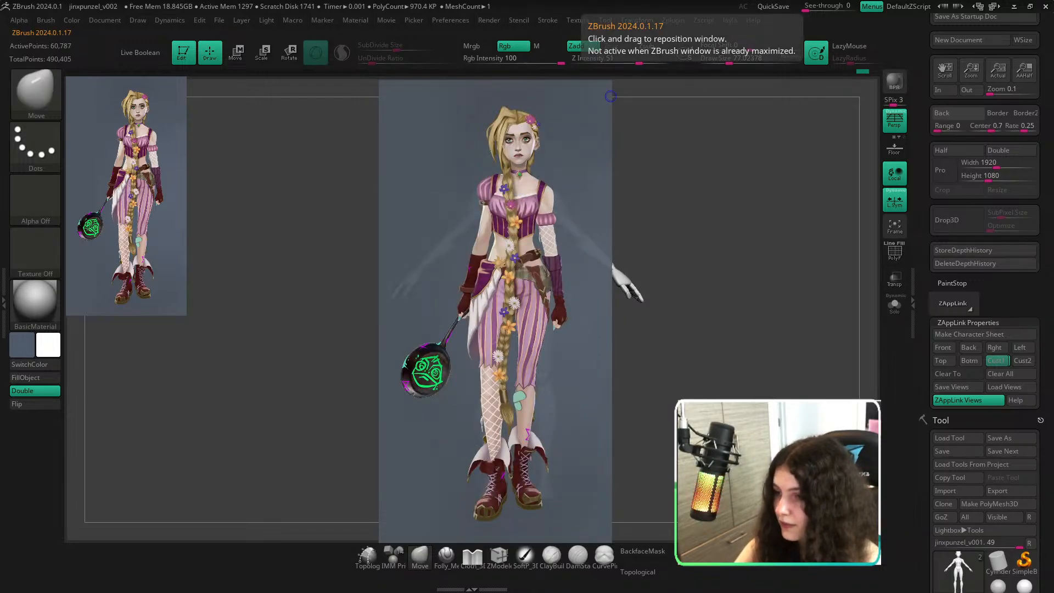
key(shift+z)
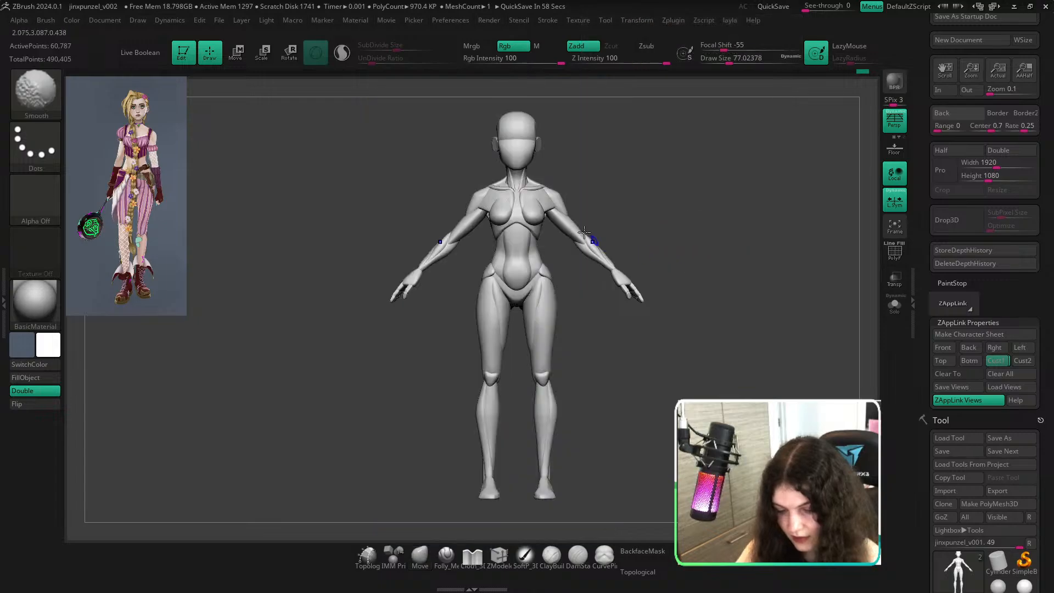
Reshape the upper chest and shoulder area with the Move brush at a draw size of about 145.
ctrl+right_drag(532, 181, 558, 204)
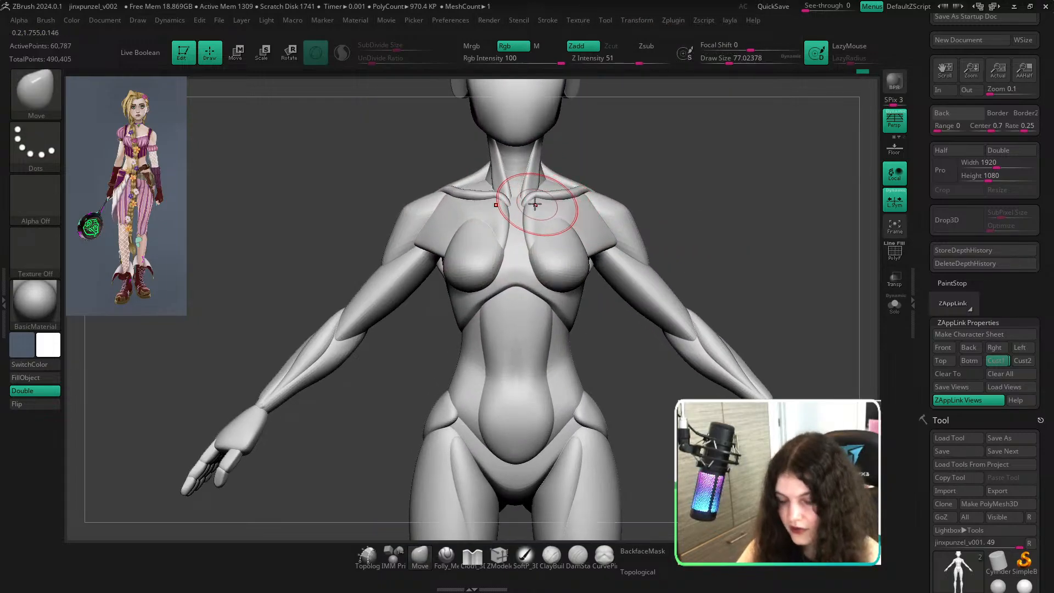
key(bracketright)
key(bracketright)
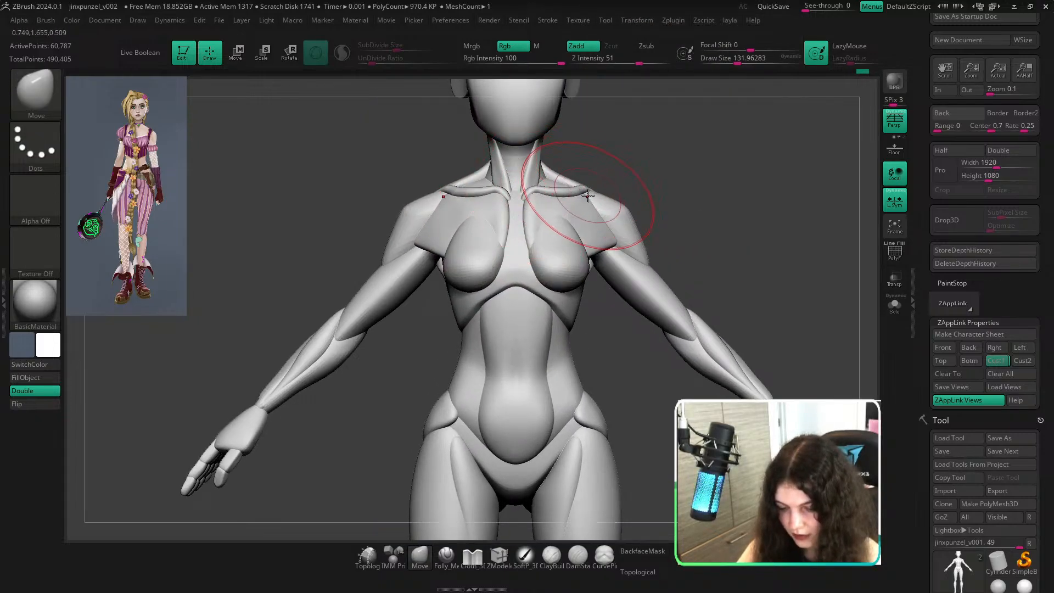
key(s)
mouse_move(549, 254)
mouse_down()
mouse_move(570, 254)
mouse_move(553, 254)
mouse_up()
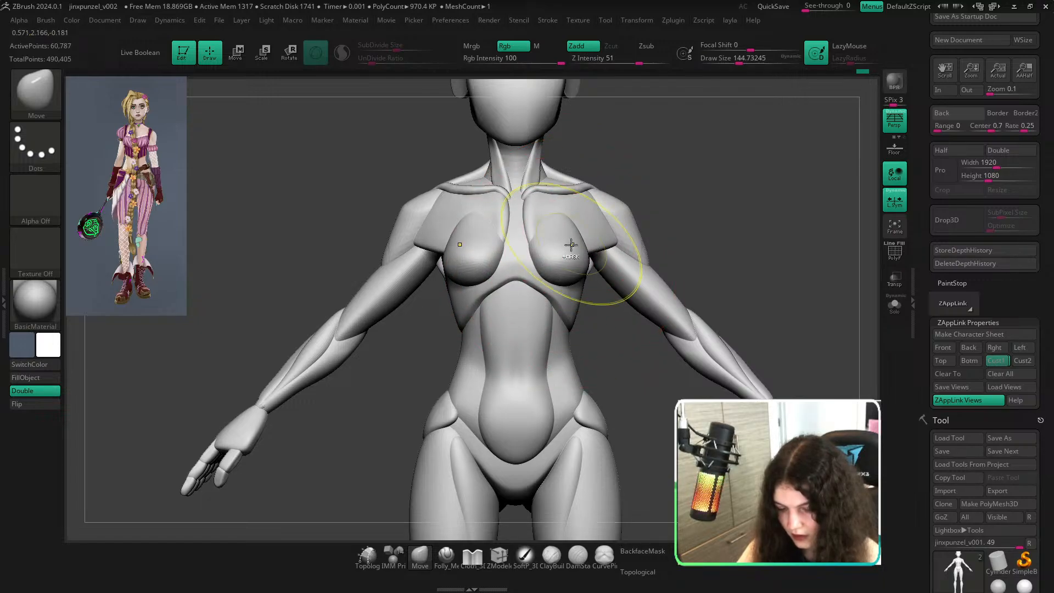
Restore the Cust1 view and compare the shoulder width with the overlaid character reference.
key(f)
click(996, 363)
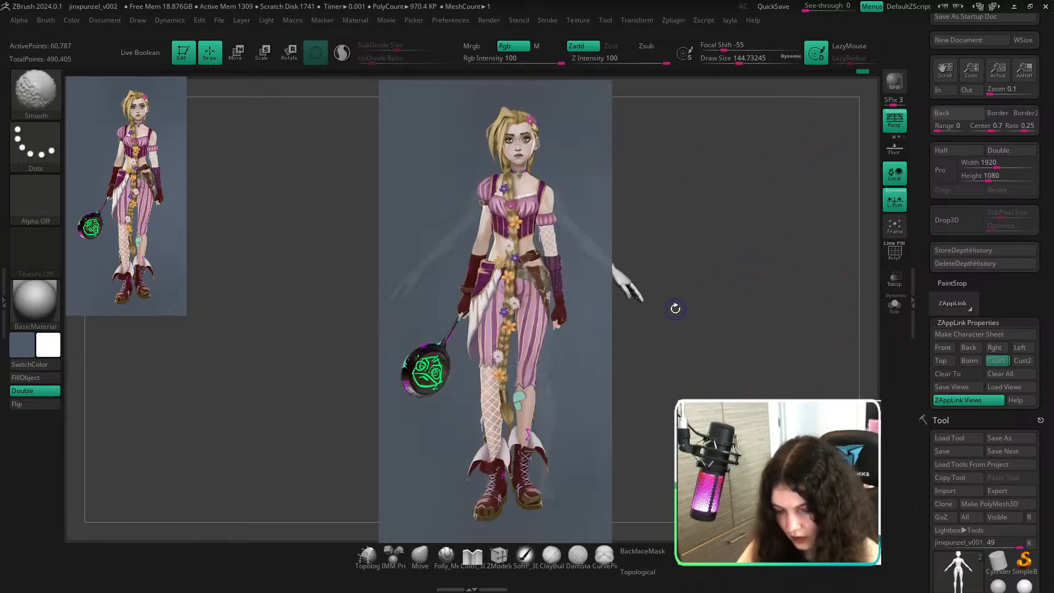
key(shift+z)
key(shift+z)
key(shift+z)
key(shift+z)
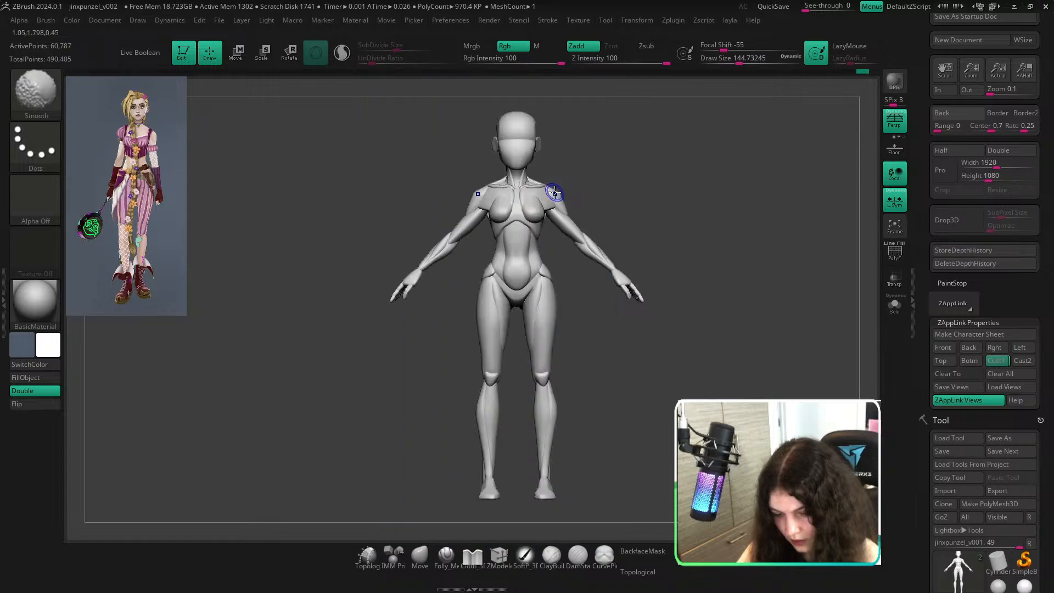
key(shift+z)
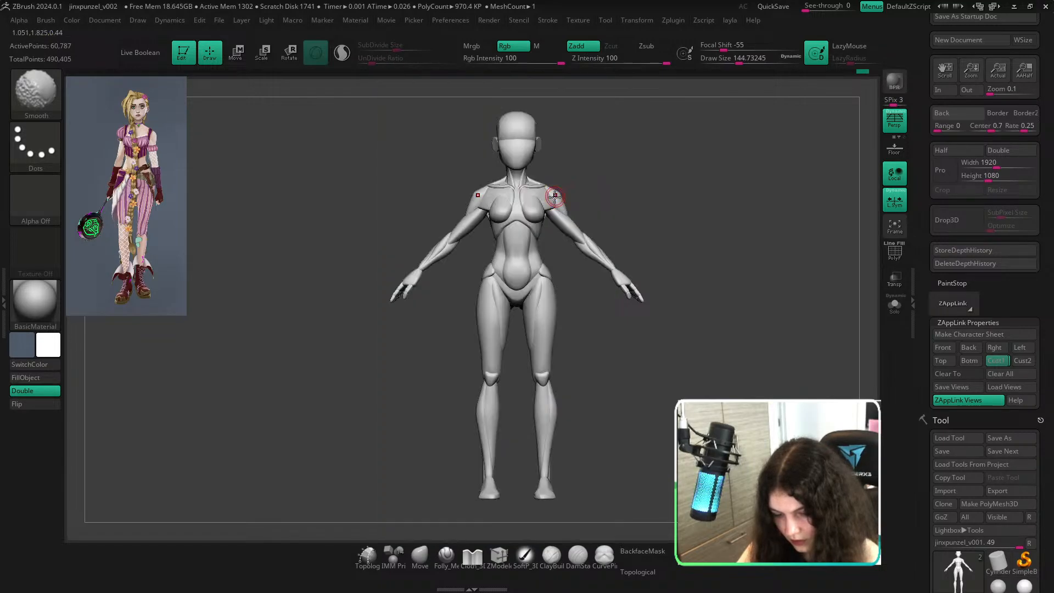
Mask the whole body except the arms and hands by hiding the arm parts, masking the rest and showing everything again.
ctrl+alt+shift+click(571, 230)
drag(615, 273, 629, 295)
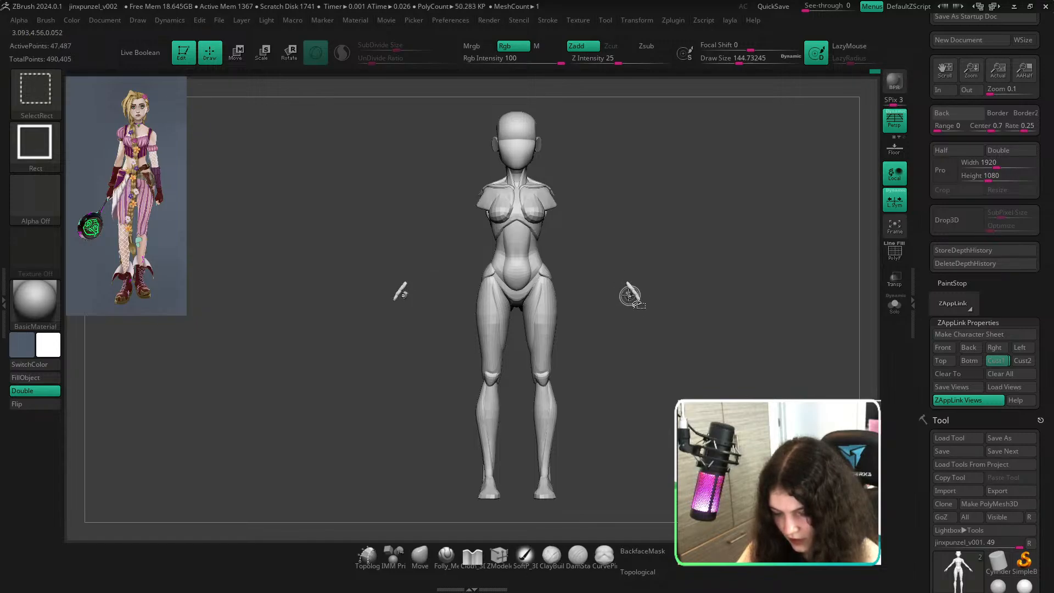
ctrl+click(725, 184)
ctrl+shift+click(720, 197)
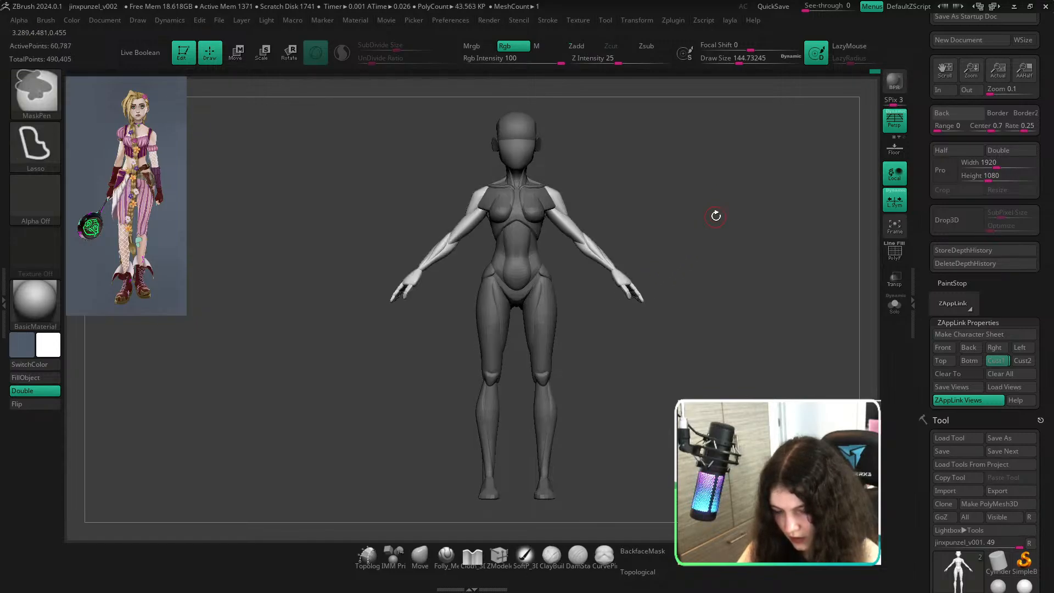
Place the Gizmo pivot at the shoulder, shift the unmasked arms slightly inward along the X axis, and return to the Move brush.
key(w)
alt+click(606, 156)
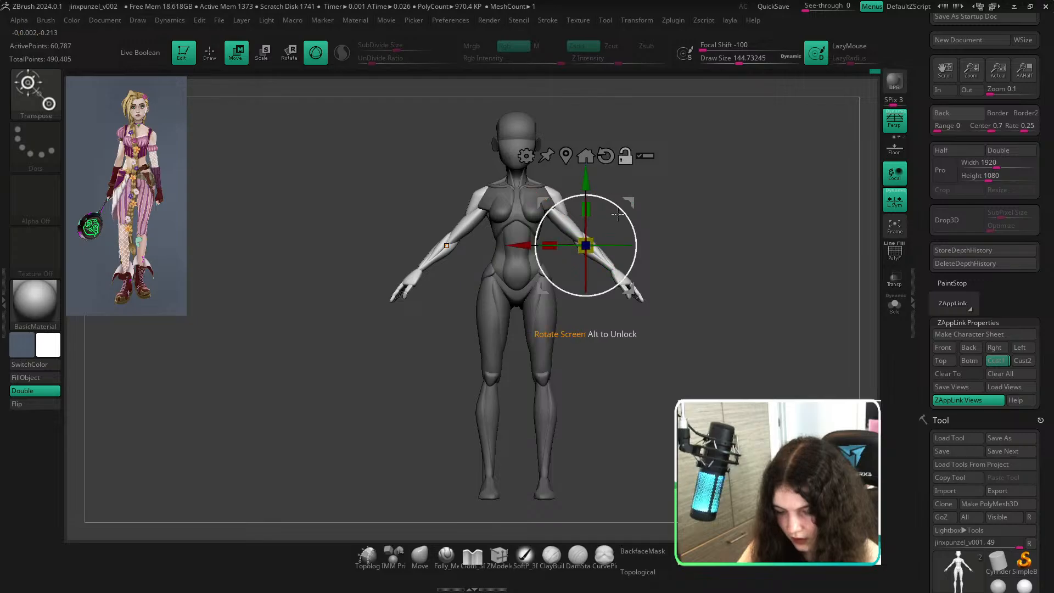
alt+drag(631, 289, 594, 250)
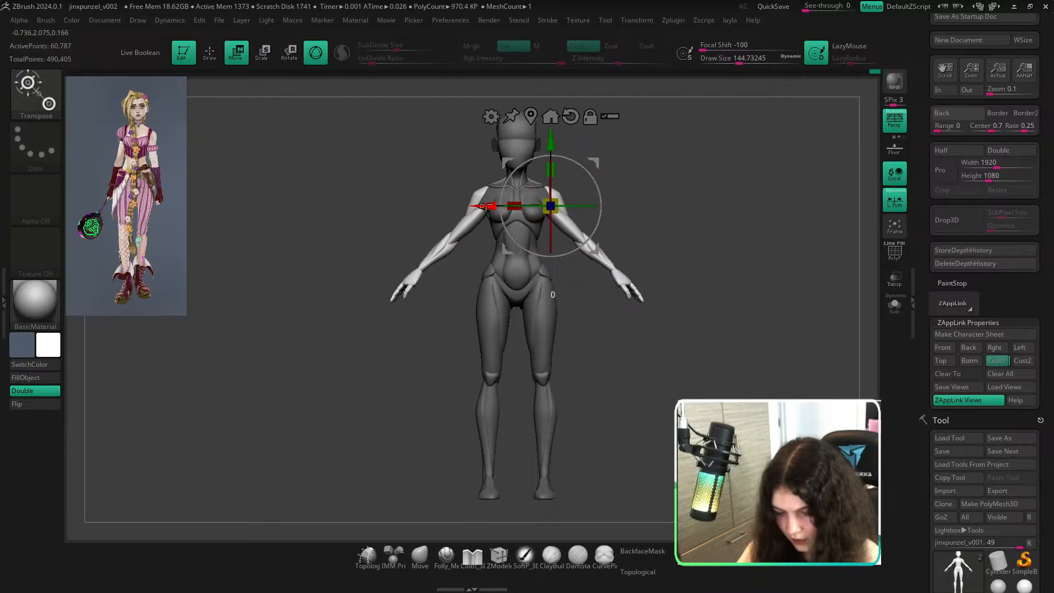
click(420, 556)
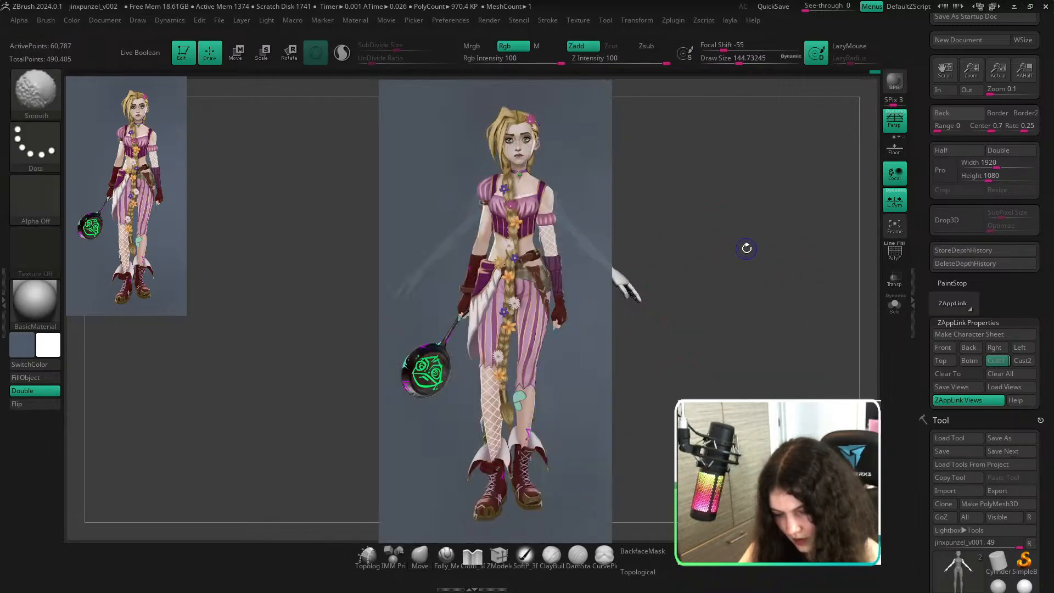
Invert the mask so the arms are protected, and enable Topological masking for the Move brush.
key(f)
key(f)
mouse_move(720, 240)
mouse_down()
mouse_move(675, 253)
mouse_move(713, 247)
mouse_up()
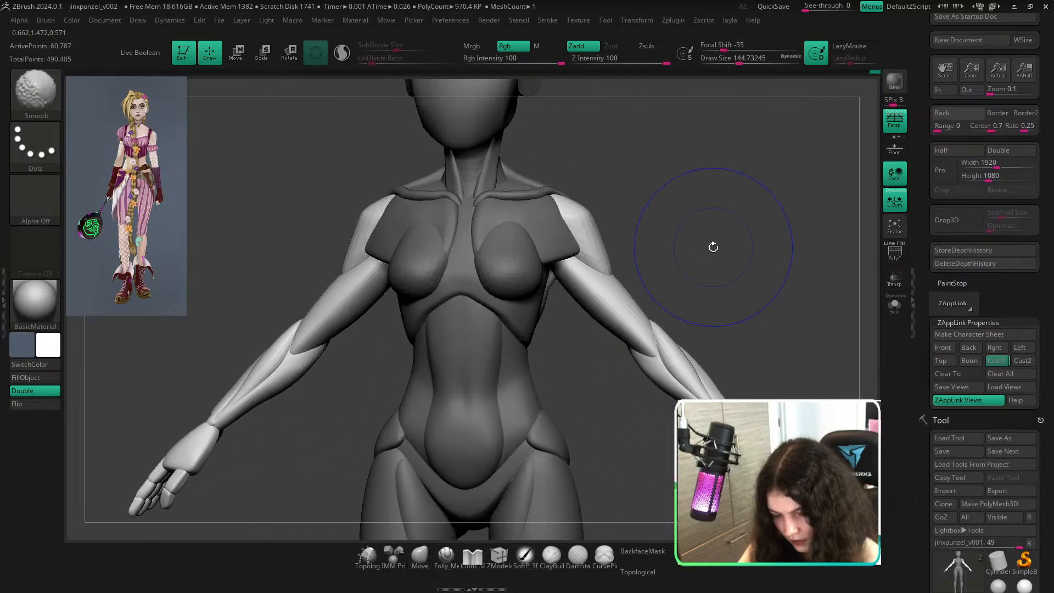
shift+click(713, 245)
ctrl+click(682, 259)
drag(670, 275, 585, 236)
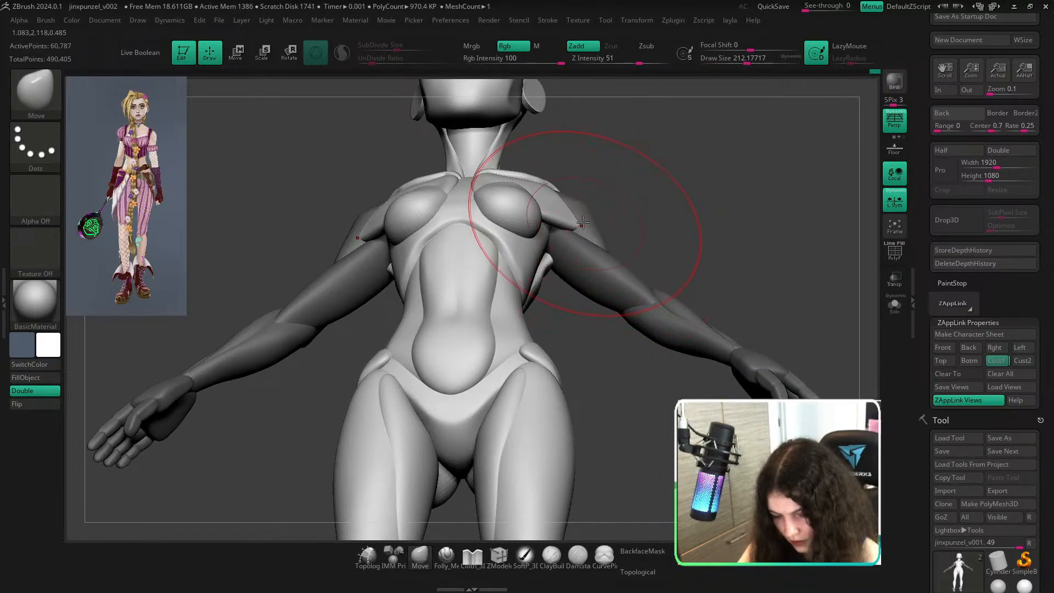
click(638, 572)
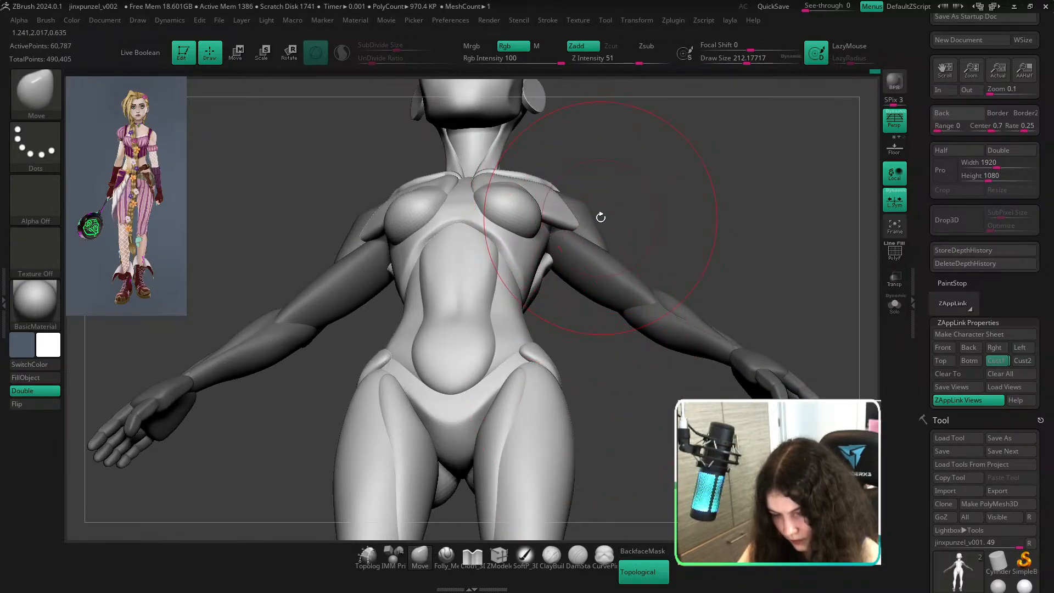
Adjust the outer chest and collarbone near the shoulder with the Move brush at draw size about 77, and clear the mask.
drag(685, 236, 693, 299)
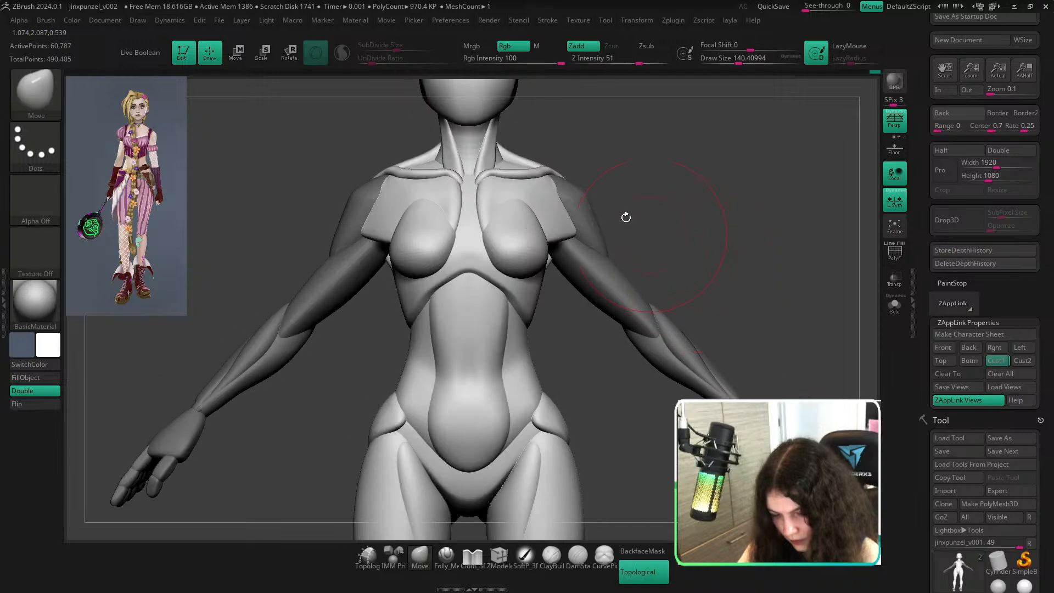
alt+drag(624, 216, 604, 241)
key(s)
drag(569, 196, 559, 194)
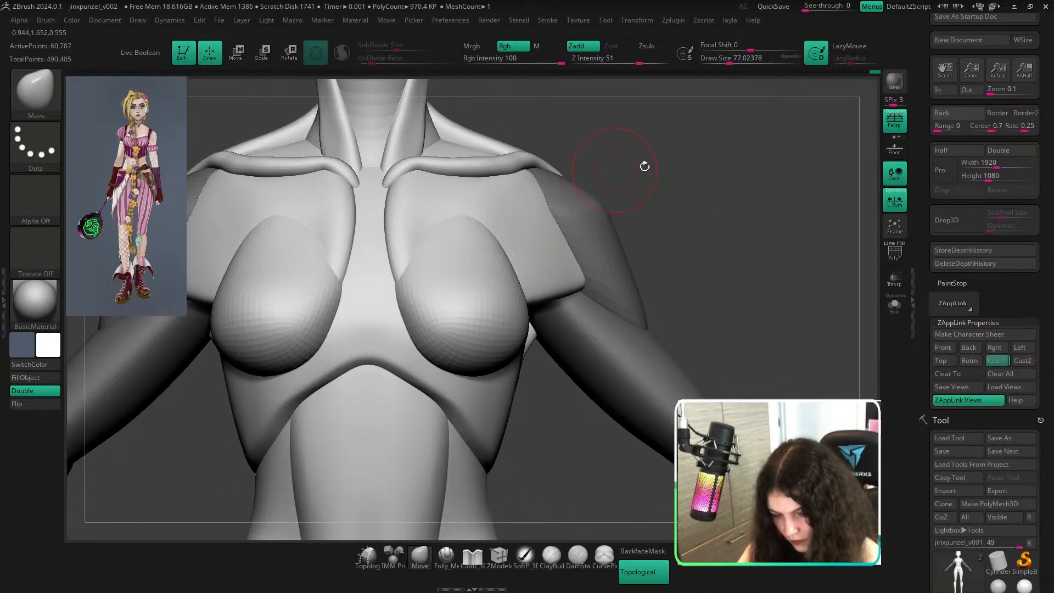
key(f)
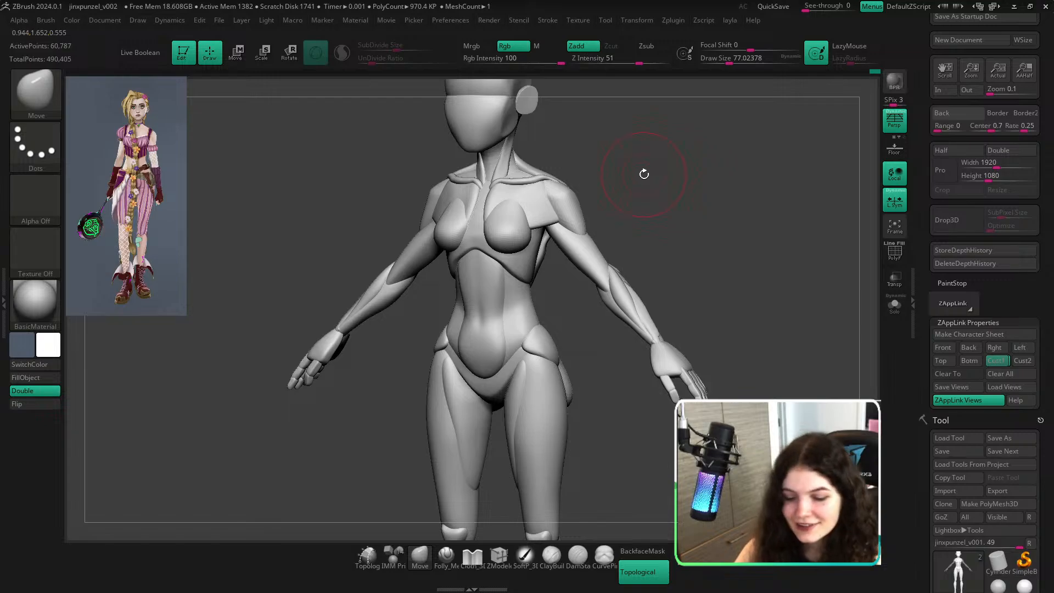
Isolate the chest muscle plates, reshape their outer corners, and check the full model against the reference in the Cust1 view.
drag(644, 174, 627, 238)
ctrl+right_drag(571, 219, 560, 242)
ctrl+shift+click(553, 231)
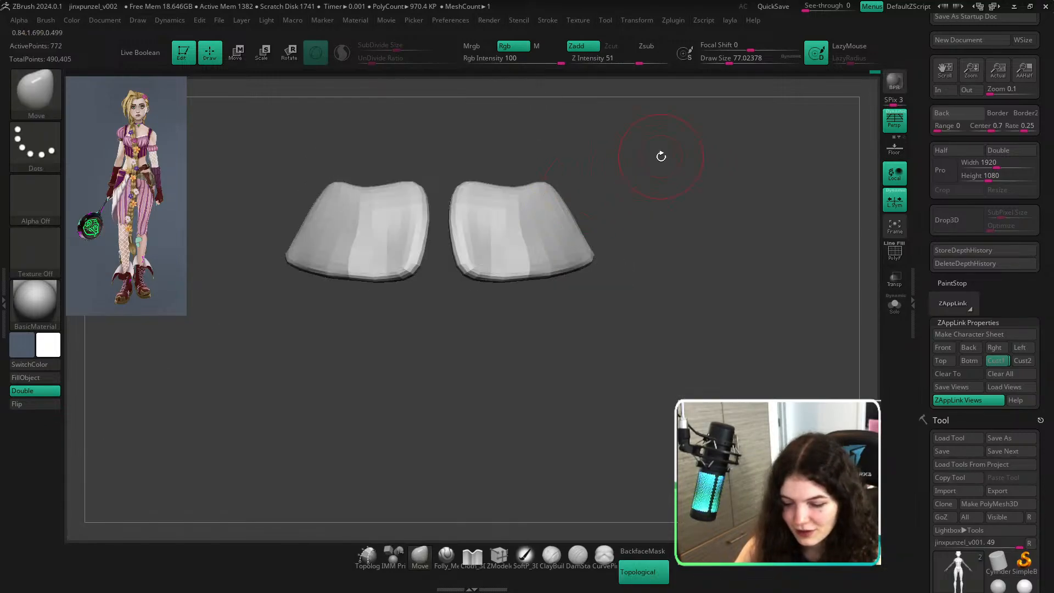
drag(662, 157, 531, 234)
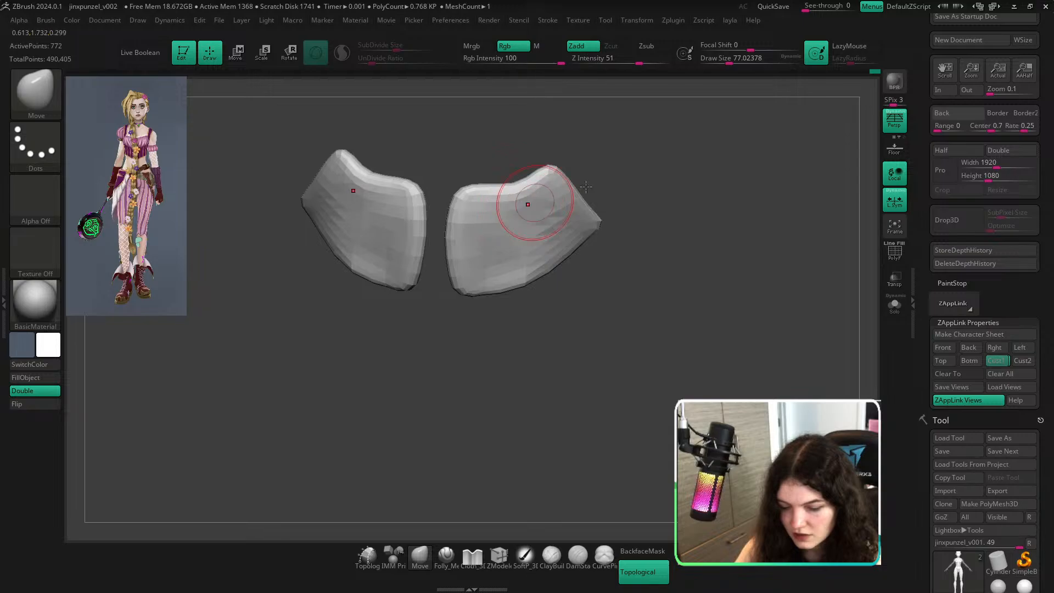
ctrl+shift+click(717, 193)
key(f)
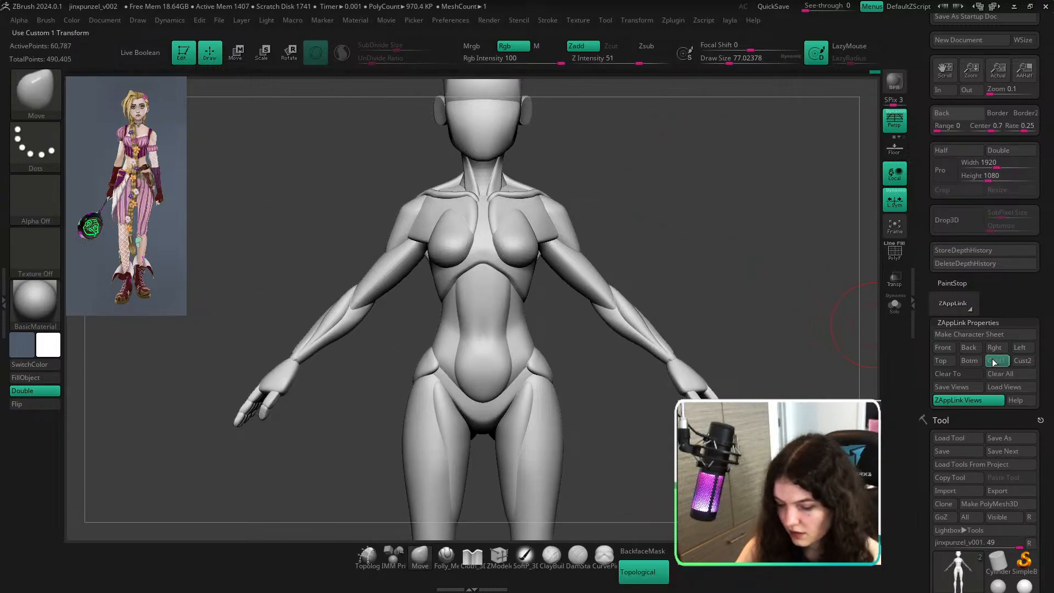
click(993, 360)
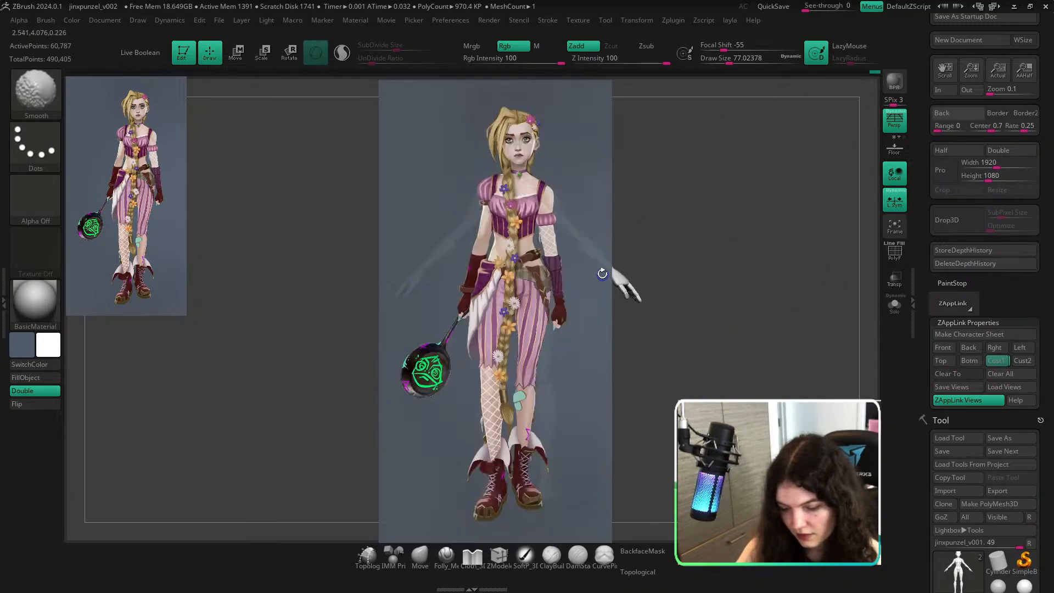
key(shift+z)
Isolate the chest muscle plates again, pull their pointed lower outer corners inward and upward, and show the full body.
ctrl+right_drag(602, 274, 604, 330)
right_drag(648, 275, 566, 273)
ctrl+shift+click(561, 266)
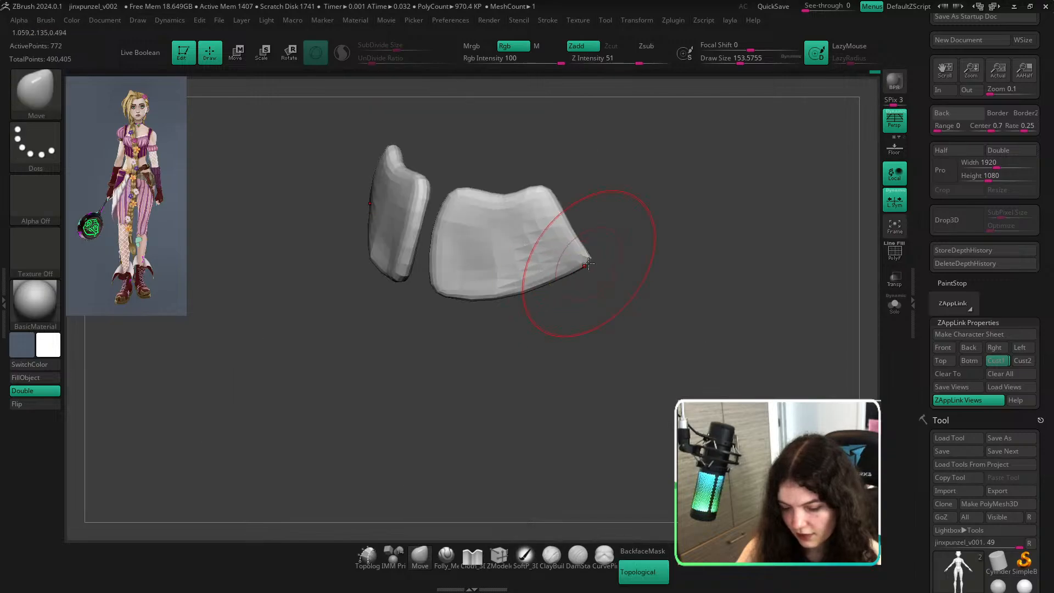
drag(589, 264, 575, 247)
ctrl+shift+click(712, 214)
mouse_move(725, 217)
right_down()
mouse_move(824, 221)
mouse_move(830, 242)
right_up()
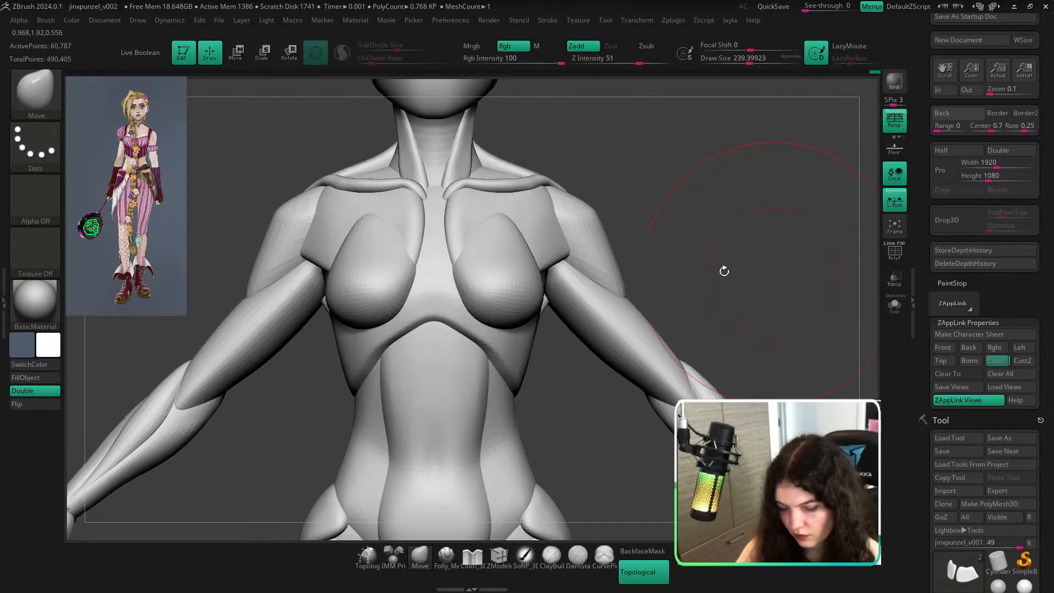
ctrl+shift+click(532, 200)
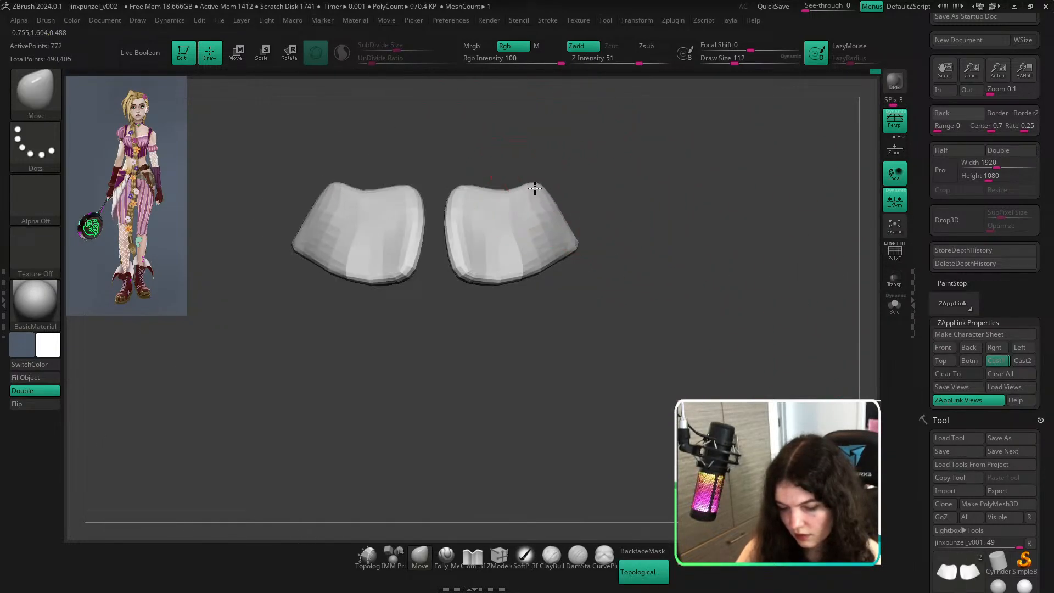
ctrl+shift+click(749, 189)
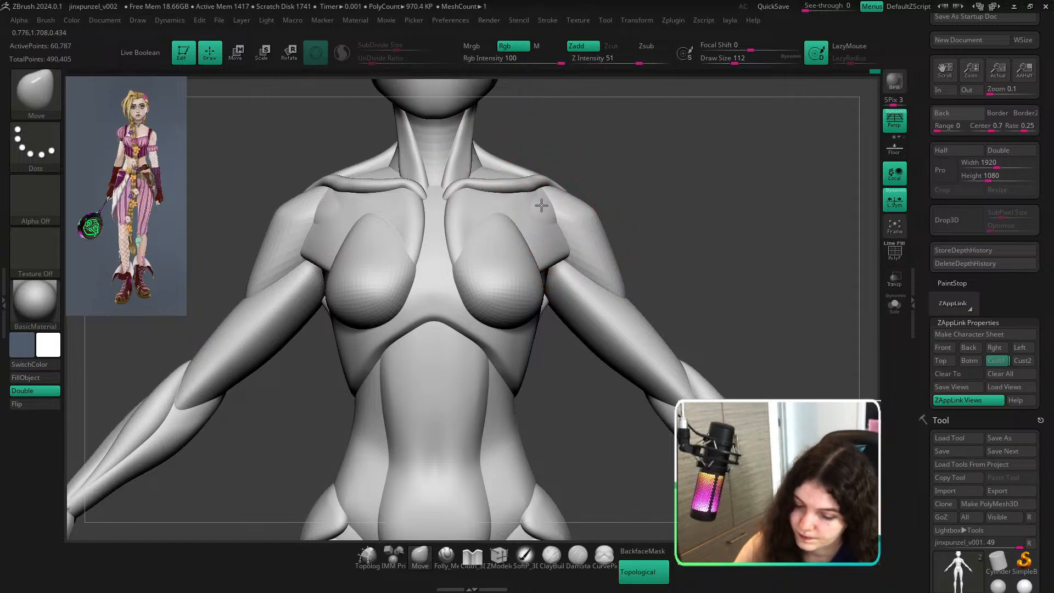
mouse_move(748, 248)
ctrl+right_down()
mouse_move(579, 228)
mouse_move(654, 233)
ctrl+right_up()
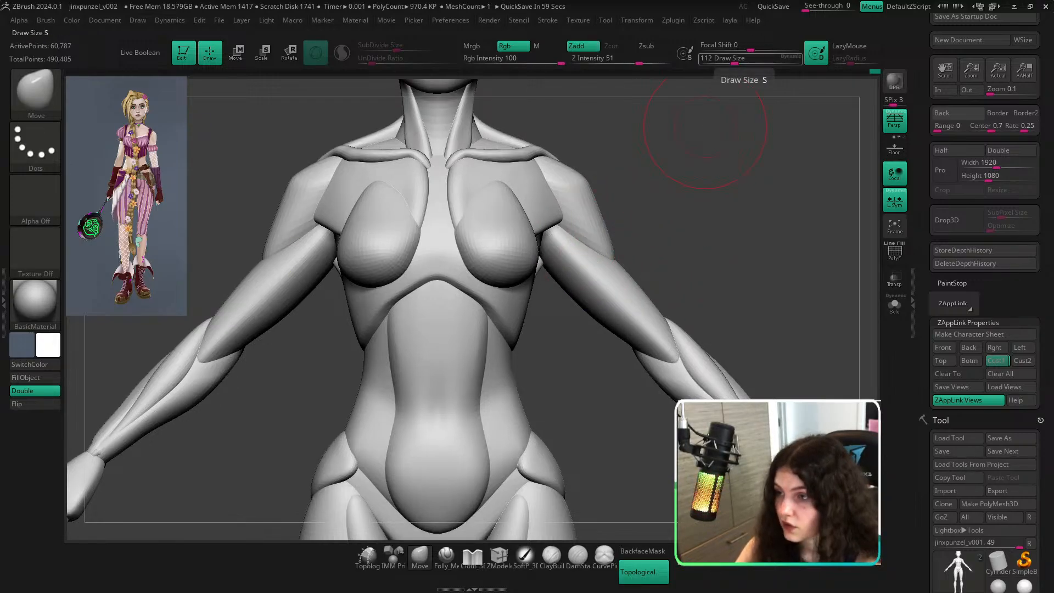
Switch to the PureRef board and examine the shoulder, collarbone and chest of the blue-haired Jinx front view up close.
right_drag(758, 1, 512, 308)
scroll(513, 309, up, 5)
middle_drag(552, 398, 518, 271)
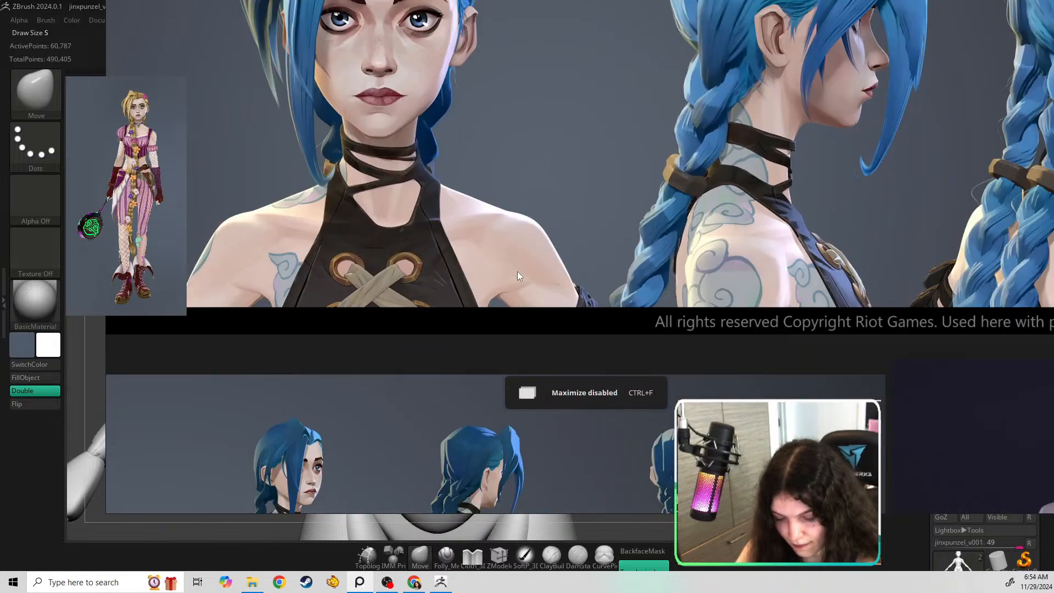
scroll(518, 271, up, 2)
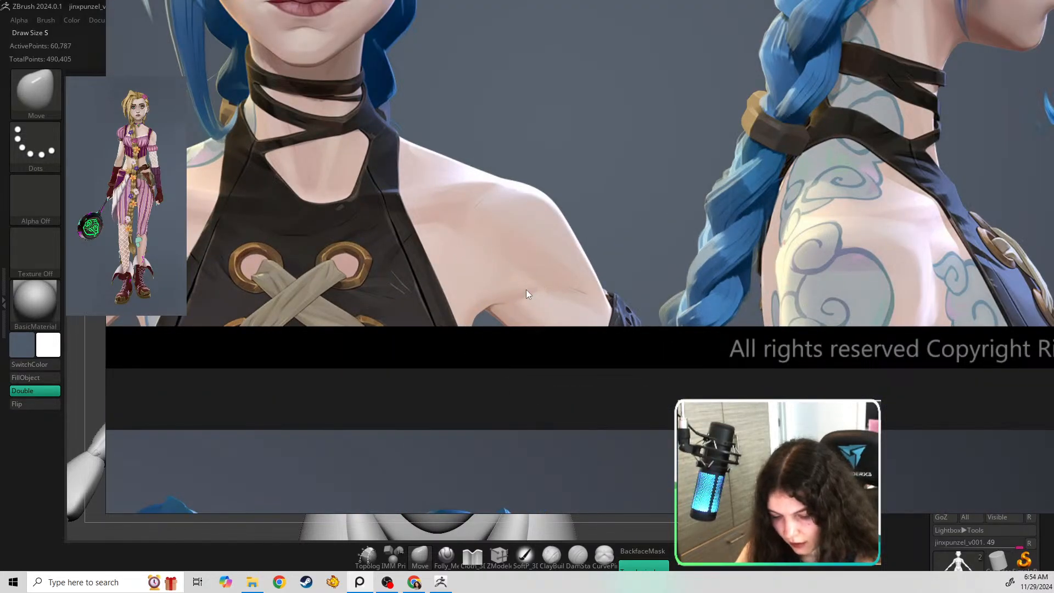
scroll(526, 290, up, 3)
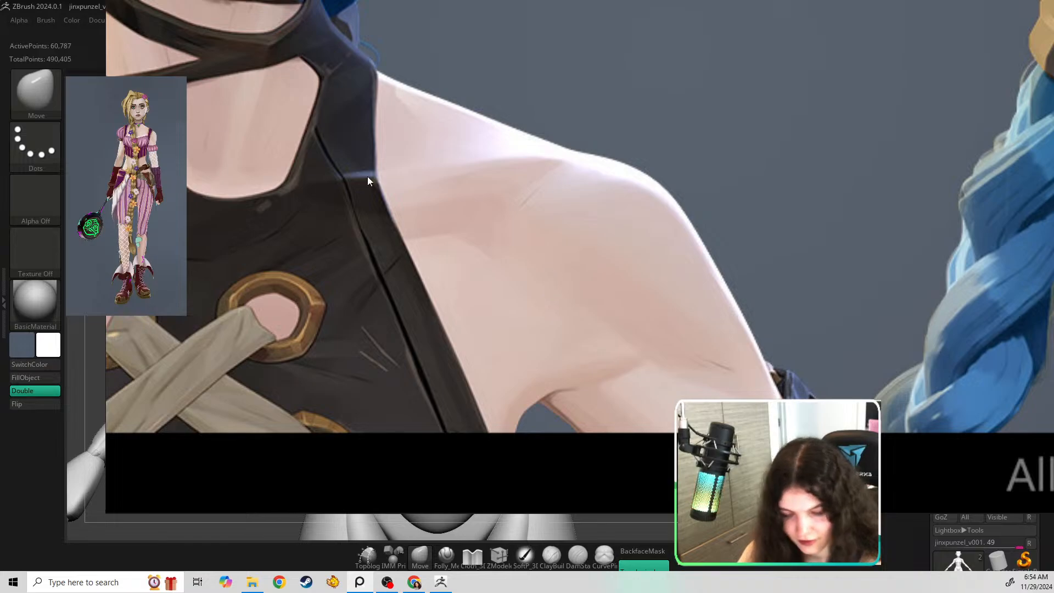
Capture a screen snip of the shoulder and chest reference and outline the chest muscle in magenta.
key(super+shift+s)
drag(206, 27, 925, 499)
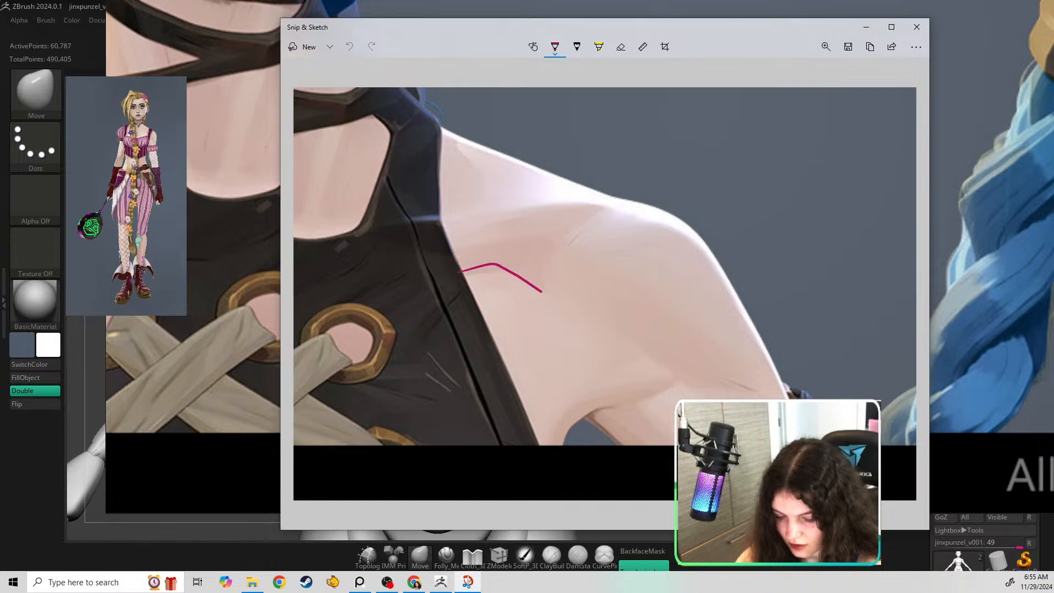
drag(542, 291, 652, 360)
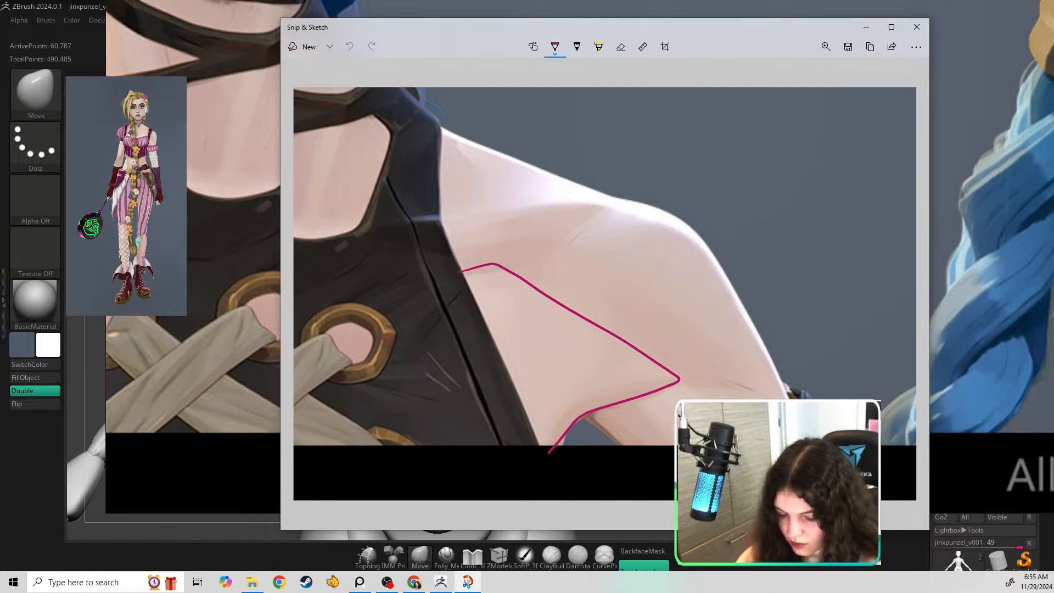
drag(428, 284, 460, 270)
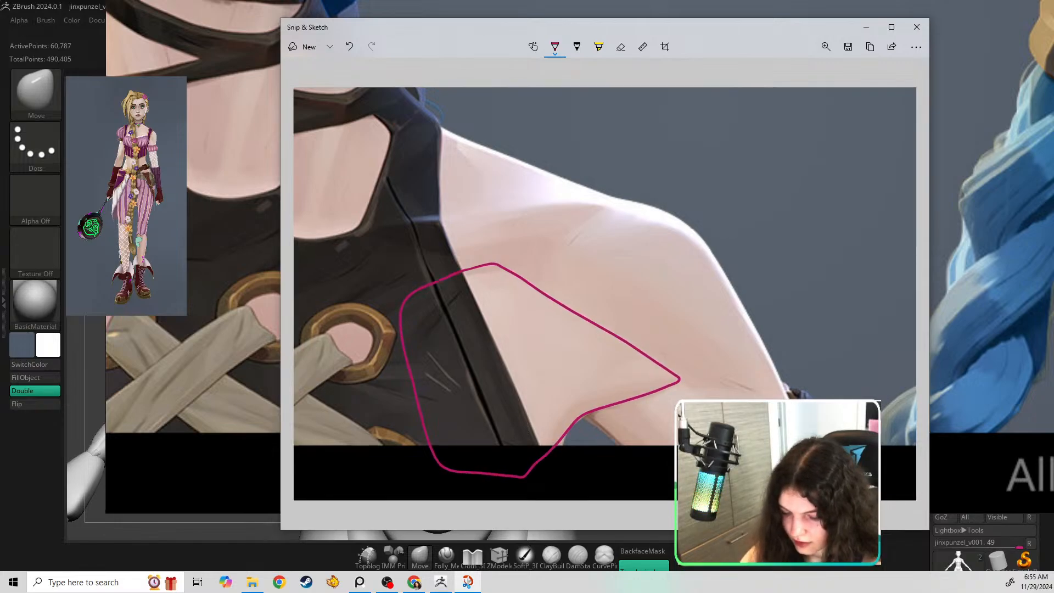
Outline the deltoid in orange on the snip, from its inner tip over the shoulder and back along the chest muscle.
drag(582, 215, 616, 210)
key(ctrl+z)
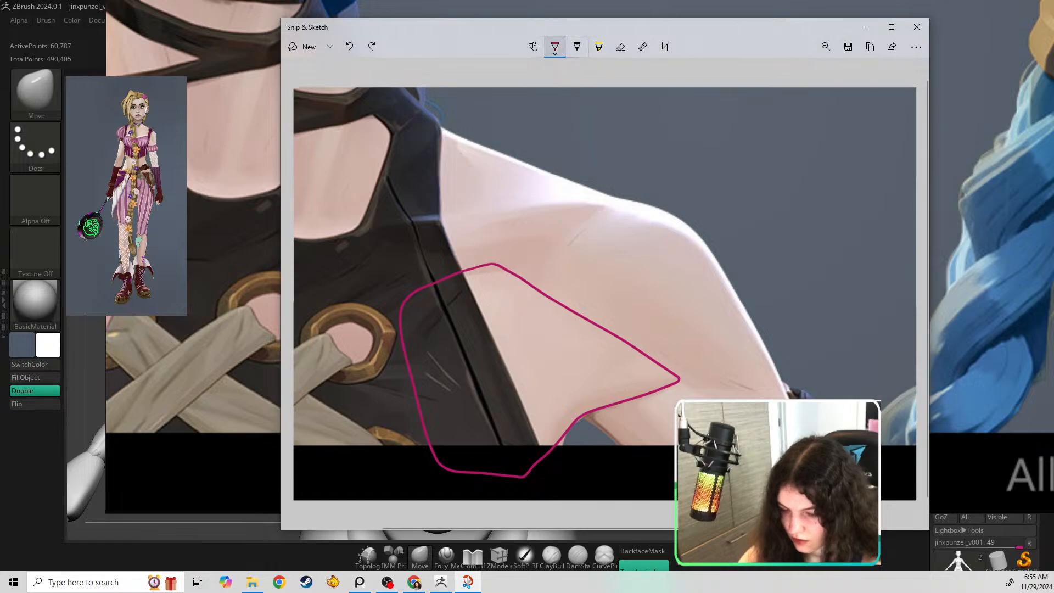
click(555, 47)
click(570, 125)
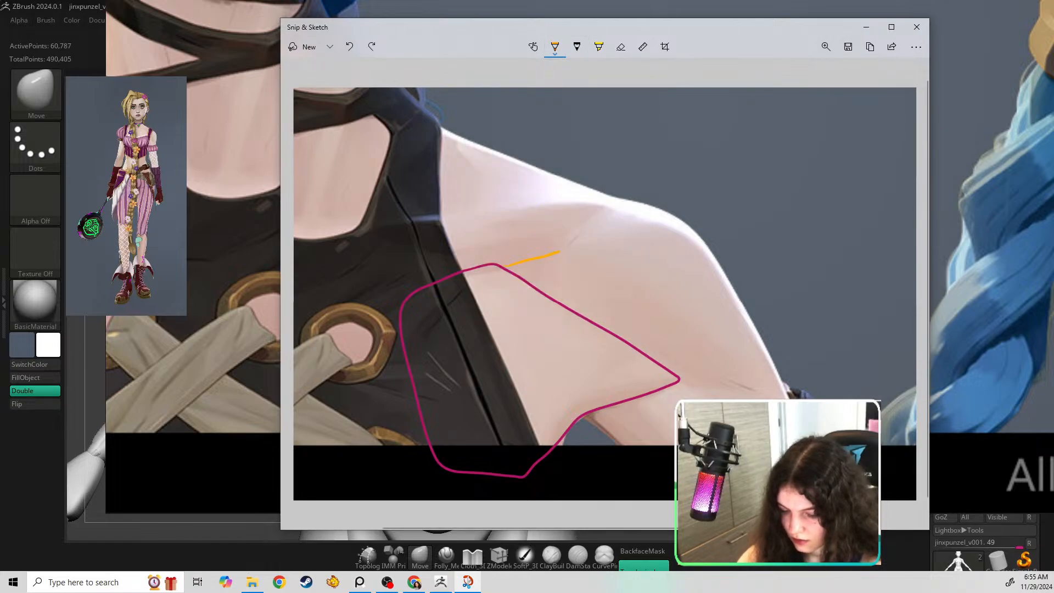
key(ctrl+z)
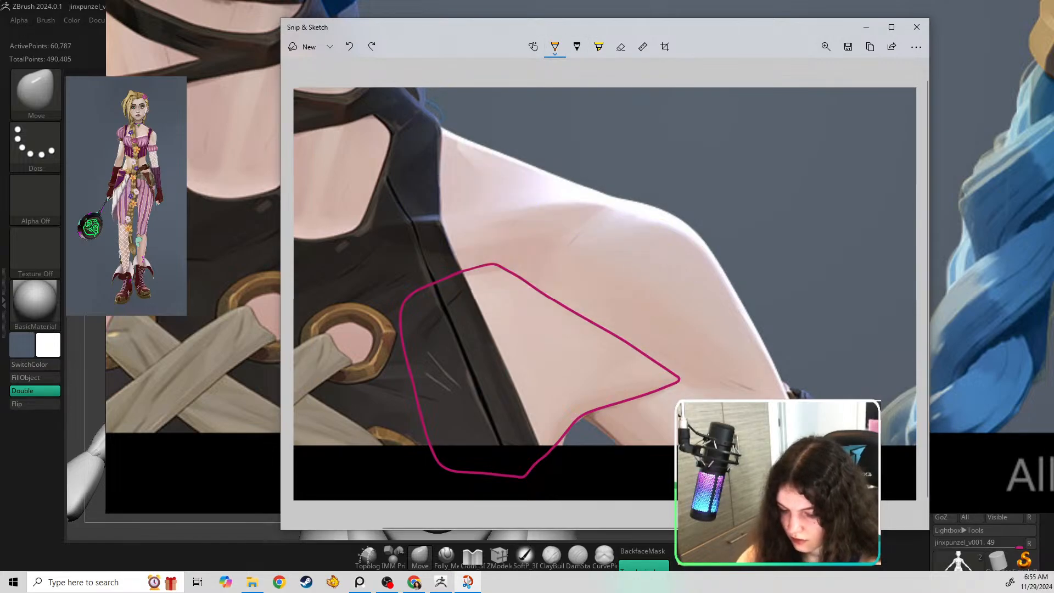
drag(740, 295, 783, 385)
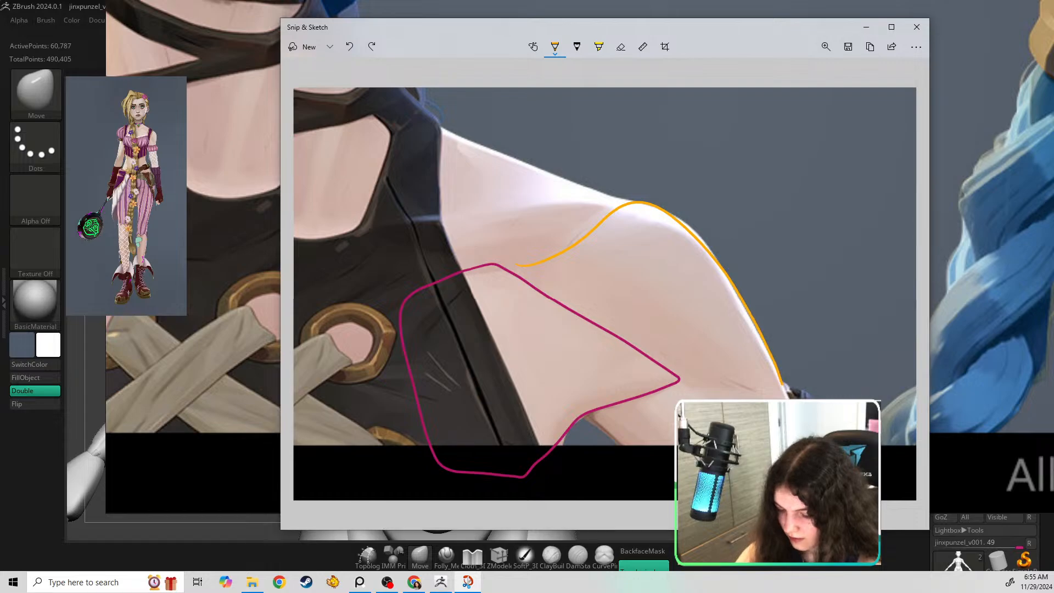
drag(703, 386, 679, 379)
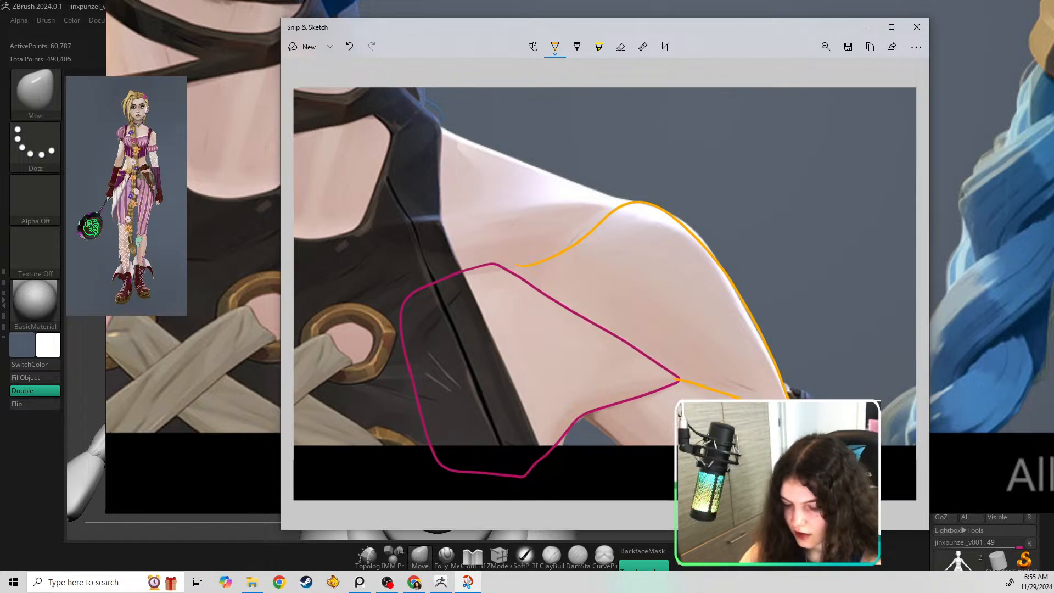
drag(522, 271, 524, 261)
Outline the trapezius area beside the neck in green and the collarbone below it in blue.
click(556, 47)
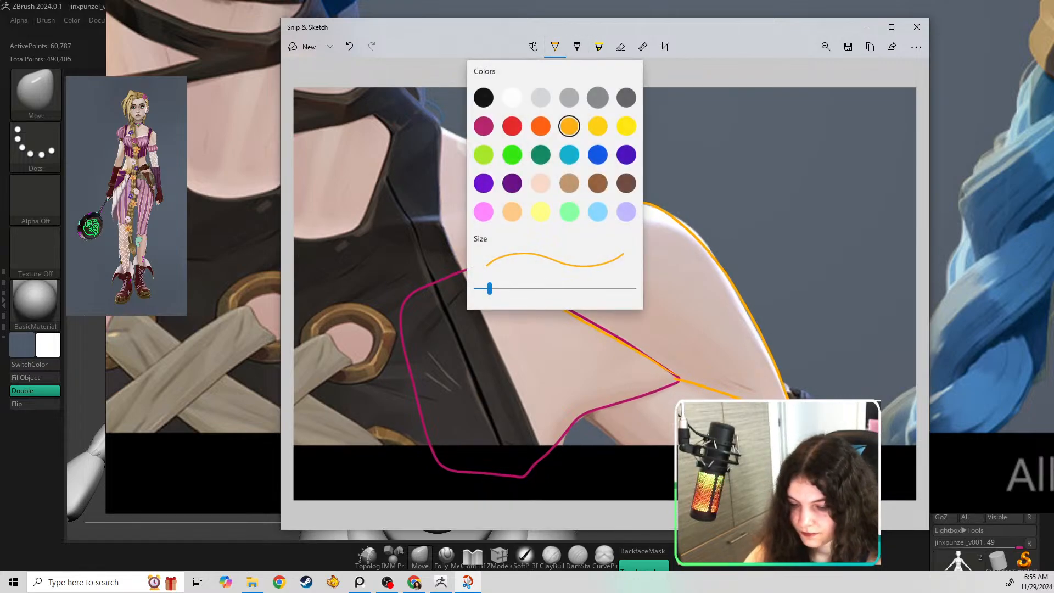
click(512, 154)
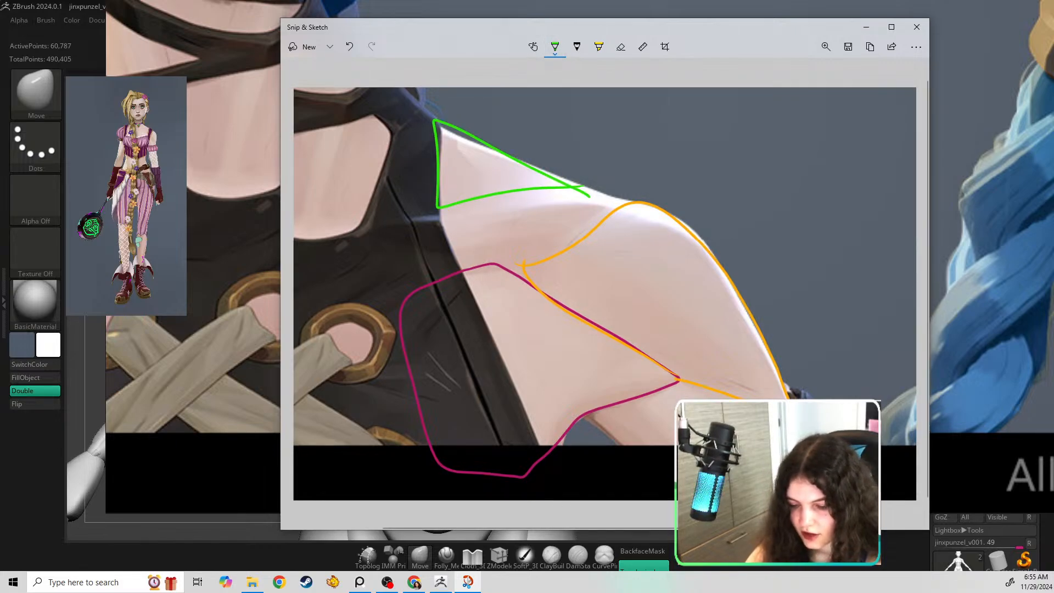
click(555, 47)
click(598, 153)
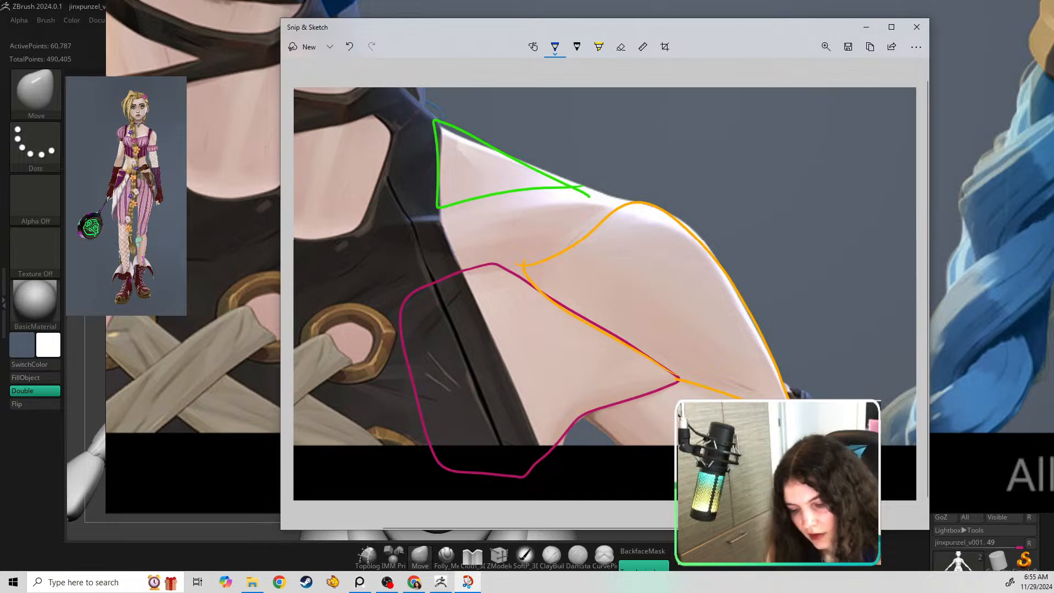
mouse_move(470, 255)
mouse_down()
mouse_move(439, 216)
mouse_move(581, 188)
mouse_move(609, 204)
mouse_up()
key(ctrl+z)
drag(501, 239, 601, 212)
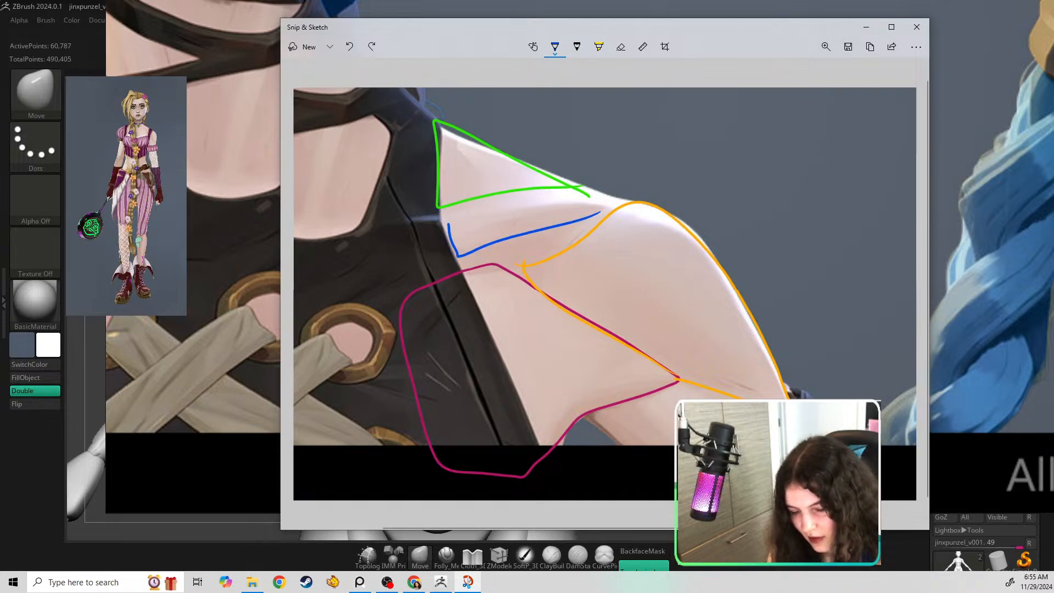
drag(449, 224, 596, 193)
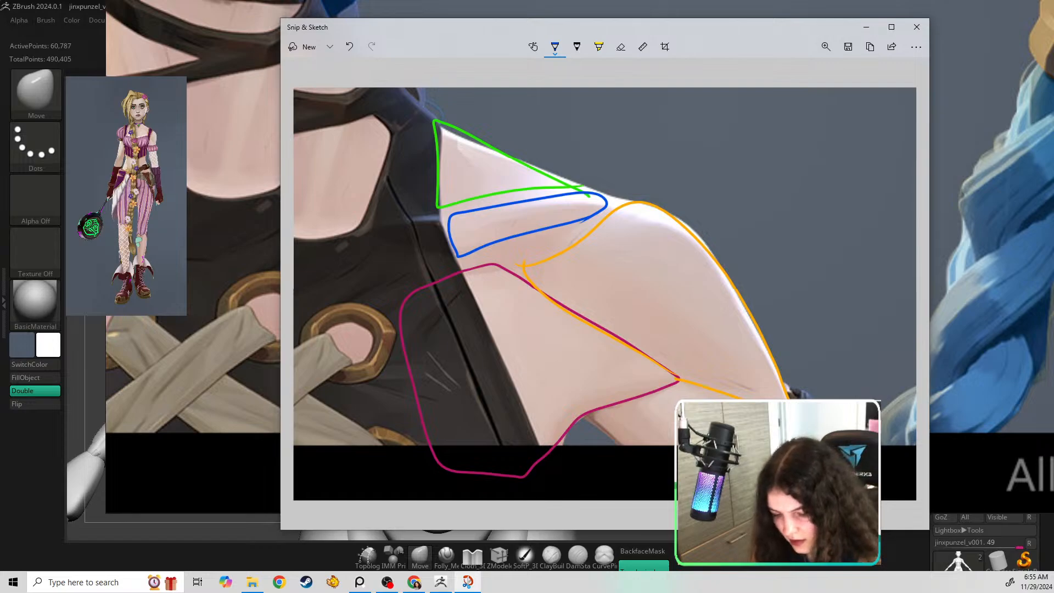
Outline the upper-arm muscle beneath the deltoid and armpit in dark purple, and return to the ZBrush model.
click(555, 47)
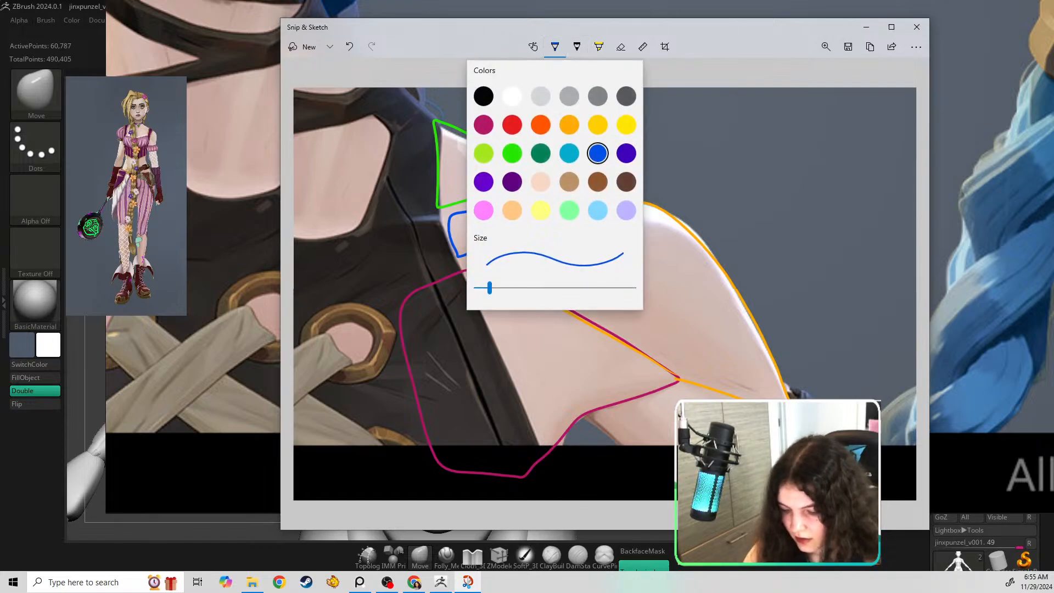
click(512, 181)
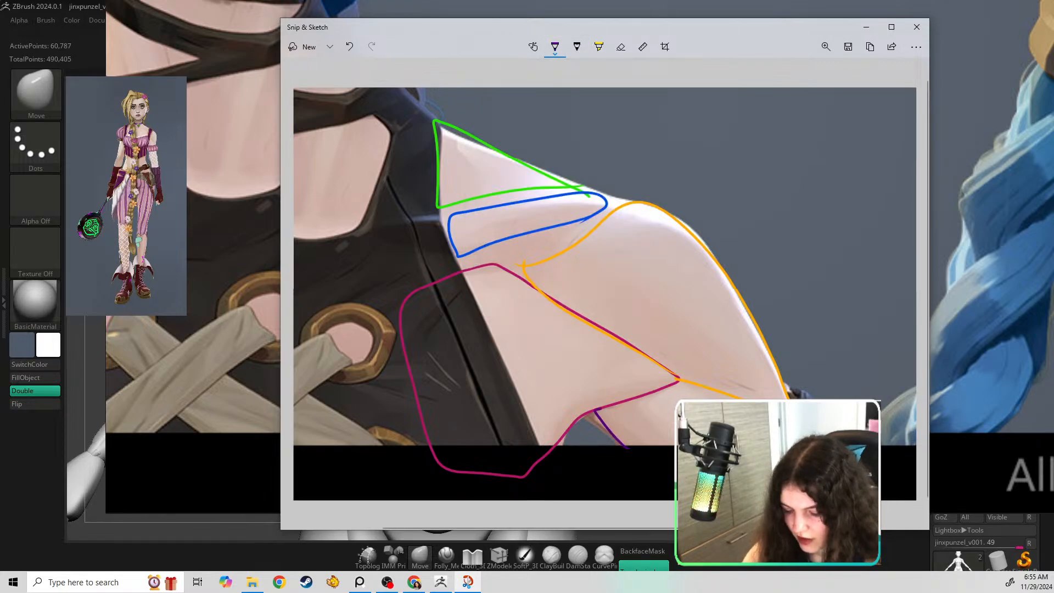
key(ctrl+z)
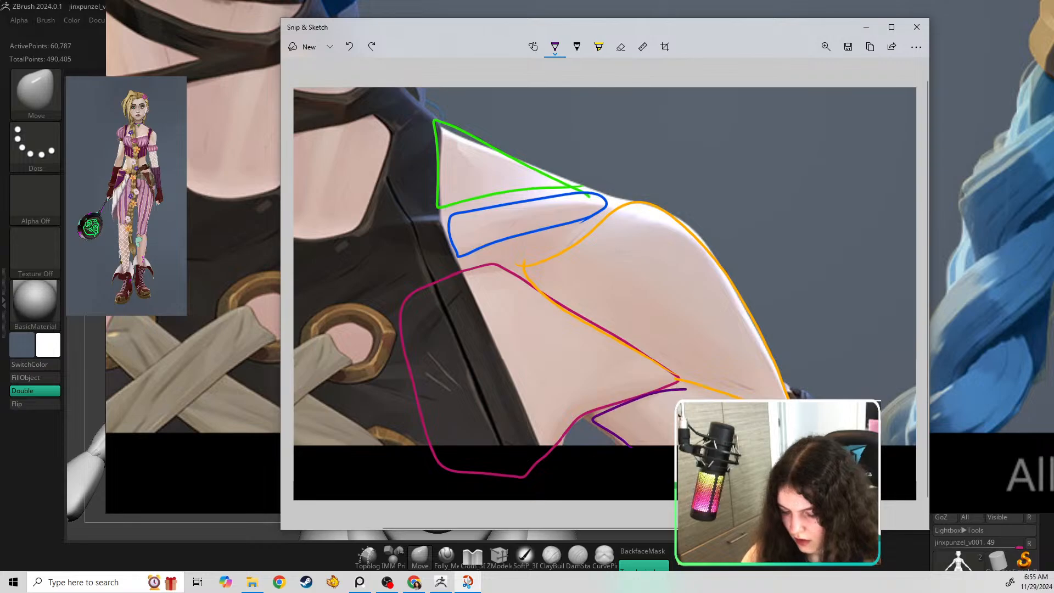
drag(681, 388, 739, 397)
drag(626, 442, 714, 445)
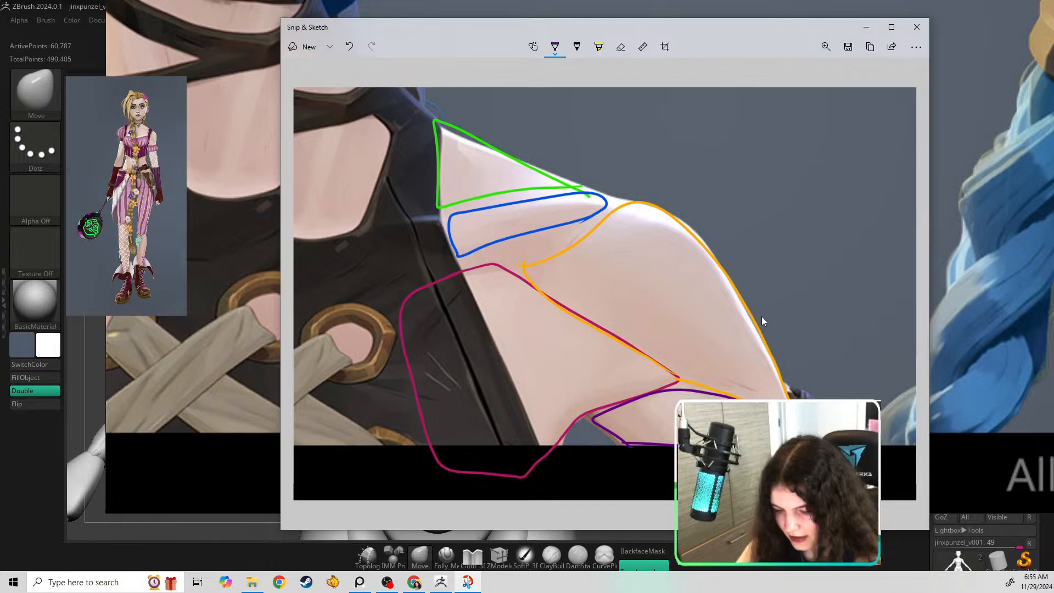
mouse_move(630, 28)
mouse_down()
mouse_move(621, 88)
mouse_move(763, 0)
mouse_up()
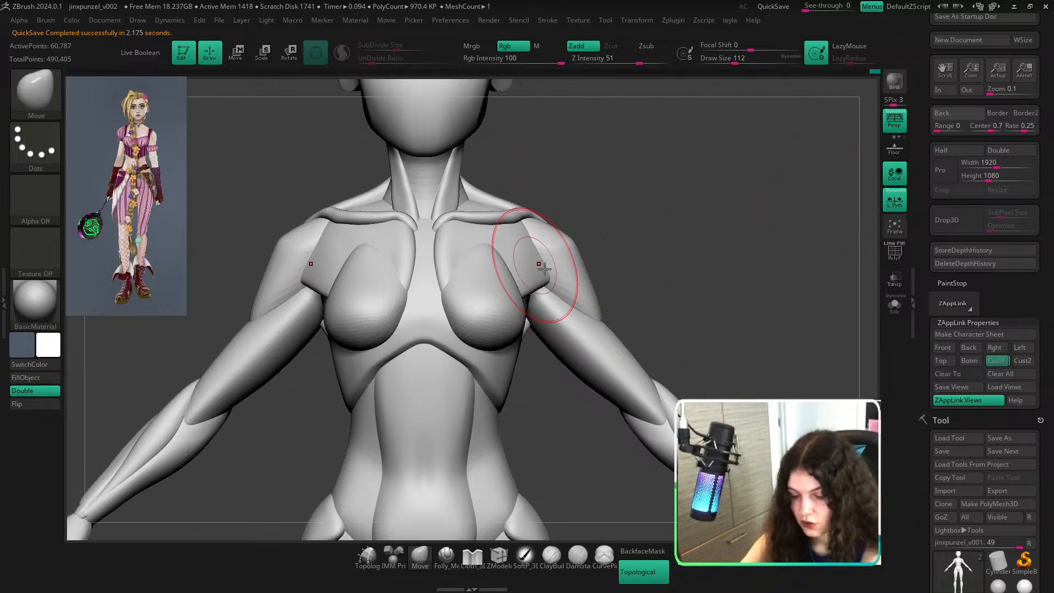
Show the polygroup colors and adjust the border between chest plate and deltoid with the Move brush at draw size about 124.
click(903, 245)
click(893, 250)
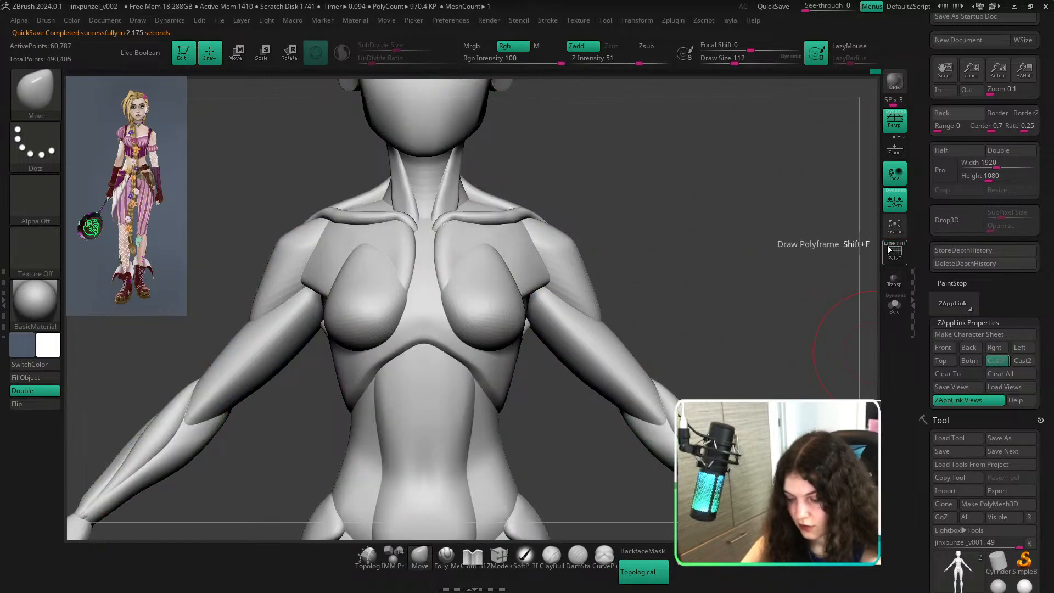
click(893, 250)
click(889, 244)
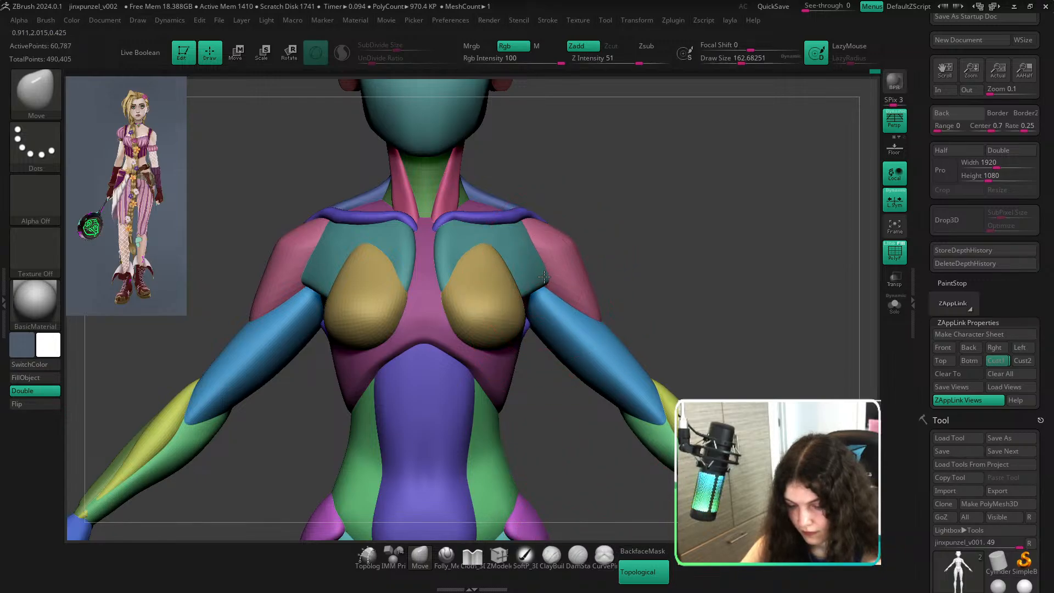
key(s)
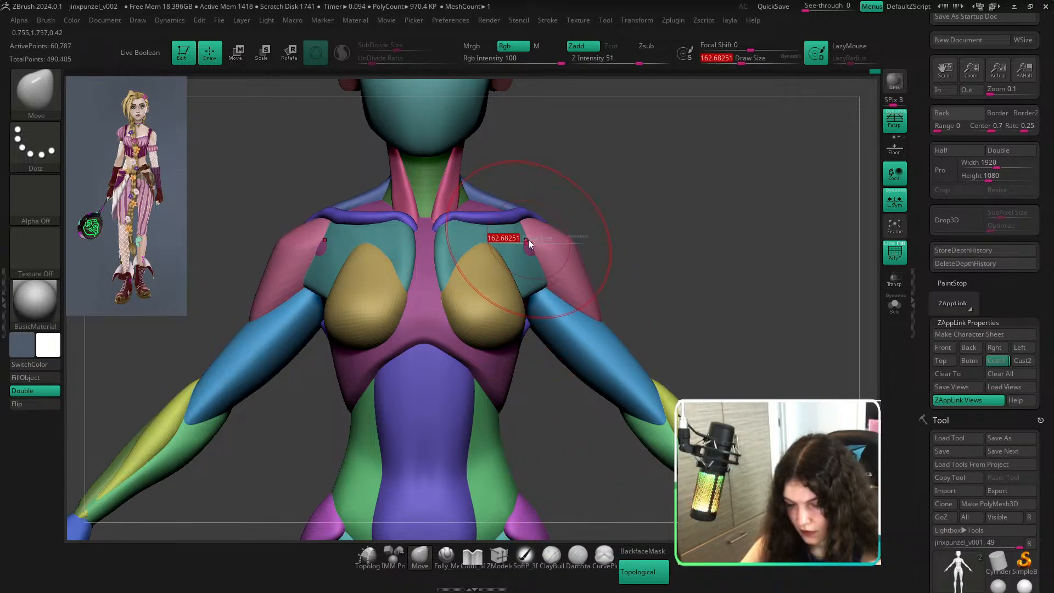
drag(528, 239, 523, 240)
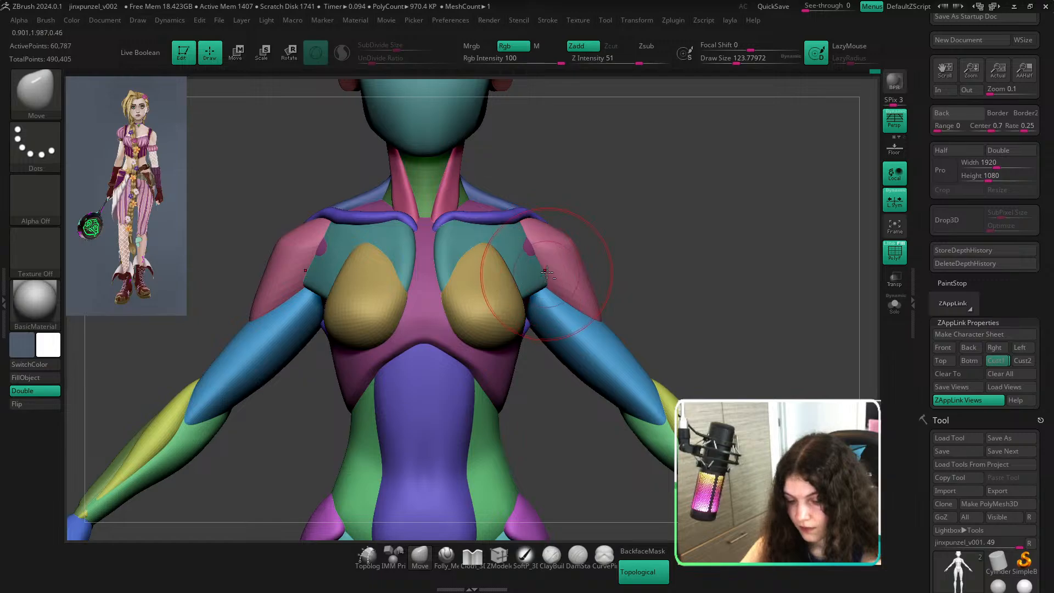
drag(519, 248, 532, 251)
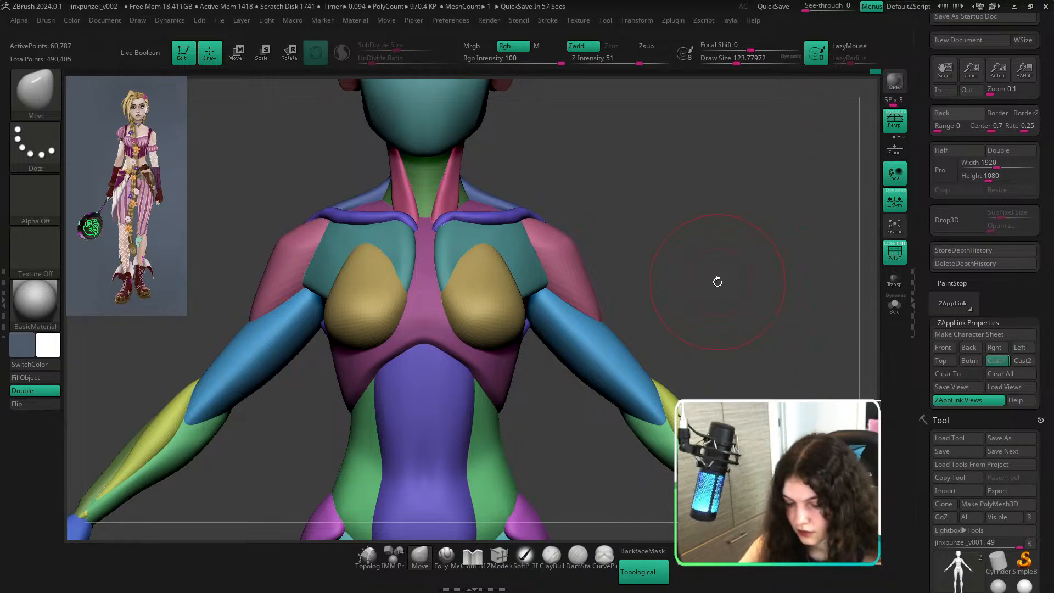
Select the purple back muscle, reshape its outer edge under the armpit with the Move brush, and show the full body after isolating it.
key(s)
mouse_move(519, 352)
mouse_down()
mouse_move(536, 352)
mouse_move(541, 320)
mouse_up()
key(s)
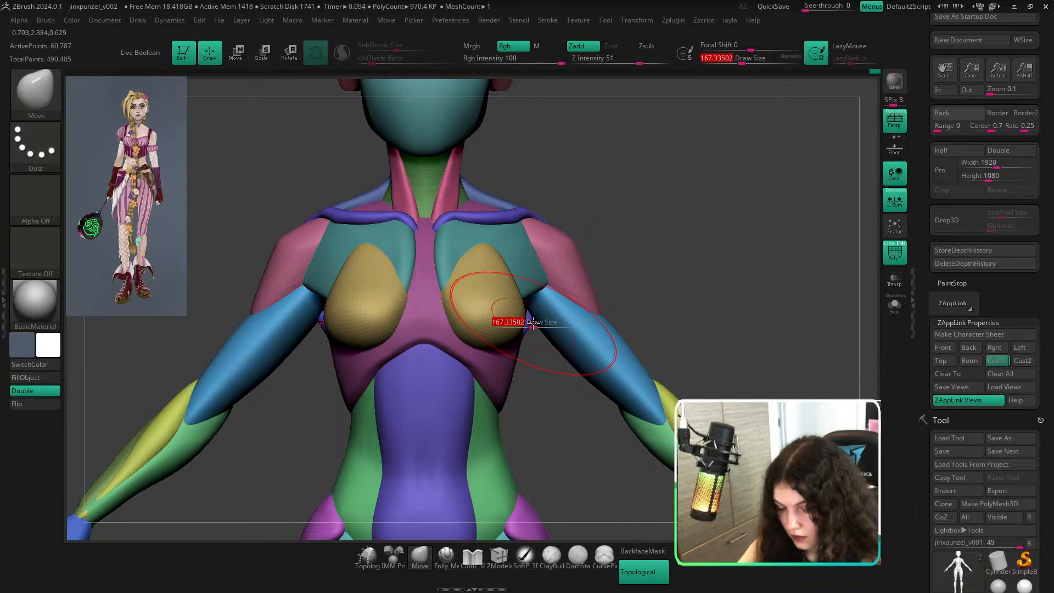
drag(693, 297, 374, 317)
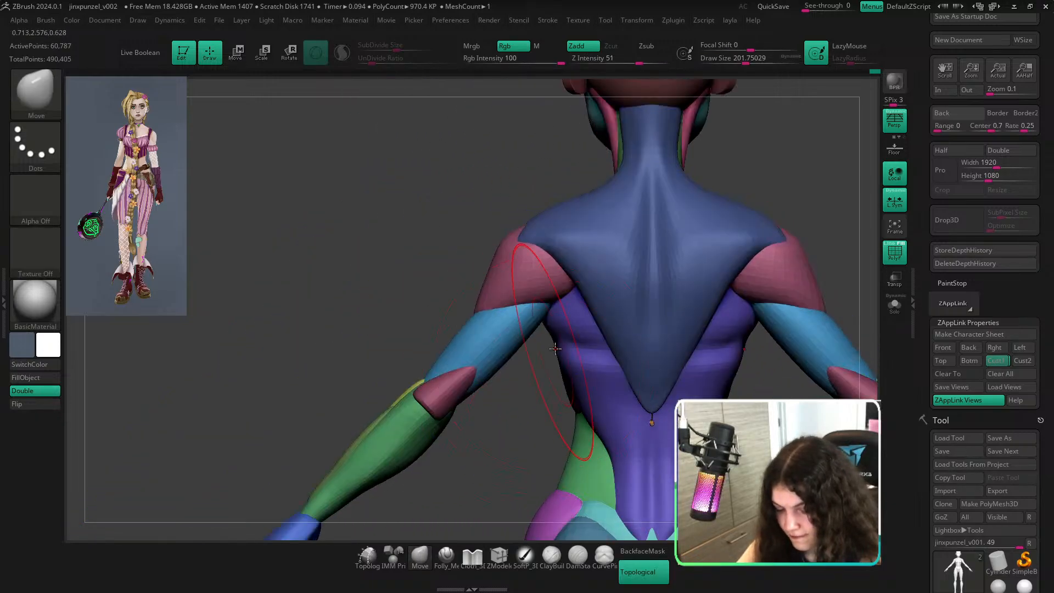
alt+click(550, 319)
key(alt+s)
key(s)
mouse_move(550, 319)
mouse_down()
mouse_move(538, 315)
mouse_move(553, 307)
mouse_up()
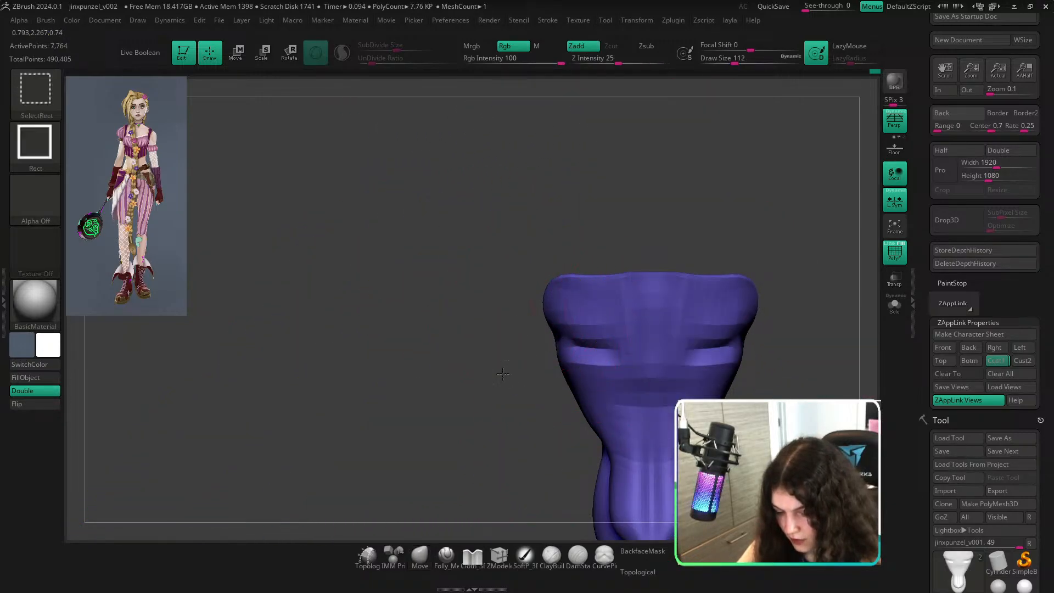
ctrl+shift+click(501, 374)
drag(528, 466, 612, 474)
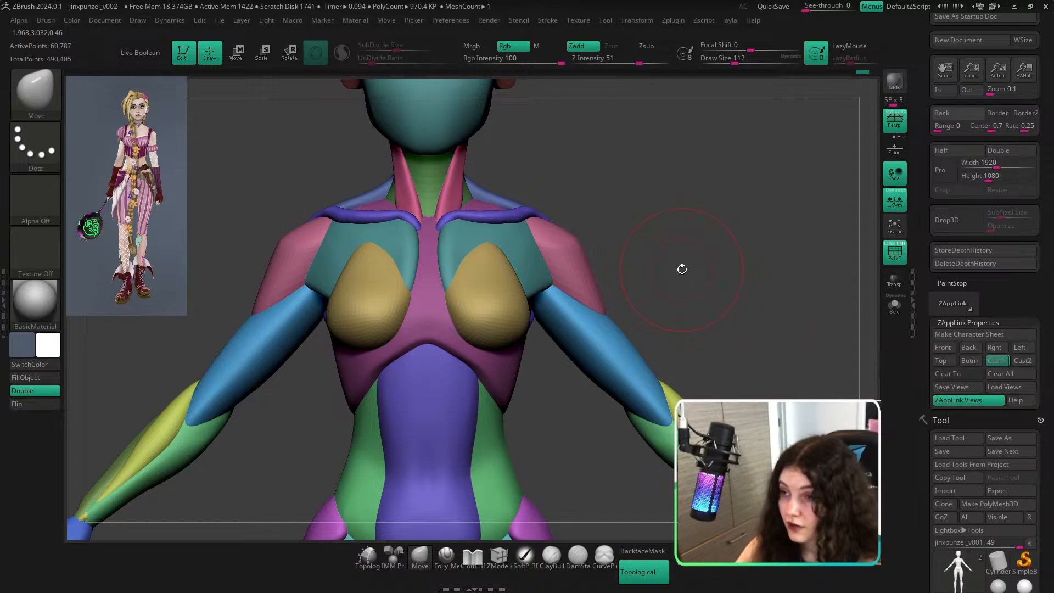
Isolate the purple back muscle, adjust its upper outer corner near the armpit at draw size about 116, and show the full body.
drag(696, 271, 744, 233)
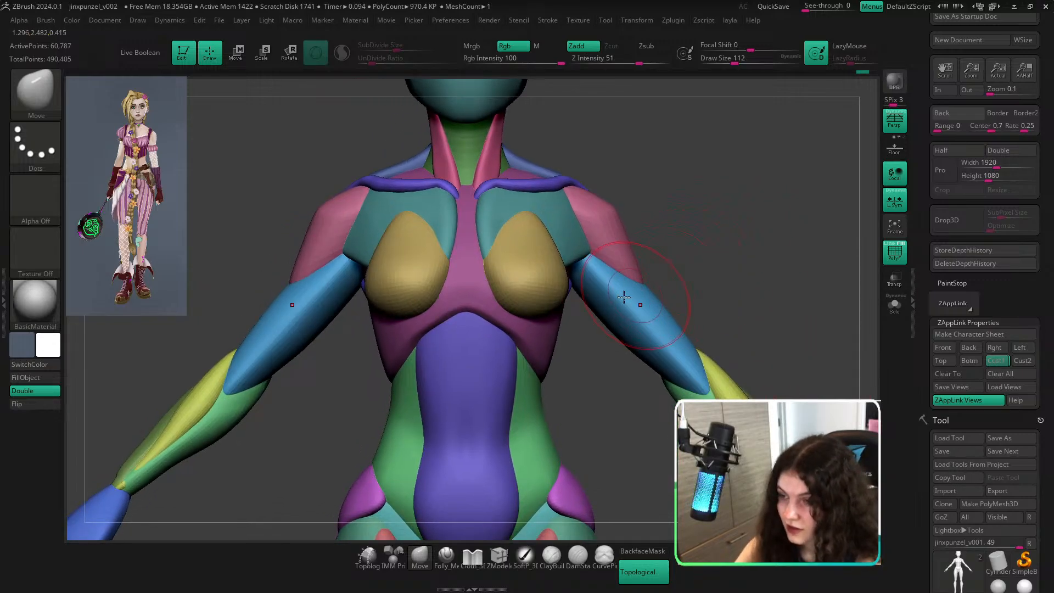
ctrl+right_drag(613, 295, 706, 283)
mouse_move(706, 282)
mouse_down()
mouse_move(688, 237)
mouse_move(670, 229)
mouse_up()
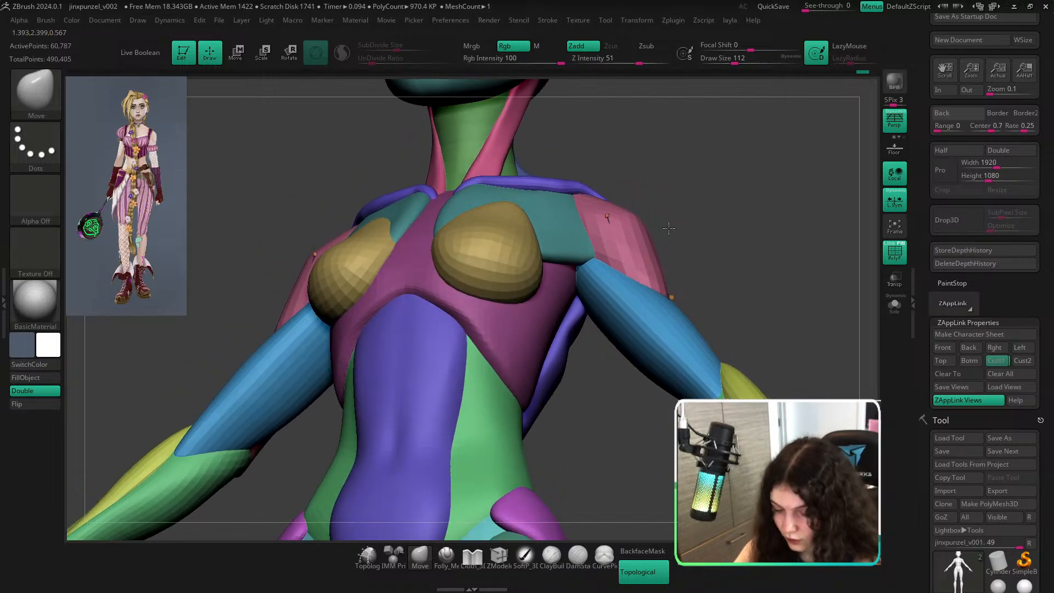
ctrl+shift+click(576, 310)
key(s)
click(584, 300)
drag(589, 281, 586, 282)
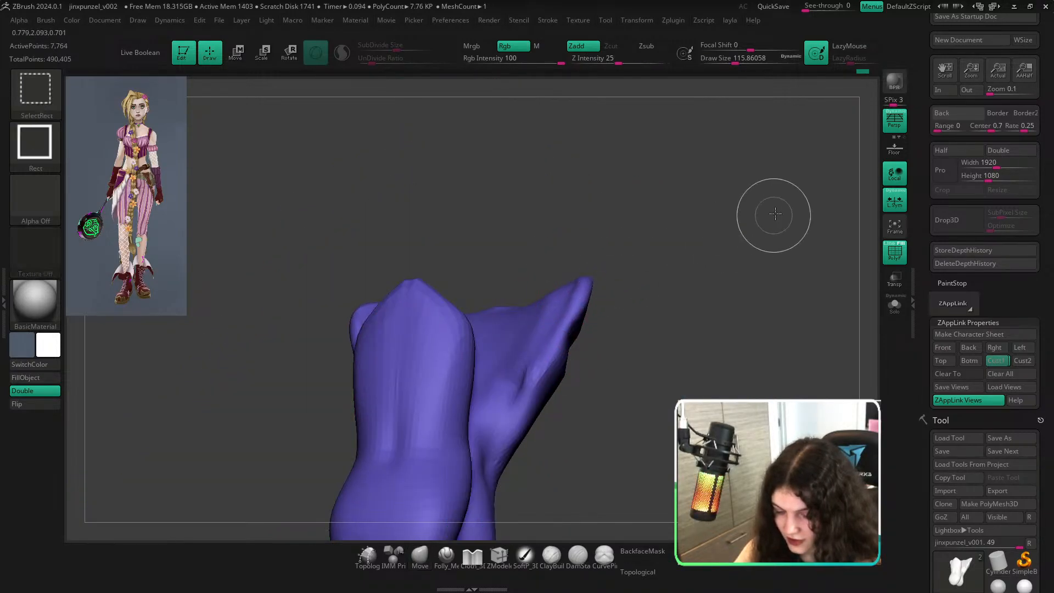
ctrl+shift+click(774, 214)
Isolate the teal chest plates and examine how their outer lower corners meet the deltoid and upper arm at the armpit.
shift+drag(673, 299, 772, 311)
alt+right_drag(771, 314, 744, 220)
ctrl+right_drag(692, 267, 673, 257)
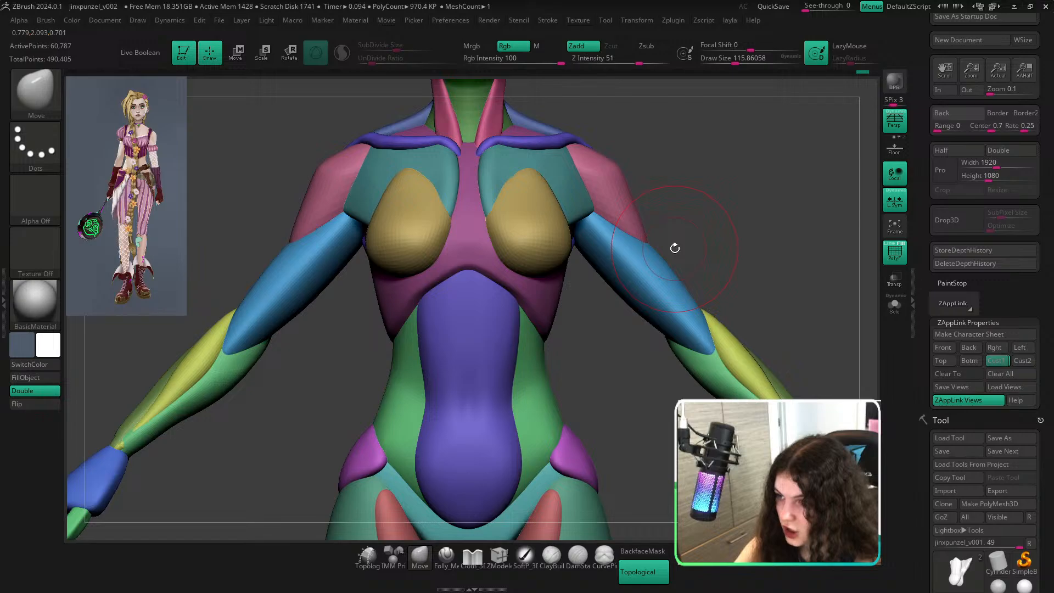
mouse_move(732, 203)
alt+right_down()
mouse_move(719, 257)
mouse_move(685, 284)
mouse_move(679, 343)
alt+right_up()
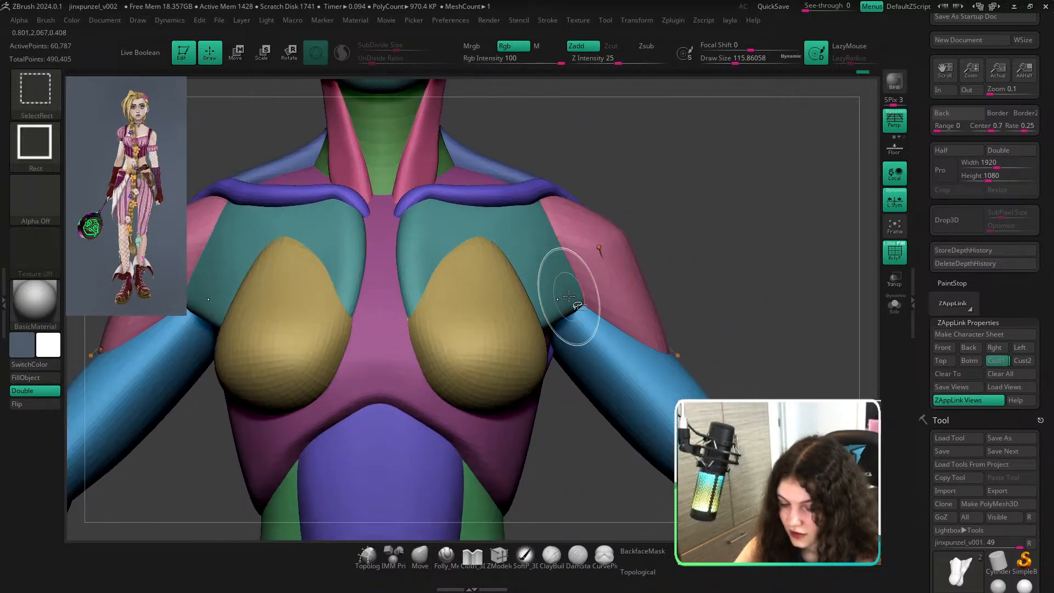
ctrl+shift+click(570, 297)
ctrl+shift+click(702, 290)
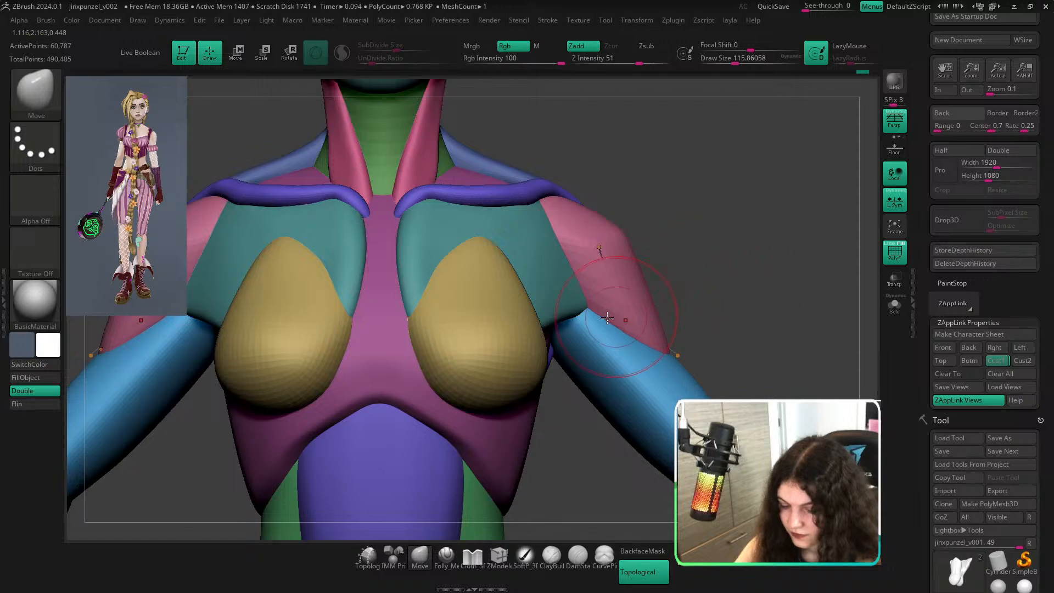
ctrl+shift+click(584, 306)
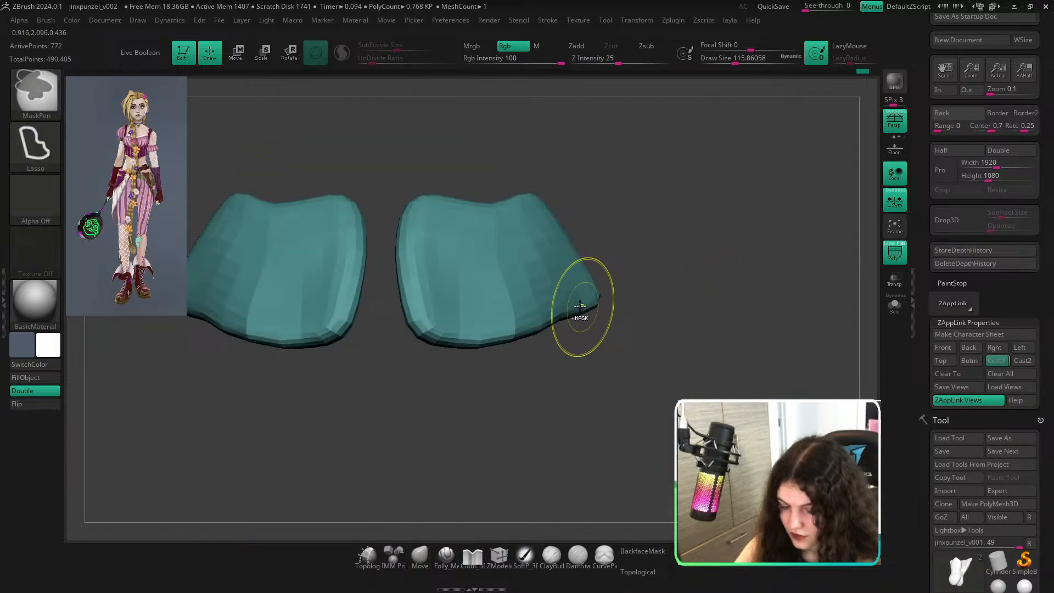
ctrl+shift+click(747, 252)
ctrl+shift+click(604, 330)
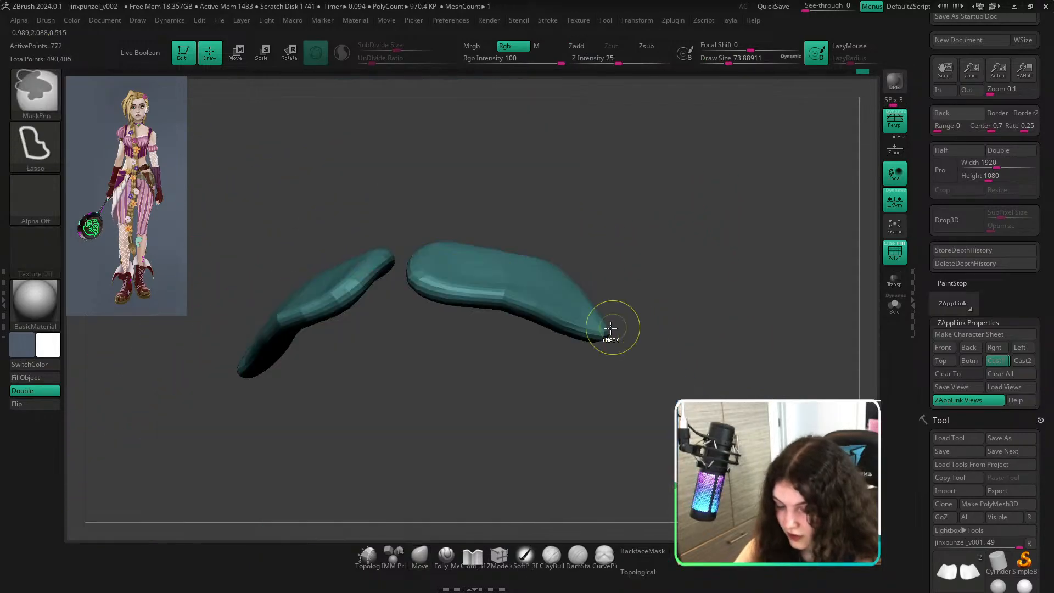
Show the full body, set the Move brush's draw size to about 62, and check the chest and shoulders from above and from the front.
ctrl+shift+click(777, 251)
drag(776, 252, 773, 323)
drag(727, 298, 733, 261)
mouse_move(687, 226)
mouse_down()
mouse_move(724, 290)
mouse_move(606, 335)
mouse_up()
key(ctrl)
drag(727, 293, 588, 324)
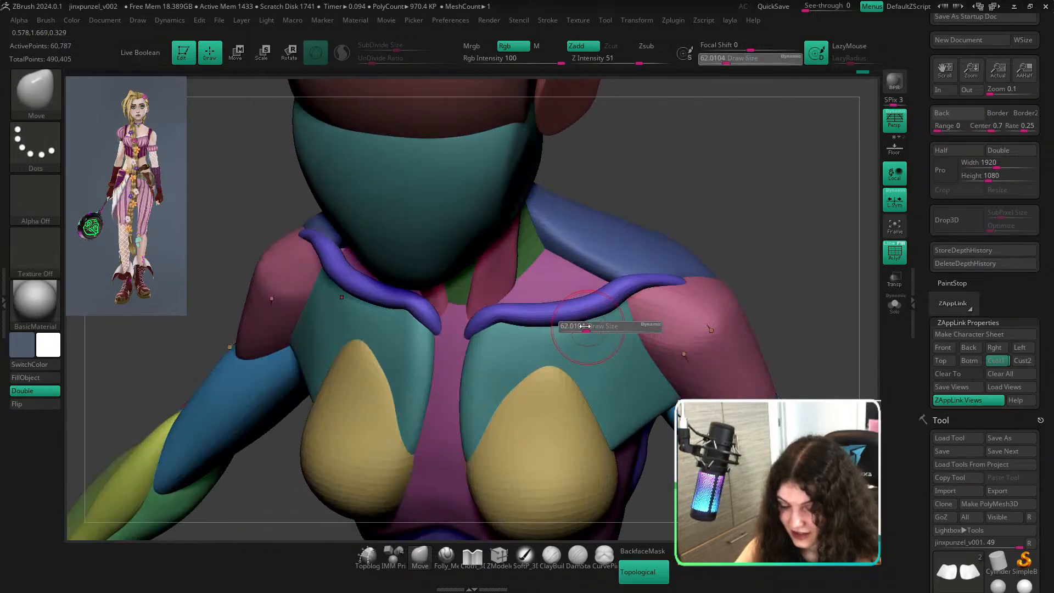
mouse_move(769, 258)
right_down()
mouse_move(807, 216)
mouse_move(791, 242)
mouse_move(714, 243)
mouse_move(687, 220)
right_up()
mouse_move(687, 219)
ctrl+right_down()
mouse_move(700, 241)
mouse_move(739, 170)
ctrl+right_up()
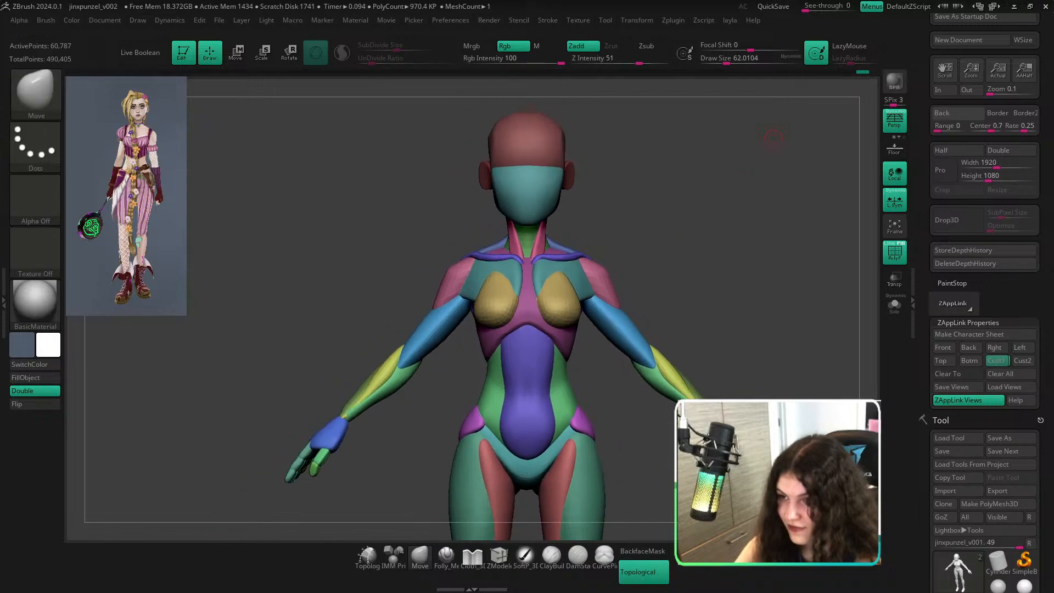
mouse_move(757, 248)
right_down()
mouse_move(714, 305)
mouse_move(683, 271)
mouse_move(675, 226)
mouse_move(773, 240)
right_up()
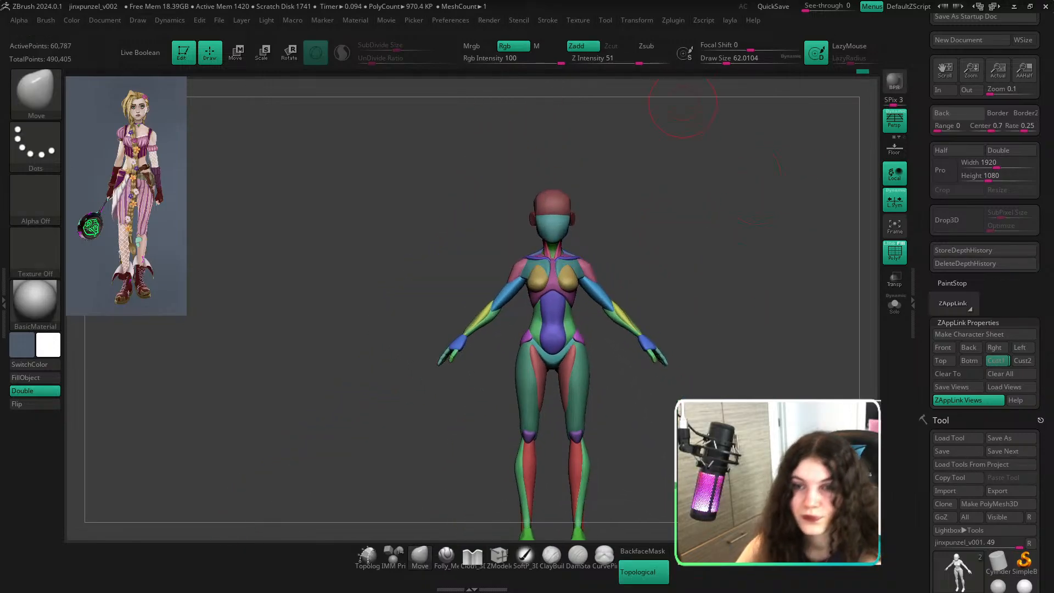
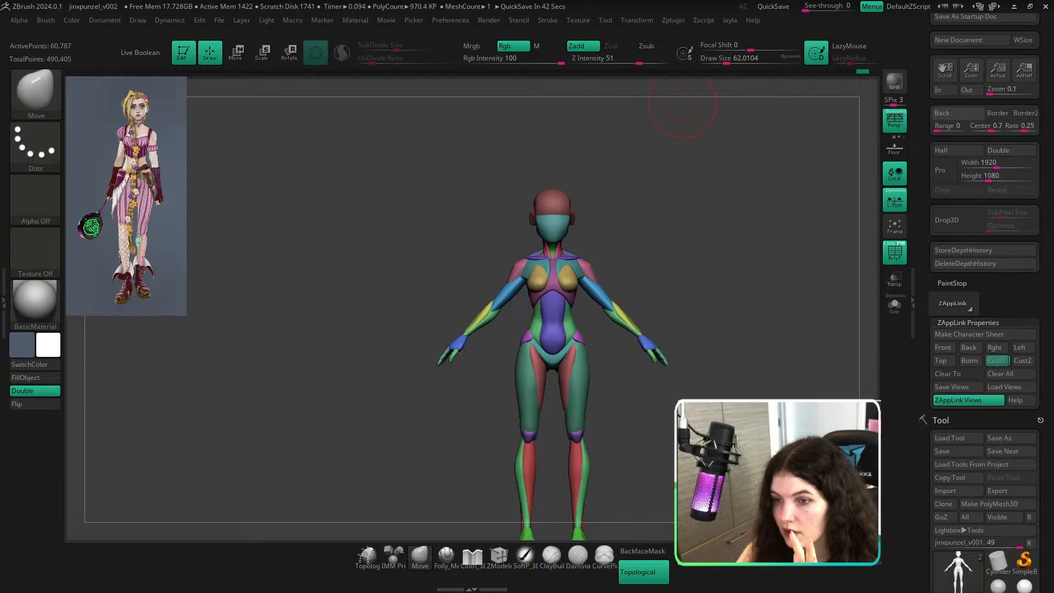
Switch to Discord and look through the newest work-in-progress posts in the challenge-progress channel.
key(alt+Tab)
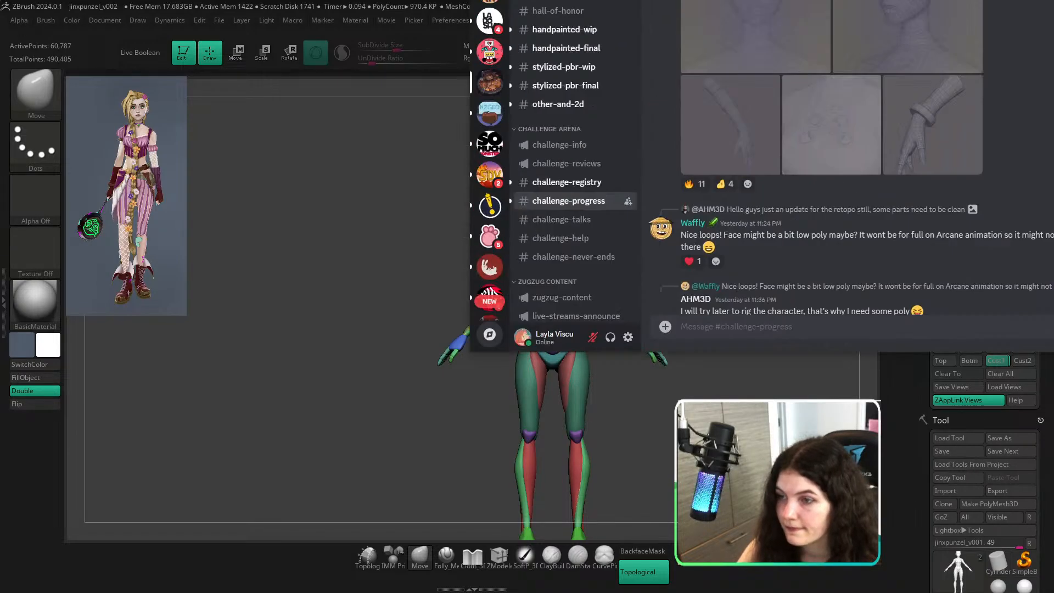
key(alt+Tab)
key(alt+Tab)
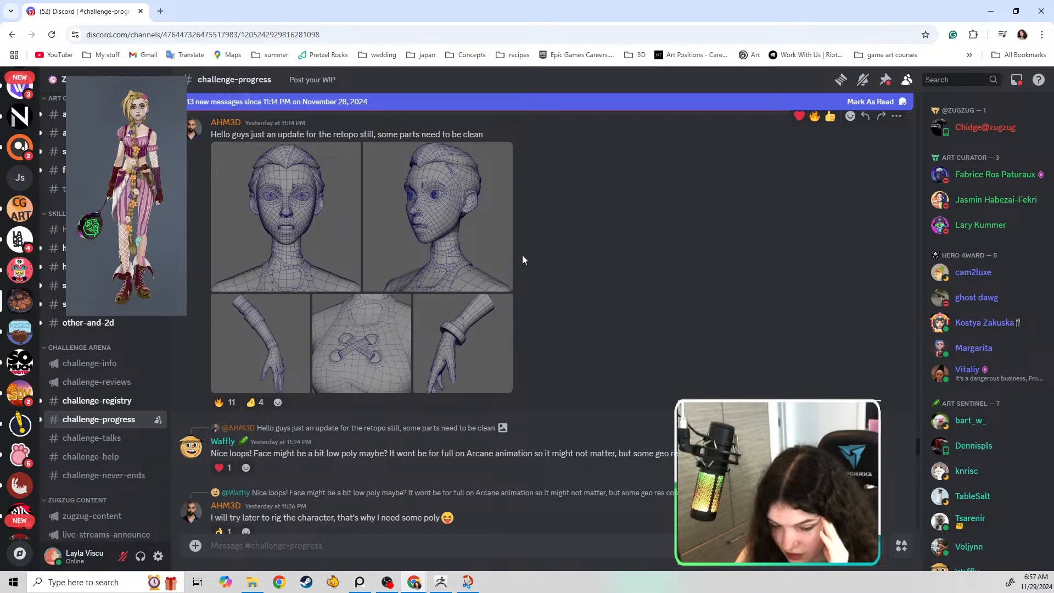
scroll(489, 257, down, 15)
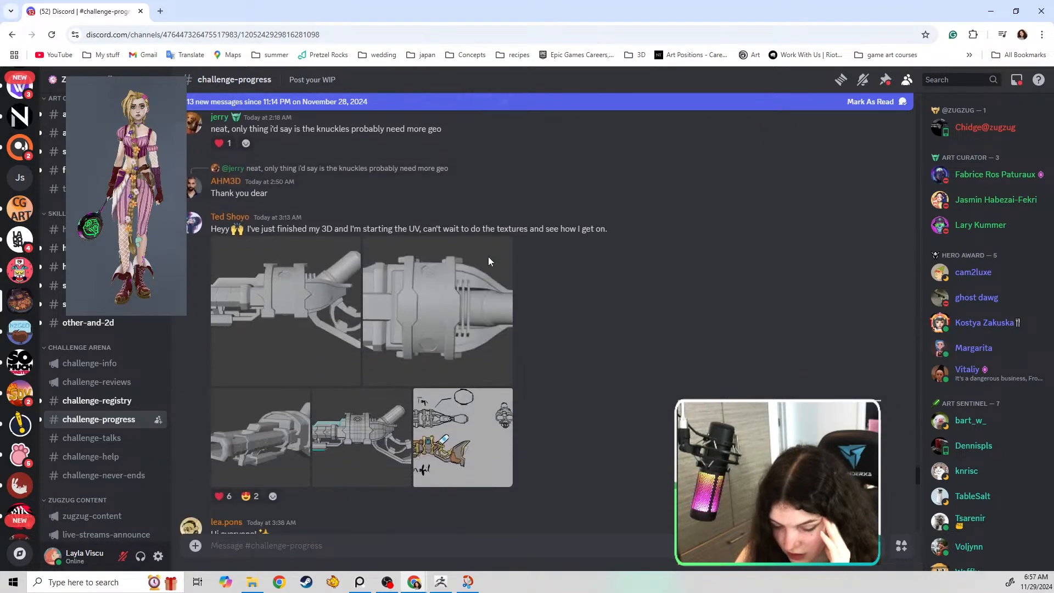
scroll(489, 261, down, 15)
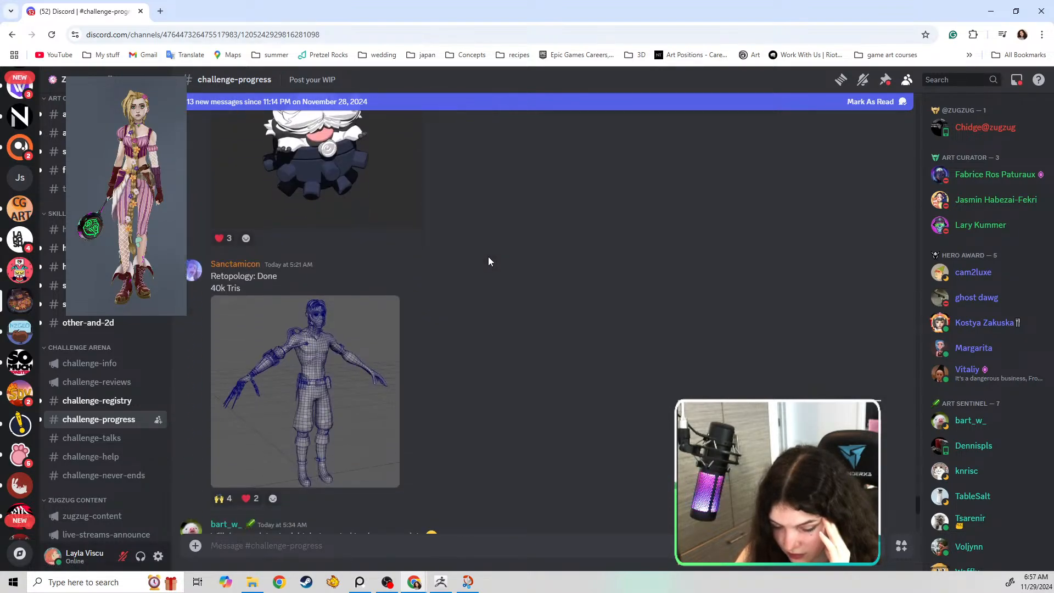
scroll(489, 261, down, 7)
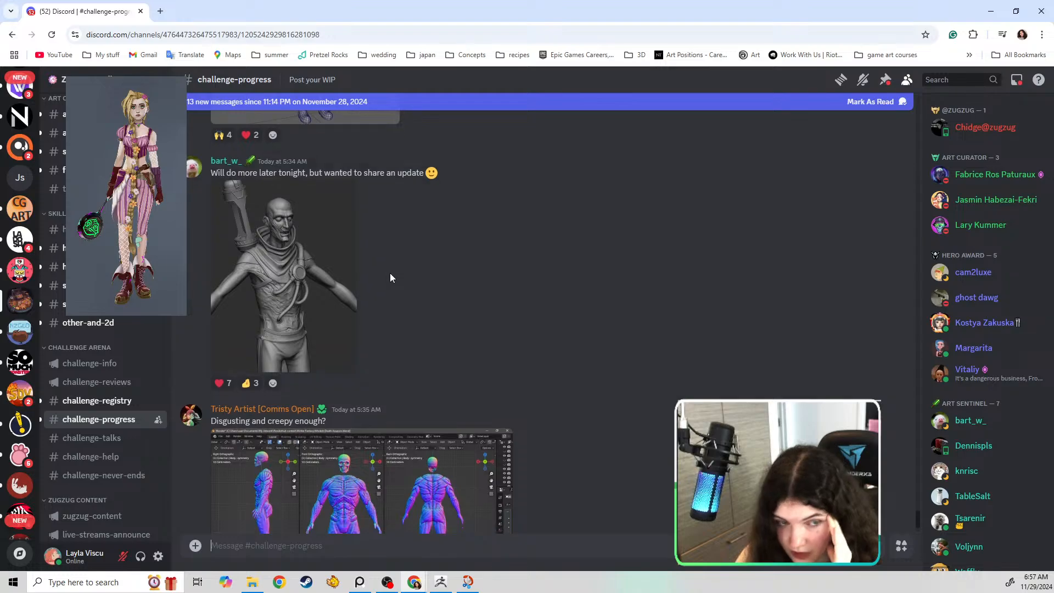
scroll(391, 273, down, 3)
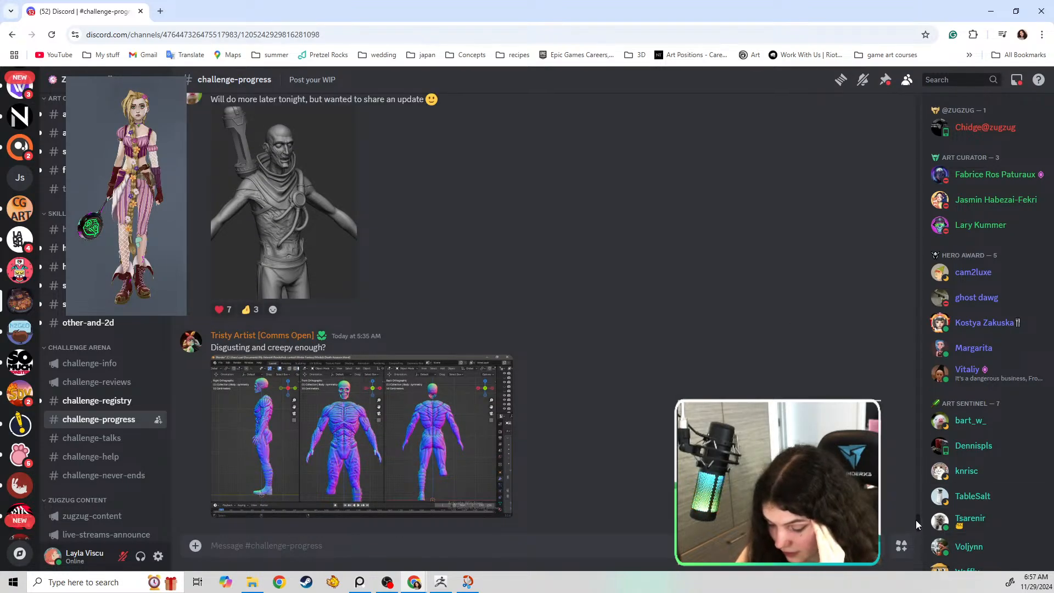
Go back to older challenge posts and examine the enlarged images of the Jhin model and the grey female sculpt with long braids.
drag(916, 519, 899, 371)
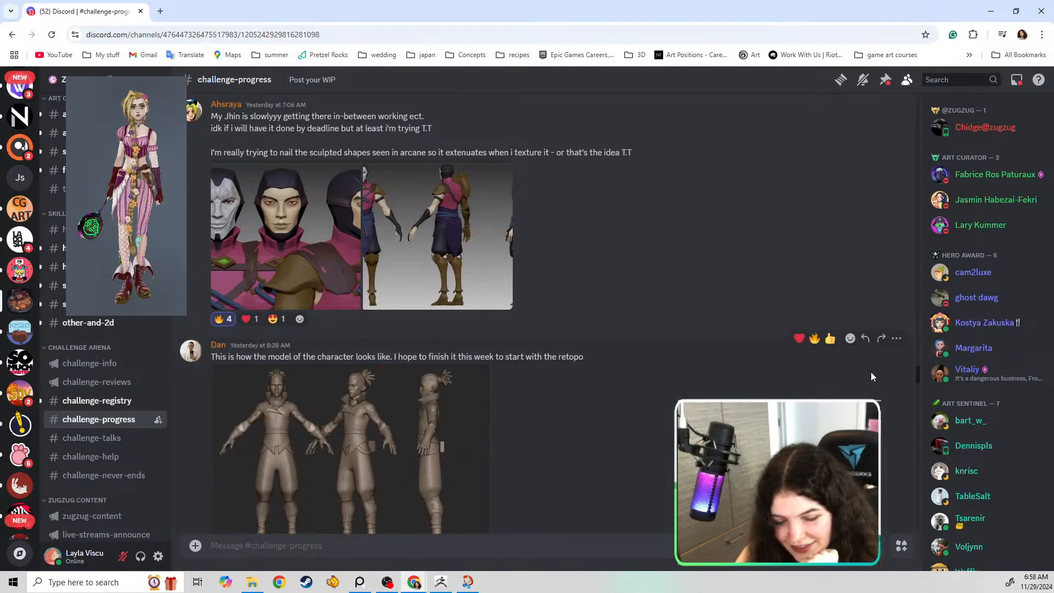
click(315, 264)
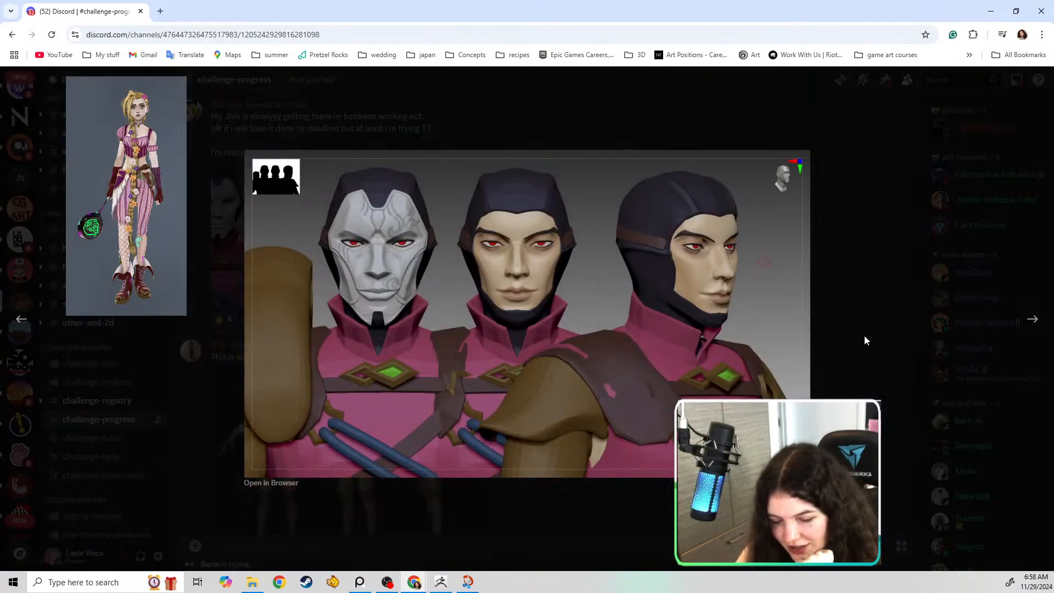
click(1033, 320)
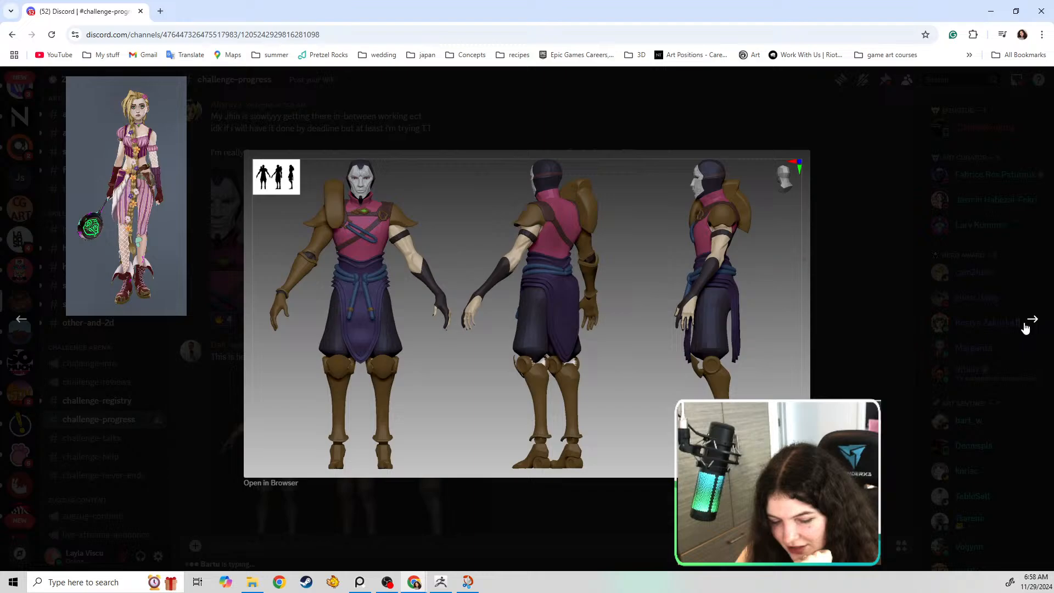
click(898, 355)
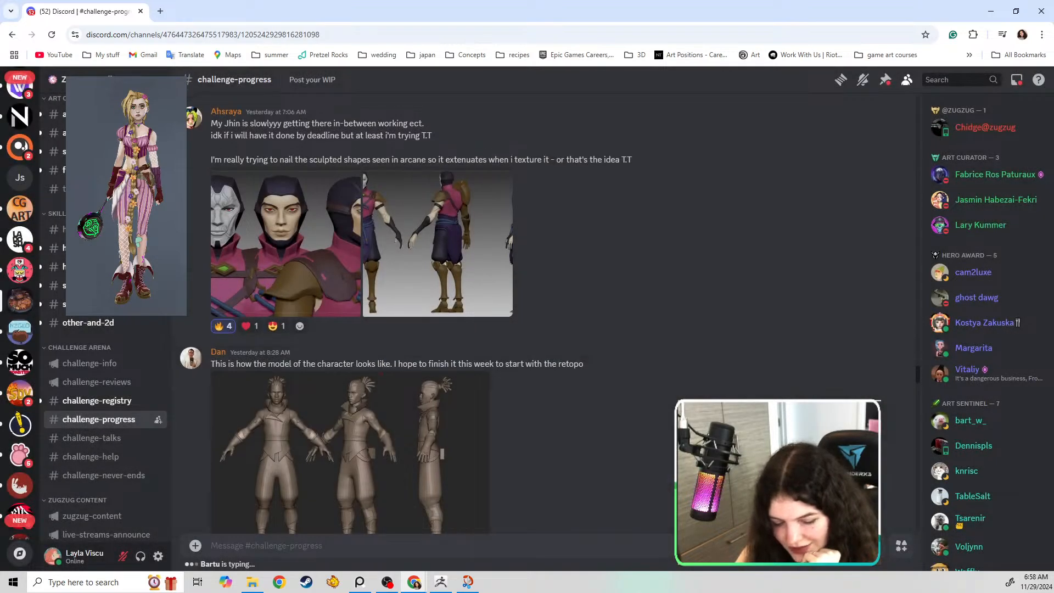
scroll(550, 330, up, 5)
scroll(363, 313, up, 15)
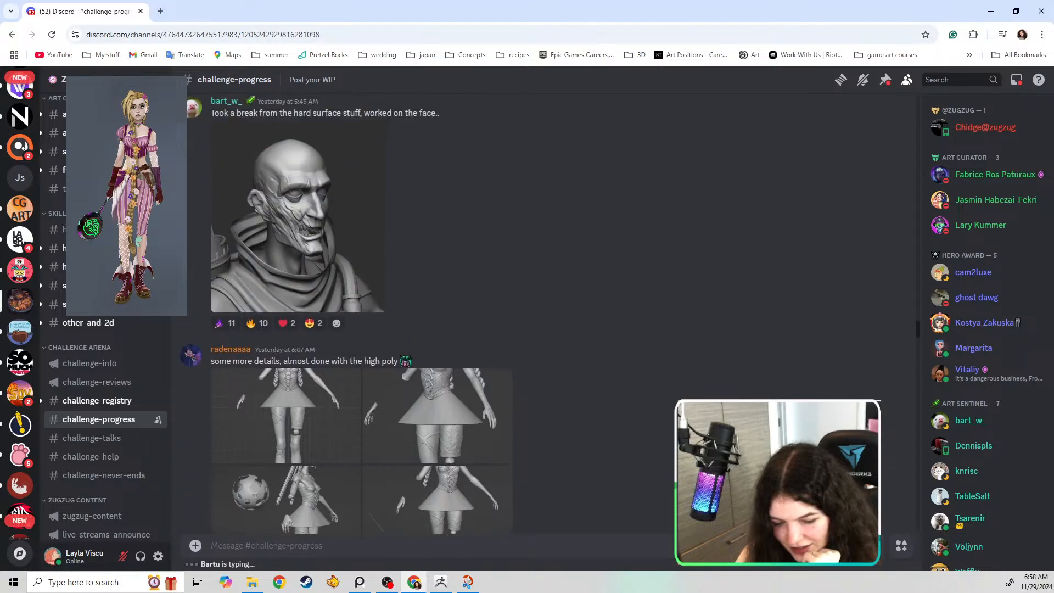
scroll(349, 256, up, 2)
click(314, 354)
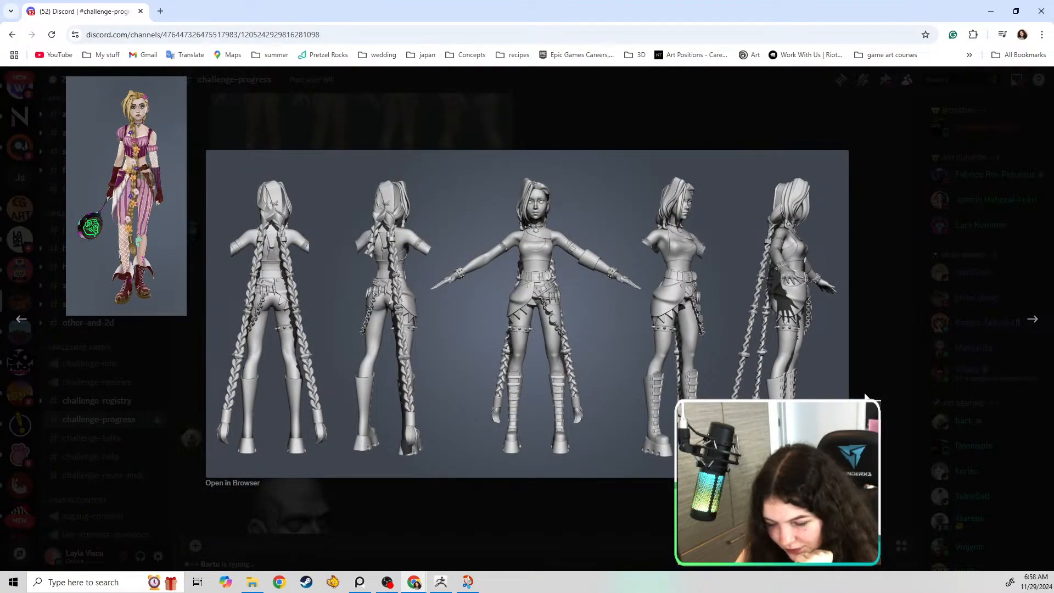
click(1034, 322)
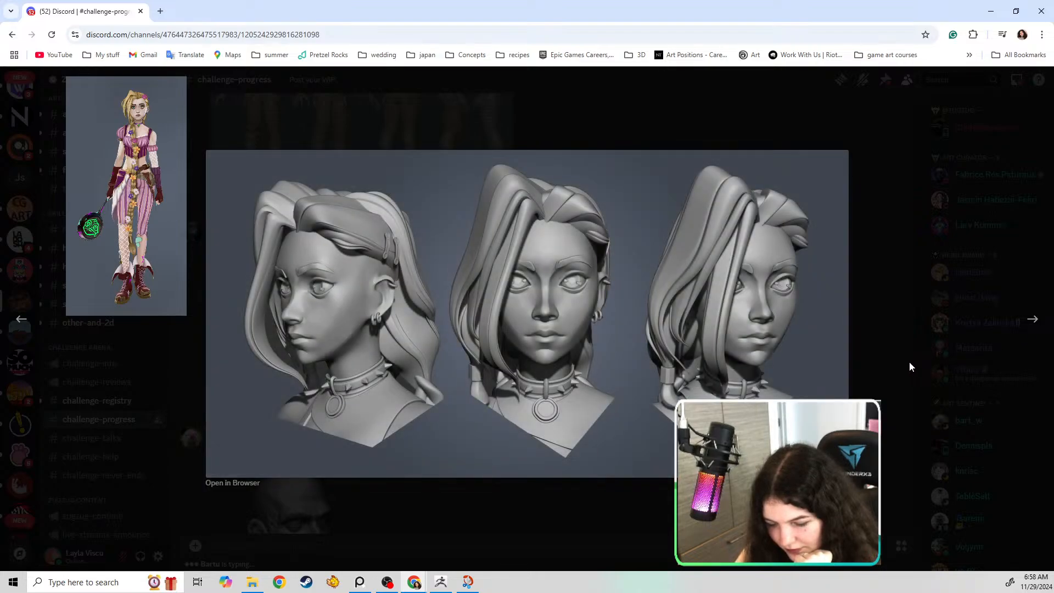
click(910, 367)
Examine the enlarged images of the hooded girl sculpt, the goggled character with a leafy collar, and the pirate sculpt in older posts.
scroll(379, 406, up, 3)
click(378, 407)
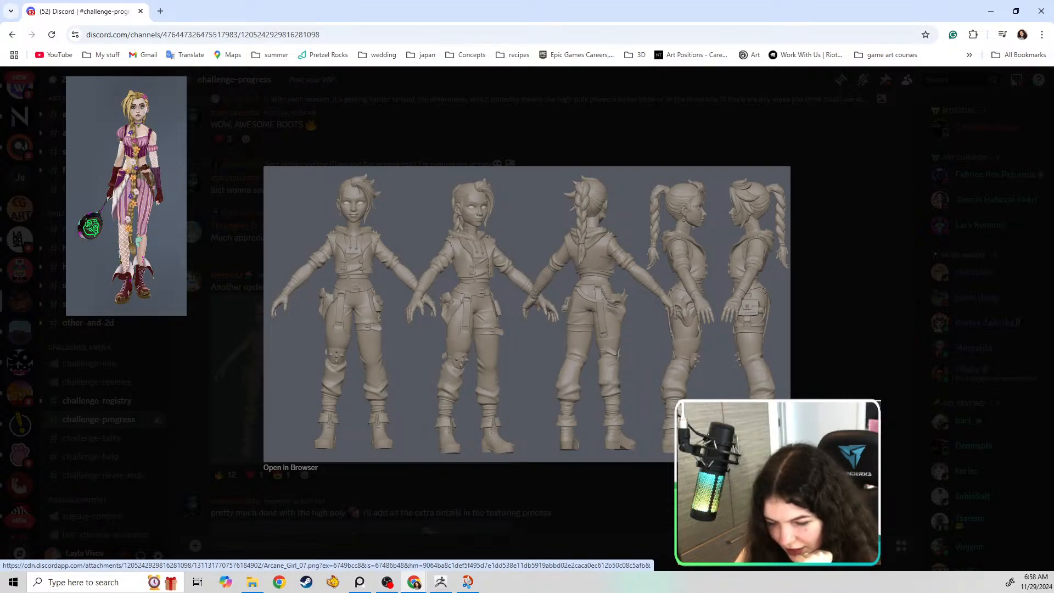
key(Escape)
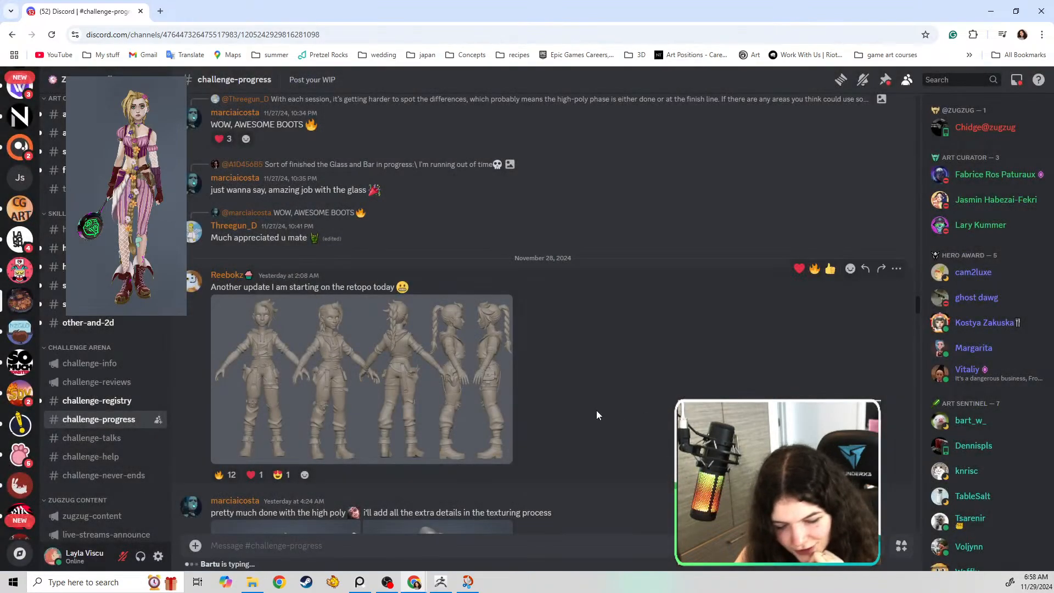
scroll(414, 355, up, 5)
click(416, 360)
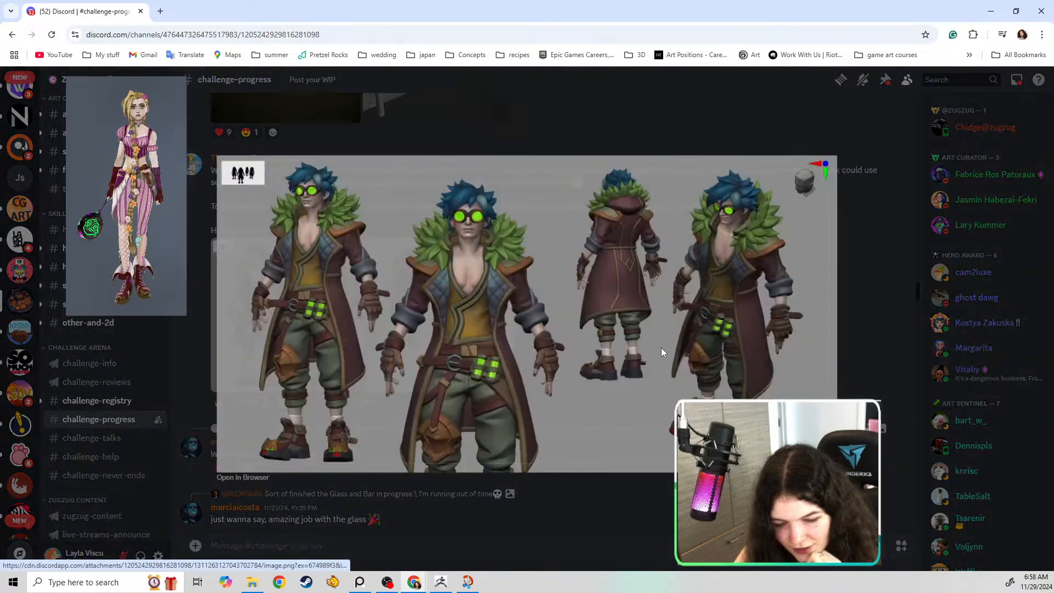
click(878, 364)
scroll(633, 409, up, 5)
scroll(634, 407, up, 10)
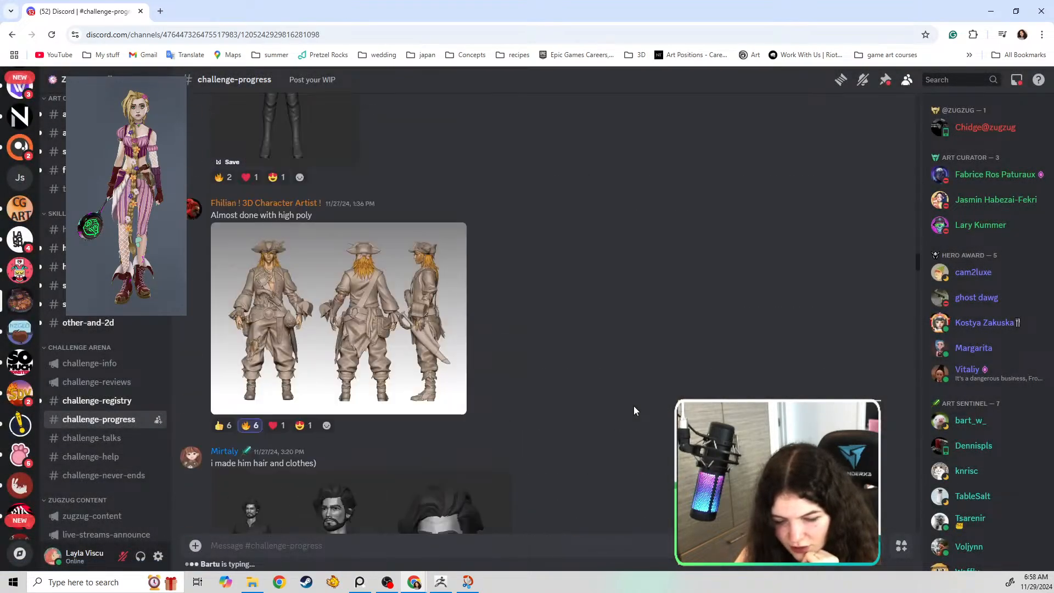
scroll(631, 409, down, 3)
click(332, 409)
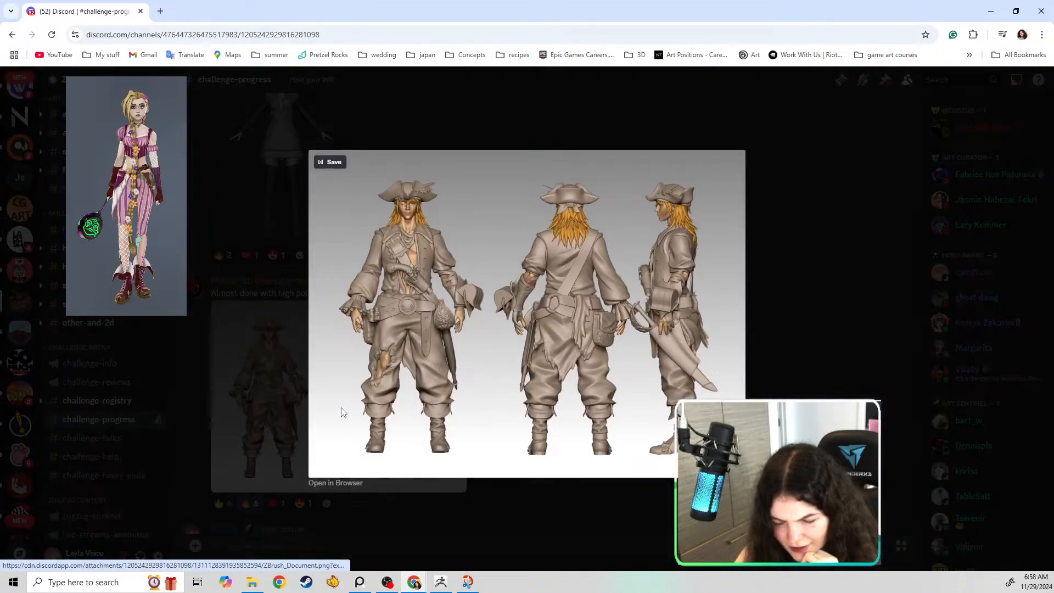
click(828, 344)
Examine the enlarged images of the textured white-haired character and the blue-braided Jinx model, and browse further back through the November 26–27 posts.
scroll(654, 384, up, 15)
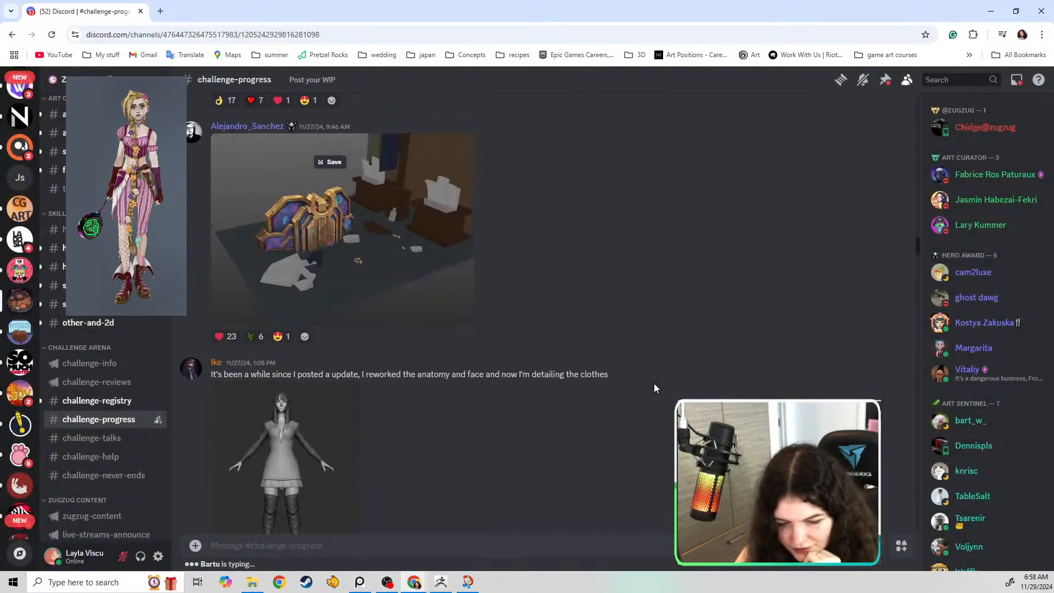
click(232, 456)
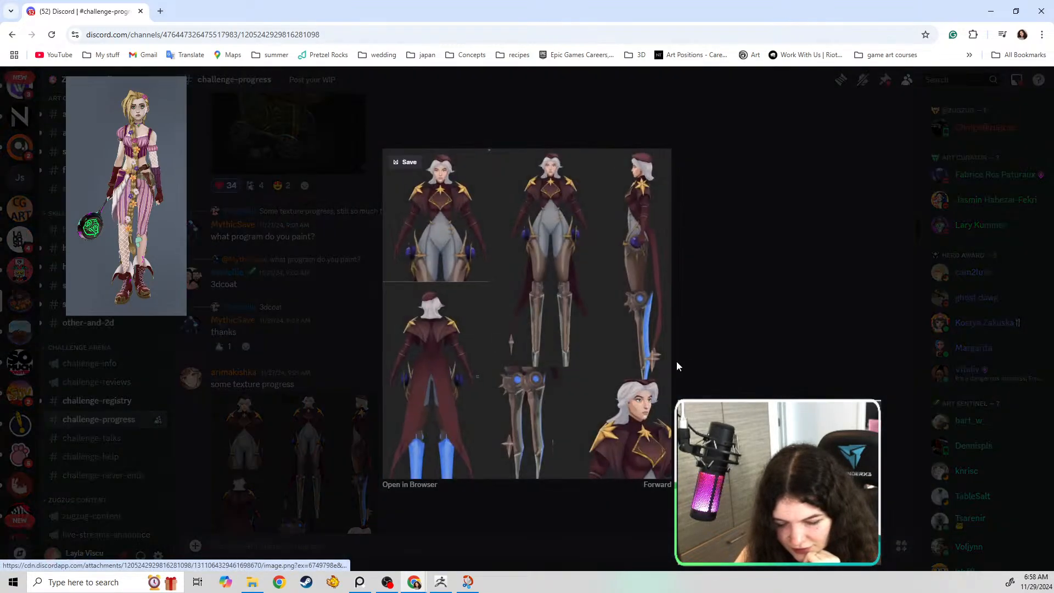
click(784, 347)
scroll(757, 363, up, 11)
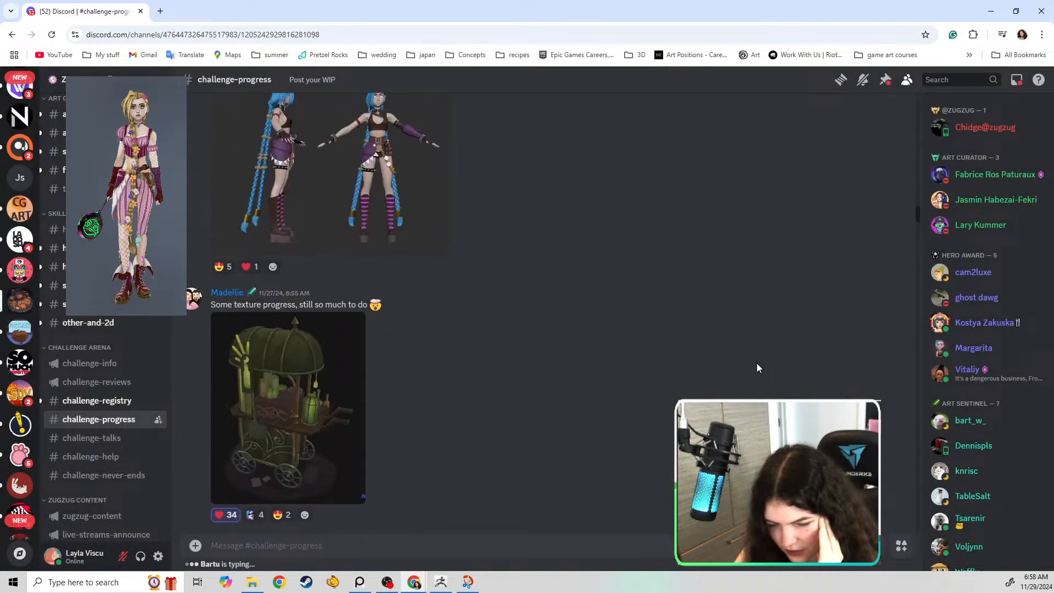
click(356, 428)
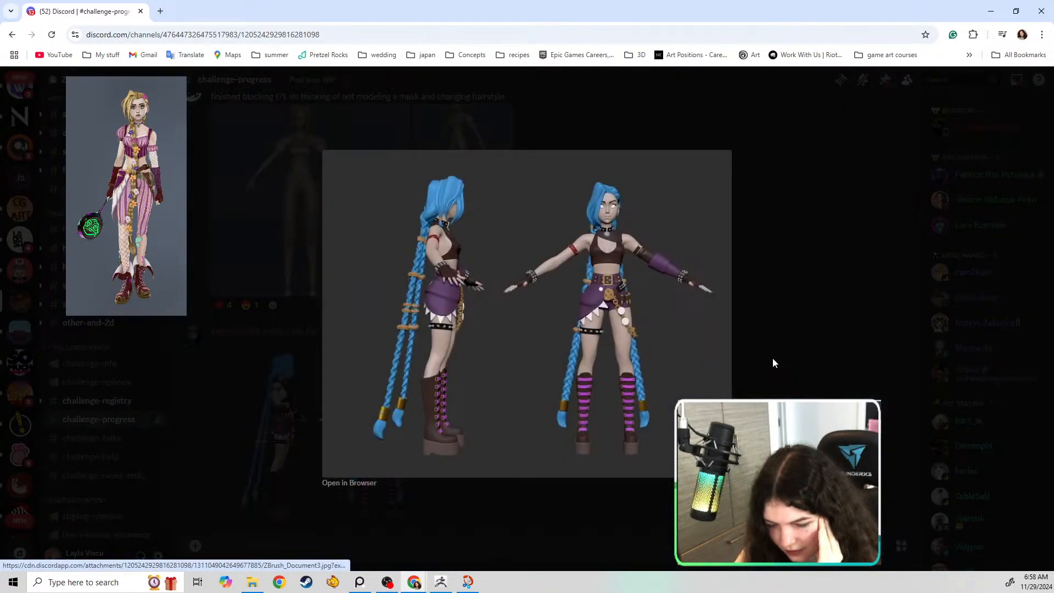
click(773, 360)
scroll(553, 400, up, 6)
scroll(553, 400, up, 20)
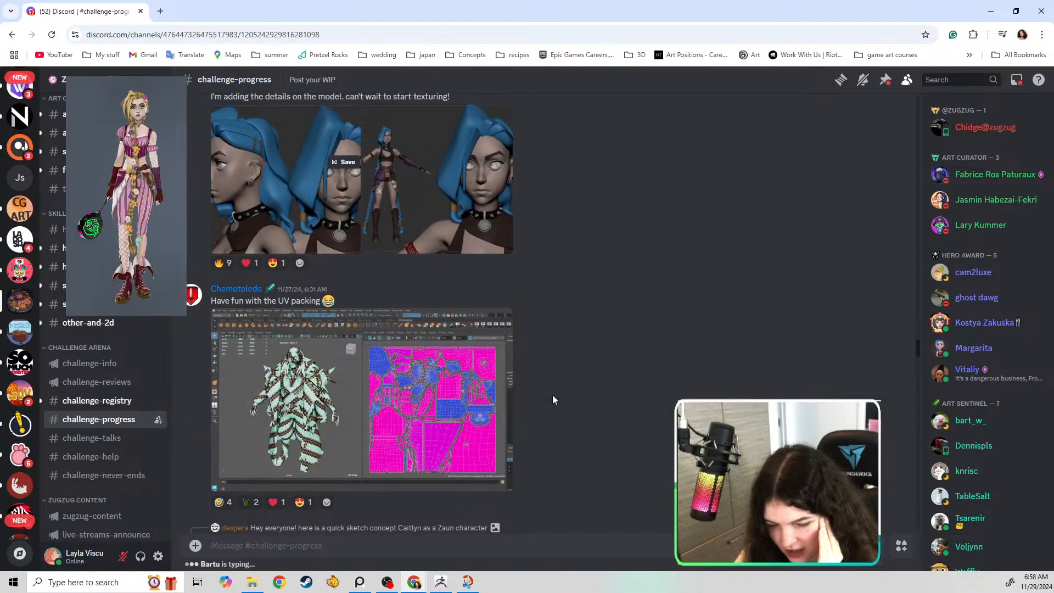
scroll(552, 398, up, 20)
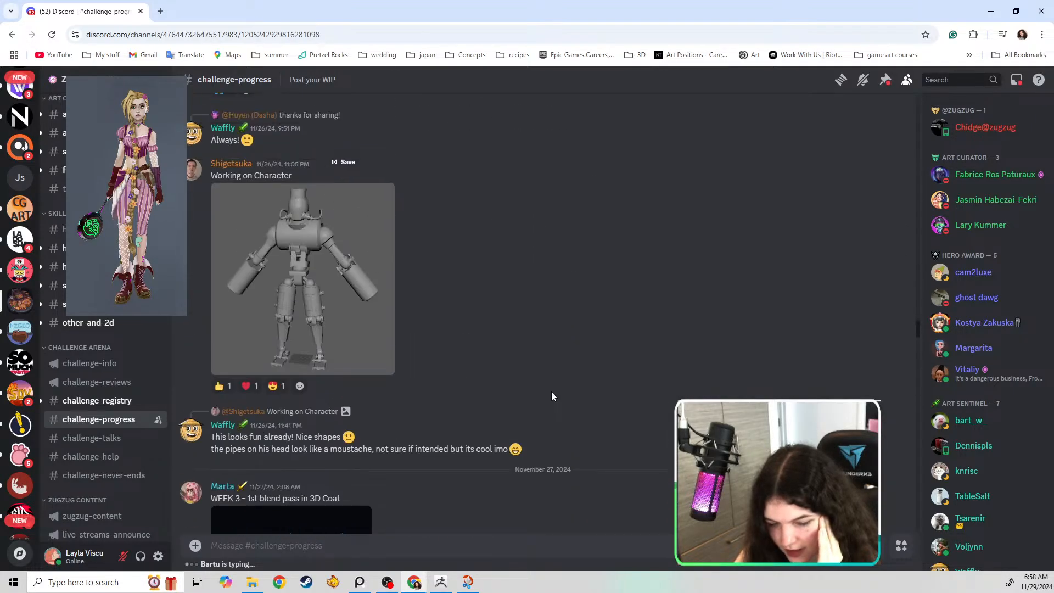
scroll(552, 387, up, 20)
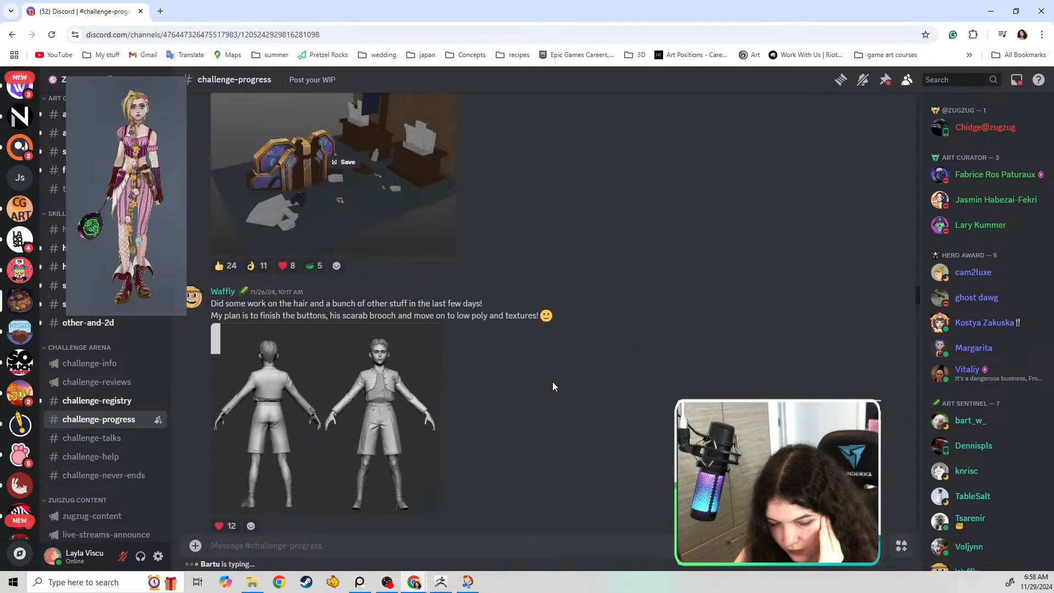
scroll(553, 387, up, 20)
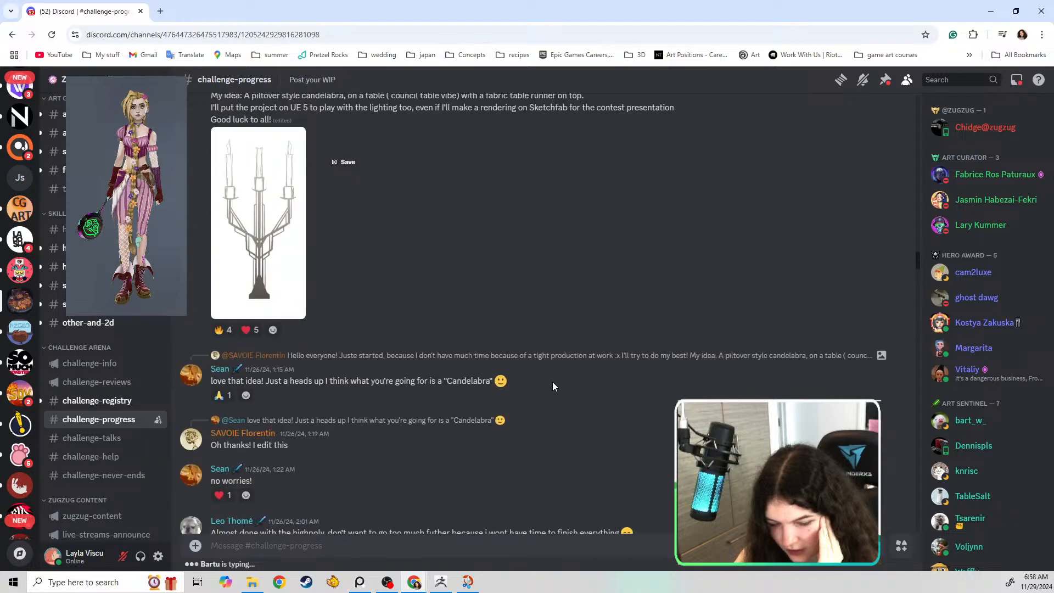
Browse further back through the November 24–26 work-in-progress posts in the challenge-progress channel.
scroll(553, 386, up, 20)
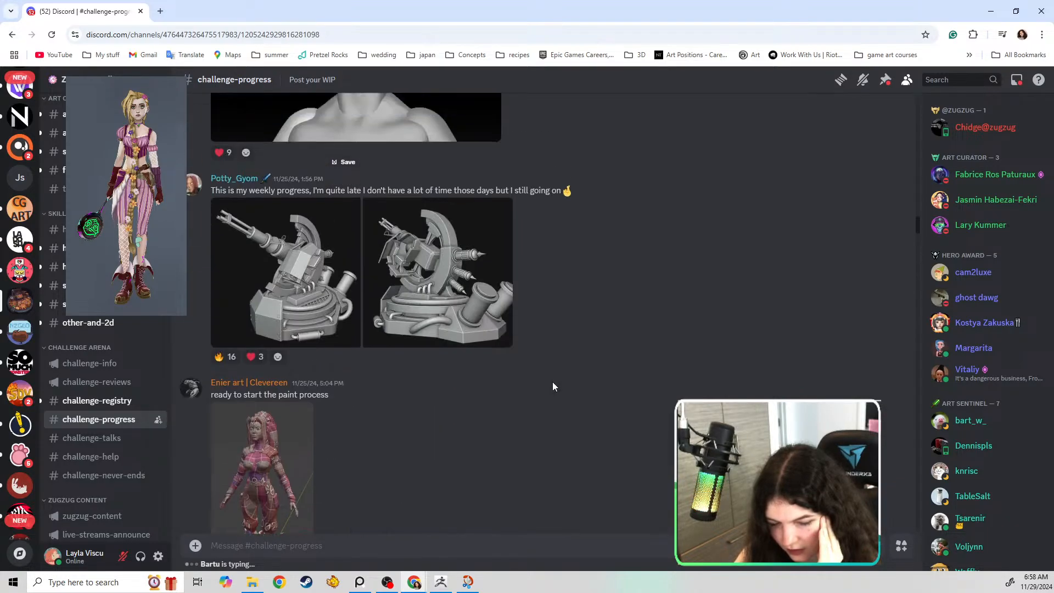
scroll(552, 386, up, 20)
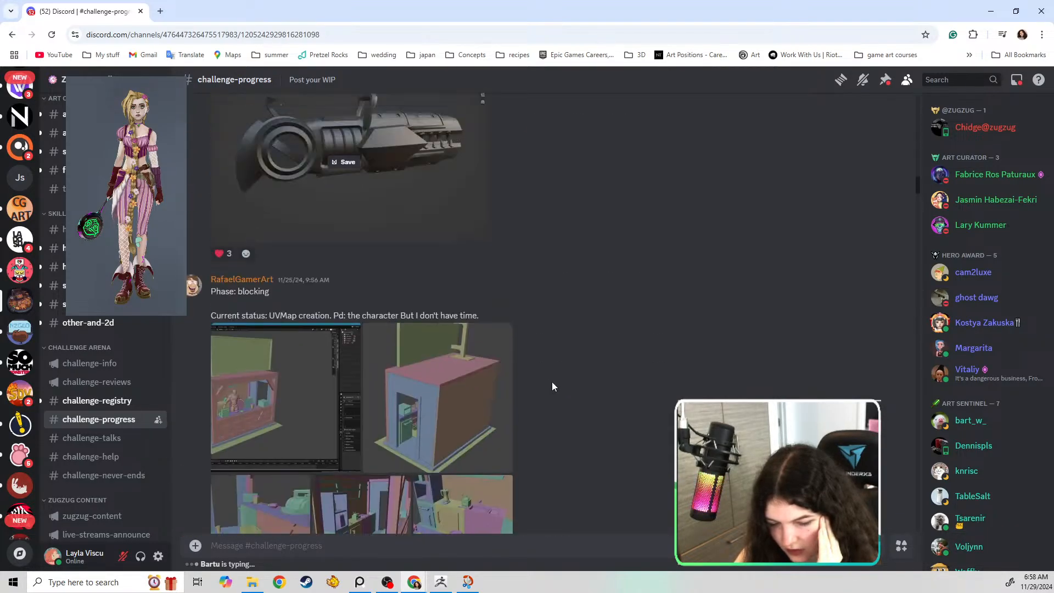
scroll(549, 380, up, 10)
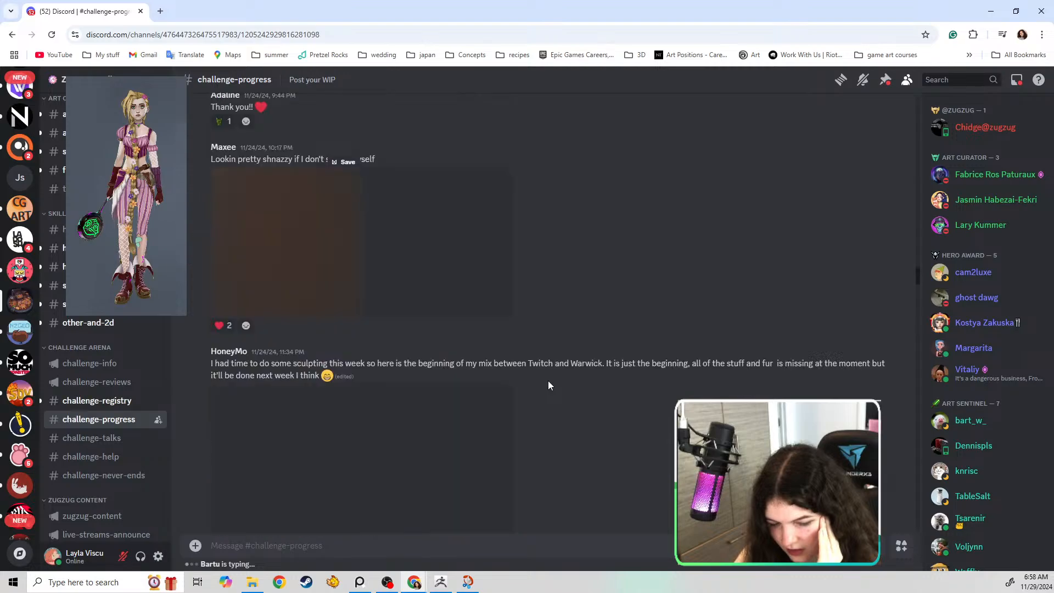
scroll(567, 346, down, 10)
scroll(566, 348, up, 20)
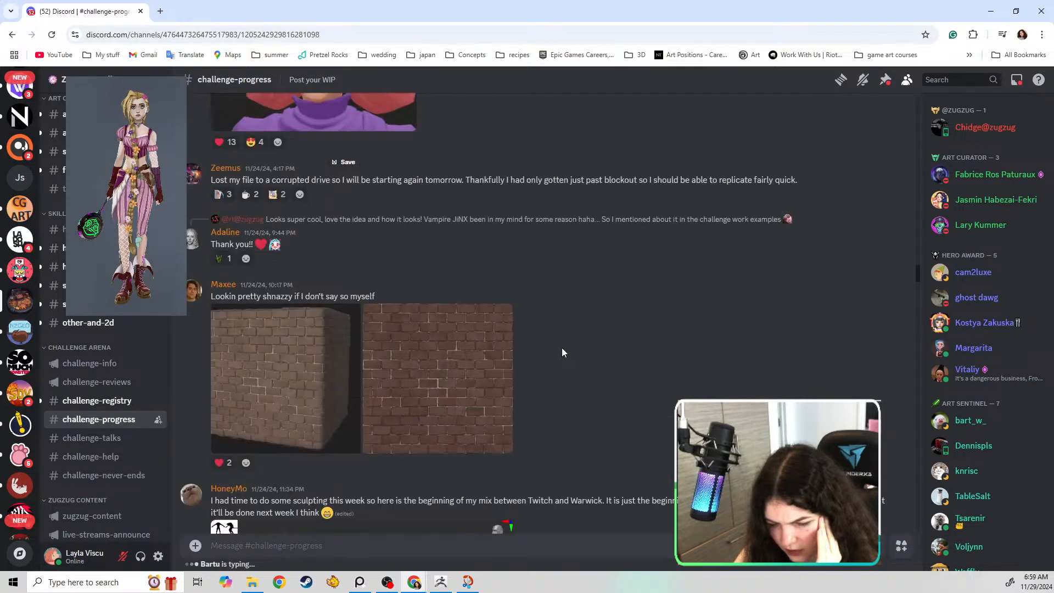
scroll(562, 353, up, 5)
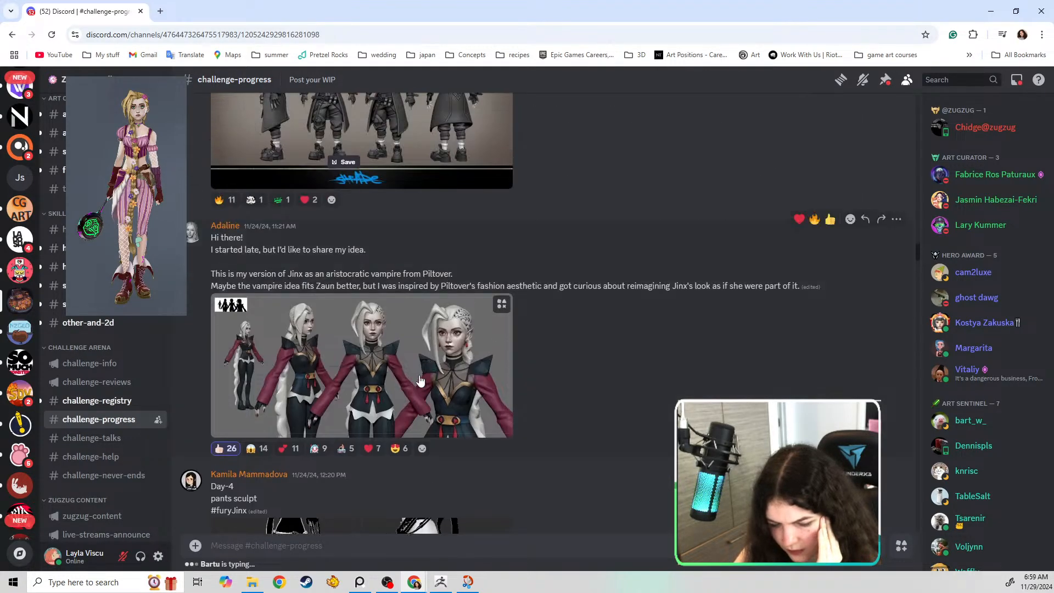
Examine the white-haired vampire Jinx image at full size in its own browser page and return to the channel.
click(562, 352)
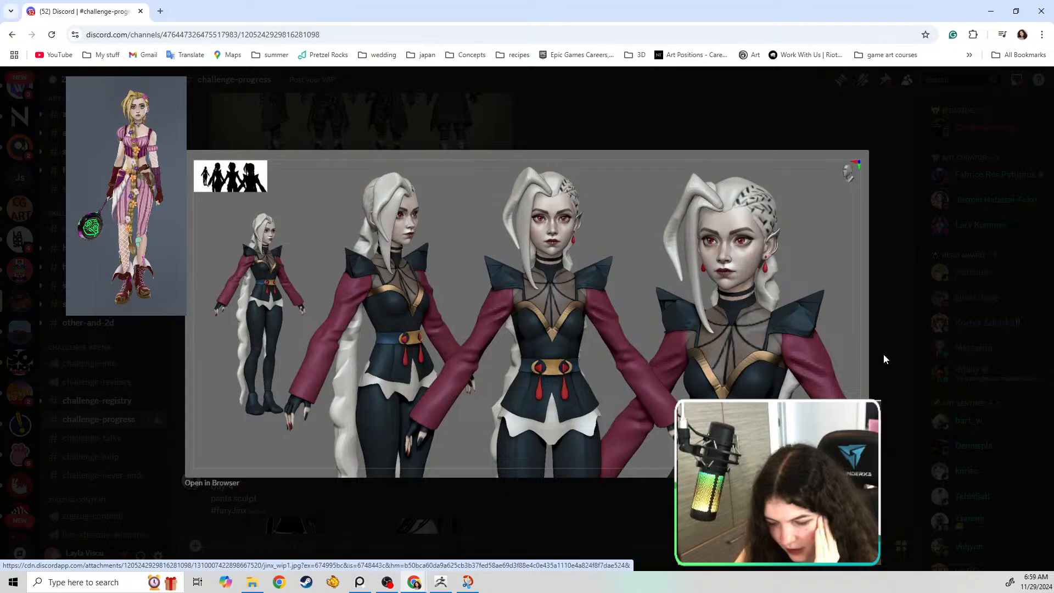
click(223, 486)
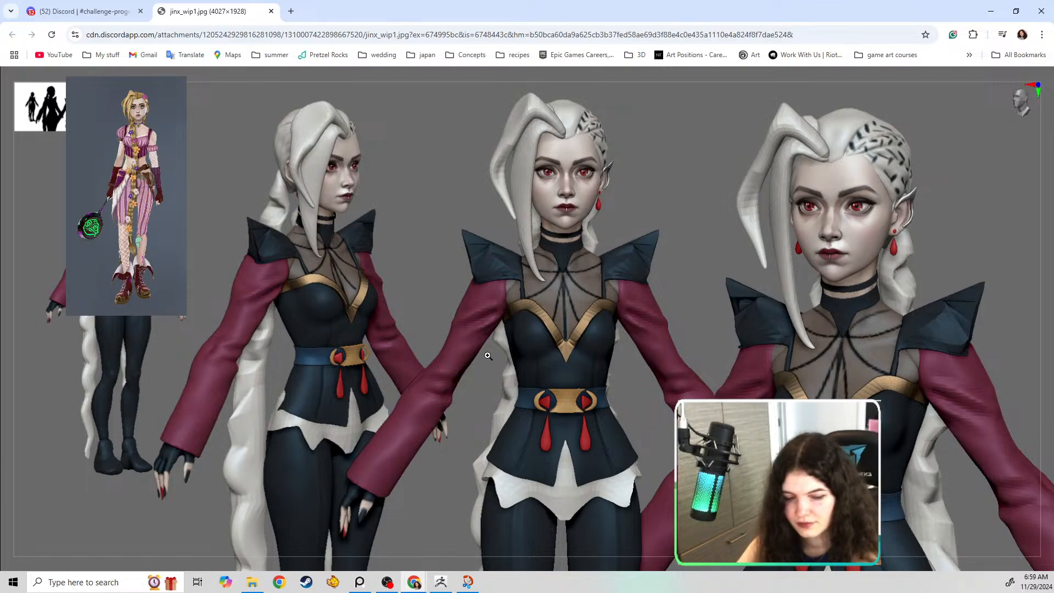
click(270, 11)
click(793, 69)
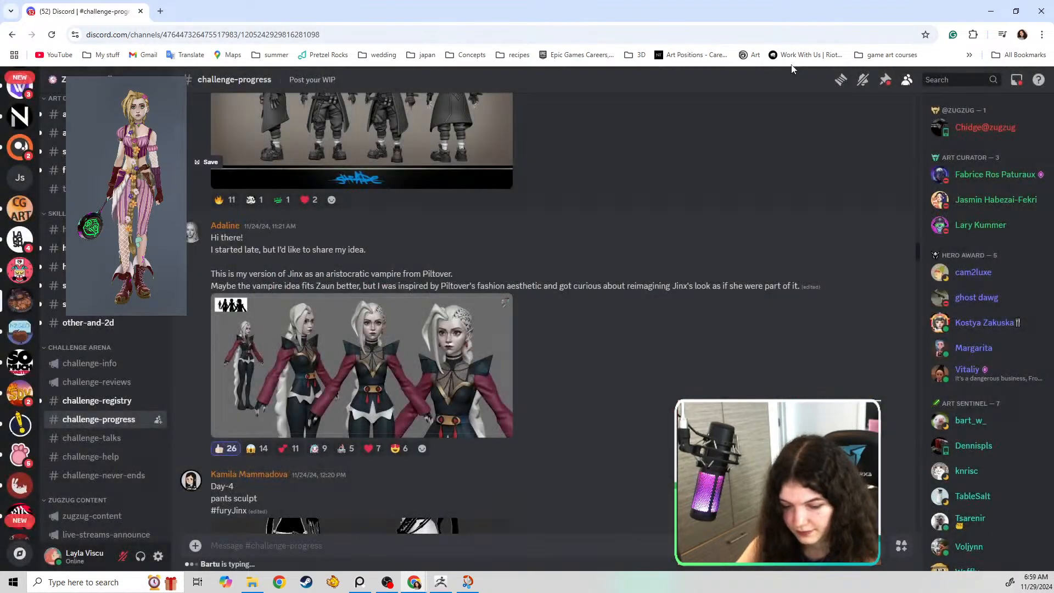
Switch back to ZBrush and adjust the upper body's outline from the front with the Move brush at a draw size of about 257.
click(991, 11)
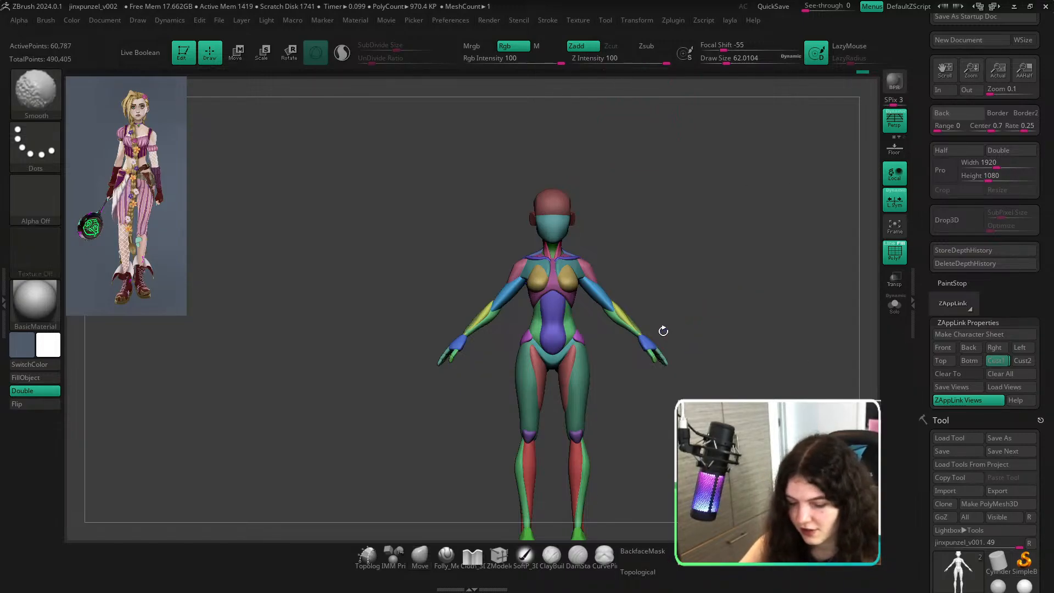
key(shift+f)
key(shift+f)
ctrl+right_drag(596, 270, 622, 312)
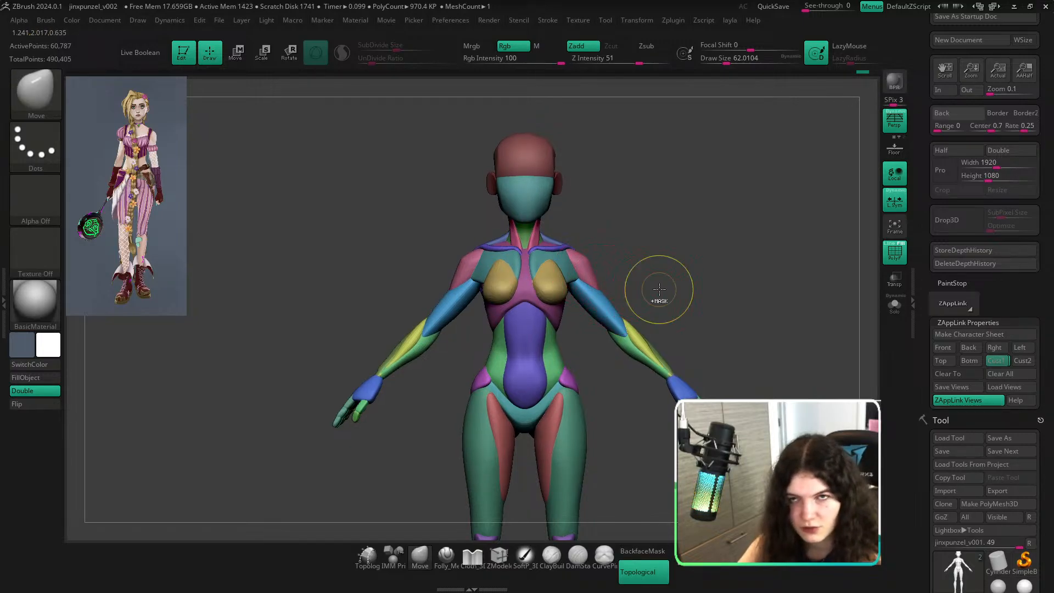
ctrl+right_drag(659, 290, 626, 278)
alt+right_drag(694, 296, 651, 246)
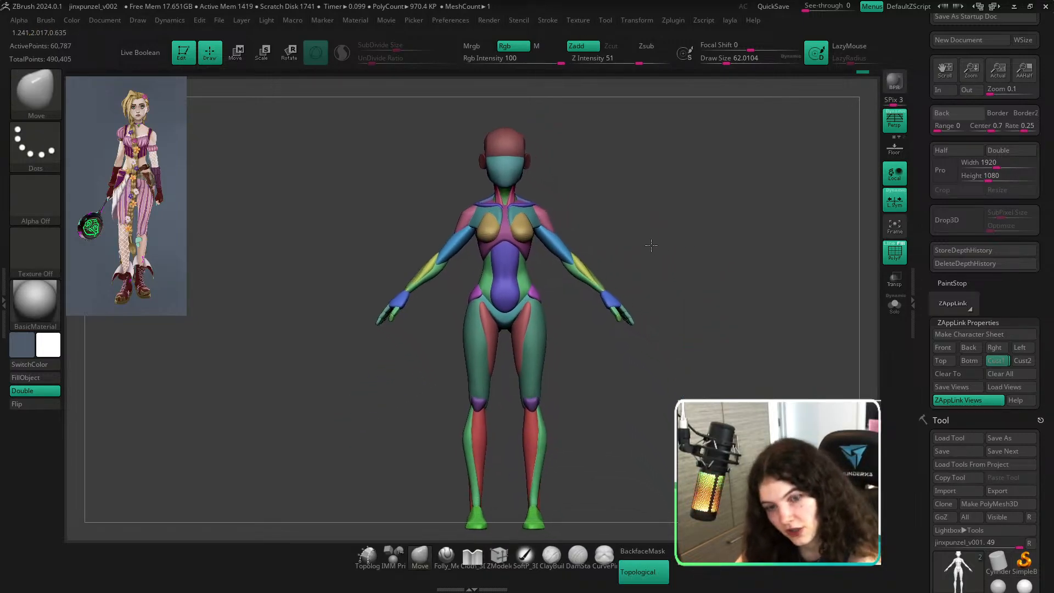
ctrl+right_drag(557, 242, 574, 255)
key(s)
mouse_move(574, 258)
mouse_down()
mouse_move(587, 258)
mouse_move(560, 251)
mouse_up()
key(s)
key(s)
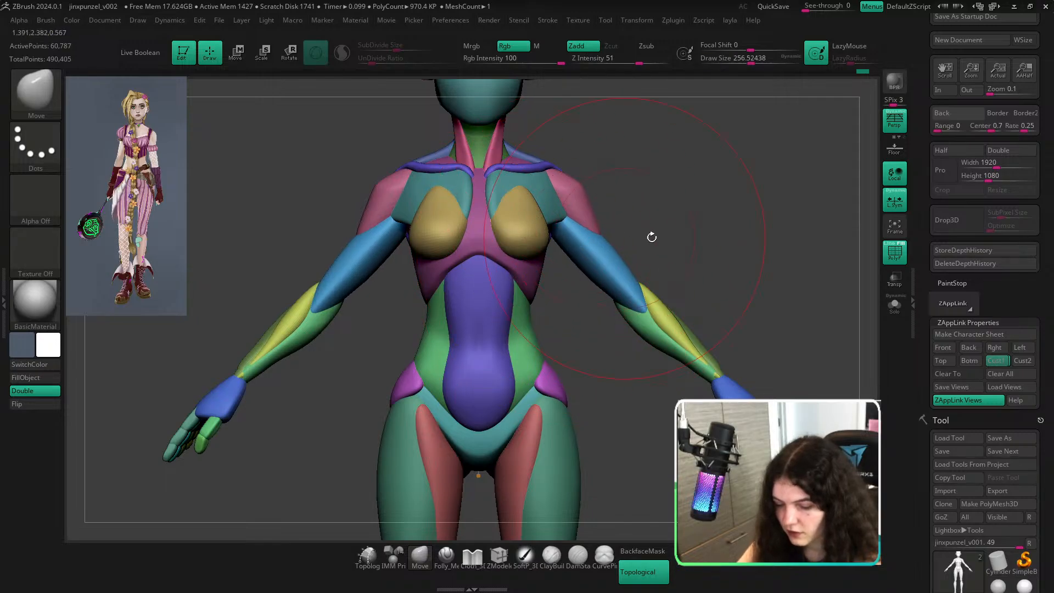
Adjust the buttock and upper thigh forms from behind with the Move brush at a draw size of about 104.
right_drag(652, 237, 535, 247)
right_drag(504, 365, 619, 268)
mouse_move(688, 286)
alt+right_down()
mouse_move(631, 261)
mouse_move(598, 373)
mouse_move(723, 360)
alt+right_up()
key(s)
drag(555, 324, 537, 323)
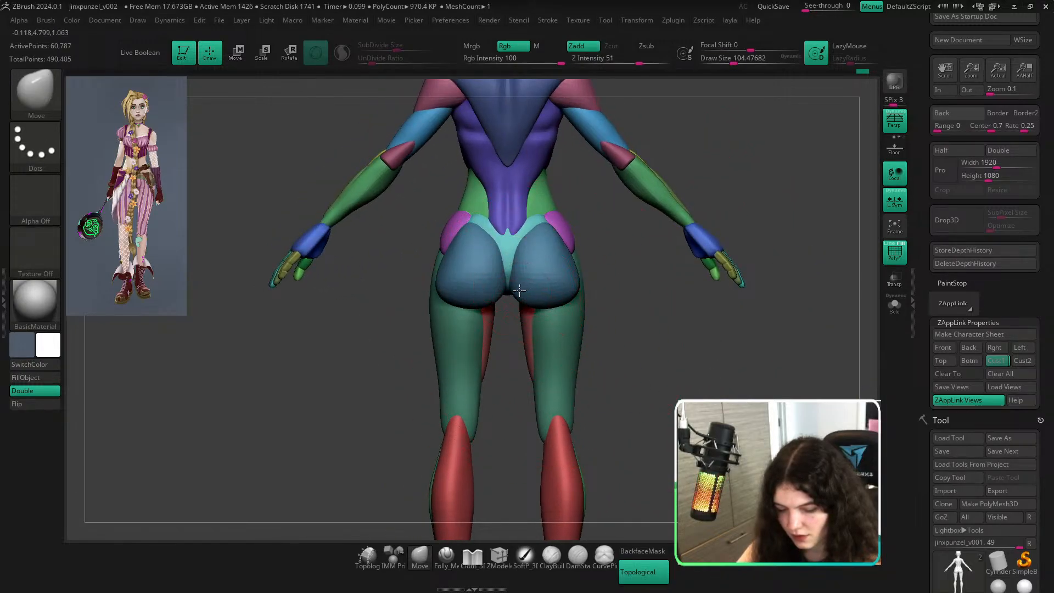
ctrl+right_drag(666, 373, 567, 322)
right_drag(651, 334, 571, 351)
Refine the lower back muscle above the hips with the Move brush at a draw size of about 59.
ctrl+right_drag(555, 247, 517, 320)
alt+right_drag(650, 272, 643, 379)
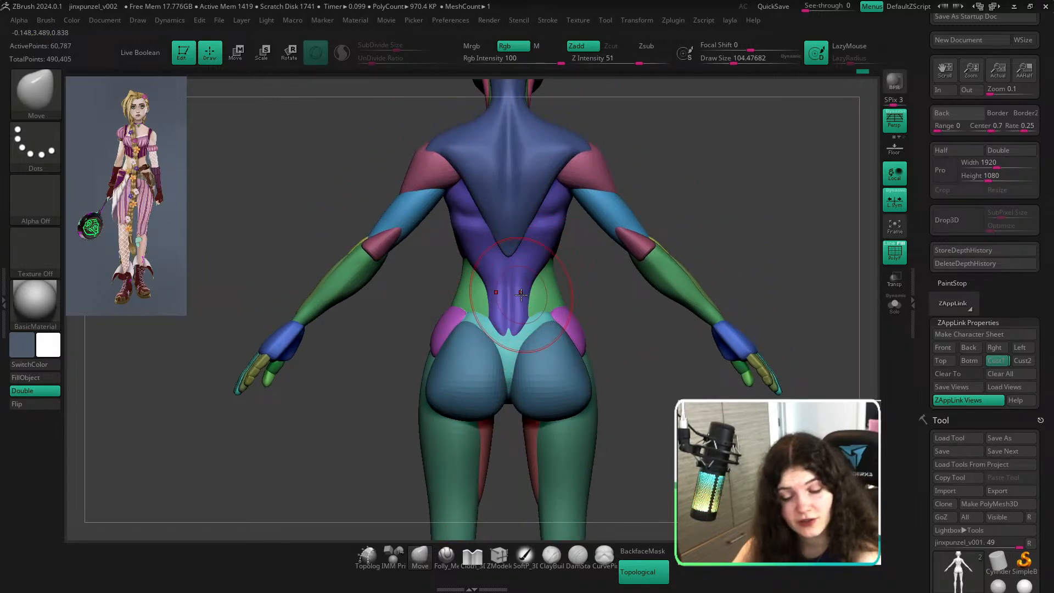
key(s)
drag(532, 286, 525, 285)
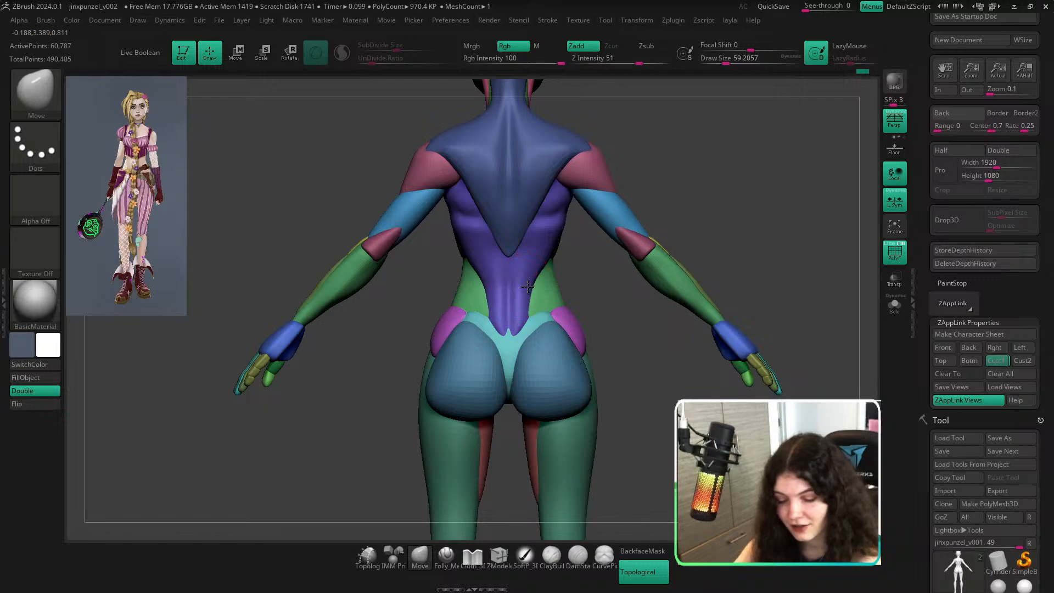
Reshape the sides of the upper back below the armpits with the Move brush, reducing the draw size to about 51.
ctrl+right_drag(618, 317, 579, 287)
key(s)
drag(544, 247, 557, 247)
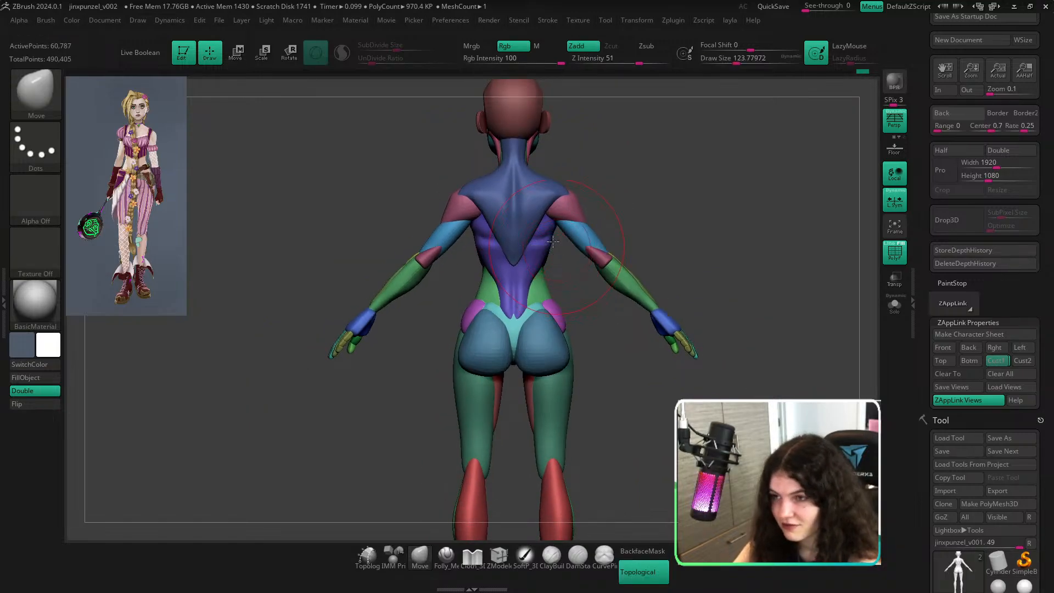
ctrl+right_drag(564, 226, 557, 324)
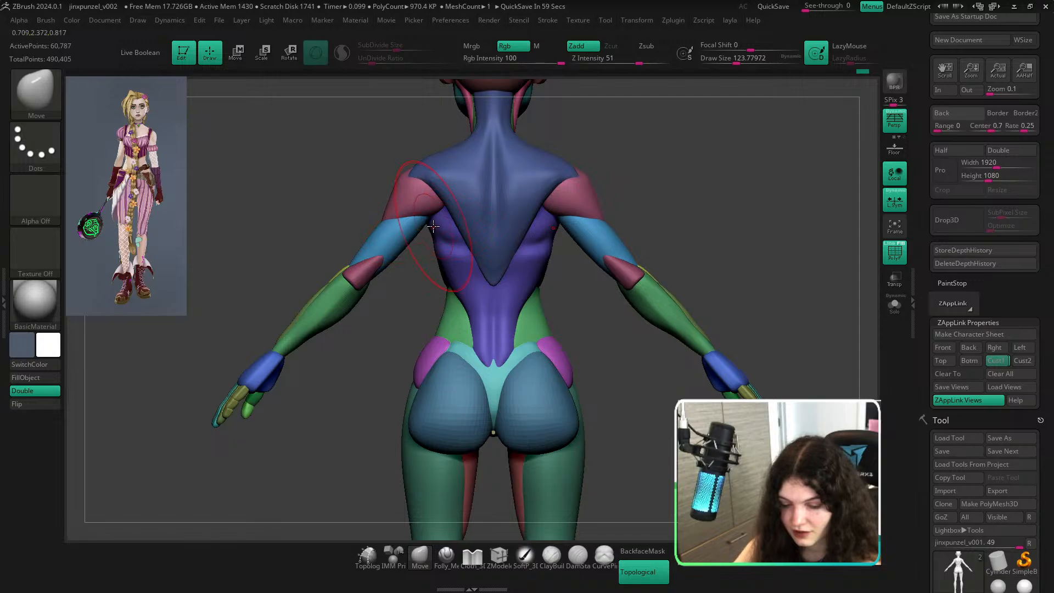
key(s)
drag(440, 259, 432, 253)
key(s)
key(s)
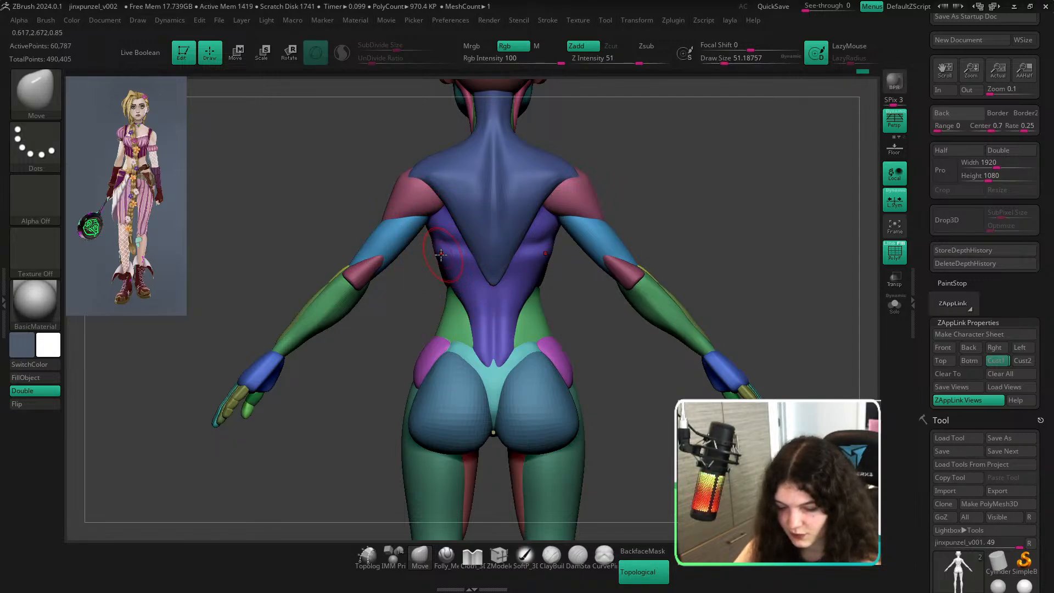
Check the torso from the front and adjust the lower back sides near the waist with a draw size of about 140.
drag(618, 325, 697, 245)
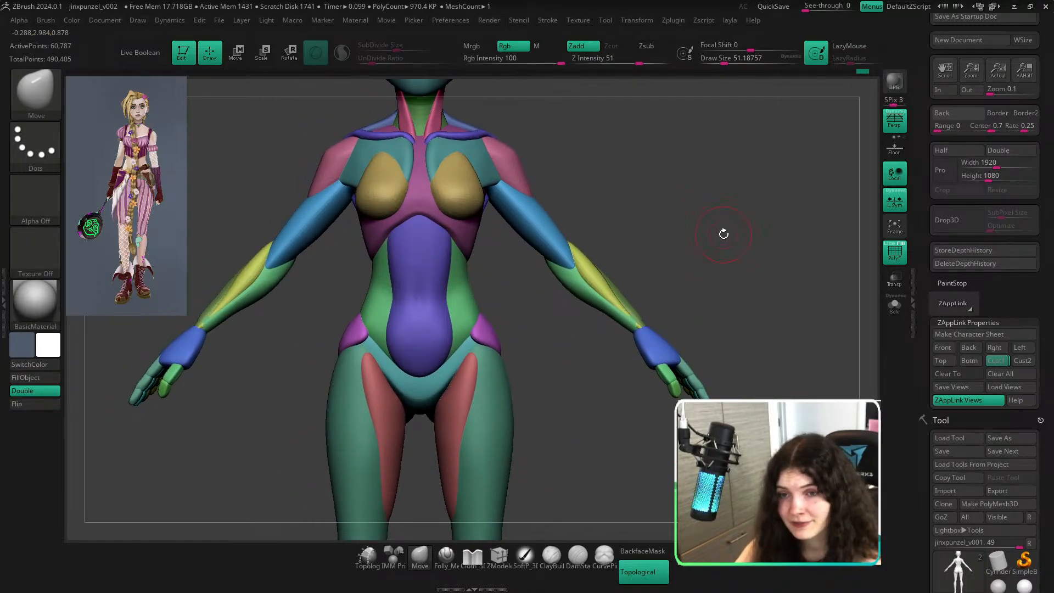
mouse_move(747, 225)
mouse_down()
mouse_move(666, 224)
mouse_move(616, 292)
mouse_up()
key(s)
drag(435, 297, 445, 296)
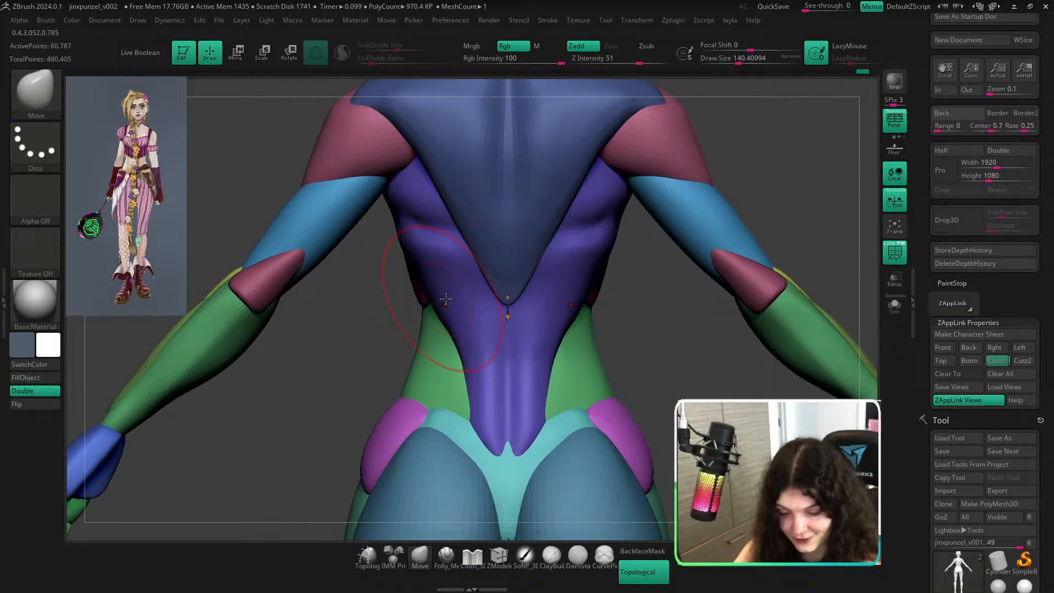
Recall the stored Cust1 full-body view and step through the undo history to compare the latest shape changes.
mouse_move(571, 308)
alt+mouse_down()
mouse_move(558, 354)
mouse_move(576, 370)
mouse_move(617, 288)
mouse_move(615, 320)
mouse_move(709, 318)
mouse_move(608, 347)
alt+mouse_up()
alt+right_drag(597, 308, 627, 334)
click(1006, 364)
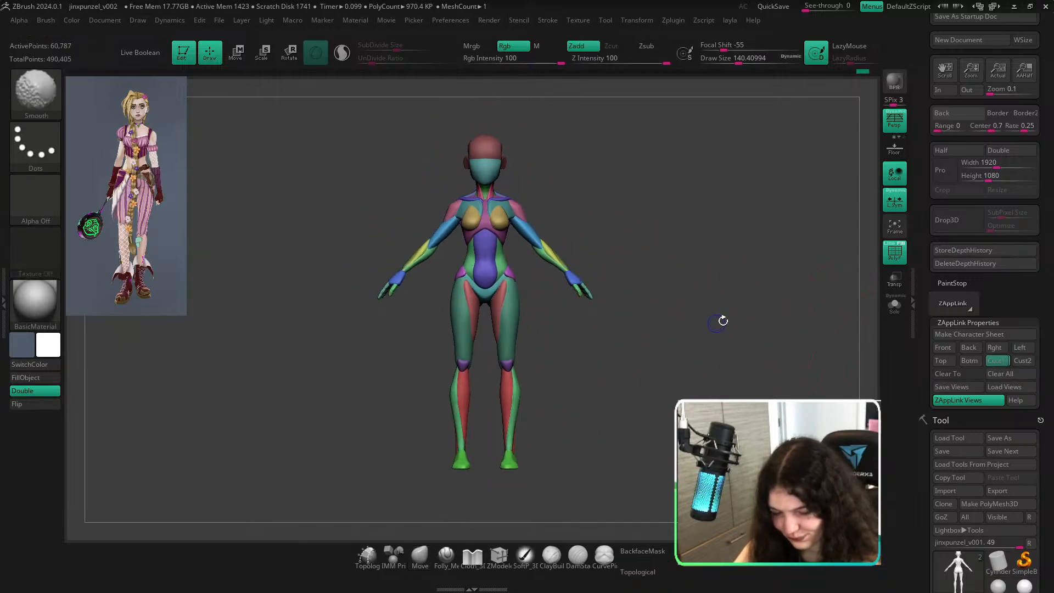
key(shift+z)
key(shift+z)
key(ctrl+z)
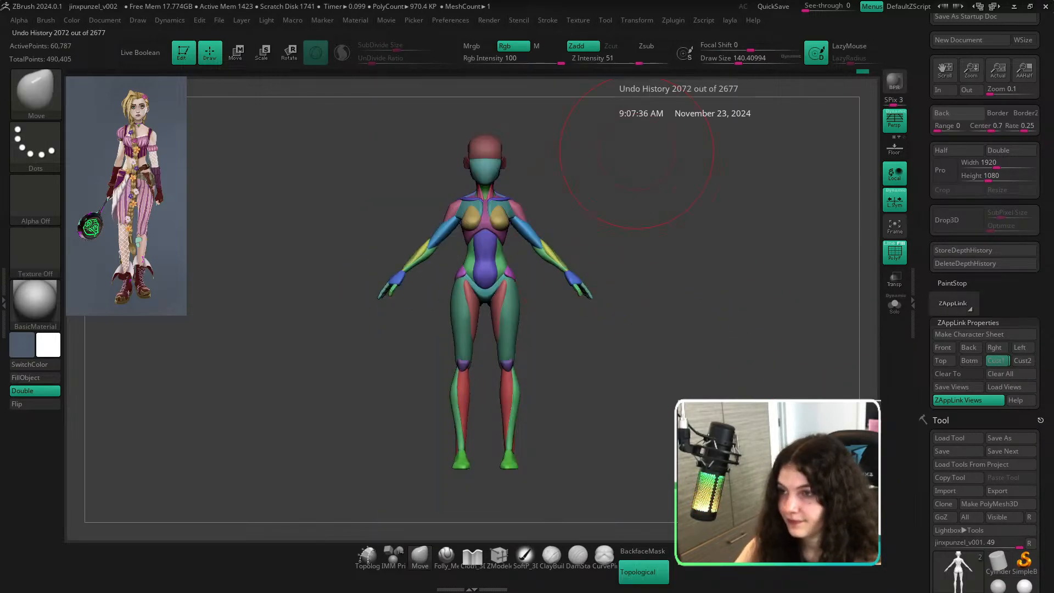
Refine the deltoid's front edge where it meets the collarbone and chest using the Move brush at a draw size of about 56.
ctrl+right_drag(513, 190, 565, 291)
mouse_move(648, 220)
alt+right_down()
mouse_move(629, 261)
mouse_move(577, 240)
mouse_move(569, 275)
alt+right_up()
key(s)
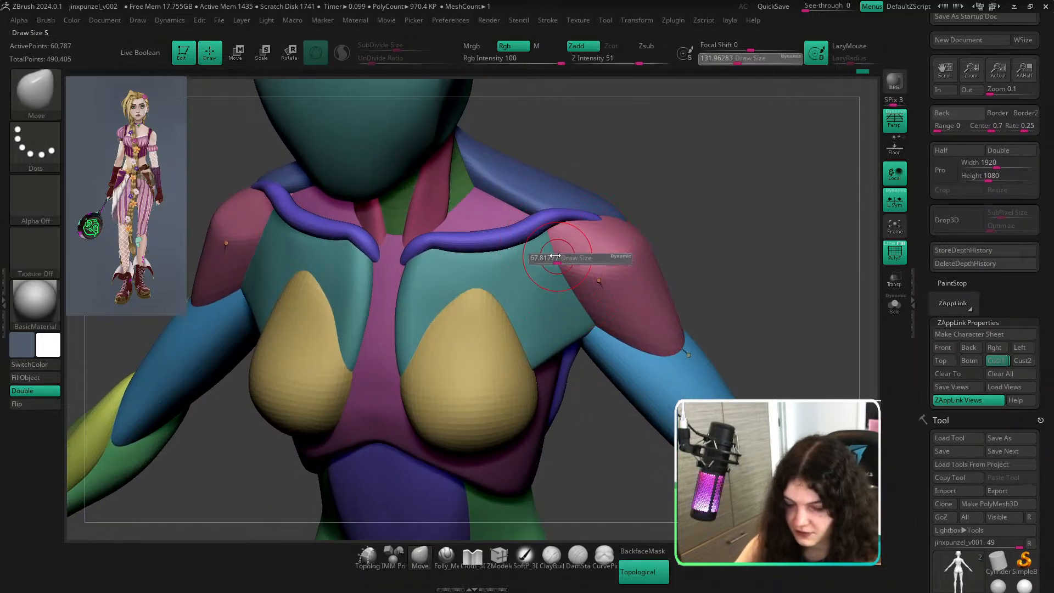
drag(568, 261, 556, 259)
shift+right_drag(604, 247, 644, 249)
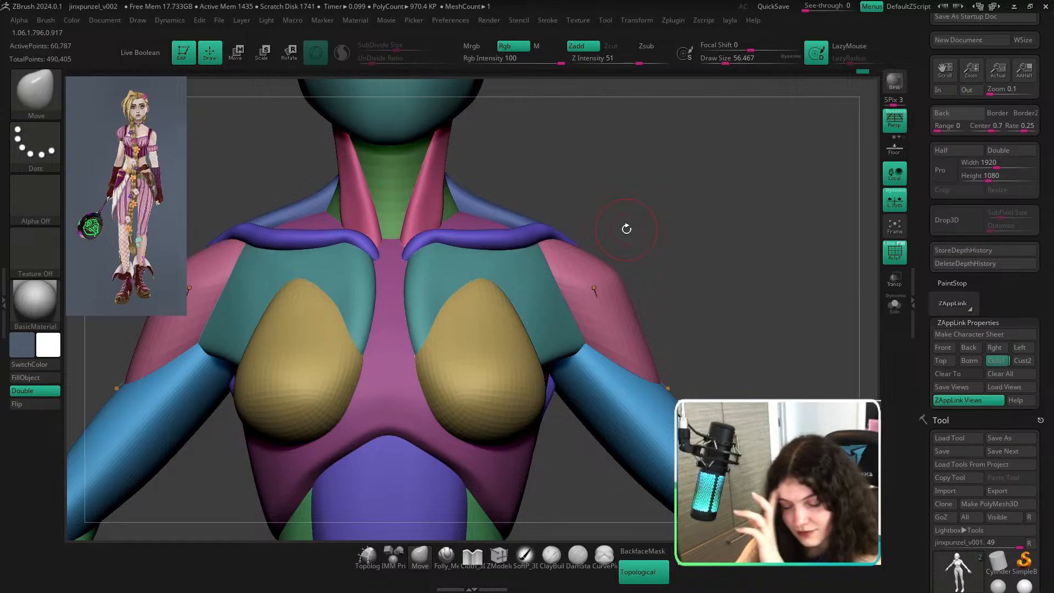
ctrl+right_drag(553, 231, 574, 247)
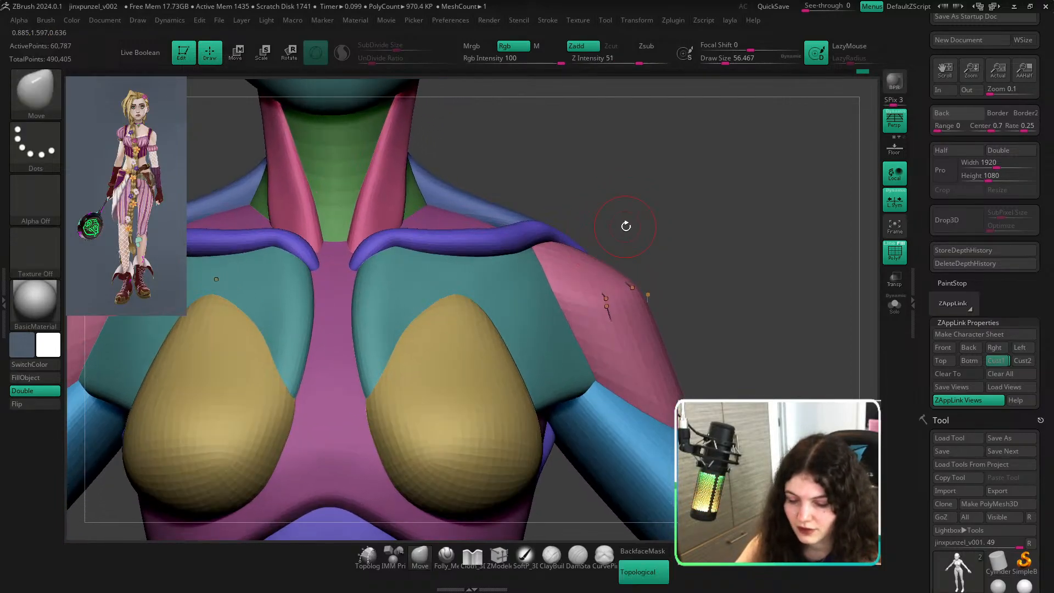
Adjust the collarbone and the upper chest edge beneath it with the Move brush at a draw size of about 145.
right_drag(626, 226, 603, 193)
key(s)
drag(454, 236, 456, 228)
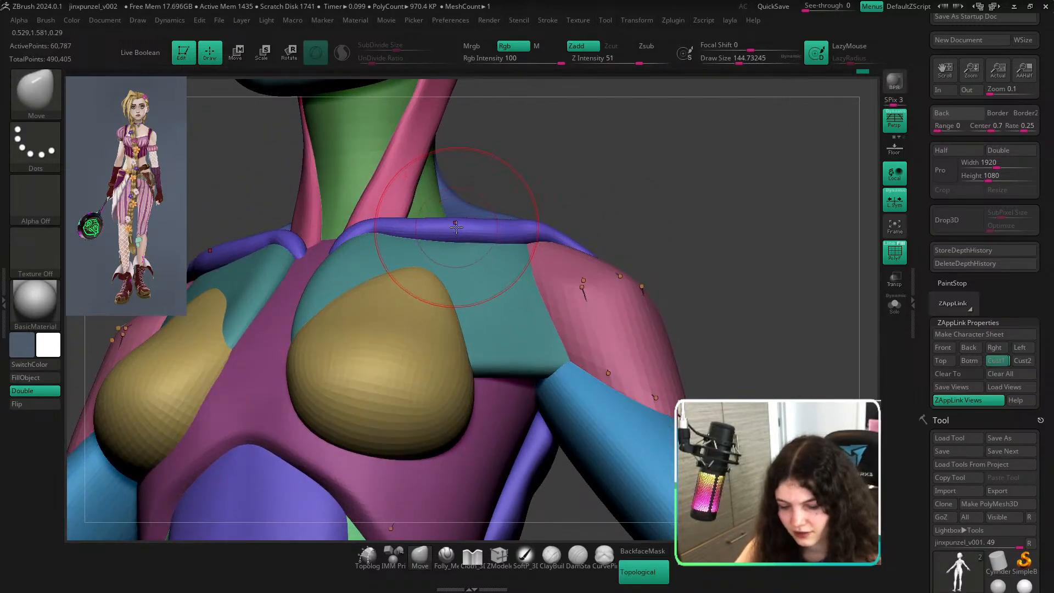
right_drag(641, 211, 710, 220)
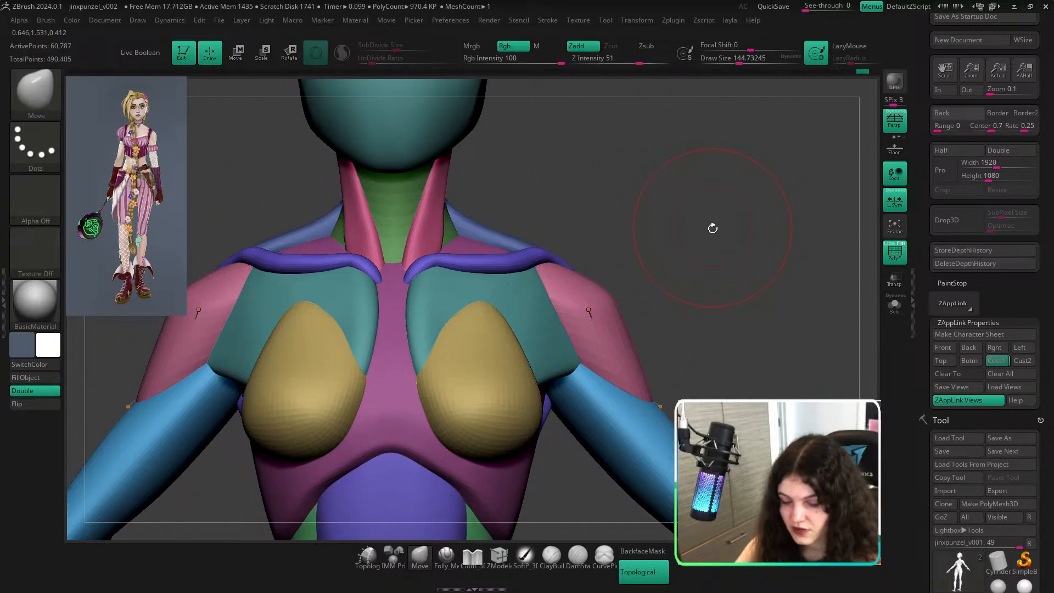
Isolate the teal chest muscles to rework them, and fit their outer edges against the rib cage and deltoids.
ctrl+shift+click(533, 286)
ctrl+shift+click(506, 252)
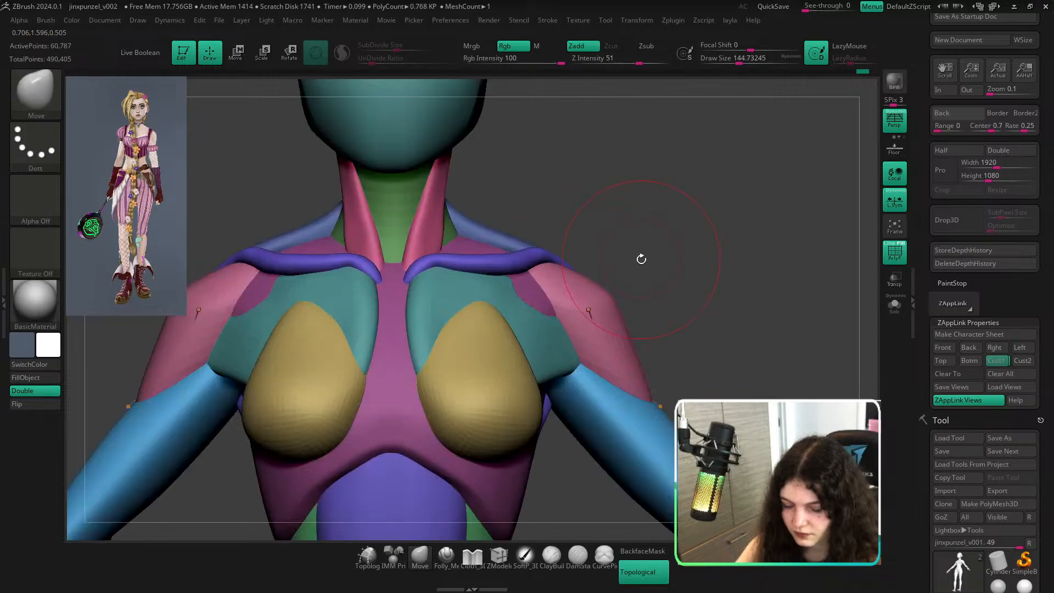
alt+right_drag(636, 252, 557, 290)
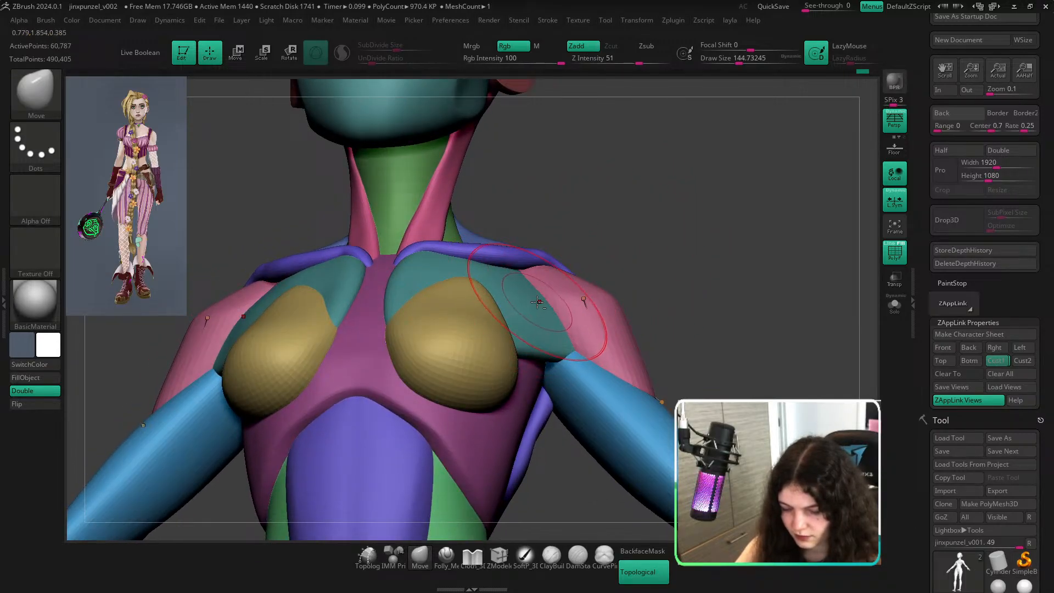
right_drag(671, 234, 504, 264)
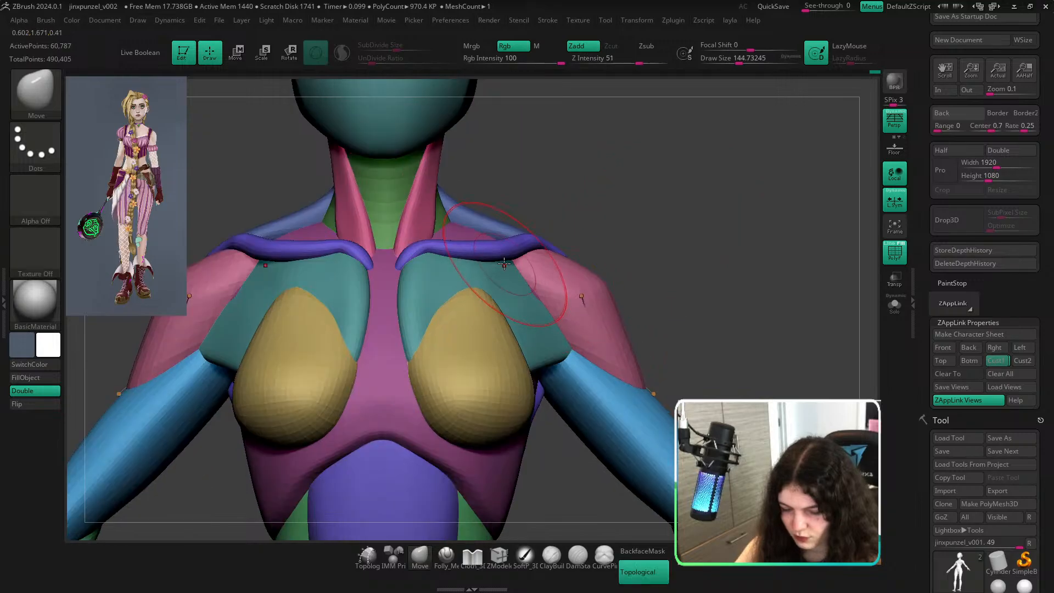
right_drag(635, 252, 554, 284)
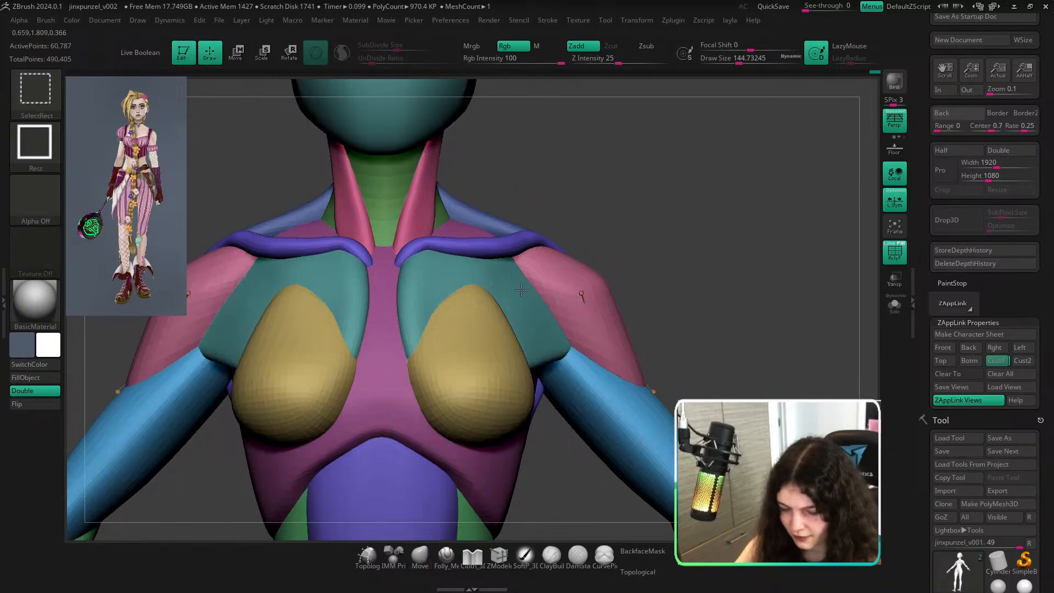
Smooth the isolated teal chest muscles at a lower subdivision level and show the rest of the body again.
ctrl+shift+click(664, 316)
ctrl+shift+click(664, 316)
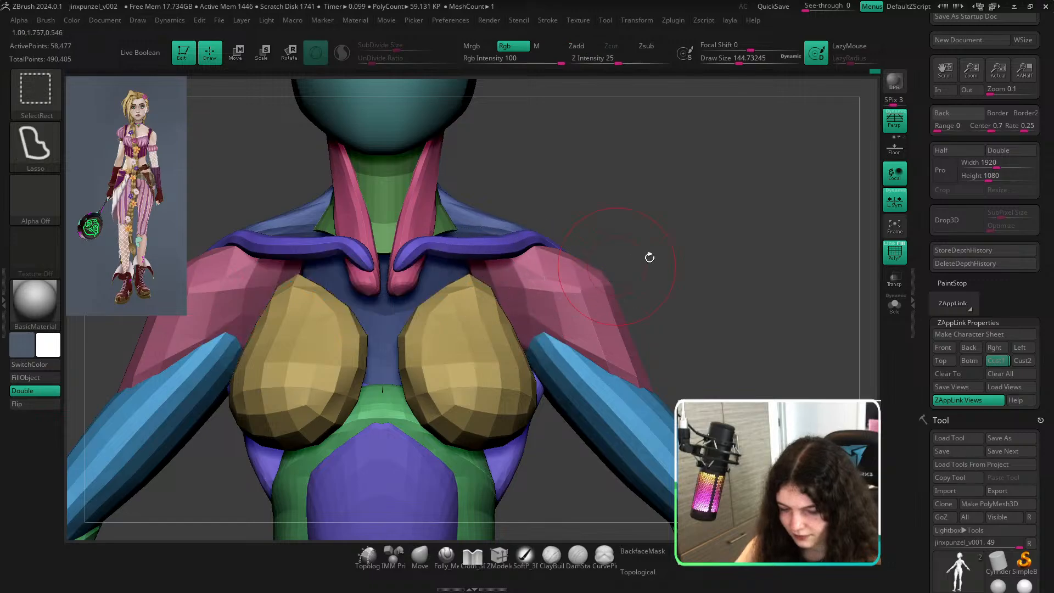
ctrl+shift+click(543, 303)
key(shift+f)
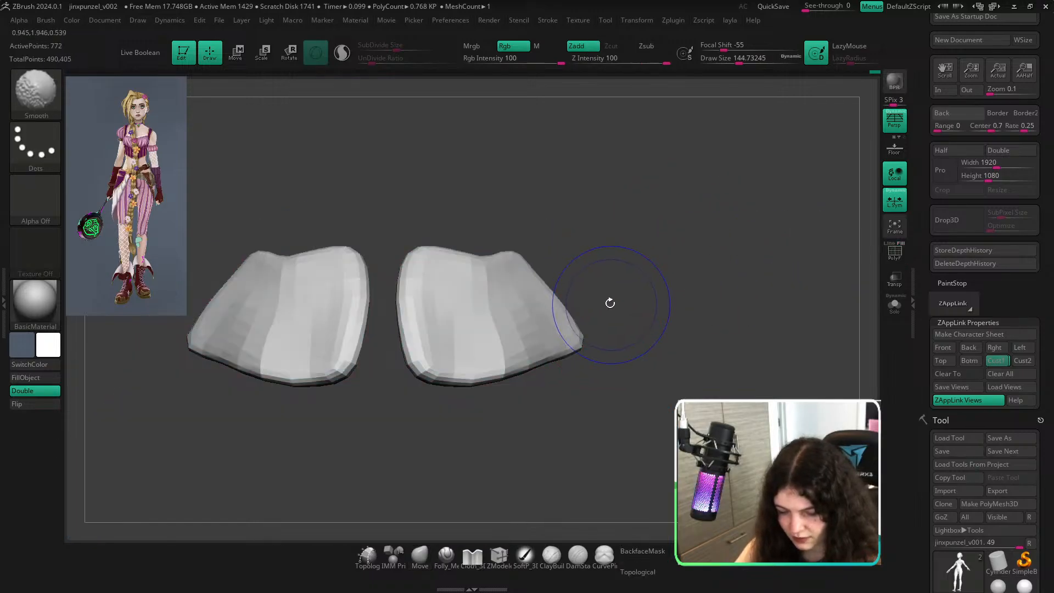
key(shift+f)
drag(577, 247, 506, 315)
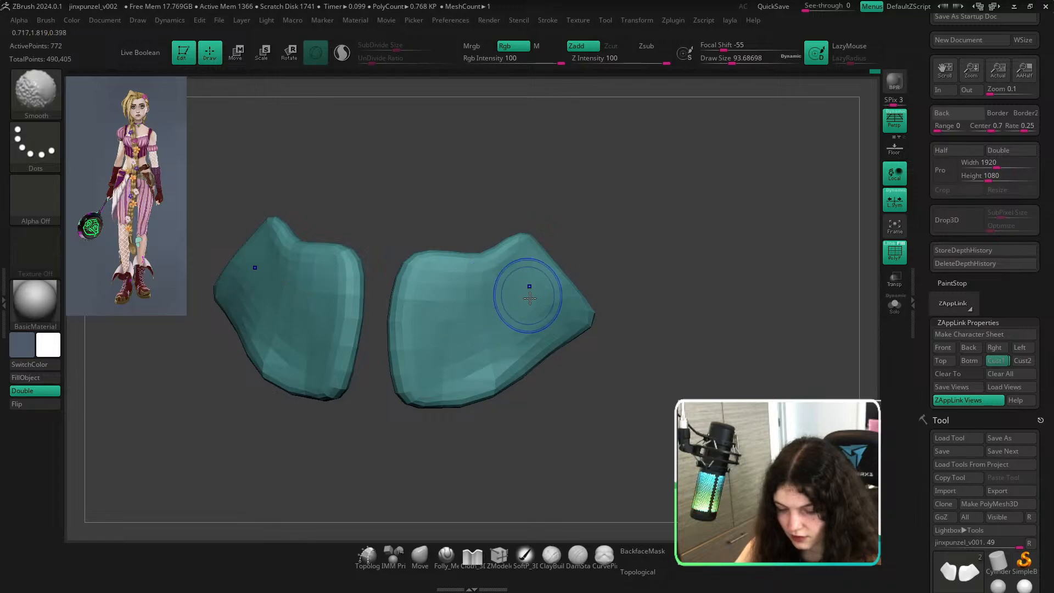
ctrl+shift+drag(686, 248, 776, 259)
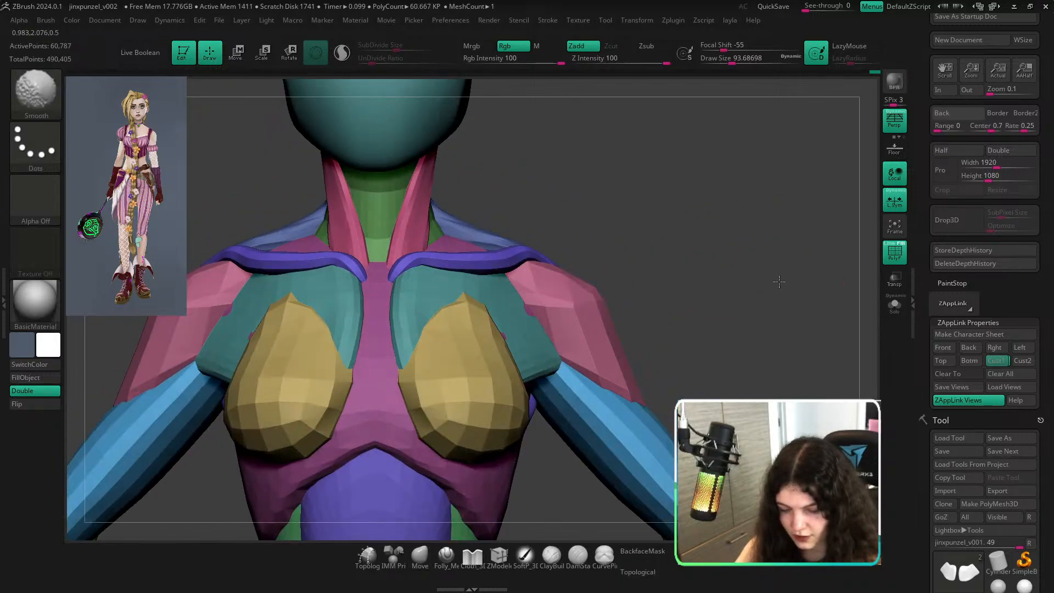
Turn on the smoothed Dynamic Subdivision preview for the blocked-out body mesh.
key(shift+f)
key(shift+f)
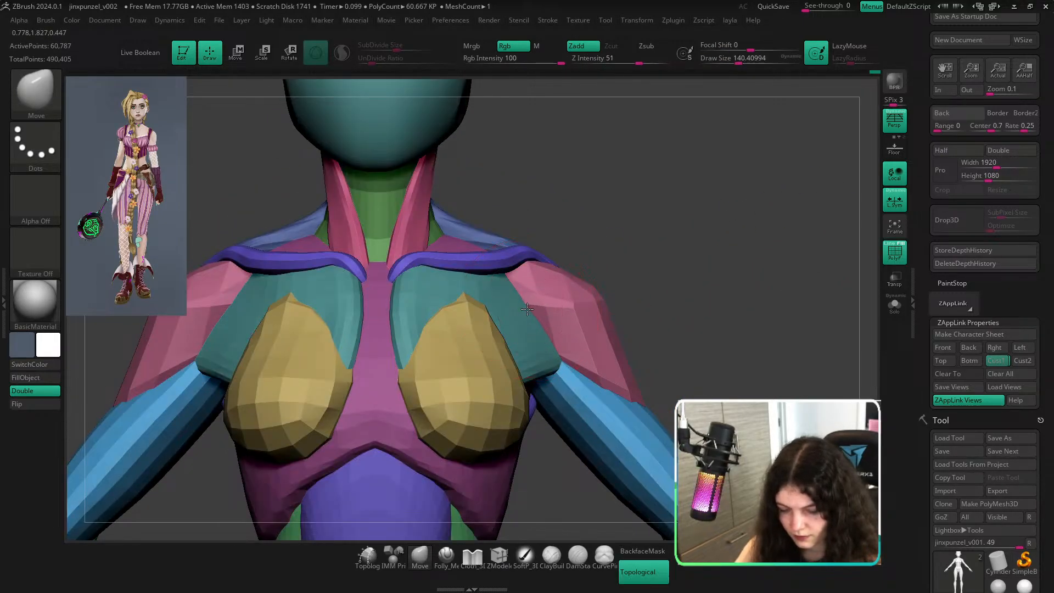
right_drag(539, 309, 569, 313)
key(d)
click(516, 196)
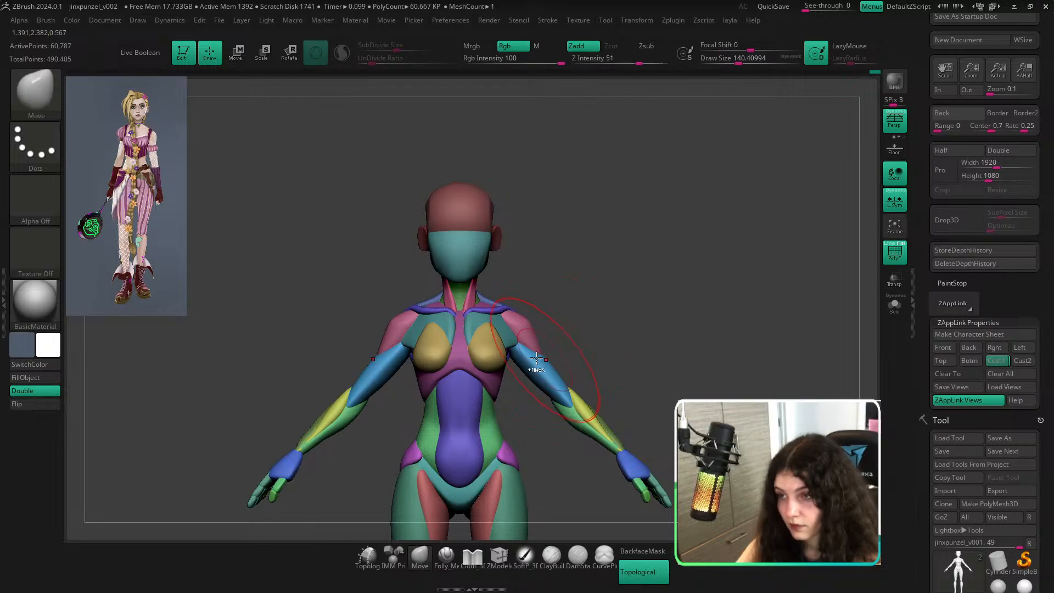
Reshape the outer end of the chest muscle where it meets the shoulder and armpit with the Move brush.
mouse_move(536, 358)
ctrl+right_down()
mouse_move(643, 345)
mouse_move(646, 328)
ctrl+right_up()
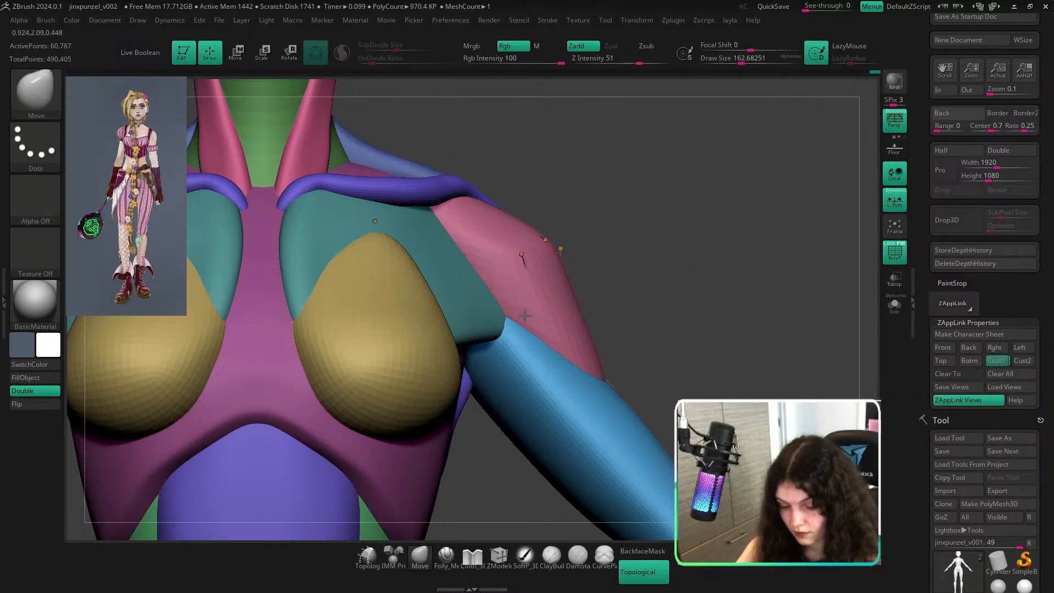
ctrl+shift+click(511, 336)
ctrl+shift+click(632, 304)
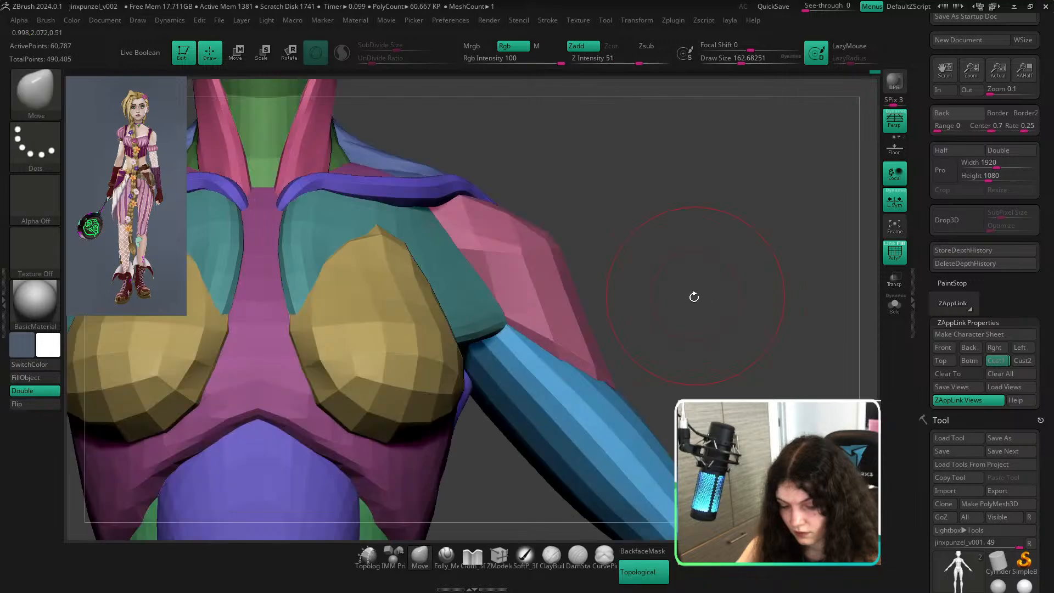
drag(612, 341, 570, 266)
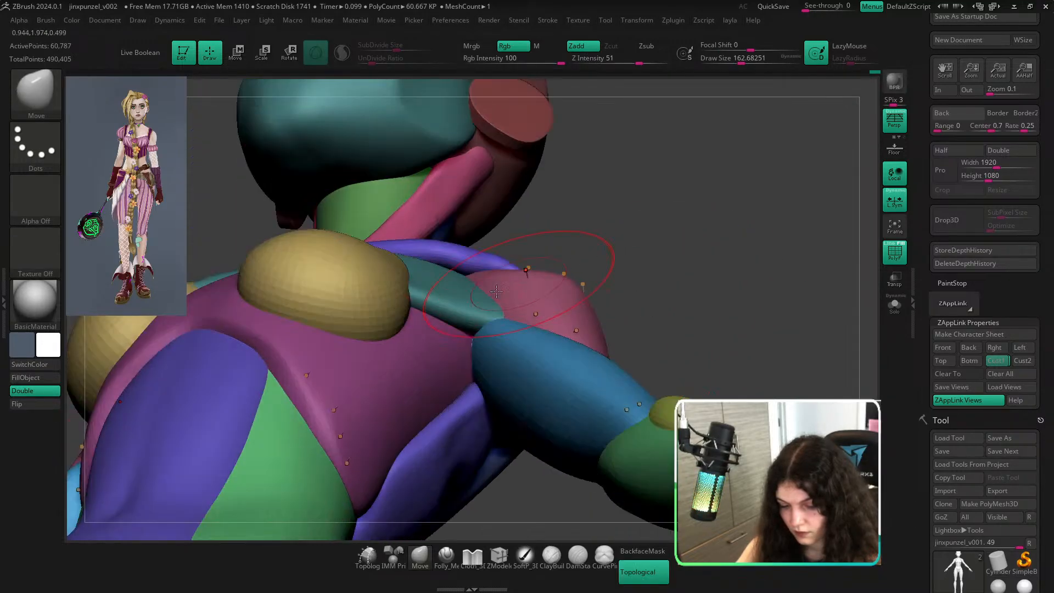
drag(471, 310, 474, 300)
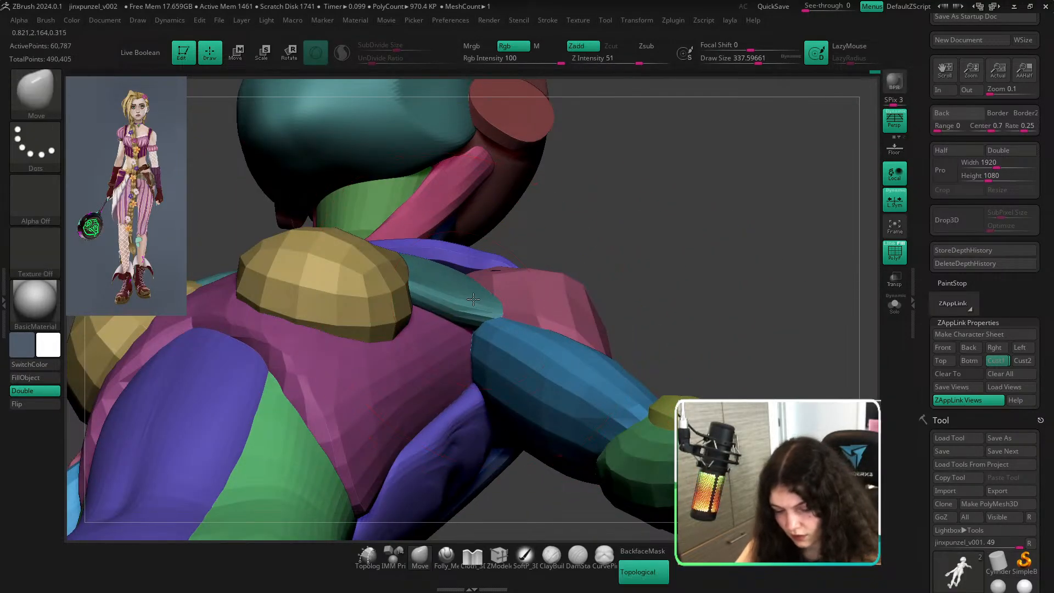
mouse_move(663, 267)
mouse_down()
mouse_move(690, 313)
mouse_move(631, 287)
mouse_move(621, 264)
mouse_move(695, 289)
mouse_move(644, 291)
mouse_up()
key(s)
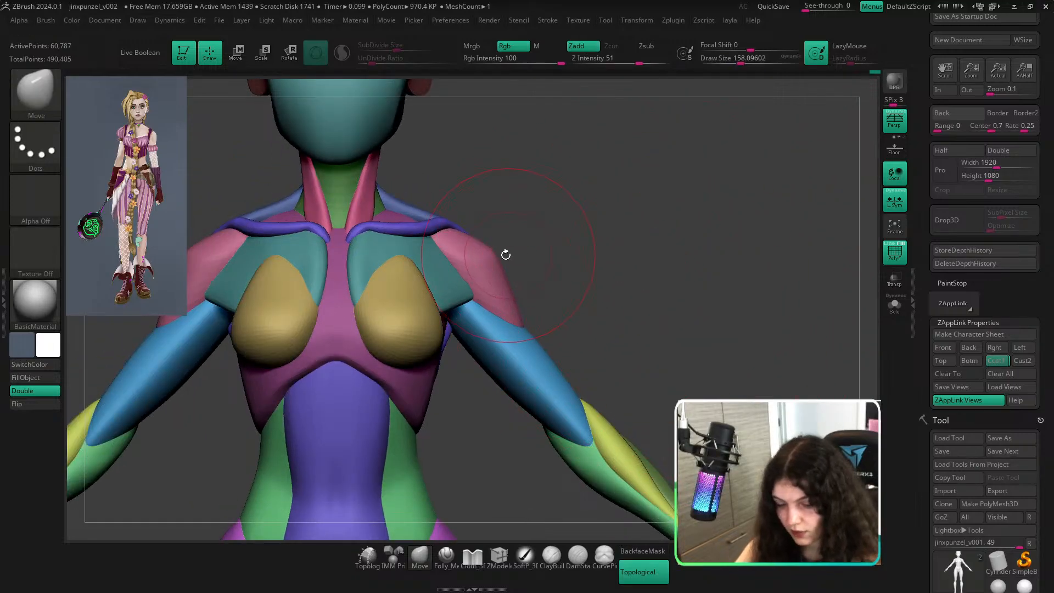
Adjust the upper inner edge of the chest muscle beside the collarbone, using the Move brush at draw size about 158.
alt+right_drag(601, 212, 689, 243)
ctrl+right_drag(568, 292, 642, 237)
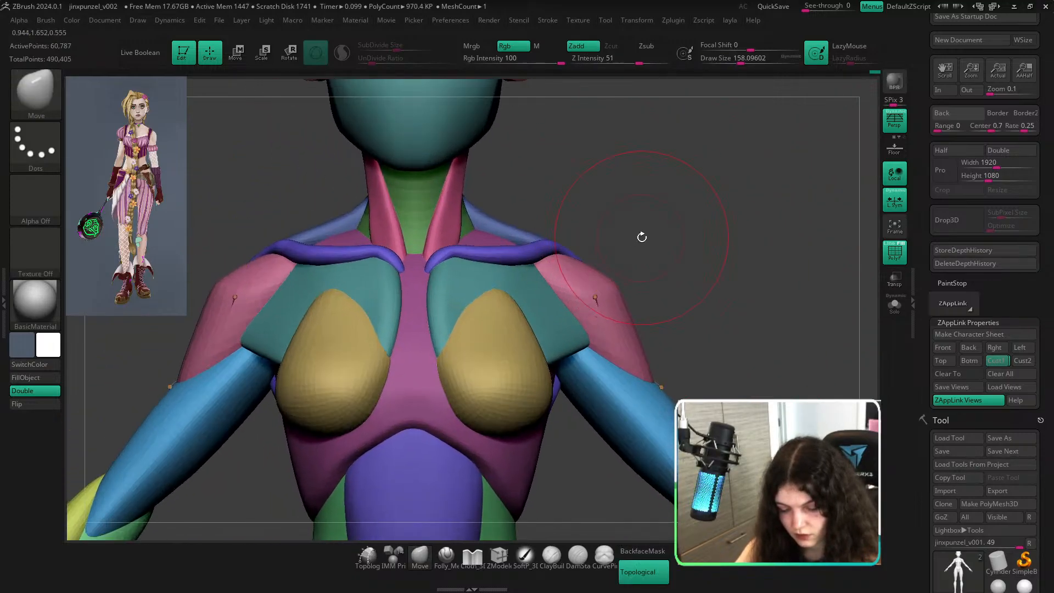
drag(677, 225, 511, 319)
drag(451, 267, 443, 265)
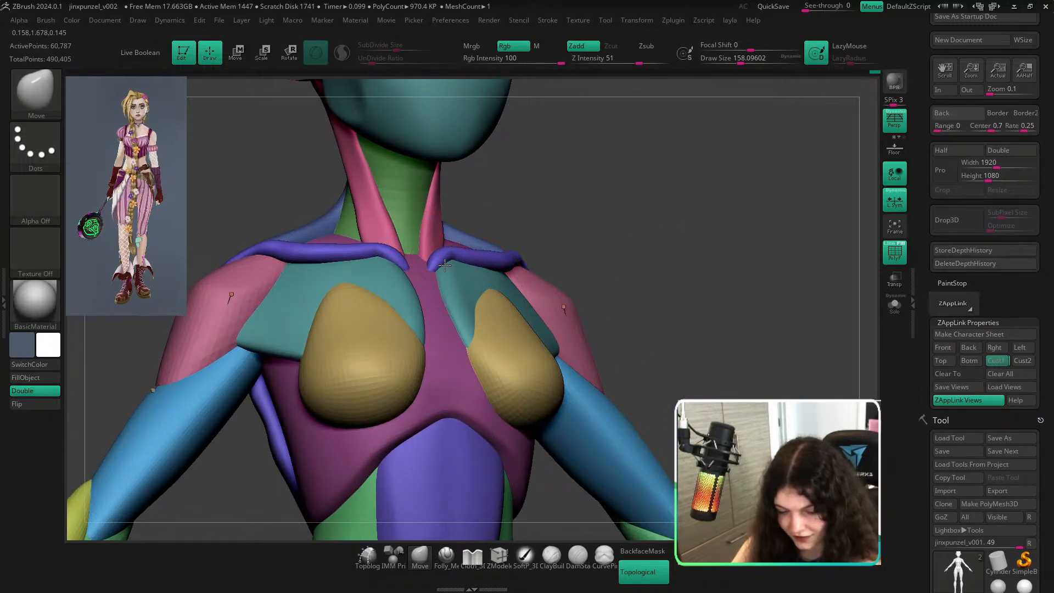
mouse_move(657, 240)
shift+right_down()
mouse_move(704, 261)
mouse_move(745, 114)
shift+right_up()
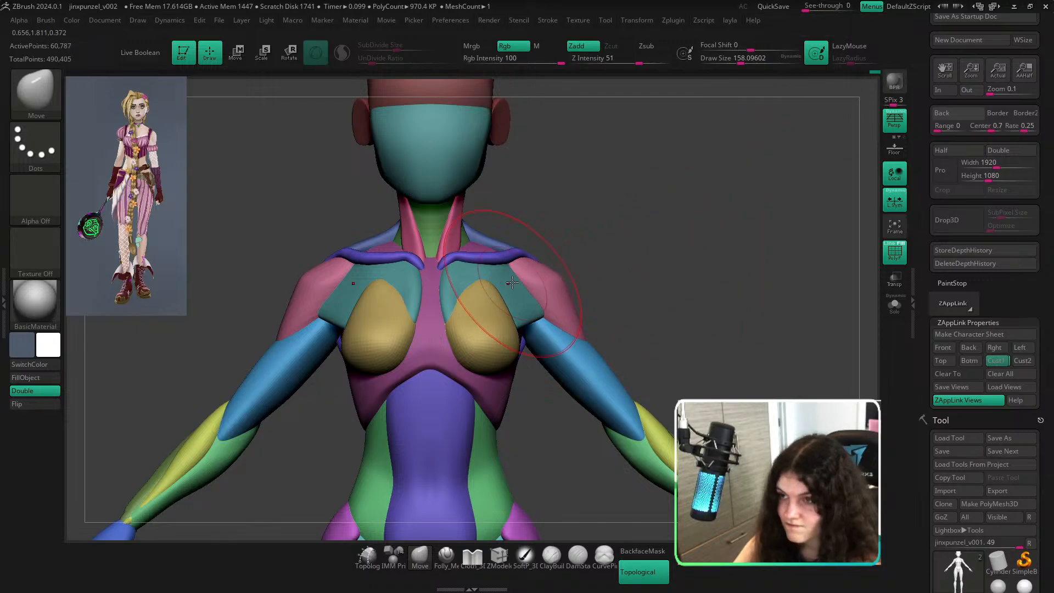
Enable BackfaceMask and refine the inner ends of the collarbones with the Move brush at draw size about 90.
ctrl+right_drag(479, 245, 490, 294)
right_drag(589, 229, 577, 259)
mouse_move(495, 270)
ctrl+right_down()
mouse_move(486, 304)
mouse_move(428, 275)
ctrl+right_up()
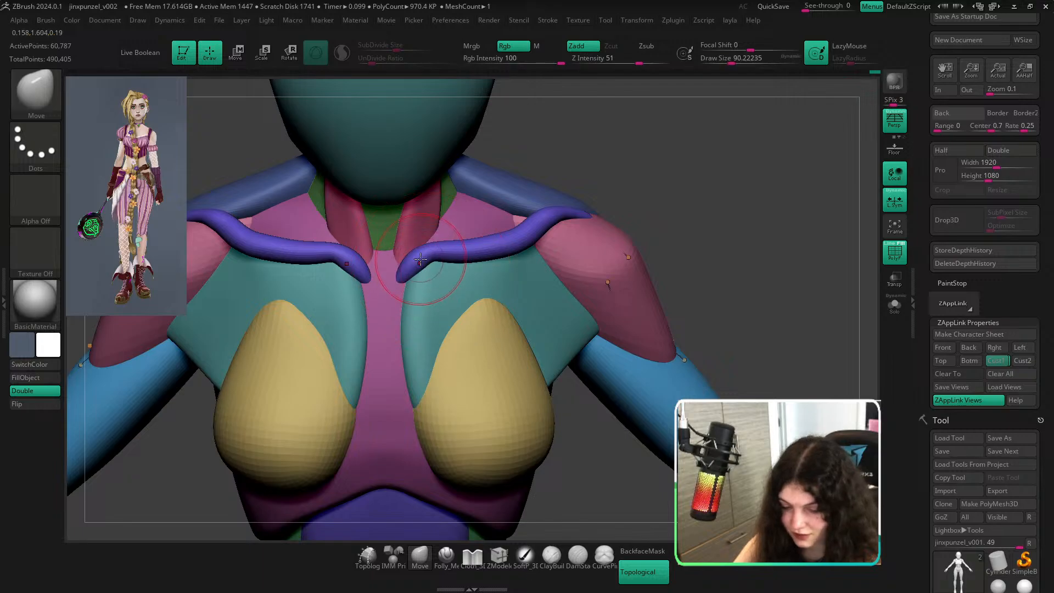
click(643, 551)
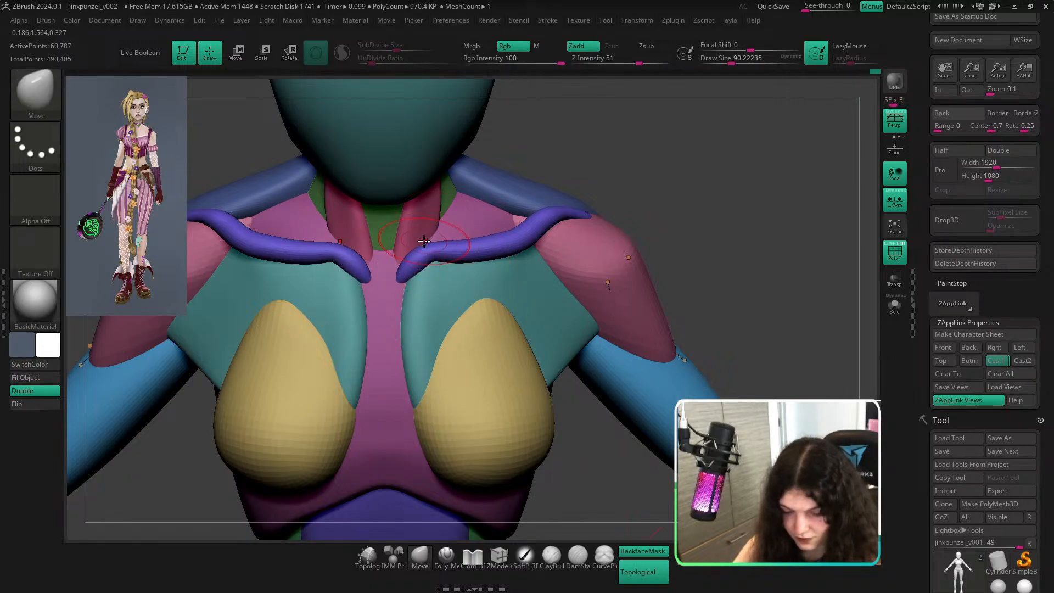
right_drag(700, 211, 676, 270)
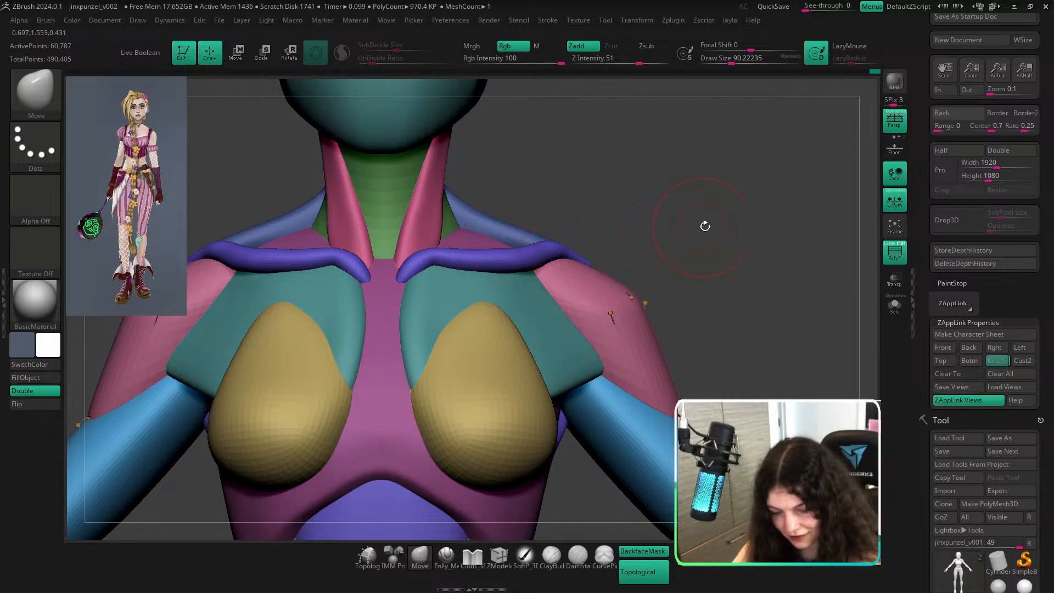
Set the Move brush's draw size to about 56 and turn off BackfaceMask to refine the middle of the collarbones.
key(s)
drag(517, 276, 510, 276)
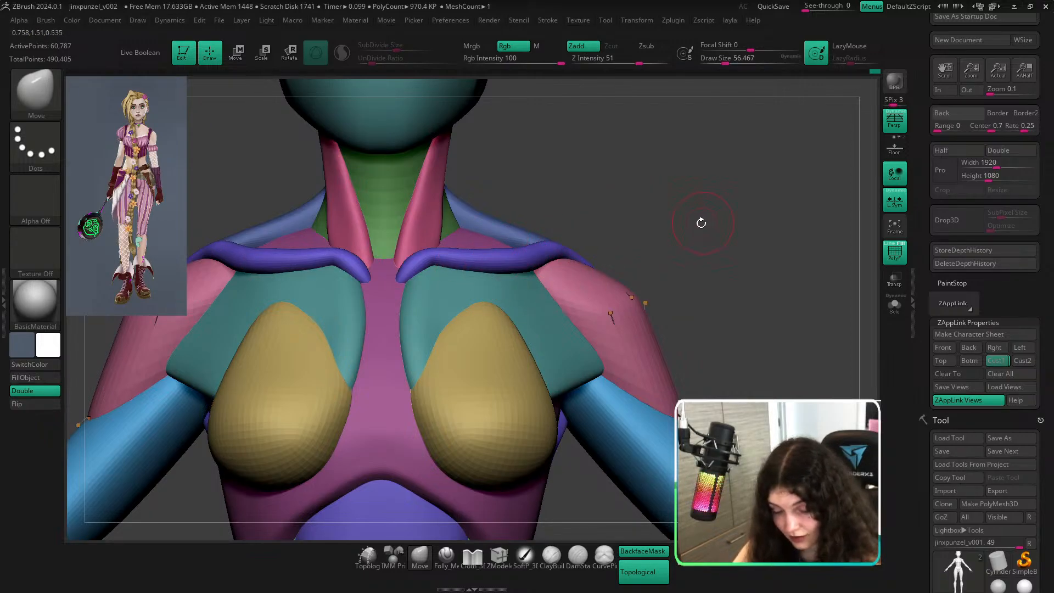
click(665, 555)
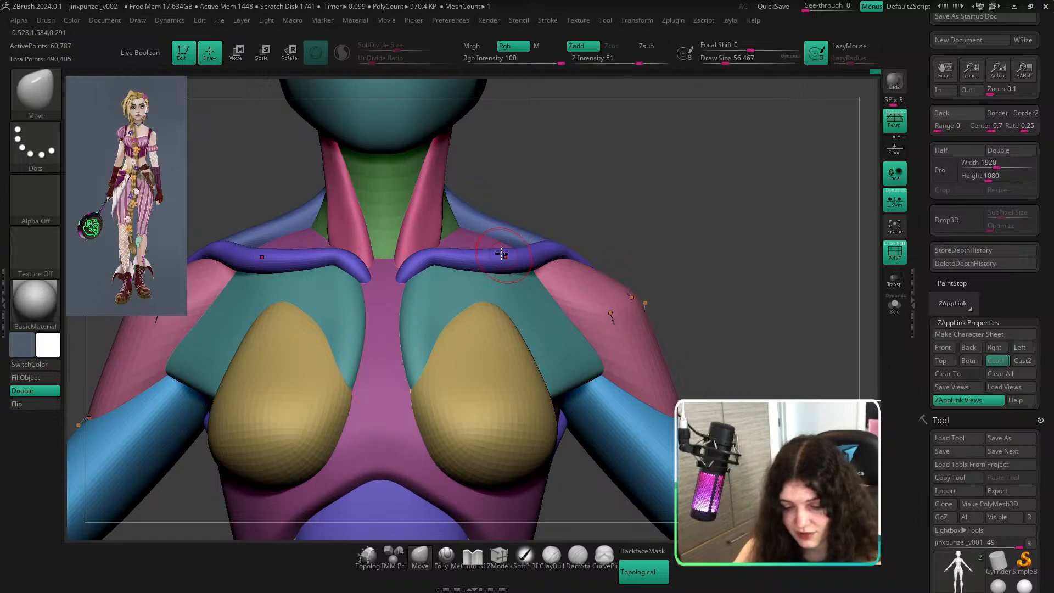
mouse_move(696, 236)
ctrl+right_down()
mouse_move(572, 236)
mouse_move(523, 260)
mouse_move(528, 285)
ctrl+right_up()
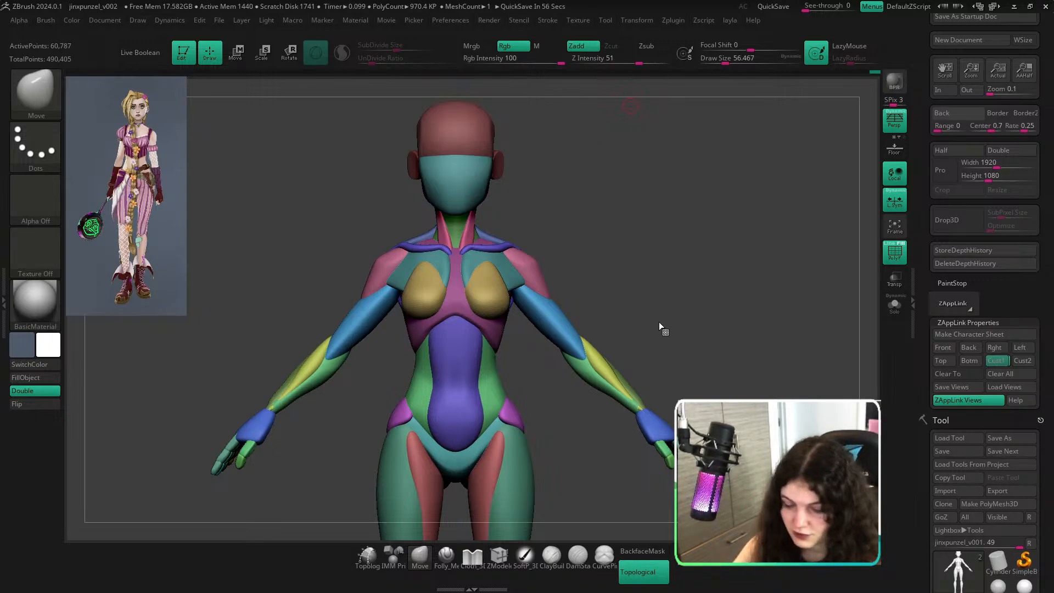
Set the Move brush's draw size to about 83 for the waist and undo the last change.
ctrl+right_drag(833, 227, 765, 219)
alt+right_drag(700, 269, 697, 188)
ctrl+right_drag(486, 262, 529, 292)
key(ctrl+t)
key(s)
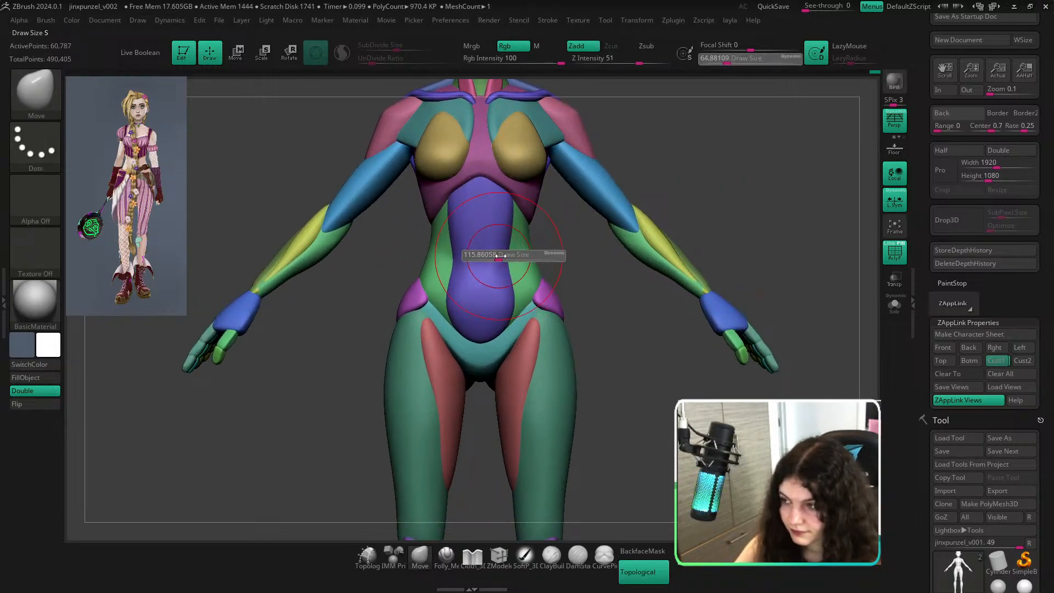
mouse_move(487, 254)
mouse_down()
mouse_move(513, 254)
mouse_move(504, 256)
mouse_up()
key(s)
key(ctrl+z)
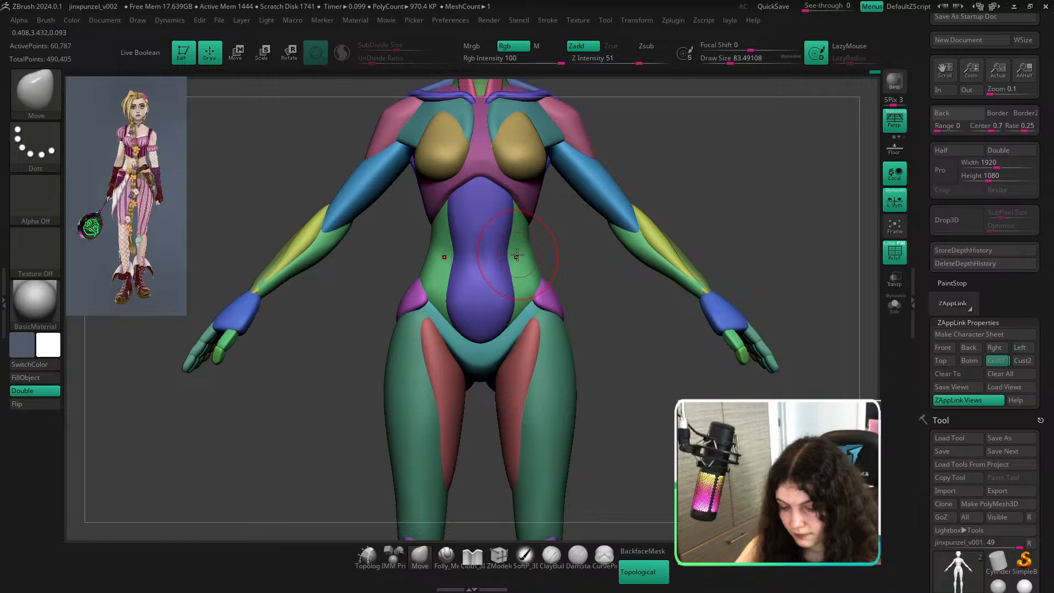
Reduce the Move brush's draw size to about 62 for work around the pelvis and upper thighs.
ctrl+right_drag(518, 253, 476, 244)
ctrl+right_drag(444, 323, 482, 339)
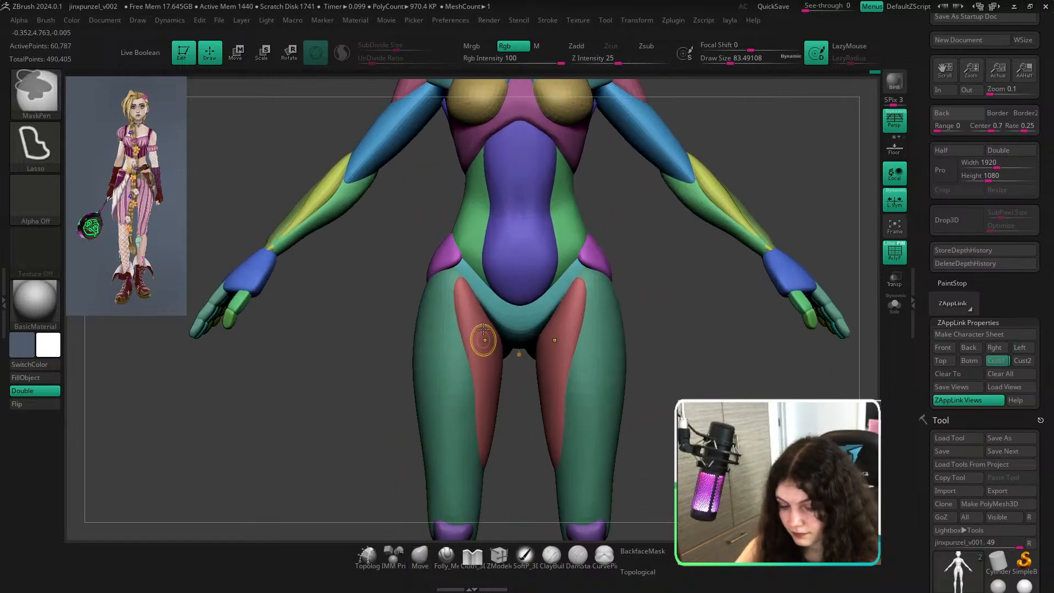
key(s)
drag(482, 299, 474, 298)
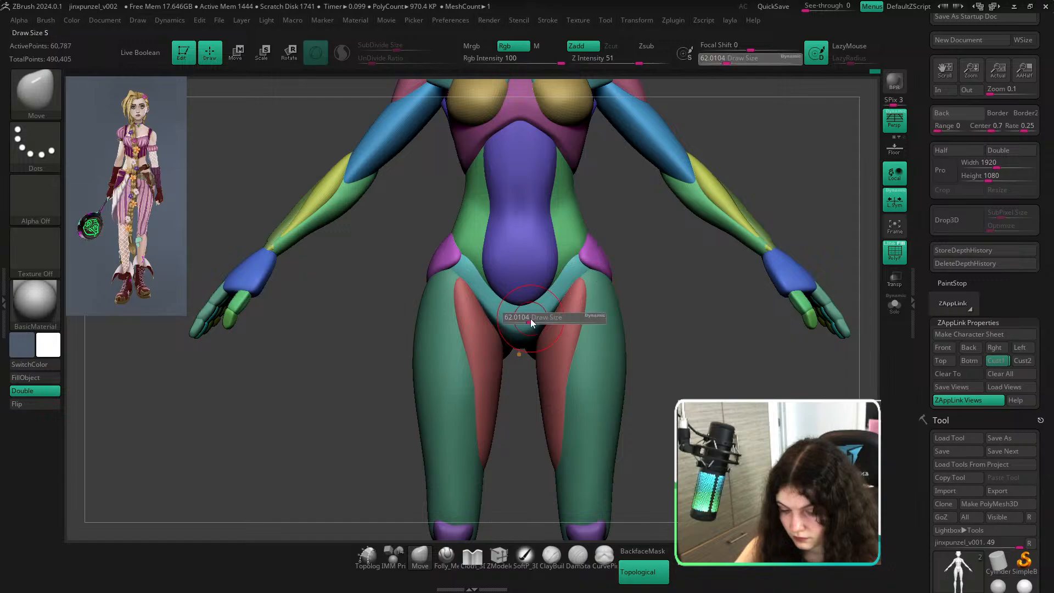
key(ctrl)
ctrl+right_drag(643, 292, 561, 324)
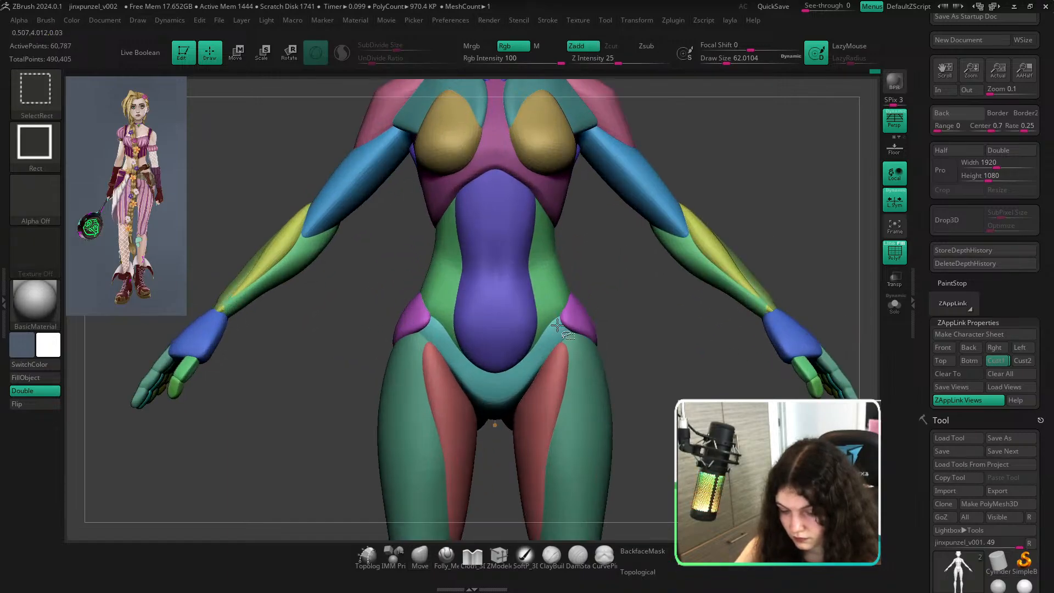
Isolate the pelvis polygroup to inspect its shape and restore the visibility of the whole body.
ctrl+shift+click(559, 318)
key(ctrl+z)
ctrl+shift+click(561, 333)
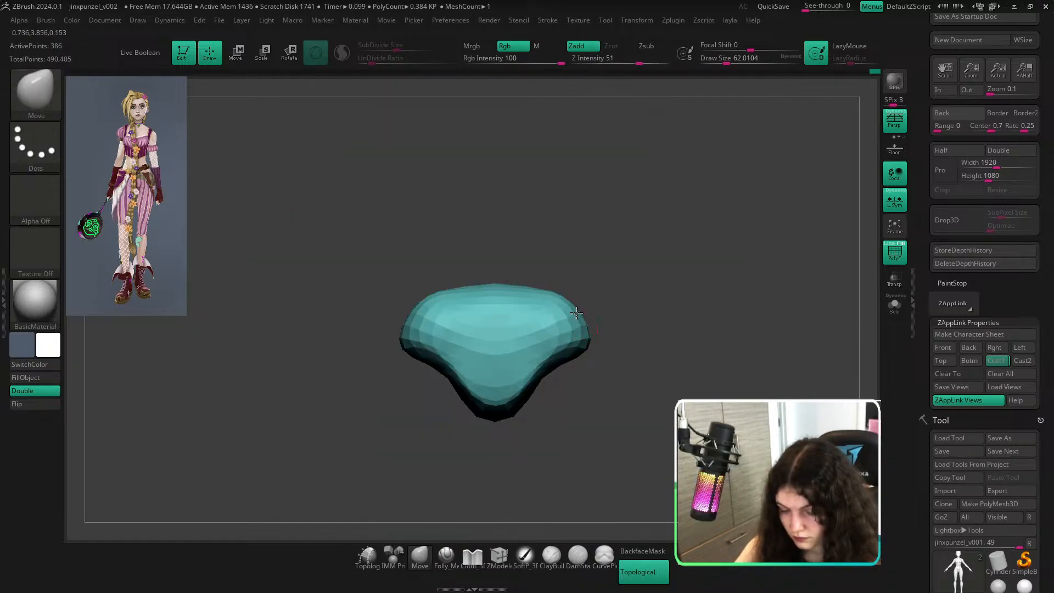
ctrl+shift+click(720, 304)
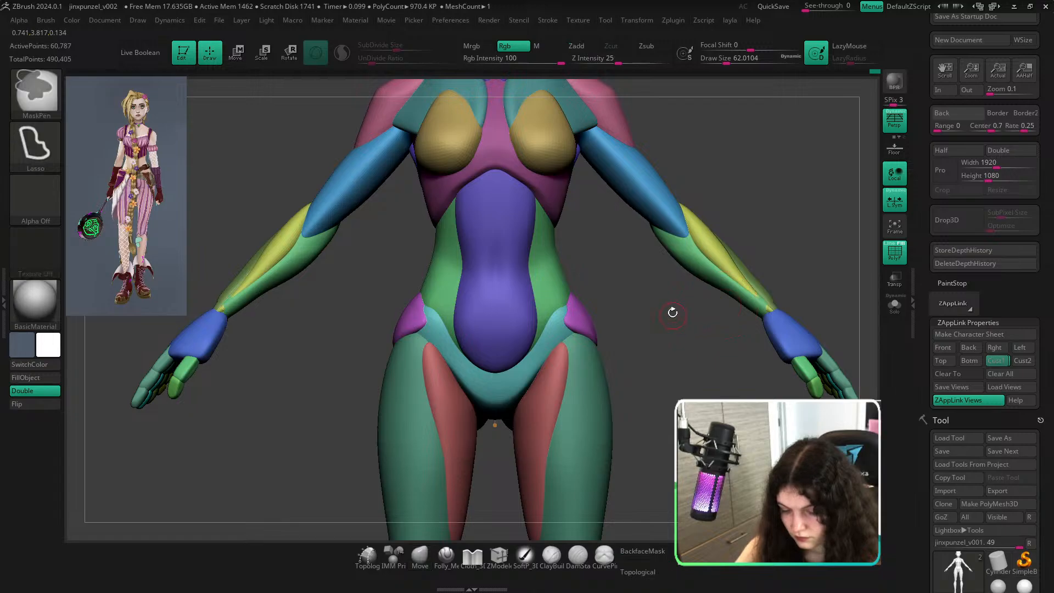
Refine the hip pieces where they meet the pelvis band, using the Move brush at draw size about 116.
mouse_move(607, 319)
ctrl+right_down()
mouse_move(601, 362)
mouse_move(573, 310)
ctrl+right_up()
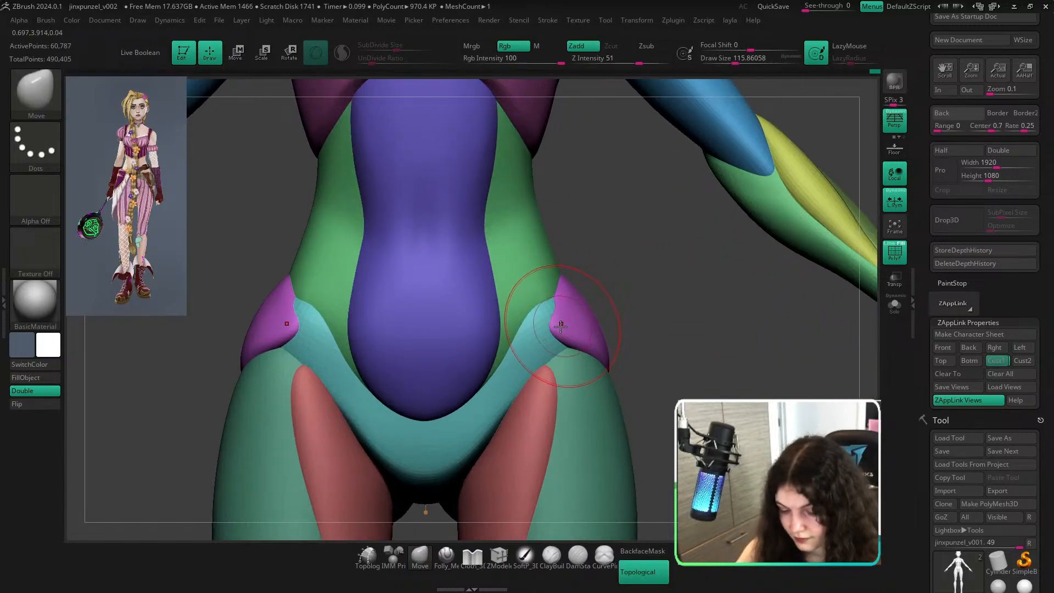
ctrl+right_drag(632, 357, 642, 393)
right_drag(643, 393, 632, 368)
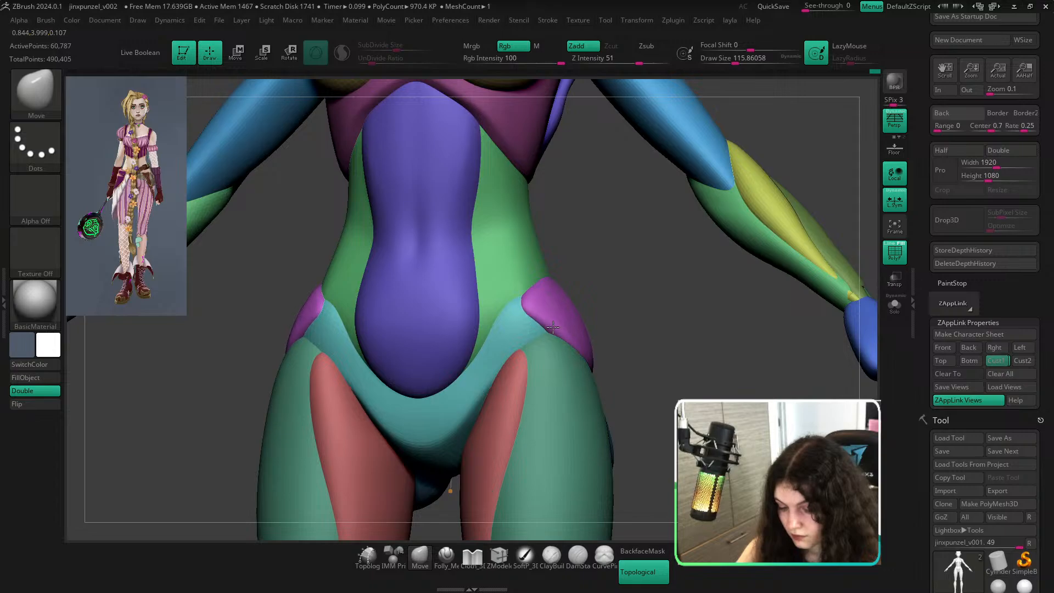
ctrl+right_drag(652, 311, 593, 328)
mouse_move(645, 382)
ctrl+right_down()
mouse_move(626, 389)
mouse_move(599, 357)
ctrl+right_up()
Show the silhouette thumbnail of the figure at size 512.
click(445, 20)
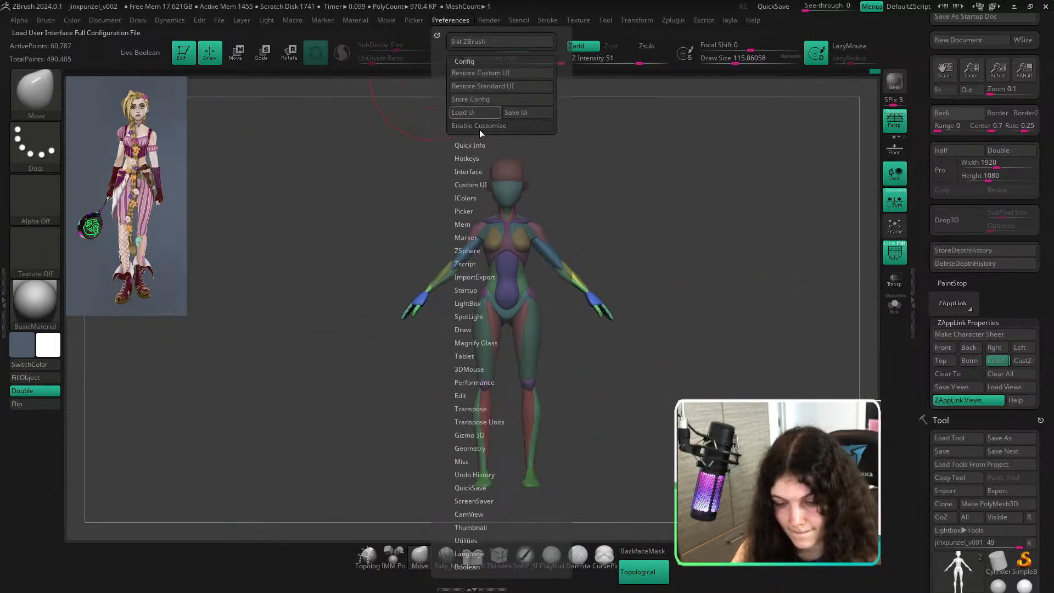
click(467, 352)
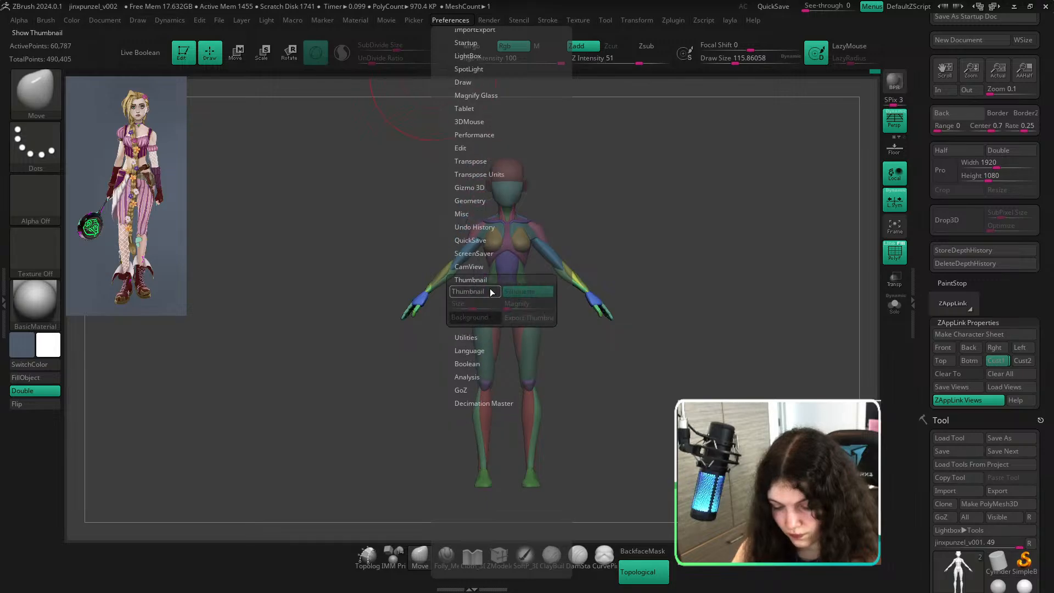
click(490, 289)
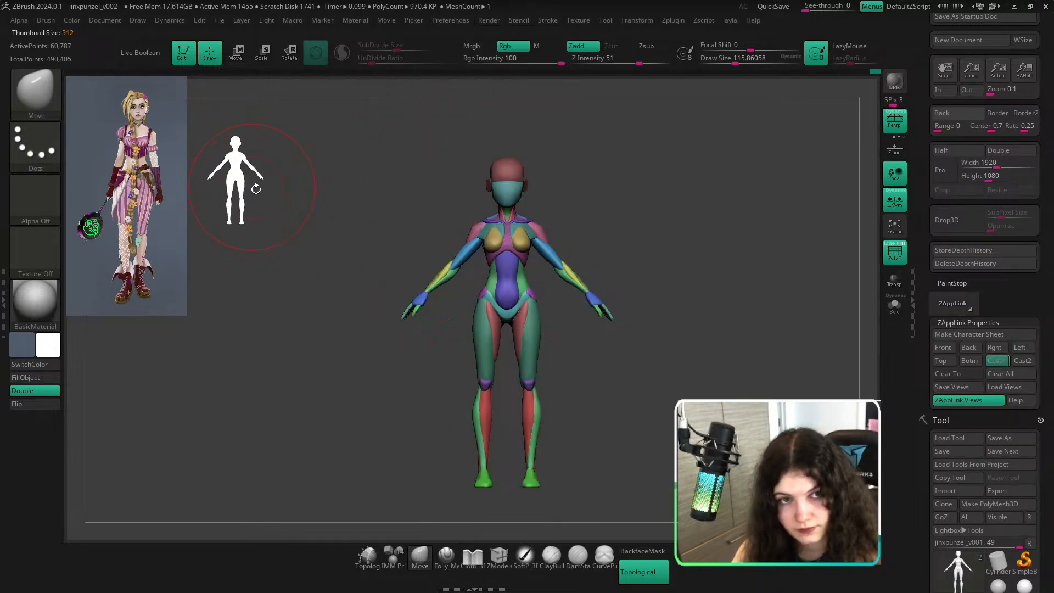
mouse_move(589, 210)
ctrl+right_down()
mouse_move(620, 220)
mouse_move(644, 177)
mouse_move(607, 212)
ctrl+right_up()
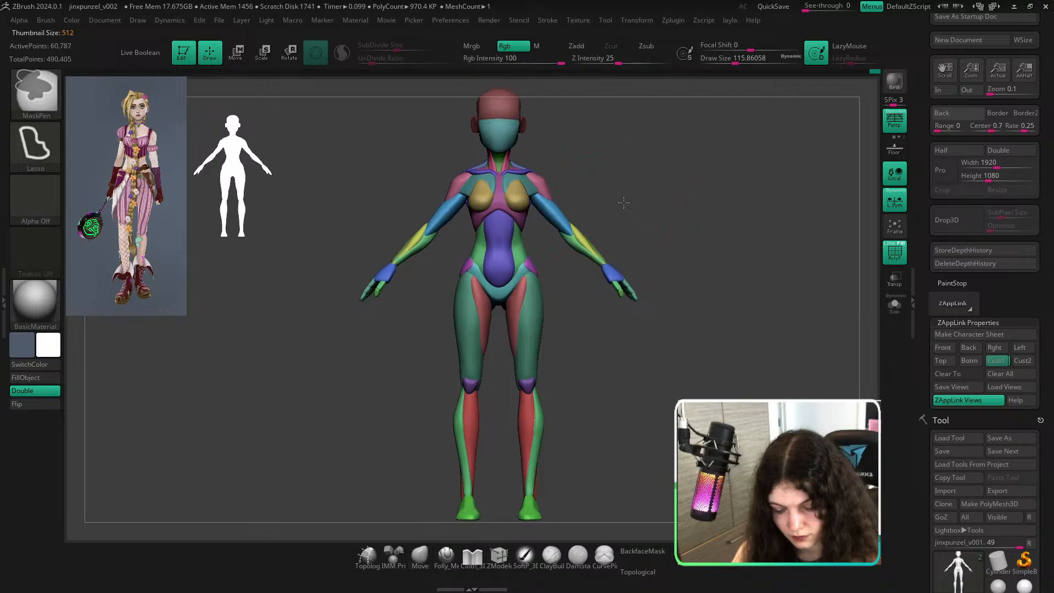
Set the silhouette thumbnail's magnification to 2 and place the model beside it for comparison.
click(465, 22)
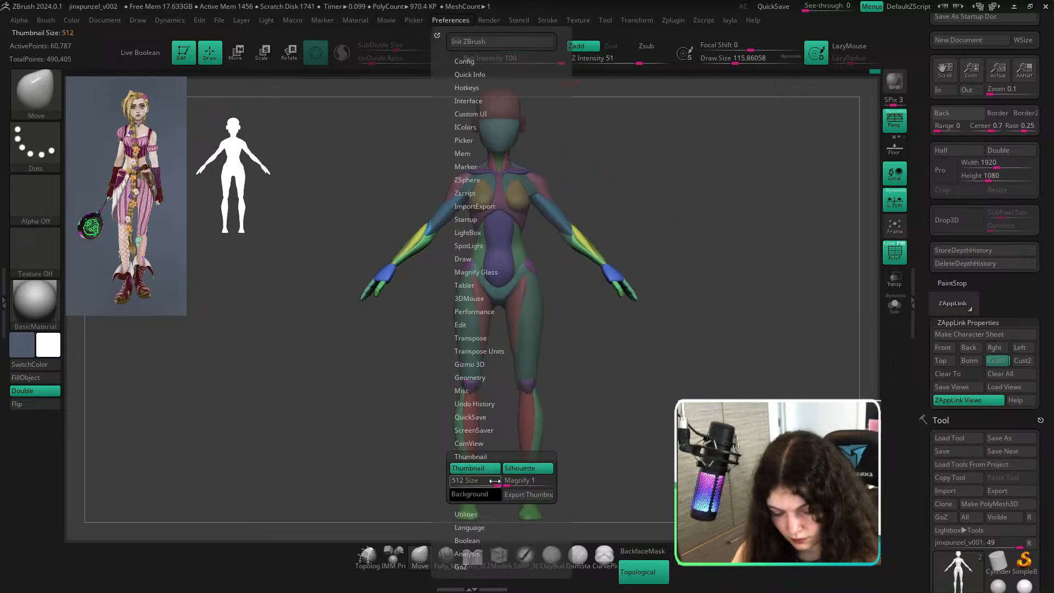
drag(509, 485, 516, 485)
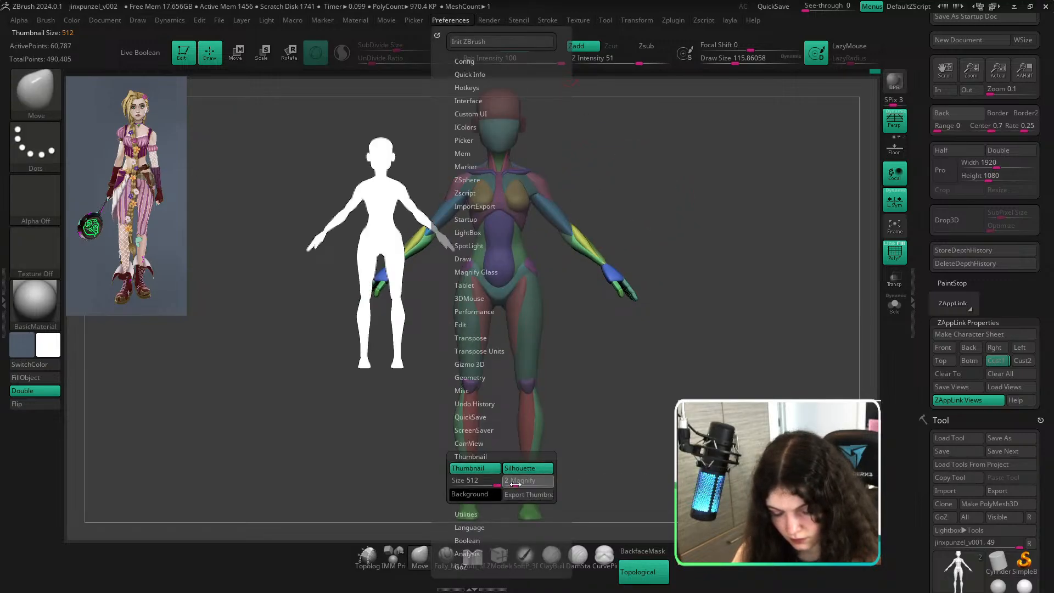
alt+right_drag(738, 321, 819, 324)
drag(810, 330, 814, 332)
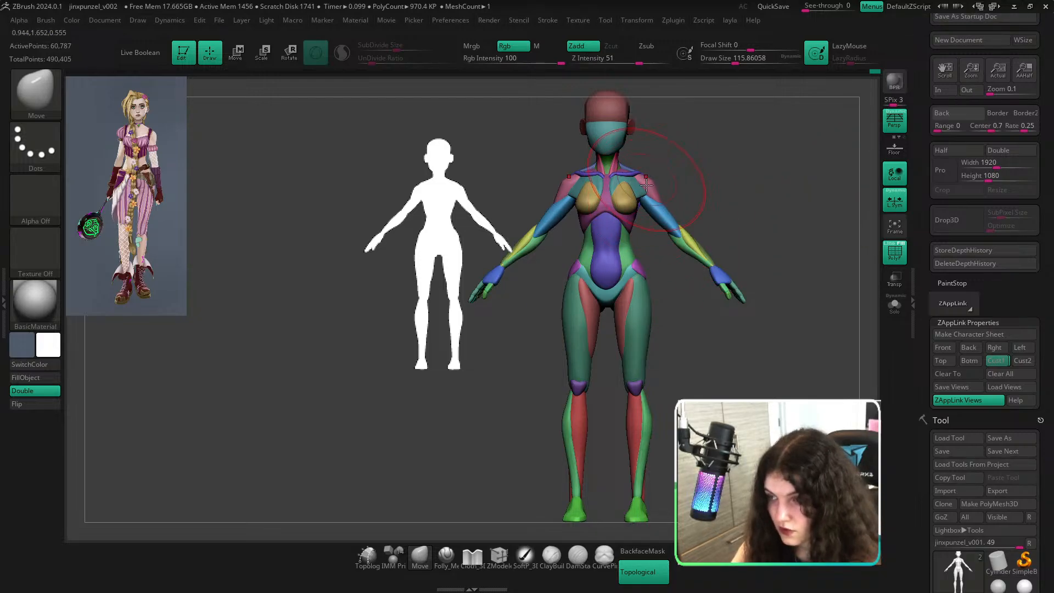
Lasso-mask the area around the shoulders and upper chest, and invert the mask.
key(ctrl)
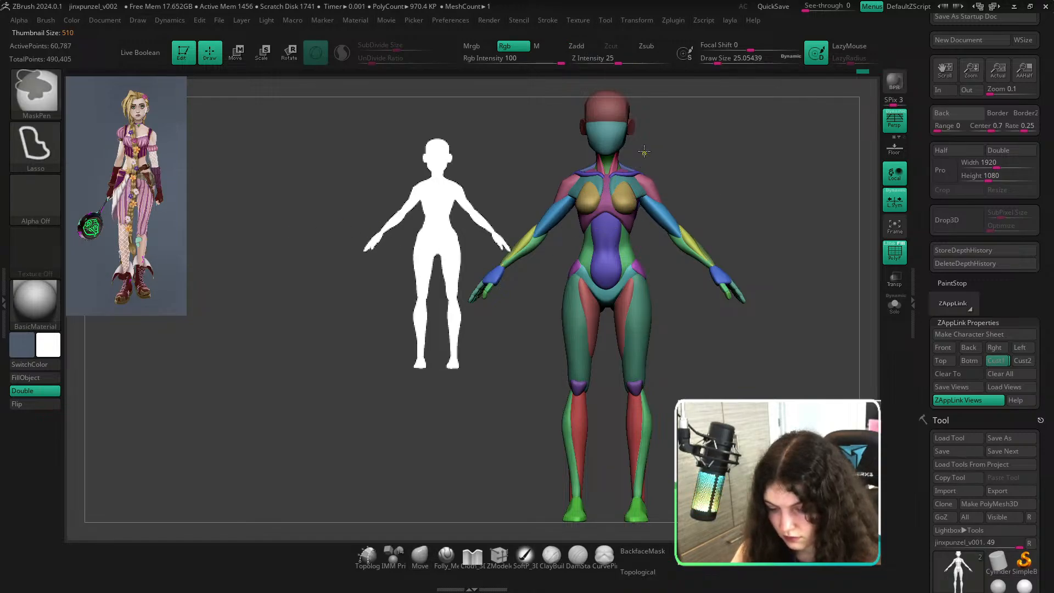
ctrl+drag(641, 213, 648, 161)
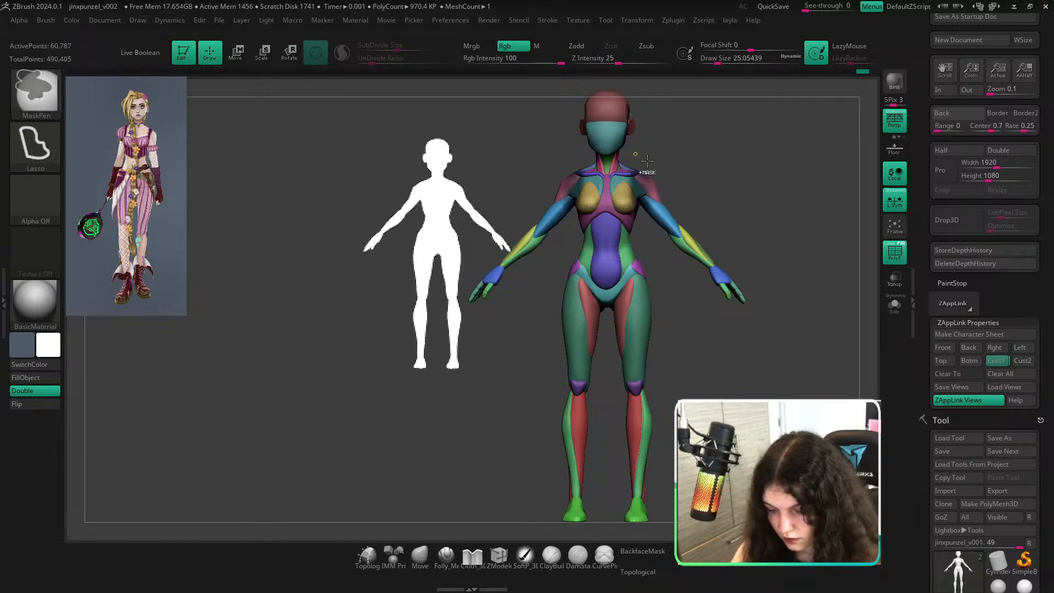
key(ctrl+i)
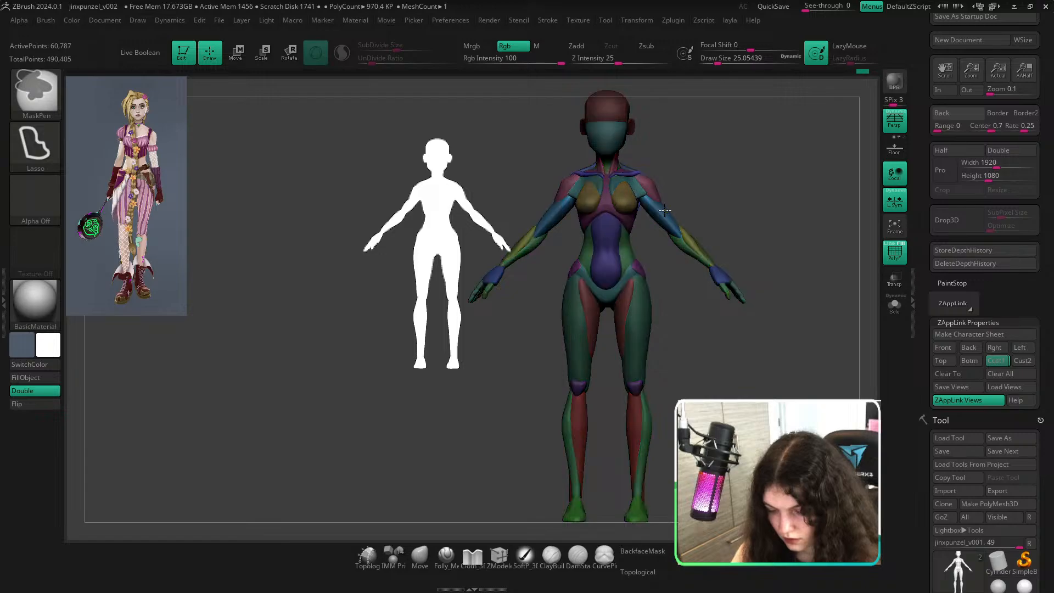
Turn off the silhouette thumbnail and bring the figure back to a front view.
right_drag(665, 211, 631, 199)
ctrl+shift+click(631, 199)
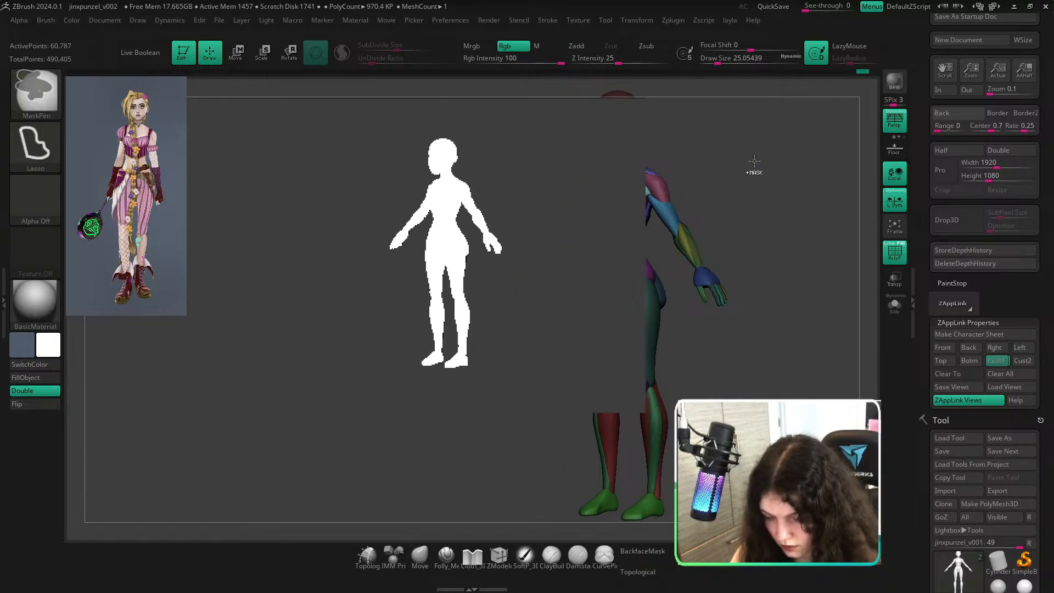
click(452, 21)
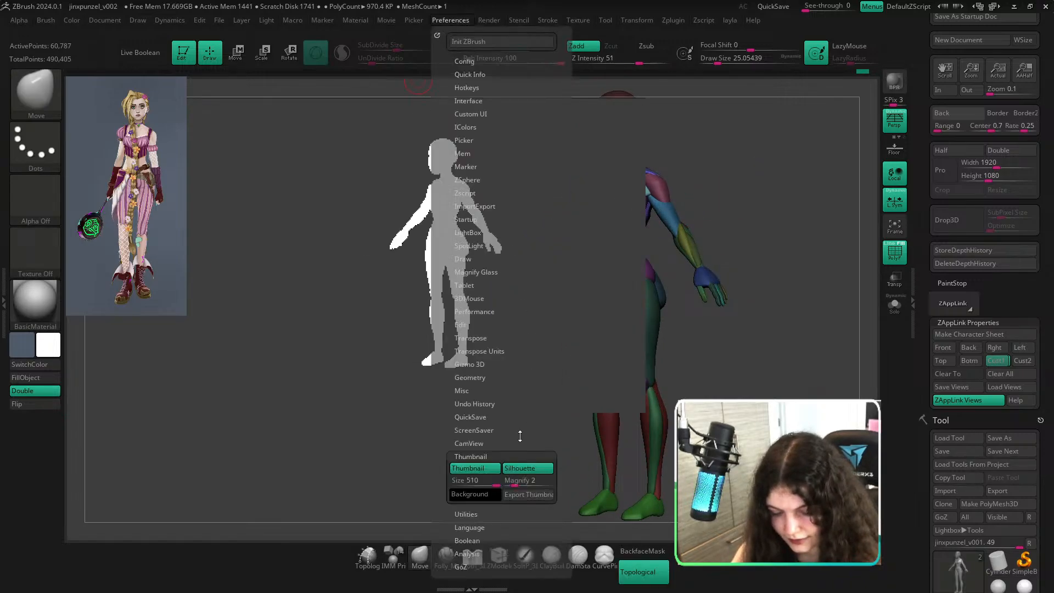
click(475, 470)
right_drag(753, 198, 659, 209)
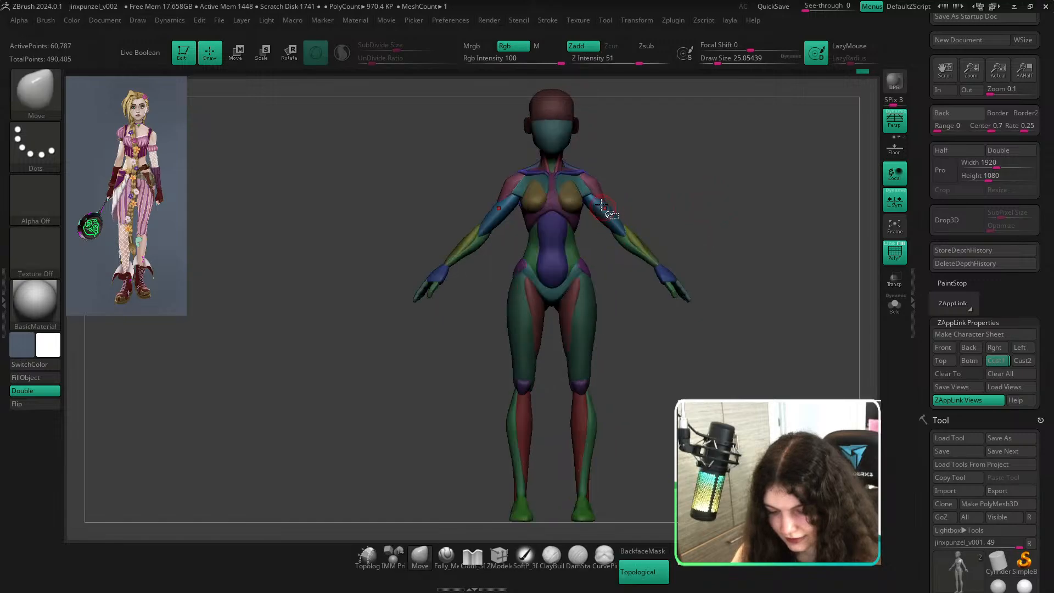
Mask everything except the breasts, adjust their scale, and move them slightly upward with the gizmo.
ctrl+shift+click(575, 199)
mouse_move(619, 139)
ctrl+mouse_down()
mouse_move(487, 103)
mouse_move(541, 104)
ctrl+mouse_up()
ctrl+shift+click(659, 230)
key(w)
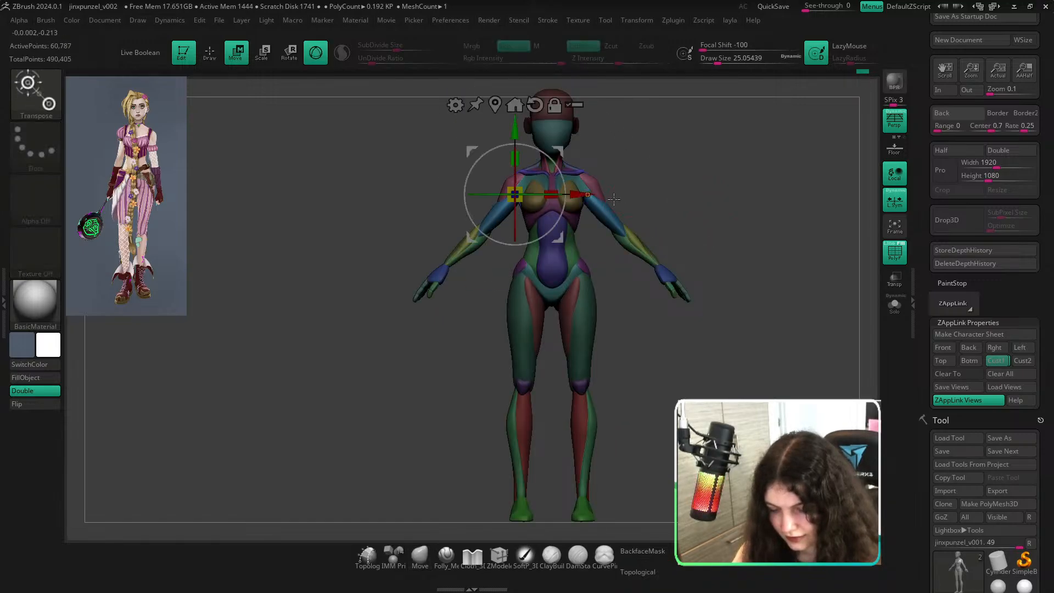
click(515, 104)
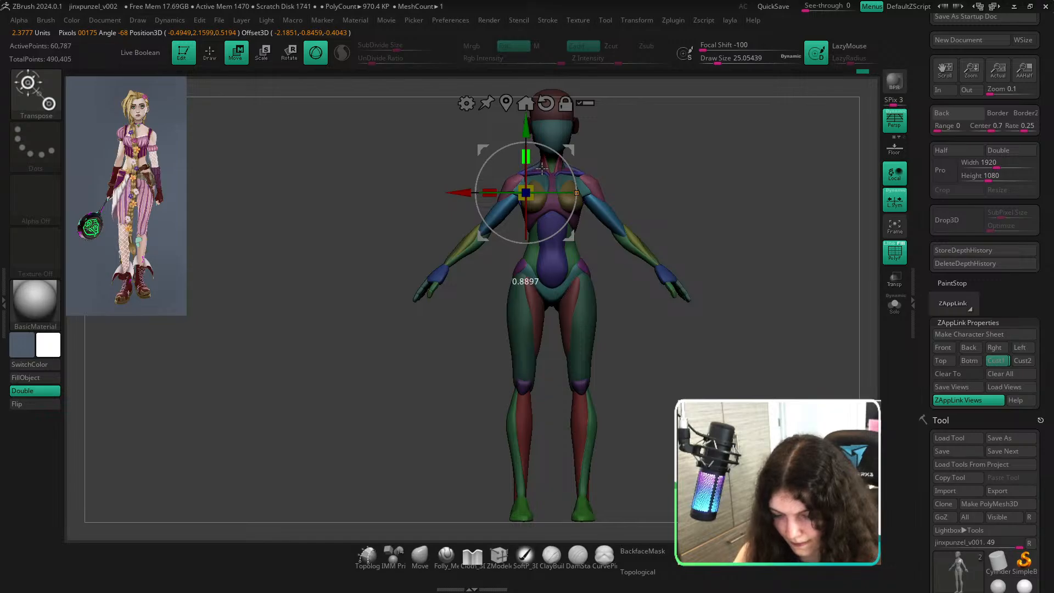
scroll(535, 165, up, 4)
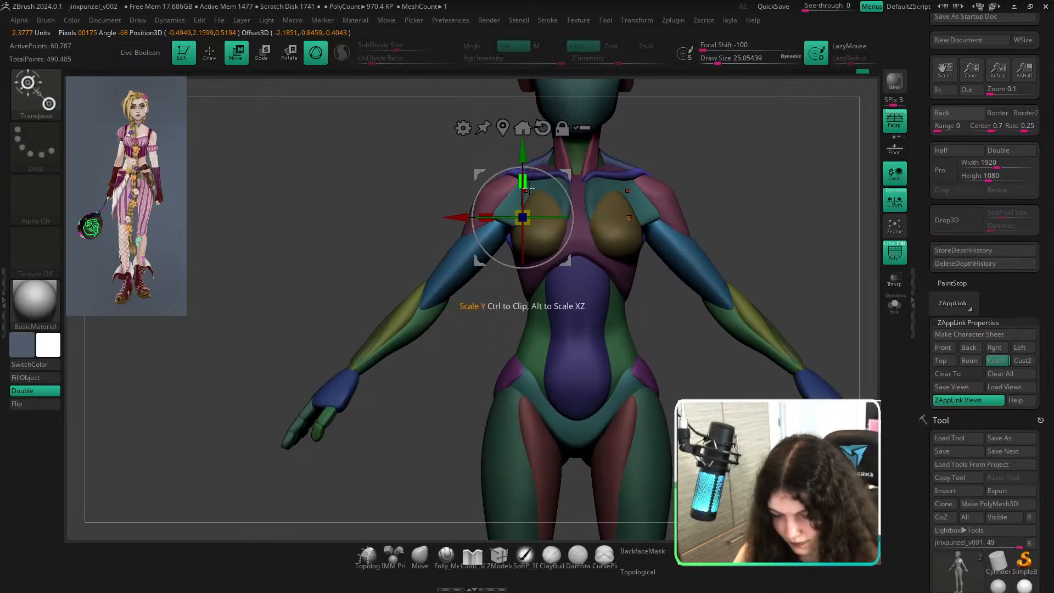
drag(529, 190, 504, 160)
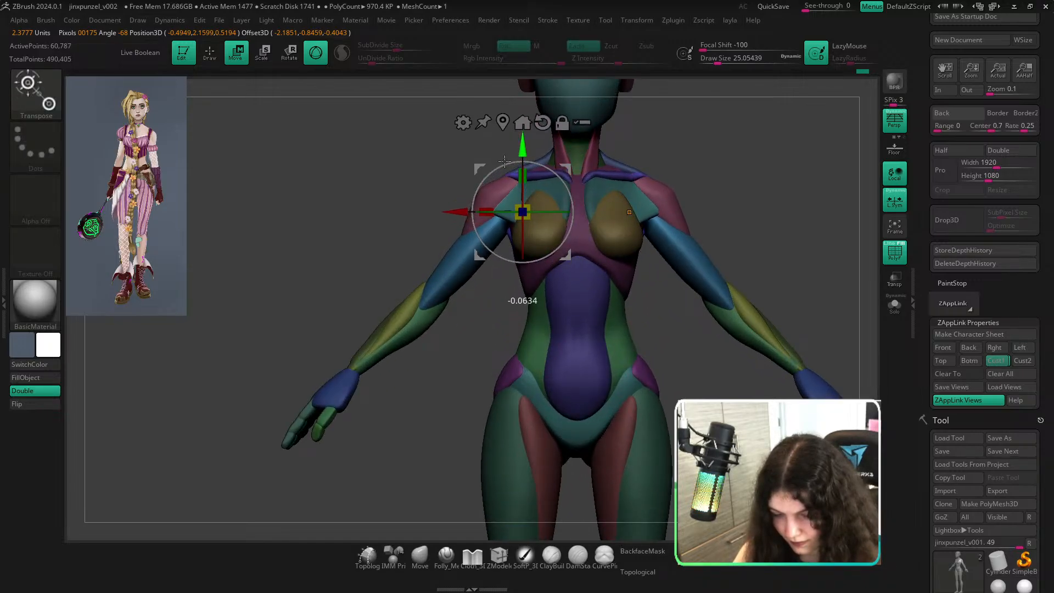
Return to sculpting mode, turn off the polyframe colours, and restore the saved Cust1 view of the whole figure.
key(q)
key(f)
scroll(695, 245, down, 3)
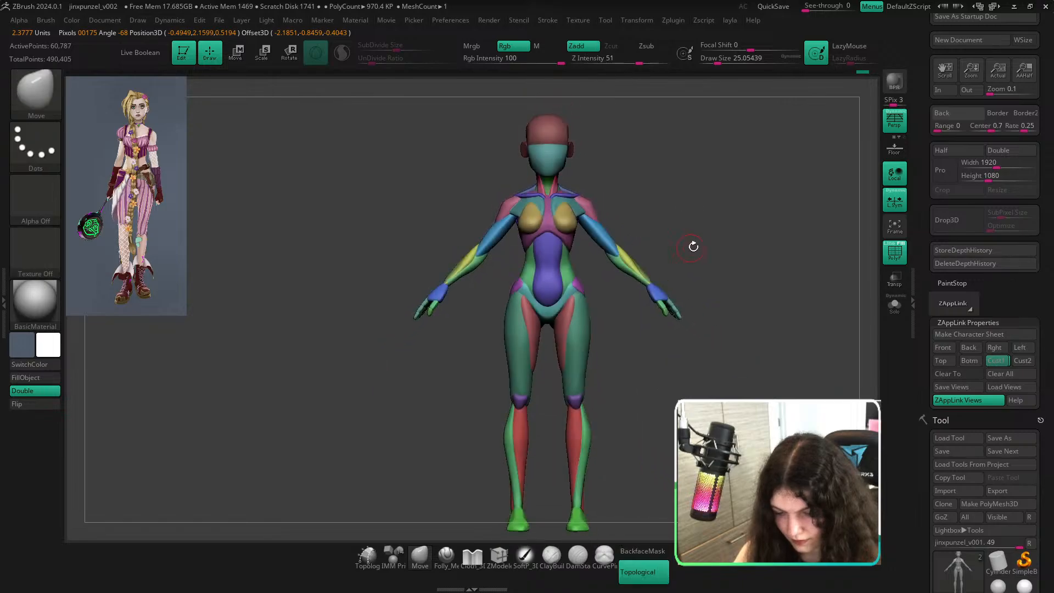
key(shift+f)
ctrl+right_drag(683, 234, 656, 249)
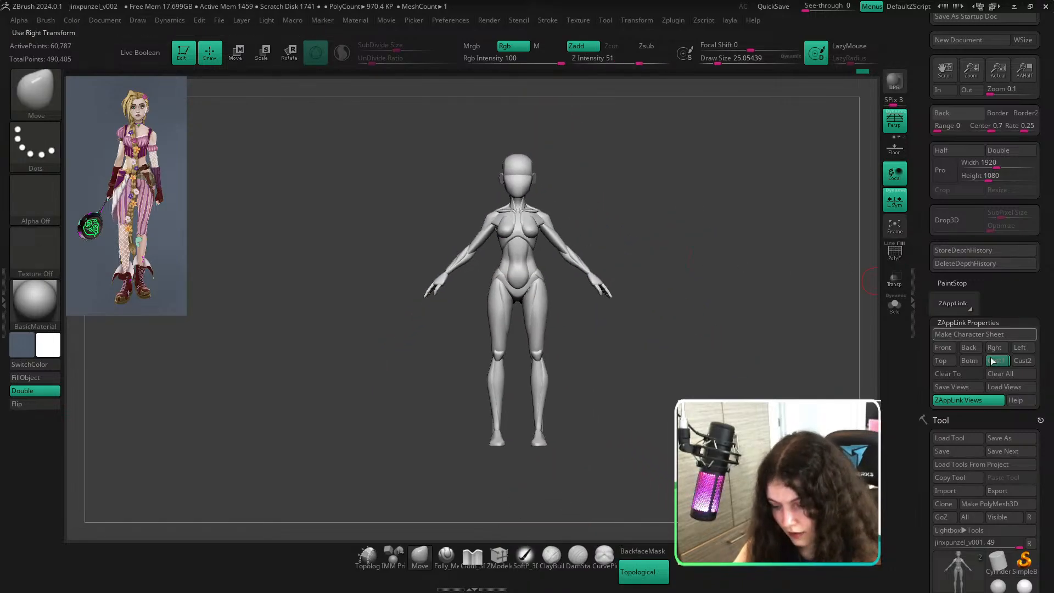
click(997, 362)
key(shift+z)
key(shift+z)
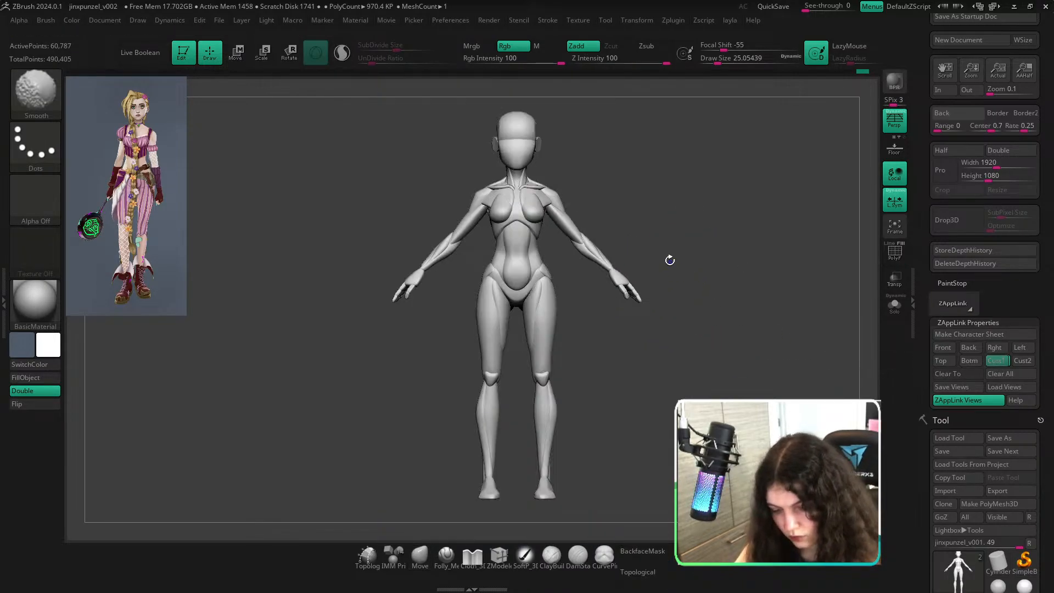
Reshape the shoulders and upper back from front and behind, using the Move brush at draw size up to about 154.
key(b)
key(m)
key(t)
scroll(643, 230, up, 4)
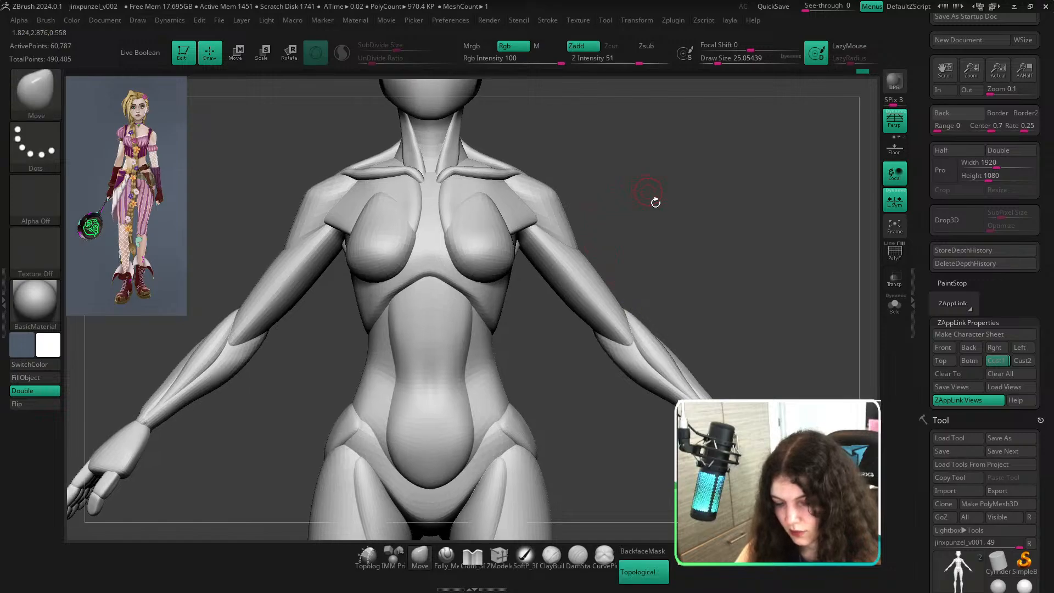
alt+right_drag(655, 203, 594, 274)
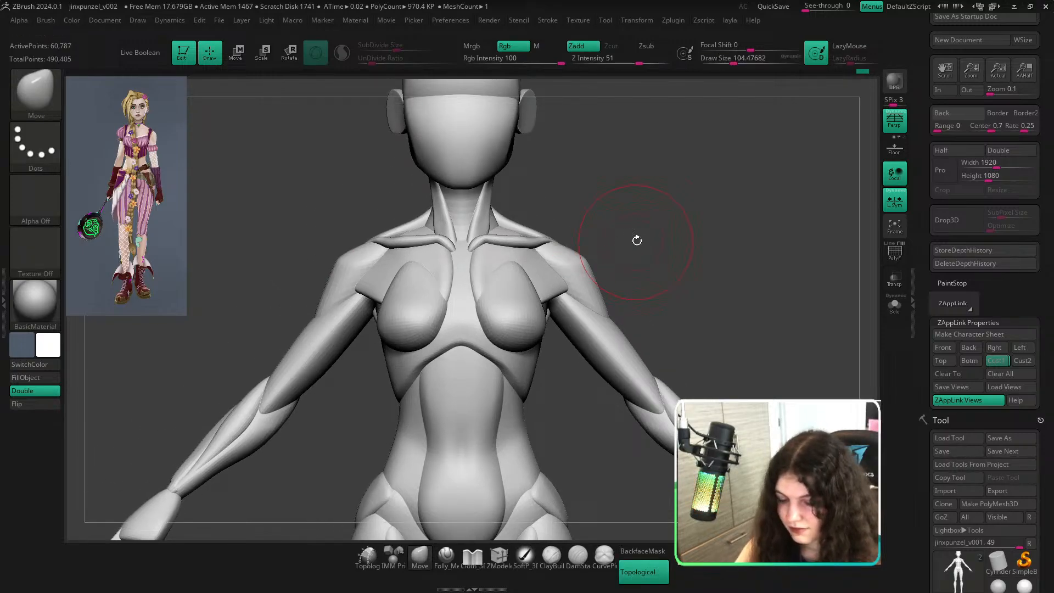
drag(650, 235, 625, 288)
drag(669, 210, 650, 423)
key(s)
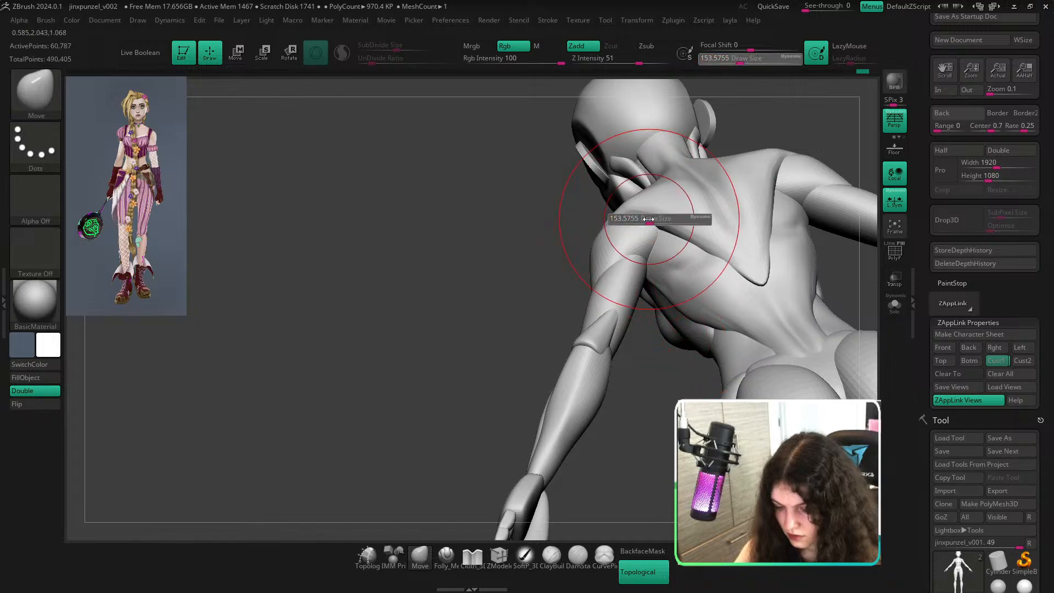
drag(650, 218, 648, 218)
drag(650, 211, 648, 208)
mouse_move(642, 216)
right_down()
mouse_move(603, 234)
mouse_move(714, 242)
mouse_move(755, 259)
mouse_move(607, 200)
right_up()
key(bracketleft)
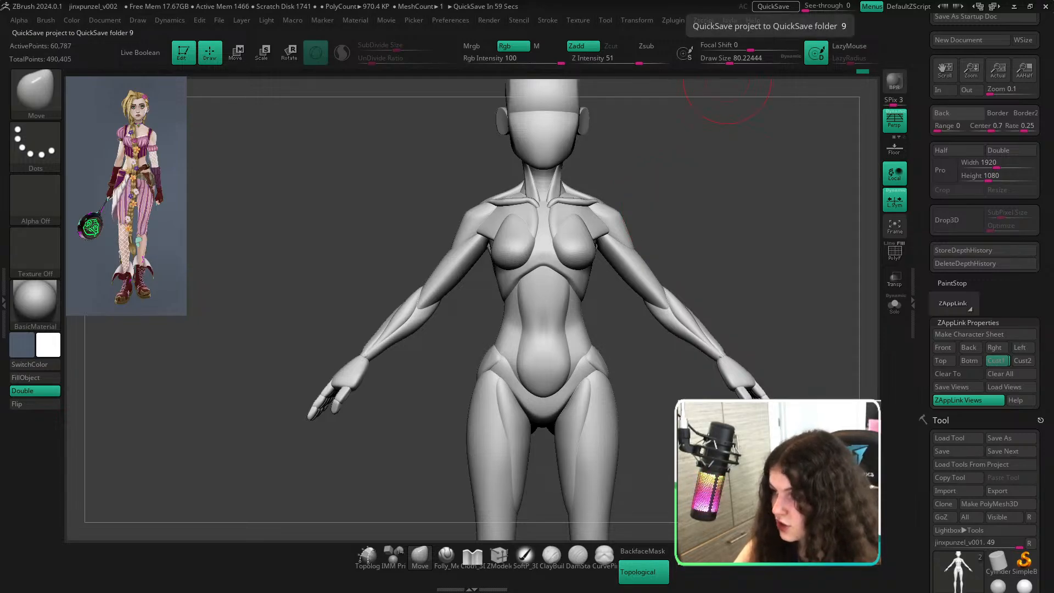
Adjust the collarbones where they meet the trapezius with the Move brush at draw size 112, and undo the last stroke.
ctrl+right_drag(618, 212, 654, 190)
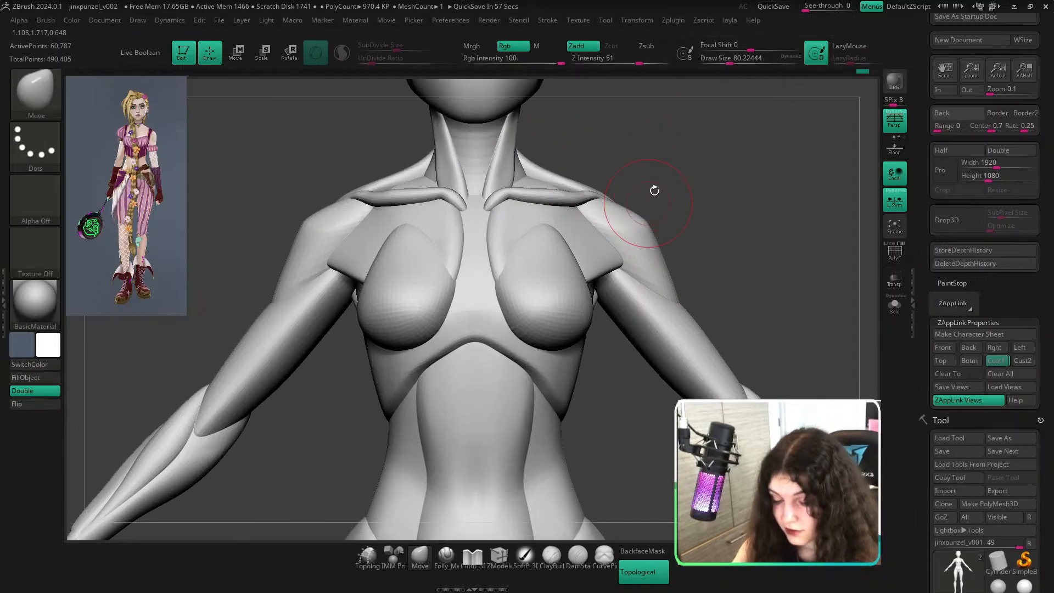
alt+right_drag(714, 163, 723, 214)
mouse_move(723, 215)
right_down()
mouse_move(650, 283)
mouse_move(735, 208)
mouse_move(591, 242)
right_up()
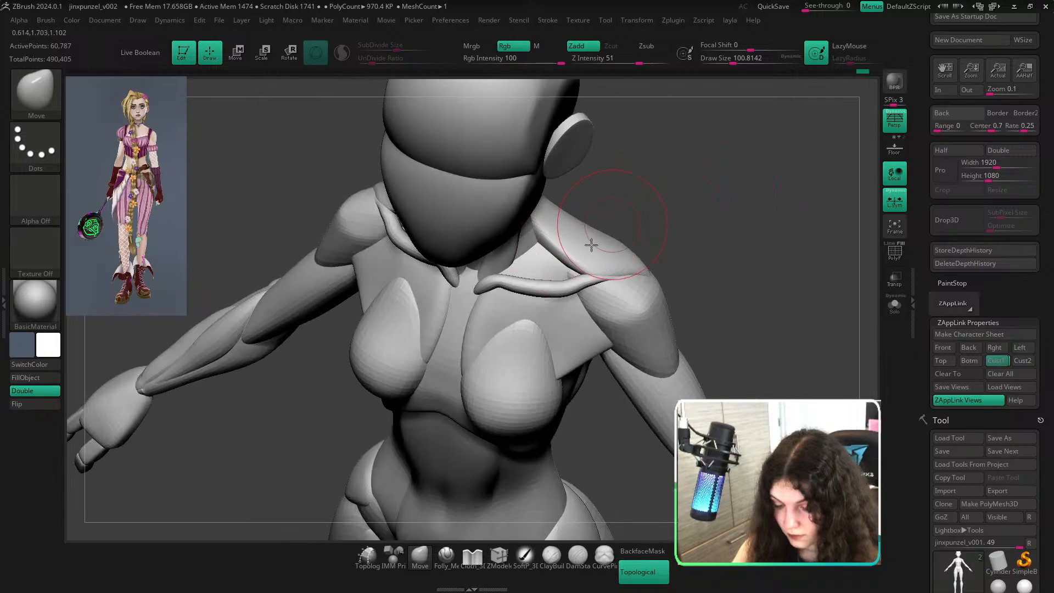
right_drag(661, 248, 656, 192)
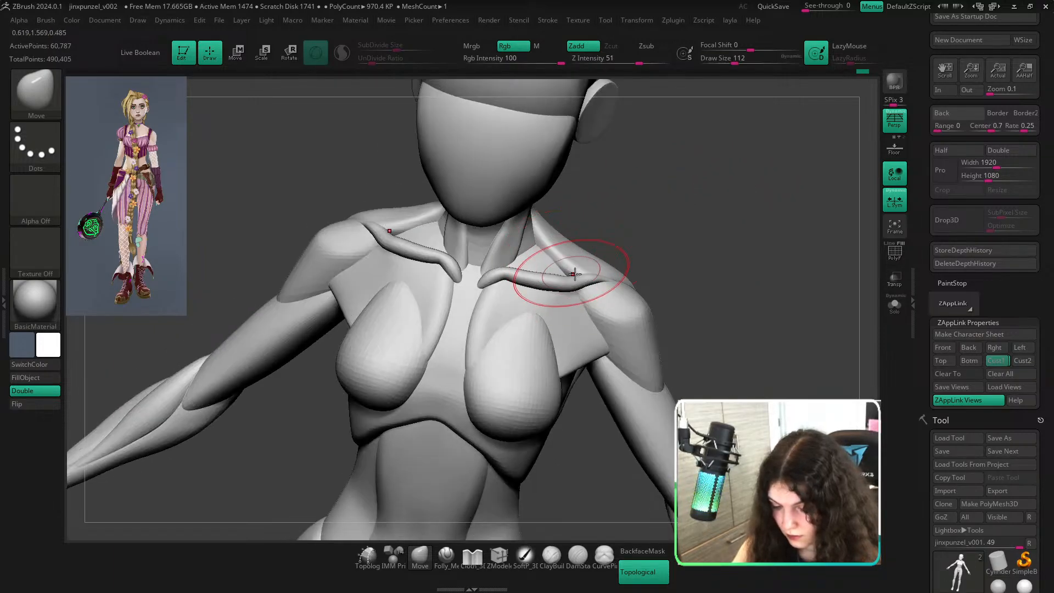
drag(571, 270, 572, 280)
right_drag(675, 247, 644, 270)
drag(593, 254, 593, 243)
key(ctrl+z)
mouse_move(593, 243)
right_down()
mouse_move(730, 165)
mouse_move(650, 238)
right_up()
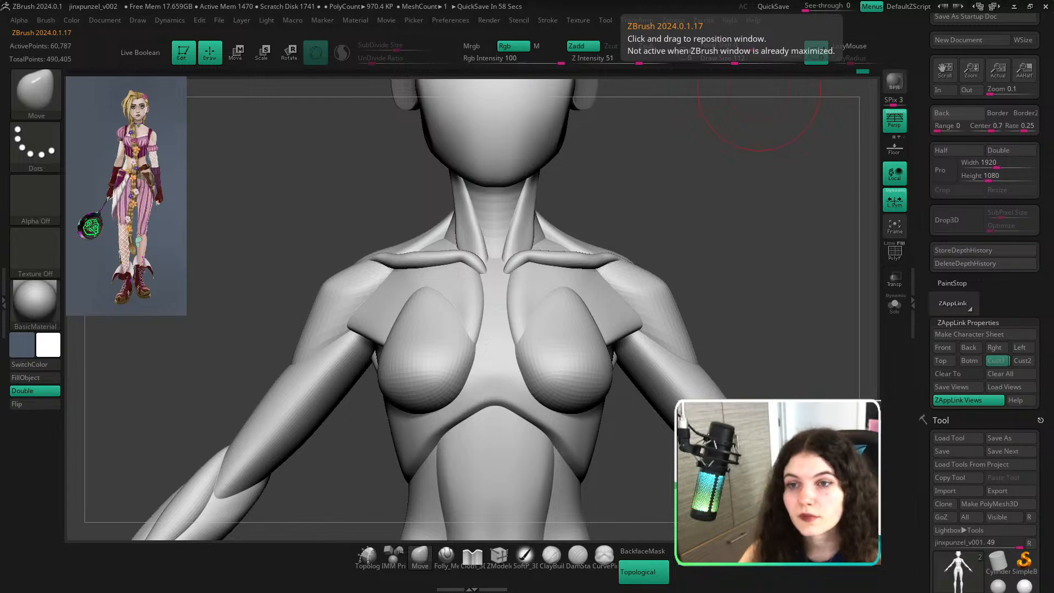
Give the collarbones a more pronounced curve, using the Move brush at draw size about 124.
drag(675, 159, 647, 247)
ctrl+right_drag(571, 235, 616, 290)
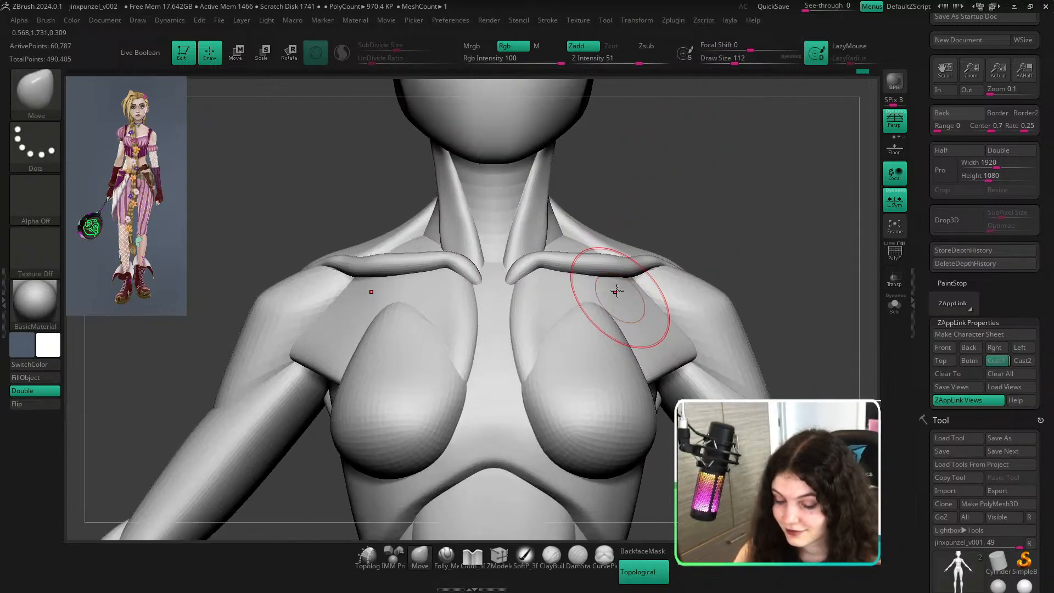
key(s)
mouse_move(608, 276)
mouse_down()
mouse_move(612, 261)
mouse_move(602, 265)
mouse_up()
key(s)
mouse_move(660, 219)
mouse_down()
mouse_move(652, 265)
mouse_move(609, 260)
mouse_up()
shift+drag(779, 237, 763, 240)
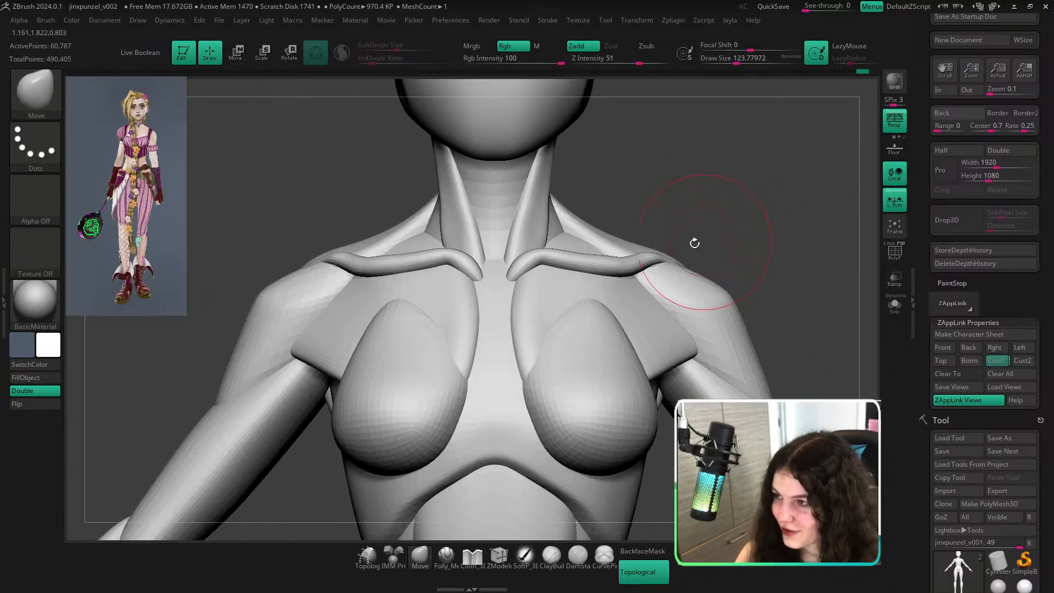
Enable backface masking and shape the outer ends of the collarbones with the Move brush at draw size about 128.
ctrl+right_drag(617, 254, 670, 258)
key(s)
mouse_move(619, 257)
mouse_down()
mouse_move(598, 259)
mouse_move(665, 243)
mouse_move(718, 278)
mouse_move(727, 299)
mouse_up()
key(s)
click(653, 551)
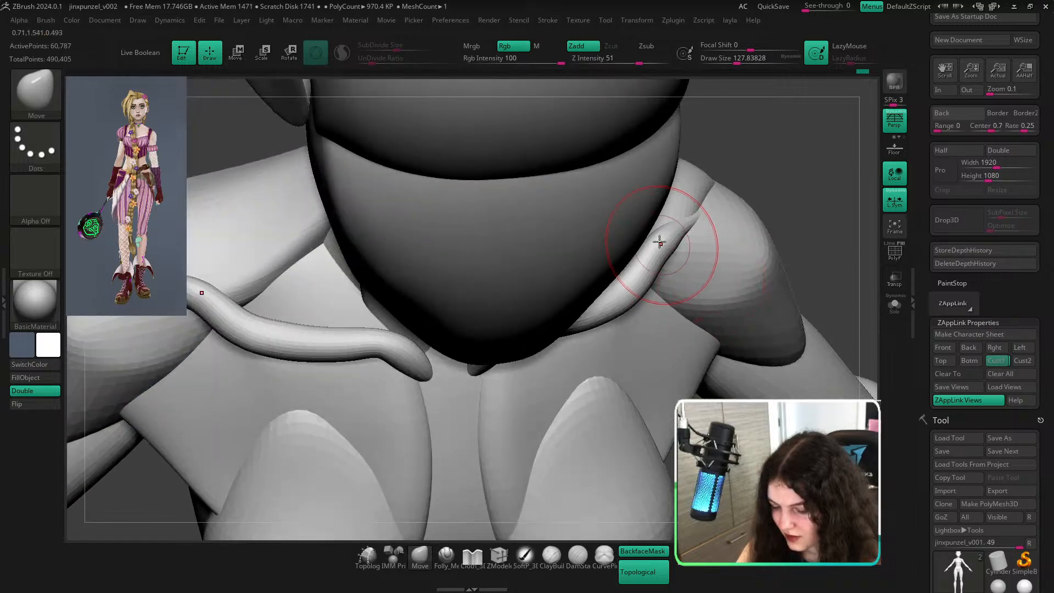
drag(662, 238, 668, 233)
shift+drag(799, 234, 804, 182)
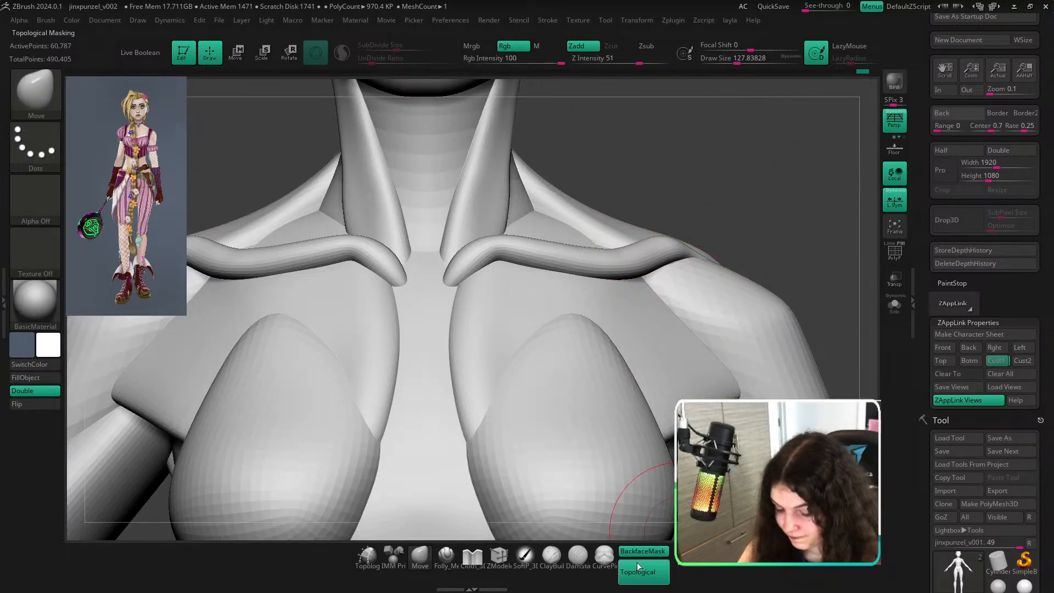
Refine the inner ends of the collarbones at draw size about 101, disabling backface masking and briefly isolating them.
key(s)
drag(497, 252, 477, 235)
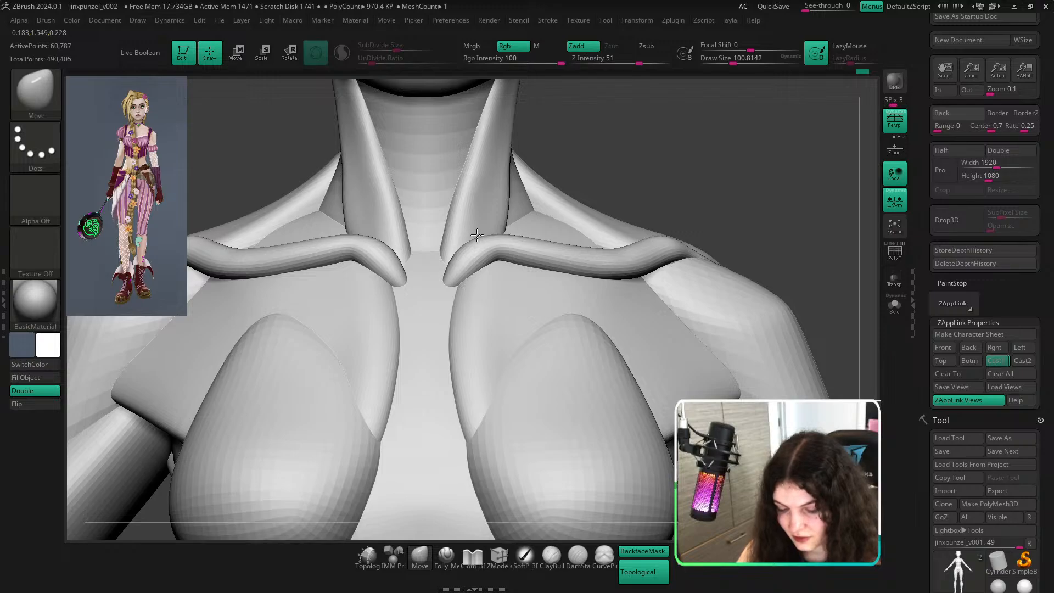
click(643, 551)
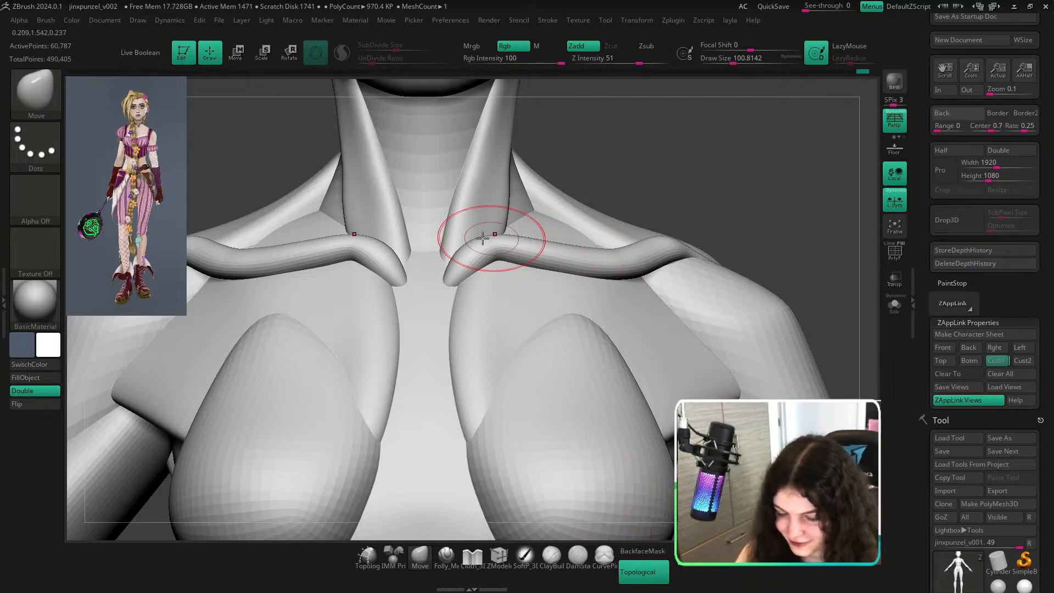
ctrl+shift+click(471, 251)
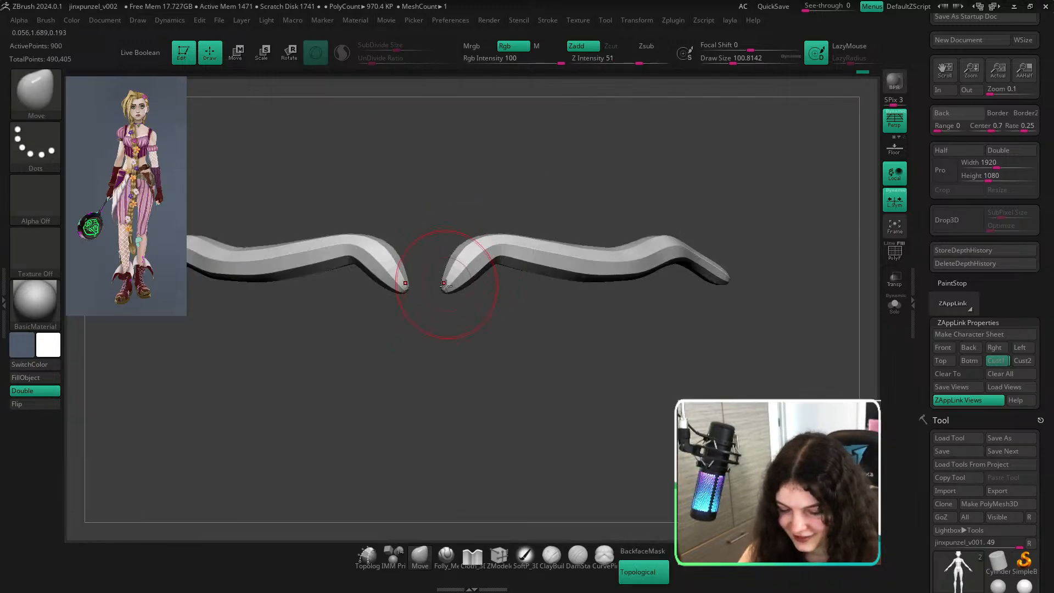
ctrl+shift+click(585, 166)
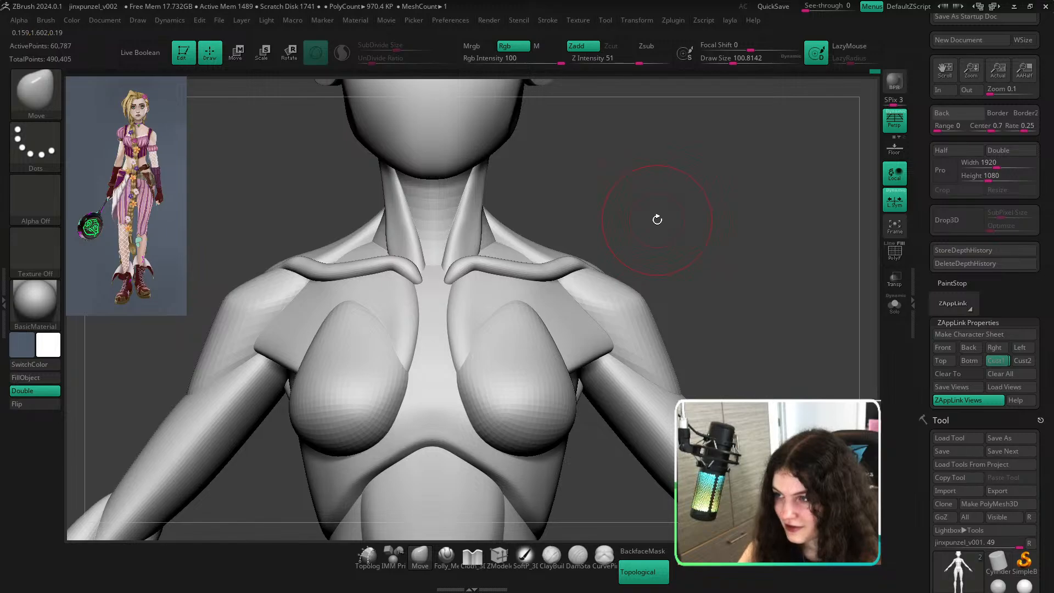
Refine the shoulder contours from several angles, using the Move brush at draw size about 101.
drag(660, 207, 719, 220)
mouse_move(720, 221)
ctrl+right_down()
mouse_move(626, 217)
mouse_move(598, 240)
ctrl+right_up()
drag(584, 252, 555, 235)
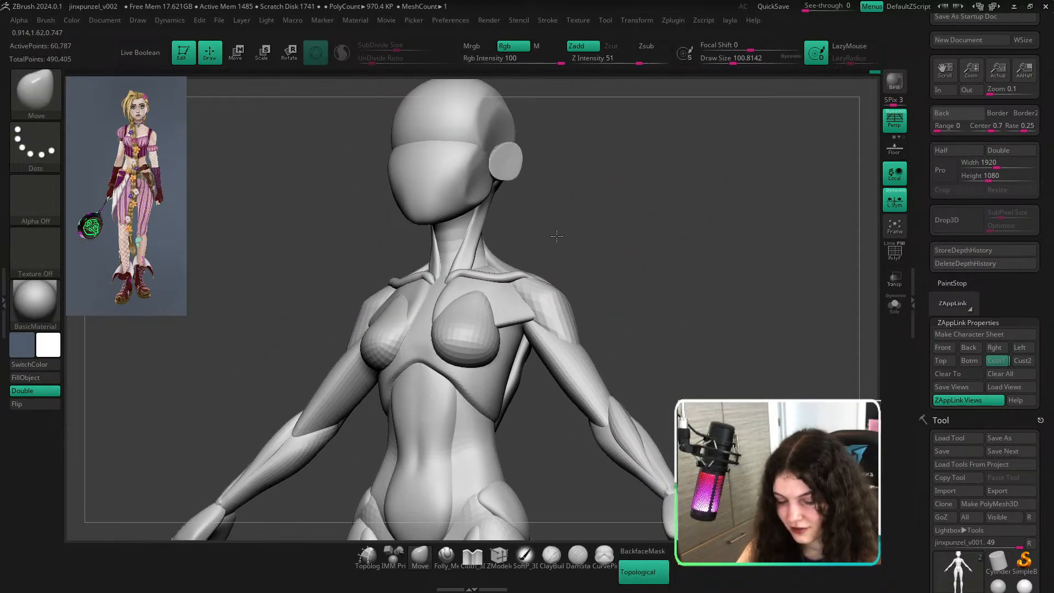
drag(567, 282, 593, 287)
drag(600, 251, 538, 267)
drag(640, 271, 672, 261)
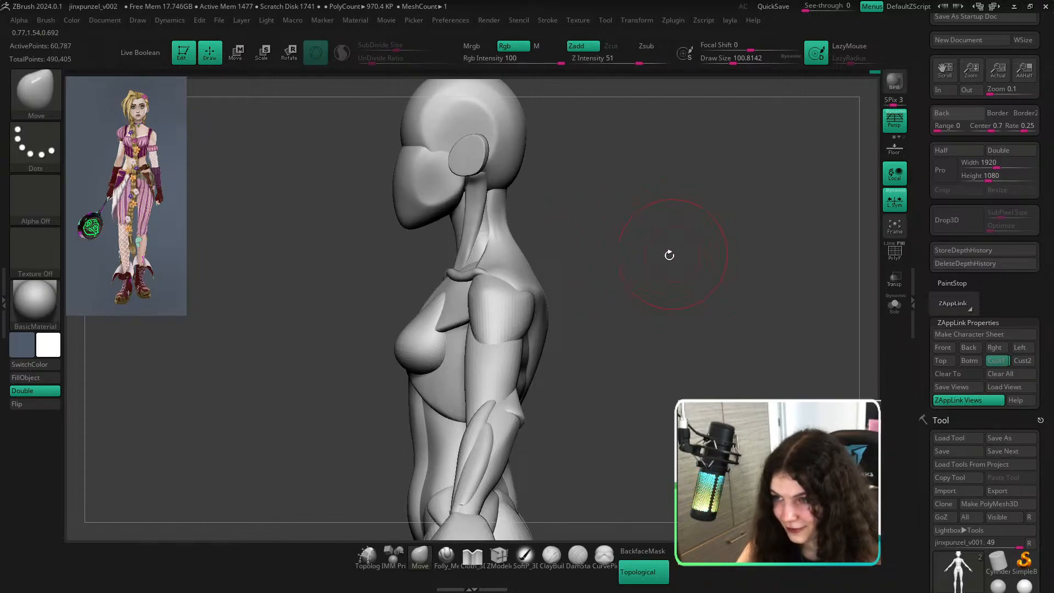
Adjust the chest and abdomen profile in side view with topological masking off, using the Move brush at draw size up to about 149.
mouse_move(669, 255)
ctrl+right_down()
mouse_move(617, 249)
mouse_move(594, 263)
mouse_move(632, 195)
ctrl+right_up()
key(s)
mouse_move(444, 229)
mouse_down()
mouse_move(462, 228)
mouse_move(449, 228)
mouse_up()
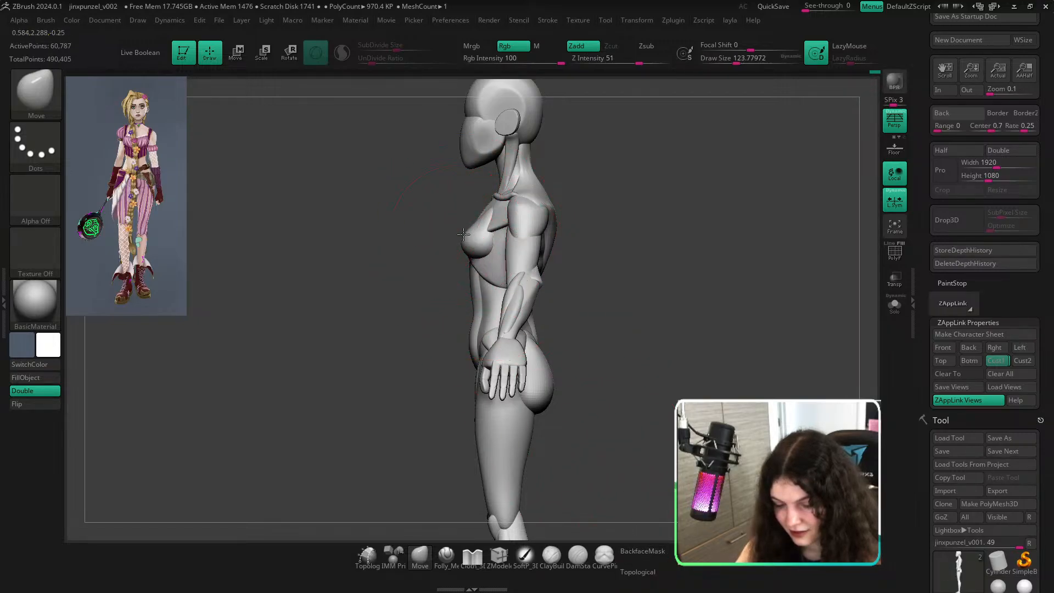
mouse_move(468, 234)
ctrl+right_down()
mouse_move(413, 216)
mouse_move(484, 243)
ctrl+right_up()
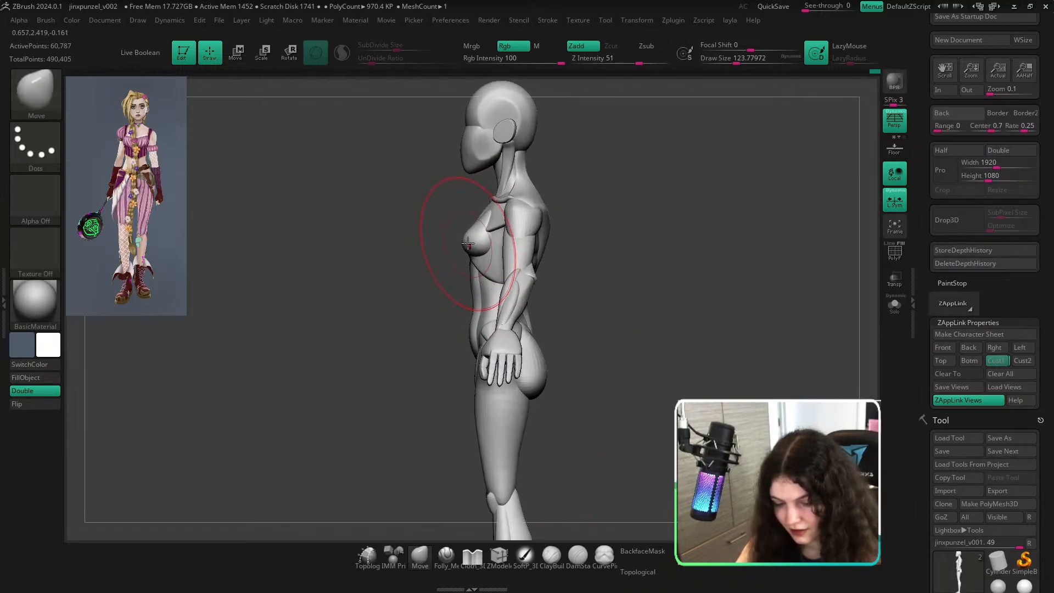
key(s)
mouse_move(483, 244)
mouse_down()
mouse_move(496, 245)
mouse_move(456, 262)
mouse_up()
key(s)
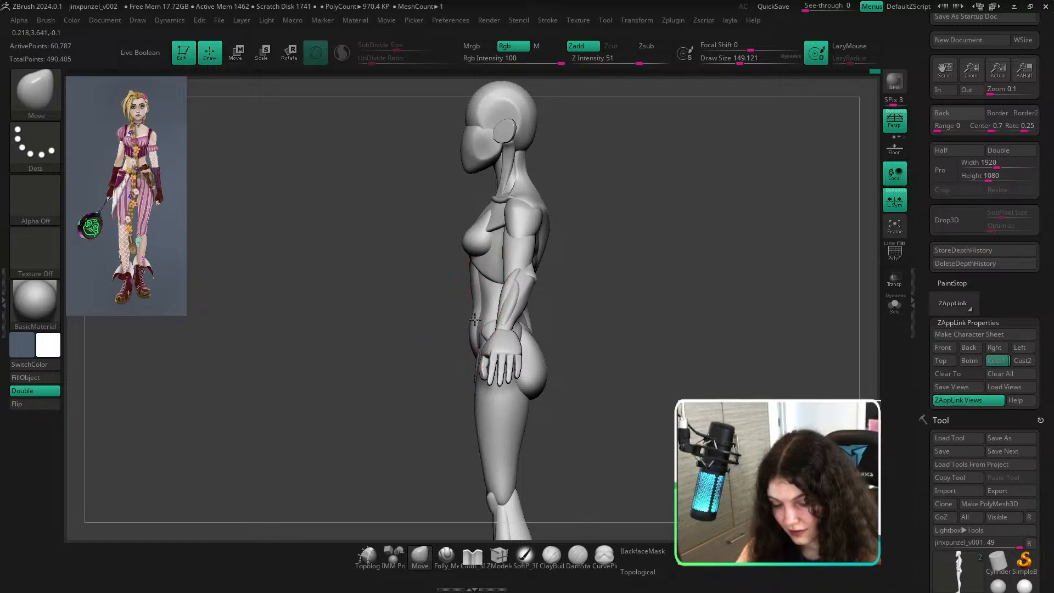
drag(475, 319, 483, 320)
Hide the arms and hands, and show the remaining body in side view with polyframe colours on.
ctrl+shift+click(517, 295)
ctrl+shift+click(518, 296)
ctrl+shift+click(521, 296)
shift+right_drag(541, 294, 688, 286)
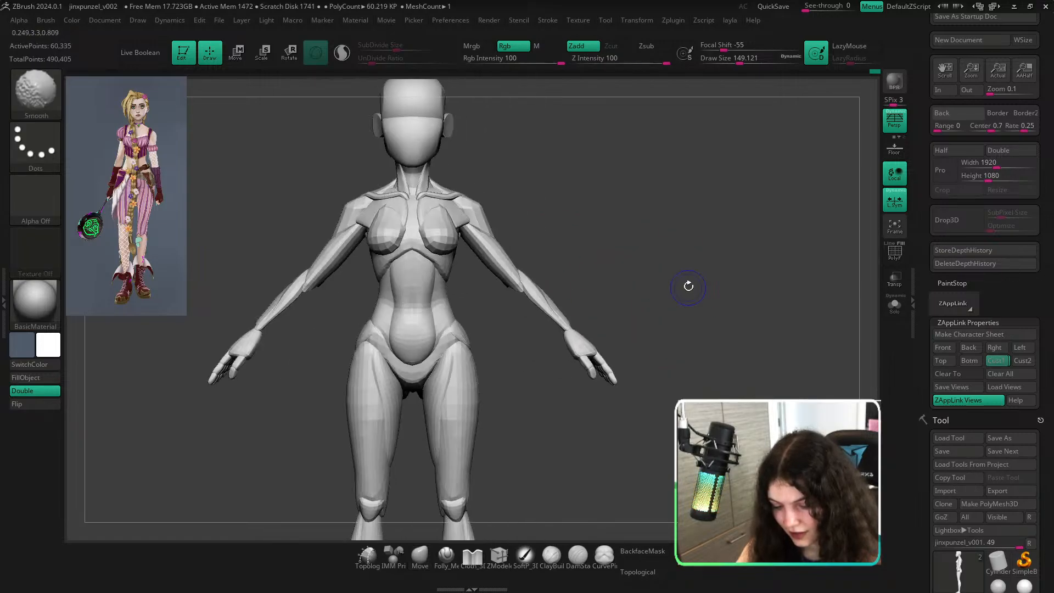
mouse_move(690, 224)
ctrl+shift+mouse_down()
mouse_move(610, 436)
mouse_move(503, 435)
mouse_move(557, 425)
ctrl+shift+mouse_up()
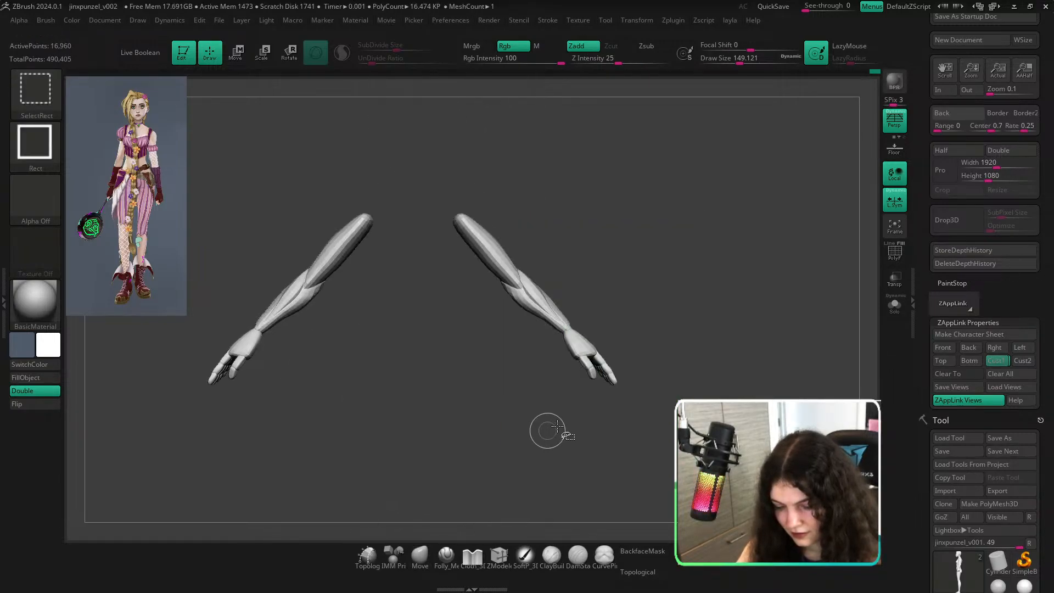
ctrl+shift+drag(621, 406, 659, 373)
mouse_move(774, 285)
shift+right_down()
mouse_move(711, 261)
mouse_move(632, 331)
mouse_move(553, 234)
mouse_move(593, 262)
shift+right_up()
key(shift+f)
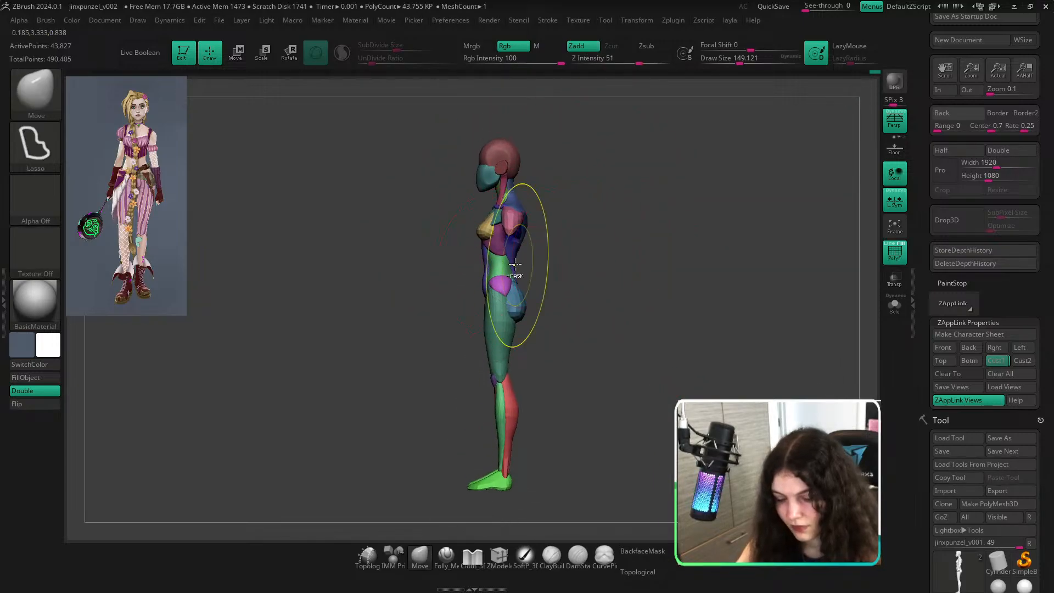
Refine the waist and lower back contour in side view, using the Move brush at draw size about 90.
ctrl+right_drag(516, 264, 522, 271)
key(s)
drag(522, 271, 507, 268)
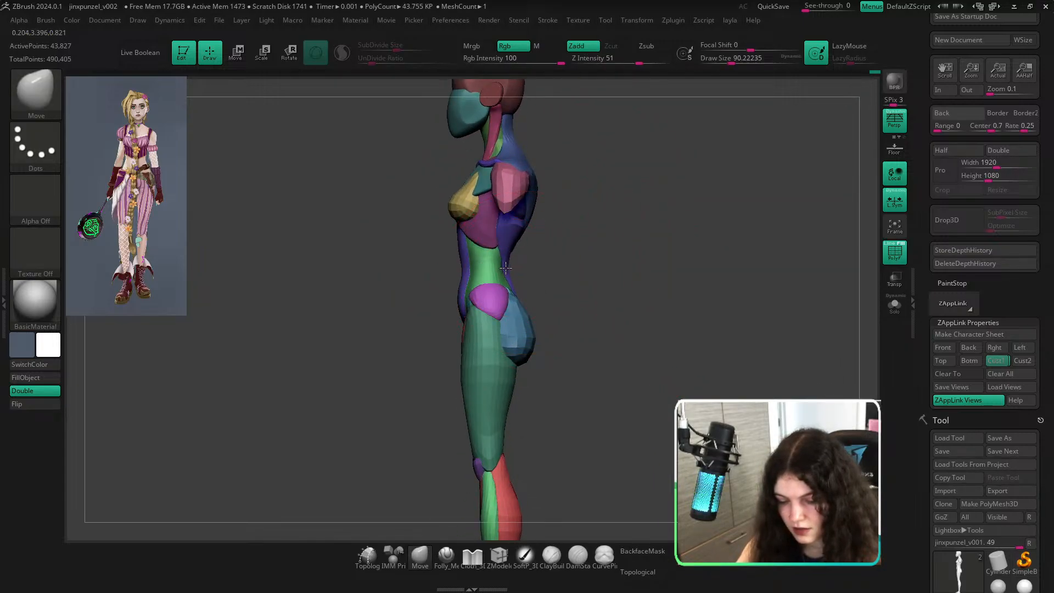
key(f)
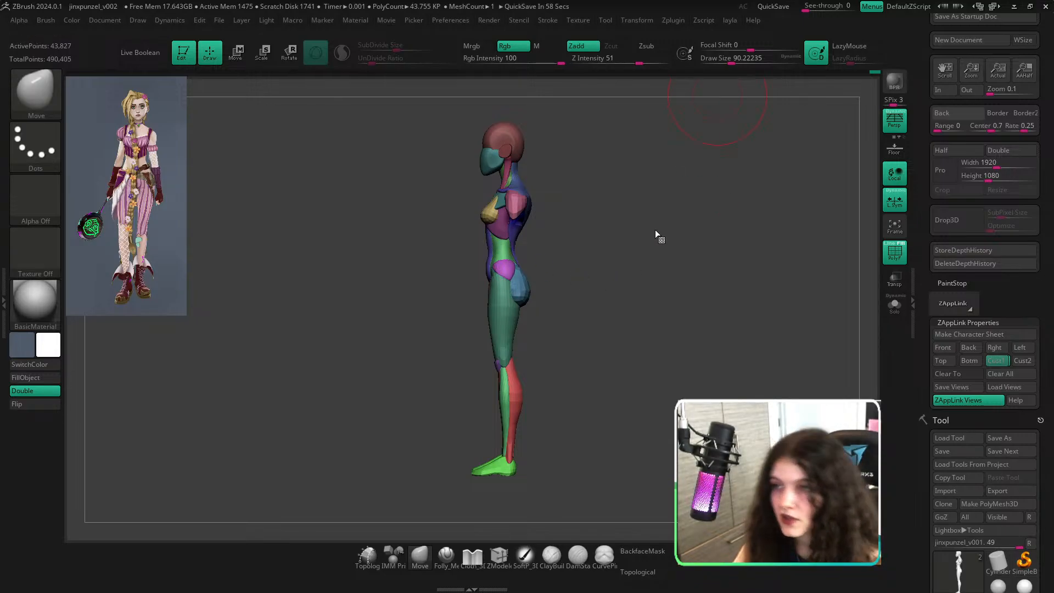
Refine the back and shoulder profile from side and rear angles, using the Move brush at draw size about 145.
ctrl+right_drag(536, 237, 569, 287)
right_drag(610, 235, 558, 220)
key(s)
drag(538, 208, 546, 207)
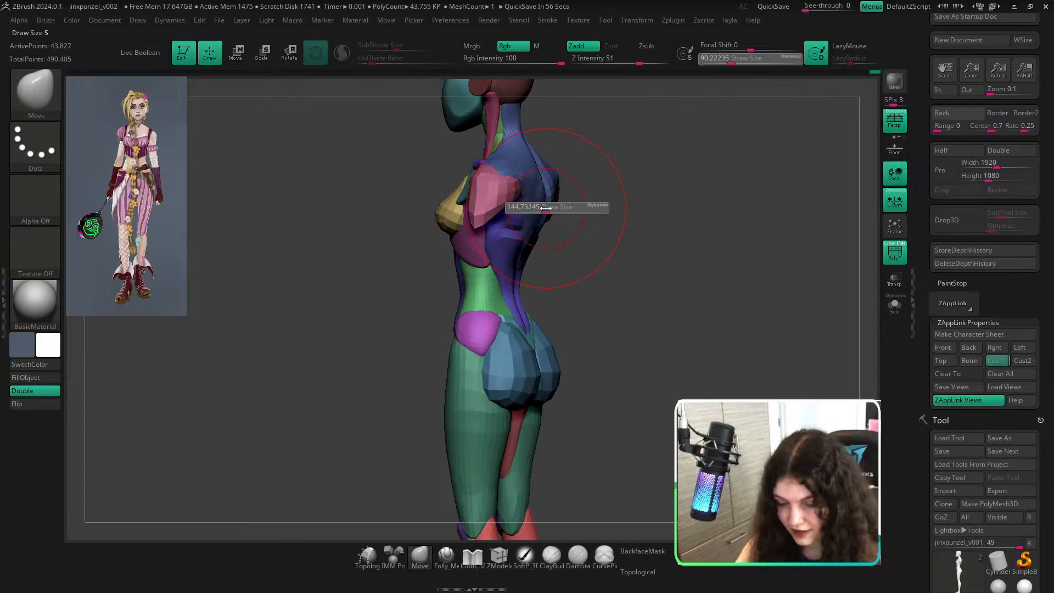
key(f)
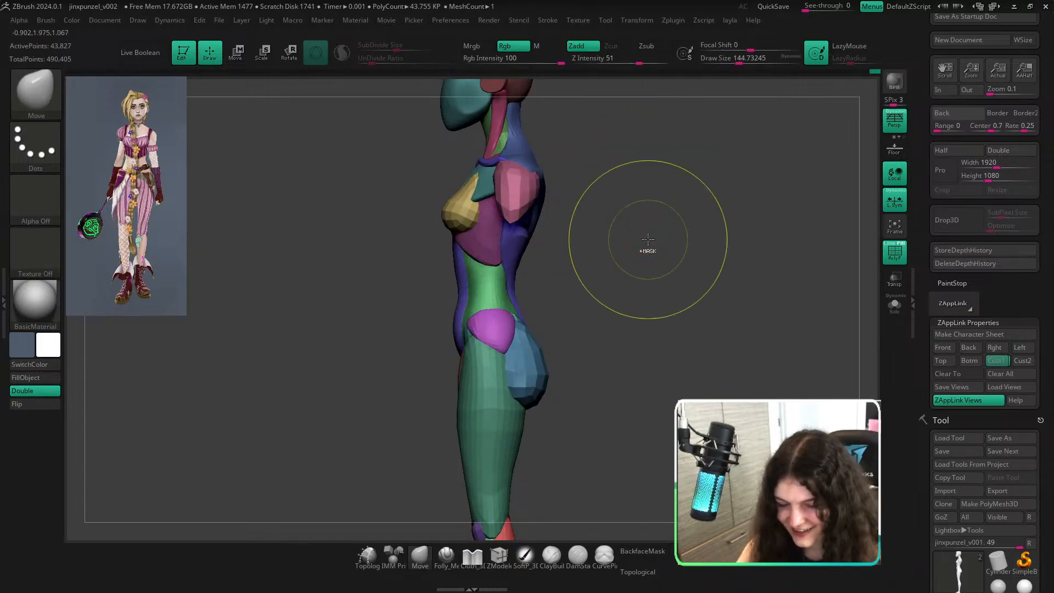
right_drag(648, 245, 586, 239)
ctrl+right_drag(505, 175, 515, 182)
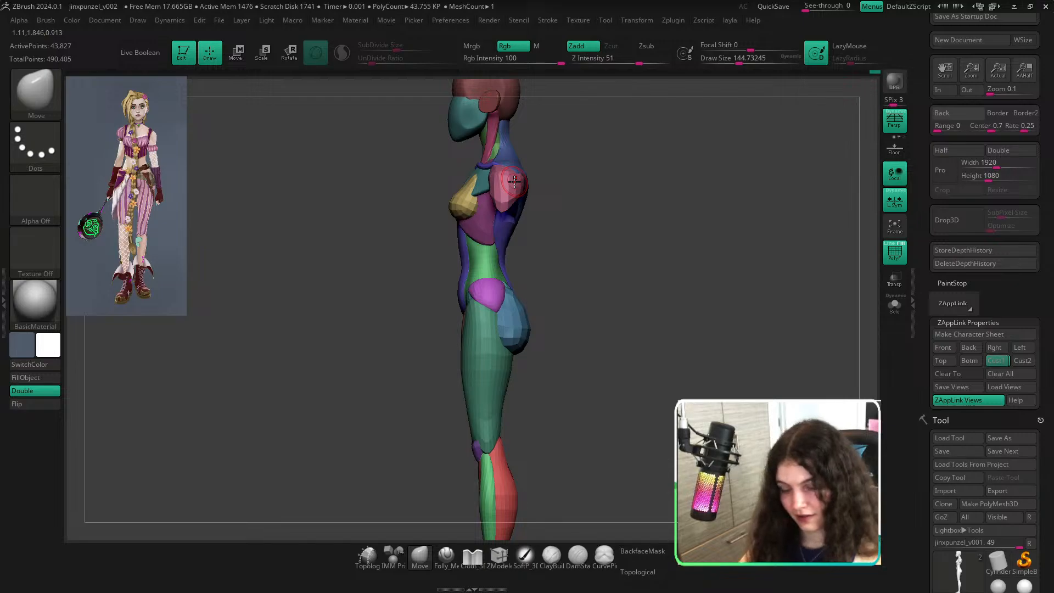
right_drag(560, 209, 546, 190)
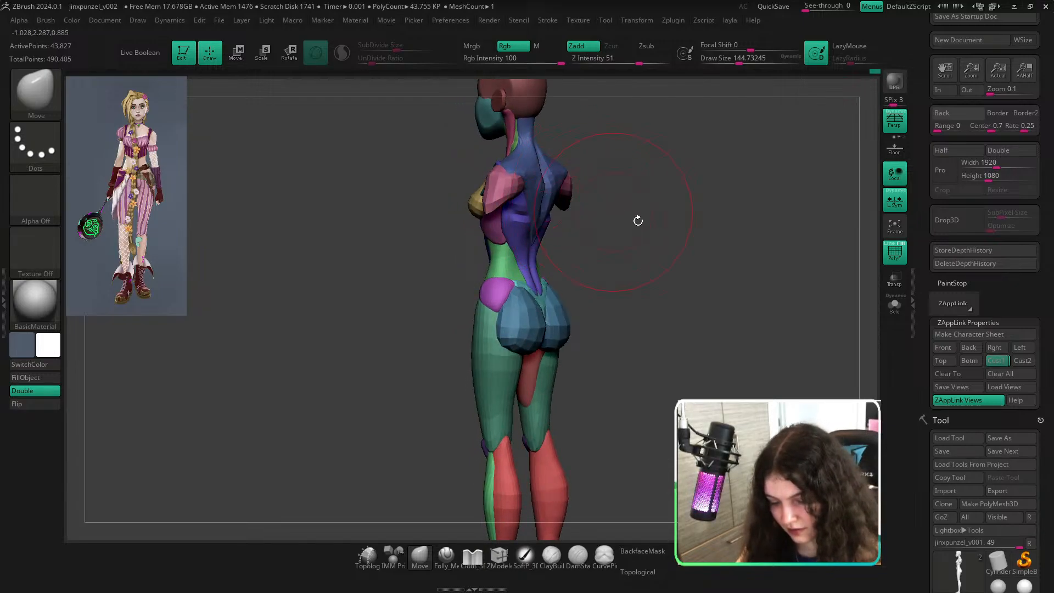
right_drag(638, 220, 598, 190)
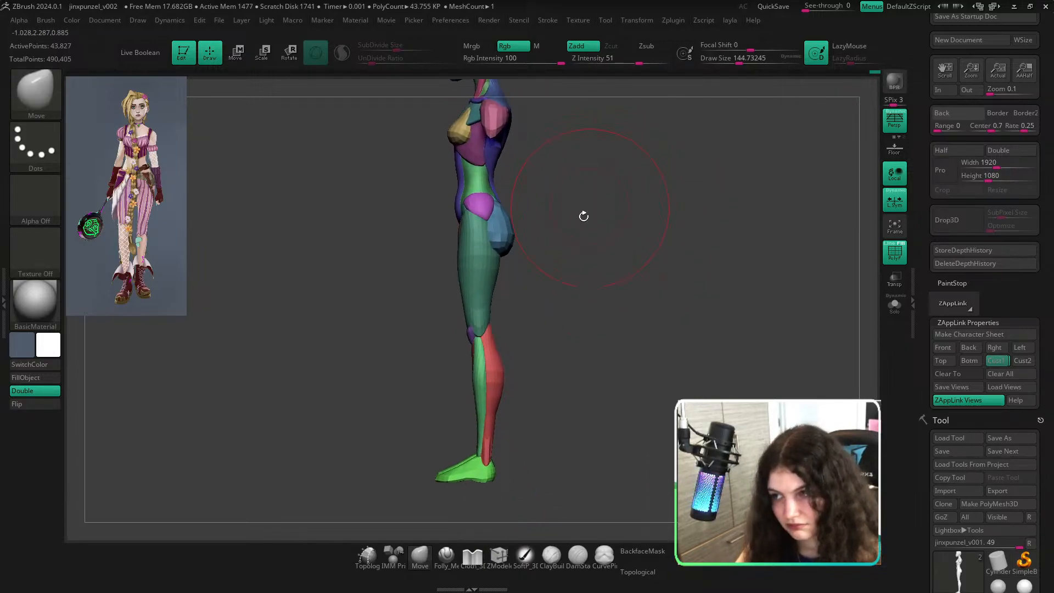
ctrl+right_drag(518, 250, 628, 217)
Turn on topological masking for the Move brush and check the full side profile of the body.
click(644, 571)
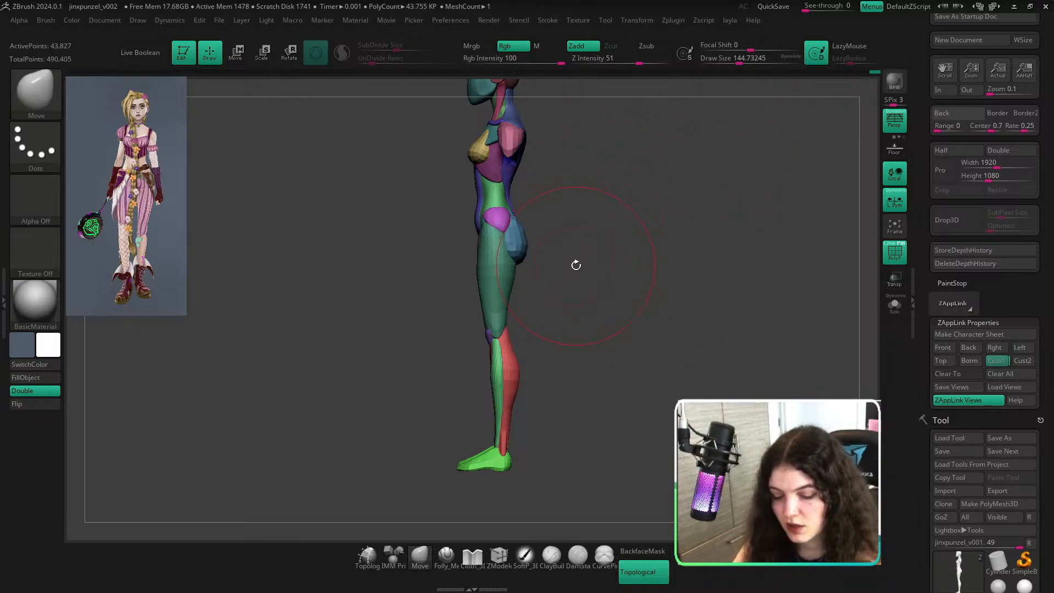
drag(585, 269, 615, 320)
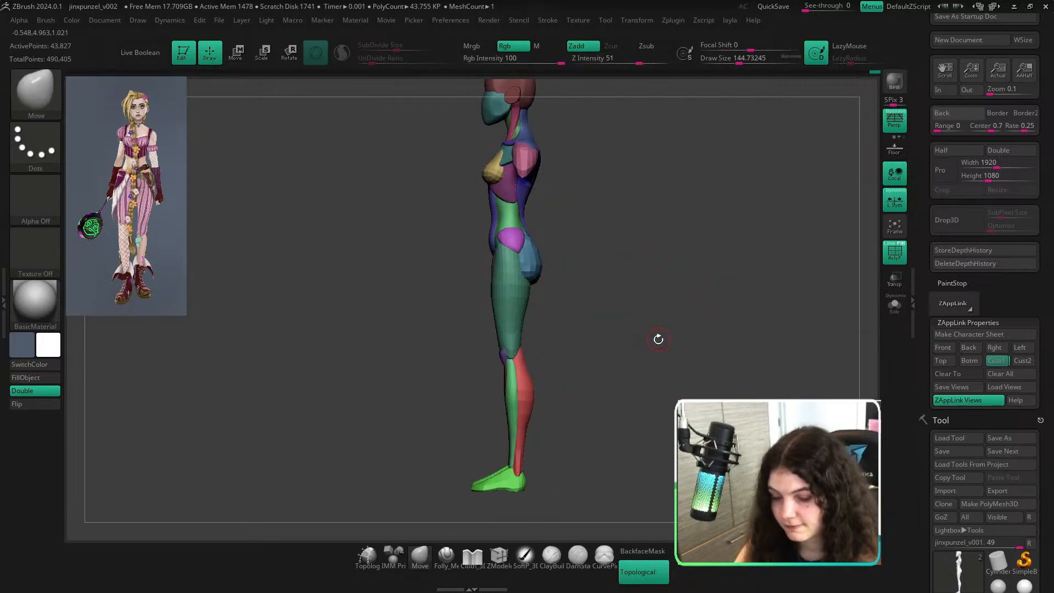
ctrl+right_drag(524, 277, 589, 268)
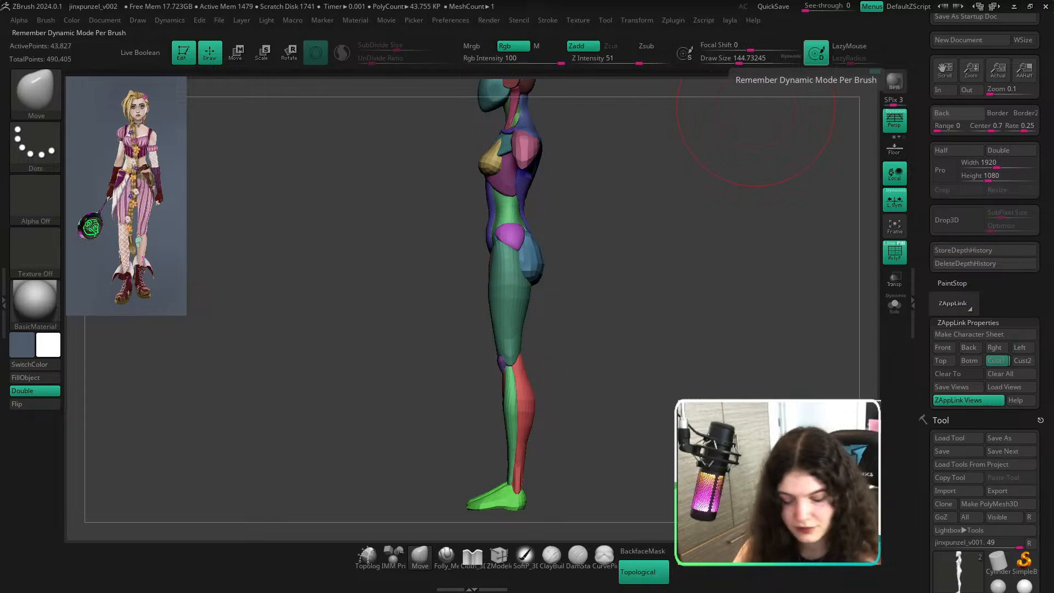
Examine the hips, buttocks and legs in the Jinx turnaround images on the reference board.
right_drag(812, 1, 557, 257)
scroll(467, 283, up, 5)
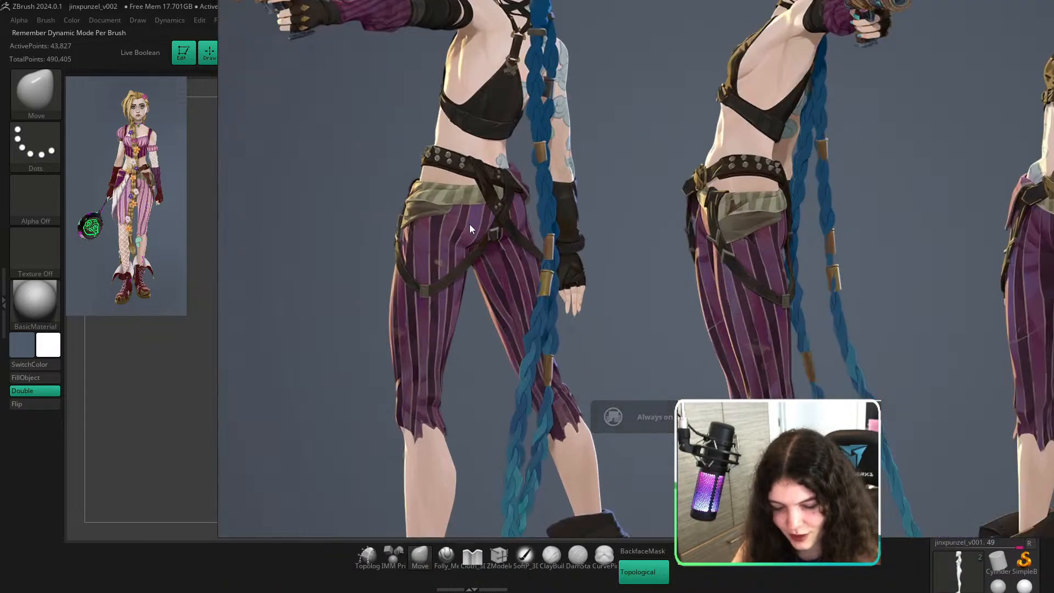
key(ctrl+shift+a)
scroll(483, 242, up, 2)
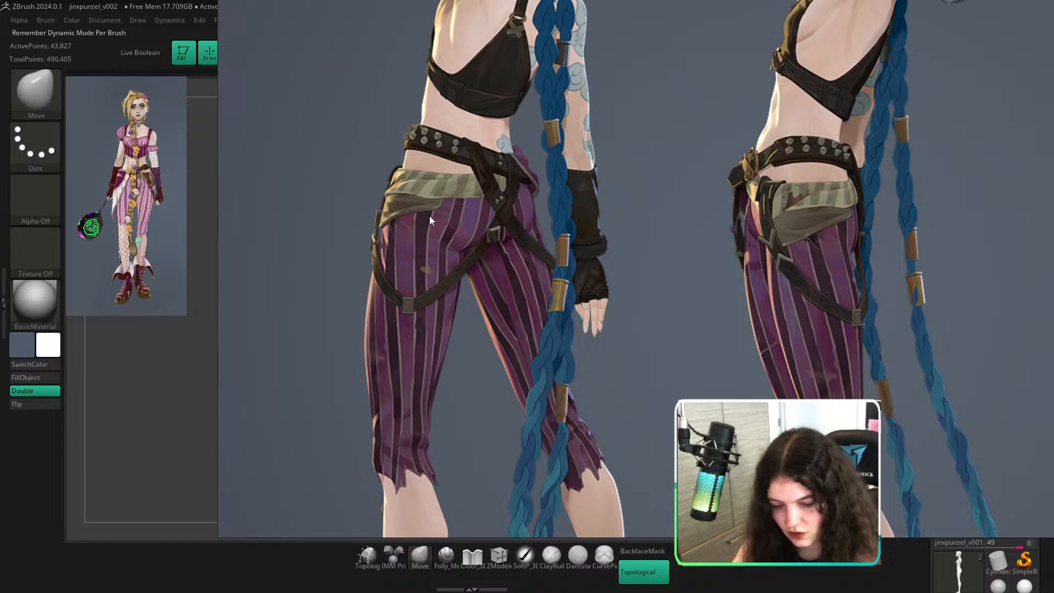
scroll(455, 251, down, 2)
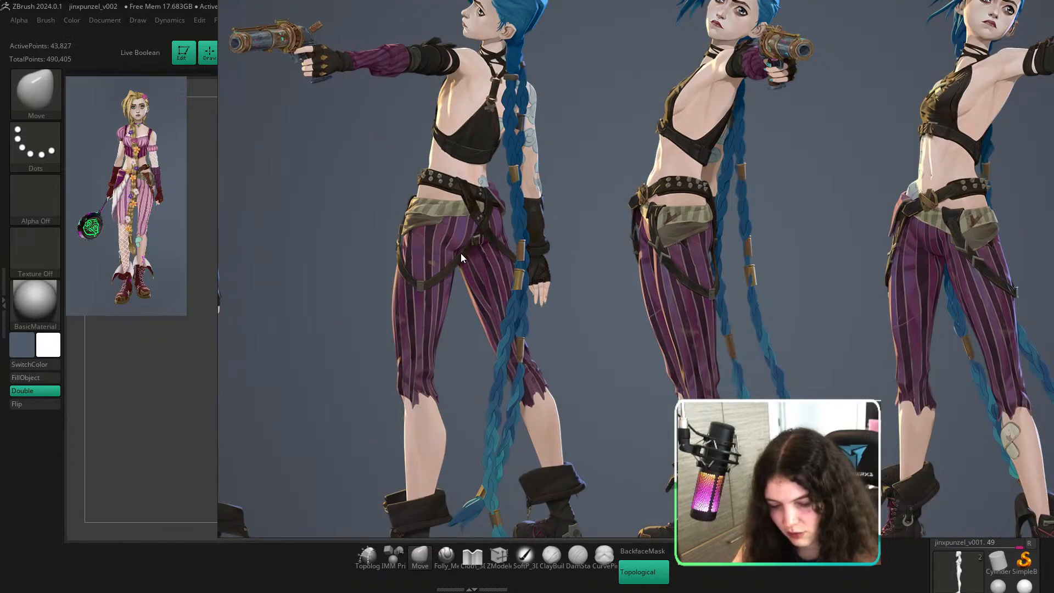
scroll(492, 199, down, 2)
scroll(492, 199, up, 2)
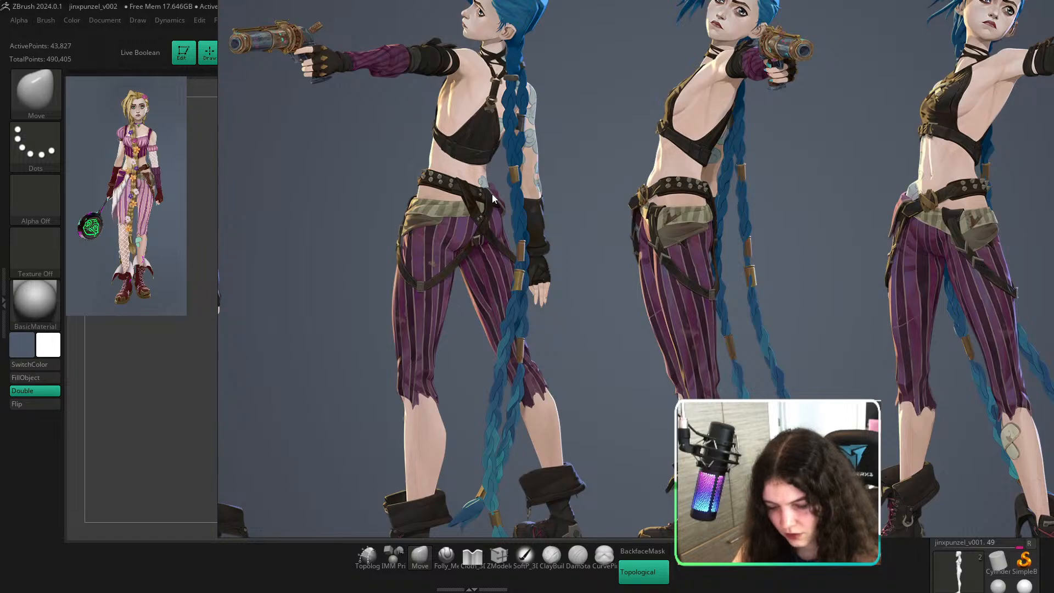
double_click(492, 199)
scroll(368, 205, up, 3)
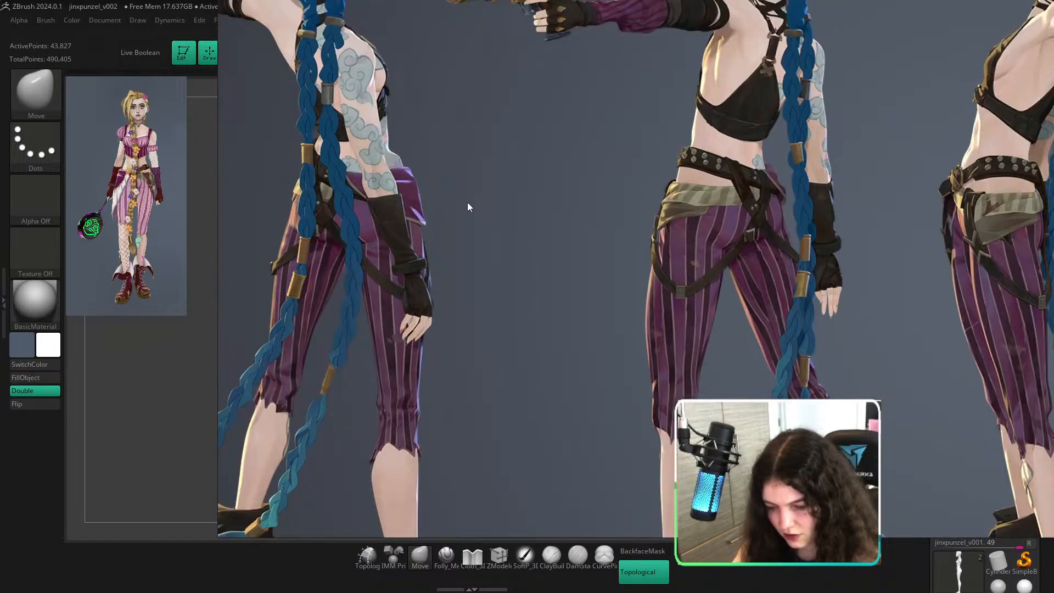
scroll(489, 199, down, 3)
scroll(636, 206, up, 4)
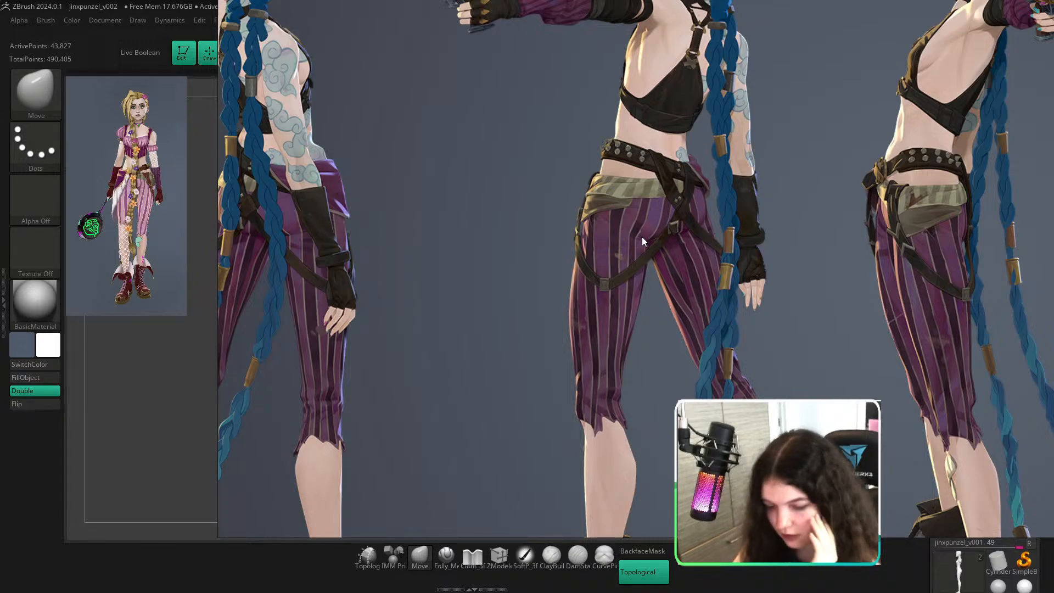
scroll(623, 238, down, 3)
right_drag(623, 238, 1053, 0)
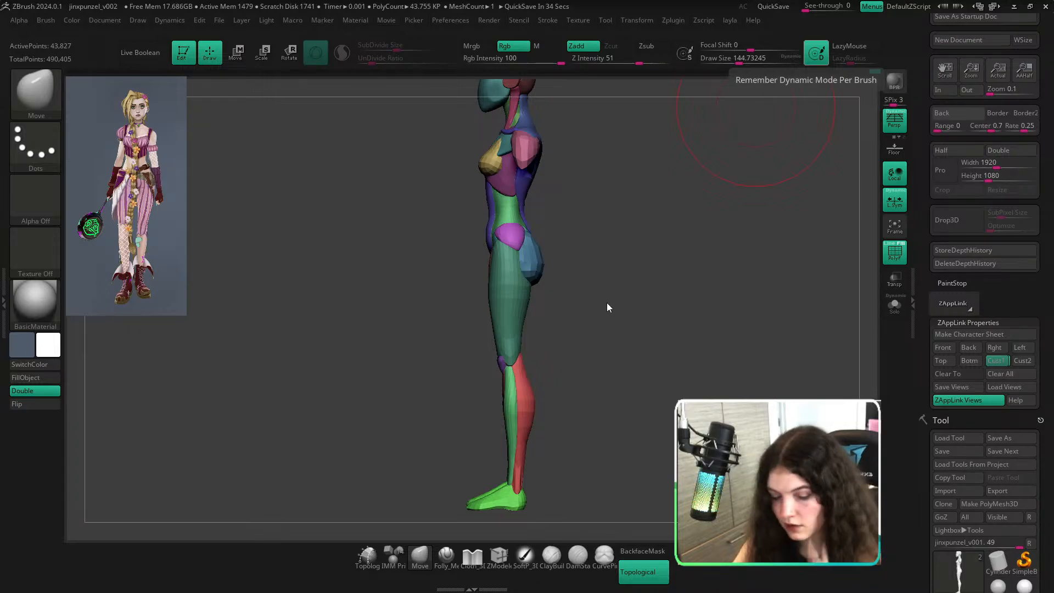
Reshape the buttocks from behind, using the Move brush at draw size about 132.
mouse_move(607, 303)
right_down()
mouse_move(584, 299)
mouse_move(542, 334)
right_up()
key(s)
drag(533, 290, 558, 257)
key(s)
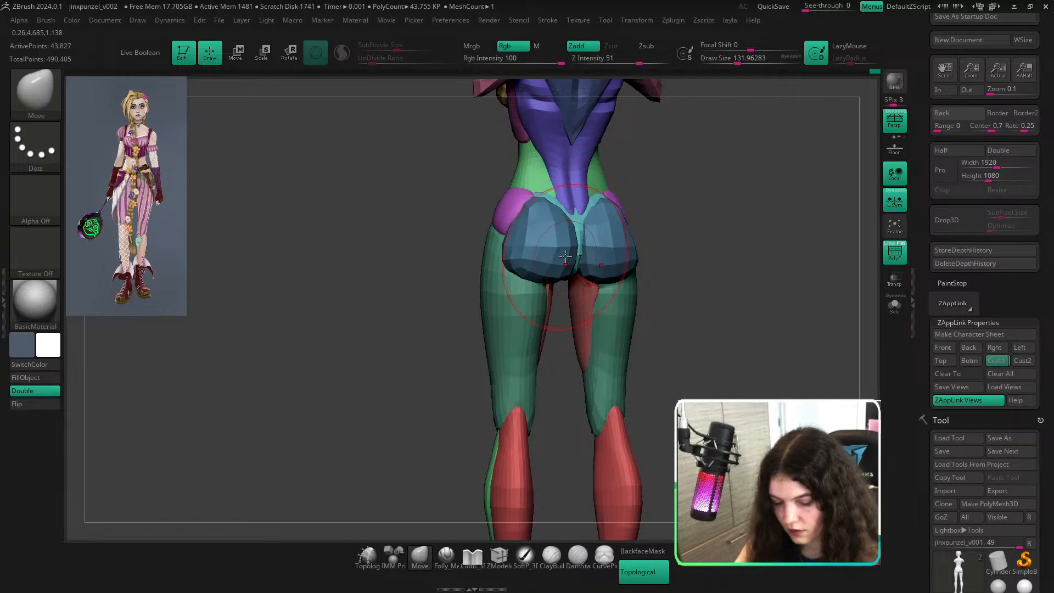
right_drag(704, 261, 716, 295)
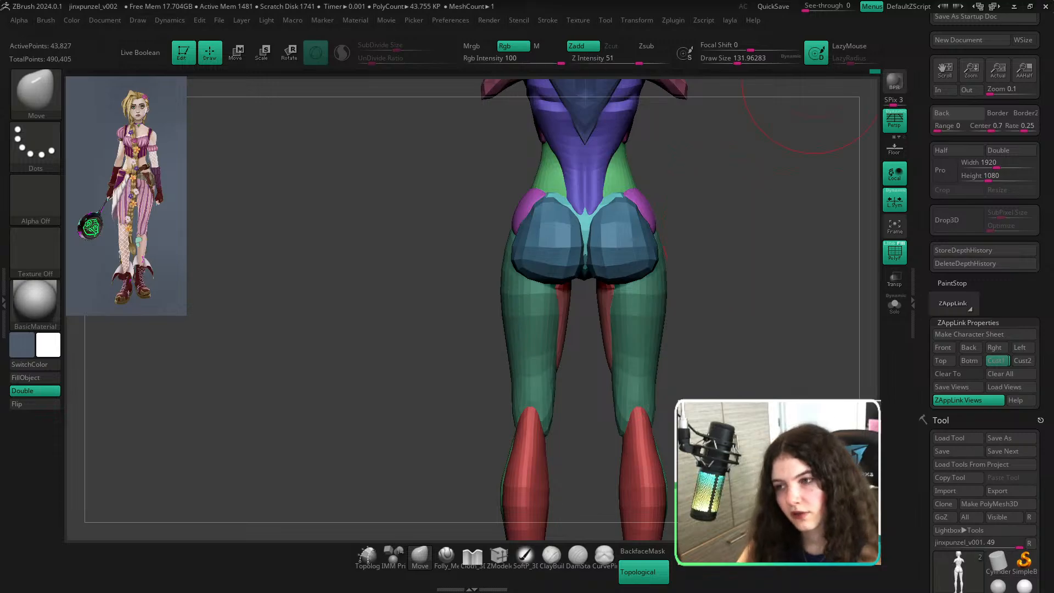
Switch to Discord in the browser and read the prizes and rules in the challenge-info channel.
key(alt+Tab)
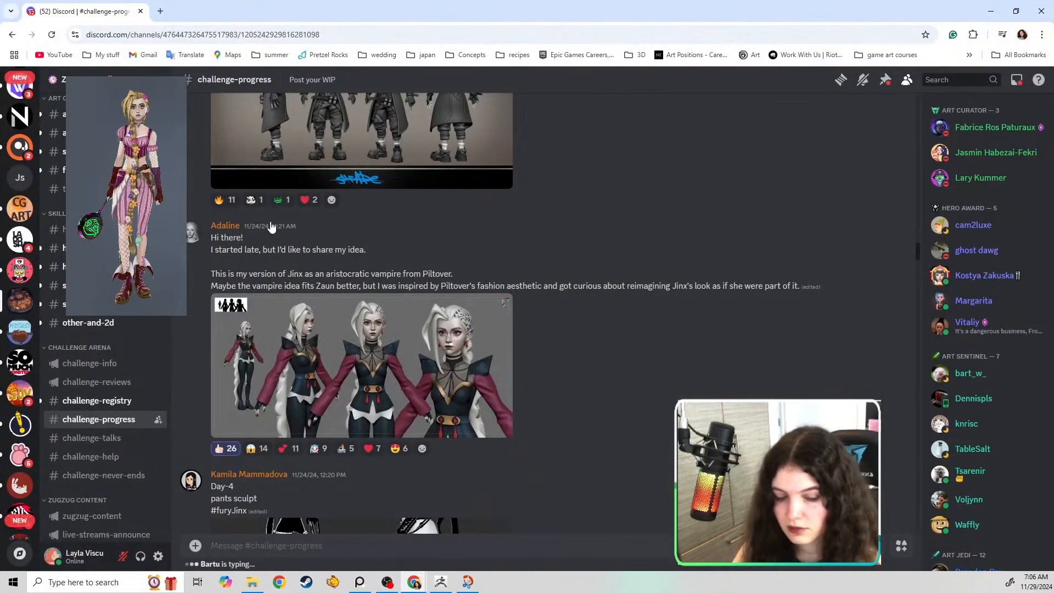
click(94, 363)
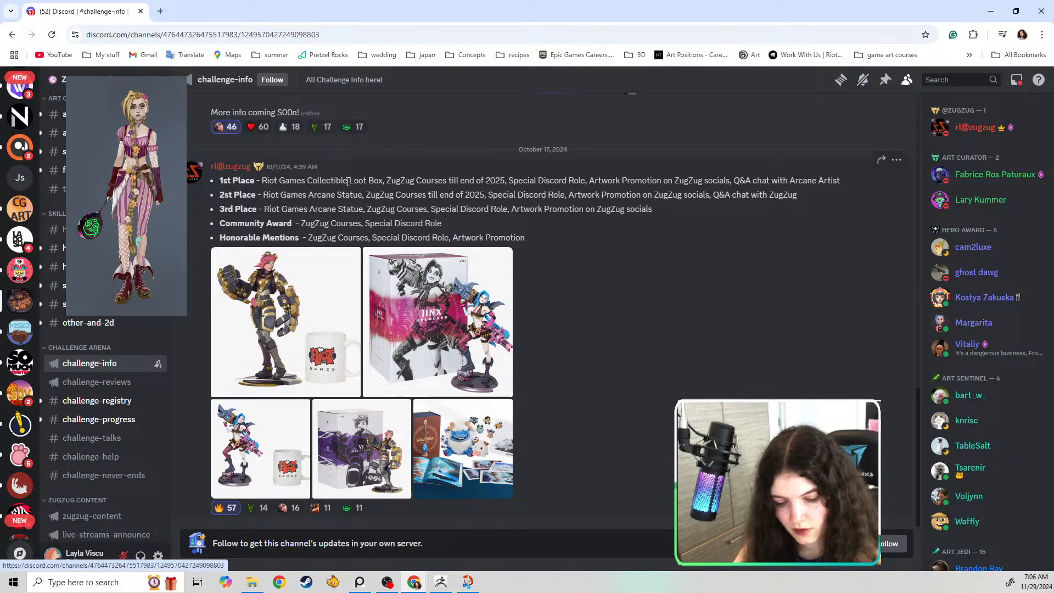
drag(283, 184, 350, 183)
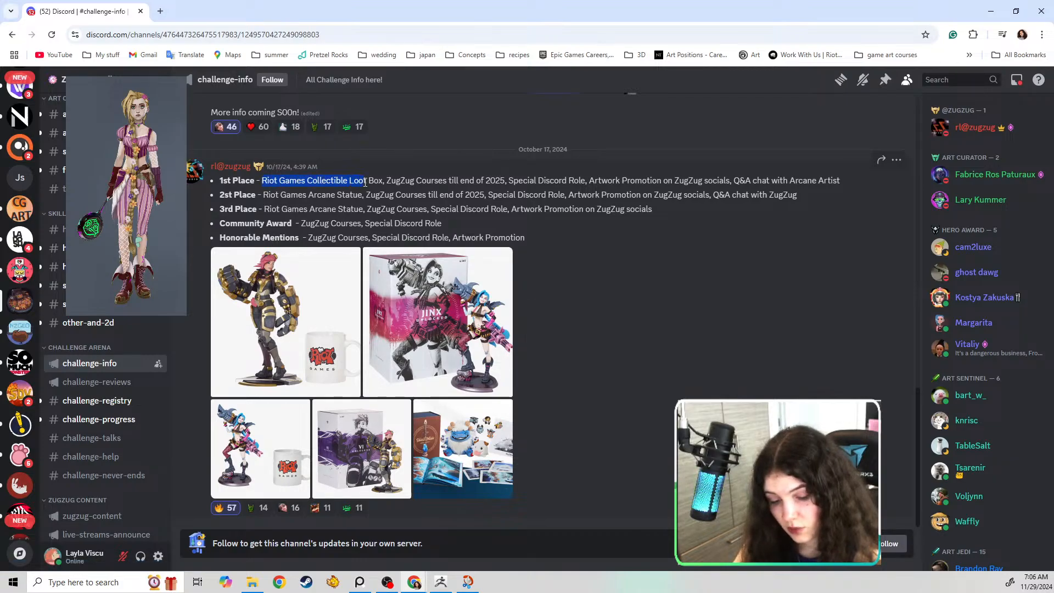
click(399, 183)
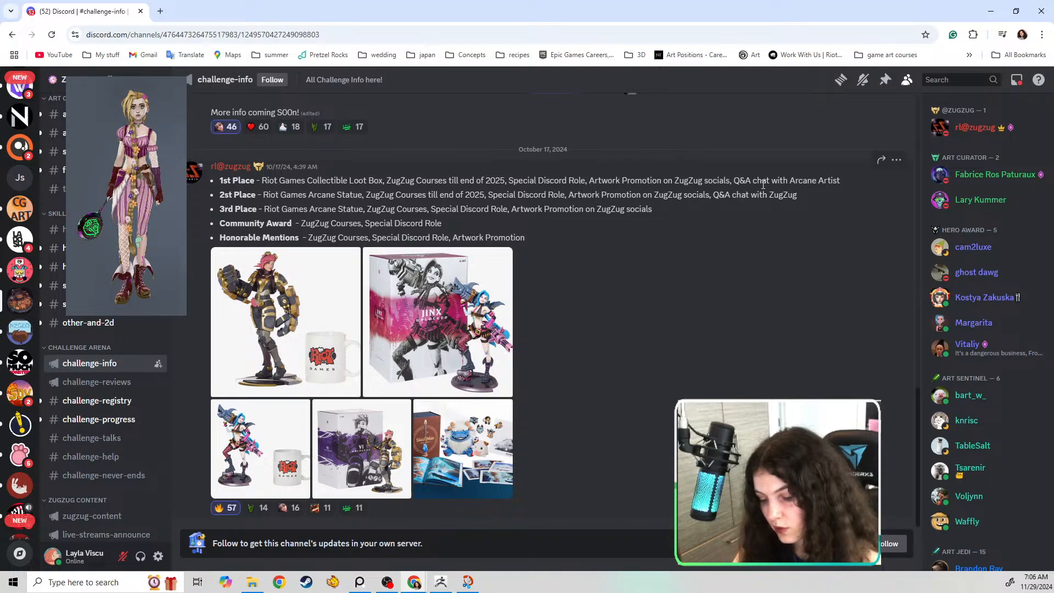
drag(791, 179, 845, 183)
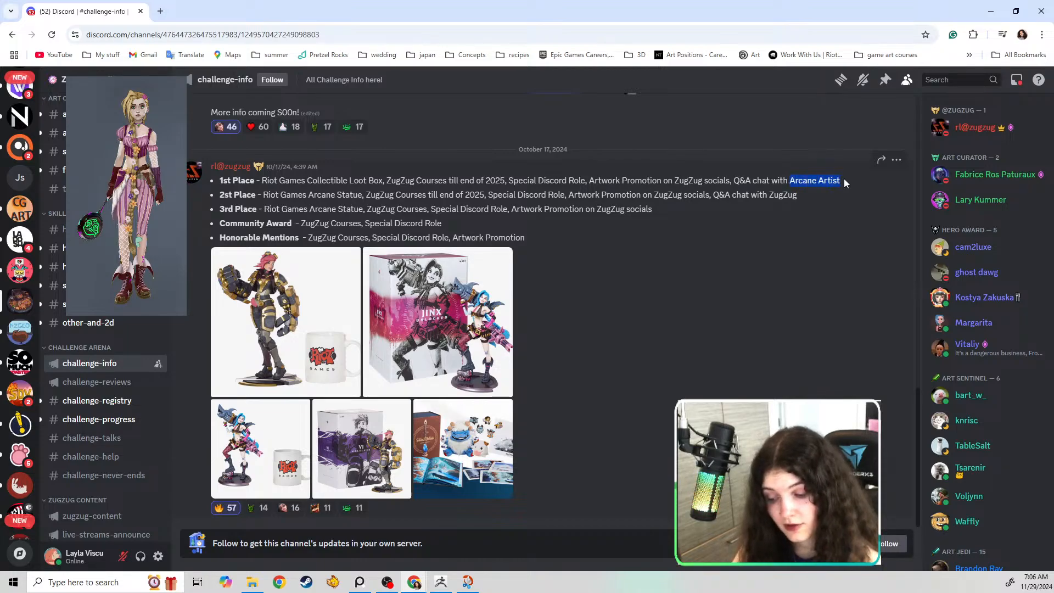
scroll(609, 266, up, 5)
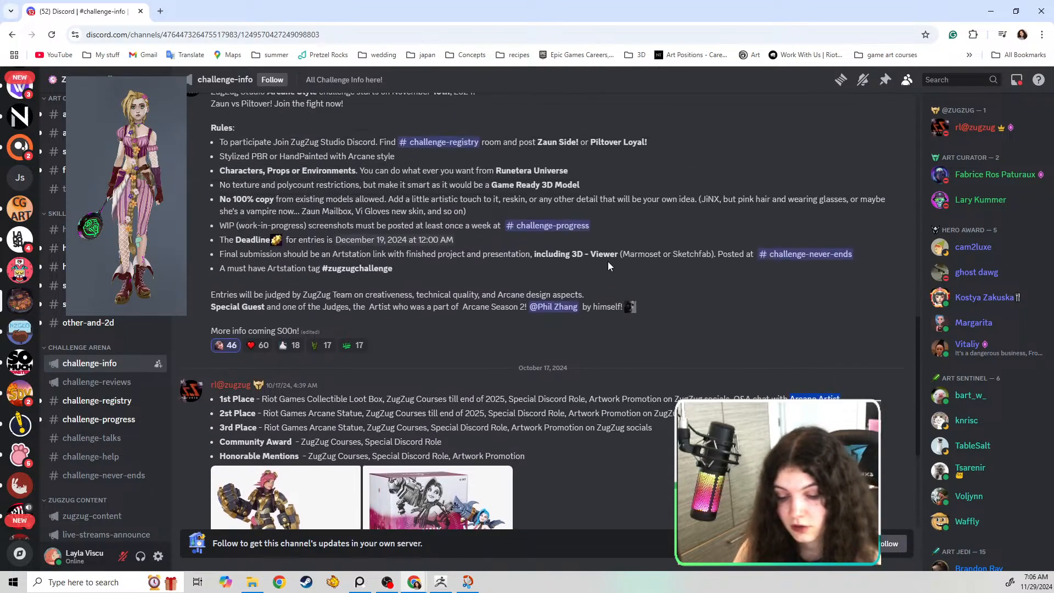
scroll(608, 262, down, 5)
click(288, 192)
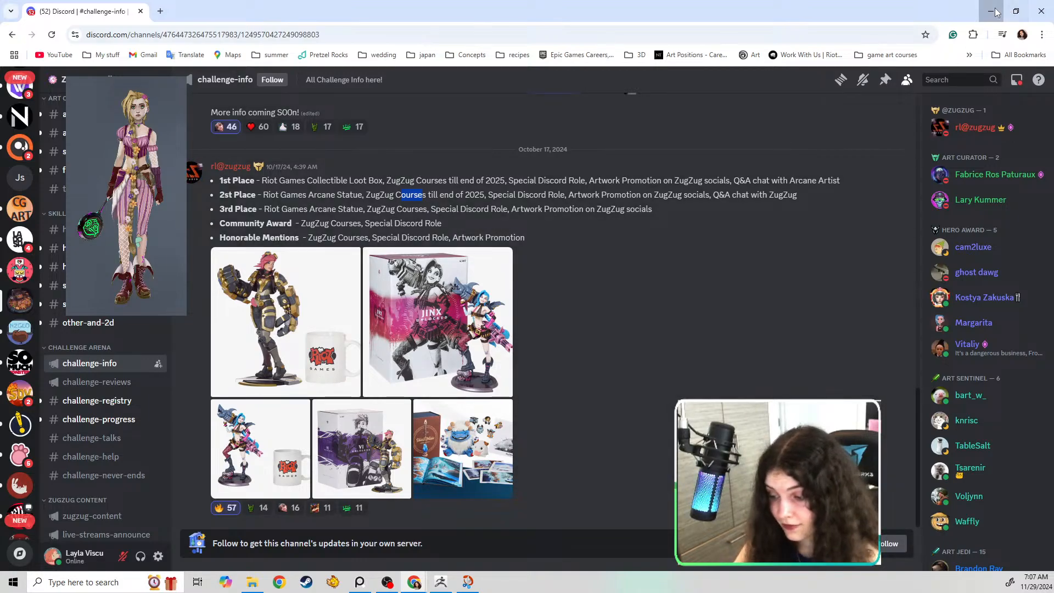
key(alt+Tab)
Refine the side profile and lower edge of the buttocks, using the Move brush at draw size about 104.
drag(725, 268, 734, 308)
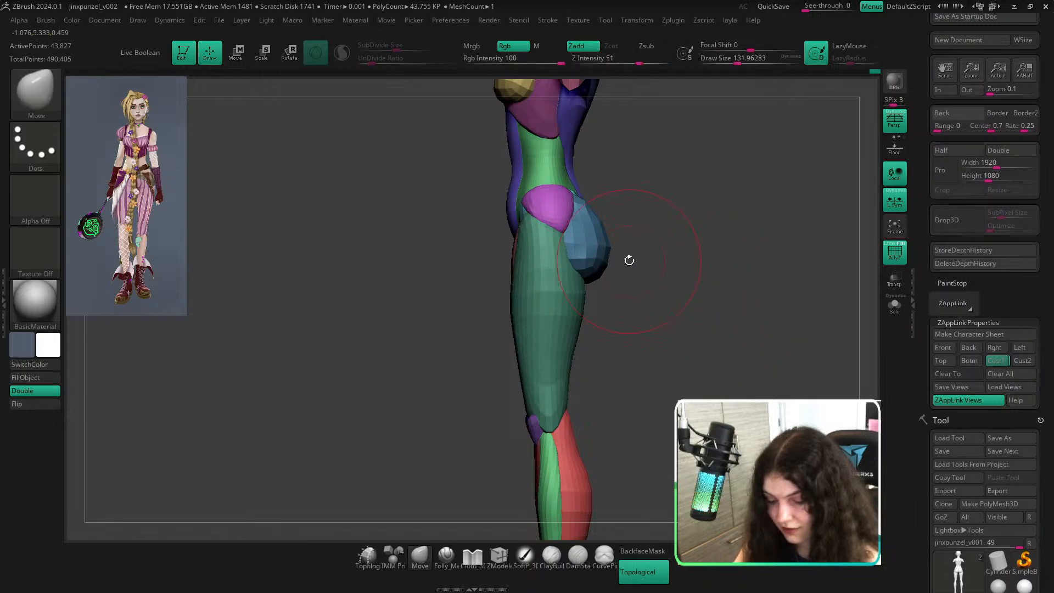
key(s)
mouse_move(593, 242)
mouse_down()
mouse_move(592, 230)
mouse_move(617, 233)
mouse_up()
key(s)
mouse_move(633, 285)
ctrl+right_down()
mouse_move(572, 267)
mouse_move(565, 240)
mouse_move(664, 264)
mouse_move(597, 264)
ctrl+right_up()
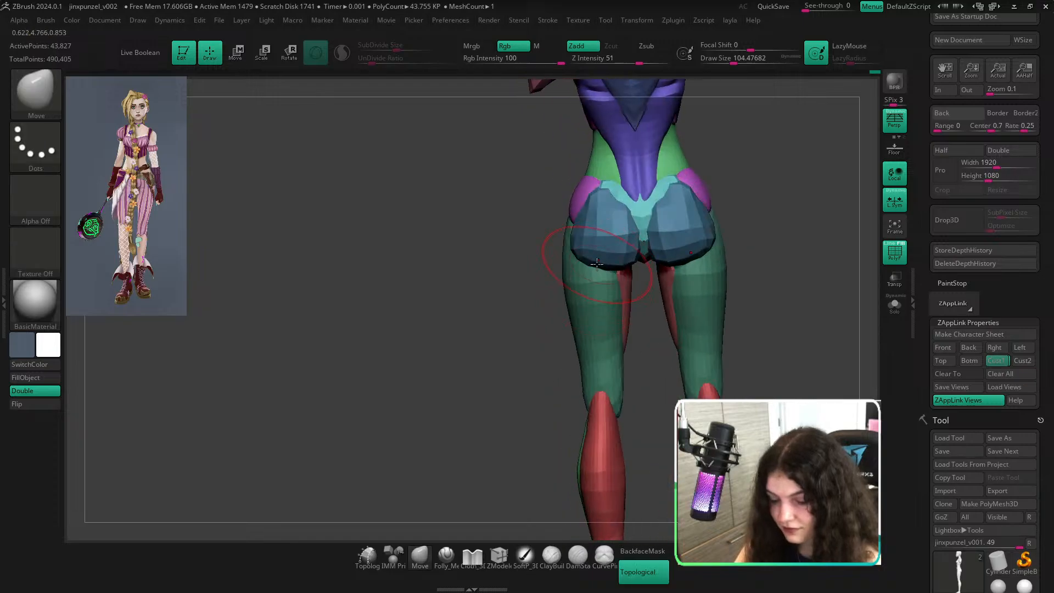
drag(587, 252, 589, 240)
Flatten the buttocks in profile and pull the lower back muscle down over the sacrum at draw size about 136.
mouse_move(738, 260)
right_down()
mouse_move(795, 312)
mouse_move(644, 267)
mouse_move(609, 304)
mouse_move(528, 261)
mouse_move(616, 308)
right_up()
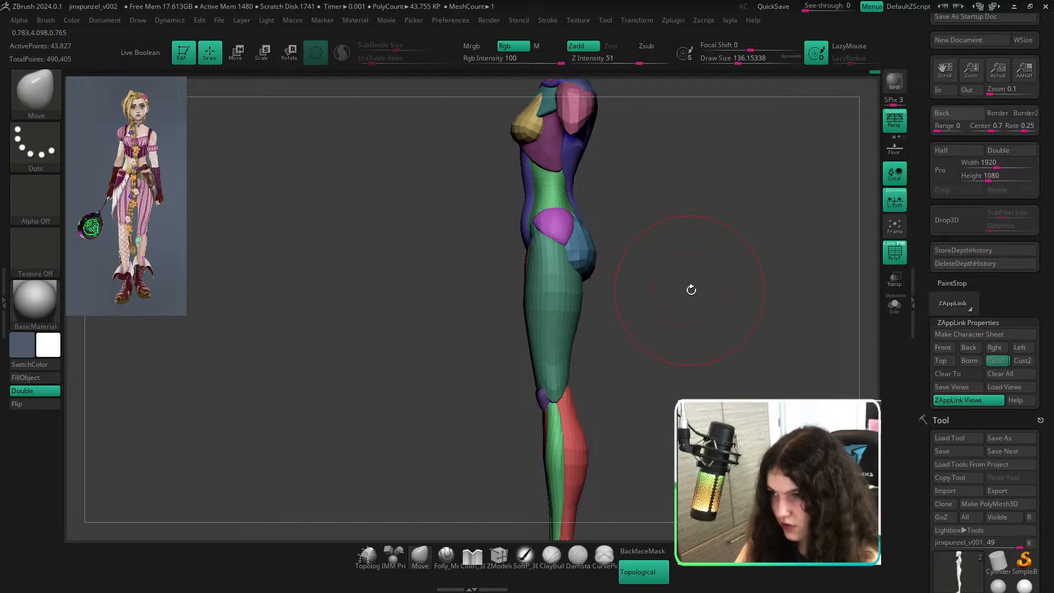
right_drag(692, 289, 667, 311)
right_drag(760, 328, 599, 286)
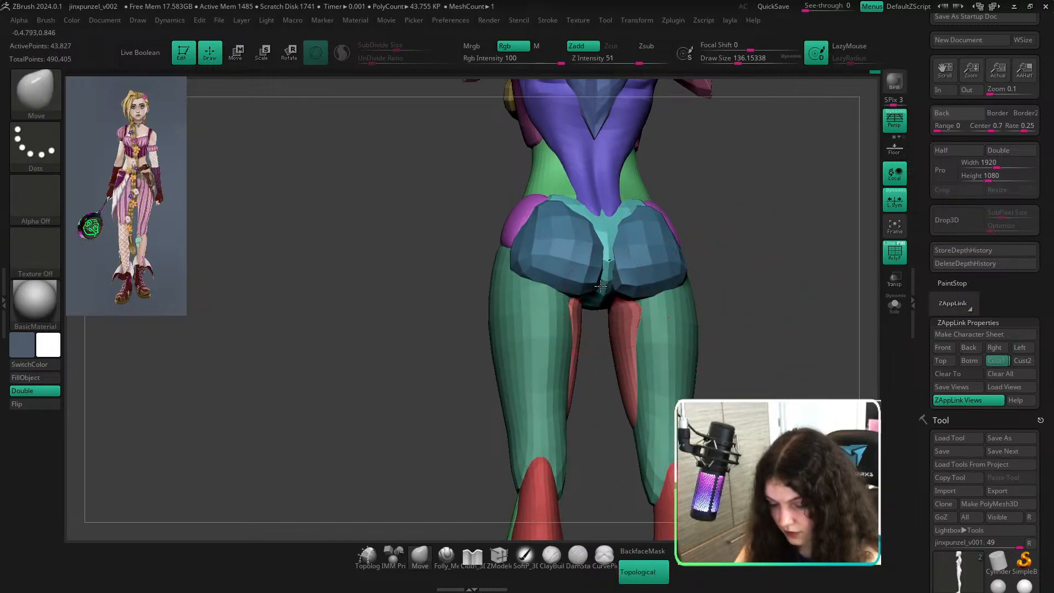
drag(605, 224, 607, 246)
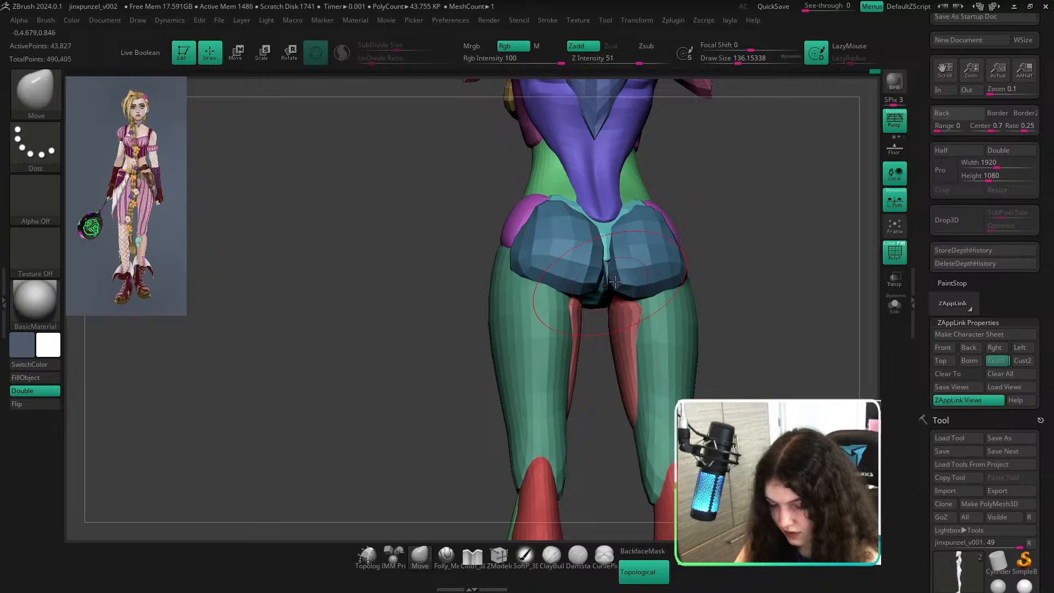
Isolate the buttocks and smooth their inner edges where the two sides meet.
ctrl+right_drag(615, 282, 714, 269)
ctrl+shift+click(647, 276)
ctrl+shift+click(828, 317)
ctrl+shift+click(675, 259)
shift+right_drag(644, 366, 602, 299)
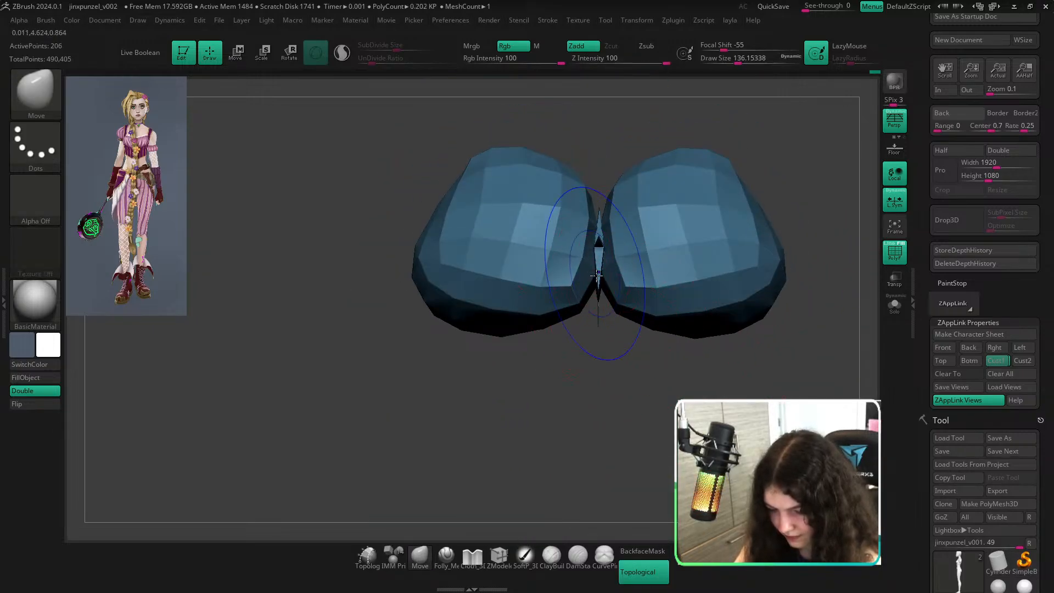
mouse_move(611, 373)
right_down()
mouse_move(635, 385)
mouse_move(624, 381)
right_up()
key(shift+f)
key(shift+f)
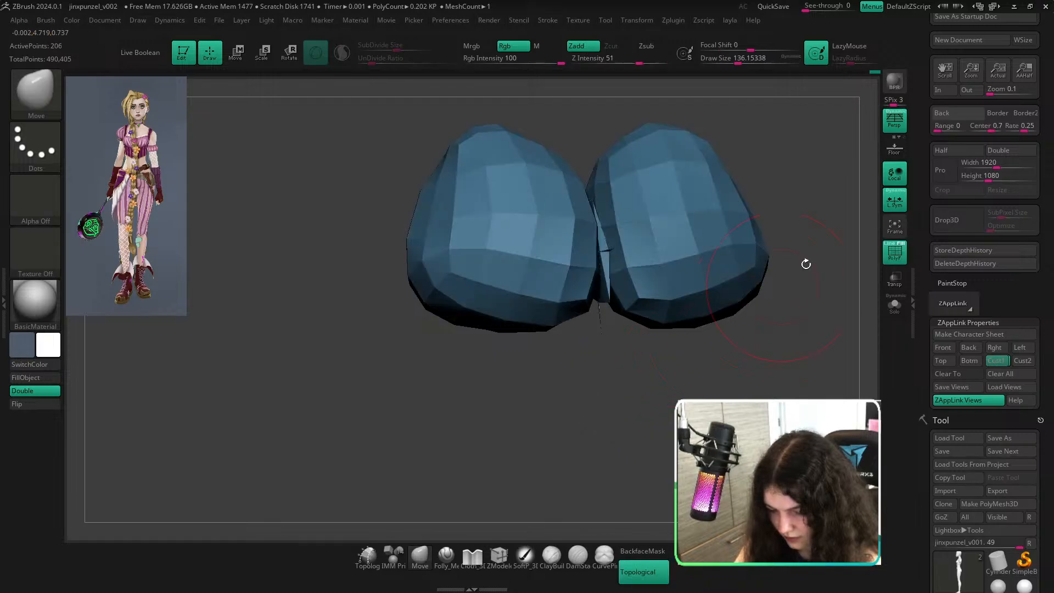
Assign the isolated buttocks a new polygroup and show the whole body with dynamic subdivision on.
key(space)
click(800, 215)
mouse_move(648, 330)
right_down()
mouse_move(628, 328)
mouse_move(617, 391)
mouse_move(637, 329)
right_up()
key(d)
key(ctrl+shift+s)
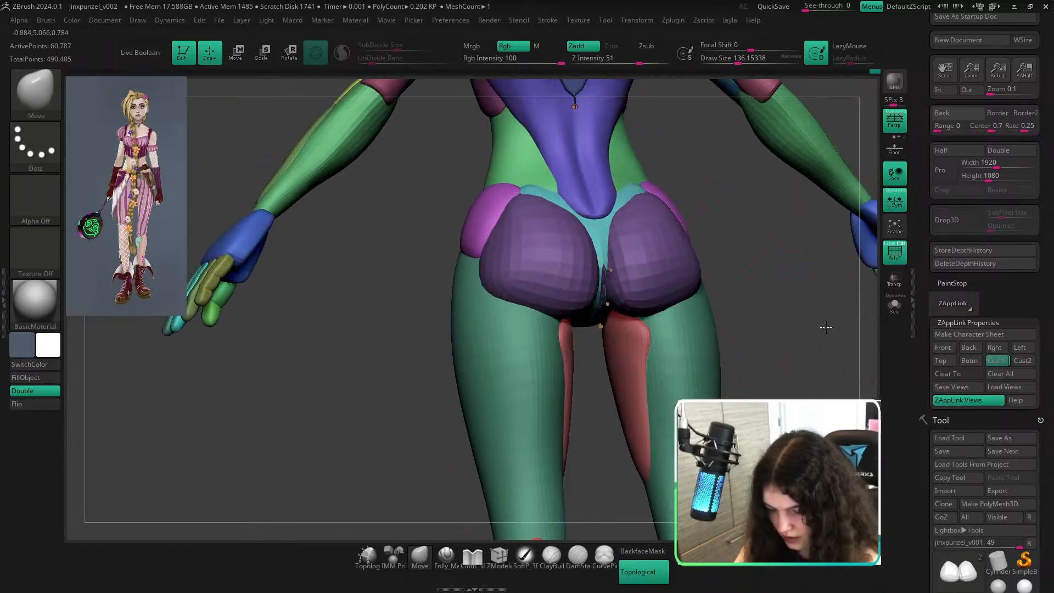
Turn off dynamic subdivision, hide the stray geometry between the buttocks, and delete it from the mesh.
right_drag(826, 327, 851, 328)
key(shift+d)
key(shift+f)
ctrl+right_drag(610, 293, 625, 314)
key(shift+f)
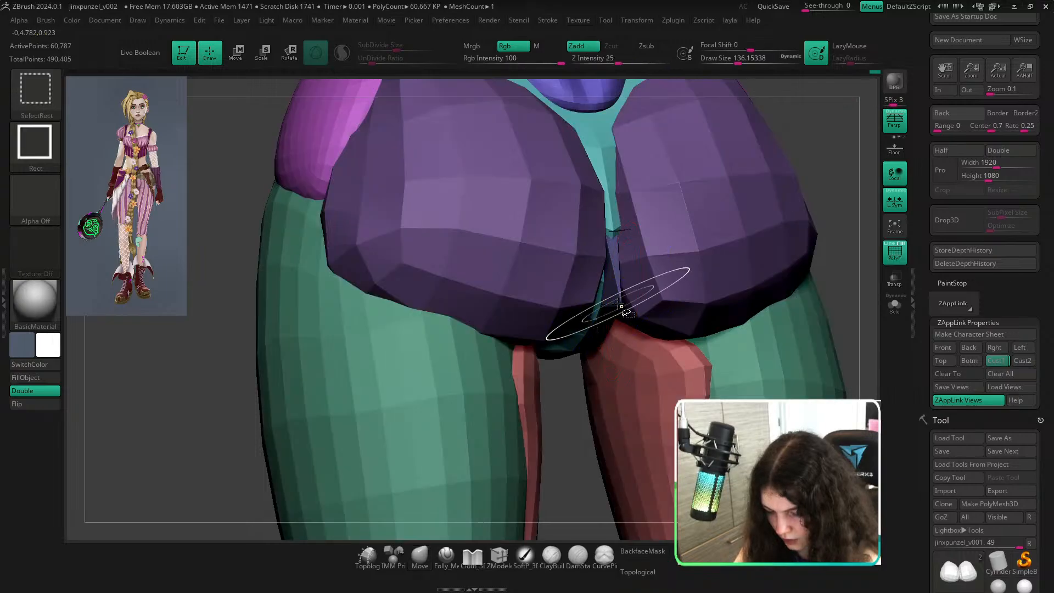
ctrl+shift+click(618, 304)
ctrl+shift+click(618, 304)
key(l)
click(665, 163)
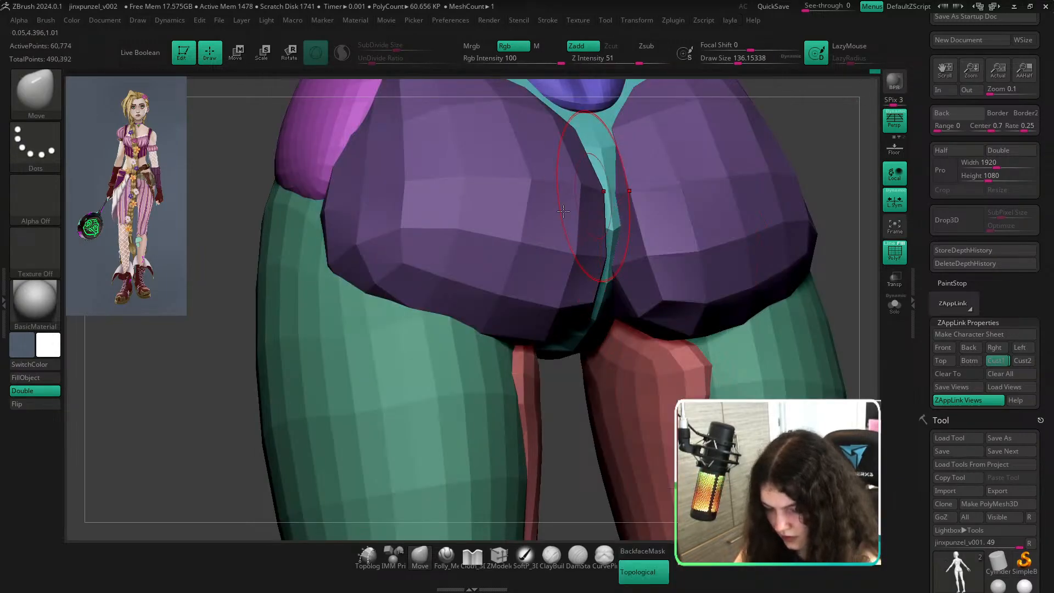
ctrl+right_drag(206, 277, 199, 219)
mouse_move(662, 341)
shift+right_down()
mouse_move(628, 353)
mouse_move(635, 396)
shift+right_up()
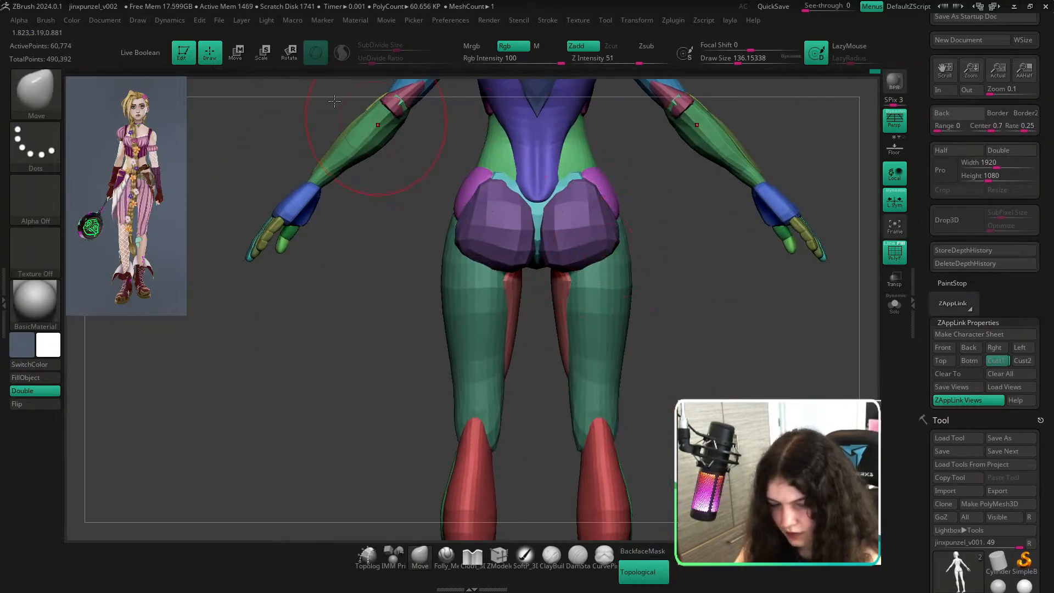
Save the project as a new version named jinxpunzel_v003.
click(255, 23)
click(219, 20)
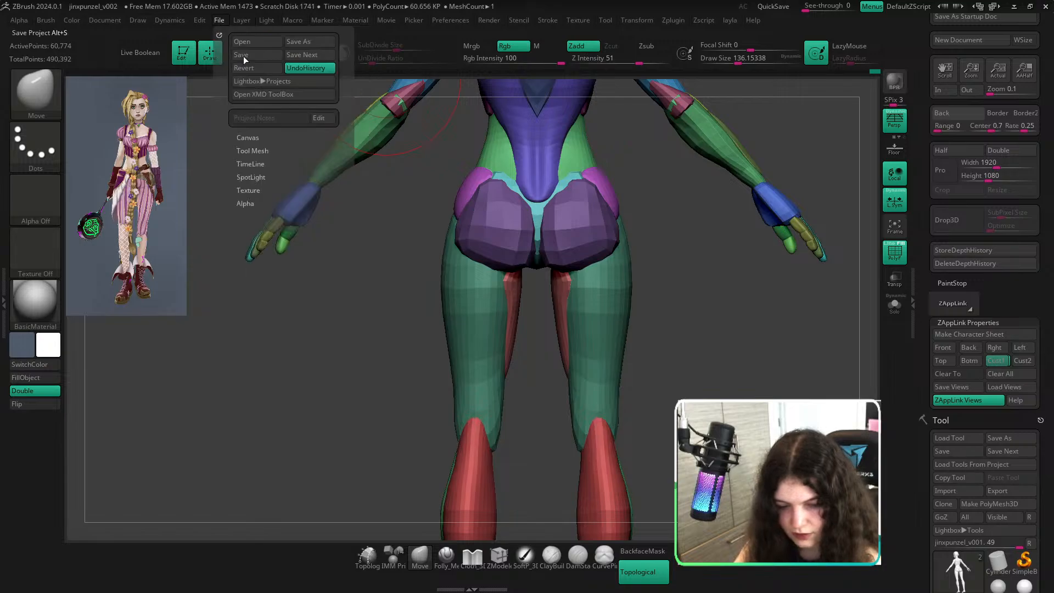
click(312, 40)
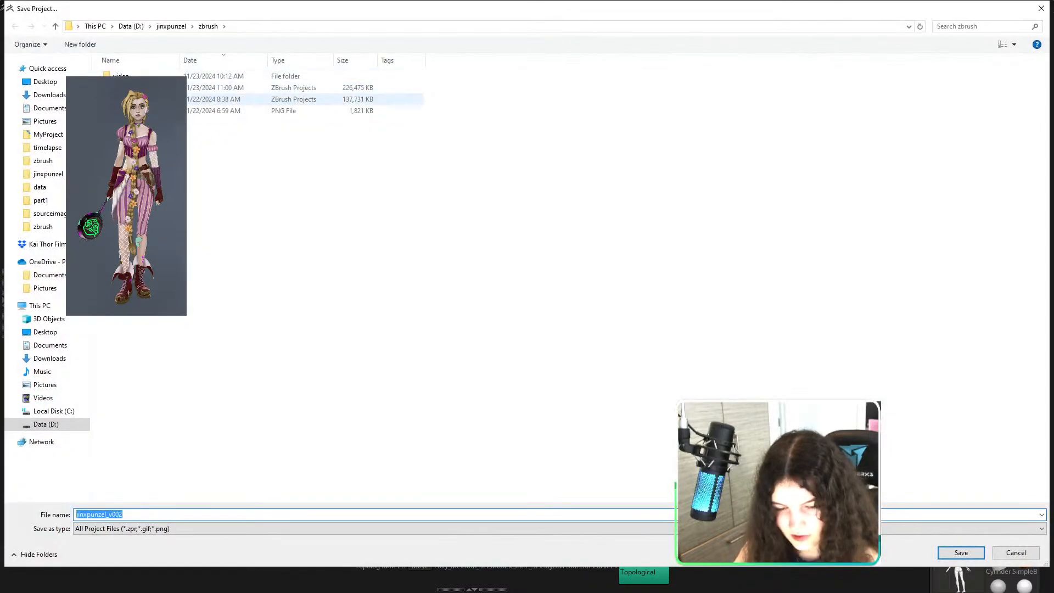
click(136, 513)
drag(119, 514, 124, 512)
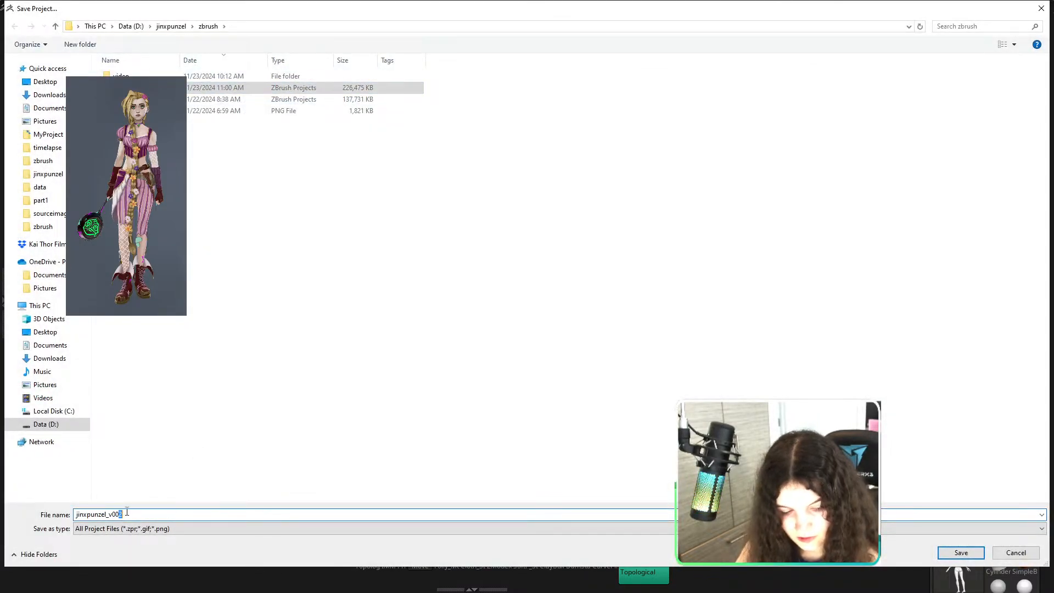
text(2)
key(Return)
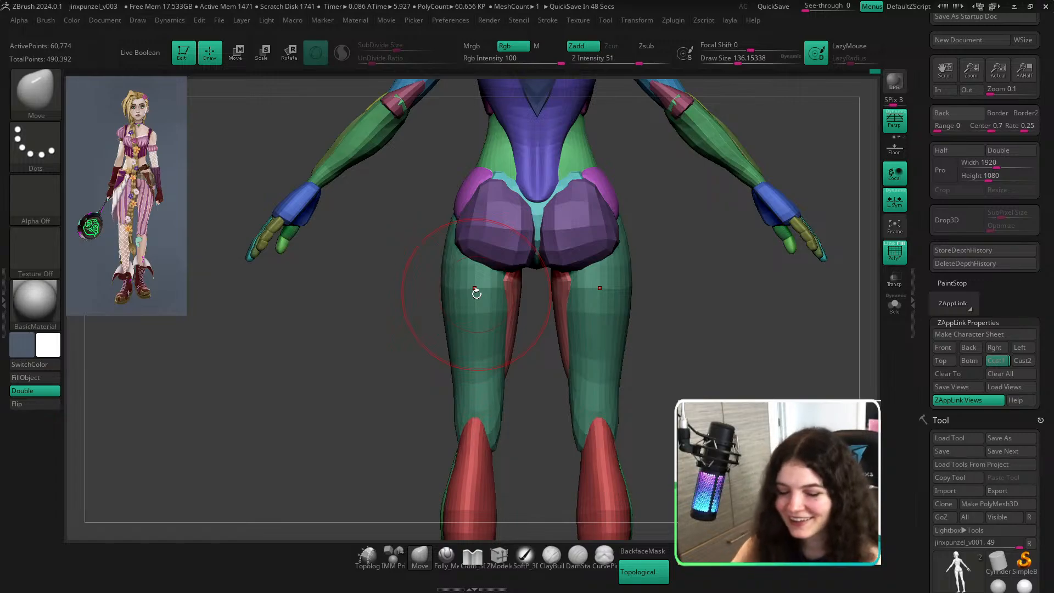
Nudge the muscle at the back of the elbow with the Move brush at draw size about 136.
alt+drag(668, 327, 689, 453)
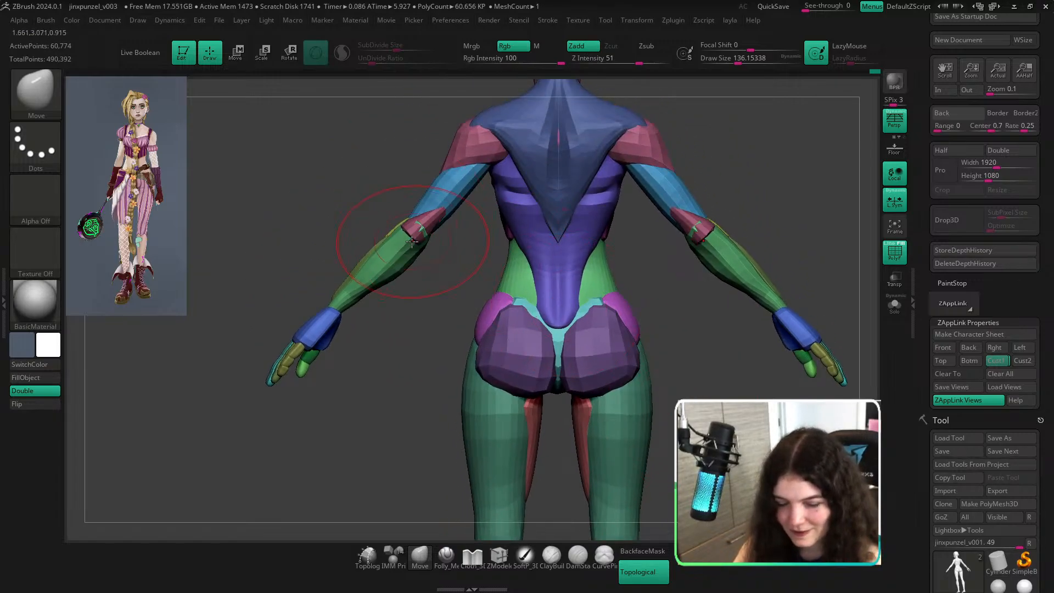
drag(409, 231, 414, 229)
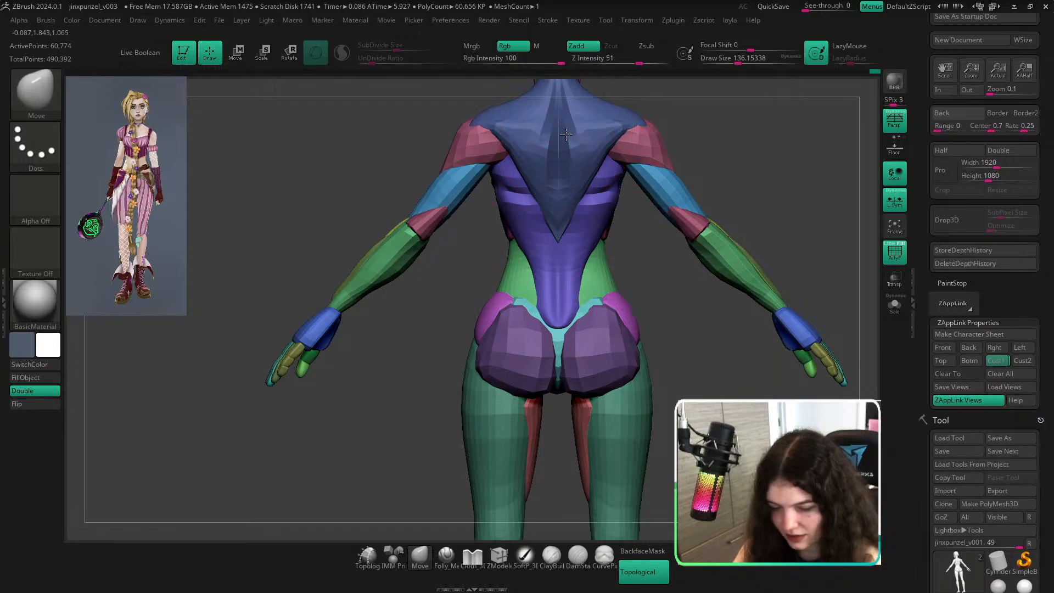
Adjust the upper outer edge of the buttocks beside the hip muscle, using the Move brush at draw size about 101.
drag(708, 328, 783, 376)
ctrl+right_drag(738, 396, 678, 358)
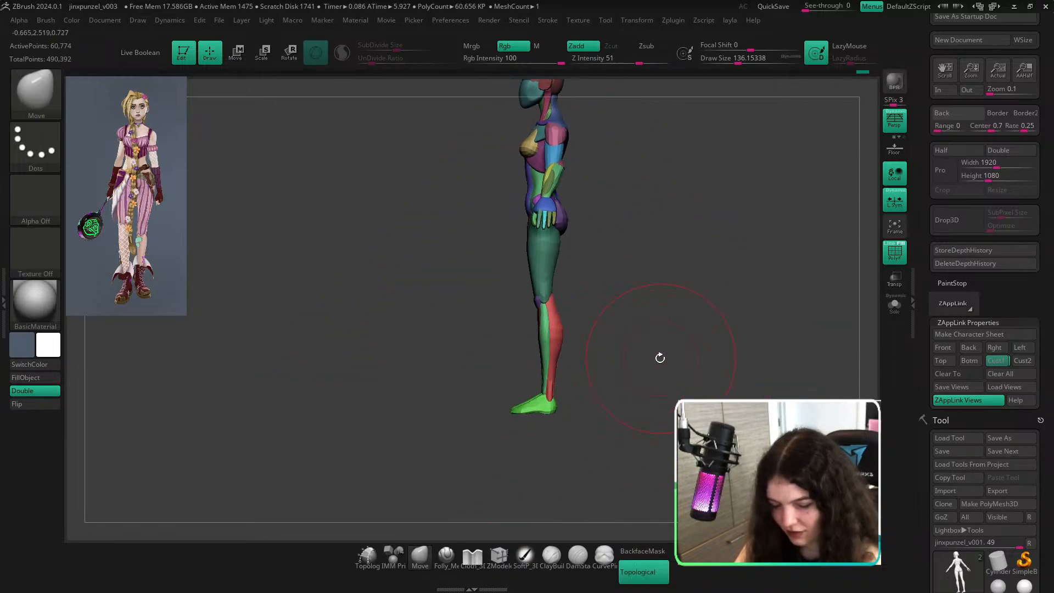
drag(661, 357, 645, 361)
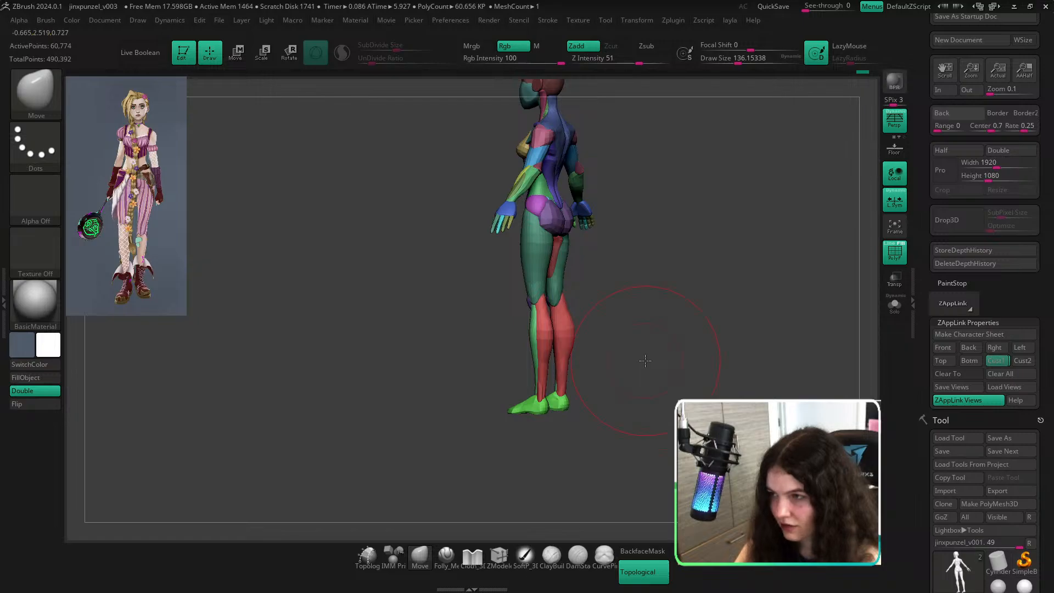
ctrl+right_drag(555, 215, 572, 278)
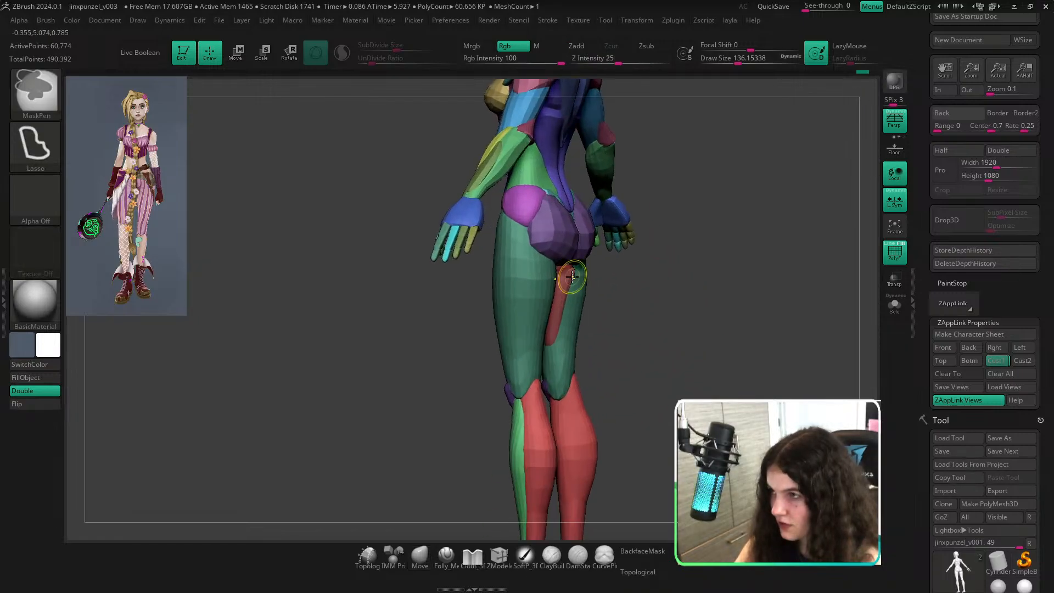
drag(692, 364, 631, 379)
ctrl+right_drag(631, 379, 665, 425)
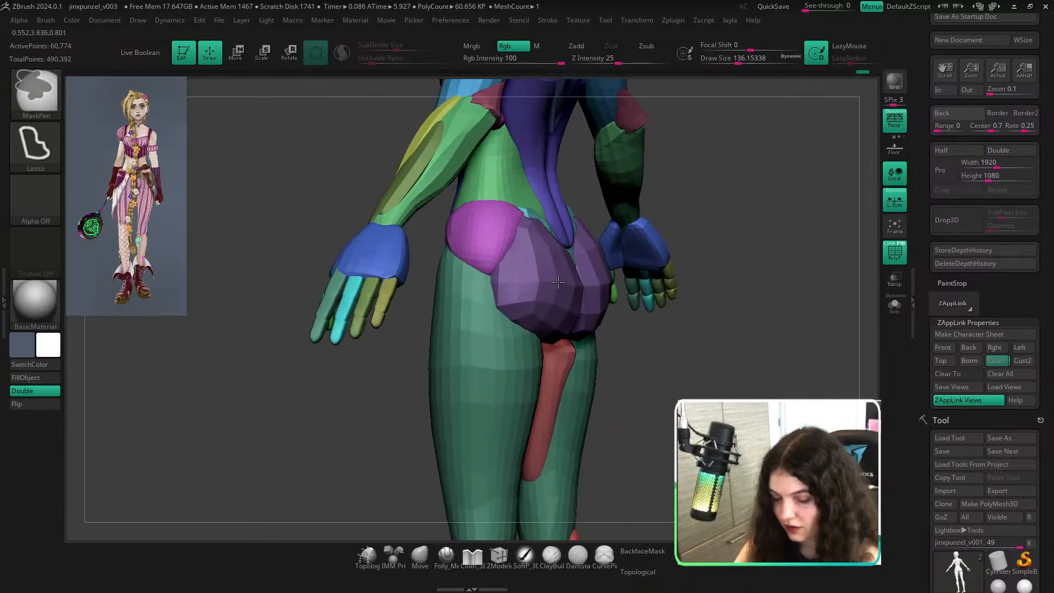
drag(736, 292, 690, 294)
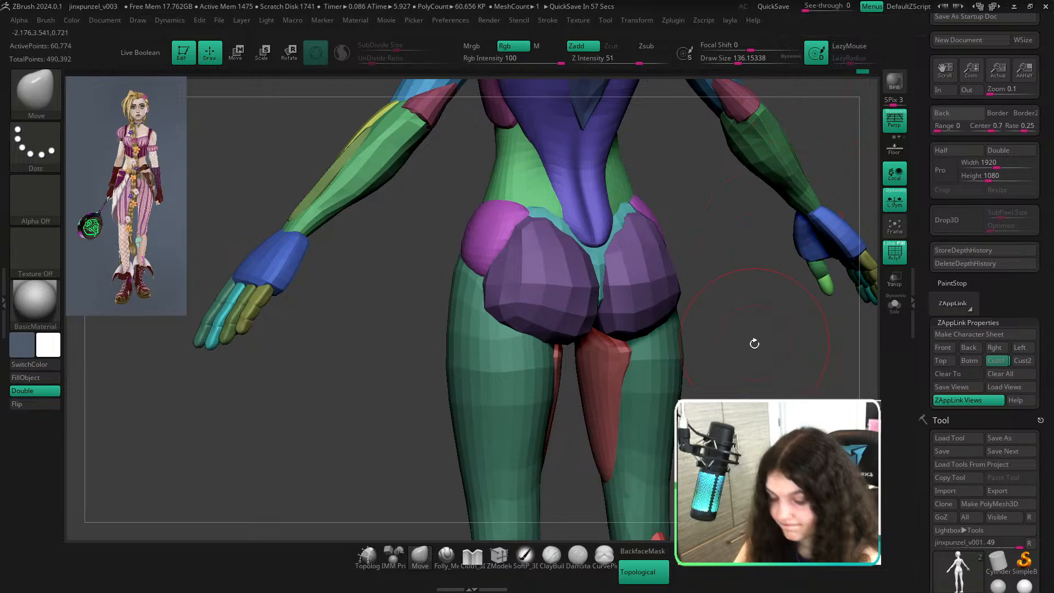
drag(753, 343, 756, 251)
key(s)
drag(532, 238, 521, 234)
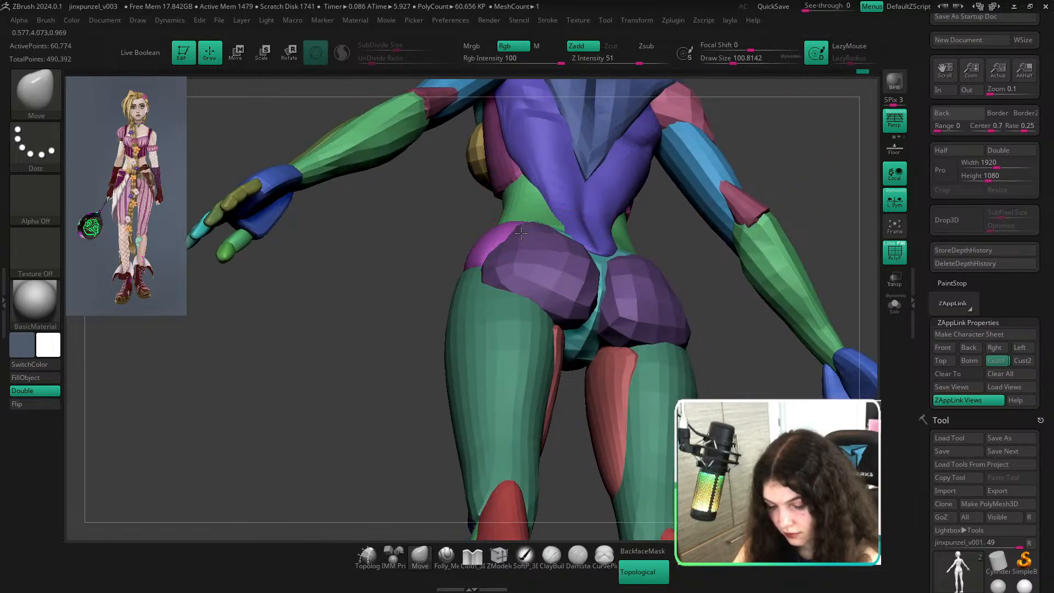
mouse_move(752, 324)
mouse_down()
mouse_move(756, 341)
mouse_move(738, 357)
mouse_move(753, 355)
mouse_move(745, 390)
mouse_up()
Reshape the outer side of the buttocks without the polygroup colours, using the Move brush at draw size about 108.
key(shift+f)
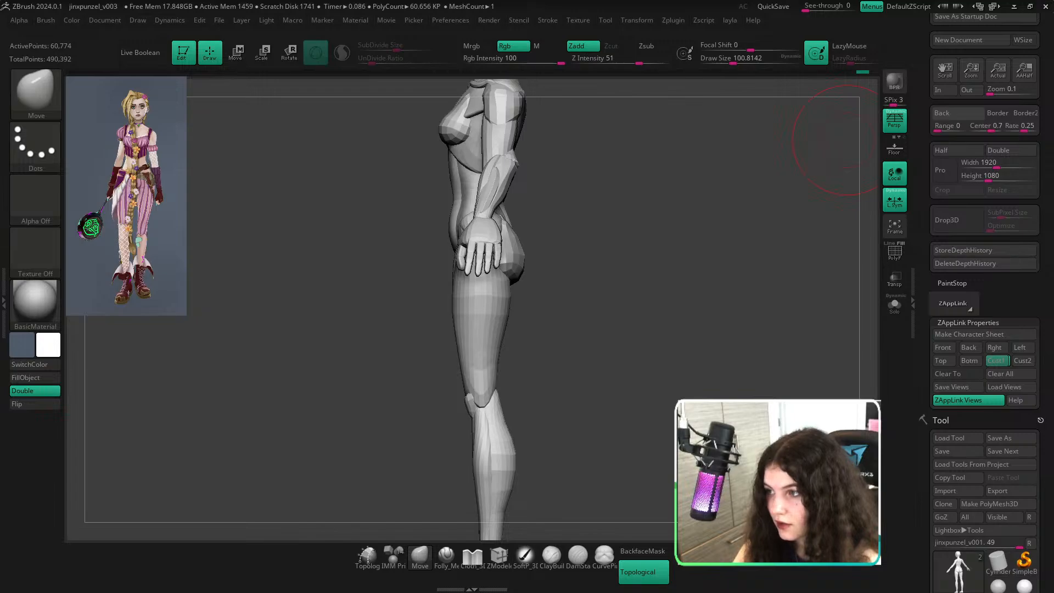
mouse_move(596, 292)
right_down()
mouse_move(579, 318)
mouse_move(498, 264)
mouse_move(501, 288)
right_up()
ctrl+right_drag(500, 249, 501, 259)
key(s)
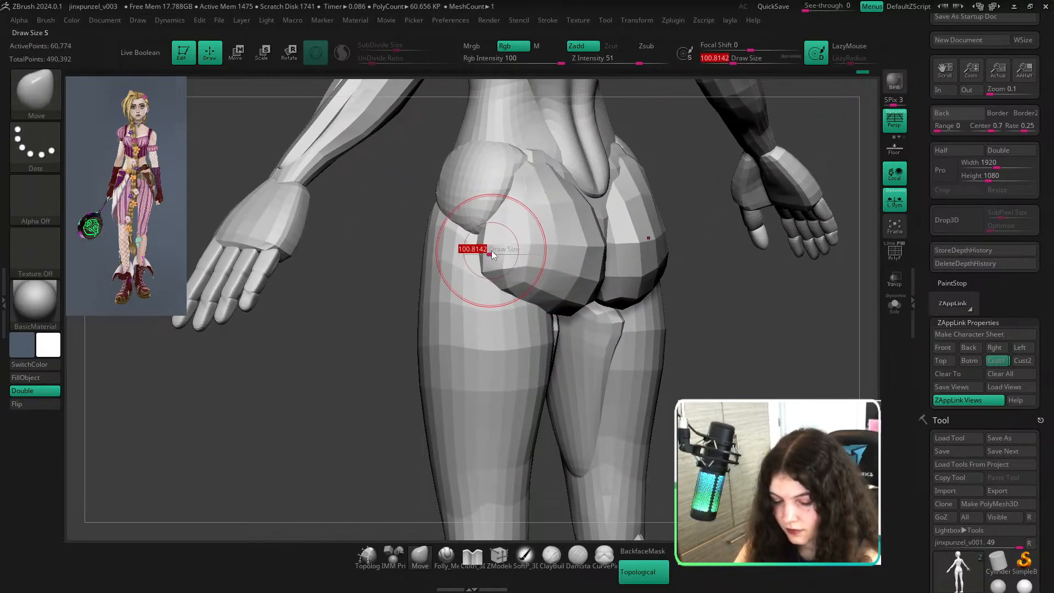
drag(492, 250, 495, 252)
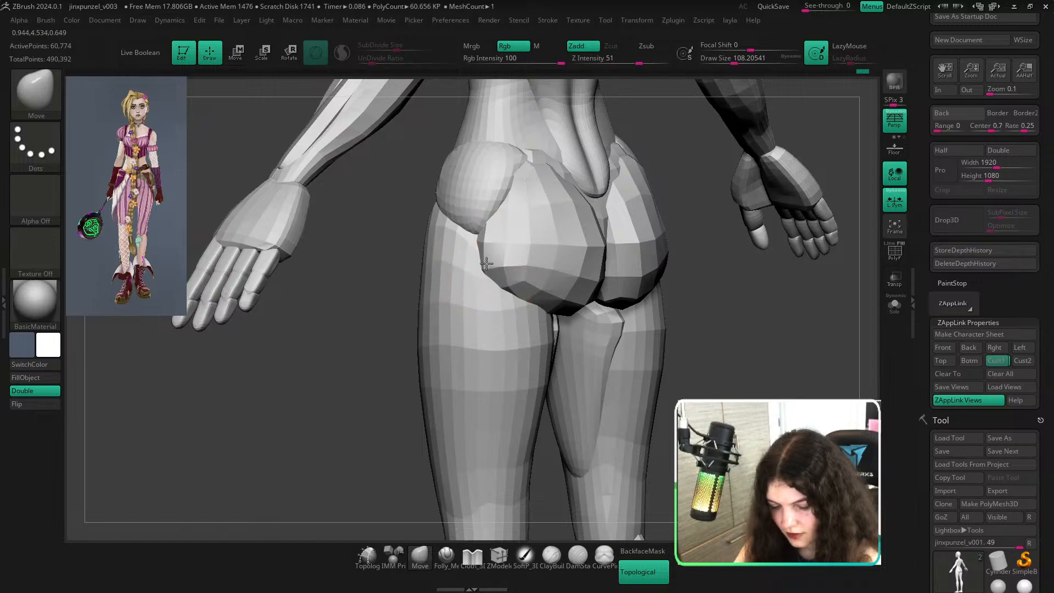
ctrl+right_drag(631, 341, 673, 336)
key(shift+f)
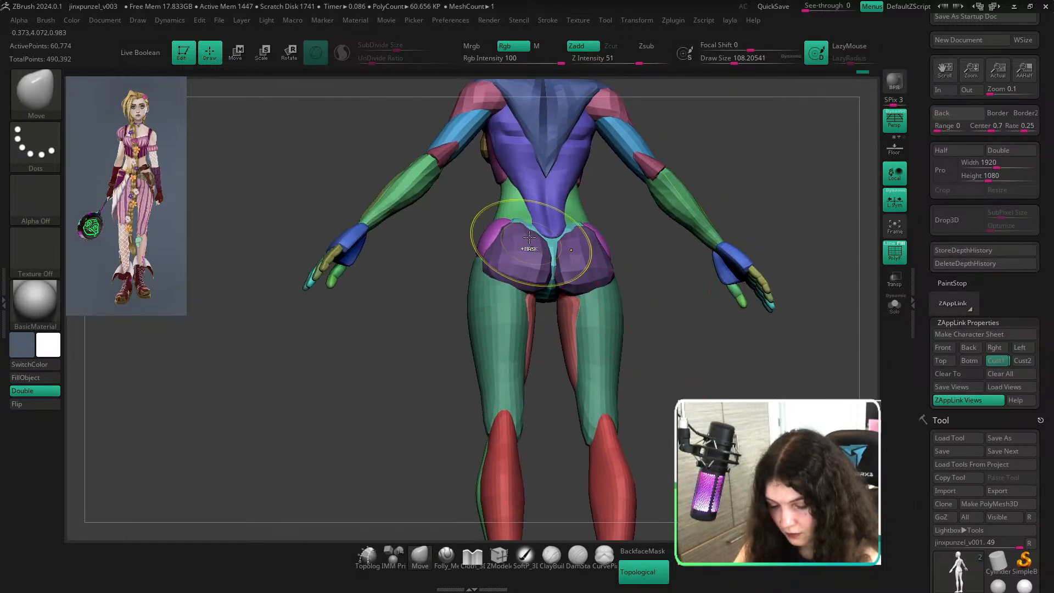
Smooth the rear surface of the buttocks.
ctrl+right_drag(527, 249, 541, 332)
key(shift+f)
key(shift+f)
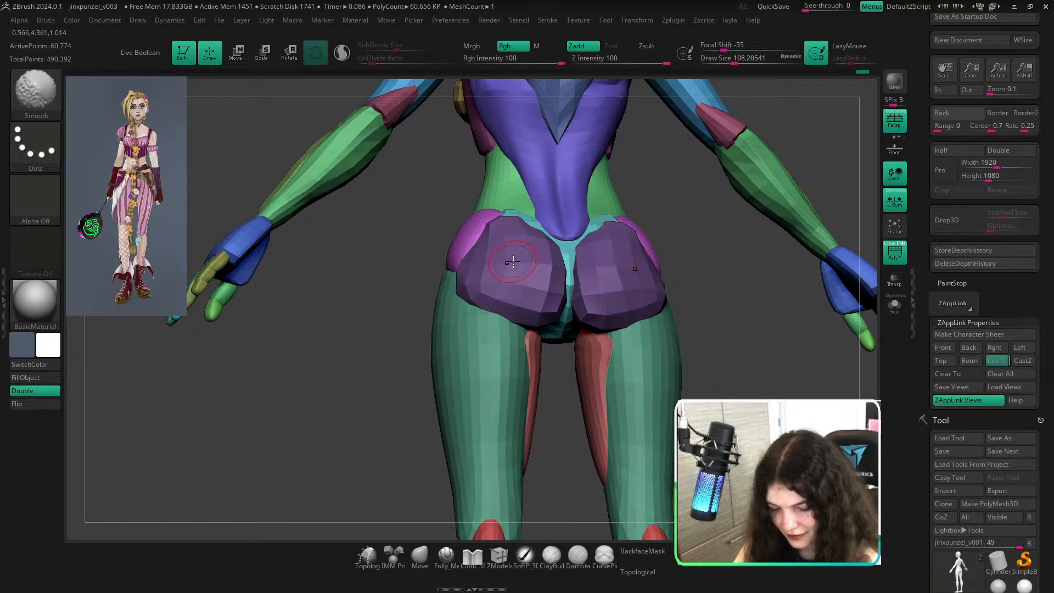
right_drag(604, 360, 689, 216)
Hide the arms and examine the buttocks in side profile.
ctrl+shift+drag(694, 177, 580, 300)
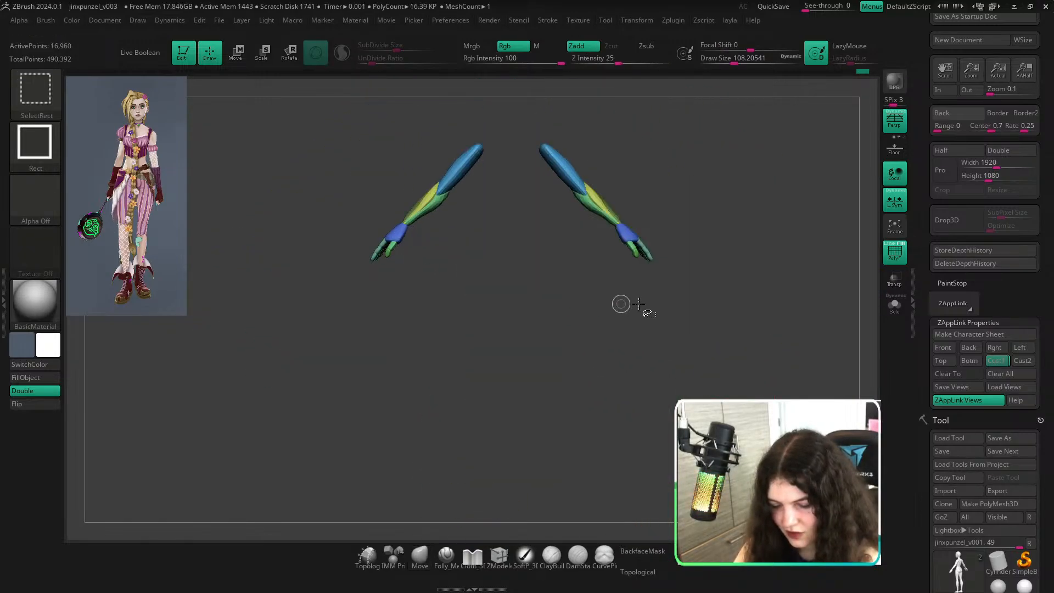
ctrl+shift+click(744, 304)
shift+right_drag(751, 344, 719, 366)
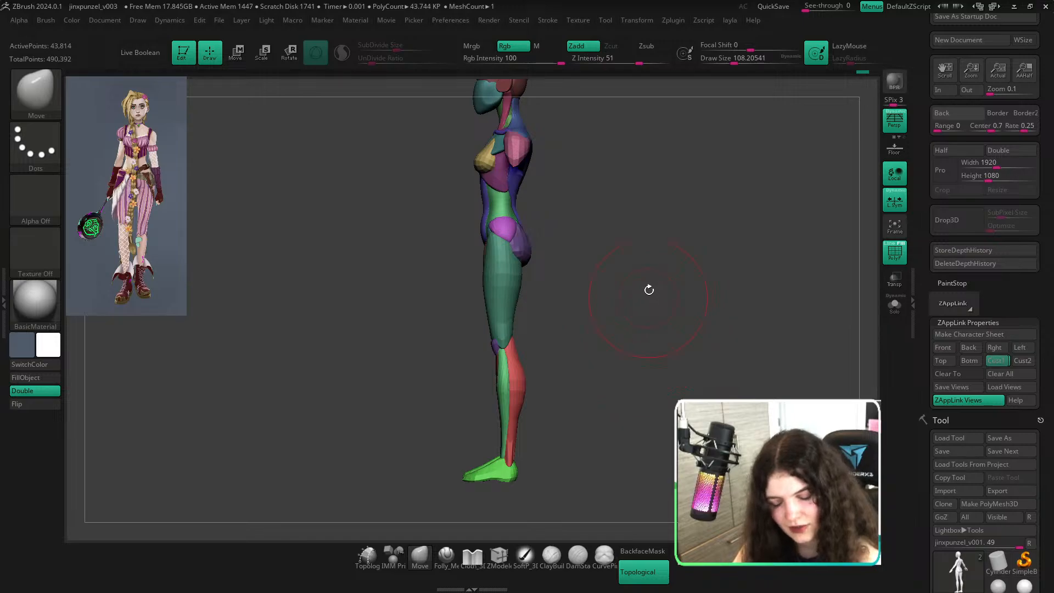
key(shift+f)
key(shift+f)
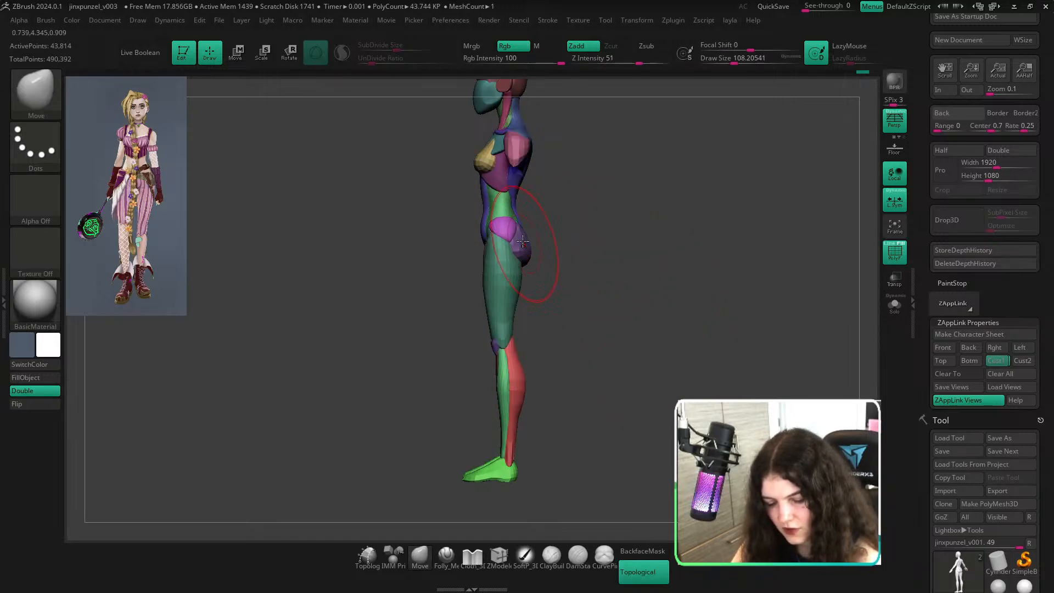
ctrl+right_drag(525, 242, 589, 267)
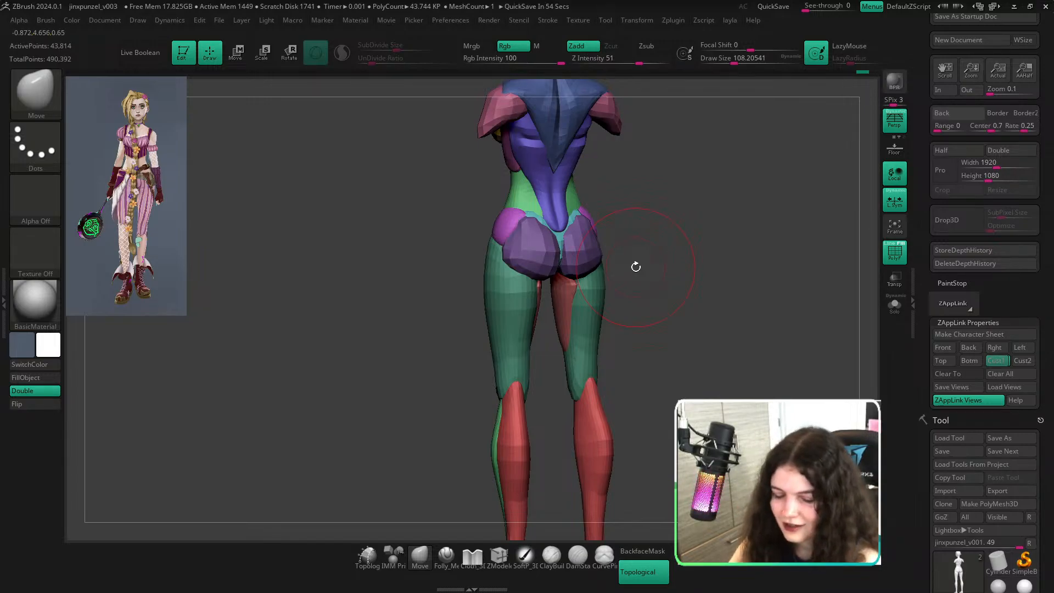
Refine the buttocks' upper edge along the hip muscle and pelvis, using the Move brush at draw size about 77.
ctrl+right_drag(524, 220, 549, 229)
key(s)
click(527, 228)
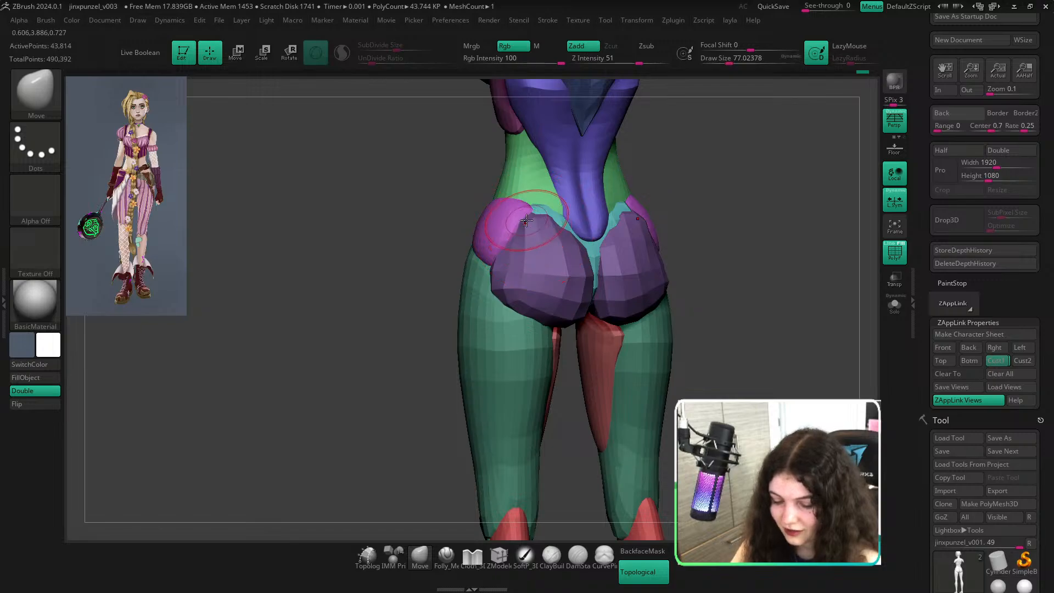
shift+drag(720, 278, 780, 289)
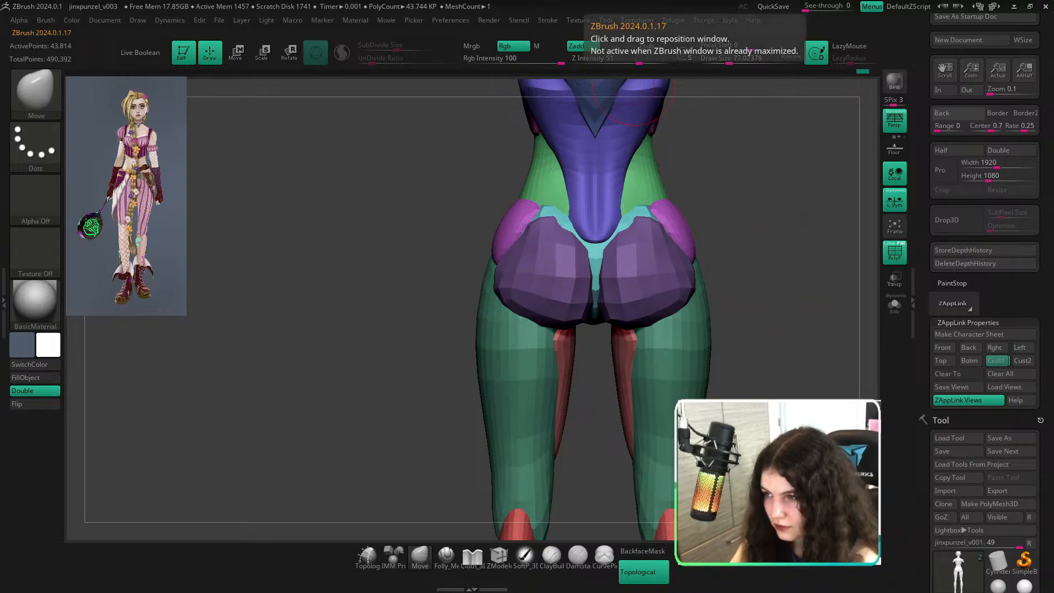
mouse_move(517, 272)
ctrl+right_down()
mouse_move(551, 239)
mouse_move(500, 225)
ctrl+right_up()
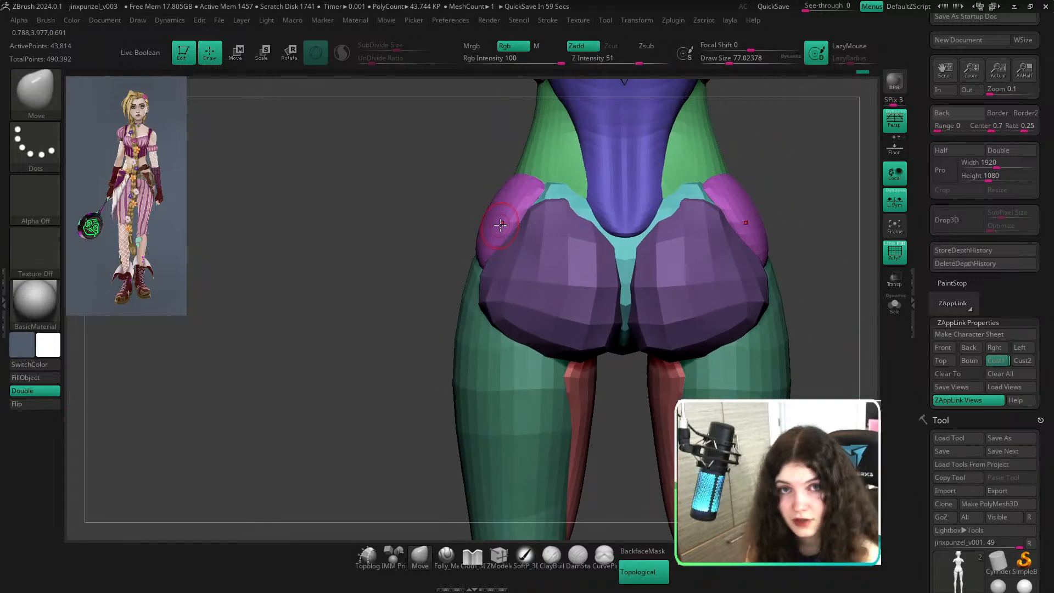
right_drag(526, 297, 502, 231)
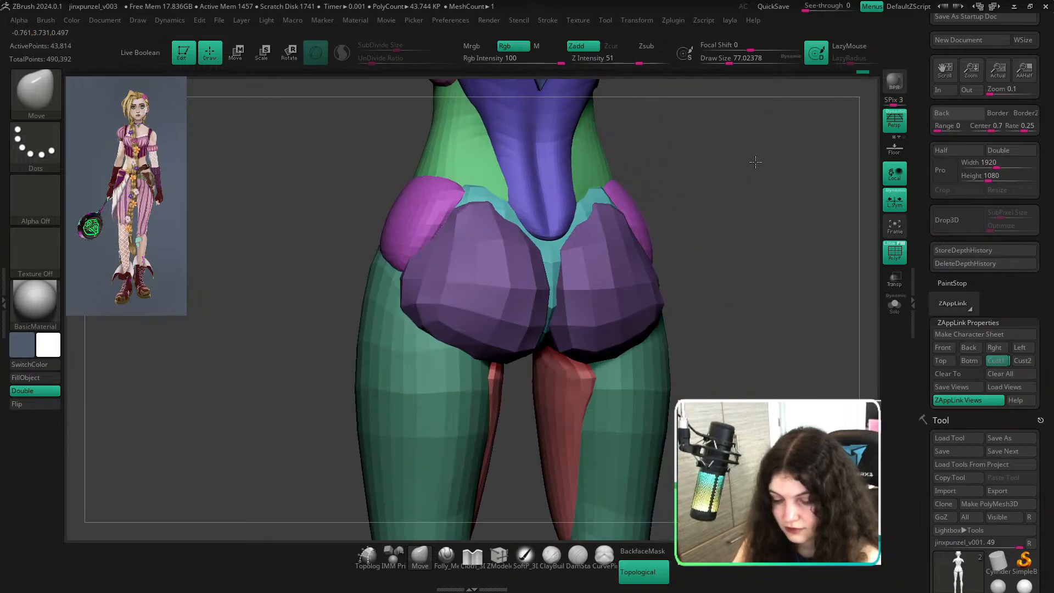
Temporarily hide the buttocks to inspect the pelvis beneath them, and show the whole body including the arms.
key(shift+f)
key(shift+f)
ctrl+shift+click(505, 224)
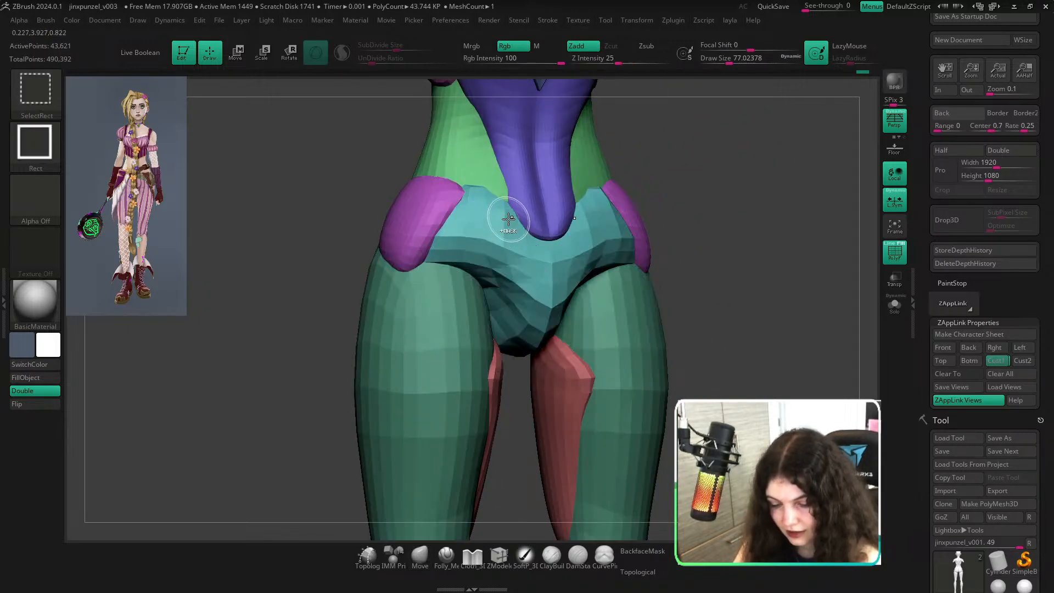
ctrl+shift+click(730, 205)
ctrl+right_drag(730, 205, 603, 198)
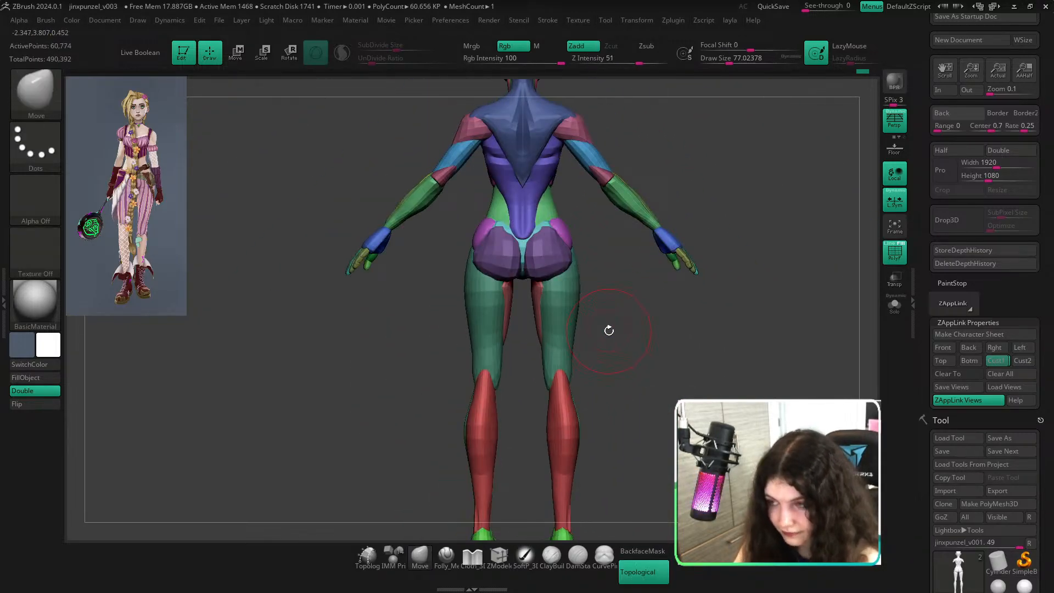
Adjust the underside of the buttocks from a low angle, using the Move brush at draw size about 101.
mouse_move(557, 351)
ctrl+right_down()
mouse_move(687, 343)
mouse_move(682, 236)
mouse_move(687, 341)
mouse_move(616, 344)
mouse_move(677, 362)
ctrl+right_up()
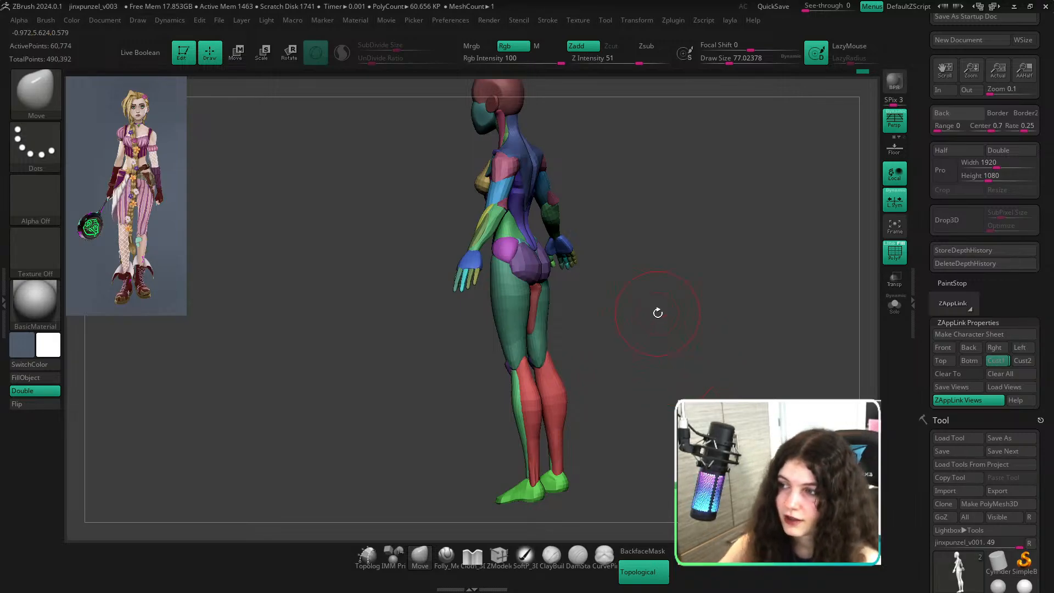
right_drag(658, 313, 636, 272)
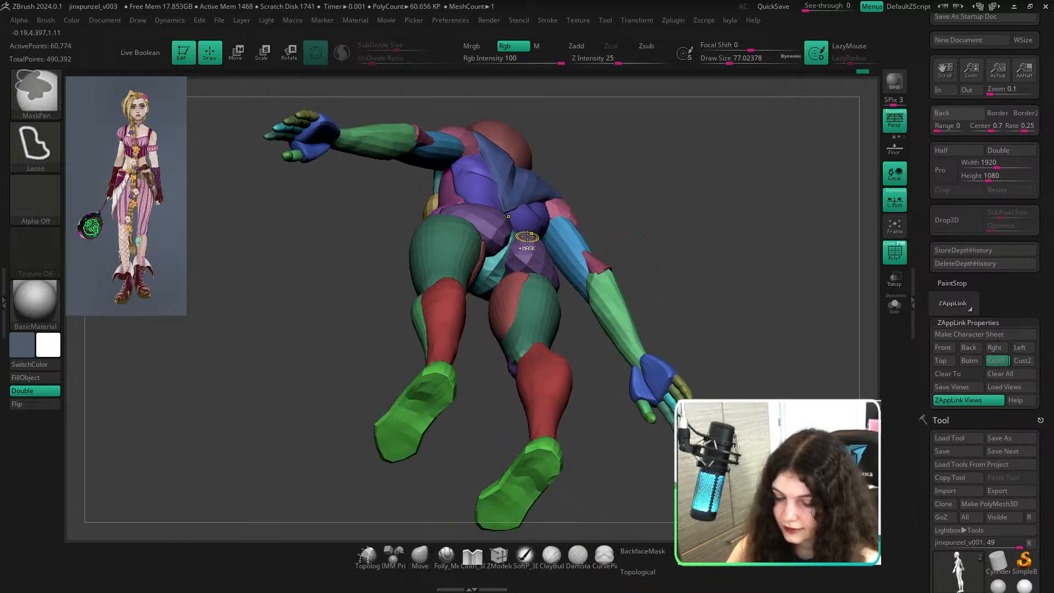
mouse_move(527, 236)
ctrl+right_down()
mouse_move(631, 427)
mouse_move(437, 237)
ctrl+right_up()
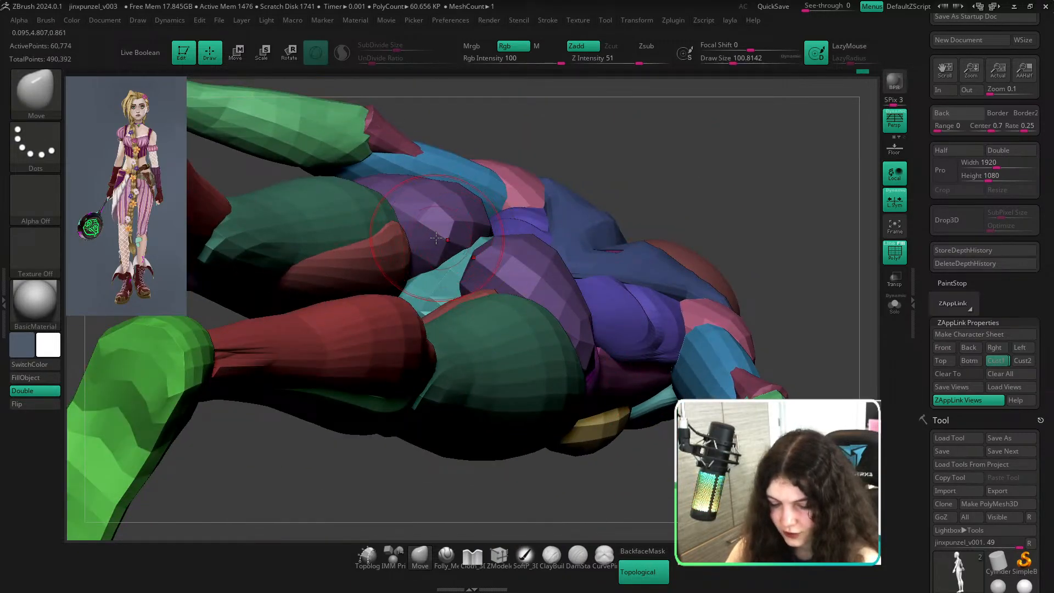
drag(436, 238, 414, 249)
right_drag(631, 116, 612, 157)
right_drag(347, 286, 433, 260)
right_drag(609, 187, 610, 372)
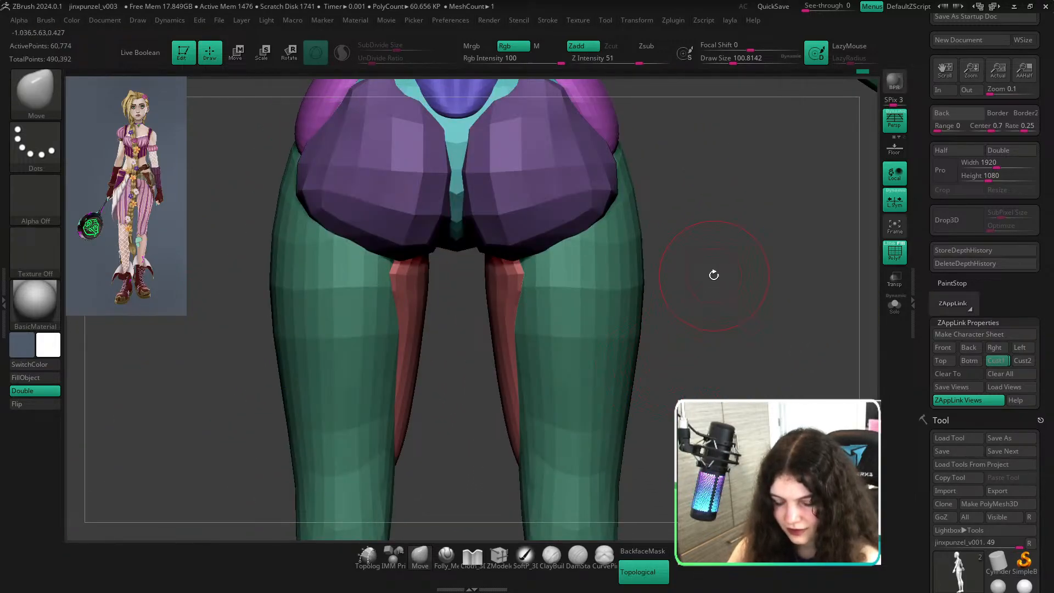
Pull the inner edges of the buttocks closer together with the Move brush, ending at draw size about 163, and enable backface masking.
alt+right_drag(714, 275, 715, 416)
key(s)
drag(499, 324, 513, 326)
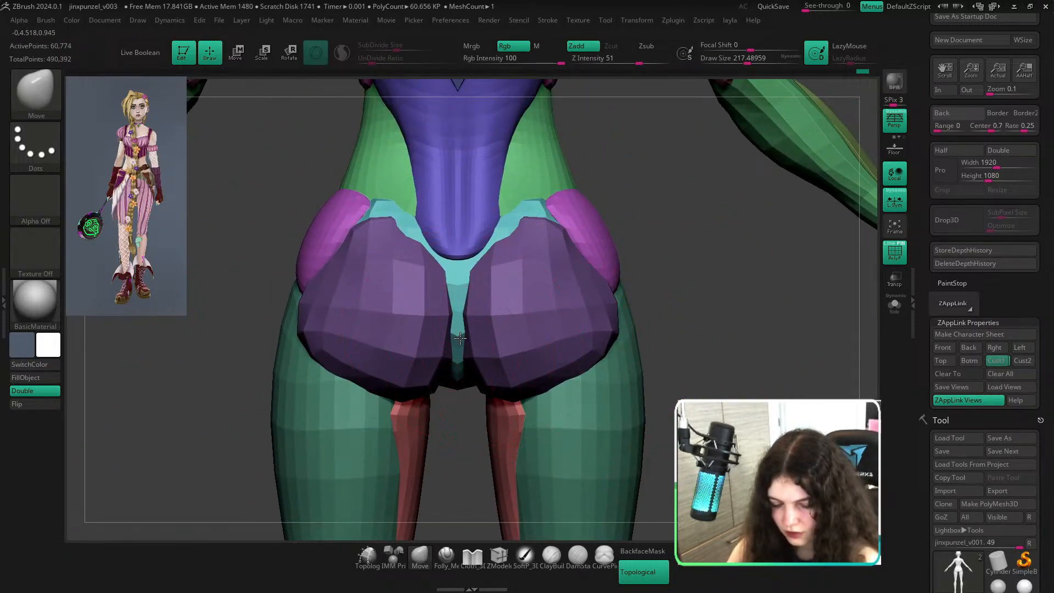
key(s)
drag(460, 277, 448, 278)
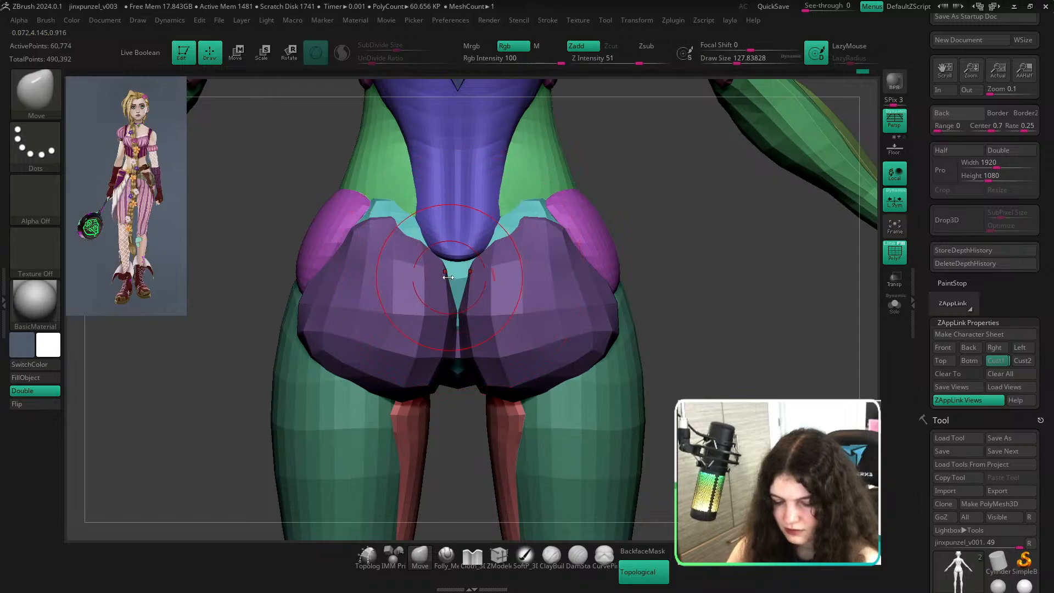
click(643, 552)
key(s)
drag(457, 388, 462, 388)
drag(441, 372, 455, 365)
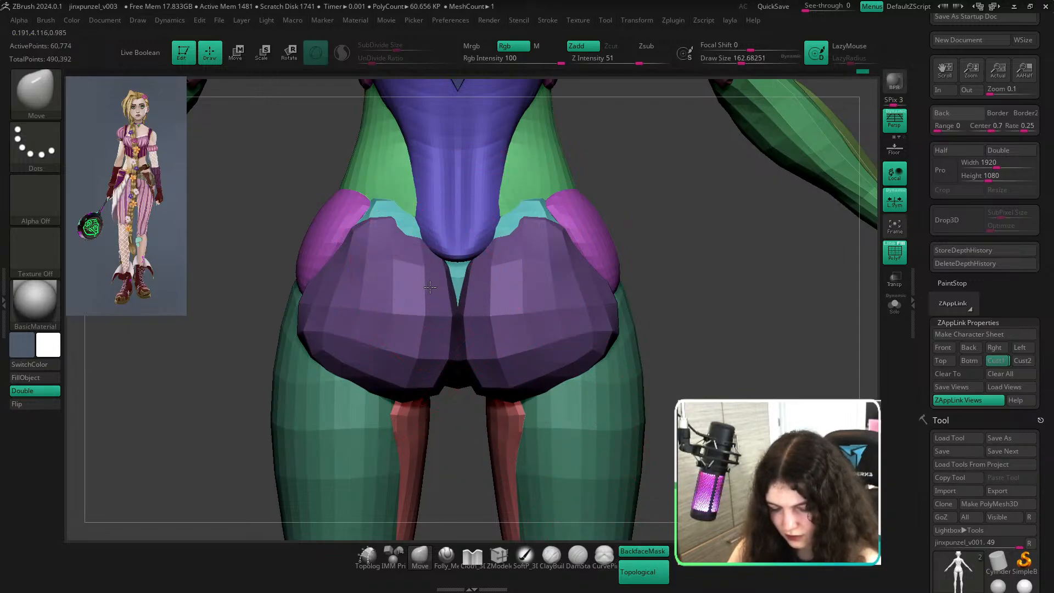
Preview the body smoothed without polygroup colours, and refine the buttocks' lower edge with the Move brush at draw size about 87.
key(shift+f)
key(d)
key(shift+f)
key(f)
key(shift+f)
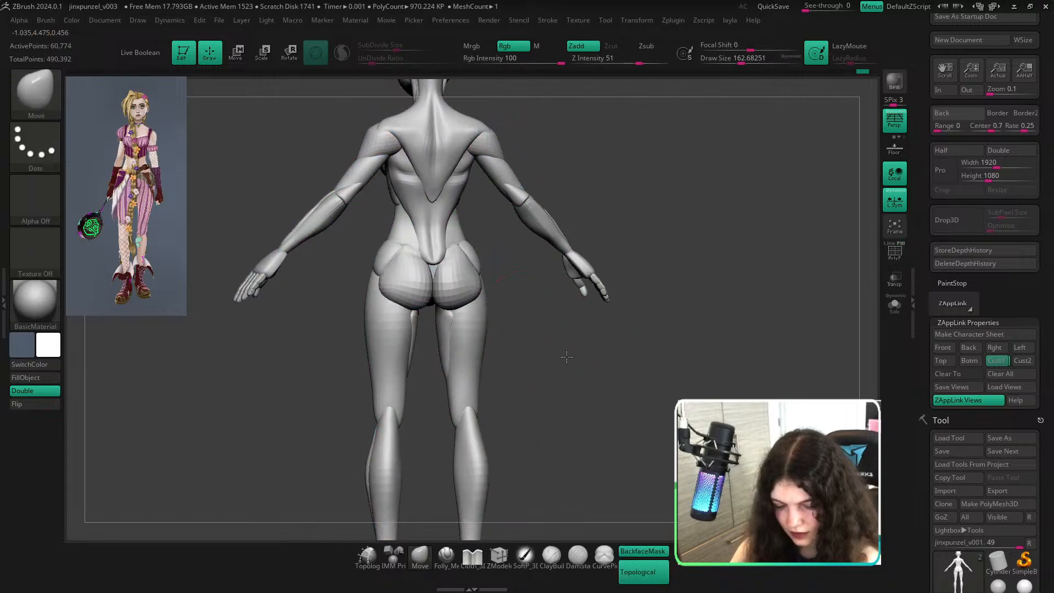
alt+drag(363, 310, 436, 318)
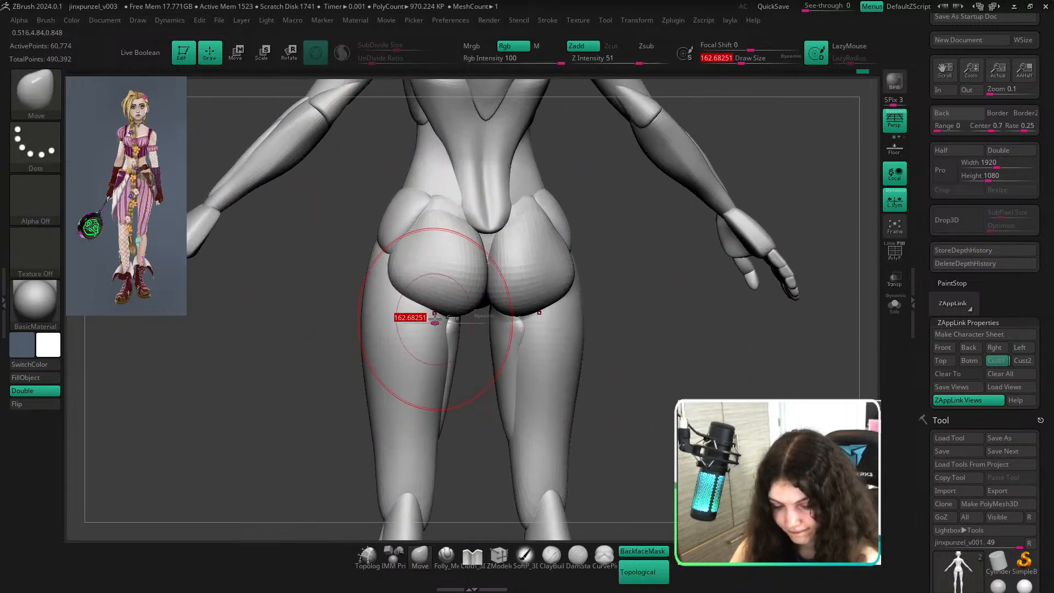
mouse_move(448, 379)
shift+mouse_down()
mouse_move(452, 398)
mouse_move(439, 396)
shift+mouse_up()
key(s)
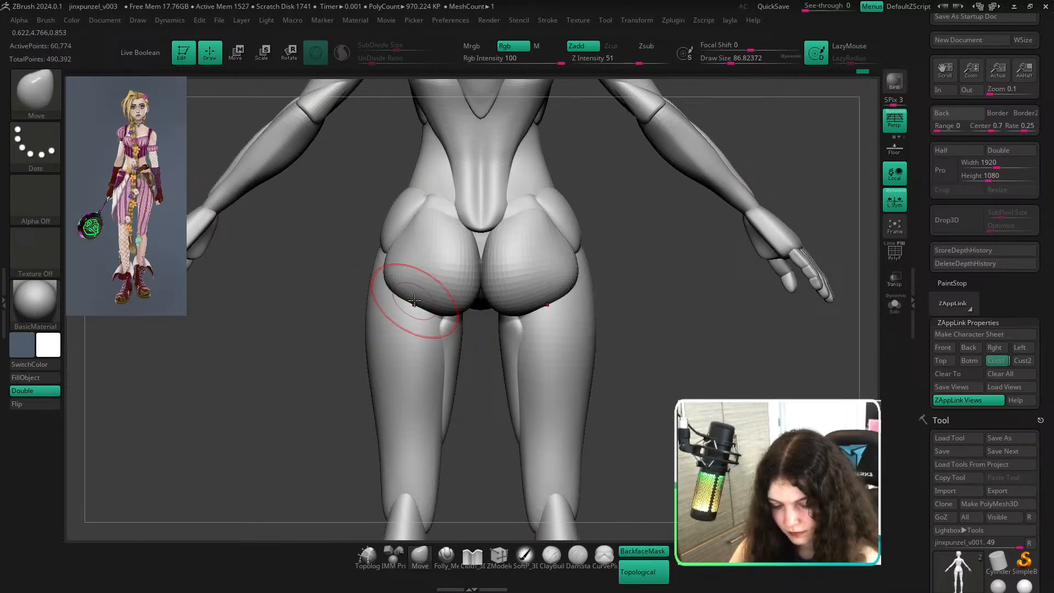
drag(409, 309, 419, 299)
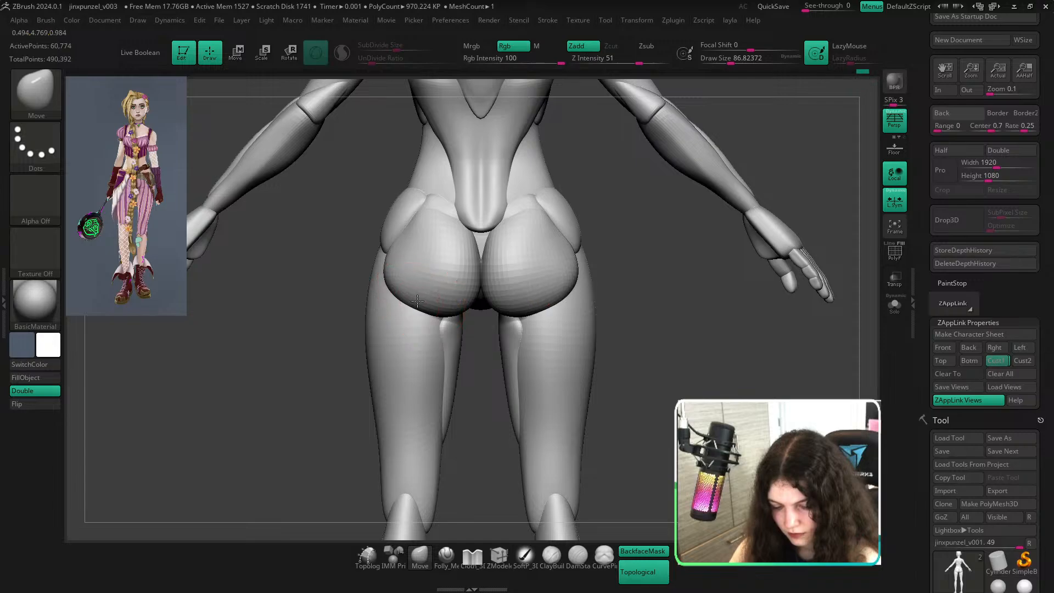
Adjust the outer contour of the buttocks at draw size about 108, and check the whole body from the side and back.
ctrl+right_drag(391, 280, 387, 115)
right_drag(511, 363, 671, 541)
key(s)
drag(388, 293, 384, 275)
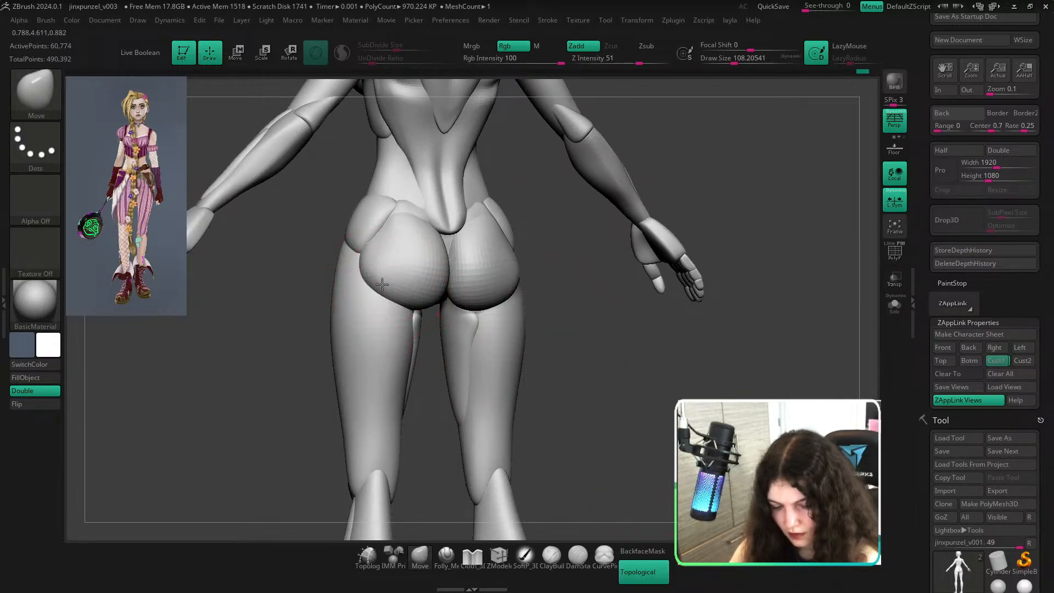
key(f)
right_drag(593, 393, 599, 343)
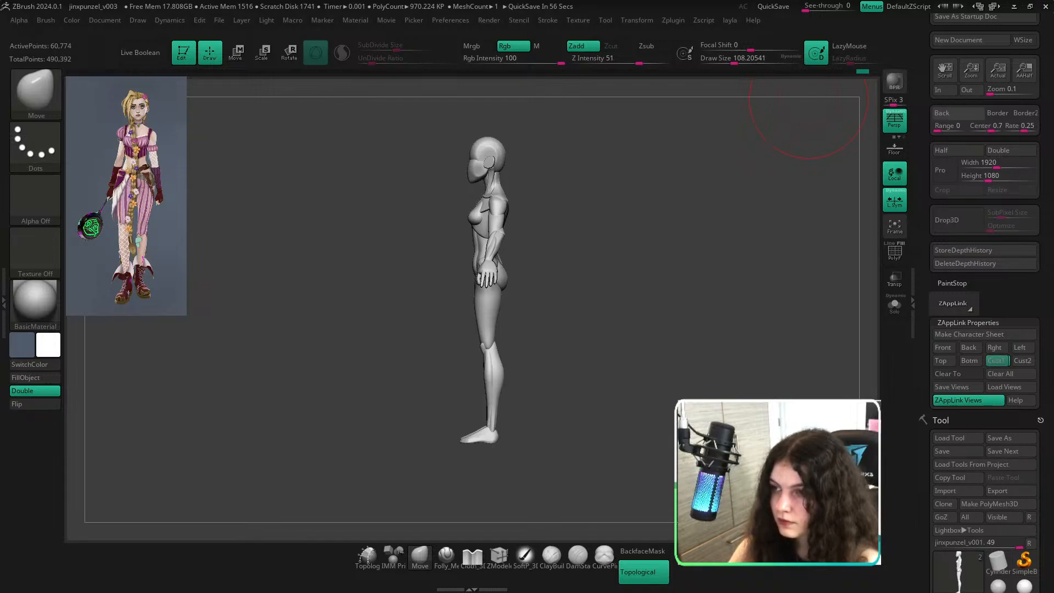
mouse_move(809, 118)
mouse_down()
mouse_move(687, 143)
mouse_move(495, 212)
mouse_move(636, 158)
mouse_move(775, 222)
mouse_move(762, 232)
mouse_up()
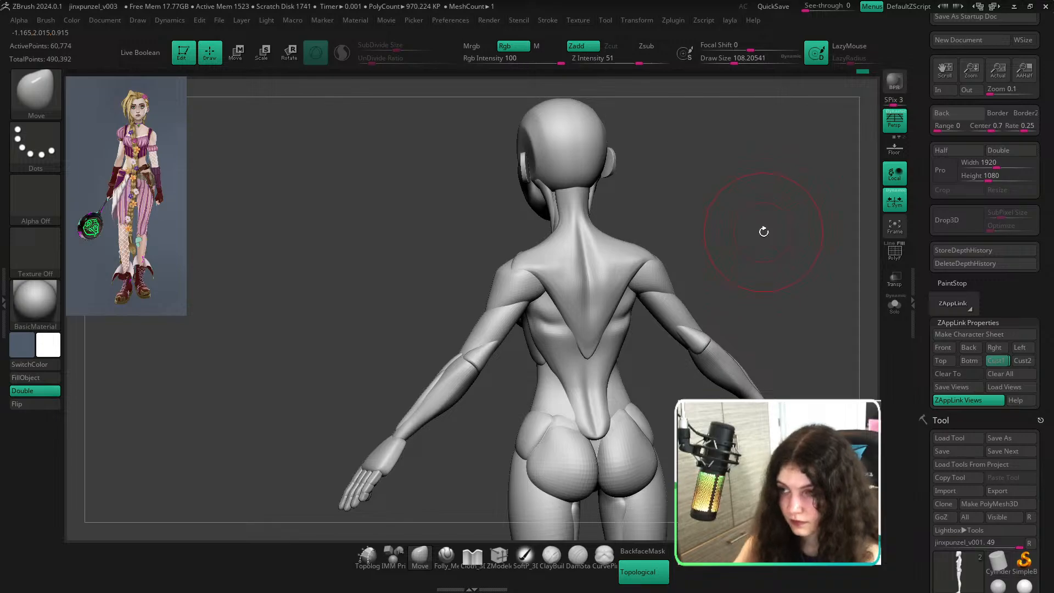
Refine and smooth the shoulder blade area with backface masking on and draw size about 54.
click(653, 551)
key(s)
drag(619, 282, 602, 291)
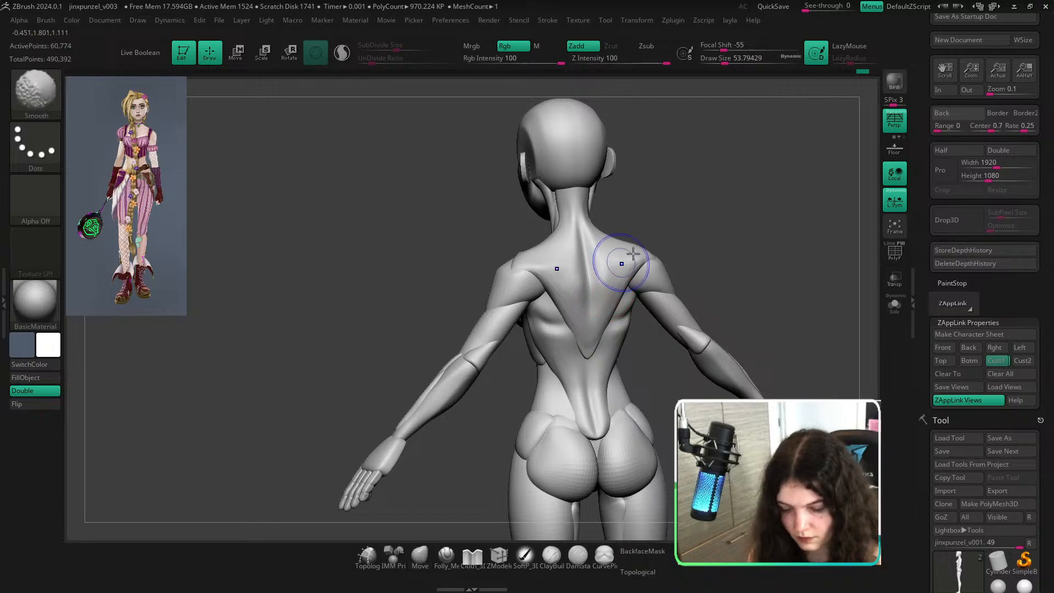
mouse_move(689, 250)
mouse_down()
mouse_move(753, 239)
mouse_move(685, 306)
mouse_up()
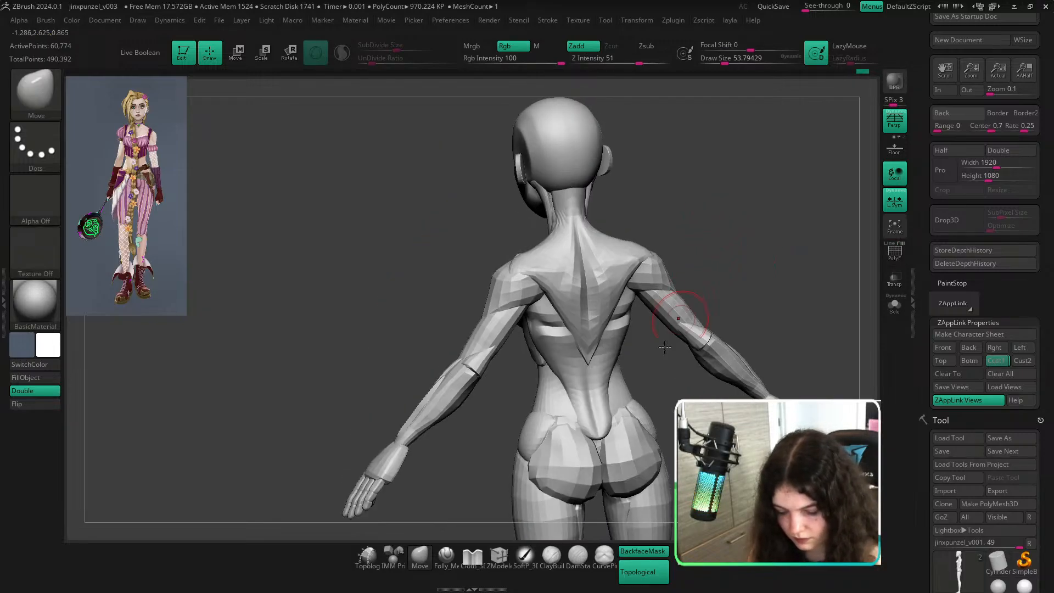
Define the upper back muscle around the shoulder blades using the Folly_Mech Cut brush at draw size about 145.
click(446, 558)
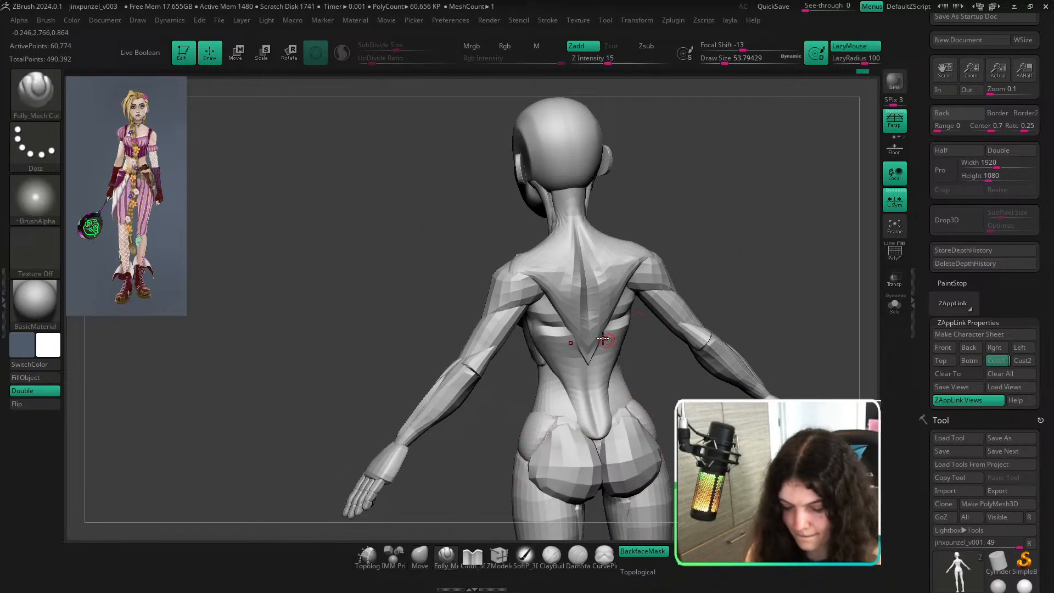
key(s)
drag(604, 337, 618, 332)
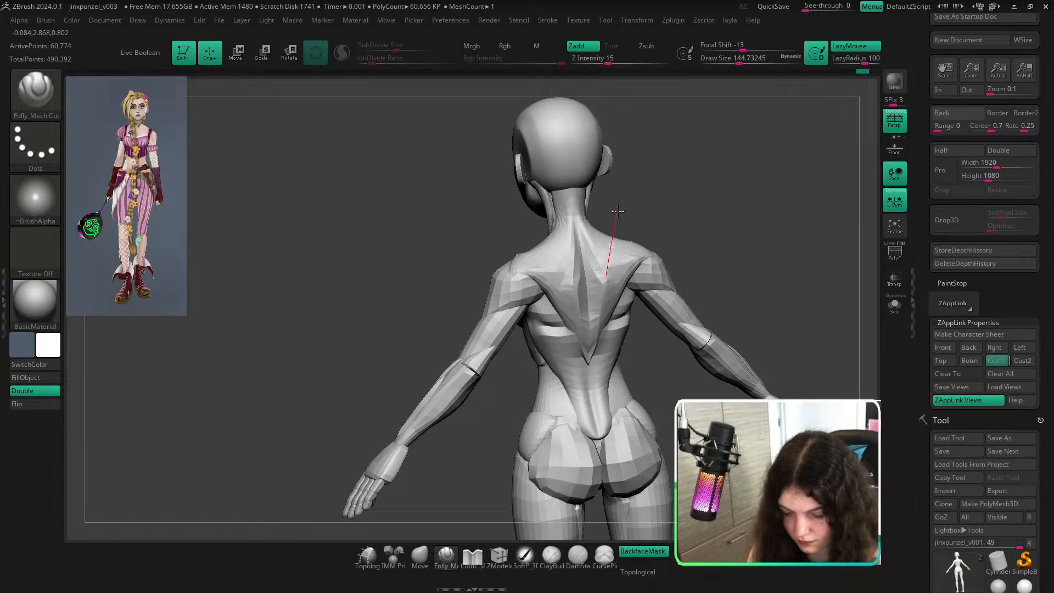
mouse_move(705, 235)
mouse_down()
mouse_move(737, 219)
mouse_move(730, 241)
mouse_move(747, 269)
mouse_move(736, 295)
mouse_move(680, 290)
mouse_up()
ctrl+right_drag(680, 290, 543, 442)
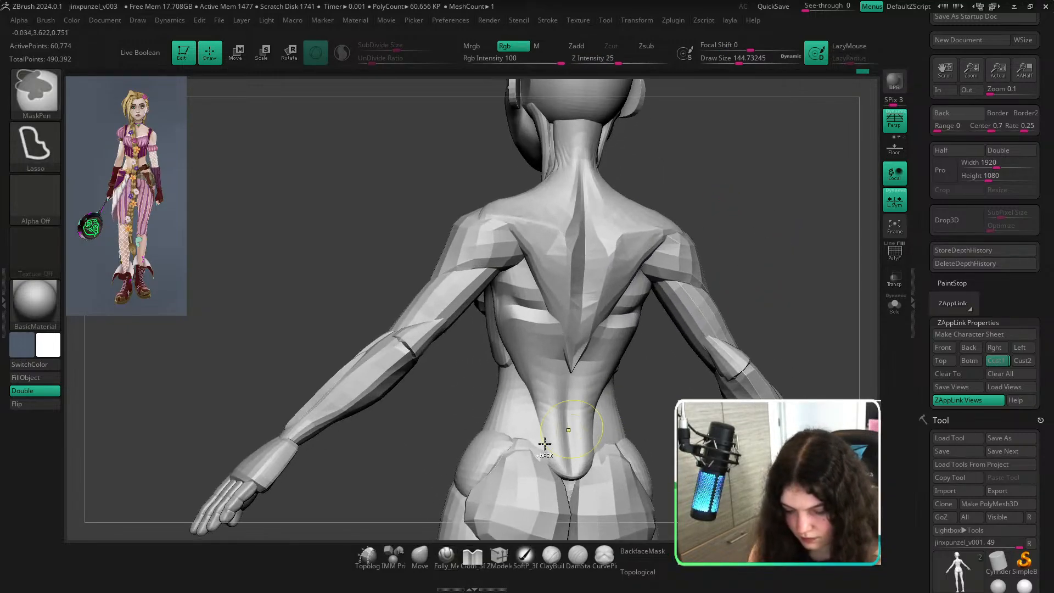
Turn off backface masking and reshape the back muscle's lower tip with the Move brush at draw size about 80.
click(422, 554)
key(s)
drag(567, 328, 563, 329)
click(640, 551)
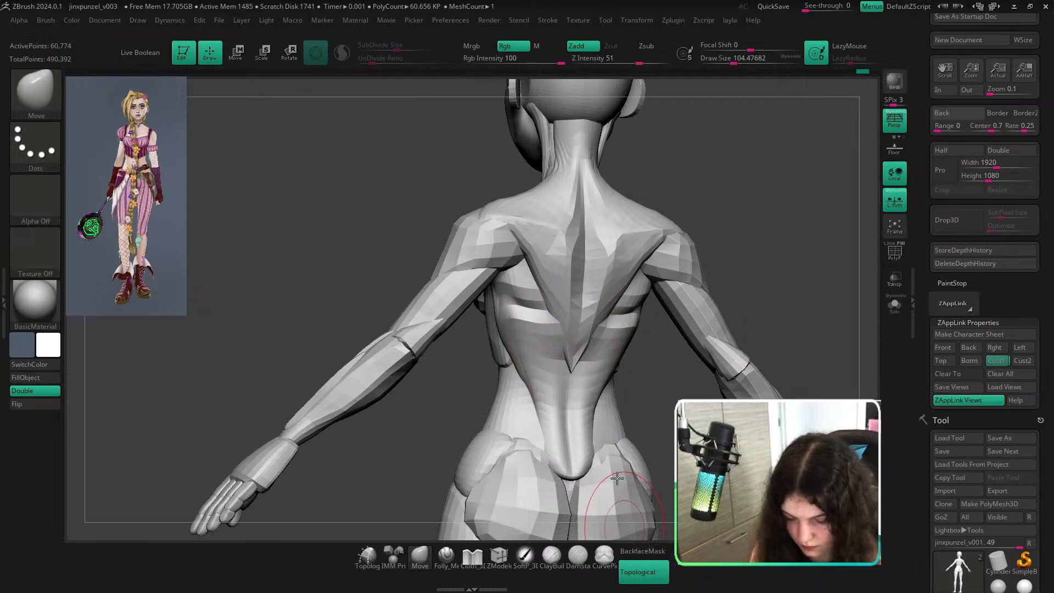
ctrl+right_drag(603, 321, 608, 167)
shift+drag(761, 275, 781, 296)
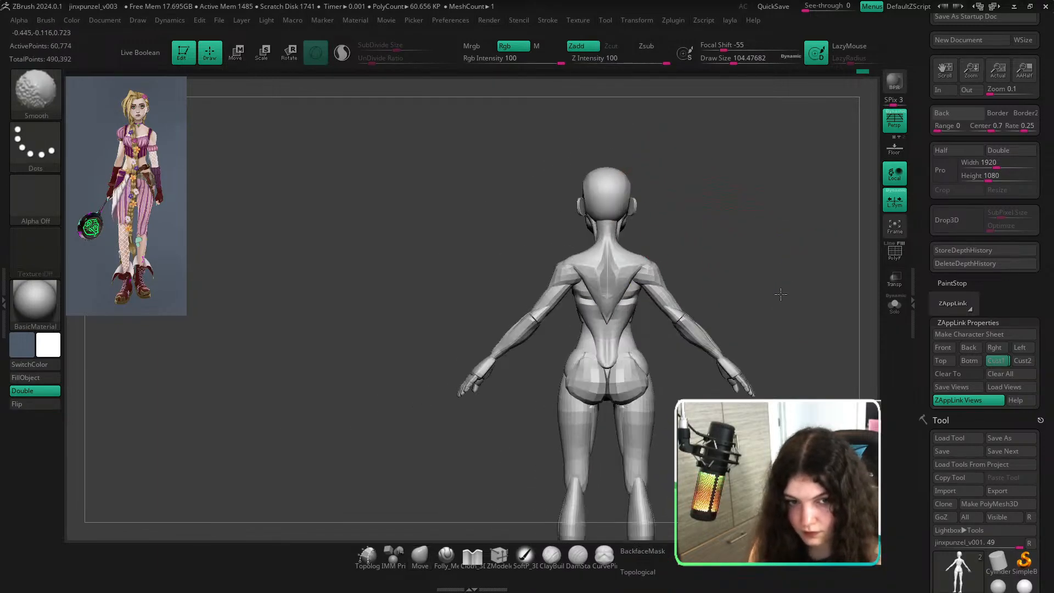
alt+drag(812, 334, 747, 294)
ctrl+right_drag(748, 294, 743, 288)
drag(743, 288, 590, 286)
mouse_move(590, 285)
ctrl+right_down()
mouse_move(693, 341)
mouse_move(656, 366)
ctrl+right_up()
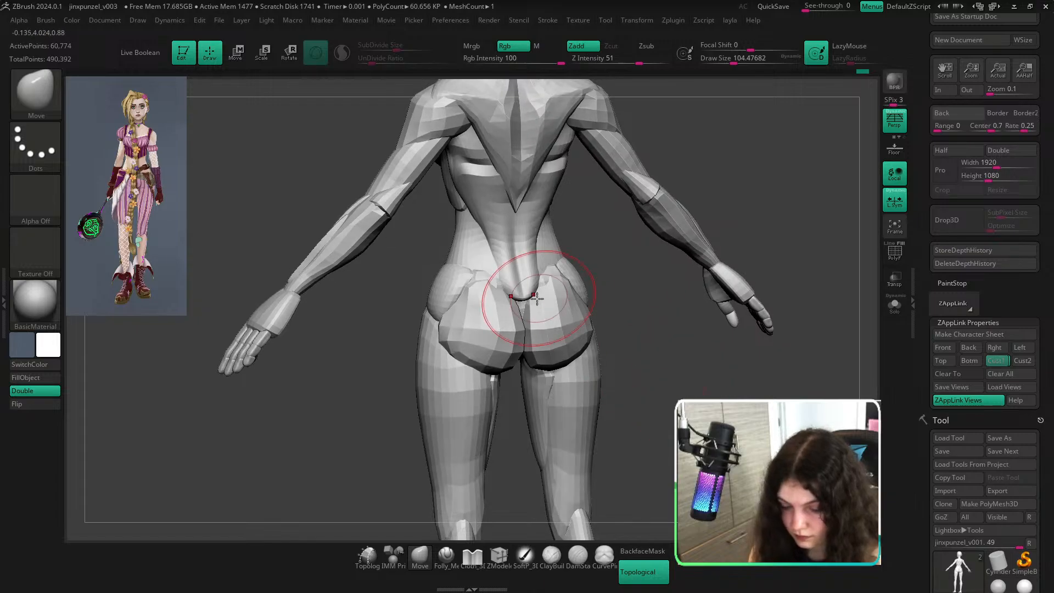
key(s)
drag(537, 300, 530, 299)
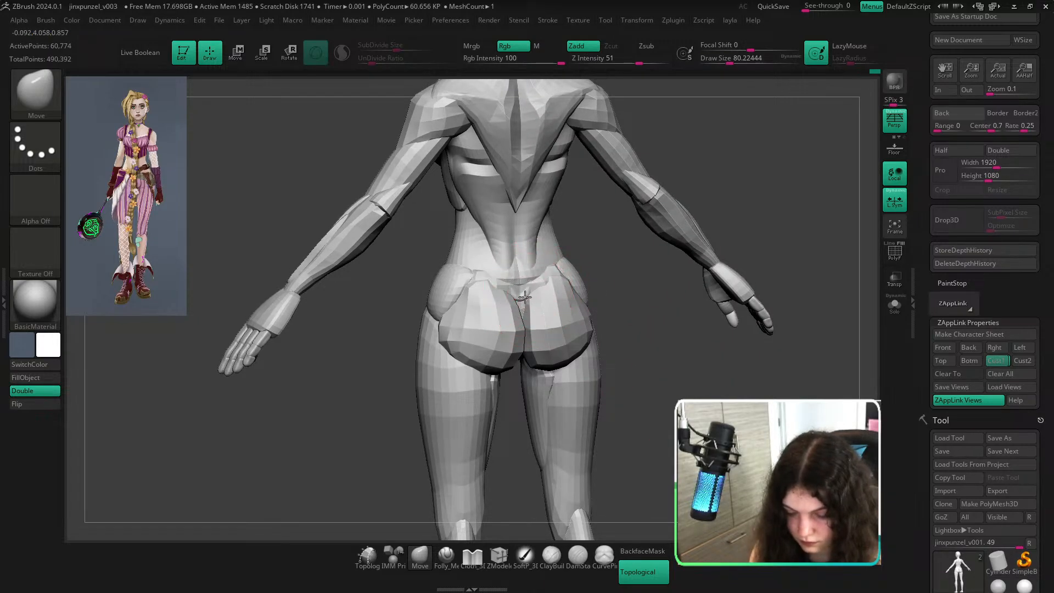
Isolate the back muscle briefly to inspect it, and refine its lower tip above the buttocks at draw size about 62.
ctrl+shift+click(516, 242)
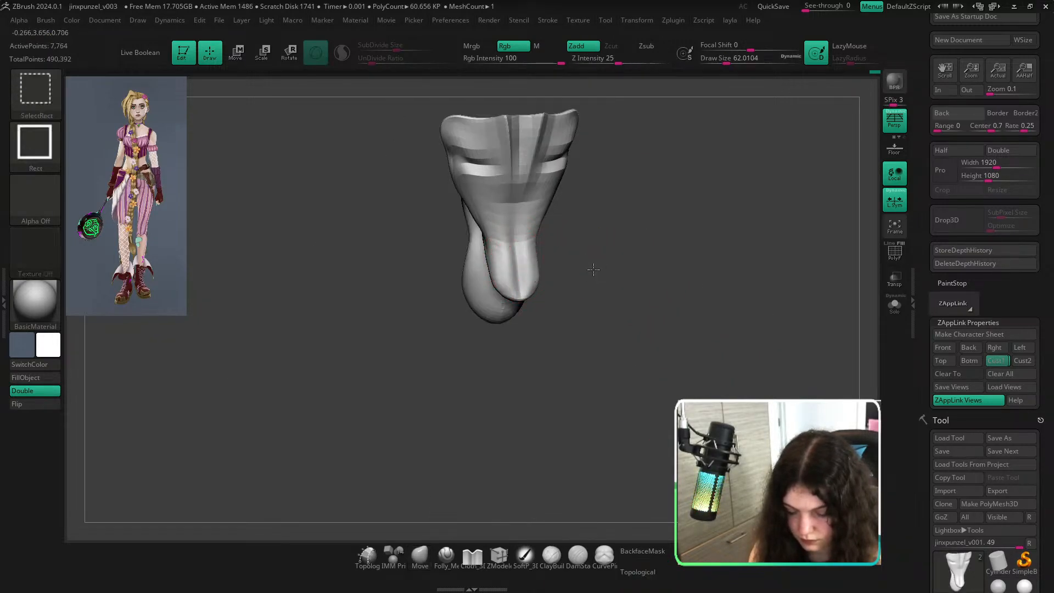
ctrl+shift+click(593, 269)
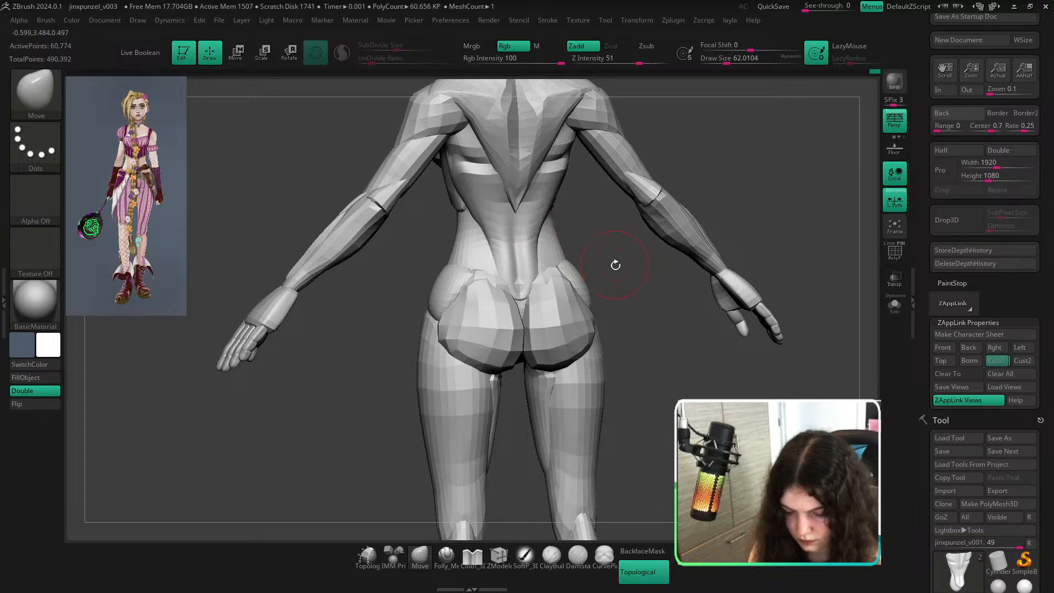
right_drag(615, 266, 636, 274)
ctrl+right_drag(636, 275, 519, 324)
drag(505, 311, 502, 309)
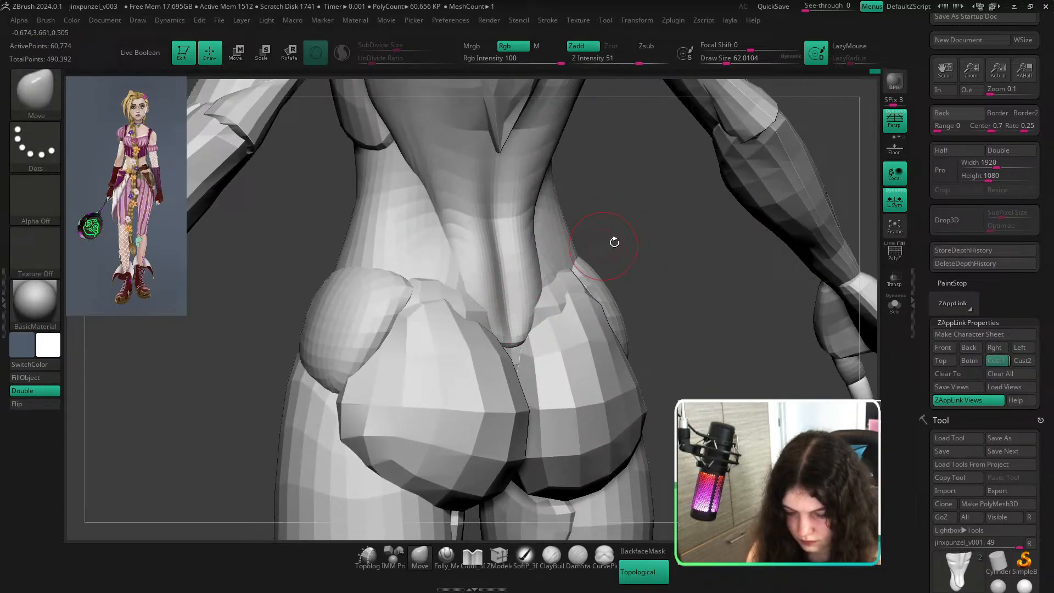
Adjust the lower back around the waist with the Move brush at draw size about 145, and frame the body in profile.
alt+right_drag(615, 240, 648, 299)
key(s)
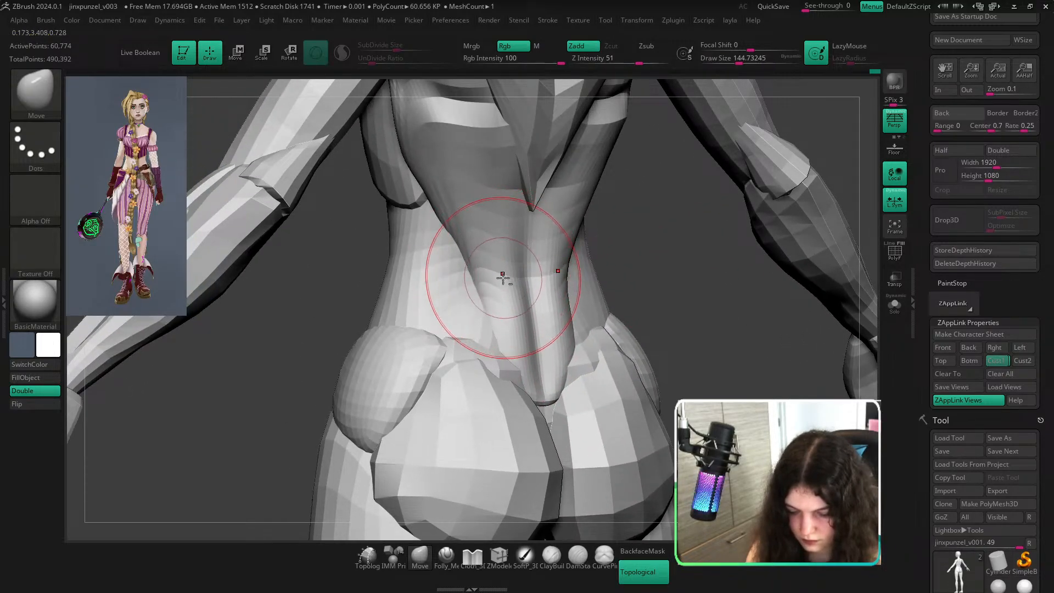
key(f)
shift+right_drag(680, 389, 711, 429)
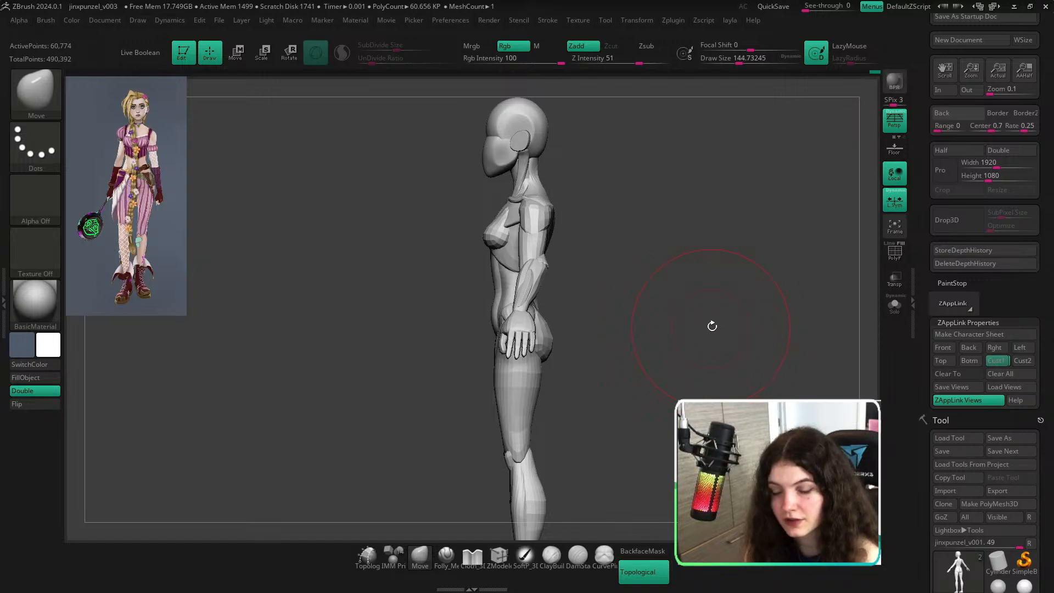
Refine the lower back's curve from a rear side angle, using the Move brush at draw size about 90.
drag(712, 326, 668, 337)
ctrl+right_drag(510, 348, 655, 330)
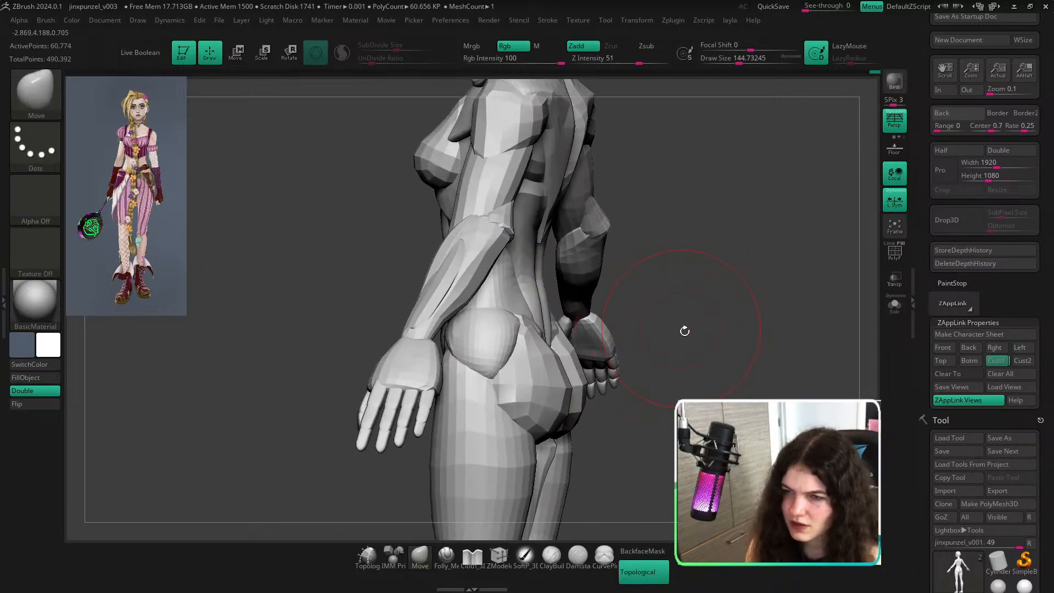
mouse_move(685, 331)
shift+mouse_down()
mouse_move(687, 372)
mouse_move(644, 359)
shift+mouse_up()
key(s)
drag(561, 302, 551, 303)
drag(699, 237, 687, 266)
key(s)
drag(549, 298, 552, 298)
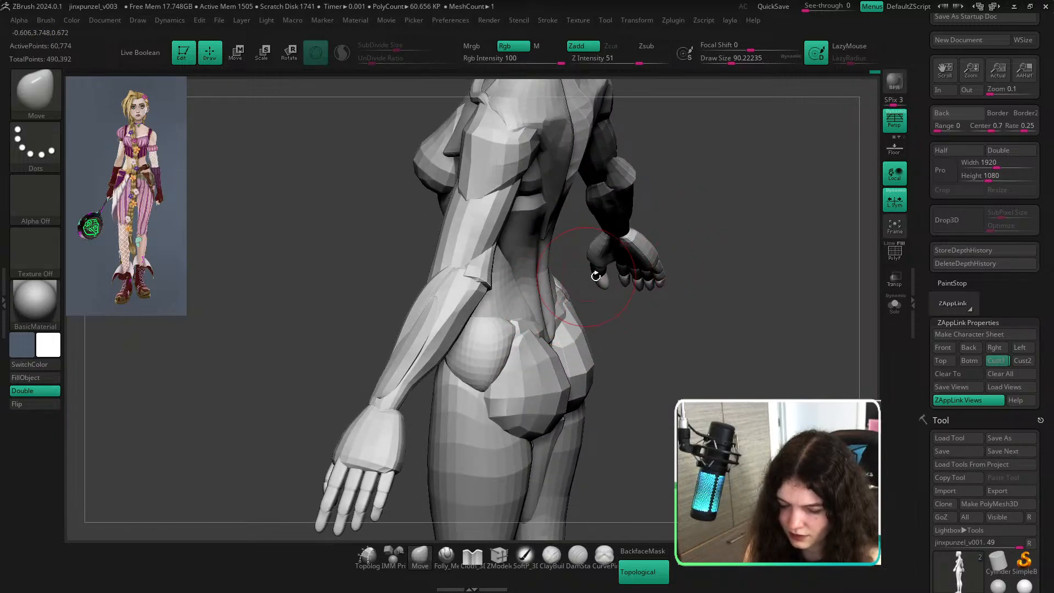
Rework the back muscle's lower tip where the pelvis pokes through, at draw size about 149, with polygroup colours shown, and undo the last stroke.
drag(634, 326, 572, 357)
click(636, 569)
ctrl+right_drag(586, 428, 564, 333)
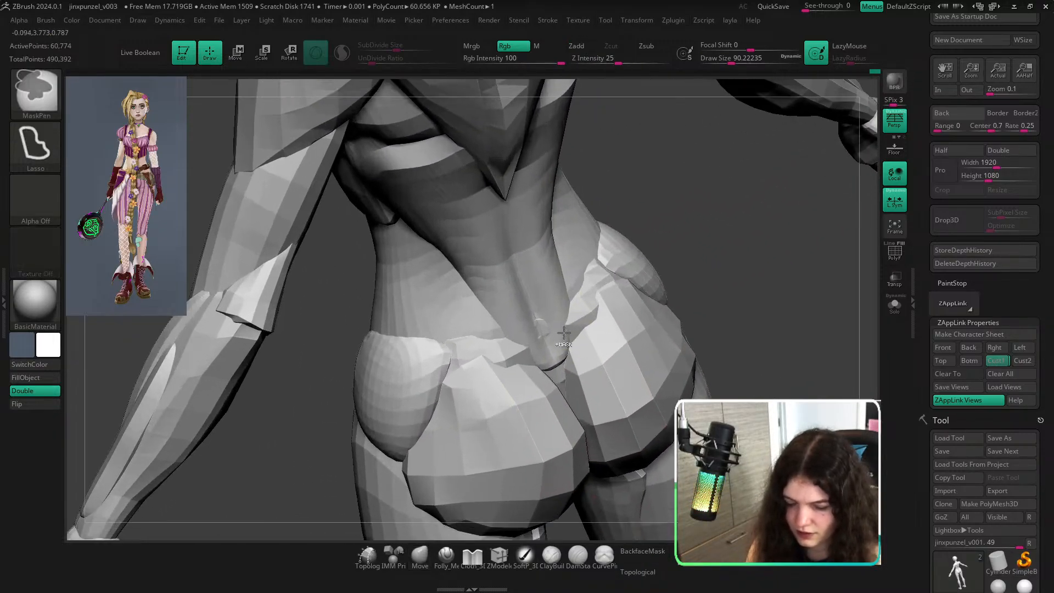
drag(551, 334, 543, 332)
key(s)
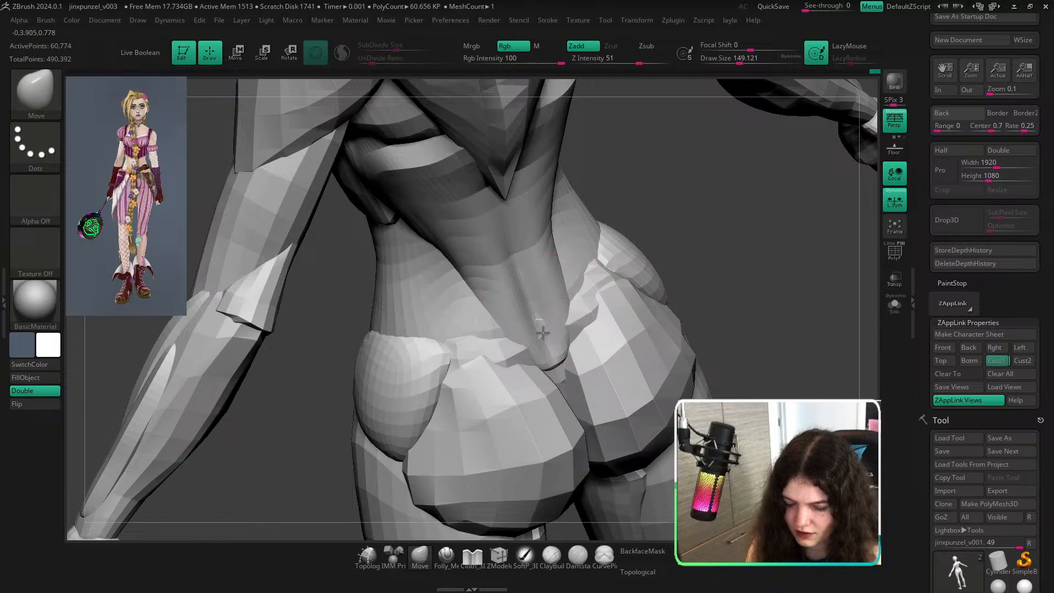
key(shift+f)
click(642, 571)
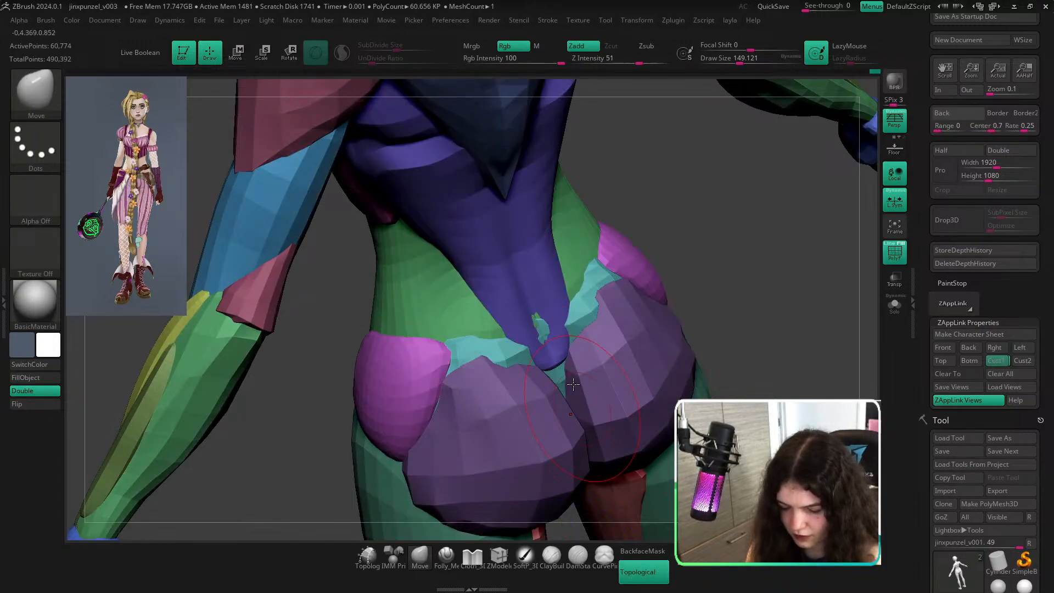
drag(545, 328, 537, 319)
key(ctrl+z)
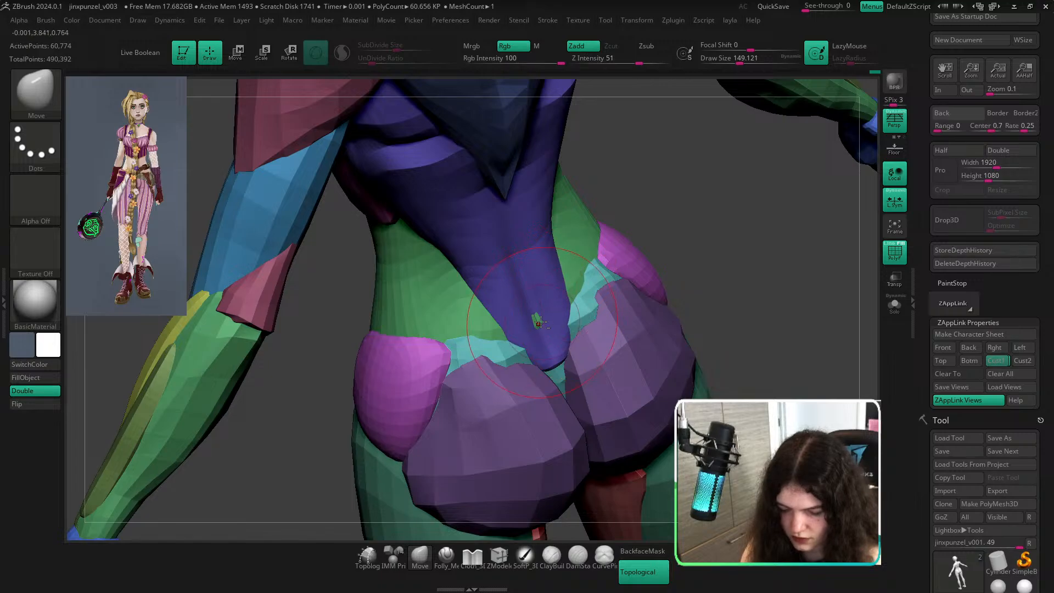
Shape the back muscle's lower end over the pelvis and between the buttocks, using the Move brush at draw size about 108.
mouse_move(667, 222)
mouse_down()
mouse_move(728, 270)
mouse_move(681, 302)
mouse_move(600, 325)
mouse_up()
key(s)
drag(526, 274, 520, 274)
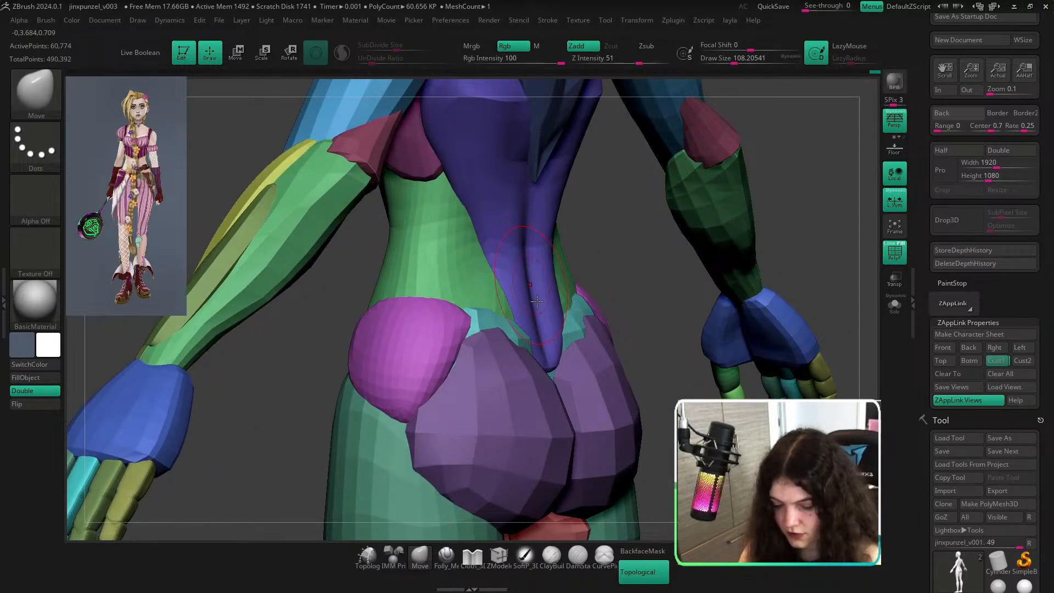
drag(552, 358, 557, 371)
Raise the buttocks' inner upper edge beside the back muscle's tip, using the Move brush at draw size about 108.
drag(675, 258, 648, 242)
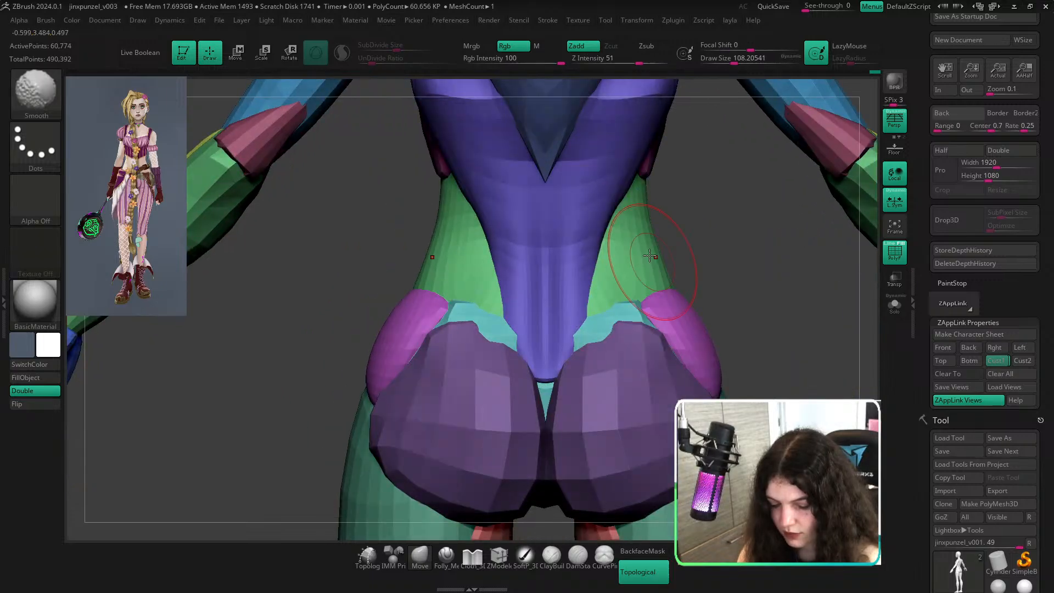
ctrl+right_drag(676, 285, 662, 261)
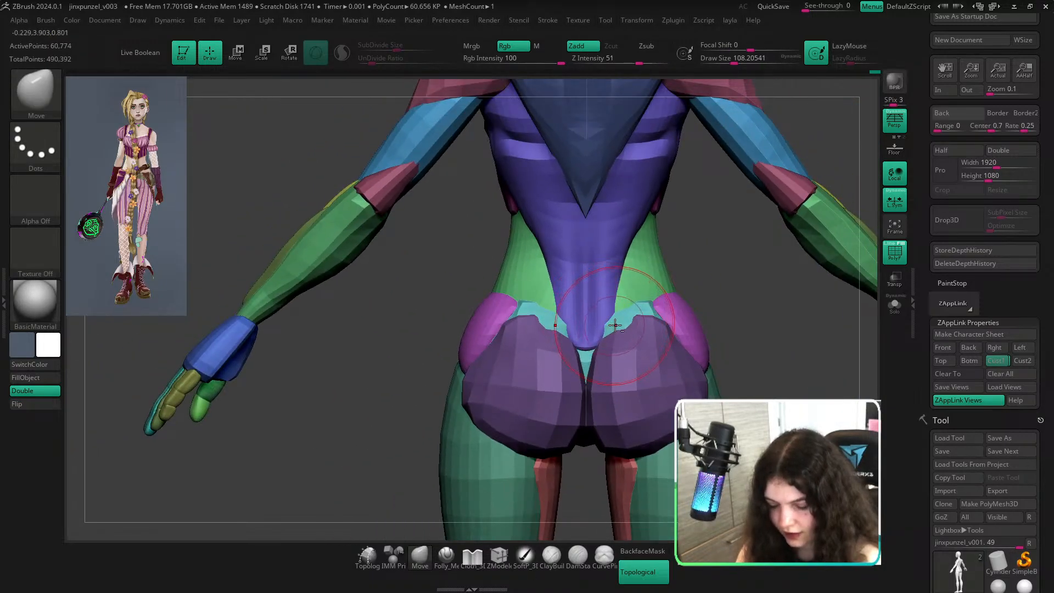
drag(634, 323, 631, 317)
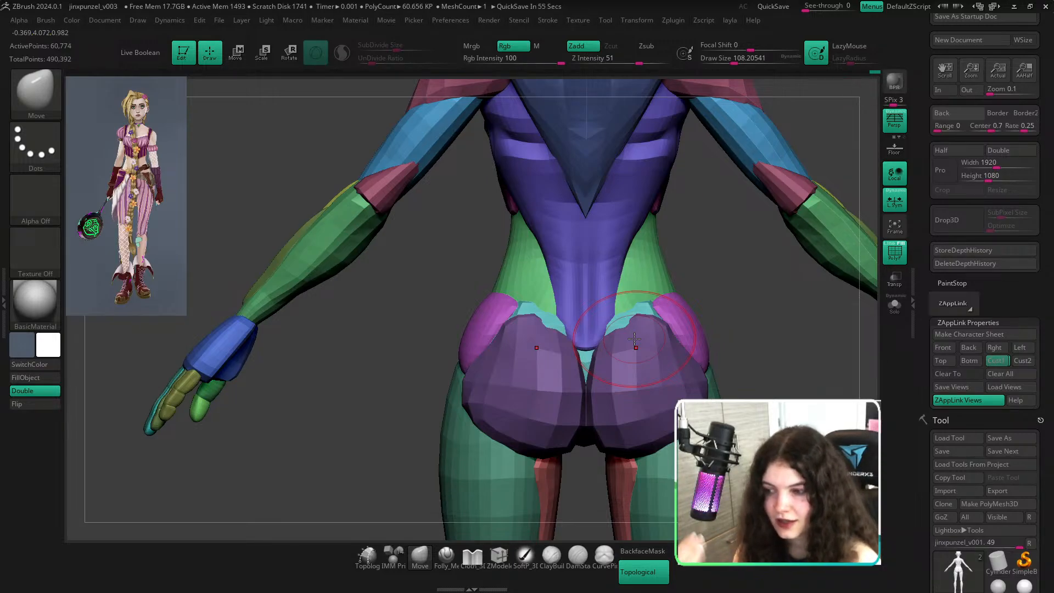
drag(782, 335, 602, 304)
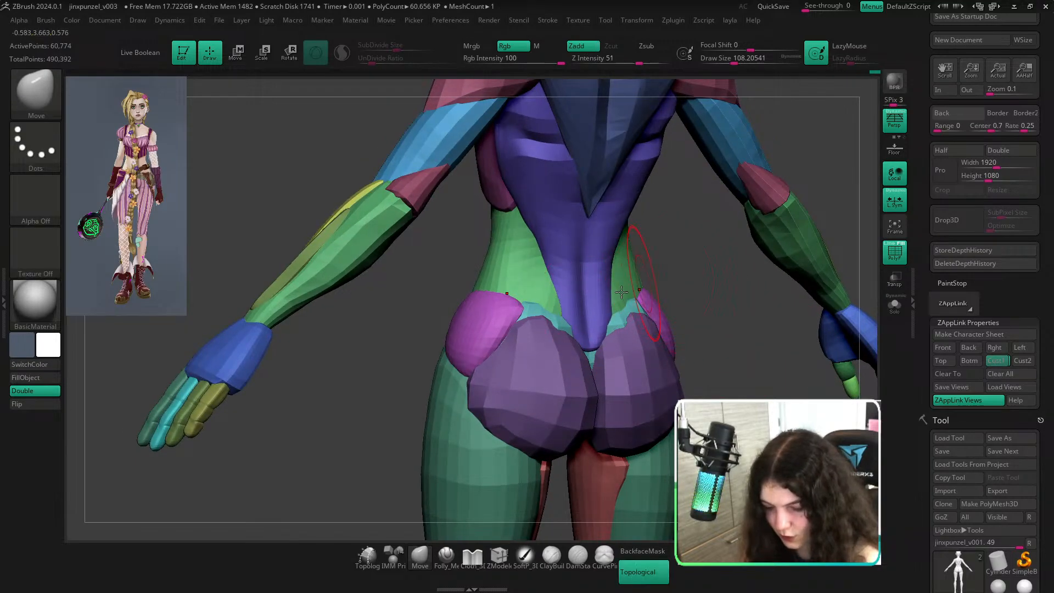
Examine the waist, lower back and buttocks from several rear and side angles.
mouse_move(684, 282)
mouse_down()
mouse_move(701, 331)
mouse_move(779, 295)
mouse_move(664, 294)
mouse_up()
key(s)
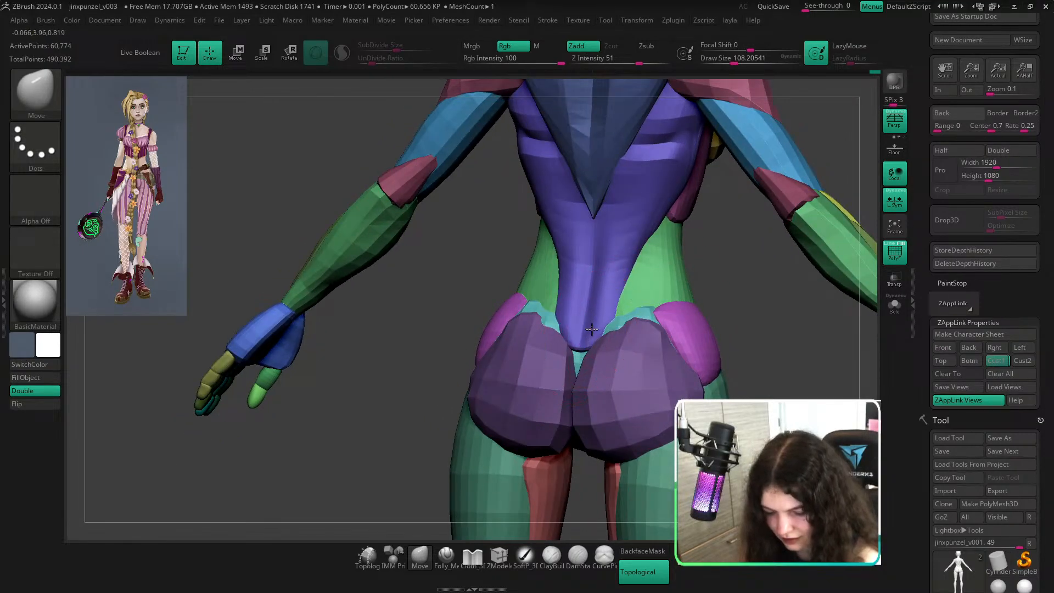
drag(756, 284, 739, 313)
ctrl+right_drag(739, 313, 695, 280)
drag(695, 281, 779, 281)
ctrl+right_drag(779, 281, 754, 221)
mouse_move(753, 220)
right_down()
mouse_move(687, 222)
mouse_move(697, 360)
mouse_move(620, 354)
right_up()
right_drag(483, 358, 535, 364)
Refine the trapezius's lower tip from a rear side angle, using the Move brush at draw size about 140.
key(s)
drag(605, 308, 609, 309)
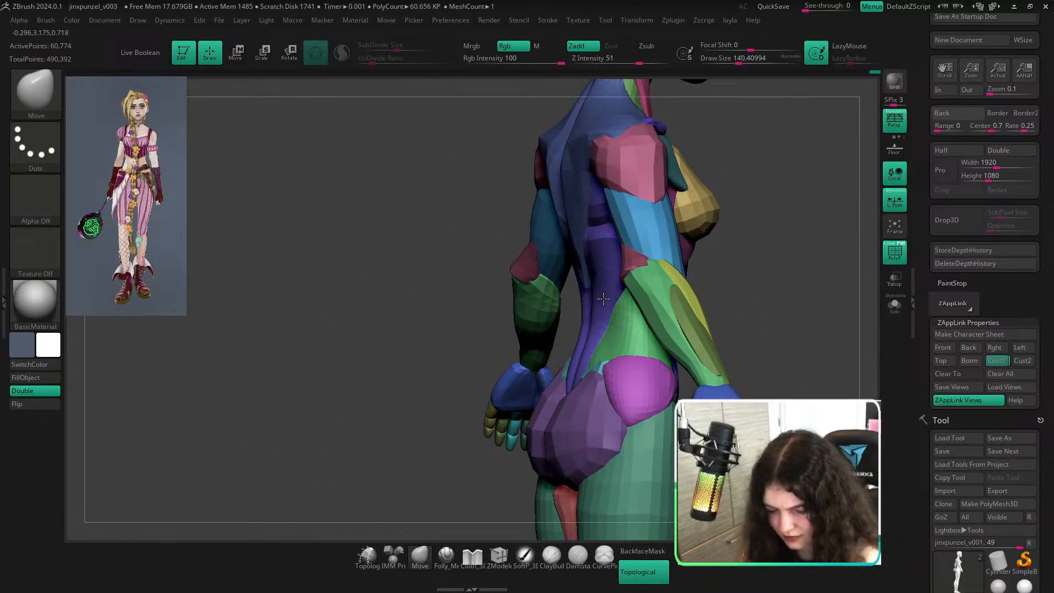
mouse_move(738, 245)
right_down()
mouse_move(809, 256)
mouse_move(716, 238)
right_up()
ctrl+right_drag(590, 323, 598, 362)
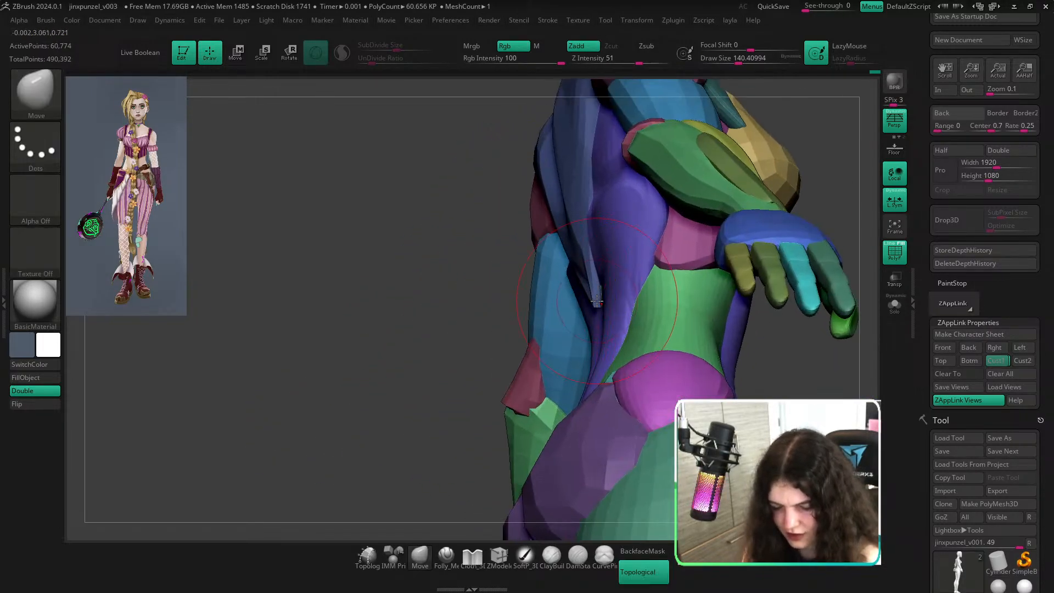
right_drag(658, 315, 774, 351)
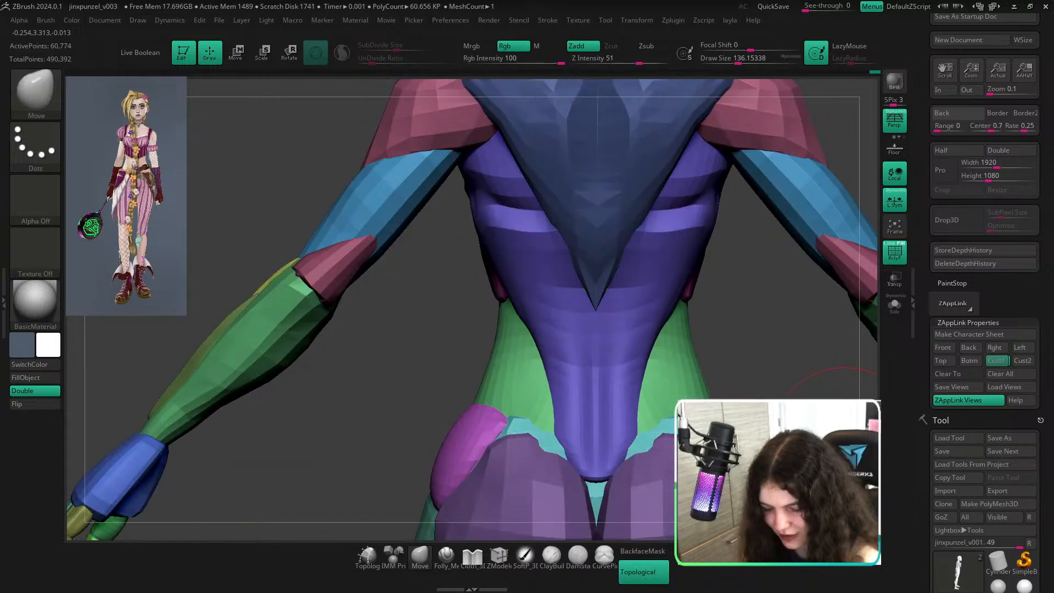
Widen the trapezius's lower tip with the Move brush at draw size about 68, checking it with and without smoothed subdivision and polygroup colours.
key(d)
key(shift+f)
key(shift+f)
key(s)
drag(610, 280, 598, 280)
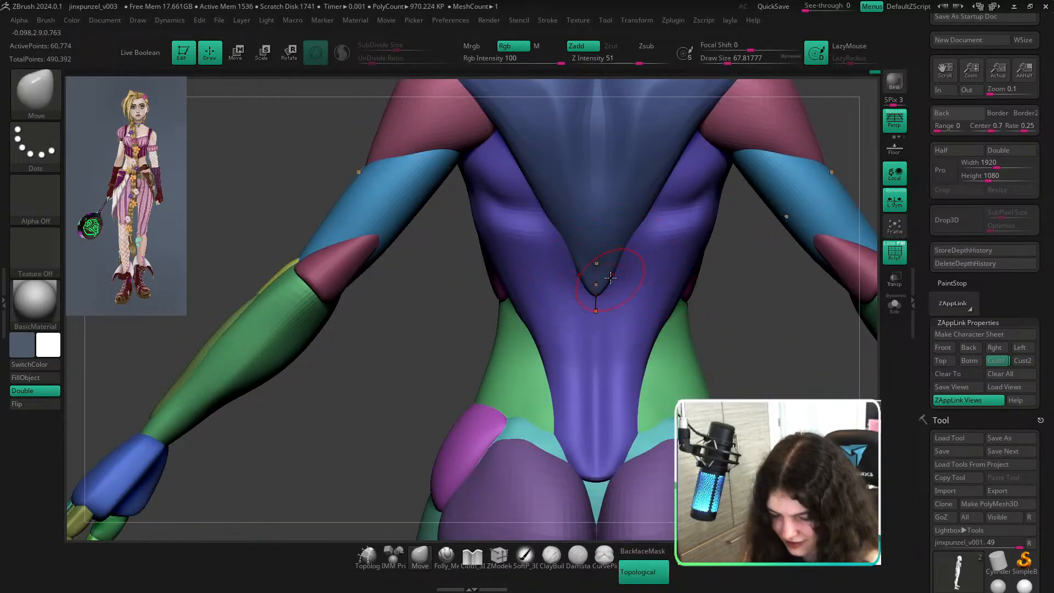
key(shift+f)
key(shift+d)
key(shift+f)
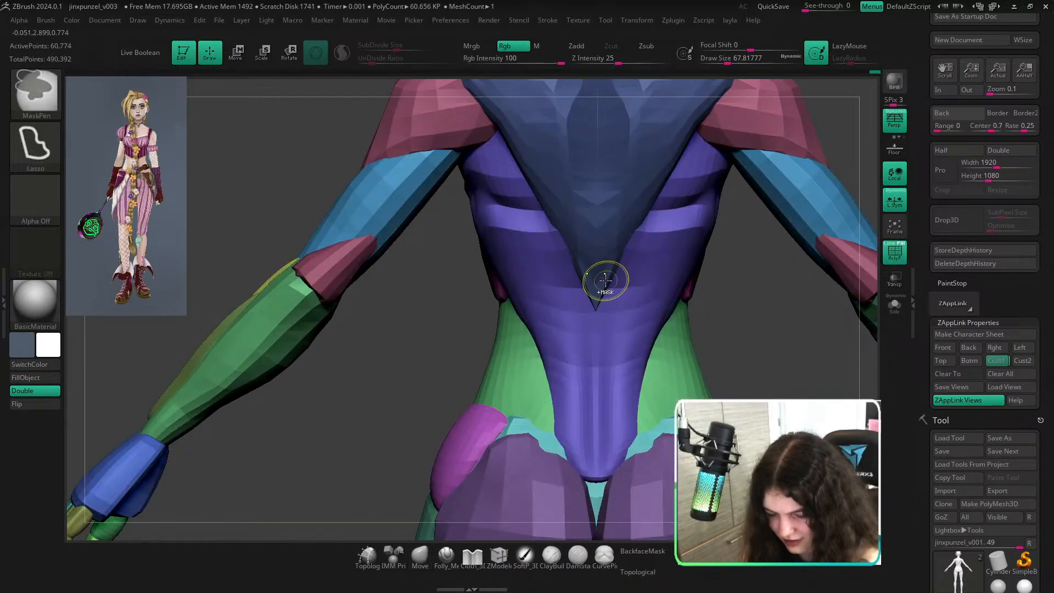
key(shift+f)
key(shift+f)
key(shift+f)
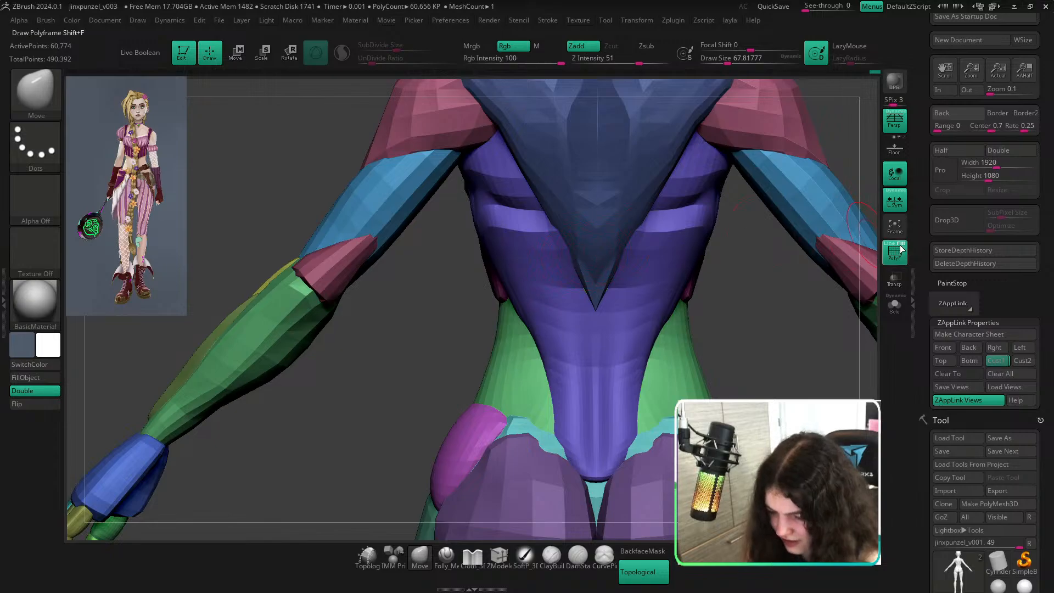
drag(573, 244, 571, 235)
Hide the polygroup colours, preview the smoothed body and adjust the middle back beside the trapezius, at draw size about 71 and then 101.
alt+drag(772, 324, 766, 404)
key(d)
key(shift+f)
mouse_move(767, 399)
right_down()
mouse_move(733, 371)
mouse_move(723, 313)
right_up()
key(s)
drag(600, 263, 594, 265)
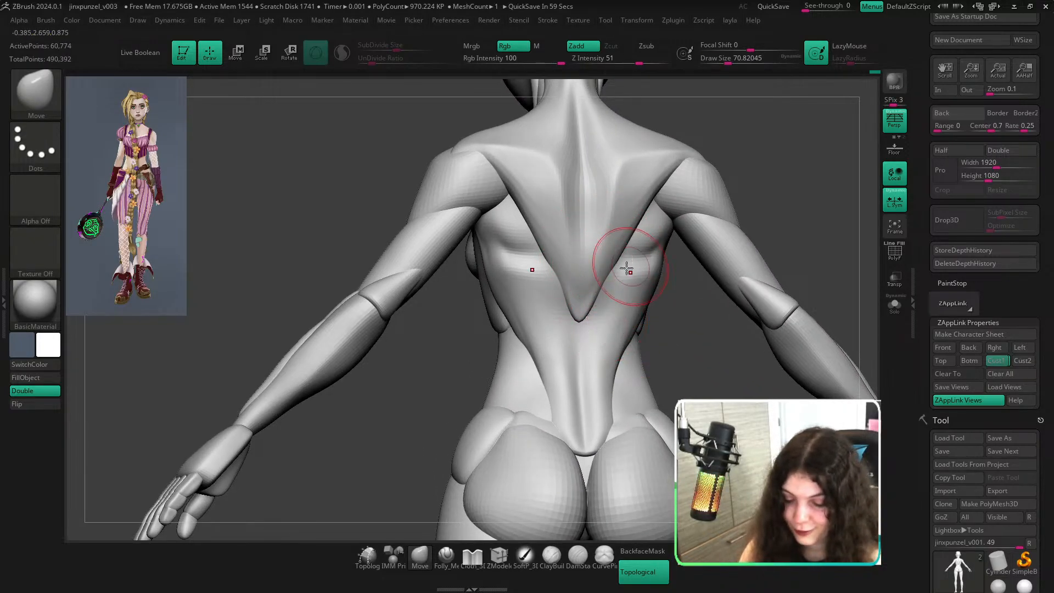
key(s)
drag(590, 268, 594, 266)
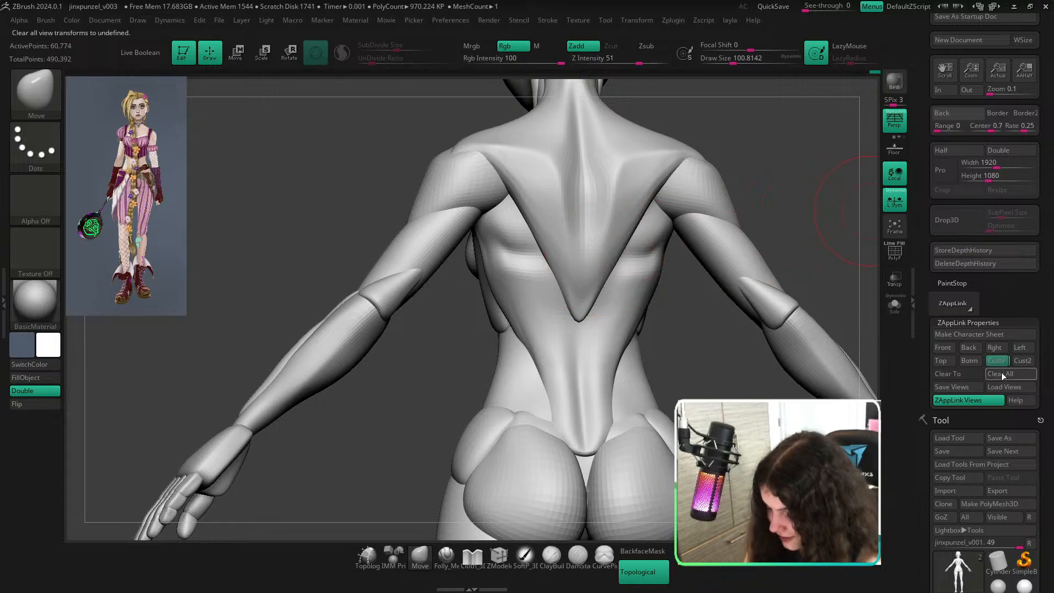
Compare the body's overall proportions with the overlaid character reference from the stored custom front view.
click(998, 362)
key(shift+z)
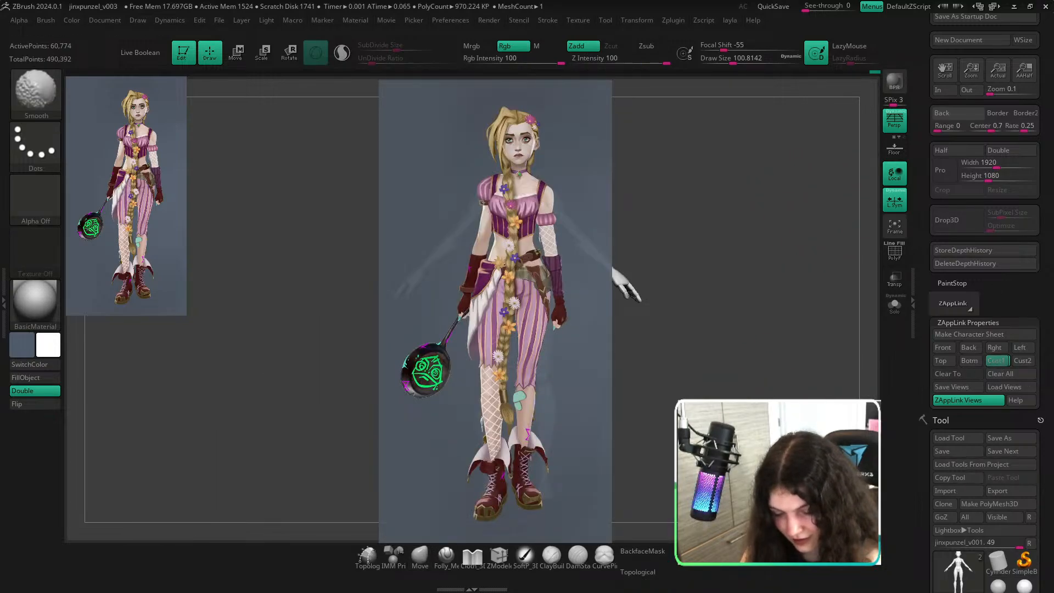
key(shift+z)
key(shift+z)
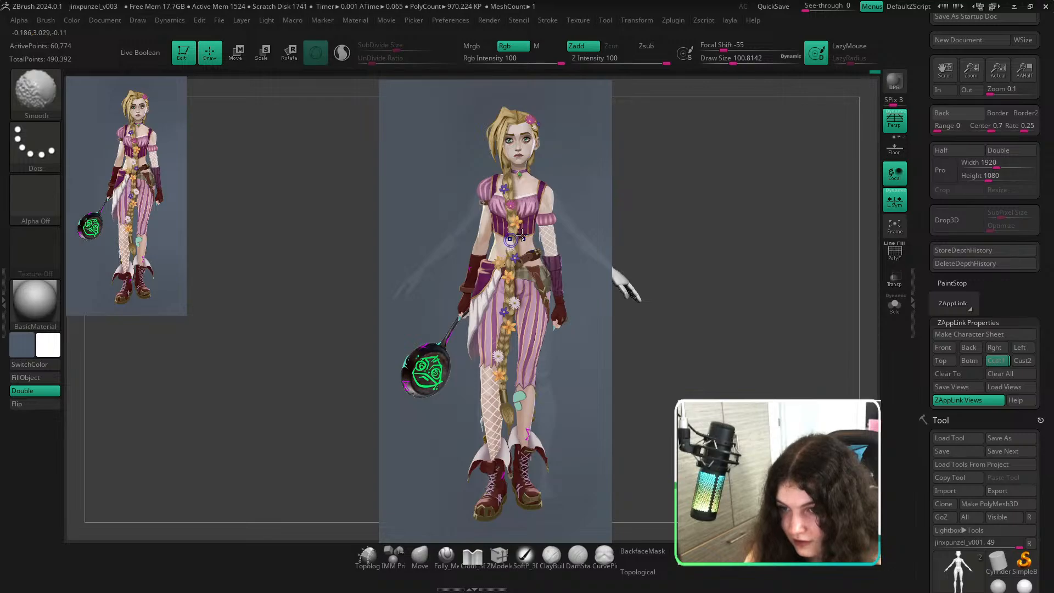
key(shift+z)
key(shift+z)
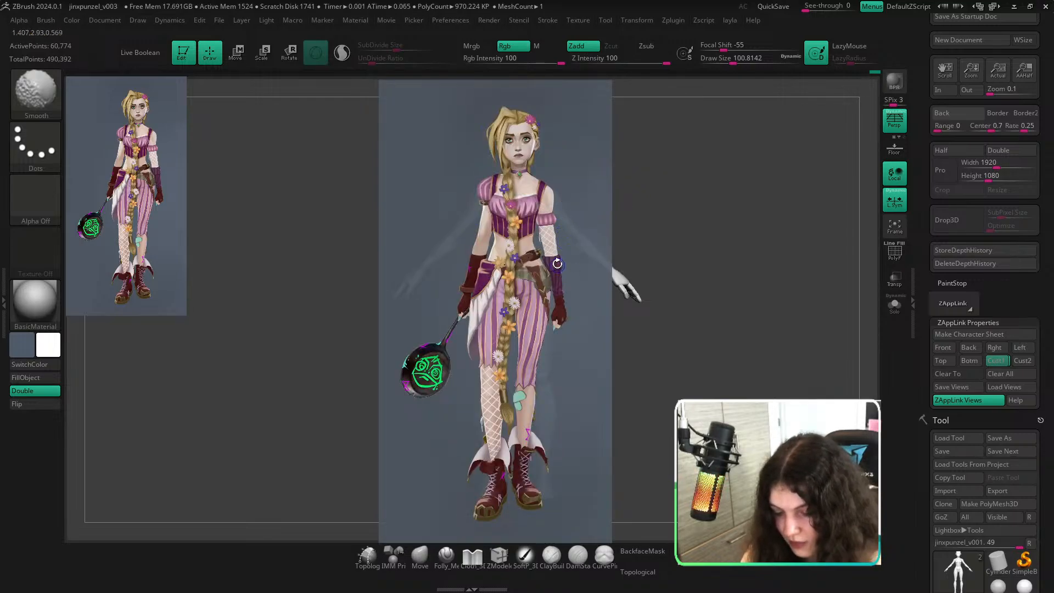
key(shift+z)
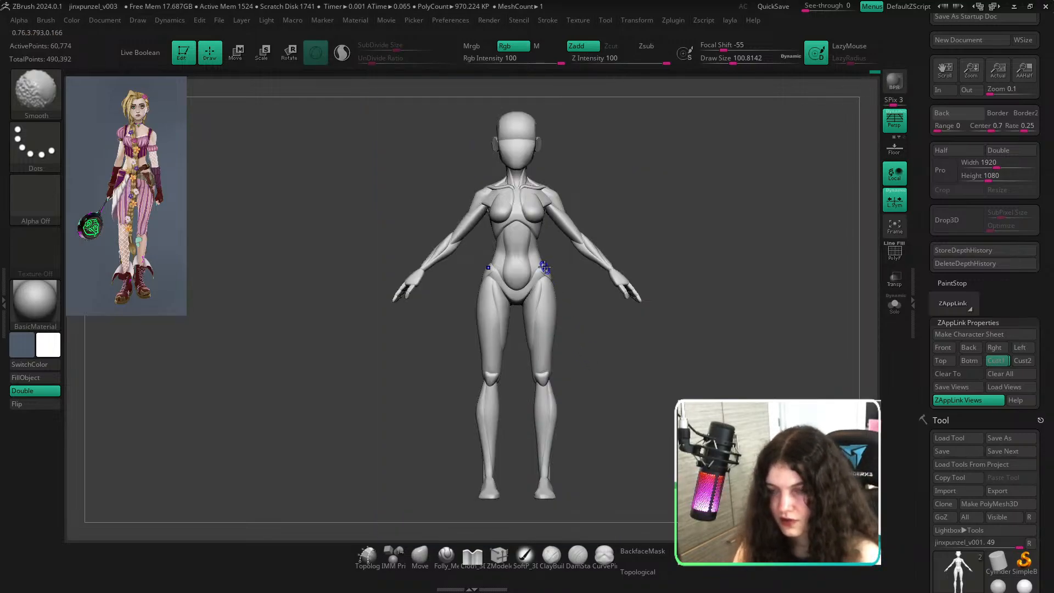
Examine the head, neck and shoulders from the side and from closer angles.
ctrl+right_drag(523, 239, 531, 214)
drag(607, 184, 629, 192)
ctrl+right_drag(630, 191, 661, 210)
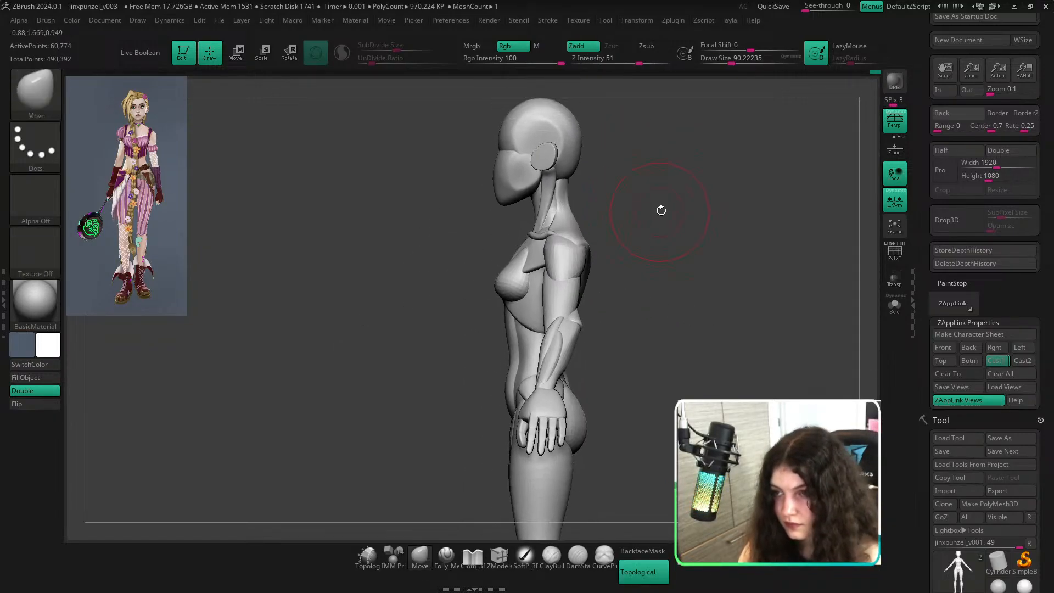
mouse_move(667, 198)
mouse_down()
mouse_move(654, 252)
mouse_move(701, 183)
mouse_move(671, 206)
mouse_move(708, 208)
mouse_up()
ctrl+right_drag(707, 207, 714, 225)
mouse_move(709, 209)
mouse_down()
mouse_move(657, 214)
mouse_move(665, 199)
mouse_move(681, 220)
mouse_up()
ctrl+right_drag(673, 219, 621, 169)
ctrl+right_drag(570, 214, 667, 247)
right_drag(668, 247, 636, 209)
Isolate the two front neck muscles, refine their lower ends at draw size about 33, and show the whole body again.
key(s)
ctrl+shift+click(605, 228)
key(s)
drag(597, 265, 592, 263)
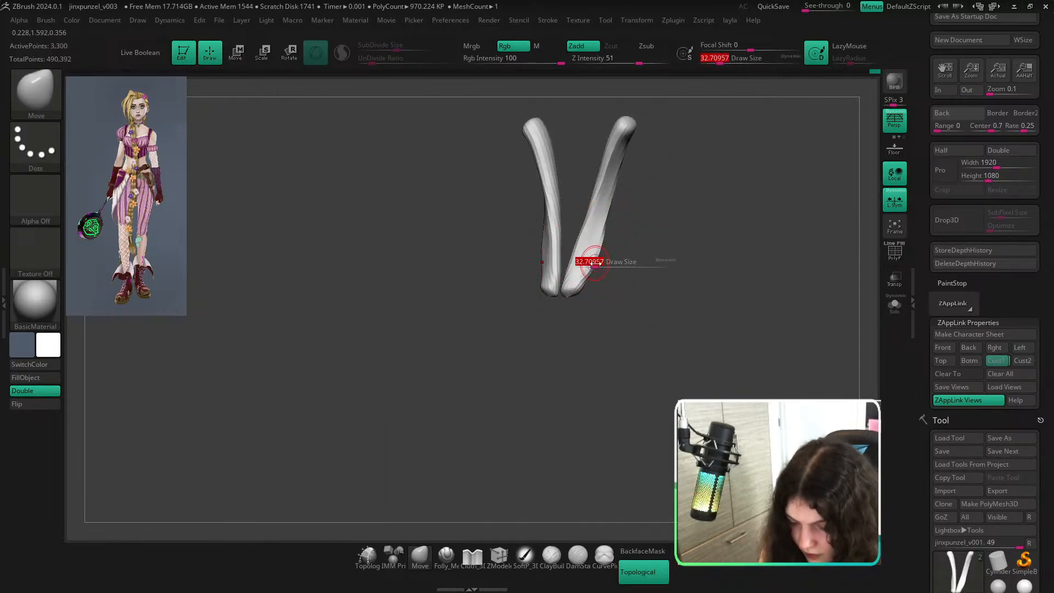
ctrl+shift+click(692, 221)
Return to the stored front view and check the neck and torso against the overlaid character reference.
shift+right_drag(700, 221, 703, 193)
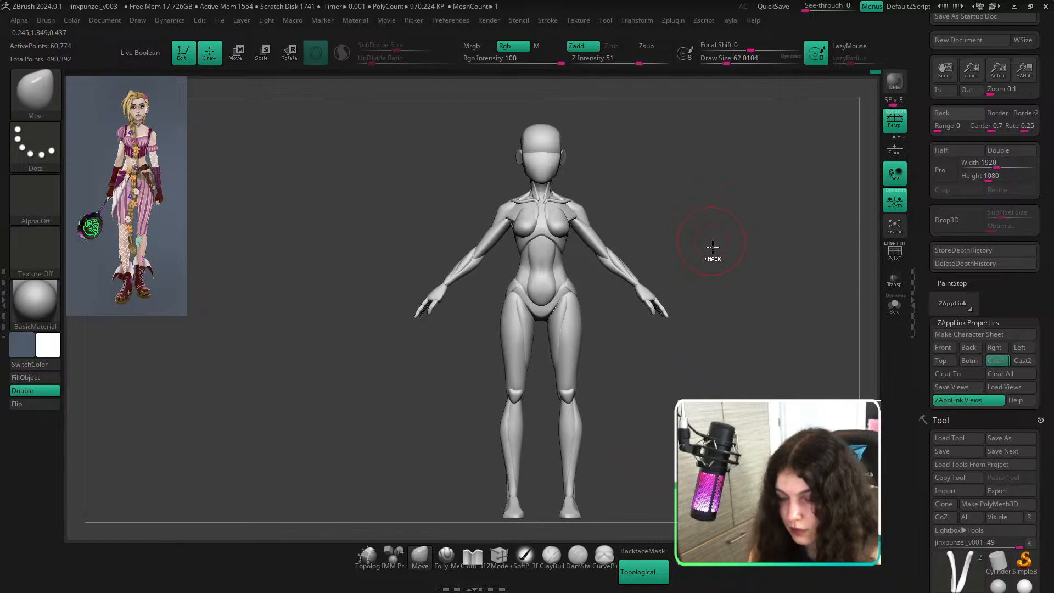
ctrl+right_drag(713, 247, 694, 222)
alt+right_drag(746, 271, 698, 286)
click(994, 363)
key(shift+z)
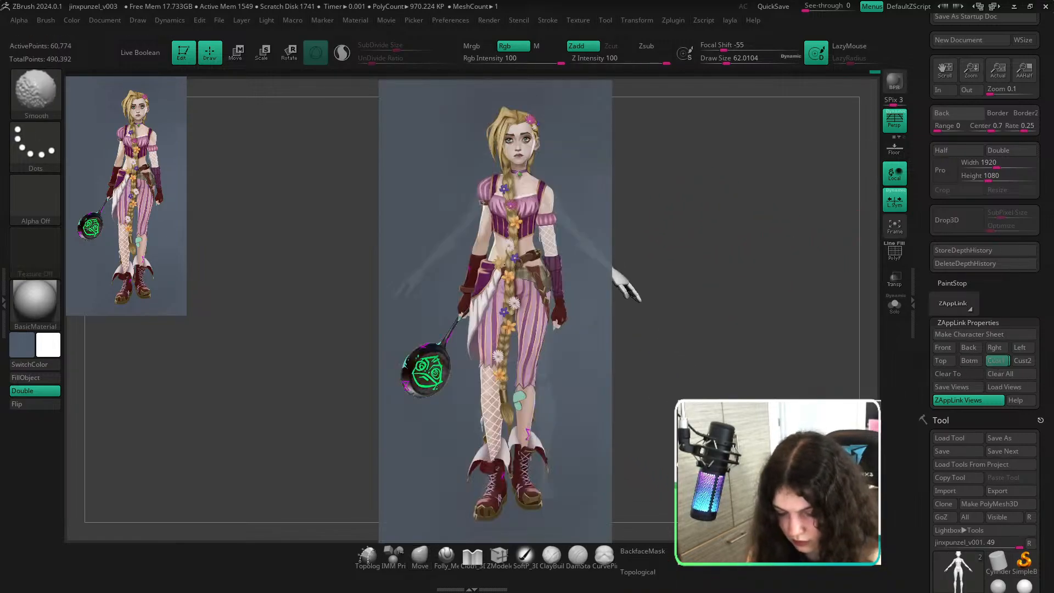
key(shift+z)
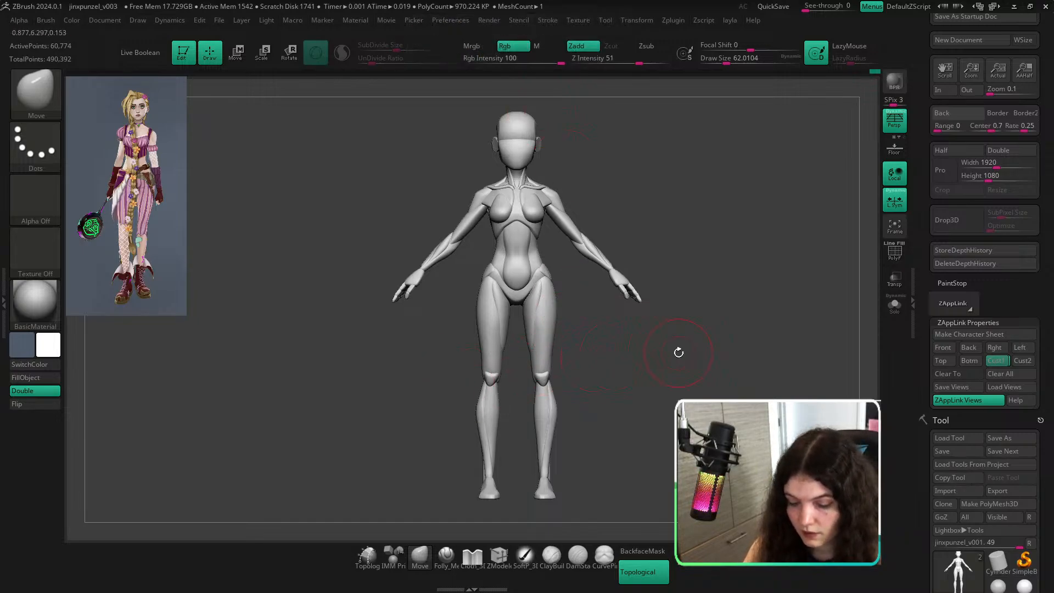
Shape the thighs' outer contours above the knees, using the Move brush at draw size about 108 and then 77.
ctrl+right_drag(567, 357, 560, 387)
key(s)
drag(541, 383, 549, 384)
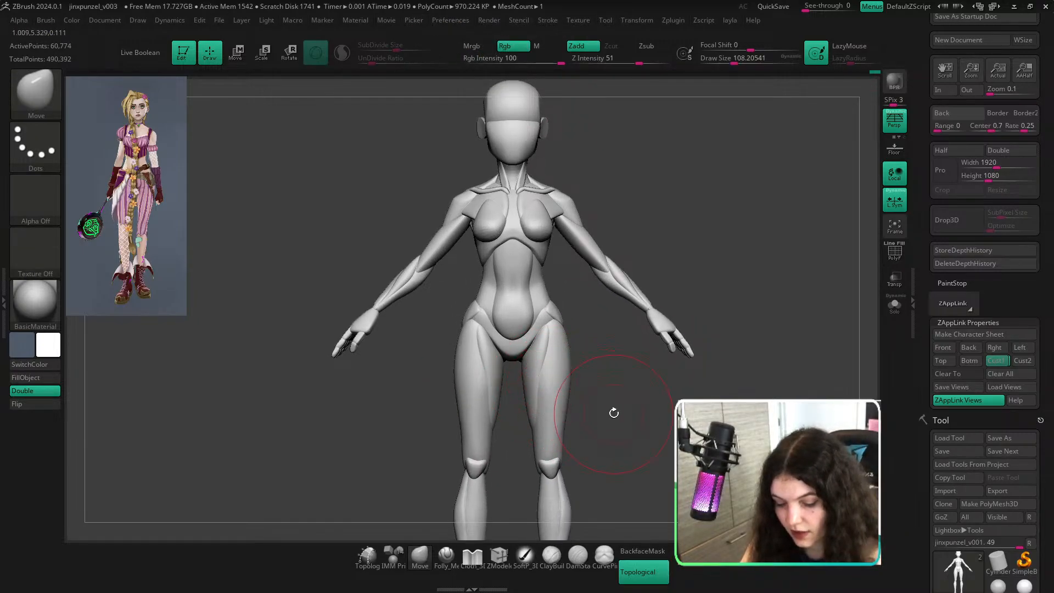
alt+right_drag(614, 412, 569, 308)
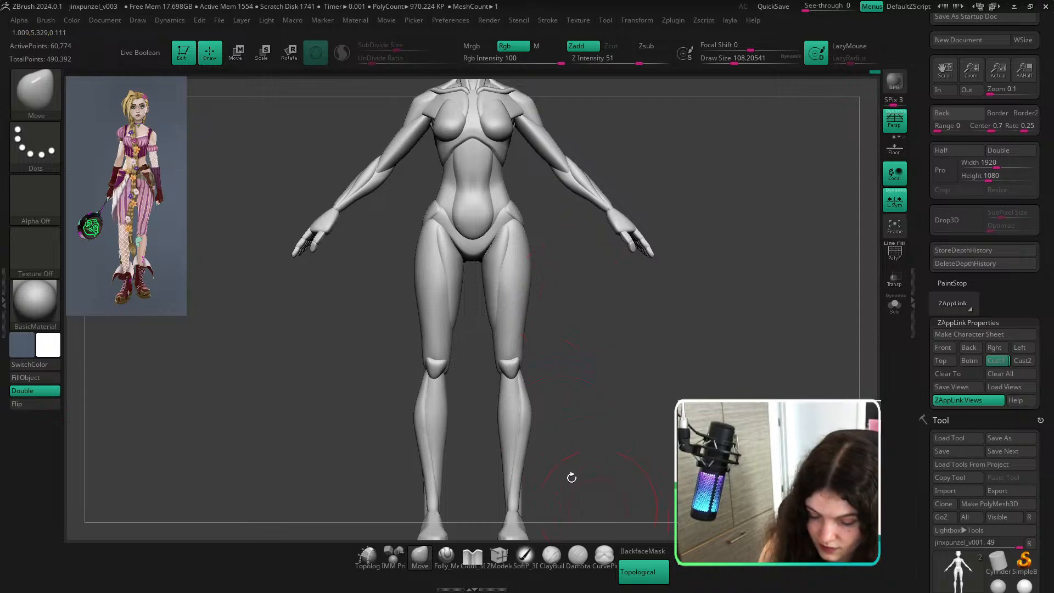
key(s)
drag(423, 291, 406, 292)
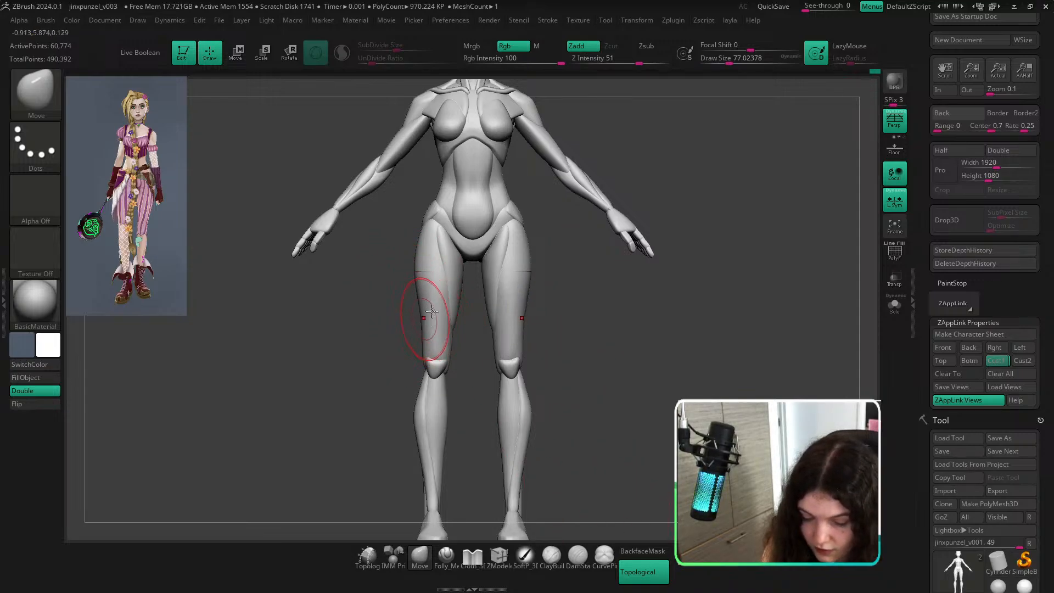
Refine the thighs' overall shape from the front, using the Move brush at draw size about 104.
mouse_move(497, 306)
ctrl+right_down()
mouse_move(505, 278)
mouse_move(507, 299)
ctrl+right_up()
key(s)
drag(505, 291, 511, 291)
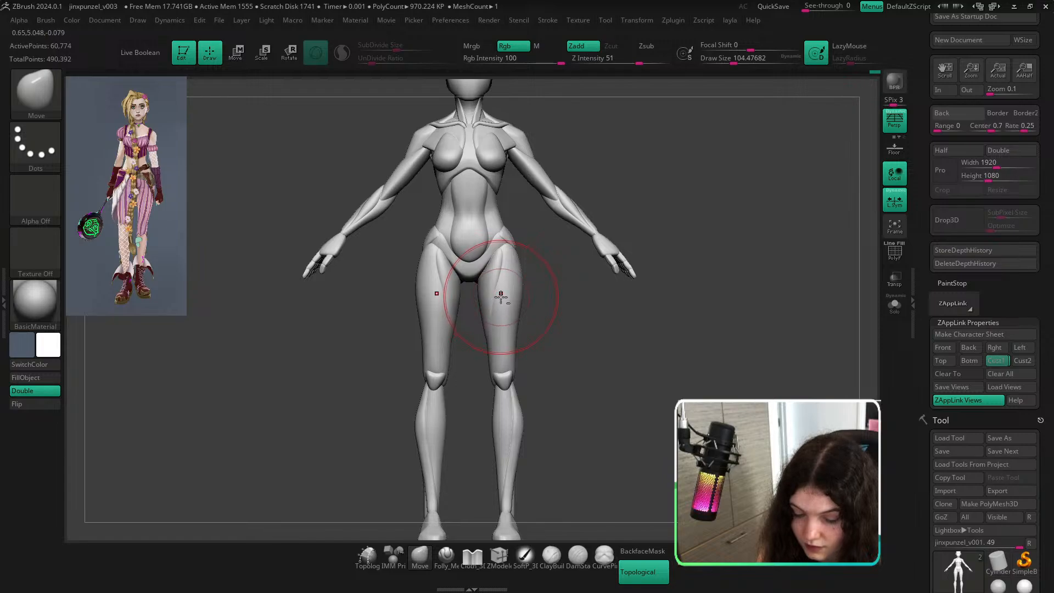
drag(719, 328, 710, 313)
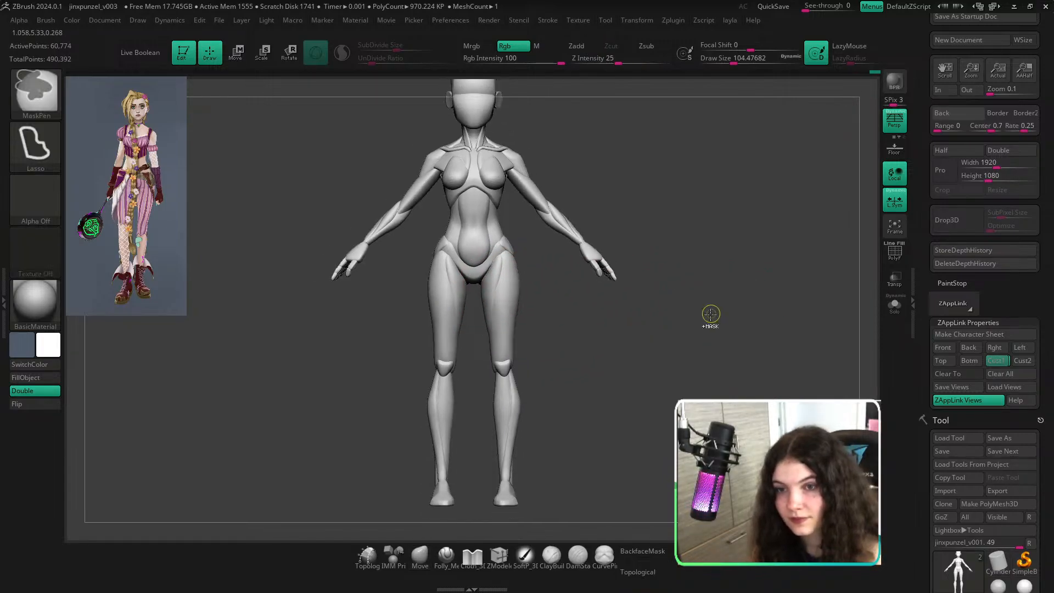
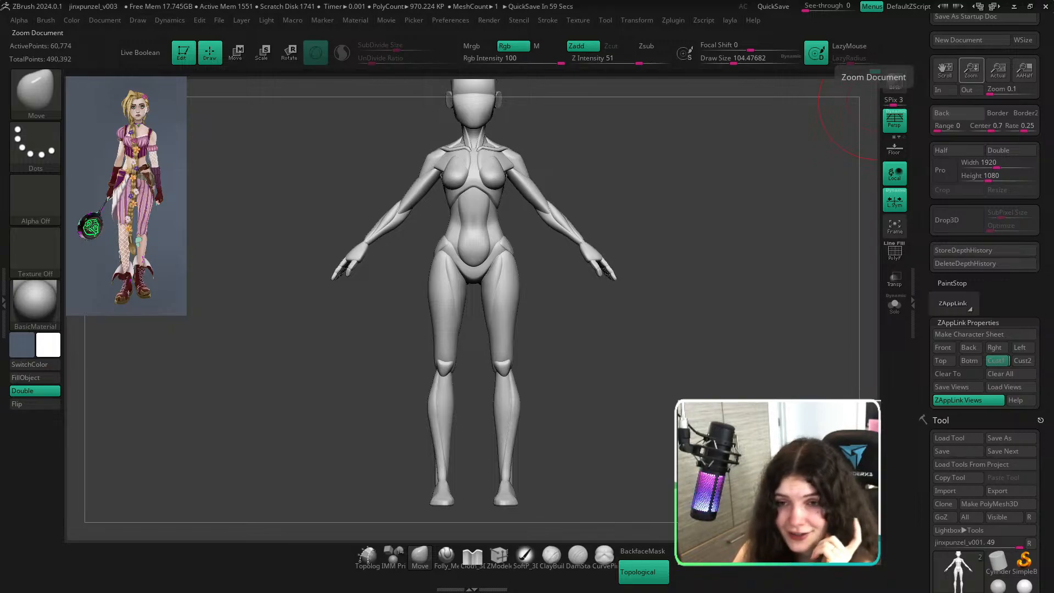
Switch to Discord to view the prize list in the challenge-info channel, and return to ZBrush.
key(alt+Tab)
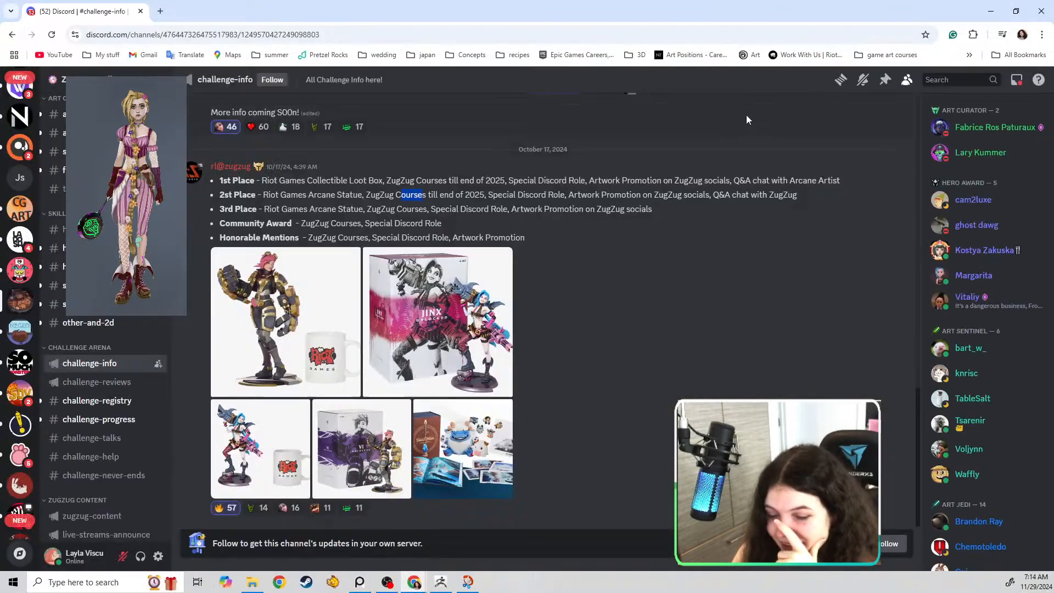
key(alt+Tab)
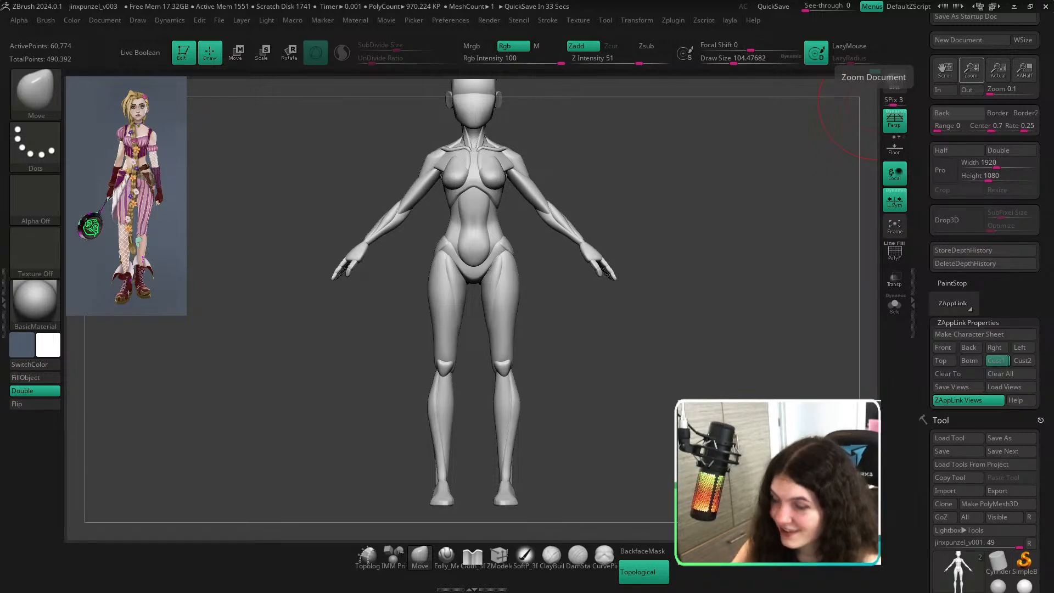
Recall the stored front view and compare the legs, knees and feet with the overlaid character reference.
ctrl+right_drag(734, 263, 717, 219)
alt+right_drag(717, 220, 716, 249)
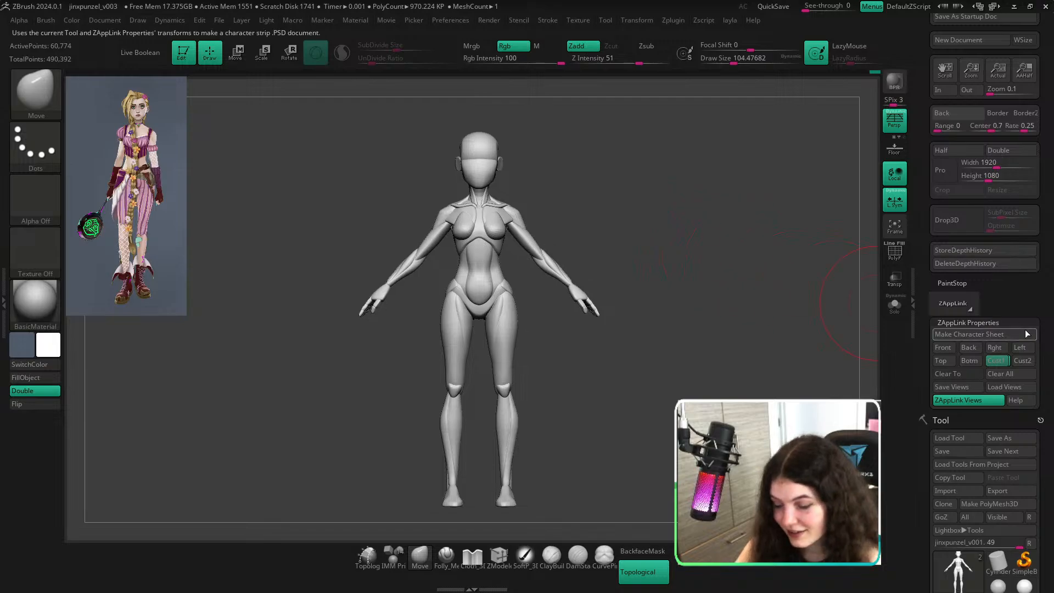
click(1027, 334)
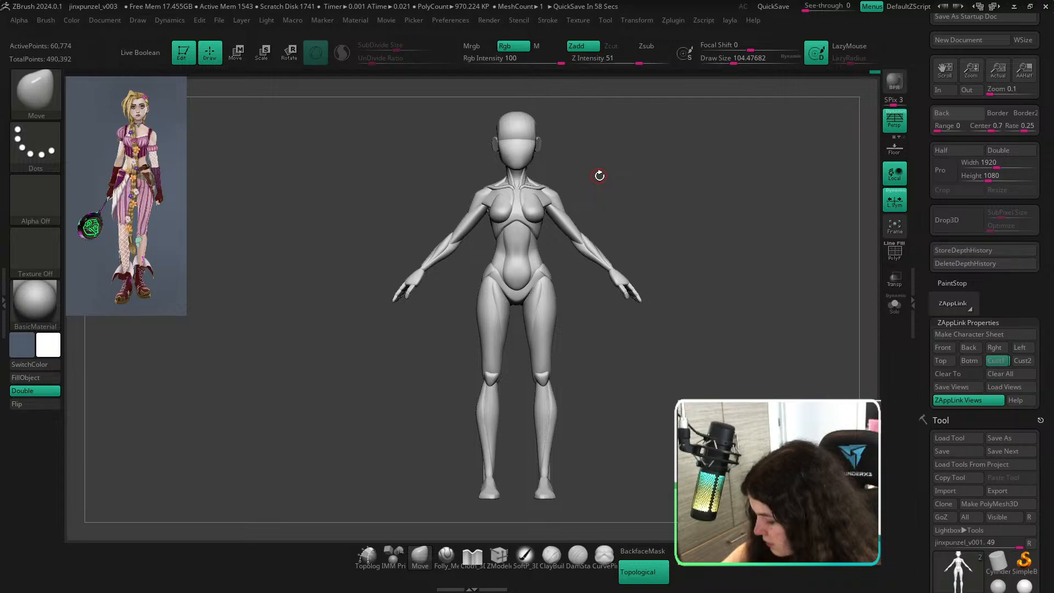
key(shift+z)
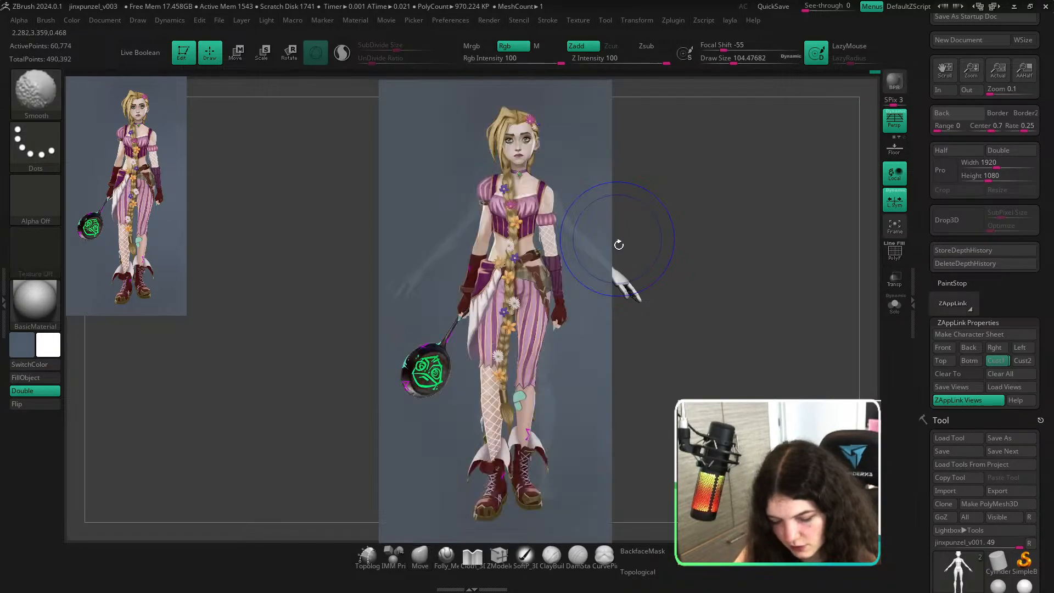
key(shift+z)
key(shift+z)
key(shift+z)
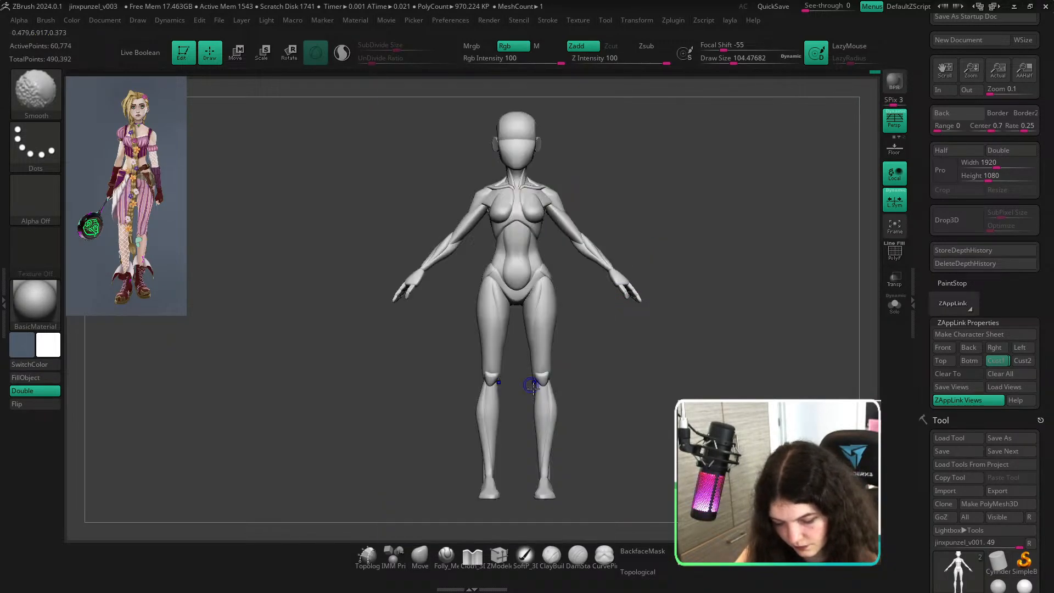
key(shift+z)
key(shift+z)
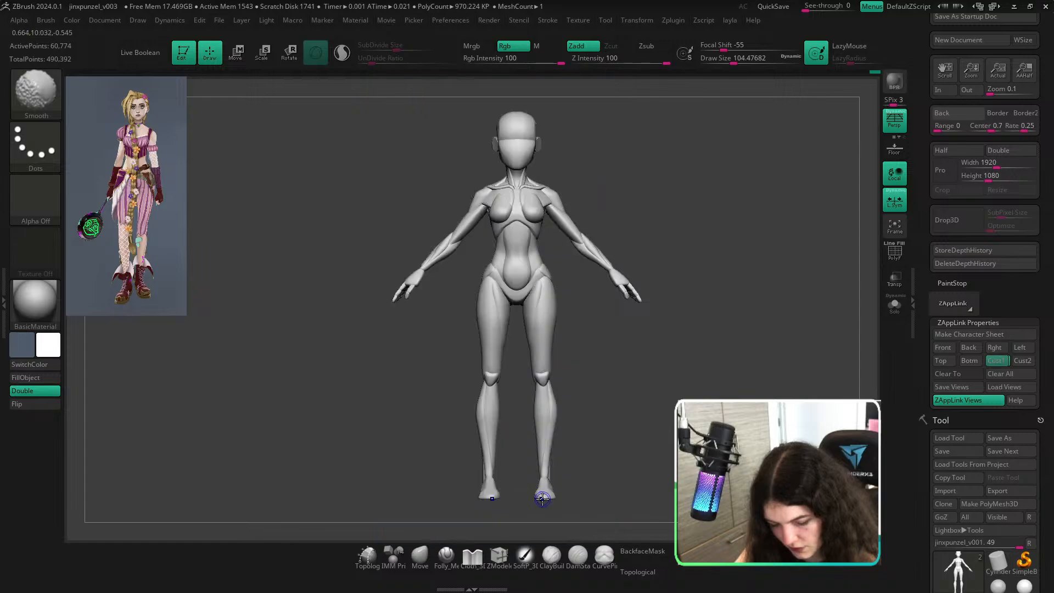
key(shift+z)
key(shift+z)
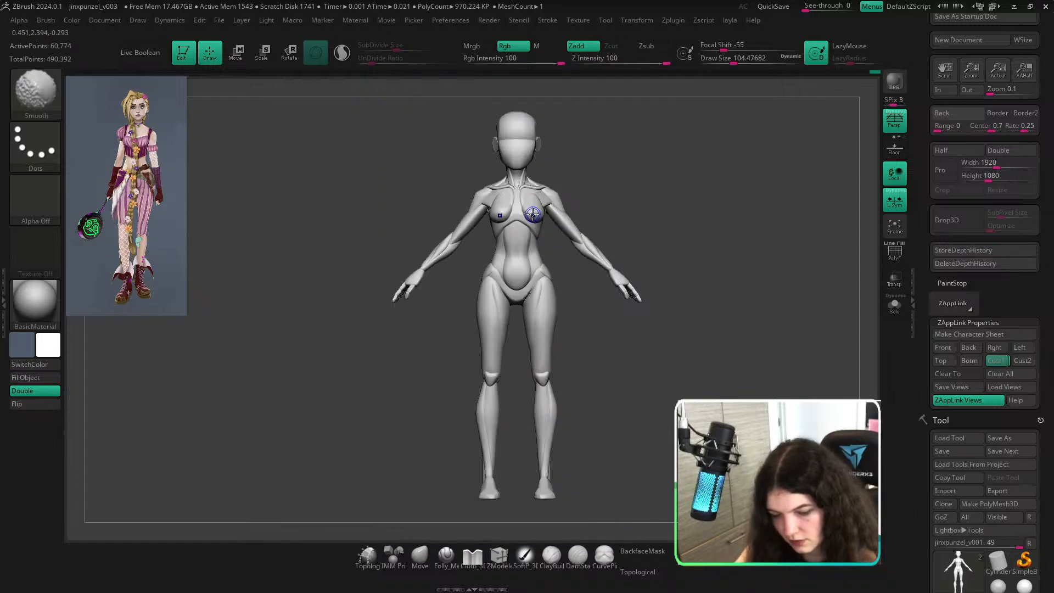
Compare the chest, elbows, forearms and hands with the overlaid character reference.
key(shift+z)
key(shift+z)
key(shift+z)
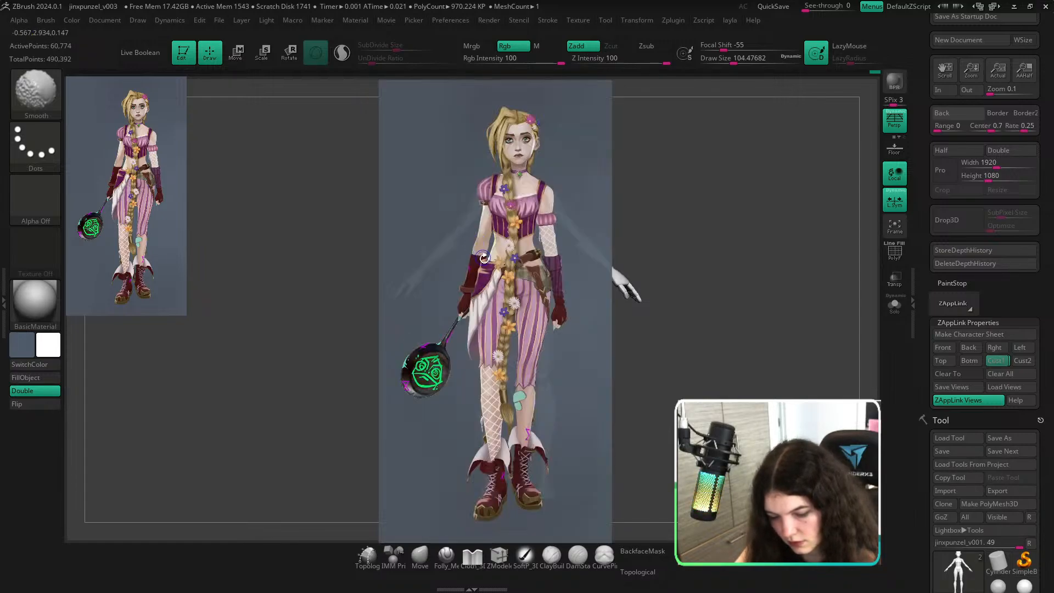
key(shift+z)
key(shift+z)
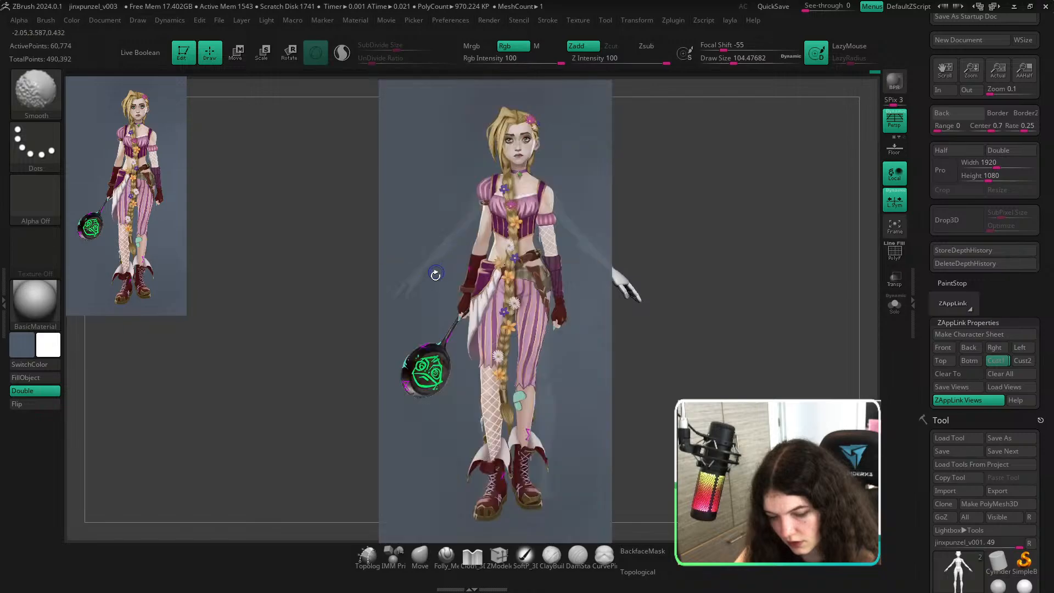
key(shift+z)
key(shift+z)
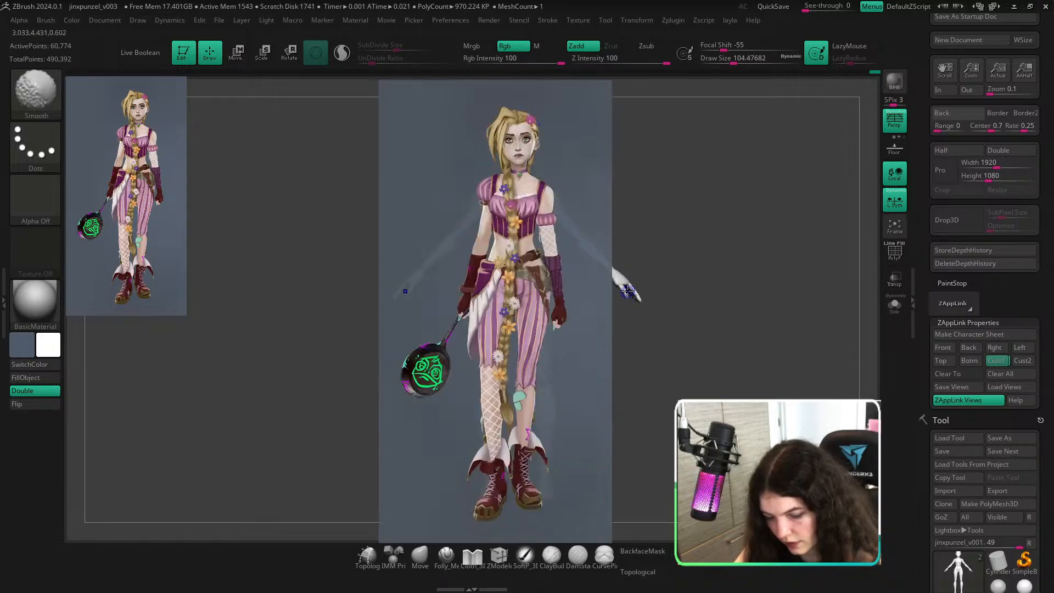
Isolate both hands and mask the rest of the body so only the hands stay unmasked.
key(shift+z)
ctrl+shift+click(620, 284)
ctrl+shift+click(672, 277)
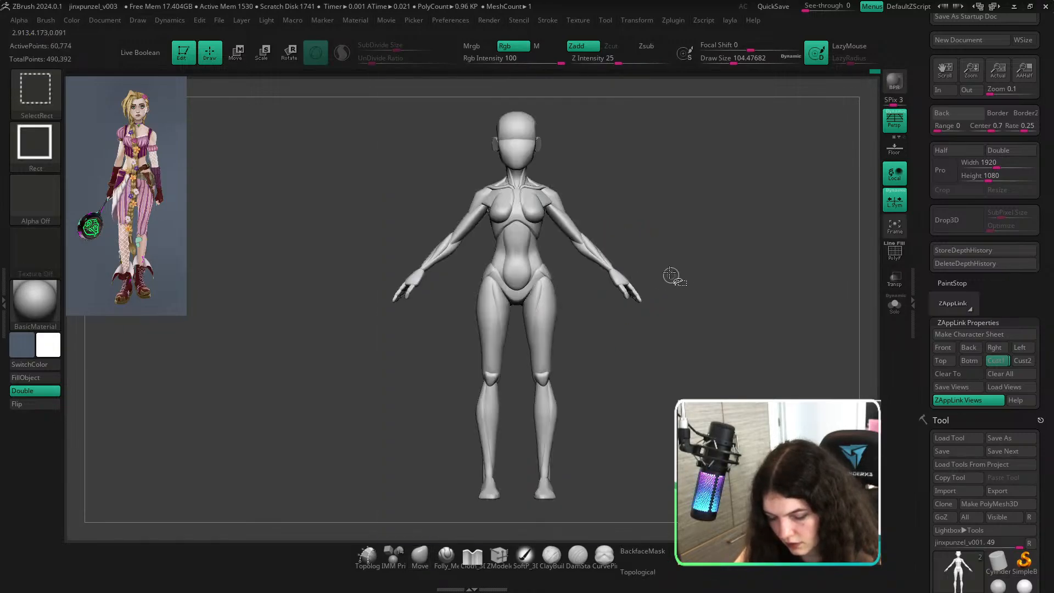
ctrl+shift+drag(669, 260, 619, 328)
key(ctrl+shift+a)
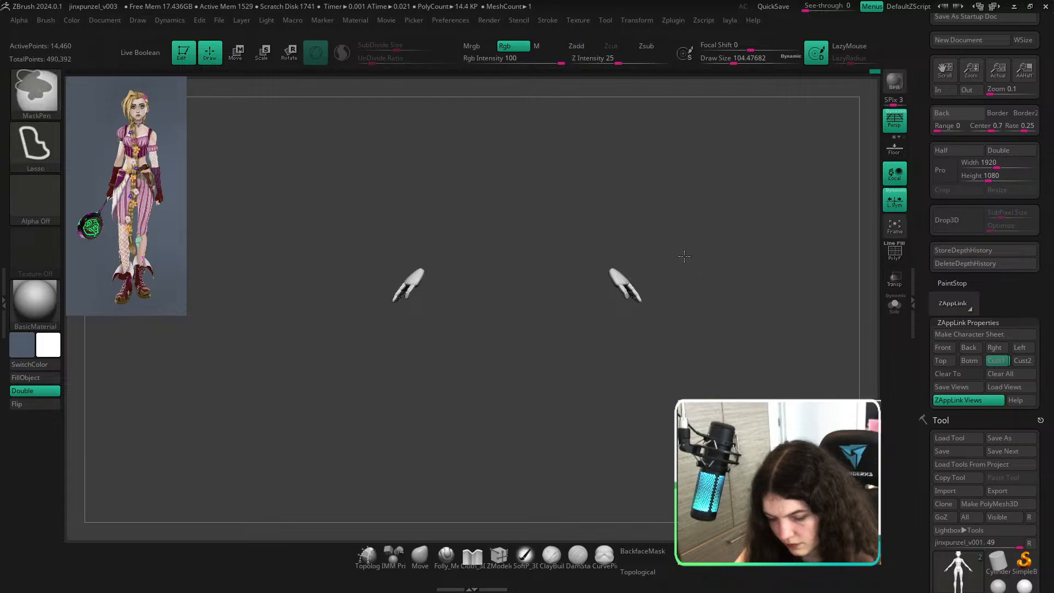
ctrl+click(682, 258)
ctrl+shift+click(706, 274)
ctrl+click(718, 289)
Place the transform gizmo at the wrist, scale the unmasked hands to about 0.88, and clear the mask.
key(w)
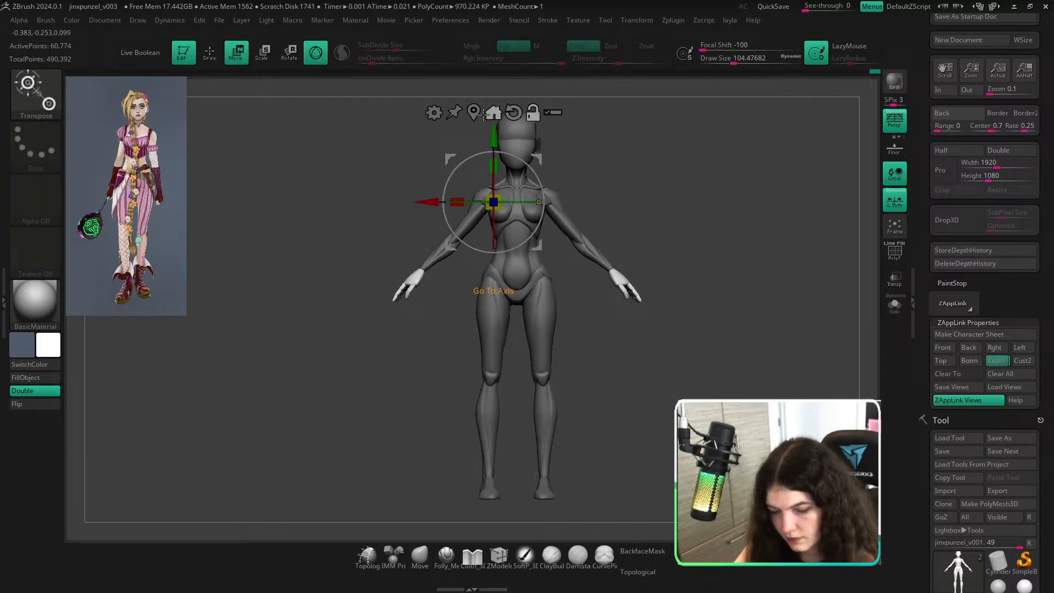
click(401, 280)
click(423, 269)
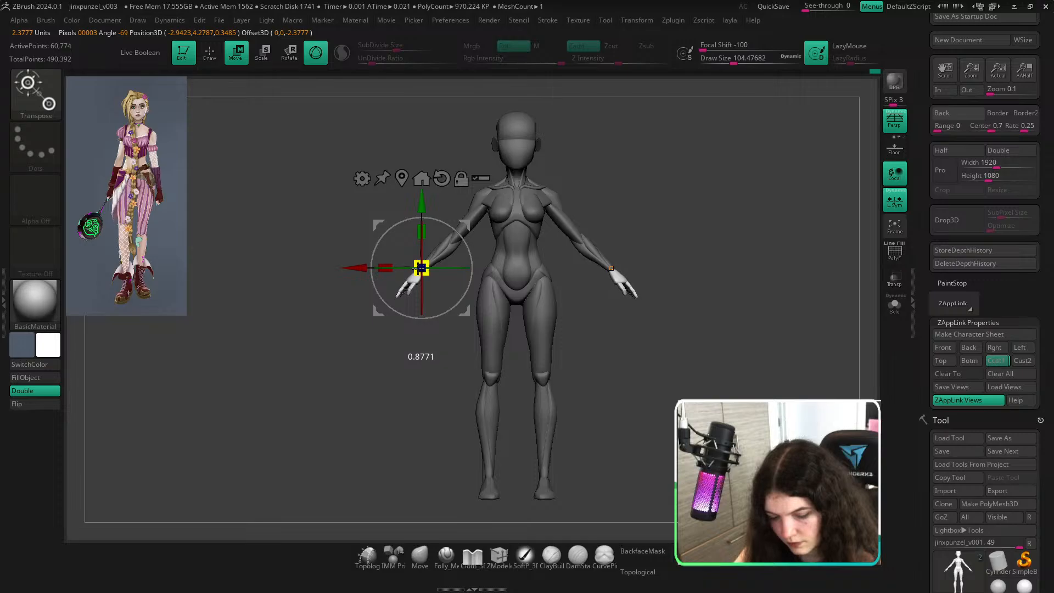
click(420, 556)
ctrl+drag(631, 420, 663, 452)
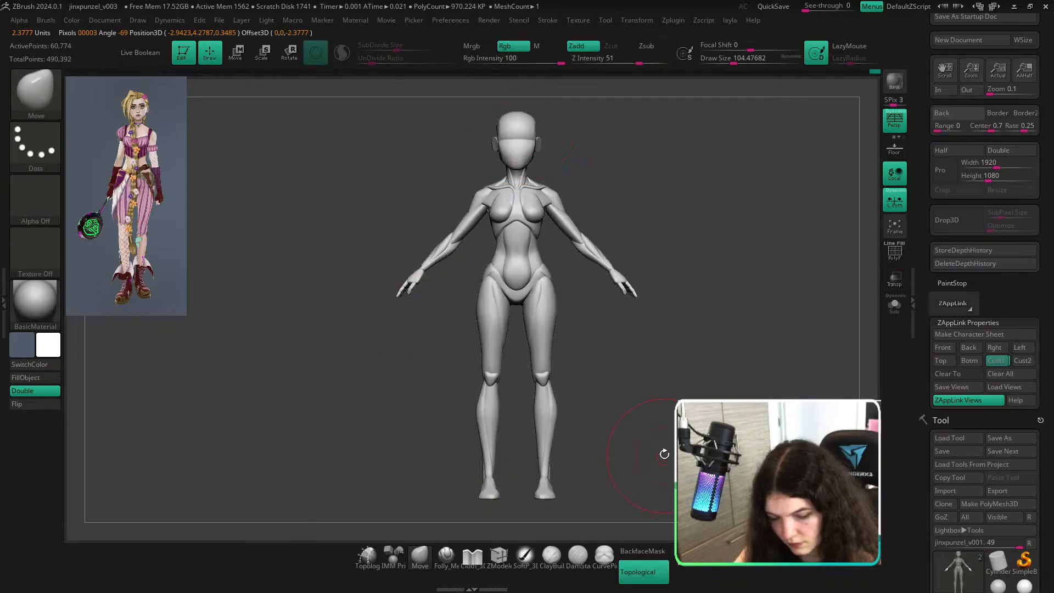
key(shift+z)
key(shift+z)
Isolate the four fingers with a lasso selection and mask everything else, leaving the thumb and palm protected.
drag(750, 354, 651, 382)
shift+right_drag(651, 382, 628, 405)
key(ctrl+shift)
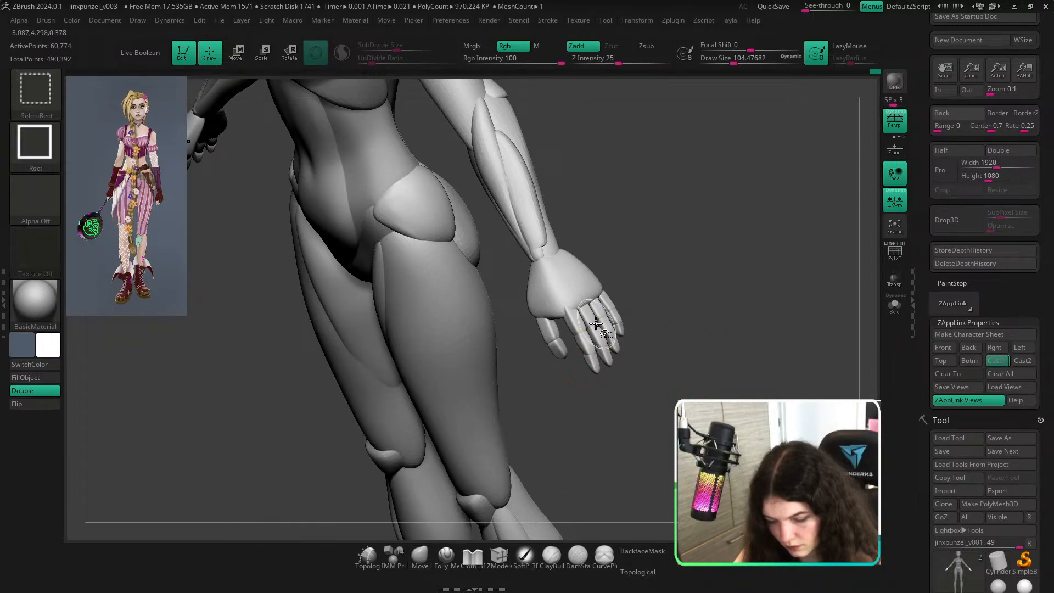
click(23, 143)
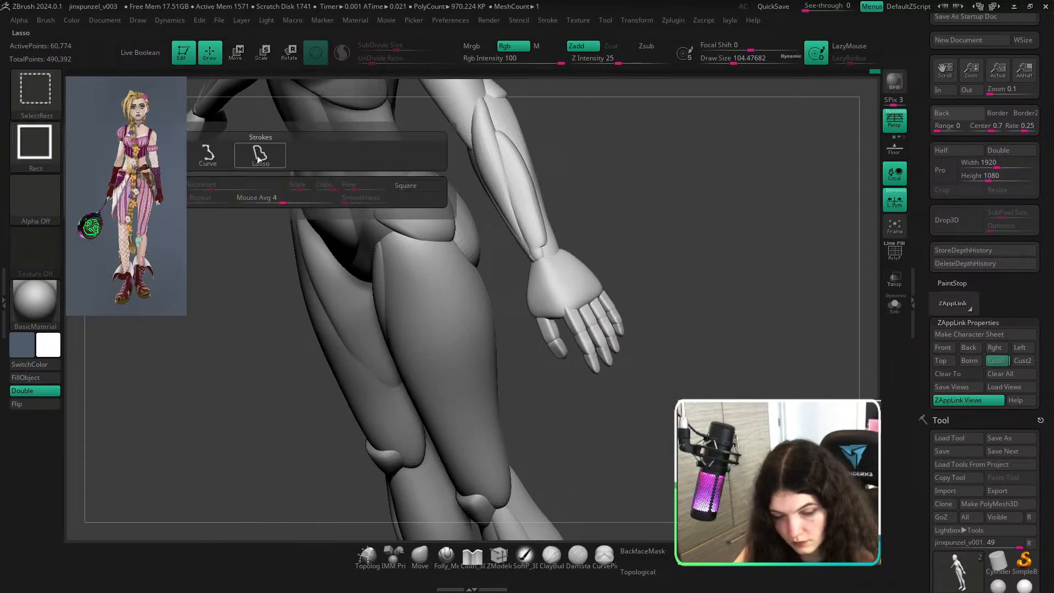
click(269, 154)
mouse_move(646, 324)
ctrl+shift+mouse_down()
mouse_move(577, 378)
mouse_move(580, 325)
mouse_move(611, 298)
ctrl+shift+mouse_up()
ctrl+click(733, 317)
ctrl+shift+click(742, 285)
ctrl+click(765, 321)
Reposition the unmasked fingers against the palm with the transform gizmo, and undo the stray brush pull on the index finger.
drag(765, 320, 715, 333)
key(w)
drag(593, 299, 669, 266)
alt+drag(555, 308, 540, 379)
alt+drag(386, 264, 321, 331)
alt+drag(429, 301, 273, 367)
ctrl+right_drag(400, 491, 495, 403)
ctrl+drag(571, 384, 610, 403)
ctrl+right_drag(582, 352, 574, 440)
key(ctrl+z)
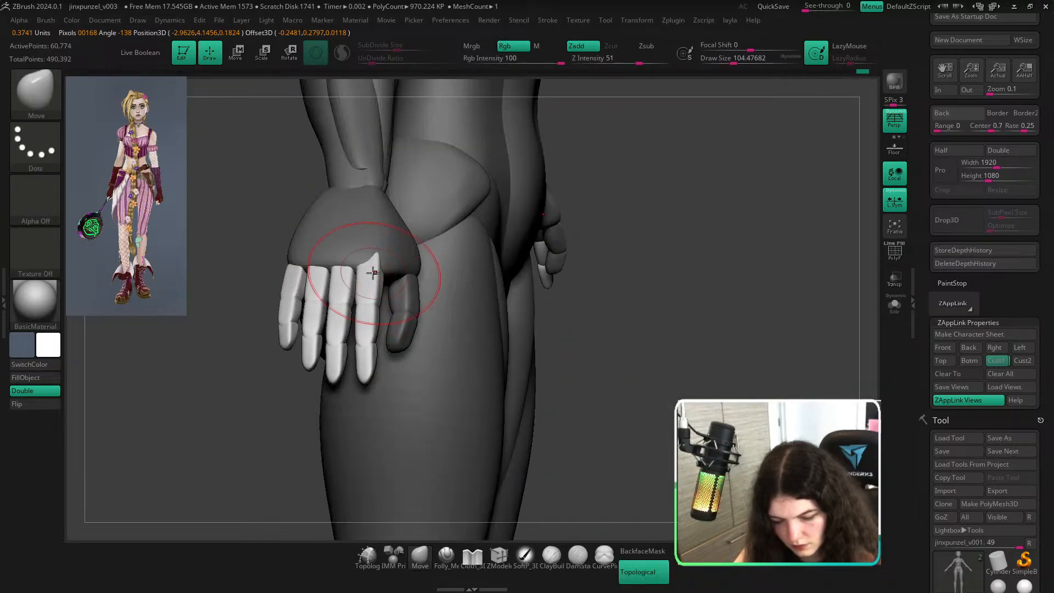
Even out the finger bases using the Move brush without Topological at draw size about 223, and clear the mask.
key(bracketright)
key(bracketright)
key(bracketright)
click(630, 568)
key(s)
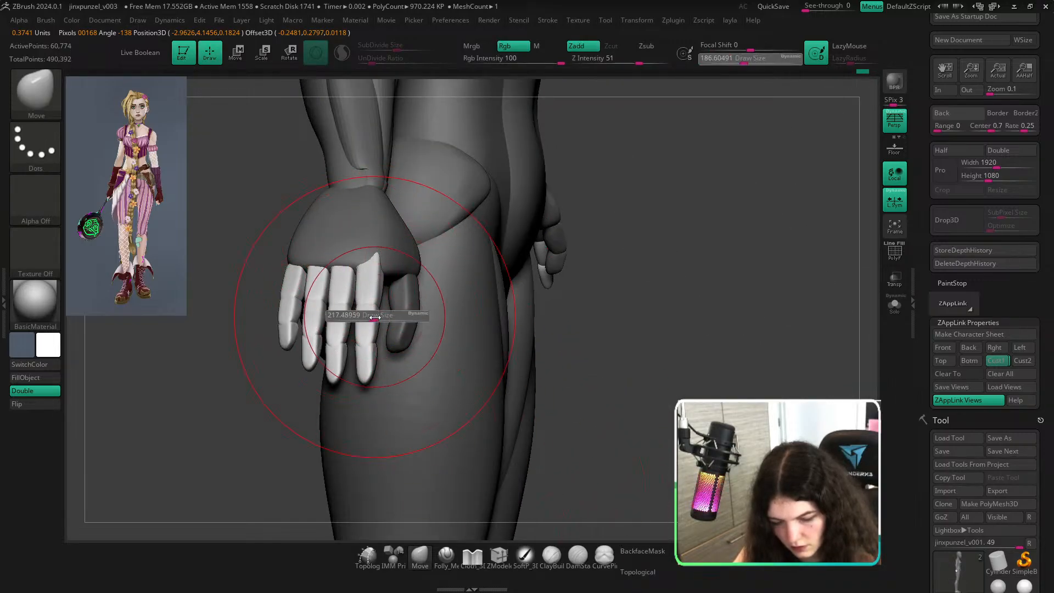
drag(370, 316, 374, 316)
drag(371, 256, 370, 266)
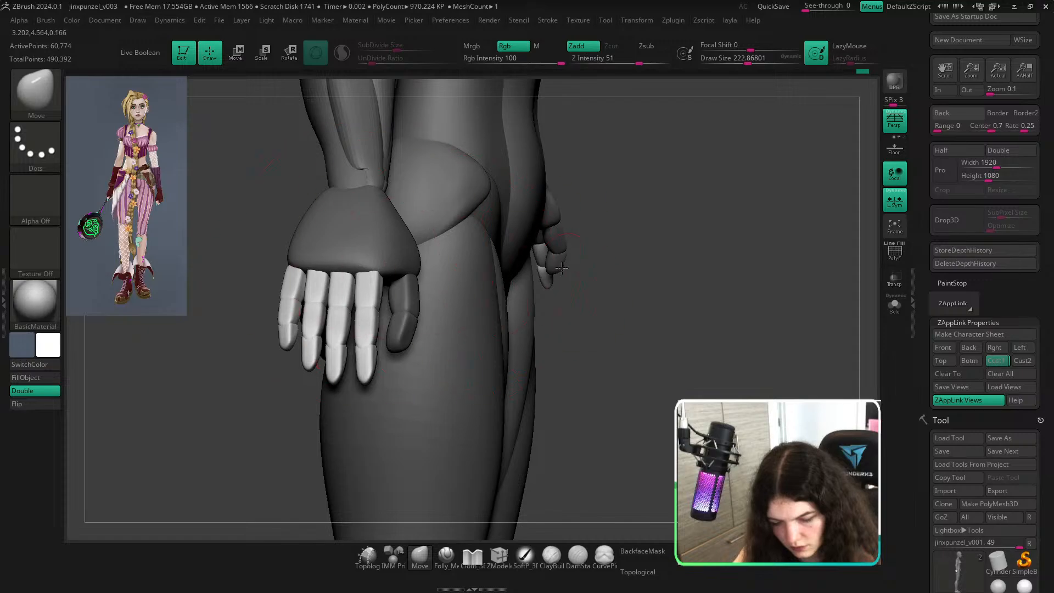
mouse_move(712, 306)
mouse_down()
mouse_move(635, 231)
mouse_move(652, 370)
mouse_move(282, 318)
mouse_up()
key(s)
mouse_move(363, 239)
mouse_down()
mouse_move(333, 239)
mouse_move(385, 229)
mouse_up()
ctrl+right_drag(384, 229, 278, 190)
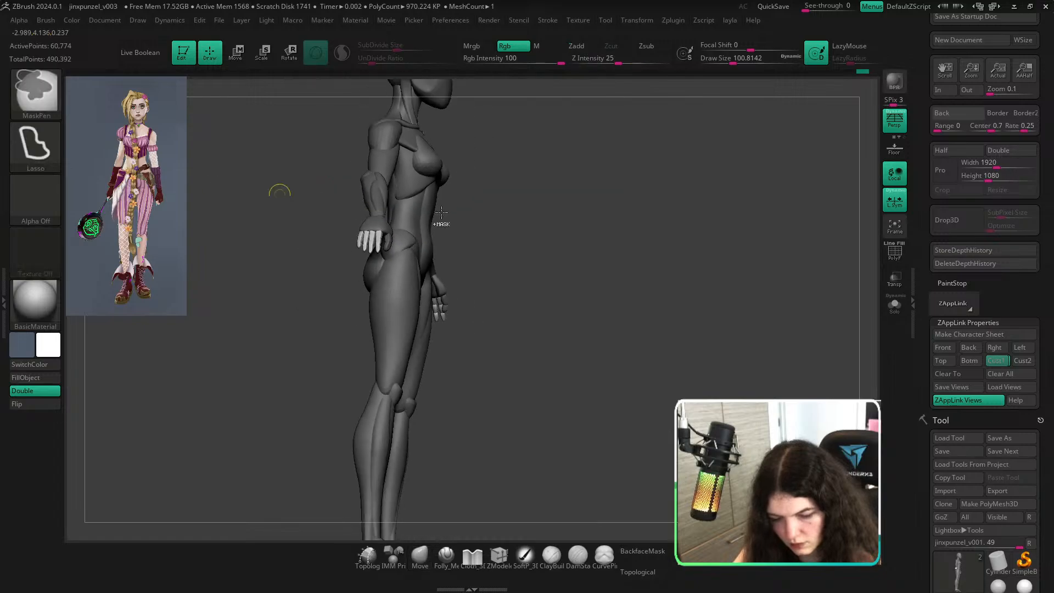
ctrl+drag(598, 258, 621, 269)
Compare the hands with the character reference from the stored front view and inspect them from the side and back.
drag(686, 286, 594, 323)
click(998, 361)
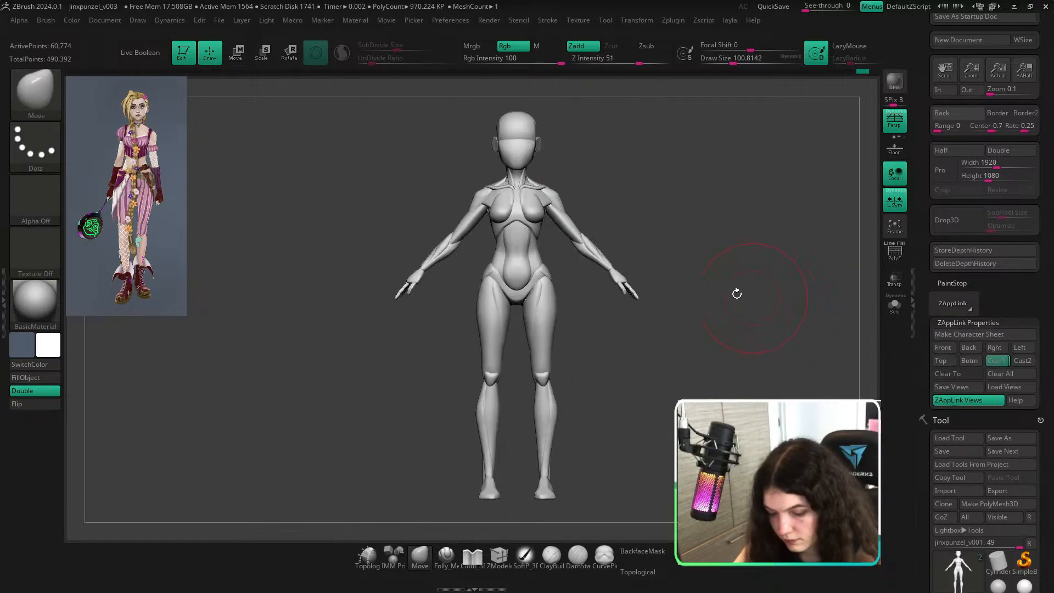
key(shift+z)
key(shift+z)
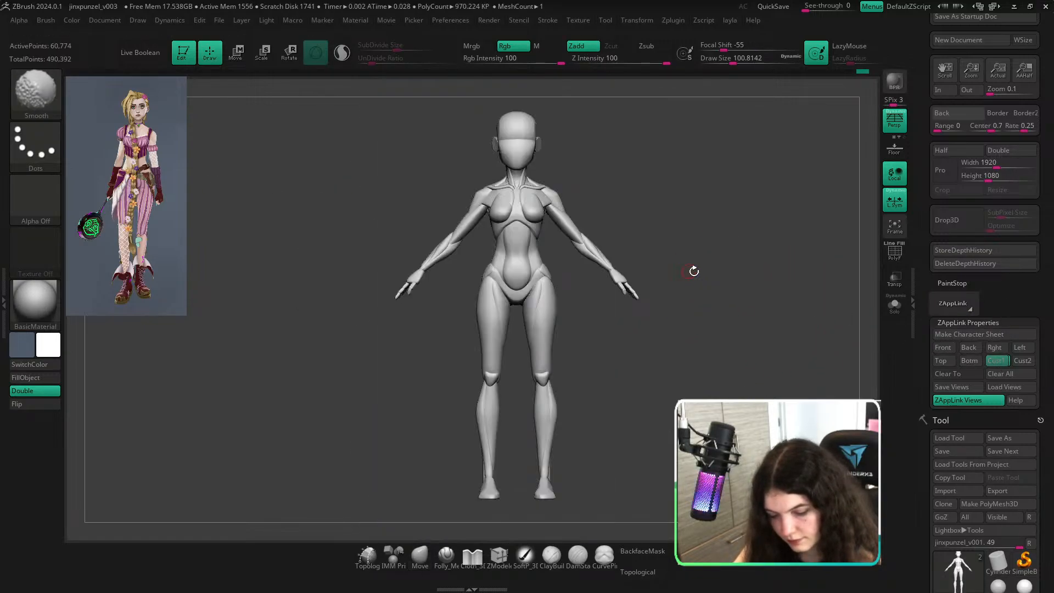
shift+drag(694, 271, 674, 280)
alt+drag(569, 275, 662, 261)
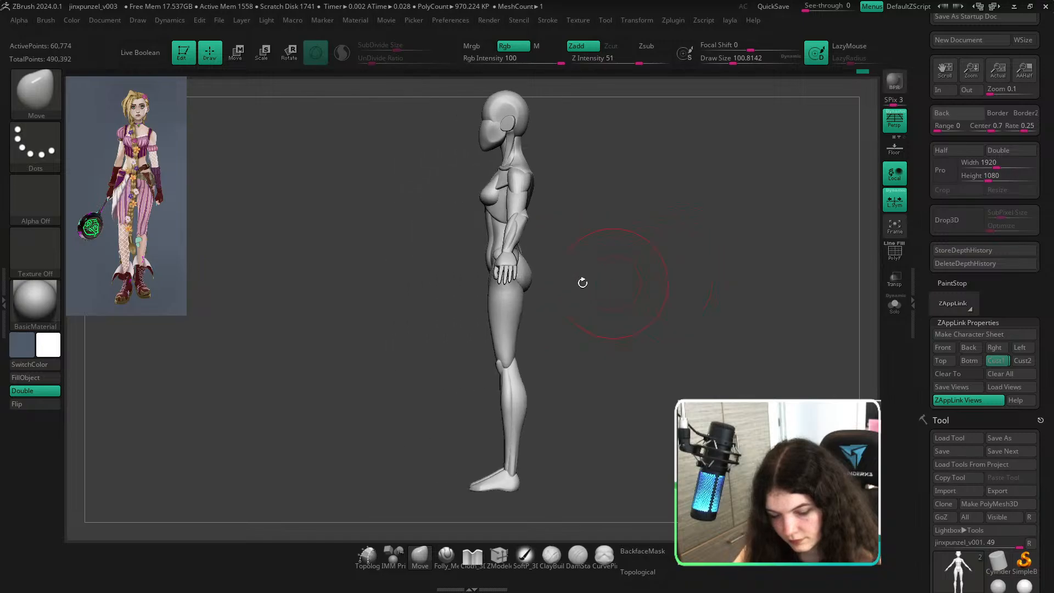
ctrl+right_drag(582, 283, 593, 329)
mouse_move(636, 317)
mouse_down()
mouse_move(554, 314)
mouse_move(572, 337)
mouse_up()
Isolate the buttocks at a lower subdivision level and flatten their outer sides with the hPolish brush at draw size about 158.
key(bracketleft)
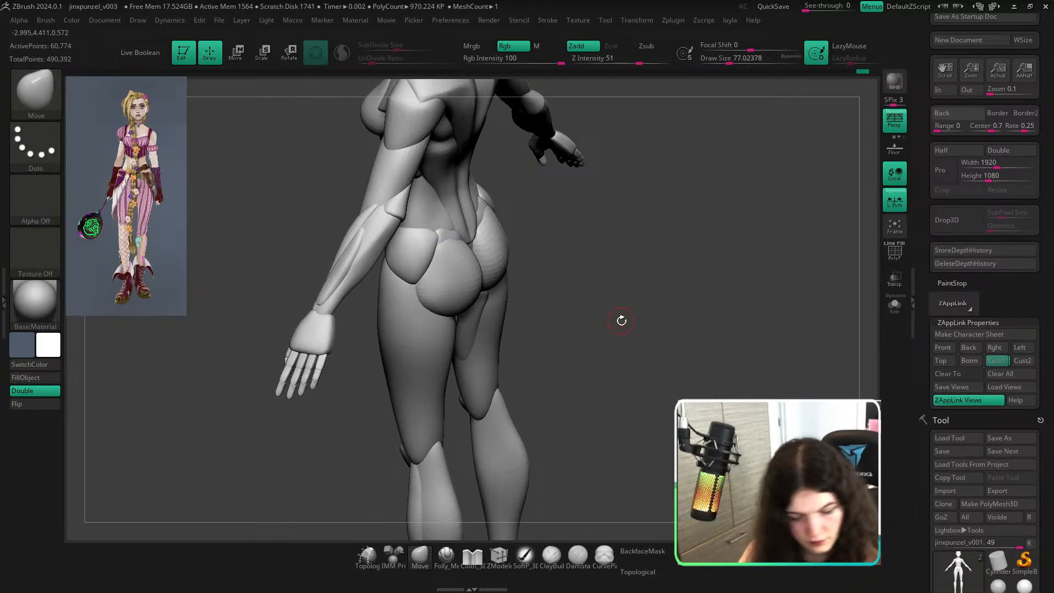
key(b)
key(h)
key(p)
key(shift+d)
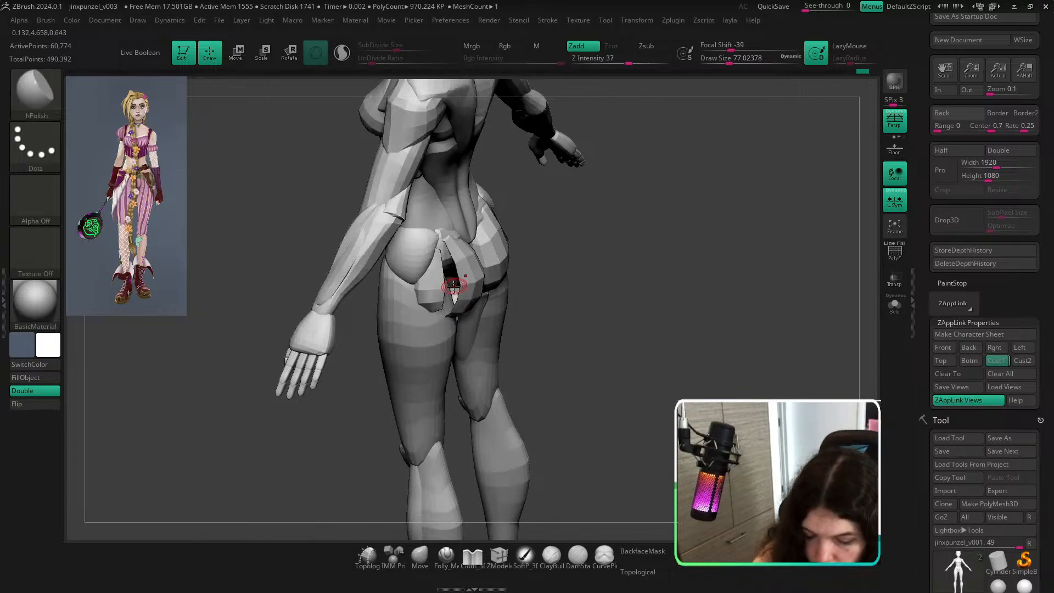
key(bracketright)
key(ctrl+z)
ctrl+shift+click(468, 285)
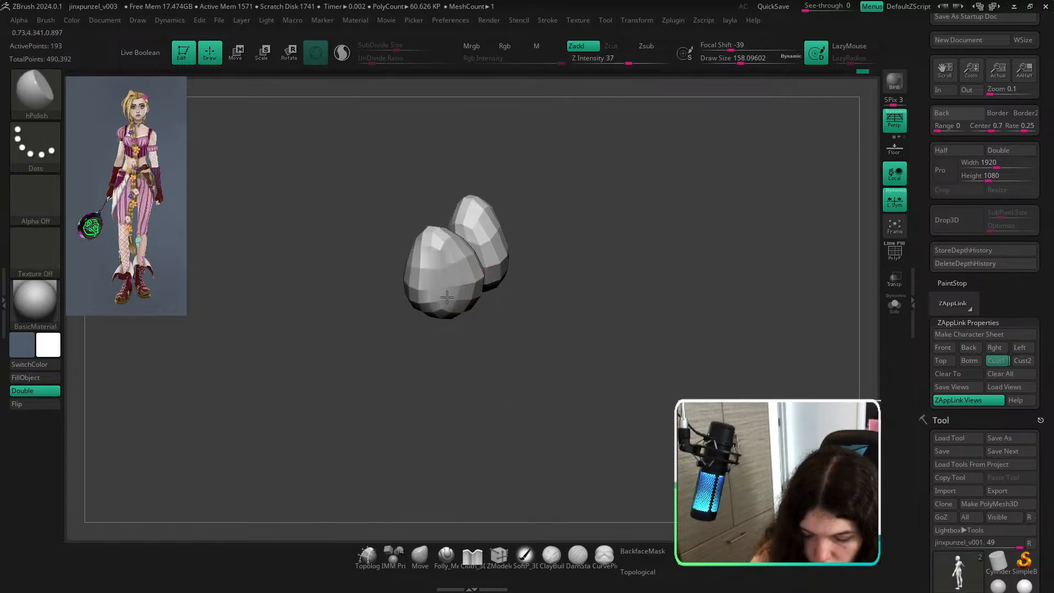
ctrl+shift+click(593, 250)
drag(609, 230, 666, 275)
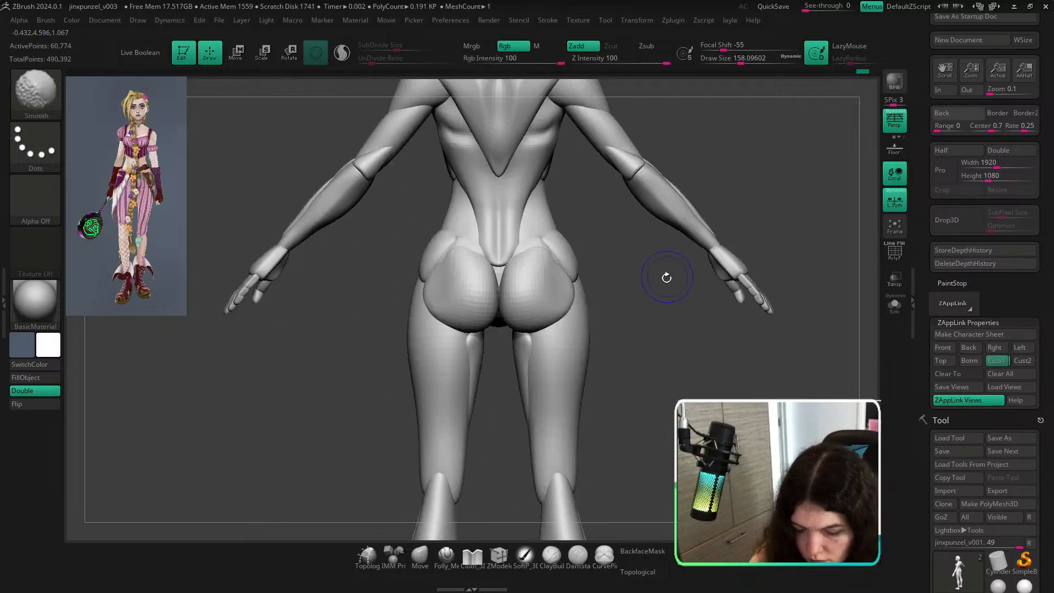
Adjust the outer buttocks from behind using the Move brush with Topological on and draw size about 132.
click(421, 555)
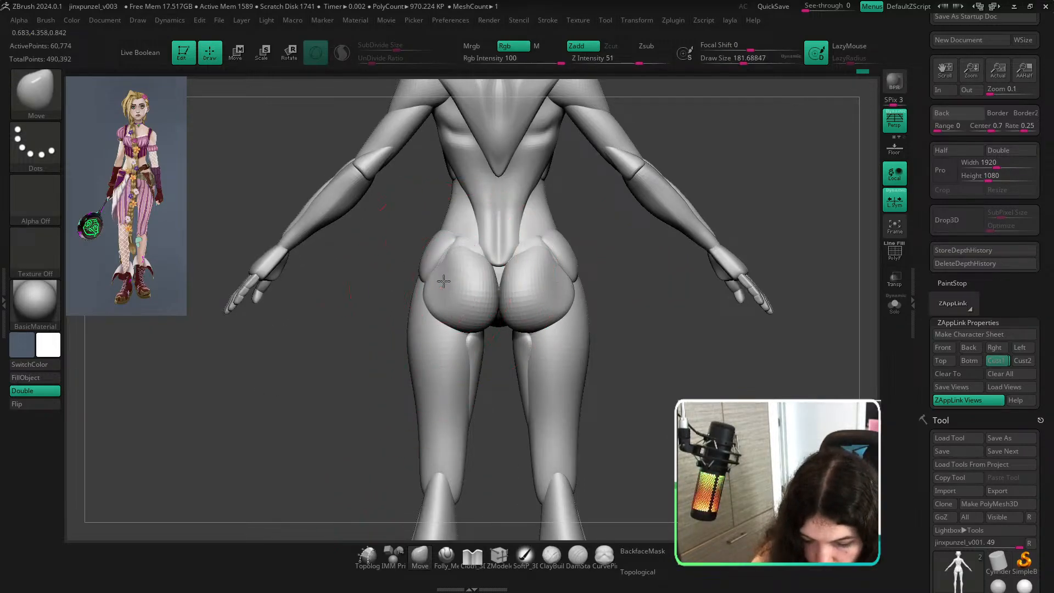
key(ctrl+z)
click(632, 571)
key(s)
drag(444, 282, 438, 282)
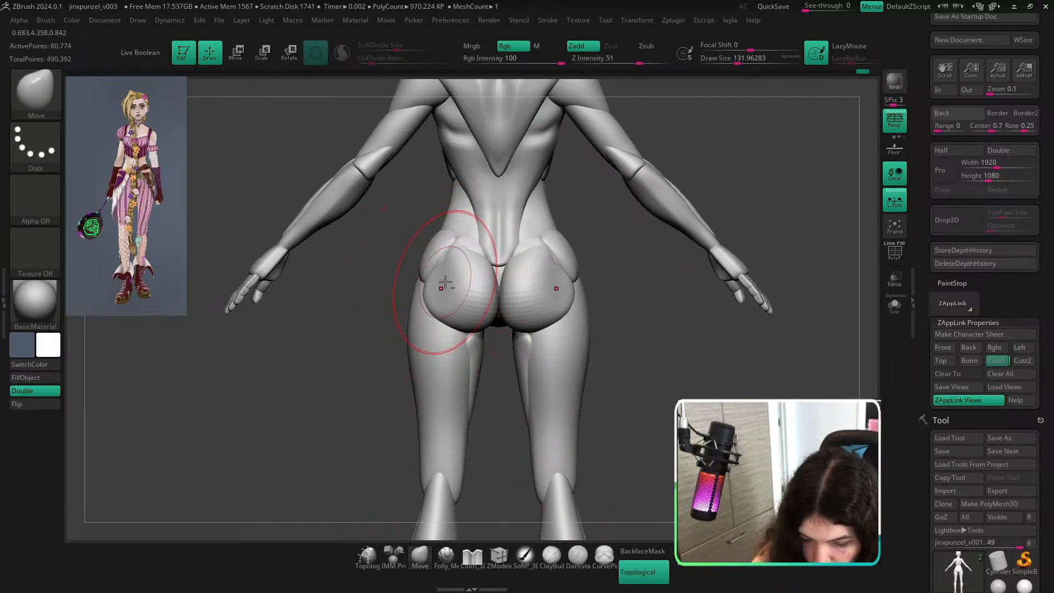
drag(613, 362, 650, 336)
ctrl+right_drag(650, 337, 612, 238)
drag(612, 238, 631, 330)
mouse_move(688, 381)
mouse_down()
mouse_move(676, 384)
mouse_move(699, 389)
mouse_up()
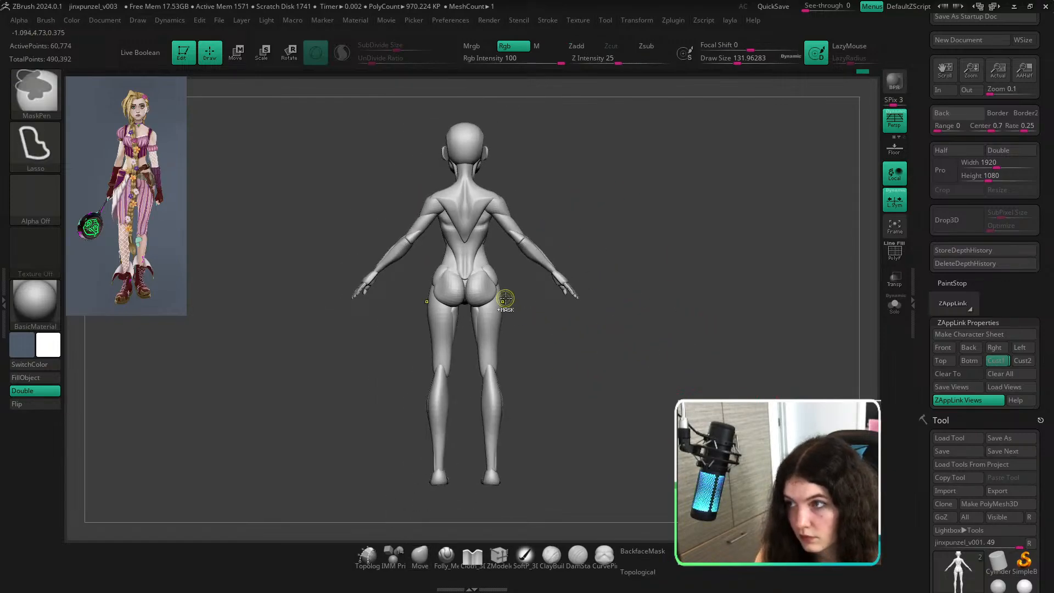
Refine the hip and buttock contours from the back and side with the Move brush at draw sizes of about 46 and 97.
ctrl+right_drag(505, 300, 536, 322)
key(s)
drag(533, 286, 505, 294)
key(s)
ctrl+right_drag(581, 341, 571, 339)
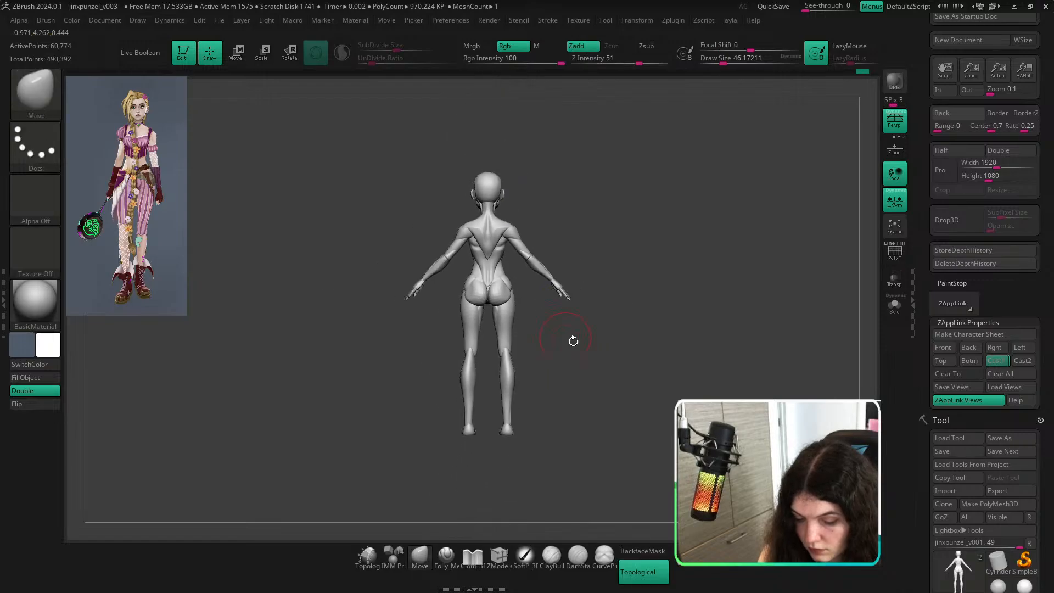
mouse_move(572, 339)
shift+mouse_down()
mouse_move(676, 365)
mouse_move(624, 340)
shift+mouse_up()
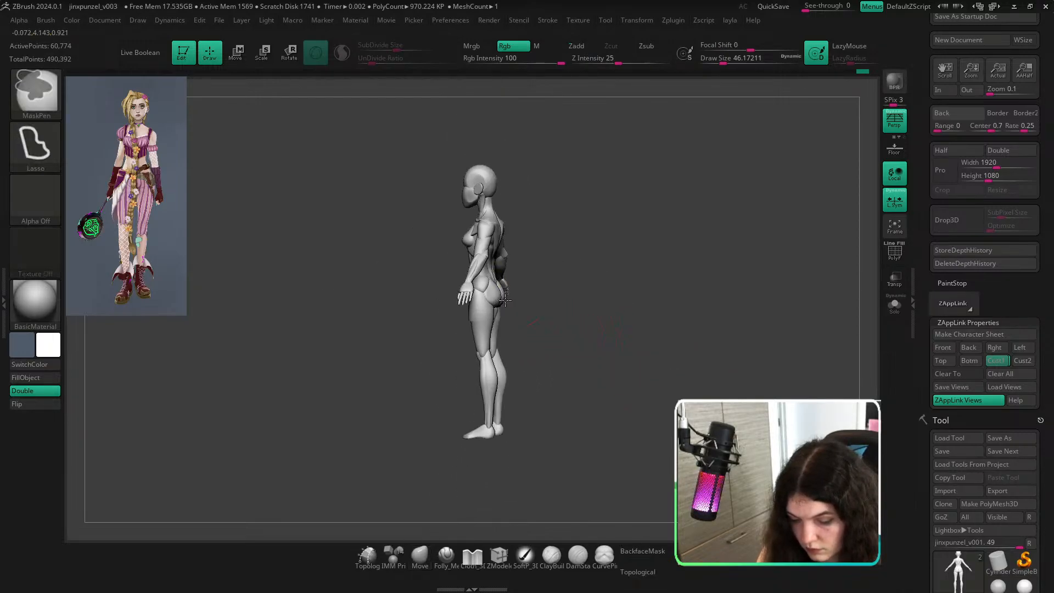
ctrl+right_drag(571, 335, 584, 373)
key(s)
mouse_move(526, 322)
mouse_down()
mouse_move(535, 319)
mouse_move(502, 299)
mouse_up()
ctrl+right_drag(563, 291, 564, 249)
mouse_move(643, 299)
mouse_down()
mouse_move(608, 302)
mouse_move(665, 363)
mouse_up()
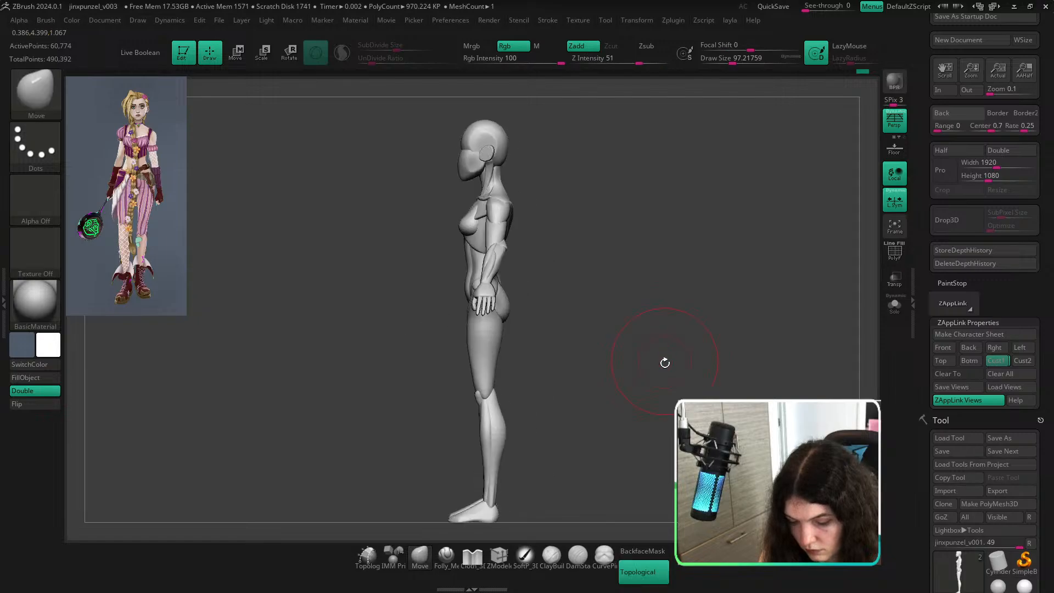
Stroke up the inner thigh from the knee with the Folly_Mech Cut brush at draw size about 97.
mouse_move(665, 363)
ctrl+right_down()
mouse_move(629, 291)
mouse_move(631, 385)
ctrl+right_up()
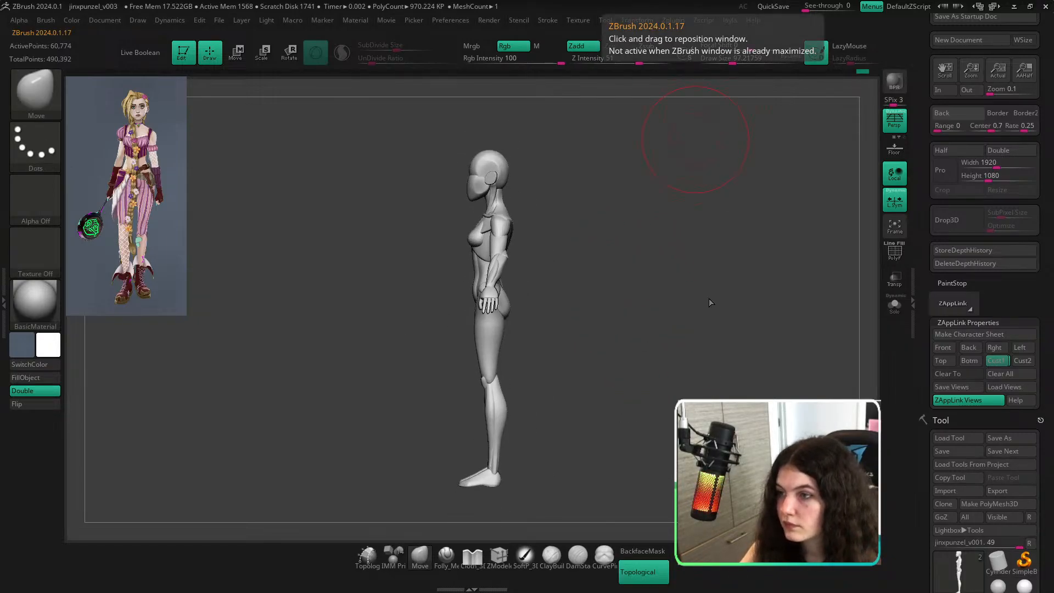
drag(710, 303, 643, 283)
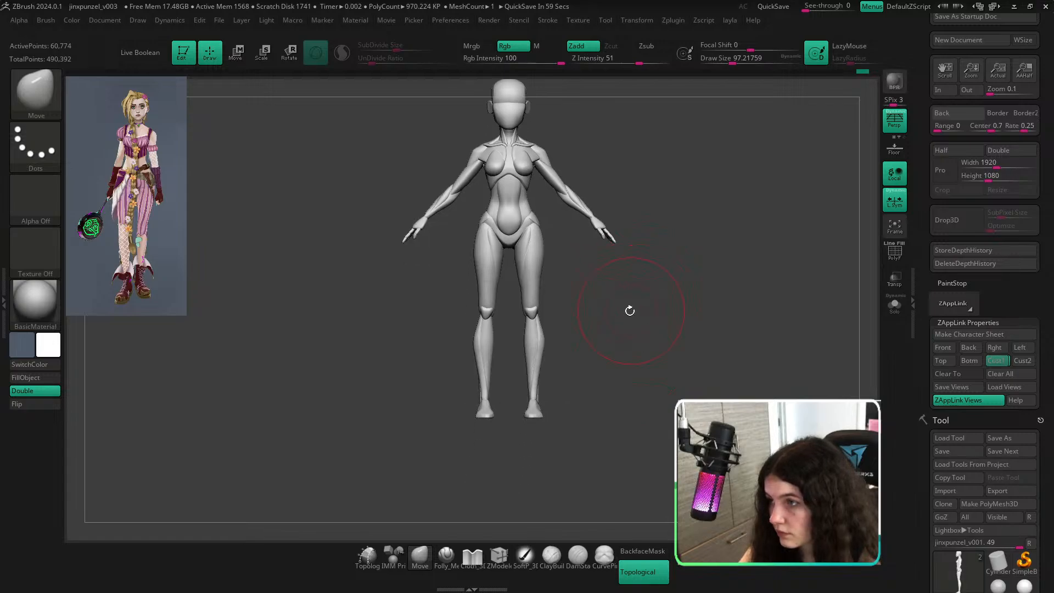
ctrl+right_drag(582, 315, 589, 345)
alt+drag(603, 356, 596, 346)
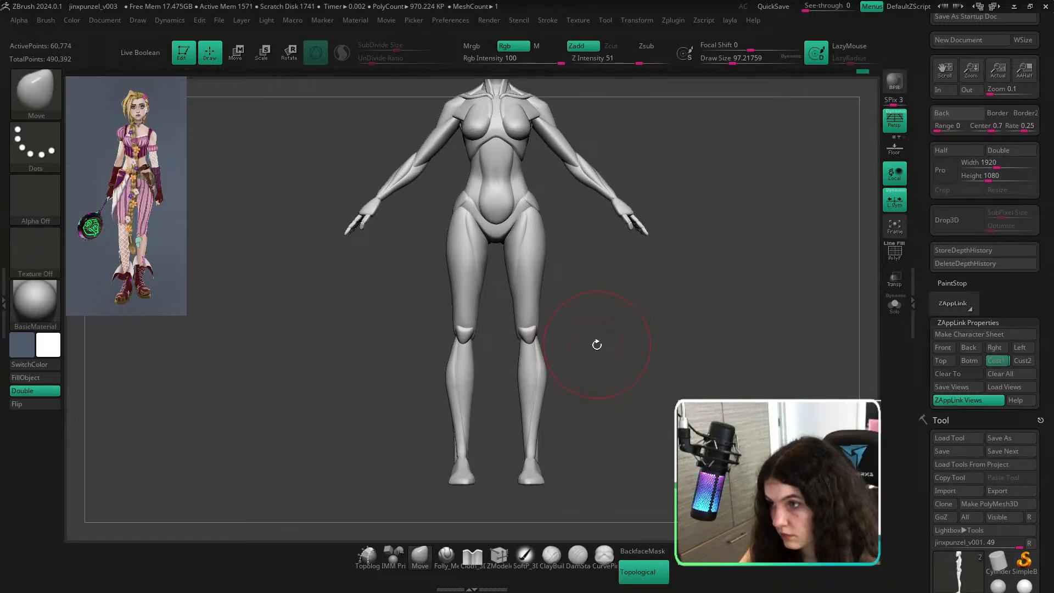
ctrl+right_drag(597, 344, 522, 388)
click(443, 561)
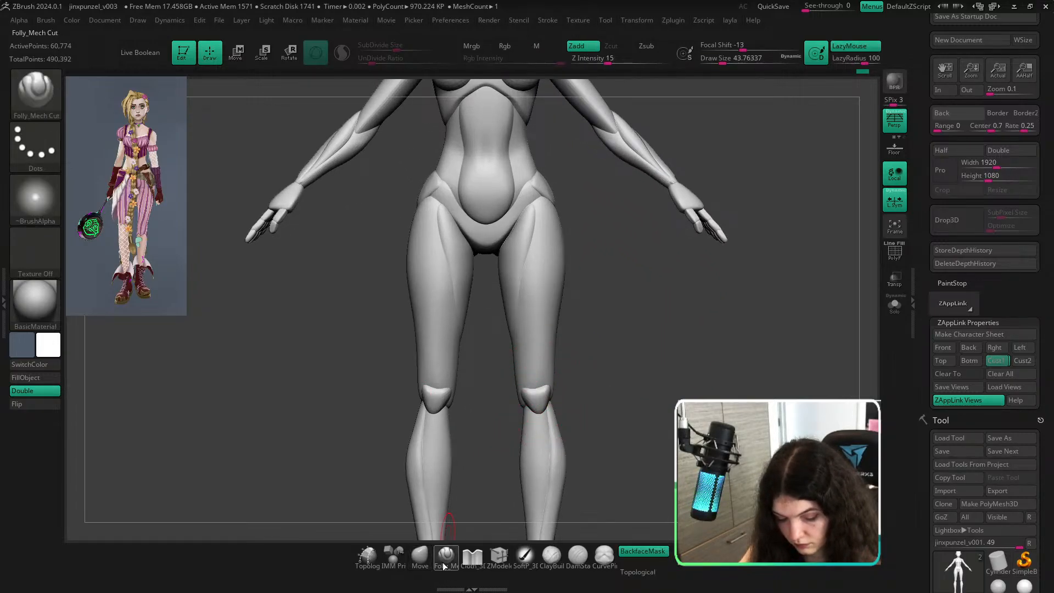
key(])
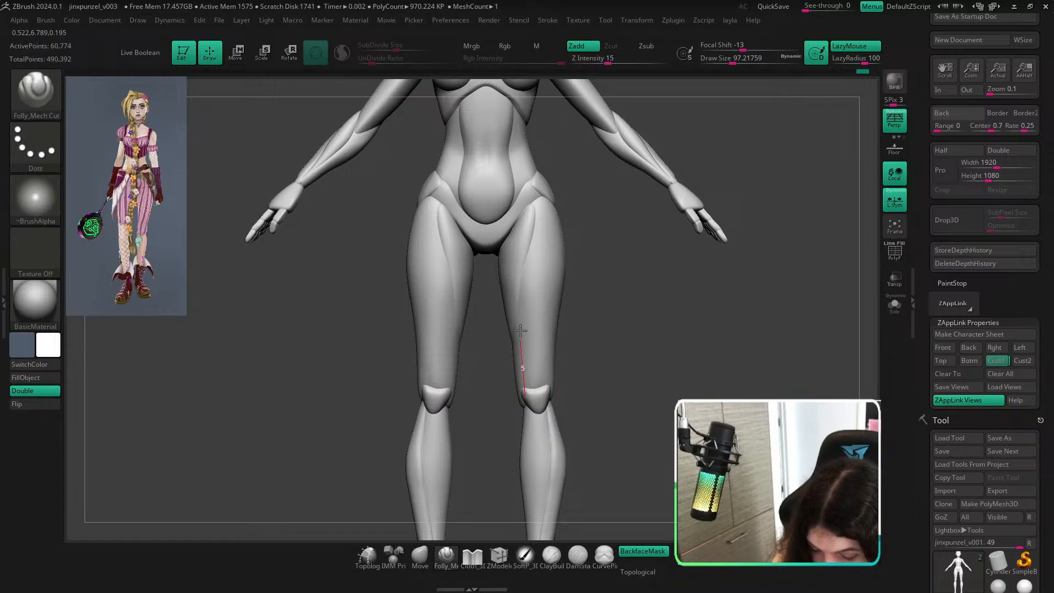
drag(521, 331, 523, 324)
Stroke the lower thighs above the knees with LazyRadius 70 and draw size about 172, and undo the last stroke.
key(s)
click(532, 351)
click(860, 58)
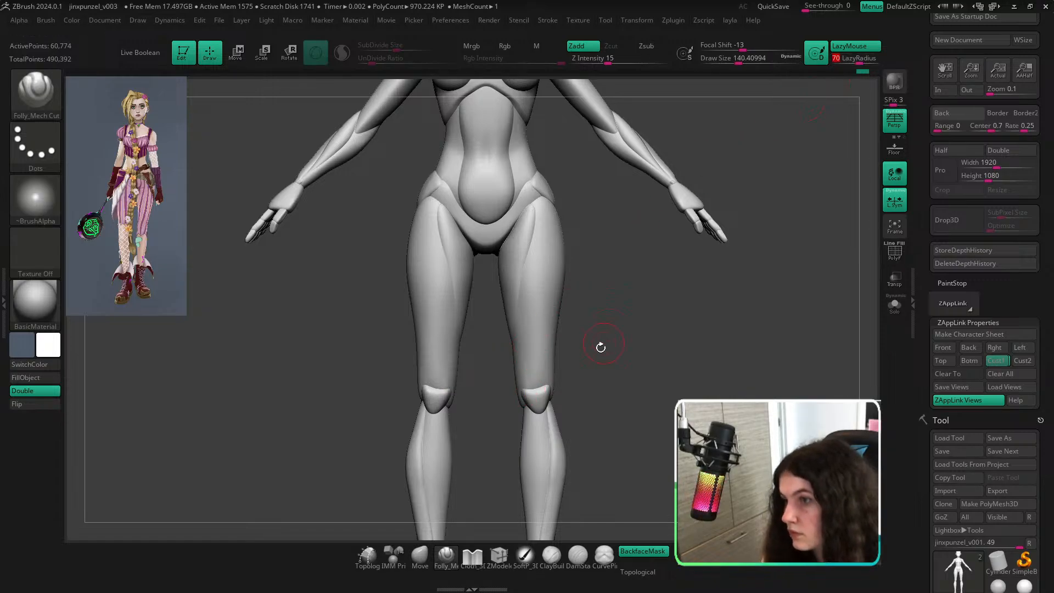
key(s)
click(529, 373)
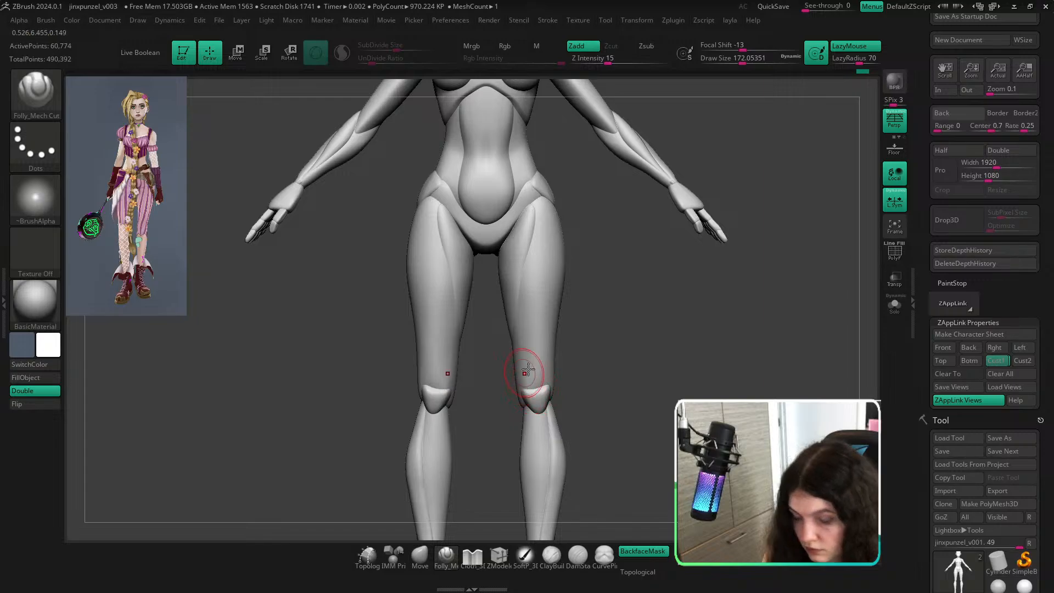
drag(429, 360, 438, 289)
drag(450, 391, 447, 384)
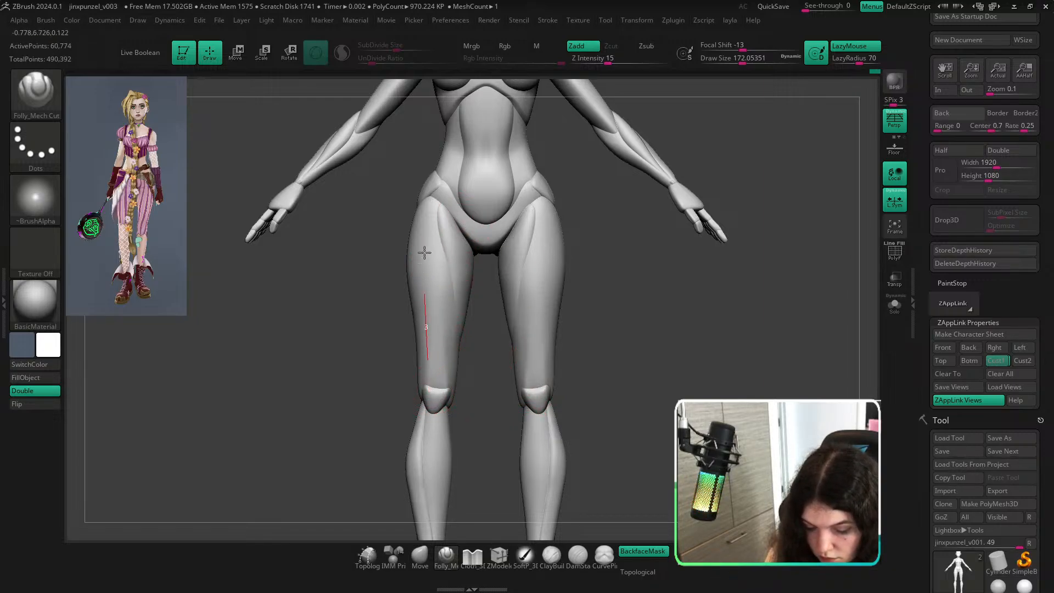
mouse_move(477, 389)
mouse_down()
mouse_move(486, 379)
mouse_move(457, 388)
mouse_move(490, 368)
mouse_move(495, 323)
mouse_up()
key(ctrl+z)
Set the Folly_Mech Cut brush's LazyRadius to 17 and check the thighs at a lower subdivision level.
click(847, 59)
key(shift+d)
key(d)
key(f)
Try a Folly_Mech Cut stroke on the lower legs at draw size about 262 and undo it.
ctrl+right_drag(642, 353, 593, 381)
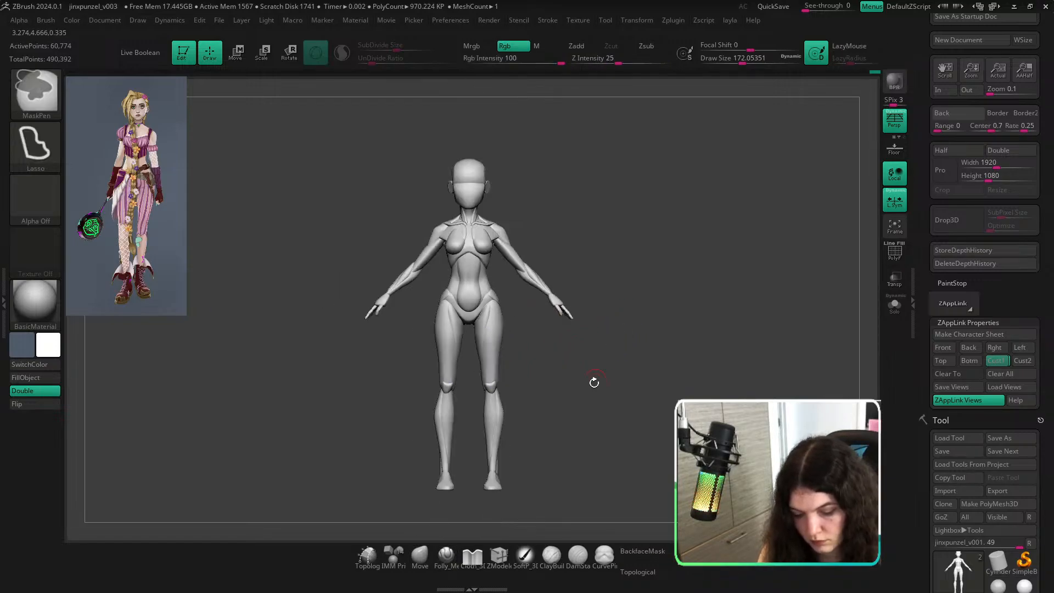
alt+right_drag(530, 393, 587, 328)
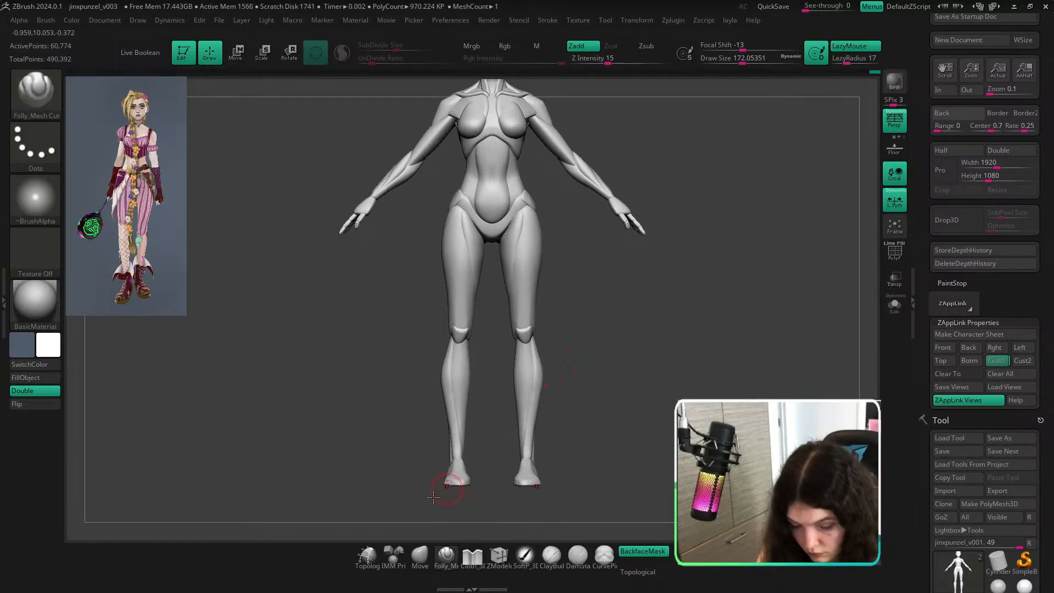
click(421, 556)
key(s)
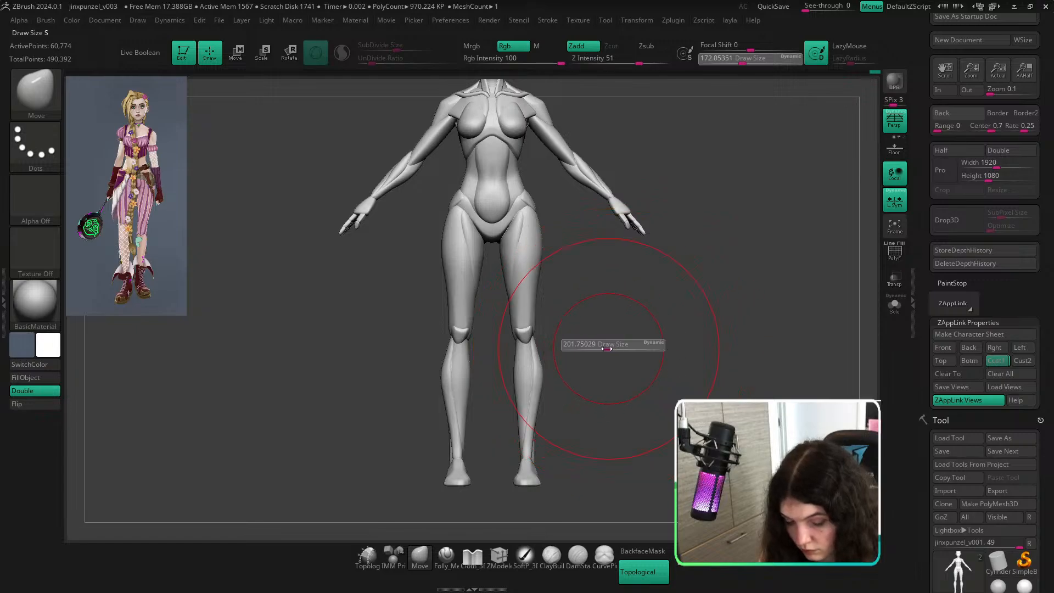
drag(607, 348, 608, 349)
click(447, 556)
key(s)
mouse_move(556, 373)
mouse_down()
mouse_move(564, 374)
mouse_move(526, 342)
mouse_move(528, 301)
mouse_up()
key(ctrl+z)
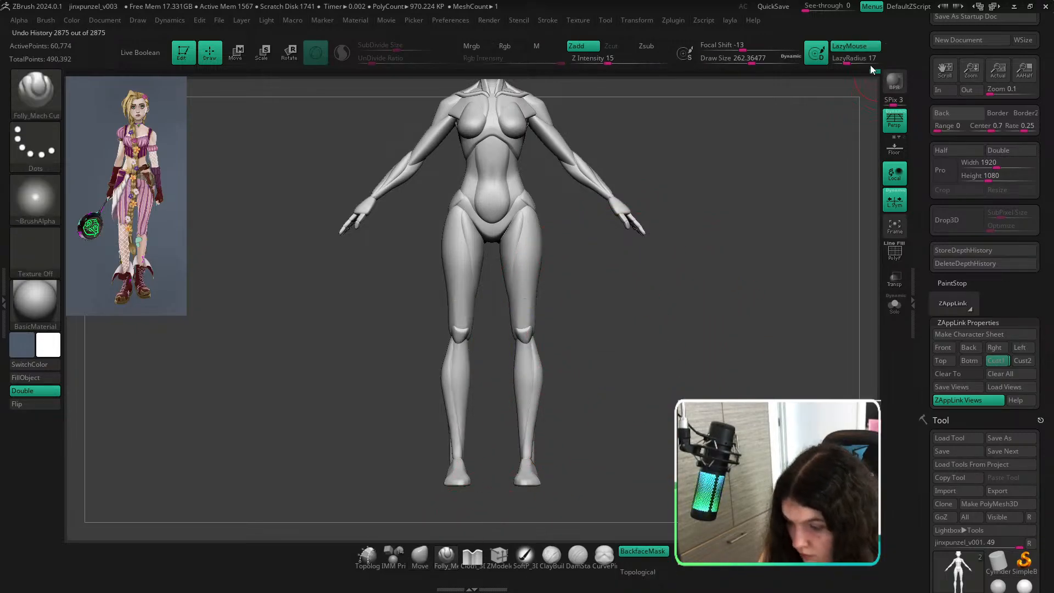
Set the Folly_Mech Cut brush's LazyRadius to 7 and inspect the legs from the front and the side.
drag(846, 59, 842, 59)
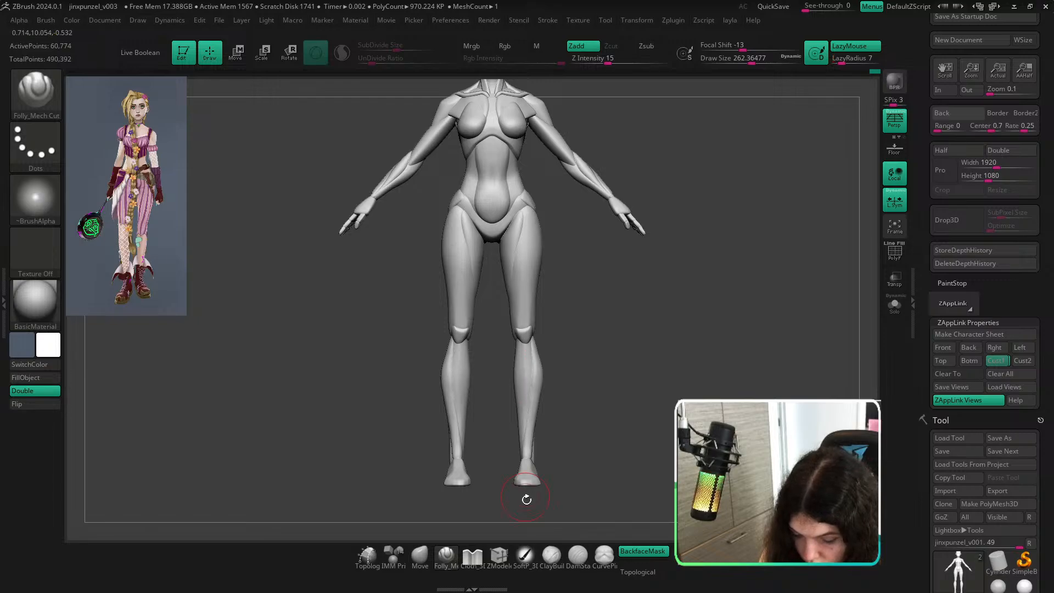
mouse_move(598, 384)
mouse_down()
mouse_move(661, 346)
mouse_move(739, 362)
mouse_up()
ctrl+right_drag(739, 363, 674, 354)
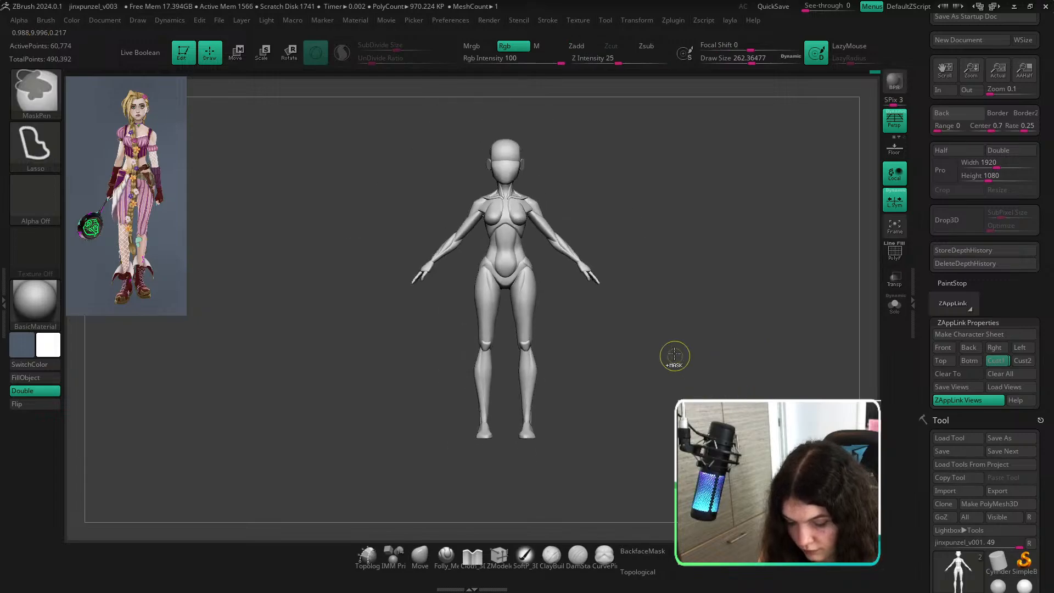
shift+drag(674, 356, 664, 405)
ctrl+right_drag(631, 383, 624, 423)
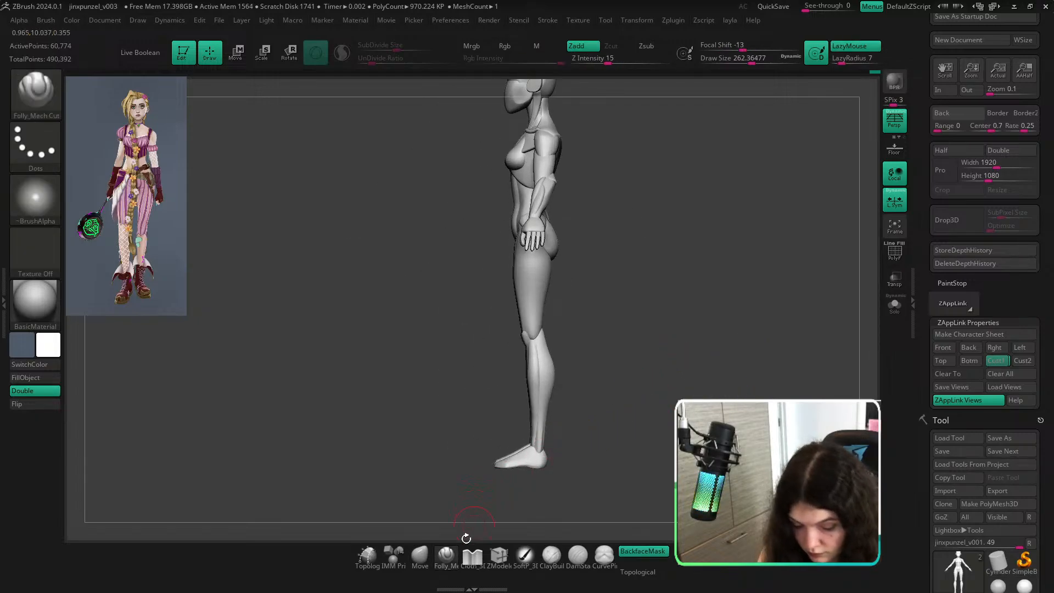
Adjust the lower legs in side view with the Move brush at draw size about 101.
click(420, 557)
drag(591, 387, 654, 387)
ctrl+right_drag(598, 384, 565, 440)
key(s)
drag(558, 391, 530, 392)
alt+right_drag(671, 399, 674, 353)
shift+drag(674, 353, 684, 391)
alt+right_drag(681, 371, 680, 385)
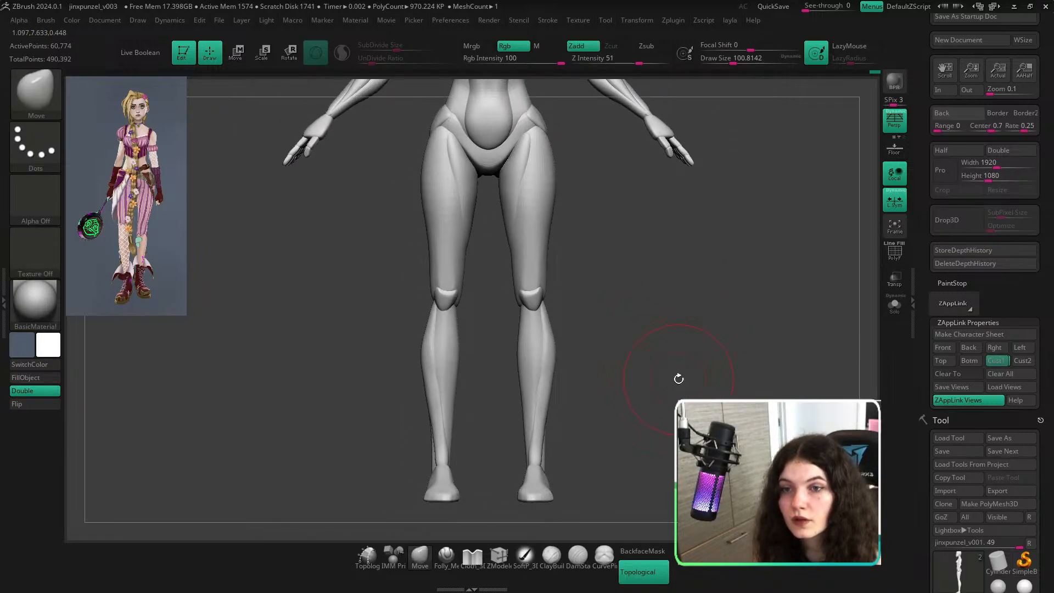
Reshape the shins above the ankles and the outer calves with the Move brush at draw sizes from about 101 to 149.
drag(678, 377, 670, 379)
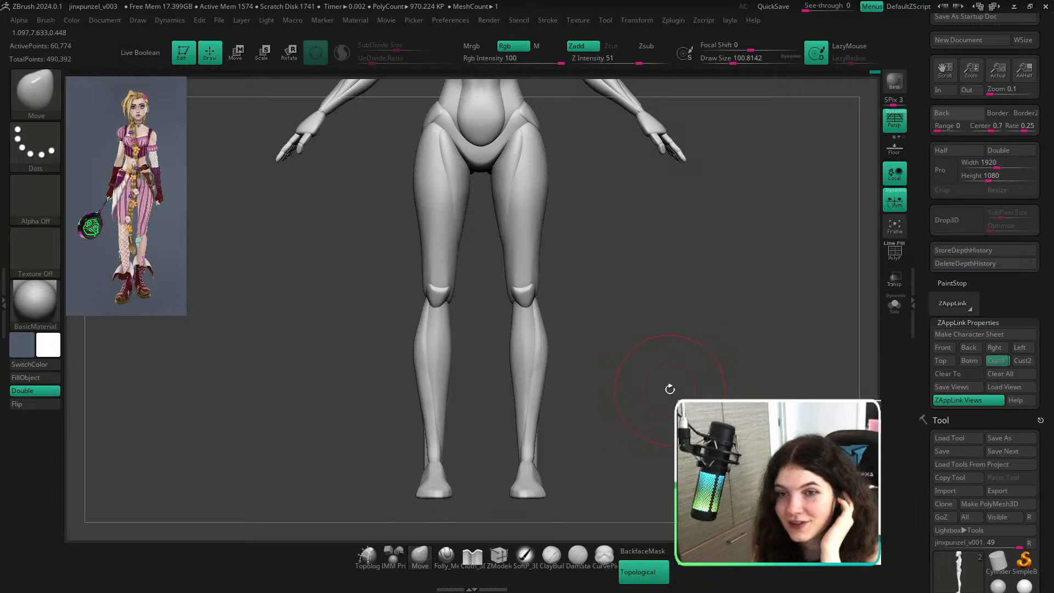
drag(669, 340, 564, 359)
key(s)
drag(533, 426, 540, 427)
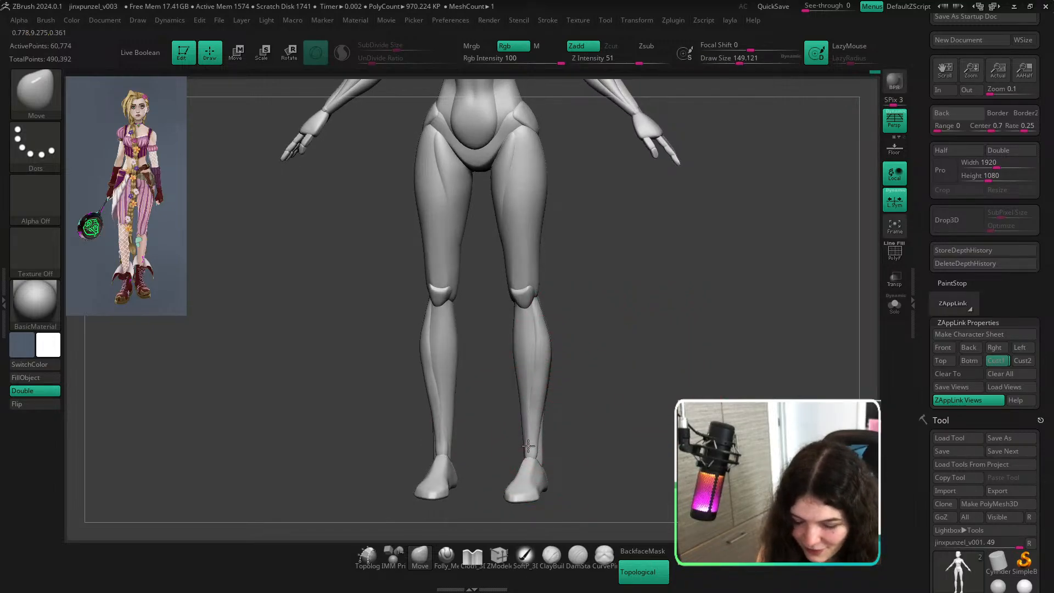
ctrl+scroll(533, 447, up, 3)
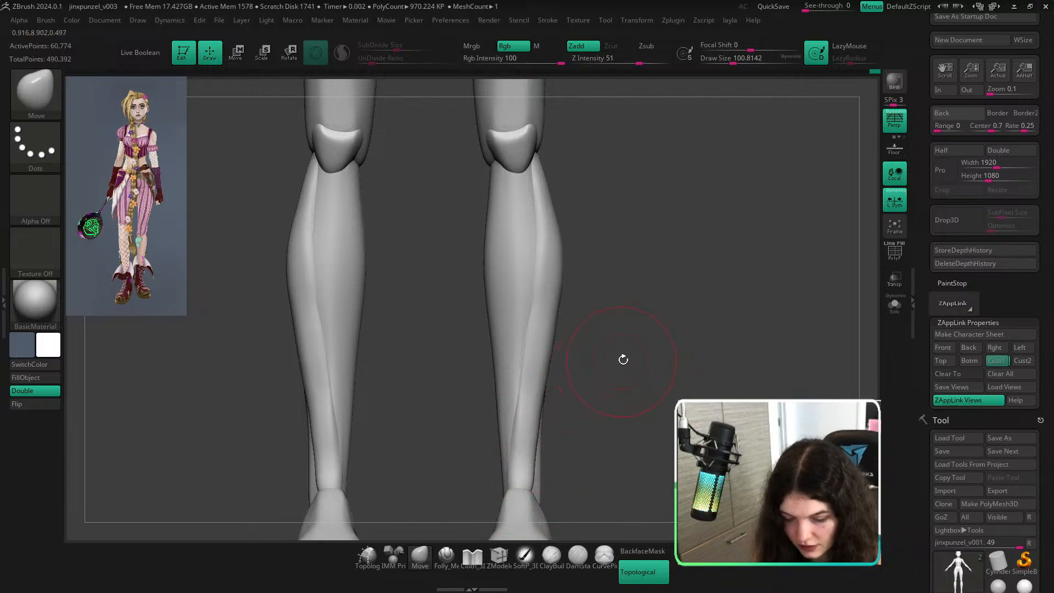
key(s)
mouse_move(564, 271)
mouse_down()
mouse_move(591, 260)
mouse_move(604, 281)
mouse_move(560, 265)
mouse_move(560, 243)
mouse_up()
Switch to the hPolish brush, turn on the polyframe display and isolate the outer calf muscle polygroup.
key(b)
key(h)
key(p)
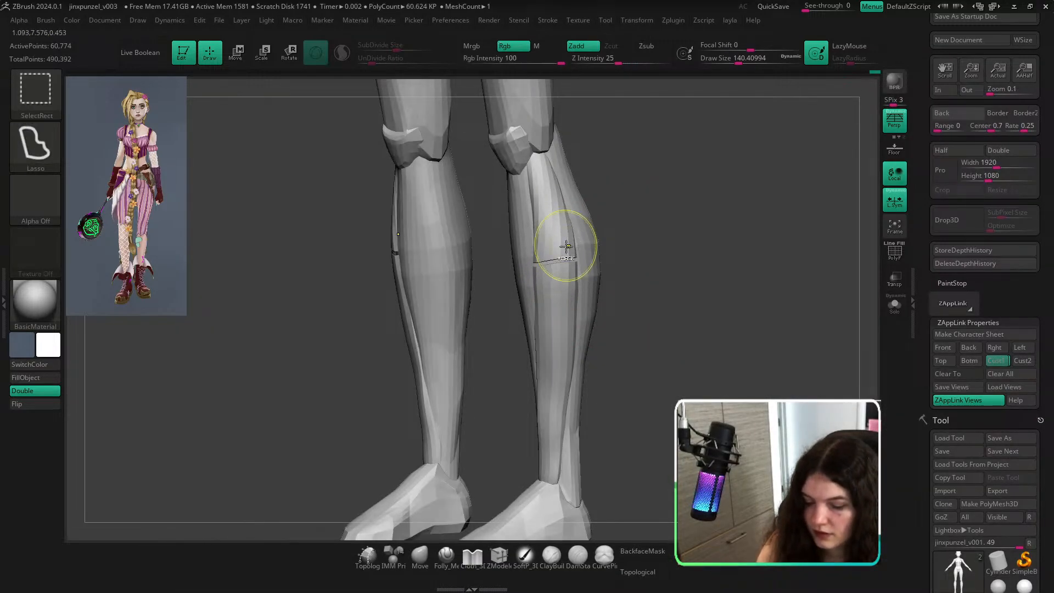
key(shift)
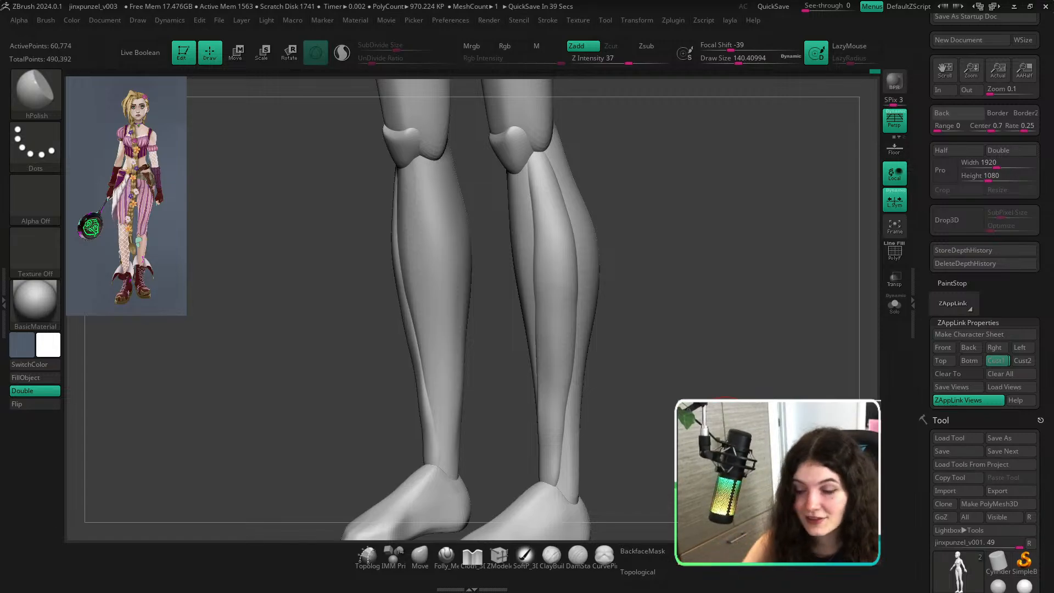
key(f)
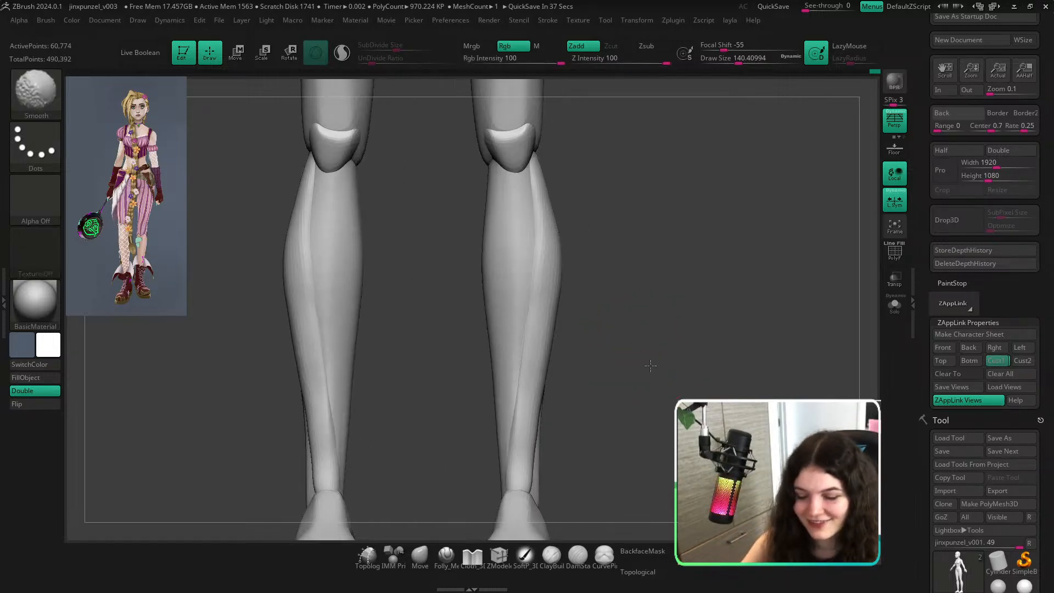
key(shift+f)
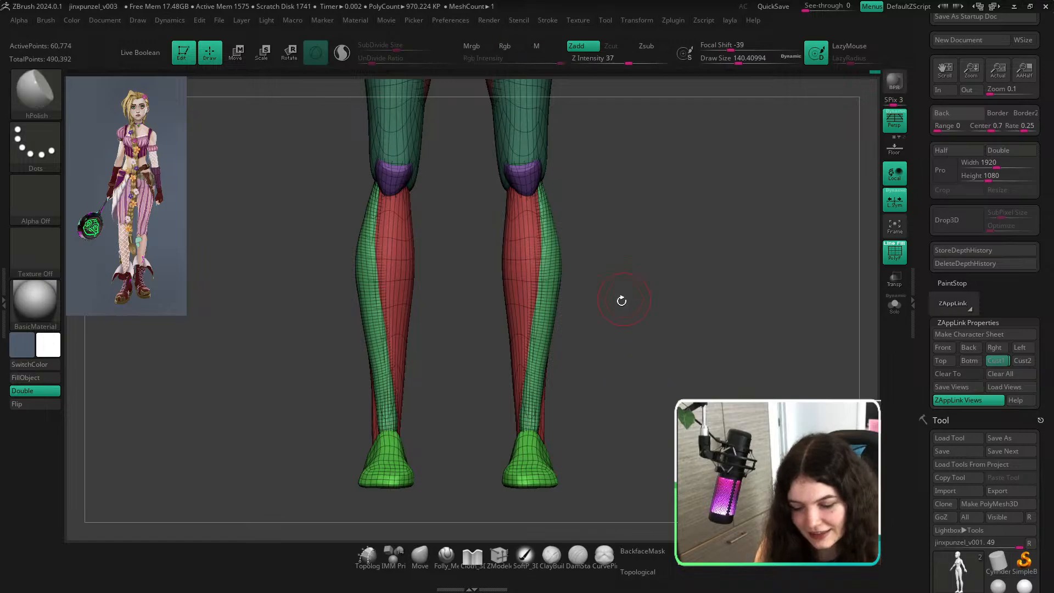
mouse_move(616, 301)
mouse_down()
mouse_move(676, 273)
mouse_move(672, 318)
mouse_up()
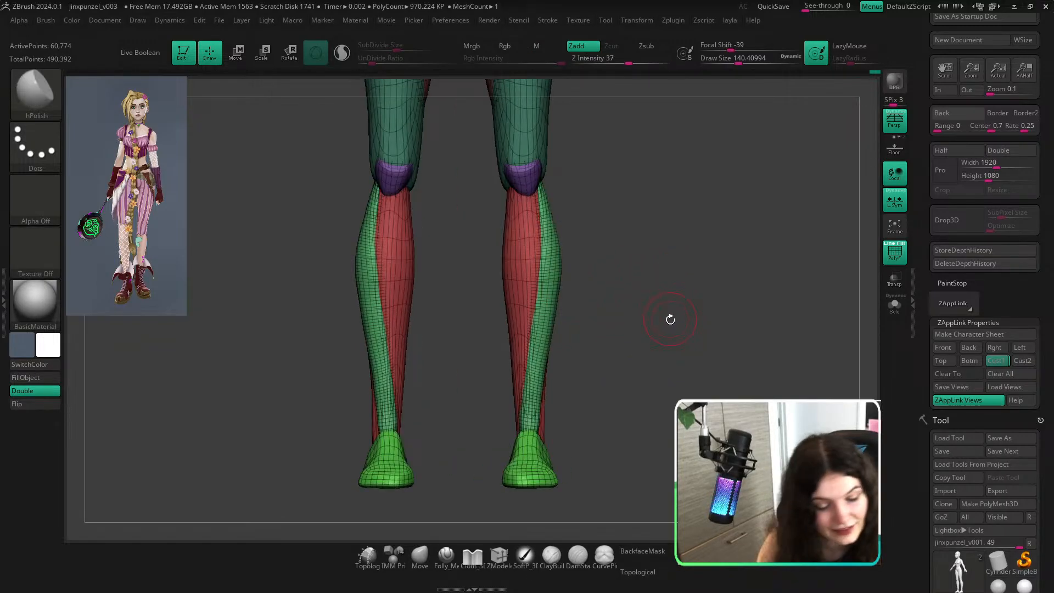
key(b)
ctrl+shift+click(555, 278)
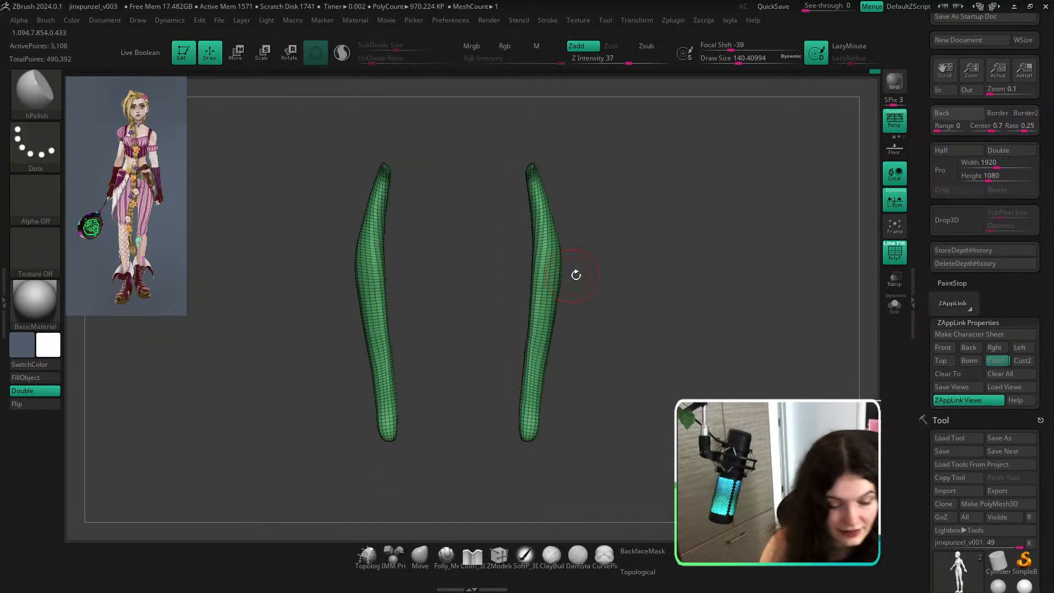
Polish and smooth the outer calf muscles with hPolish at draw size about 217, and restore the full body without polyframe.
drag(612, 265, 585, 259)
key(s)
key(s)
mouse_move(580, 218)
mouse_down()
mouse_move(559, 208)
mouse_move(547, 413)
mouse_up()
shift+drag(557, 217, 557, 384)
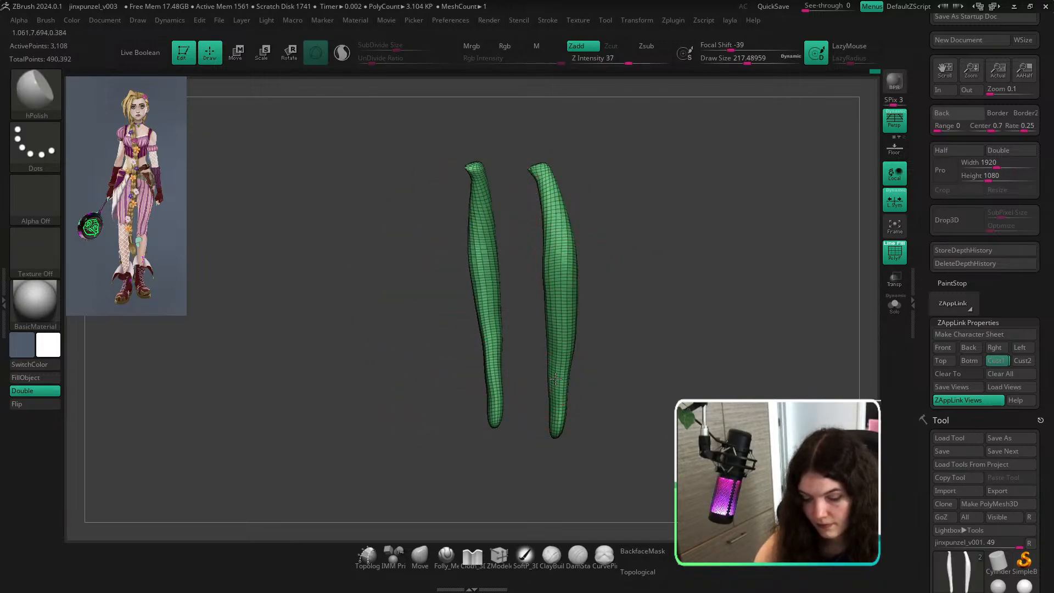
drag(614, 339, 666, 346)
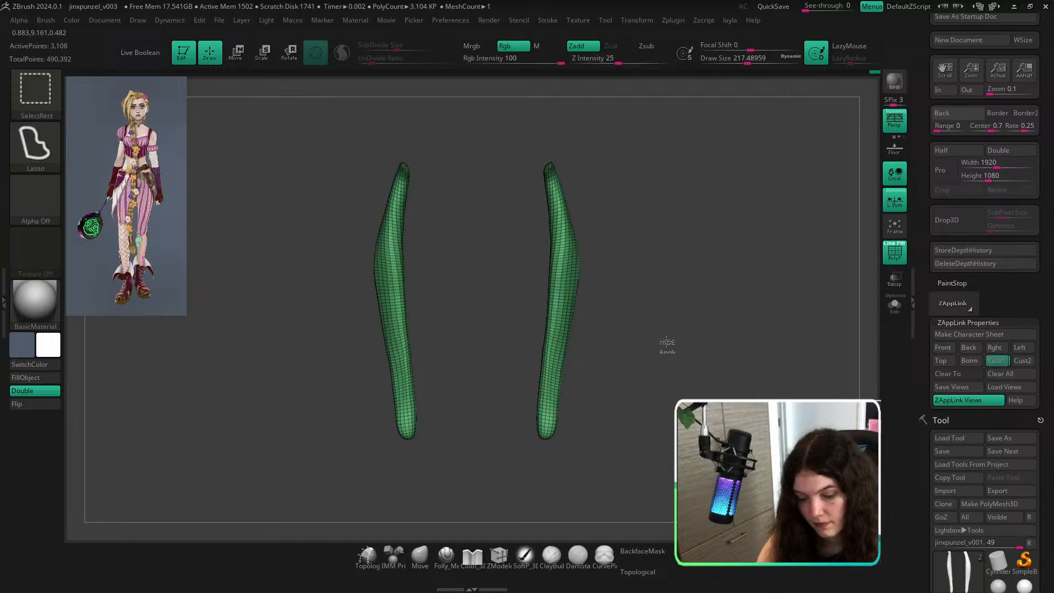
ctrl+shift+click(666, 346)
key(shift+f)
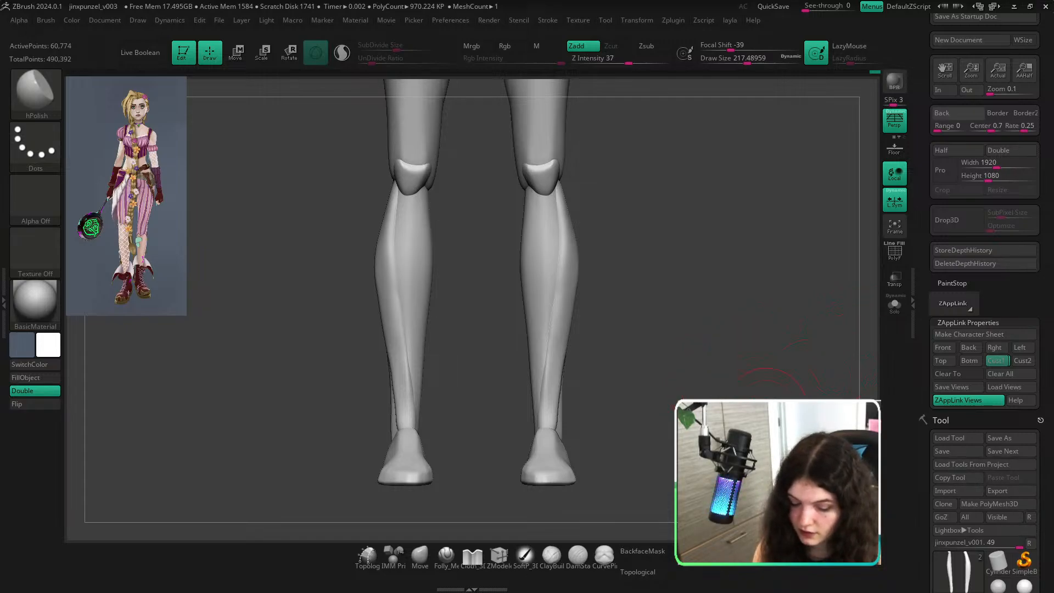
Nudge the shins just above the ankles with the Move brush at draw size about 154.
click(420, 555)
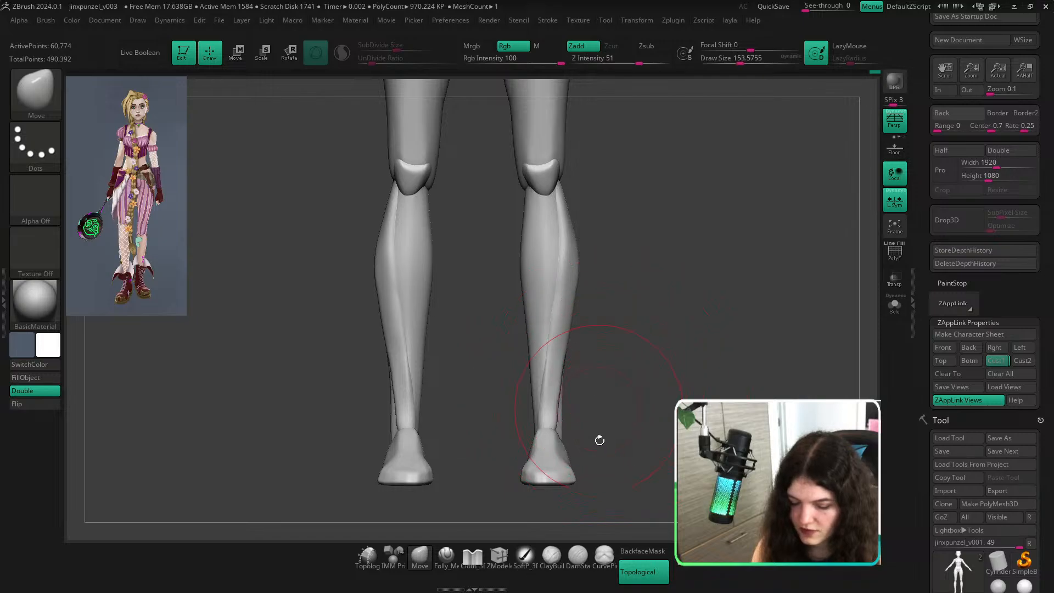
drag(540, 423, 553, 411)
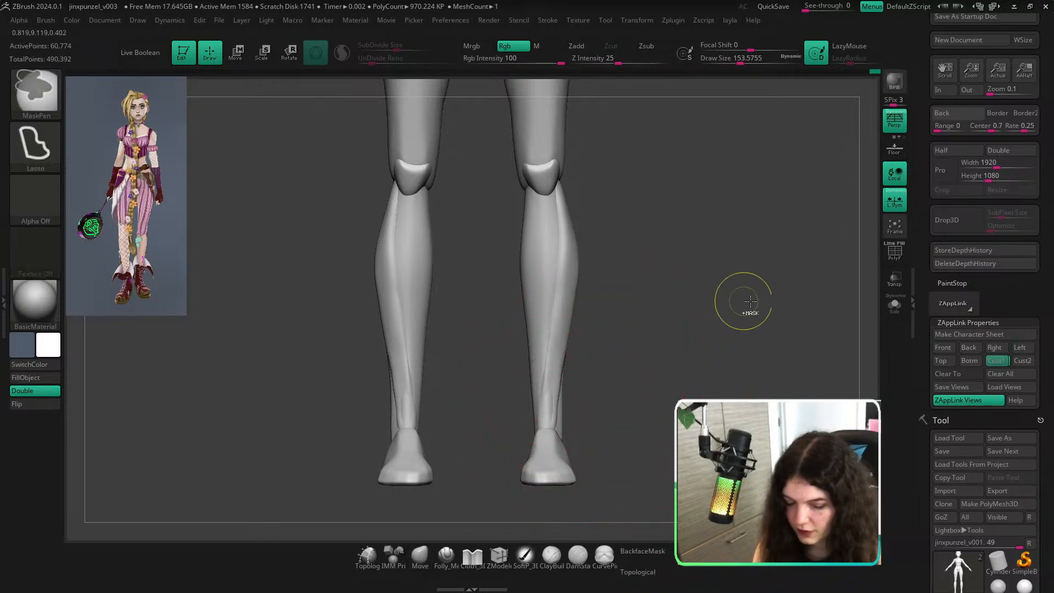
Restore the Cust1 view and compare the leg and body proportions with the character reference overlay.
click(995, 360)
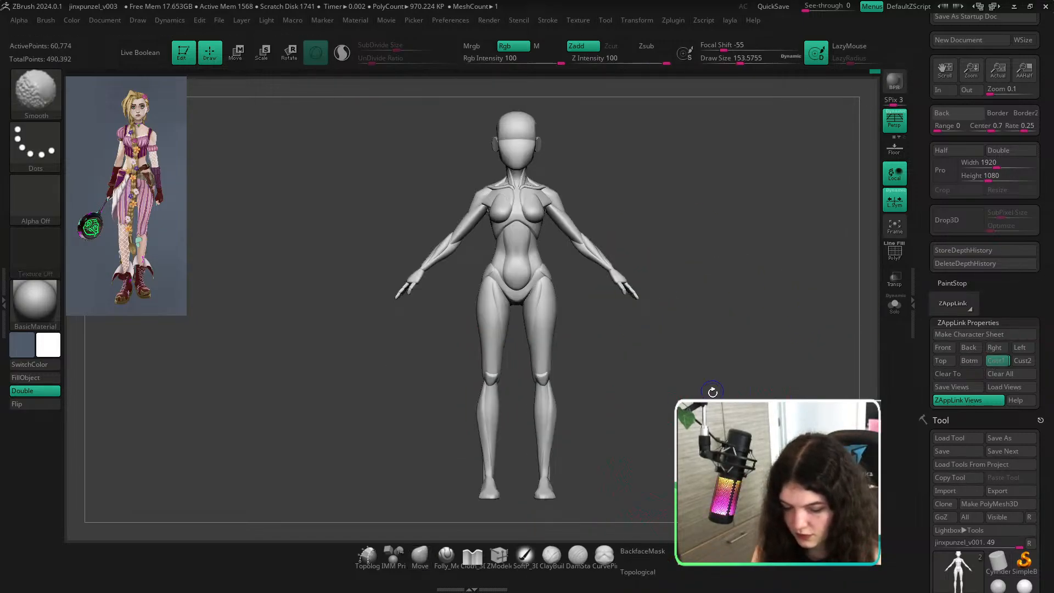
key(shift+z)
key(shift+z)
key(shift+z)
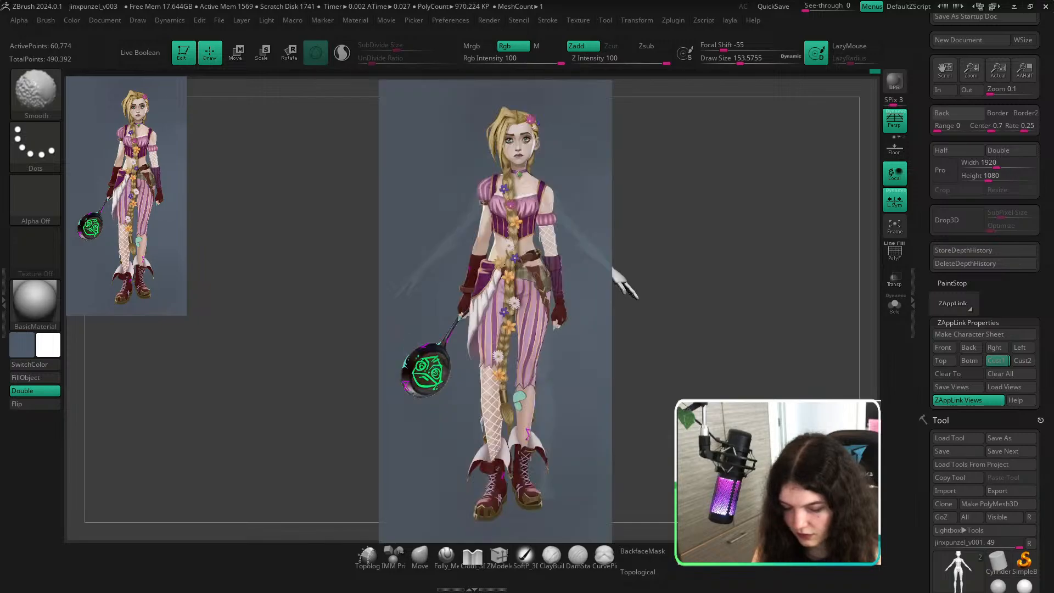
key(shift+z)
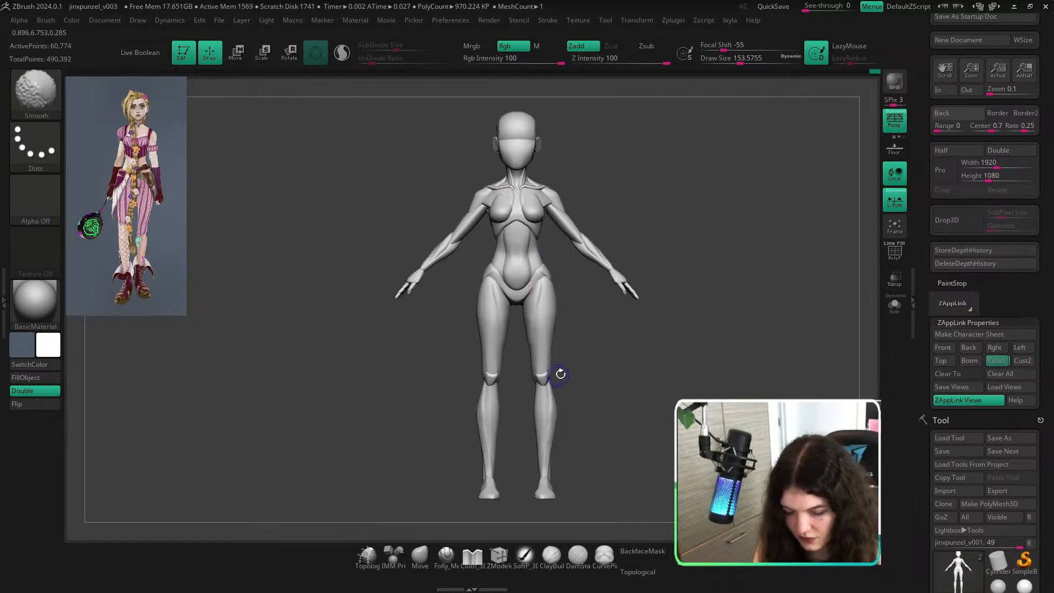
key(shift+z)
key(shift+z)
key(shift+z)
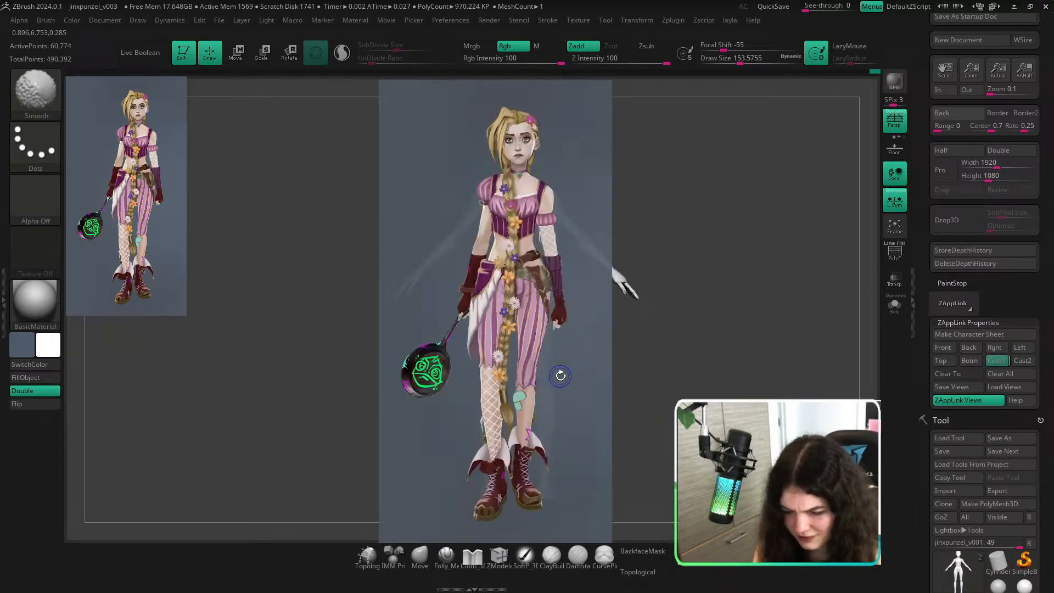
key(shift+z)
Refine the hips and outer upper thighs with the Move brush at draw size about 112, checking them against the reference overlay.
ctrl+right_drag(584, 297, 585, 366)
key(s)
mouse_move(573, 305)
mouse_down()
mouse_move(551, 308)
mouse_move(549, 290)
mouse_up()
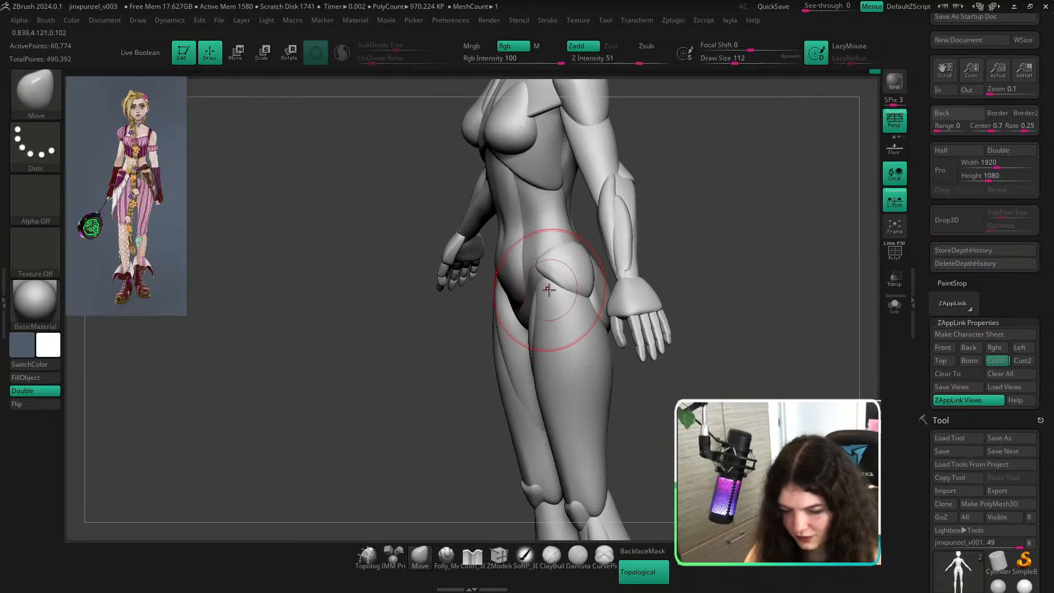
drag(737, 204, 791, 234)
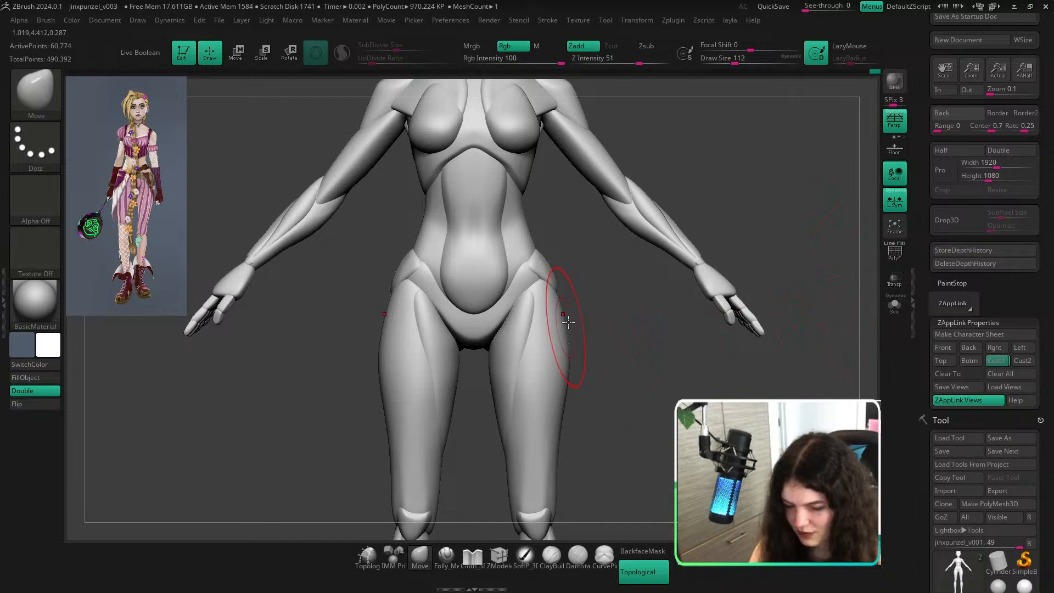
drag(568, 322, 527, 299)
mouse_move(643, 318)
right_down()
mouse_move(641, 331)
mouse_move(551, 280)
mouse_move(562, 336)
right_up()
right_drag(607, 286, 647, 206)
click(997, 360)
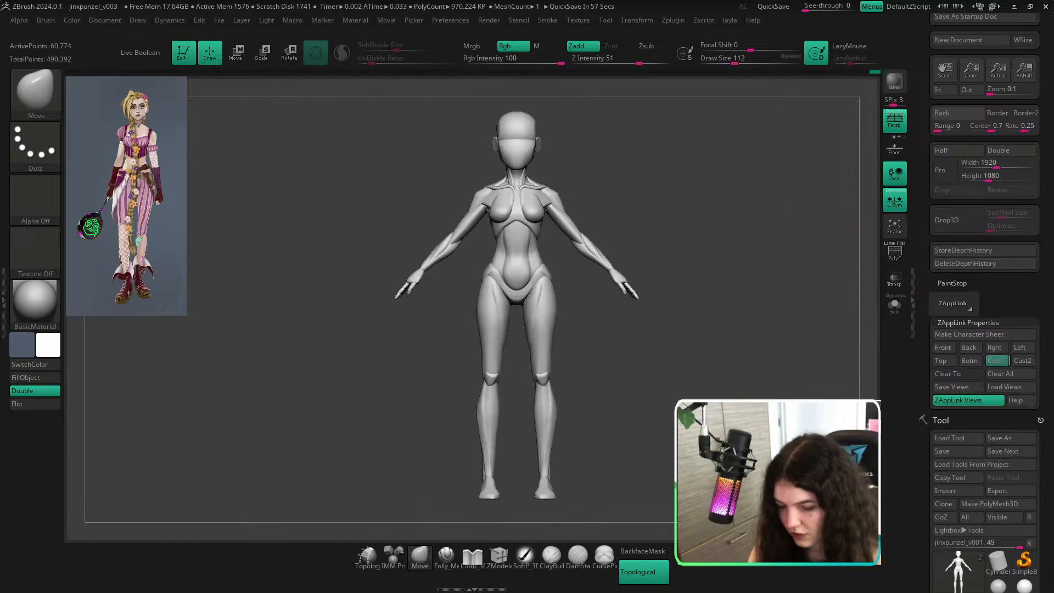
key(shift+z)
right_drag(714, 307, 555, 307)
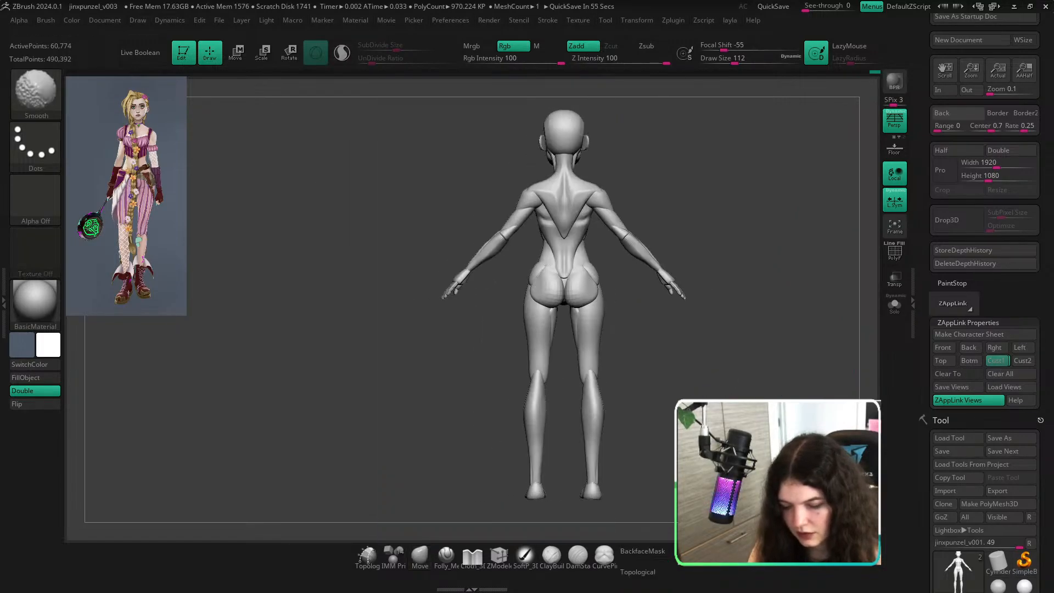
key(shift+z)
key(shift+z)
Refine the buttocks' lower contour and the upper back of the thighs with the Move brush, down to draw size about 83.
mouse_move(698, 286)
right_down()
mouse_move(714, 287)
mouse_move(719, 352)
mouse_move(749, 344)
right_up()
key(s)
drag(595, 338, 574, 317)
mouse_move(647, 290)
right_down()
mouse_move(690, 281)
mouse_move(592, 379)
right_up()
key(s)
drag(560, 347, 570, 336)
ctrl+right_drag(630, 322, 632, 264)
right_drag(714, 344, 667, 360)
ctrl+right_drag(593, 314, 604, 351)
right_drag(708, 302, 698, 302)
drag(566, 330, 569, 324)
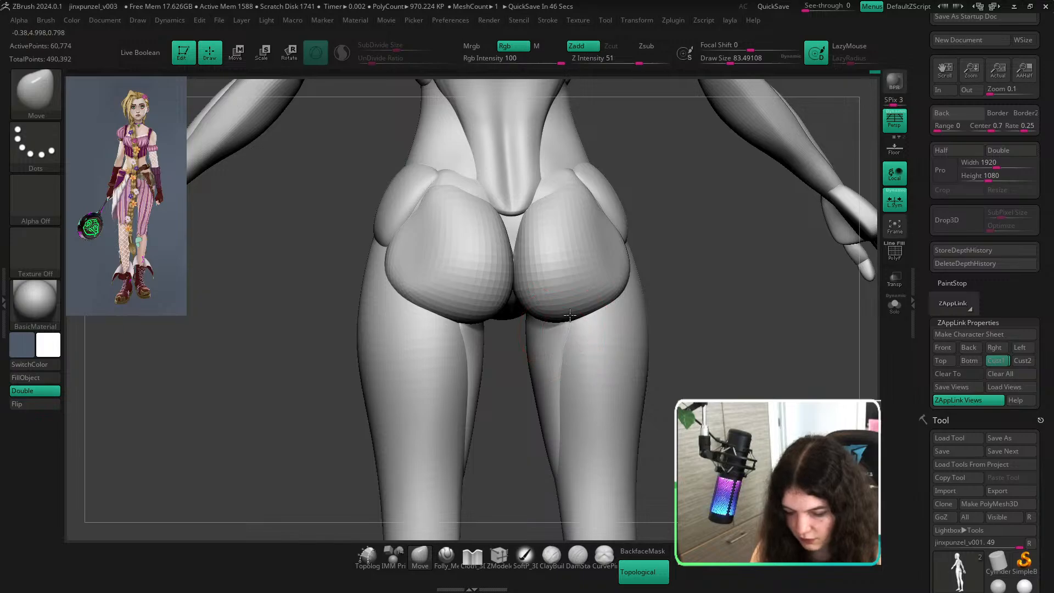
Compare the full figure in the Cust1 view with the character reference overlay, and check its side profile.
click(1000, 361)
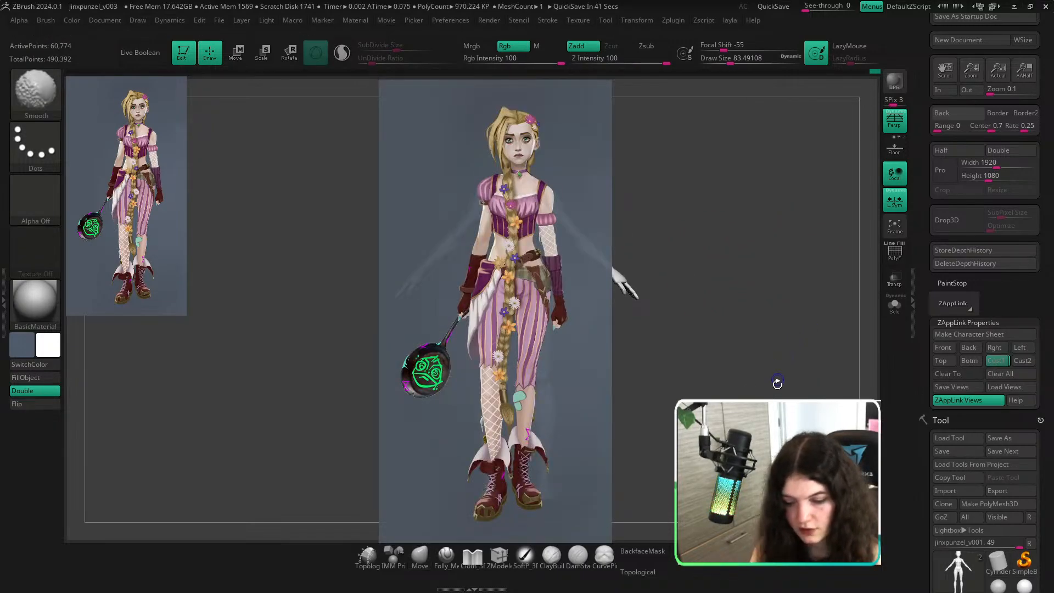
key(shift+z)
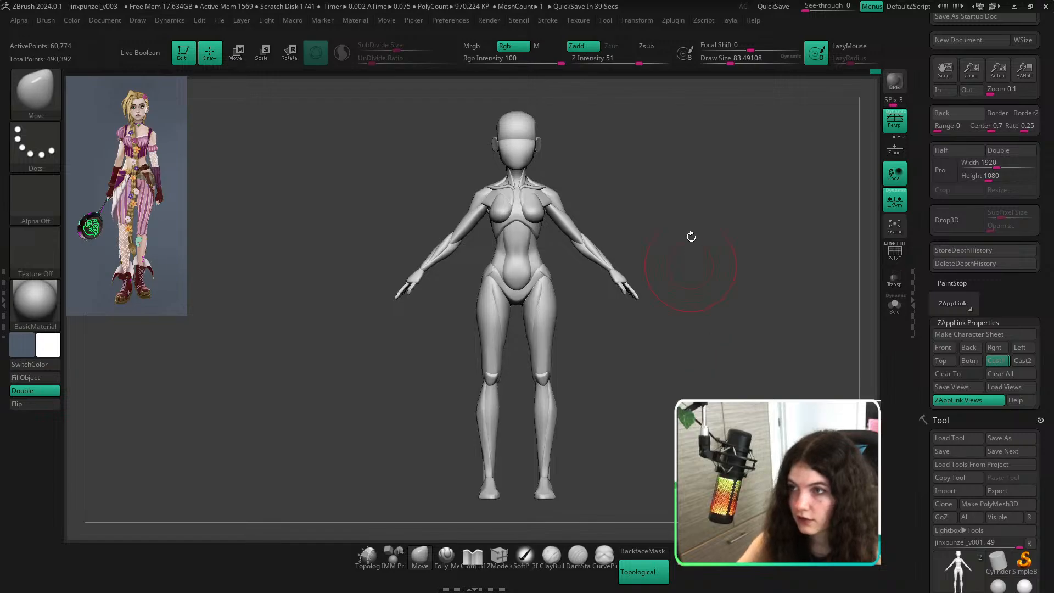
mouse_move(586, 189)
mouse_down()
mouse_move(631, 249)
mouse_move(659, 248)
mouse_move(602, 241)
mouse_move(678, 272)
mouse_up()
click(996, 361)
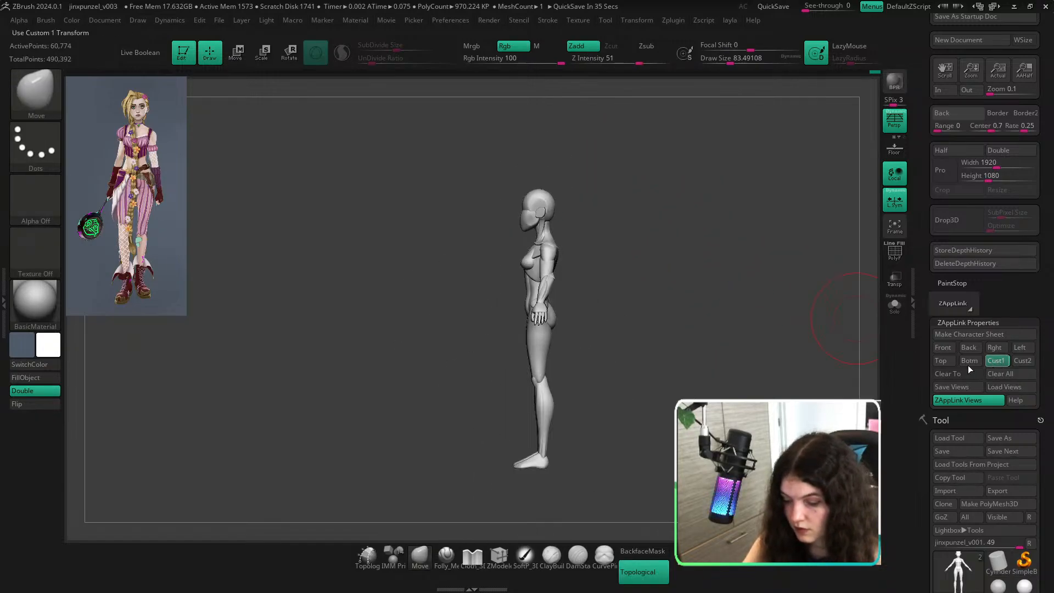
key(shift+z)
key(shift+z)
key(shift+z)
key(shift+z)
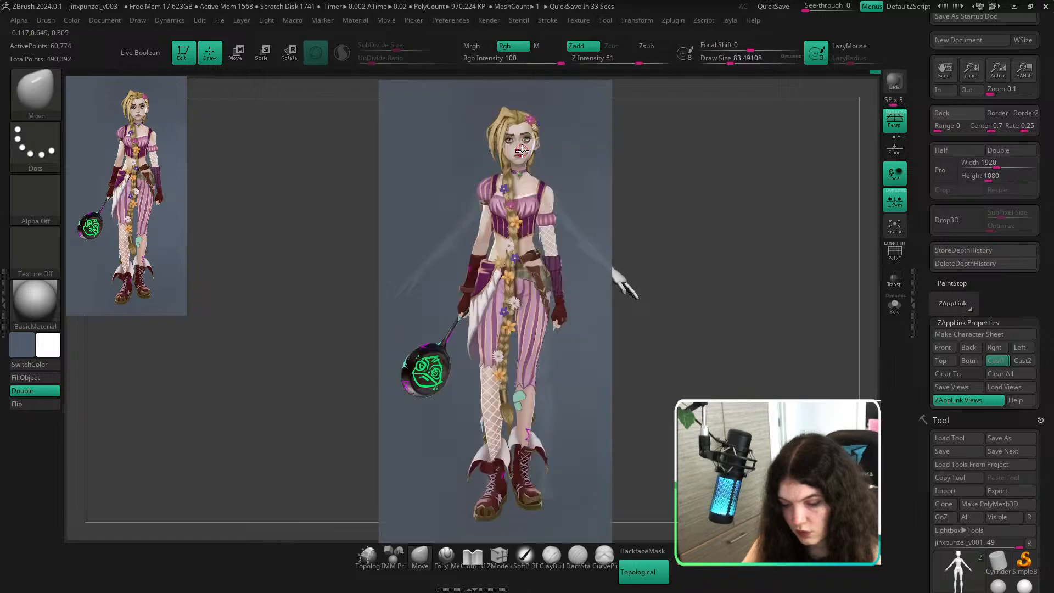
Isolate the head pieces, mask them and bring the rest of the body back into view.
ctrl+shift+click(514, 150)
ctrl+shift+click(518, 127)
ctrl+shift+click(518, 147)
ctrl+shift+click(518, 128)
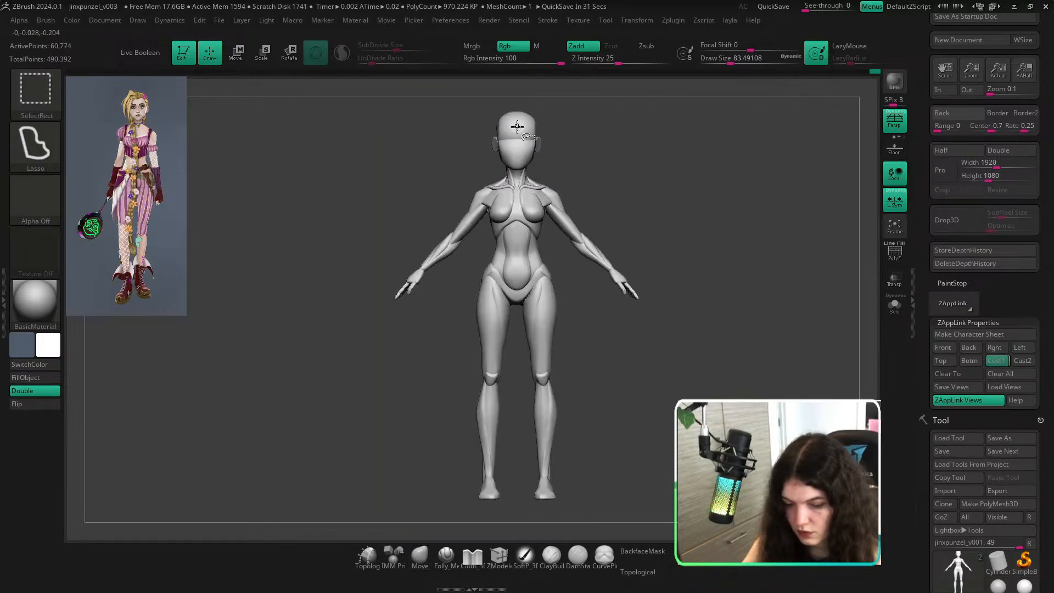
ctrl+shift+click(518, 144)
ctrl+shift+click(518, 144)
ctrl+shift+click(520, 150)
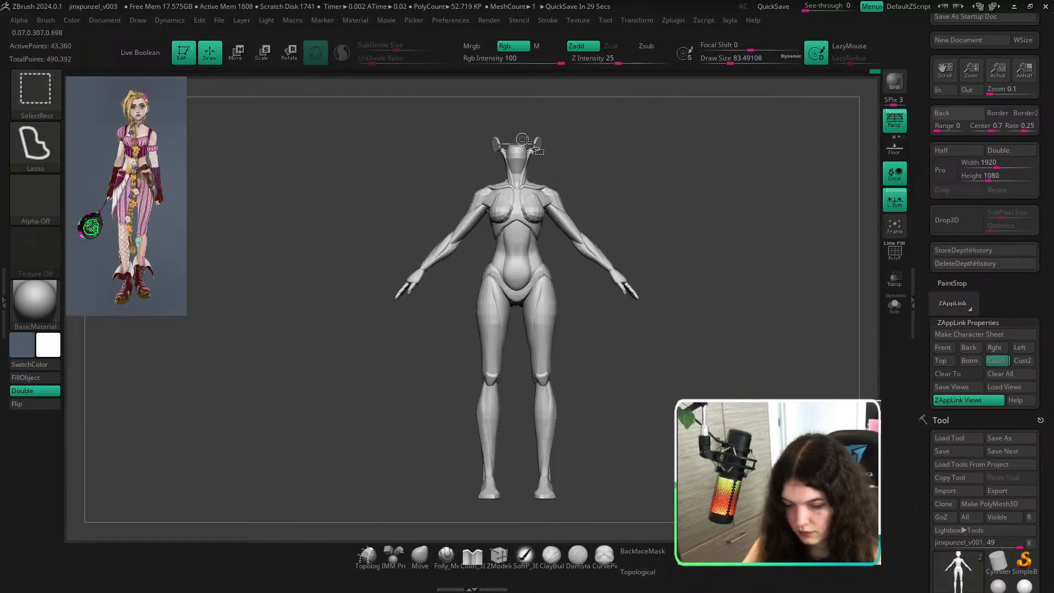
ctrl+shift+click(663, 191)
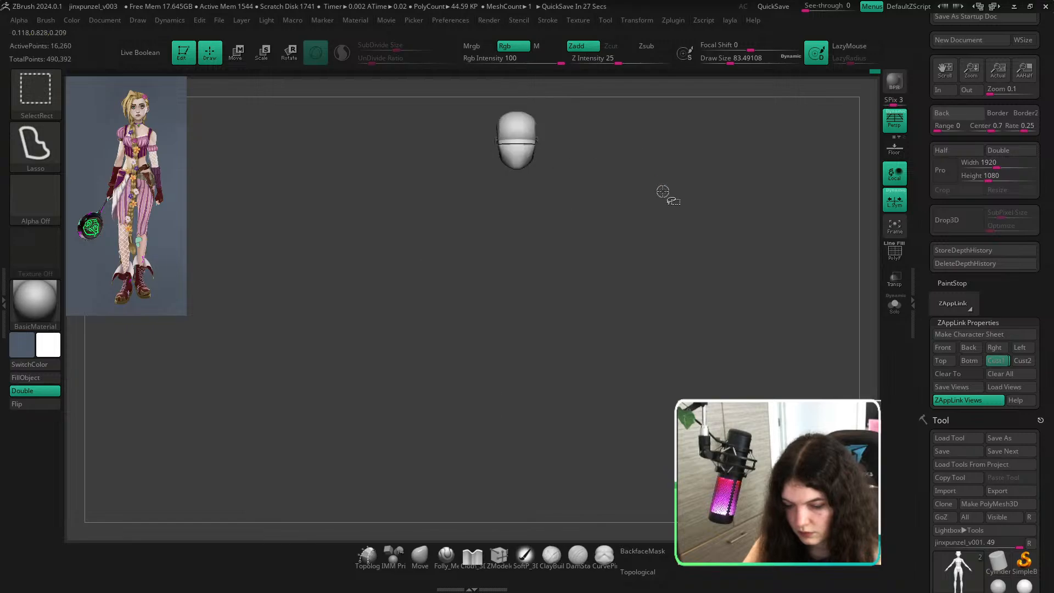
ctrl+shift+click(701, 175)
drag(704, 196, 623, 295)
Invert the mask in a side view of the upper body so only the head stays editable.
key(w)
click(419, 559)
alt+right_drag(486, 195, 637, 335)
ctrl+right_drag(637, 335, 640, 390)
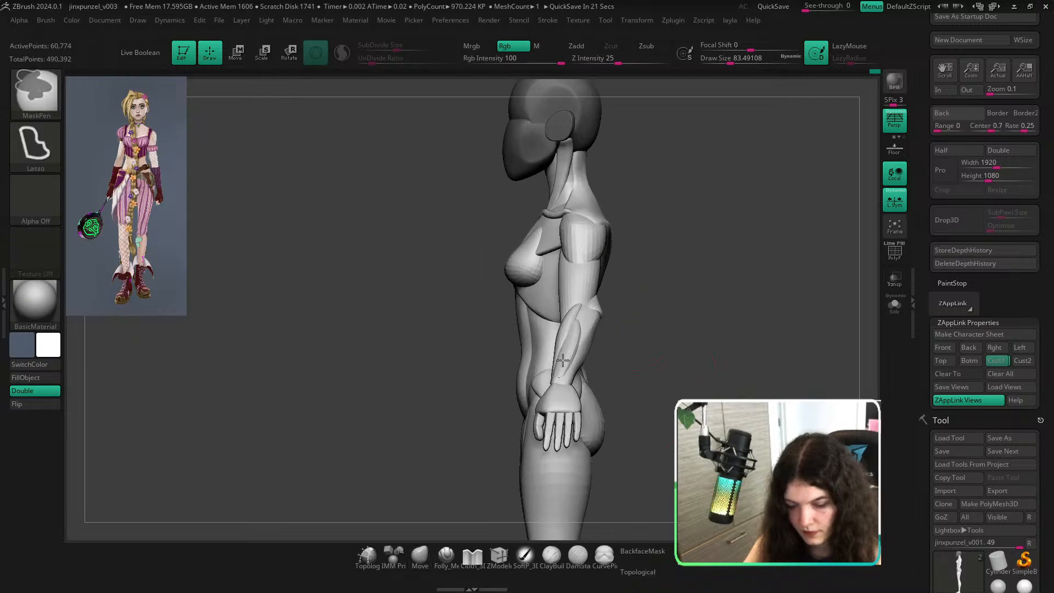
alt+right_drag(646, 165, 609, 293)
mouse_move(597, 259)
ctrl+mouse_down()
mouse_move(521, 282)
mouse_move(593, 139)
mouse_move(604, 176)
ctrl+mouse_up()
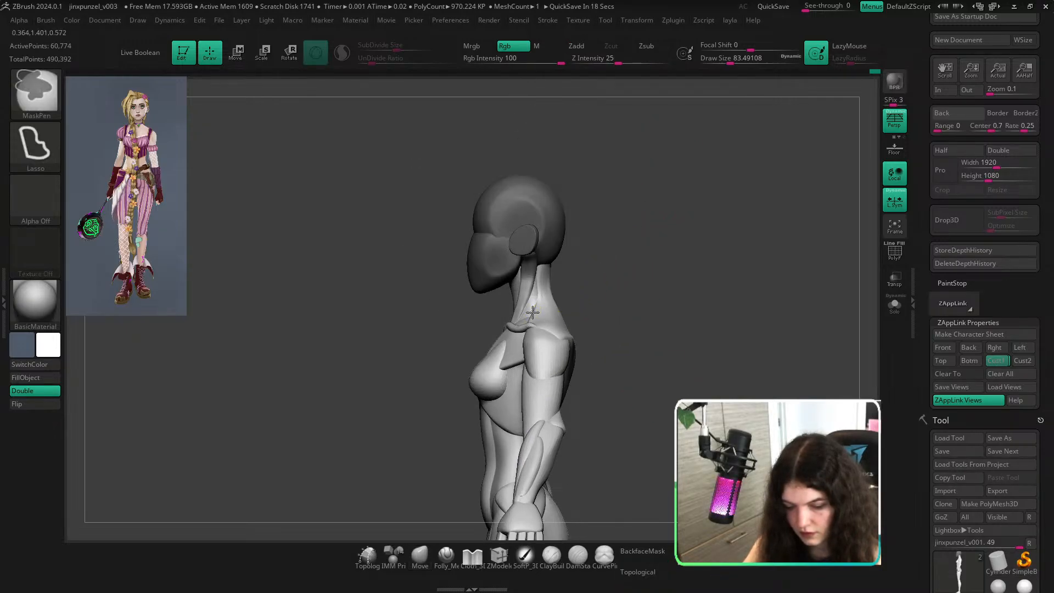
key(w)
ctrl+click(641, 232)
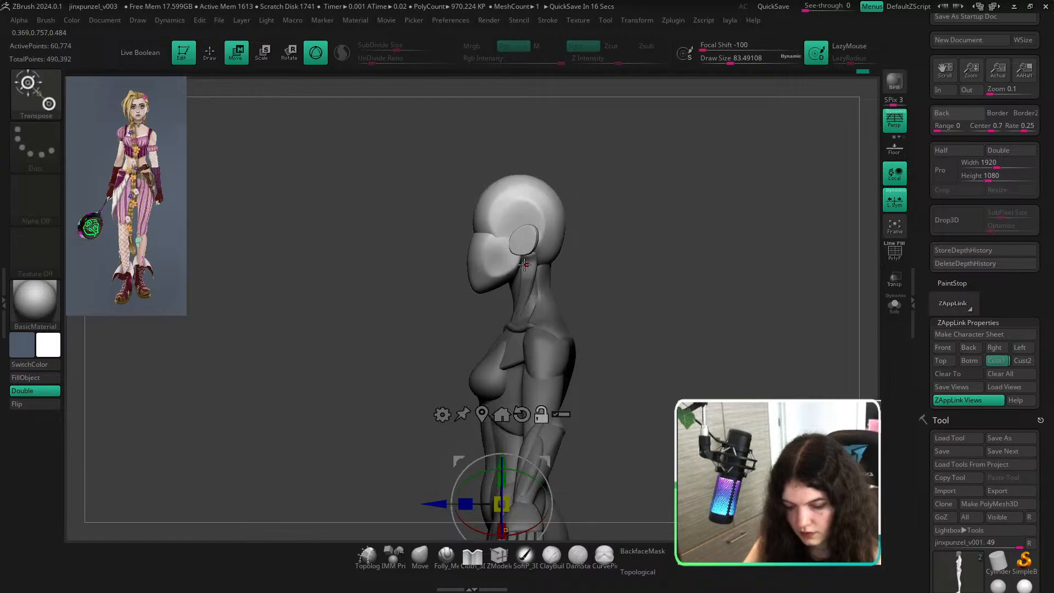
Place the transform gizmo where the skull meets the neck, scale the head down slightly and restore the Cust1 view.
alt+click(523, 265)
alt+click(544, 175)
alt+click(504, 176)
shift+right_drag(678, 254, 640, 230)
alt+click(533, 145)
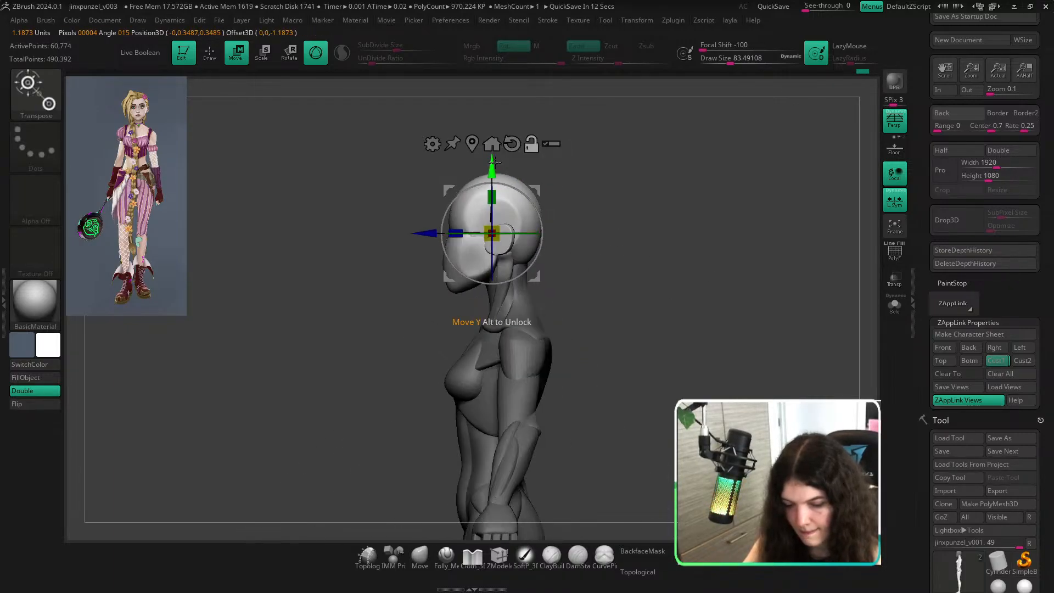
alt+drag(495, 165, 496, 206)
alt+drag(427, 275, 442, 275)
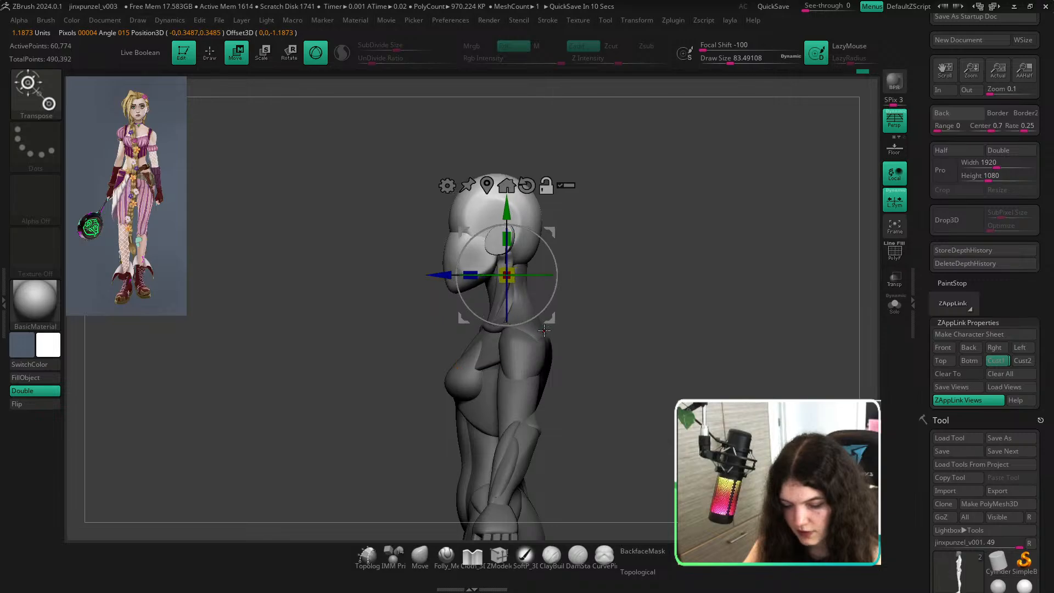
alt+drag(553, 323, 554, 317)
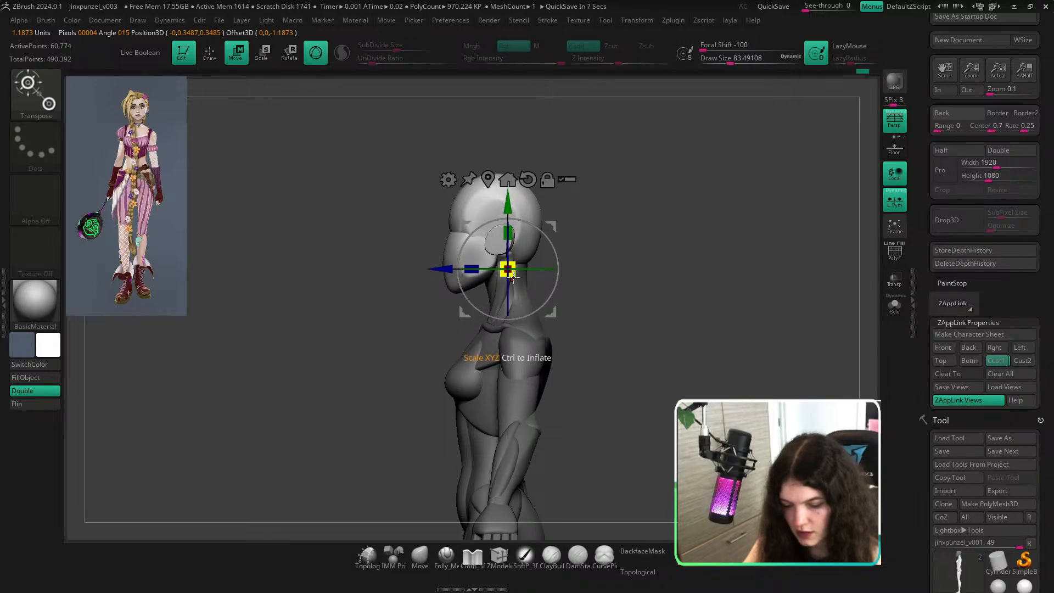
drag(509, 272, 510, 279)
click(995, 361)
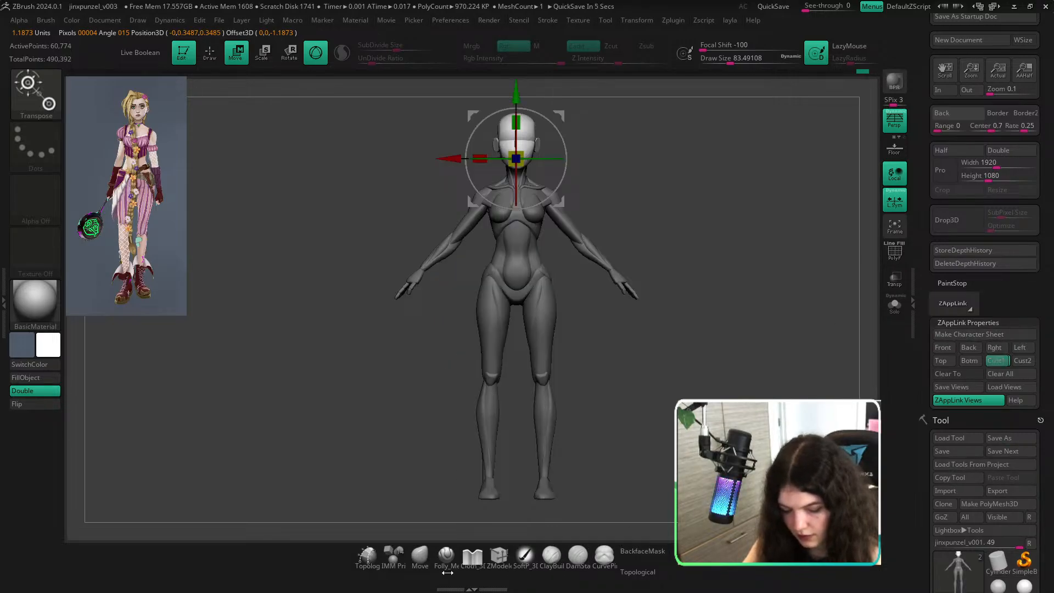
Show the character reference overlay at reduced opacity and compare the head's size and placement with it.
click(421, 558)
key(shift+z)
key(z)
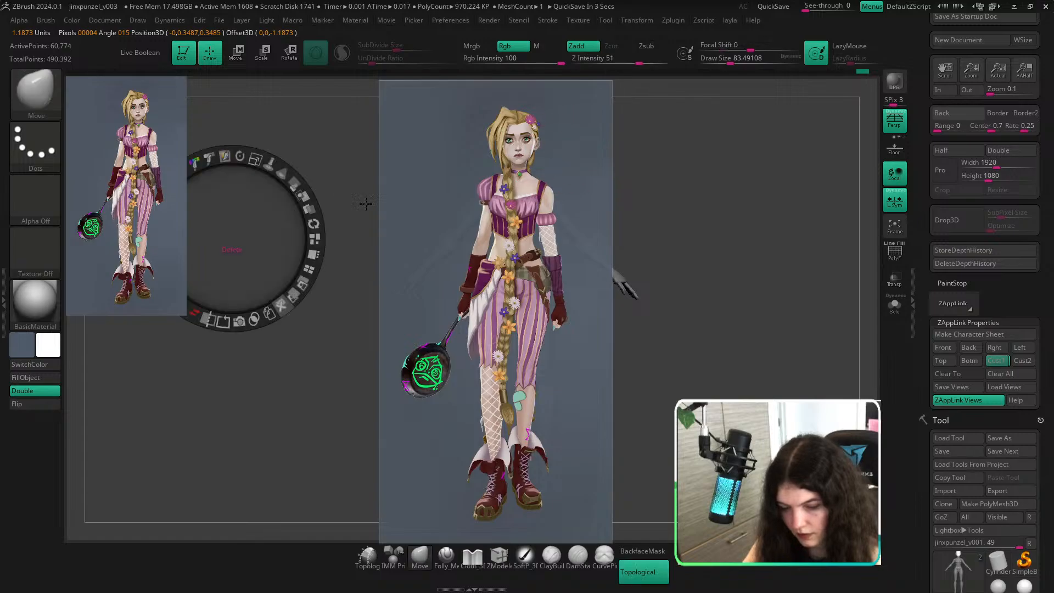
drag(300, 184, 217, 169)
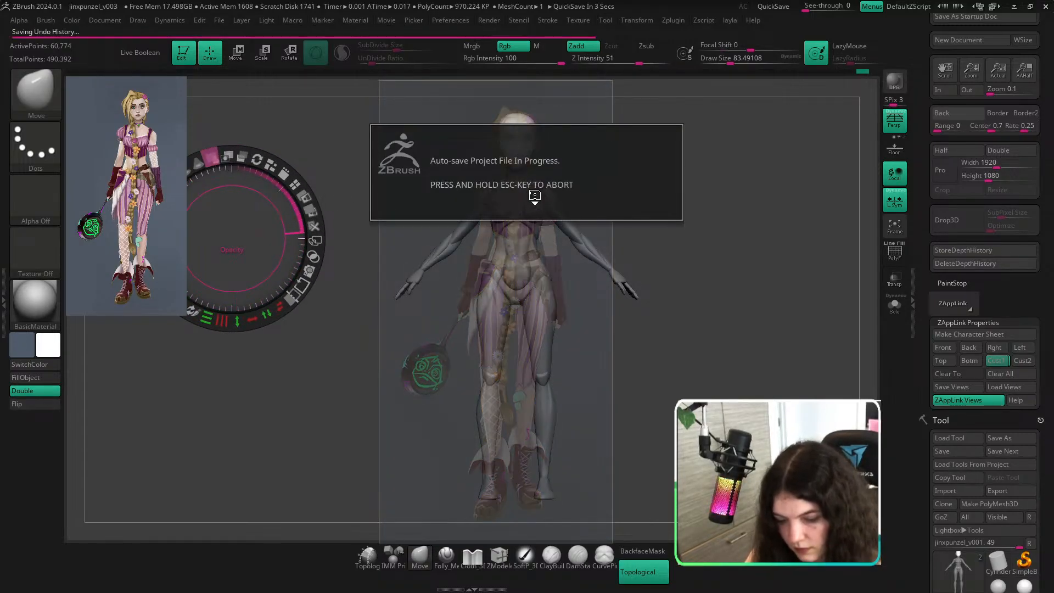
key(z)
key(z)
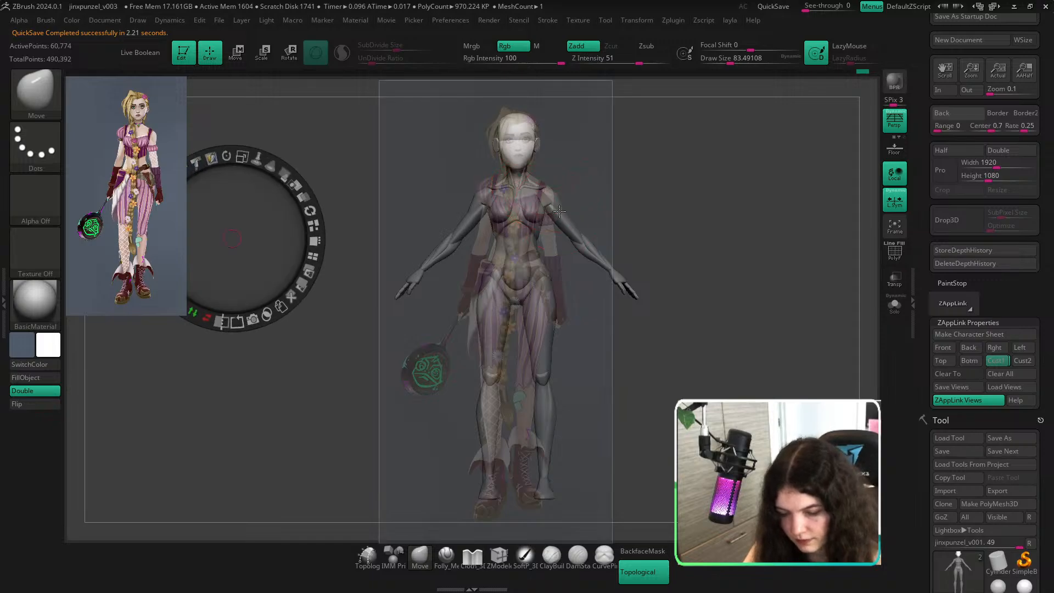
key(z)
Nudge the head slightly upward with the transform gizmo to match the reference overlay.
key(w)
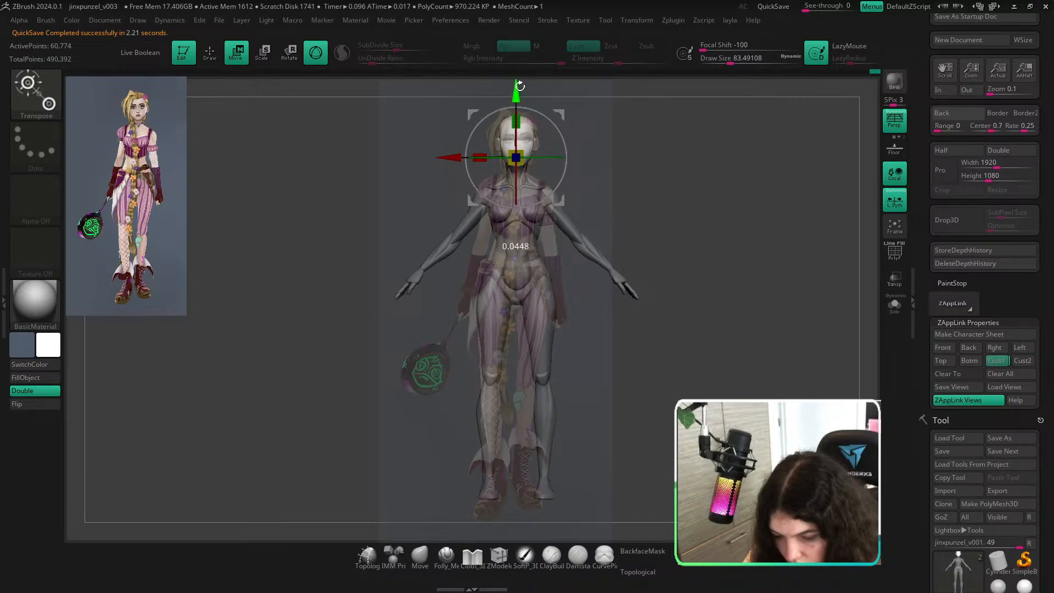
click(428, 556)
key(shift)
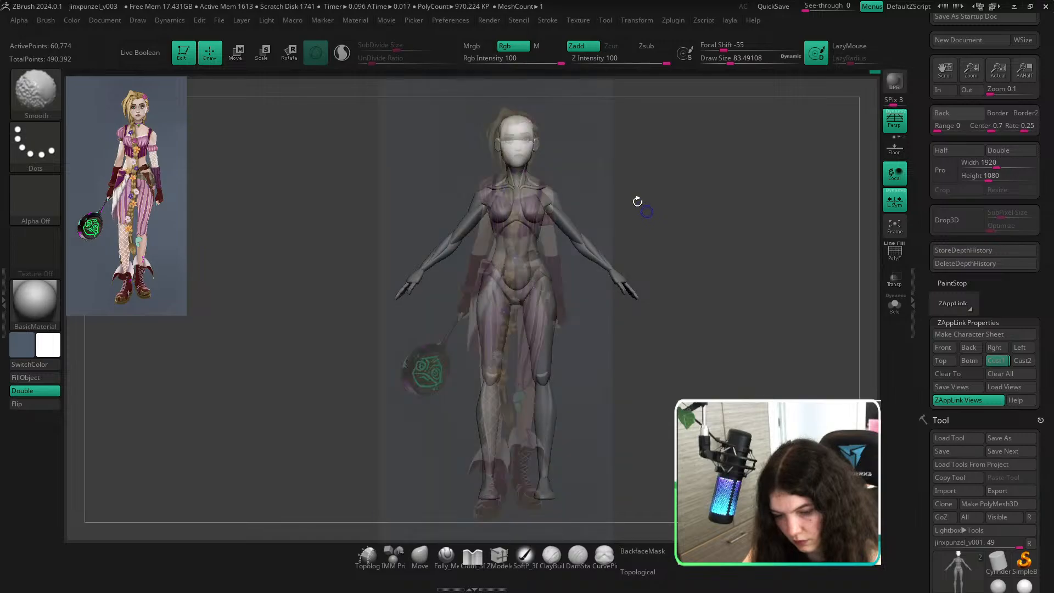
key(w)
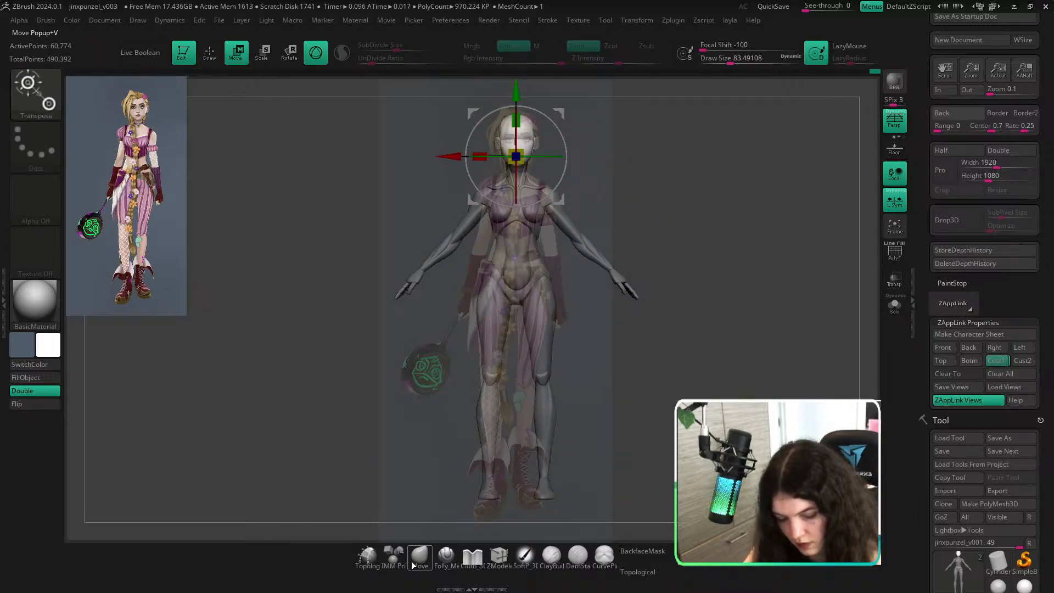
key(q)
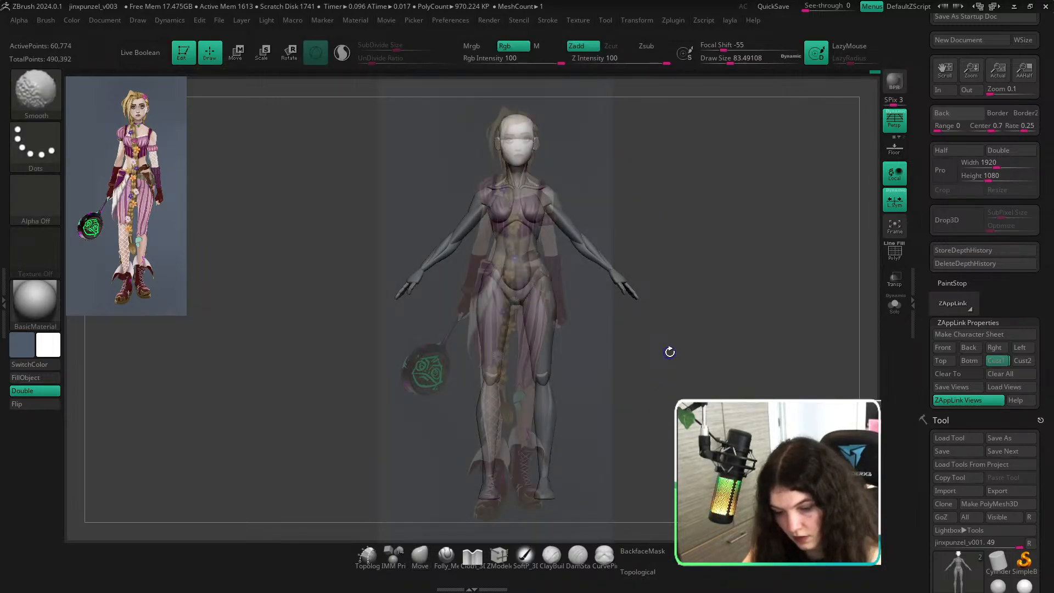
Hide the reference overlay and refine the upper neck muscles under the jaw with the Move brush at draw size about 77 to 116.
key(shift+z)
mouse_move(626, 231)
ctrl+right_down()
mouse_move(593, 277)
mouse_move(589, 305)
ctrl+right_up()
alt+right_drag(624, 178, 627, 307)
key(s)
drag(481, 298, 502, 282)
right_drag(621, 296, 693, 282)
key(s)
drag(501, 296, 493, 289)
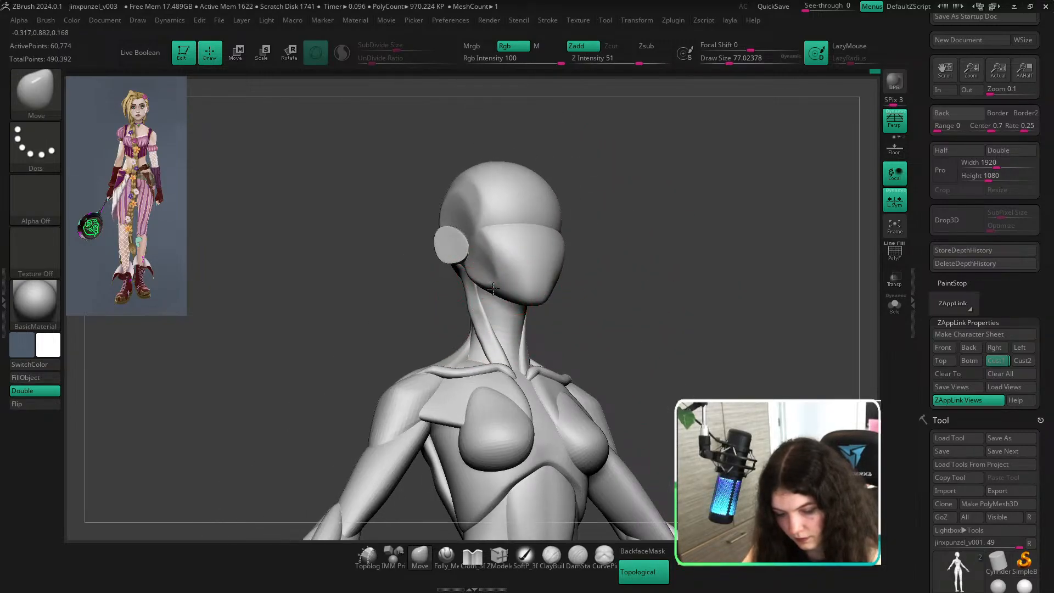
shift+right_drag(661, 327, 673, 332)
key(s)
drag(494, 296, 501, 297)
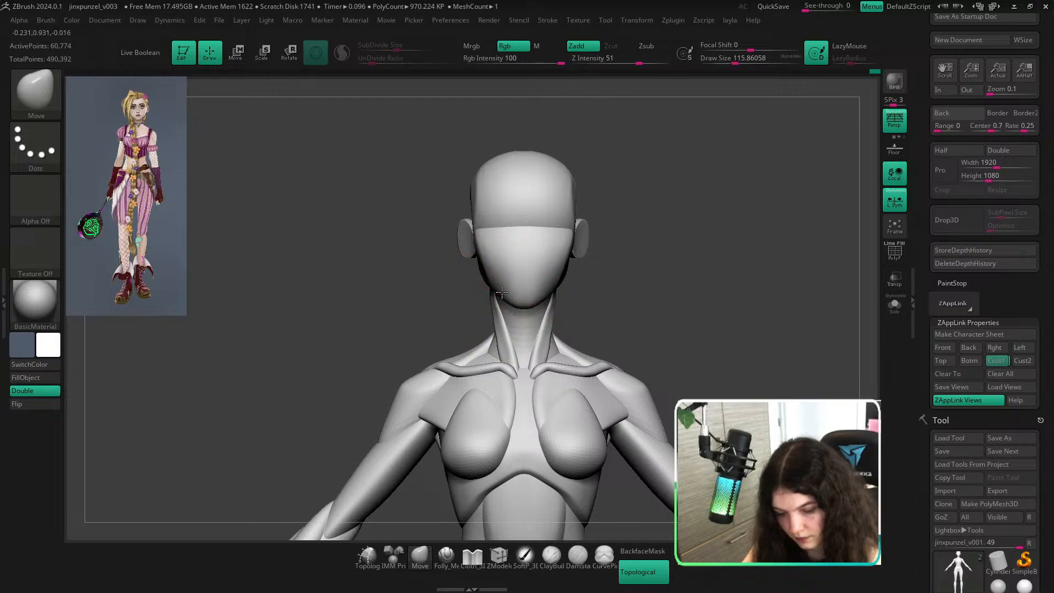
key(f)
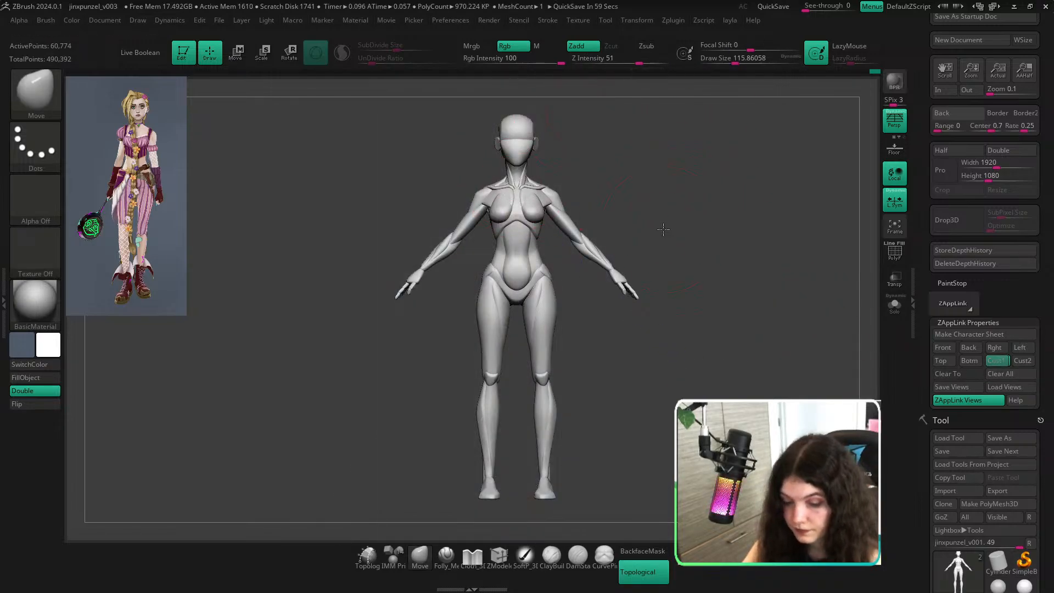
Turn off Topological masking and reshape the sides of the neck with the Move brush at draw size about 116.
ctrl+right_drag(664, 230, 668, 330)
key(s)
click(654, 578)
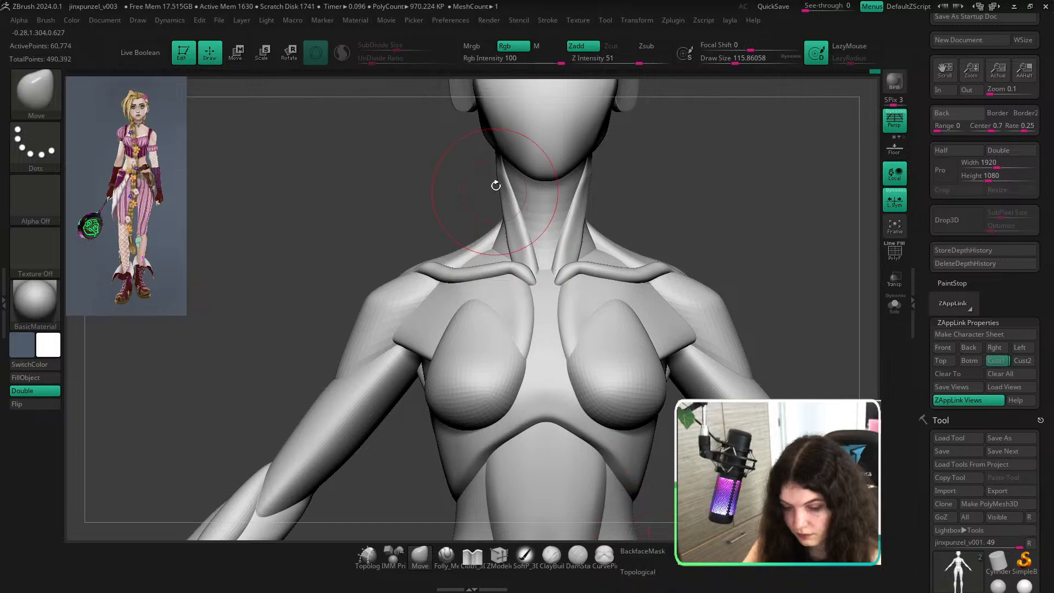
drag(496, 184, 512, 191)
ctrl+right_drag(681, 286, 684, 219)
mouse_move(684, 220)
right_down()
mouse_move(643, 226)
mouse_move(631, 181)
mouse_move(550, 197)
right_up()
key(s)
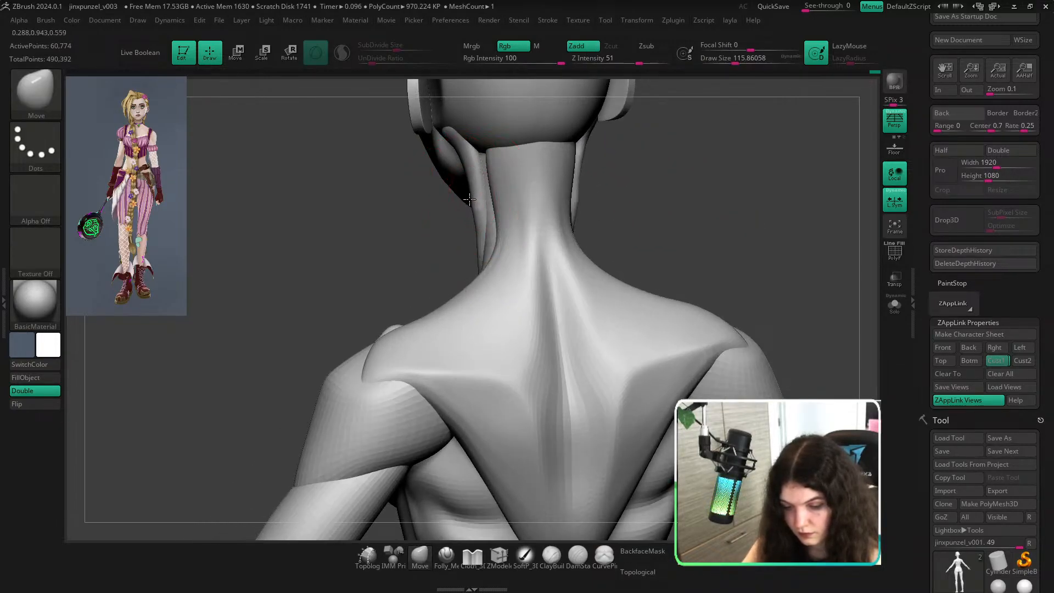
mouse_move(600, 232)
shift+right_down()
mouse_move(770, 209)
mouse_move(745, 251)
shift+right_up()
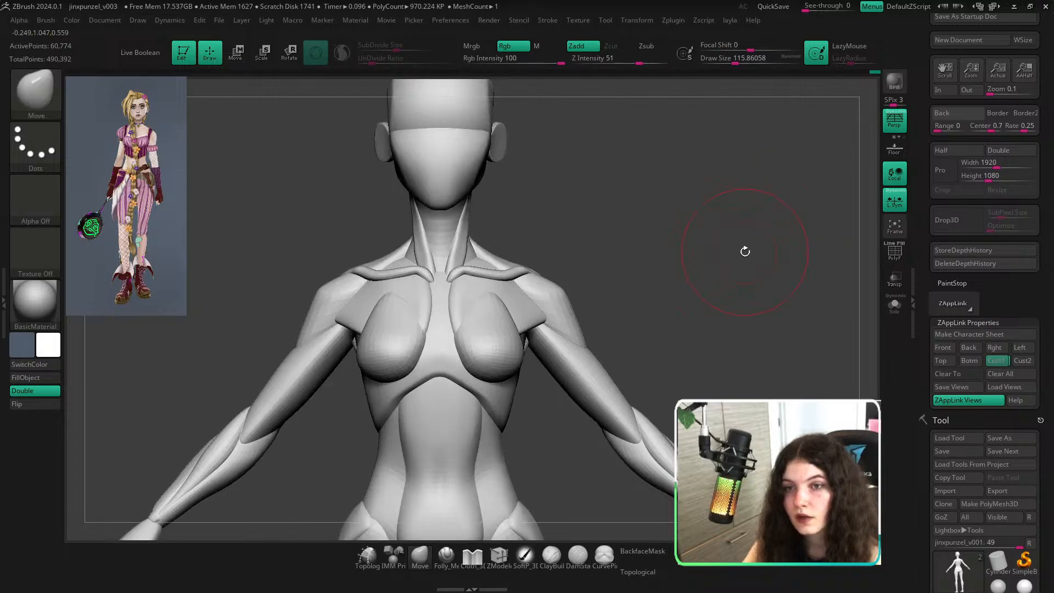
alt+right_drag(665, 220, 702, 323)
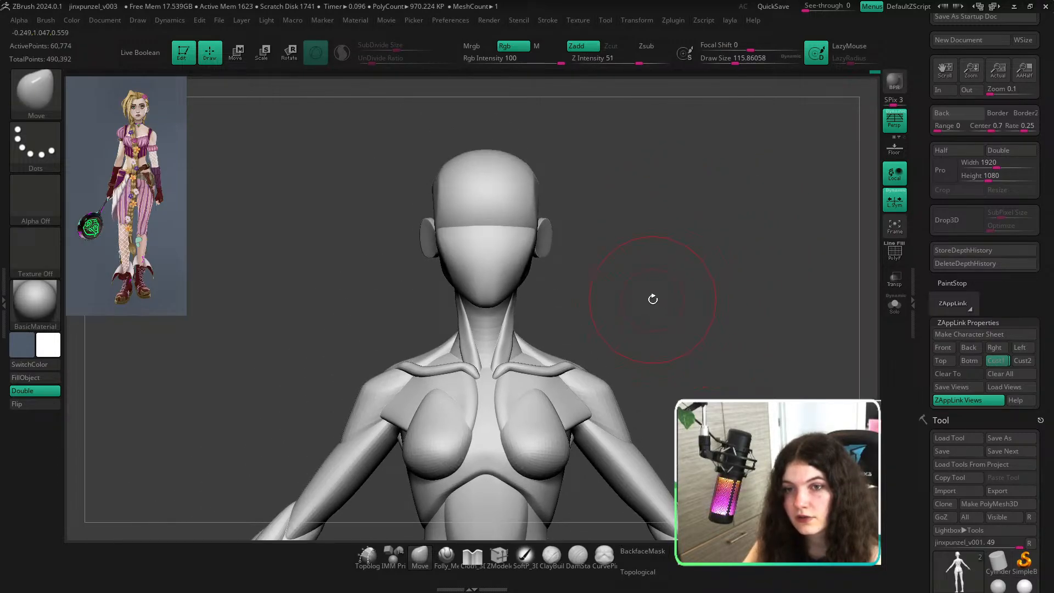
Adjust the side neck muscle from behind the ear with the Move brush at draw size about 77.
drag(633, 308, 630, 308)
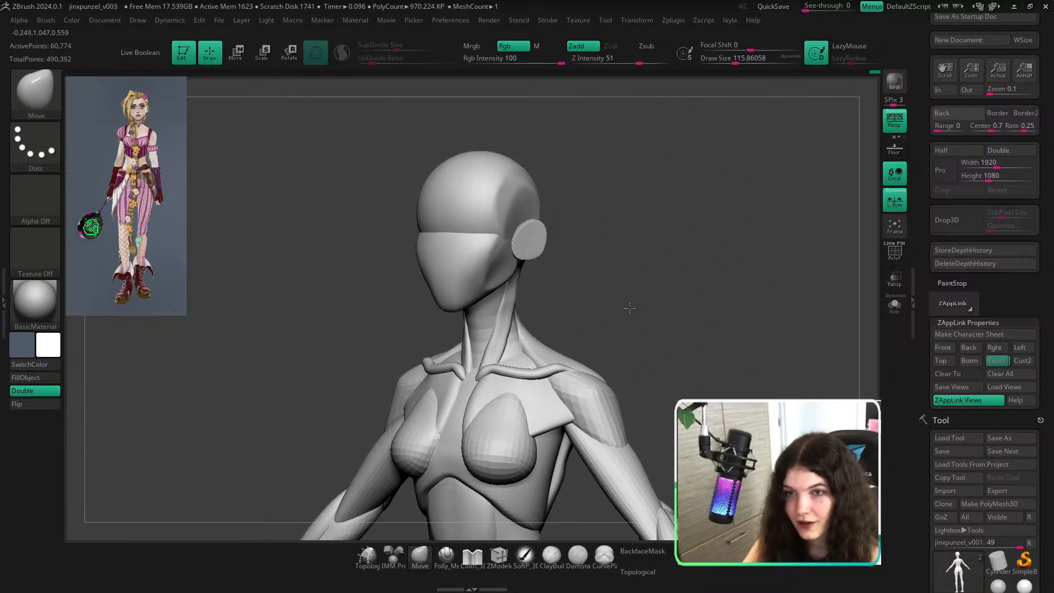
mouse_move(660, 318)
right_down()
mouse_move(605, 312)
mouse_move(618, 310)
right_up()
ctrl+right_drag(522, 278, 560, 319)
right_drag(632, 324, 722, 330)
key(s)
drag(511, 334, 505, 333)
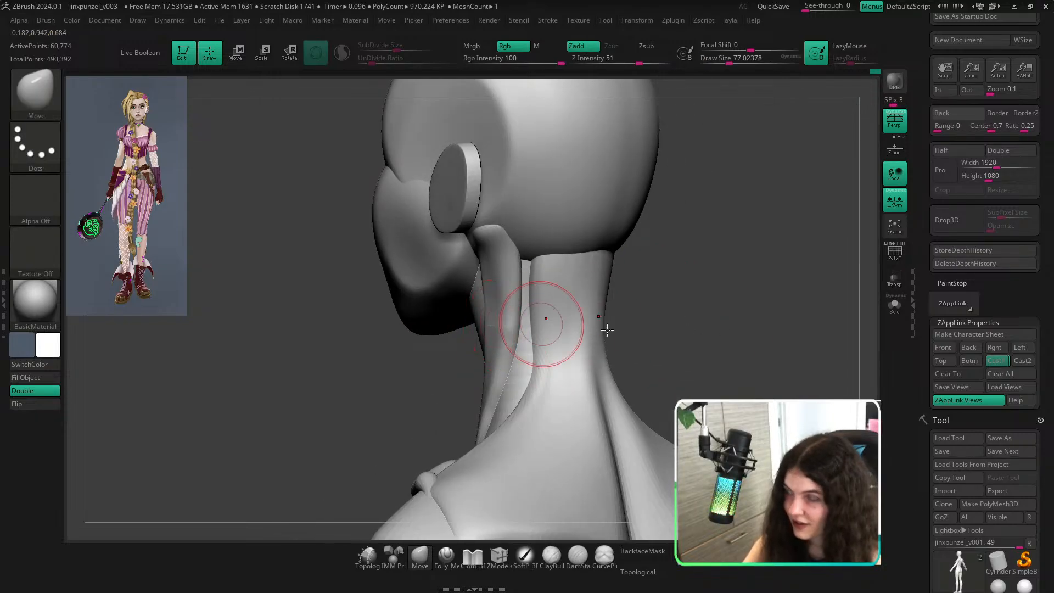
mouse_move(541, 305)
right_down()
mouse_move(704, 327)
mouse_move(681, 341)
mouse_move(659, 384)
right_up()
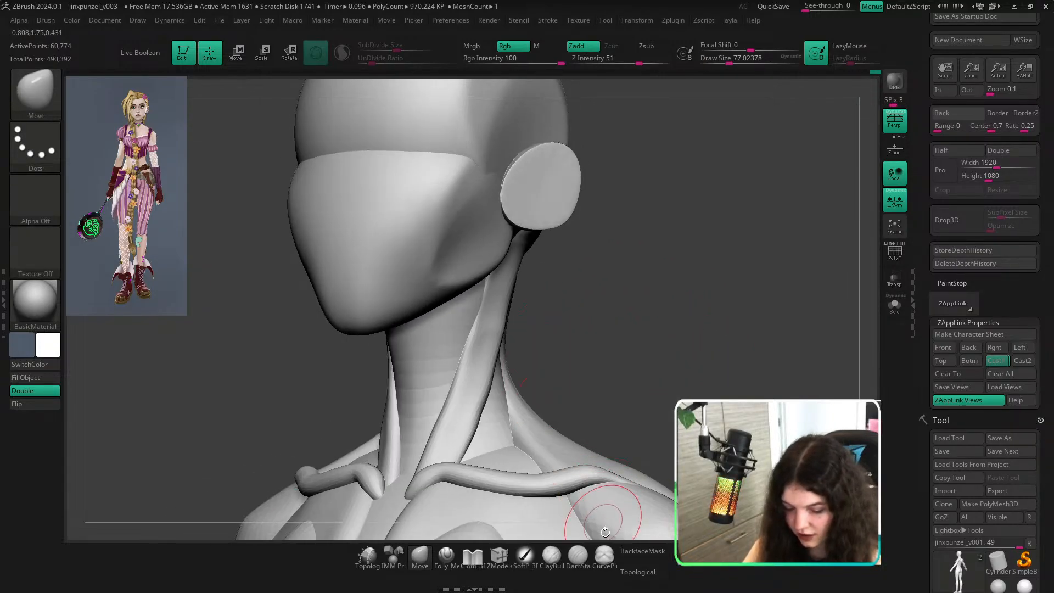
Turn on Topological masking and refine the side neck muscle with the Move brush, from draw size about 217 down to 94.
click(630, 568)
key(s)
drag(459, 328, 499, 316)
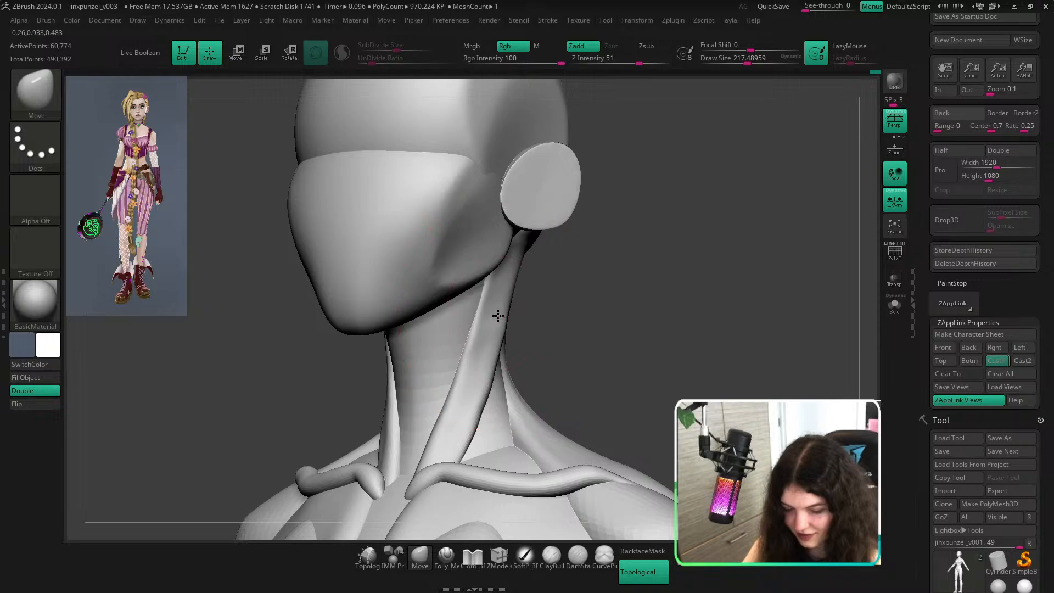
right_drag(610, 324, 669, 297)
key(f)
mouse_move(503, 347)
right_down()
mouse_move(706, 362)
mouse_move(671, 355)
right_up()
key(s)
drag(514, 334, 496, 334)
right_drag(459, 323, 511, 323)
Show the polyframe, isolate the pair of side neck muscles and reshape them with the Move brush at draw size about 49.
key(shift+f)
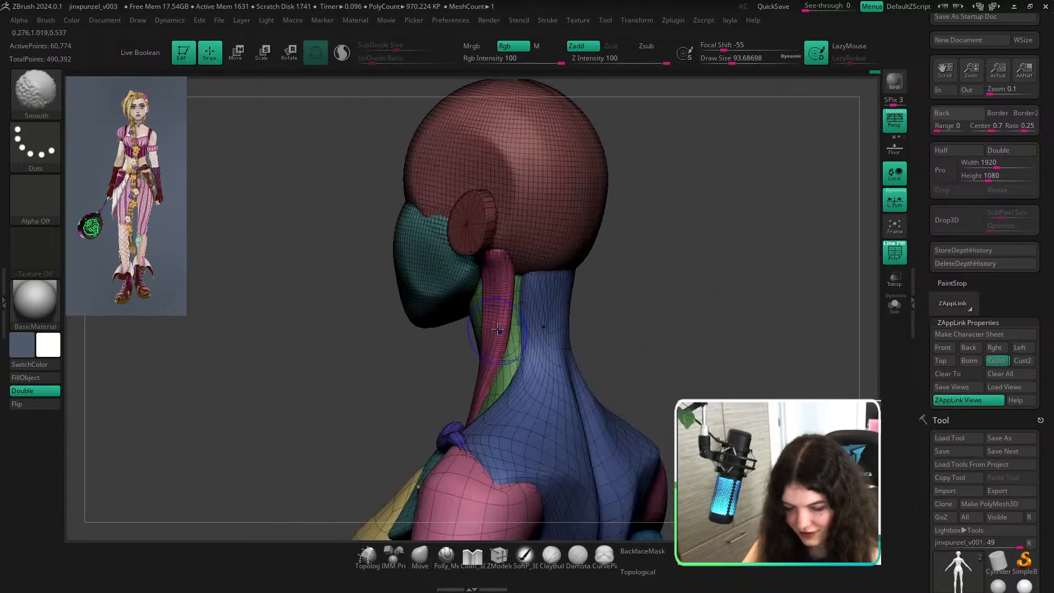
ctrl+shift+click(501, 320)
right_drag(600, 311, 633, 307)
key(s)
drag(516, 321, 503, 321)
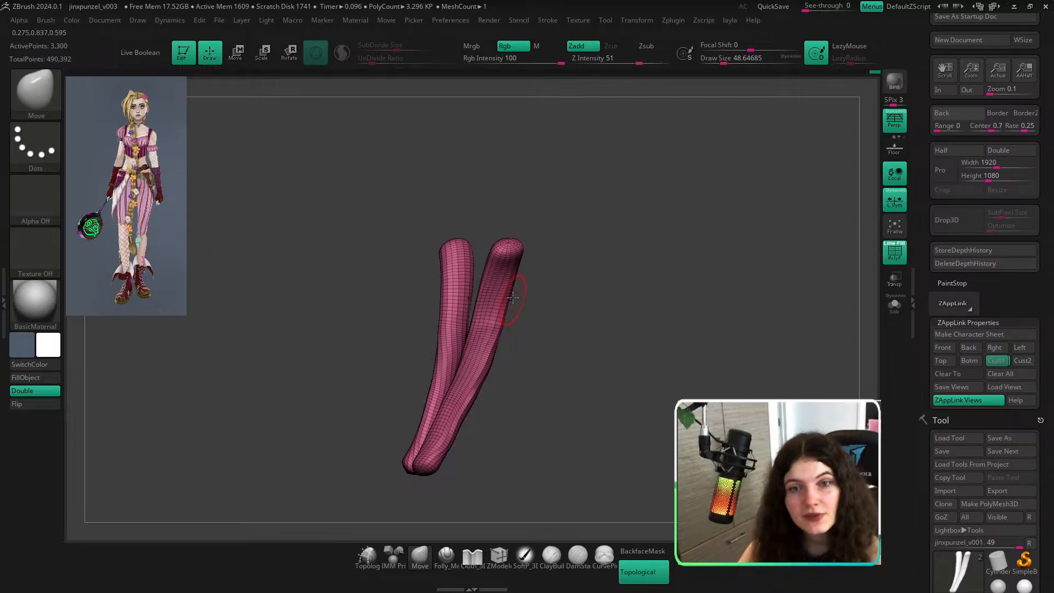
drag(521, 297, 593, 300)
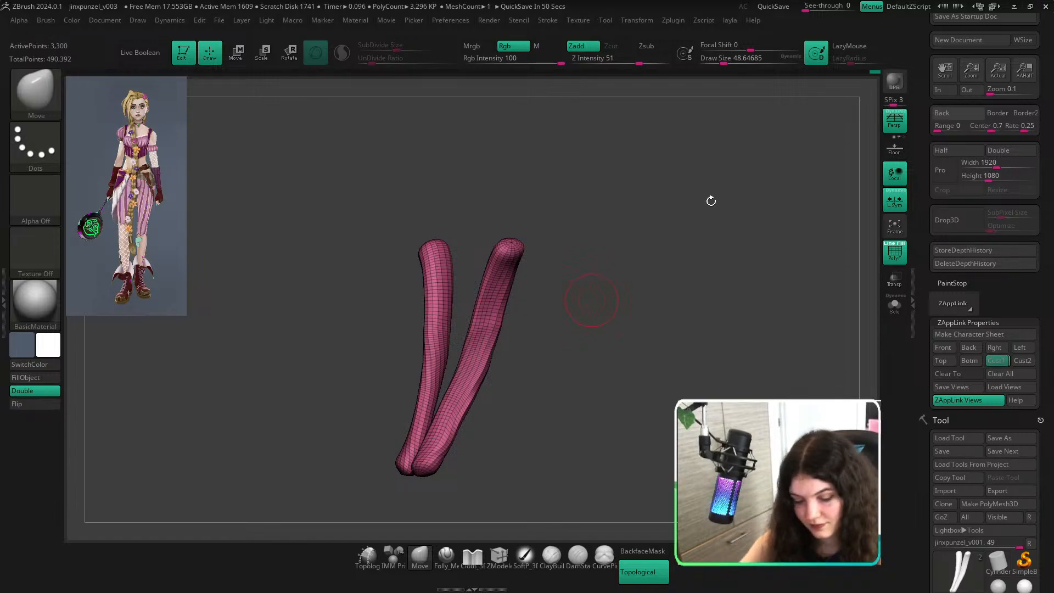
Make the whole body visible again and turn off the polyframe.
click(892, 309)
drag(708, 349, 741, 365)
ctrl+shift+click(741, 365)
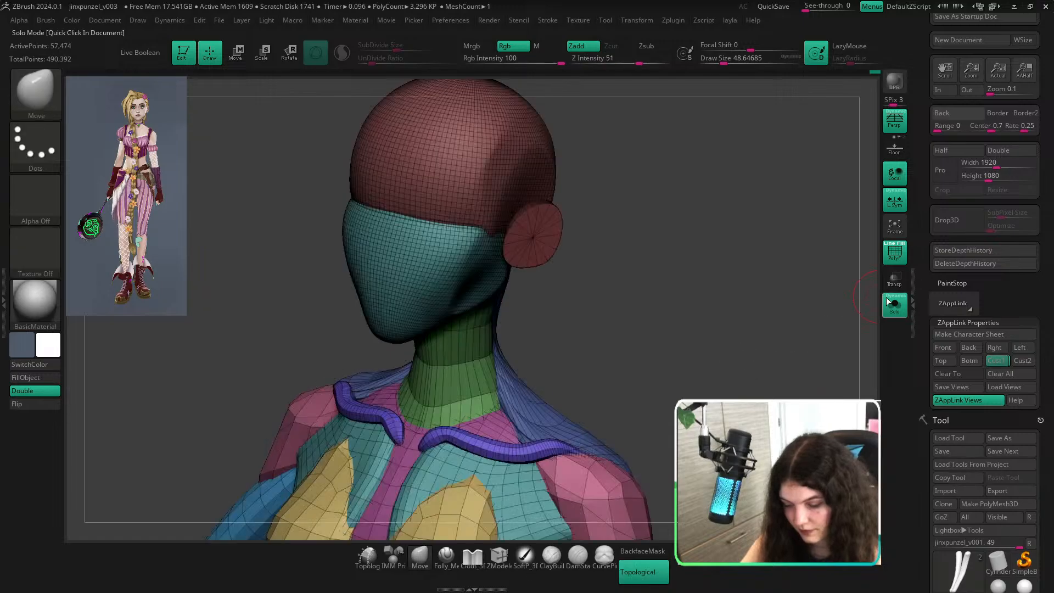
click(890, 303)
shift+drag(758, 329, 741, 368)
ctrl+shift+click(739, 376)
ctrl+right_drag(683, 337, 560, 310)
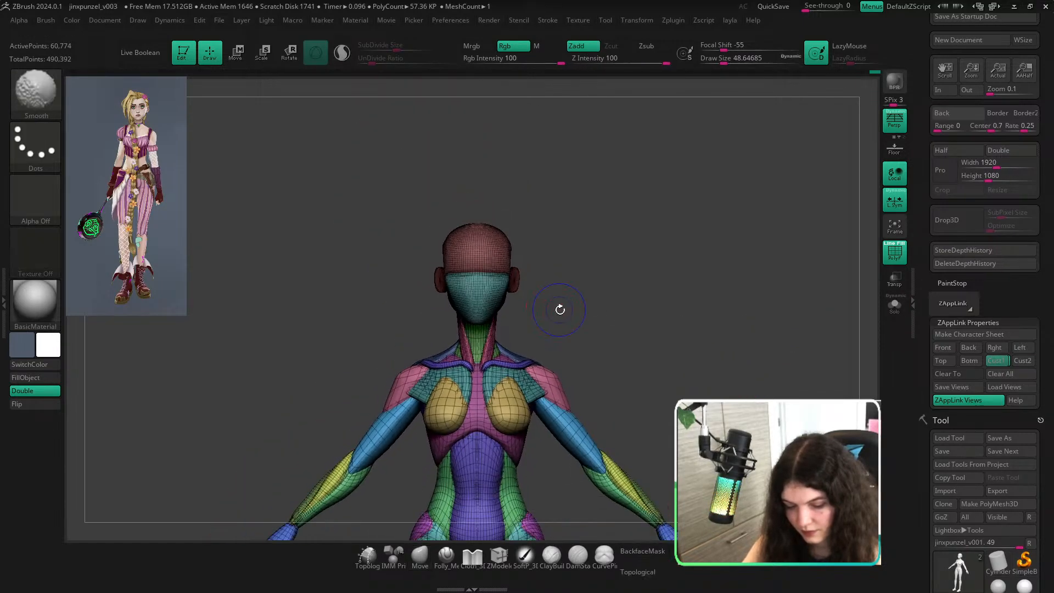
key(shift+f)
Refine the side neck muscle's lower end near the collarbone with the Move brush at draw size about 49 to 68.
alt+drag(575, 328, 617, 275)
ctrl+right_drag(571, 304, 684, 269)
drag(685, 269, 610, 269)
key(s)
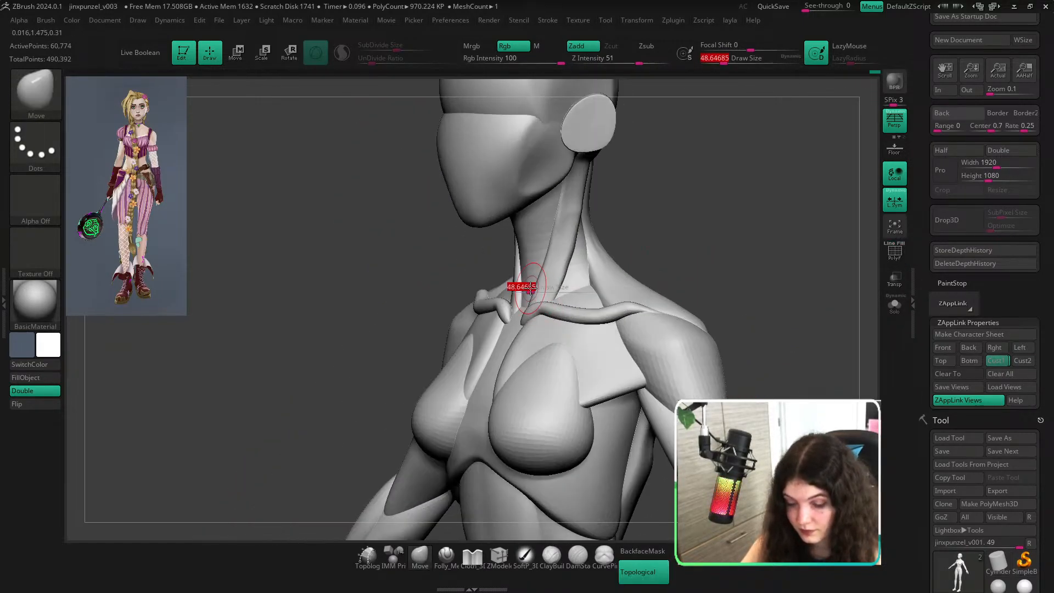
drag(530, 290, 551, 289)
mouse_move(633, 240)
mouse_down()
mouse_move(661, 245)
mouse_move(649, 245)
mouse_up()
drag(553, 294, 546, 296)
drag(671, 242, 720, 240)
drag(637, 287, 580, 289)
key(s)
mouse_move(567, 291)
mouse_down()
mouse_move(551, 291)
mouse_move(561, 276)
mouse_up()
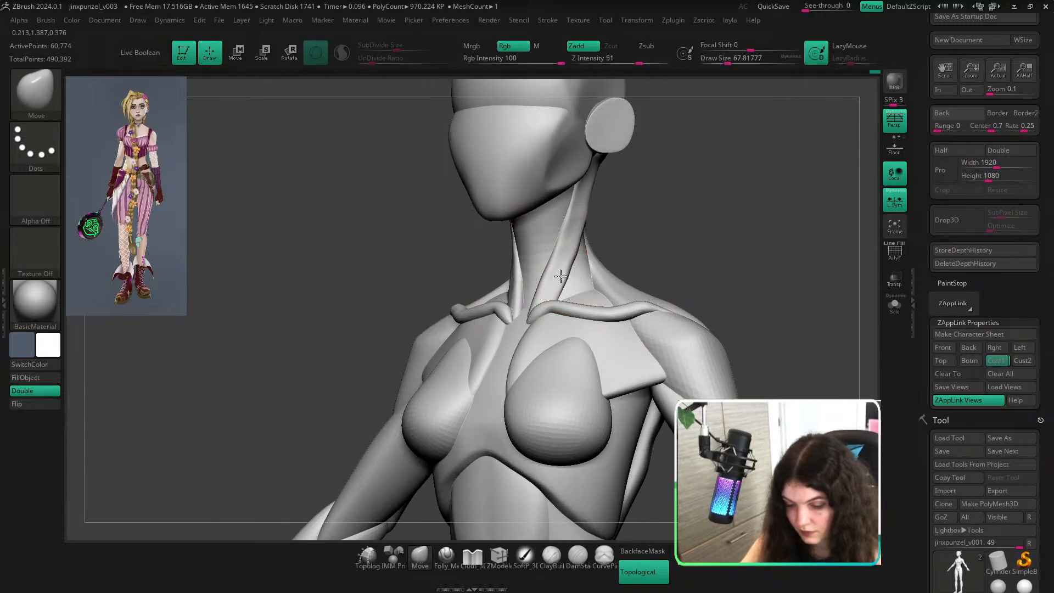
Isolate the pair of side neck muscles, smooth their surface and make the whole body visible again.
drag(701, 230, 656, 231)
ctrl+shift+click(562, 236)
key(s)
drag(562, 238, 581, 247)
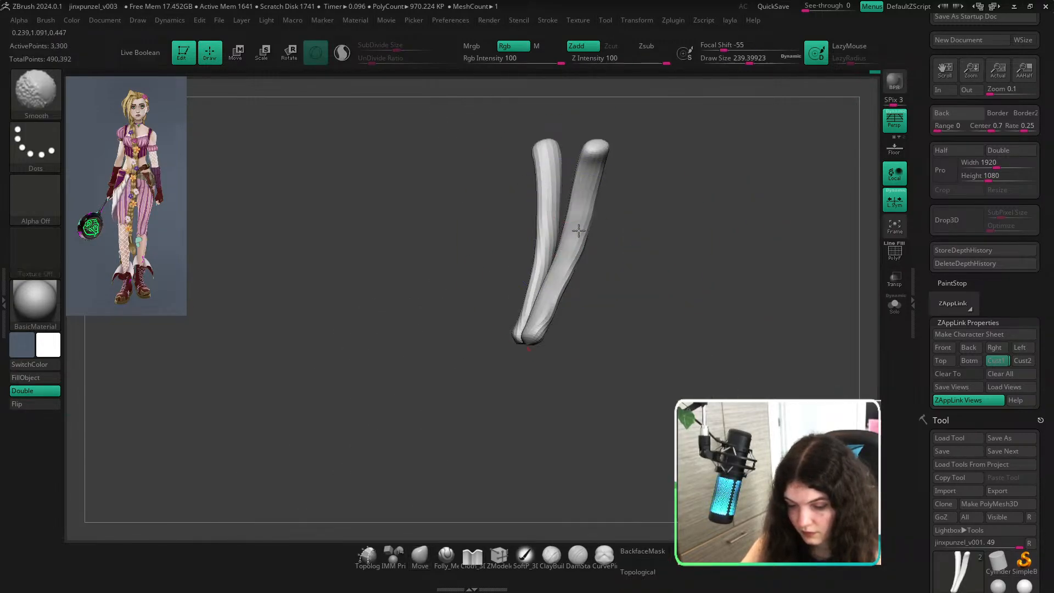
ctrl+shift+click(686, 221)
Compare the whole body with the character reference overlay in the saved front view and inspect the head and neck from several angles.
click(997, 361)
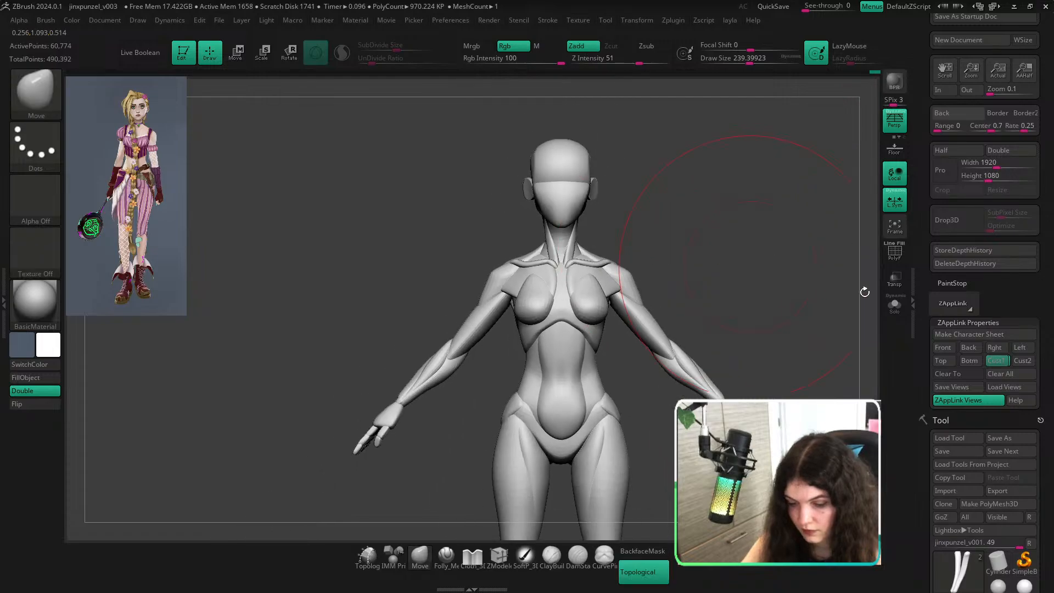
key(shift+z)
key(shift+z)
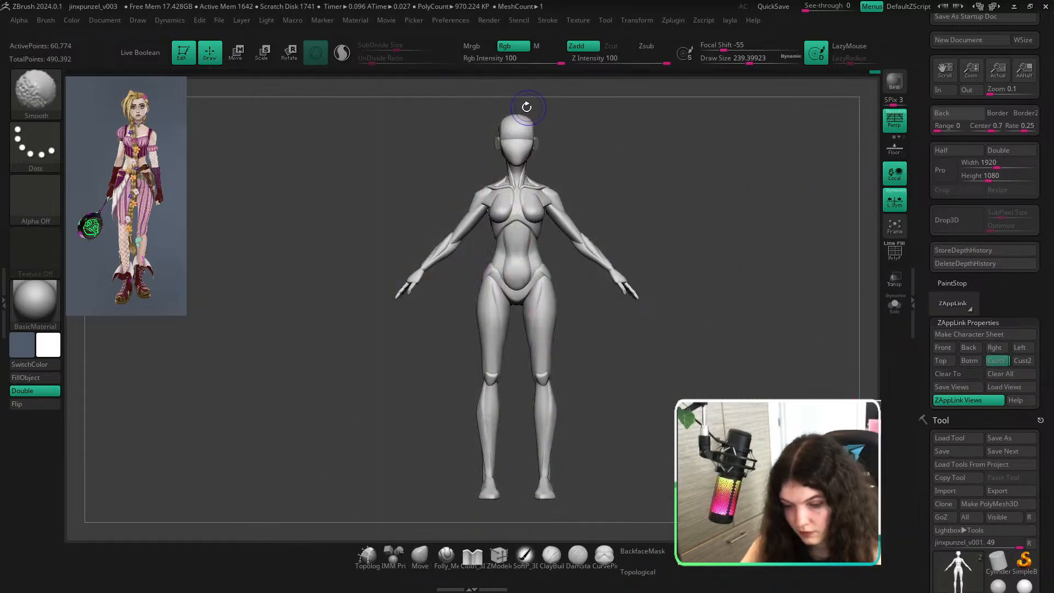
ctrl+right_drag(530, 145, 555, 231)
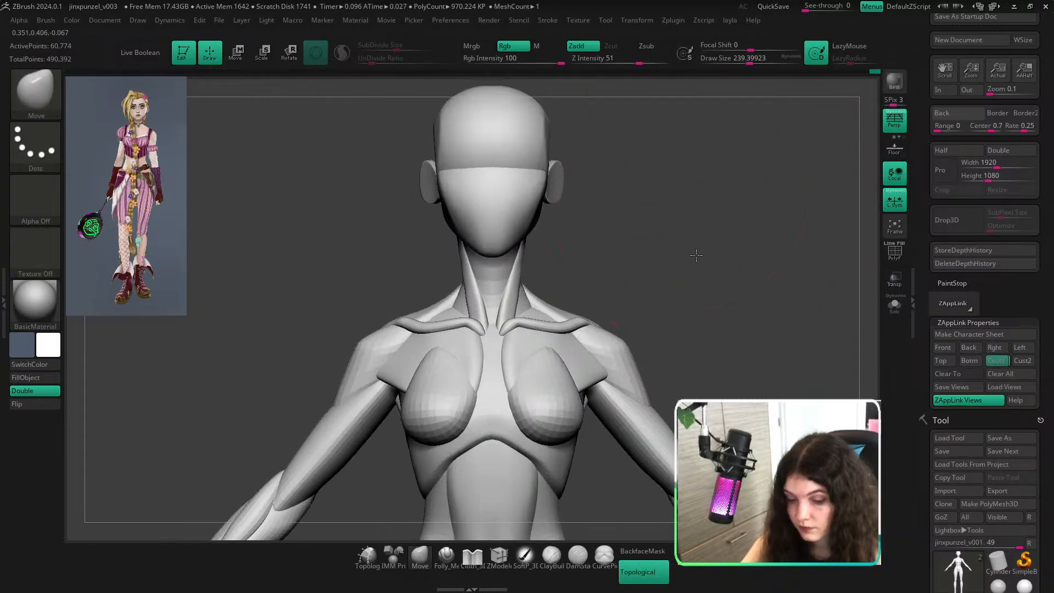
mouse_move(694, 254)
mouse_down()
mouse_move(658, 284)
mouse_move(669, 287)
mouse_up()
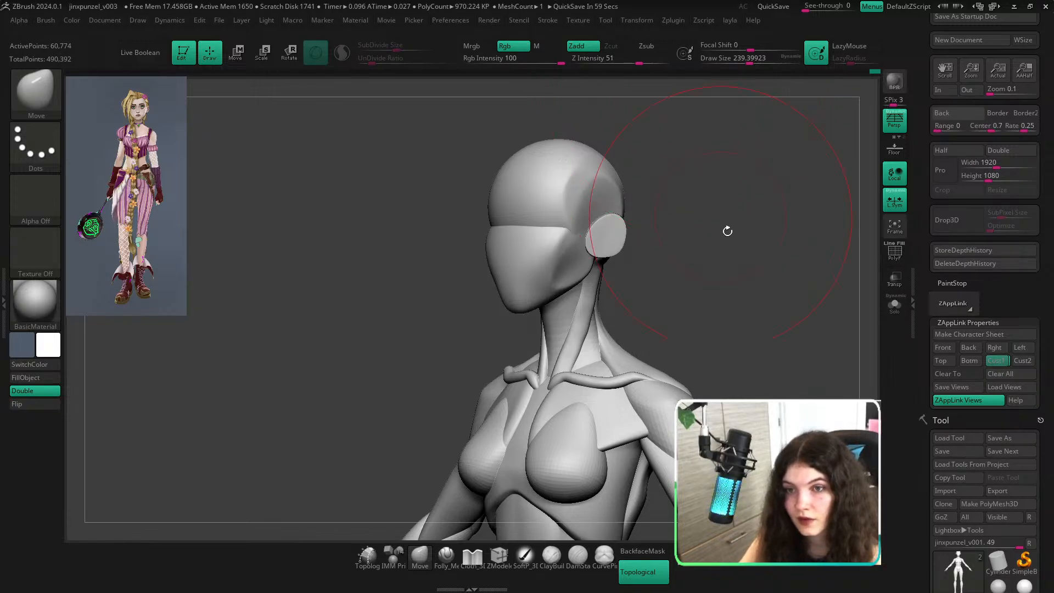
shift+drag(727, 232, 720, 276)
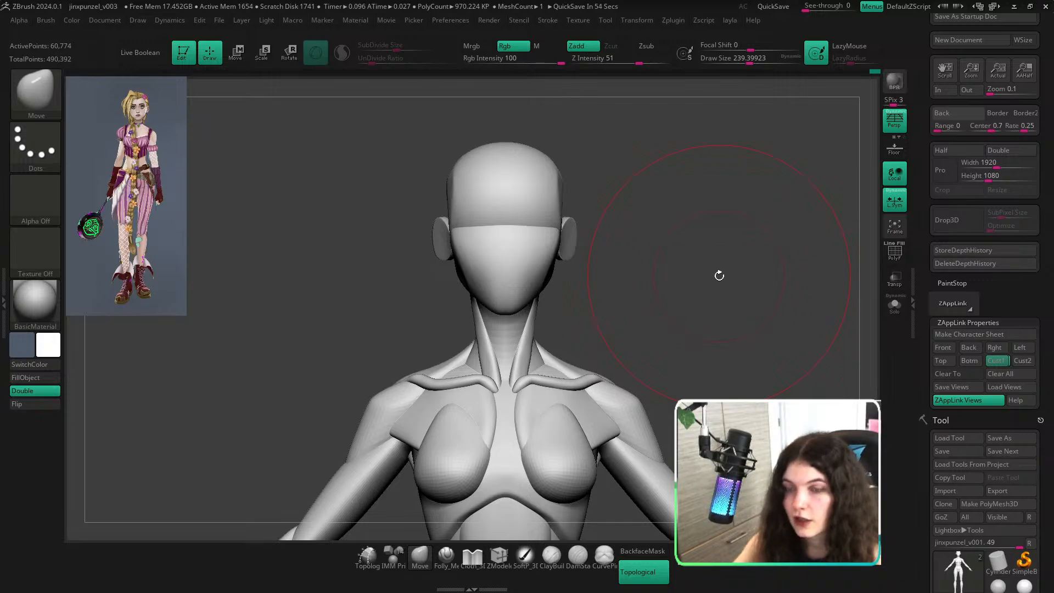
drag(706, 220, 740, 112)
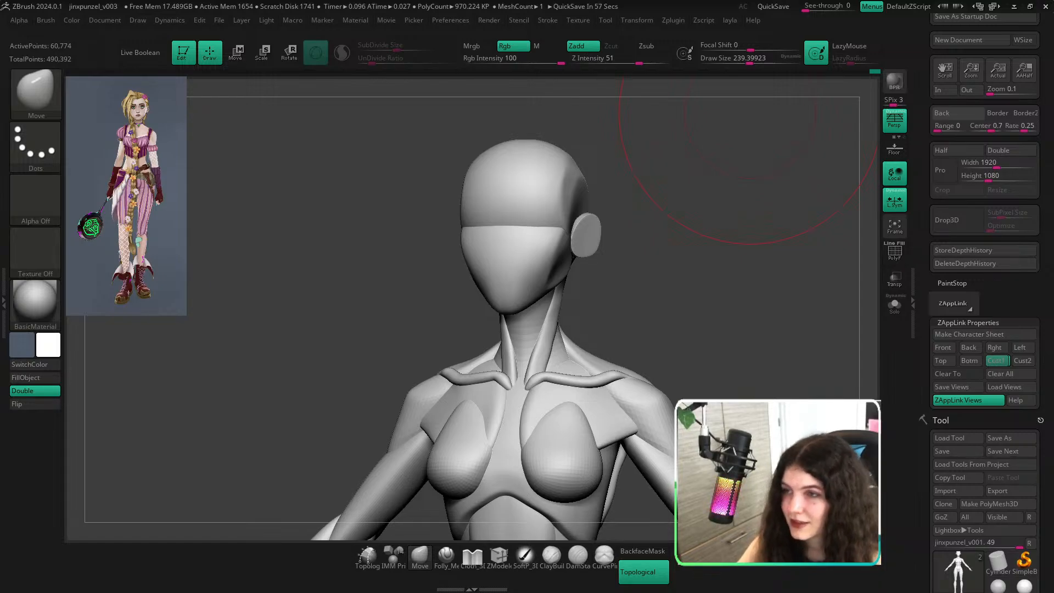
Refine the jaw and lower face with the Move brush at draw size about 90 to 145.
mouse_move(640, 263)
mouse_down()
mouse_move(617, 249)
mouse_move(640, 252)
mouse_move(591, 228)
mouse_move(596, 252)
mouse_up()
key(s)
key(s)
drag(712, 268, 725, 265)
key(s)
drag(654, 277, 615, 265)
shift+drag(731, 292, 770, 313)
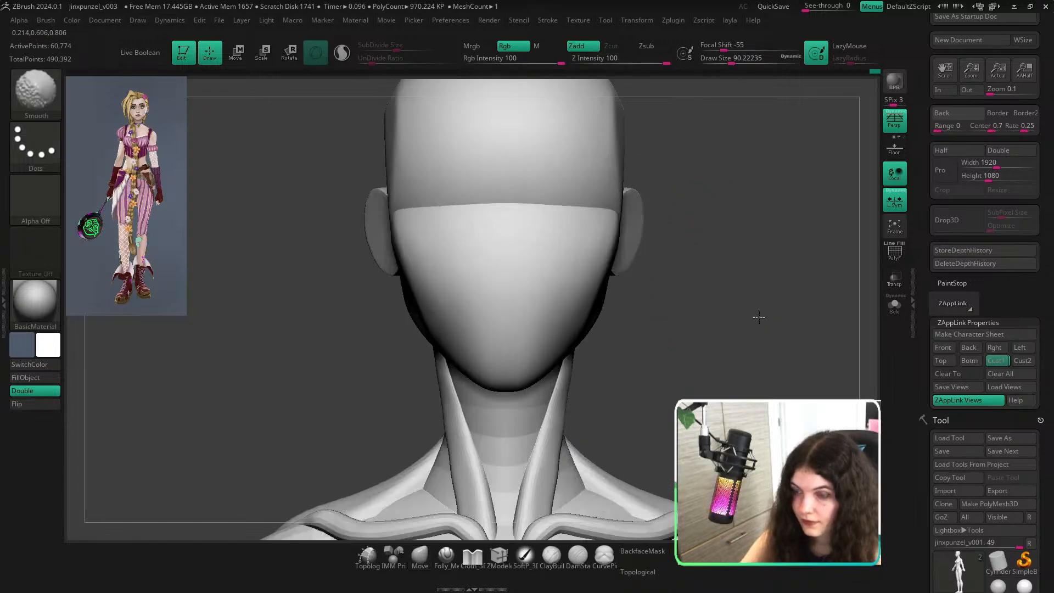
ctrl+right_drag(770, 313, 657, 285)
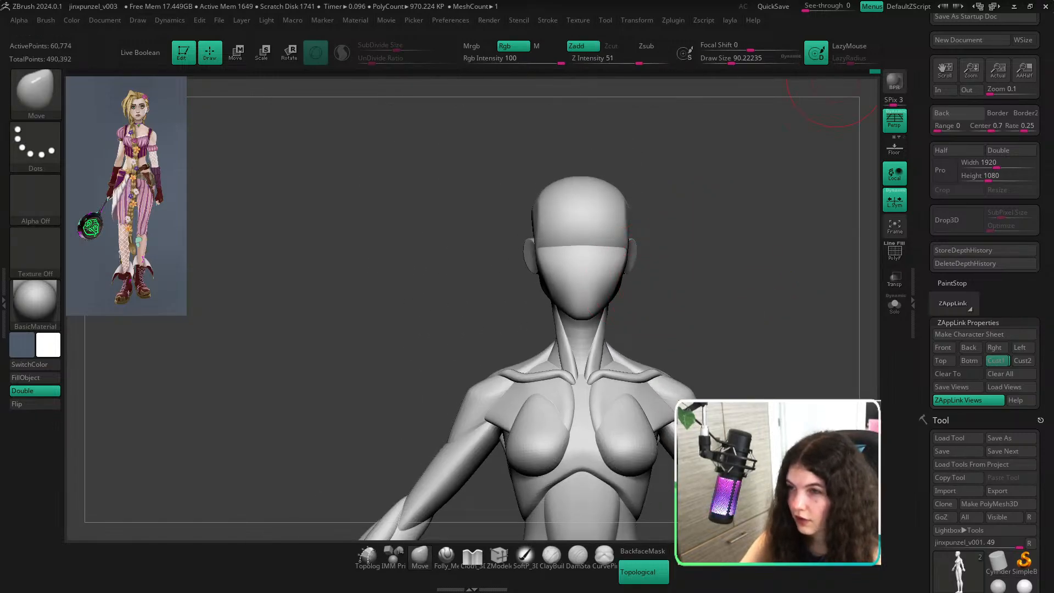
ctrl+right_drag(569, 263, 538, 301)
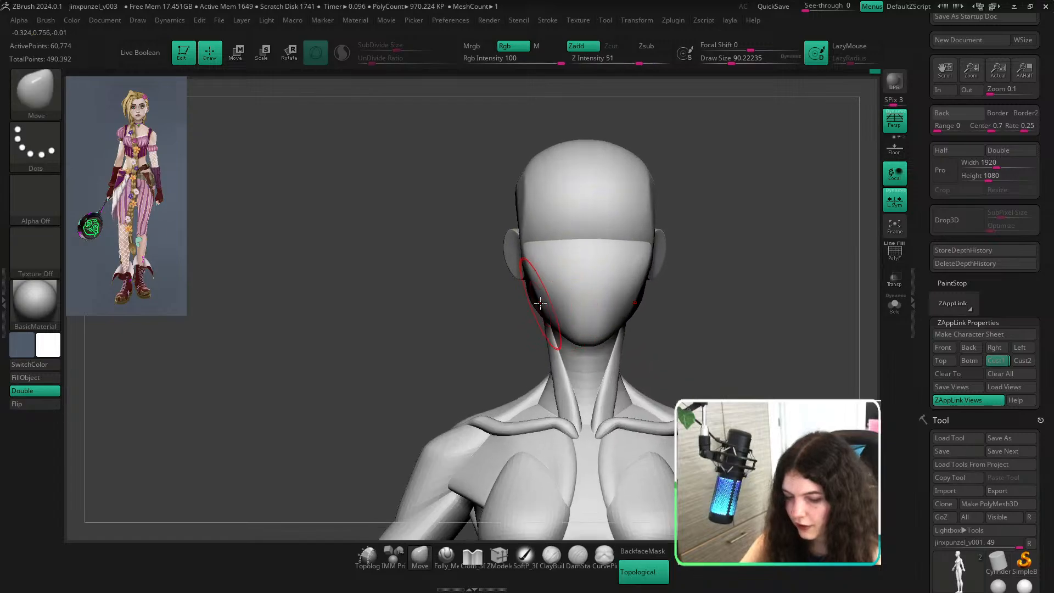
key(s)
drag(541, 303, 547, 305)
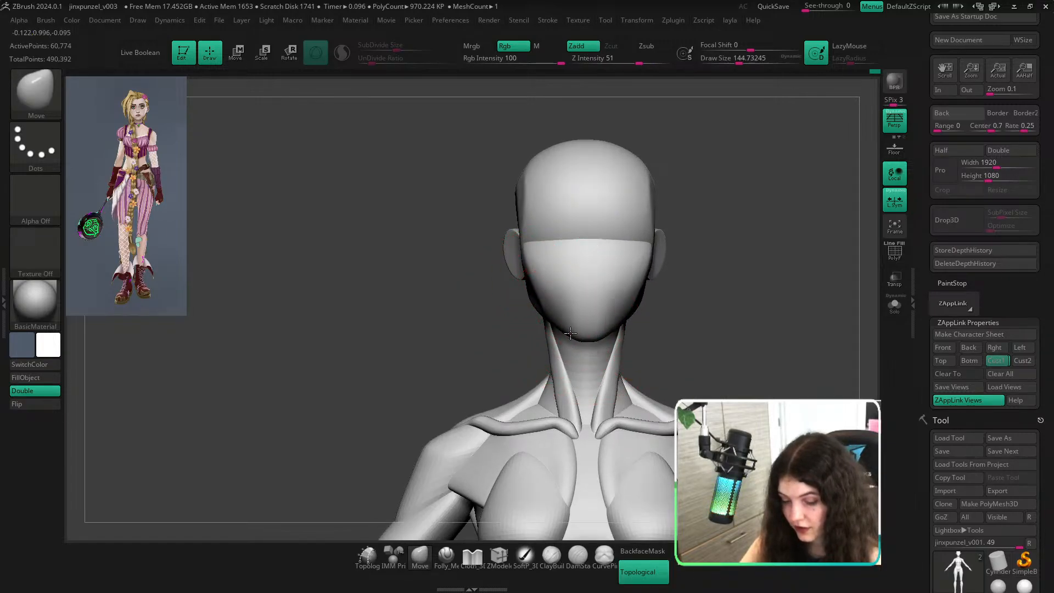
Check the head against the character reference overlay and inspect the pair of ears in isolation.
click(996, 384)
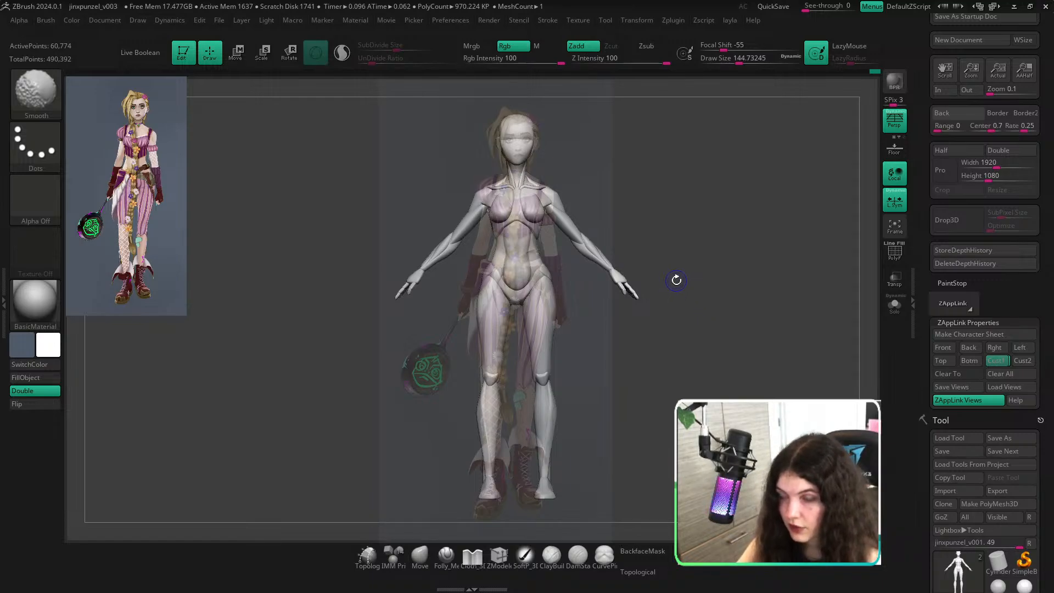
ctrl+right_drag(560, 156, 726, 363)
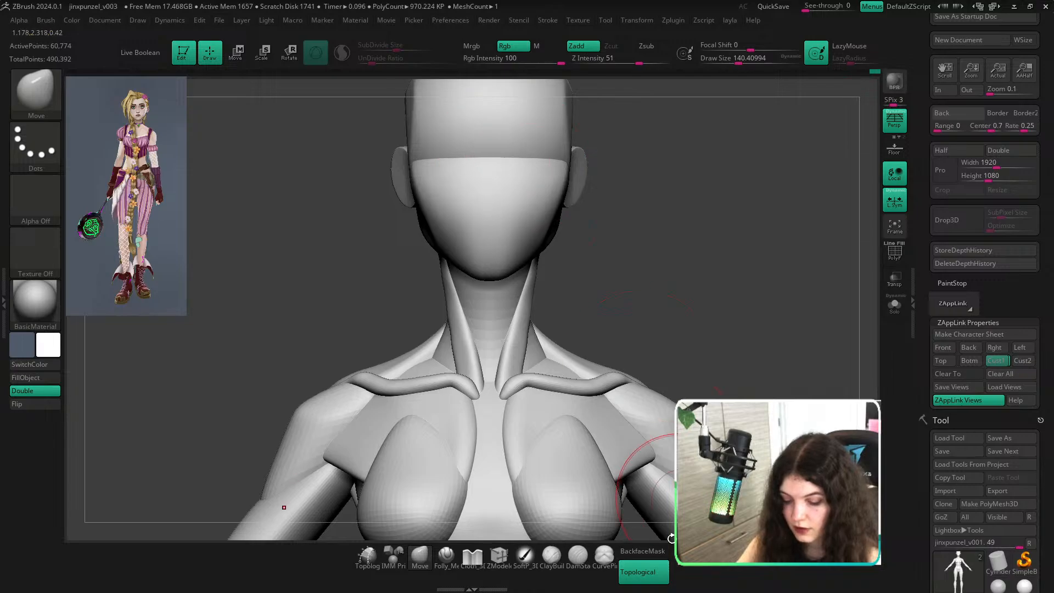
alt+right_drag(696, 245, 670, 328)
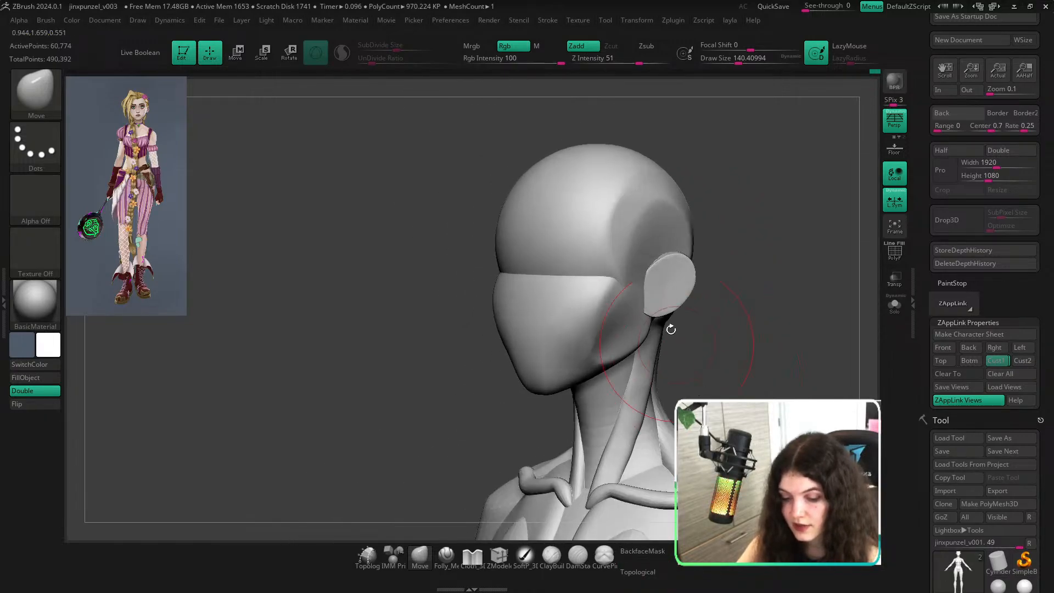
ctrl+shift+click(665, 290)
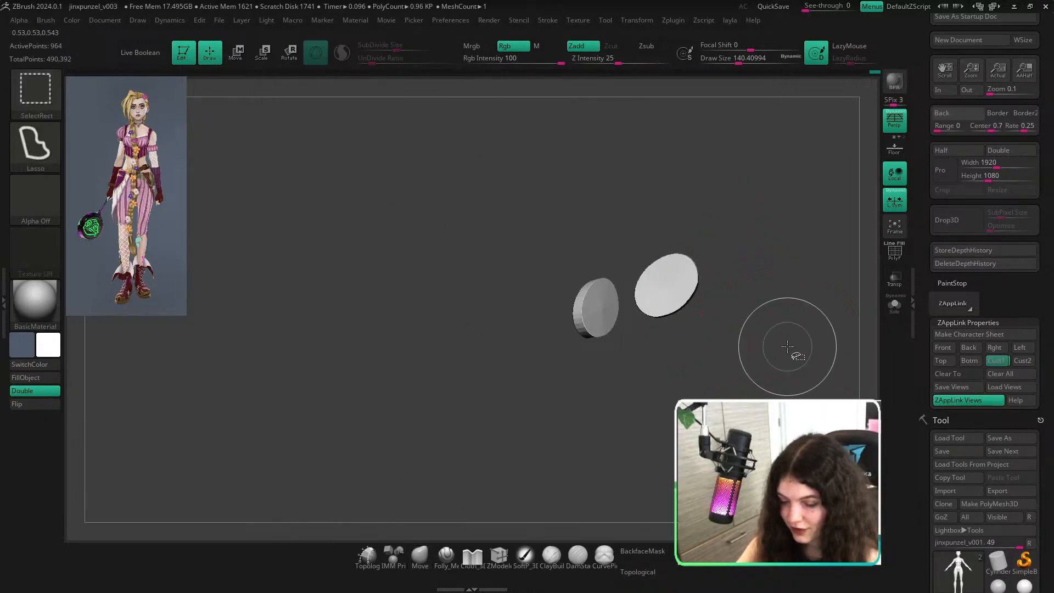
ctrl+shift+click(769, 347)
Turn on Topological masking and adjust the side neck muscle's upper end behind the ear with the Move brush, draw size about 207 to 140.
mouse_move(836, 353)
shift+right_down()
mouse_move(816, 377)
mouse_move(770, 366)
mouse_move(838, 362)
mouse_move(816, 379)
mouse_move(732, 294)
shift+right_up()
key(s)
drag(549, 298, 557, 299)
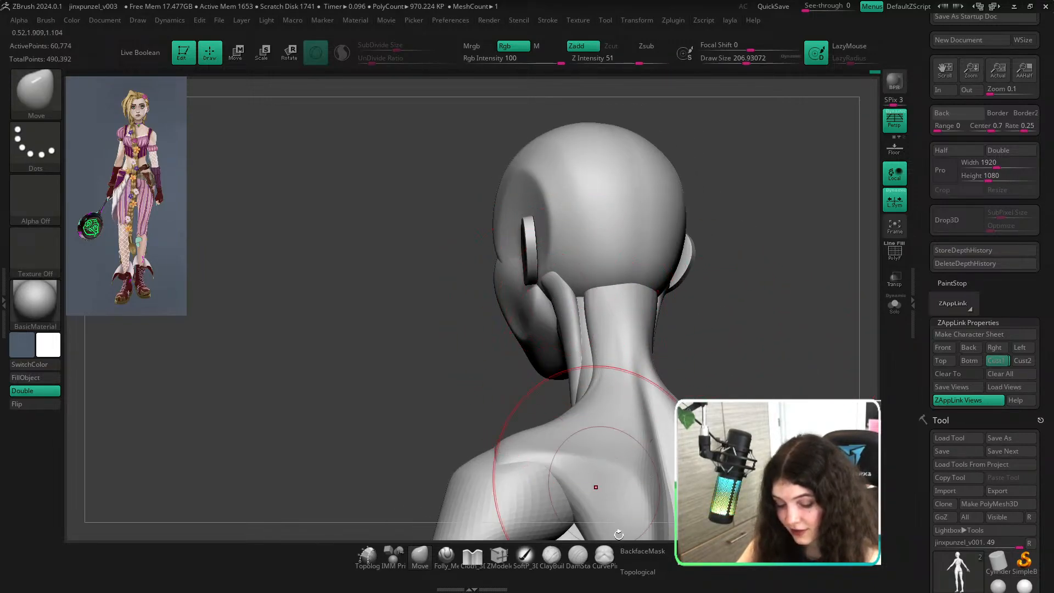
click(640, 572)
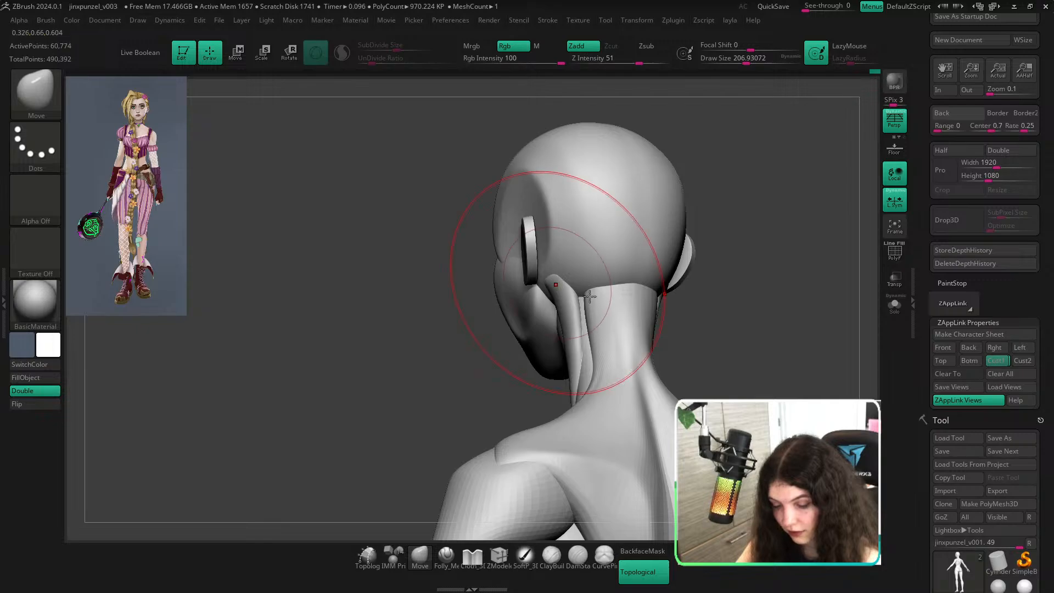
mouse_move(559, 262)
right_down()
mouse_move(666, 363)
mouse_move(546, 363)
mouse_move(540, 328)
right_up()
key(s)
drag(541, 328, 532, 328)
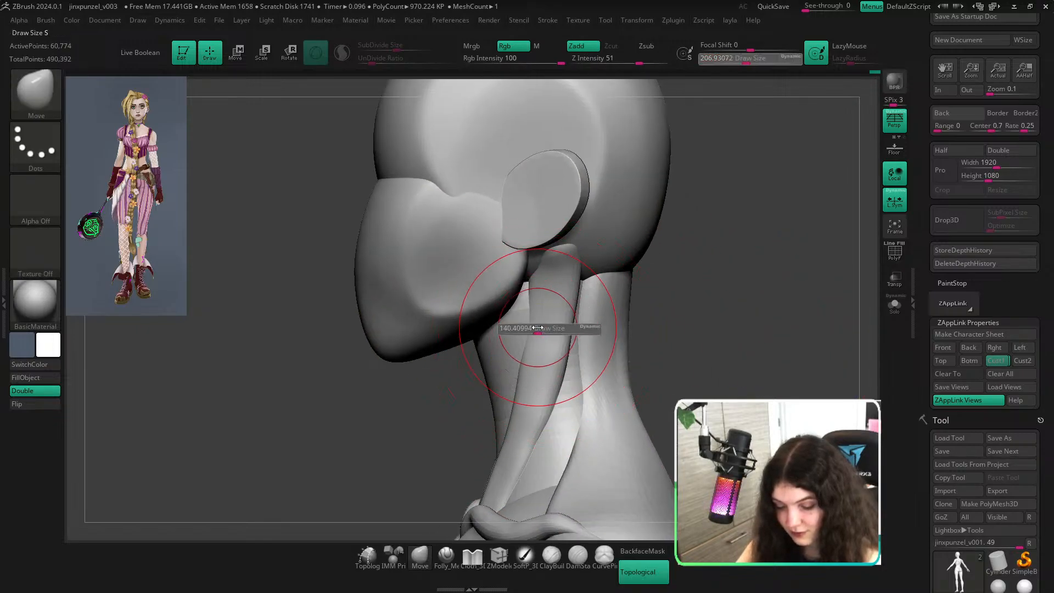
right_drag(549, 317, 747, 326)
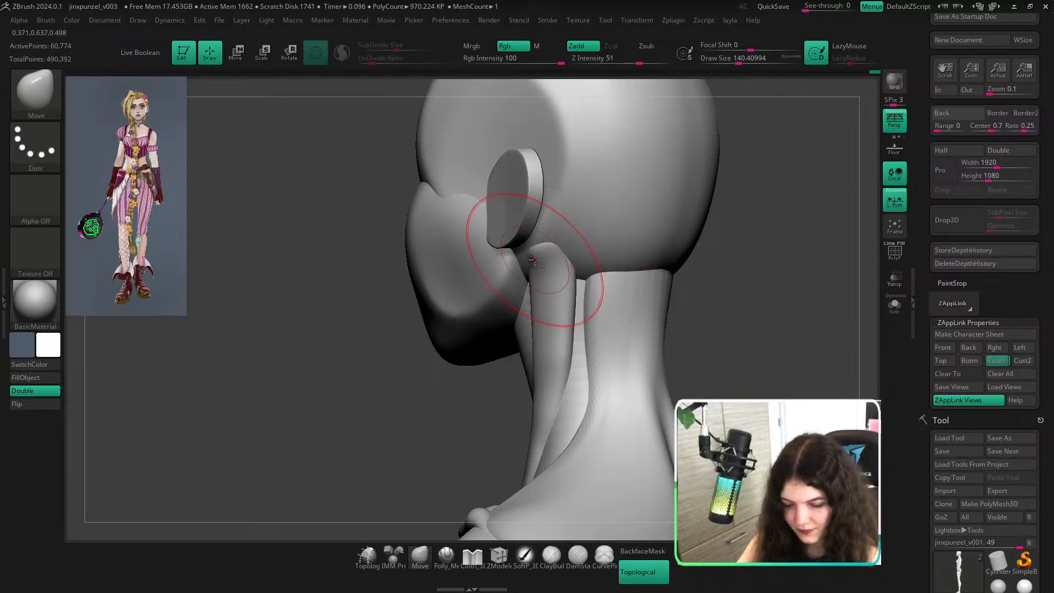
mouse_move(730, 301)
right_down()
mouse_move(810, 352)
mouse_move(718, 322)
right_up()
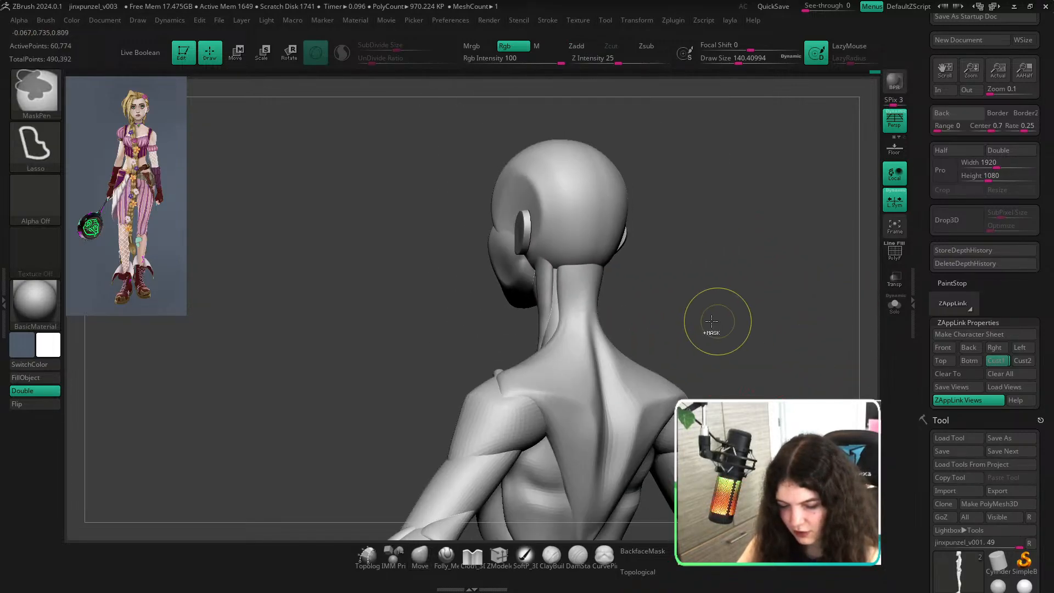
Refine the side neck muscles from the front with the Move brush, reducing the draw size from about 140 to 68.
right_drag(840, 324, 747, 358)
mouse_move(555, 324)
ctrl+right_down()
mouse_move(535, 345)
mouse_move(545, 364)
ctrl+right_up()
key(s)
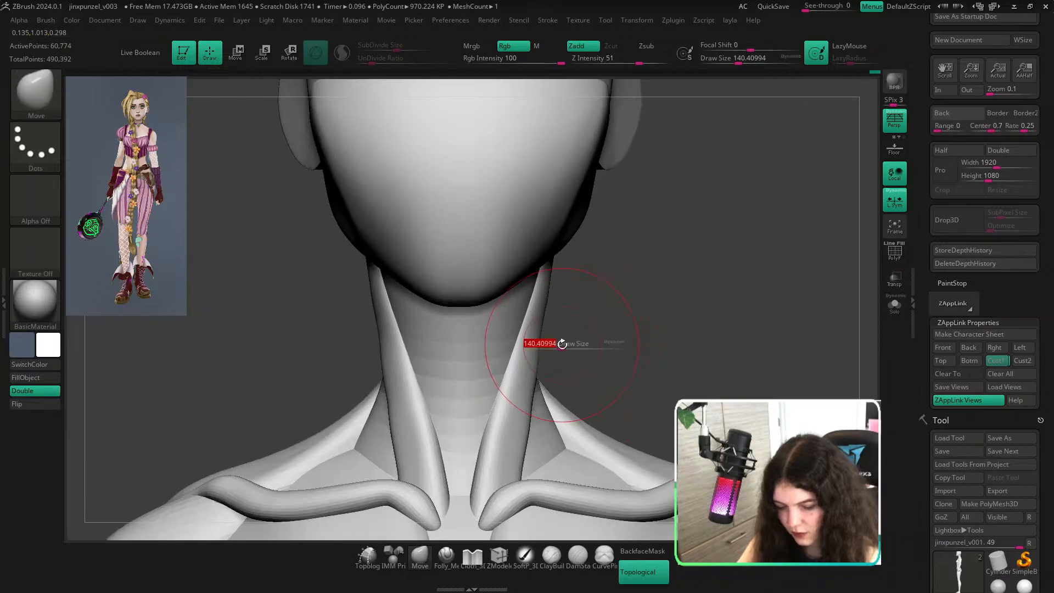
drag(562, 344, 543, 332)
key(s)
mouse_move(542, 329)
ctrl+right_down()
mouse_move(470, 295)
mouse_move(444, 256)
mouse_move(439, 329)
ctrl+right_up()
key(s)
drag(440, 331, 454, 335)
ctrl+right_drag(517, 341, 508, 297)
ctrl+right_drag(538, 363, 532, 380)
key(s)
mouse_move(531, 352)
mouse_down()
mouse_move(517, 349)
mouse_move(532, 346)
mouse_up()
key(s)
ctrl+right_drag(511, 353, 488, 313)
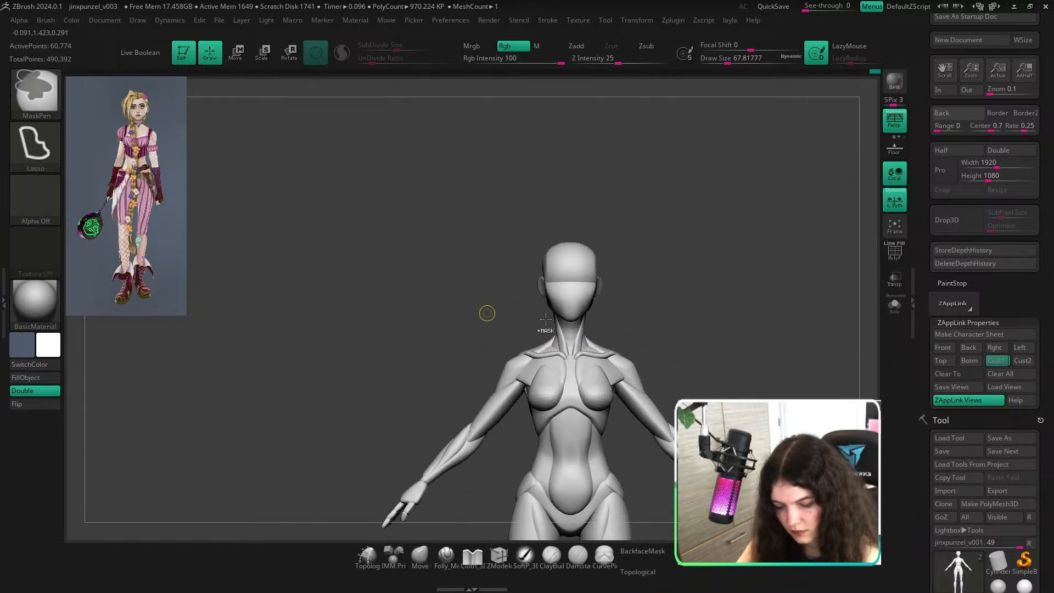
Turn off Topological masking and adjust the kneecaps' upper corners with the Move brush at draw size about 97.
alt+right_drag(700, 350, 647, 204)
mouse_move(615, 252)
ctrl+right_down()
mouse_move(581, 219)
mouse_move(607, 235)
ctrl+right_up()
ctrl+right_drag(607, 235, 612, 267)
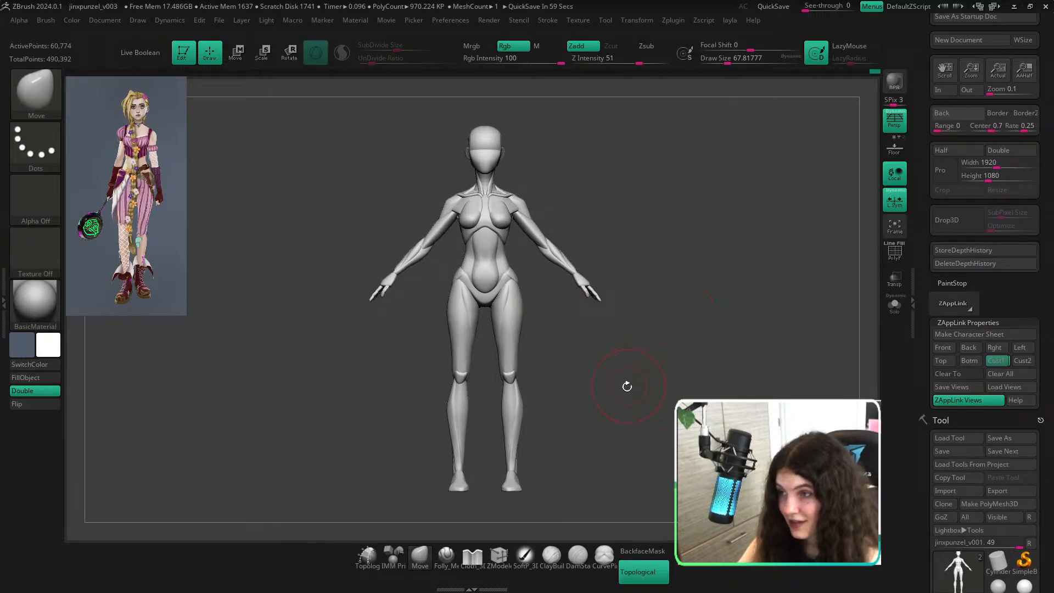
right_drag(628, 379, 541, 344)
ctrl+right_drag(461, 312, 511, 391)
alt+right_drag(615, 438, 583, 213)
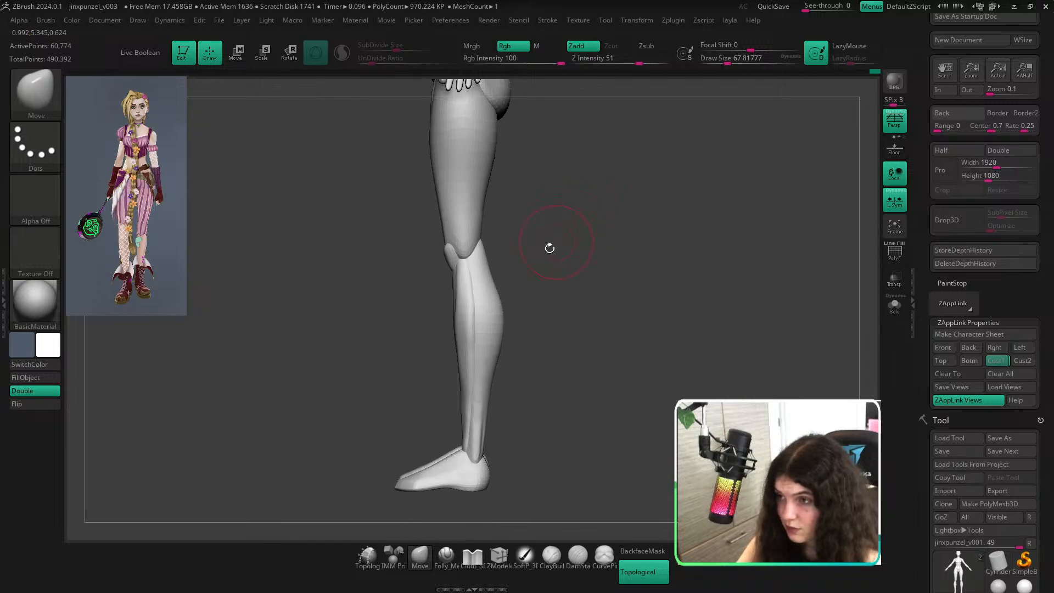
mouse_move(518, 274)
right_down()
mouse_move(583, 279)
mouse_move(497, 347)
right_up()
ctrl+right_drag(497, 347, 541, 420)
key(s)
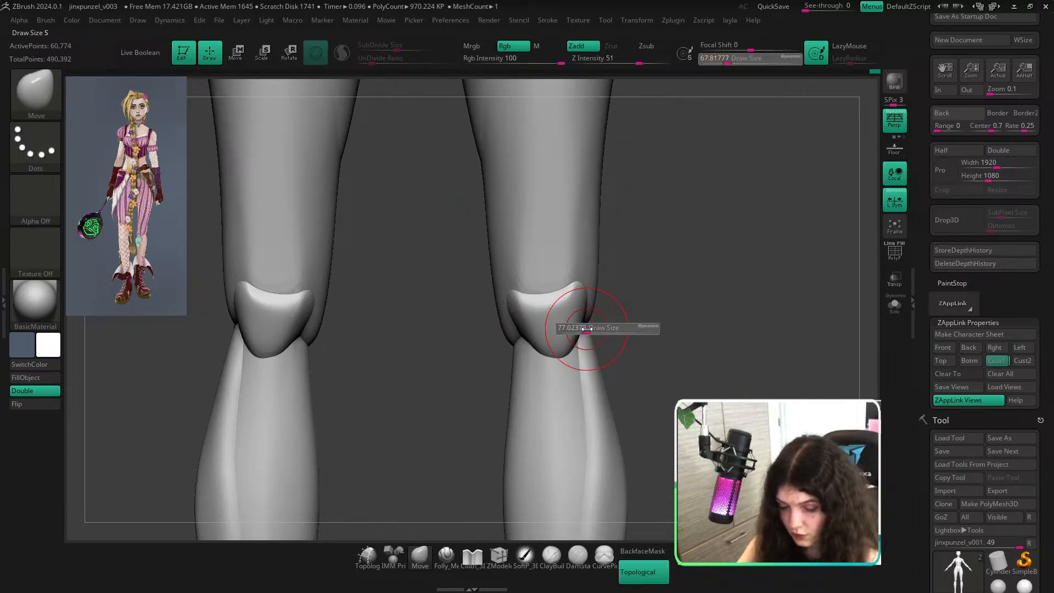
drag(585, 329, 590, 328)
click(637, 572)
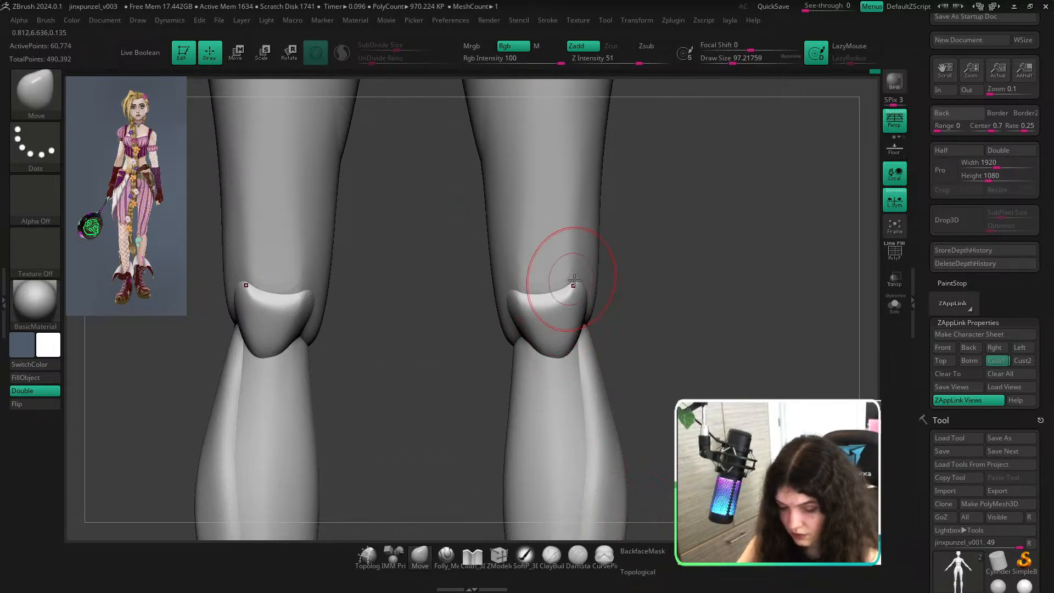
ctrl+right_drag(630, 384, 613, 348)
alt+right_drag(703, 361, 621, 417)
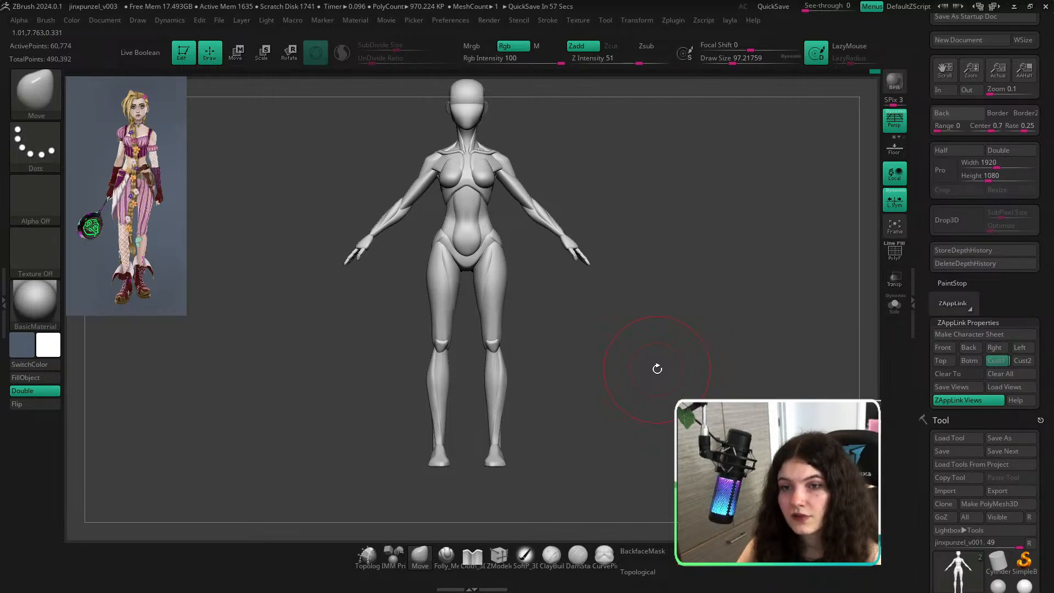
Compare the full body's proportions with the character reference overlay in the saved front view and examine the back.
alt+right_drag(665, 205, 682, 236)
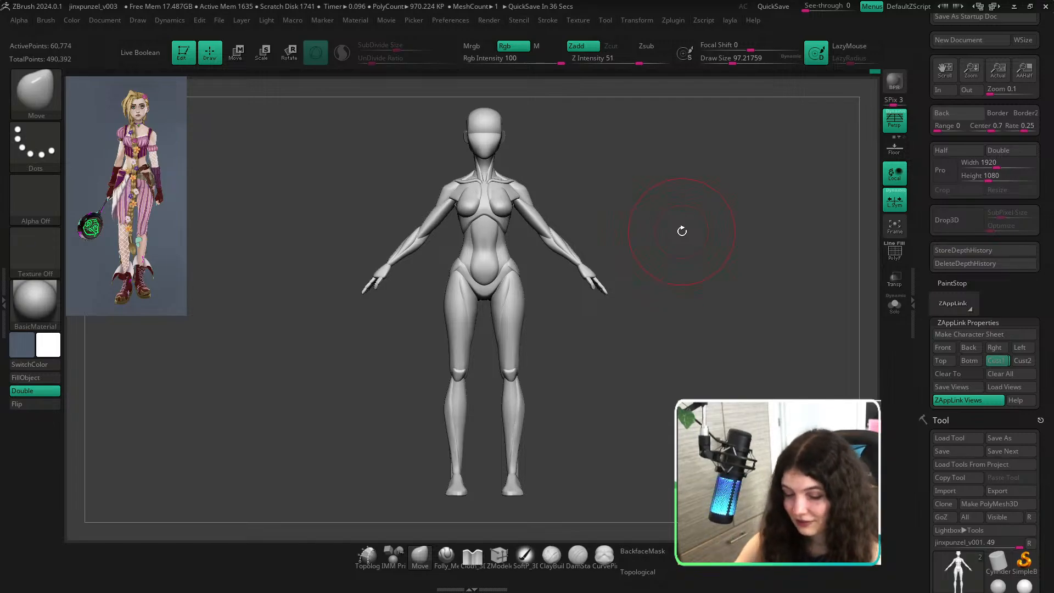
click(1003, 361)
key(shift+z)
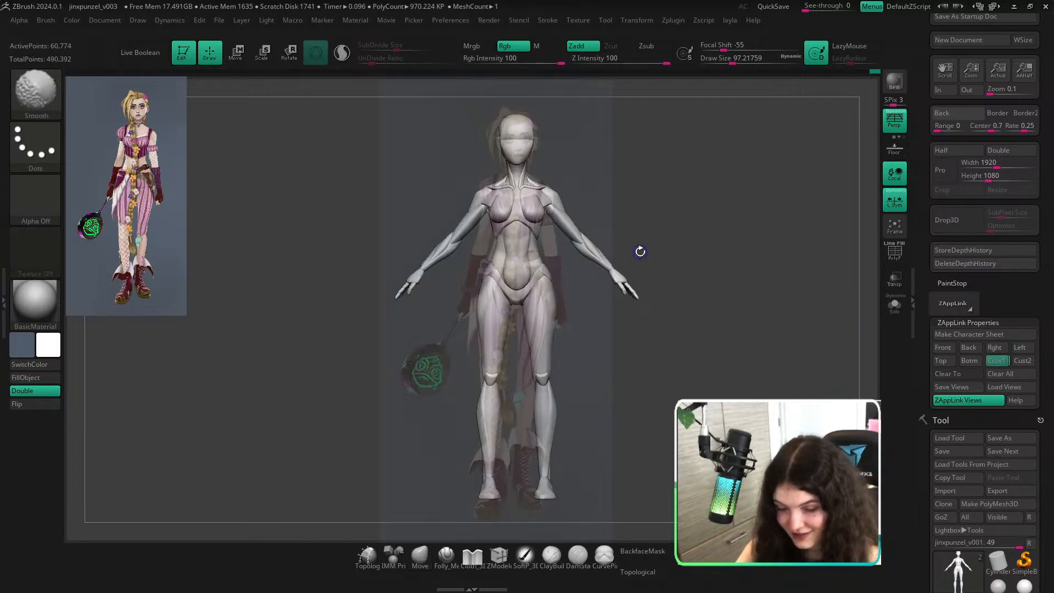
key(shift+z)
ctrl+right_drag(546, 208, 549, 247)
right_drag(549, 247, 702, 223)
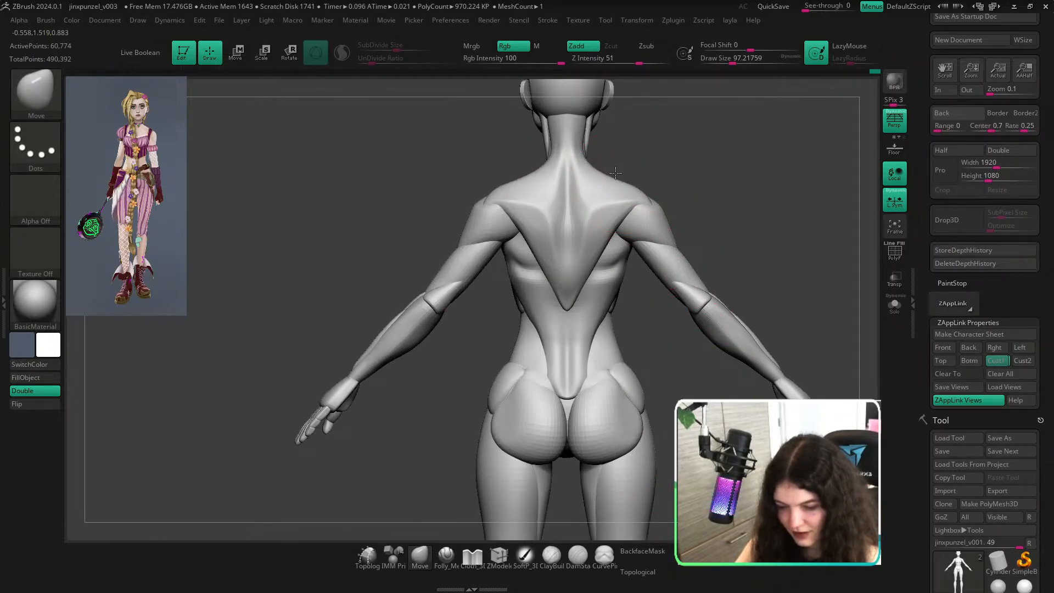
click(994, 361)
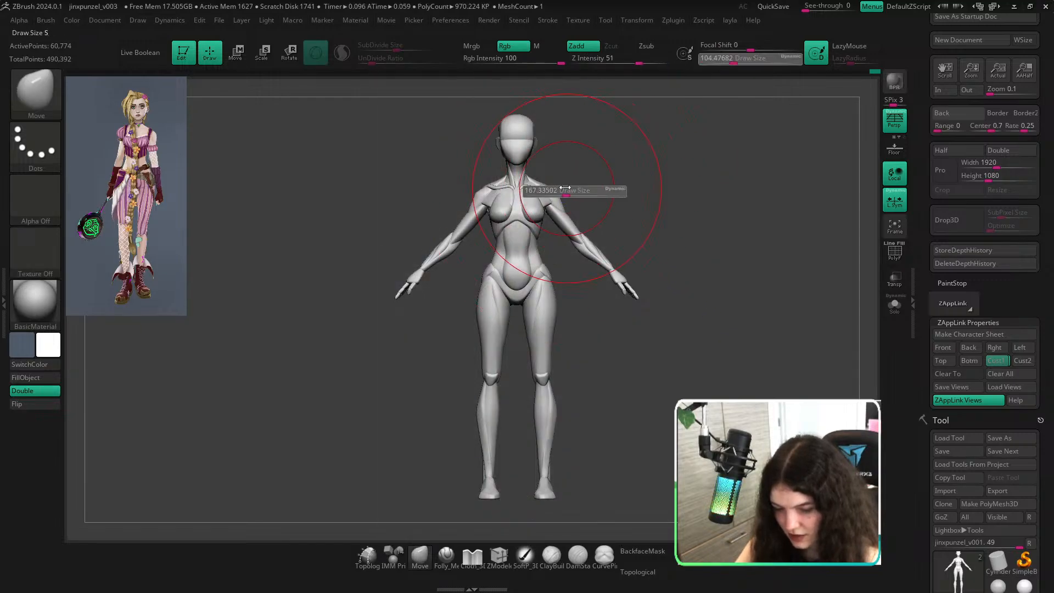
key(shift+z)
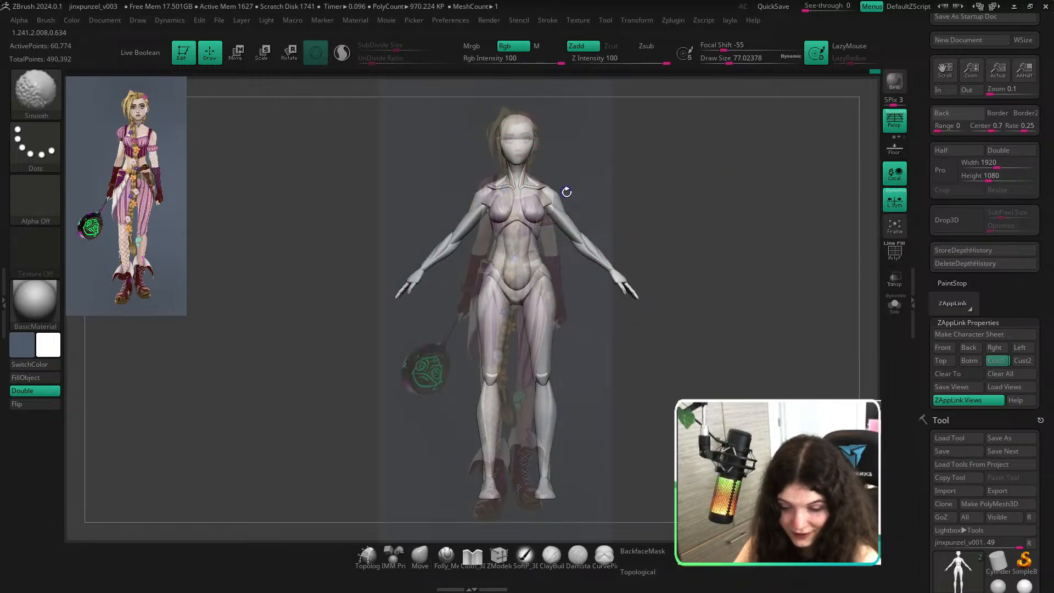
key(shift+z)
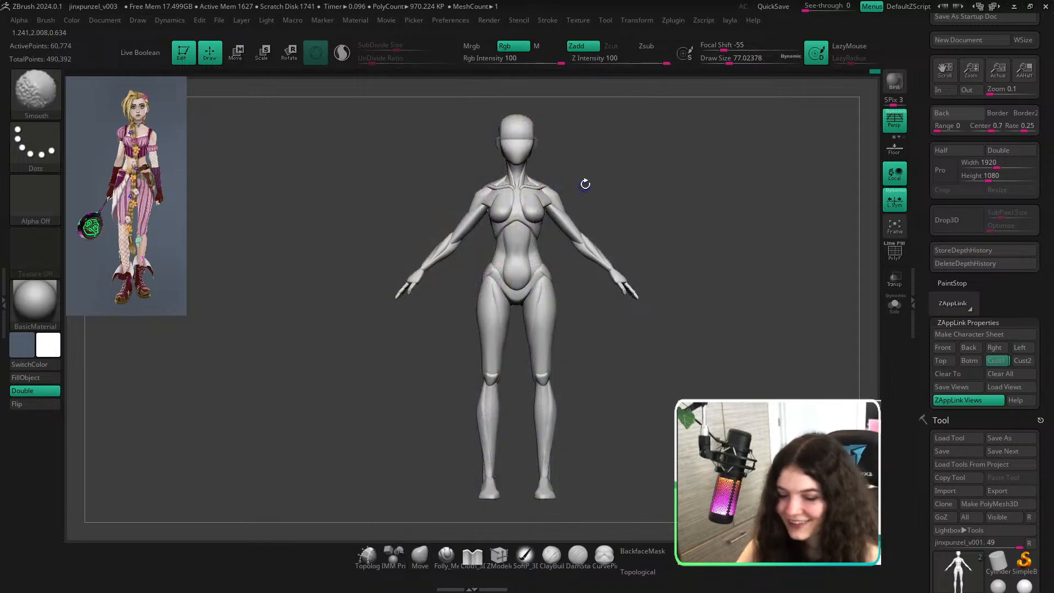
Compare the mannequin with the reference overlay and nudge the upper arms' contour with the Move brush.
key(shift+z)
key(shift+z)
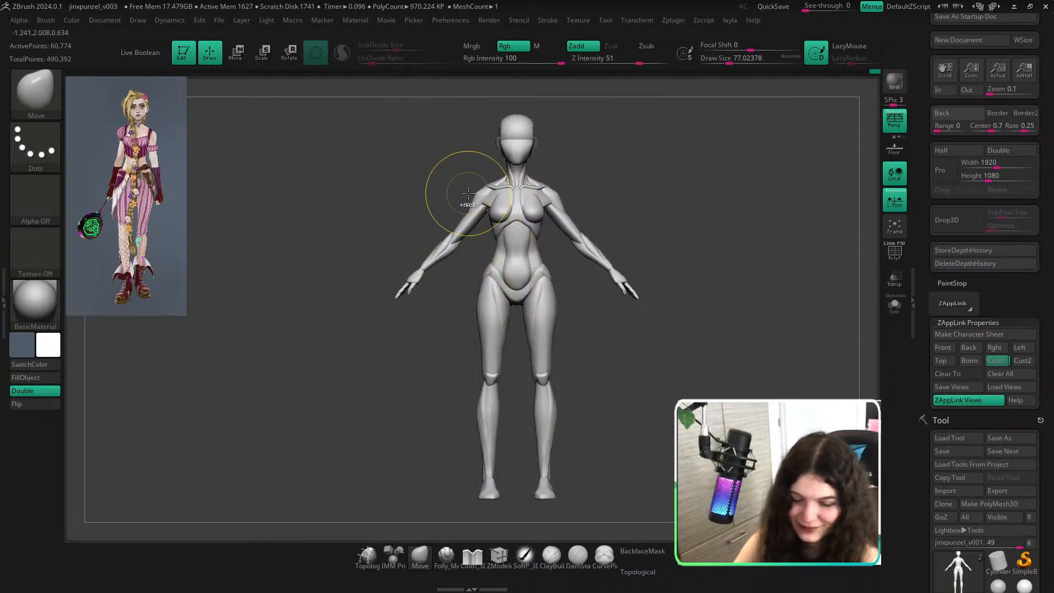
ctrl+right_drag(464, 195, 460, 212)
drag(456, 209, 461, 201)
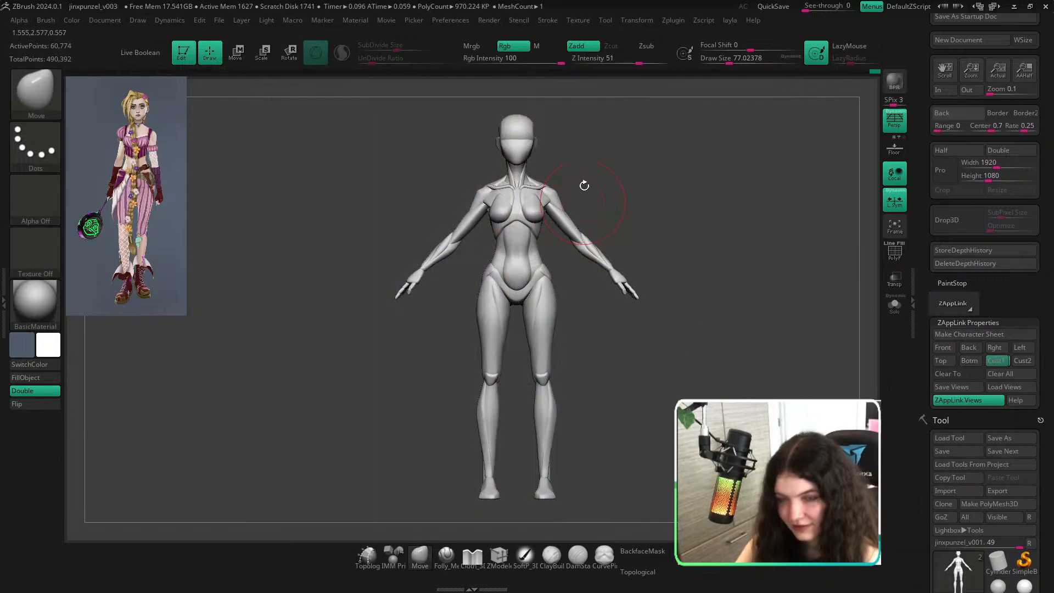
key(shift)
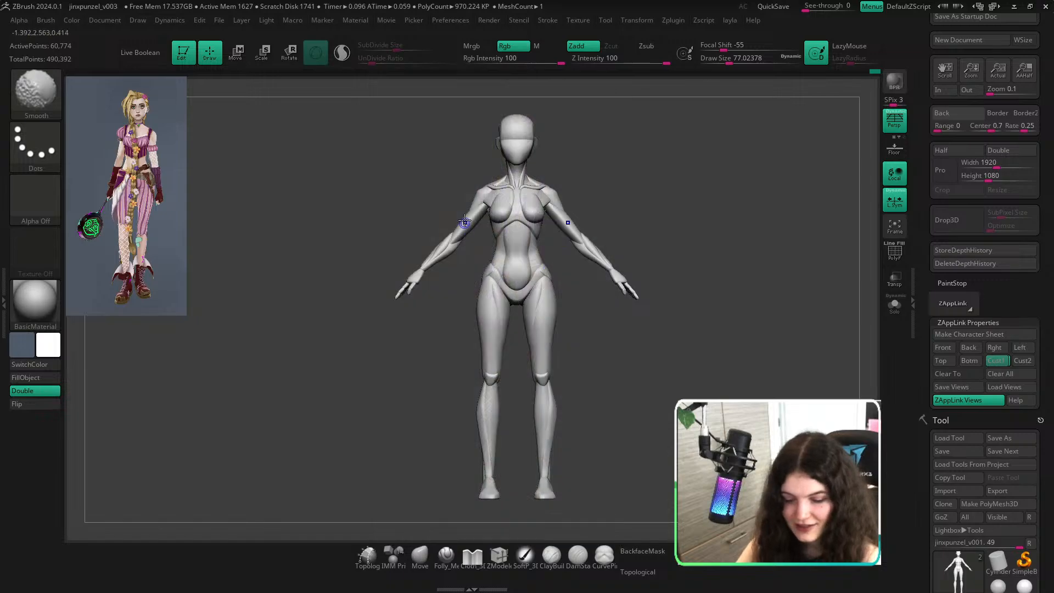
key(shift)
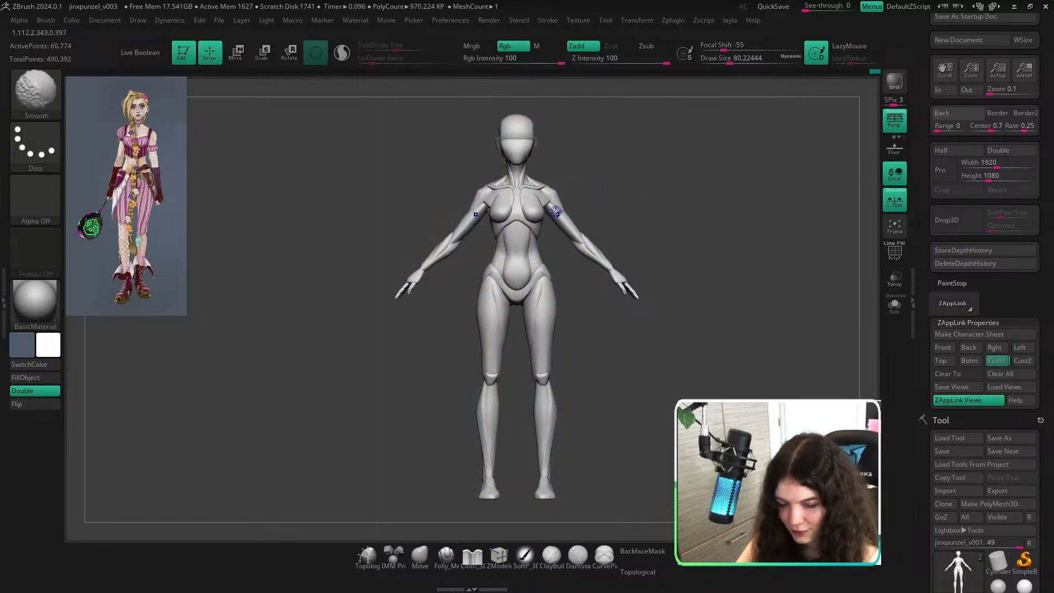
Refine the shoulders and upper arms from the front and back with the Move brush at a draw size of about 94.
ctrl+right_drag(560, 209, 595, 241)
key(s)
drag(596, 241, 597, 226)
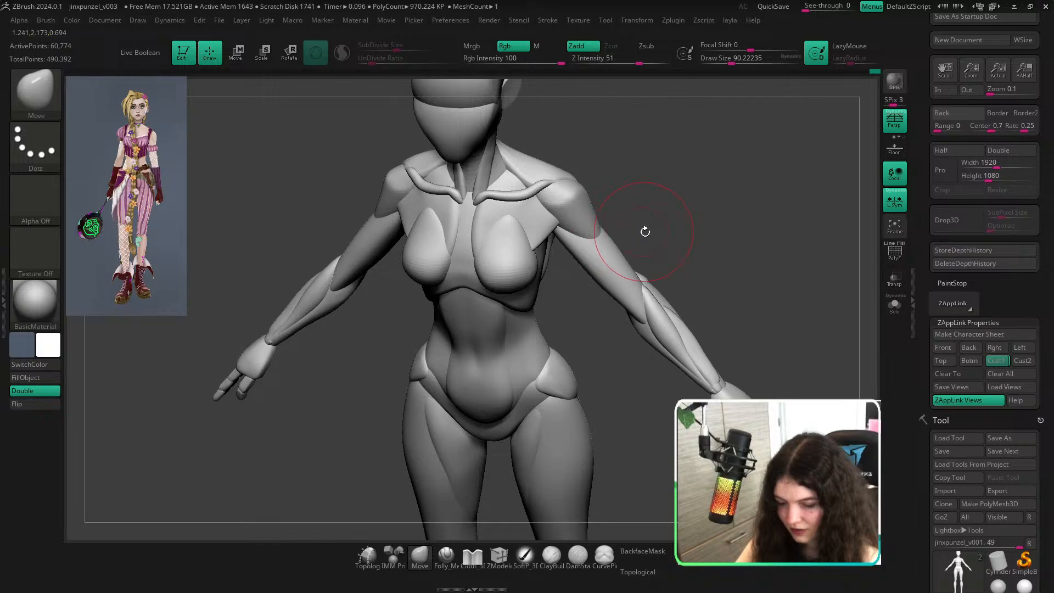
mouse_move(645, 231)
ctrl+right_down()
mouse_move(746, 250)
mouse_move(527, 259)
mouse_move(624, 207)
ctrl+right_up()
key(s)
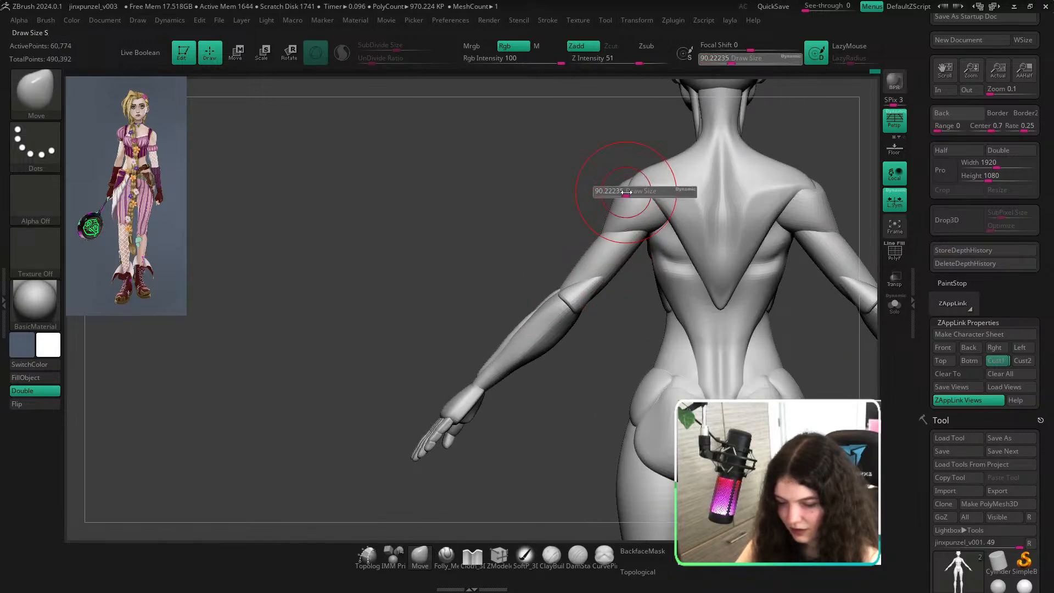
drag(626, 192, 629, 193)
Return to the stored front view and compare the body's proportions with the reference overlay.
click(943, 347)
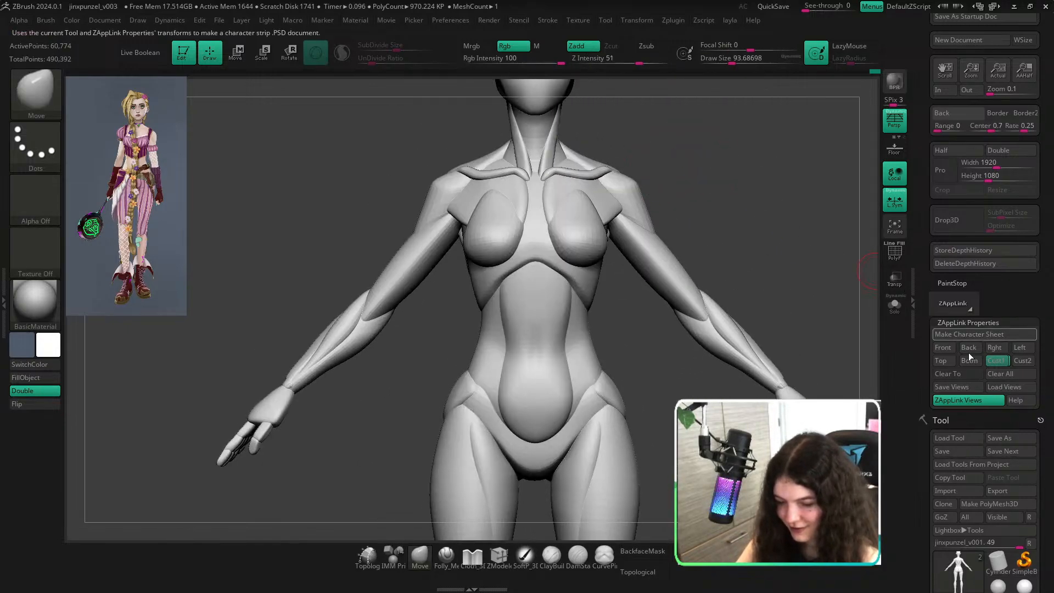
key(f)
key(shift)
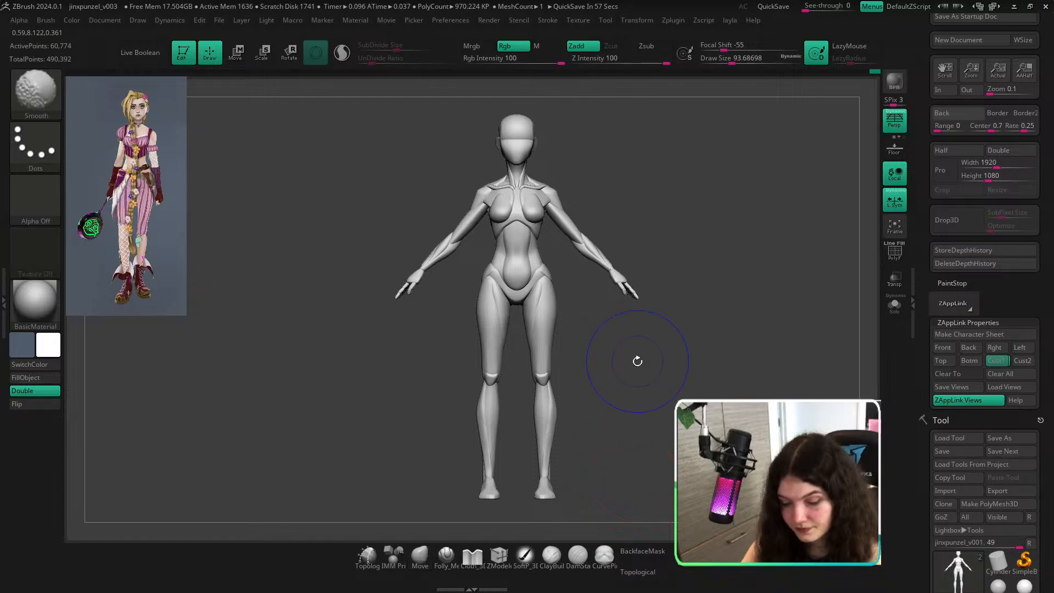
key(shift+z)
key(shift+z)
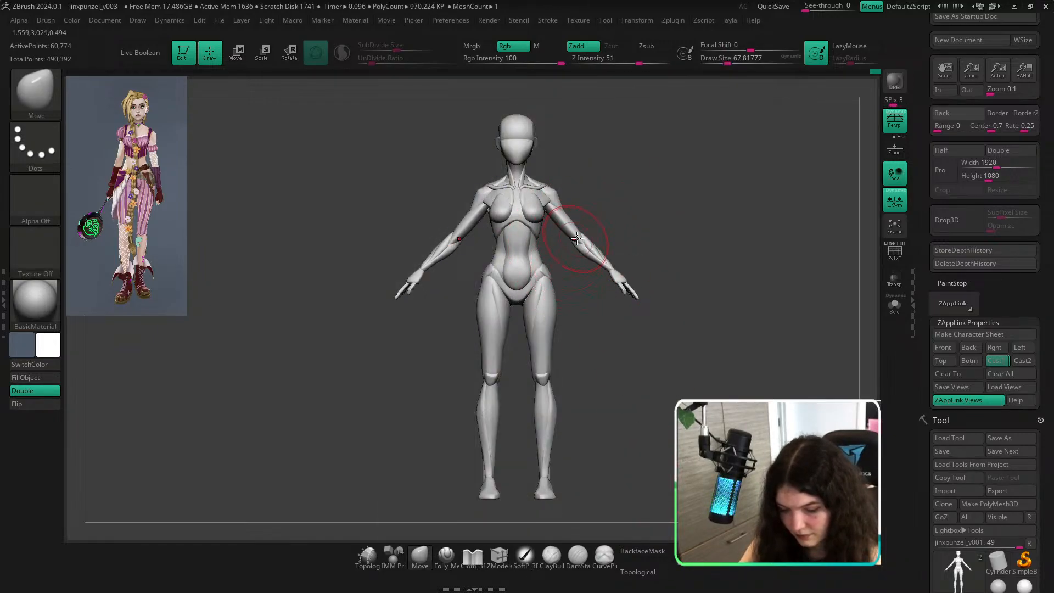
key(shift+z)
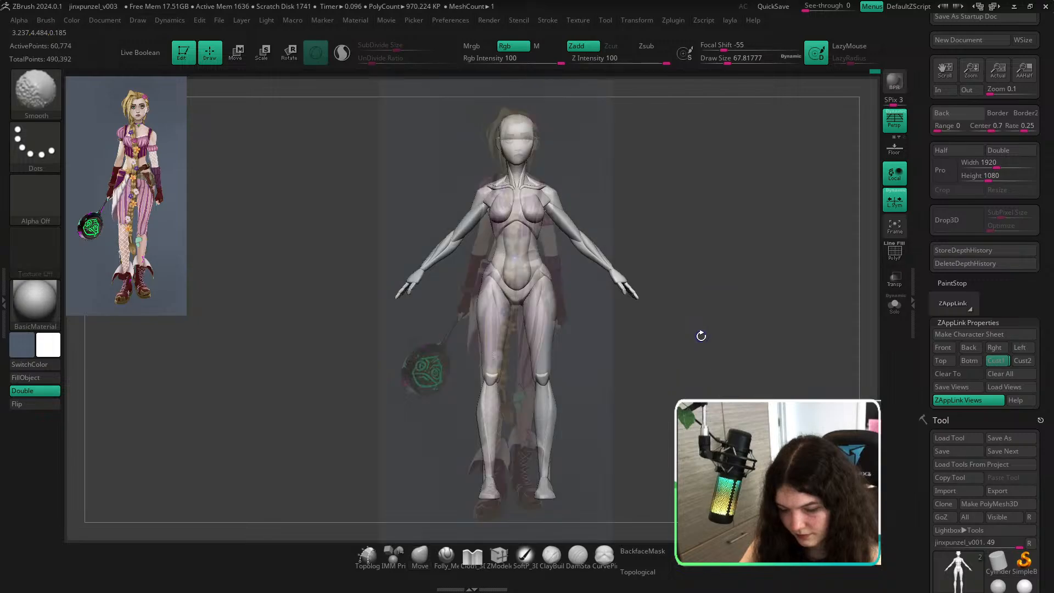
key(shift+z)
Turn on topological masking for the Move brush and set its draw size to about 108 for the elbow, seen from behind.
shift+drag(703, 336, 596, 363)
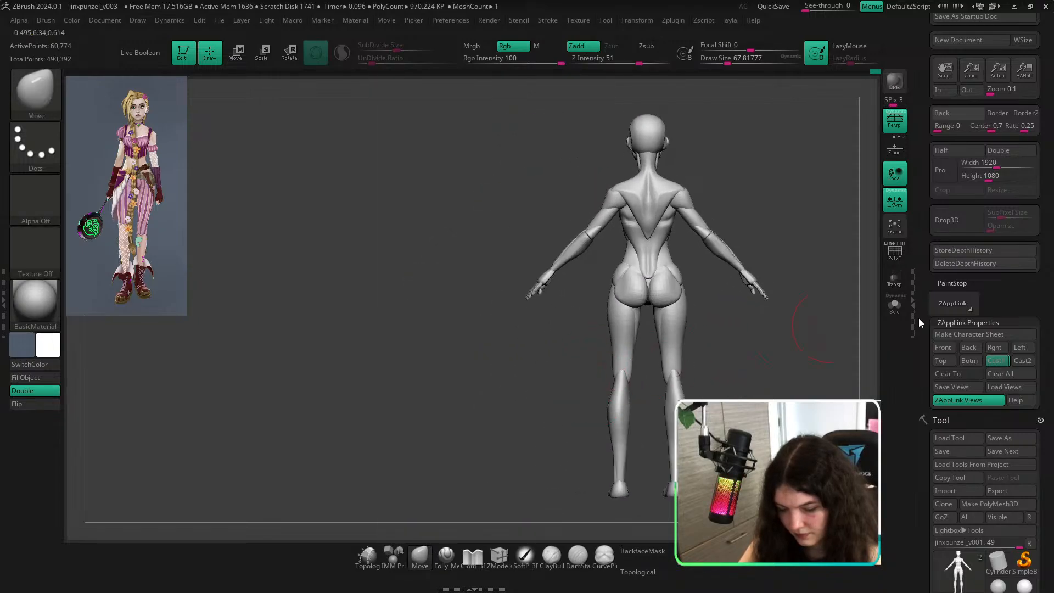
ctrl+right_drag(612, 190, 607, 447)
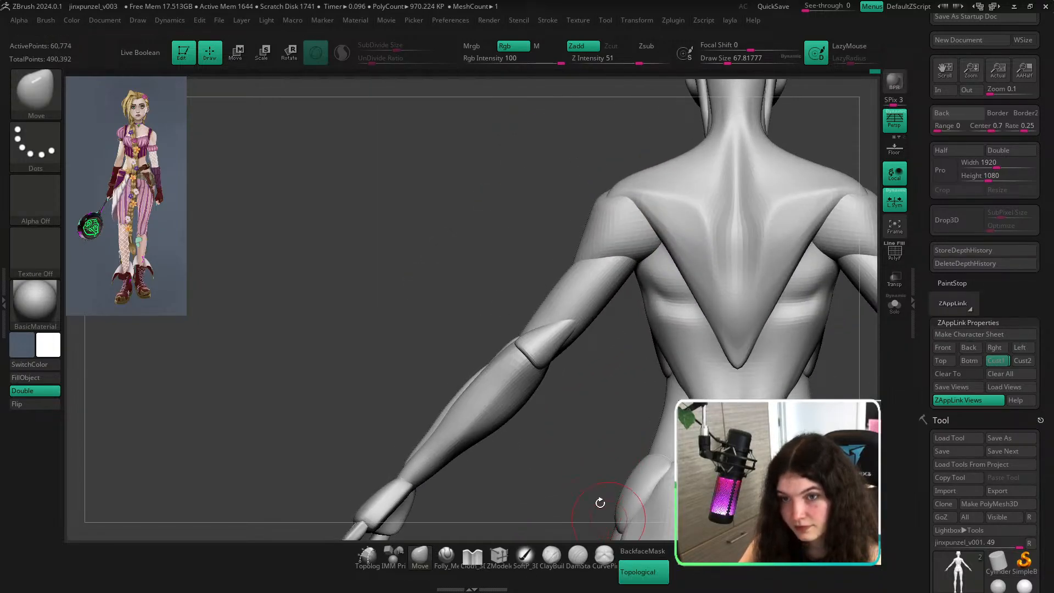
ctrl+right_drag(598, 502, 585, 494)
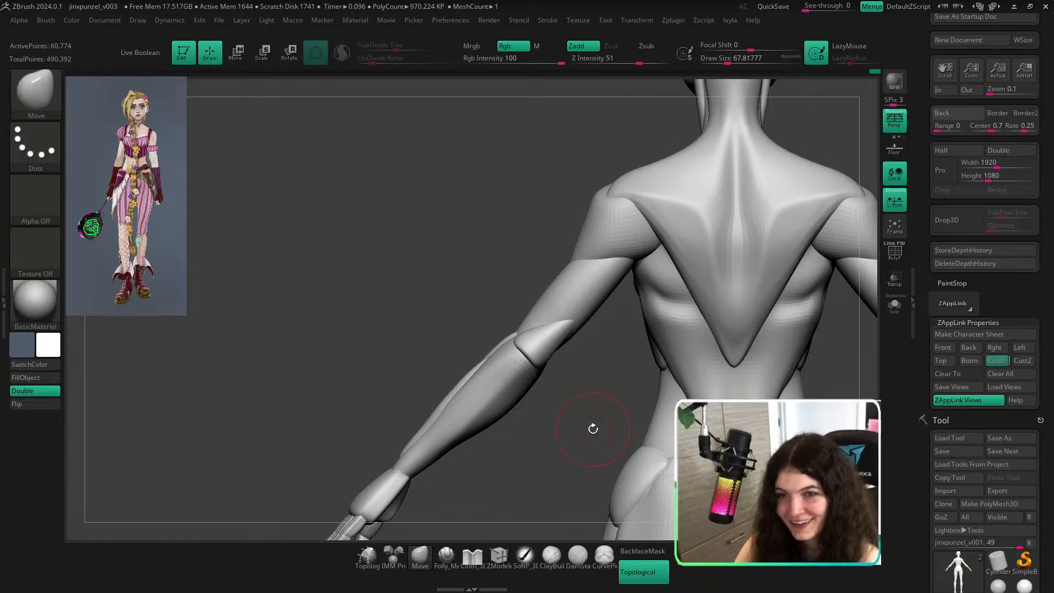
drag(604, 428, 593, 349)
key(s)
drag(571, 314, 577, 313)
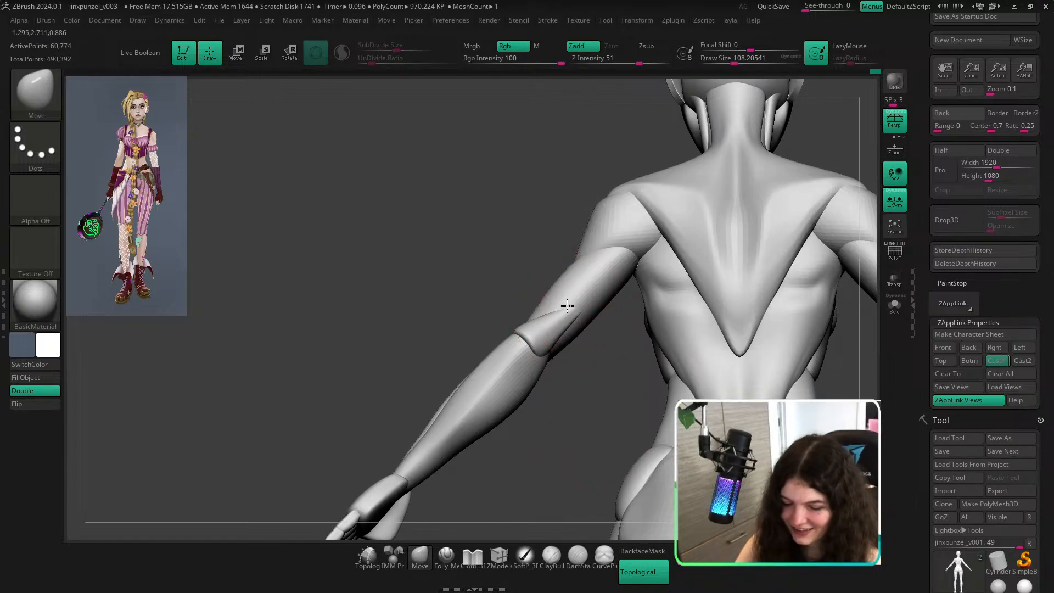
Isolate the elbow piece to examine its full shape and bring the whole body back into view.
ctrl+shift+click(574, 317)
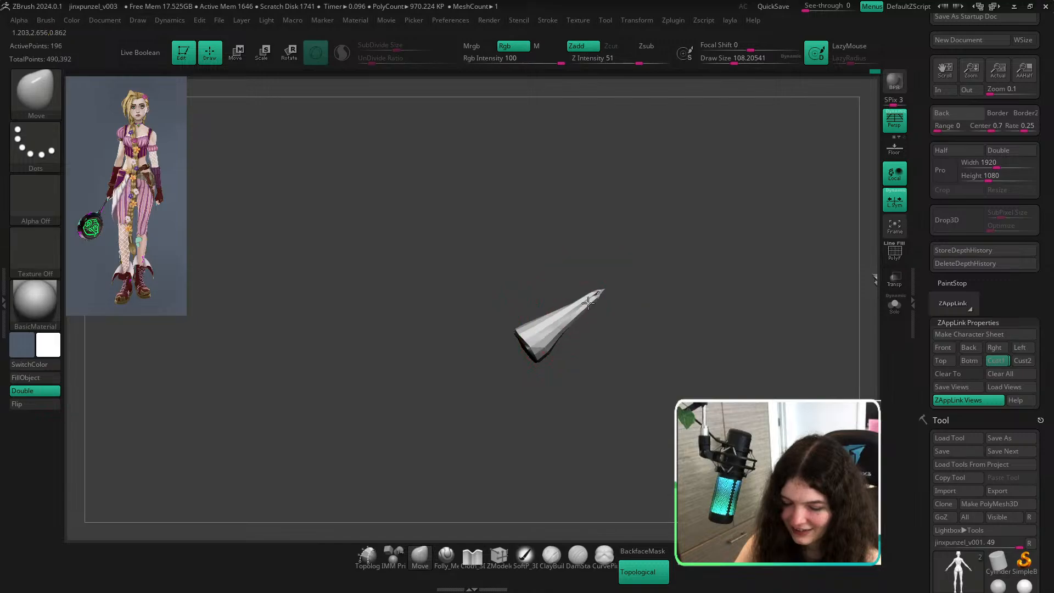
ctrl+shift+click(608, 438)
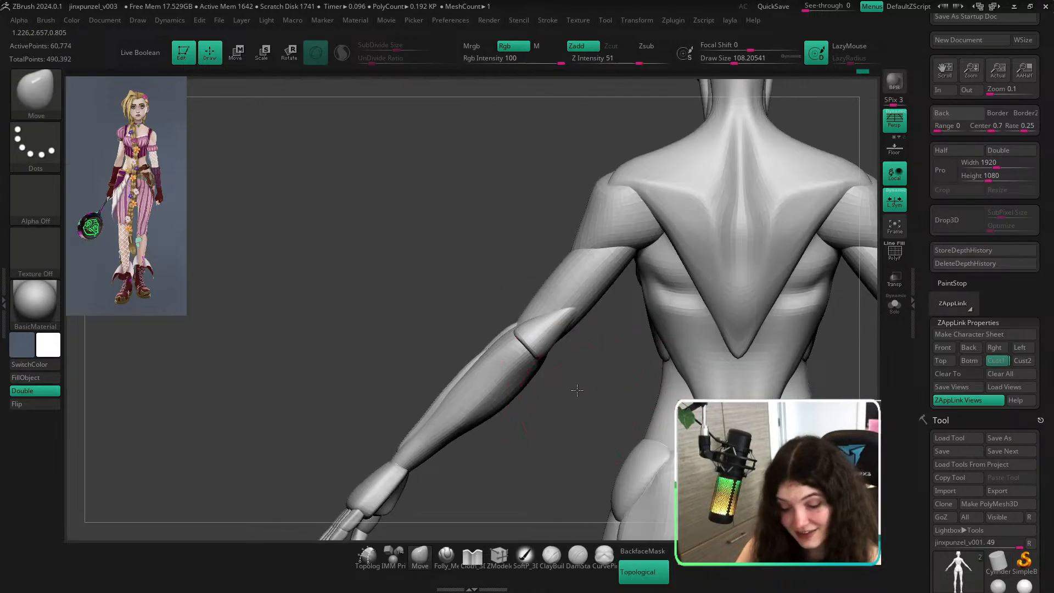
mouse_move(608, 438)
mouse_down()
mouse_move(543, 335)
mouse_move(554, 387)
mouse_move(581, 425)
mouse_up()
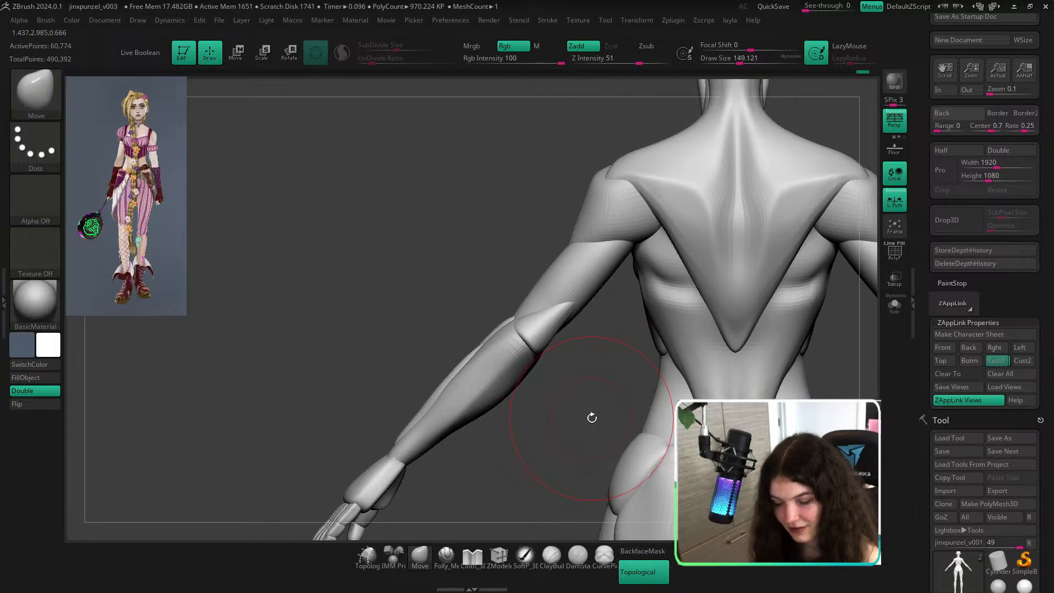
drag(596, 355, 615, 291)
ctrl+shift+click(552, 330)
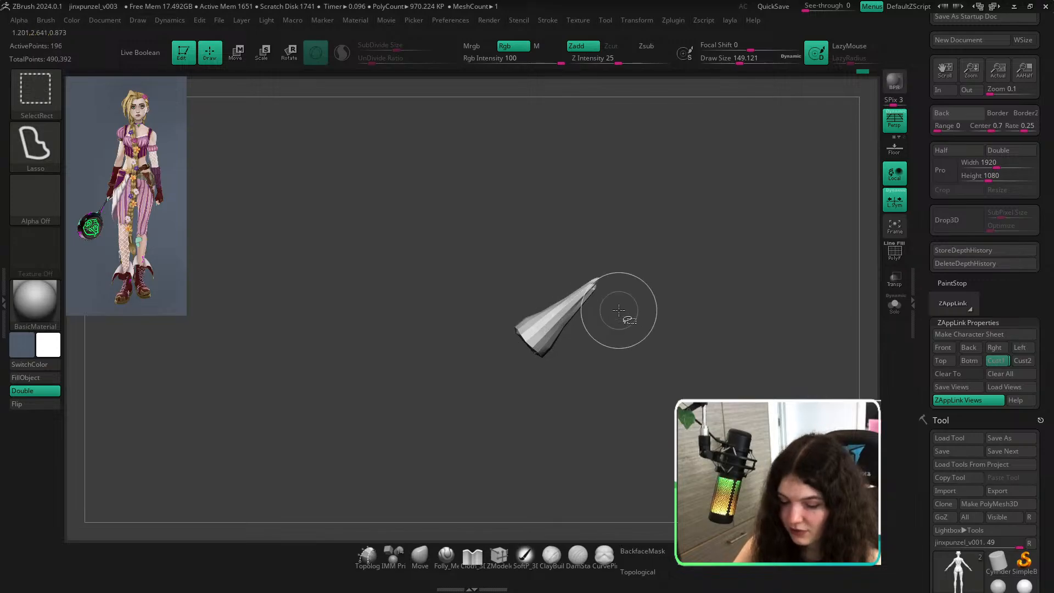
ctrl+shift+click(617, 335)
Undo the last stroke and reshape the elbow pieces' upper tips with the Move brush at a draw size of about 177.
drag(617, 384, 593, 320)
mouse_move(593, 320)
right_down()
mouse_move(566, 419)
mouse_move(544, 352)
mouse_move(639, 433)
mouse_move(593, 395)
right_up()
key(bracketleft)
key(bracketleft)
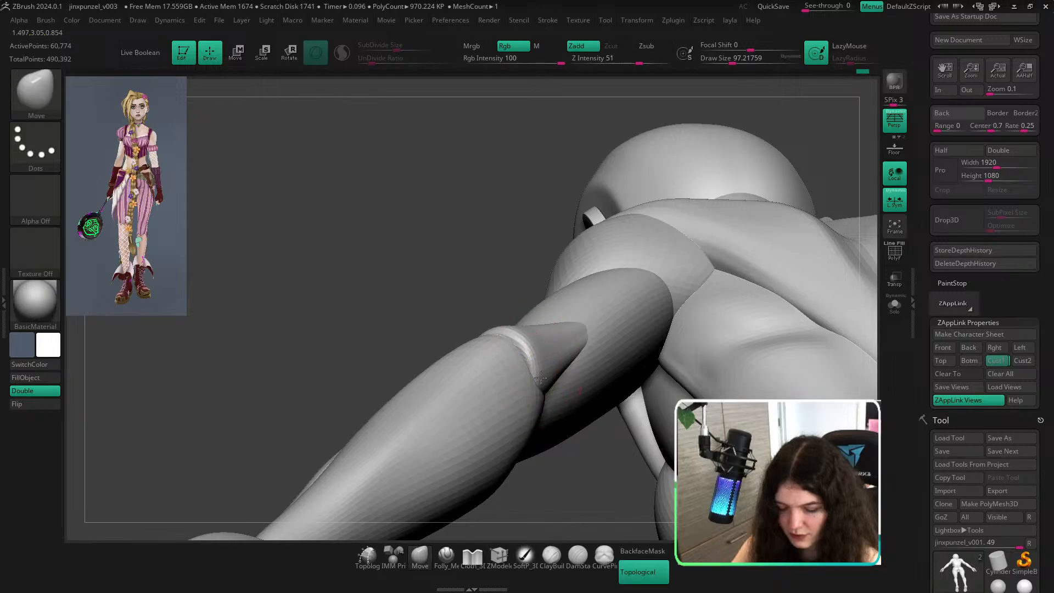
mouse_move(534, 366)
right_down()
mouse_move(501, 356)
mouse_move(638, 252)
mouse_move(527, 405)
mouse_move(796, 384)
mouse_move(691, 393)
mouse_move(641, 358)
right_up()
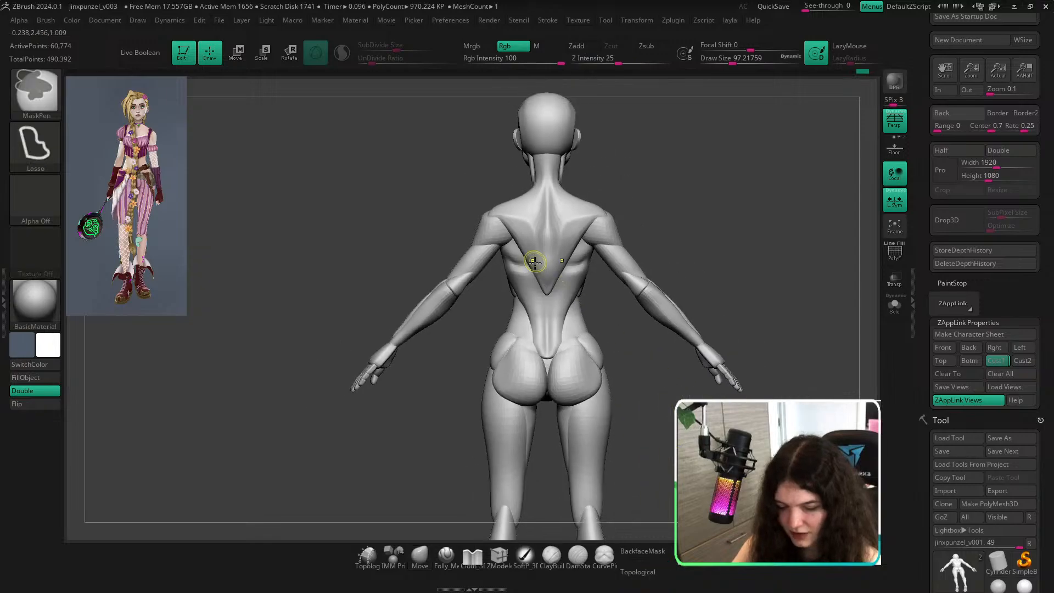
ctrl+right_drag(534, 262, 469, 318)
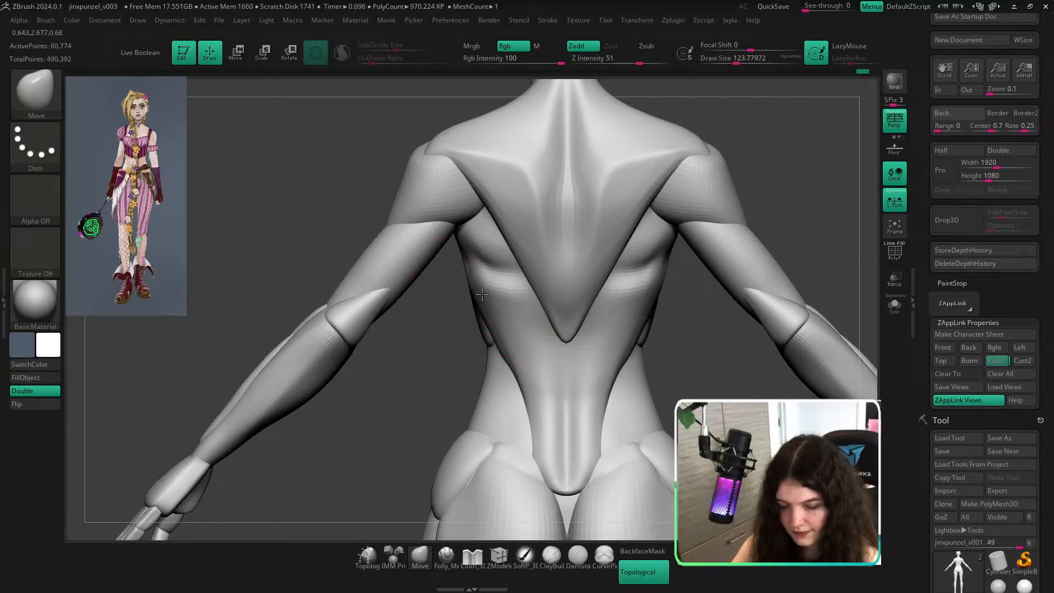
key(ctrl+z)
key(])
key(])
key(])
drag(350, 319, 357, 314)
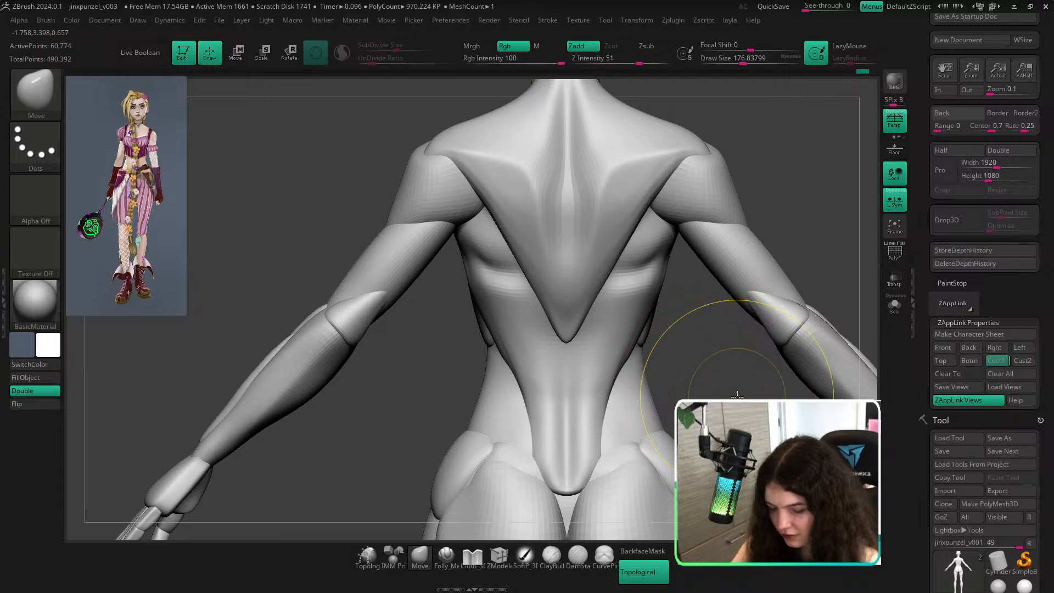
Check the lower-back piece in isolation and reshape its lower end above the buttocks with the Move brush at a draw size of about 120.
ctrl+right_drag(741, 400, 640, 418)
alt+right_drag(639, 477, 612, 377)
ctrl+right_drag(447, 254, 476, 291)
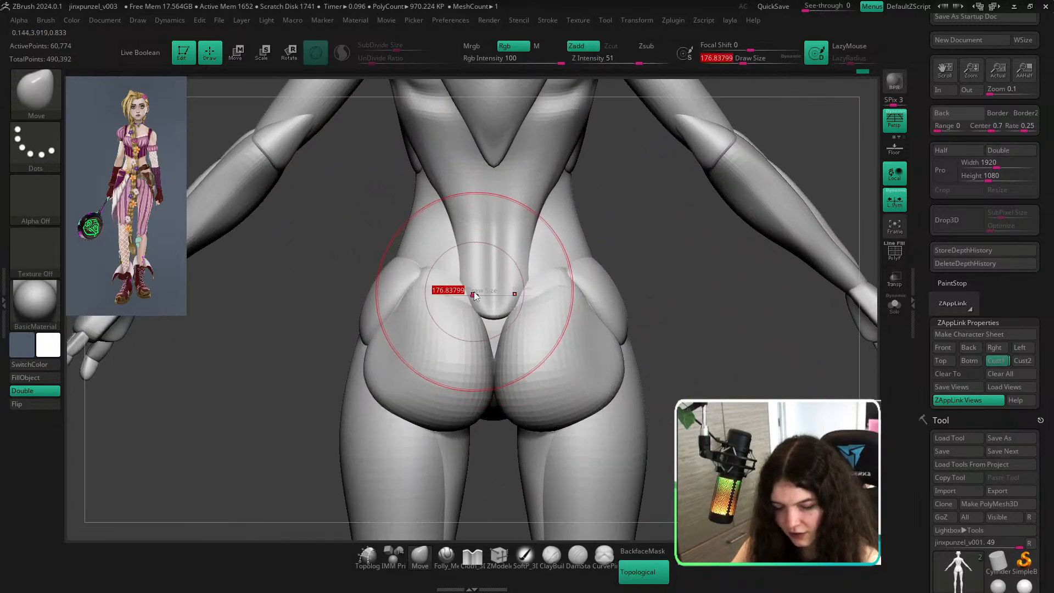
ctrl+shift+click(466, 277)
key(s)
drag(473, 285, 465, 282)
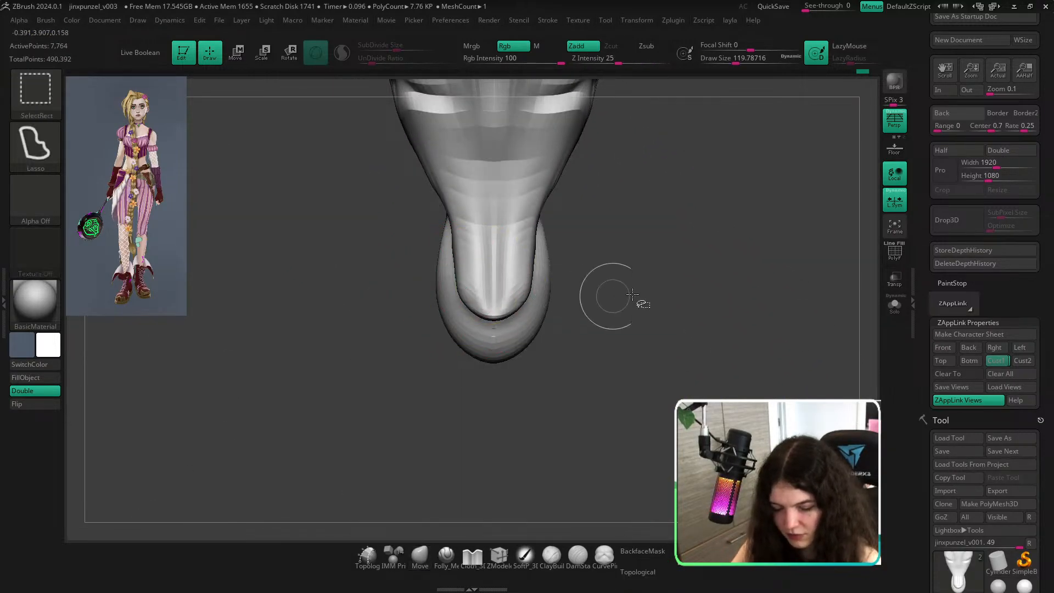
ctrl+shift+click(630, 296)
alt+right_drag(648, 281, 666, 330)
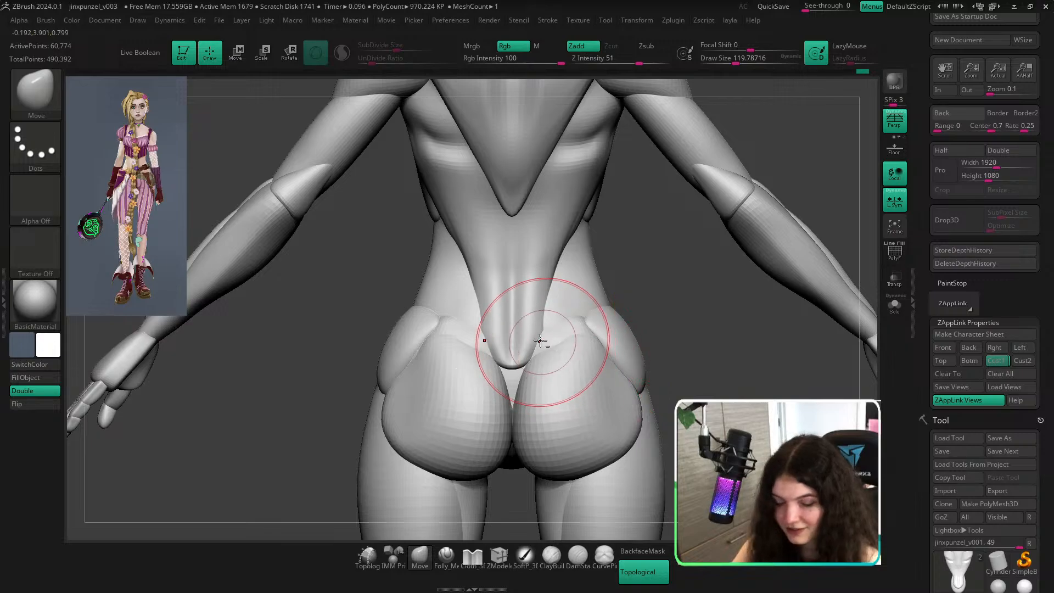
drag(515, 358, 508, 356)
key(f)
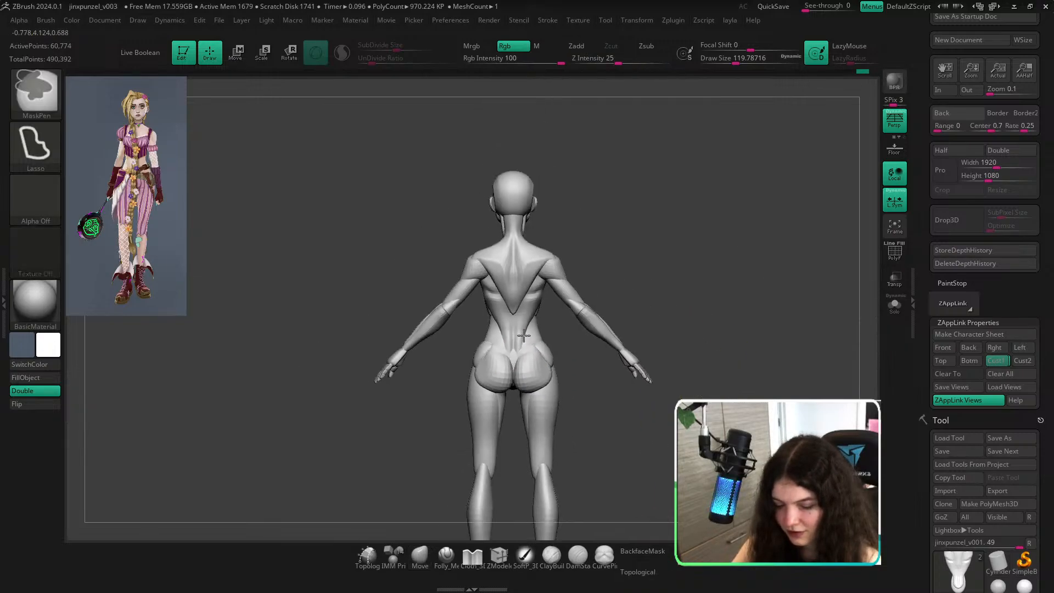
Inspect the back, hips and arms from several angles and return to the stored front view.
drag(648, 352, 724, 423)
right_drag(723, 423, 642, 395)
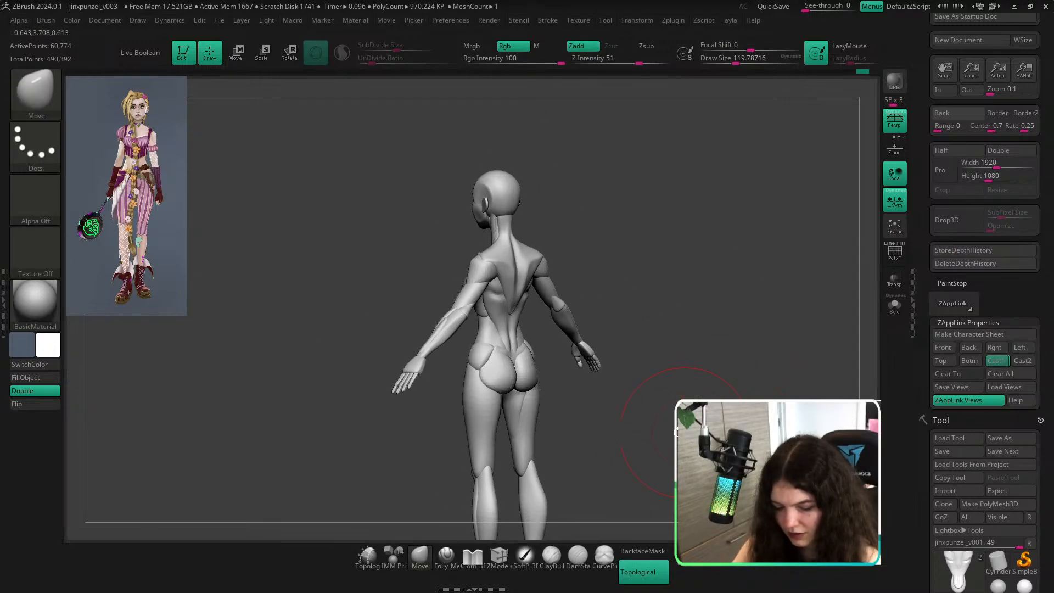
ctrl+right_drag(615, 296, 607, 363)
right_drag(798, 333, 764, 332)
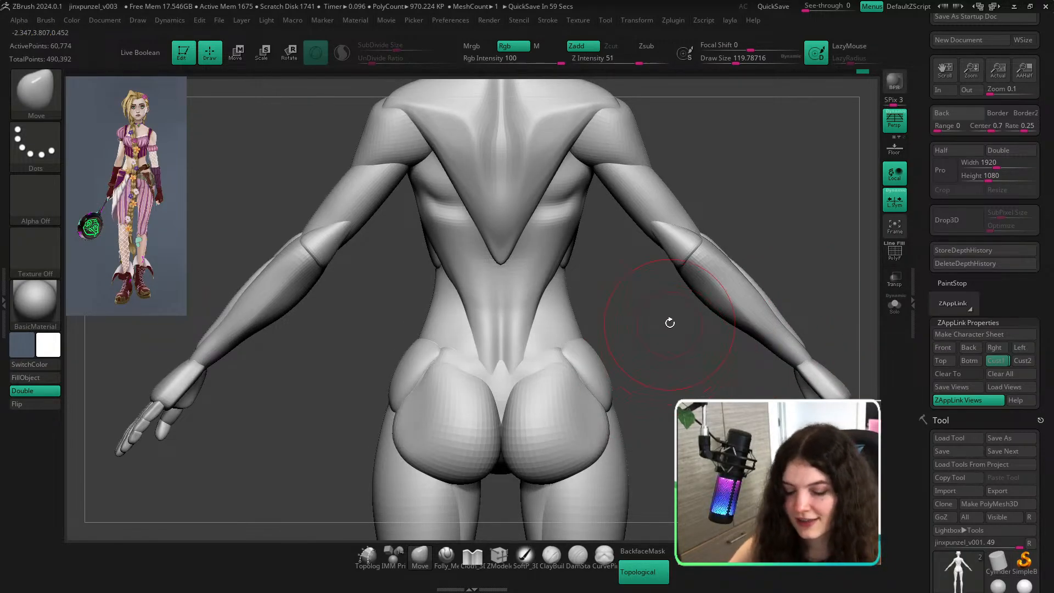
right_drag(637, 311, 519, 223)
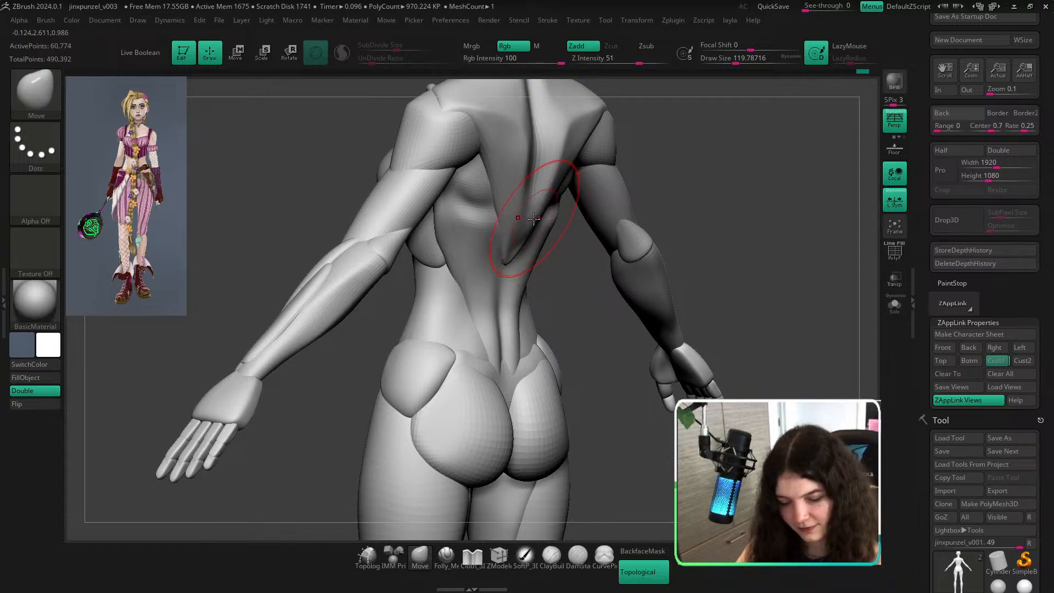
click(997, 361)
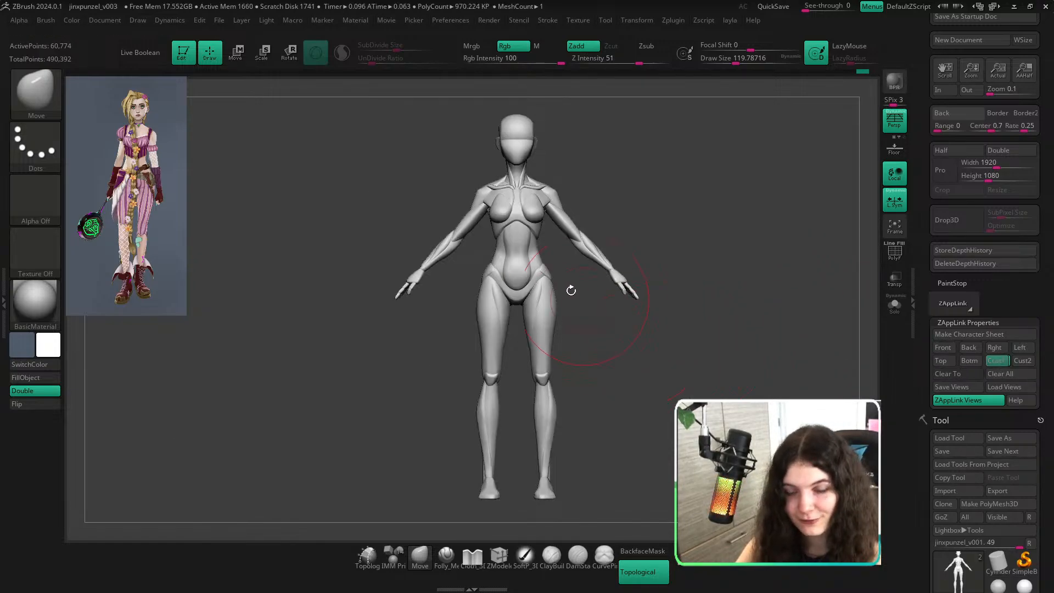
key(shift)
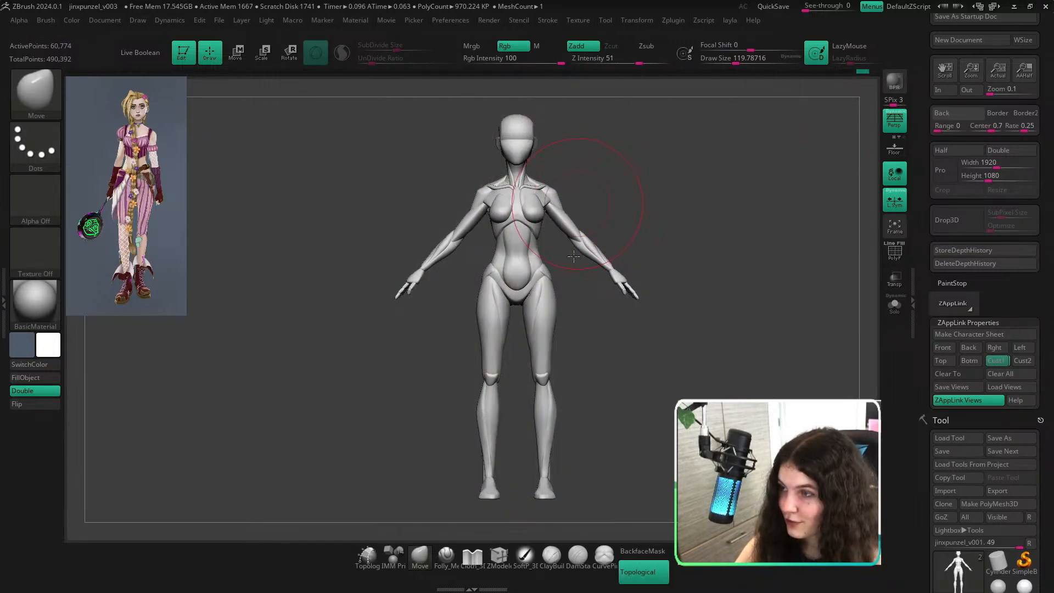
Turn off topological masking and adjust the neck's front with the Move brush at a draw size of about 108.
click(652, 576)
ctrl+right_drag(559, 314, 572, 355)
alt+right_drag(688, 206, 702, 388)
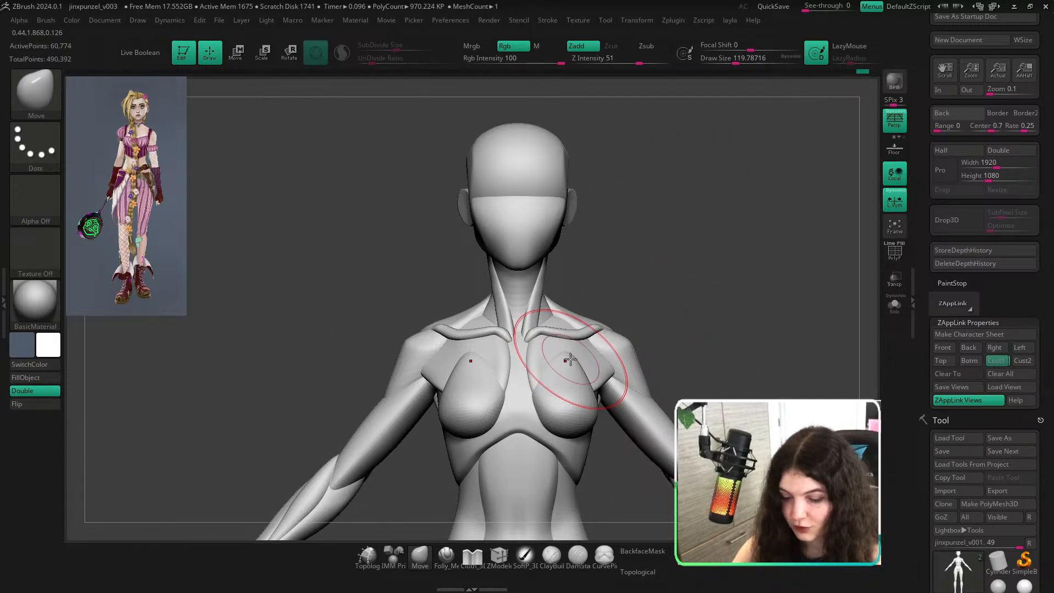
ctrl+right_drag(520, 320, 521, 355)
key(s)
drag(519, 295, 517, 295)
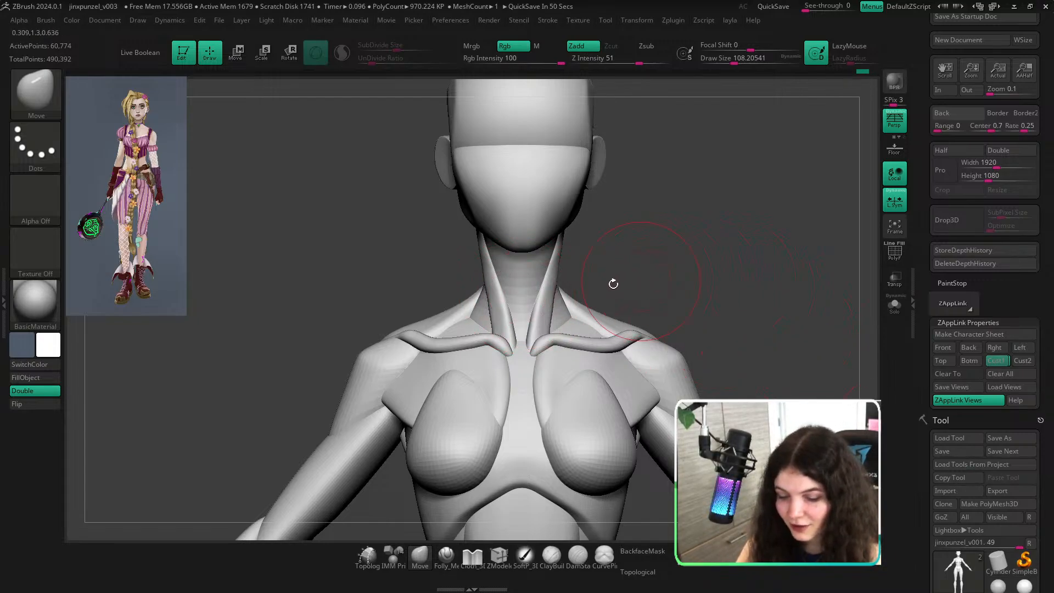
Refine the neck beneath the chin with the Move brush at a draw size of about 223.
ctrl+right_drag(541, 261, 527, 323)
key(s)
drag(506, 290, 522, 290)
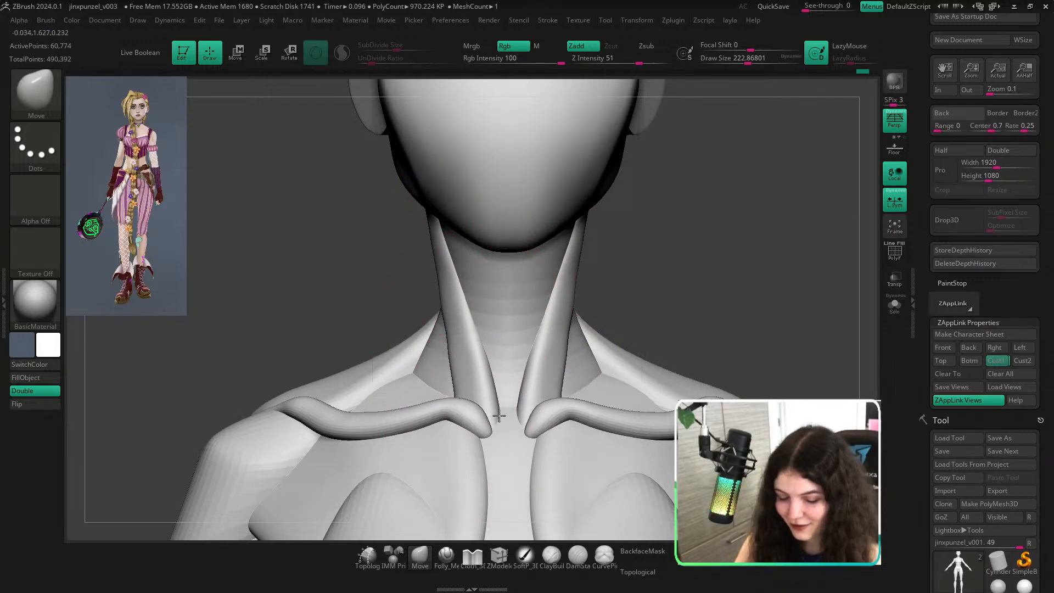
ctrl+right_drag(723, 348, 700, 231)
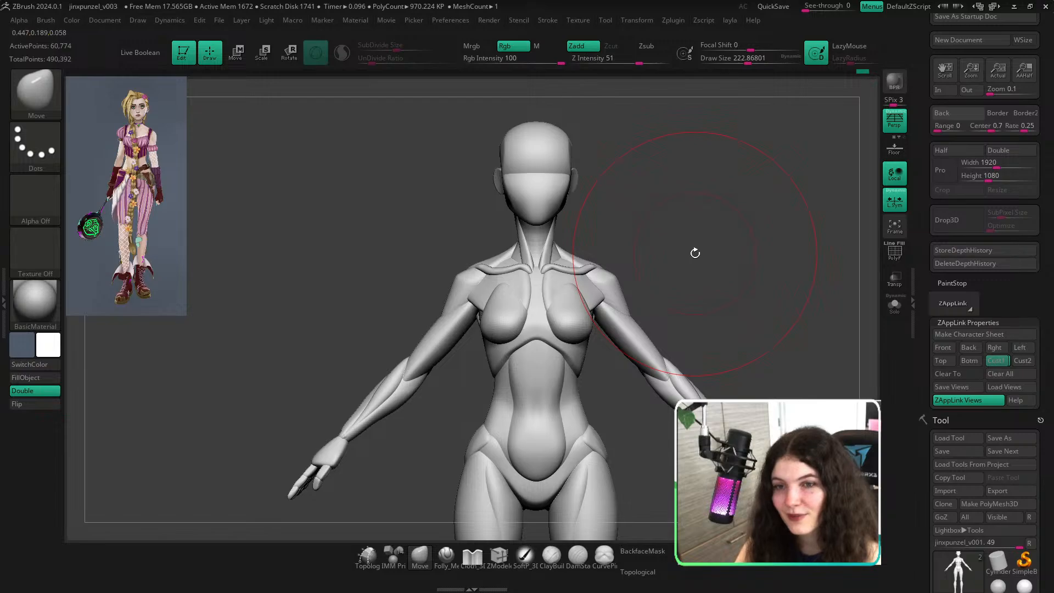
Adjust the shoulder and upper-arm area with the Move brush, reducing the draw size to about 132.
ctrl+right_drag(569, 275, 577, 335)
right_drag(648, 327, 596, 323)
key(s)
drag(632, 321, 618, 320)
right_drag(650, 287, 654, 311)
key(s)
drag(628, 308, 614, 299)
Return to the stored front view and compare the full body with the overlaid character reference.
click(997, 360)
key(shift)
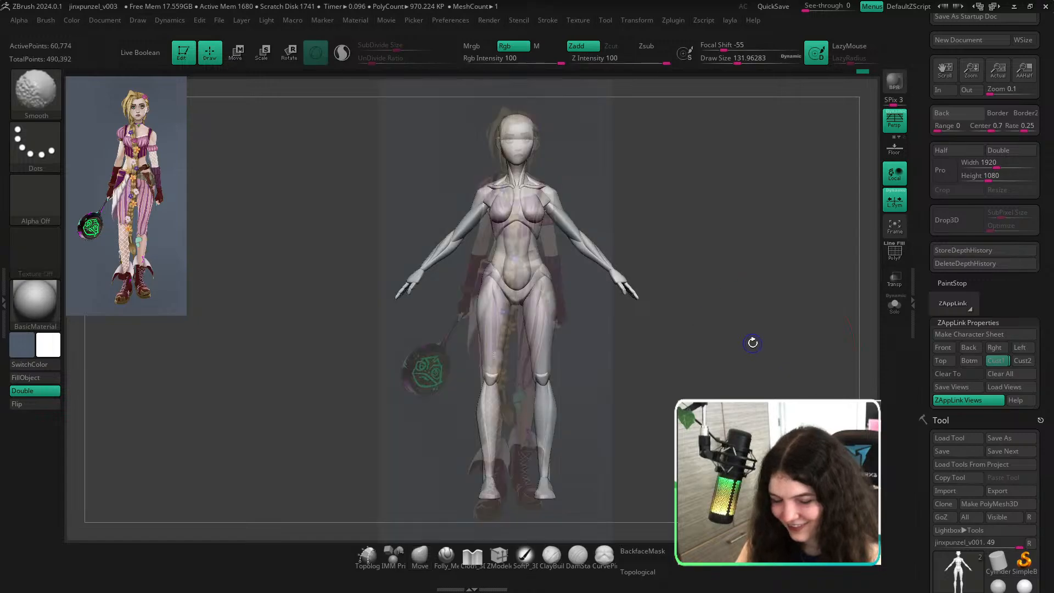
key(shift+z)
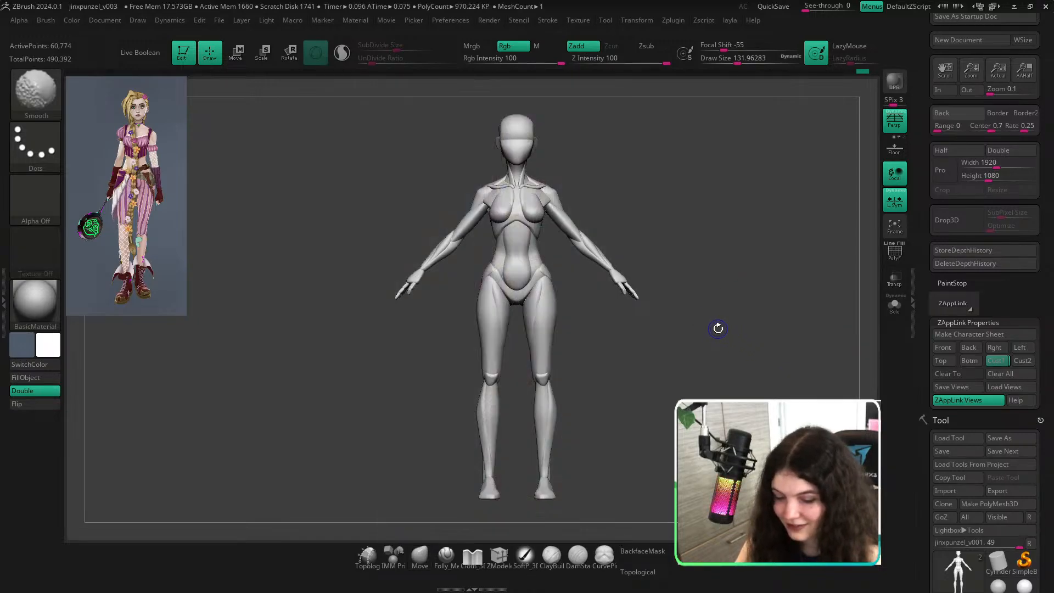
Refine the outer shoulder contour with the Move brush at a draw size of about 101 and return to the stored view.
ctrl+right_drag(596, 254, 737, 301)
right_drag(779, 266, 718, 221)
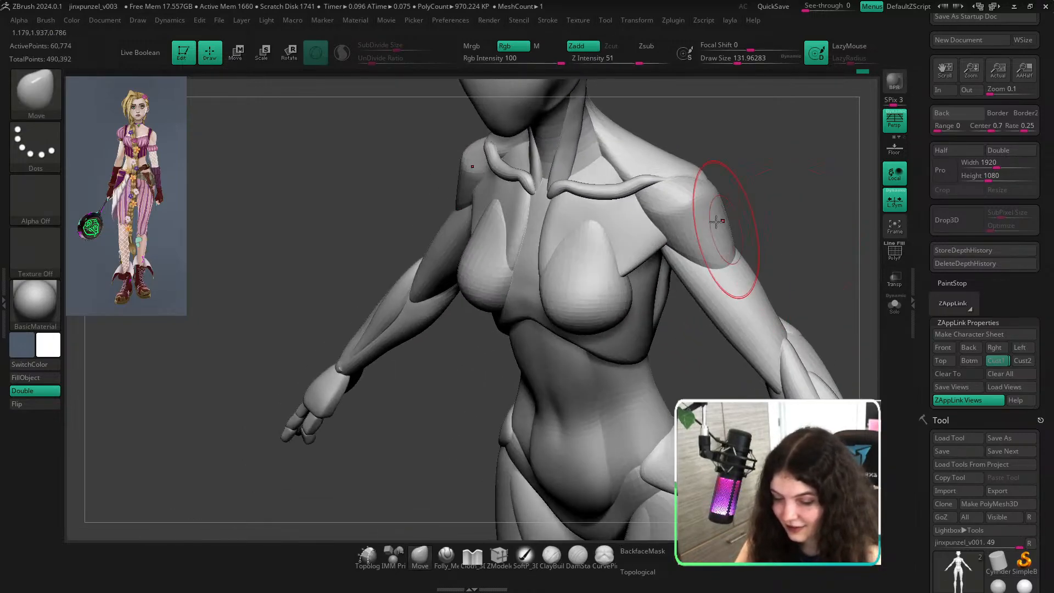
key(s)
drag(711, 216, 705, 216)
mouse_move(706, 200)
right_down()
mouse_move(788, 193)
mouse_move(806, 206)
mouse_move(740, 231)
right_up()
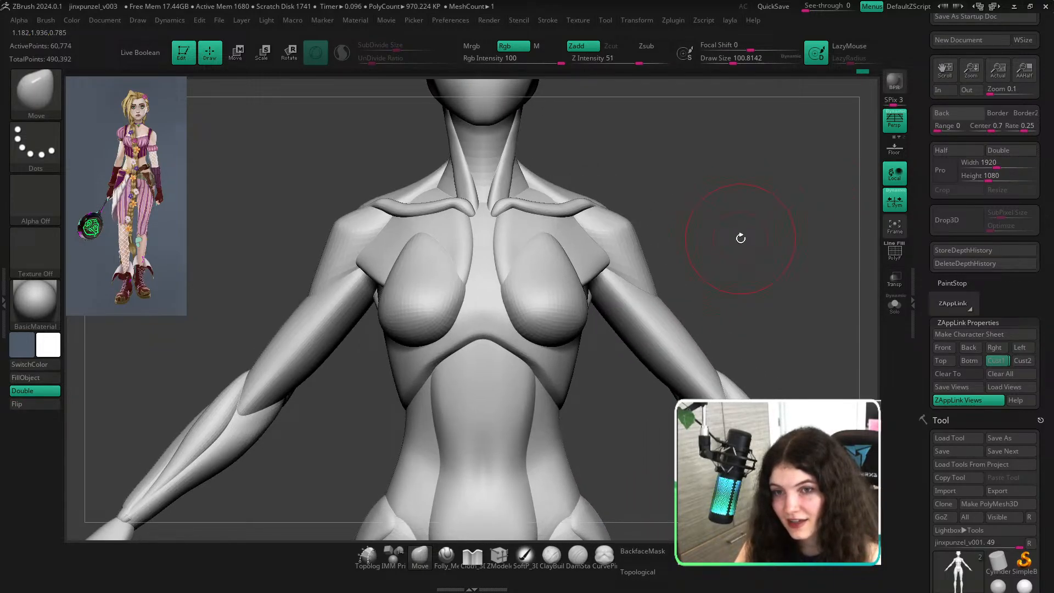
click(995, 361)
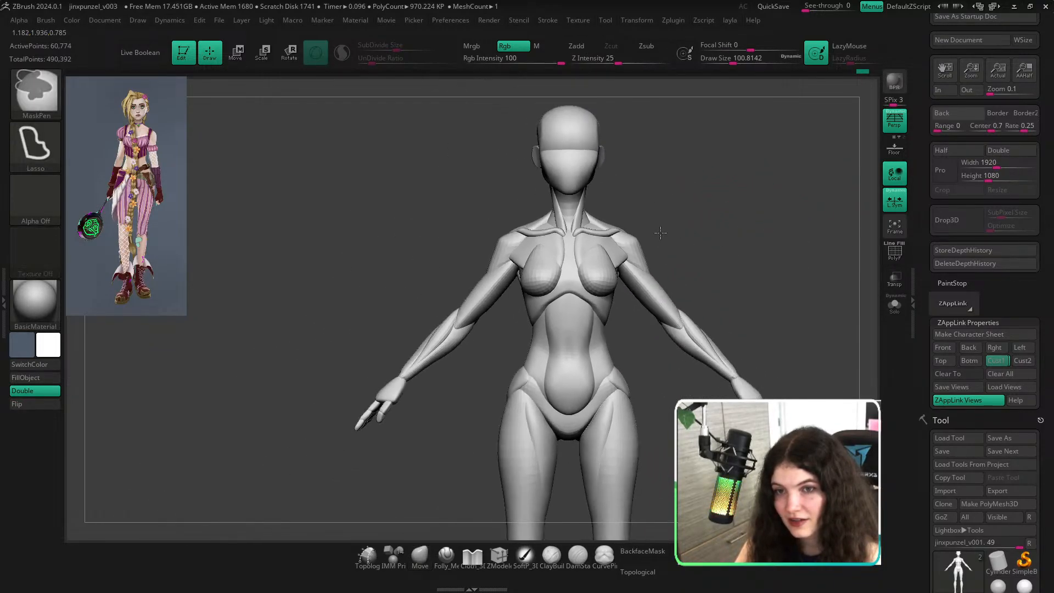
Check the mannequin's proportions against the reference overlay in the stored front view, leaving the overlay hidden.
click(992, 360)
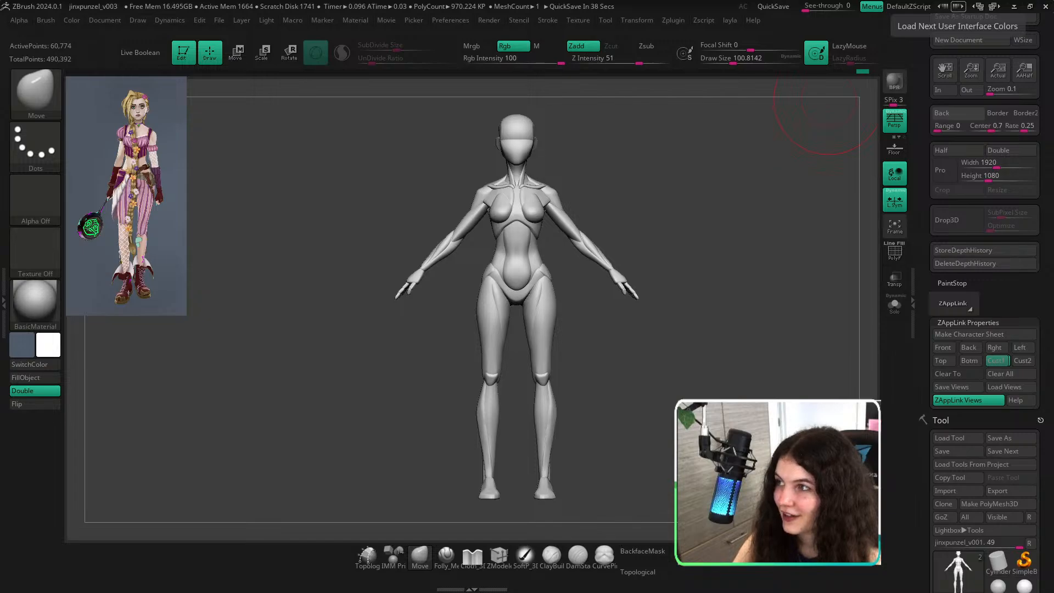
key(shift+z)
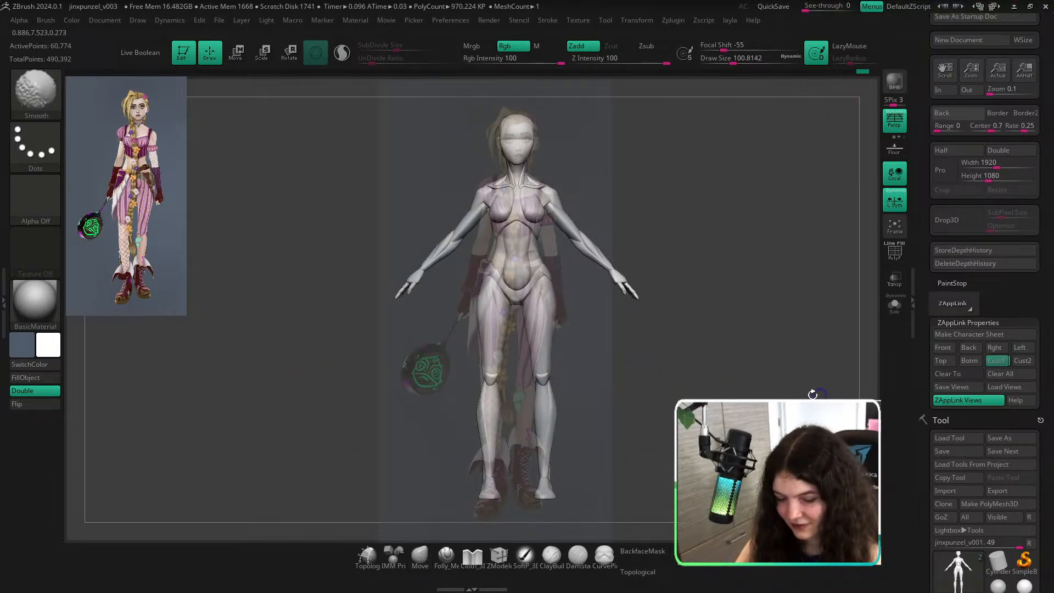
key(shift+z)
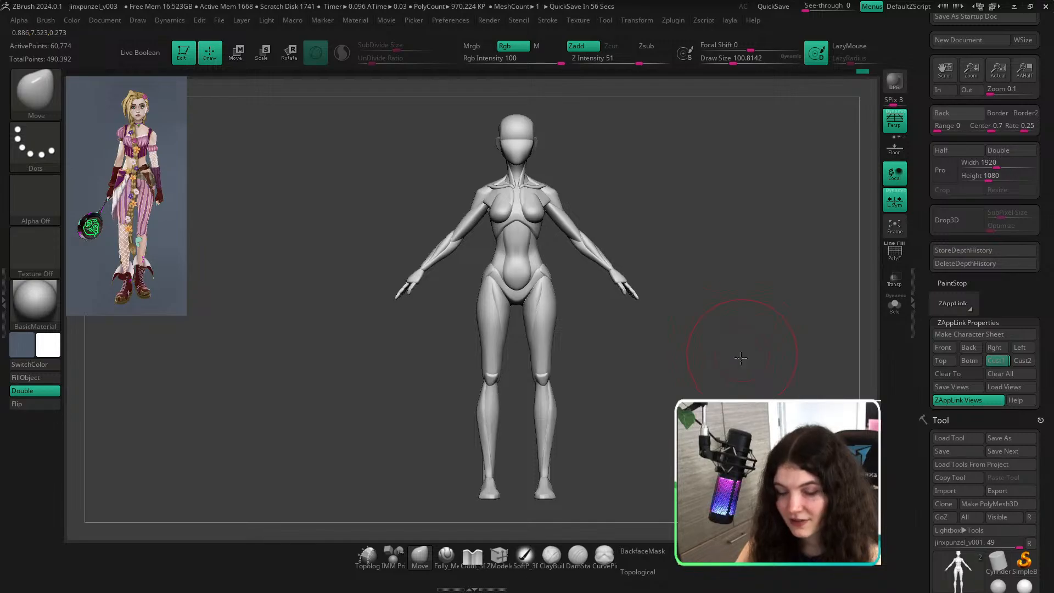
Inspect the shoulders from front and back, set the Move brush draw size to about 245 and turn on topological masking.
right_drag(741, 358, 604, 285)
ctrl+right_drag(589, 219, 621, 264)
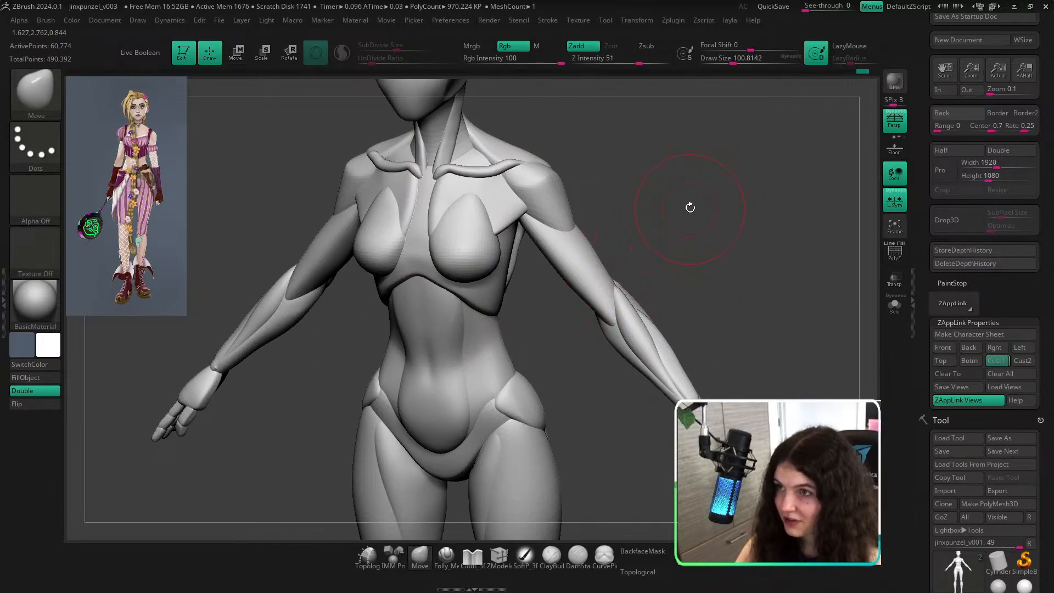
mouse_move(691, 207)
right_down()
mouse_move(615, 208)
mouse_move(713, 188)
mouse_move(704, 241)
mouse_move(522, 209)
mouse_move(480, 196)
mouse_move(472, 173)
right_up()
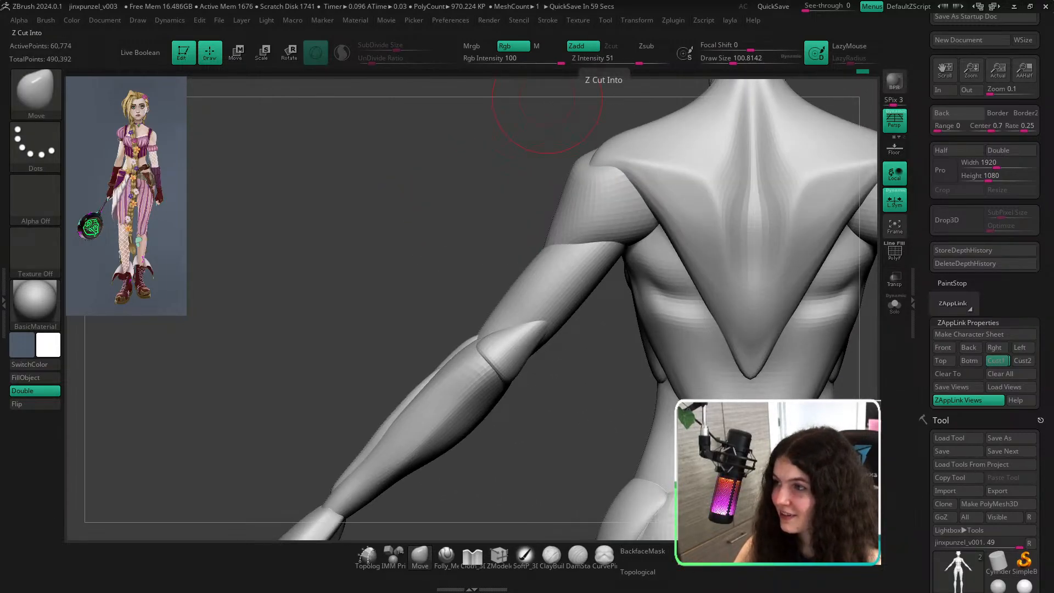
right_drag(522, 499, 642, 247)
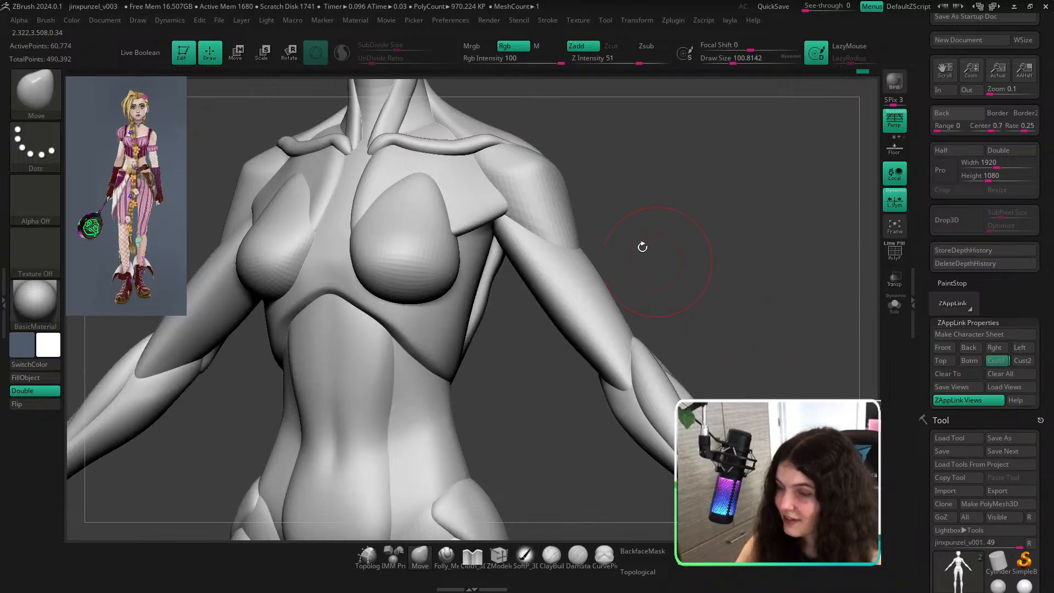
key(s)
drag(553, 223, 594, 226)
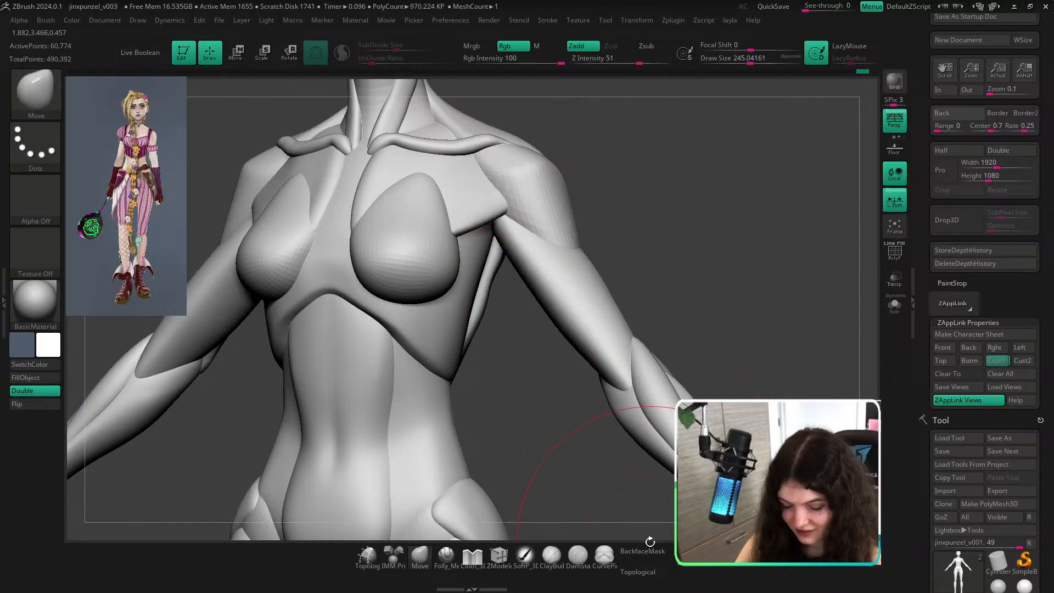
click(640, 571)
Identify the shoulder muscle by its polygroup, check it in isolation and restore the full mannequin without the wireframe.
right_drag(657, 242, 571, 237)
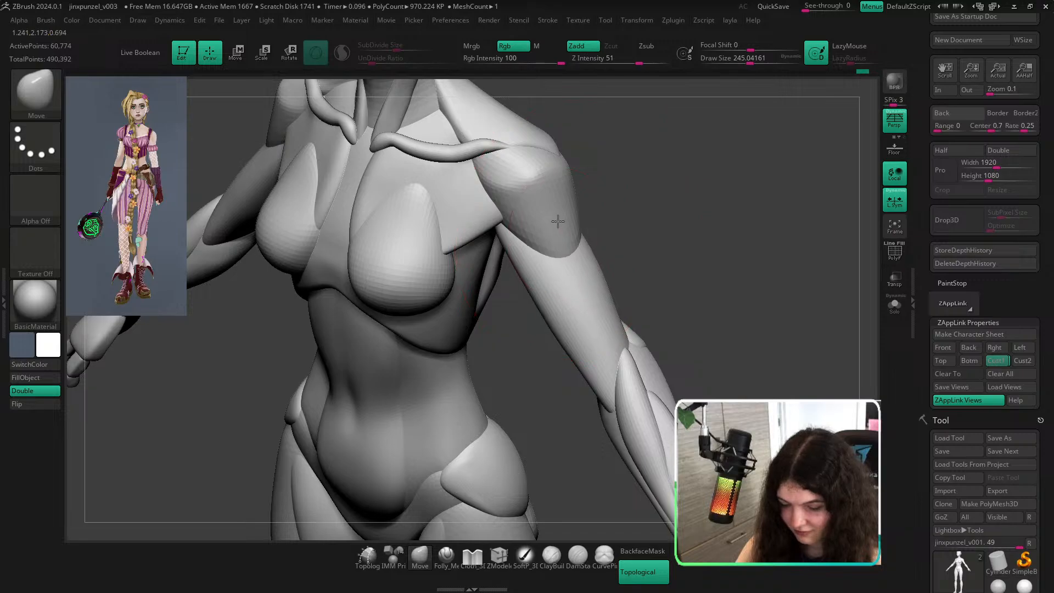
key(shift+f)
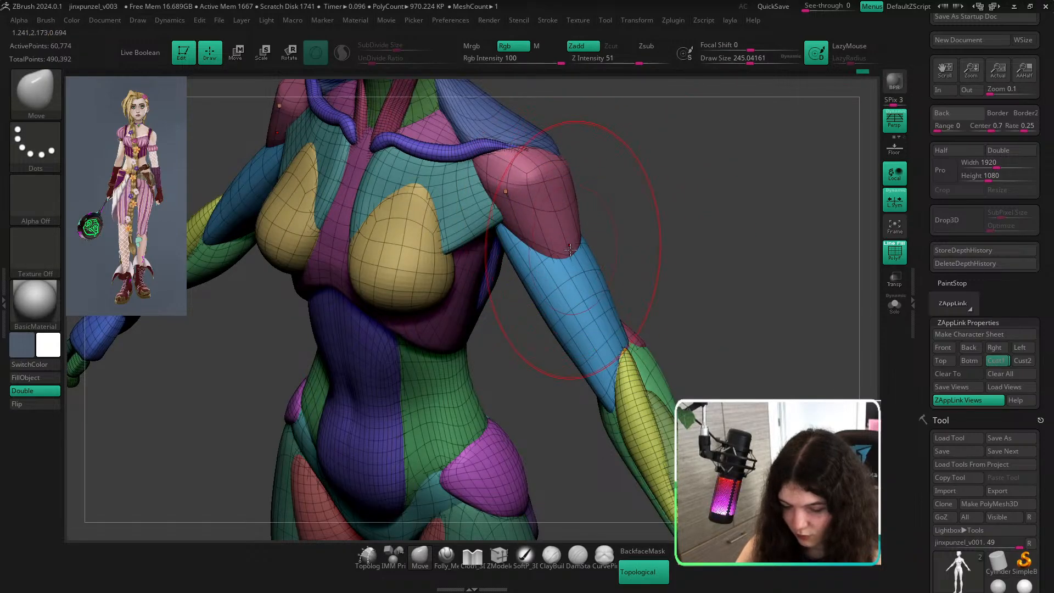
ctrl+shift+click(565, 247)
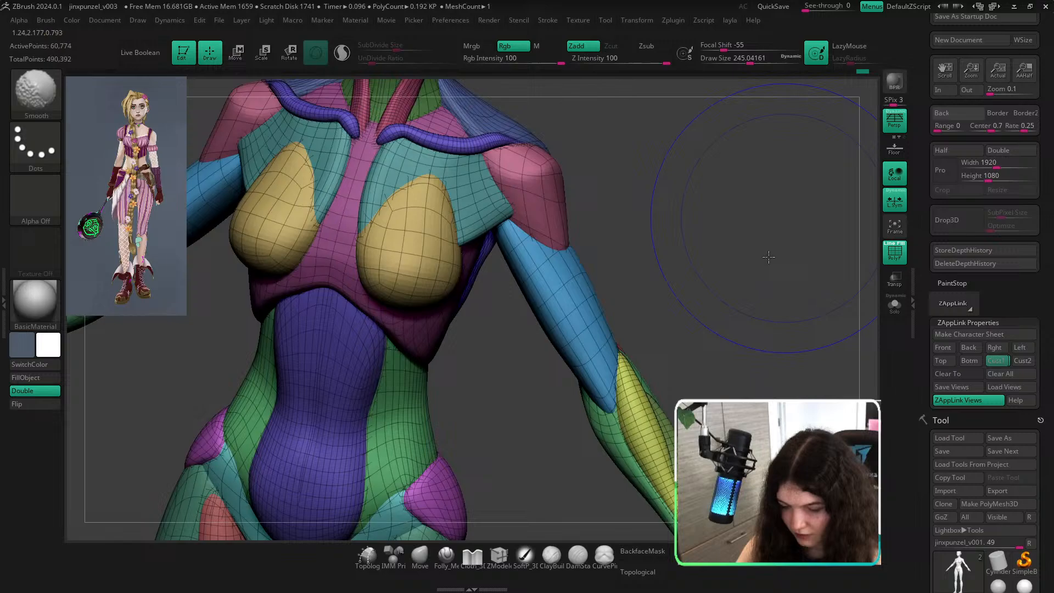
key(shift+f)
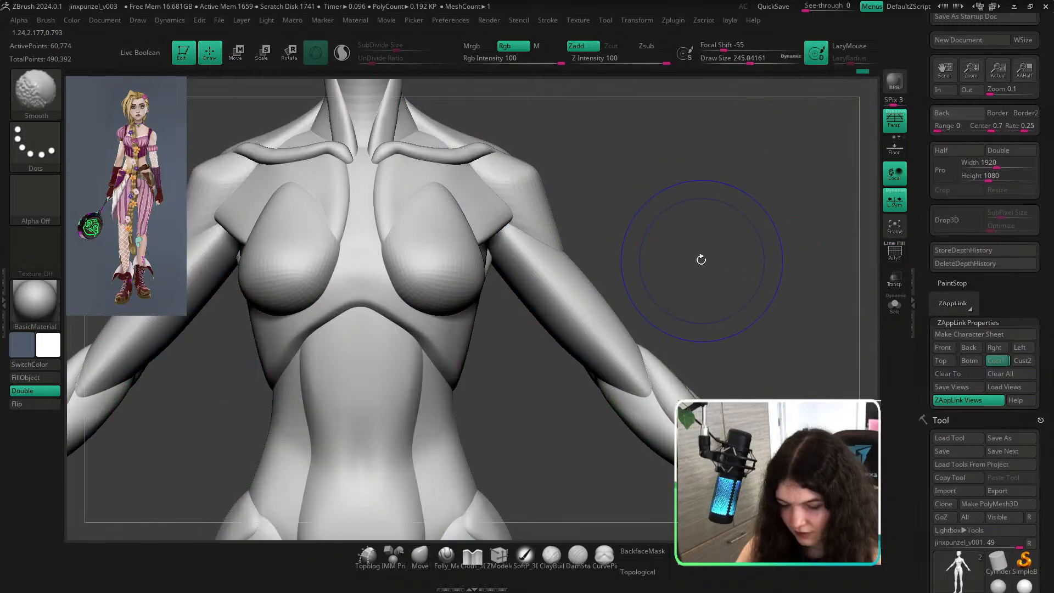
Select the Move brush and reduce its draw size to about 90 for working on the ribcage side beneath the armpit.
key(f)
key(b)
key(m)
key(v)
mouse_move(571, 257)
ctrl+right_down()
mouse_move(621, 236)
mouse_move(631, 263)
mouse_move(614, 240)
ctrl+right_up()
mouse_move(544, 240)
ctrl+right_down()
mouse_move(553, 210)
mouse_move(529, 282)
ctrl+right_up()
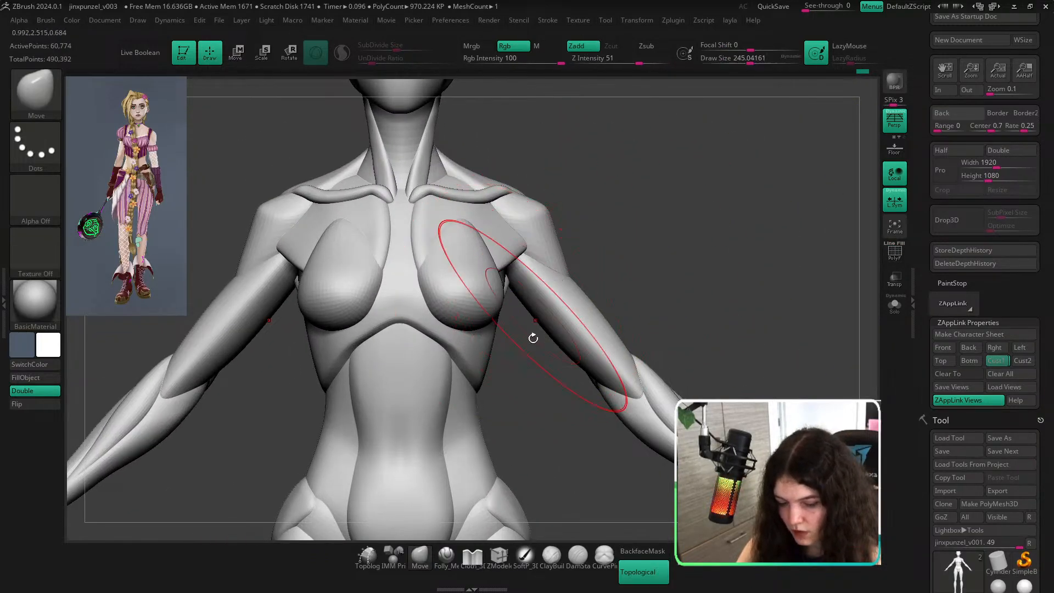
right_drag(534, 336, 503, 309)
key(s)
key(s)
drag(517, 319, 497, 319)
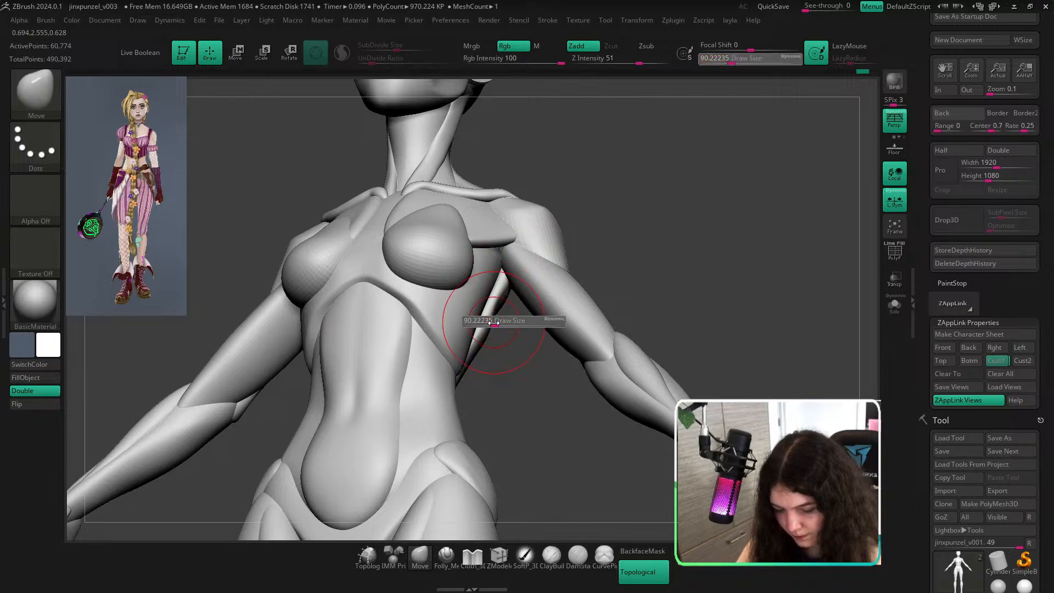
Isolate the side-torso piece, adjust its upper corner beneath the armpit with the Move brush and show the whole body again.
right_drag(493, 325, 522, 301)
ctrl+shift+click(521, 304)
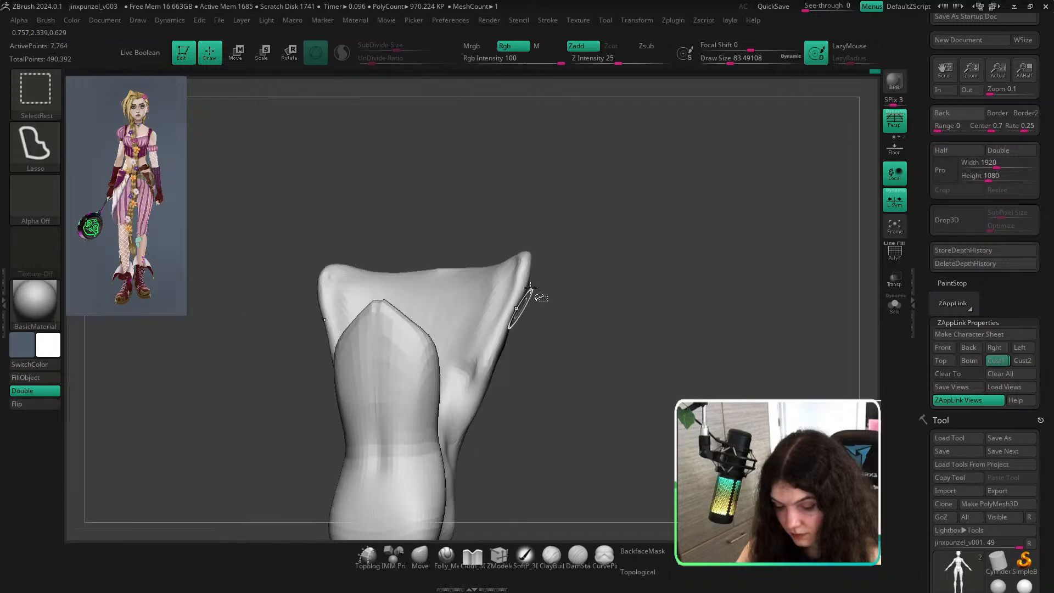
key(s)
drag(533, 270, 526, 262)
ctrl+shift+click(615, 256)
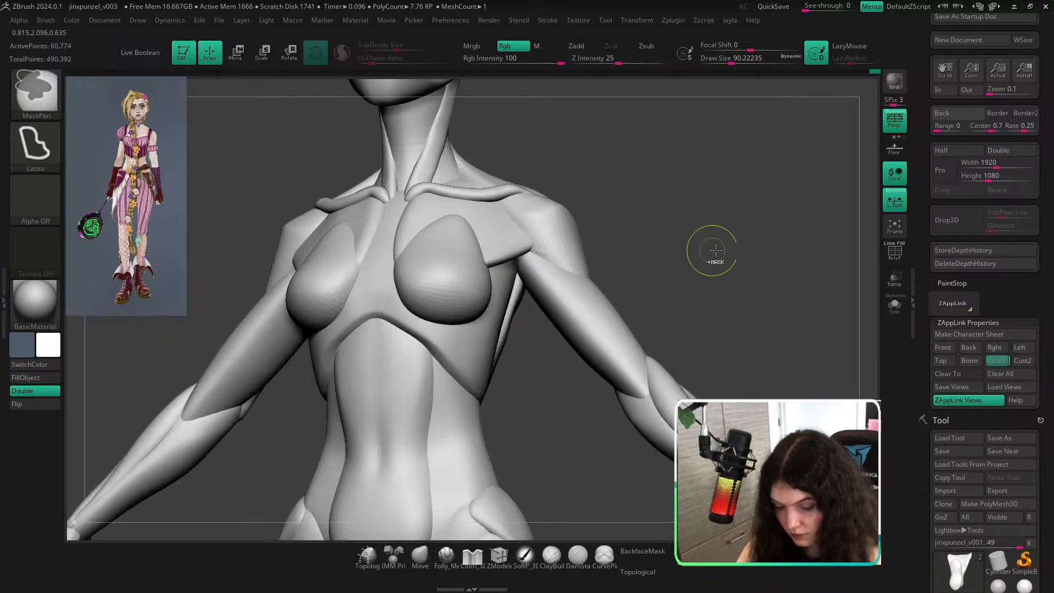
Switch the mannequin's material to Flat Color to view the full-body silhouette from the front.
mouse_move(711, 247)
right_down()
mouse_move(338, 400)
mouse_move(304, 395)
mouse_move(521, 292)
mouse_move(541, 314)
mouse_move(504, 283)
right_up()
alt+right_drag(635, 330, 674, 236)
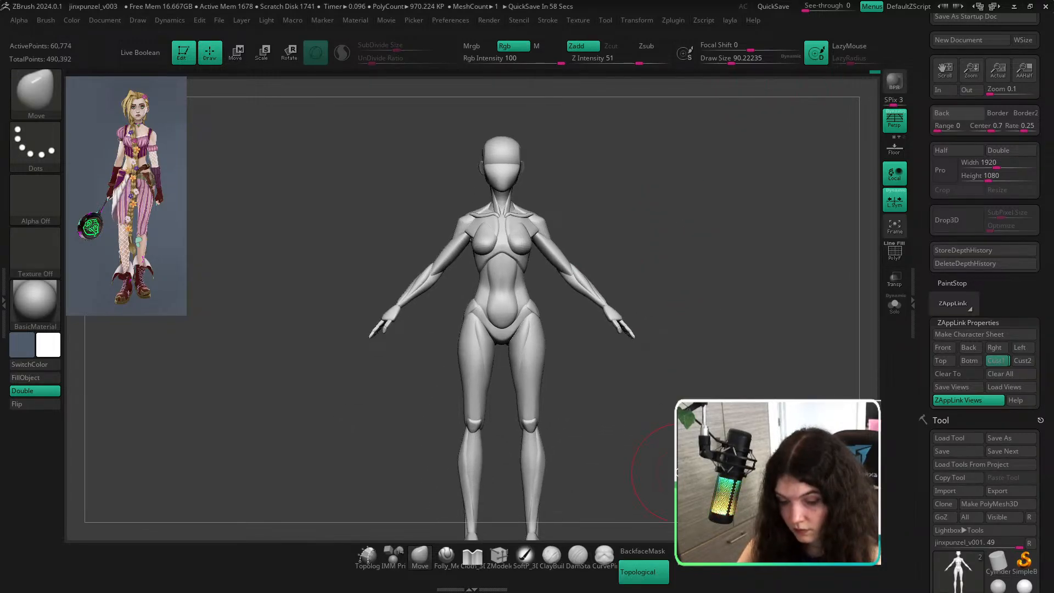
key(shift+f)
key(shift+f)
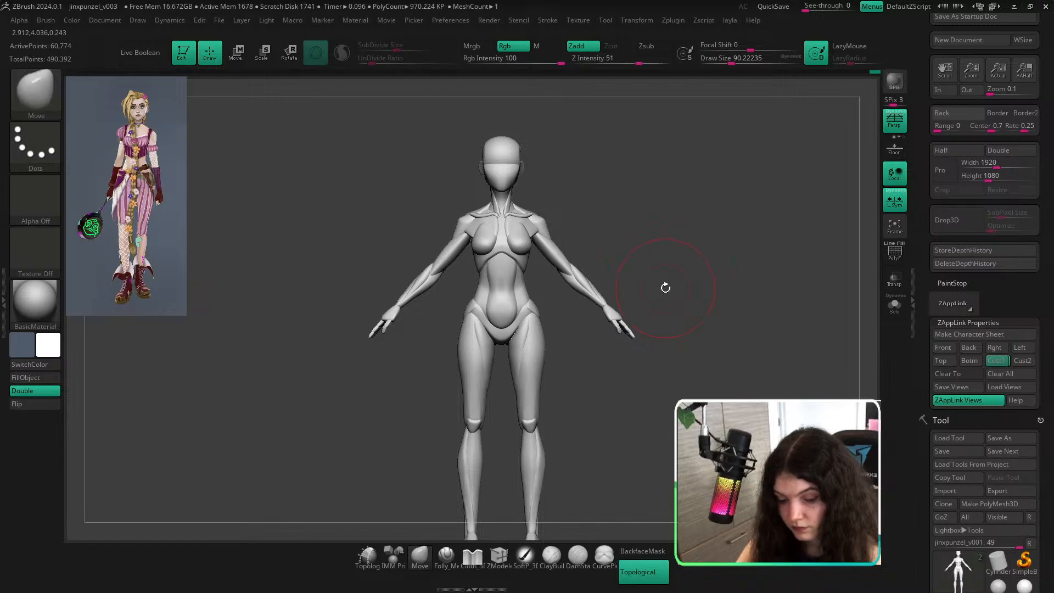
alt+right_drag(321, 343, 312, 326)
click(36, 303)
click(101, 341)
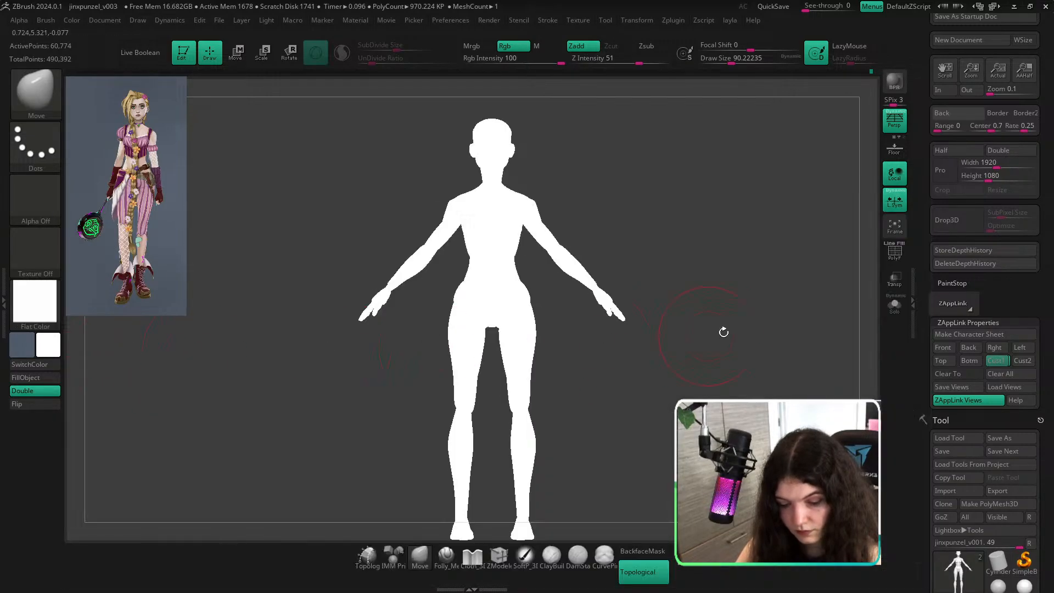
Adjust the forearm silhouette near the wrist with the Move brush at a draw size of about 90 and check the whole figure.
ctrl+right_drag(723, 332, 659, 312)
ctrl+right_drag(570, 283, 577, 194)
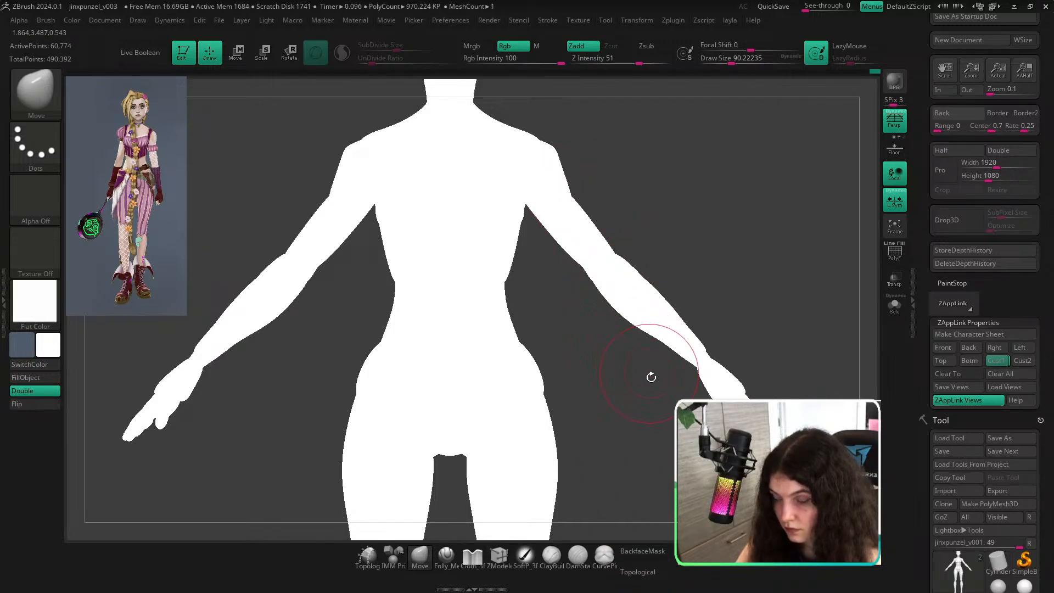
key([)
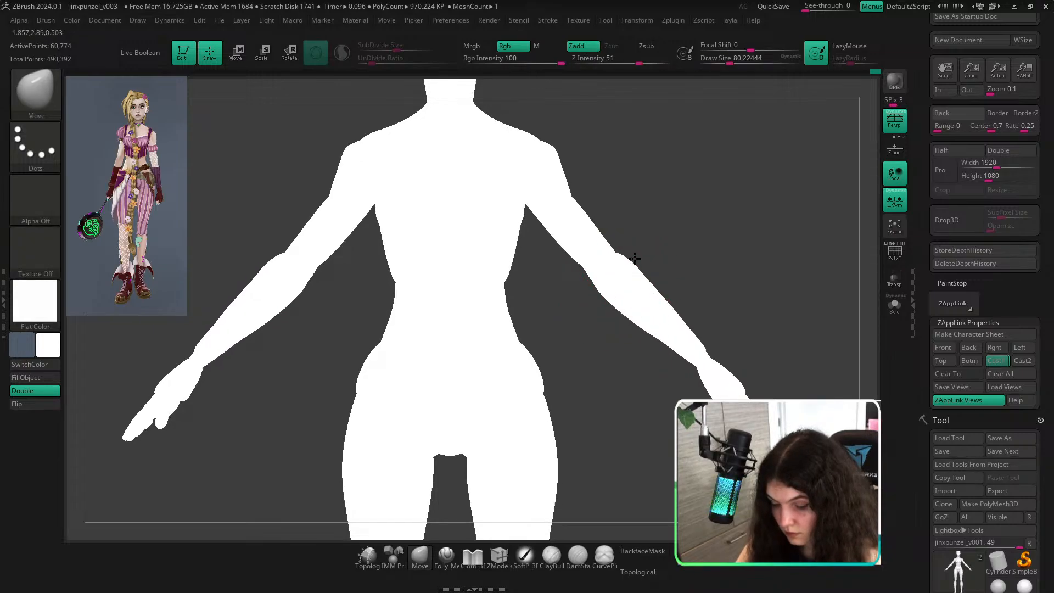
key(s)
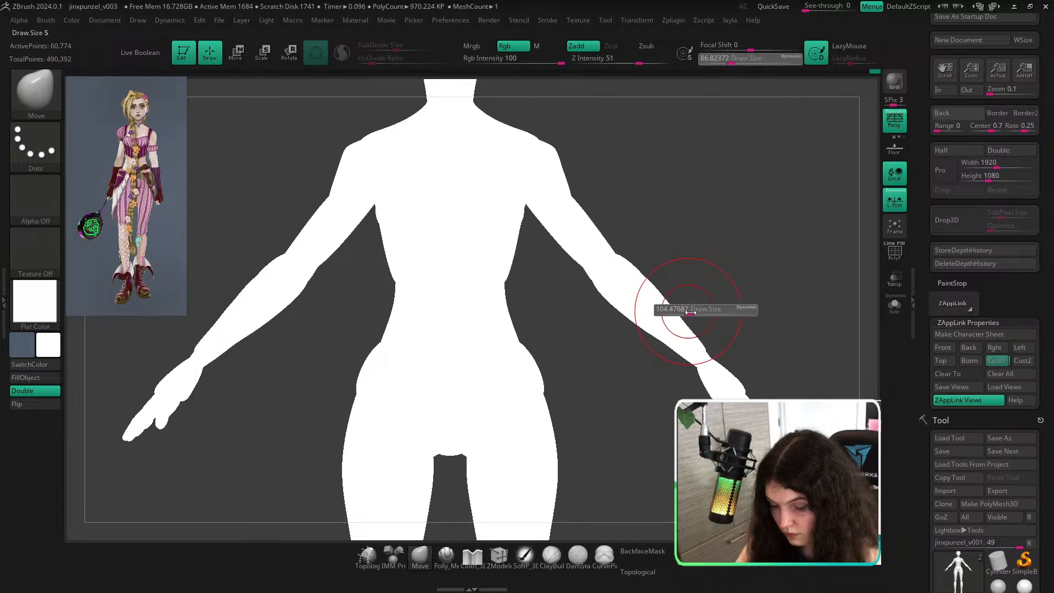
click(666, 300)
key(s)
click(686, 330)
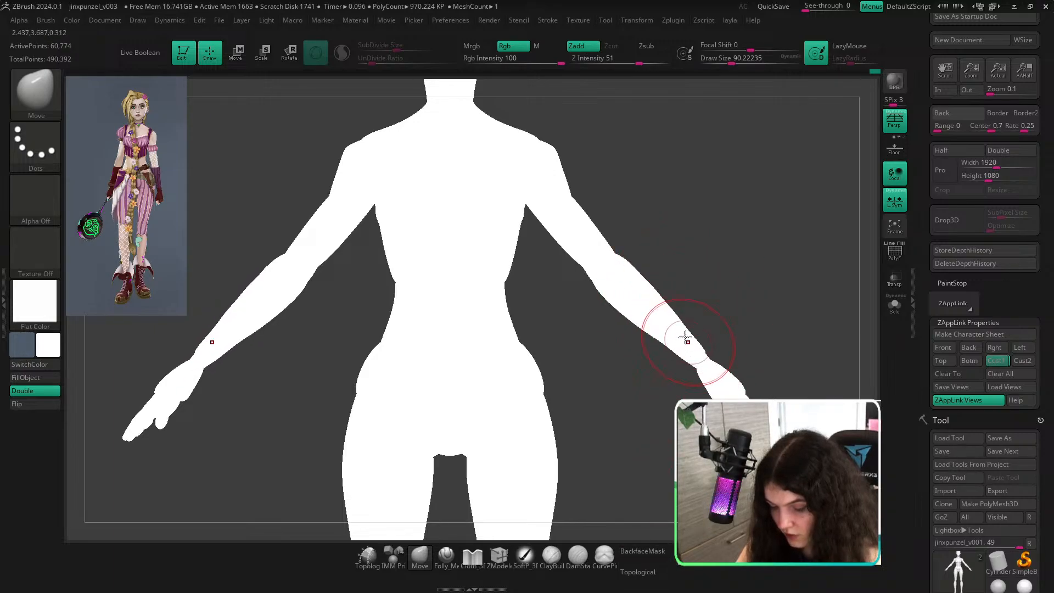
ctrl+right_drag(684, 336, 560, 295)
alt+right_drag(695, 320, 630, 258)
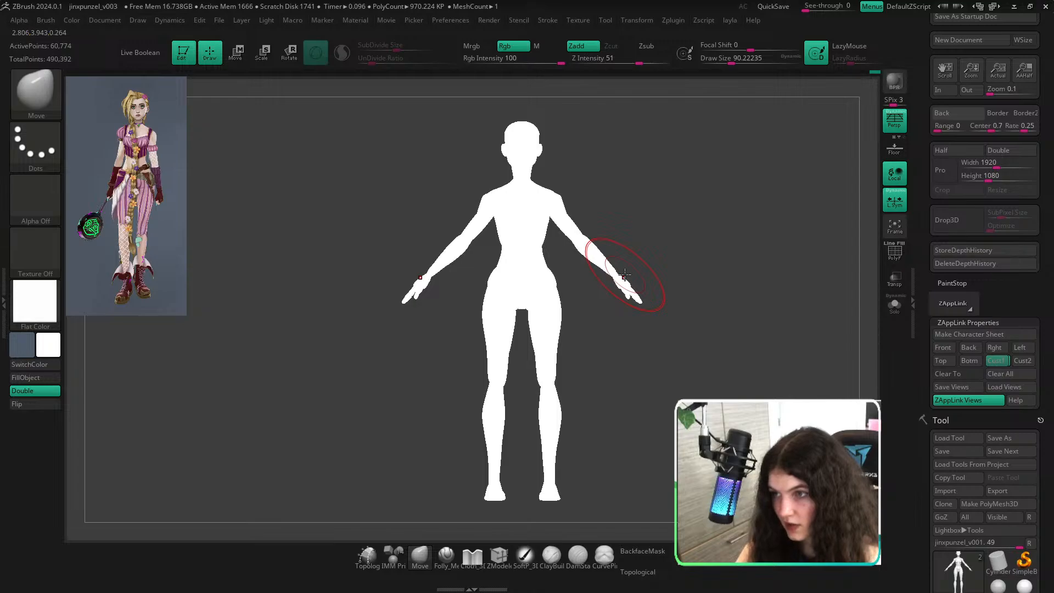
Refine the outer contour between shoulder and upper arm at draw sizes of about 90 to 116, checking the polygroup wireframe.
ctrl+right_drag(567, 209, 628, 295)
key(shift+f)
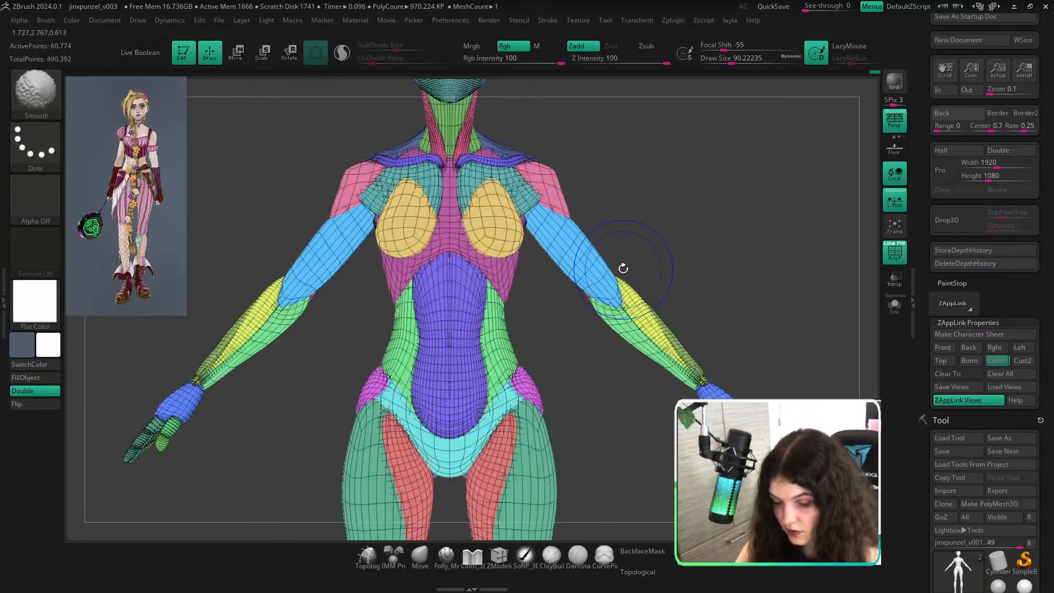
key(shift+f)
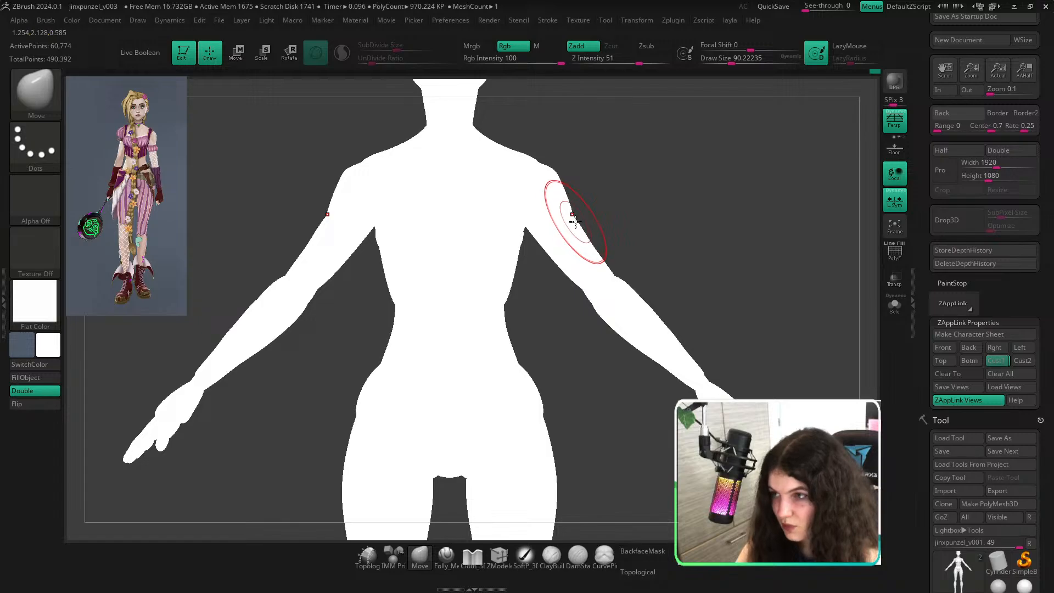
key(])
key(shift+f)
key(shift+f)
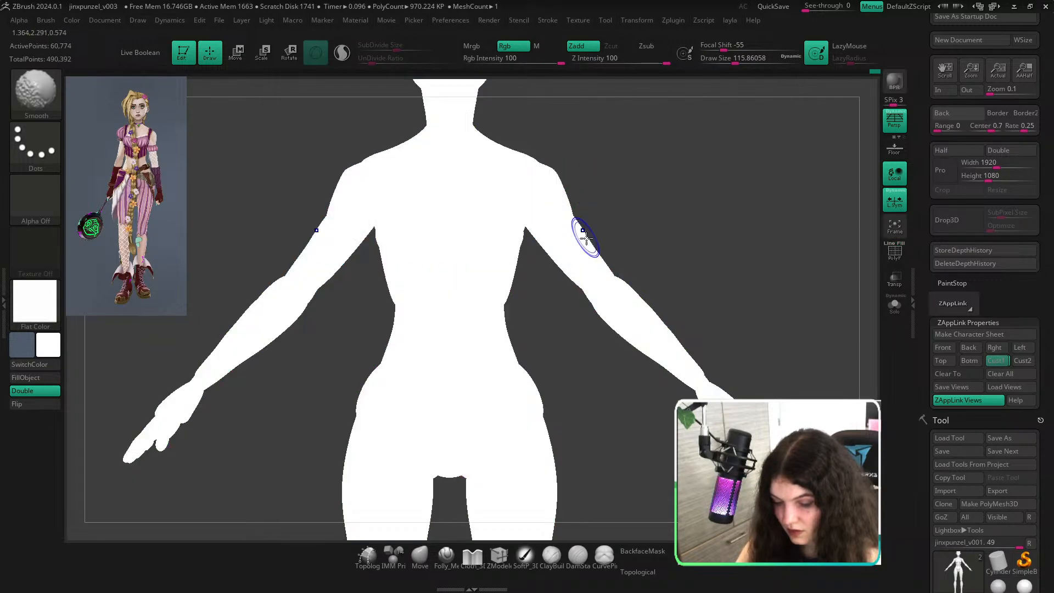
key(shift+f)
key(])
key([)
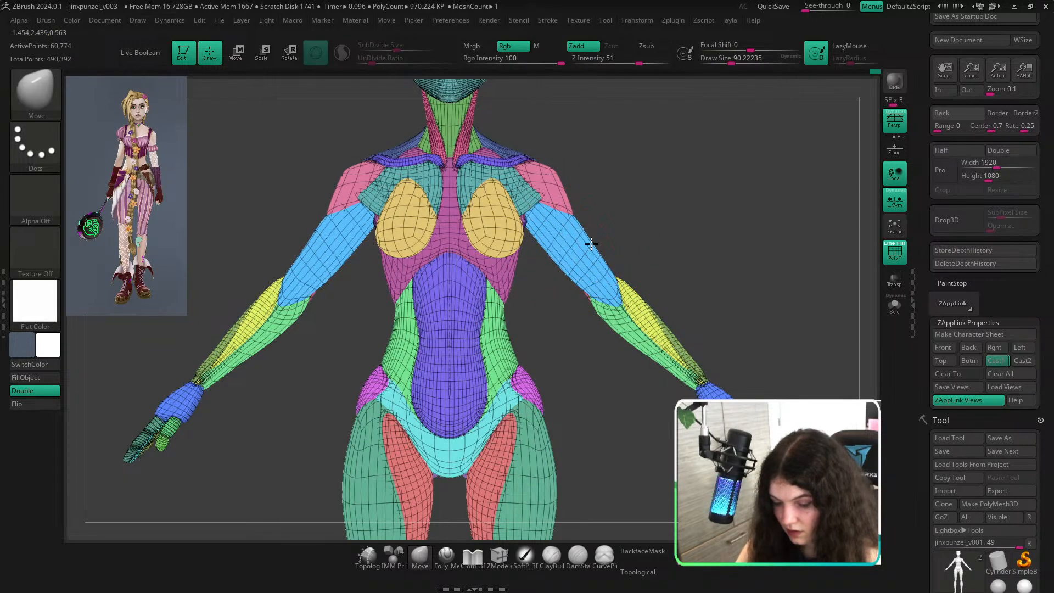
Isolate the upper-arm pieces, adjust their inner edge with the Move brush at a draw size of about 187 and unhide the body.
key(shift+f)
key(shift+f)
key(])
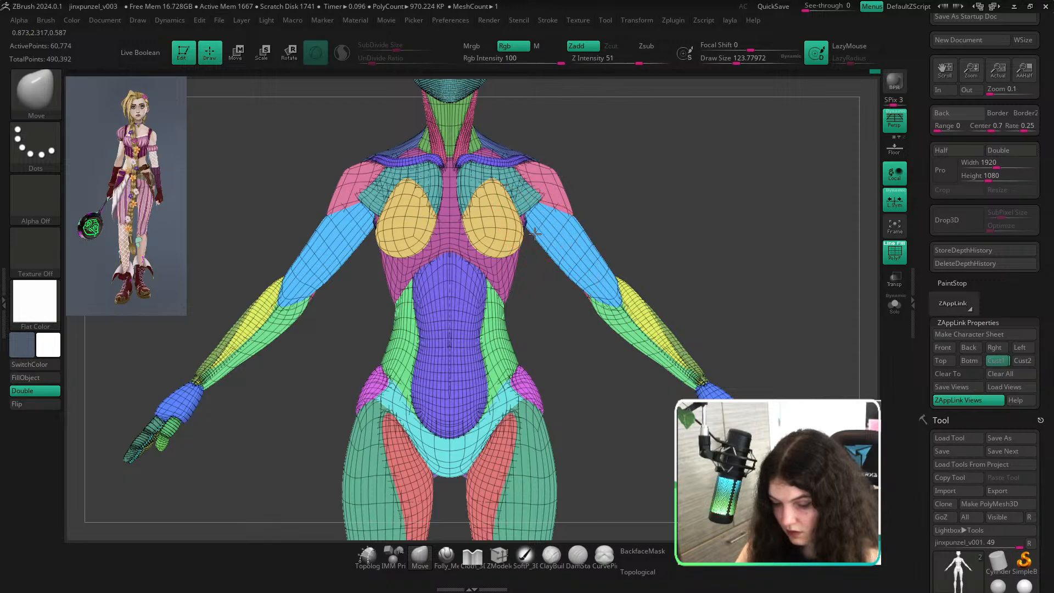
ctrl+shift+click(535, 233)
key(])
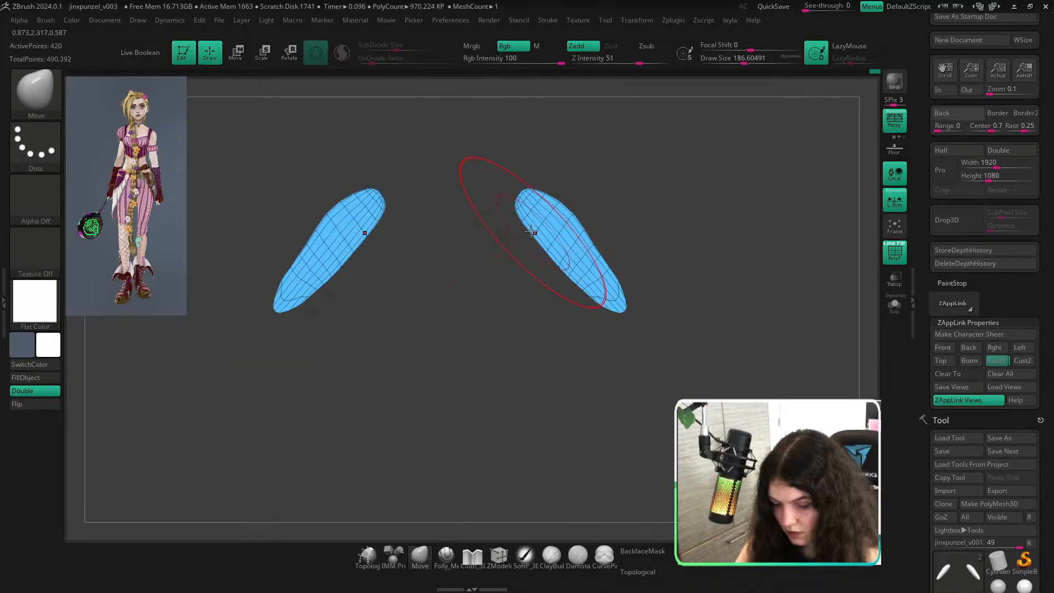
drag(531, 232, 534, 225)
ctrl+shift+click(624, 238)
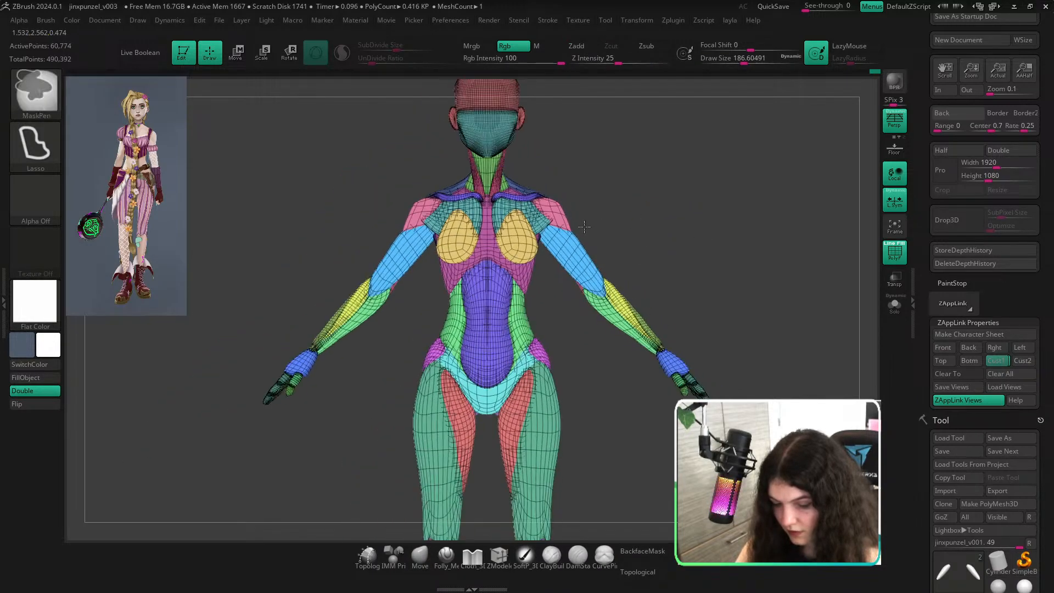
Try to reshape the upper arm's inner edge with the Move brush at a draw size of about 207.
key(shift+f)
ctrl+right_drag(590, 291, 619, 383)
key(shift+f)
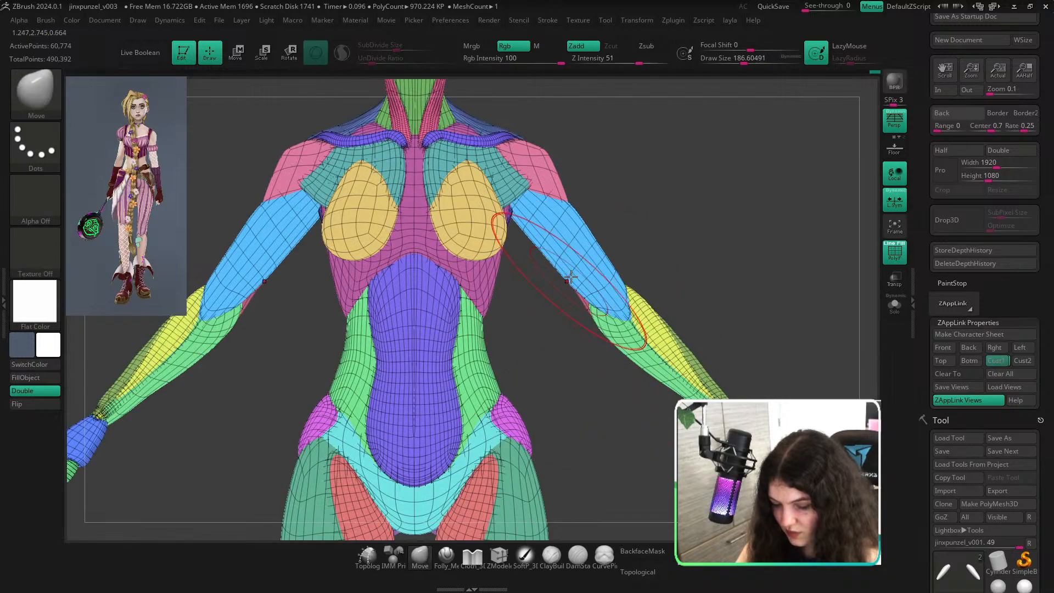
key(])
drag(583, 259, 579, 264)
key(ctrl+z)
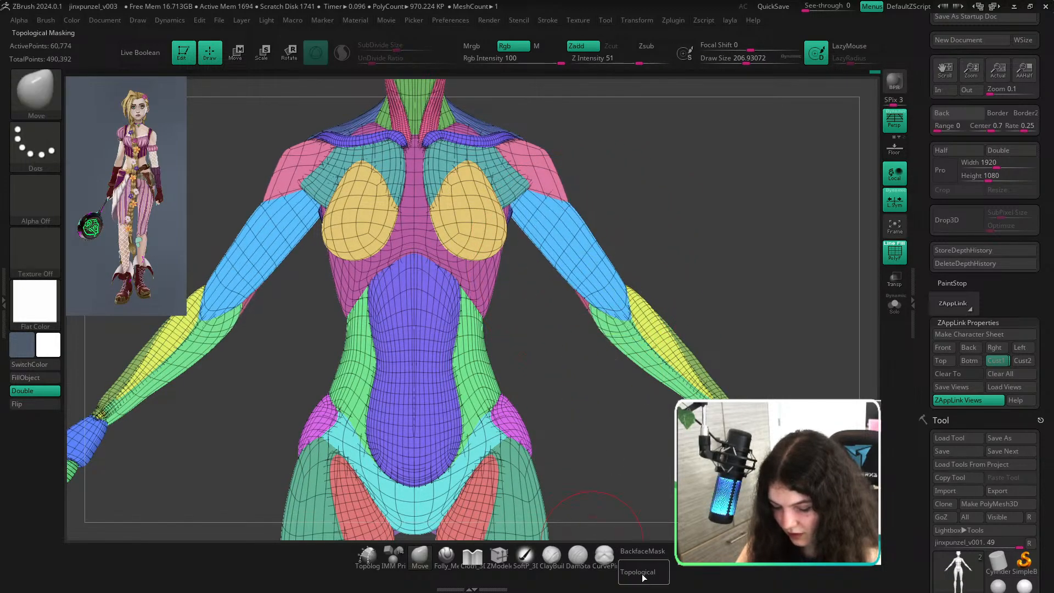
Turn on Topological masking and nudge the upper arm's outer edge above the elbow with the Move brush at a draw size of about 140.
click(644, 575)
key(])
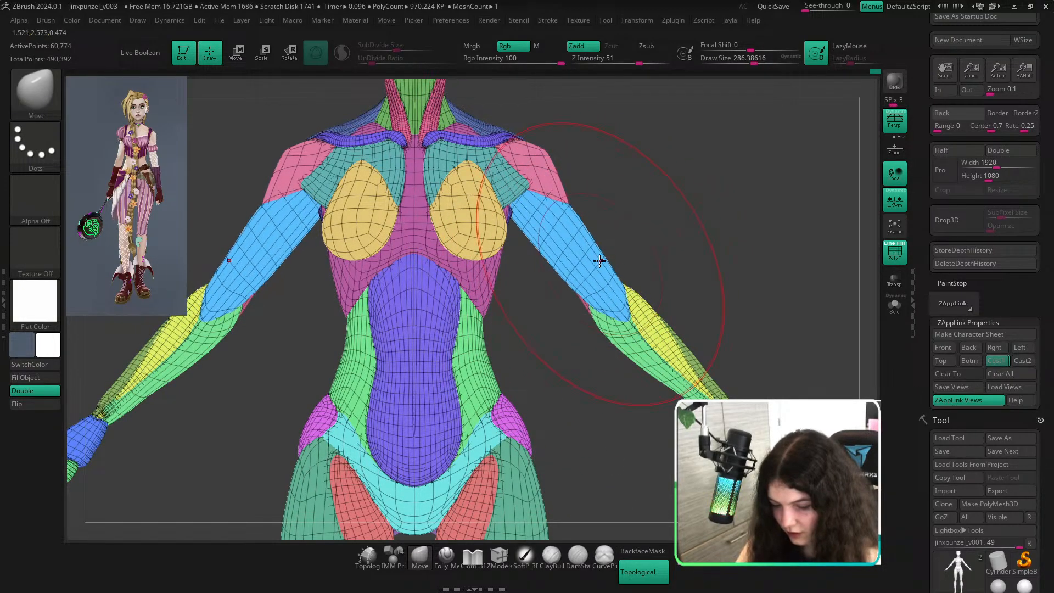
key([)
key([)
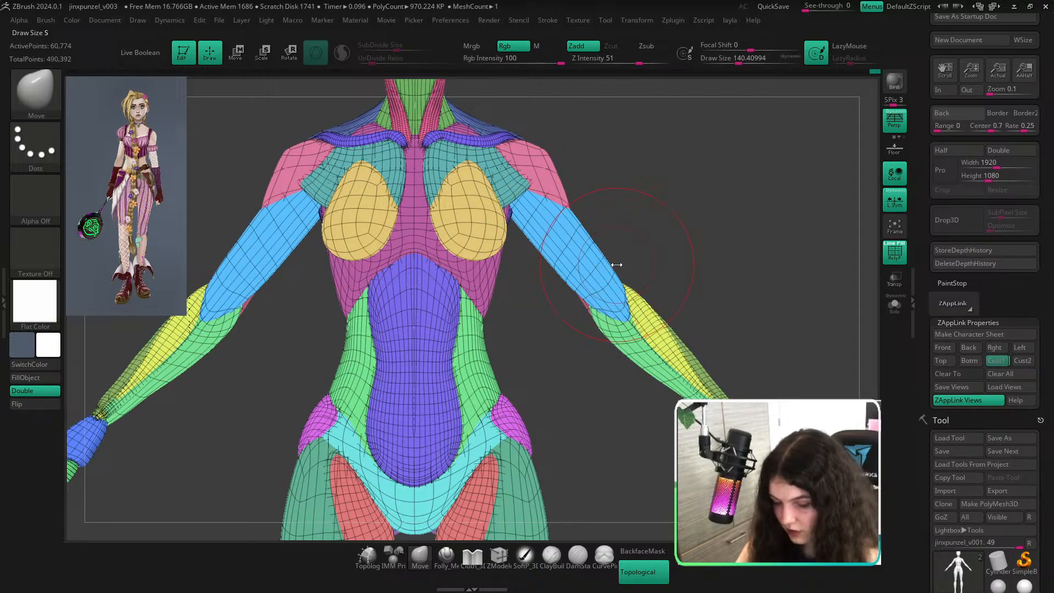
drag(616, 265, 610, 268)
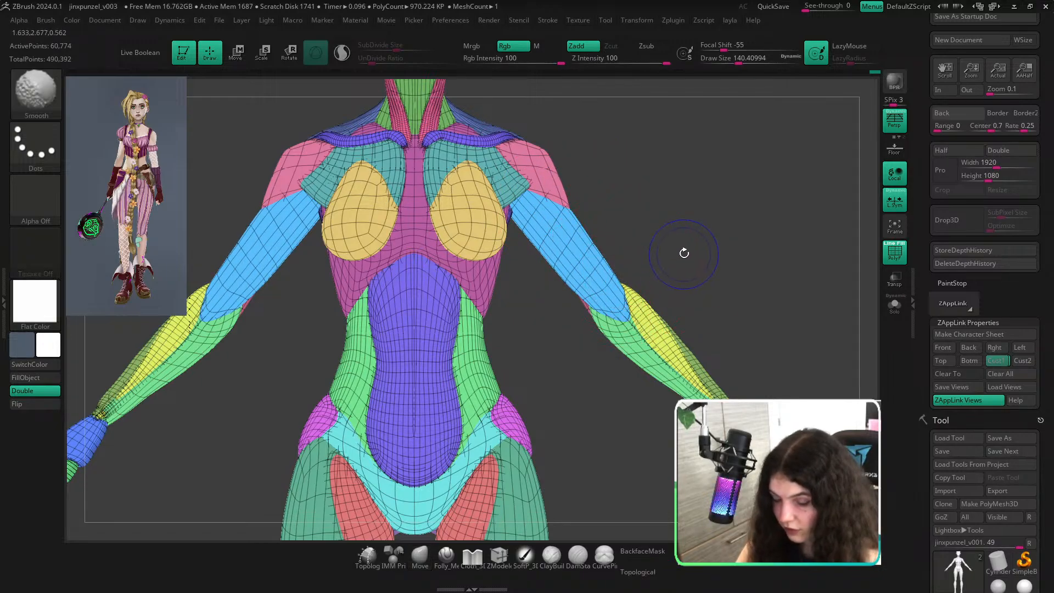
key(shift+f)
key(shift+f)
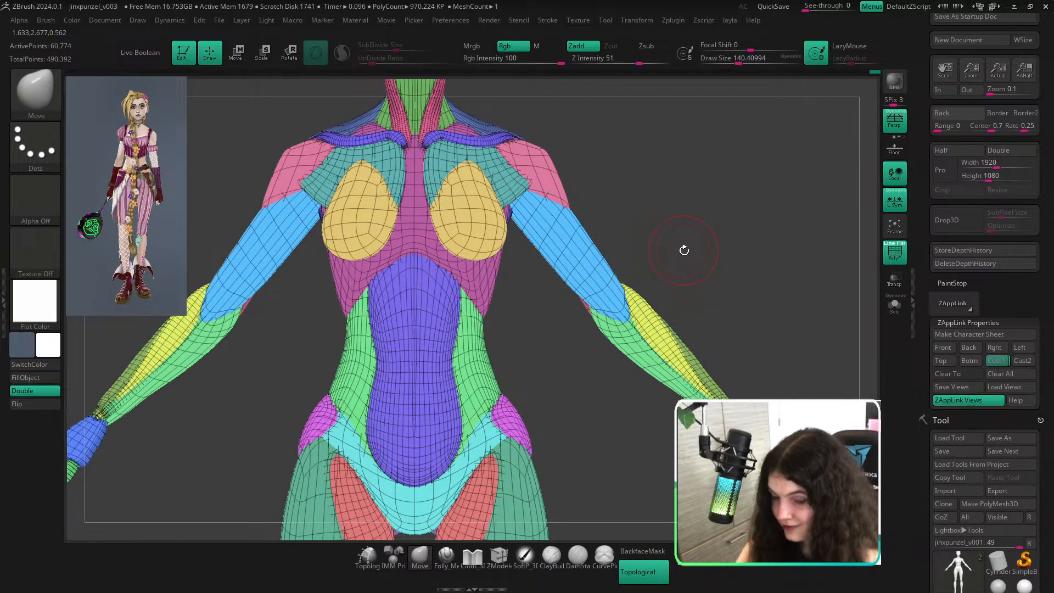
Pull in the strap-like muscles at both sides of the neck from behind with the Move brush at a draw size of about 128.
ctrl+right_drag(684, 251, 622, 232)
alt+right_drag(696, 289, 654, 208)
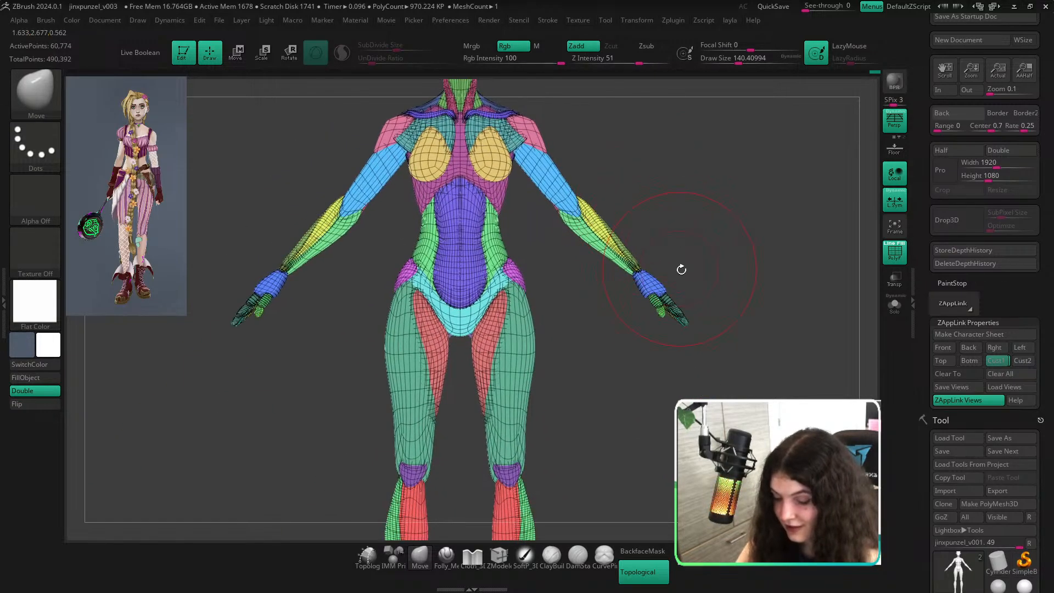
key(shift+f)
mouse_move(694, 271)
shift+right_down()
mouse_move(676, 306)
mouse_move(797, 337)
mouse_move(760, 329)
mouse_move(831, 364)
mouse_move(635, 407)
shift+right_up()
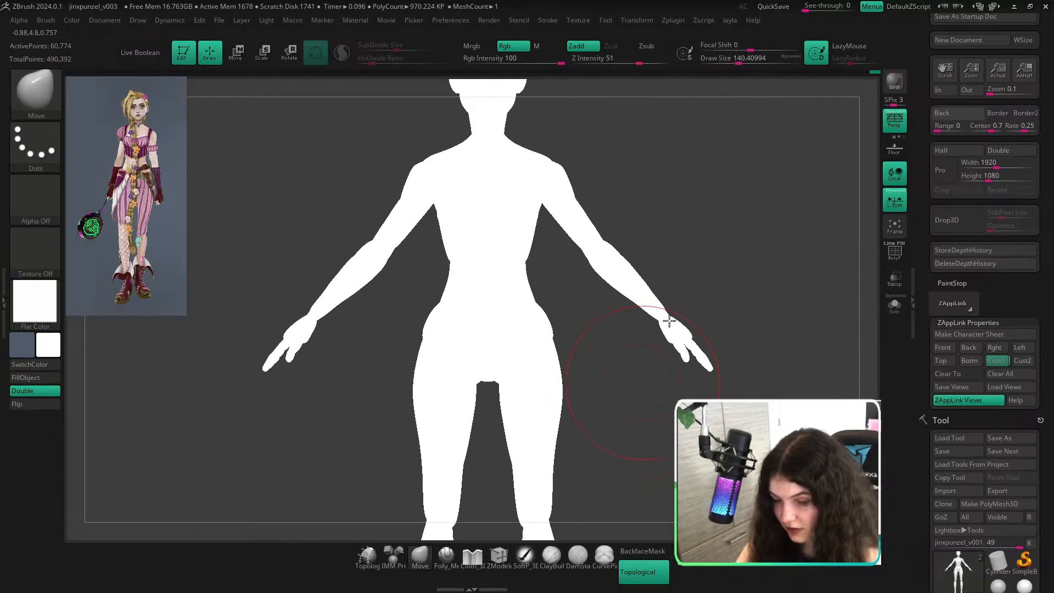
alt+right_drag(696, 201, 726, 308)
ctrl+right_drag(529, 240, 698, 212)
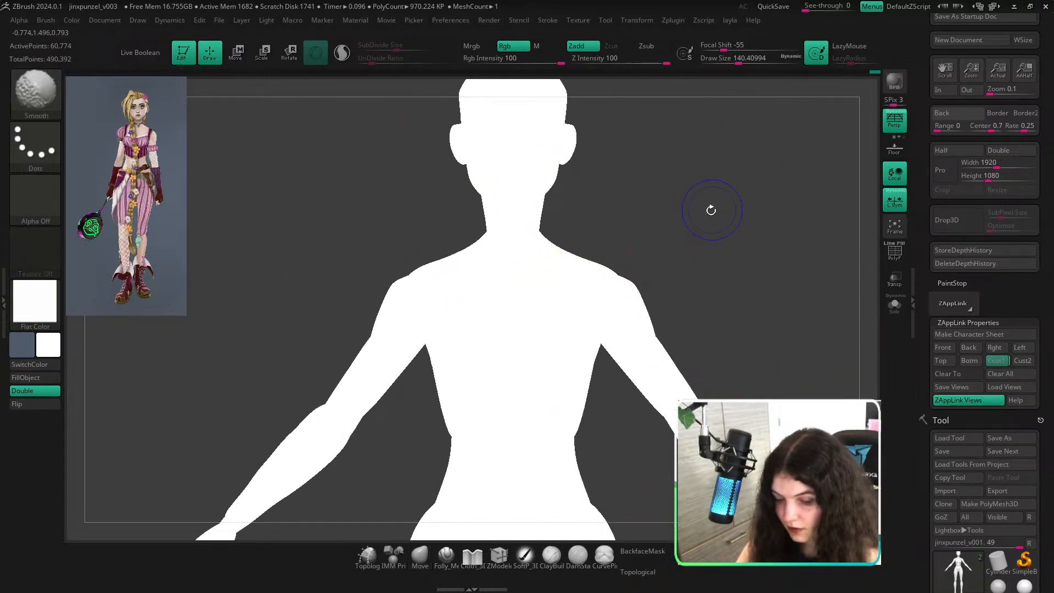
key(shift+f)
ctrl+right_drag(493, 188, 497, 263)
key([)
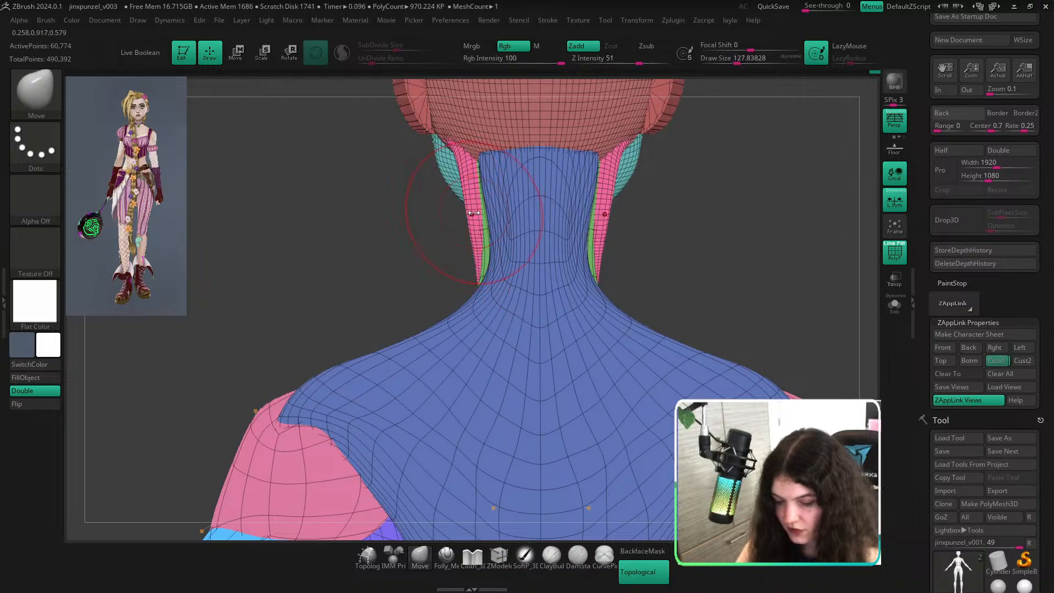
drag(473, 214, 477, 211)
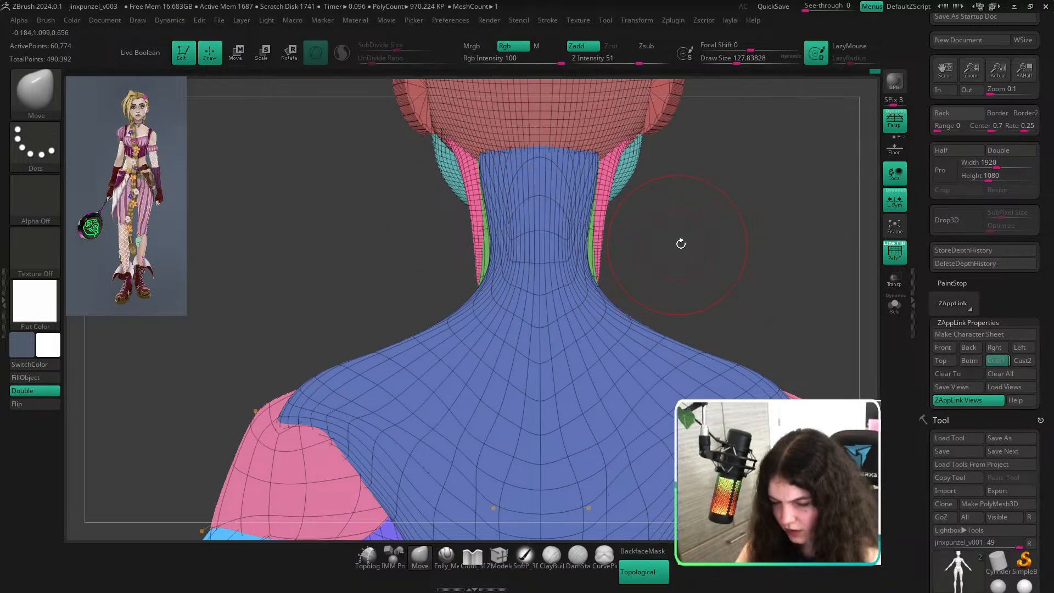
right_drag(681, 244, 694, 267)
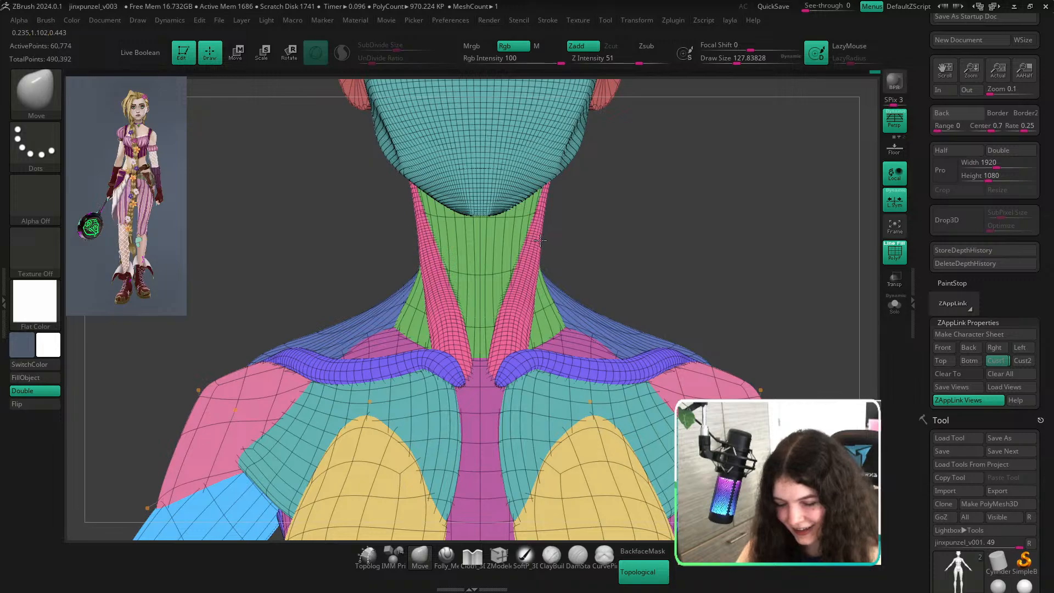
Try to adjust the sides of the neck from behind with the Move brush at a draw size of about 172.
key(shift+f)
ctrl+right_drag(641, 273, 576, 264)
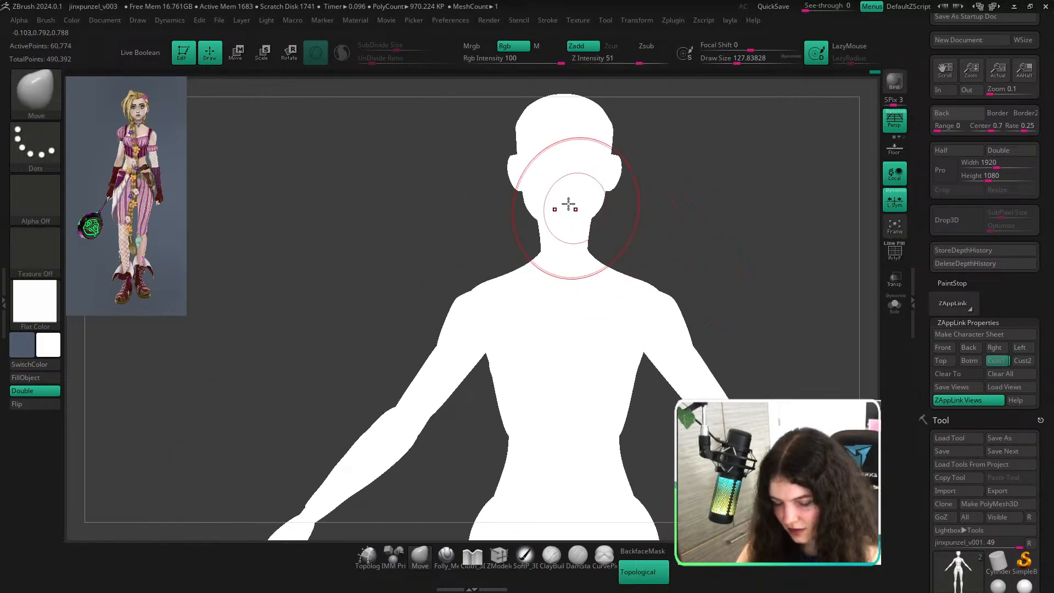
ctrl+right_drag(570, 205, 595, 254)
key(shift+f)
right_drag(670, 253, 585, 267)
ctrl+right_drag(504, 236, 516, 258)
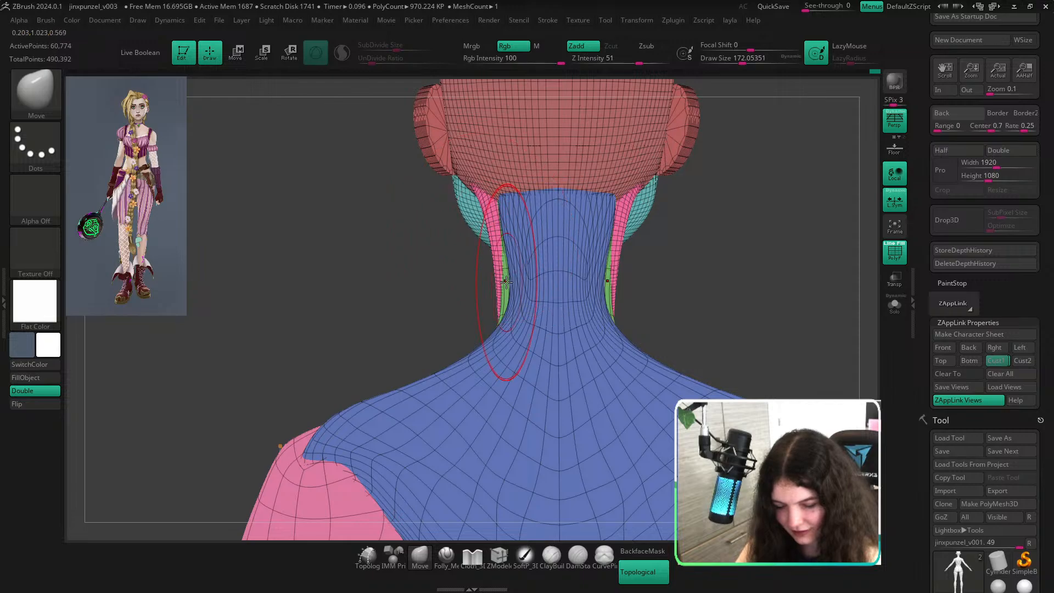
key(ctrl+z)
drag(503, 268, 505, 270)
key(ctrl+z)
key(ctrl+z)
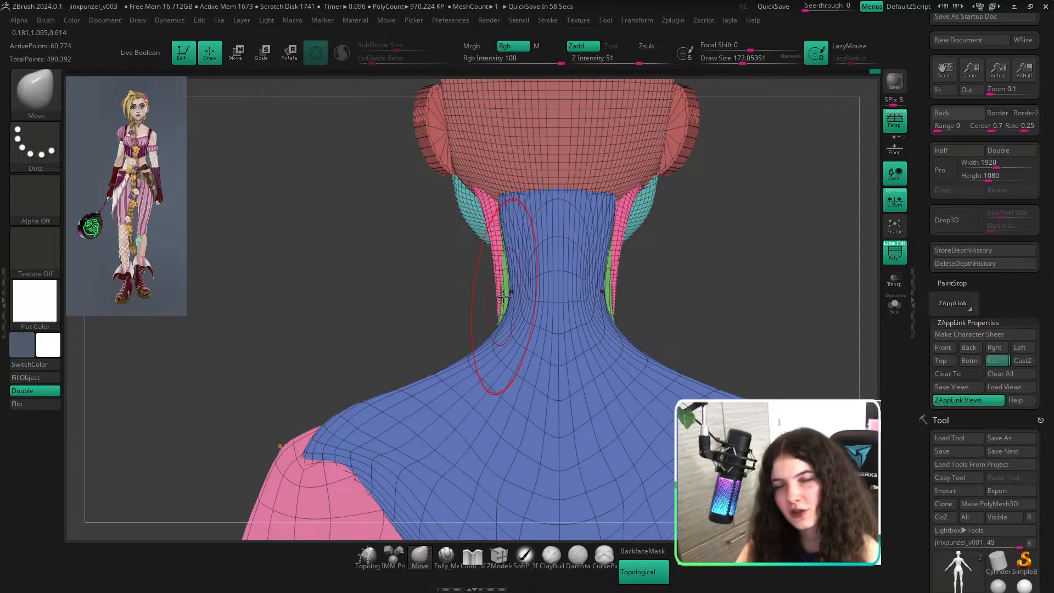
Refine the neck's side contour from the front at a draw size of about 154 and check the full figure's silhouette.
drag(746, 312, 819, 294)
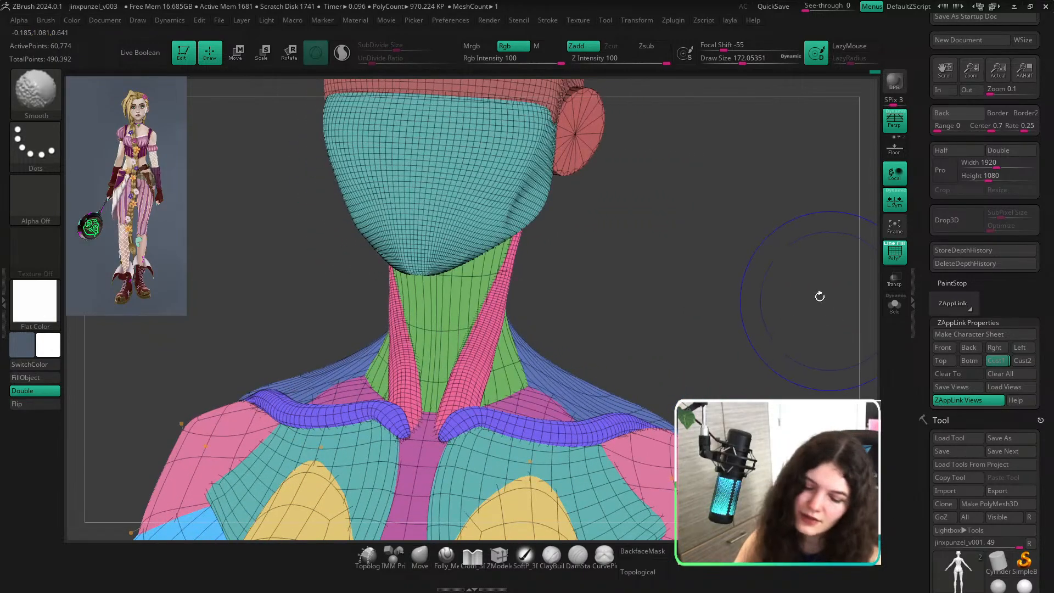
key(s)
drag(521, 307, 518, 306)
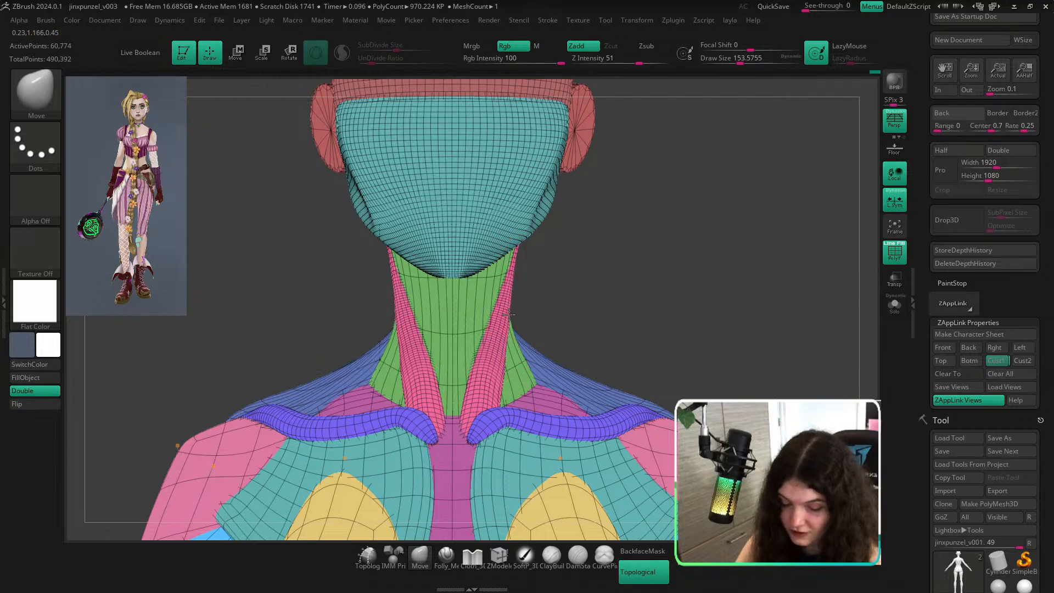
key(shift+f)
key(shift+f)
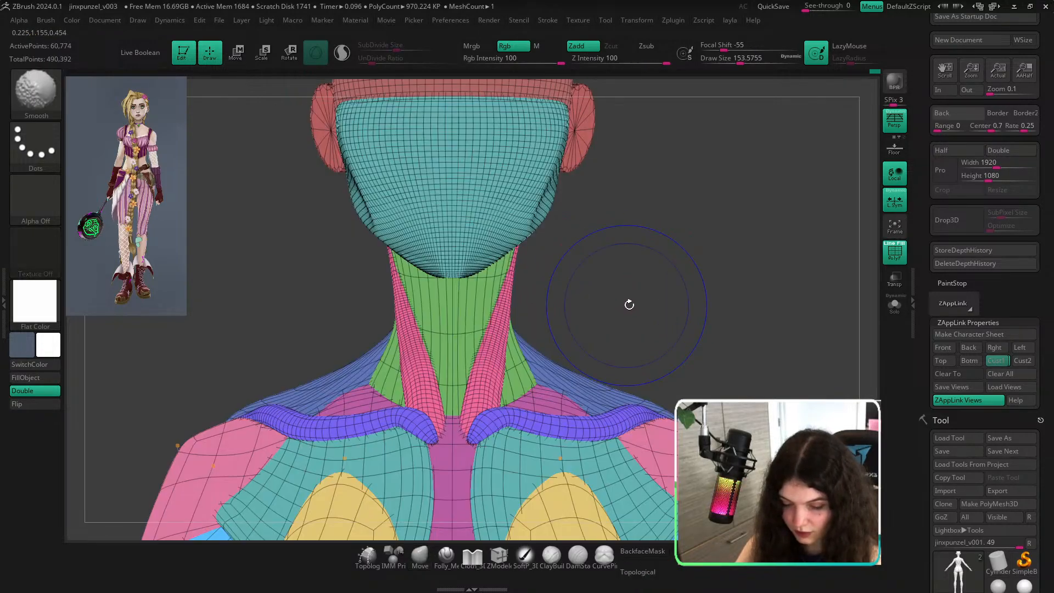
key(shift+f)
alt+drag(670, 316, 527, 299)
mouse_move(650, 323)
alt+right_down()
mouse_move(658, 244)
mouse_move(612, 228)
alt+right_up()
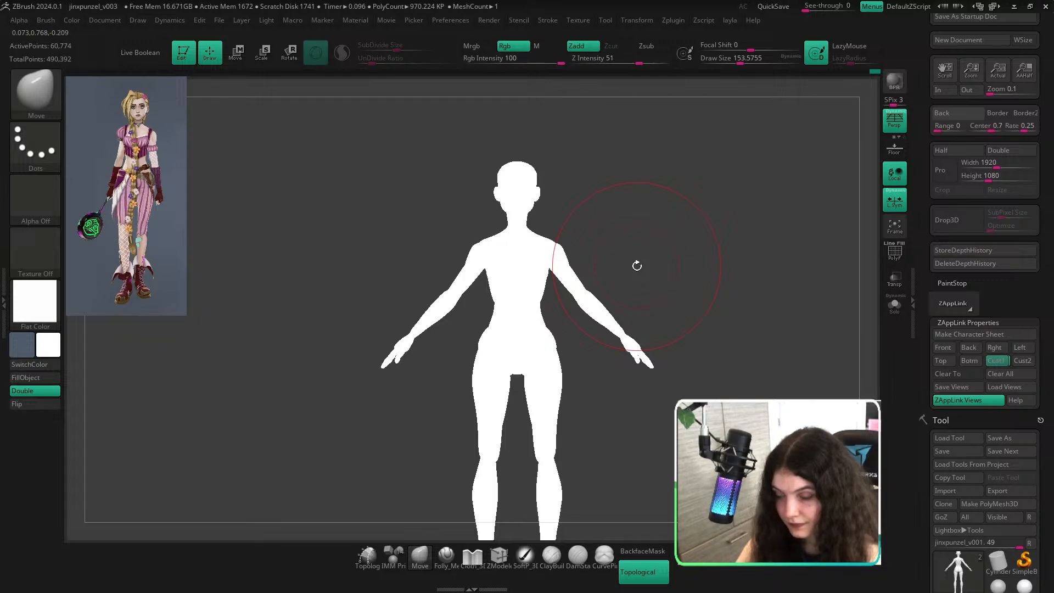
Adjust the torso's side contour beneath the arms with the Move brush at draw sizes of about 154 to 192.
mouse_move(635, 263)
ctrl+right_down()
mouse_move(631, 278)
mouse_move(618, 252)
ctrl+right_up()
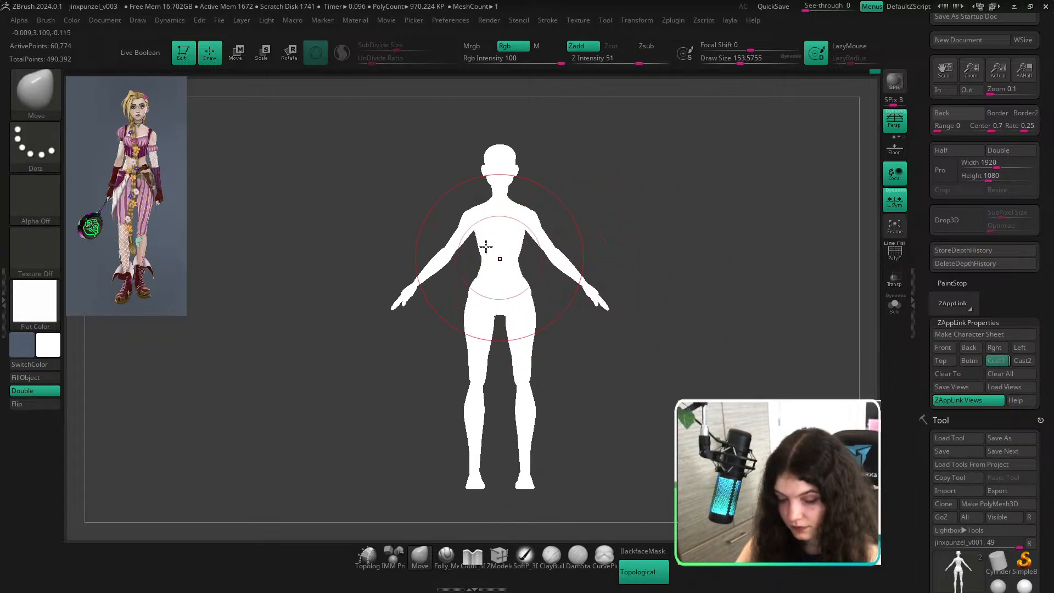
ctrl+right_drag(487, 247, 489, 273)
key(s)
drag(473, 260, 480, 252)
ctrl+right_drag(480, 253, 313, 233)
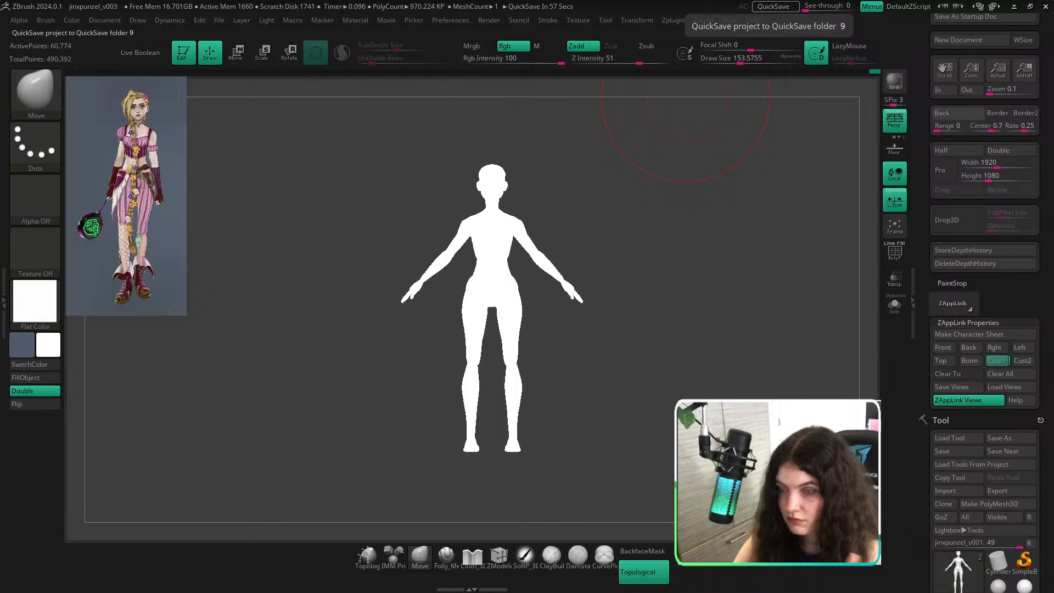
ctrl+right_drag(652, 258, 653, 351)
shift+drag(439, 288, 424, 294)
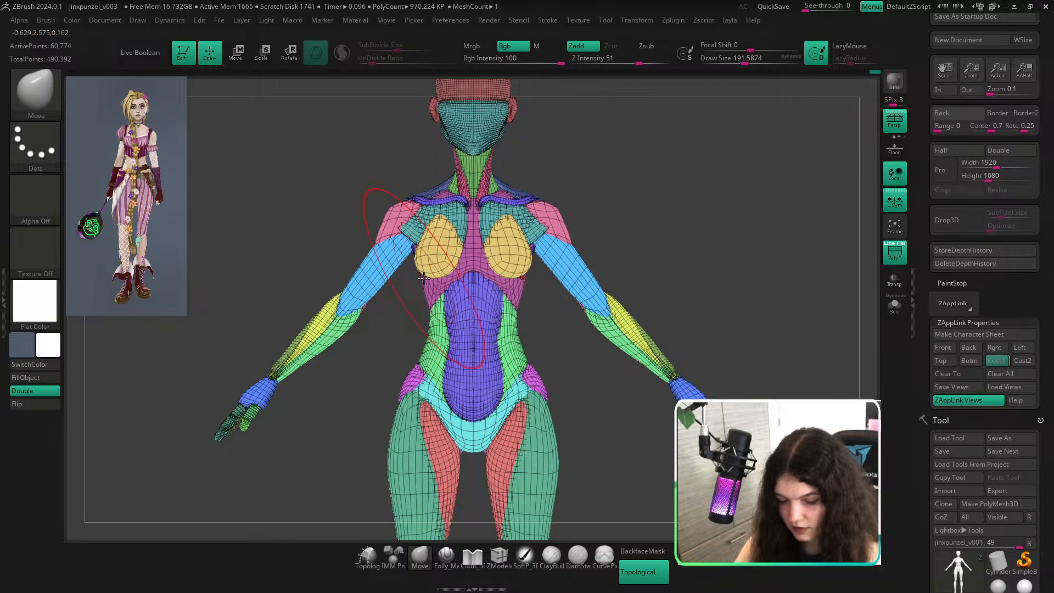
key(shift+f)
key(f)
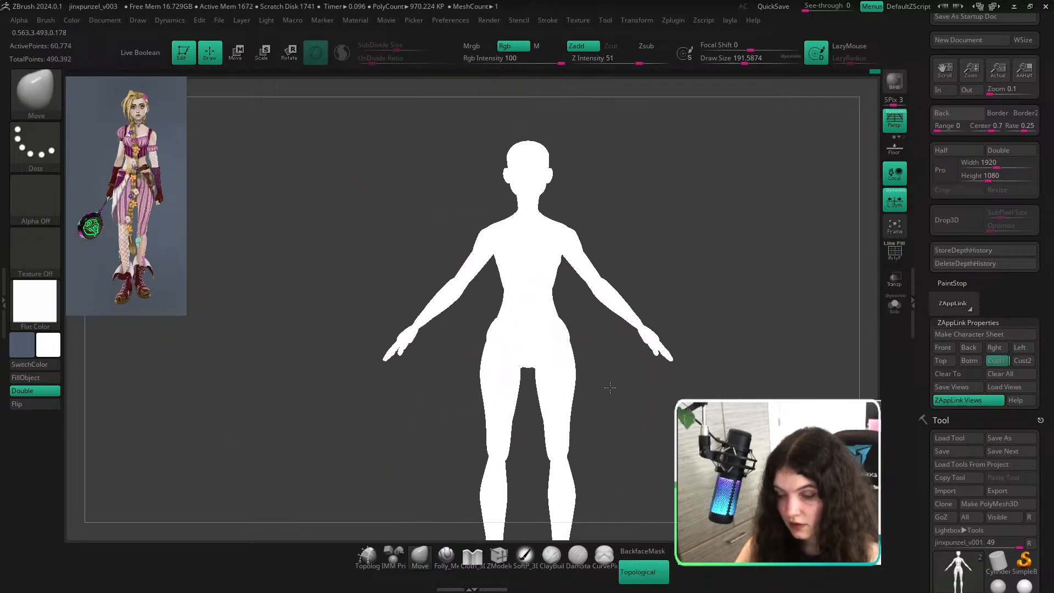
Adjust the calf's outer contour below the knee with the Move brush at a draw size of about 136.
ctrl+right_drag(500, 277, 498, 385)
key(bracketleft)
key(bracketleft)
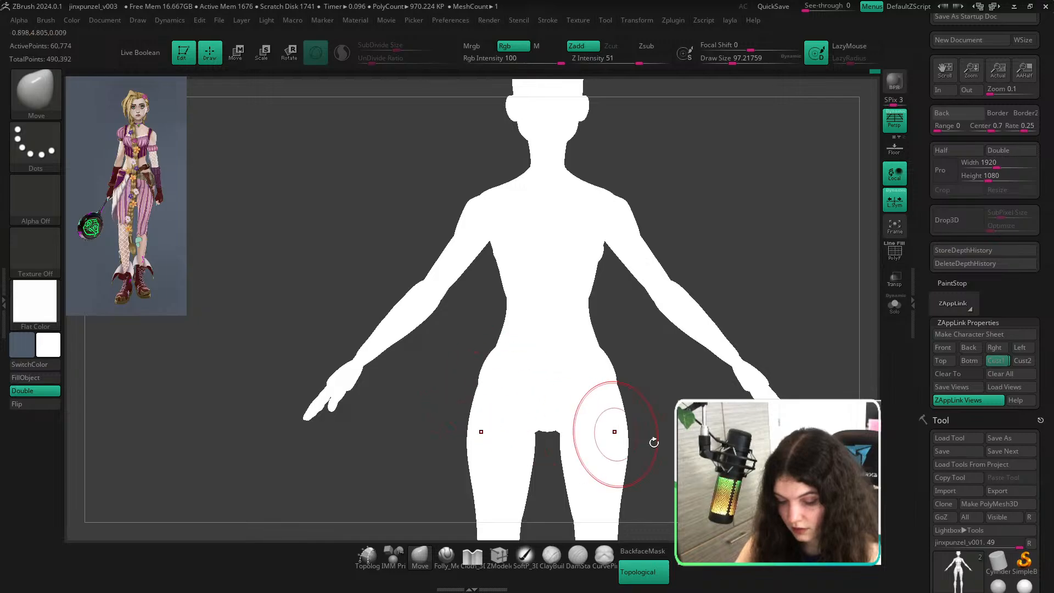
ctrl+right_drag(700, 454, 677, 434)
alt+right_drag(670, 477, 671, 324)
ctrl+right_drag(671, 324, 635, 341)
ctrl+right_drag(578, 358, 570, 392)
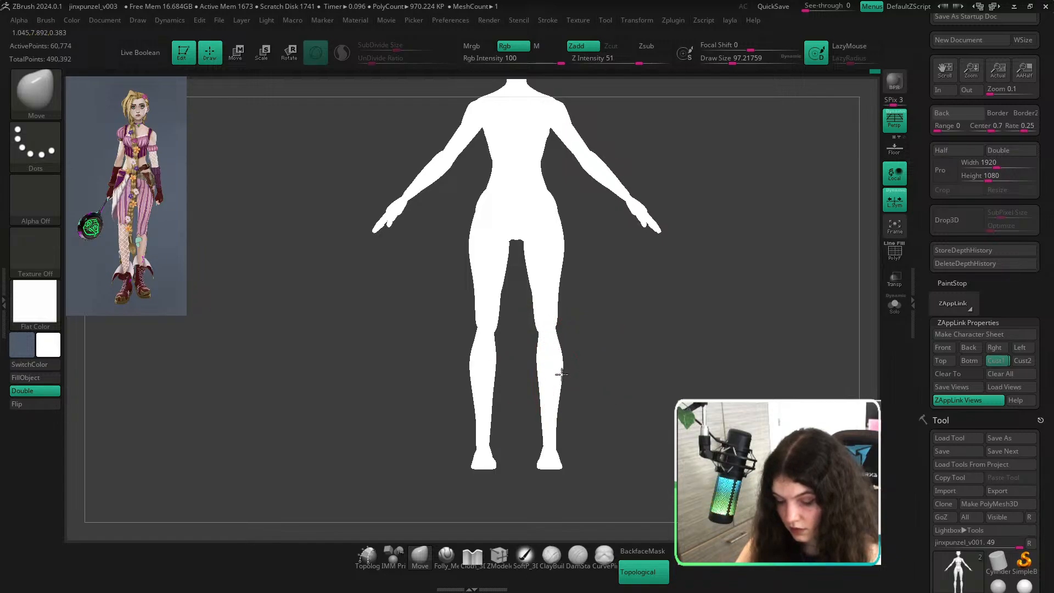
key(shift+f)
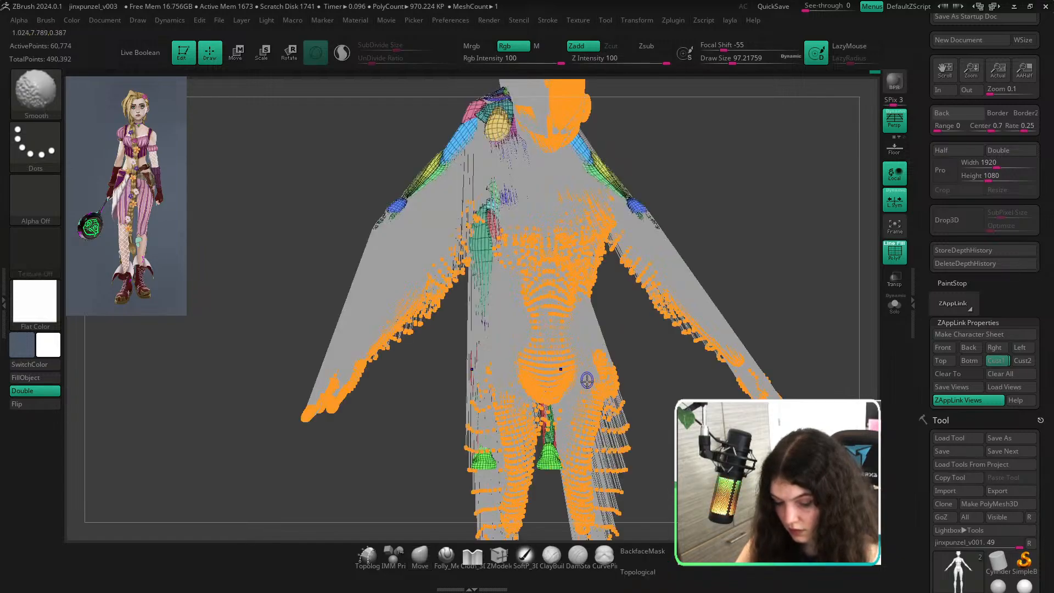
key(shift+f)
mouse_move(633, 378)
right_down()
mouse_move(605, 418)
mouse_move(623, 405)
mouse_move(573, 399)
mouse_move(637, 386)
right_up()
key(shift+f)
key(s)
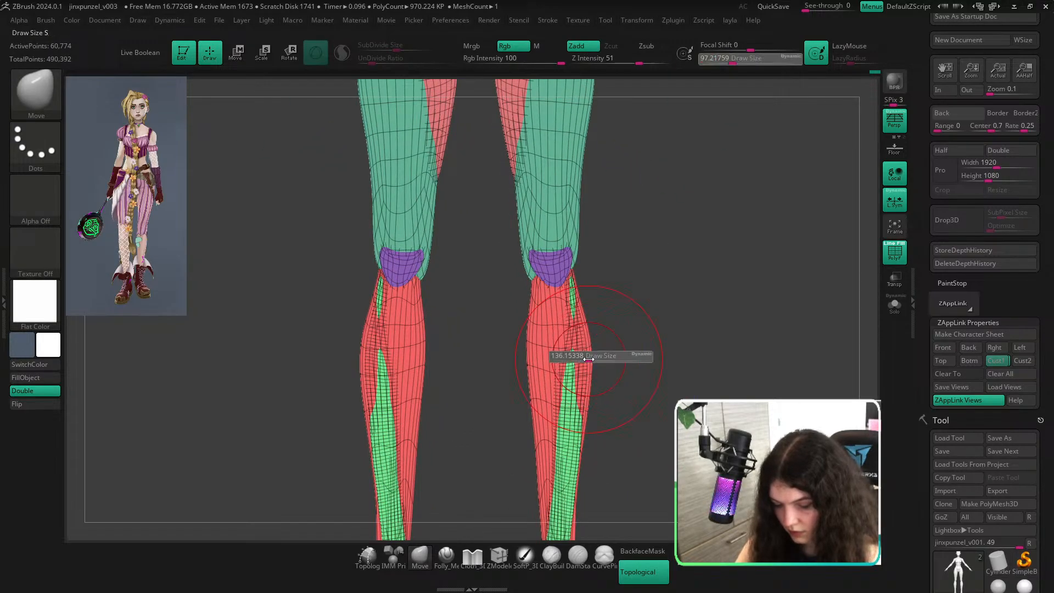
drag(584, 358, 589, 359)
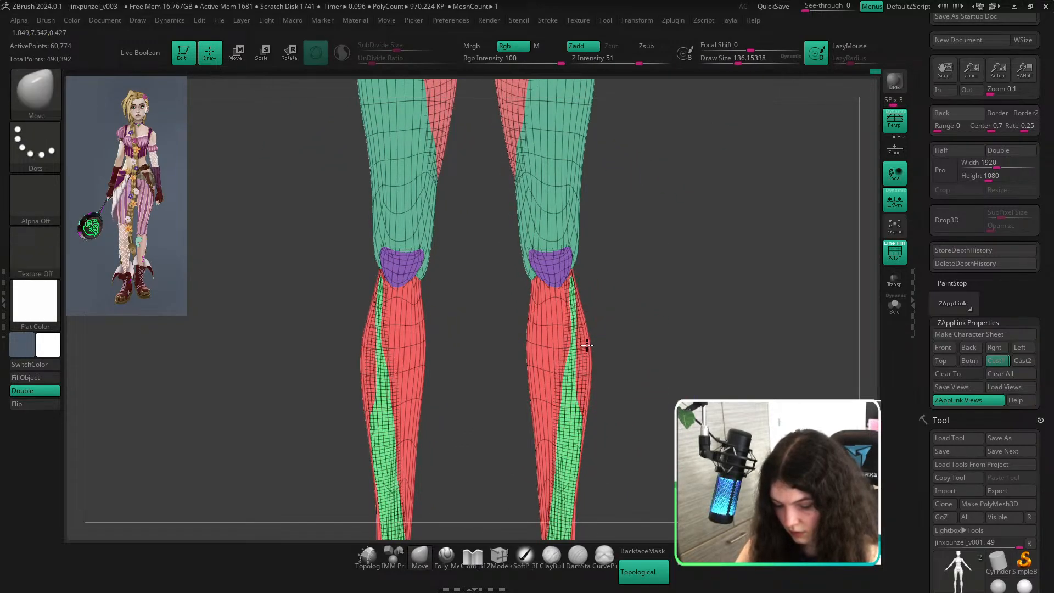
Move the upper inner thighs inward to narrow the gap below the crotch, using a draw size of about 177.
ctrl+right_drag(654, 353, 515, 327)
key(shift+f)
ctrl+right_drag(648, 384, 613, 372)
alt+right_drag(640, 352, 633, 413)
ctrl+right_drag(546, 323, 558, 367)
key(shift+f)
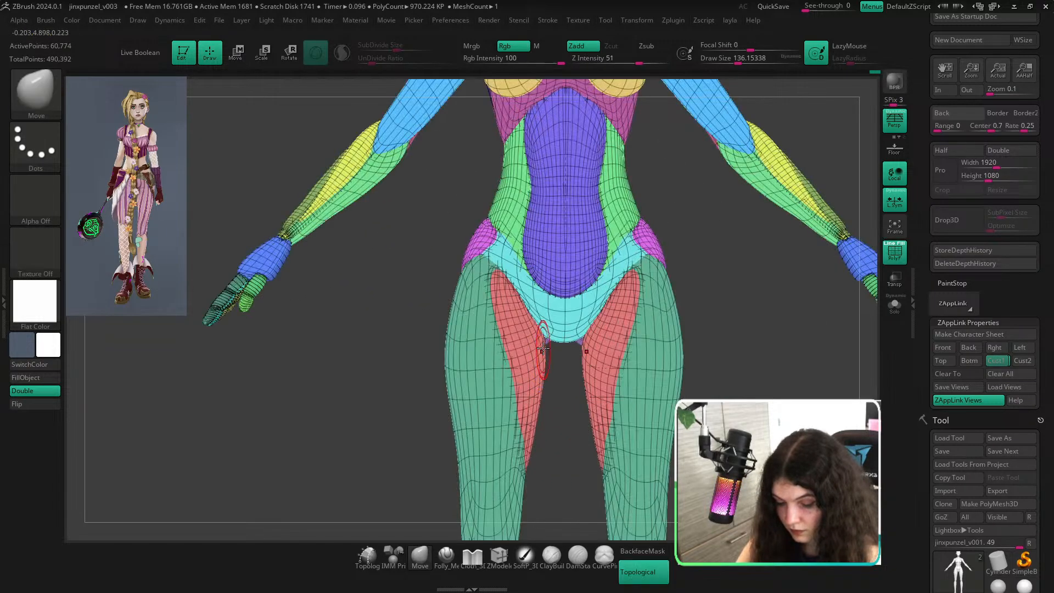
right_drag(558, 351, 549, 349)
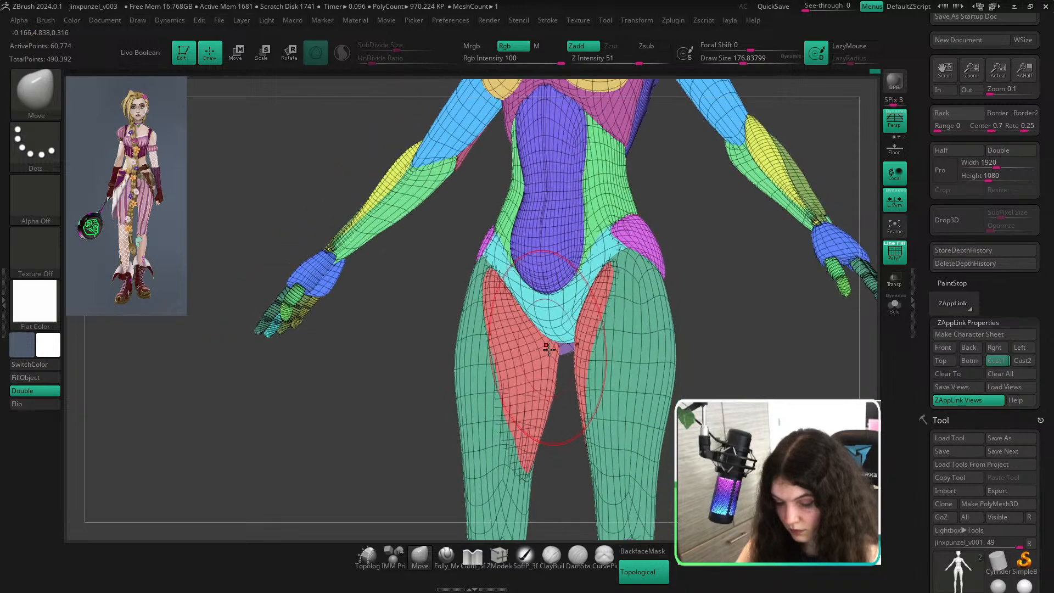
shift+right_drag(565, 389, 590, 388)
key(shift+f)
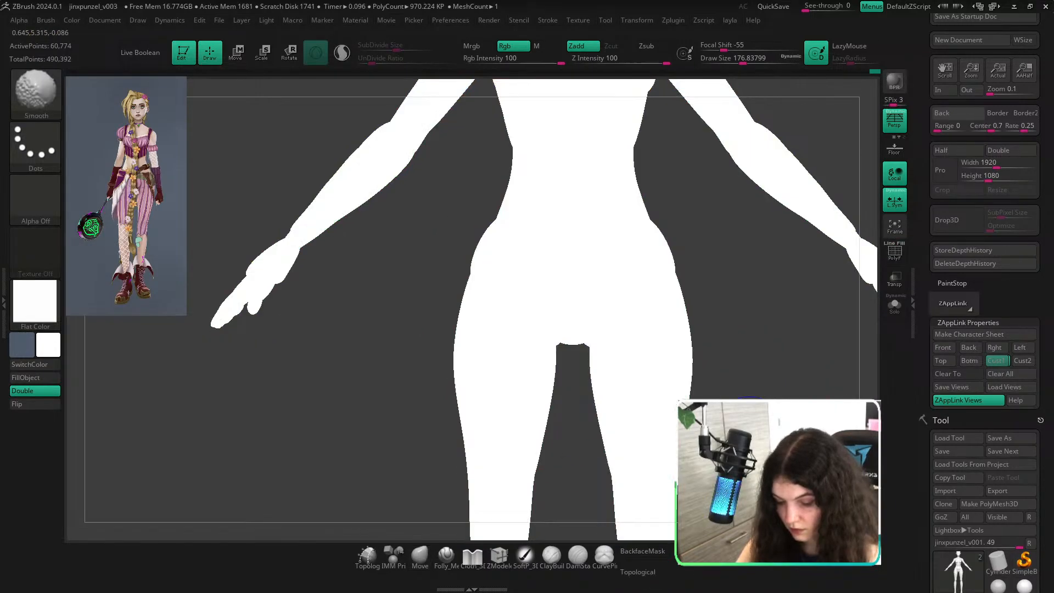
Turn on BackfaceMask, narrow the gap between the upper thighs further and check the full-body silhouette.
mouse_move(653, 434)
ctrl+right_down()
mouse_move(671, 359)
mouse_move(583, 400)
ctrl+right_up()
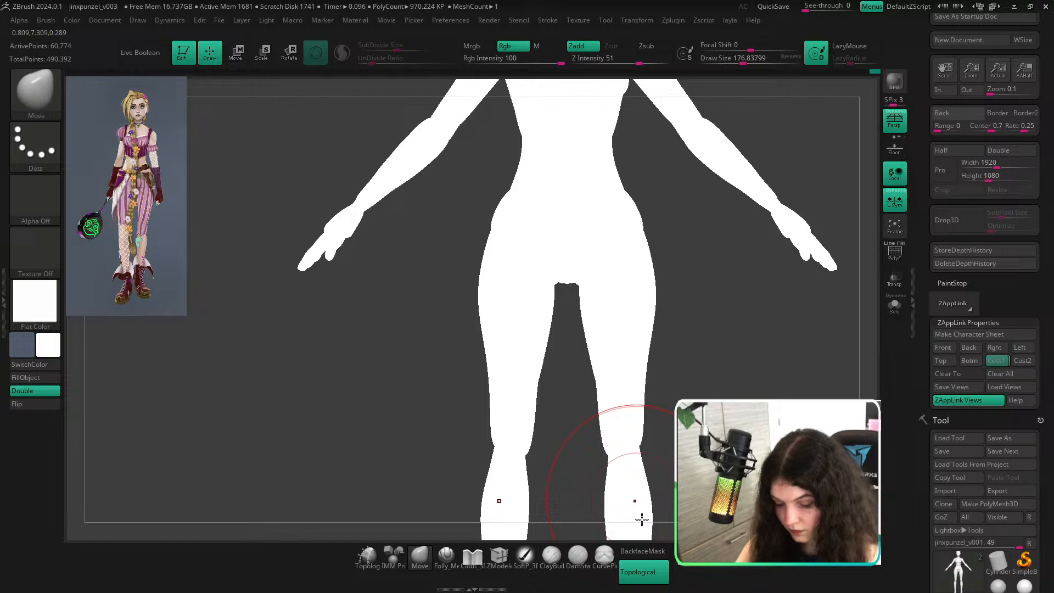
click(639, 552)
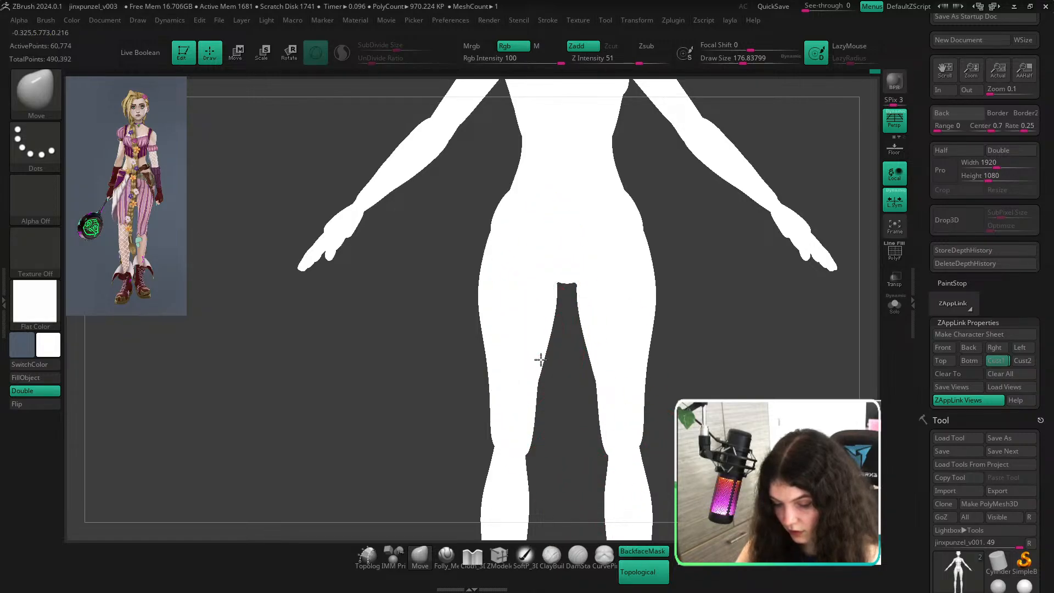
ctrl+right_drag(541, 360, 414, 328)
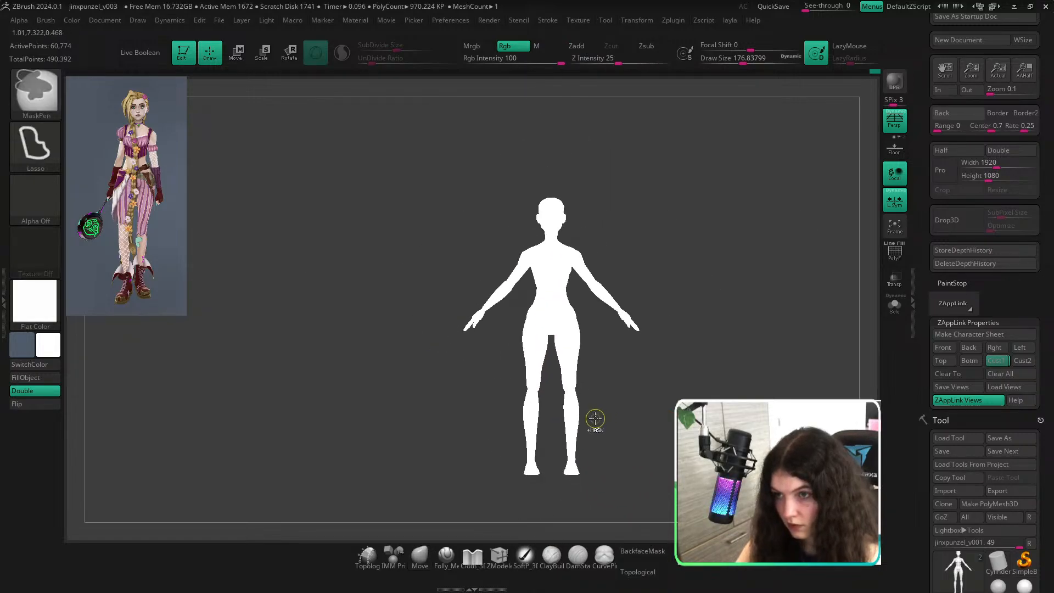
ctrl+right_drag(548, 280, 655, 377)
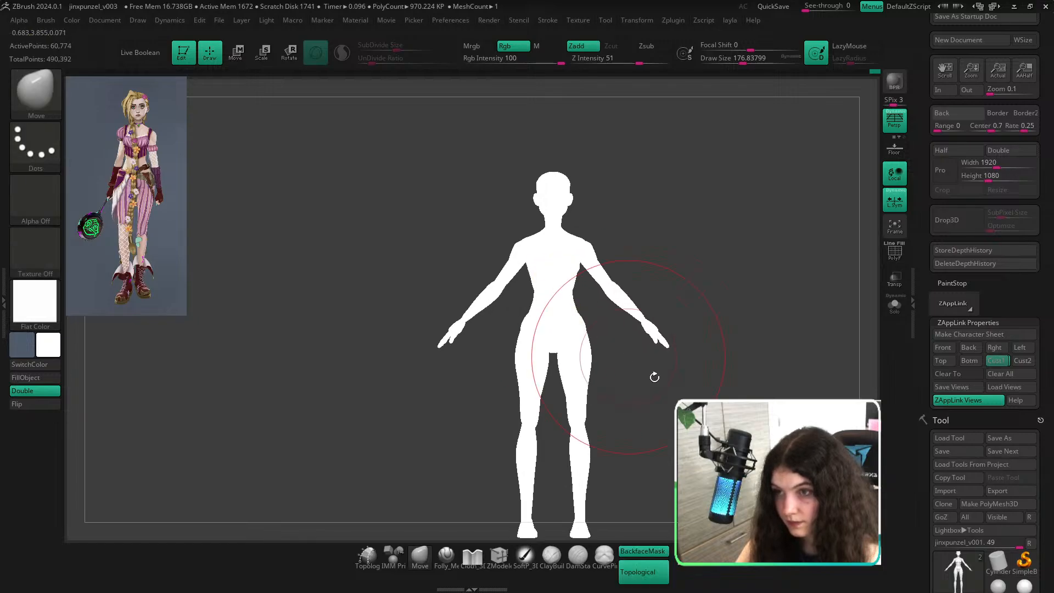
Turn off BackfaceMask and check the full-body silhouette from the front.
alt+right_drag(659, 450, 662, 488)
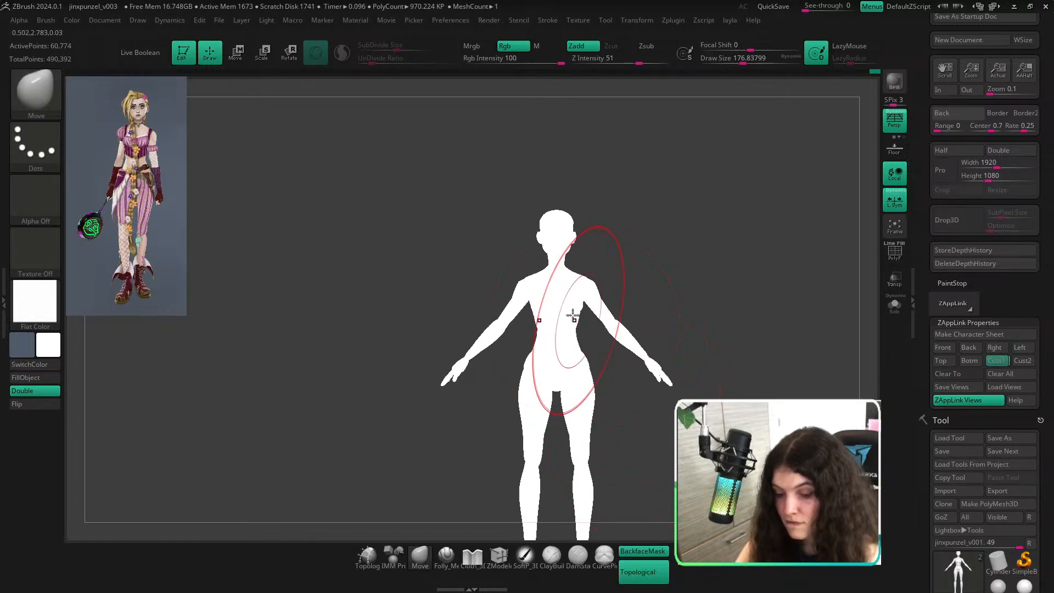
ctrl+right_drag(588, 306, 579, 364)
click(649, 552)
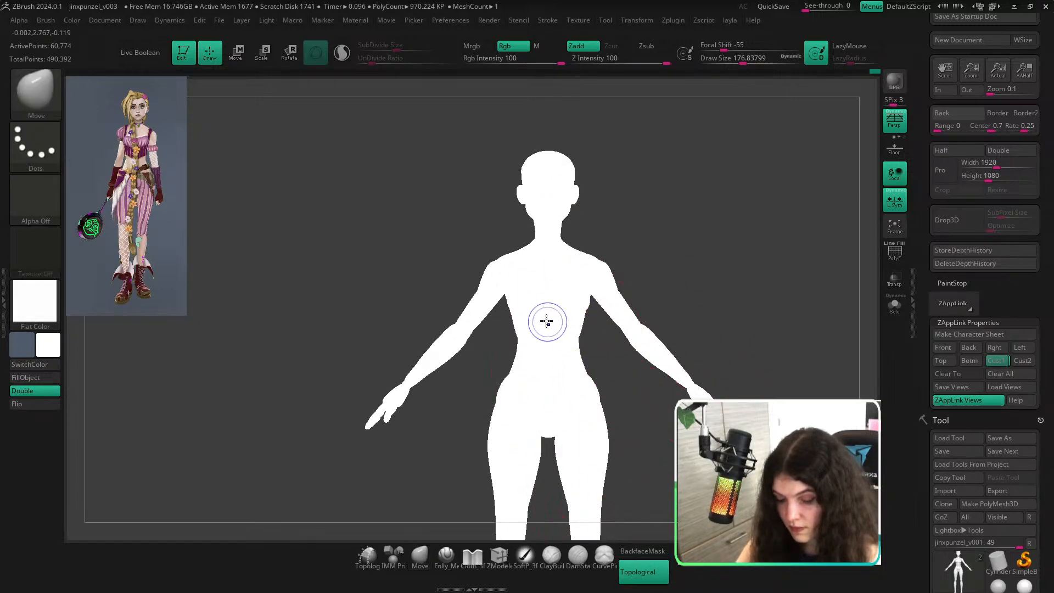
key(shift+f)
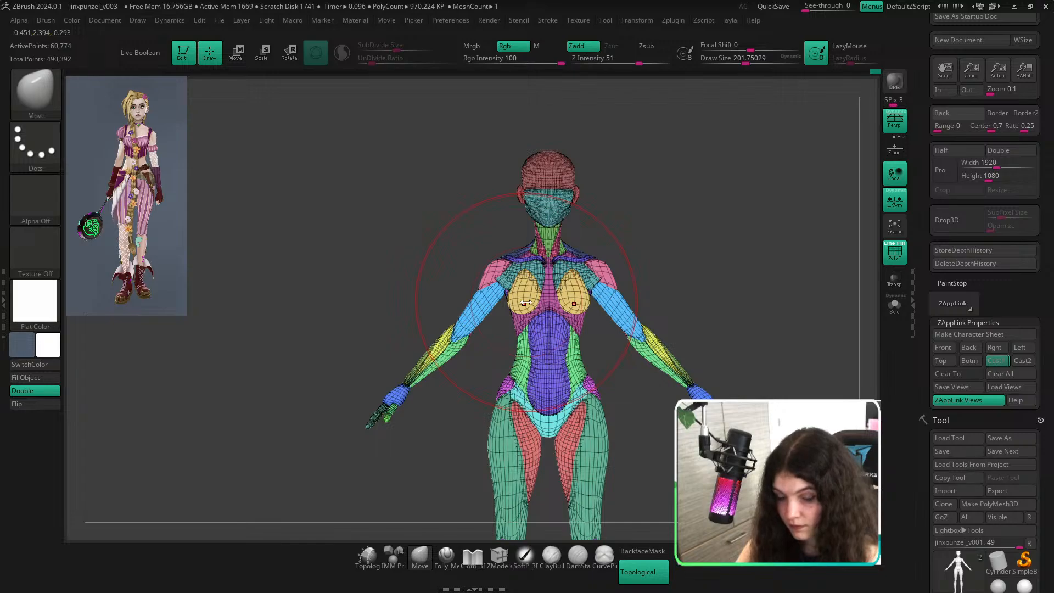
key(shift+f)
ctrl+right_drag(528, 282, 631, 299)
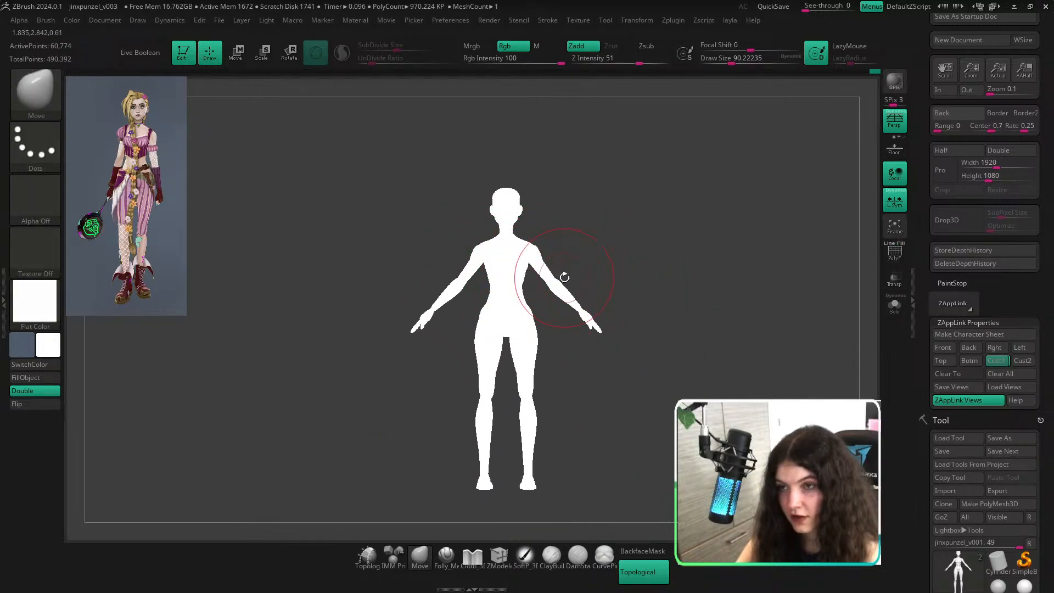
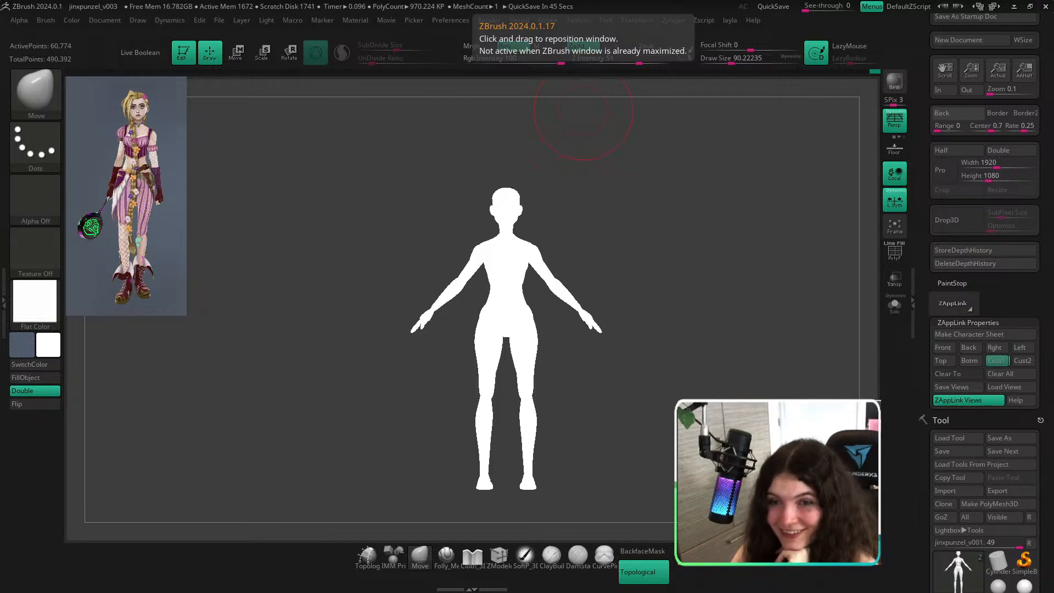
Examine the ribcage, breasts and waist from the front, from below and at an angle with the polygroups shown.
ctrl+right_drag(497, 313, 463, 258)
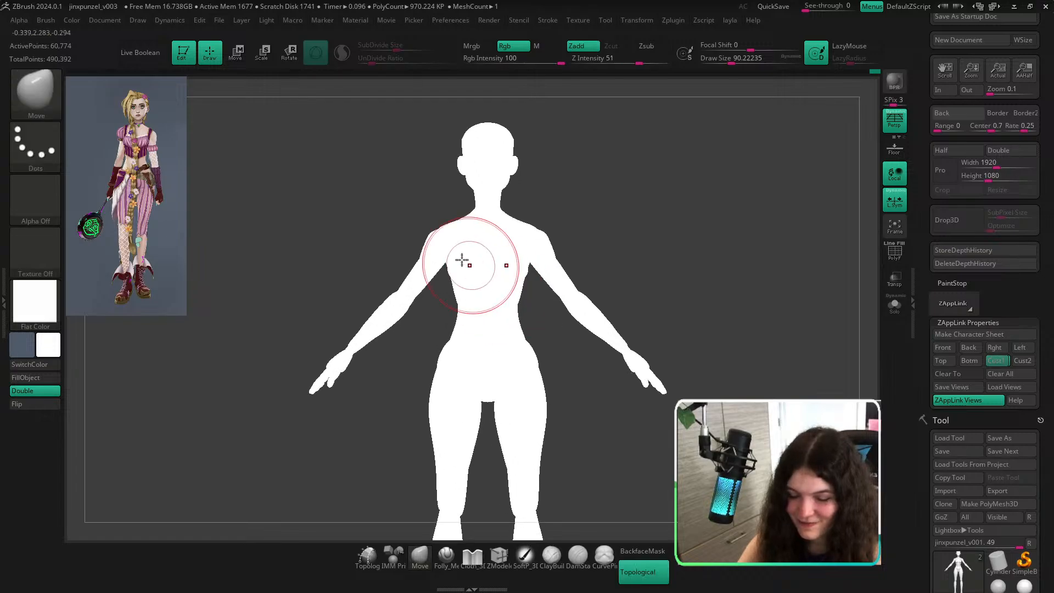
key(s)
key(shift+f)
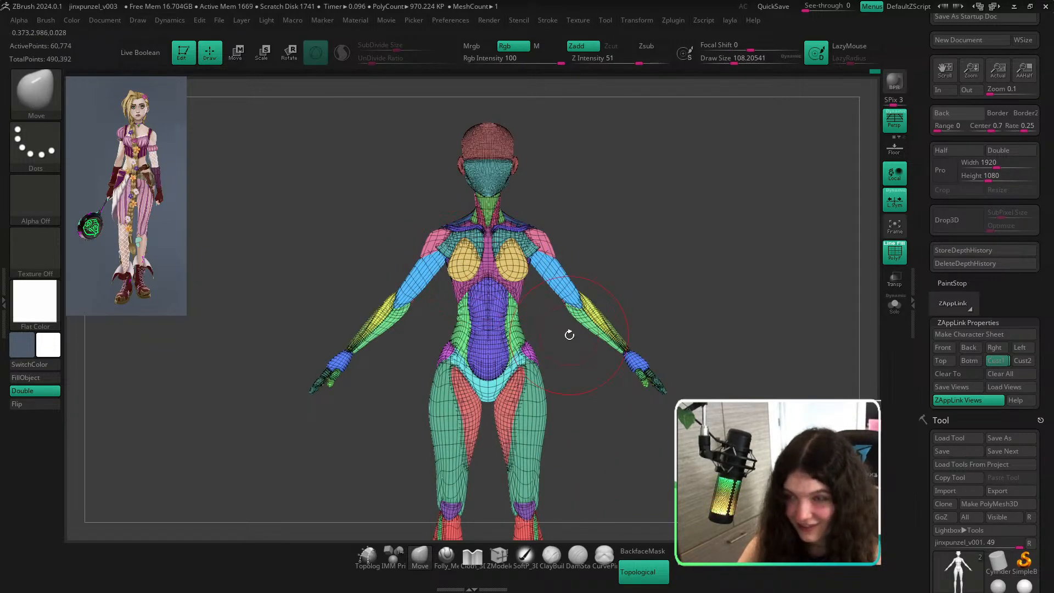
key(s)
drag(459, 297, 483, 297)
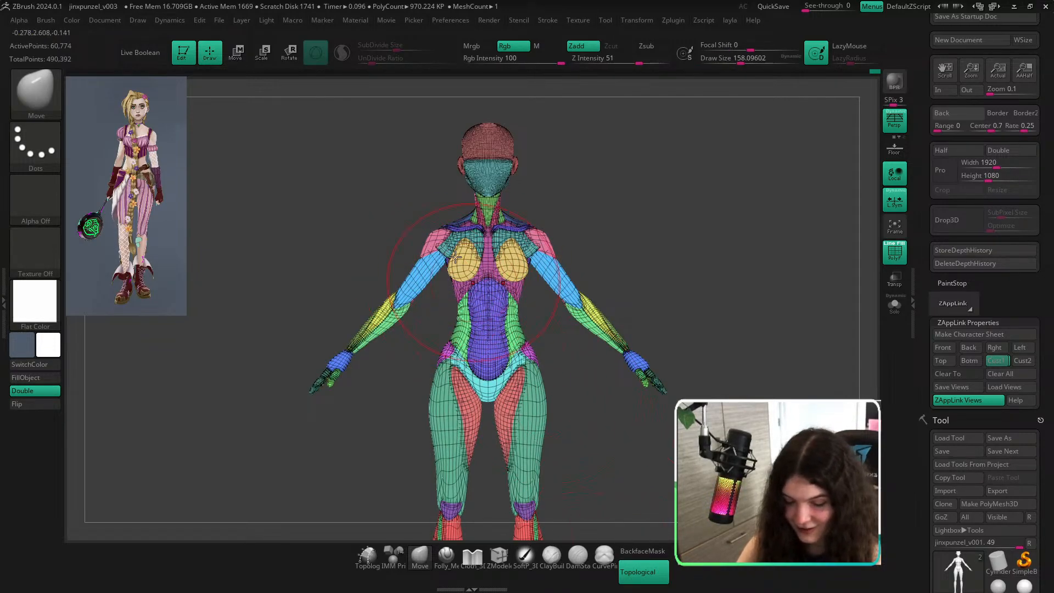
ctrl+right_drag(455, 257, 527, 286)
ctrl+right_drag(524, 295, 480, 312)
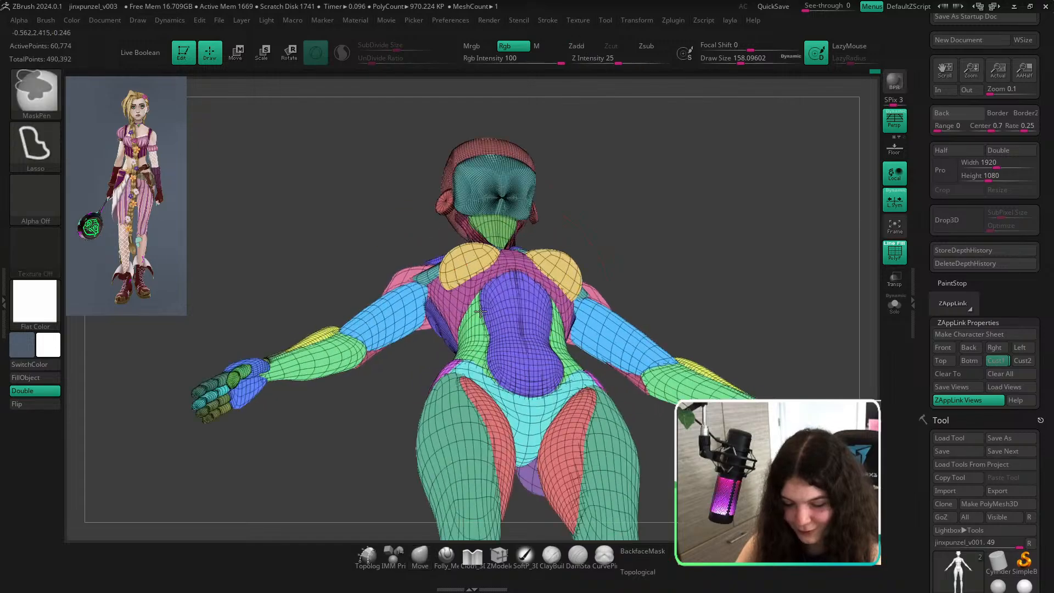
mouse_move(675, 252)
right_down()
mouse_move(439, 283)
mouse_move(774, 224)
mouse_move(682, 404)
mouse_move(655, 380)
mouse_move(700, 220)
mouse_move(686, 214)
mouse_move(687, 271)
mouse_move(715, 291)
right_up()
key(shift+f)
key(shift+f)
mouse_move(555, 308)
ctrl+right_down()
mouse_move(608, 360)
mouse_move(553, 298)
ctrl+right_up()
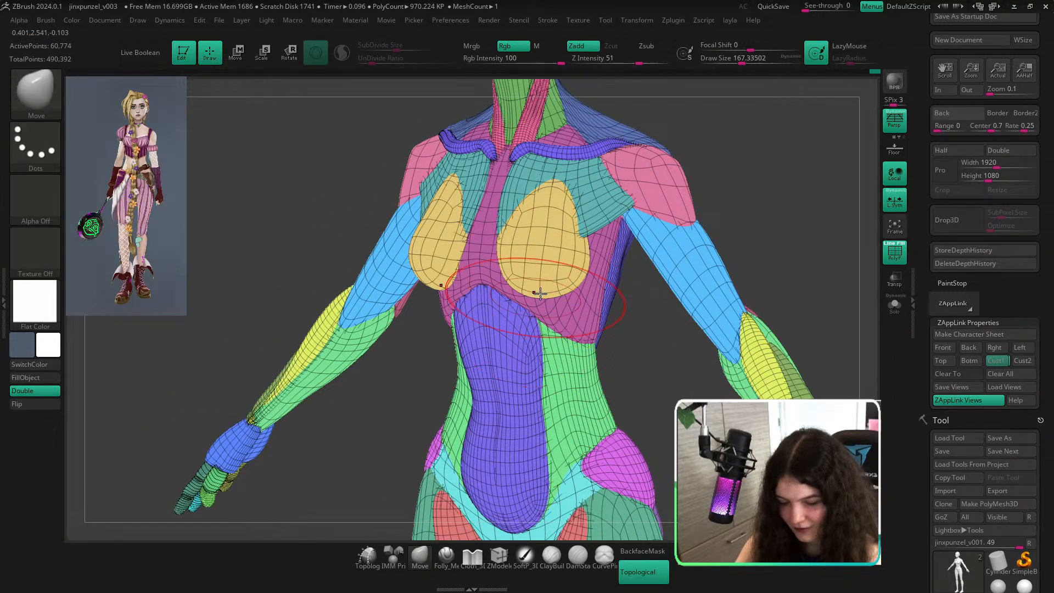
shift+right_drag(543, 291, 660, 389)
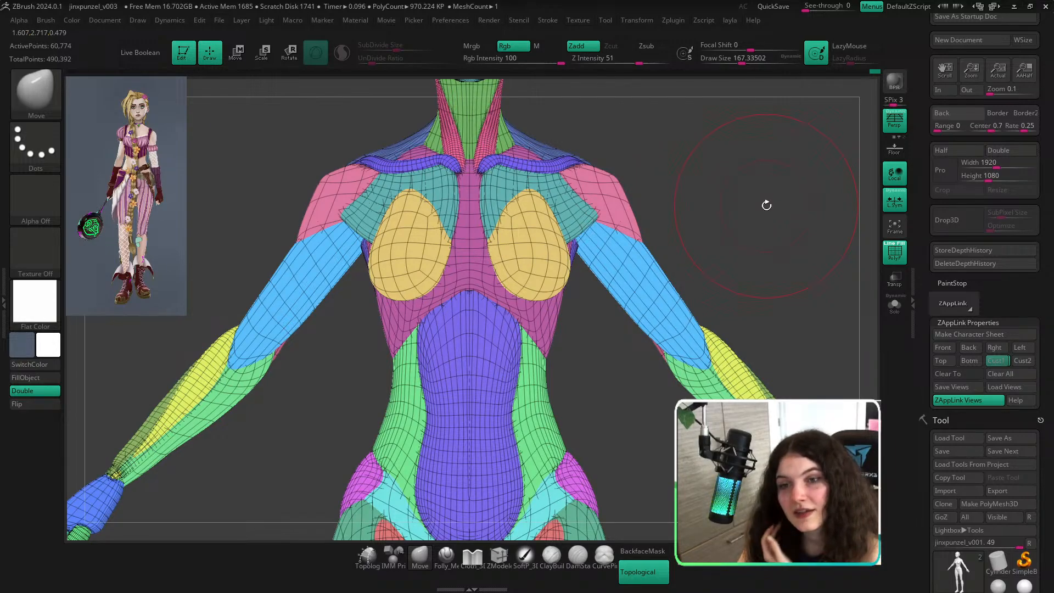
Turn off Topological, set the draw size to about 101 and compare the shoulder and arm silhouette with the reference.
key(f)
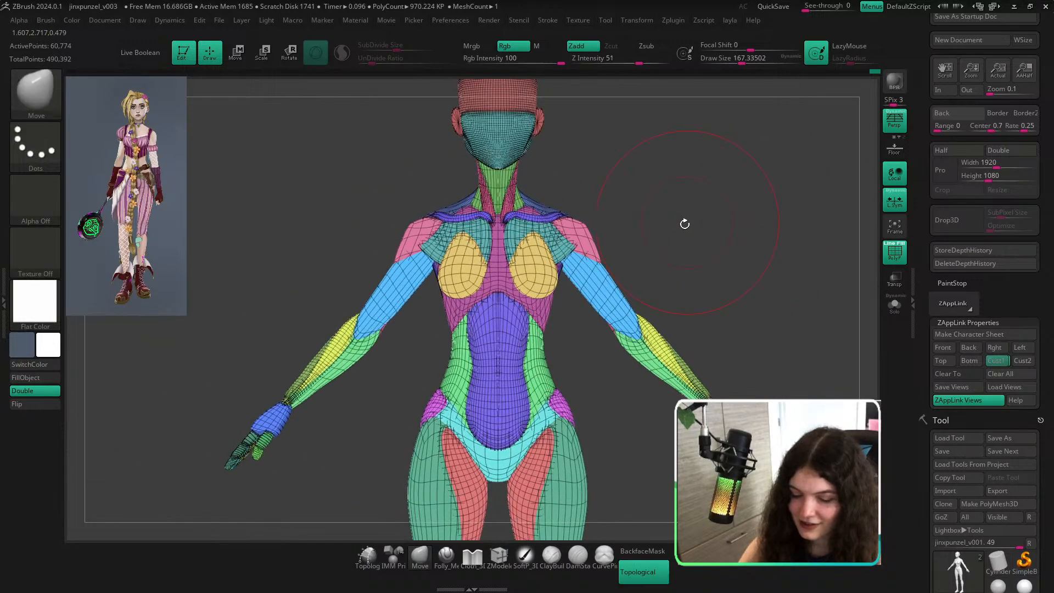
key(shift+f)
right_drag(690, 230, 777, 245)
key(shift+f)
right_drag(836, 297, 763, 255)
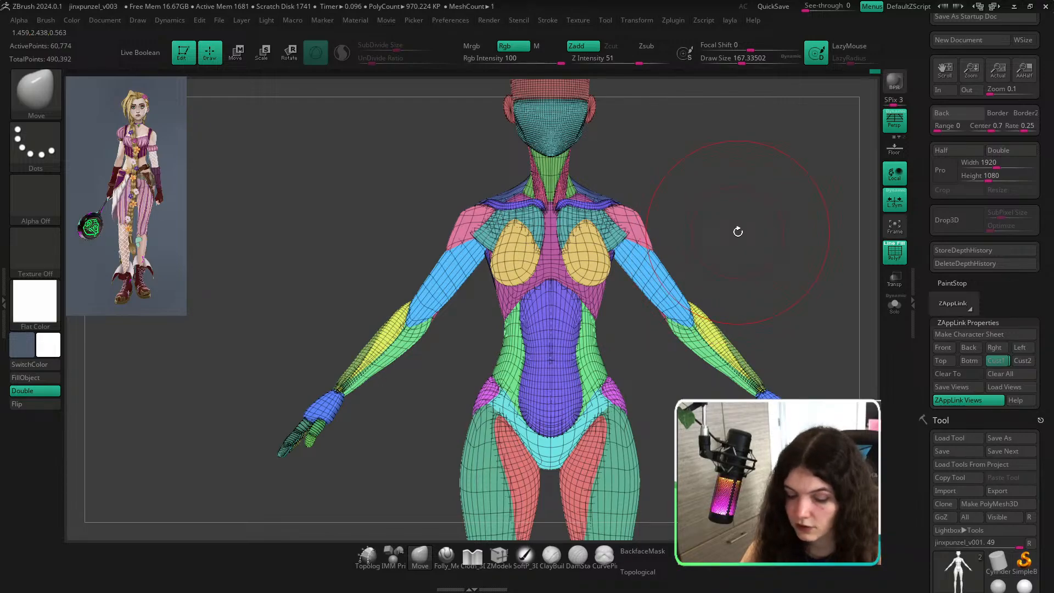
key(shift+f)
key(s)
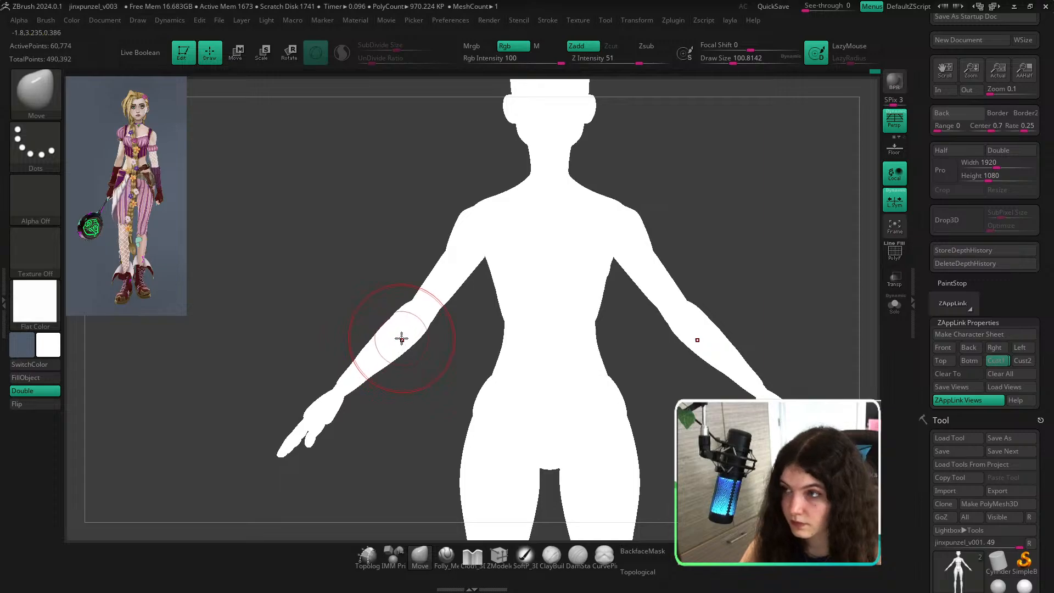
key(shift+f)
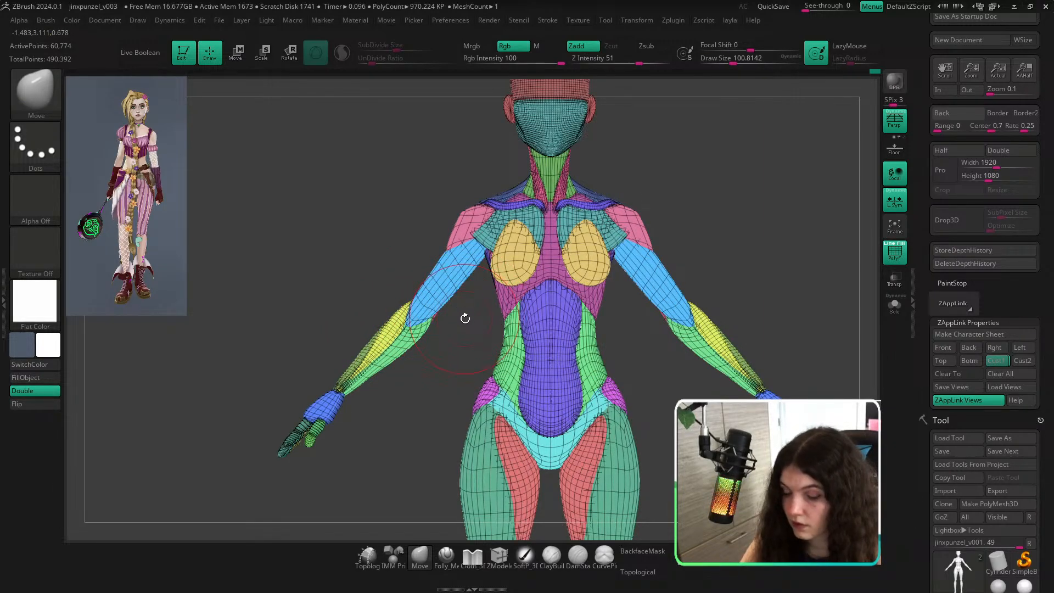
key(shift+f)
Mask the armpit areas on both sides, invert the mask and soften its edge so only the armpits stay editable.
key(ctrl)
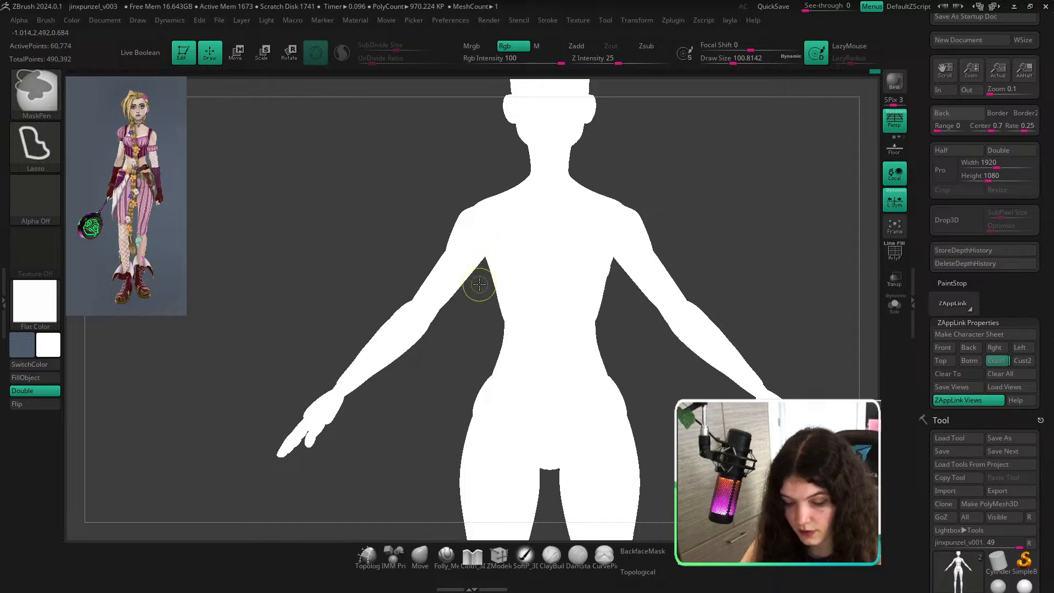
mouse_move(480, 284)
ctrl+mouse_down()
mouse_move(482, 217)
mouse_move(471, 318)
ctrl+mouse_up()
ctrl+click(495, 348)
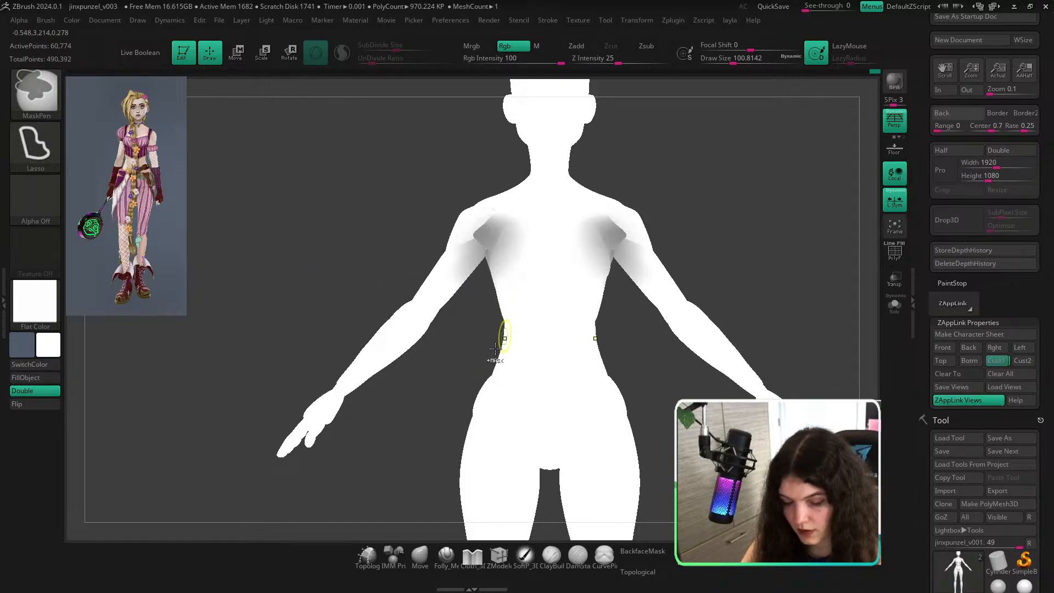
key(ctrl+z)
ctrl+drag(448, 381, 508, 355)
key(ctrl+z)
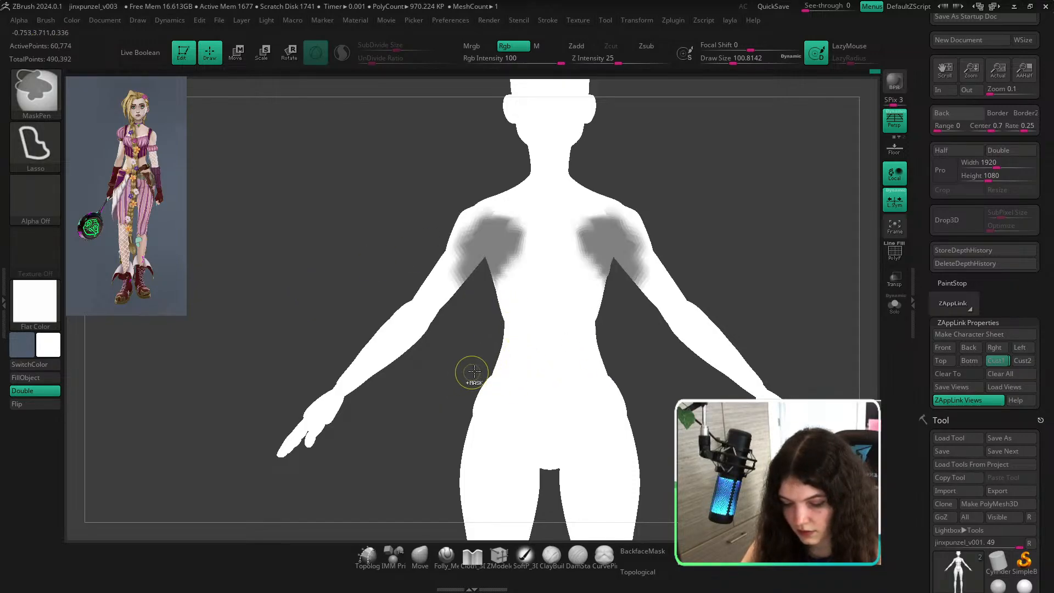
ctrl+click(476, 371)
ctrl+click(521, 376)
key(ctrl+z)
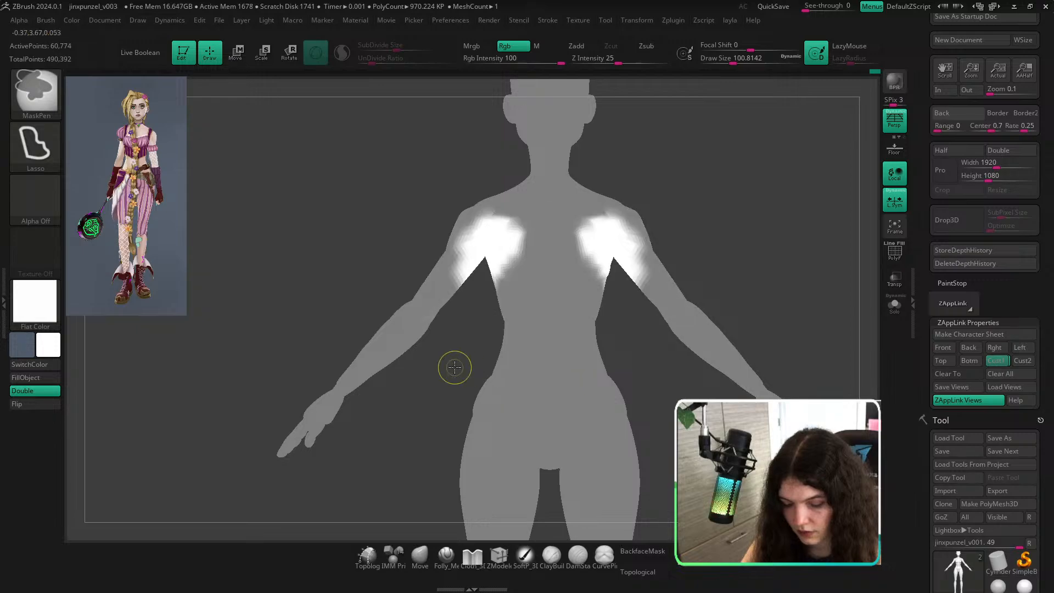
ctrl+click(455, 368)
ctrl+click(516, 333)
ctrl+click(447, 380)
Place the Move gizmo at the armpit and orient its Y axis diagonally toward the base of the neck.
key(w)
alt+click(485, 256)
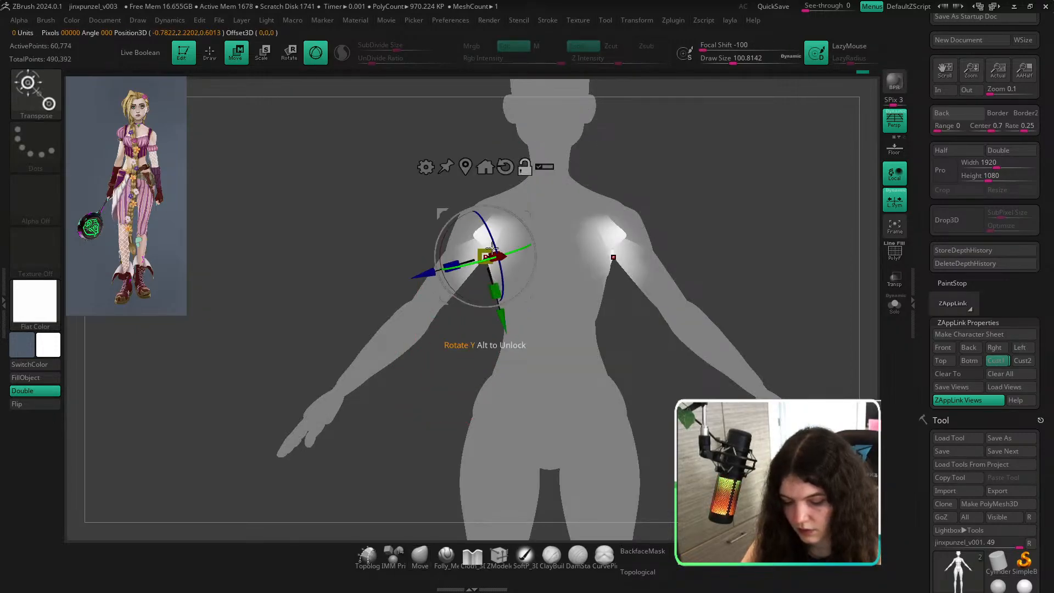
alt+click(506, 167)
alt+drag(521, 221, 535, 251)
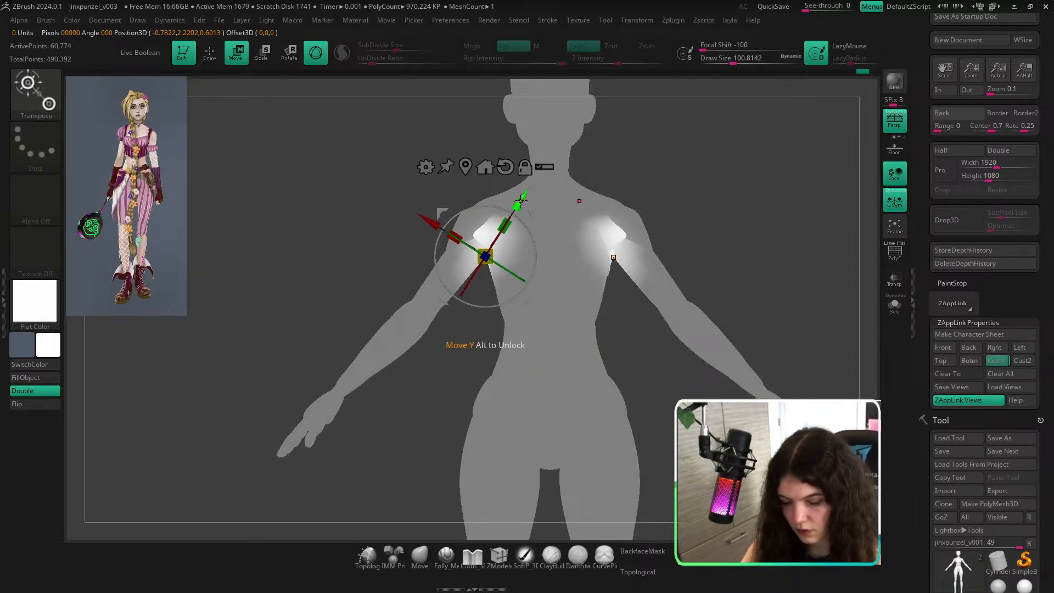
Raise the unmasked armpits slightly up and inward along the gizmo's Y axis, undoing the first, larger move.
drag(527, 193, 537, 180)
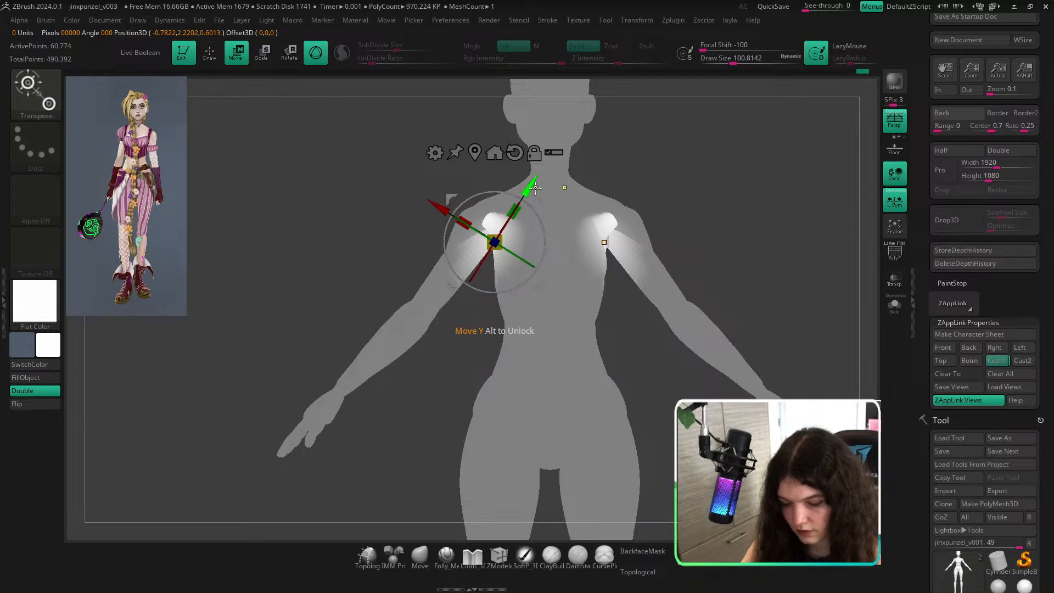
key(ctrl+z)
key(shift+f)
key(q)
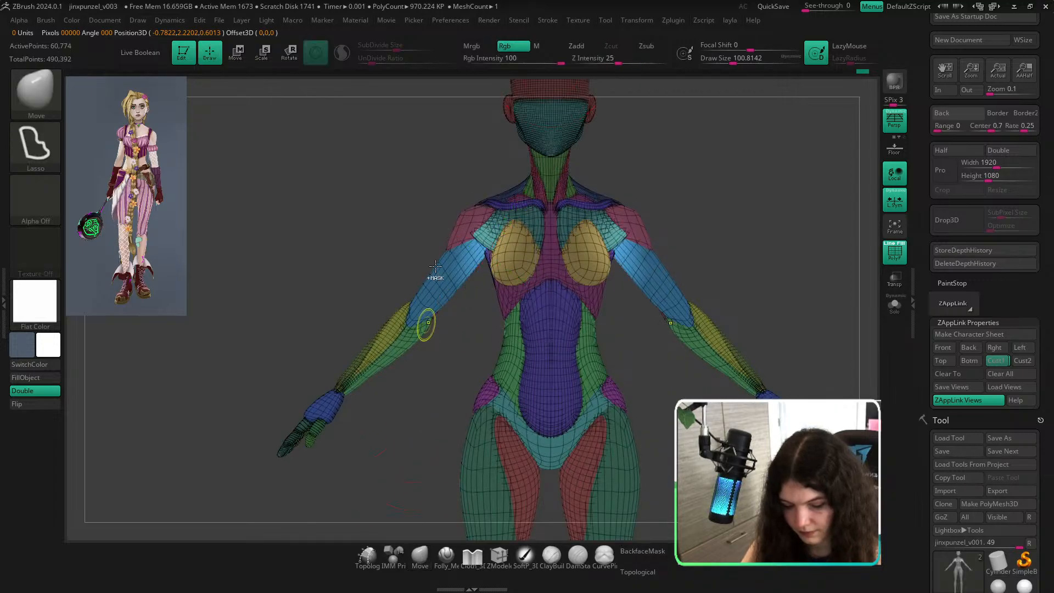
key(ctrl)
key(w)
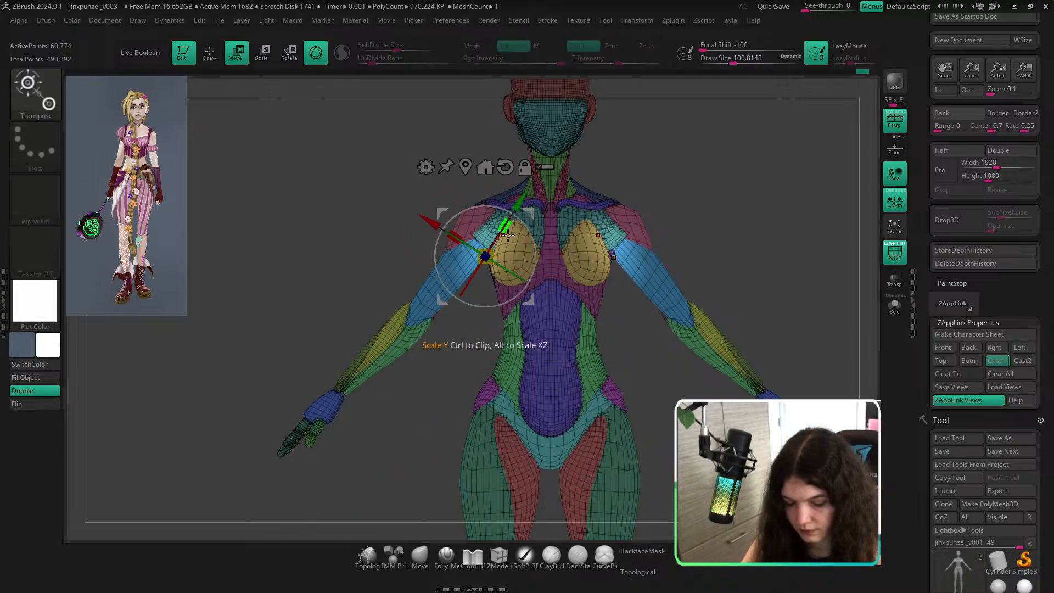
drag(526, 203, 532, 194)
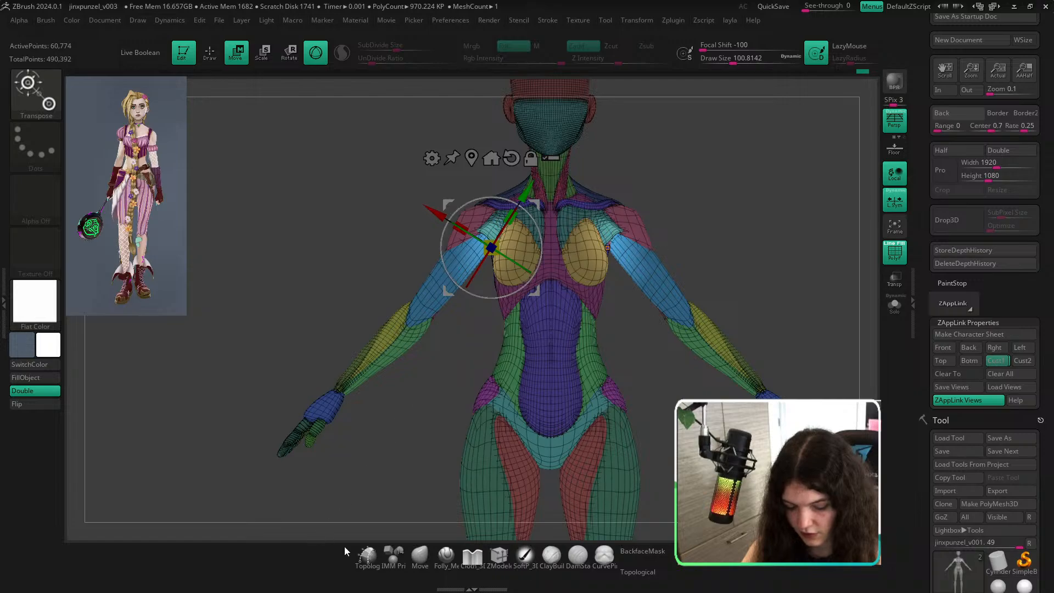
Return to the Move brush, clear the mask and check the full-body silhouette.
click(420, 556)
key(shift+f)
key(f)
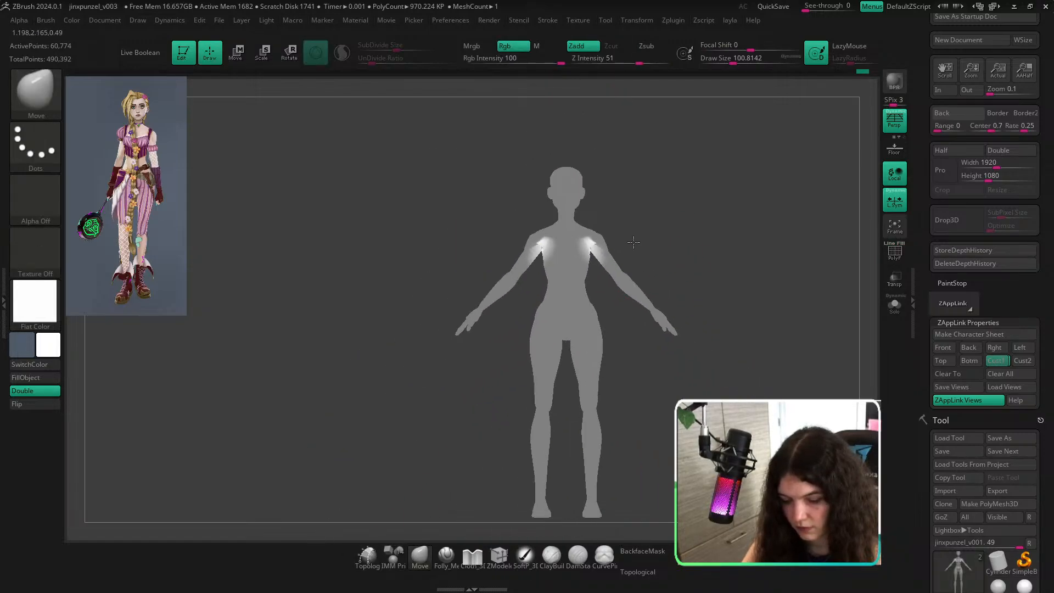
alt+drag(634, 242, 595, 222)
ctrl+drag(616, 263, 631, 317)
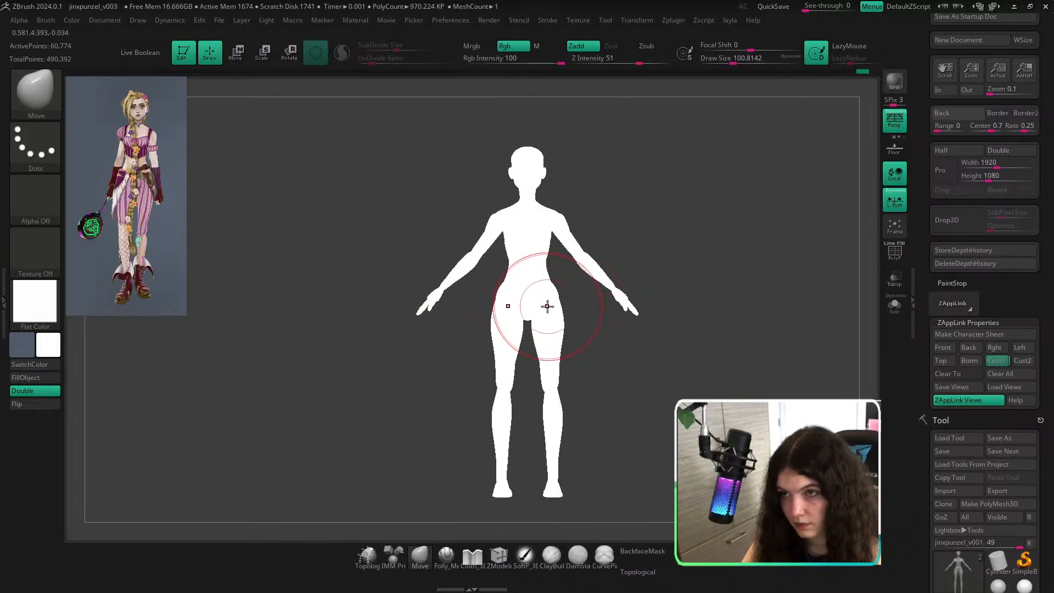
ctrl+right_drag(544, 231, 561, 358)
Isolate the upper chest muscle polygroup, smooth its bunched mesh near the armpit and show the whole body again.
key(shift+f)
right_drag(475, 357, 497, 344)
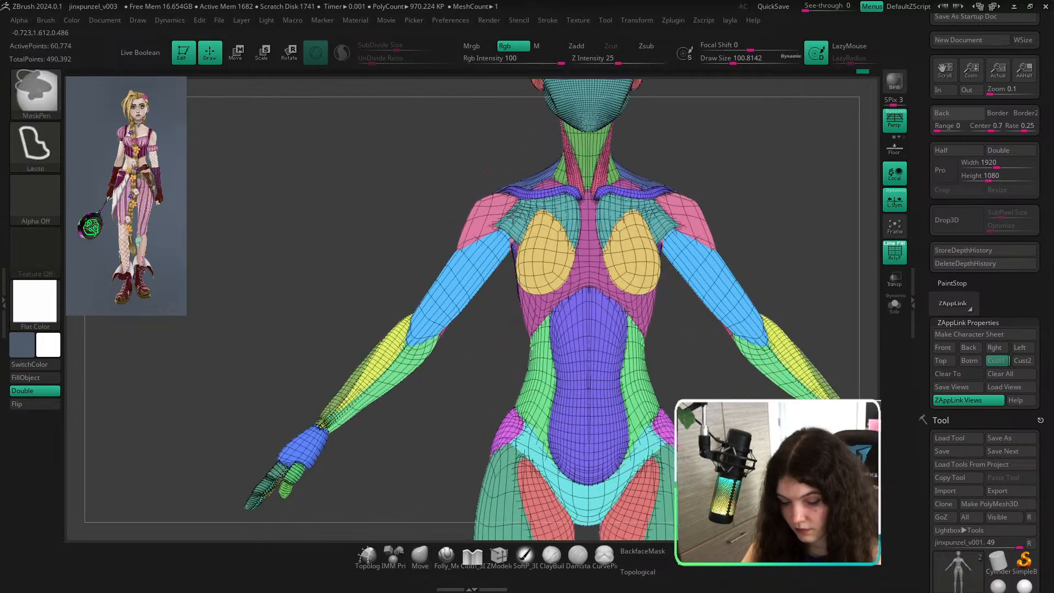
ctrl+right_drag(497, 264, 526, 288)
ctrl+shift+click(513, 231)
key(shift)
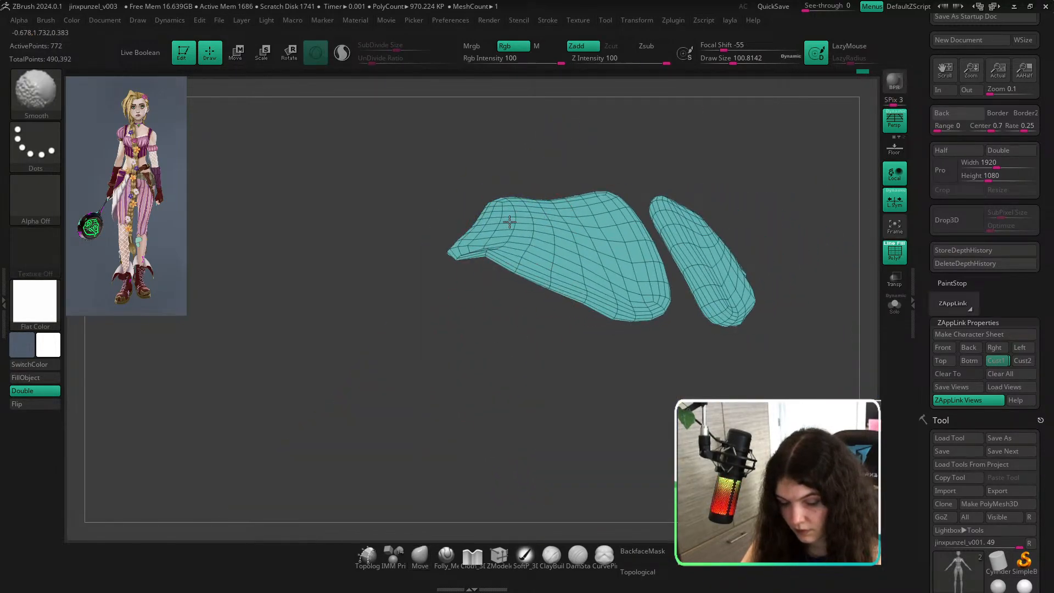
ctrl+shift+click(310, 304)
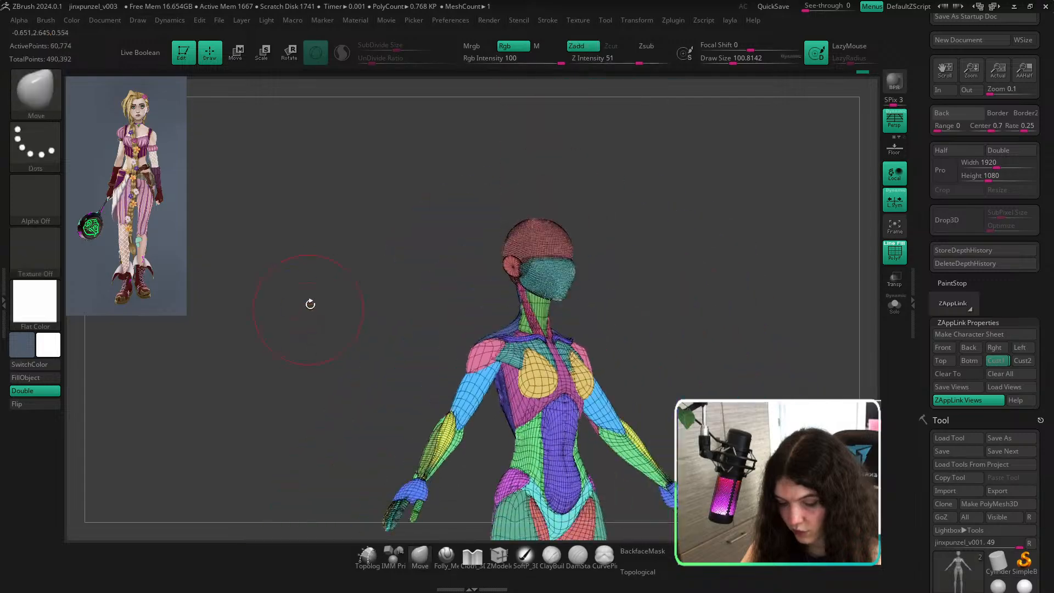
Check the shoulder and armpit silhouette from the front and turn on Topological.
key(shift+f)
right_drag(311, 304, 667, 246)
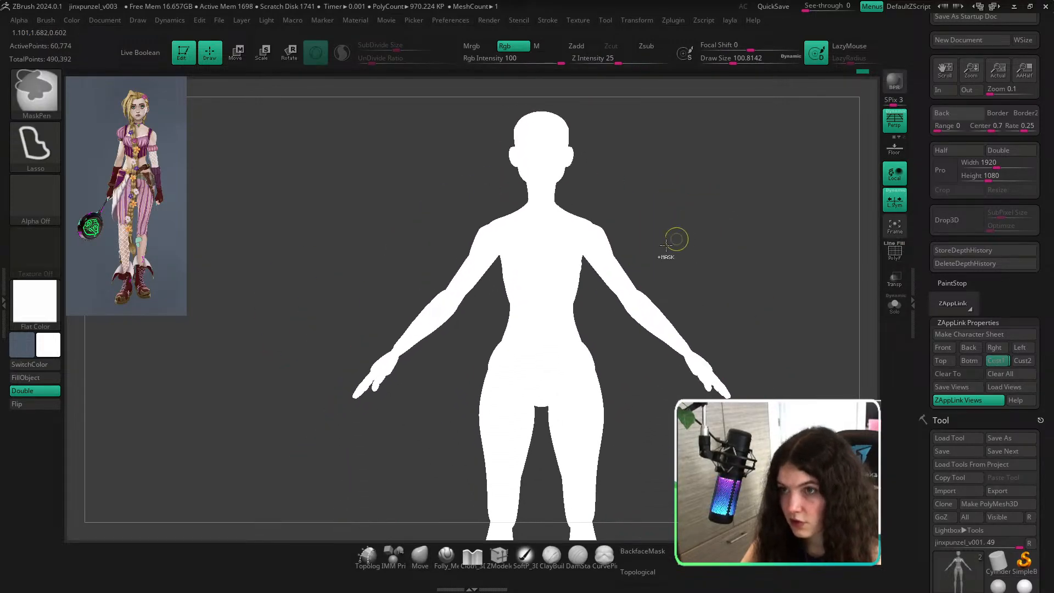
mouse_move(482, 269)
ctrl+right_down()
mouse_move(536, 296)
mouse_move(484, 277)
mouse_move(496, 384)
mouse_move(483, 355)
mouse_move(503, 387)
ctrl+right_up()
key(shift+f)
click(660, 581)
Adjust the side of the ribcage just below the armpit with the Move brush at draw sizes of about 136 to 212.
mouse_move(609, 351)
right_down()
mouse_move(661, 339)
mouse_move(667, 373)
right_up()
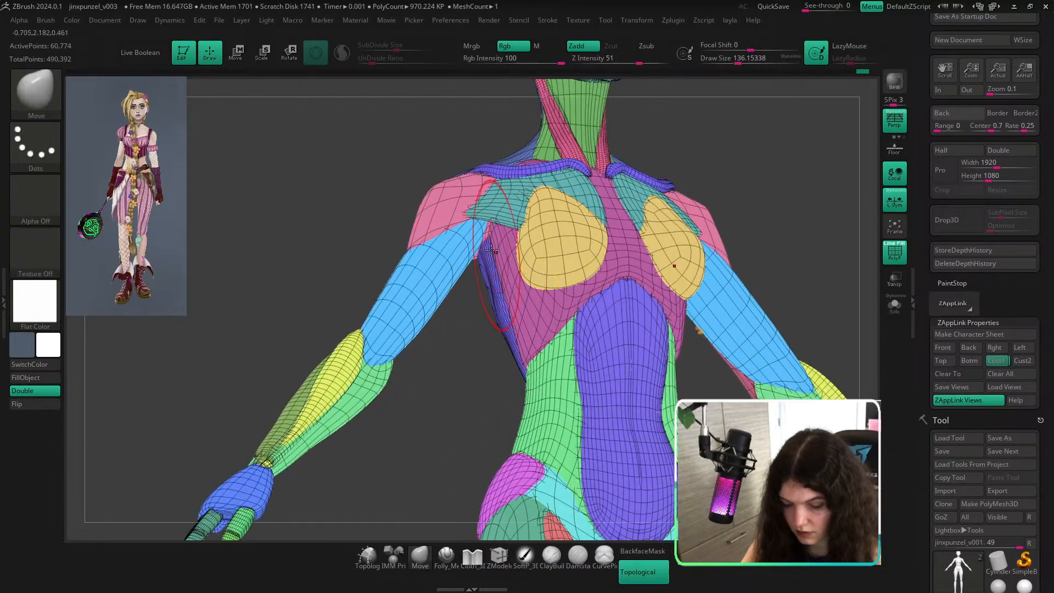
key(s)
drag(494, 251, 504, 254)
shift+right_drag(484, 345, 454, 367)
ctrl+right_drag(467, 291, 495, 240)
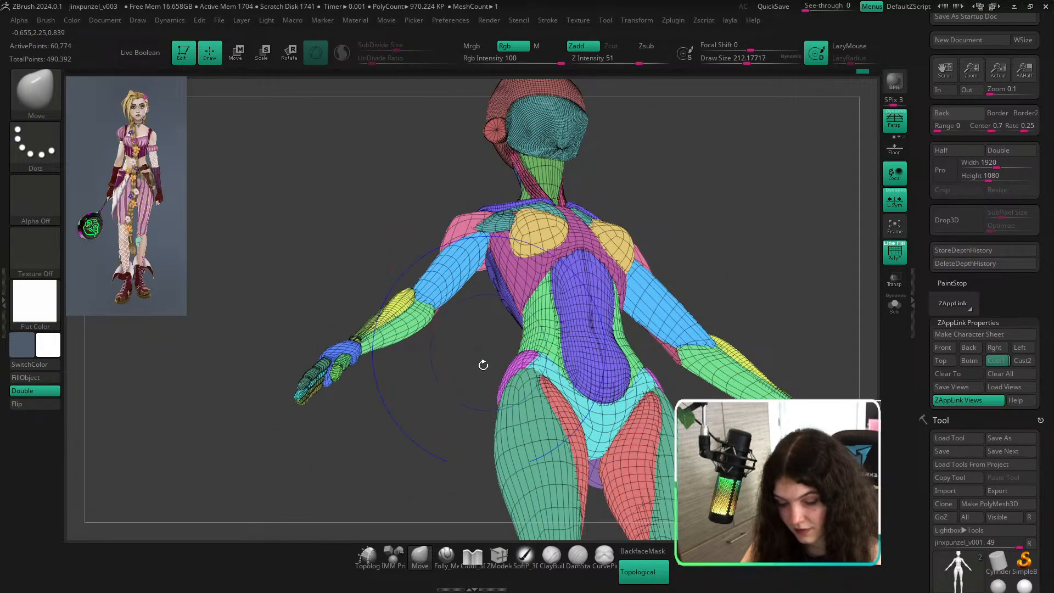
shift+right_drag(484, 365, 457, 333)
Check the front silhouette and adjust the side of the ribcage and chest with the Move brush at draw sizes of about 120 to 192.
key(shift+f)
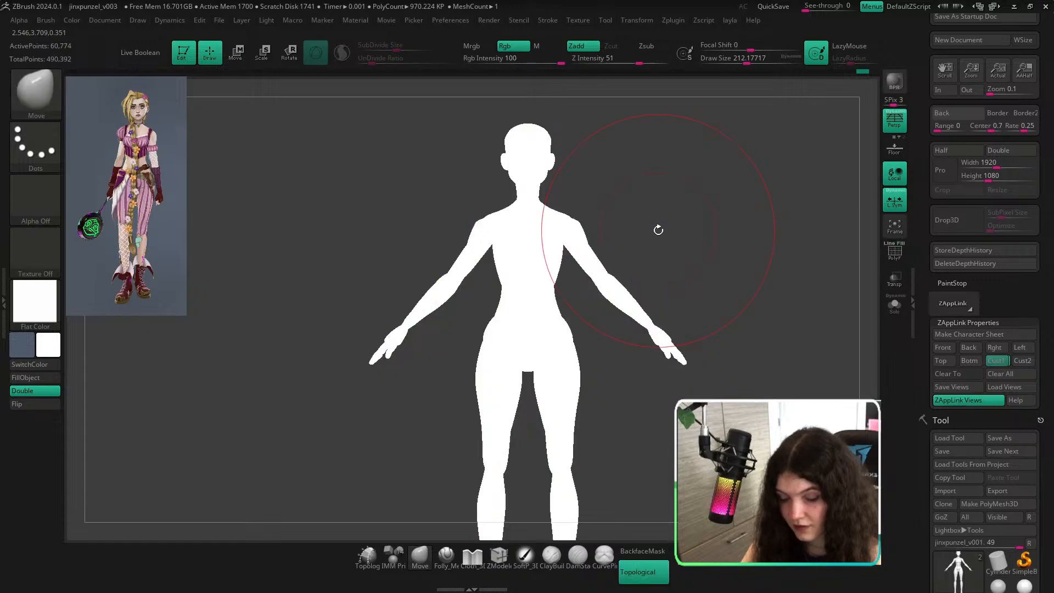
ctrl+right_drag(659, 230, 586, 230)
ctrl+right_drag(497, 240, 508, 324)
key(shift+f)
key(s)
click(491, 284)
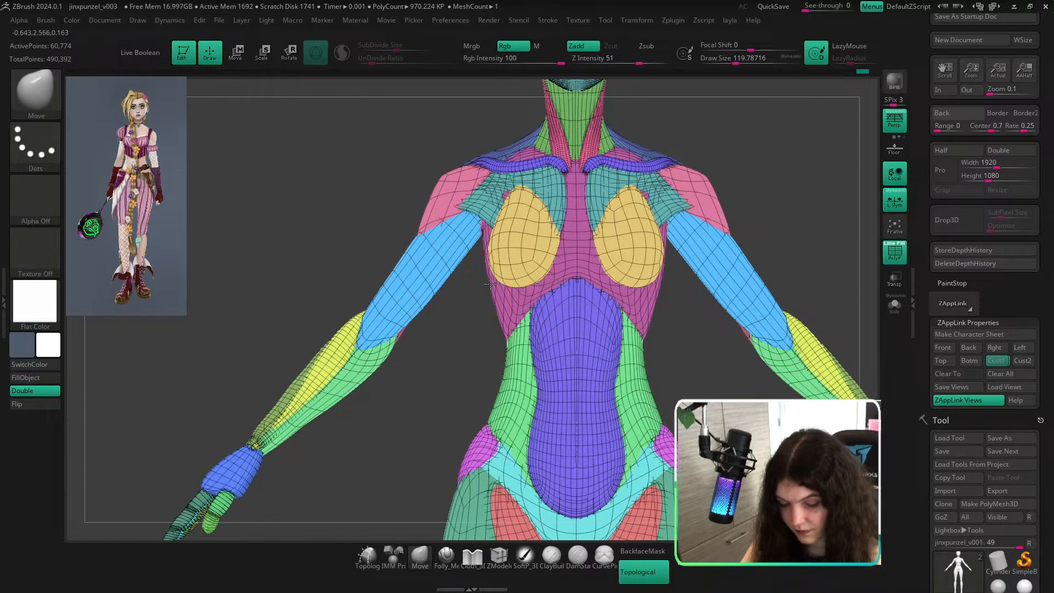
mouse_move(455, 333)
mouse_down()
mouse_move(549, 340)
mouse_move(542, 384)
mouse_move(434, 405)
mouse_up()
mouse_move(510, 439)
ctrl+right_down()
mouse_move(496, 335)
mouse_move(552, 374)
ctrl+right_up()
key(s)
drag(484, 324, 493, 324)
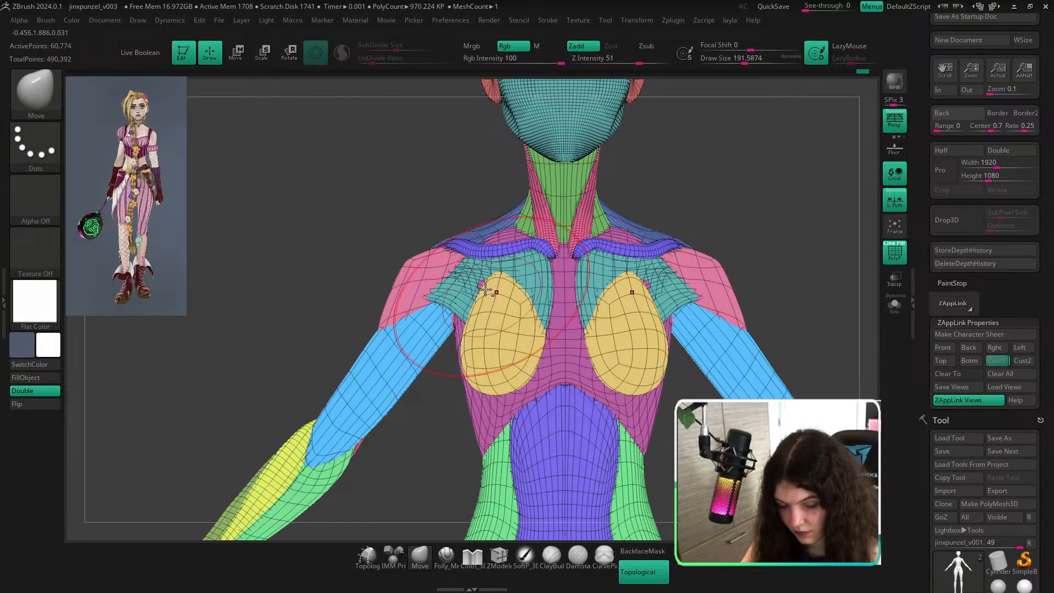
Examine the shoulders, armpits and full-body silhouette from the front and at an angle.
ctrl+right_drag(494, 308, 489, 247)
key(shift+f)
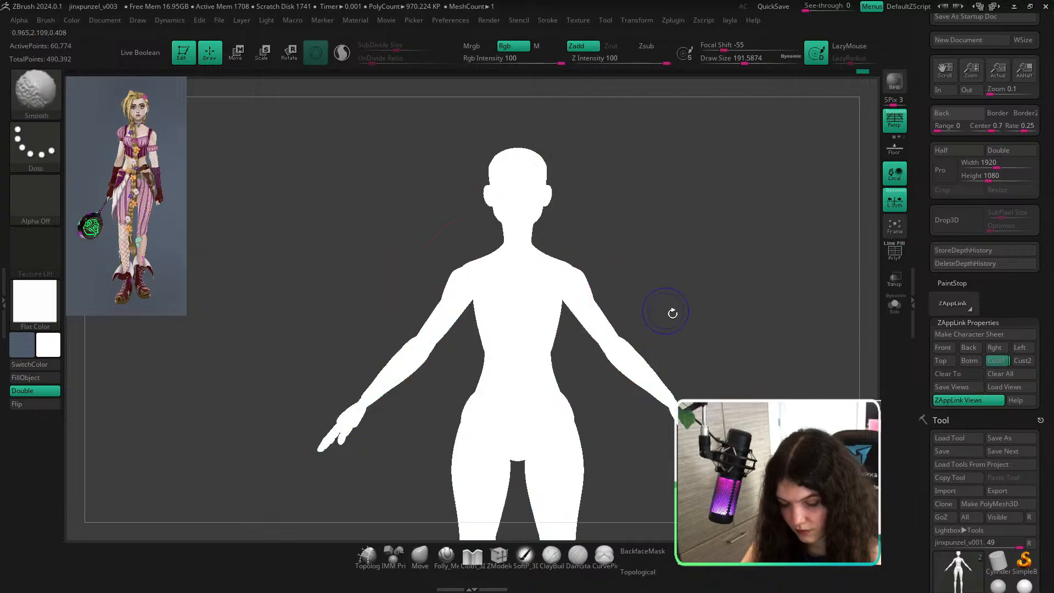
ctrl+right_drag(671, 313, 638, 267)
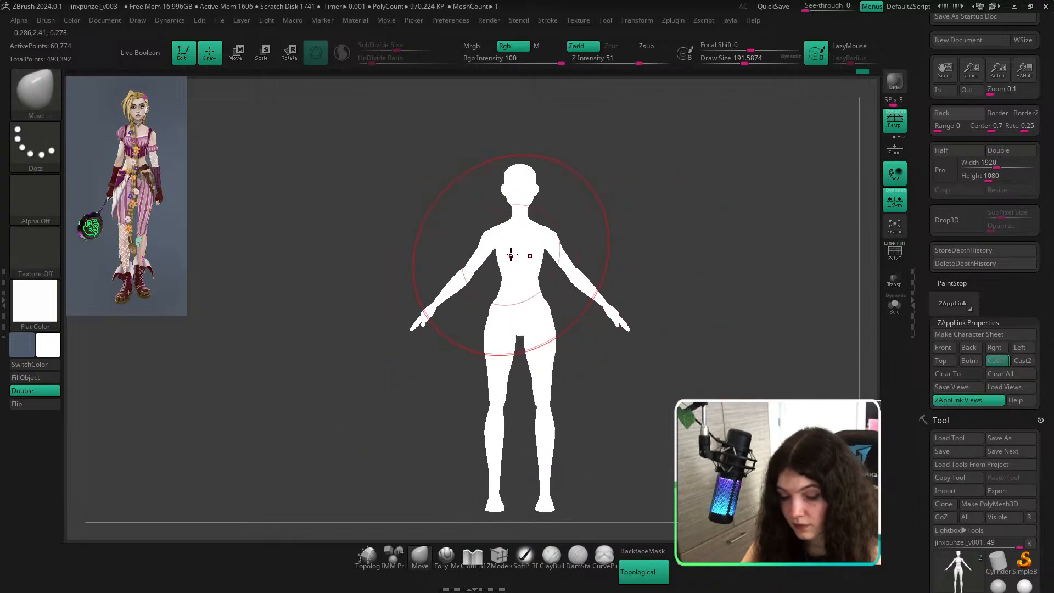
ctrl+right_drag(488, 220, 524, 315)
key(shift+f)
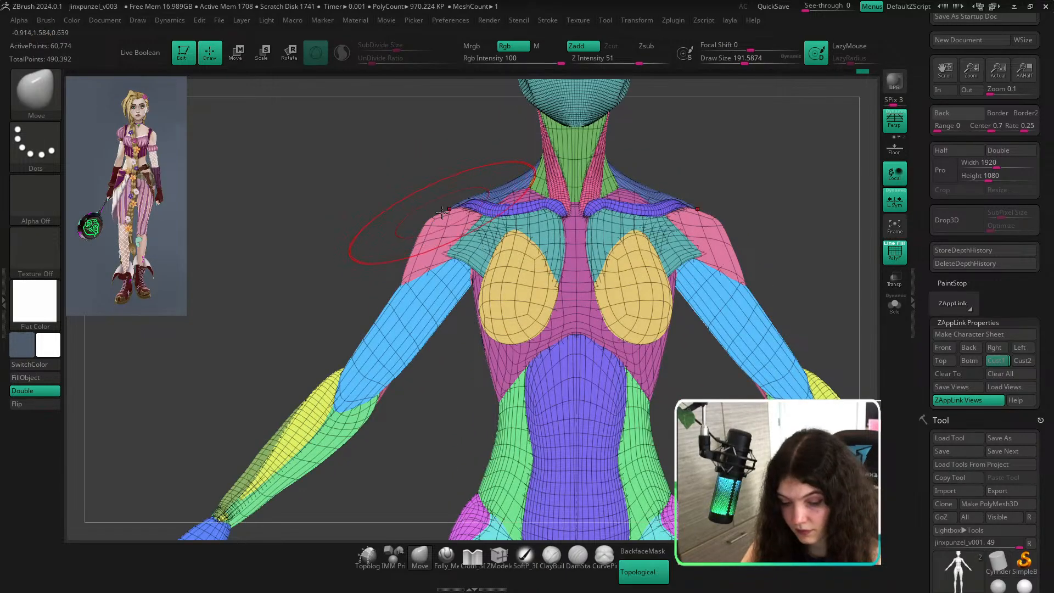
mouse_move(460, 201)
right_down()
mouse_move(508, 204)
mouse_move(513, 222)
right_up()
key([)
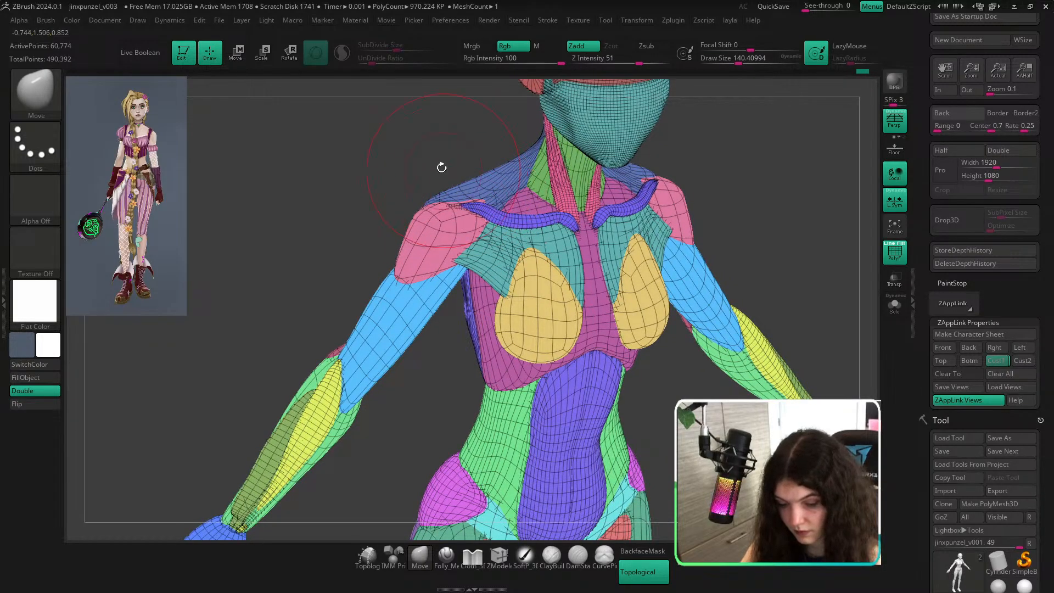
shift+right_drag(441, 167, 396, 197)
key(shift+f)
ctrl+right_drag(727, 233, 679, 226)
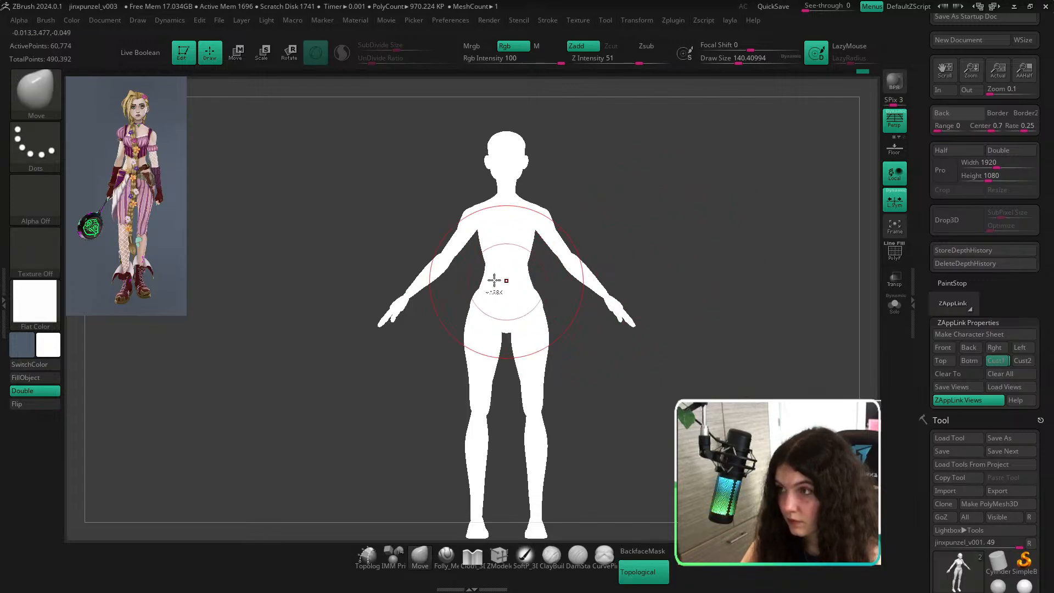
Adjust the outer hip contour with the Move brush at a draw size of about 46 and check the silhouette.
ctrl+right_drag(495, 282, 490, 301)
key(shift+f)
key(s)
drag(495, 284, 479, 284)
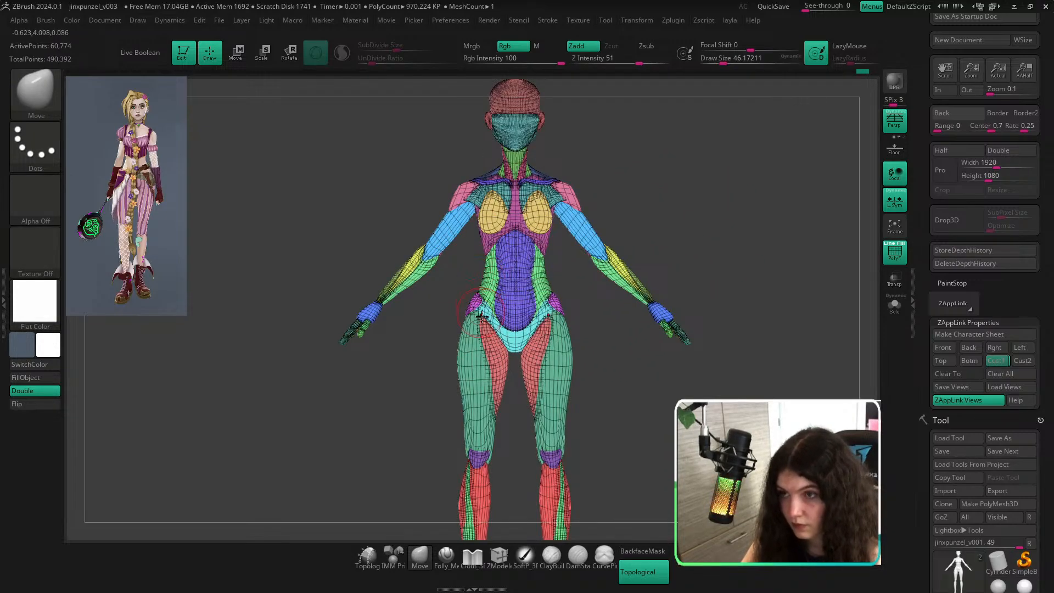
key(shift+f)
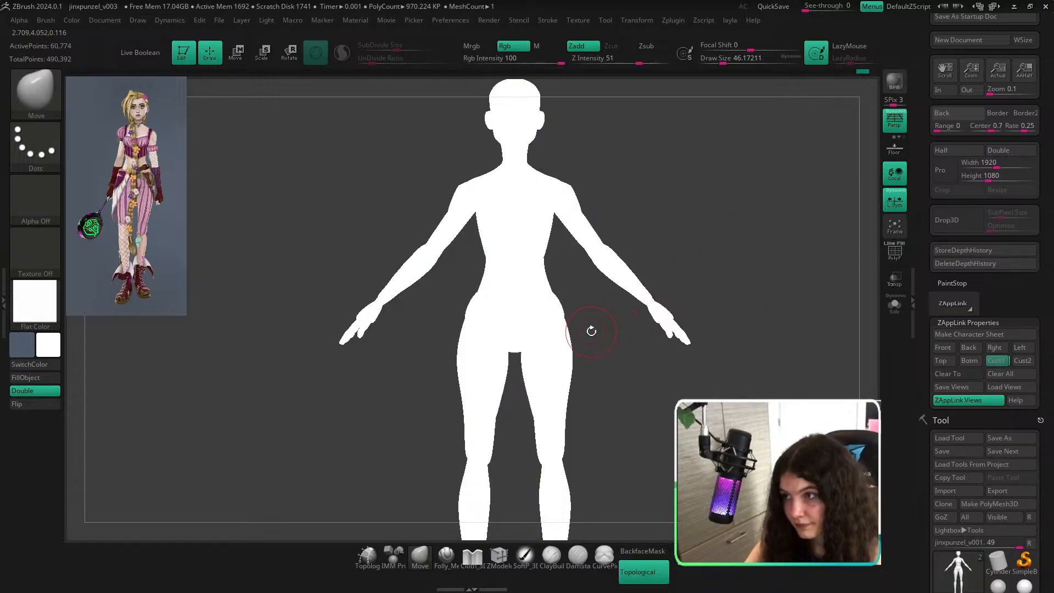
Smooth the transition from waist to hip with the Move brush at draw sizes up to about 163 and check the silhouette.
key(shift+f)
key(s)
drag(567, 302, 575, 302)
mouse_move(576, 301)
ctrl+right_down()
mouse_move(597, 365)
mouse_move(583, 305)
mouse_move(530, 296)
ctrl+right_up()
key(s)
drag(530, 296, 540, 297)
drag(614, 288, 605, 285)
mouse_move(605, 285)
right_down()
mouse_move(669, 320)
mouse_move(624, 305)
right_up()
key(shift+f)
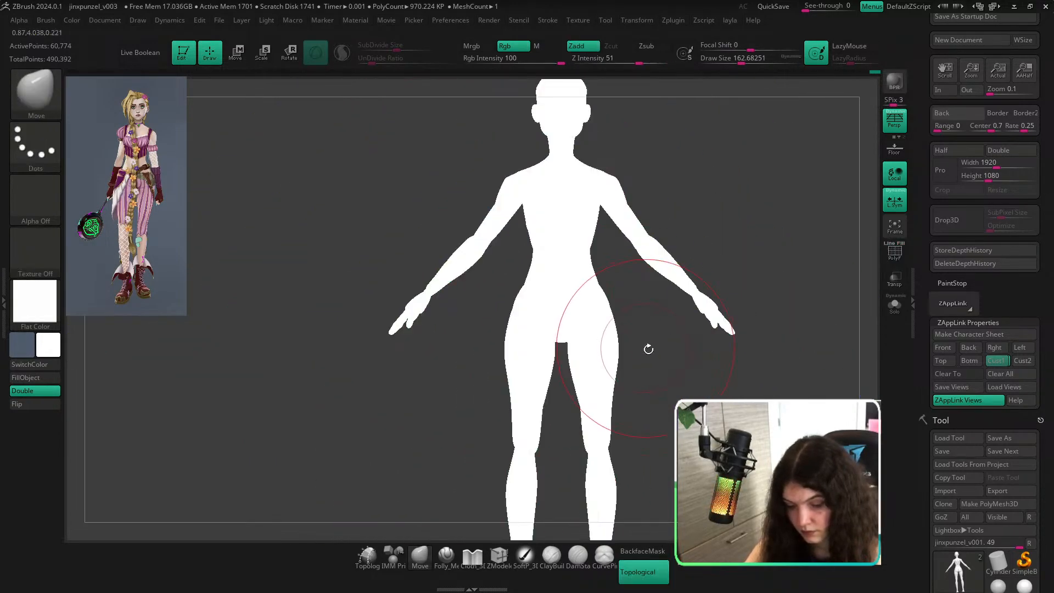
Adjust the outer upper thigh with the Move brush at a draw size of about 80 and check the full-body silhouette.
mouse_move(647, 349)
ctrl+right_down()
mouse_move(638, 359)
mouse_move(594, 336)
ctrl+right_up()
mouse_move(513, 297)
ctrl+right_down()
mouse_move(511, 311)
mouse_move(490, 318)
ctrl+right_up()
key(s)
drag(485, 308, 470, 308)
key(shift+f)
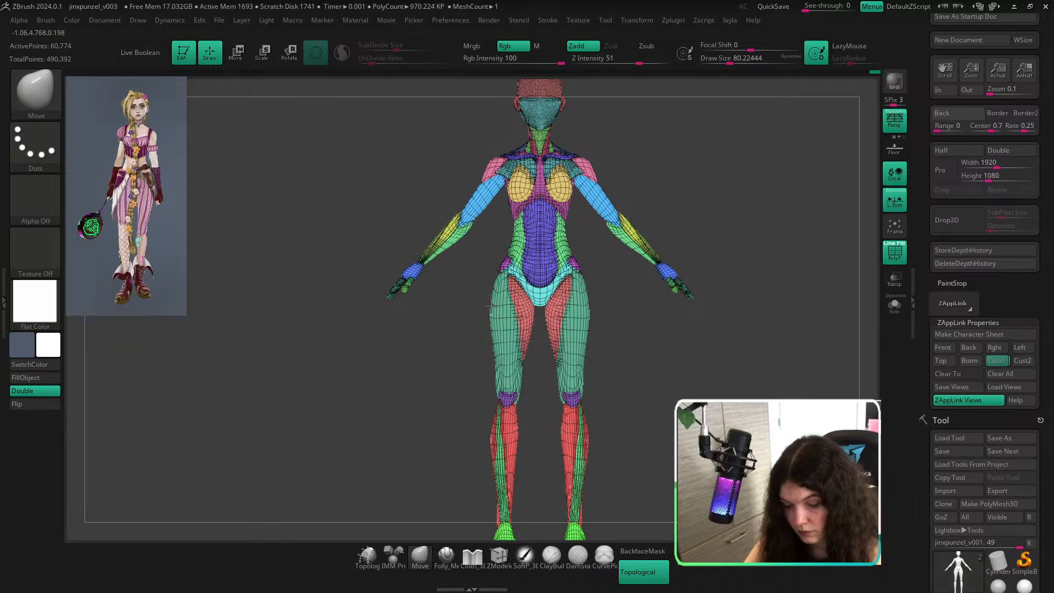
key(shift+f)
ctrl+right_drag(664, 332, 630, 336)
mouse_move(506, 306)
ctrl+right_down()
mouse_move(474, 288)
mouse_move(464, 326)
mouse_move(468, 259)
mouse_move(428, 312)
ctrl+right_up()
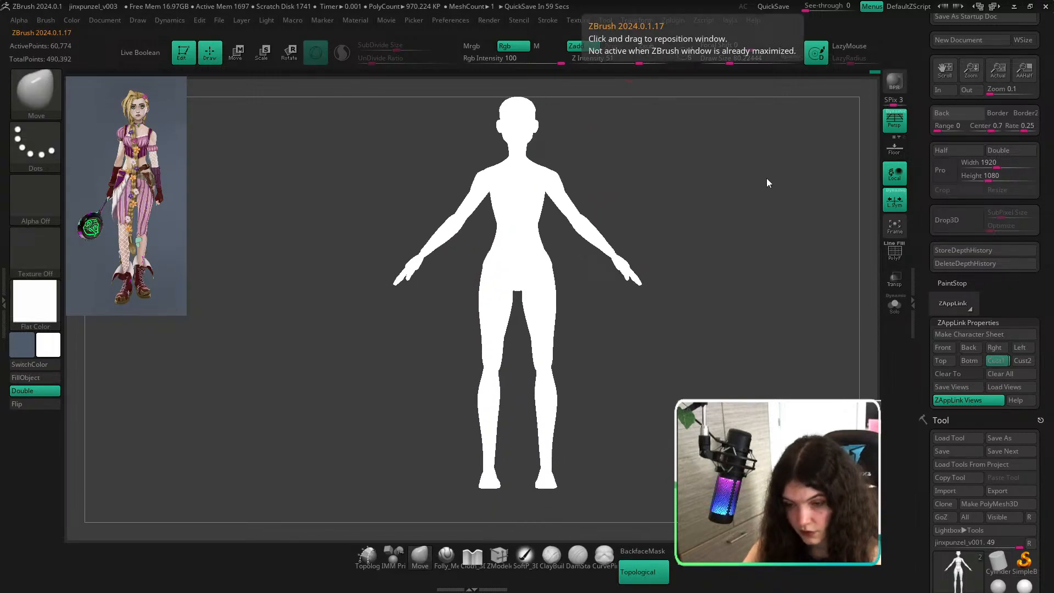
Capture the grey front-view sculpt from the reference board and open the capture in Snip & Sketch.
key(ctrl+shift+b)
right_drag(867, 0, 642, 85)
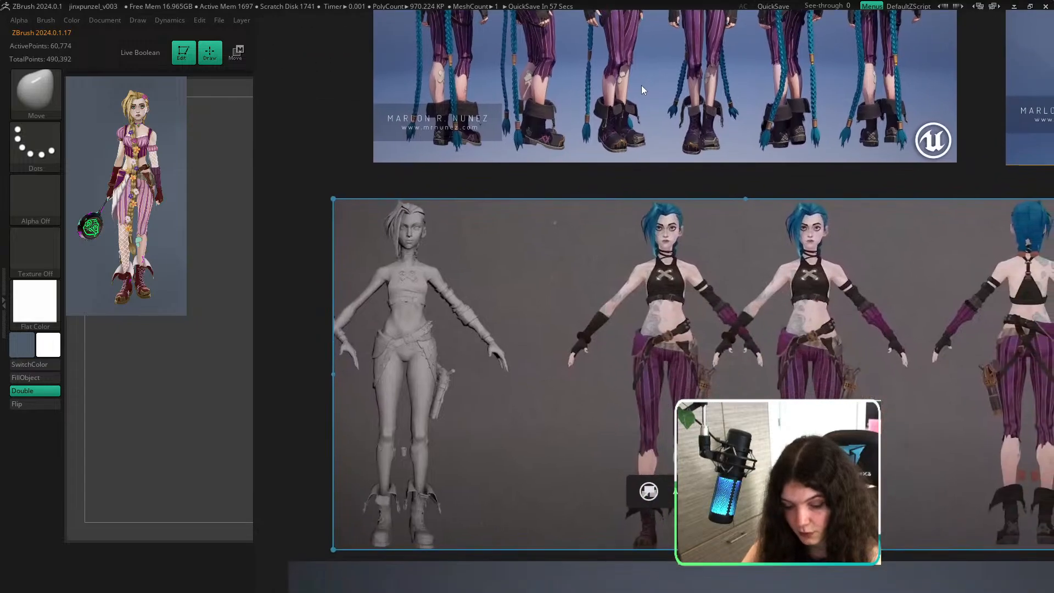
scroll(422, 319, up, 2)
middle_drag(413, 368, 553, 268)
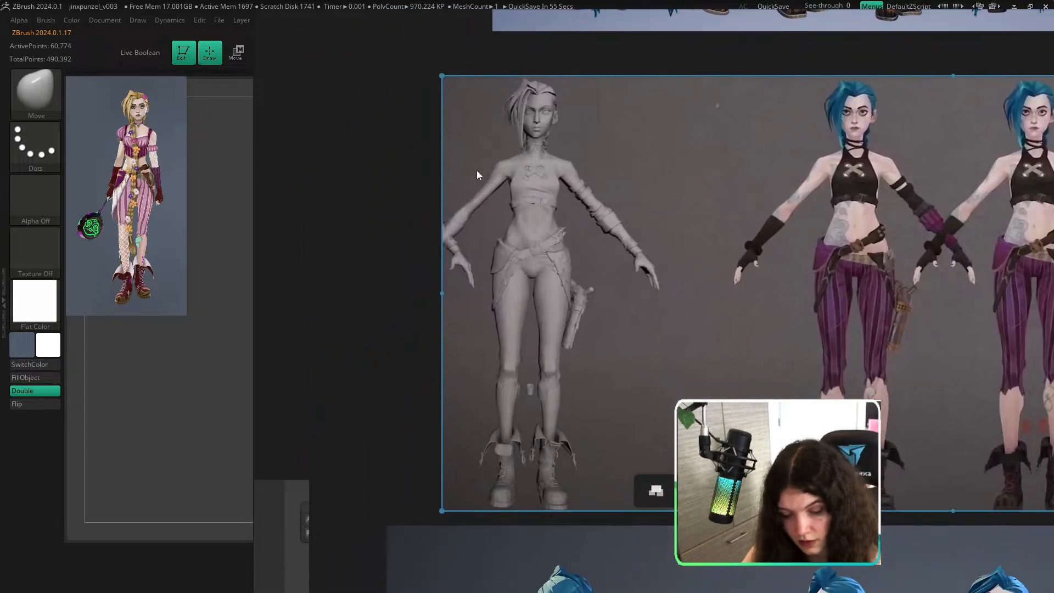
key(super+shift+s)
drag(438, 75, 675, 510)
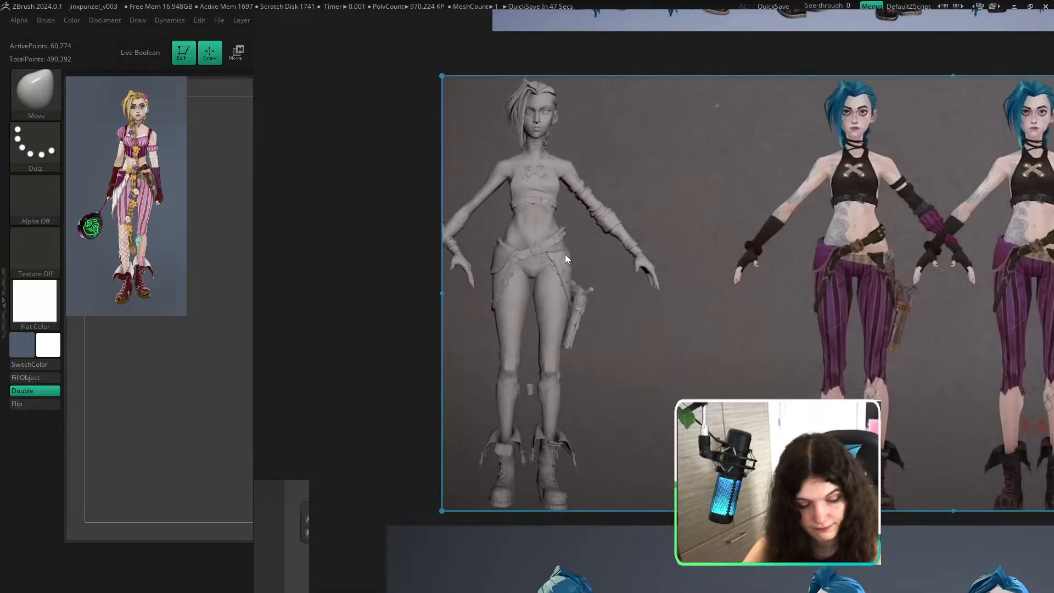
key(alt+Tab)
click(468, 582)
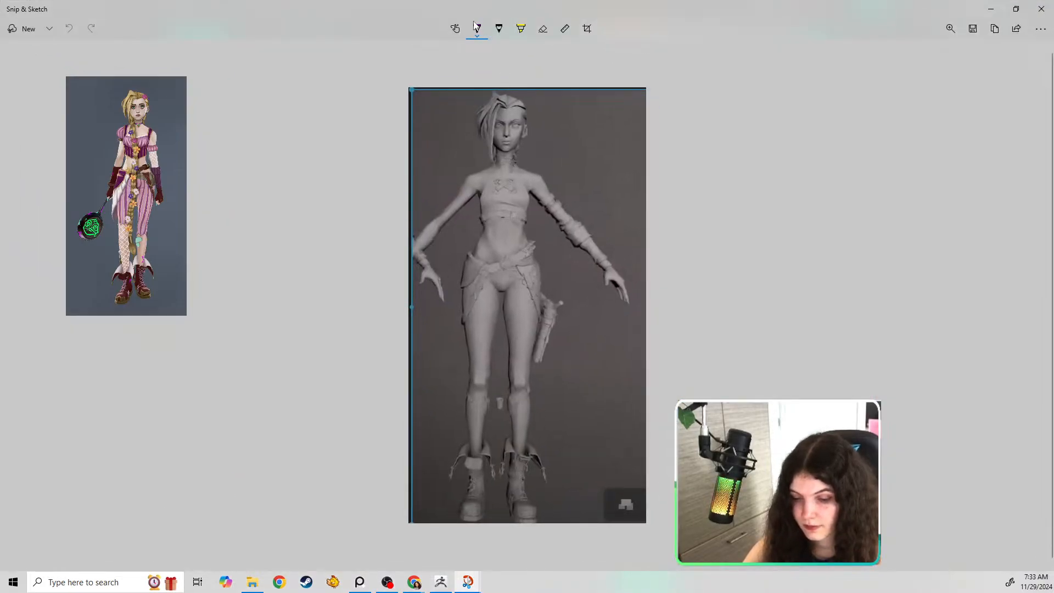
Choose a golden yellow pen and trace the figure's outline from the waist over the hip to the outer thigh.
click(476, 27)
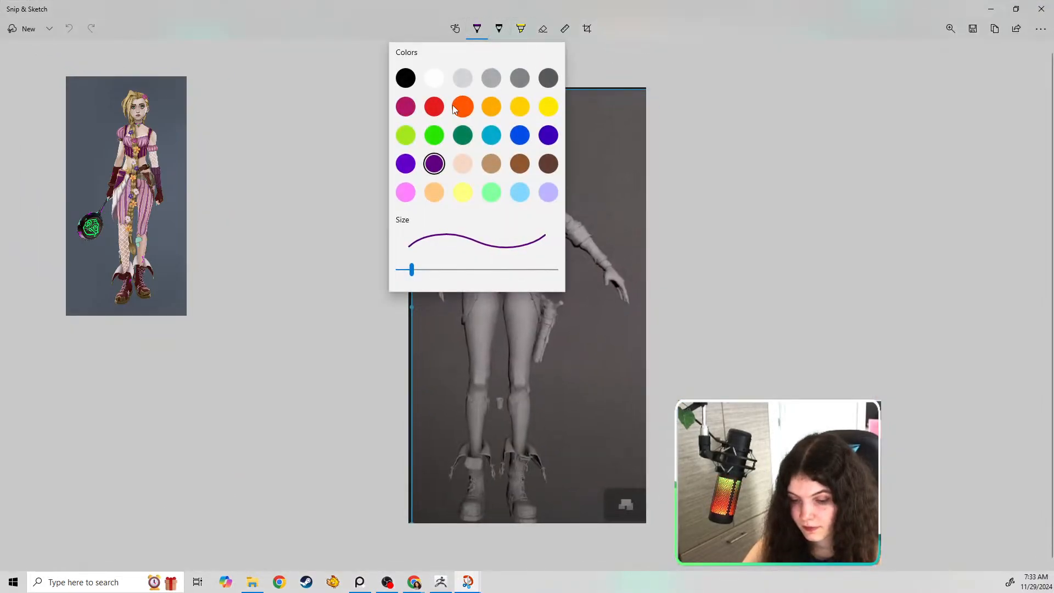
click(517, 108)
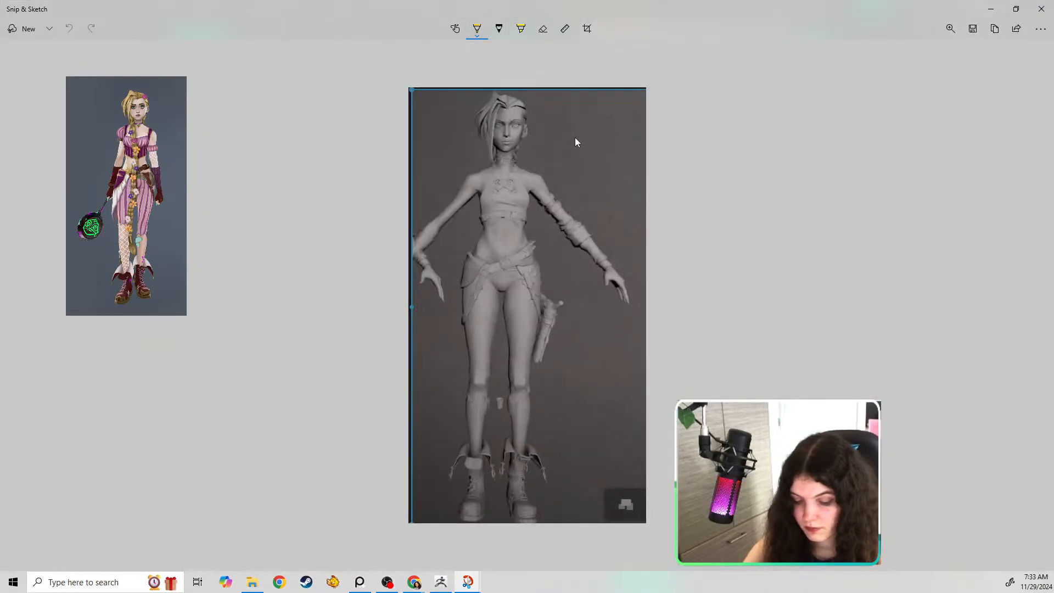
mouse_move(486, 228)
mouse_down()
mouse_move(468, 253)
mouse_move(463, 313)
mouse_up()
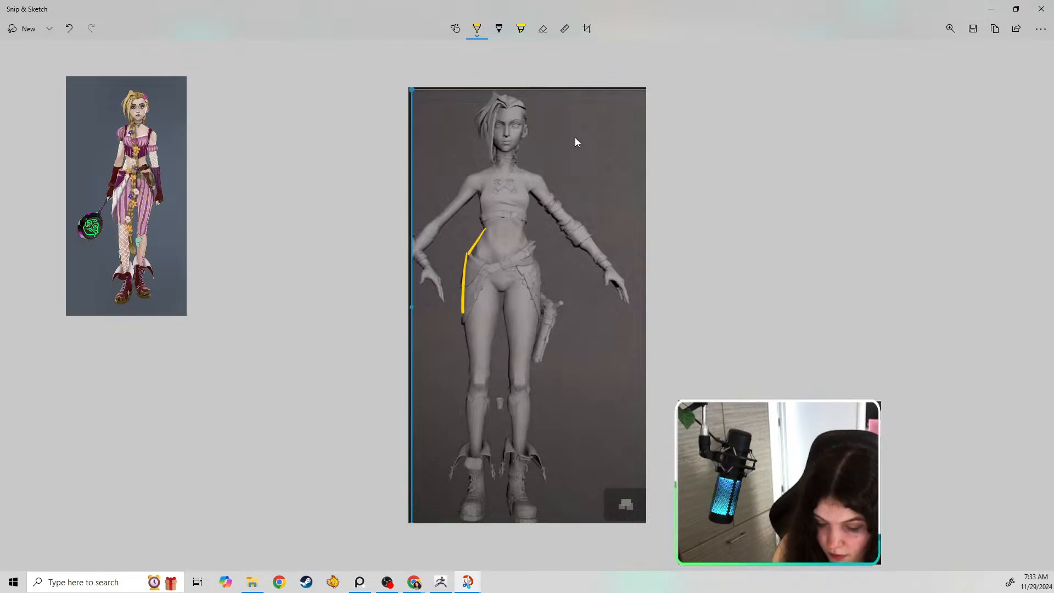
key(ctrl+z)
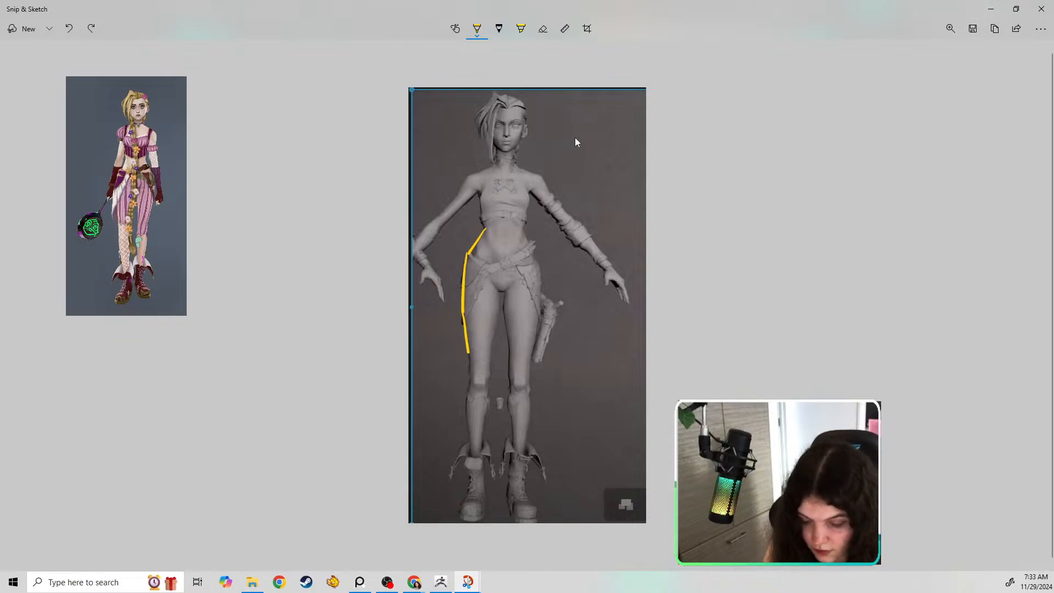
Continue the yellow outline past the knee and down the outer calf to the boot, redoing strokes until they fit.
mouse_move(471, 387)
mouse_down()
mouse_move(471, 459)
mouse_move(488, 444)
mouse_up()
key(ctrl+z)
drag(467, 399, 470, 455)
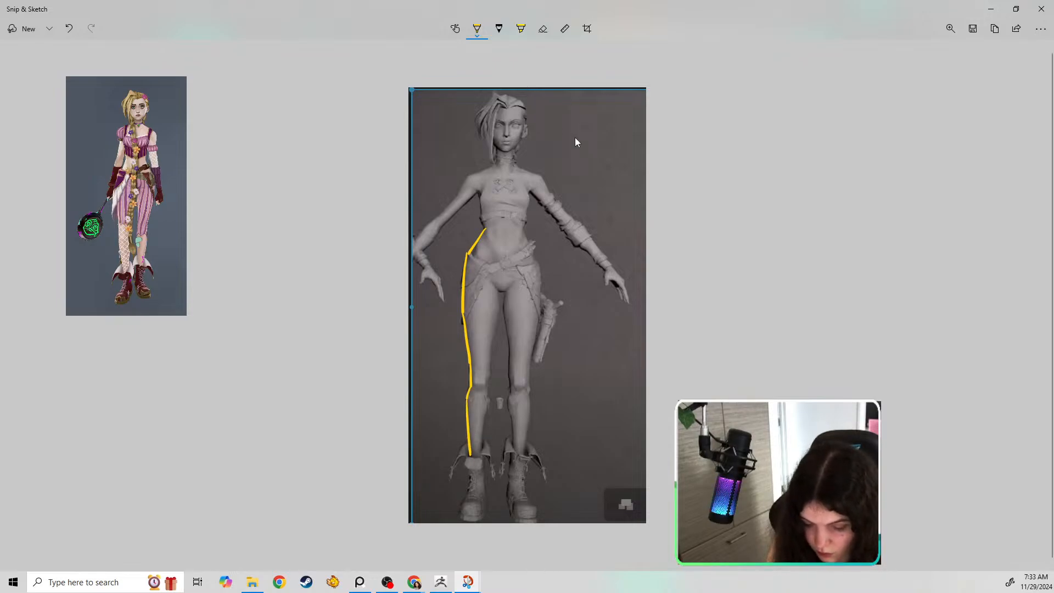
key(ctrl+z)
drag(466, 399, 469, 453)
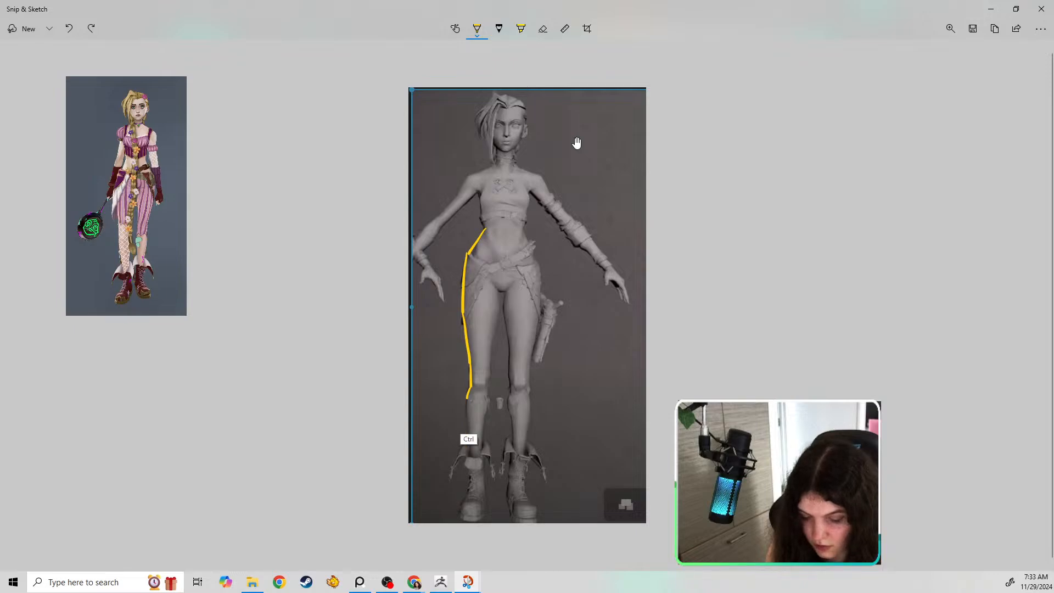
key(ctrl+z)
drag(467, 399, 472, 459)
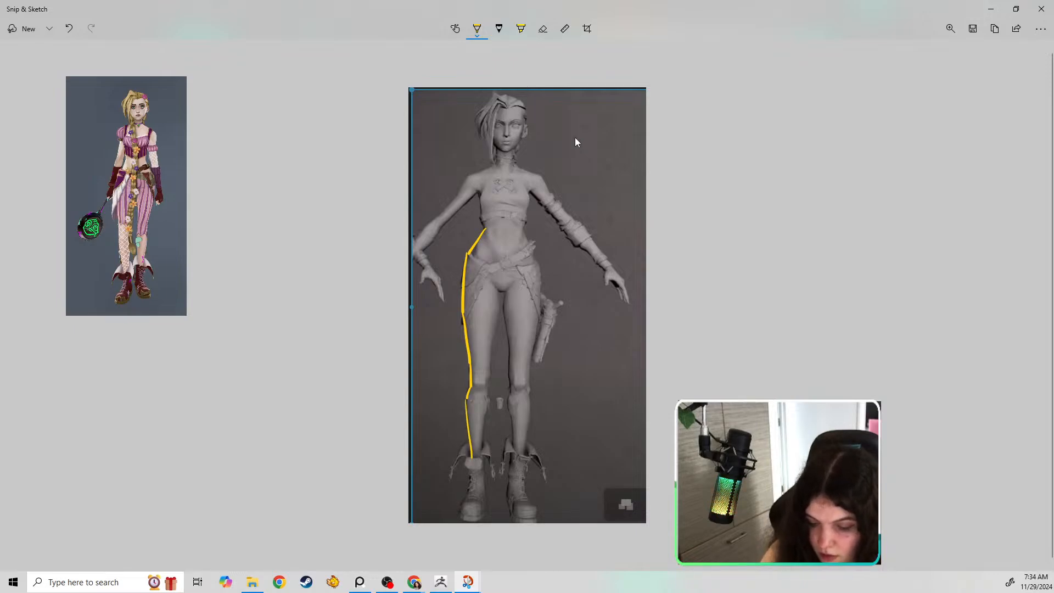
Trace the torso side up to the armpit and the underside of the arm, and begin the opposite side of the chest.
mouse_move(485, 229)
mouse_down()
mouse_move(481, 192)
mouse_move(422, 254)
mouse_up()
key(ctrl+z)
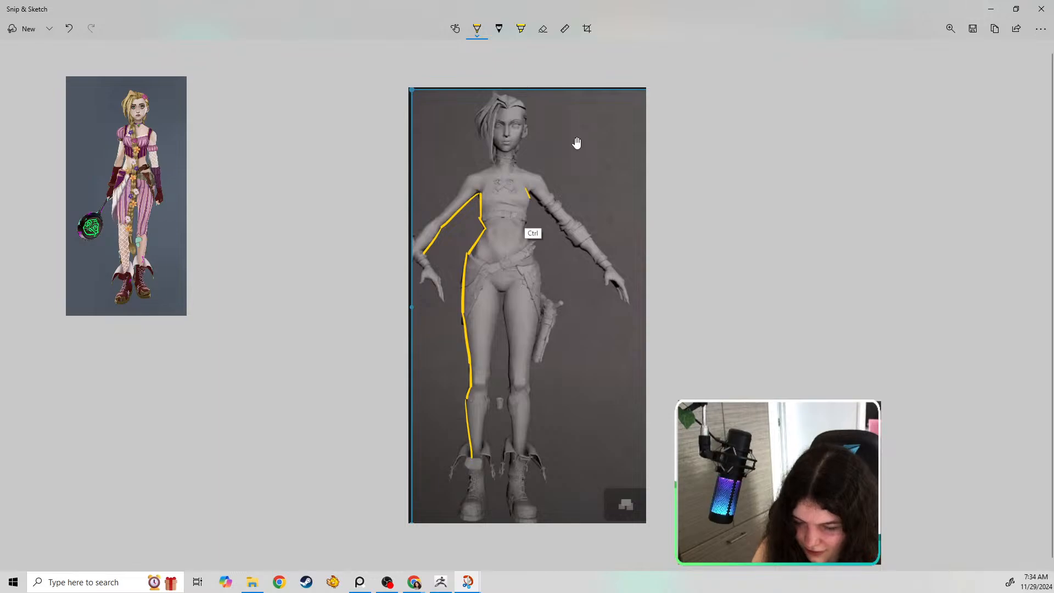
key(ctrl+z)
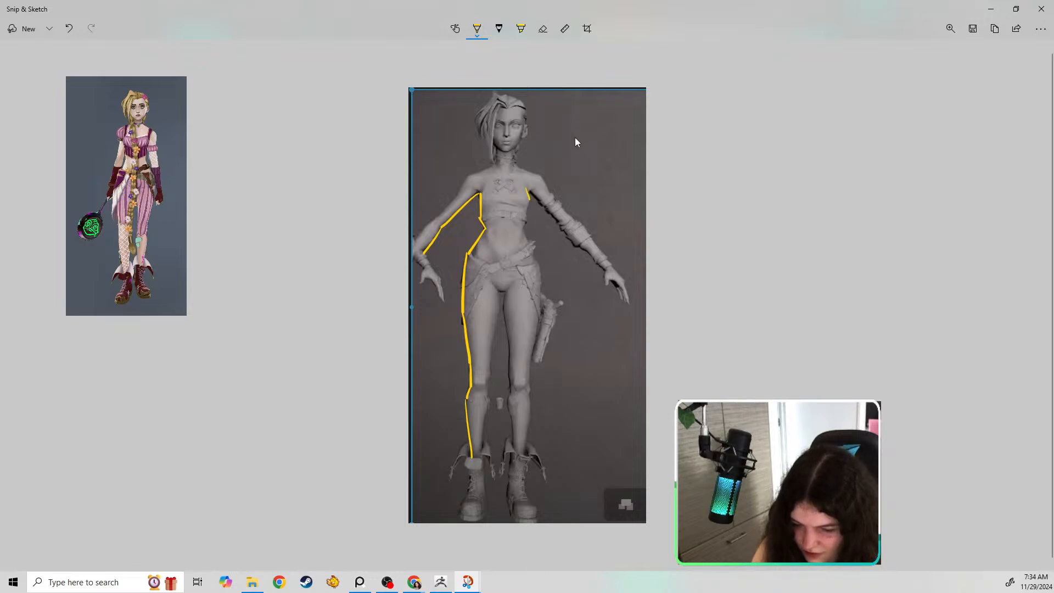
key(ctrl+y)
key(ctrl+z)
key(ctrl+y)
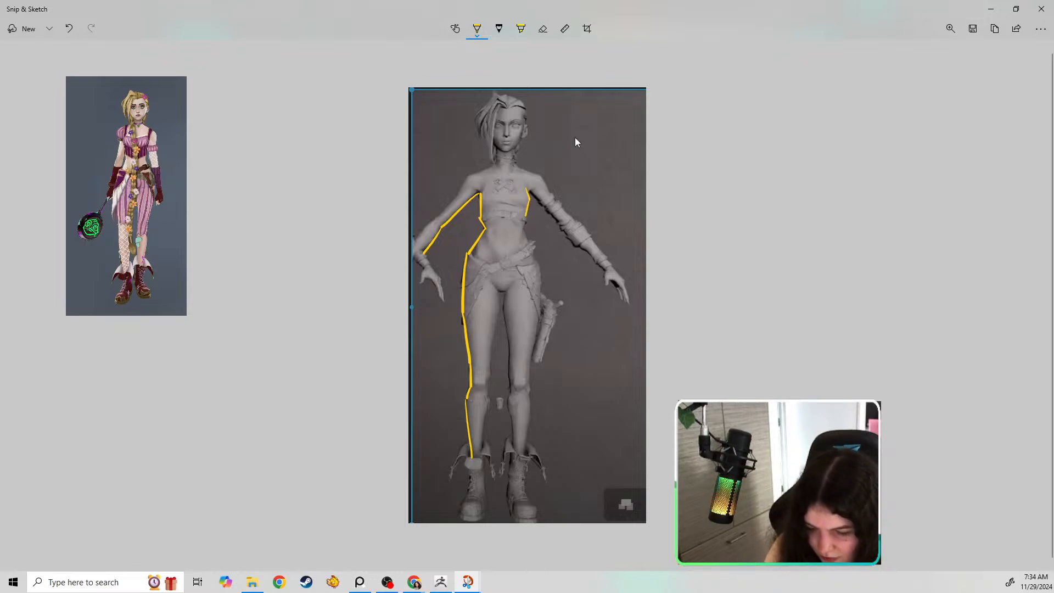
Trace the opposite waist, hip, outer thigh and calf down to the boot, redoing strokes until they fit.
drag(528, 220, 539, 317)
key(ctrl+z)
drag(536, 257, 532, 373)
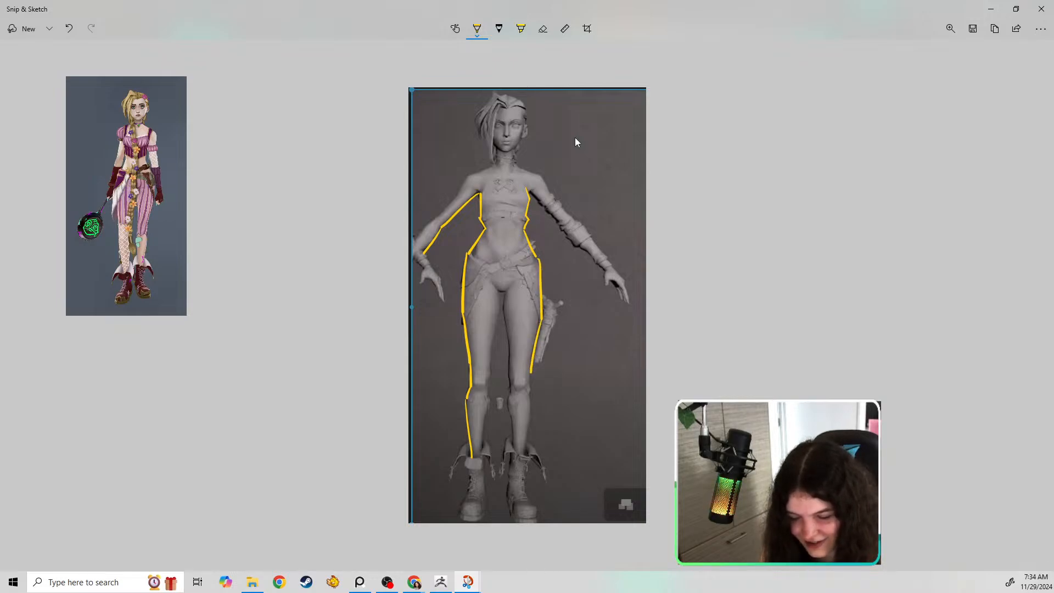
key(ctrl+z)
drag(542, 320, 526, 460)
key(ctrl+z)
key(ctrl+z)
key(ctrl+z)
key(ctrl+z)
key(ctrl+z)
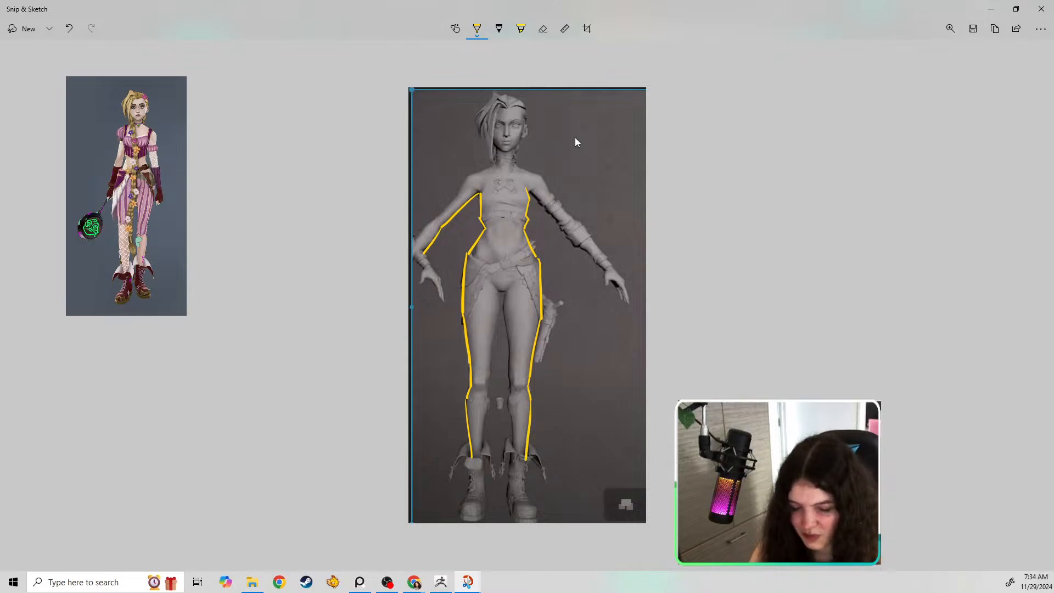
Trace the inner contour of the same leg from the crotch past the knee to the boot, redoing strokes until they fit.
drag(506, 292, 510, 345)
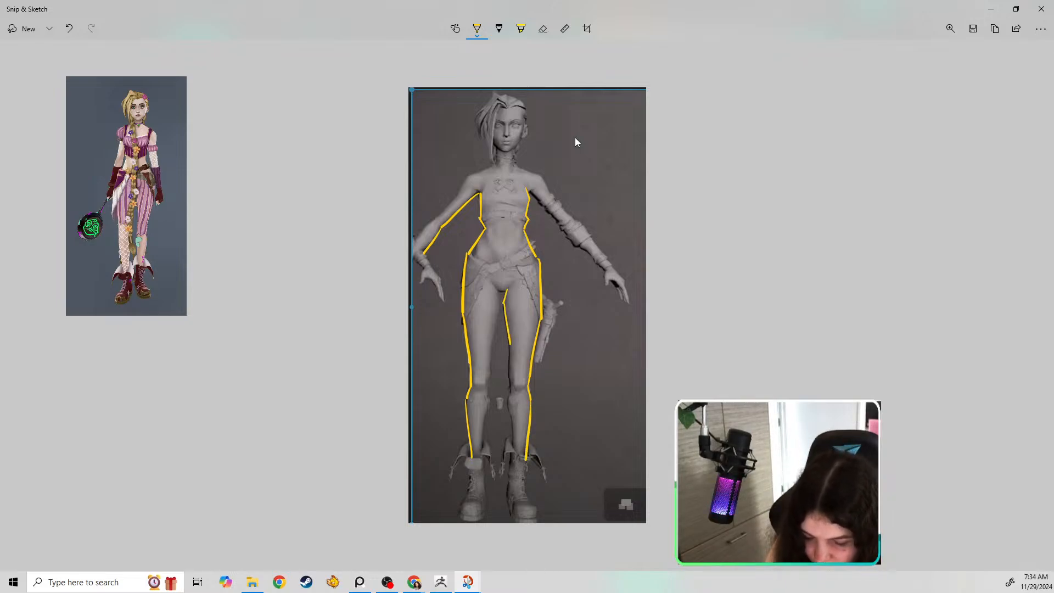
key(ctrl+z)
key(ctrl+y)
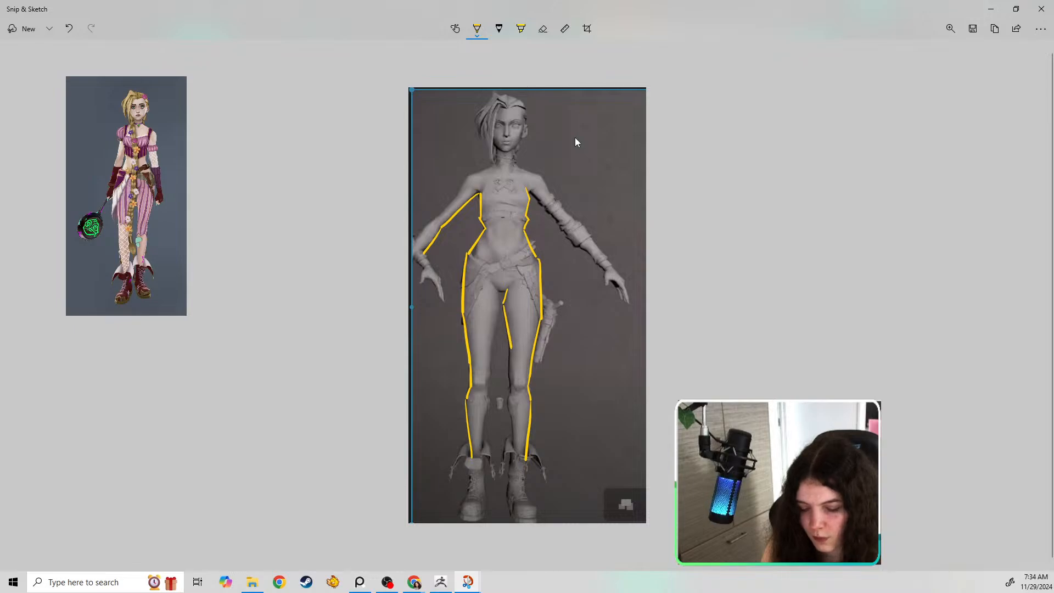
key(ctrl+z)
drag(503, 303, 517, 453)
key(ctrl+z)
key(ctrl+z)
key(ctrl+z)
drag(507, 404, 515, 451)
key(ctrl+z)
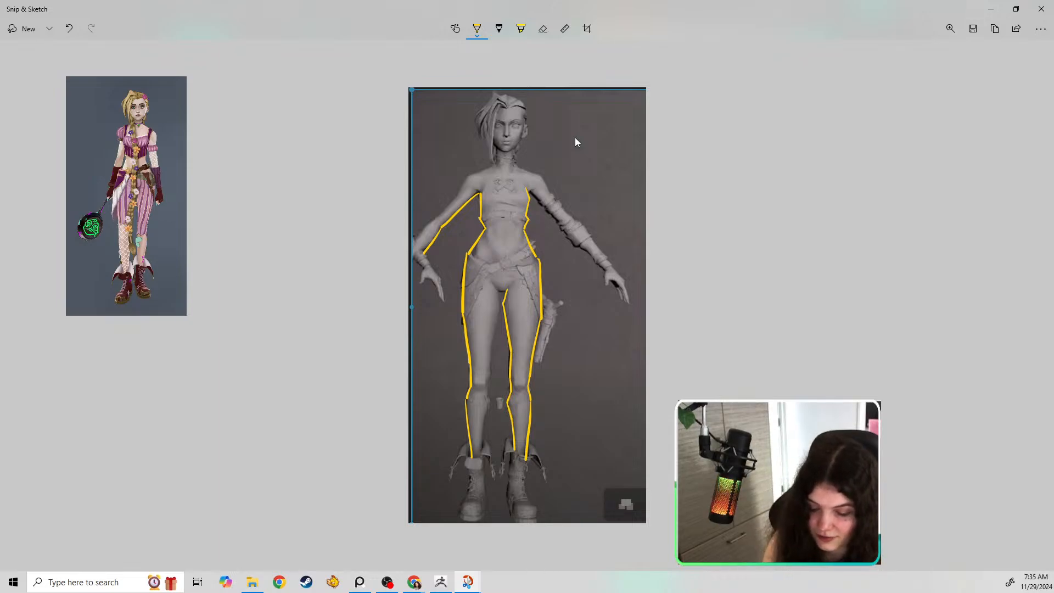
Try marking a narrow box above the knee of the traced leg and undo it.
mouse_move(514, 355)
mouse_down()
mouse_move(516, 385)
mouse_move(524, 350)
mouse_up()
key(ctrl+z)
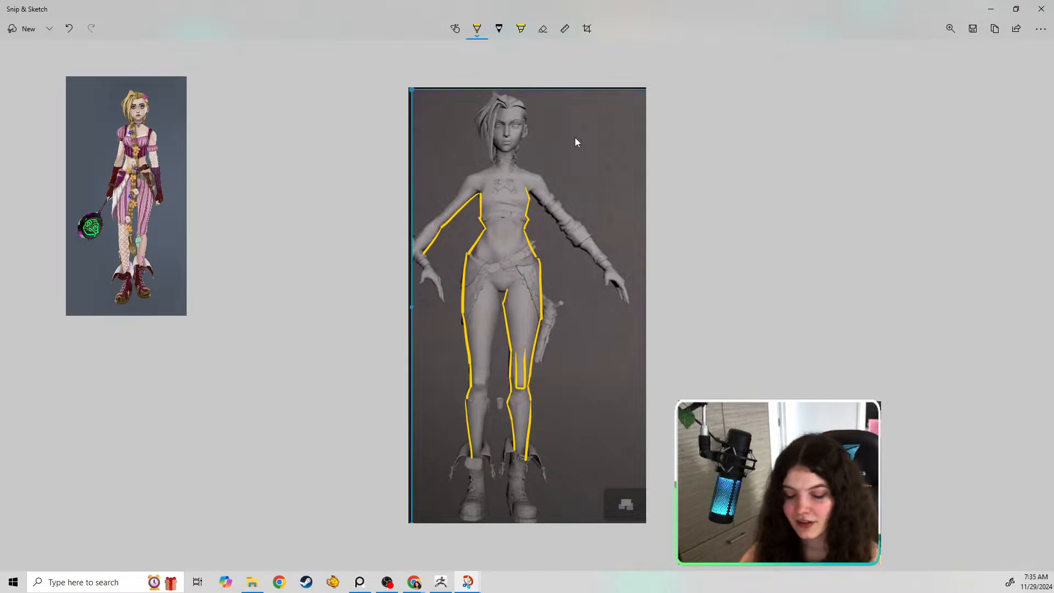
key(ctrl+z)
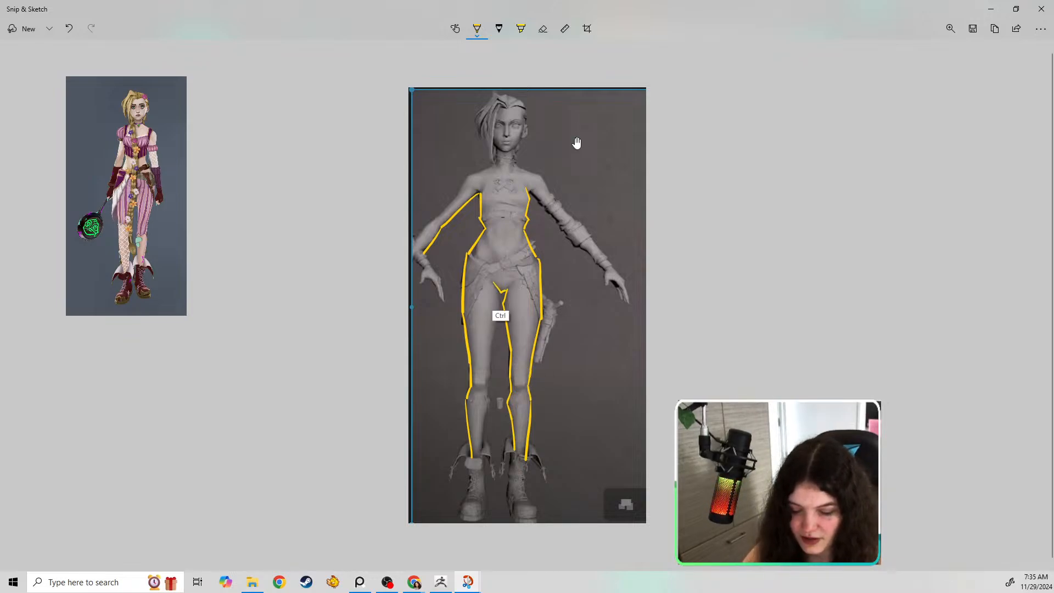
Trace the V-shaped line of the crotch between the thighs.
mouse_move(492, 283)
mouse_down()
mouse_move(505, 292)
mouse_move(514, 281)
mouse_up()
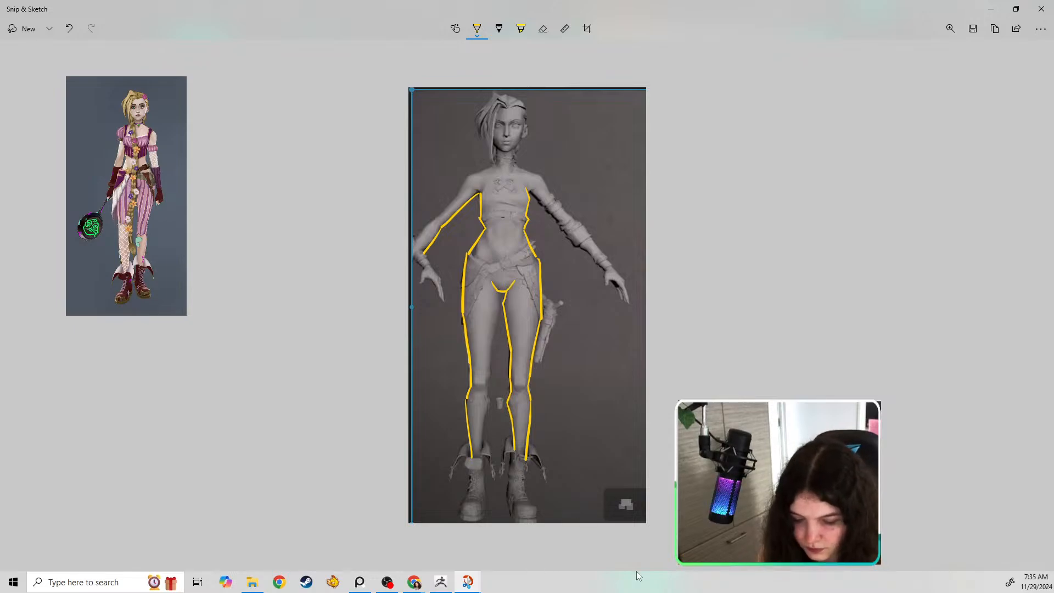
Trace the remaining leg's inner contour from the crotch to the boot and add two converging lines on the lower abdomen.
drag(503, 292, 482, 455)
key(ctrl+z)
key(ctrl+z)
key(ctrl+z)
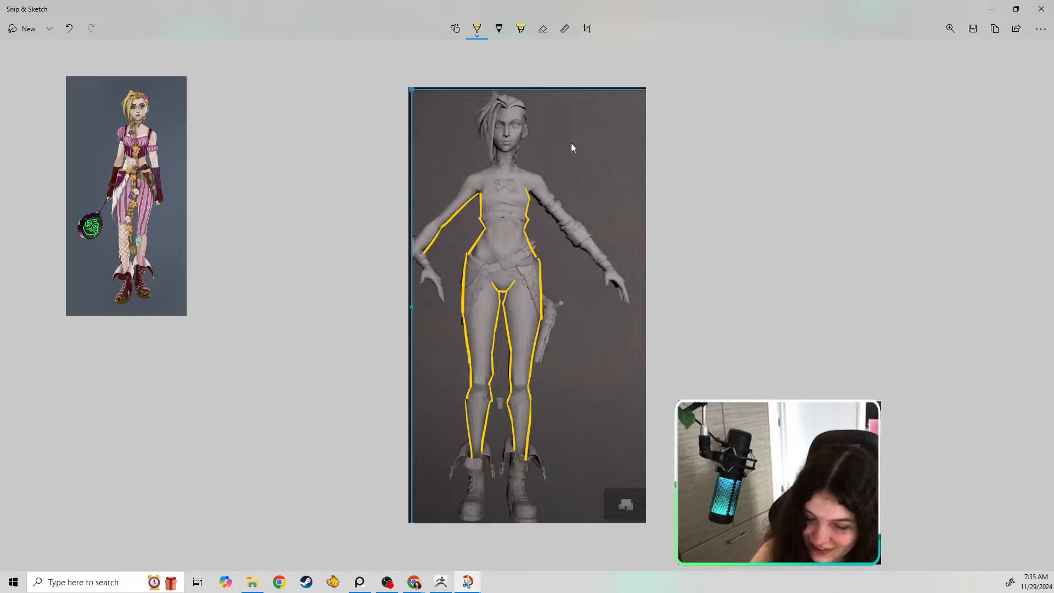
mouse_move(488, 234)
mouse_down()
mouse_move(498, 260)
mouse_move(511, 259)
mouse_up()
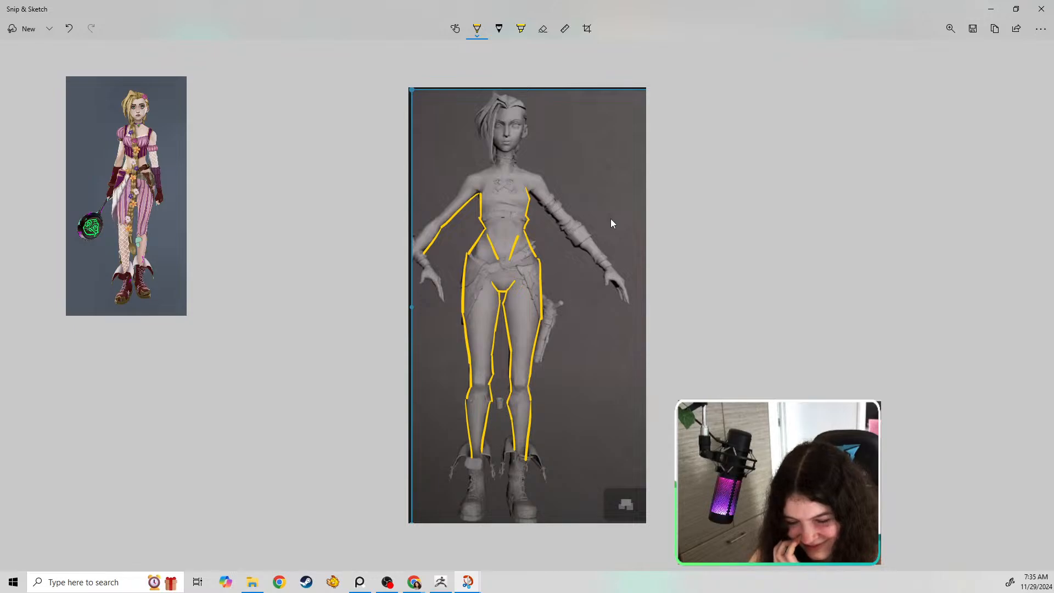
Trace both edges of the outstretched arm down to the wrist and the outer edge of the opposite arm.
drag(528, 189, 604, 269)
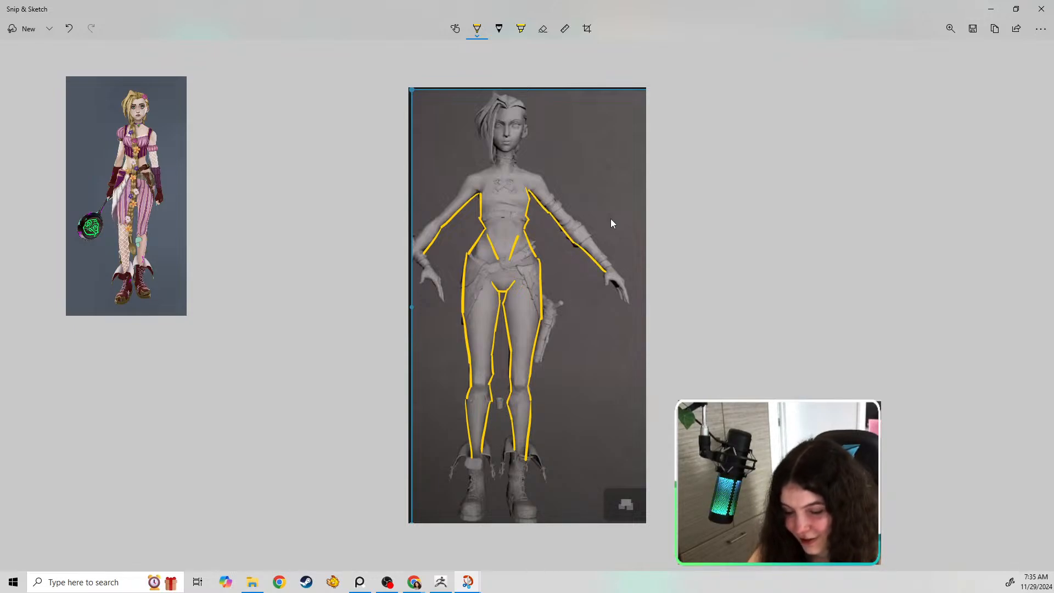
drag(542, 176, 610, 265)
key(ctrl+z)
drag(582, 226, 613, 267)
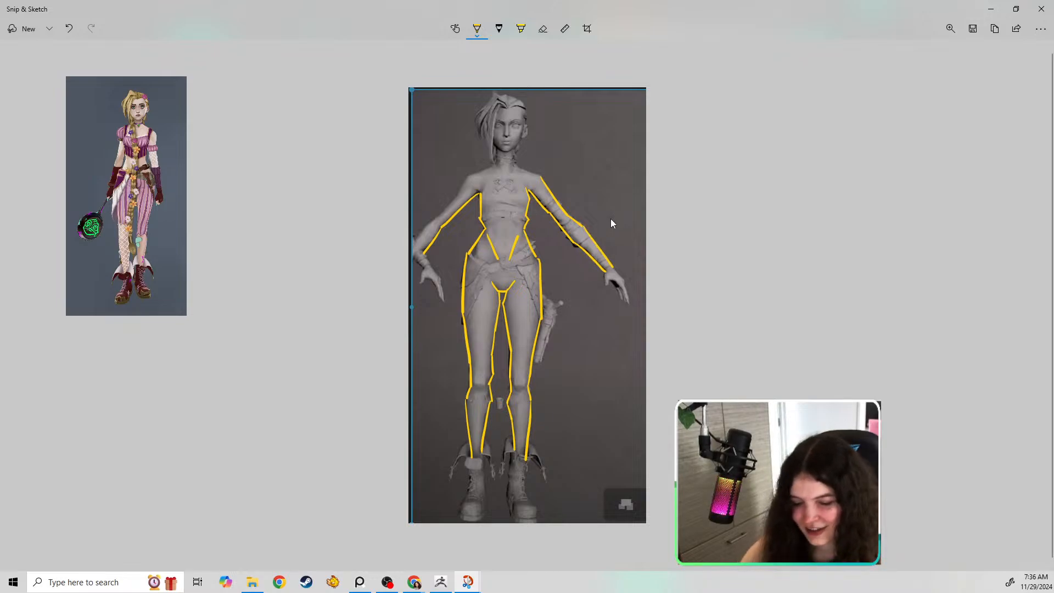
mouse_move(434, 221)
mouse_down()
mouse_move(469, 177)
mouse_move(414, 247)
mouse_up()
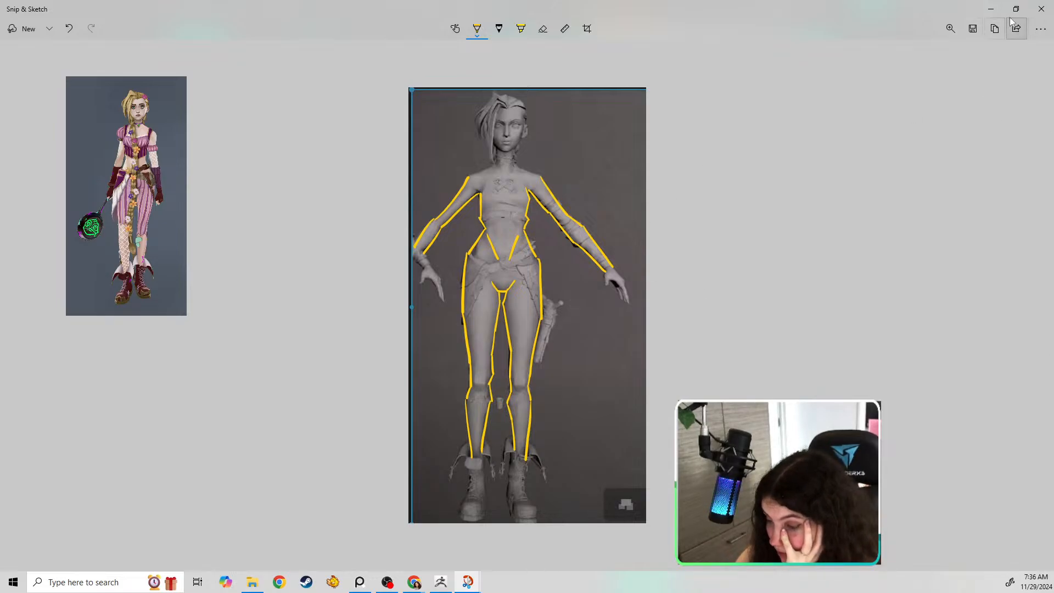
Switch to ZBrush, recall the Cust1 view and shade the mannequin with BasicMaterial.
click(991, 8)
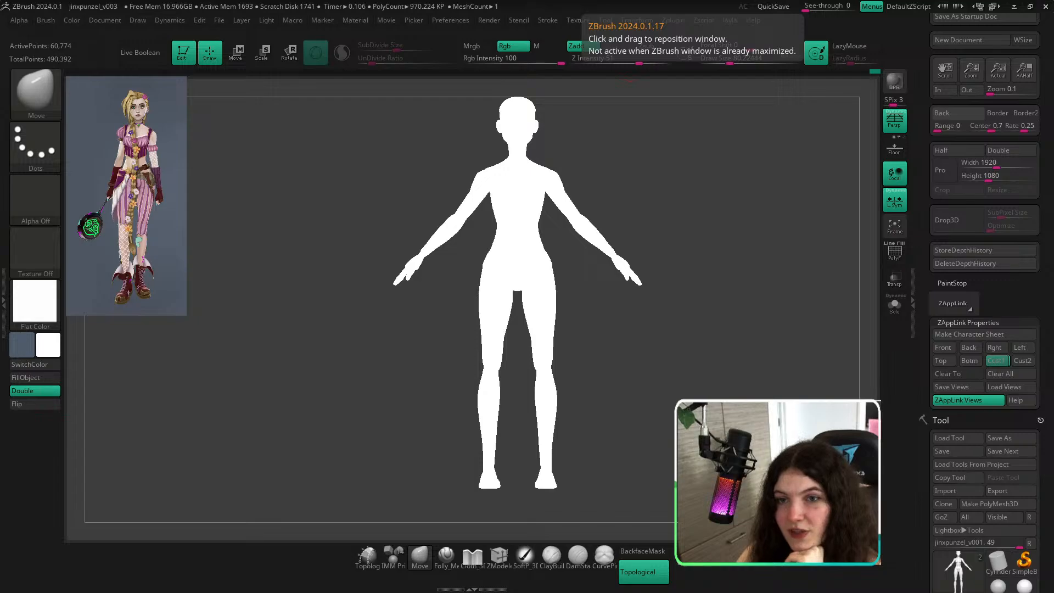
click(998, 361)
key(shift+f)
key(shift+f)
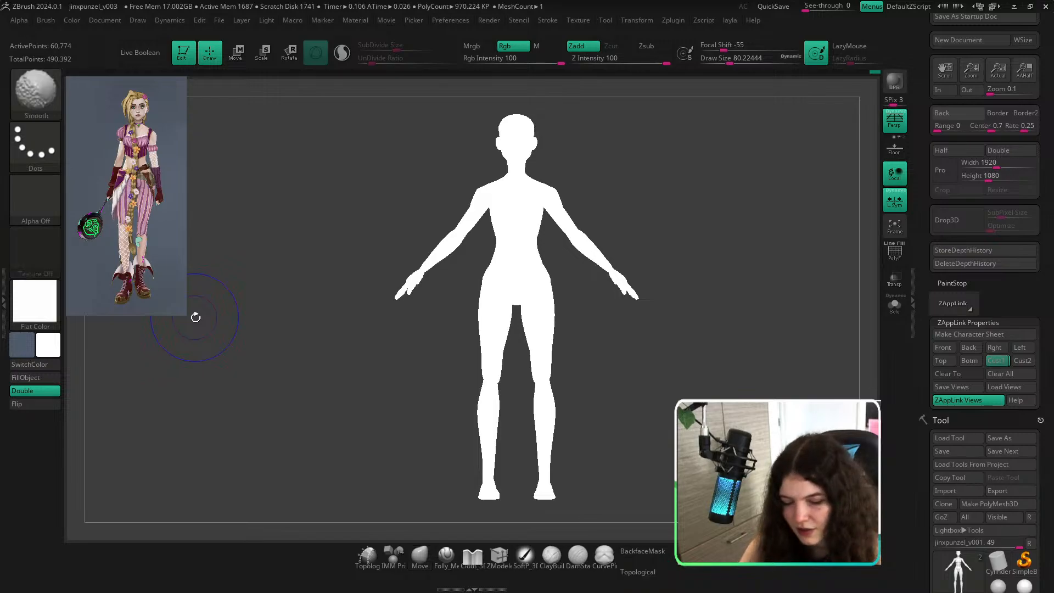
key(shift)
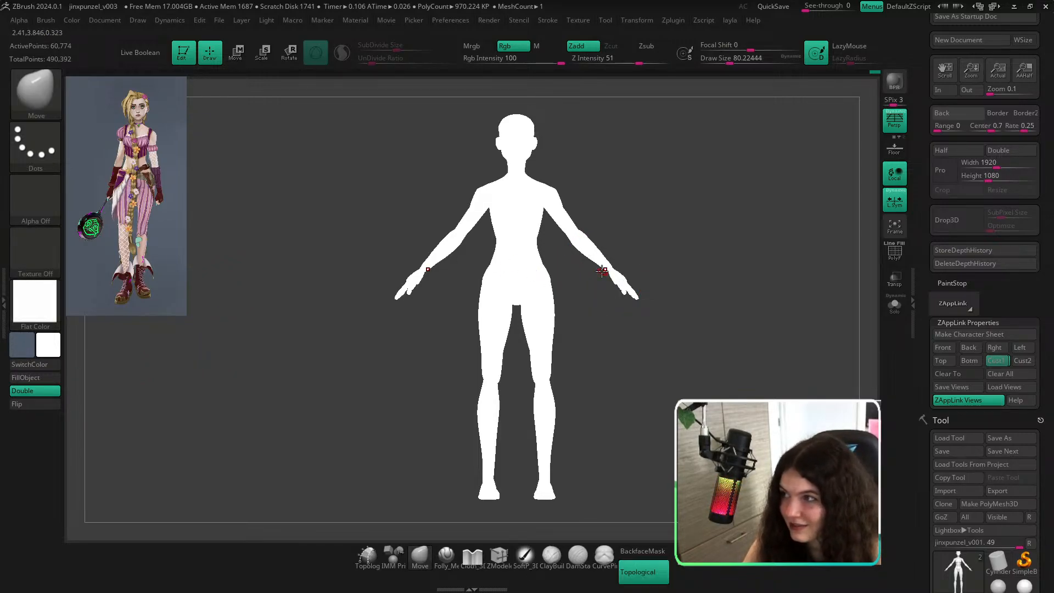
key(shift+f)
key(shift+f)
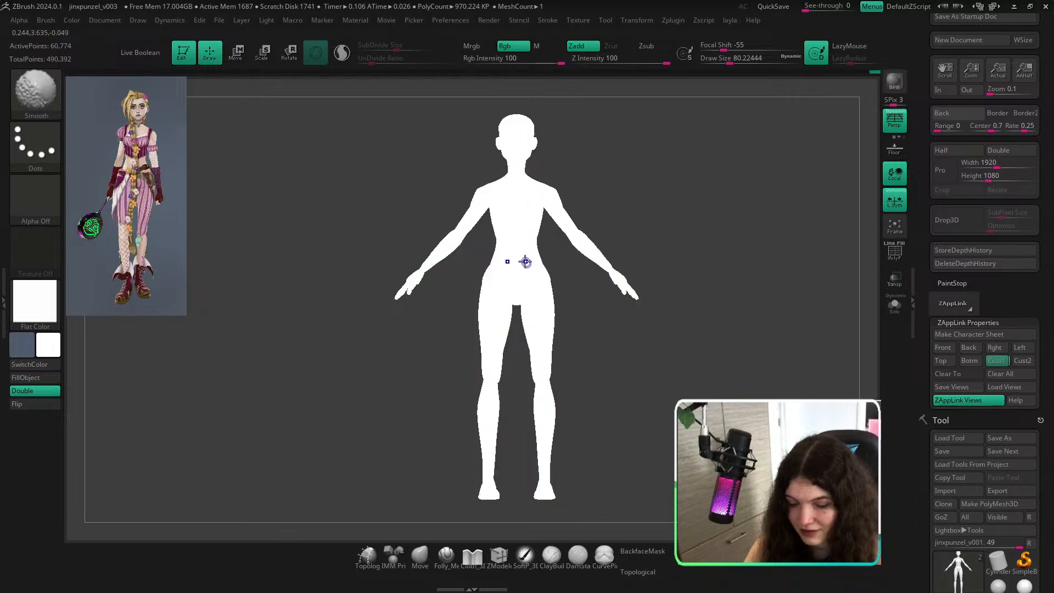
click(37, 301)
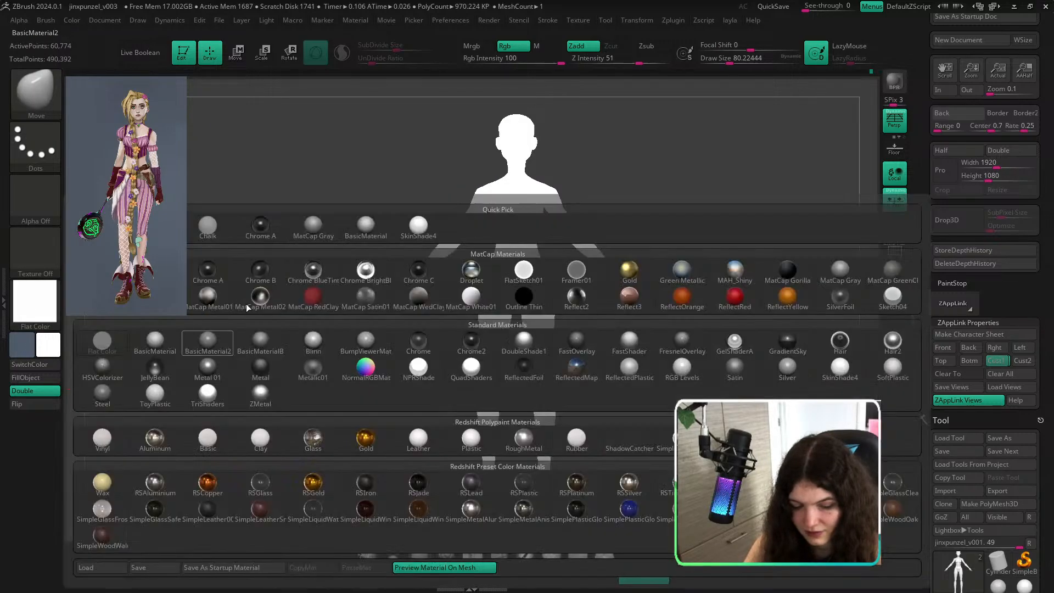
click(364, 227)
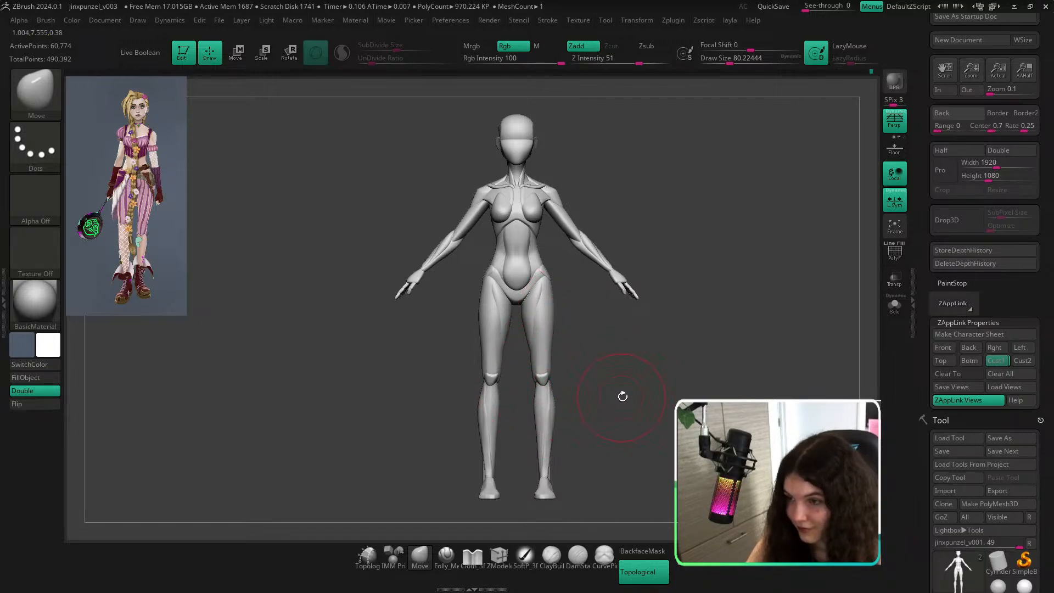
Set the Move brush's draw size to about 54 for the lower legs, checking the figure against the reference overlay.
key(s)
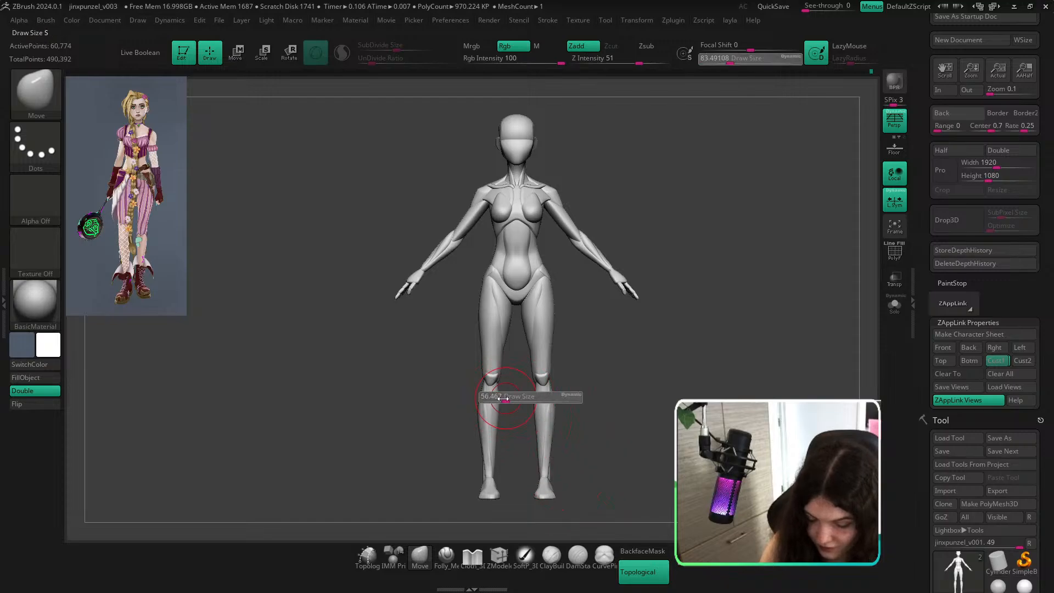
drag(507, 397, 541, 401)
key(s)
key(s)
key(s)
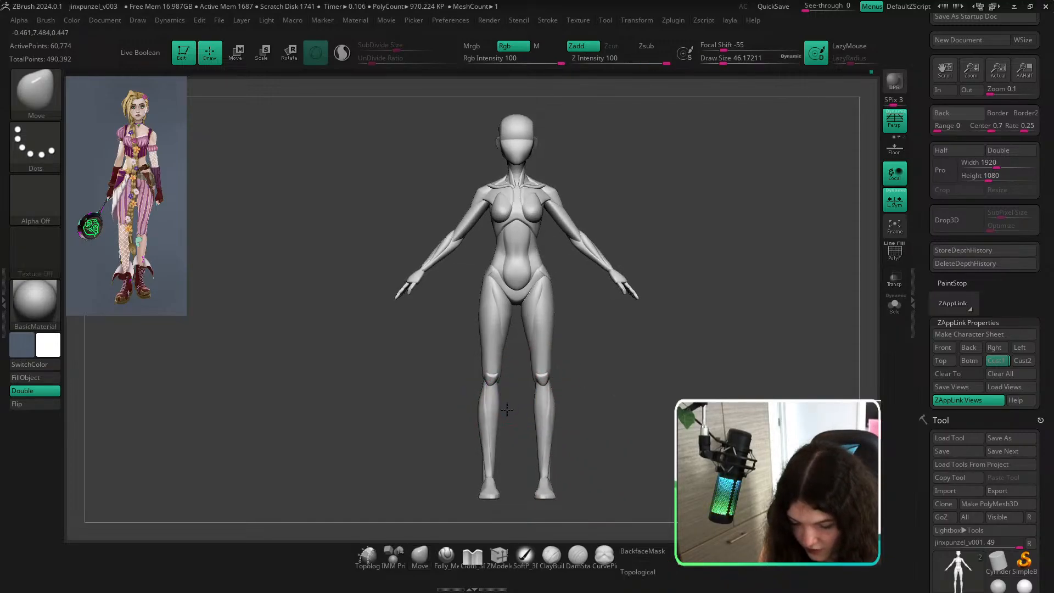
click(997, 361)
key(shift+z)
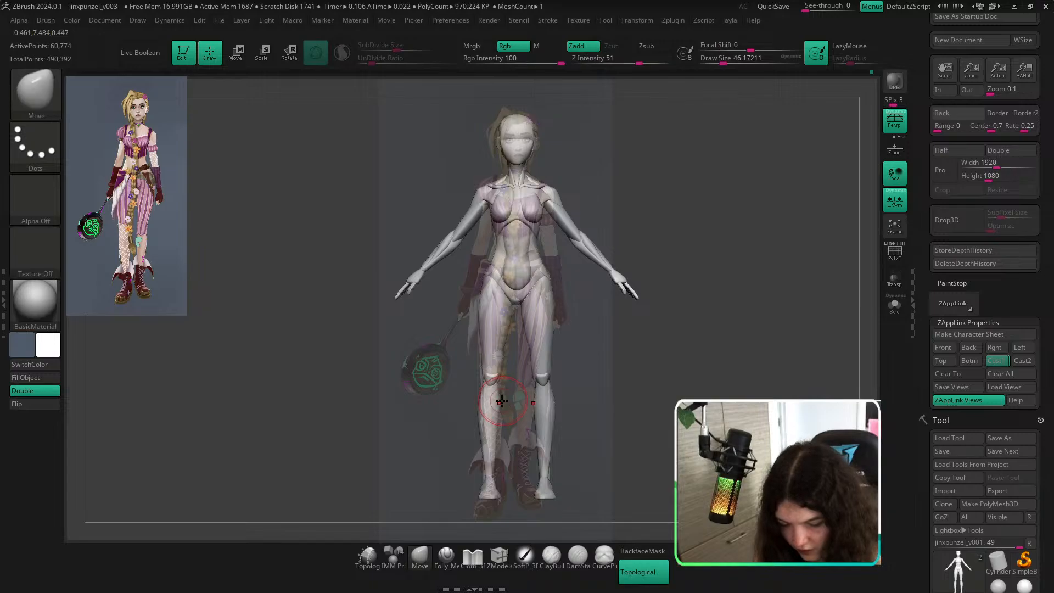
key(s)
drag(500, 403, 507, 399)
key(shift+z)
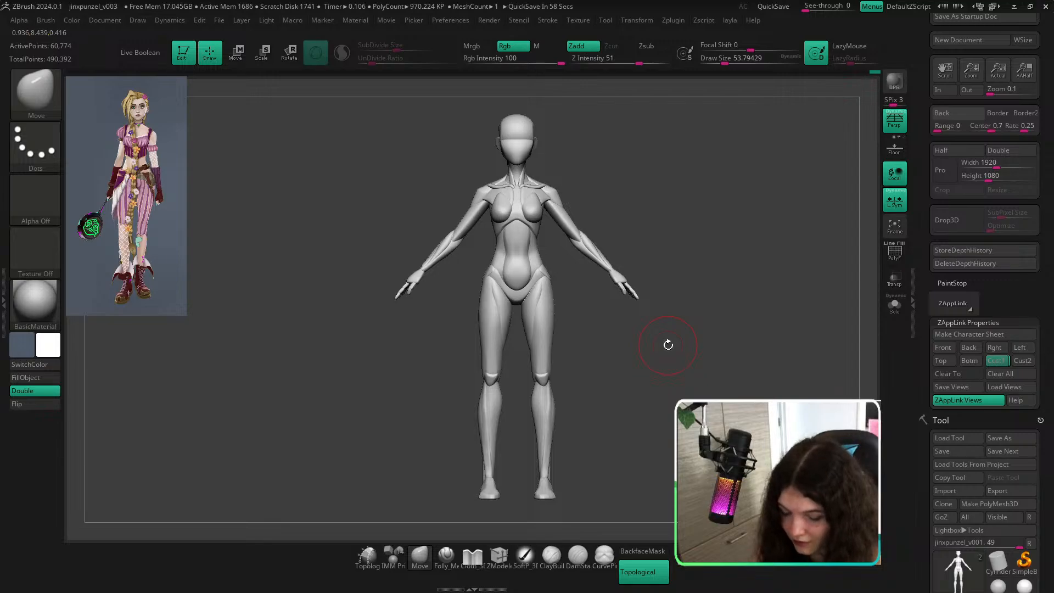
Compare the lower legs with the reference overlay and examine the knees, thighs and hips up close.
click(644, 573)
key(shift+z)
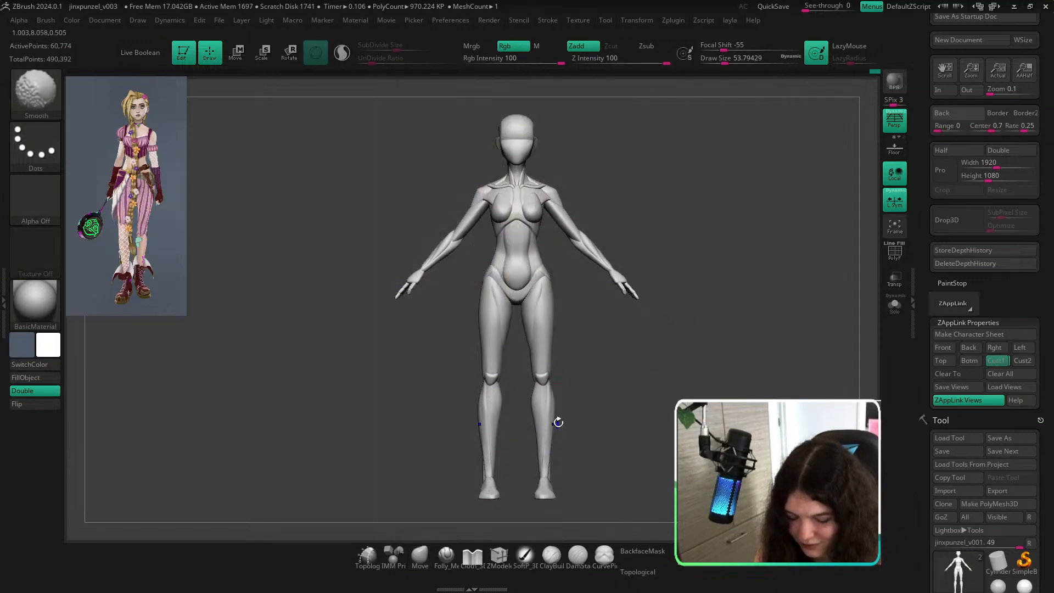
key(shift+z)
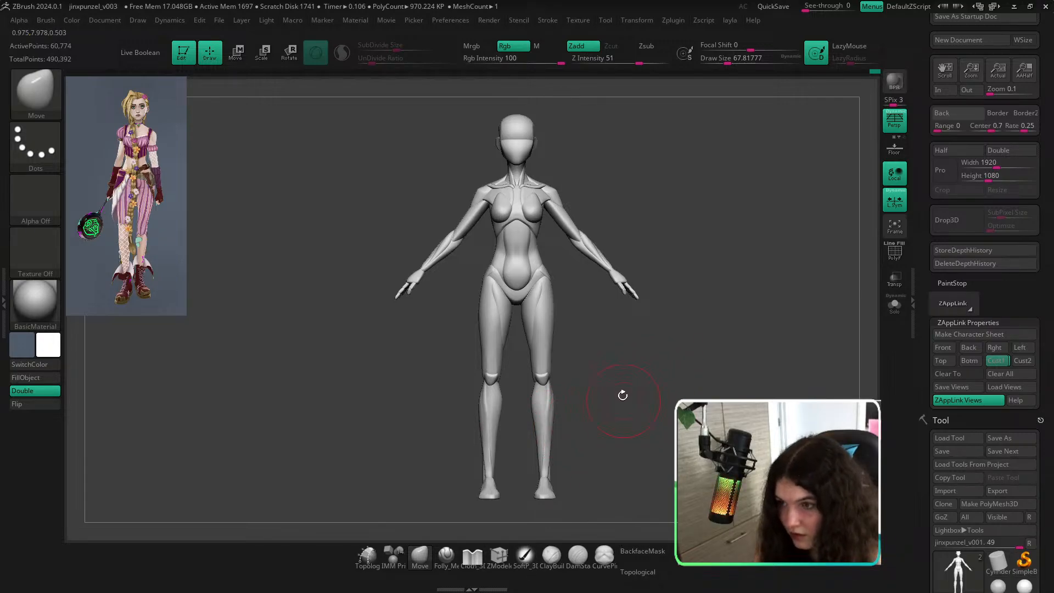
key(shift+z)
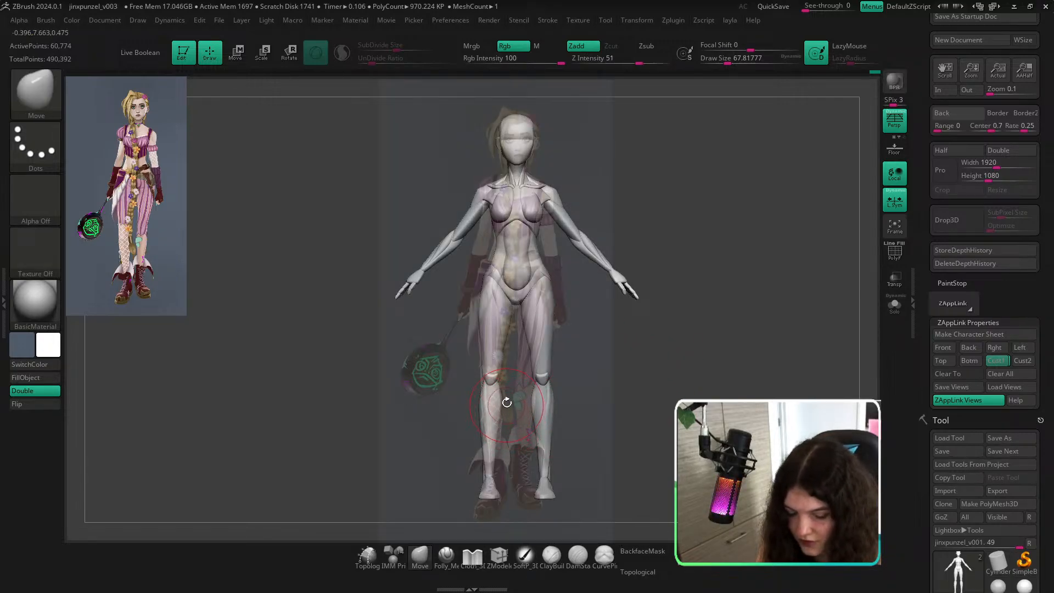
key(shift+z)
mouse_move(502, 389)
ctrl+right_down()
mouse_move(504, 463)
mouse_move(509, 410)
mouse_move(556, 420)
mouse_move(699, 391)
mouse_move(453, 366)
ctrl+right_up()
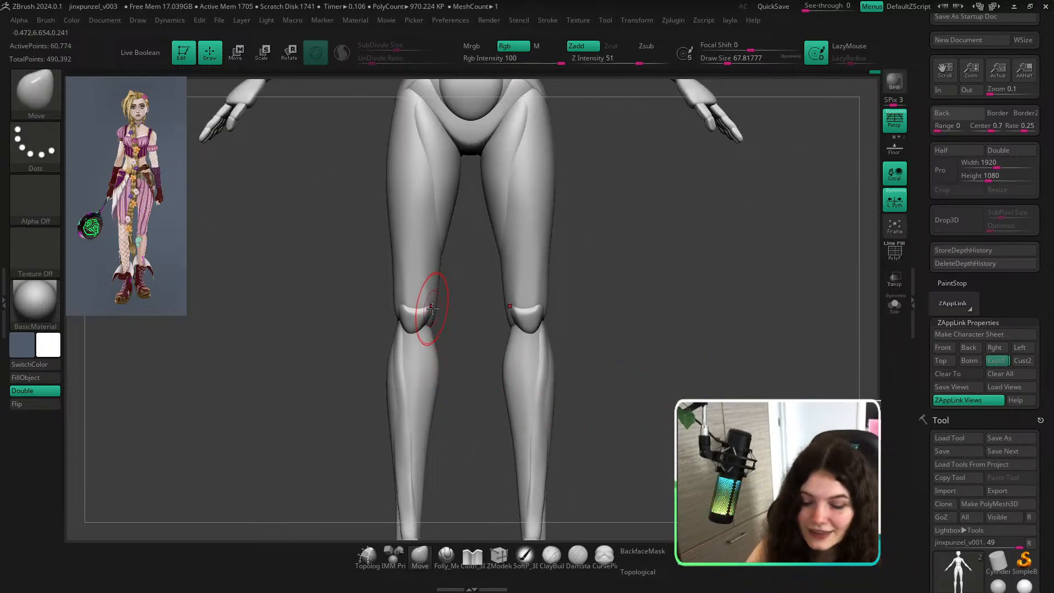
alt+right_drag(449, 289, 461, 332)
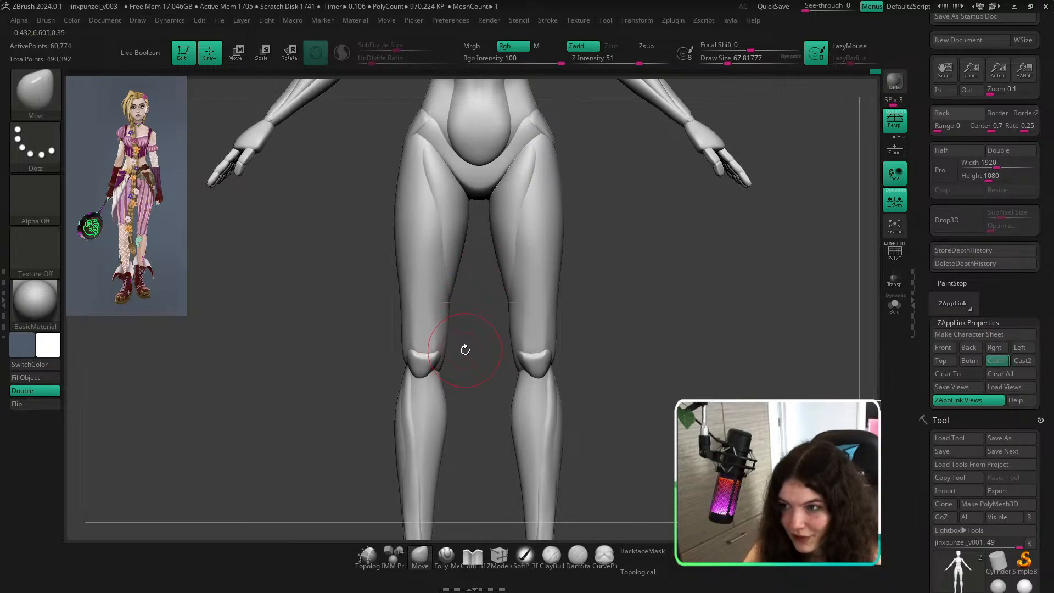
alt+right_drag(631, 253, 647, 291)
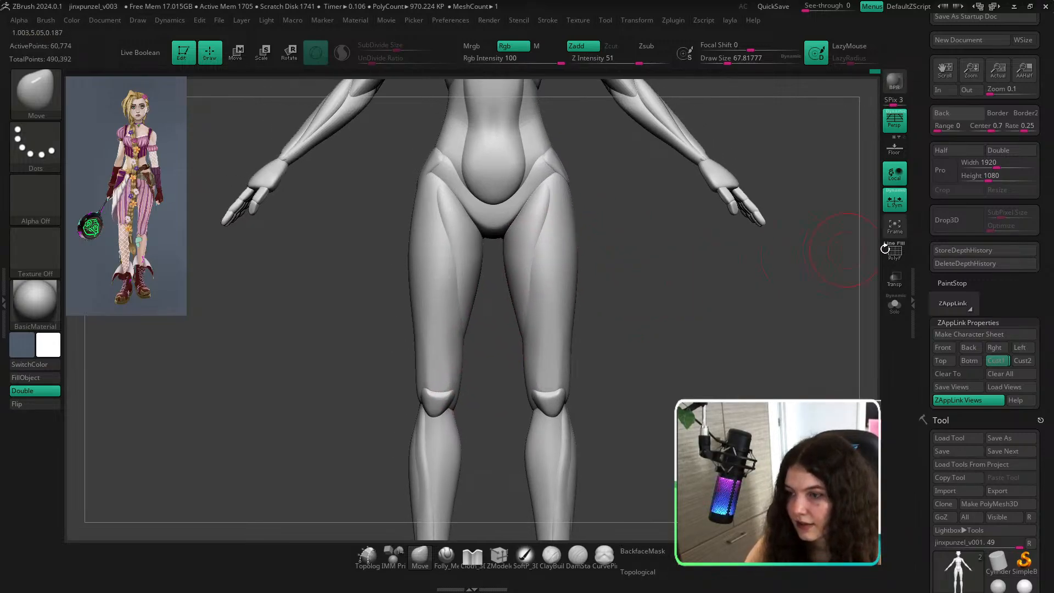
Set the Move brush's draw size to about 62 while checking the reference overlay in the Cust1 view.
click(997, 361)
key(shift+z)
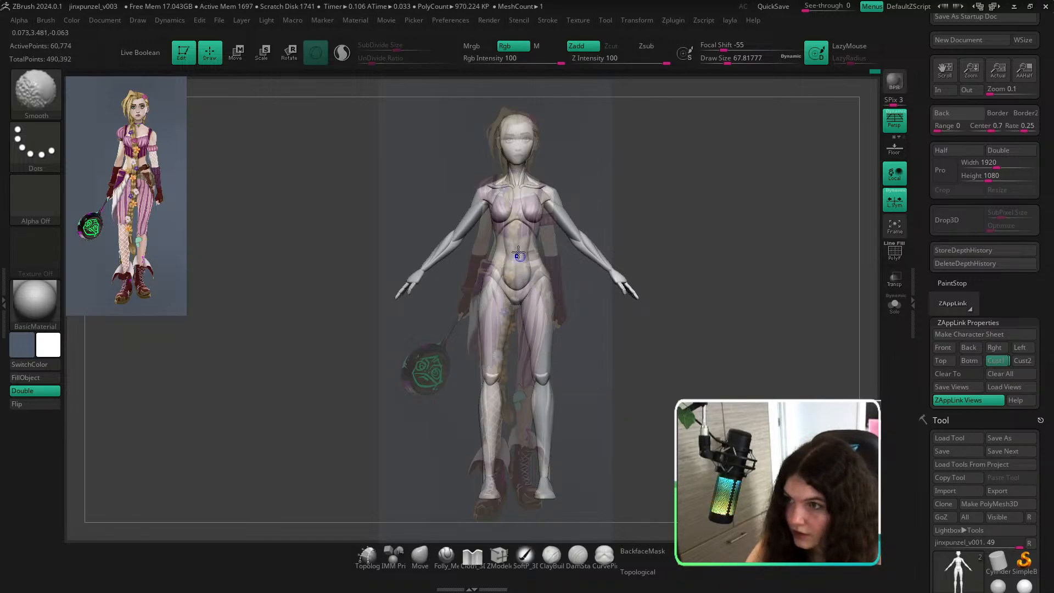
key(shift+z)
key(s)
drag(551, 266, 548, 268)
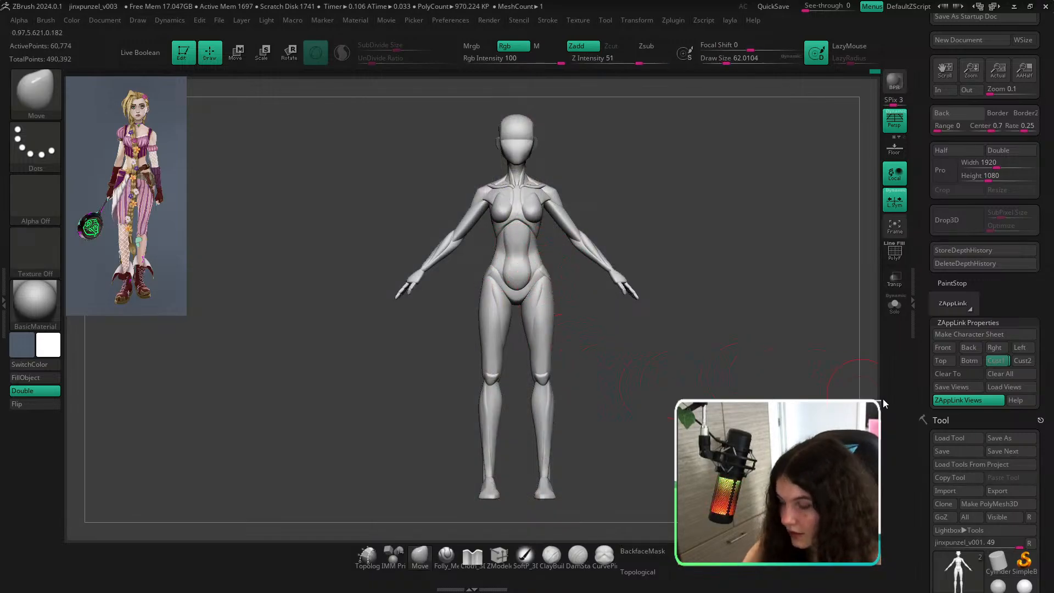
click(1001, 360)
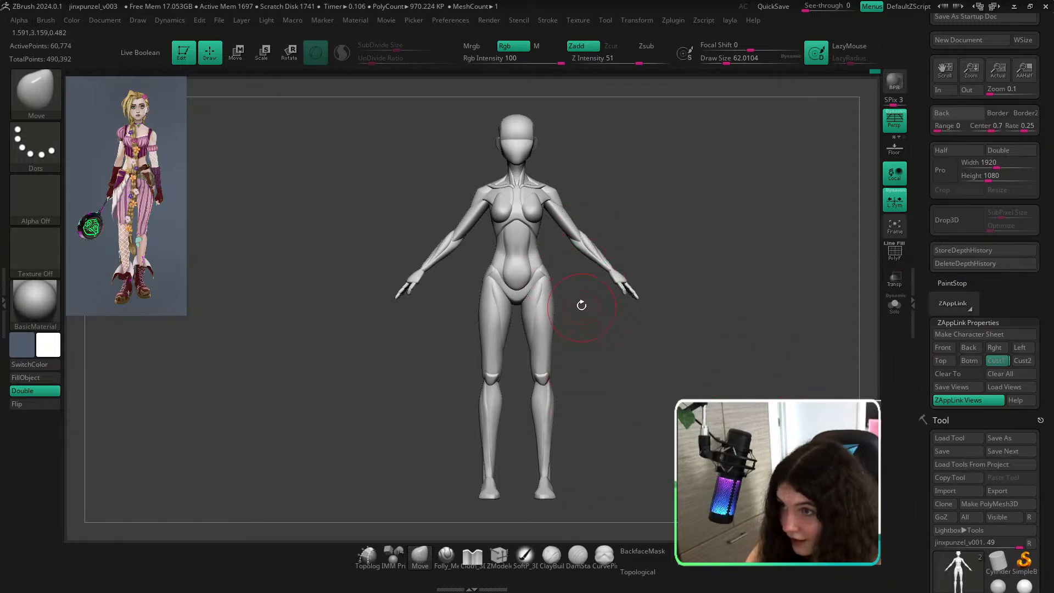
Choose the Folly_Mech Cut brush, isolate the abdomen piece to inspect its shape, and show the whole body again.
click(447, 556)
mouse_move(549, 247)
ctrl+right_down()
mouse_move(560, 301)
mouse_move(625, 353)
mouse_move(639, 338)
mouse_move(499, 329)
ctrl+right_up()
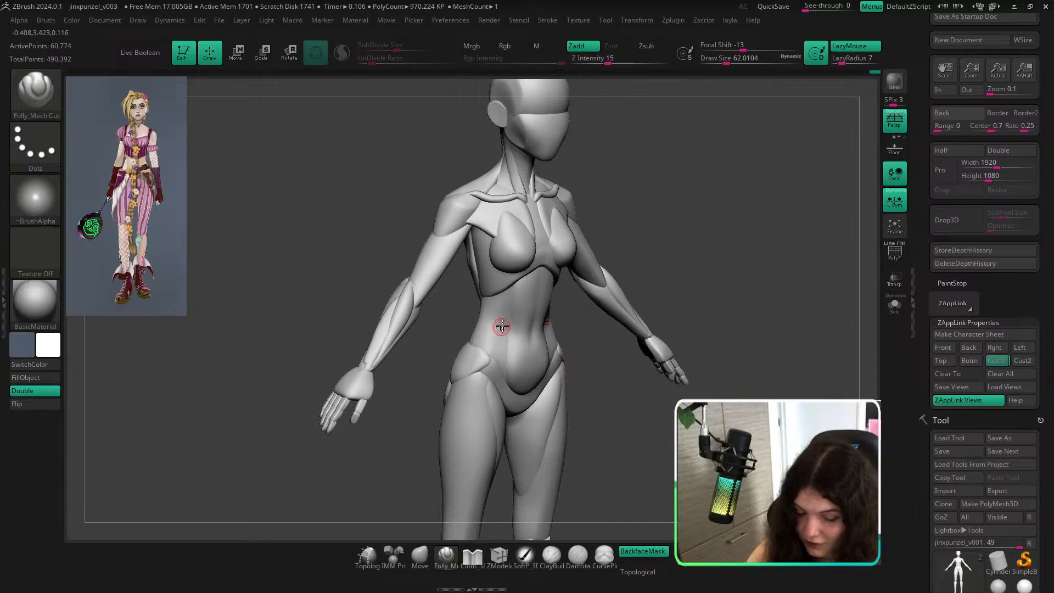
ctrl+shift+click(503, 328)
key(s)
drag(504, 330, 468, 304)
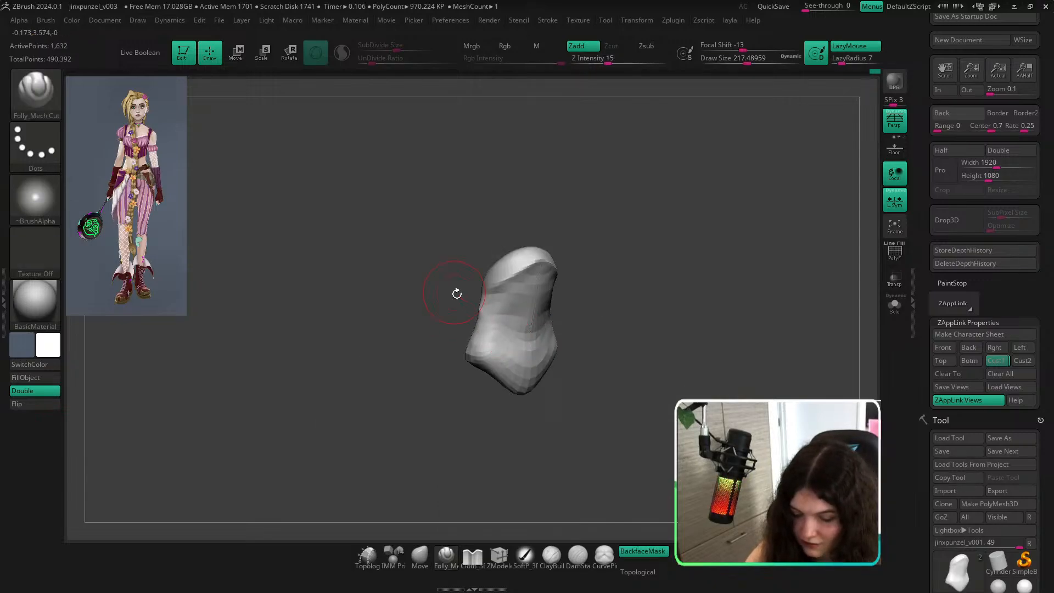
key(ctrl+z)
drag(518, 336, 466, 299)
right_drag(457, 280, 478, 287)
ctrl+shift+click(640, 344)
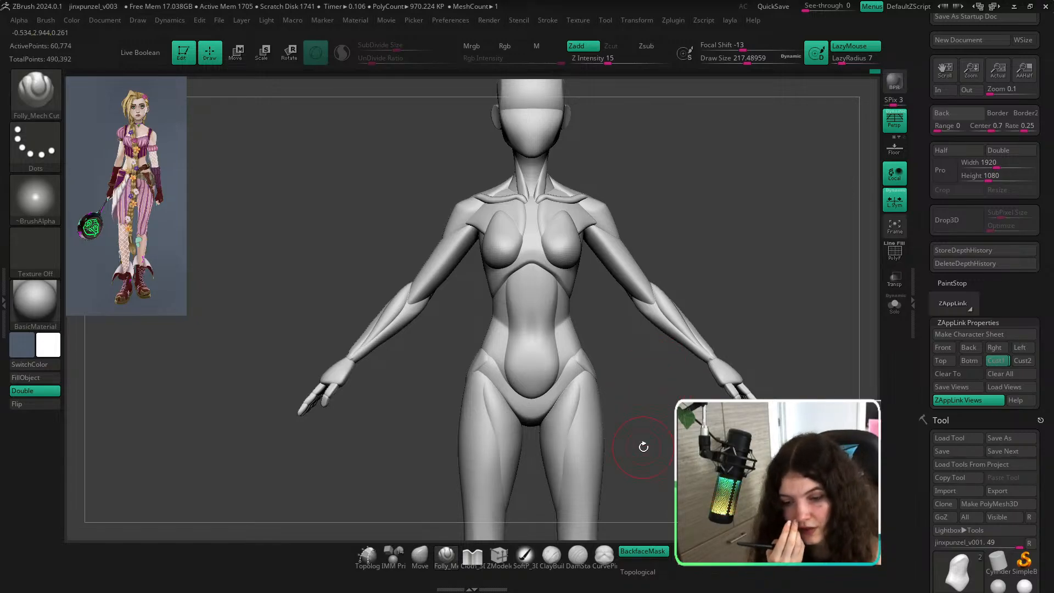
Recall the Cust1 view and compare the mannequin's full silhouette with and without the reference overlay.
click(998, 361)
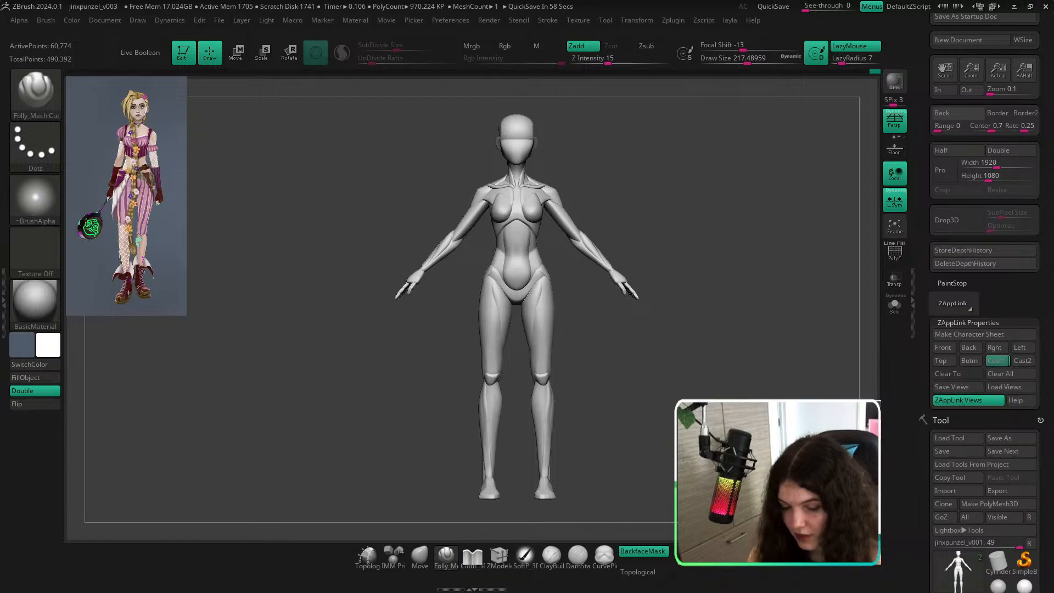
key(shift+z)
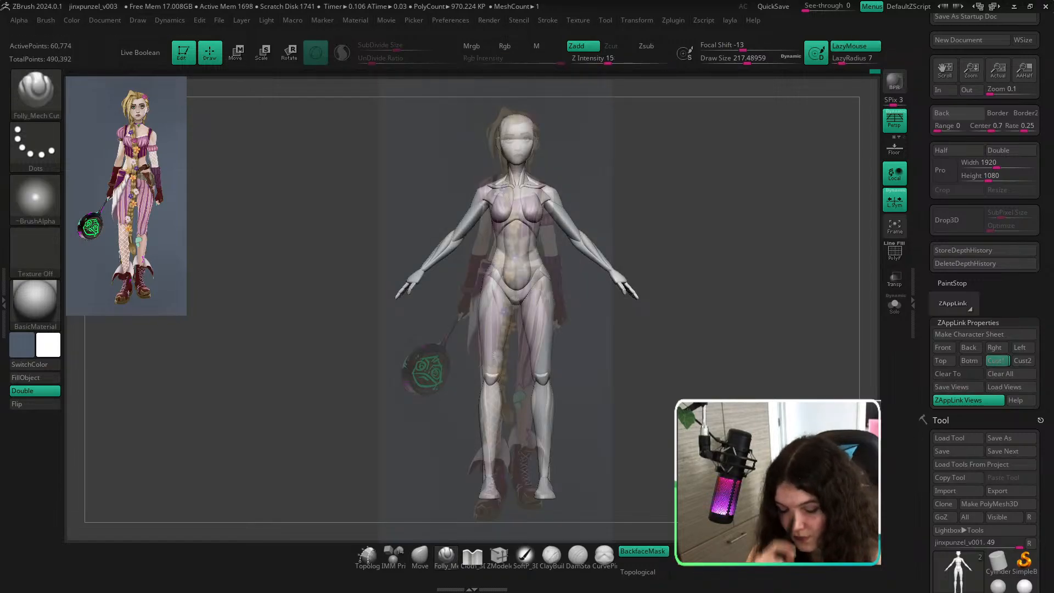
key(shift+z)
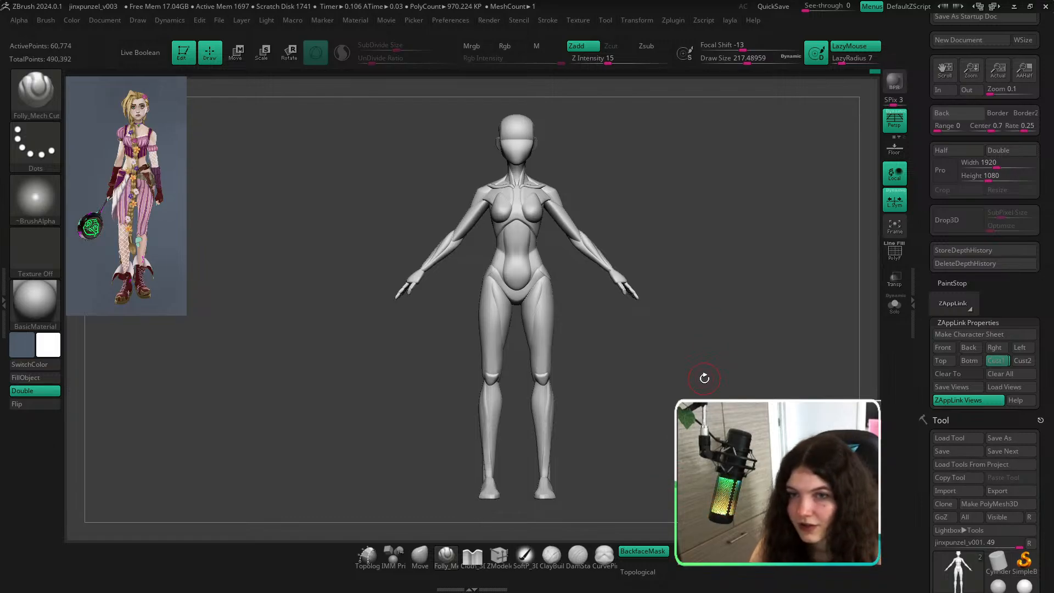
key(shift+z)
key(shift+z)
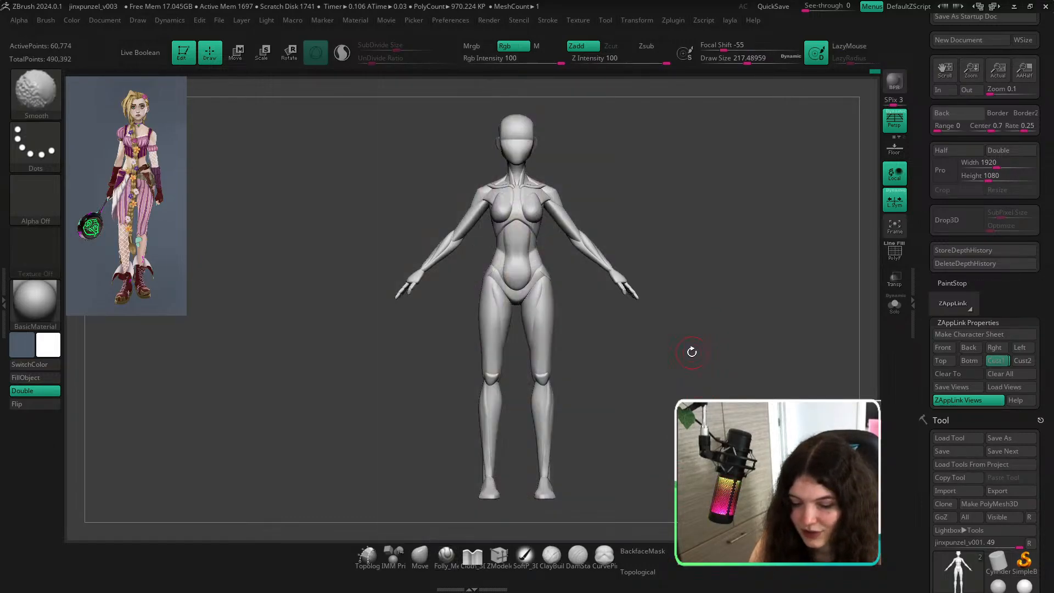
Inspect the mannequin from behind, isolating the abdomen piece and restoring the whole body.
mouse_move(692, 352)
mouse_down()
mouse_move(786, 348)
mouse_move(741, 379)
mouse_up()
ctrl+right_drag(692, 332, 729, 377)
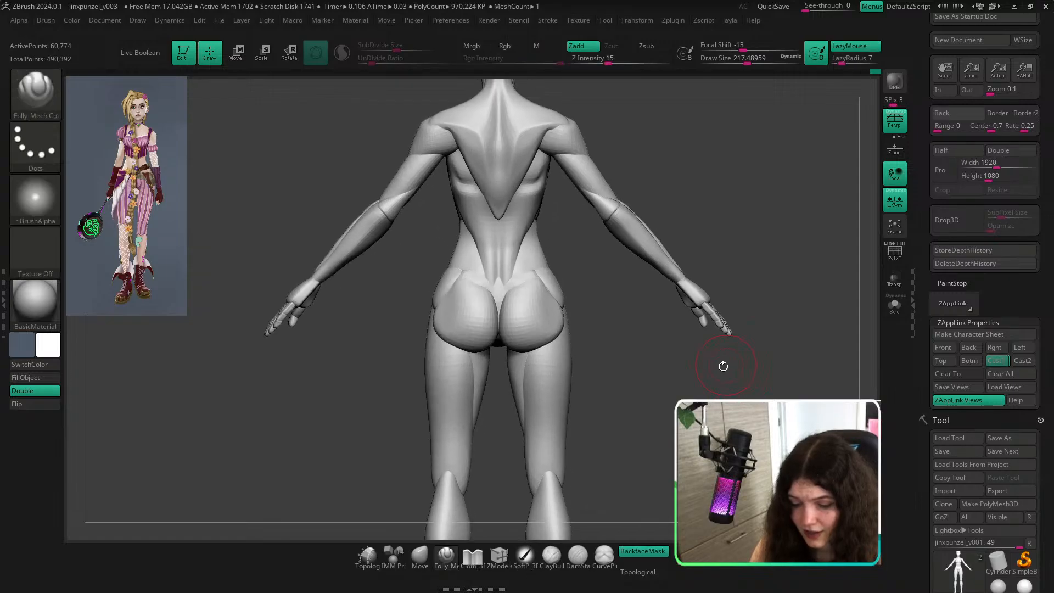
alt+drag(722, 365, 756, 425)
drag(714, 340, 766, 348)
mouse_move(535, 338)
mouse_down()
mouse_move(550, 315)
mouse_move(618, 309)
mouse_up()
ctrl+shift+click(521, 316)
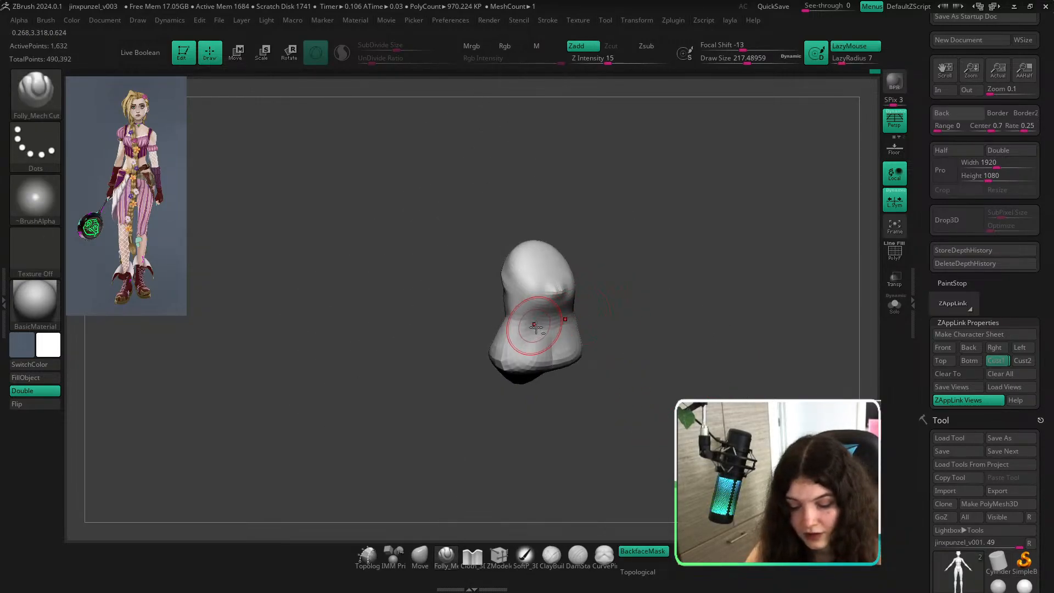
ctrl+shift+click(753, 318)
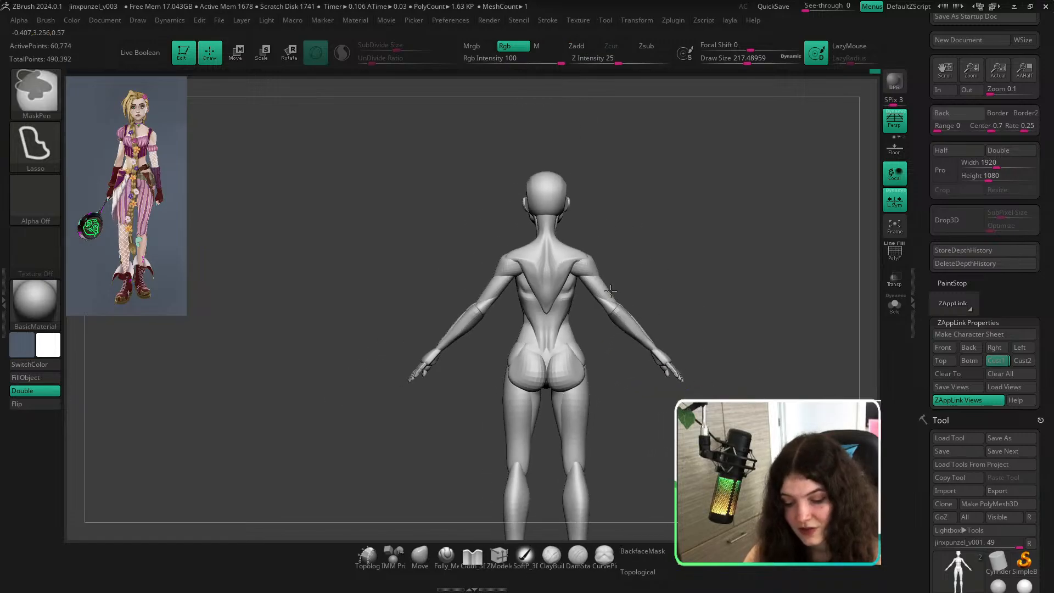
alt+drag(726, 365, 726, 308)
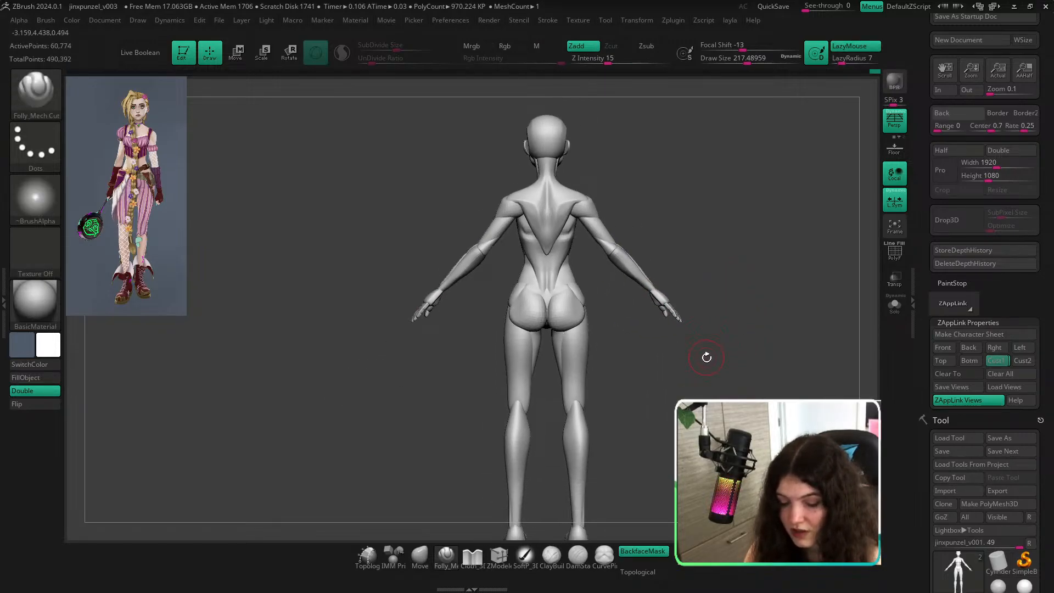
Return from the rear inspection to the Cust1 view and check the body against the reference overlay.
drag(709, 365, 795, 367)
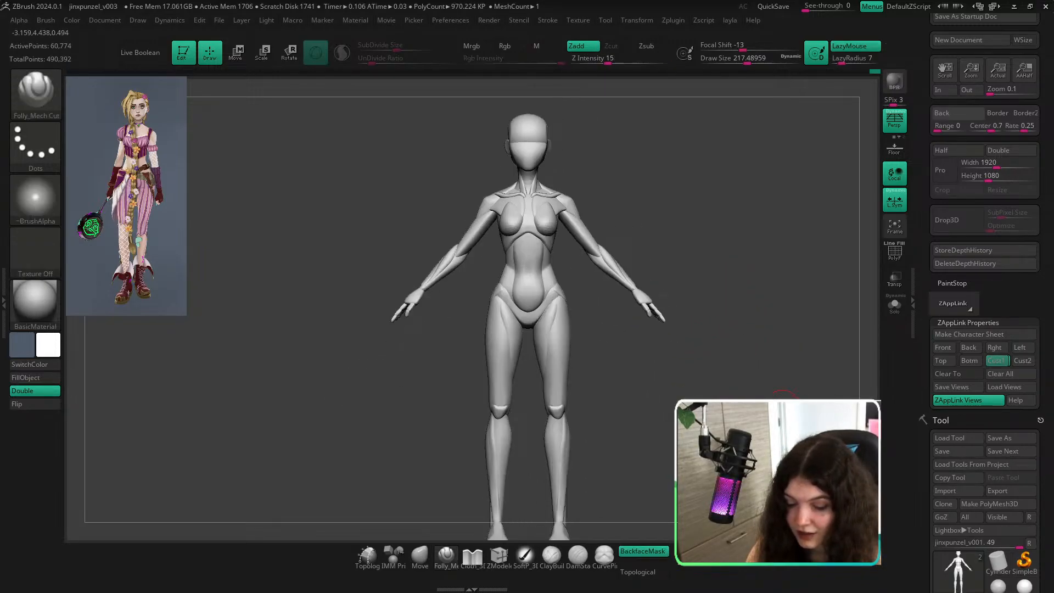
click(1002, 363)
key(shift+z)
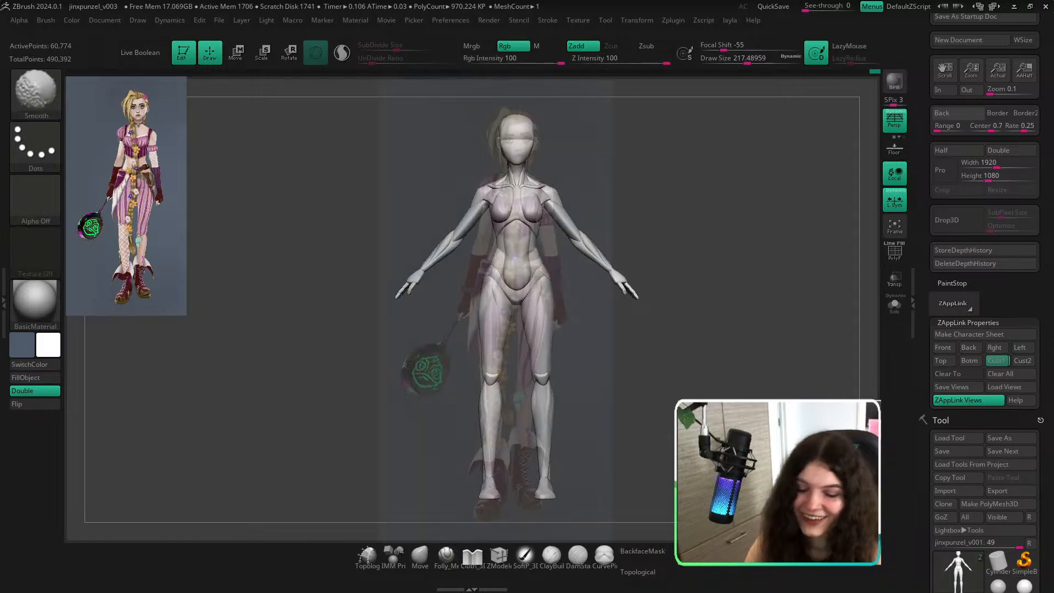
key(shift+z)
Set the Move brush's draw size to about 41 for the waist while checking it against the reference overlay.
key(s)
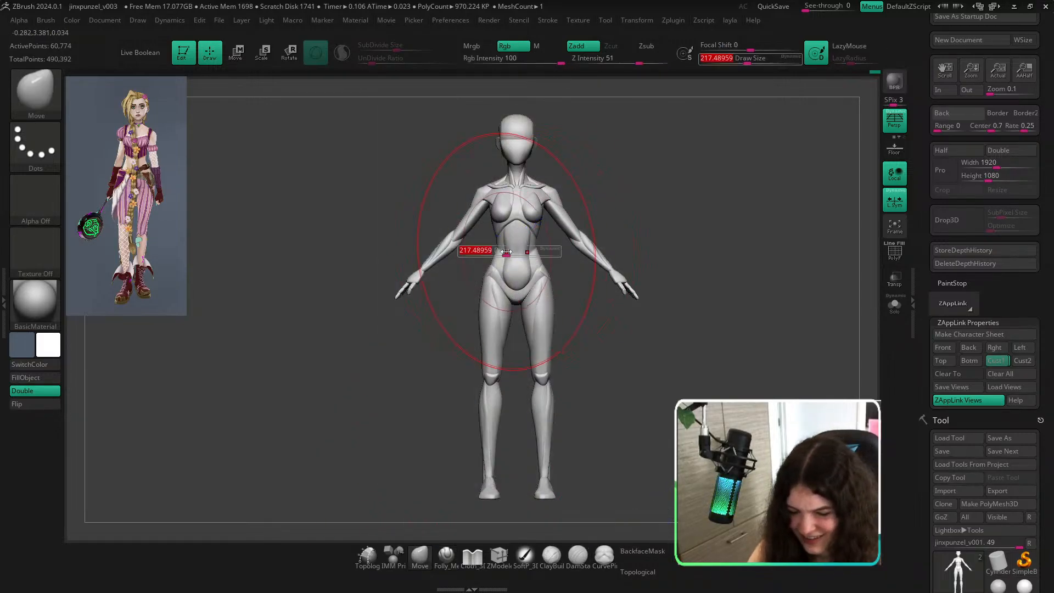
drag(506, 258, 483, 258)
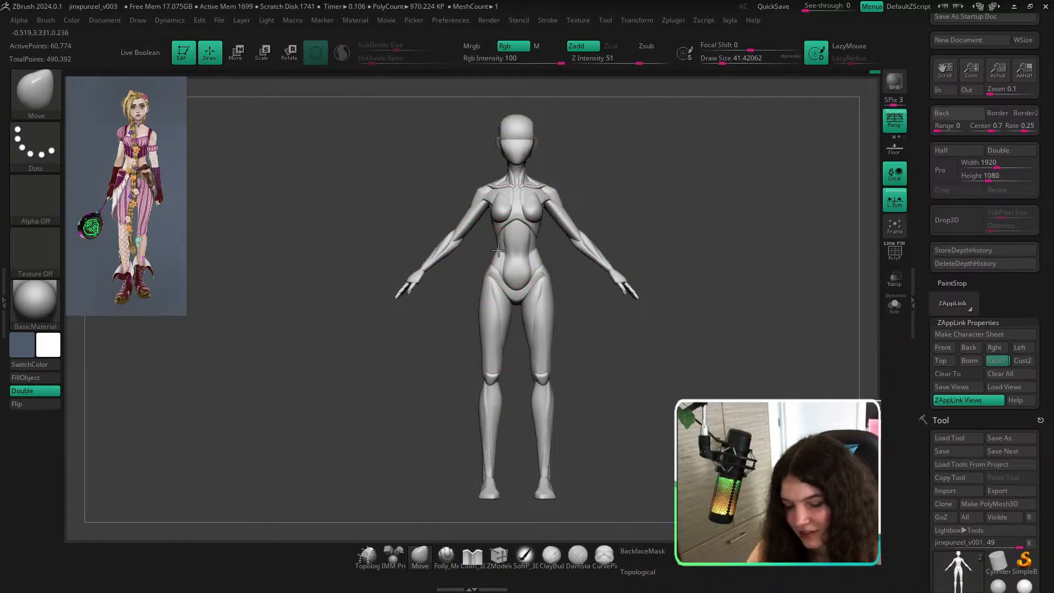
key(shift+z)
key(shift+z)
key(b)
key(m)
key(v)
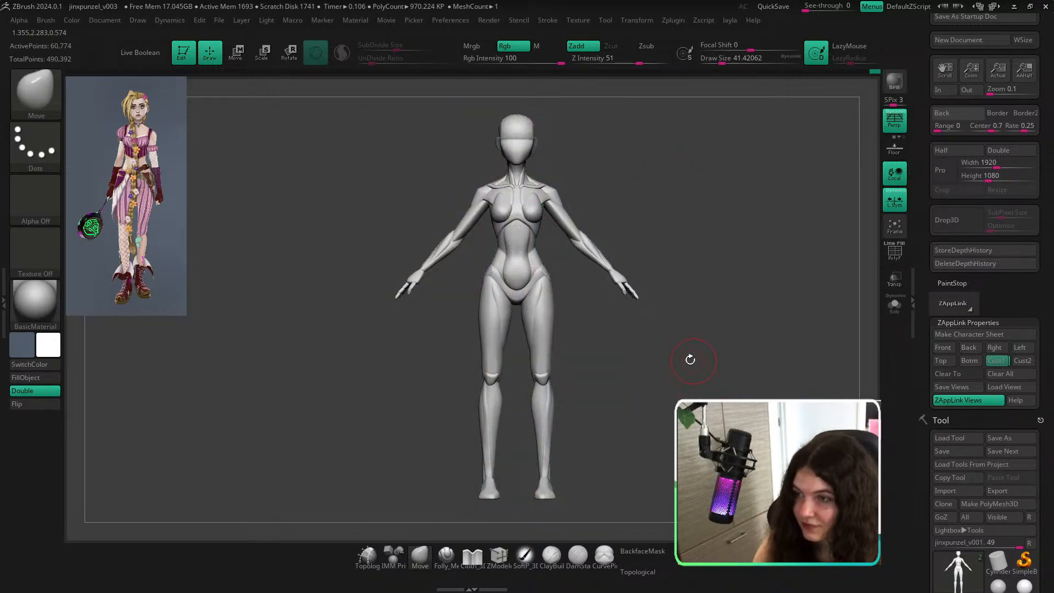
Adjust the outer contour of the hips and thighs with the Move brush, varying its draw size between about 46 and 74.
key(s)
click(551, 280)
key(l)
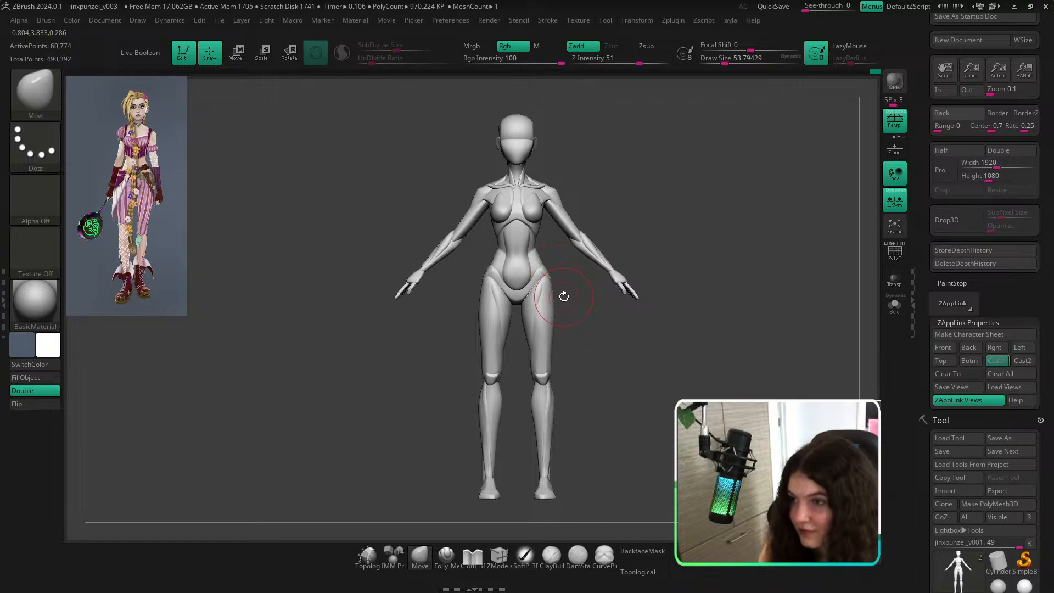
key(s)
drag(564, 297, 562, 329)
key(s)
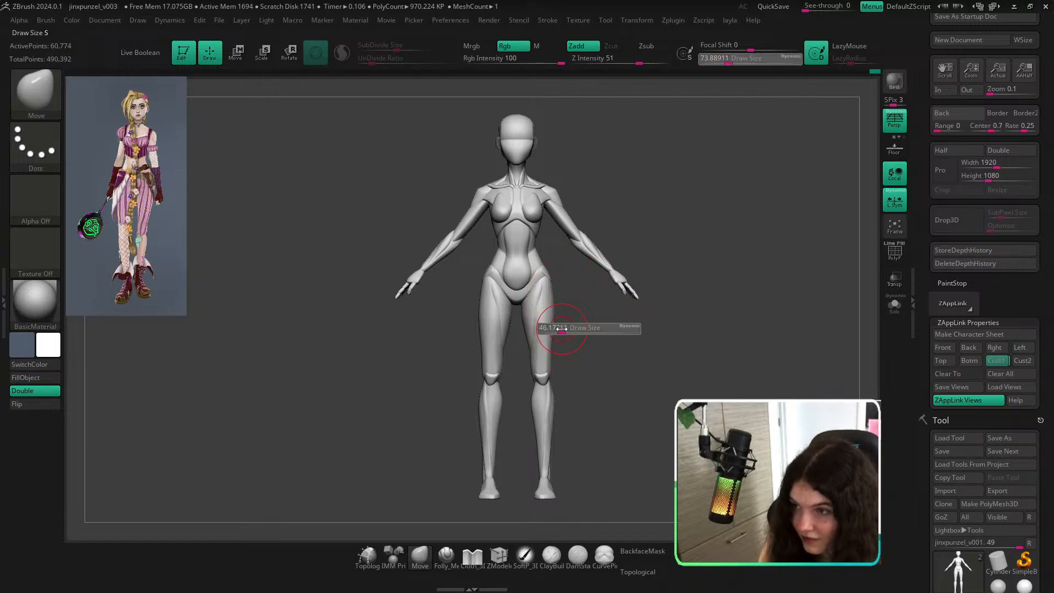
key(s)
click(572, 330)
key(s)
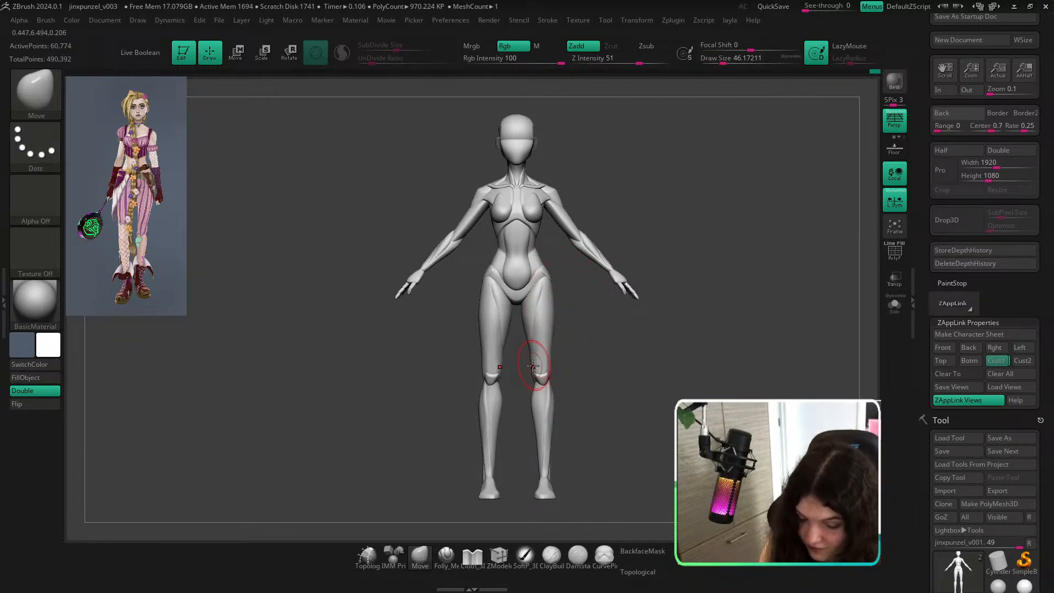
Enable topological masking for the Move brush and refine the inner thighs above the knees at a draw size of about 74.
click(647, 576)
ctrl+right_drag(541, 330, 530, 365)
key(s)
key(s)
mouse_move(526, 365)
mouse_down()
mouse_move(535, 370)
mouse_move(526, 368)
mouse_up()
key(s)
key(s)
drag(533, 301, 528, 301)
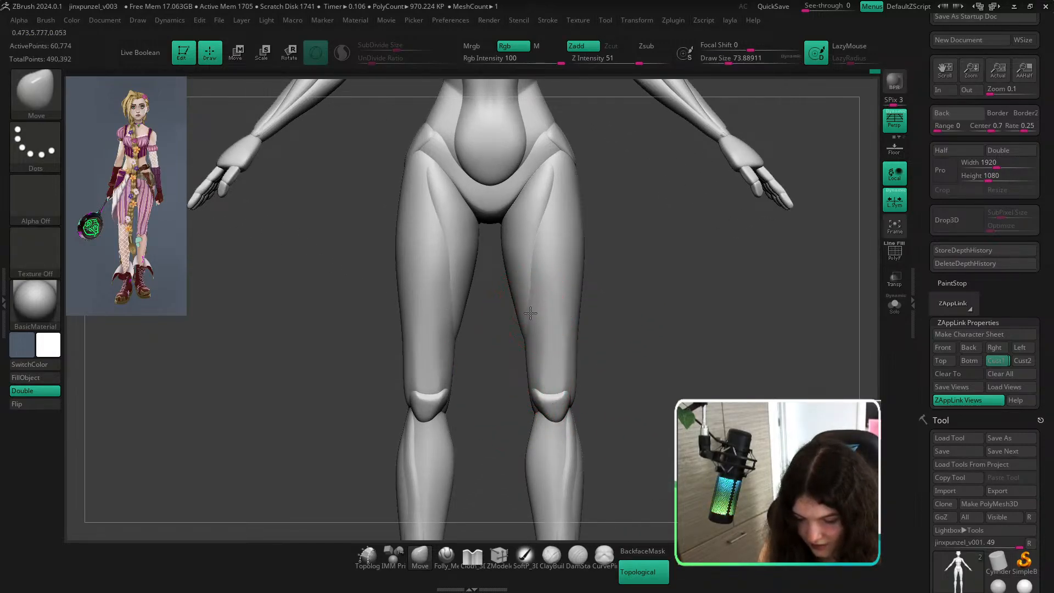
Enlarge the Move brush's draw size to about 108 and adjust the outer side of the lower thighs.
key(f)
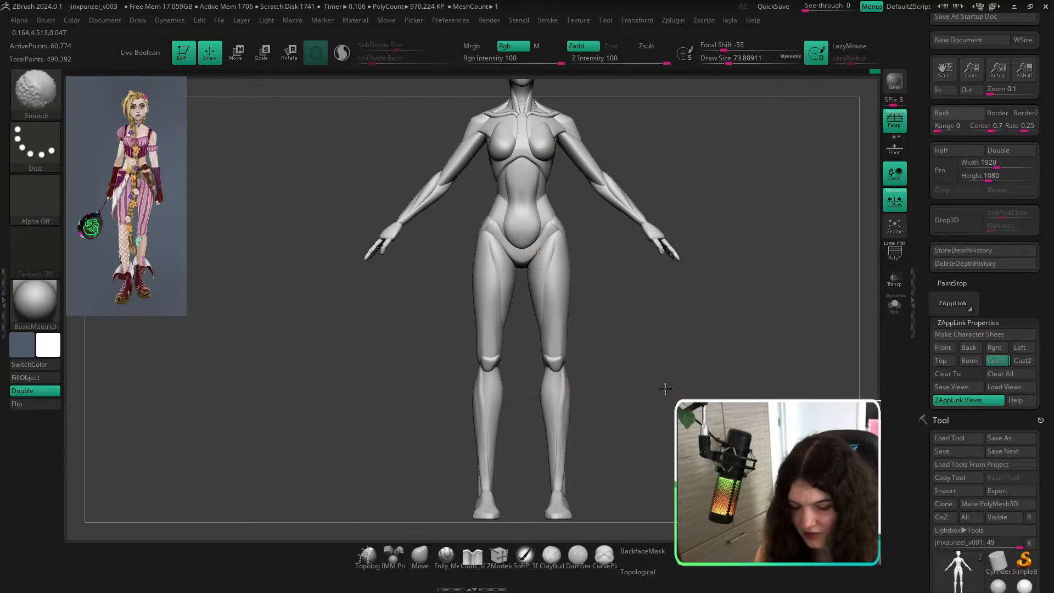
key(s)
mouse_move(571, 329)
mouse_down()
mouse_move(578, 335)
mouse_move(566, 341)
mouse_up()
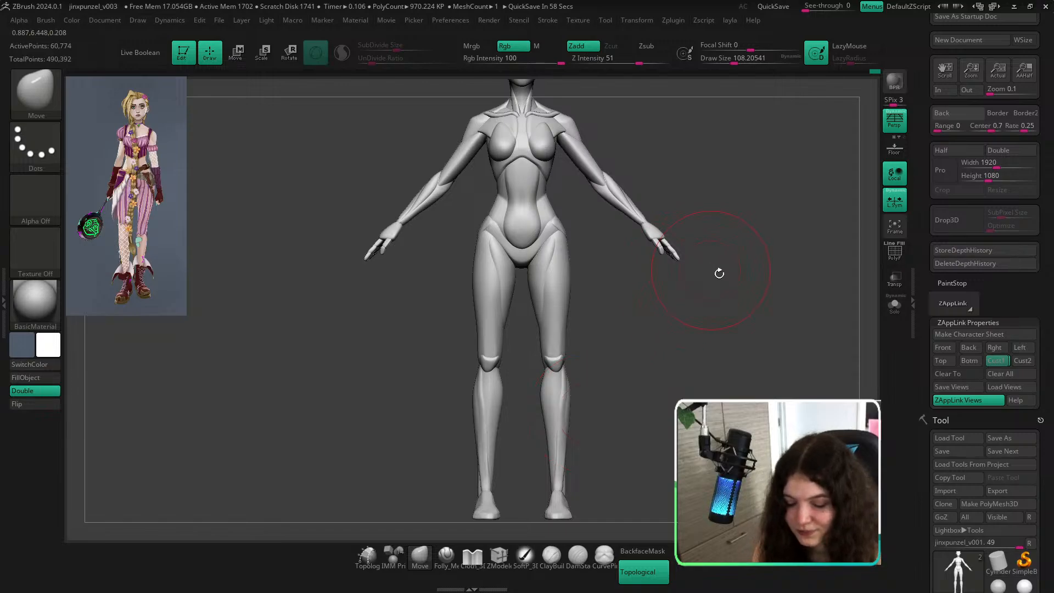
mouse_move(679, 357)
mouse_down()
mouse_move(641, 377)
mouse_move(704, 339)
mouse_move(631, 352)
mouse_up()
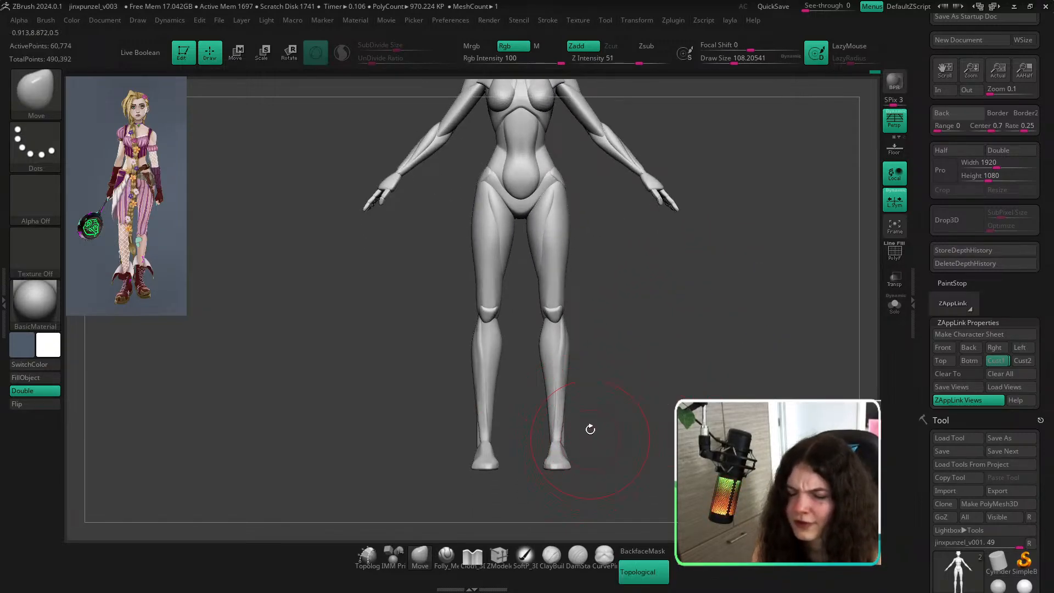
Isolate the outer calf pieces to inspect their shape, and show the whole body again.
ctrl+right_drag(572, 413, 581, 448)
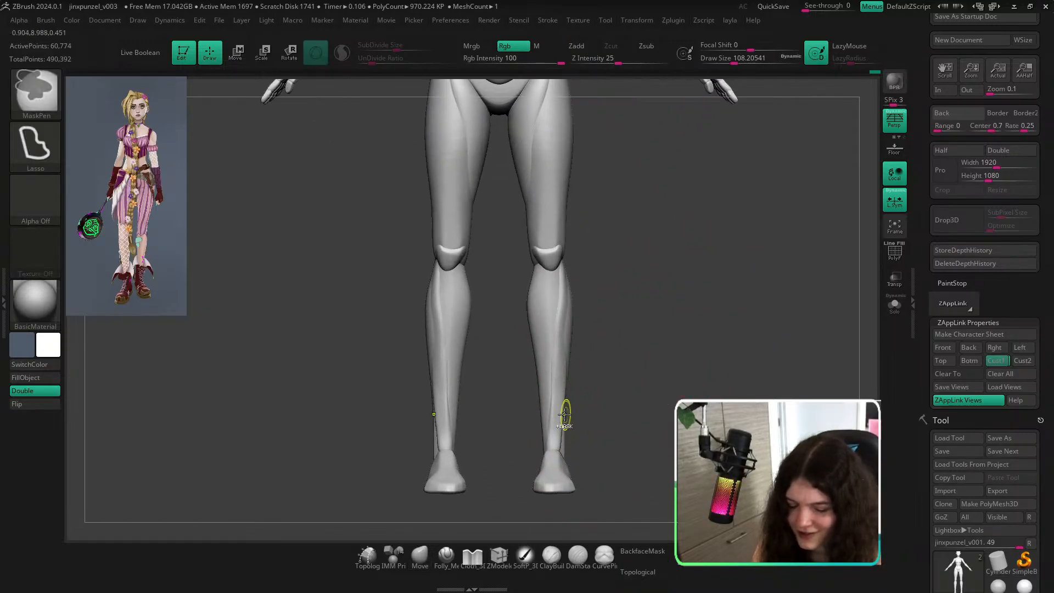
ctrl+shift+click(567, 326)
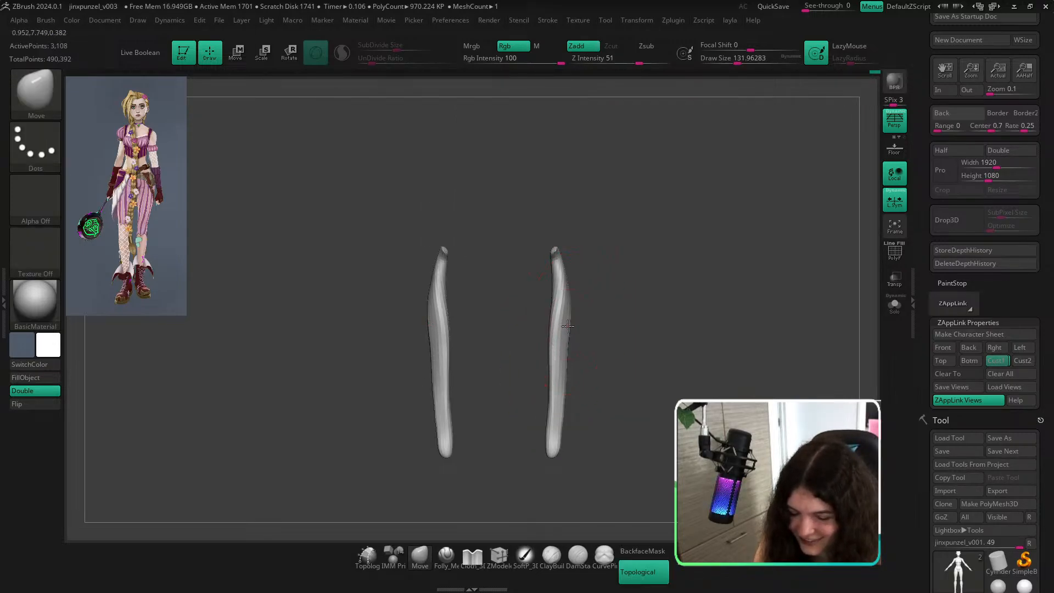
ctrl+shift+click(678, 318)
drag(678, 318, 702, 353)
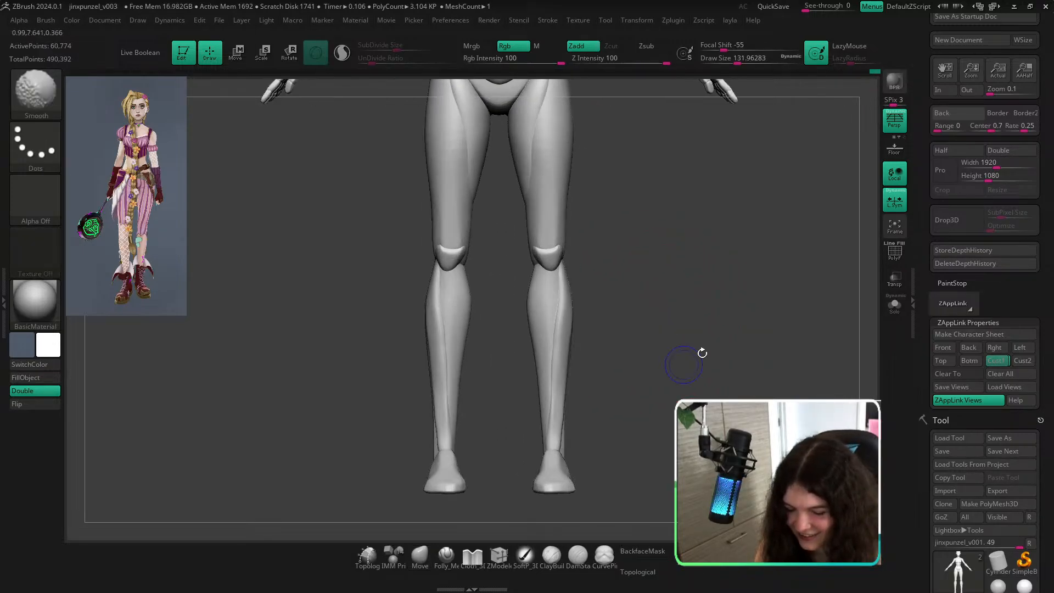
Compare the lower legs with the reference overlay in the Cust1 view and inspect the calves and feet at an angle.
click(997, 363)
key(shift+z)
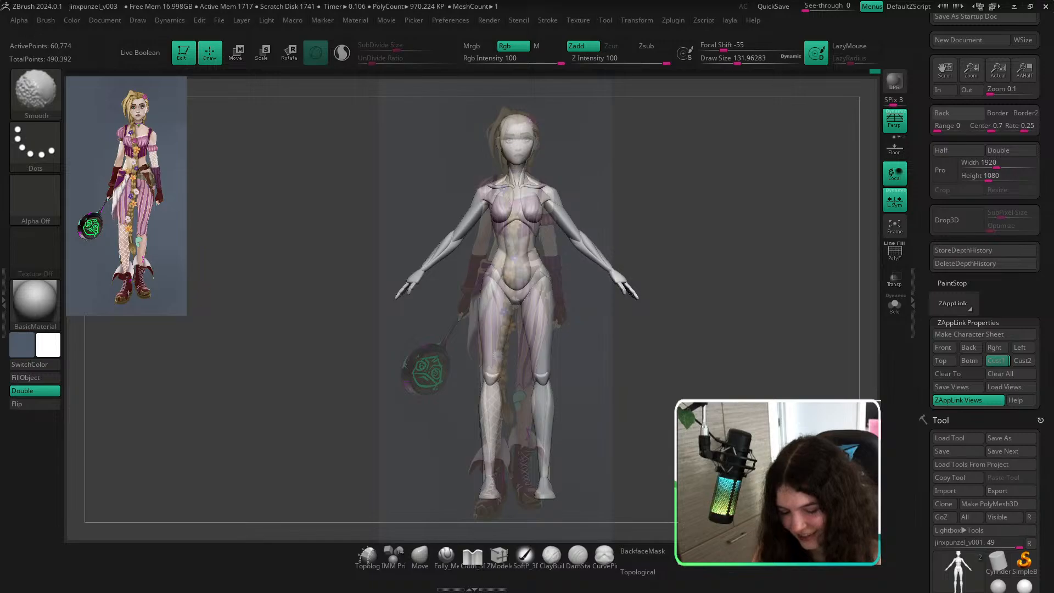
key(shift+z)
ctrl+right_drag(613, 468, 495, 435)
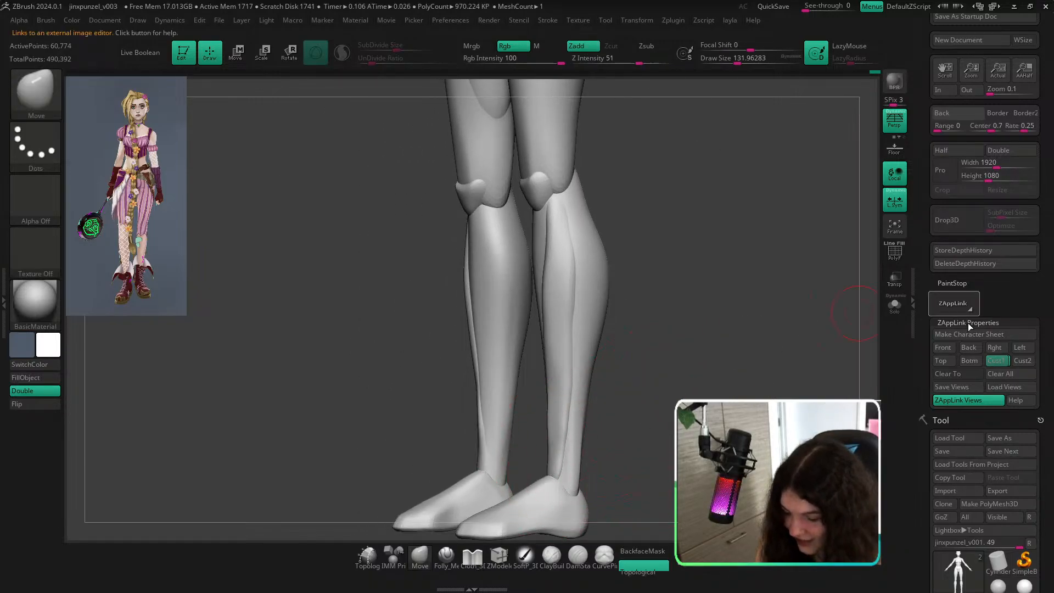
click(995, 360)
key(shift+z)
key(shift+z)
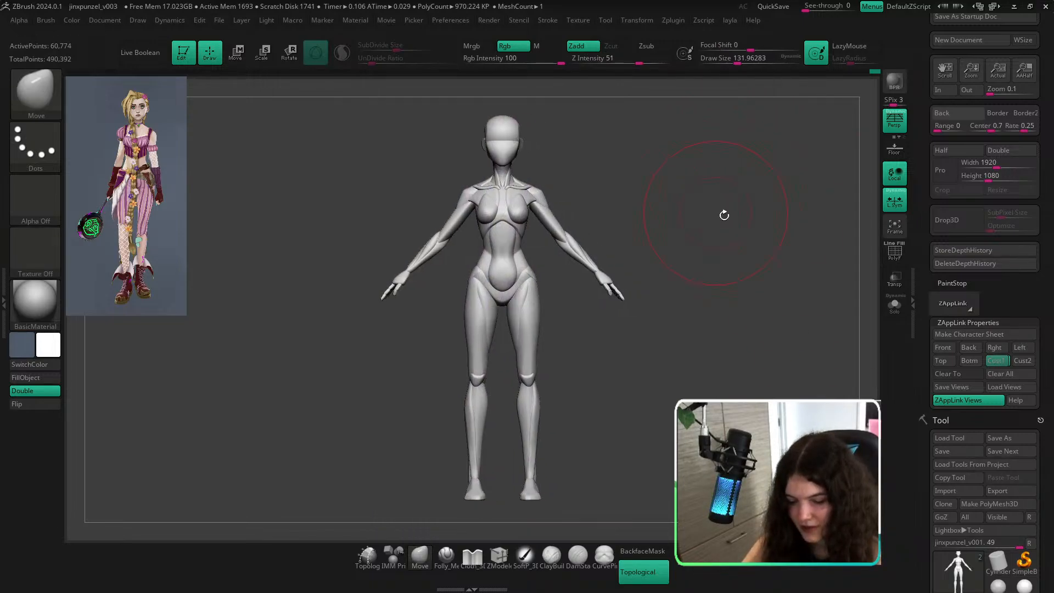
Save the project as jinxpunzel_v003 in the zbrush folder, overwriting the existing file.
click(219, 20)
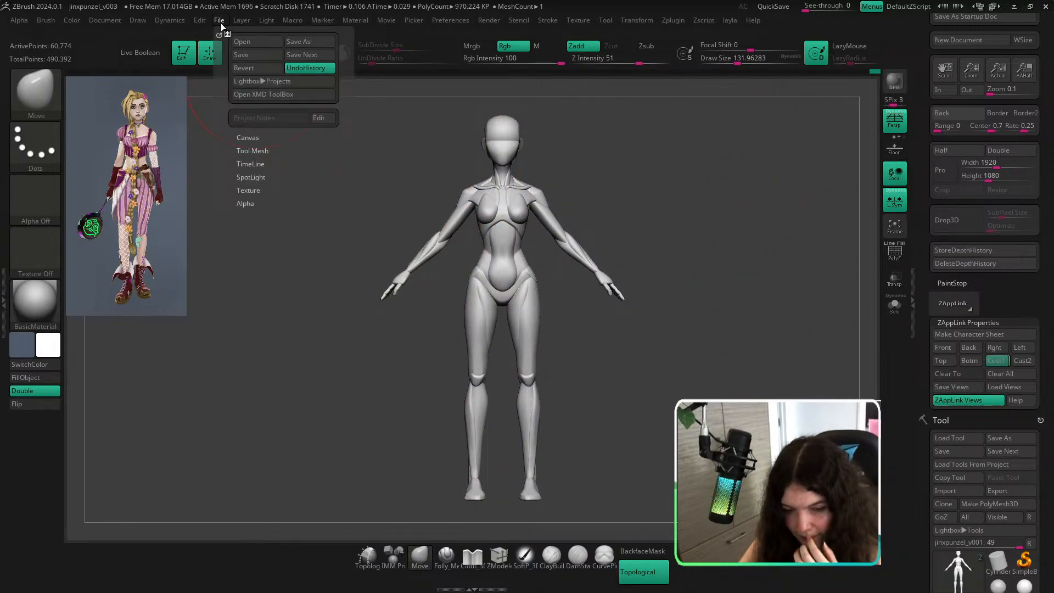
click(299, 45)
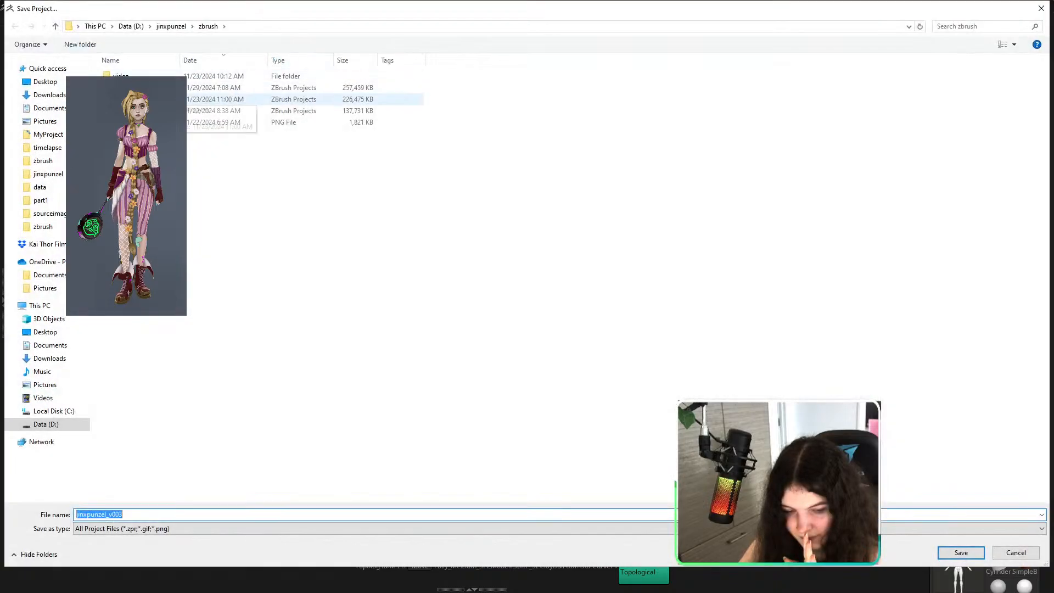
double_click(203, 77)
click(208, 27)
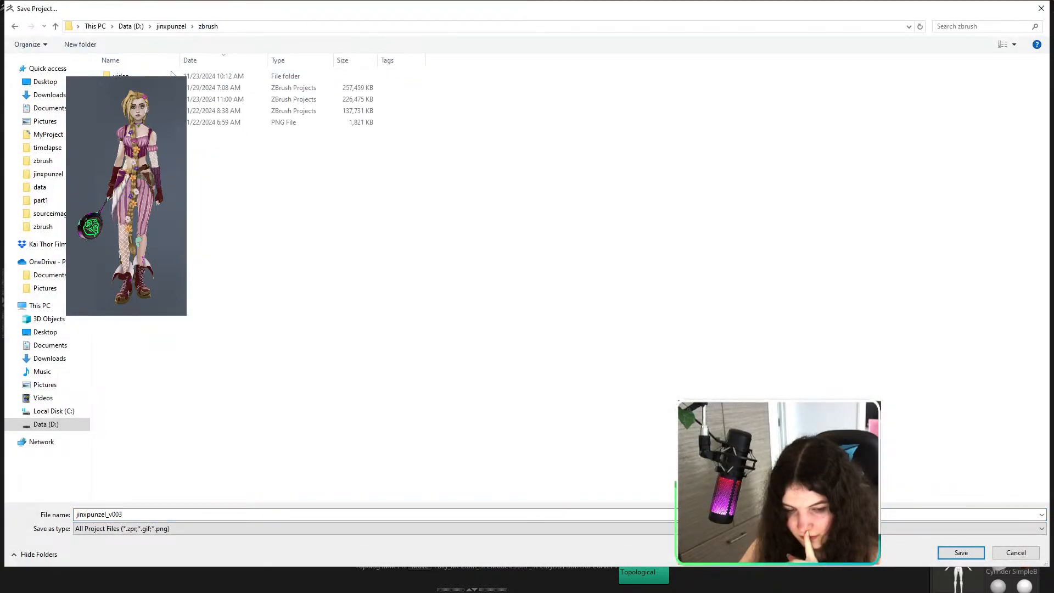
double_click(247, 87)
click(543, 290)
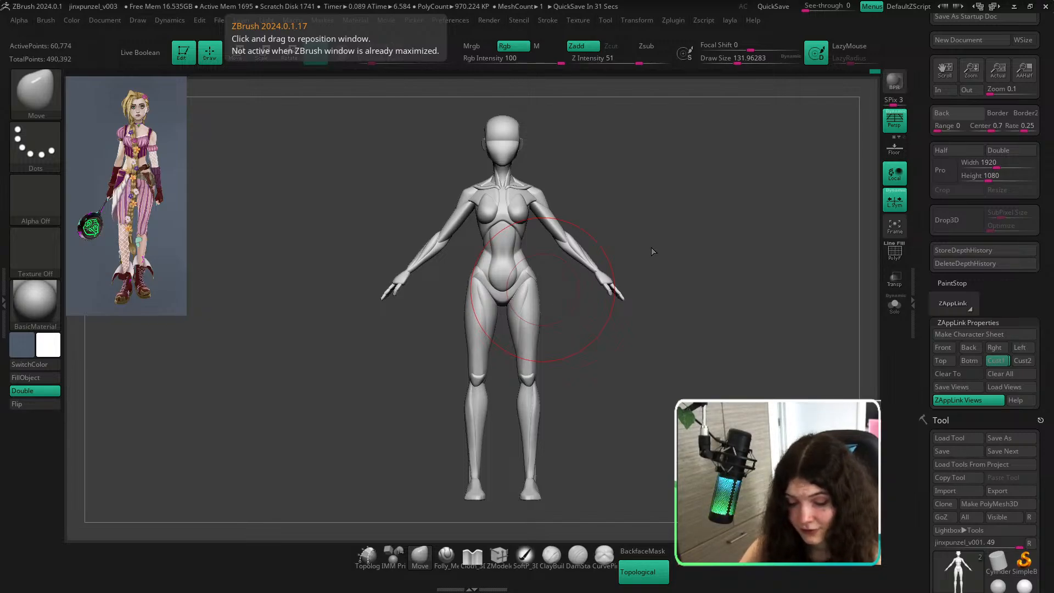
Recall the Cust1 view and check the knee area with and without the reference overlay.
click(992, 363)
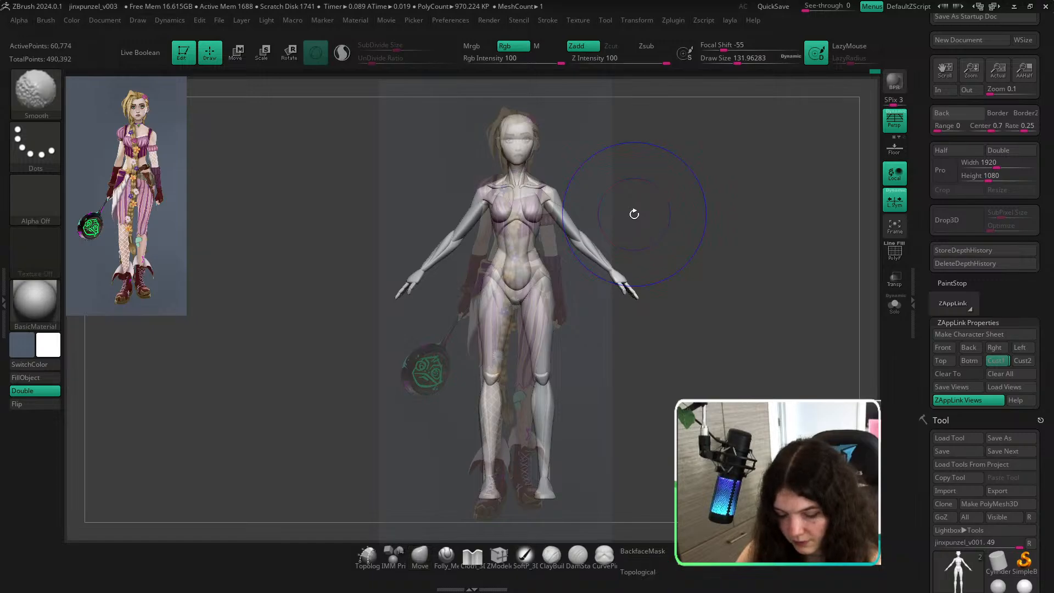
key(shift+z)
key(shift+z)
key(shift+z)
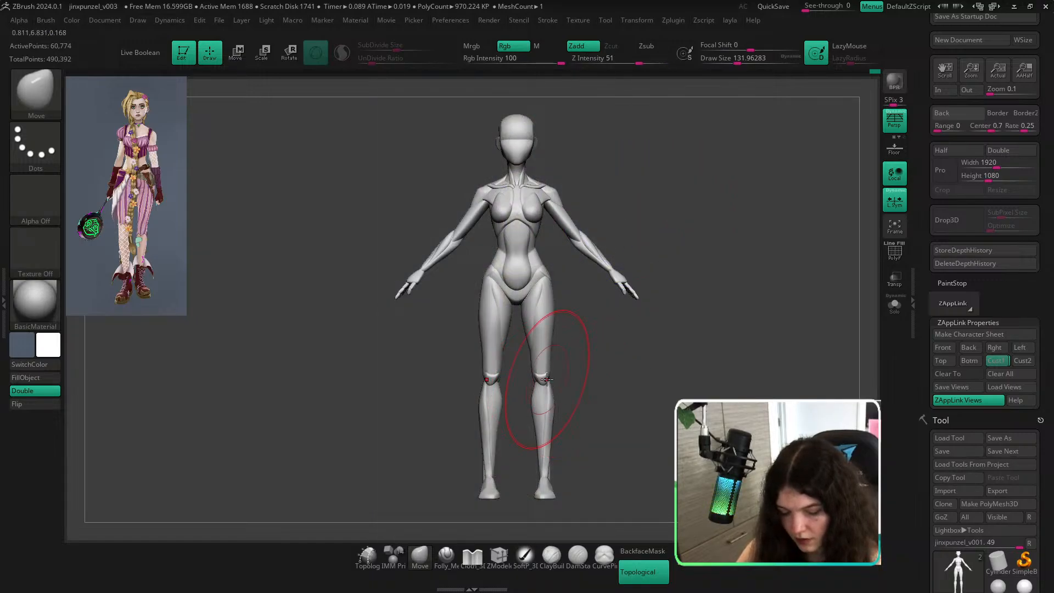
Reshape the kneecaps and knee contour with the Move brush at draw sizes of about 97 and 120.
ctrl+right_drag(541, 389, 605, 461)
right_drag(626, 412, 637, 360)
key(s)
drag(641, 356, 636, 356)
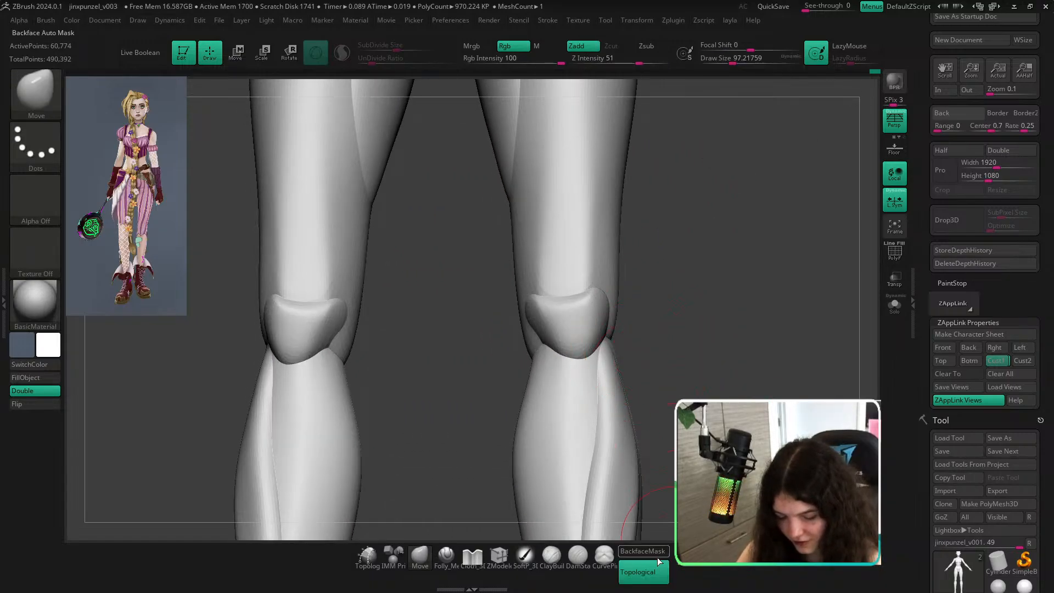
key(s)
drag(557, 364, 570, 348)
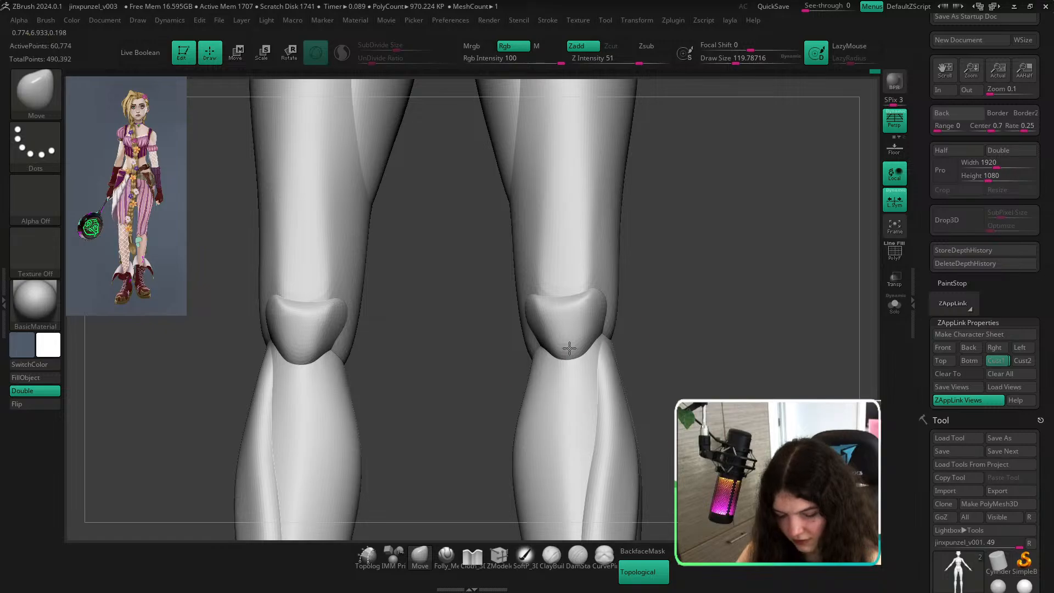
Try to lift the upper corners of the kneecaps with the Move brush, and undo the strokes.
drag(705, 346, 701, 391)
drag(541, 308, 546, 300)
key(ctrl+z)
key(ctrl+z)
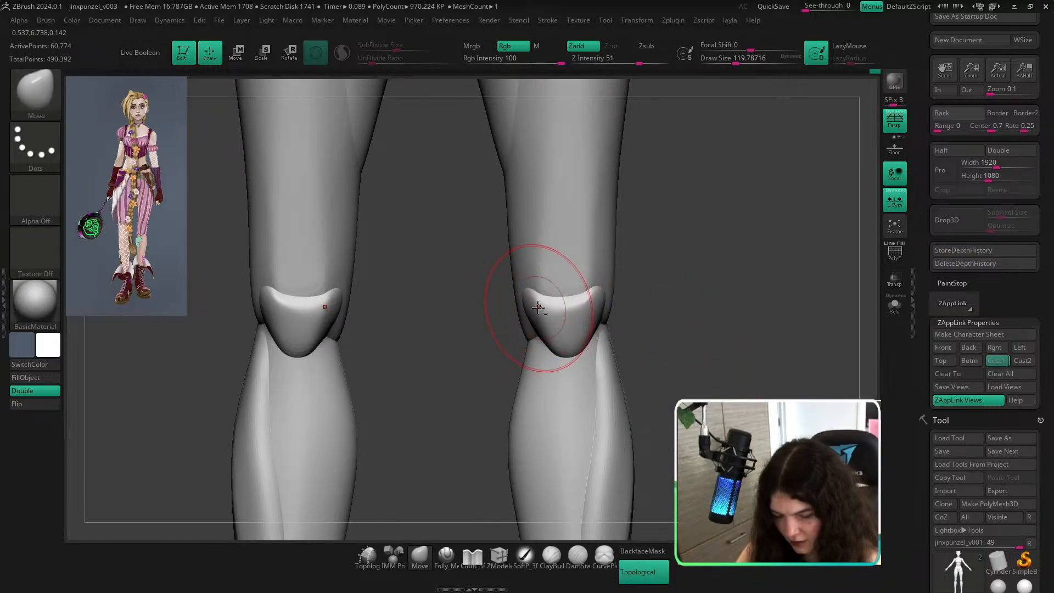
mouse_move(711, 318)
mouse_down()
mouse_move(593, 292)
mouse_move(595, 285)
mouse_move(588, 293)
mouse_up()
key(s)
key(ctrl+z)
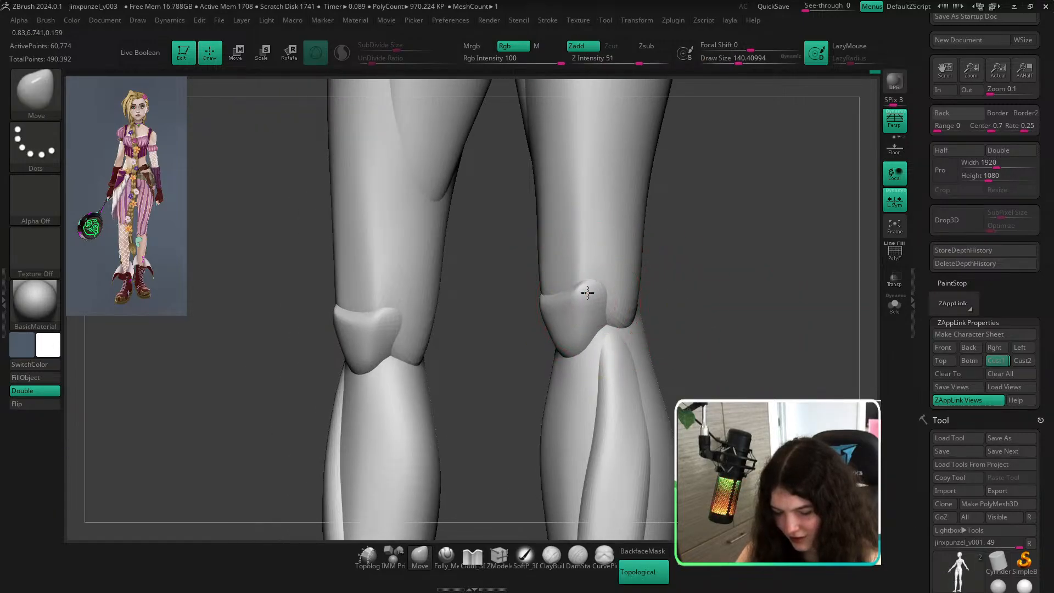
View the knees from the front and compare the legs with the reference overlay in the Cust1 view.
shift+drag(753, 335, 708, 329)
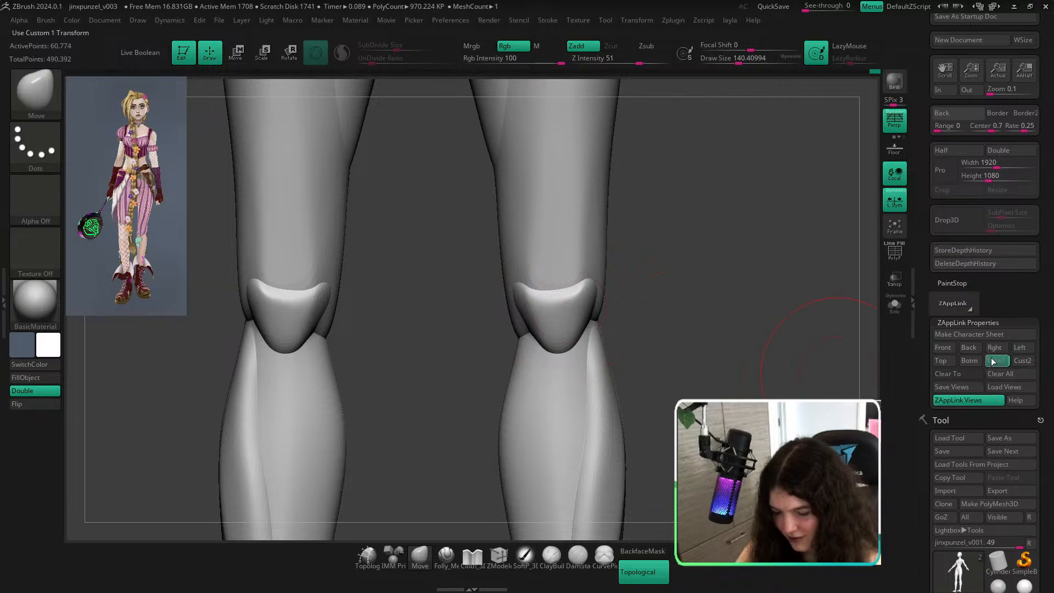
key(f)
key(shift)
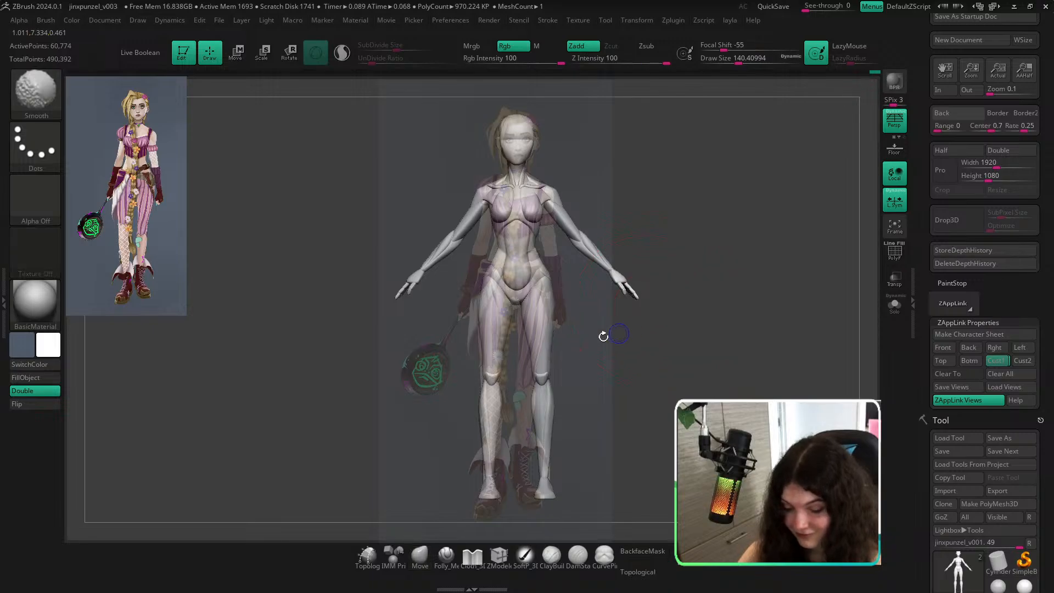
key(shift+z)
Reduce the Move brush's draw size to about 94 and pull the outer upper thighs slightly outward.
mouse_move(556, 319)
ctrl+right_down()
mouse_move(586, 358)
mouse_move(564, 312)
ctrl+right_up()
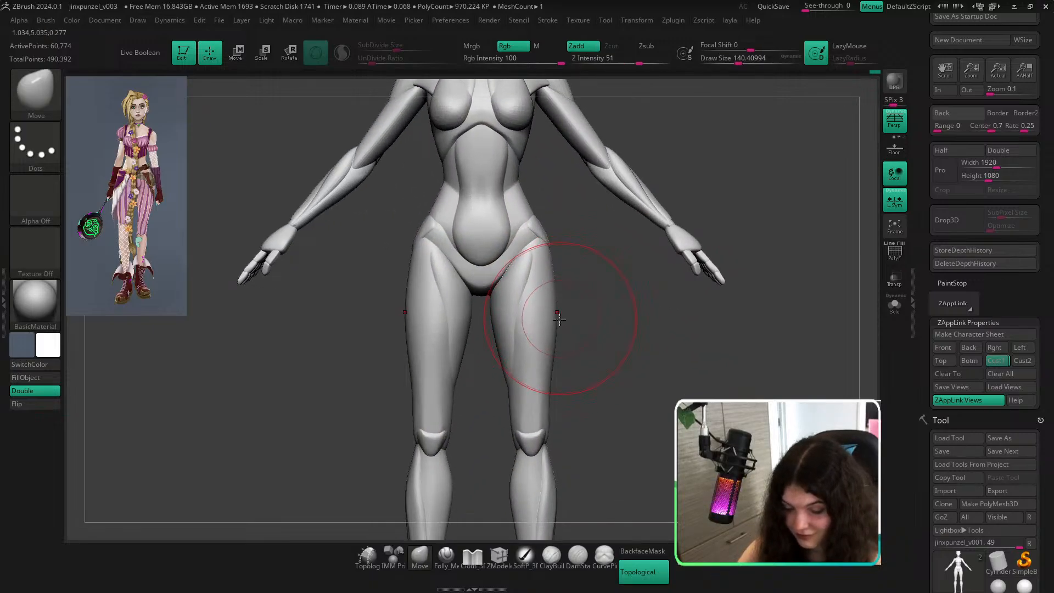
key(bracketleft)
drag(552, 320, 558, 321)
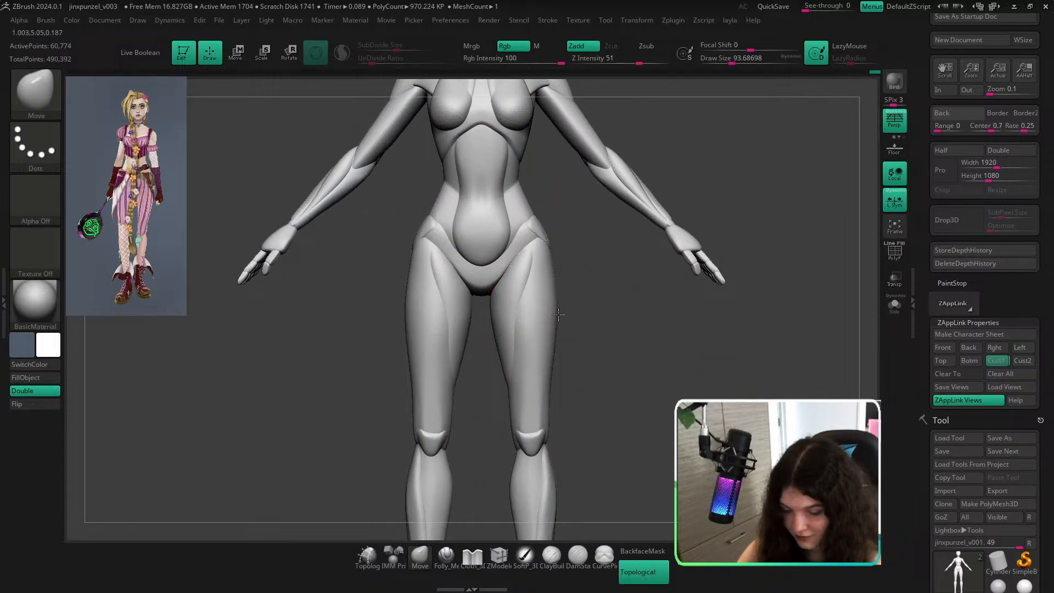
Recall the Cust1 view and toggle the reference overlay to judge the adjusted thigh and hip silhouette.
click(1004, 360)
key(shift+z)
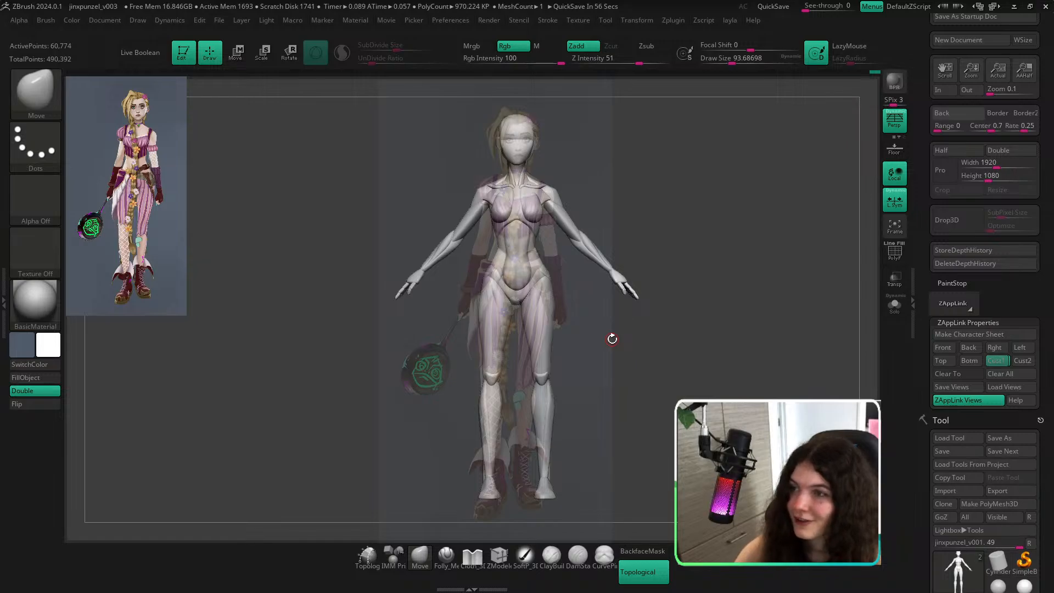
key(shift+z)
key(shift+z)
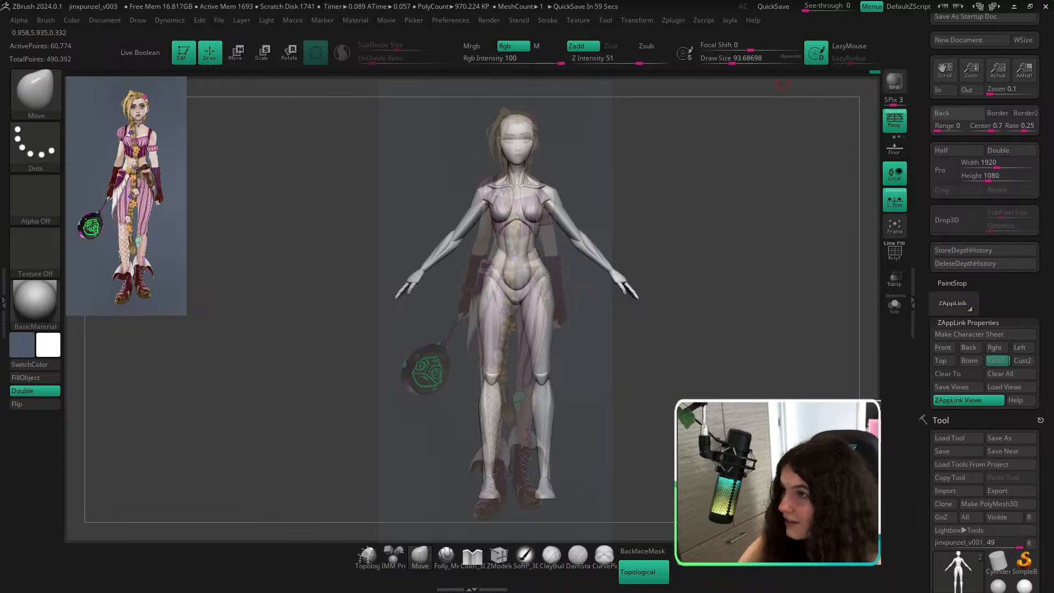
key(shift+z)
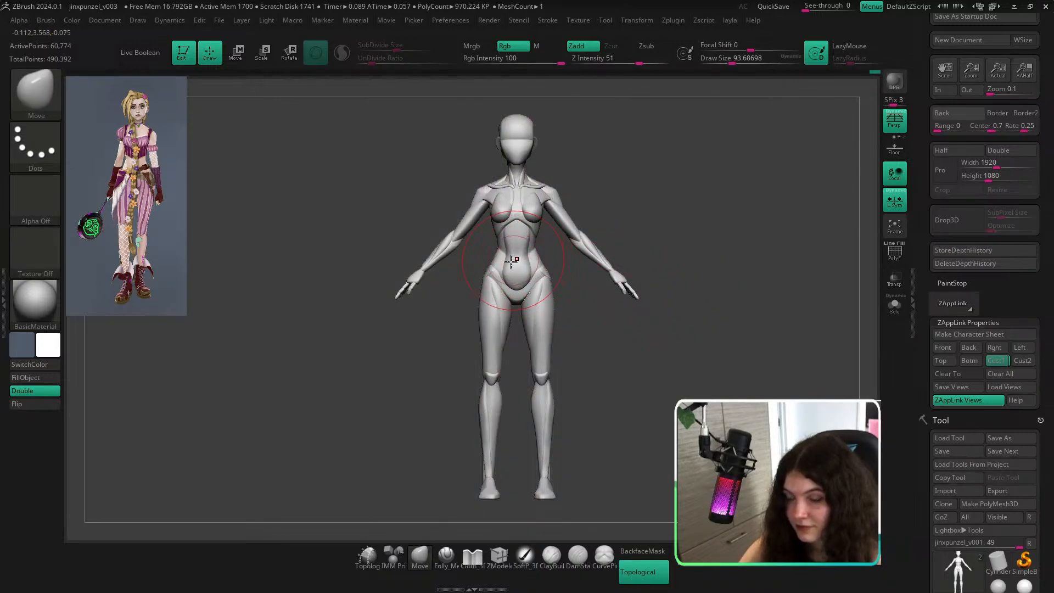
Pull the outer upper arms slightly inward with the Move brush.
ctrl+right_drag(460, 215, 565, 333)
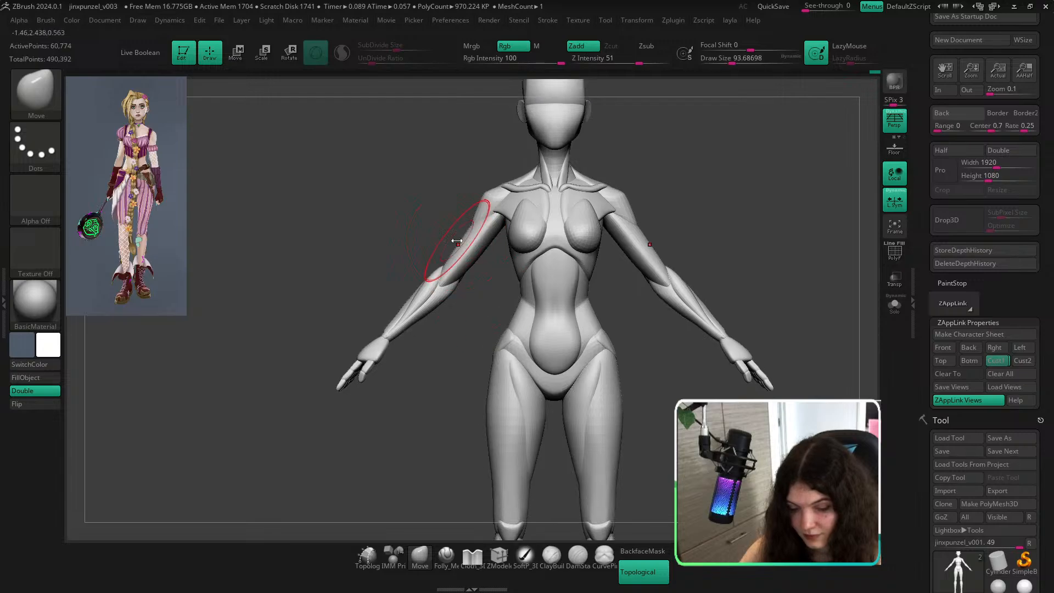
drag(457, 240, 477, 250)
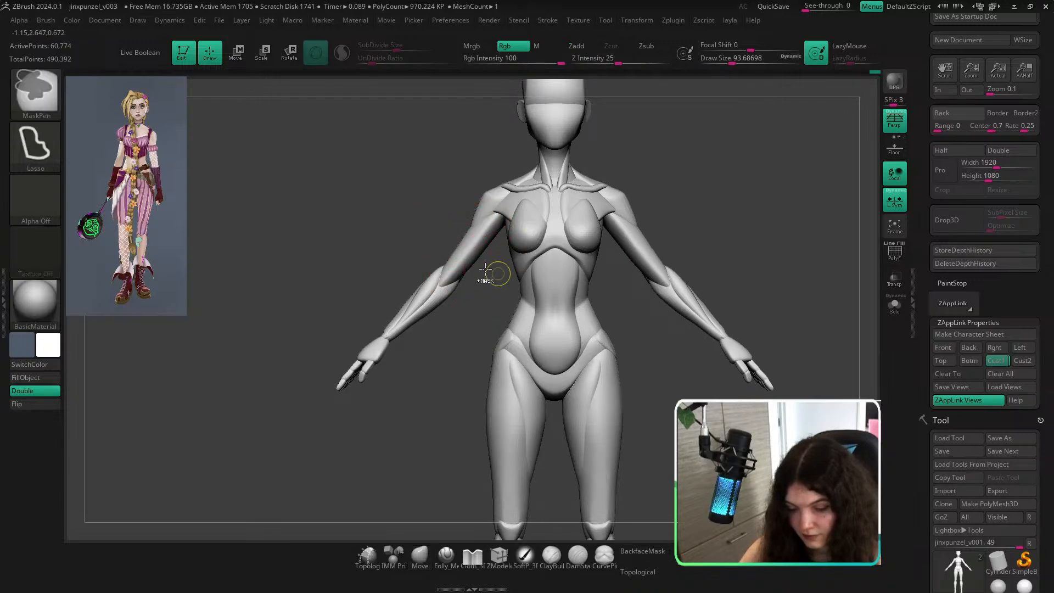
mouse_move(497, 273)
ctrl+right_down()
mouse_move(652, 393)
mouse_move(673, 354)
ctrl+right_up()
ctrl+right_drag(588, 237, 640, 306)
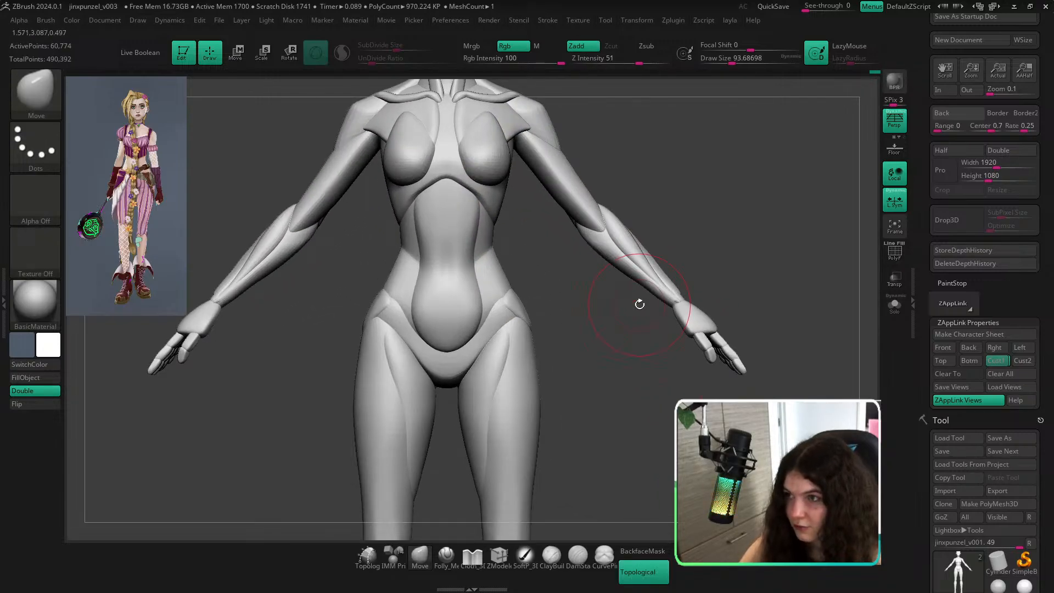
Isolate both forearms with a mask, align the gizmo along them, adjust their thickness, and clear the mask.
key(shift+f)
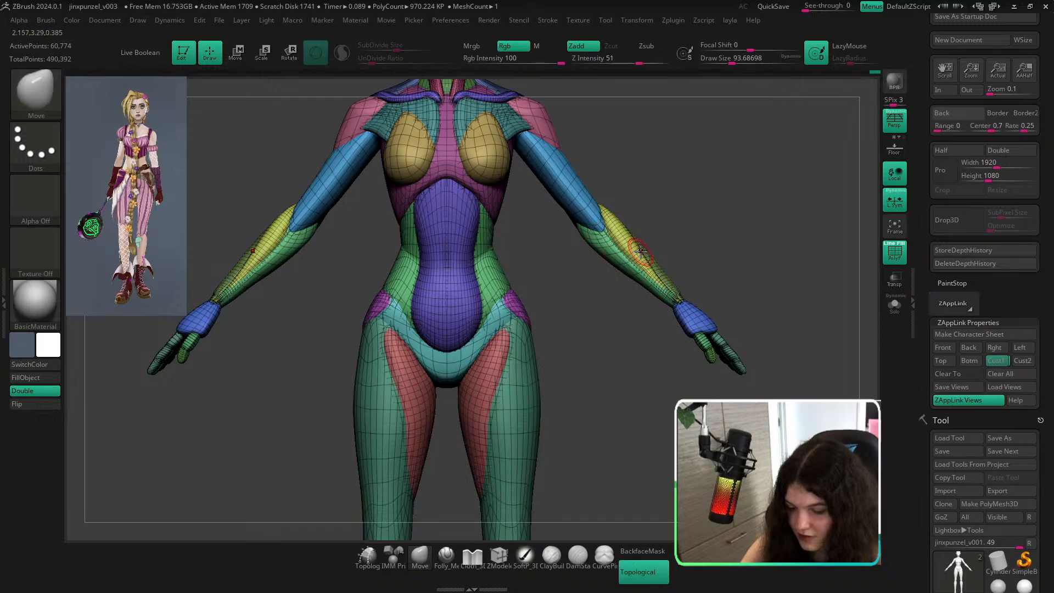
ctrl+shift+click(649, 293)
ctrl+shift+click(769, 234)
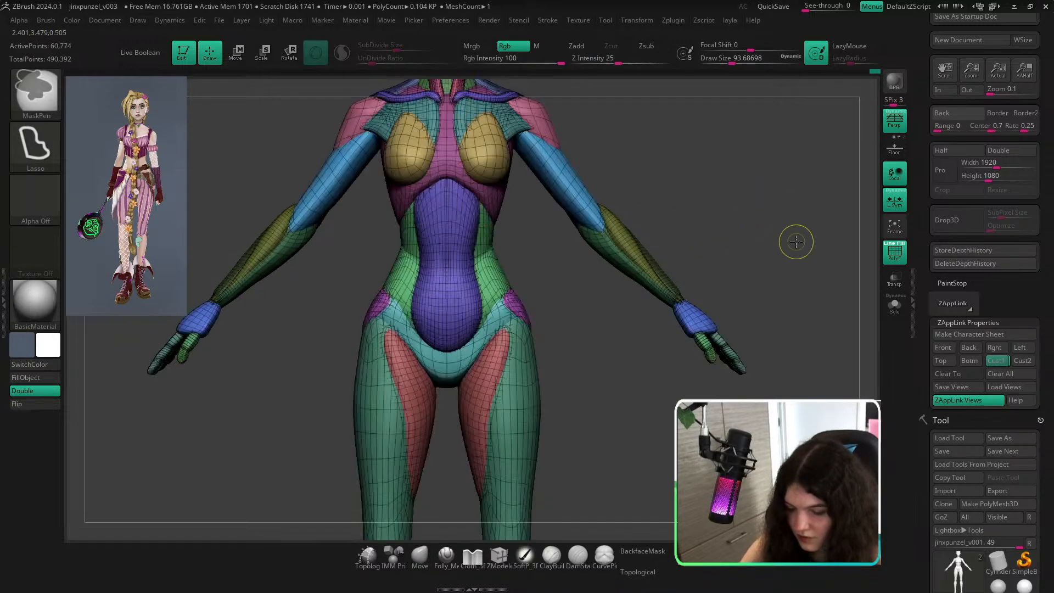
key(w)
alt+click(631, 258)
alt+click(652, 167)
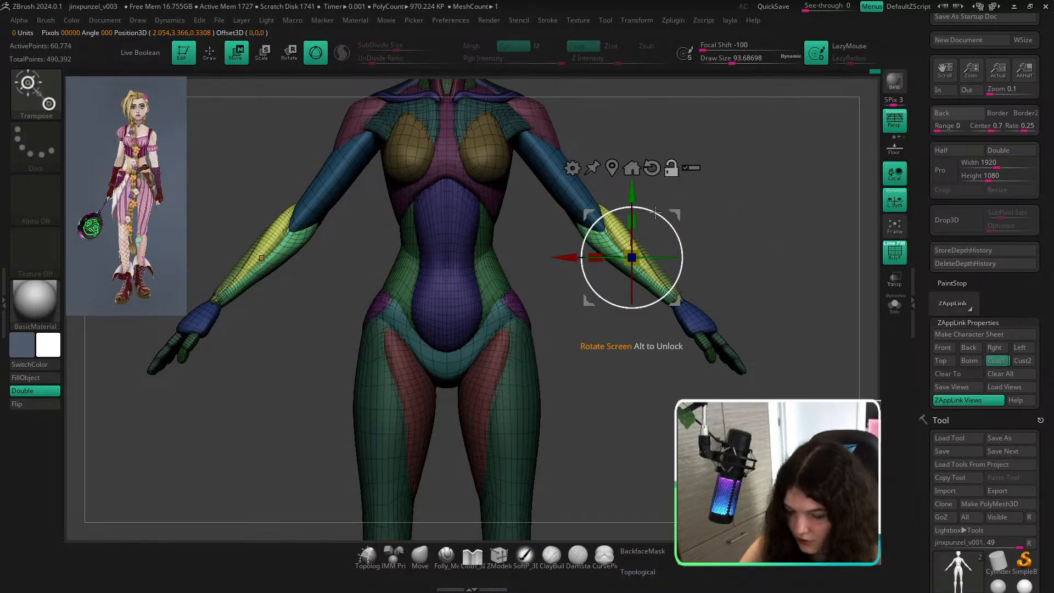
alt+drag(631, 208, 666, 222)
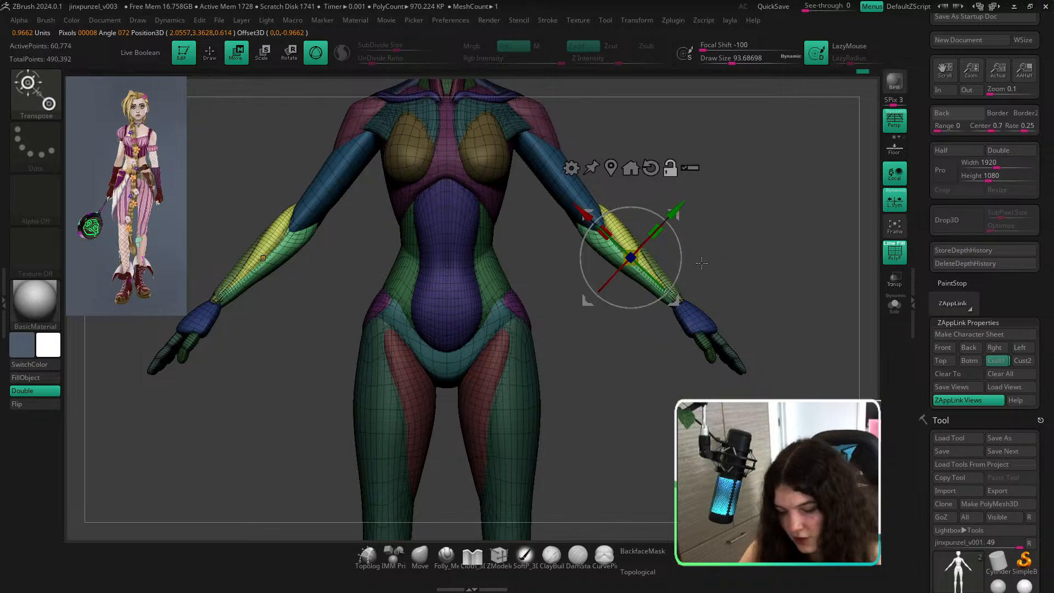
key(shift+f)
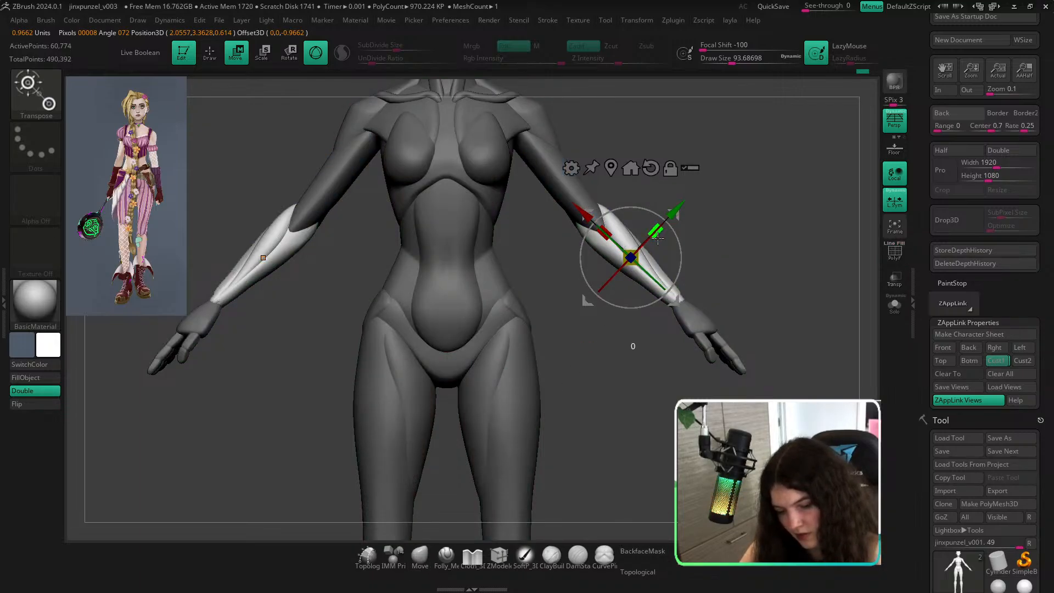
key(q)
ctrl+right_drag(654, 486, 662, 426)
ctrl+drag(637, 387, 668, 431)
Reduce the Move brush's draw size to about 68, try to reshape the forearm muscle ends at the wrist, and undo the stroke.
ctrl+right_drag(684, 340, 715, 431)
key(s)
drag(665, 306, 661, 306)
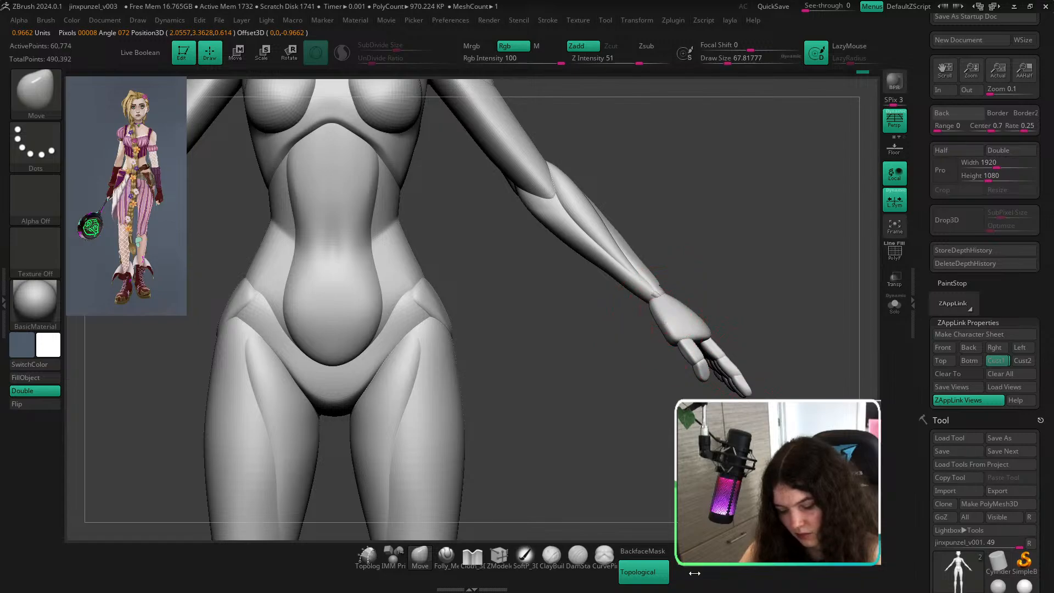
click(649, 580)
ctrl+right_drag(668, 303, 672, 357)
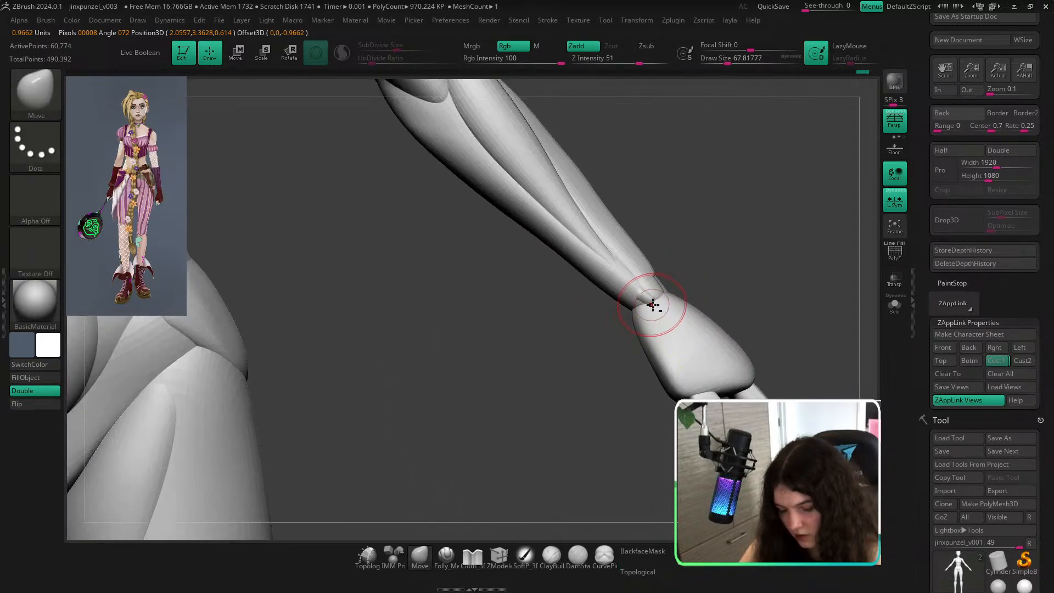
key(shift+f)
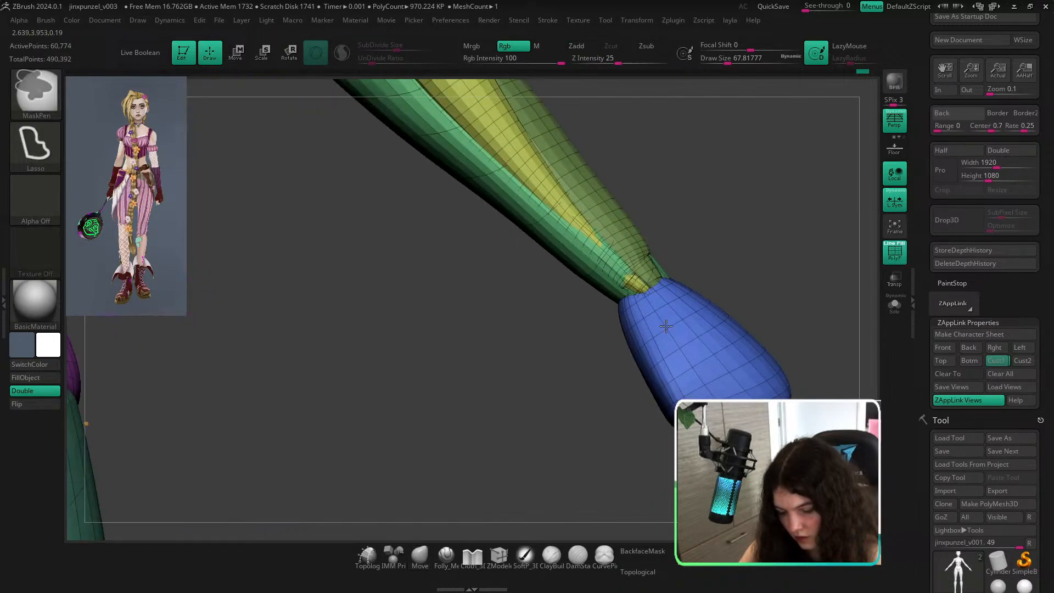
mouse_move(651, 278)
mouse_down()
mouse_move(632, 281)
mouse_move(647, 256)
mouse_up()
key(ctrl+z)
Reshape the forearm muscle ends where they meet the hand, using the Move brush at draw size about 120.
click(637, 580)
key(s)
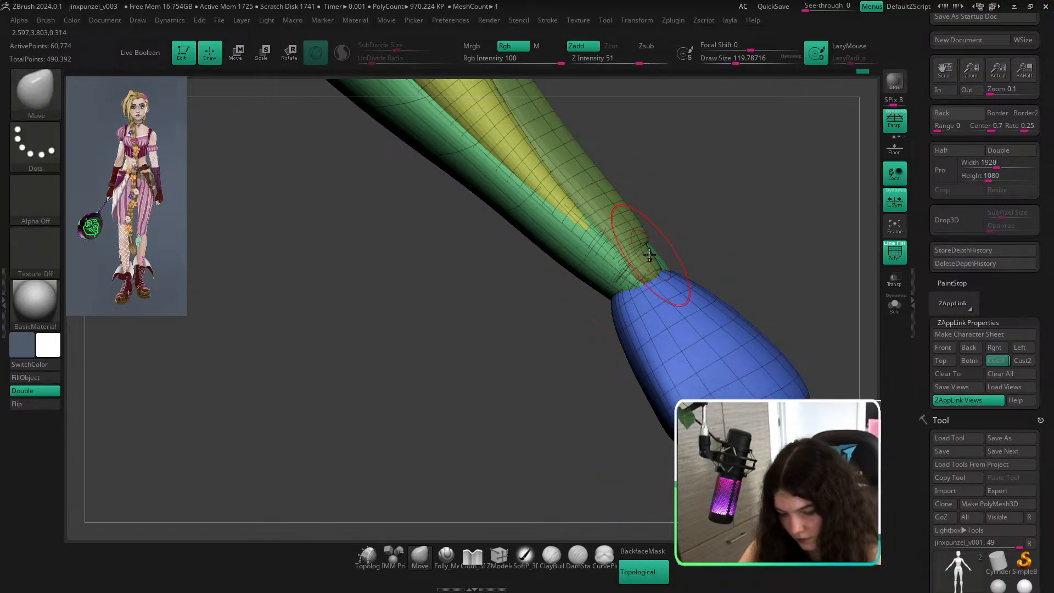
drag(716, 211, 666, 219)
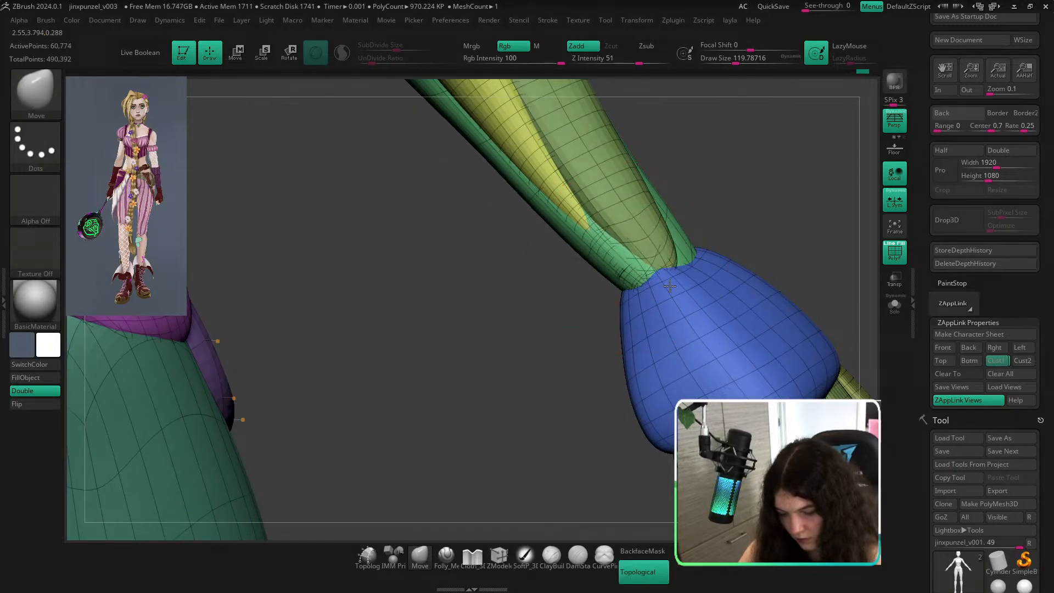
key(shift+f)
shift+drag(728, 245, 771, 252)
ctrl+right_drag(771, 252, 639, 247)
Recall the Cust1 view and compare the forearms, wrists and hands with the reference overlay, also checking them from other angles.
click(1001, 358)
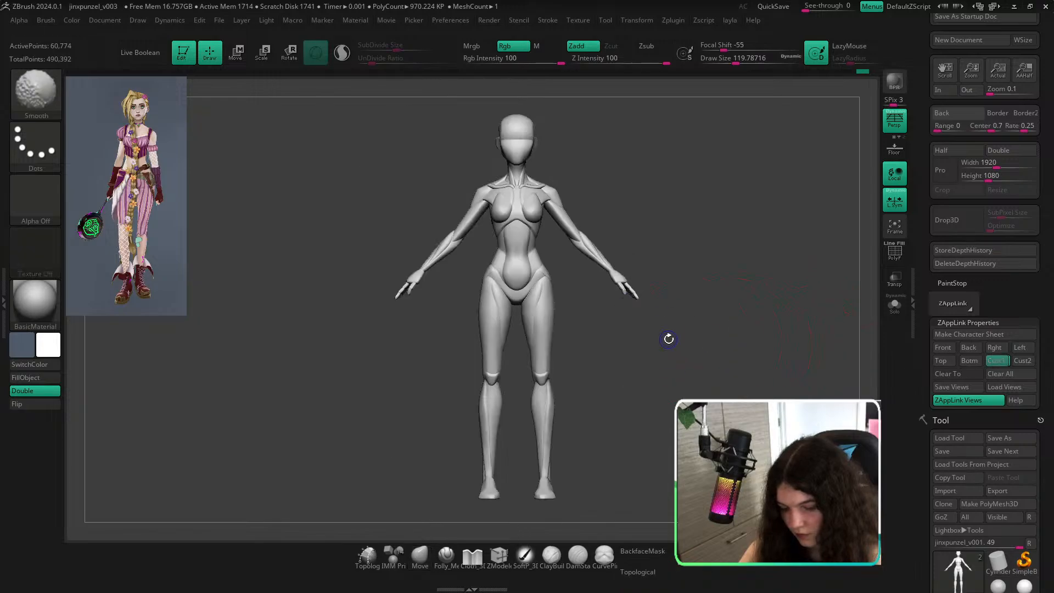
key(shift+z)
mouse_move(625, 267)
ctrl+right_down()
mouse_move(667, 324)
mouse_move(682, 308)
mouse_move(678, 293)
mouse_move(644, 283)
ctrl+right_up()
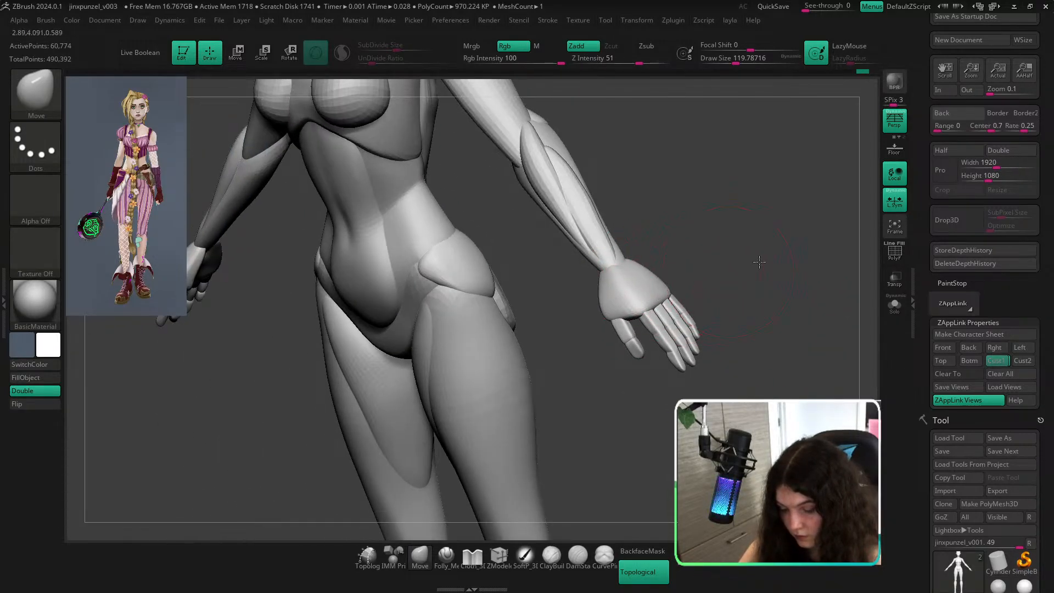
mouse_move(813, 299)
right_down()
mouse_move(779, 316)
mouse_move(851, 340)
right_up()
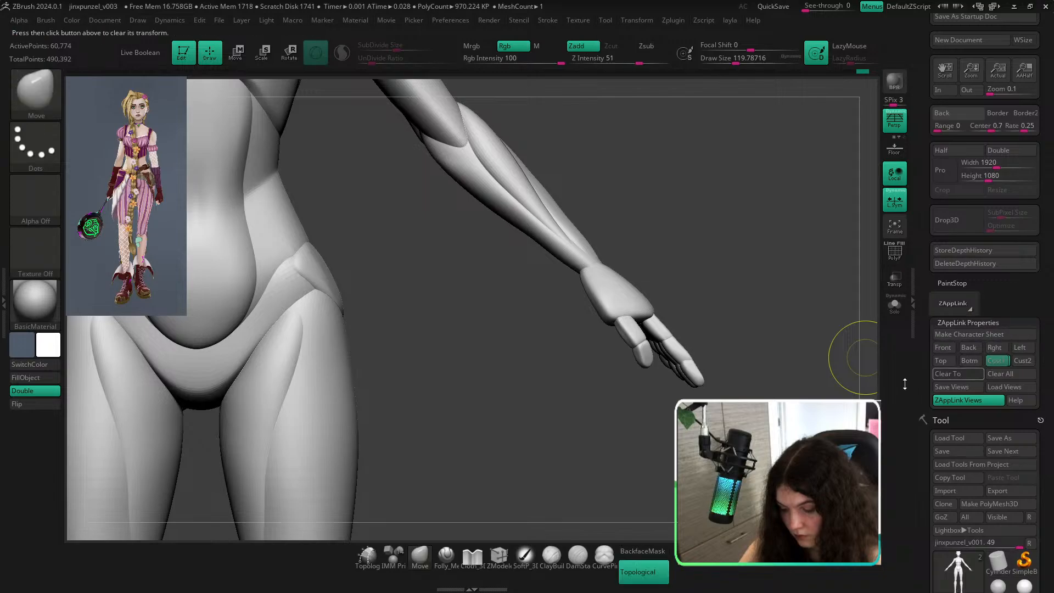
click(998, 362)
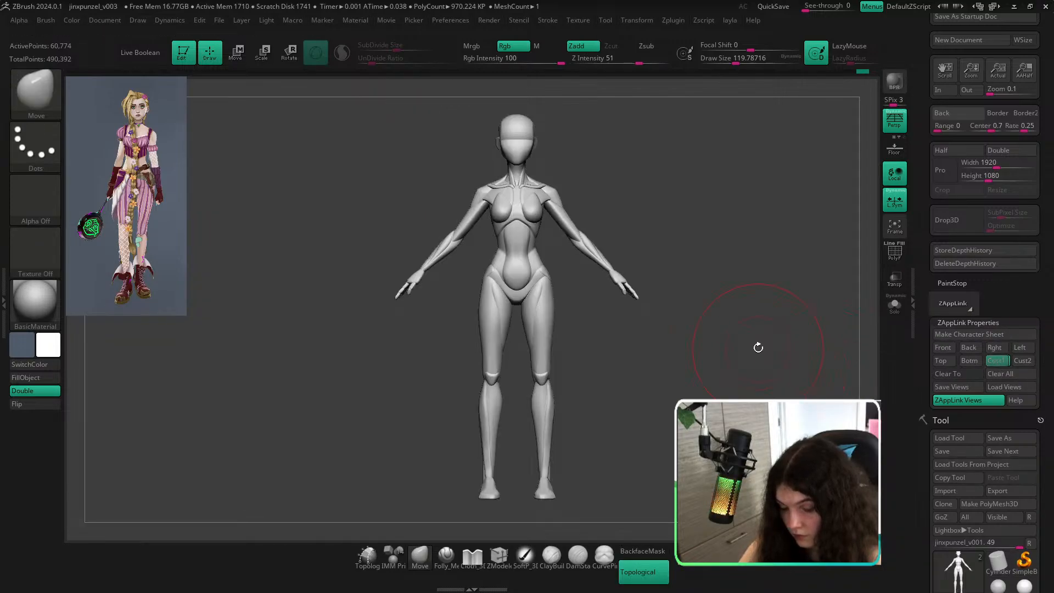
Pull the thumb and its base back toward the wrist with the Move brush, enlarging the draw size to about 318.
mouse_move(758, 347)
ctrl+right_down()
mouse_move(754, 359)
mouse_move(721, 346)
mouse_move(620, 378)
mouse_move(546, 278)
ctrl+right_up()
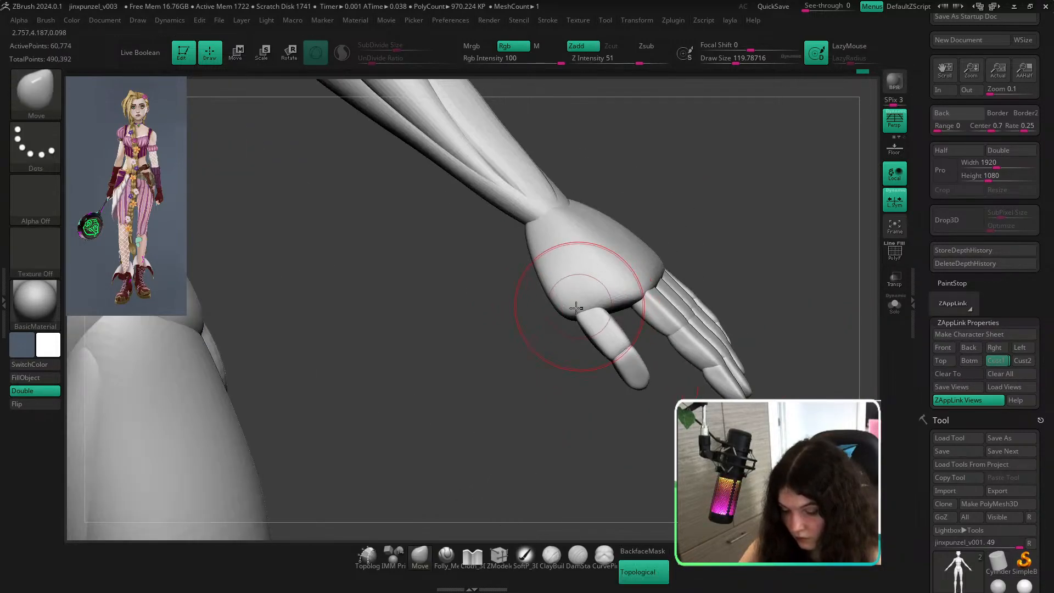
key(s)
drag(568, 319, 573, 319)
mouse_move(568, 309)
mouse_down()
mouse_move(547, 269)
mouse_move(581, 305)
mouse_move(547, 277)
mouse_up()
key(s)
key(s)
drag(624, 369, 603, 341)
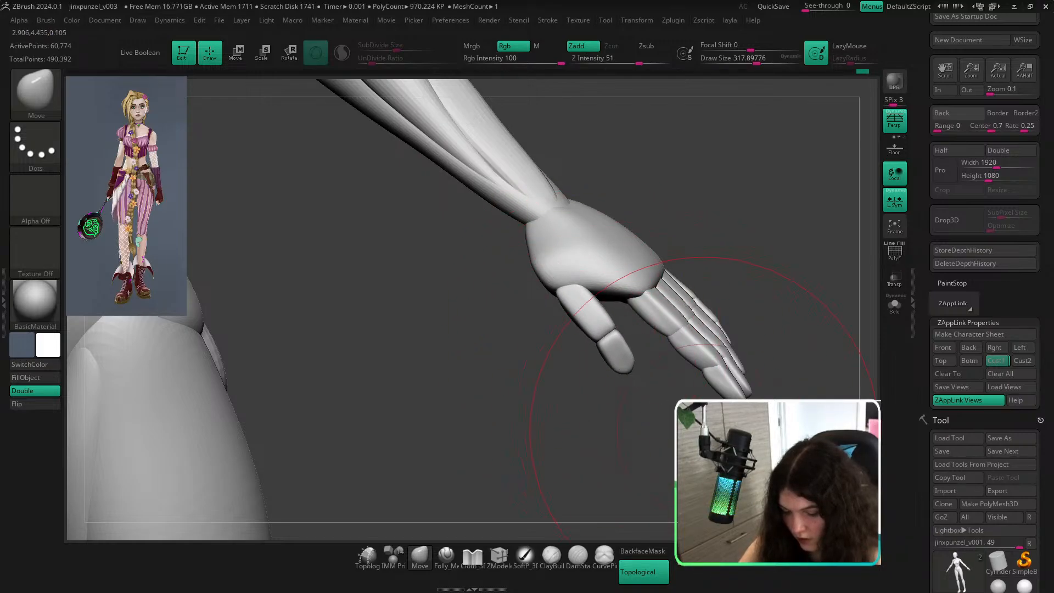
mouse_move(706, 426)
ctrl+right_down()
mouse_move(687, 393)
mouse_move(693, 423)
ctrl+right_up()
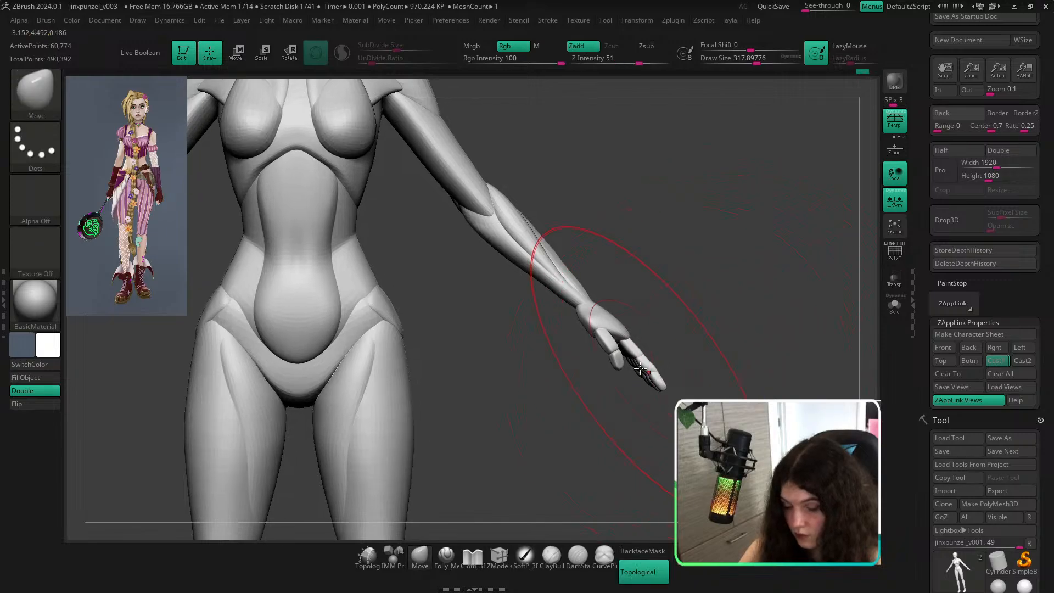
Refine the thumb and its base from below with the Move brush reduced to draw size about 87, and return to the front view.
ctrl+right_drag(667, 343, 687, 376)
right_drag(686, 376, 716, 230)
key(s)
drag(600, 313, 583, 312)
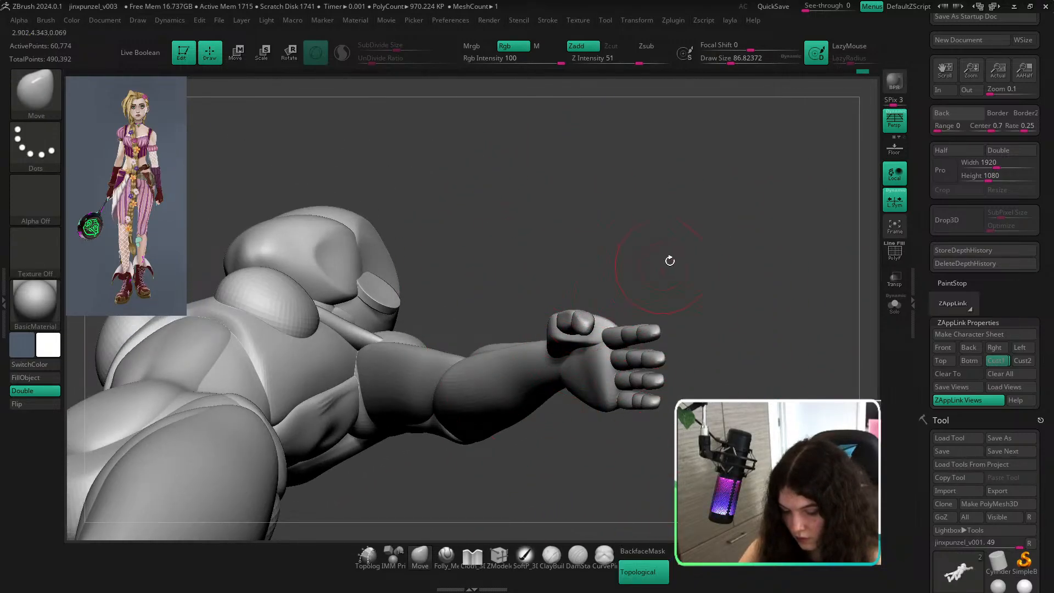
mouse_move(670, 258)
right_down()
mouse_move(735, 370)
mouse_move(716, 346)
mouse_move(790, 339)
mouse_move(748, 363)
mouse_move(753, 393)
mouse_move(720, 357)
right_up()
key(s)
drag(572, 275, 570, 284)
mouse_move(763, 374)
ctrl+right_down()
mouse_move(778, 313)
mouse_move(770, 338)
mouse_move(749, 325)
mouse_move(750, 393)
ctrl+right_up()
key(s)
drag(580, 293, 573, 298)
ctrl+right_drag(476, 299, 468, 222)
mouse_move(734, 351)
shift+right_down()
mouse_move(746, 353)
mouse_move(677, 329)
shift+right_up()
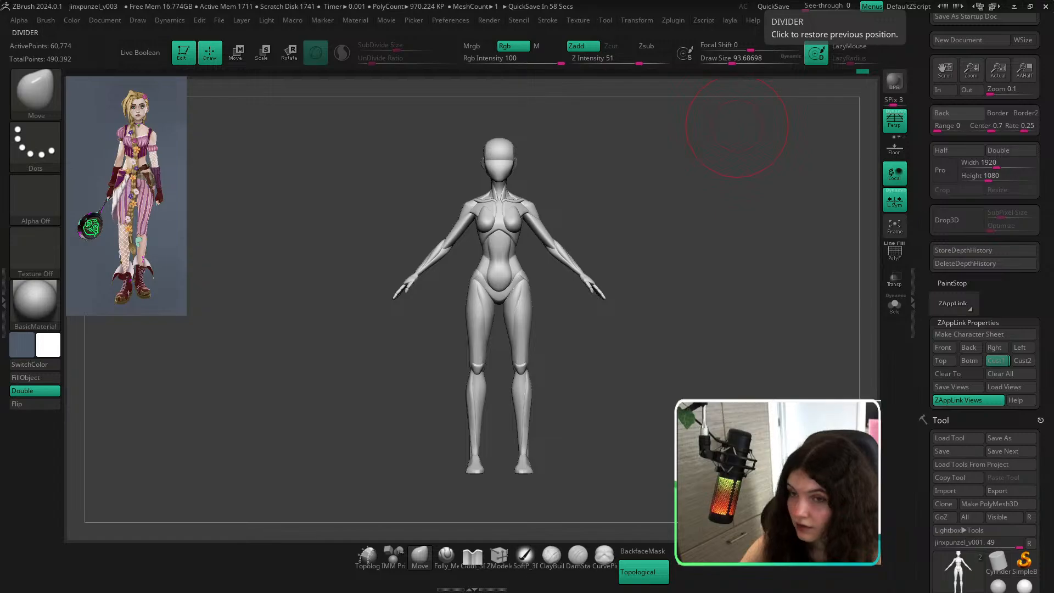
Try to isolate and mask the breast polygroup from the side view, and undo it.
mouse_move(740, 261)
right_down()
mouse_move(796, 252)
mouse_move(738, 220)
mouse_move(739, 170)
mouse_move(505, 212)
right_up()
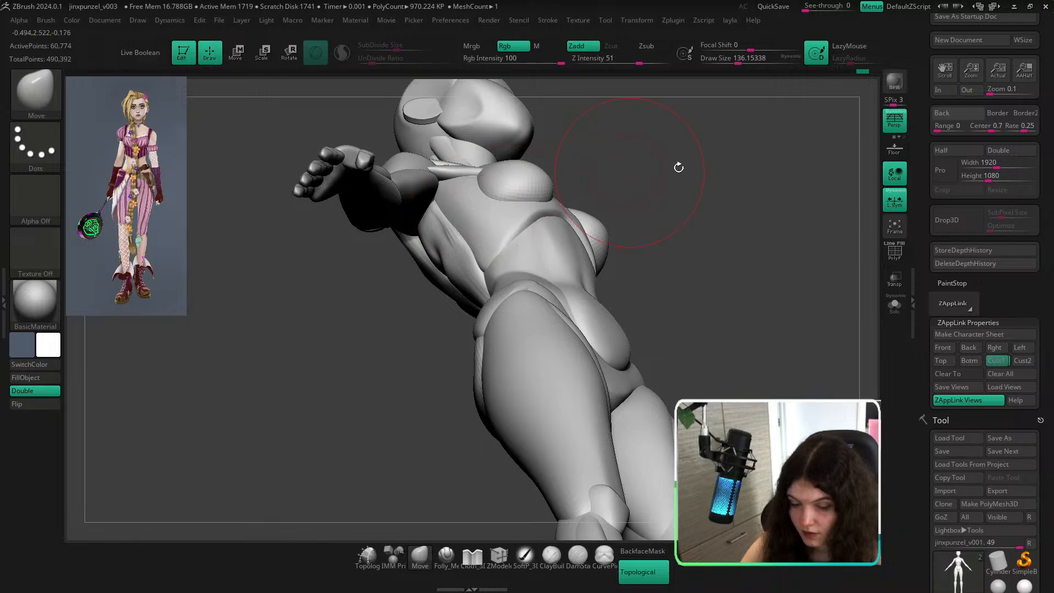
shift+right_drag(679, 167, 714, 209)
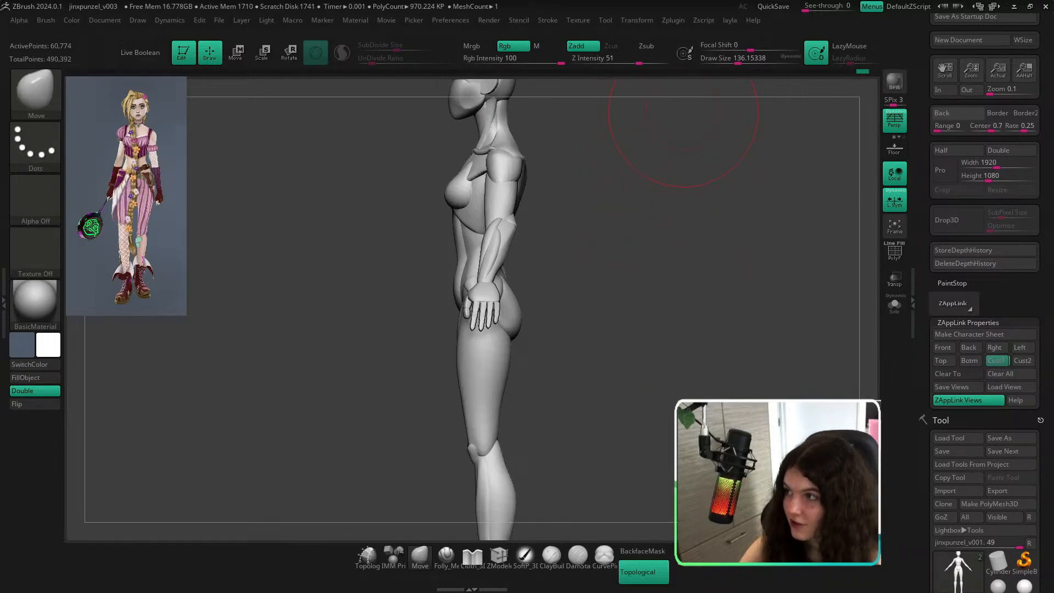
ctrl+right_drag(716, 264, 502, 282)
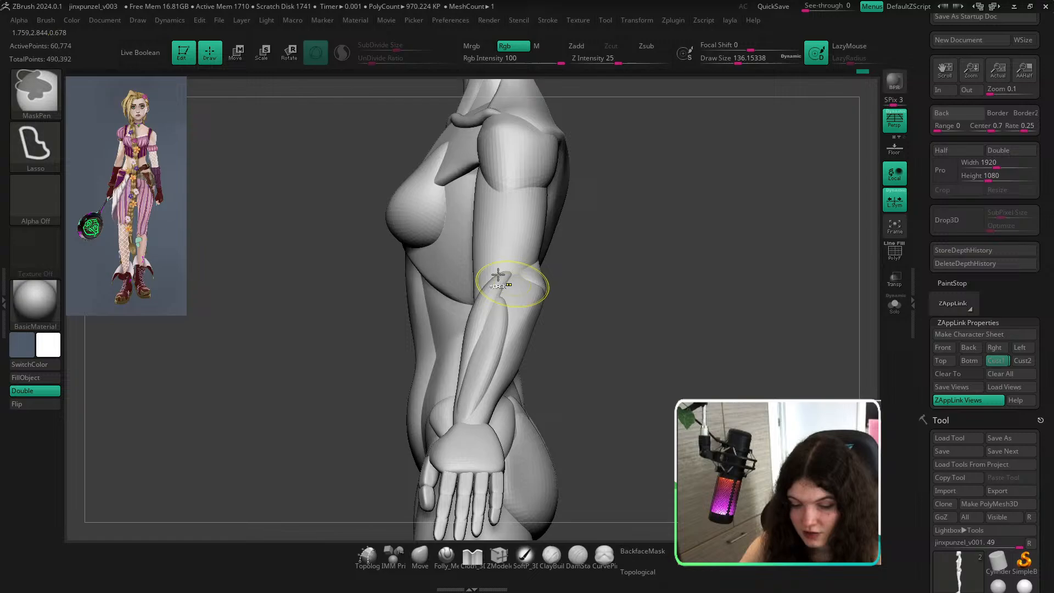
ctrl+shift+click(407, 203)
ctrl+click(672, 231)
key(ctrl+z)
key(ctrl+z)
ctrl+shift+click(420, 212)
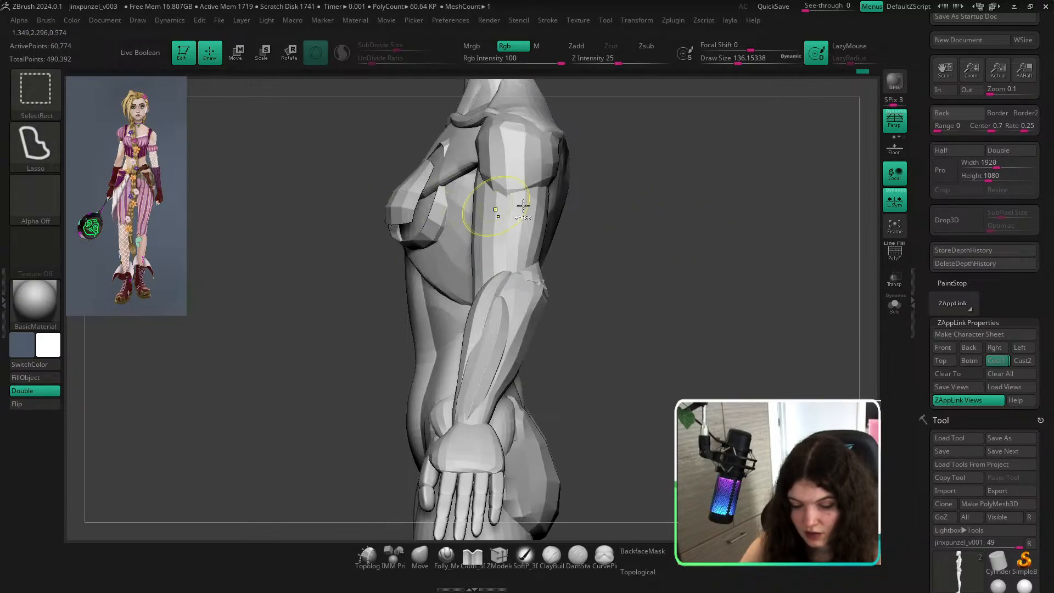
key(ctrl+z)
Display the polygroups and mask the whole body except the breasts.
key(shift+f)
ctrl+shift+click(416, 196)
ctrl+click(699, 213)
ctrl+shift+click(703, 208)
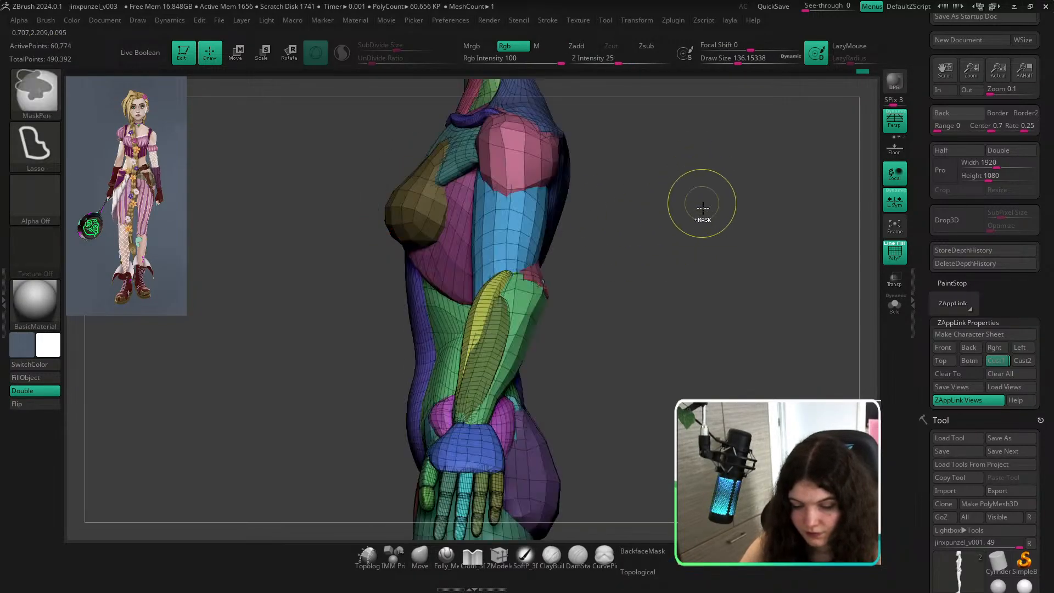
ctrl+click(703, 209)
drag(699, 214, 756, 236)
Switch to the Move gizmo, place it on the unmasked breasts and reset its orientation.
key(w)
shift+drag(627, 174, 616, 199)
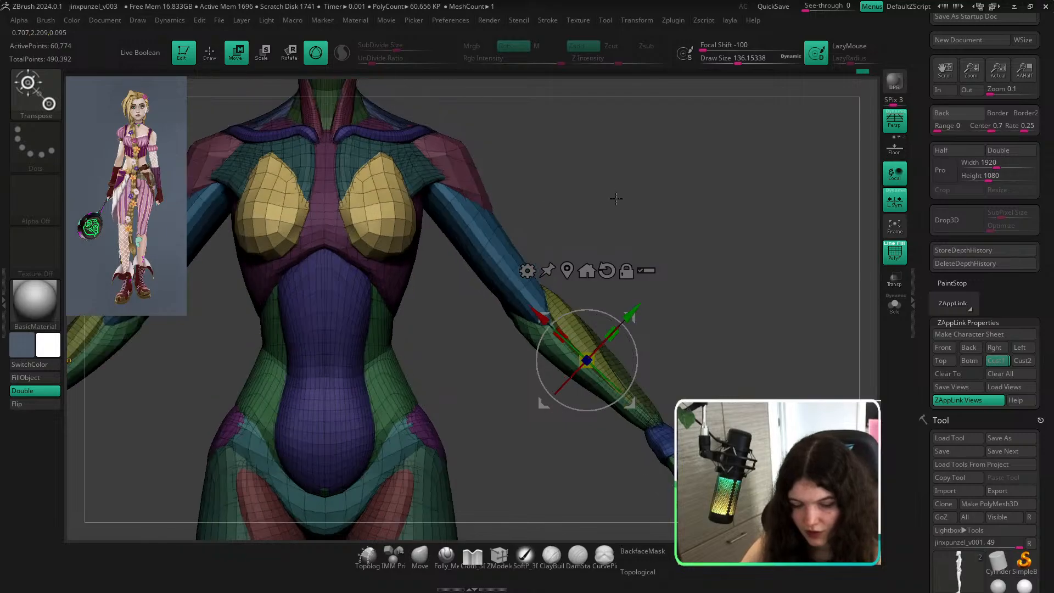
alt+drag(593, 157, 769, 232)
alt+click(560, 291)
alt+click(581, 203)
click(542, 206)
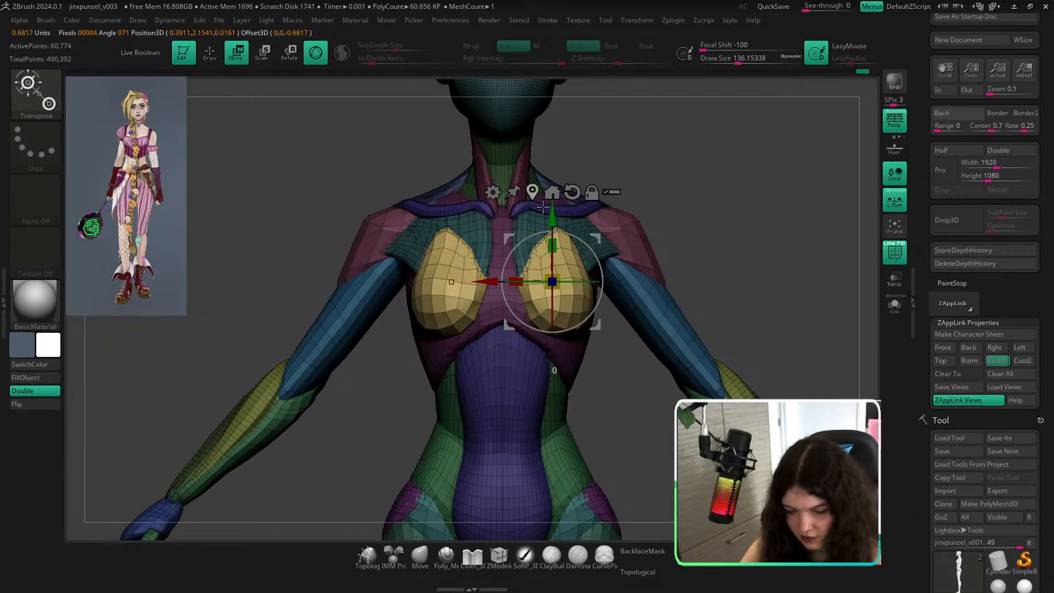
Adjust the angle and depth of the breasts with the gizmo, working from the side and from above.
drag(791, 308, 672, 335)
alt+drag(597, 325, 612, 343)
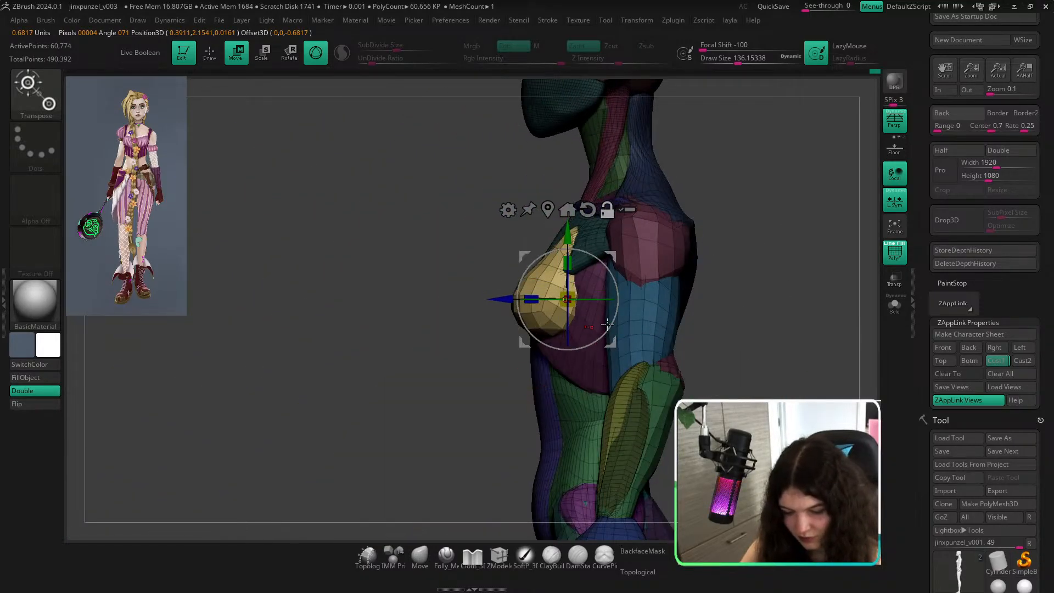
drag(775, 308, 804, 303)
alt+drag(610, 325, 593, 341)
drag(483, 220, 656, 310)
drag(702, 259, 681, 332)
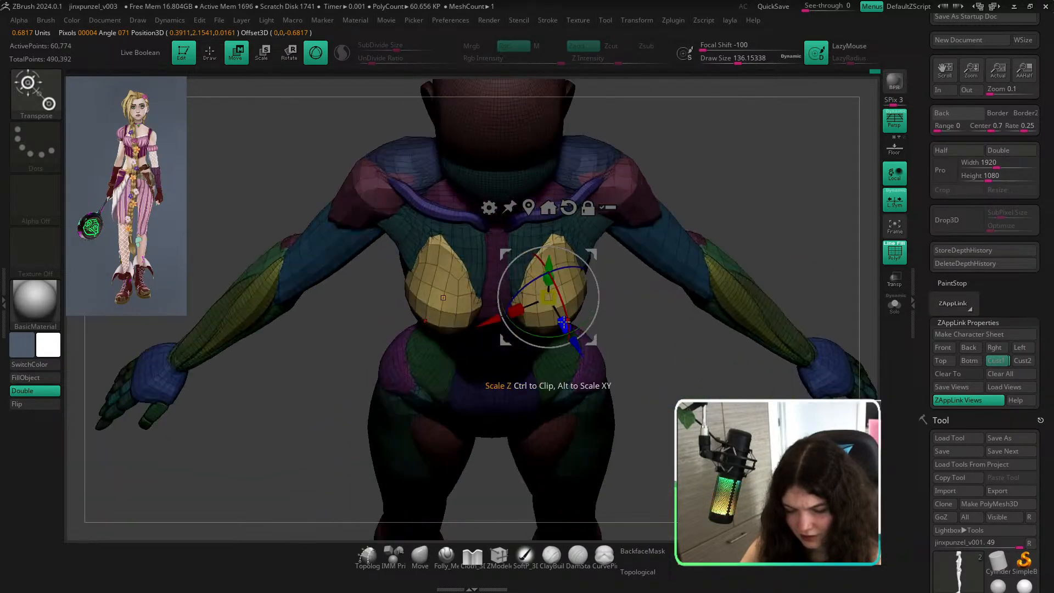
drag(561, 332, 562, 332)
Pull the outer edges of the breasts inward with the Move brush at draw size about 101.
click(422, 553)
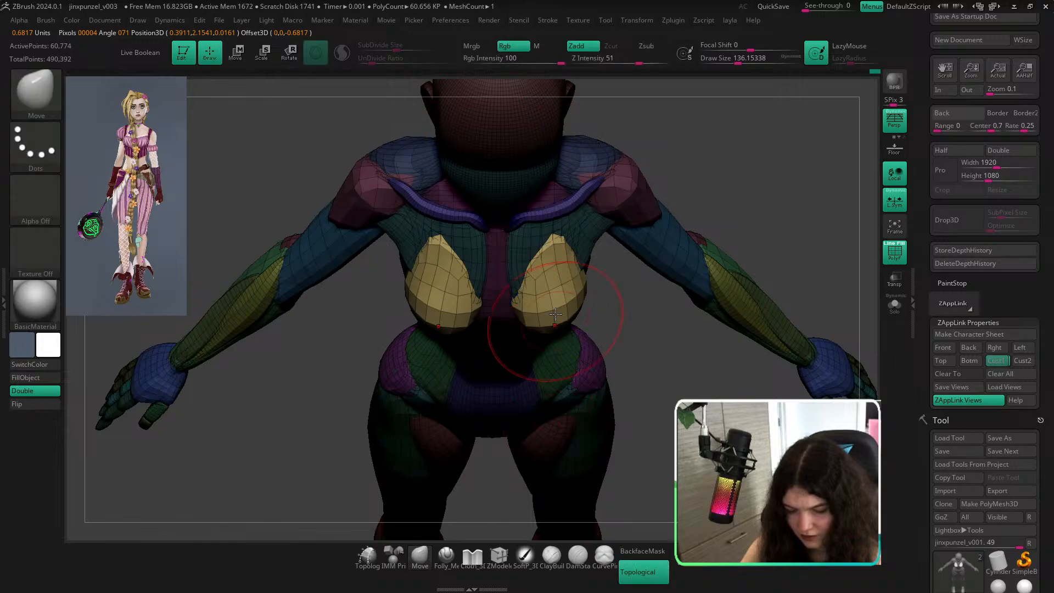
drag(638, 496, 637, 450)
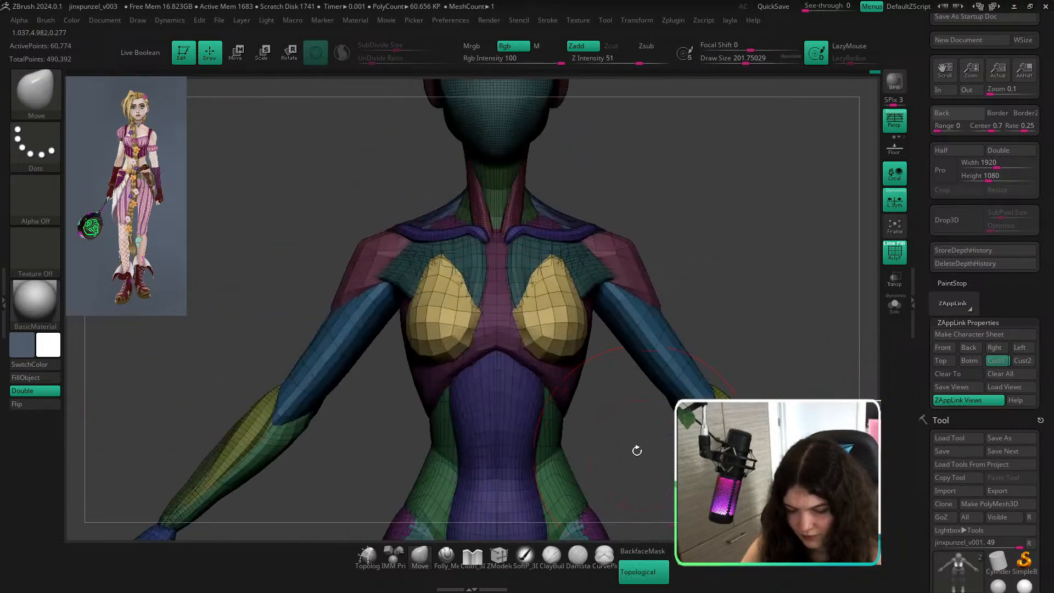
click(646, 581)
key(s)
click(578, 368)
drag(574, 344, 534, 342)
Recall the Cust1 view, compare the chest with the reference overlay and hide the polygroup display.
click(998, 360)
key(shift)
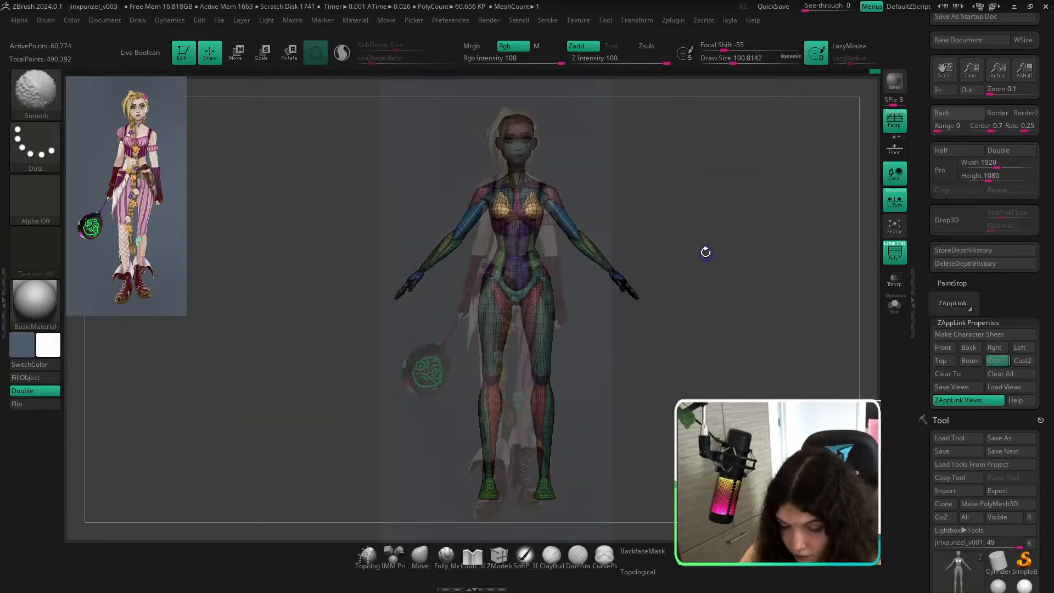
key(shift+f)
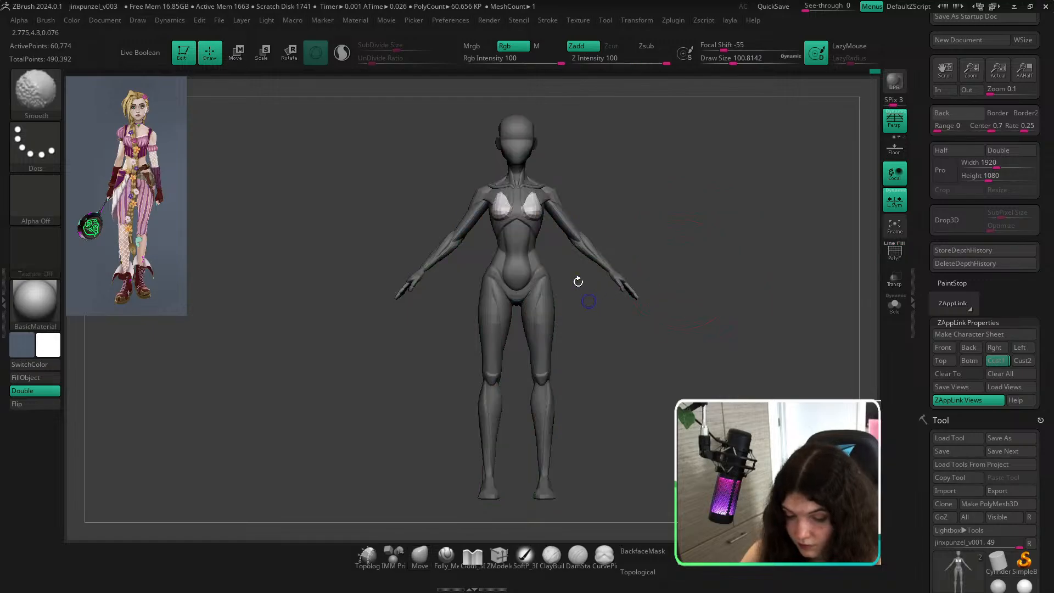
Clear the mask around the breasts and preview the body with smooth Dynamic Subdivision.
scroll(543, 222, up, 5)
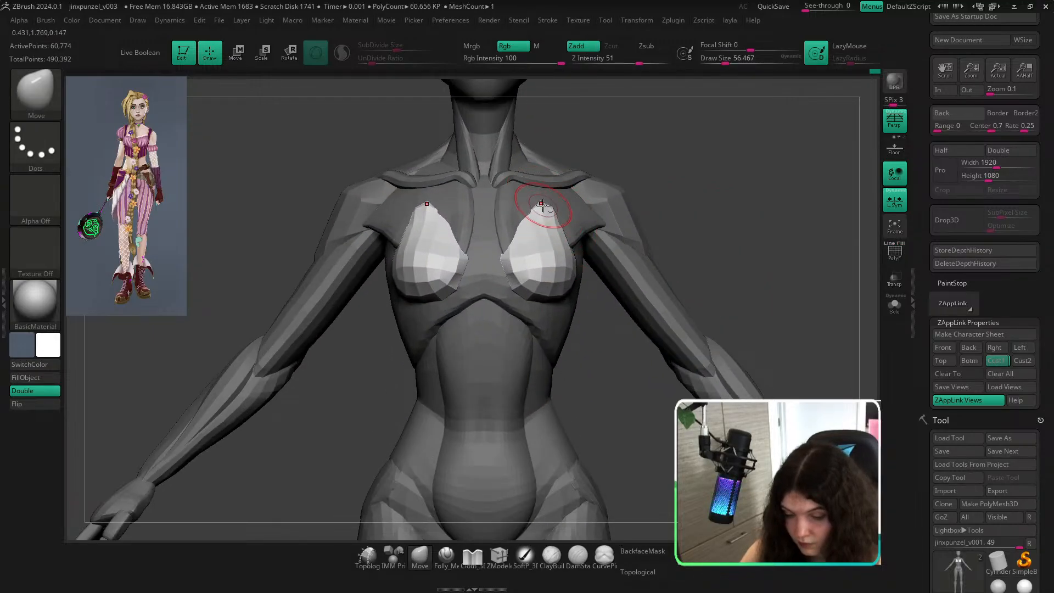
drag(791, 213, 704, 217)
ctrl+drag(738, 269, 840, 297)
key(d)
key(f)
Nudge the edge of the breasts from below with the Move brush at draw size about 120, and turn on Topological masking.
mouse_move(758, 290)
mouse_down()
mouse_move(713, 254)
mouse_move(621, 273)
mouse_move(654, 259)
mouse_move(654, 200)
mouse_up()
mouse_move(654, 200)
ctrl+right_down()
mouse_move(753, 335)
mouse_move(742, 286)
ctrl+right_up()
key(])
key(])
key(])
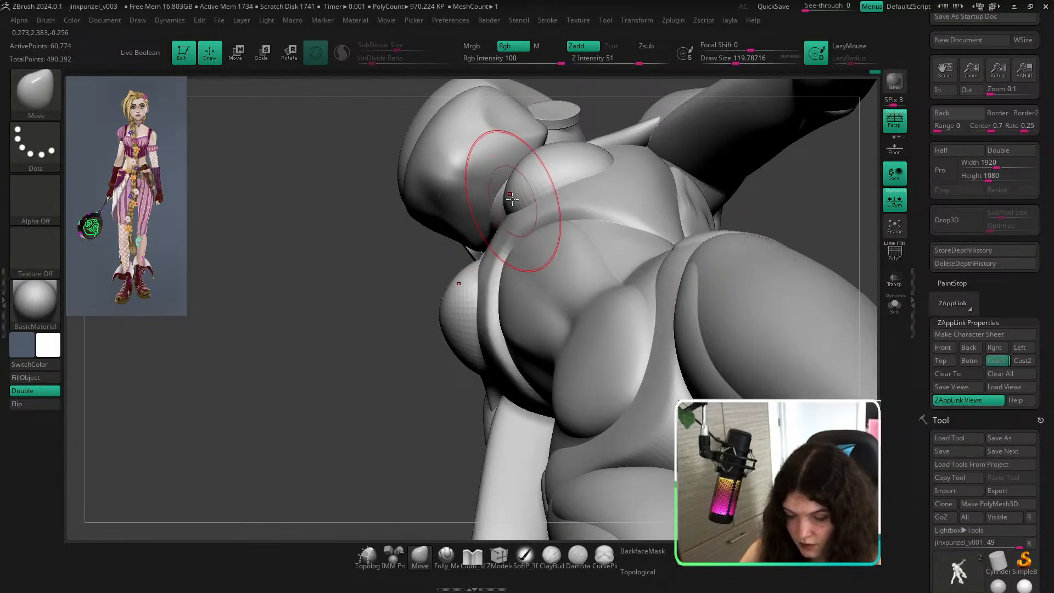
drag(514, 201, 512, 204)
click(638, 572)
key(d)
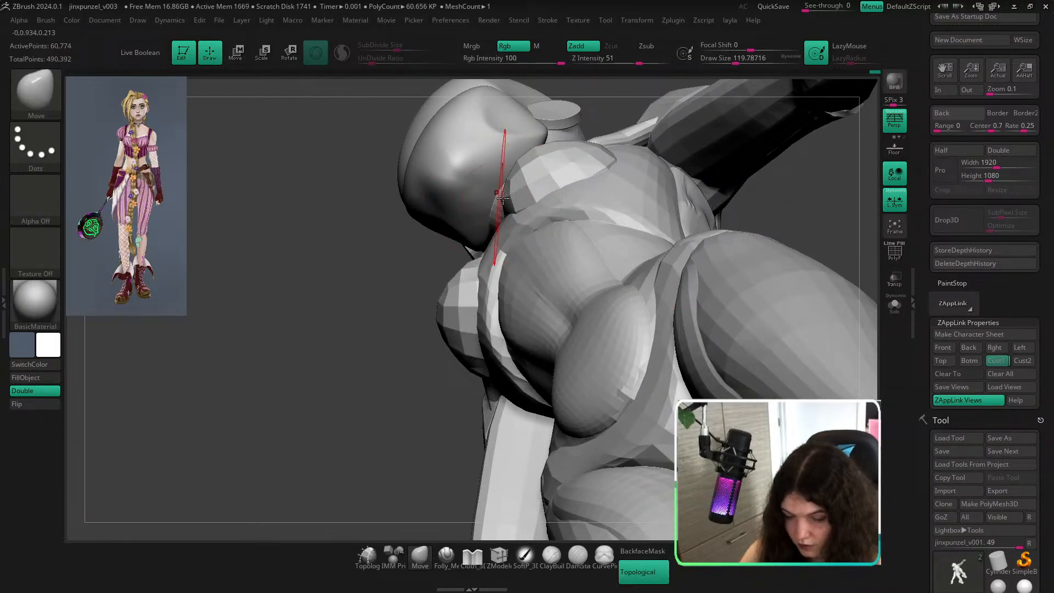
Adjust the lower edge of the breasts with the Move brush at draw size about 101, checking it with Dynamic Subdivision on and off.
mouse_move(820, 223)
mouse_down()
mouse_move(817, 313)
mouse_move(788, 311)
mouse_up()
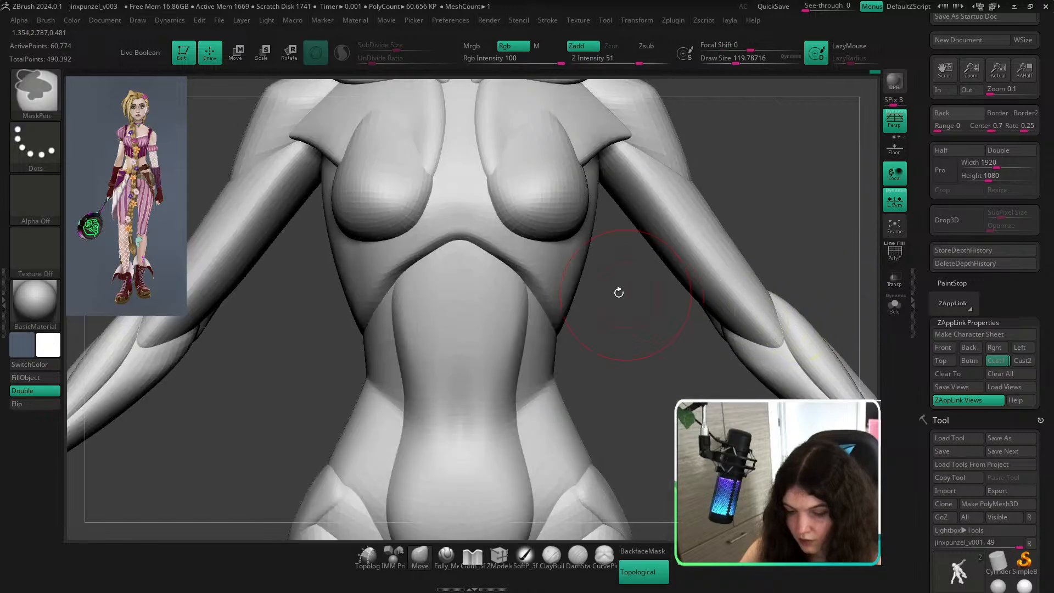
drag(619, 292, 582, 275)
key(s)
drag(546, 229, 542, 229)
key(d)
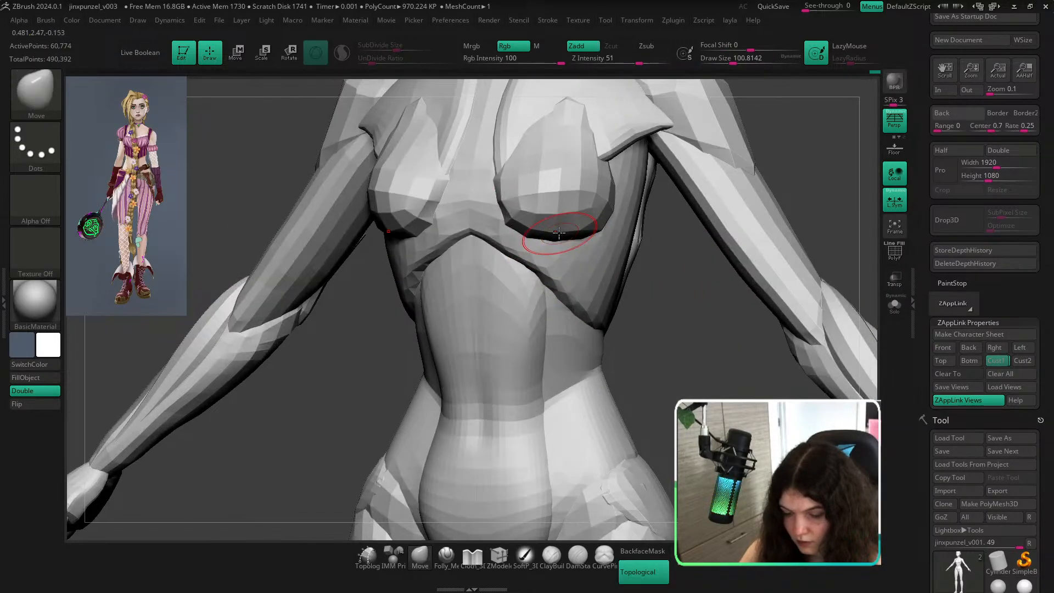
key(d)
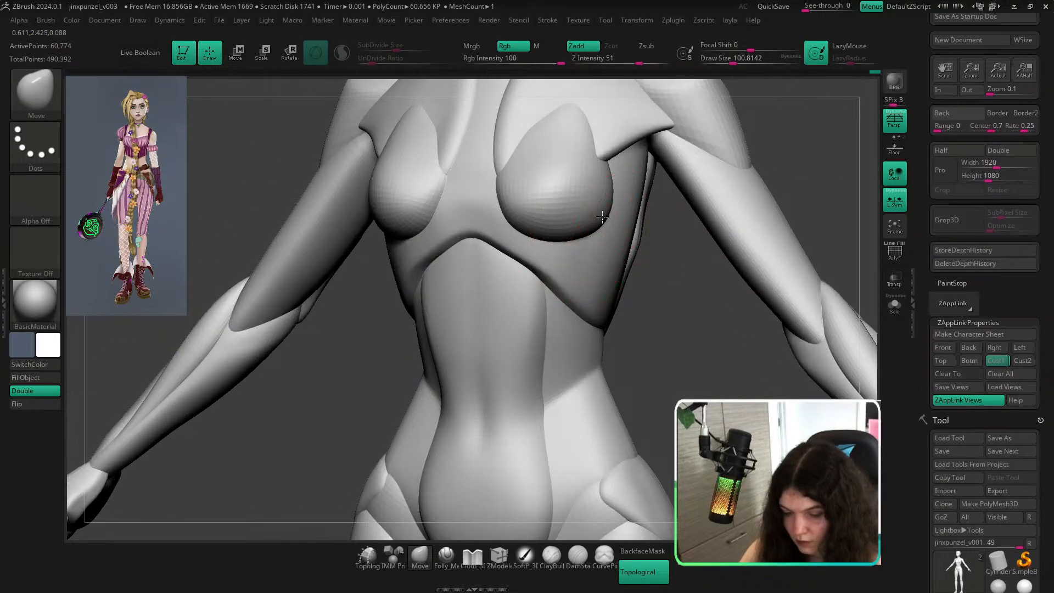
key(d)
key(d)
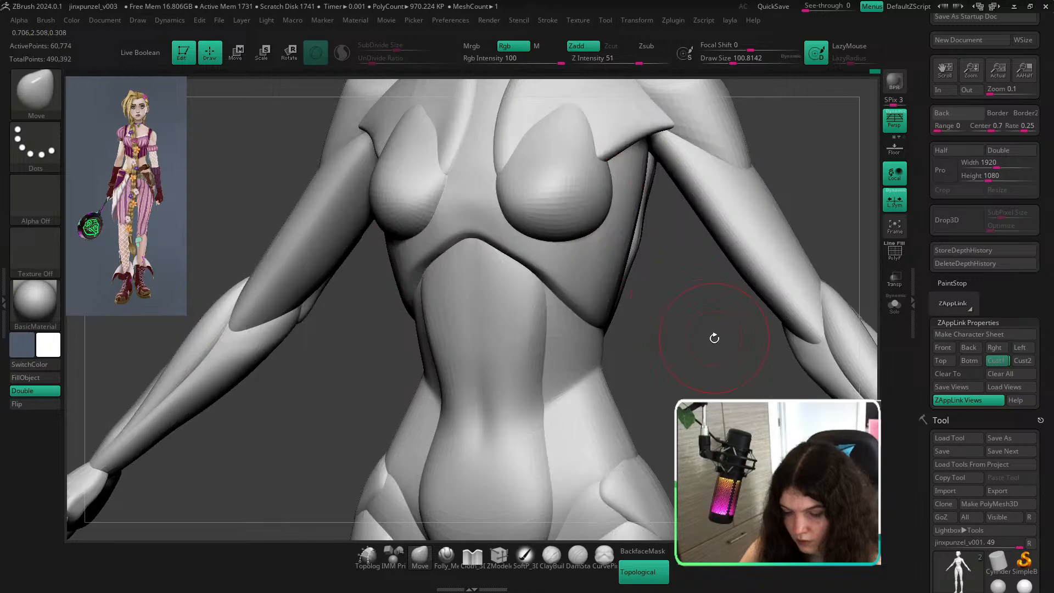
Turn the smooth preview on, recall the Cust1 view and check the whole body against the reference overlay.
ctrl+right_drag(714, 337, 489, 278)
key(shift+d)
key(d)
drag(779, 215, 846, 253)
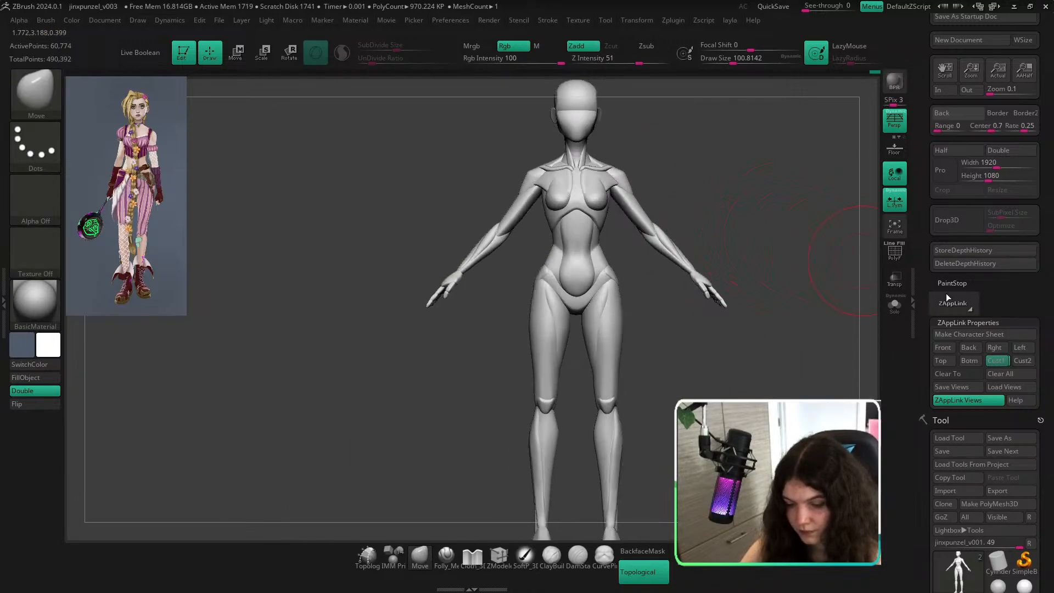
click(997, 360)
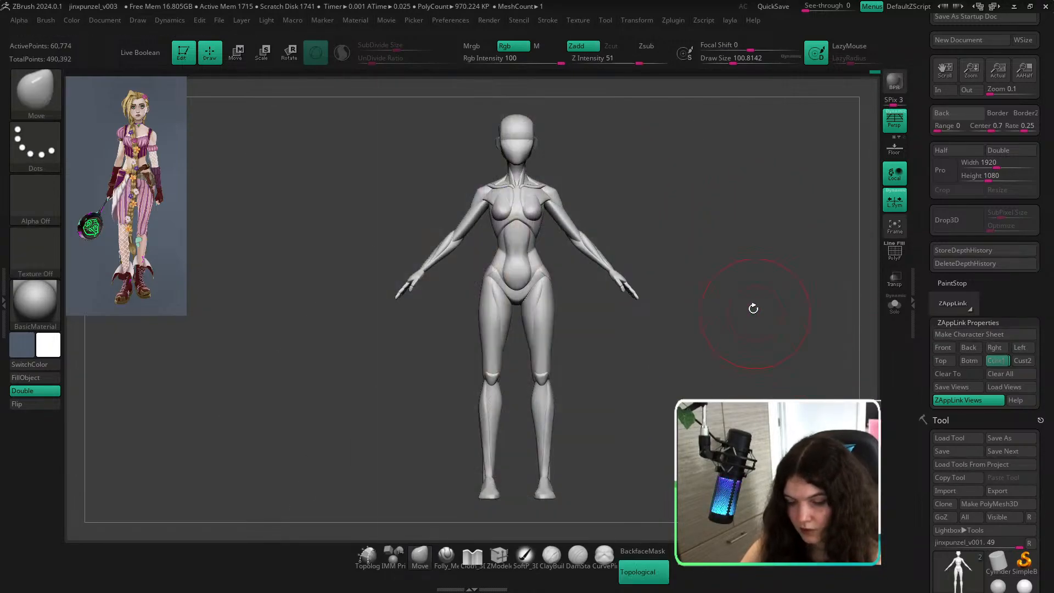
key(shift+z)
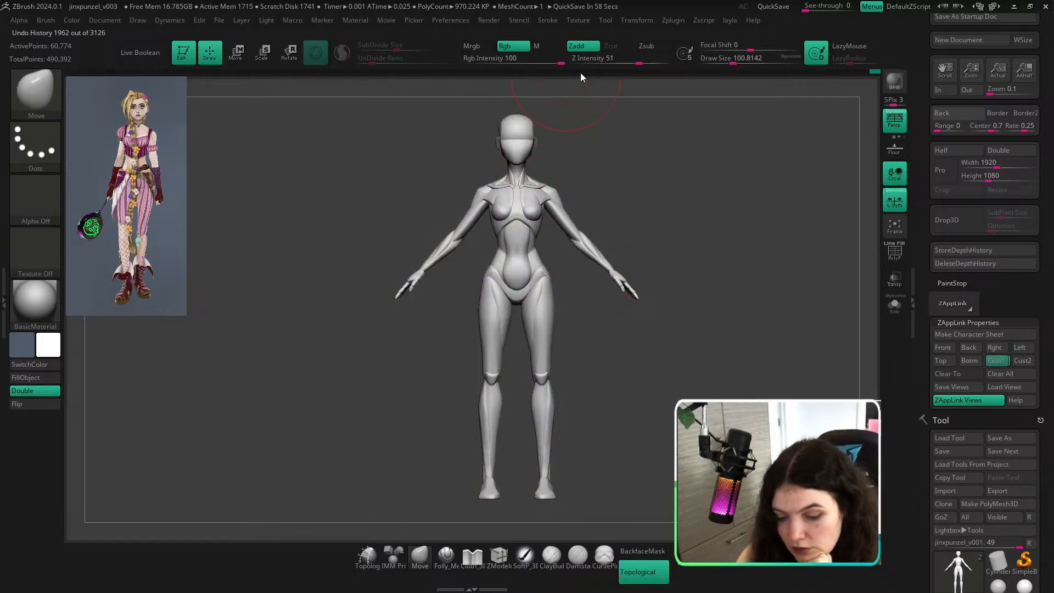
Go back through the undo history to an early version of the body and frame it on one side of the canvas.
drag(573, 69, 697, 71)
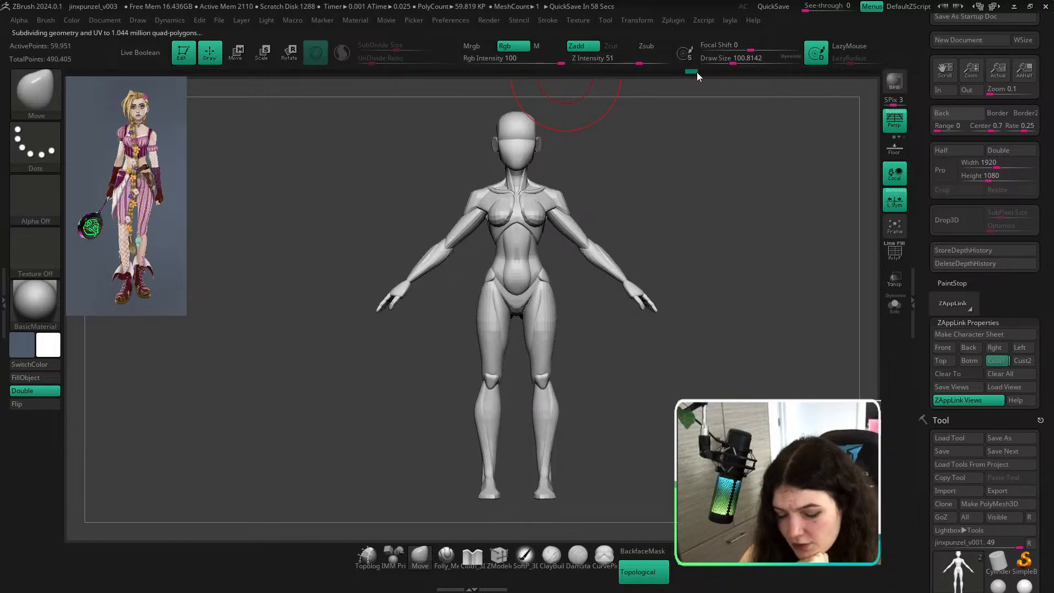
mouse_move(697, 71)
mouse_down()
mouse_move(875, 71)
mouse_move(611, 74)
mouse_move(668, 73)
mouse_up()
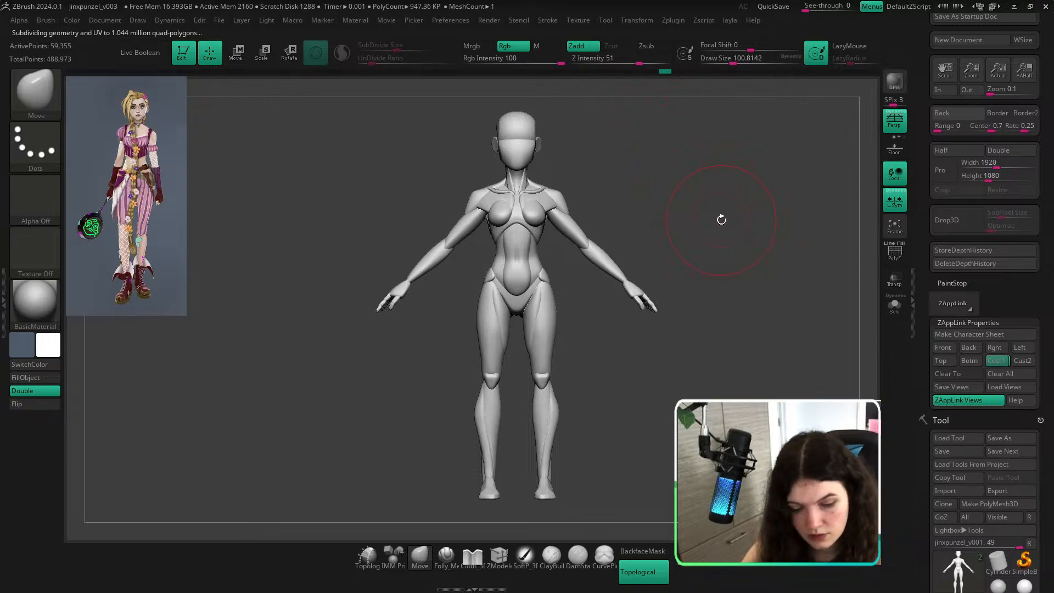
alt+drag(720, 218, 557, 210)
scroll(558, 211, down, 5)
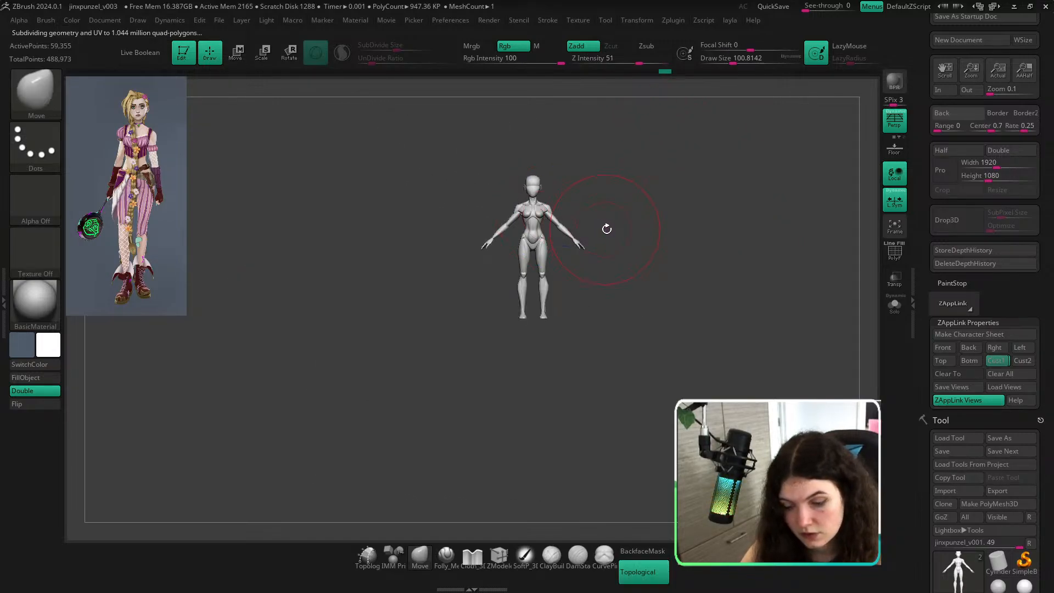
key(f)
ctrl+right_drag(680, 247, 678, 241)
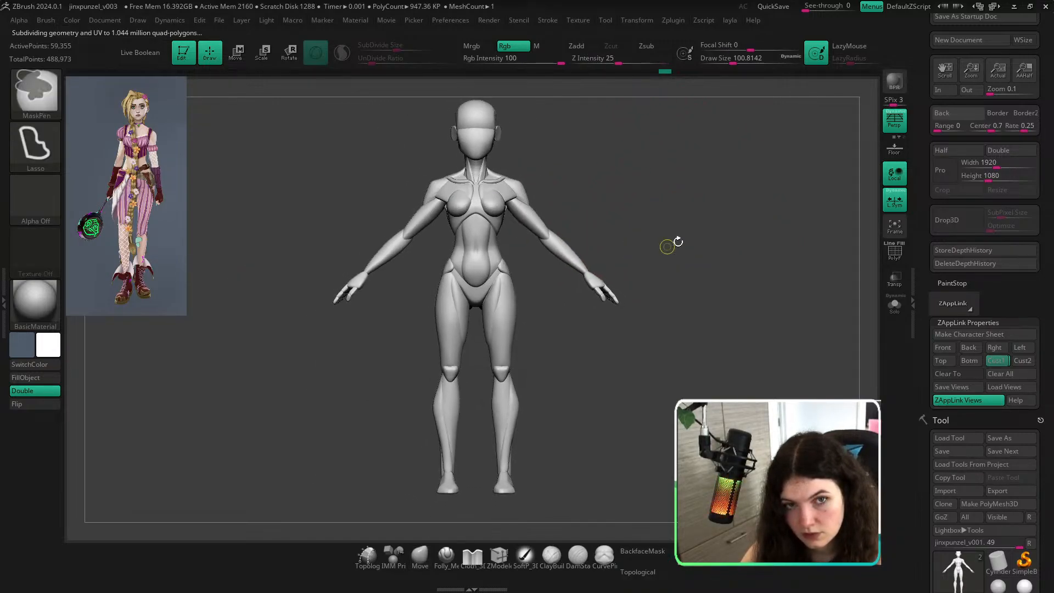
alt+drag(710, 234, 647, 240)
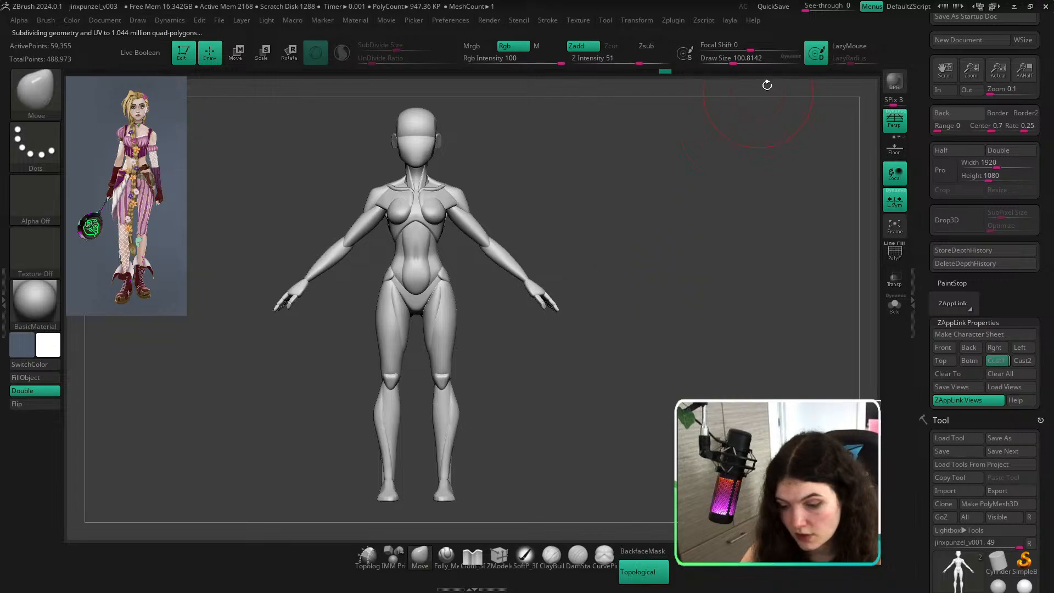
Return to the latest history state and position the current body beside the early version to compare their proportions.
click(876, 72)
mouse_move(593, 260)
alt+mouse_down()
mouse_move(819, 254)
mouse_move(861, 263)
alt+mouse_up()
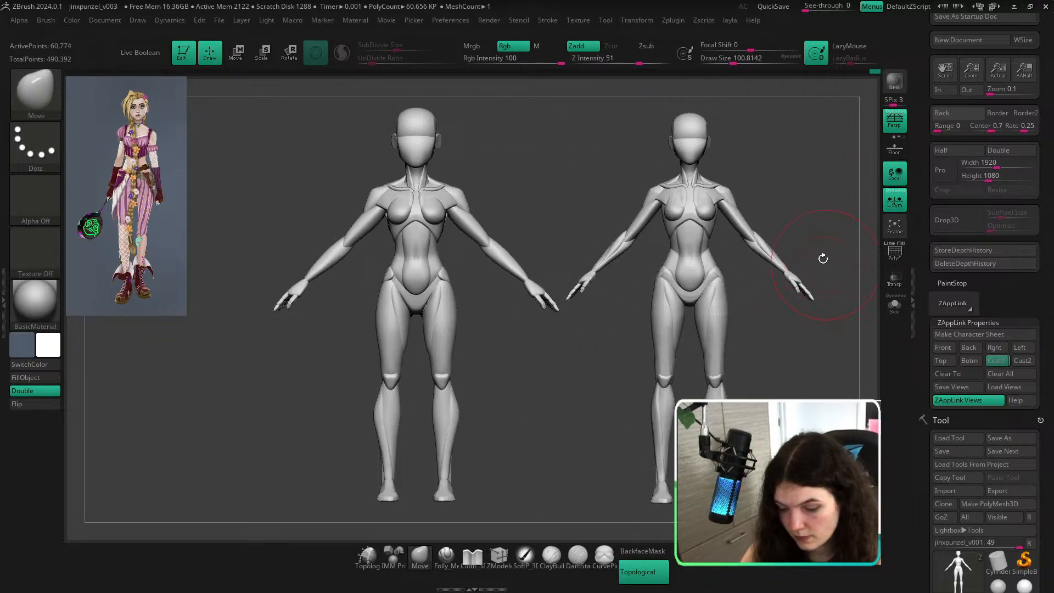
alt+drag(827, 229, 823, 222)
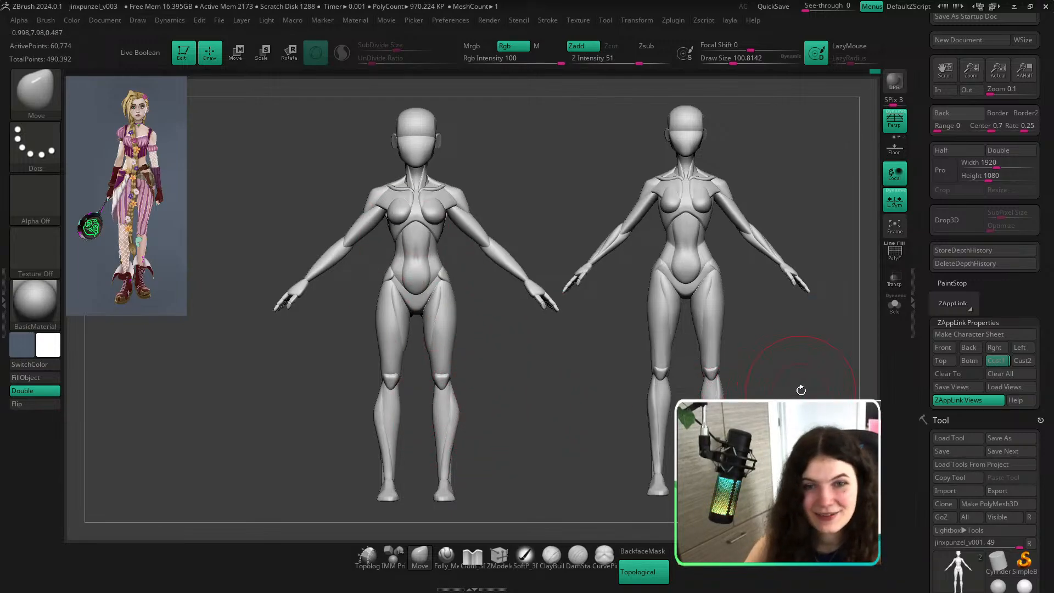
drag(795, 391, 729, 398)
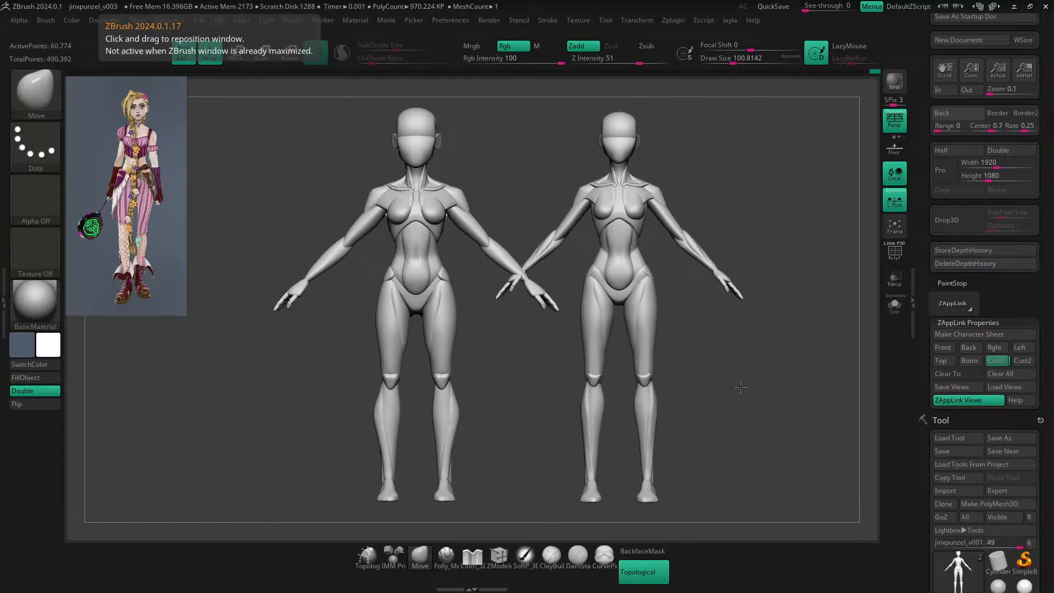
drag(741, 387, 815, 375)
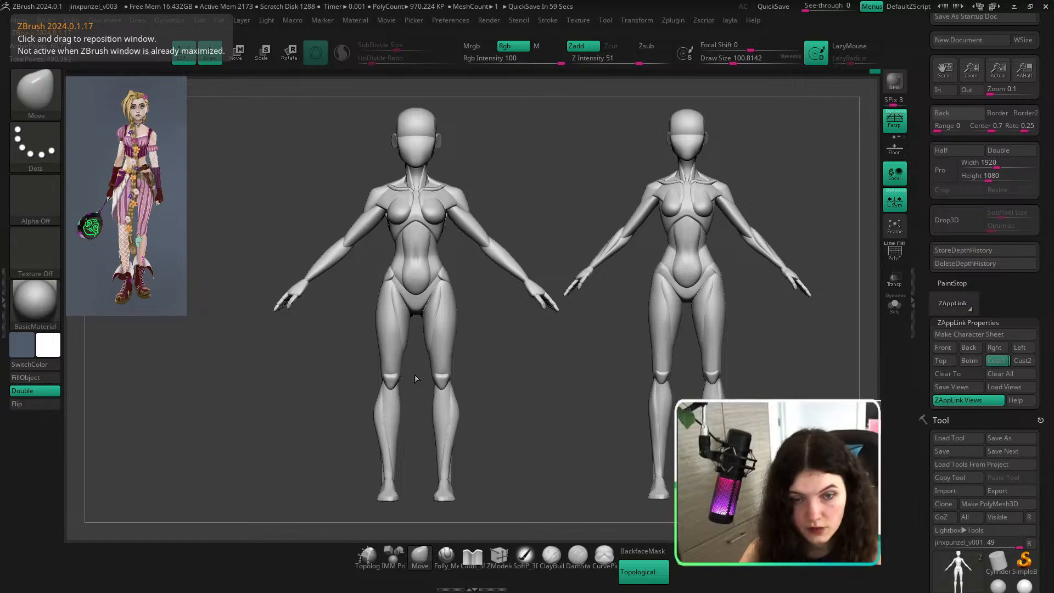
Clear the comparison snapshot from the canvas and save the project over the existing jinxpunzel_v003 file.
key(ctrl+n)
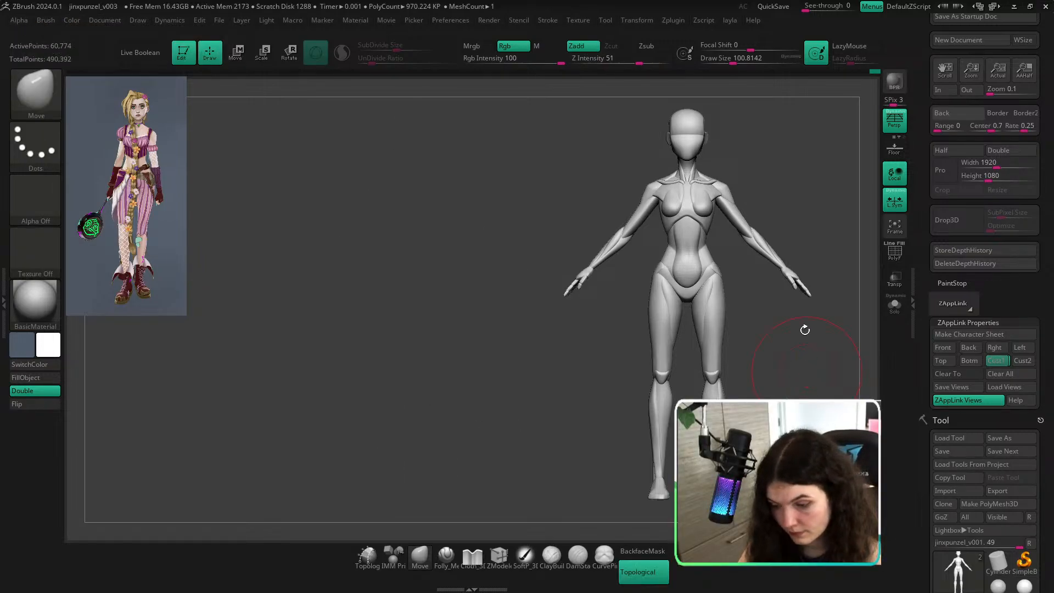
key(f)
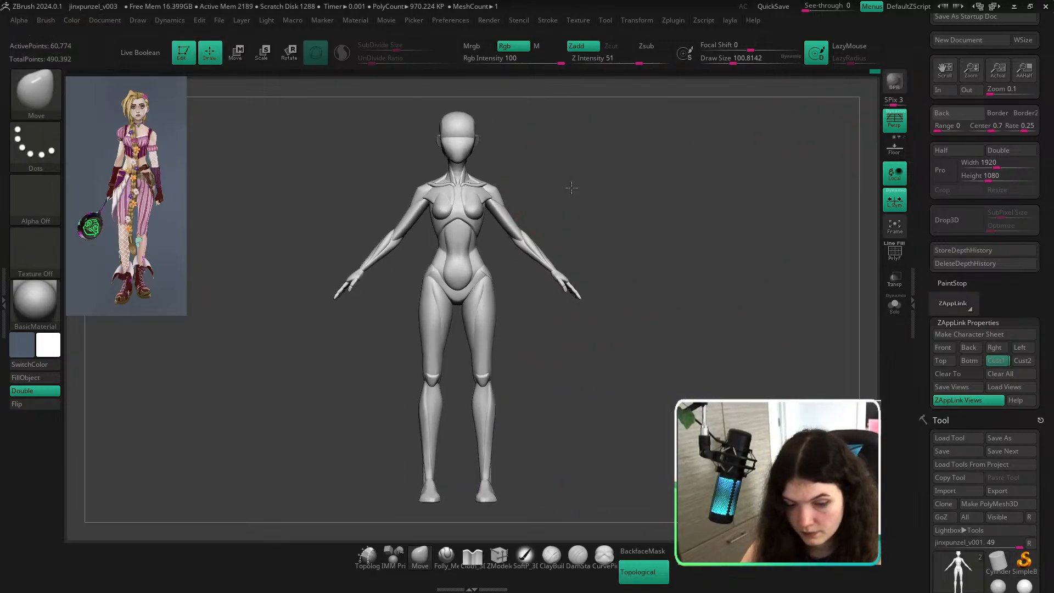
click(218, 21)
click(292, 42)
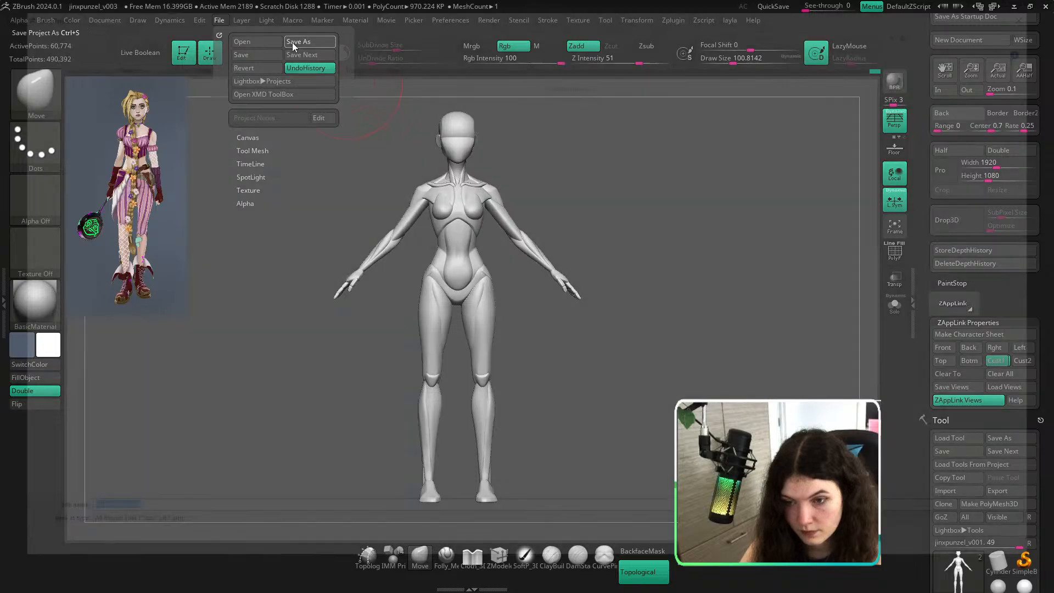
double_click(247, 87)
click(555, 291)
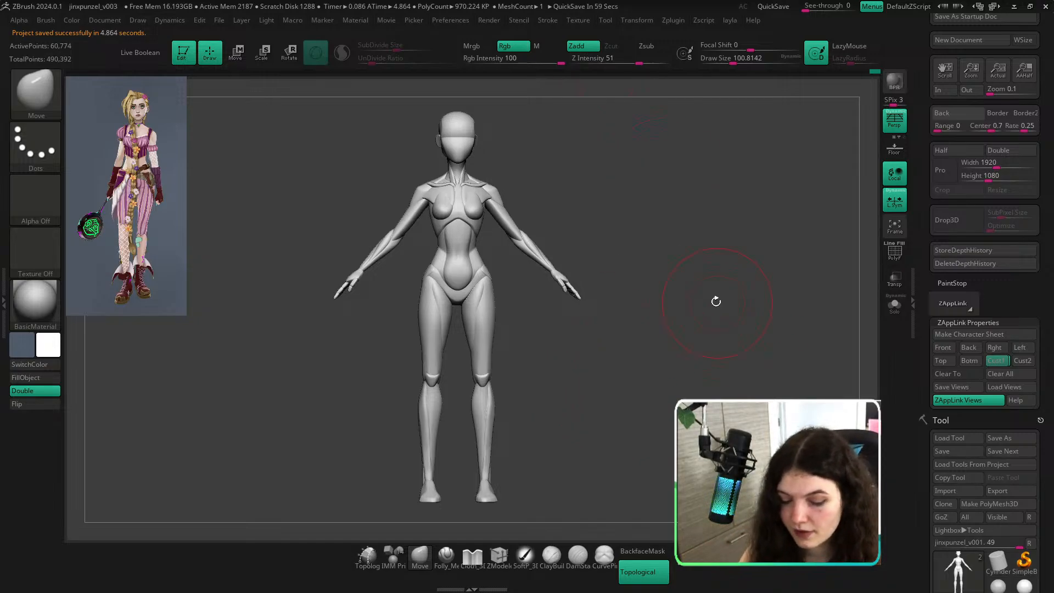
Shift the side neck muscle slightly below the jaw with the Move brush at draw size about 154.
mouse_move(682, 278)
alt+mouse_down()
mouse_move(735, 285)
mouse_move(754, 268)
alt+mouse_up()
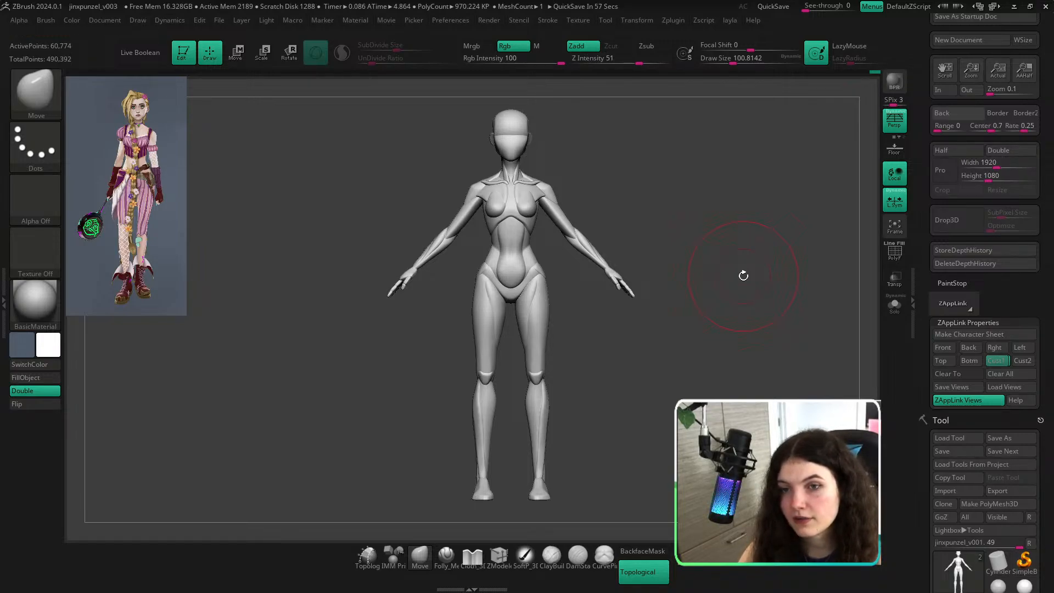
ctrl+right_drag(488, 169, 537, 183)
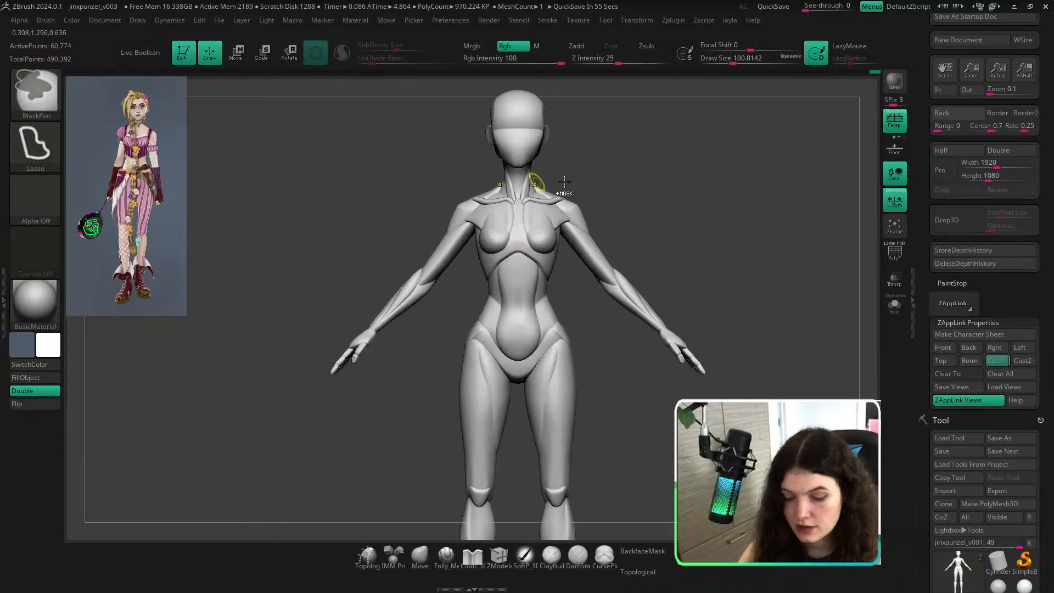
alt+drag(656, 188, 652, 219)
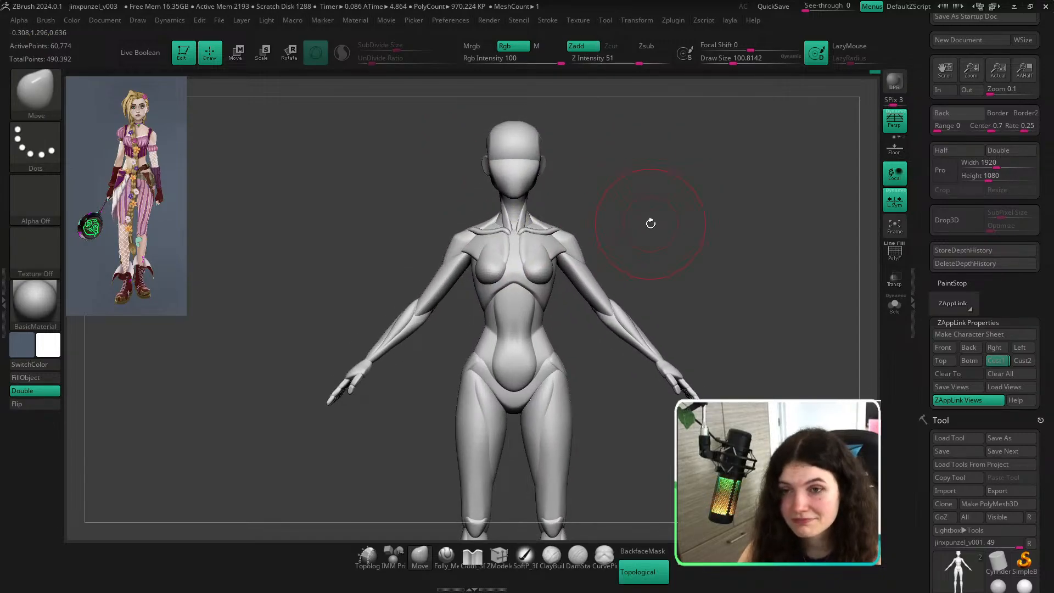
mouse_move(651, 224)
mouse_down()
mouse_move(600, 216)
mouse_move(622, 245)
mouse_up()
ctrl+right_drag(525, 197, 626, 257)
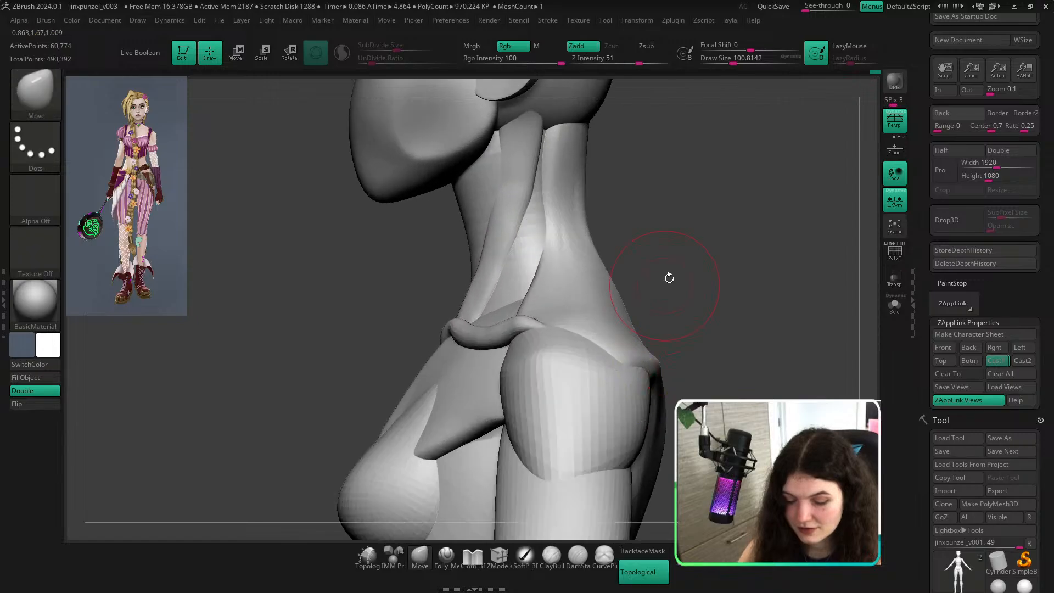
mouse_move(668, 275)
mouse_down()
mouse_move(701, 271)
mouse_move(692, 269)
mouse_up()
key(])
key(])
drag(519, 177, 515, 178)
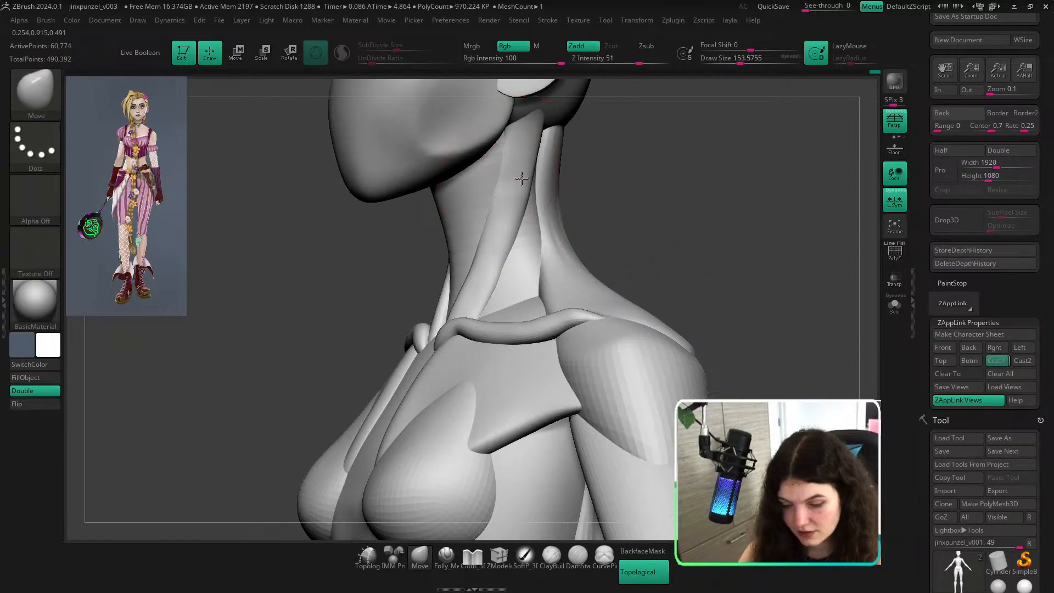
Try to pull the side neck muscle farther forward with the Move brush and undo the strokes.
mouse_move(666, 191)
mouse_down()
mouse_move(601, 183)
mouse_move(685, 204)
mouse_move(687, 228)
mouse_up()
ctrl+right_drag(687, 228, 544, 205)
mouse_move(651, 232)
ctrl+right_down()
mouse_move(583, 220)
mouse_move(610, 228)
ctrl+right_up()
alt+drag(661, 263, 635, 255)
mouse_move(518, 181)
ctrl+right_down()
mouse_move(587, 258)
mouse_move(537, 200)
mouse_move(558, 222)
ctrl+right_up()
mouse_move(513, 179)
mouse_down()
mouse_move(494, 165)
mouse_move(459, 172)
mouse_up()
key(ctrl+z)
key(ctrl+z)
Reshape the neck muscles from the side, back and front with the Move brush at draw sizes of about 80, 177 and 104.
mouse_move(560, 221)
shift+mouse_down()
mouse_move(595, 235)
mouse_move(626, 234)
mouse_move(596, 221)
mouse_move(676, 235)
mouse_move(636, 205)
mouse_move(655, 339)
shift+mouse_up()
key(s)
drag(541, 275, 529, 276)
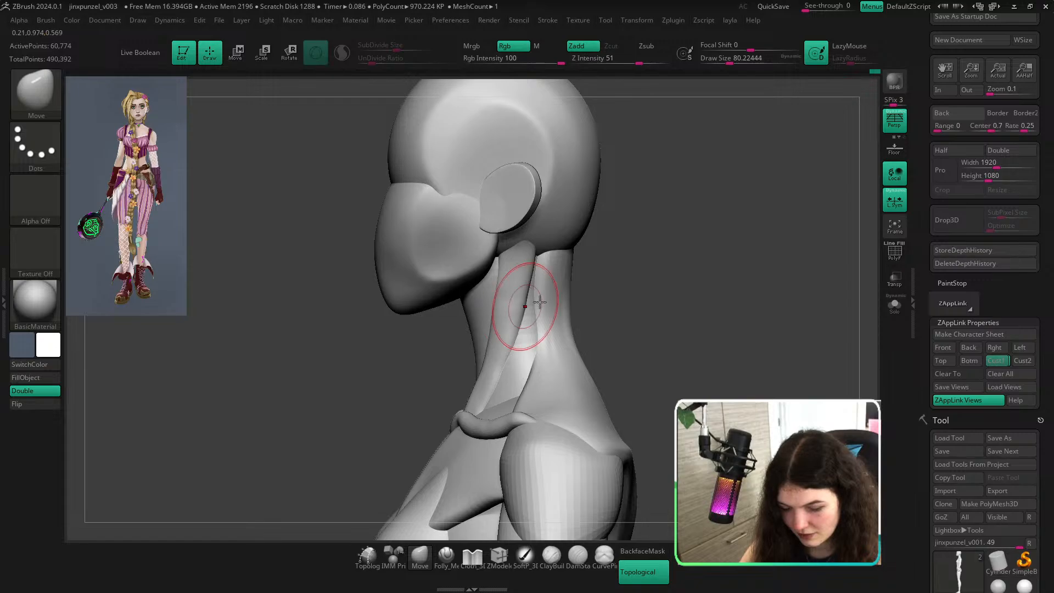
drag(624, 294, 574, 193)
key(s)
drag(521, 254, 536, 256)
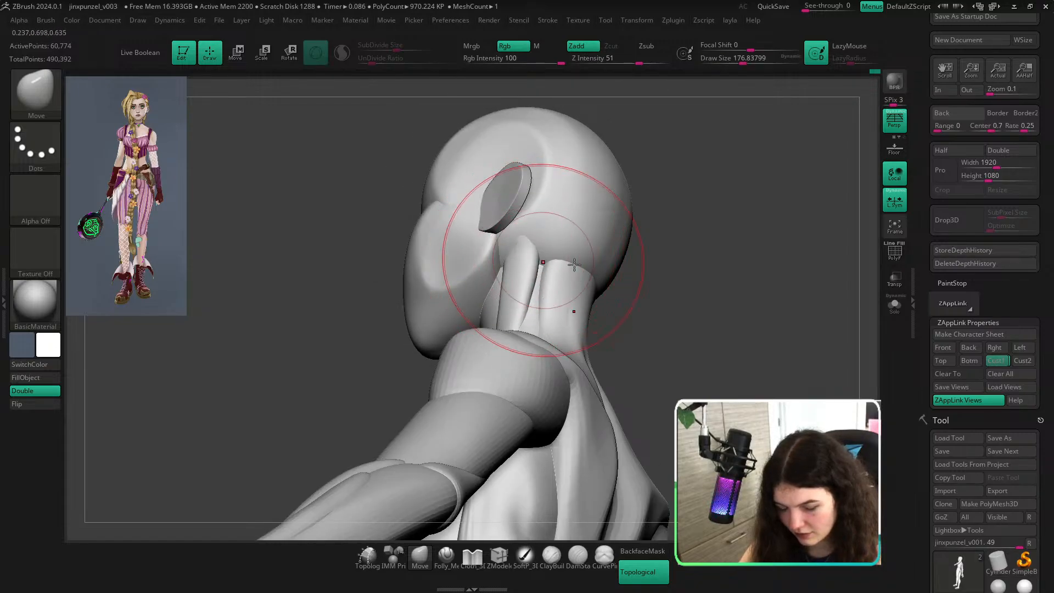
mouse_move(666, 292)
mouse_down()
mouse_move(680, 346)
mouse_move(717, 357)
mouse_move(719, 346)
mouse_up()
key(s)
drag(467, 360, 454, 361)
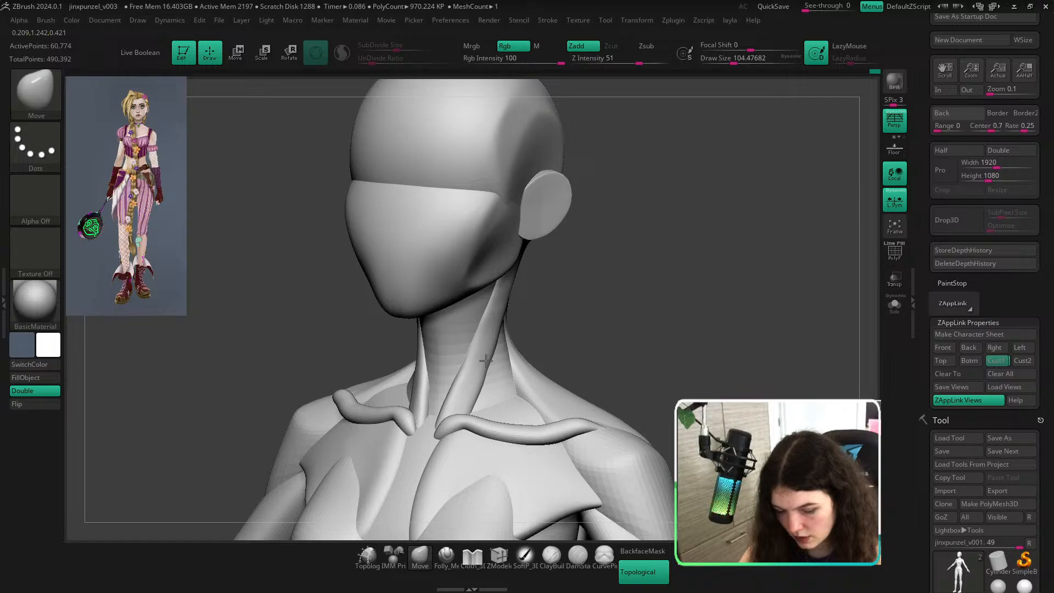
Isolate the paired side neck muscles, refine them with the Move brush at draw size about 46, and show the full body again.
mouse_move(614, 297)
shift+mouse_down()
mouse_move(654, 313)
mouse_move(647, 344)
mouse_move(638, 308)
mouse_move(656, 231)
shift+mouse_up()
ctrl+shift+click(497, 298)
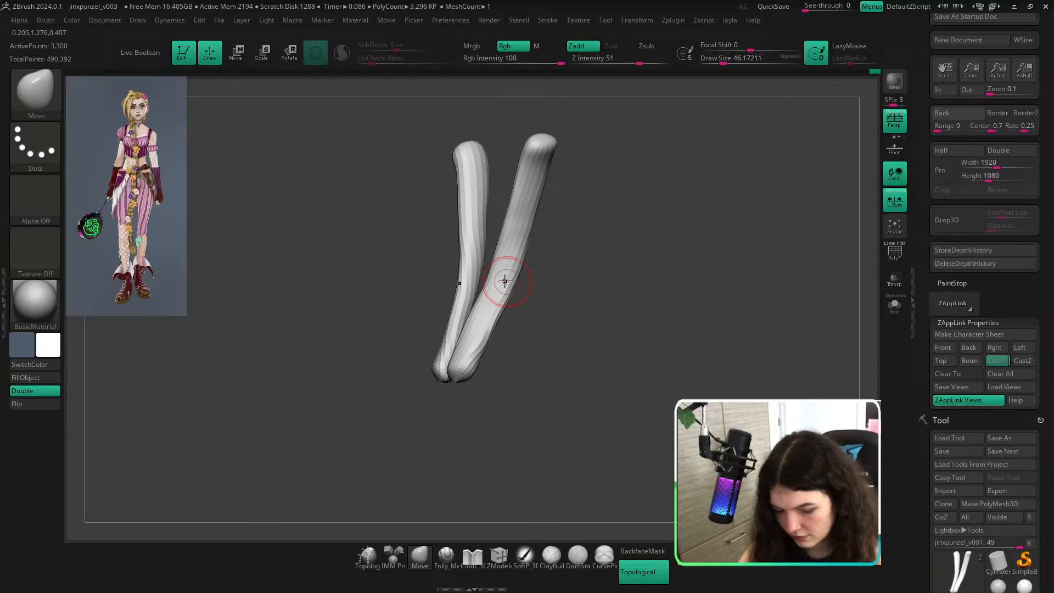
ctrl+shift+click(661, 252)
Recall the Cust1 view and toggle the reference overlay to compare the neck and overall silhouette.
ctrl+right_drag(661, 252, 652, 223)
drag(652, 223, 730, 269)
ctrl+right_drag(730, 269, 746, 305)
click(996, 360)
key(shift+z)
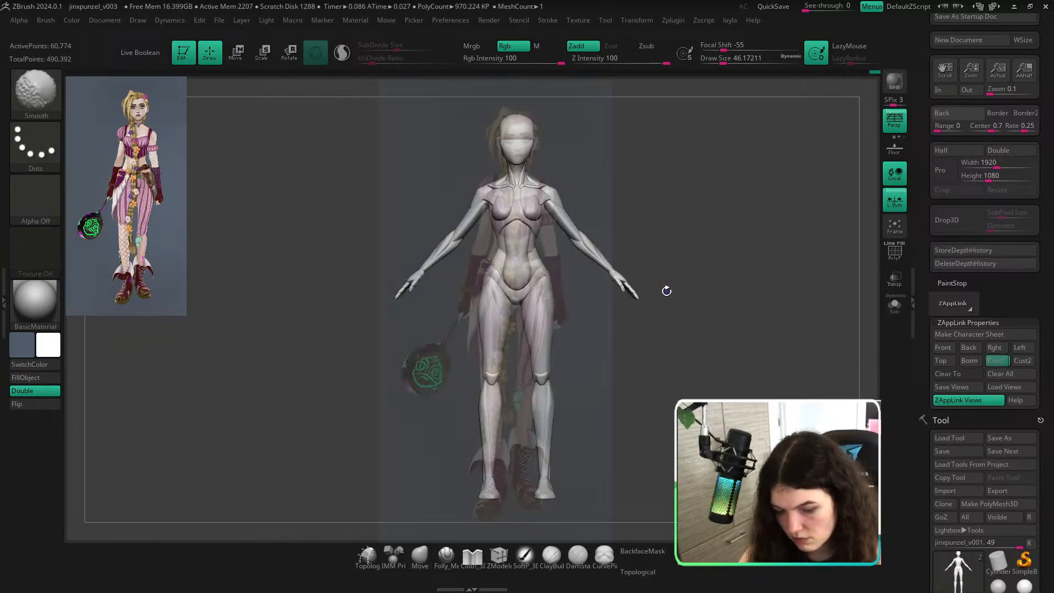
key(shift+z)
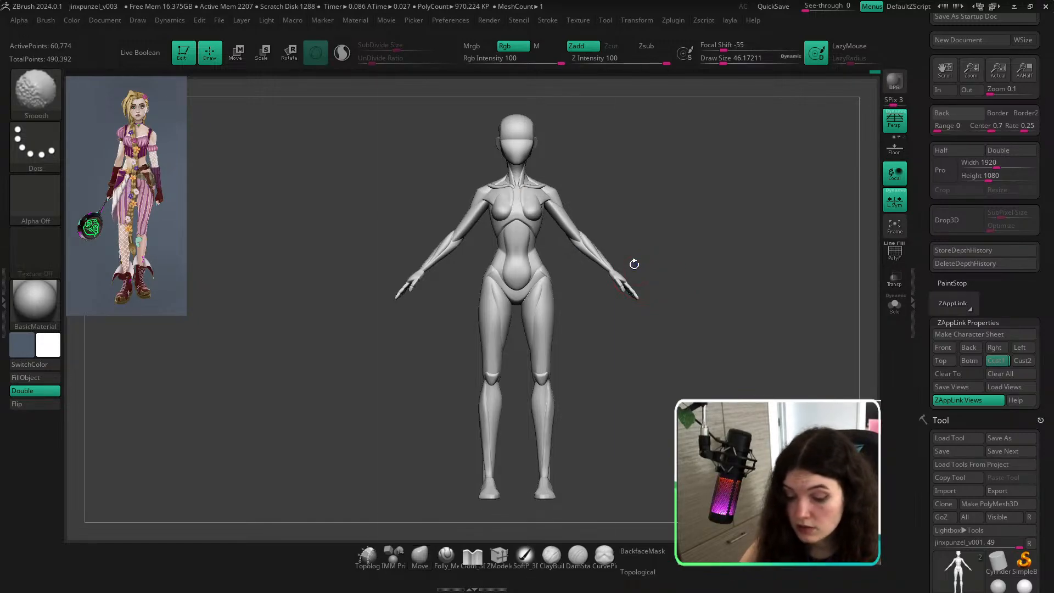
key(shift+z)
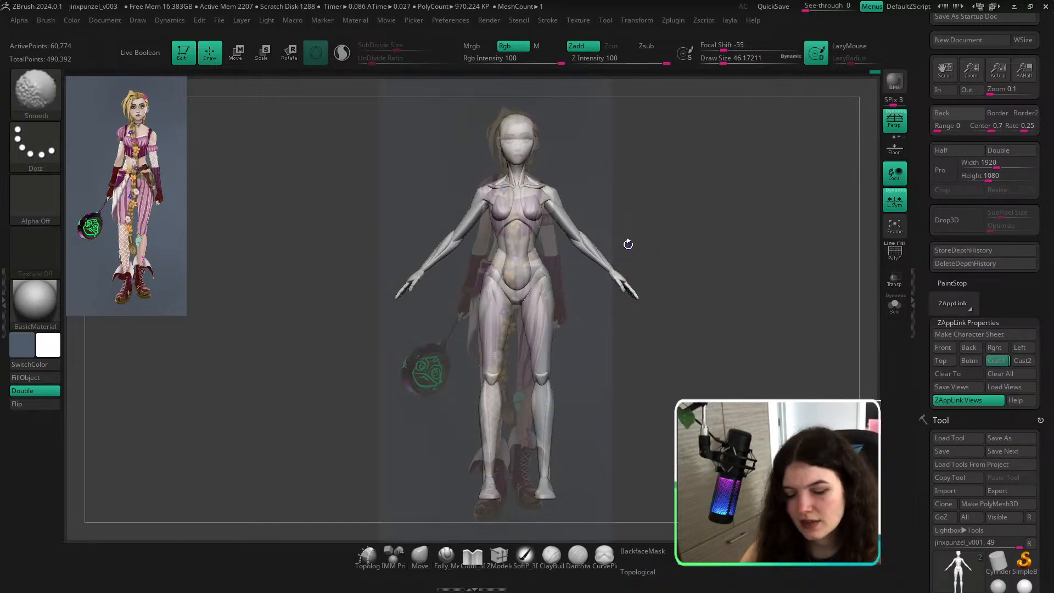
Hide the reference overlay, reshape the chest around the inner breasts with the Move brush at draw sizes of about 112 and 97, and recall the Cust1 view.
key(shift+z)
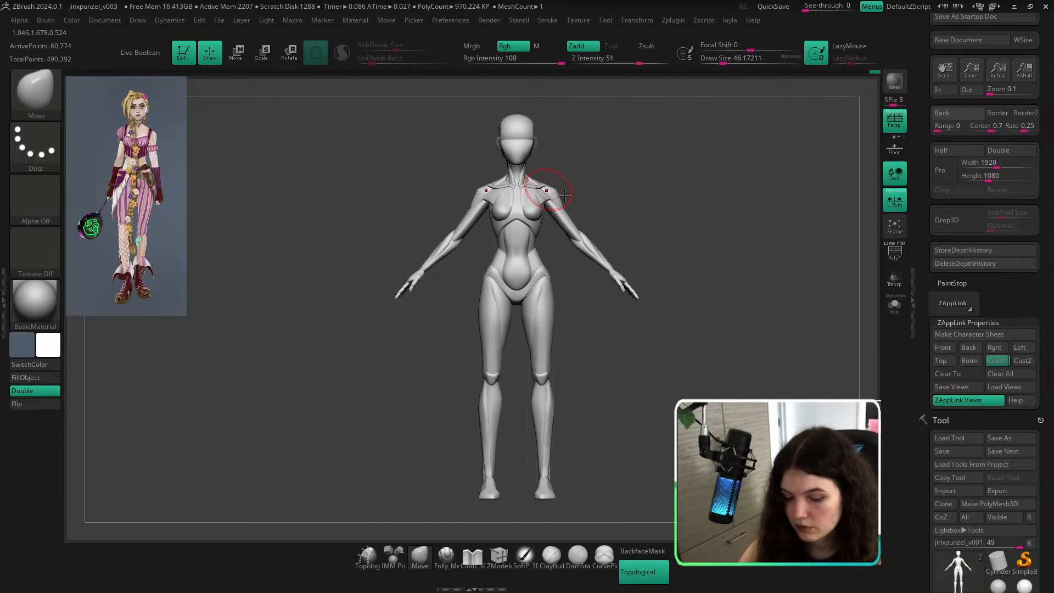
mouse_move(622, 211)
ctrl+right_down()
mouse_move(745, 275)
mouse_move(728, 326)
ctrl+right_up()
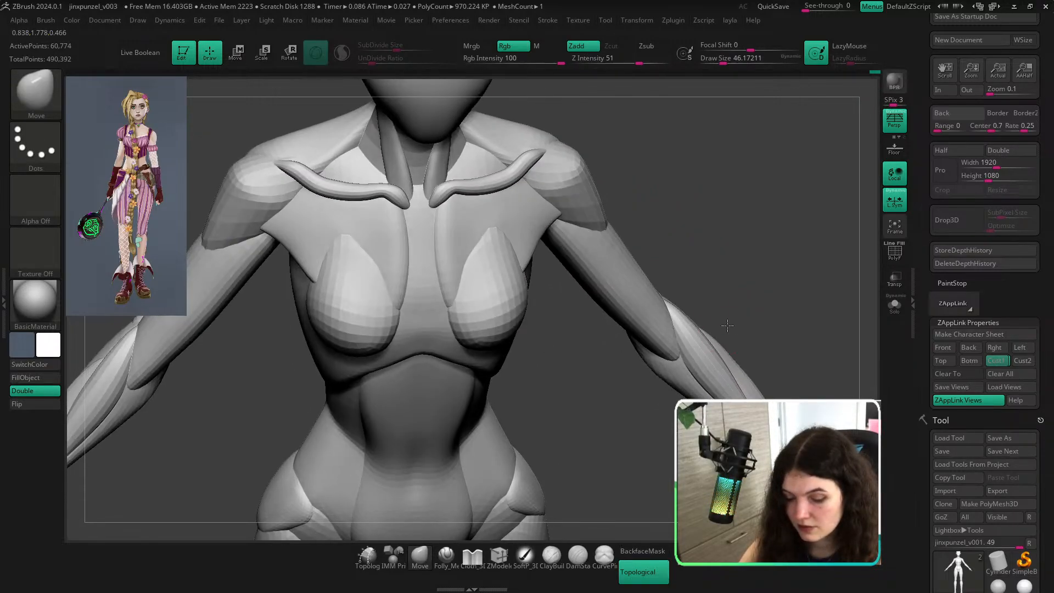
key(s)
drag(448, 280, 460, 281)
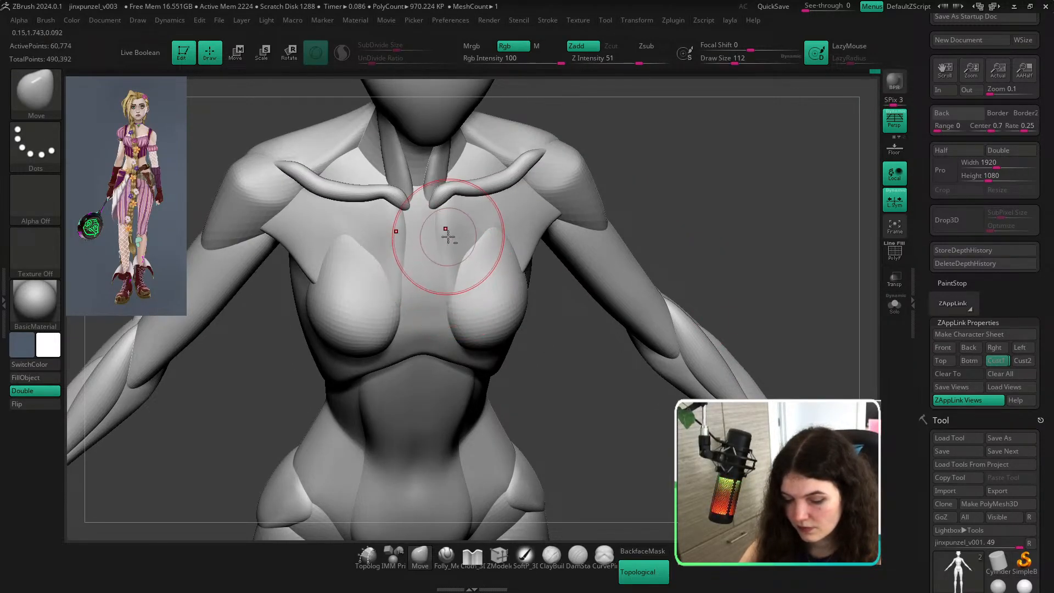
drag(468, 237, 479, 250)
mouse_move(678, 308)
shift+right_down()
mouse_move(697, 278)
mouse_move(502, 265)
mouse_move(447, 235)
shift+right_up()
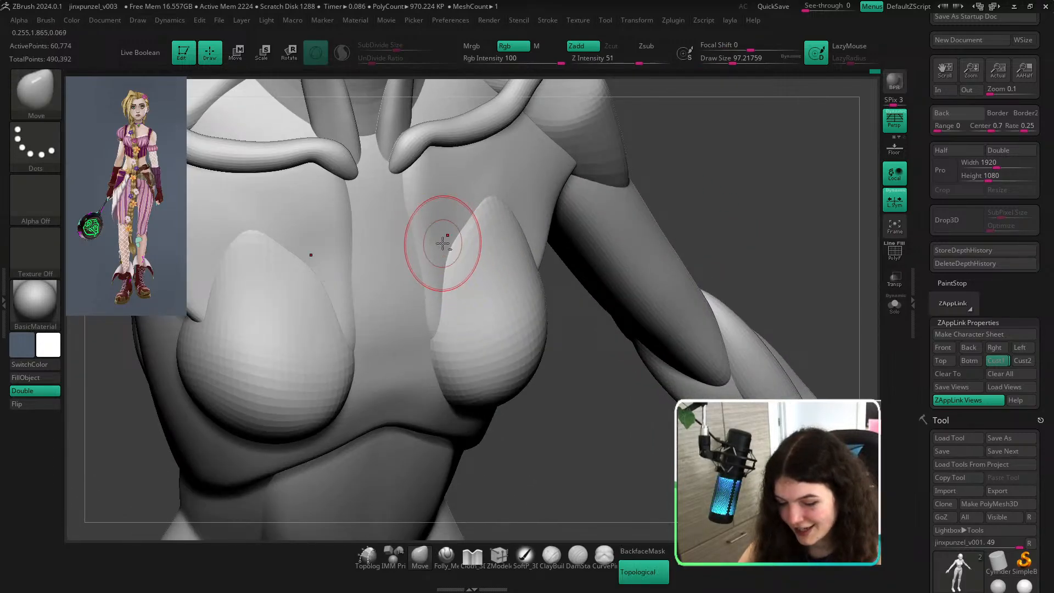
click(995, 360)
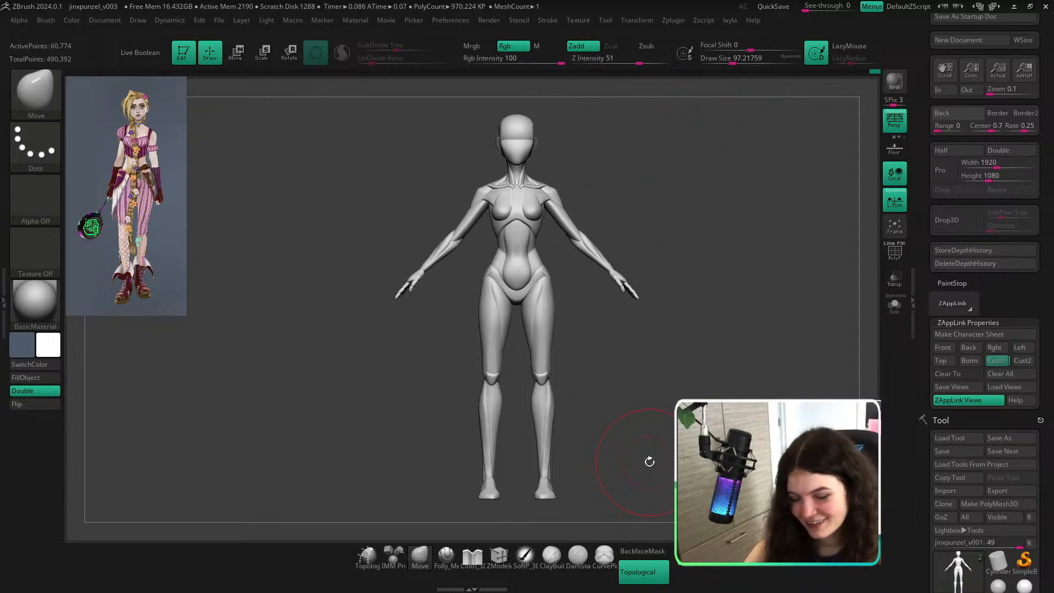
Reshape the side hip muscles above the glutes from the back with the Move brush at draw size about 128.
ctrl+right_drag(574, 379, 574, 439)
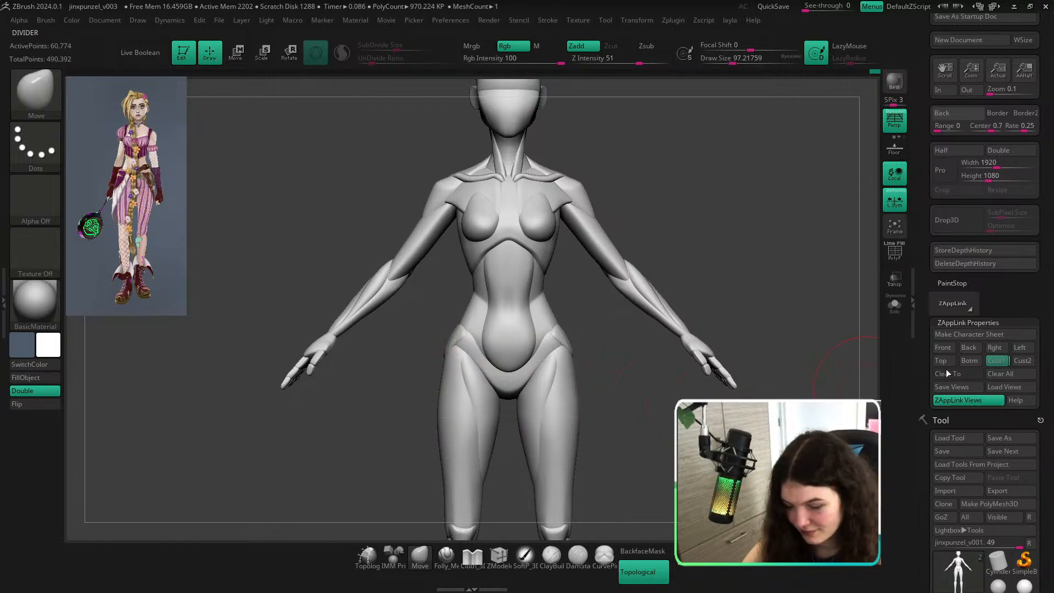
right_drag(724, 415, 626, 420)
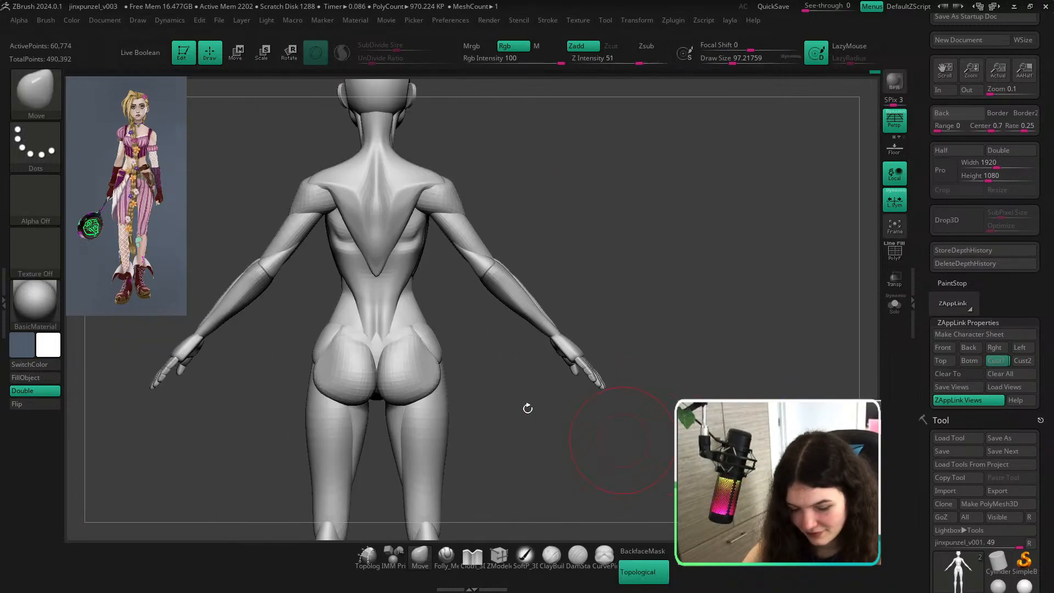
mouse_move(527, 409)
ctrl+right_down()
mouse_move(540, 408)
mouse_move(466, 354)
ctrl+right_up()
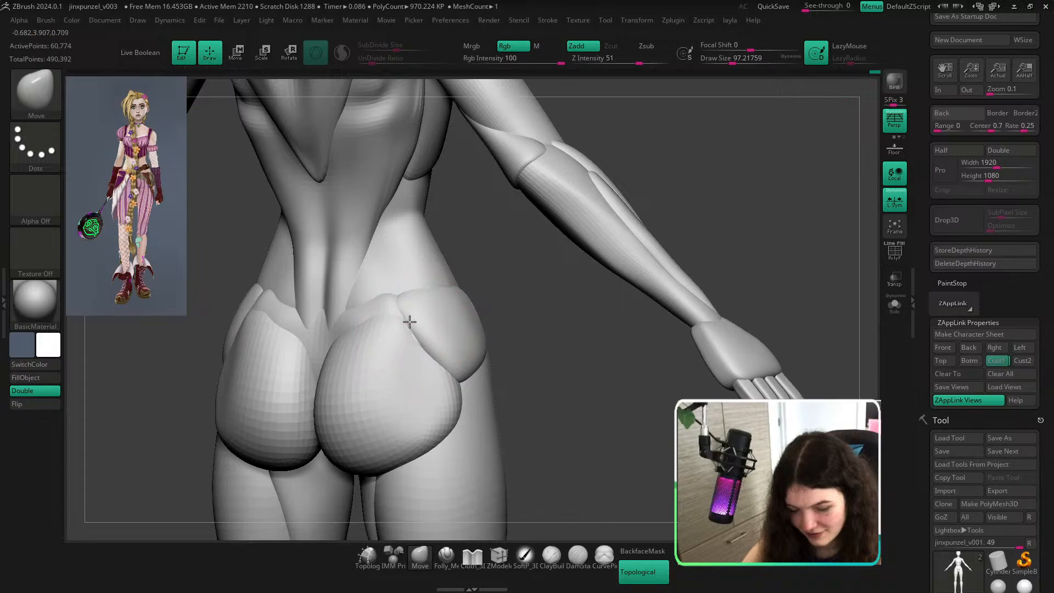
right_drag(560, 373, 516, 370)
key(s)
mouse_move(449, 365)
mouse_down()
mouse_move(463, 365)
mouse_move(464, 341)
mouse_up()
right_drag(574, 381, 586, 380)
key(s)
drag(439, 336, 422, 330)
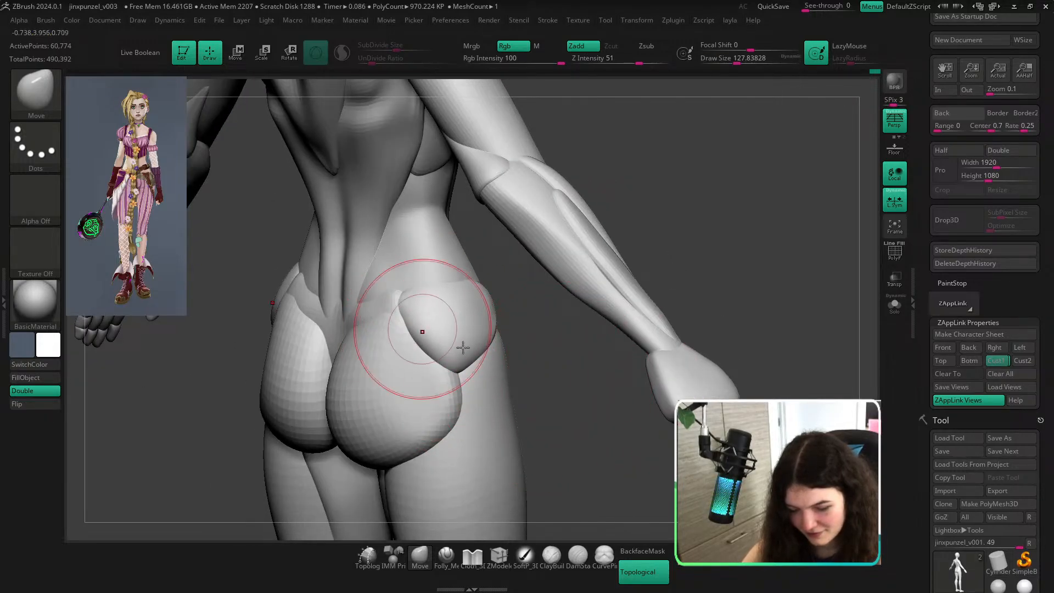
mouse_move(537, 374)
shift+right_down()
mouse_move(566, 378)
mouse_move(467, 388)
mouse_move(471, 411)
shift+right_up()
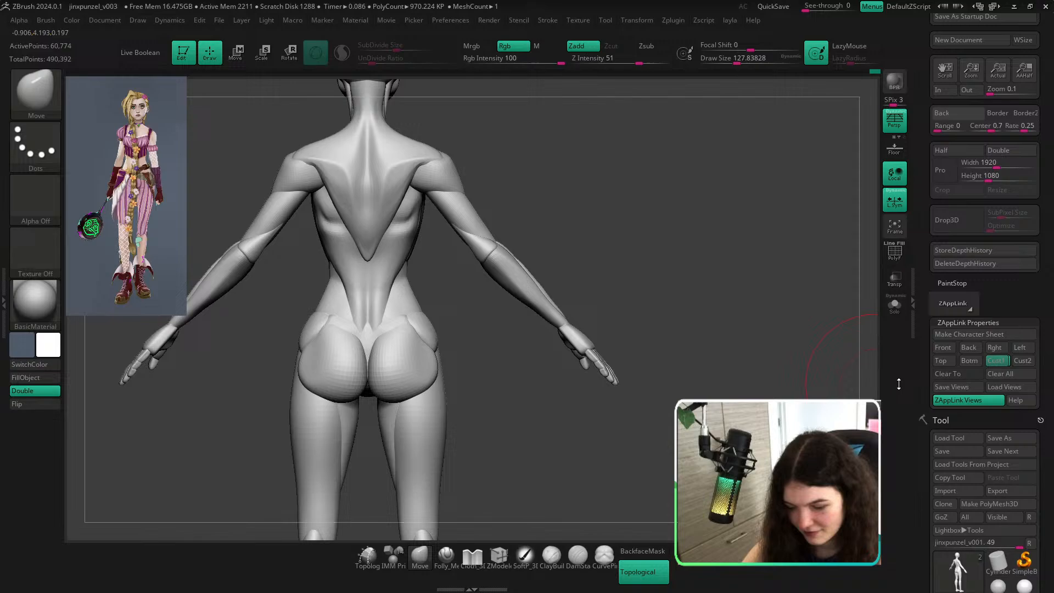
Adjust the back of the elbow where the upper arm meets the forearm with the Move brush at draw size about 87.
click(997, 361)
mouse_move(730, 349)
right_down()
mouse_move(502, 262)
mouse_move(487, 296)
right_up()
ctrl+right_drag(582, 257, 606, 313)
key(bracketleft)
key(bracketleft)
key(bracketleft)
key(bracketleft)
key(bracketleft)
drag(595, 283, 600, 289)
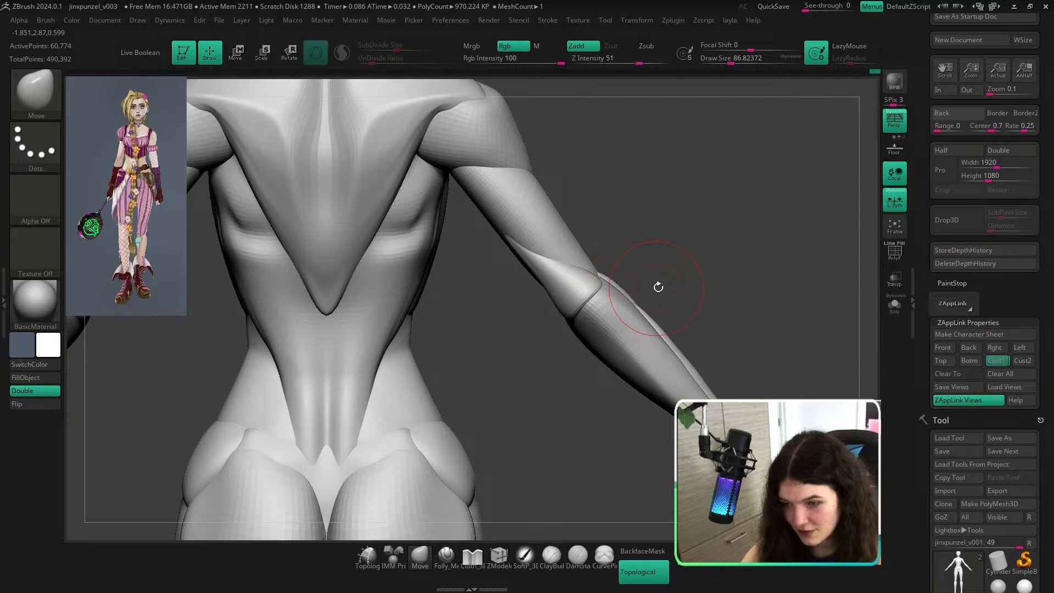
mouse_move(583, 316)
right_down()
mouse_move(675, 226)
mouse_move(568, 315)
right_up()
Narrow and smooth the muscle end above the elbow using larger draw sizes of about 228 and 154.
mouse_move(688, 295)
right_down()
mouse_move(709, 311)
mouse_move(558, 259)
right_up()
key(bracketright)
key(bracketright)
key(bracketright)
drag(526, 243, 541, 248)
right_drag(588, 231, 637, 273)
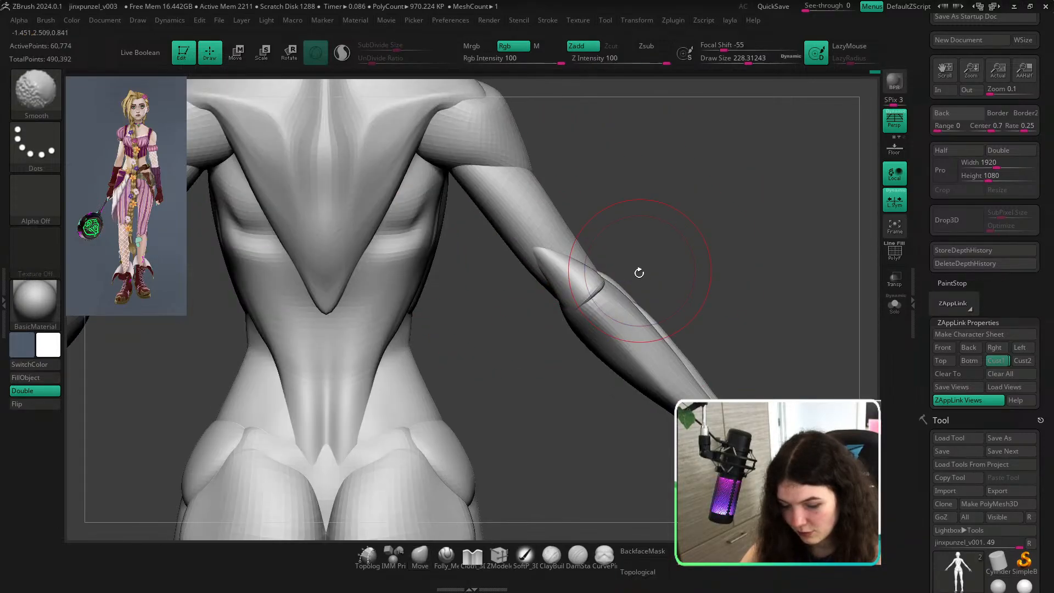
key(bracketleft)
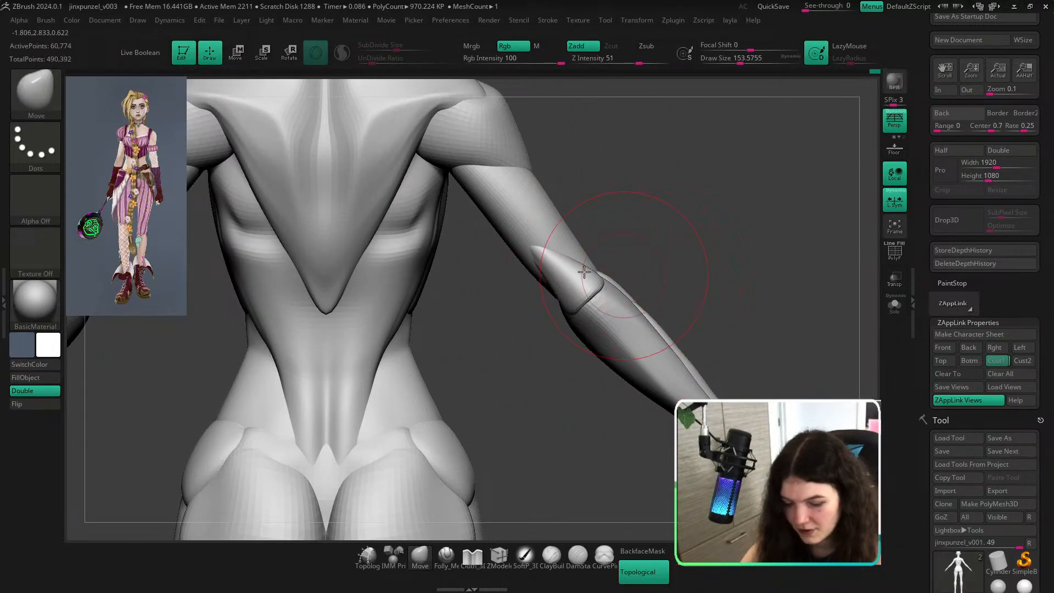
Recall the Cust1 view and check the lower legs against the reference overlay, with the Move brush at draw size about 90.
key(f)
mouse_move(413, 256)
right_down()
mouse_move(639, 290)
mouse_move(760, 329)
right_up()
mouse_move(706, 285)
alt+right_down()
mouse_move(676, 261)
mouse_move(583, 324)
mouse_move(718, 284)
alt+right_up()
click(998, 361)
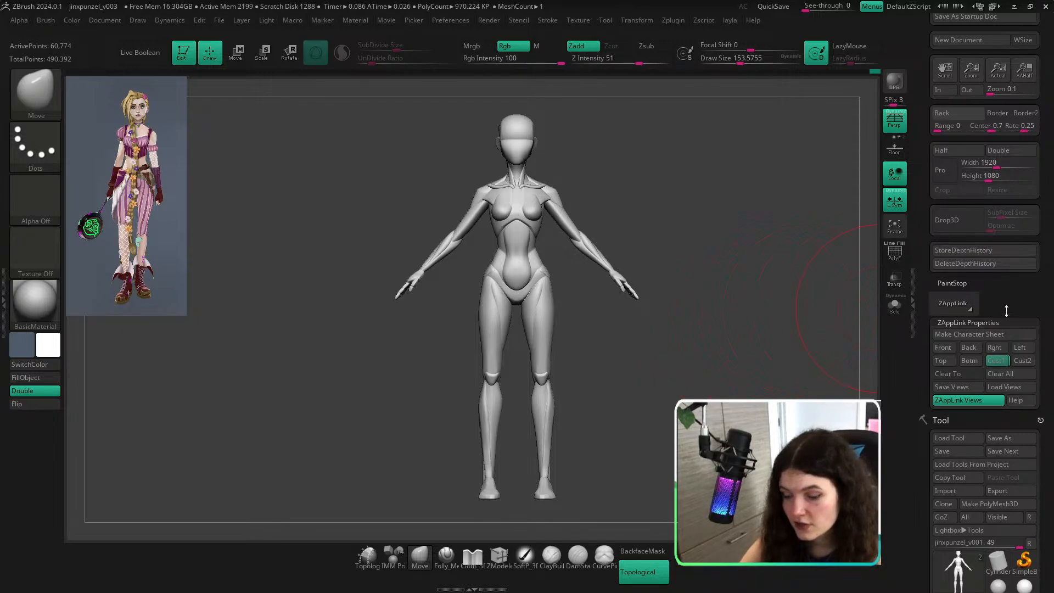
key(shift)
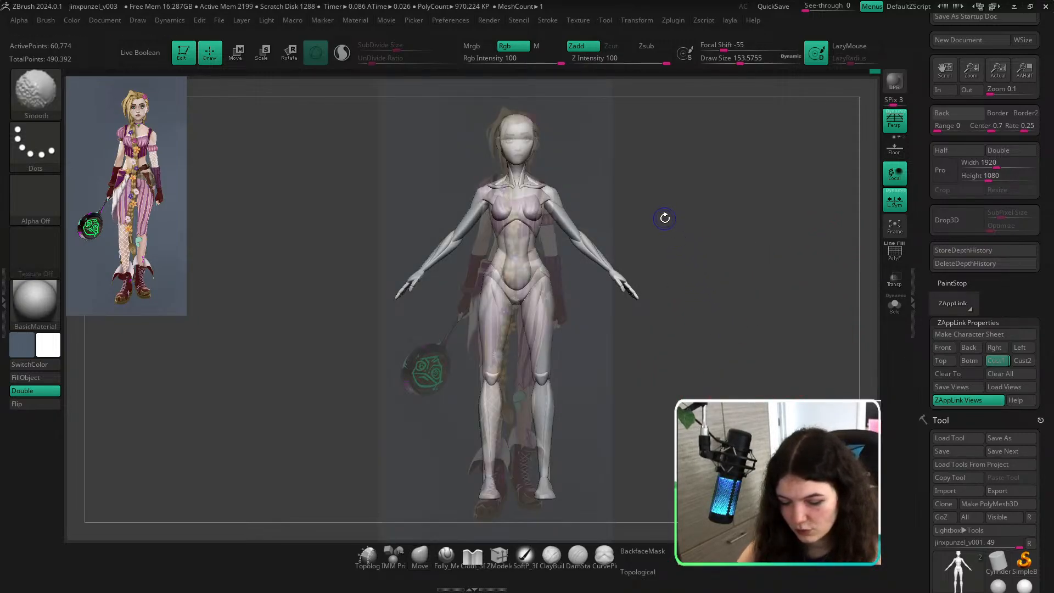
key(s)
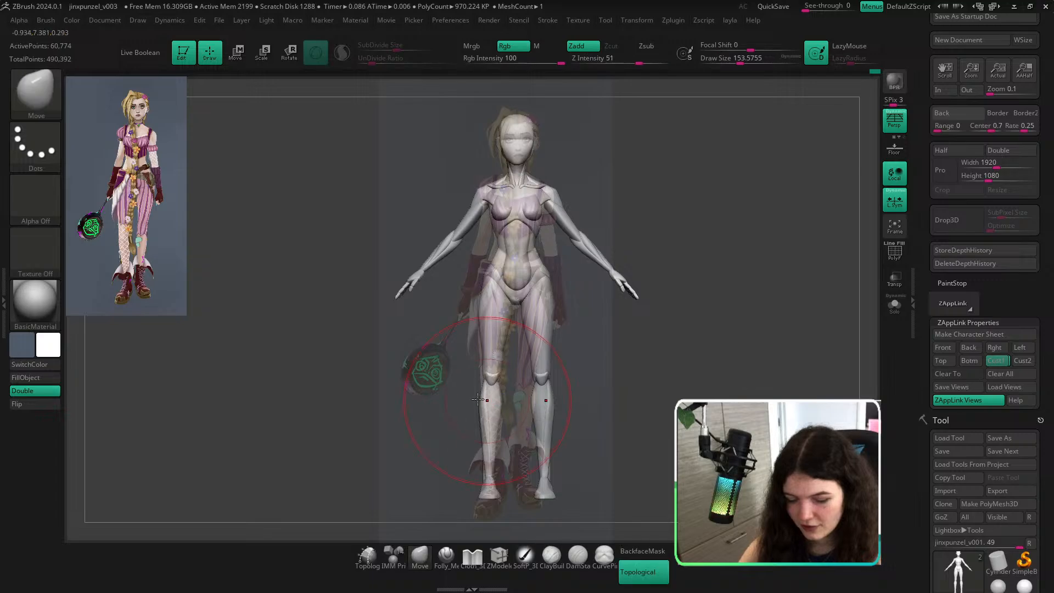
drag(462, 395, 470, 394)
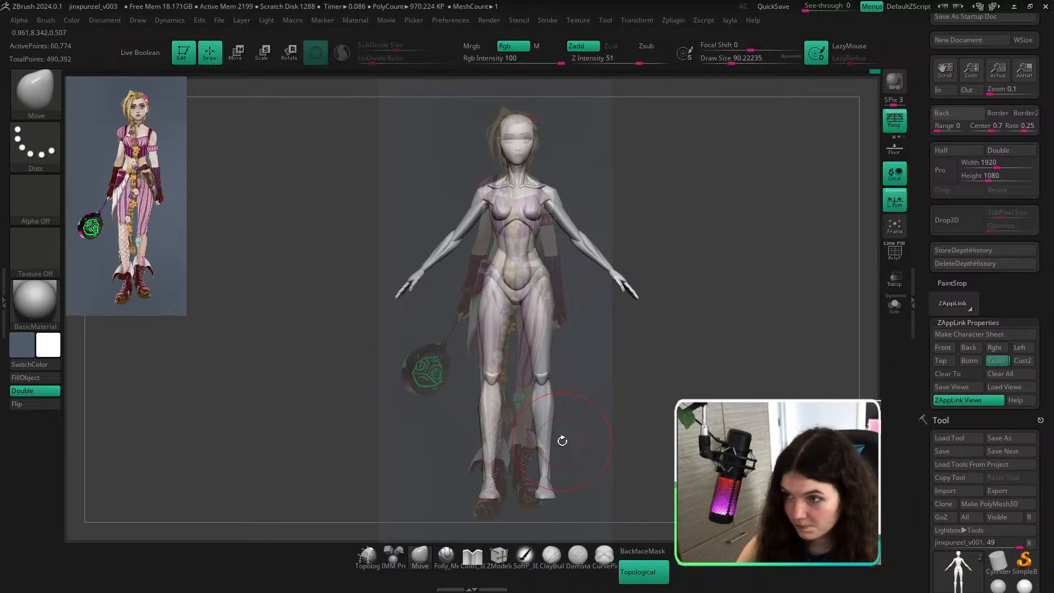
Tighten the backs of both calves from behind with the Pinch brush at draw size about 228, checking the polygroups in wireframe.
drag(563, 441, 614, 437)
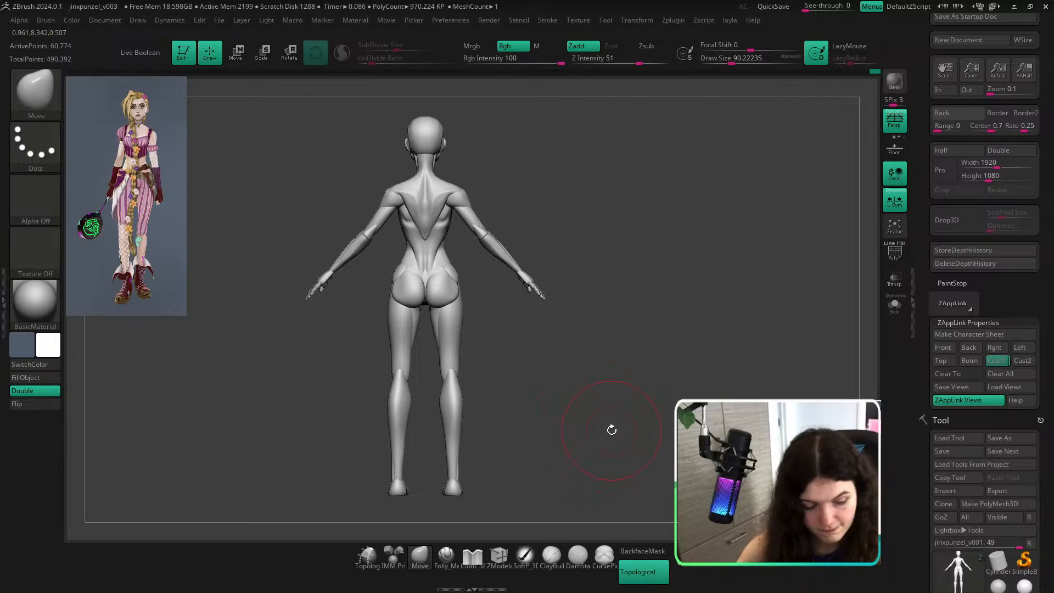
key(b)
key(p)
key(i)
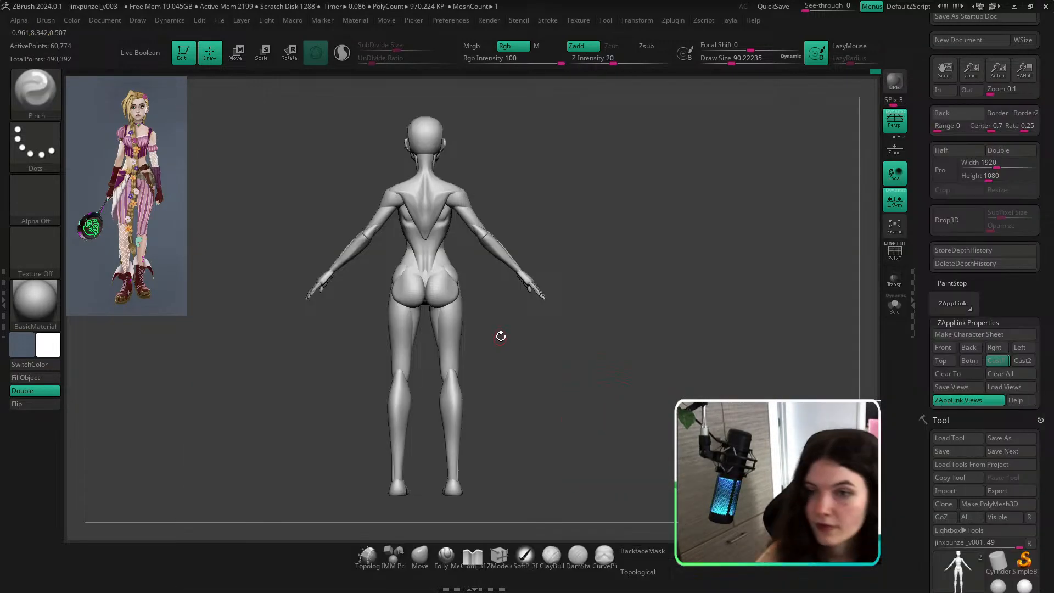
key(s)
drag(543, 307, 562, 307)
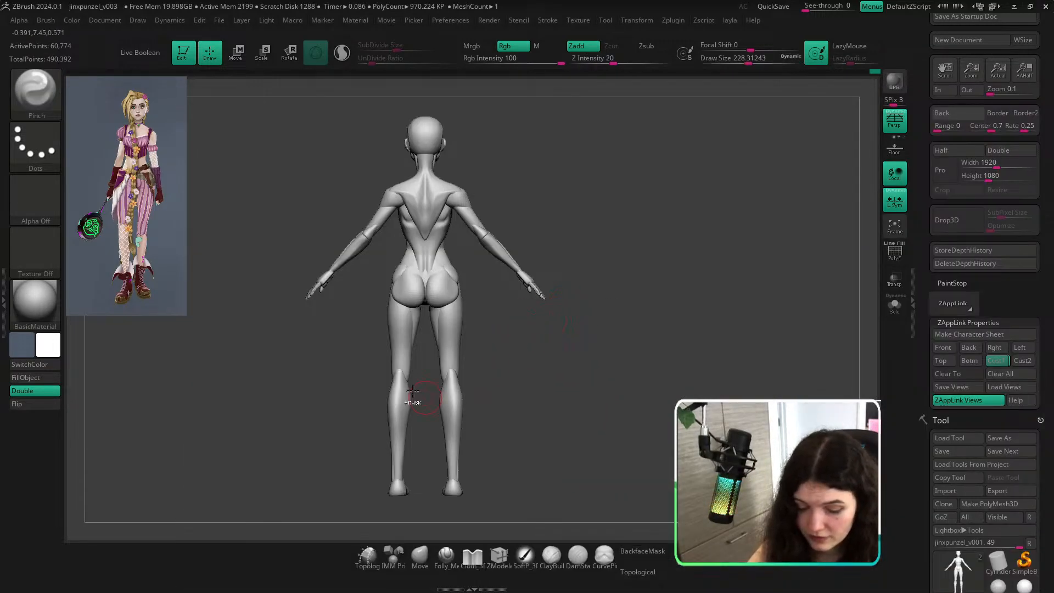
mouse_move(414, 397)
ctrl+right_down()
mouse_move(445, 403)
mouse_move(486, 307)
ctrl+right_up()
key(shift+f)
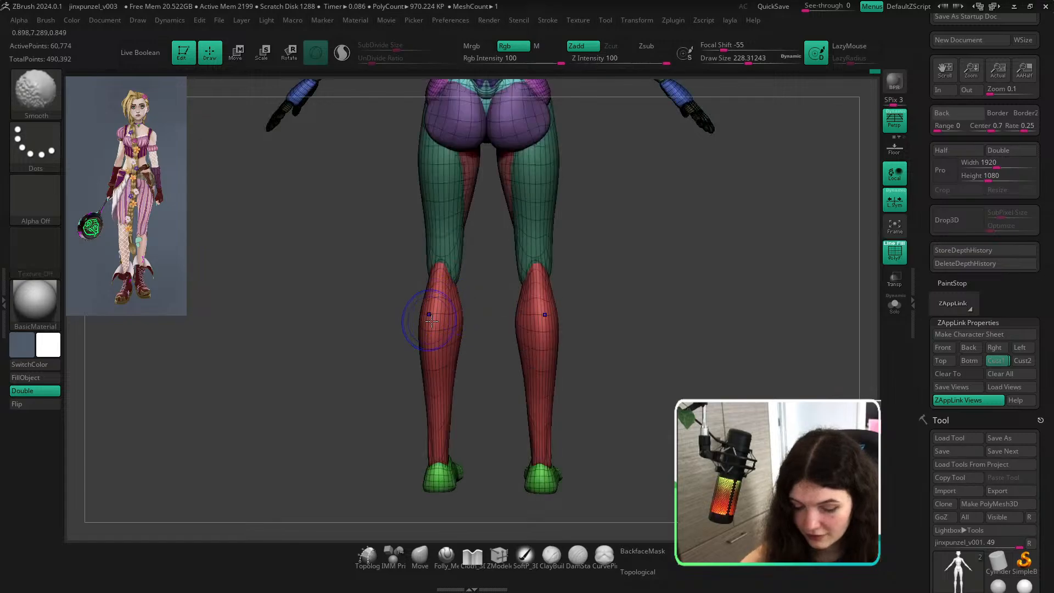
key(shift+f)
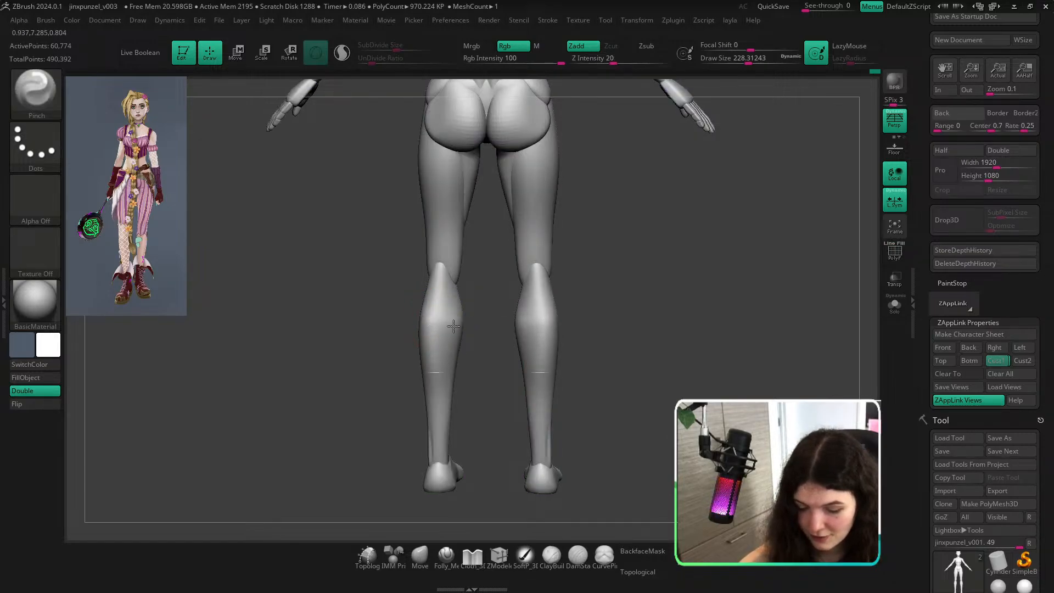
right_drag(488, 320, 470, 322)
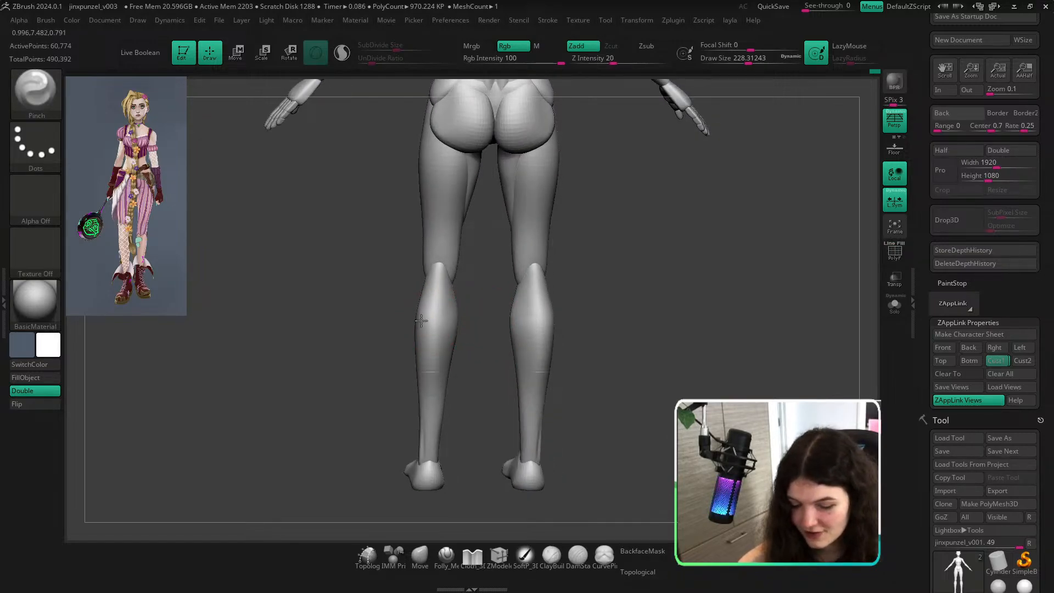
shift+right_drag(631, 331, 591, 305)
ctrl+right_drag(496, 304, 528, 341)
right_drag(527, 341, 484, 332)
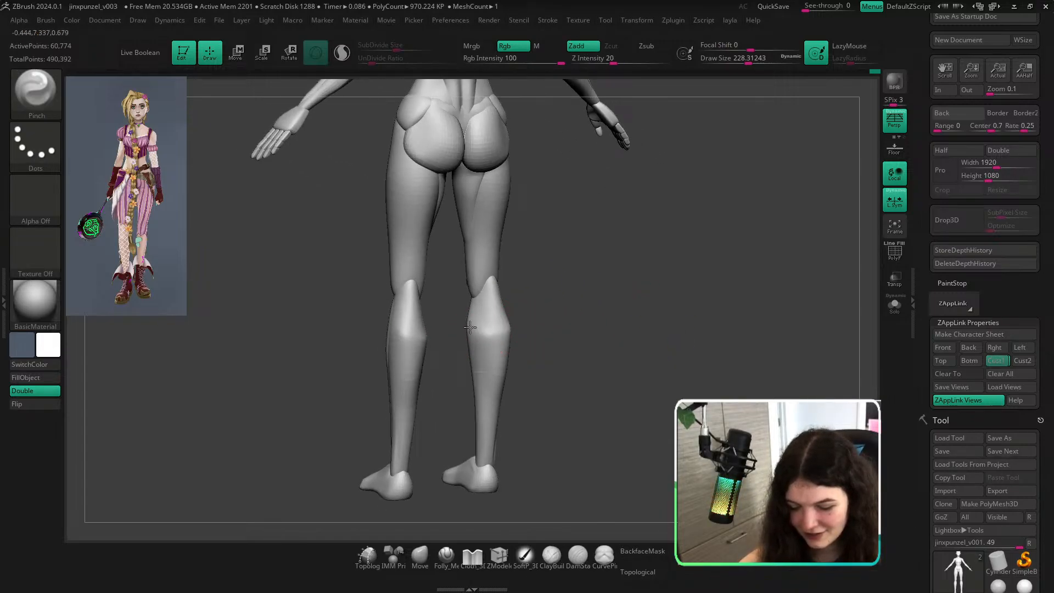
mouse_move(577, 294)
shift+right_down()
mouse_move(593, 341)
mouse_move(688, 359)
shift+right_up()
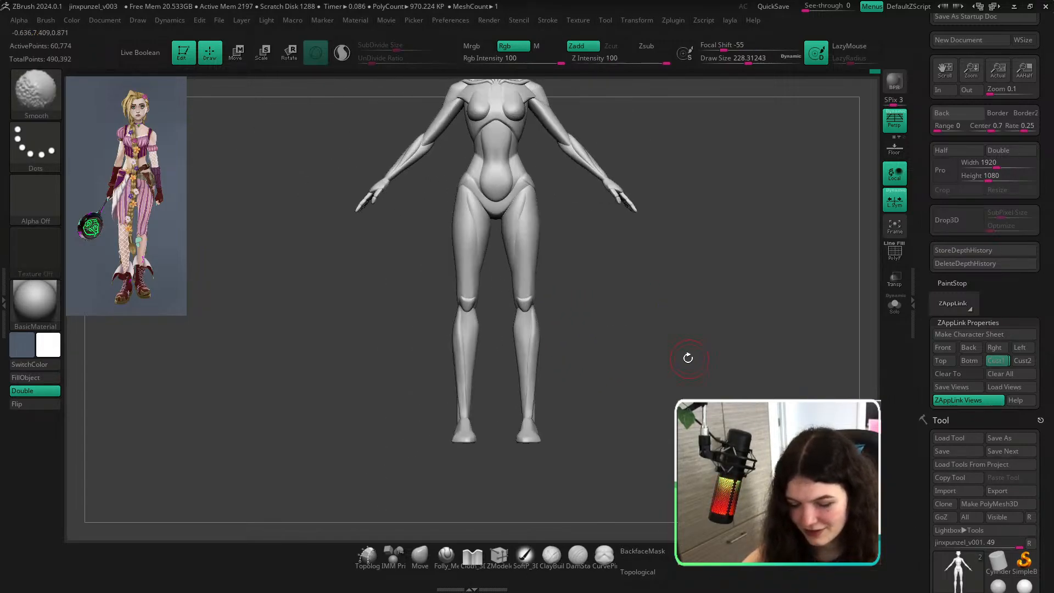
Compare the Cust1 view with the overlay, hide it, and reshape the outer calves with the Move brush at draw size about 101.
click(1001, 360)
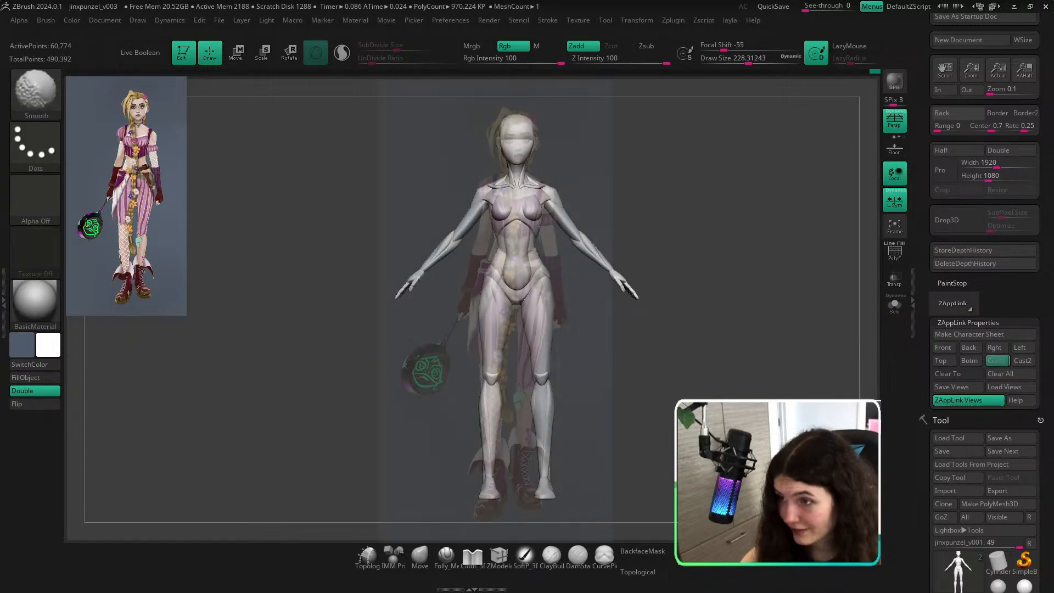
key(shift+z)
click(421, 556)
ctrl+right_drag(591, 456, 596, 511)
key(s)
mouse_move(561, 371)
mouse_down()
mouse_move(544, 371)
mouse_move(553, 364)
mouse_up()
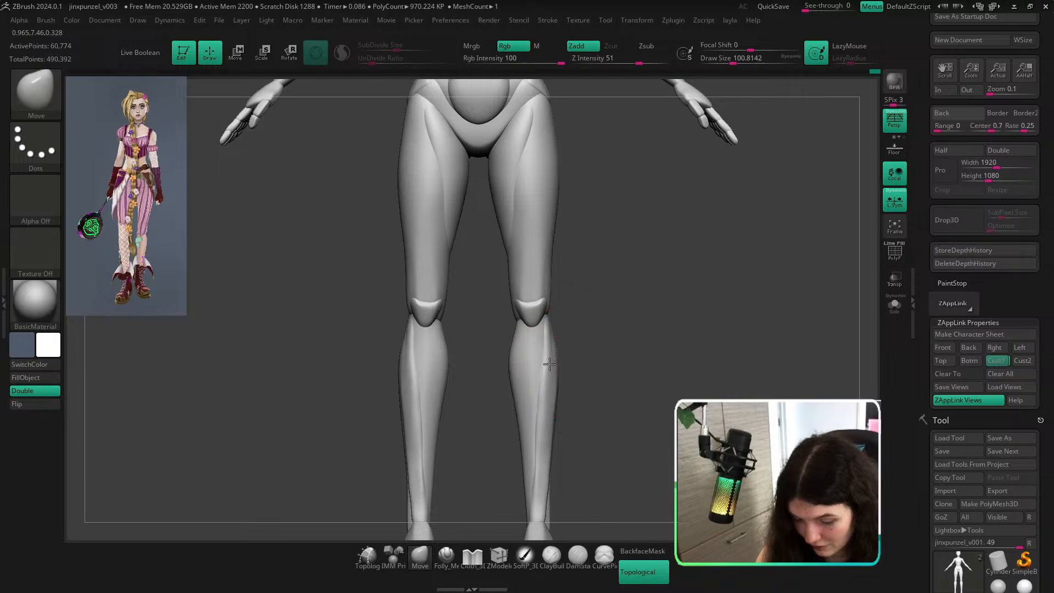
right_drag(612, 353, 598, 357)
Isolate the paired outer shin muscles and flatten their surface with the hPolish brush at draw size about 228.
key(b)
key(h)
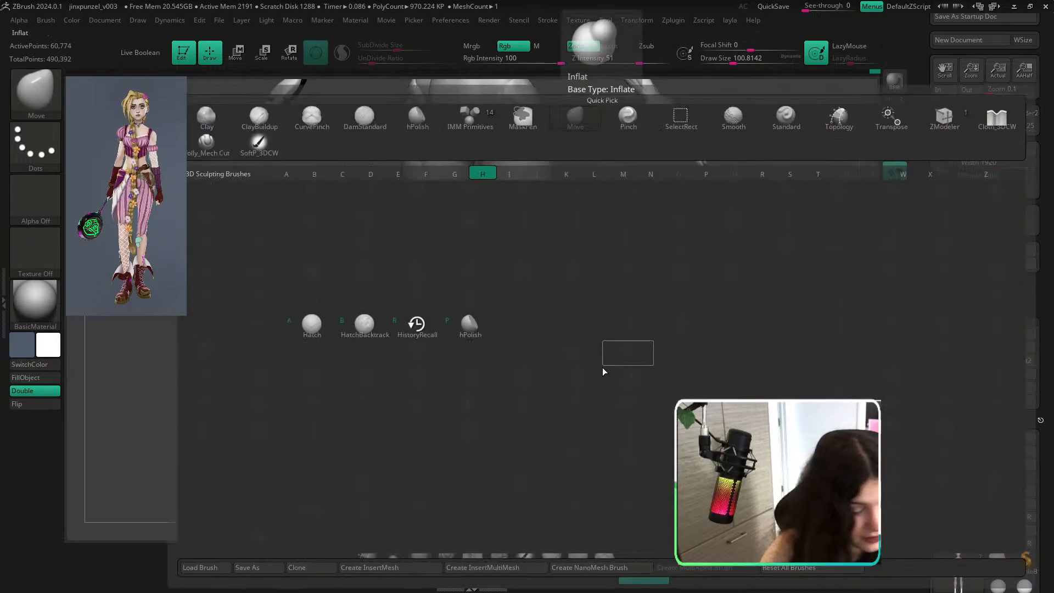
key(p)
ctrl+shift+click(555, 358)
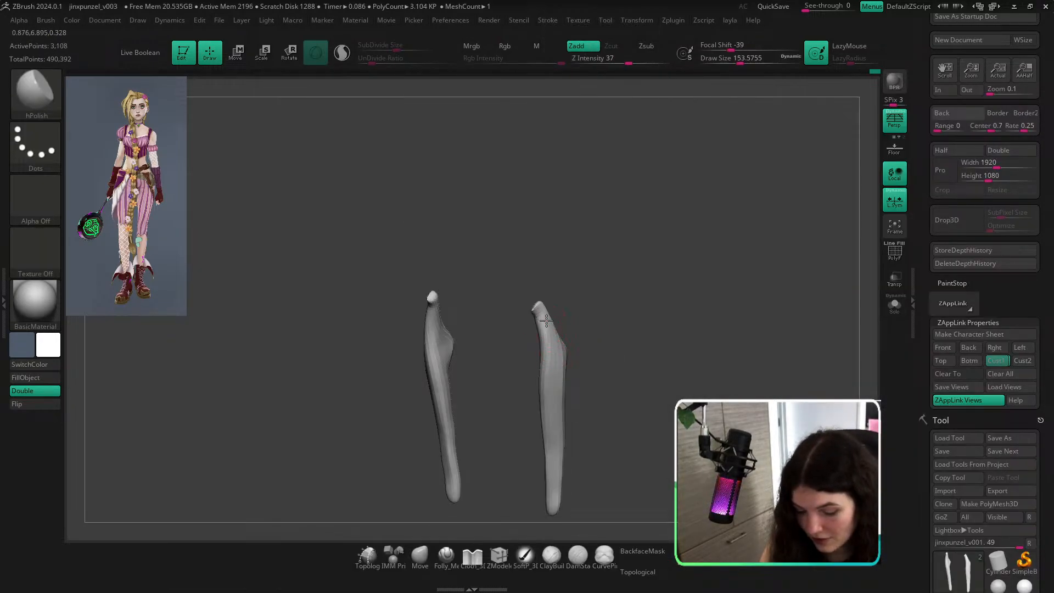
key(s)
drag(553, 338, 562, 338)
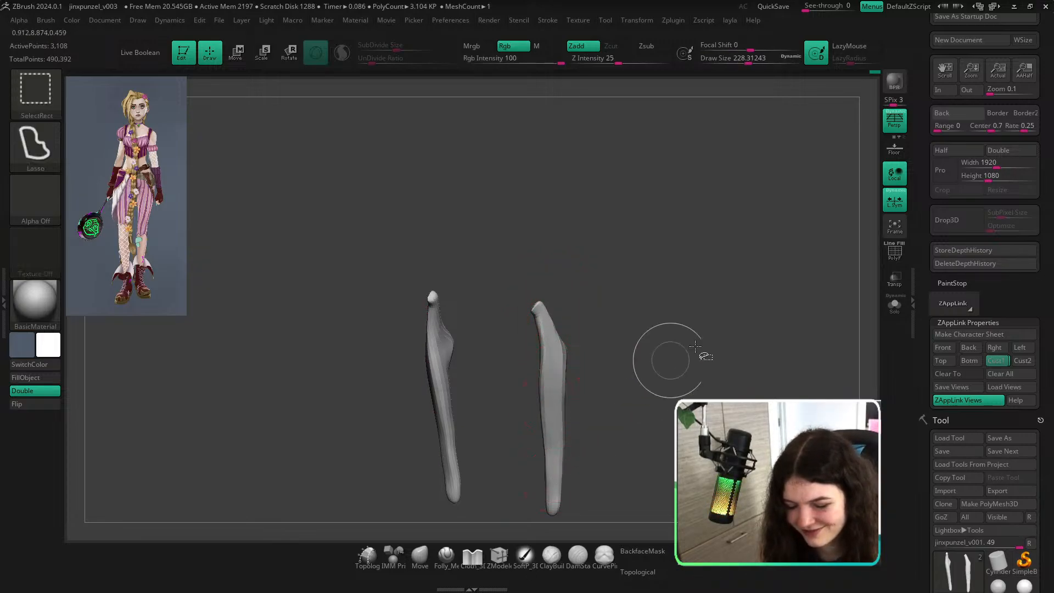
Isolate the front shin pieces, reshape their upper part with the Move brush at draw size 112, and show the whole body.
ctrl+shift+click(666, 357)
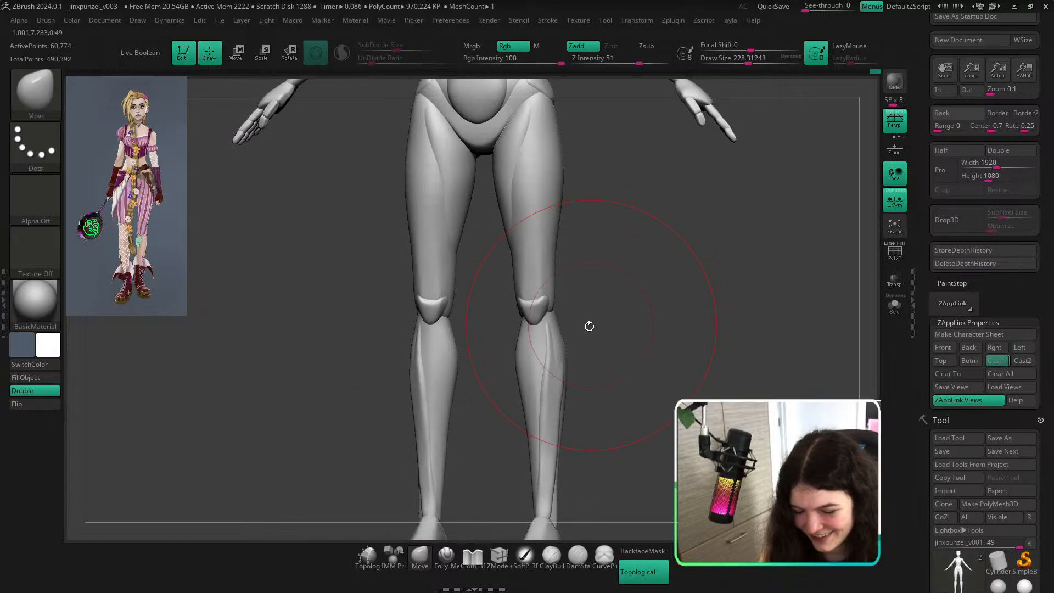
ctrl+shift+click(549, 374)
ctrl+shift+click(613, 335)
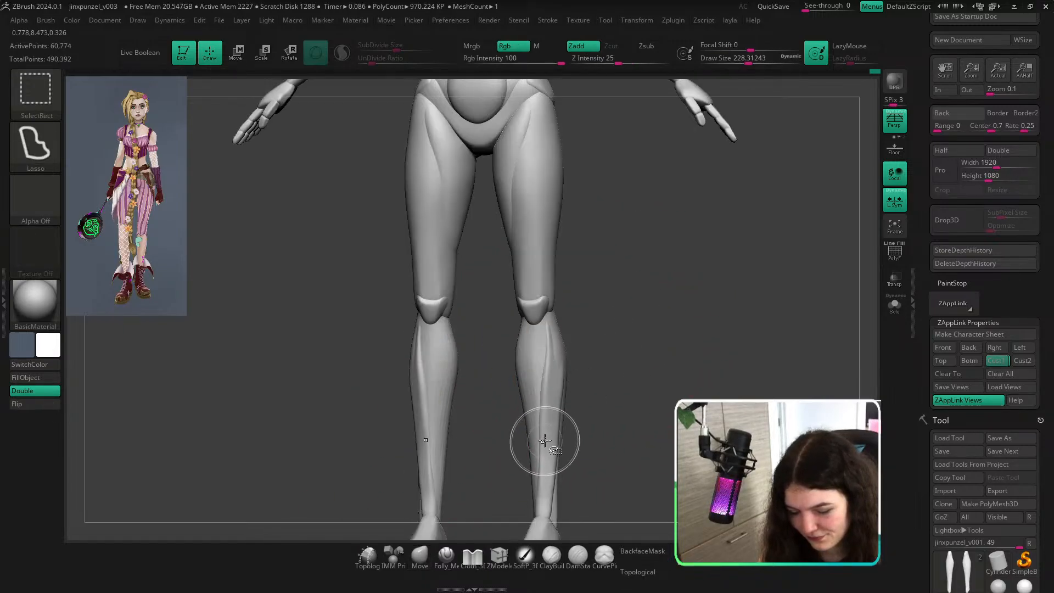
ctrl+shift+click(546, 388)
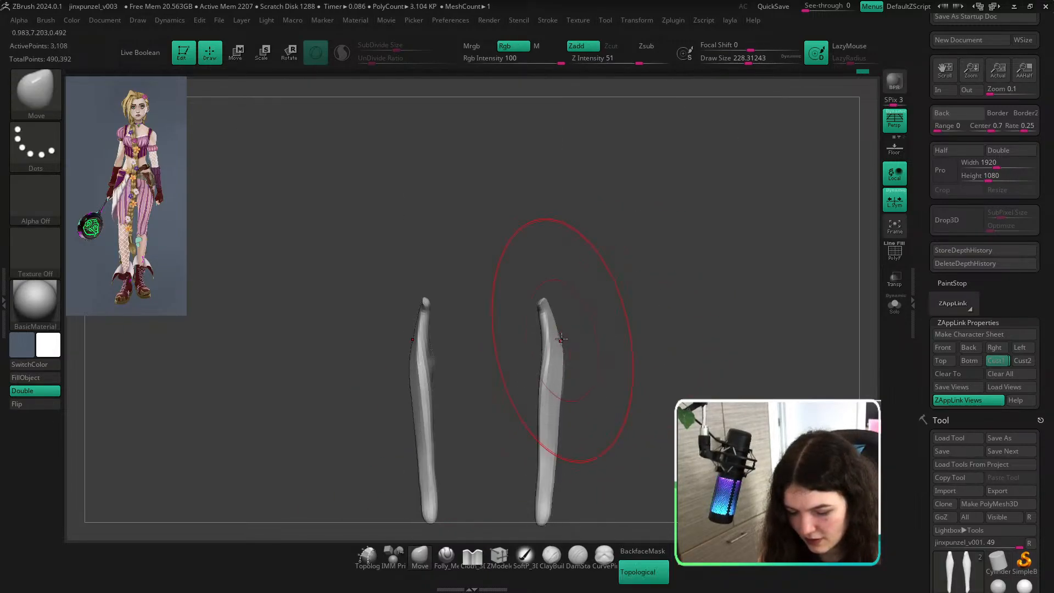
key(s)
drag(565, 343, 557, 358)
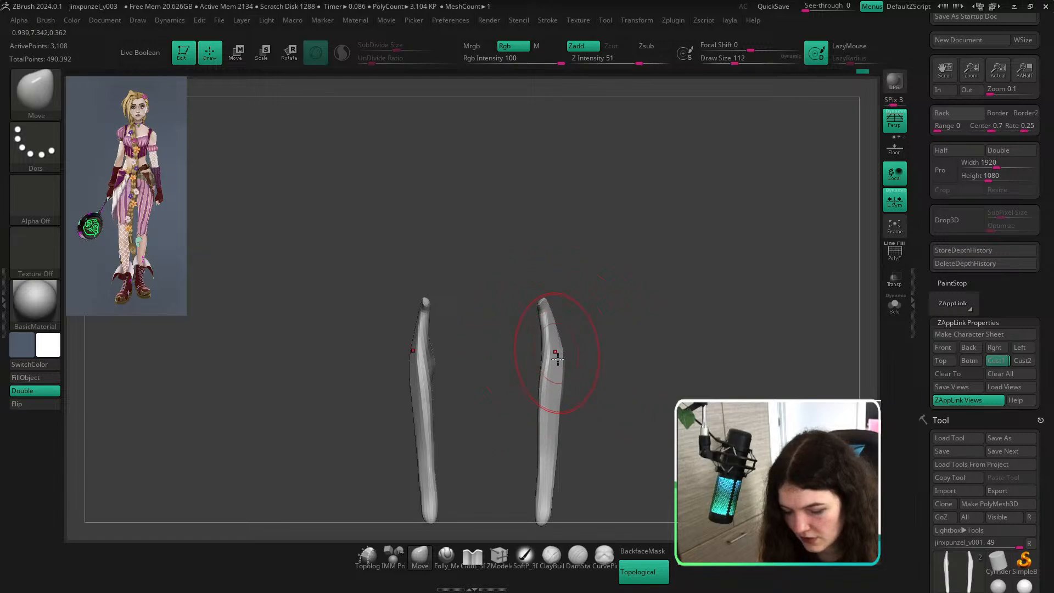
ctrl+shift+click(653, 304)
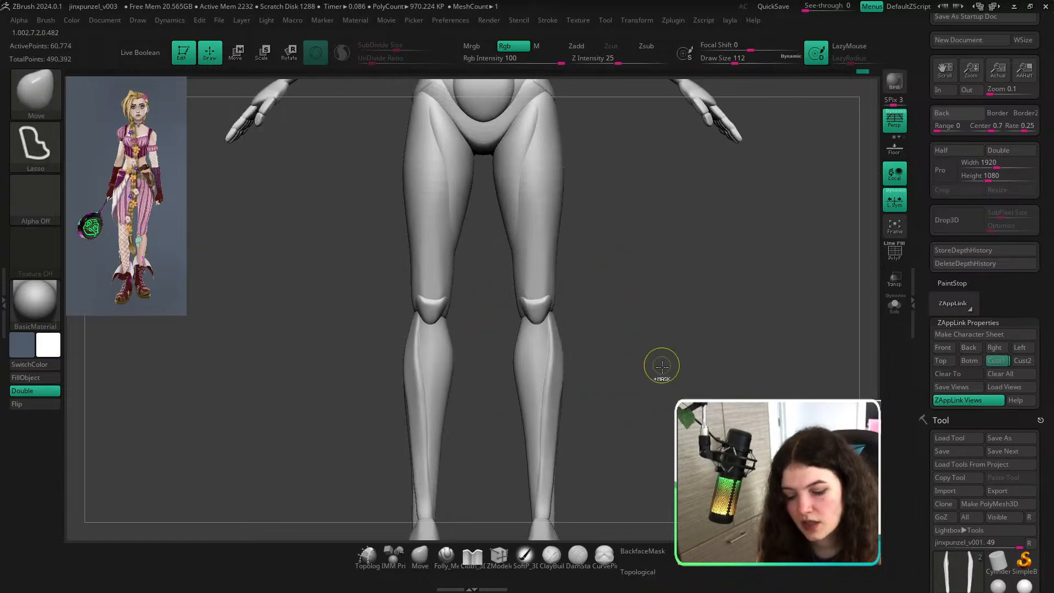
Isolate the shin pieces, adjust their lower ends near the ankle with the Move brush at draw size about 90, and unhide everything.
ctrl+right_drag(662, 365, 619, 338)
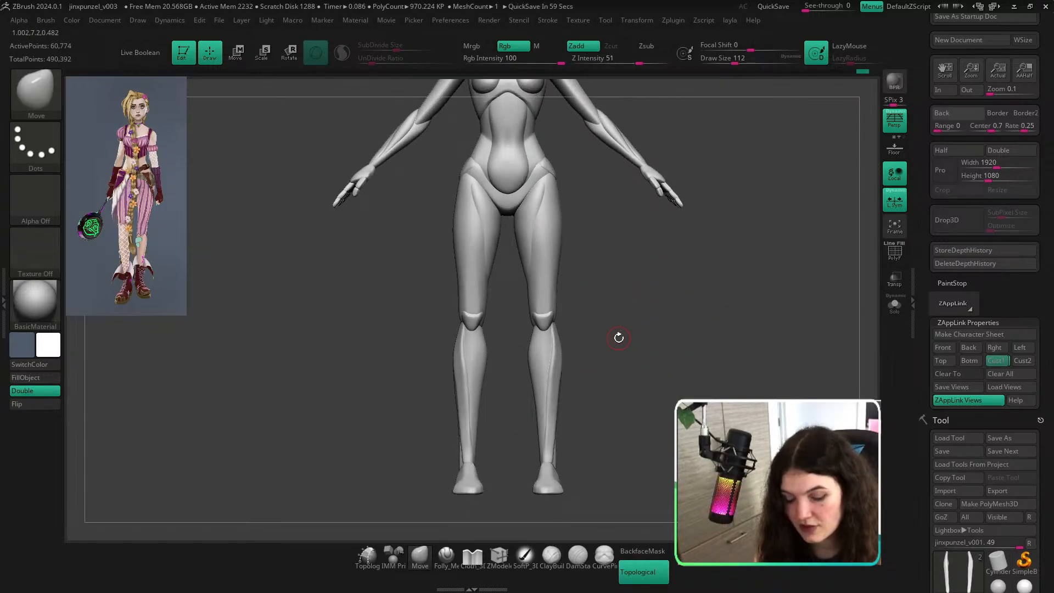
ctrl+right_drag(613, 378, 641, 367)
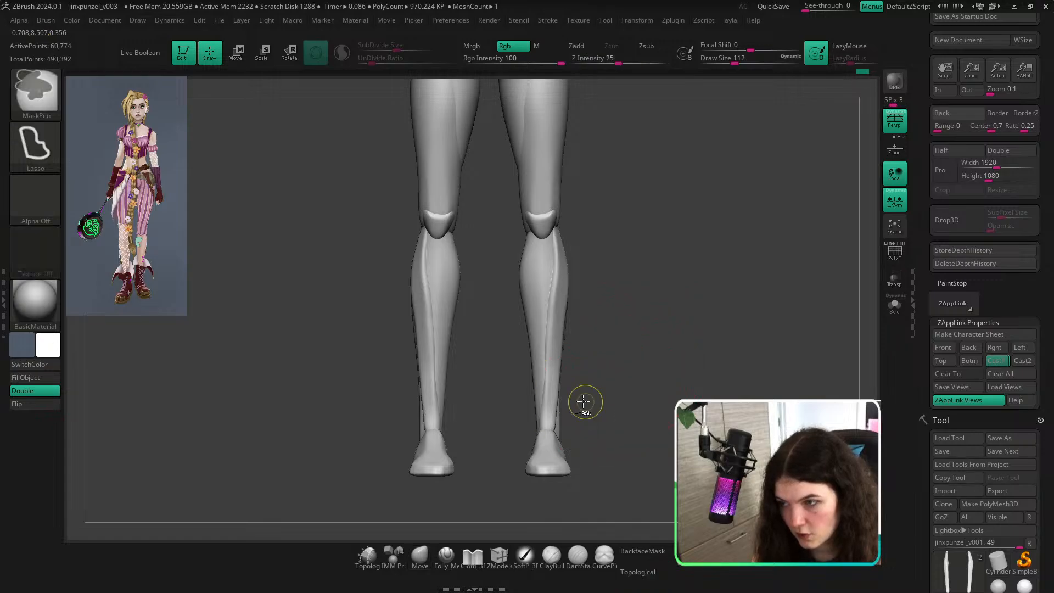
mouse_move(585, 405)
ctrl+right_down()
mouse_move(615, 399)
mouse_move(554, 421)
ctrl+right_up()
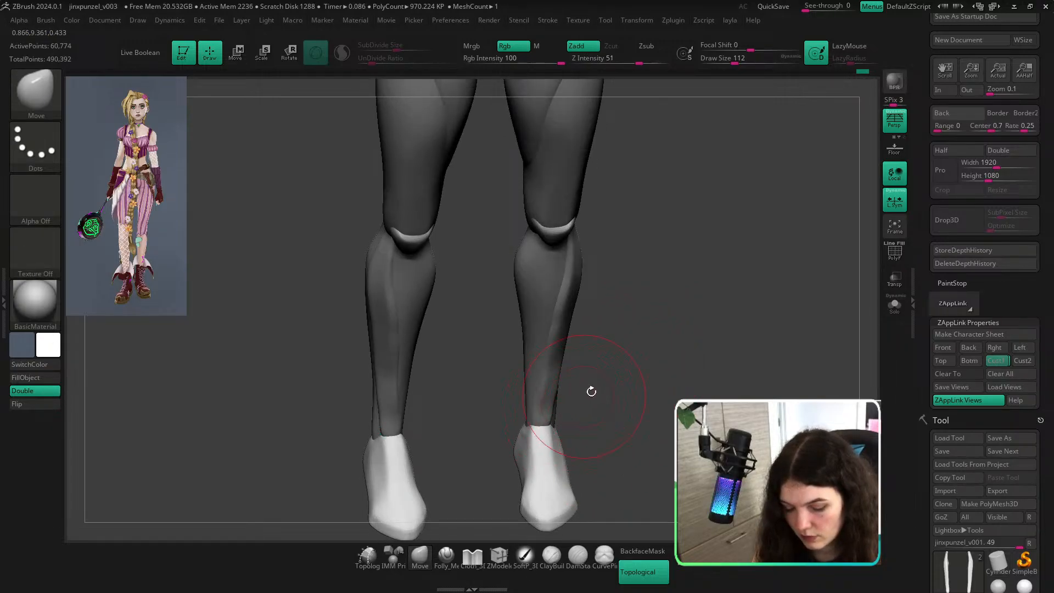
right_drag(591, 391, 537, 419)
ctrl+shift+click(527, 425)
key(s)
drag(513, 436, 500, 437)
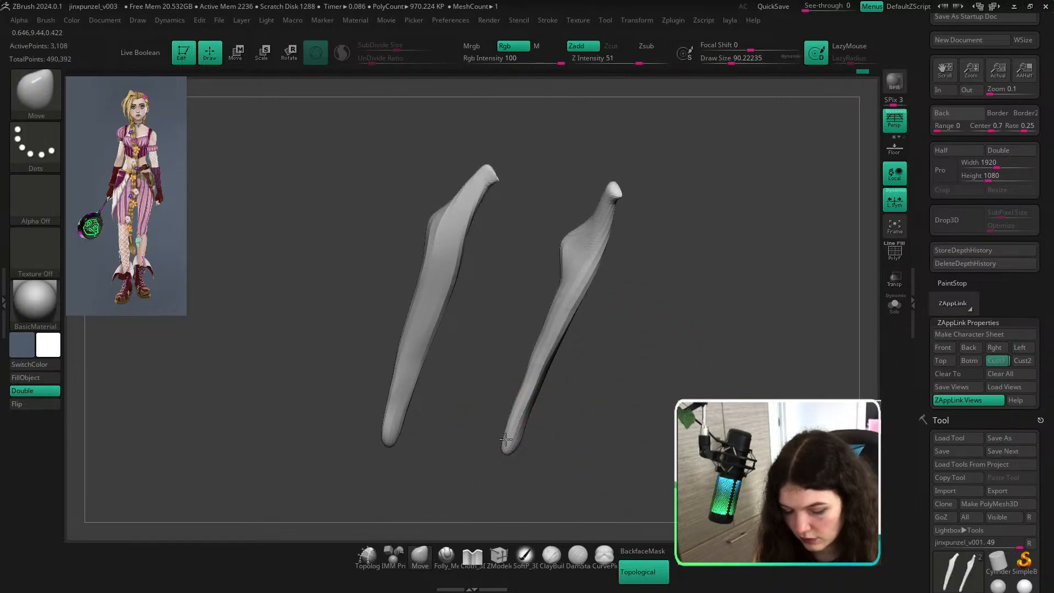
ctrl+shift+click(597, 360)
Refine the lower legs from a three-quarter view with the Move brush at draw size about 71.
mouse_move(689, 318)
right_down()
mouse_move(678, 379)
mouse_move(628, 393)
mouse_move(599, 387)
right_up()
key(s)
mouse_move(549, 361)
mouse_down()
mouse_move(566, 351)
mouse_move(570, 360)
mouse_up()
key(s)
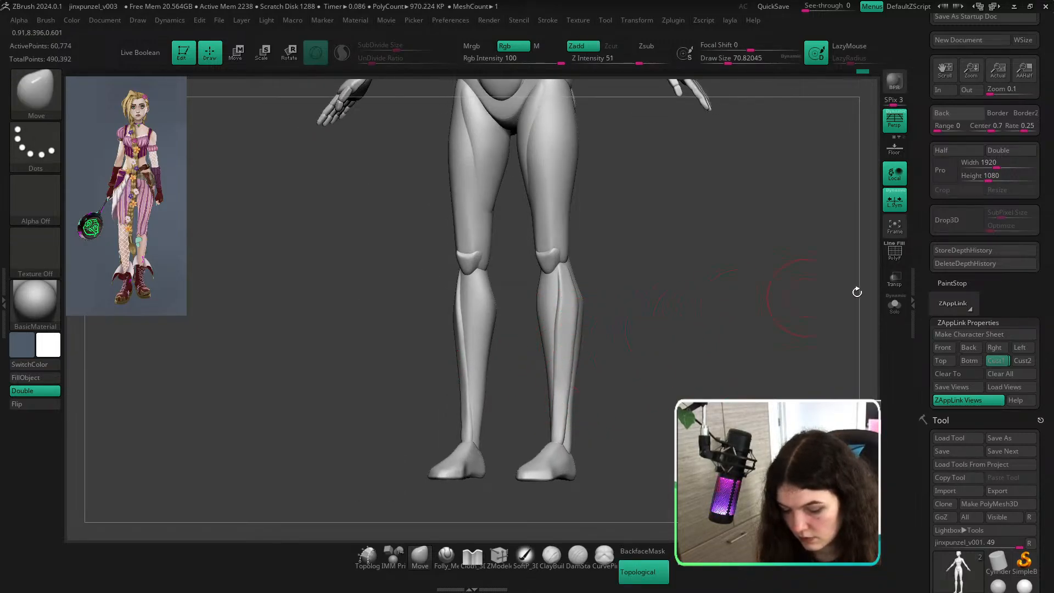
Compare the body with the reference overlay in the saved Cust1 view, and hide the overlay.
click(1002, 360)
key(shift)
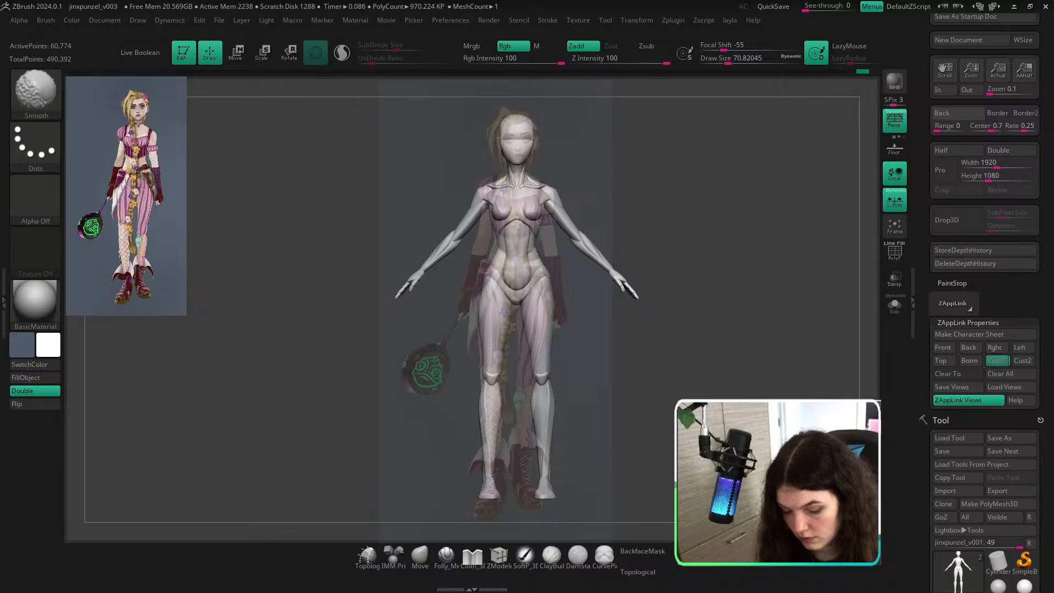
key(shift+z)
ctrl+right_drag(662, 424, 615, 404)
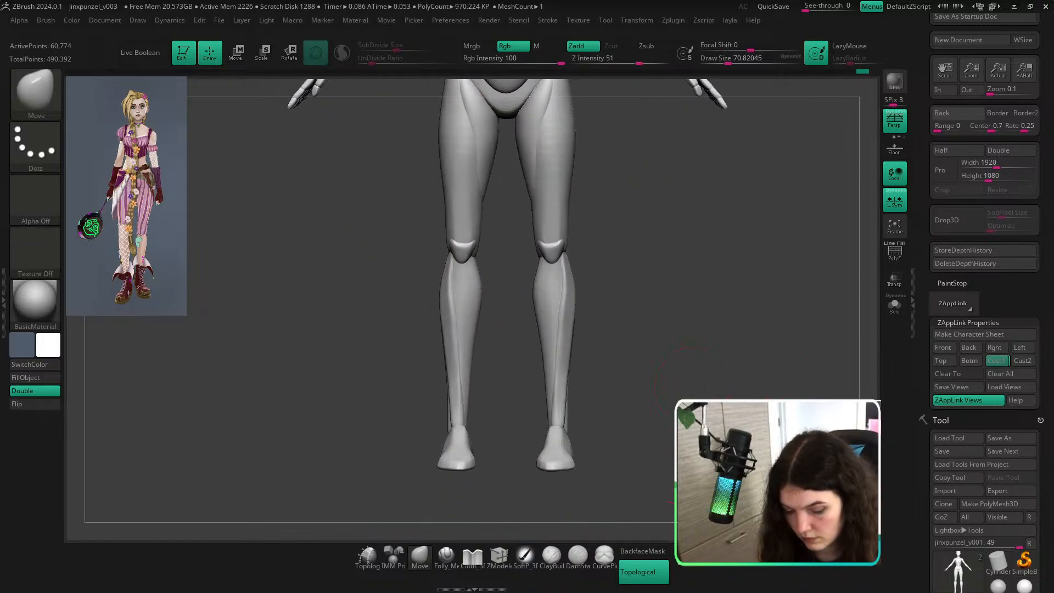
Reshape the shin and calf pieces above the ankle with the Move brush at draw size about 132, checking the overlap in polyframe.
right_drag(681, 384, 582, 388)
key(s)
drag(563, 402, 572, 402)
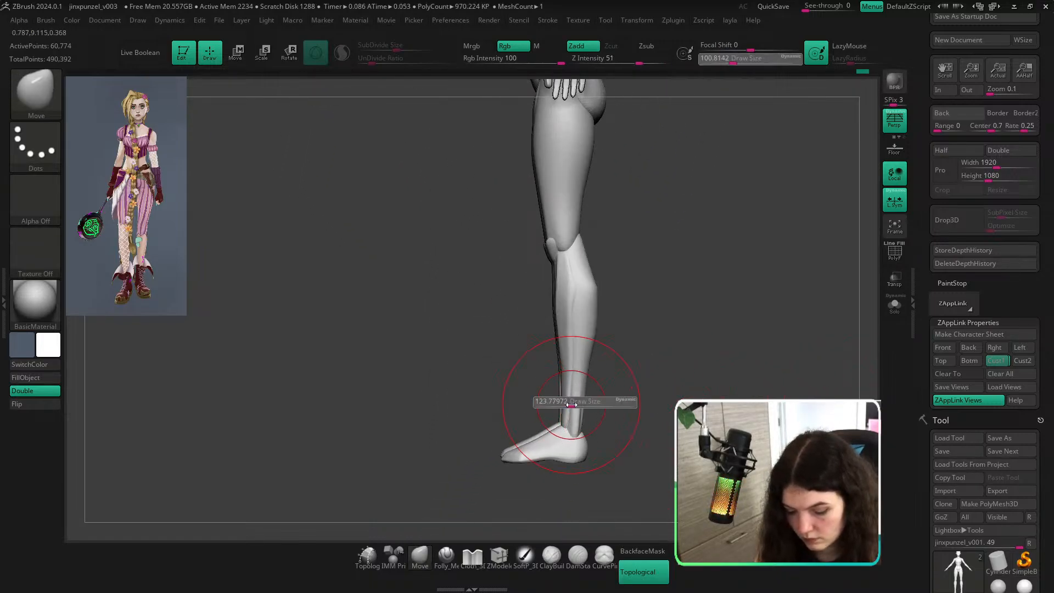
ctrl+right_drag(572, 411, 582, 448)
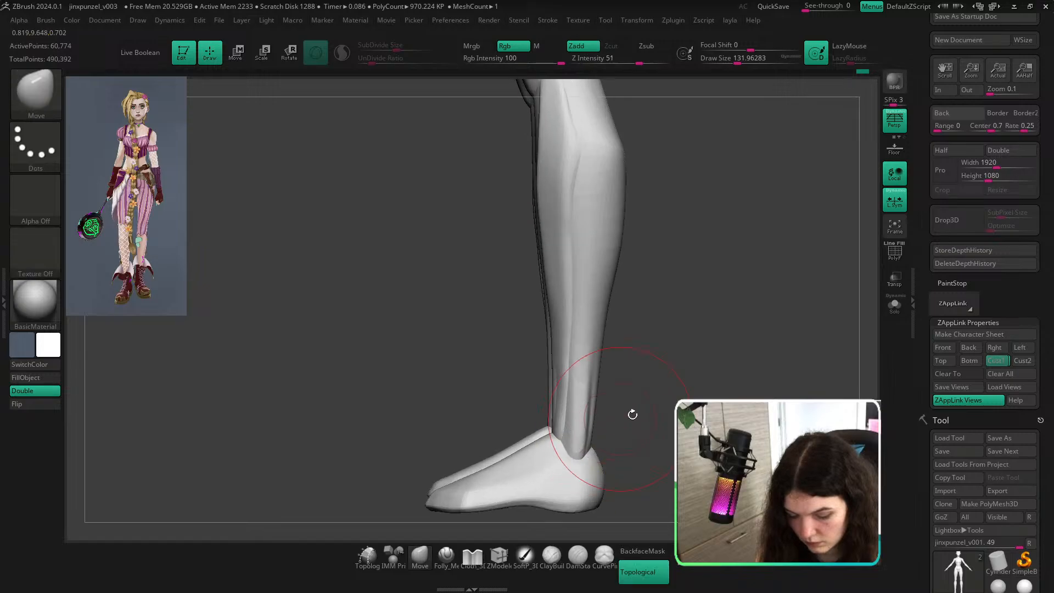
right_drag(631, 414, 679, 409)
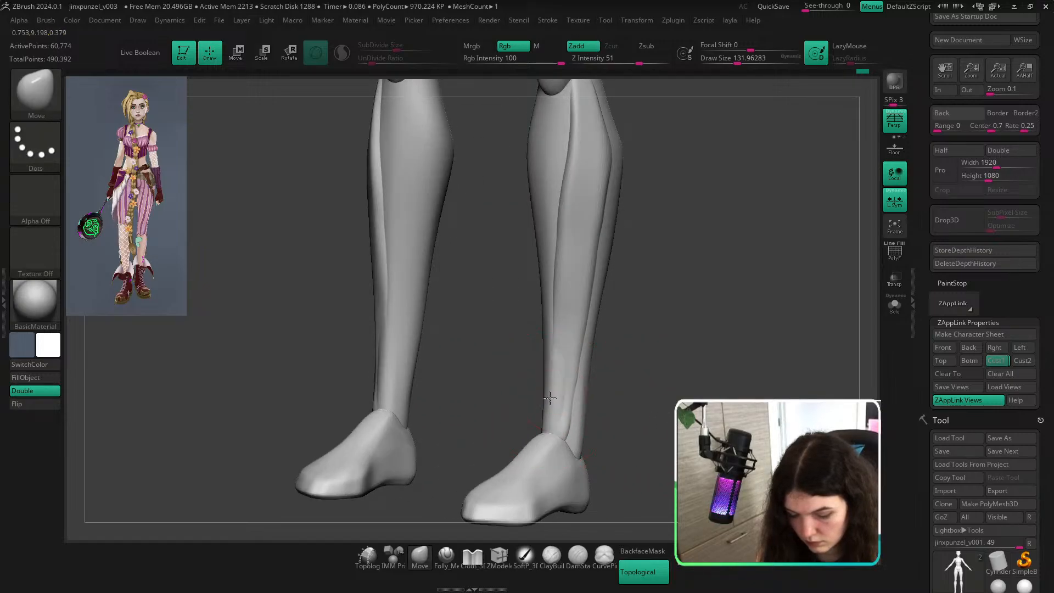
key(shift+f)
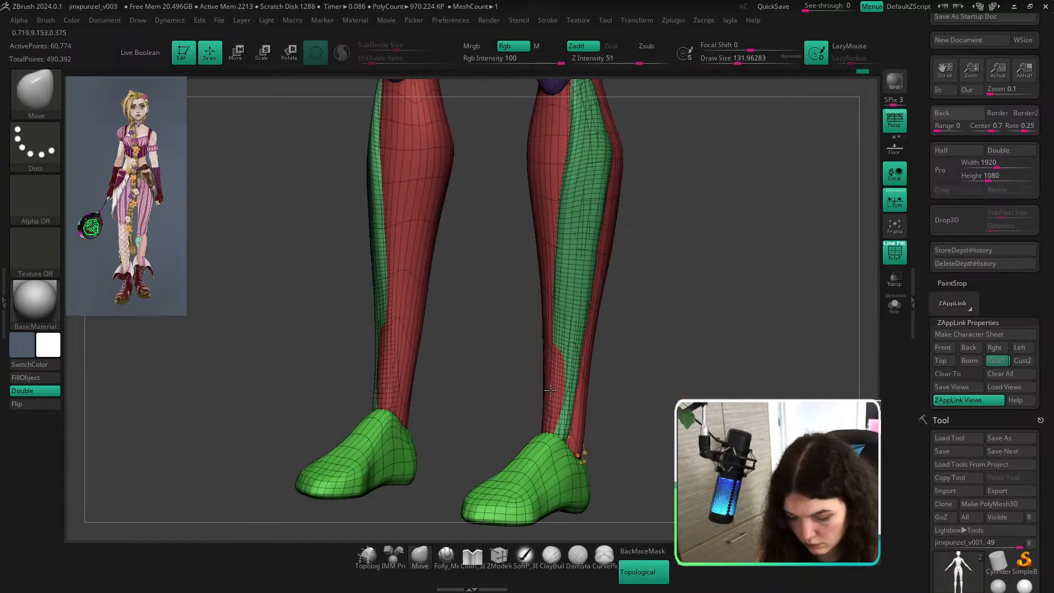
drag(551, 390, 554, 390)
key(shift+f)
Turn off perspective and topological masking, and adjust the ankle's side profile with the Move brush at draw size about 83.
mouse_move(758, 326)
shift+right_down()
mouse_move(749, 363)
mouse_move(704, 275)
mouse_move(685, 332)
shift+right_up()
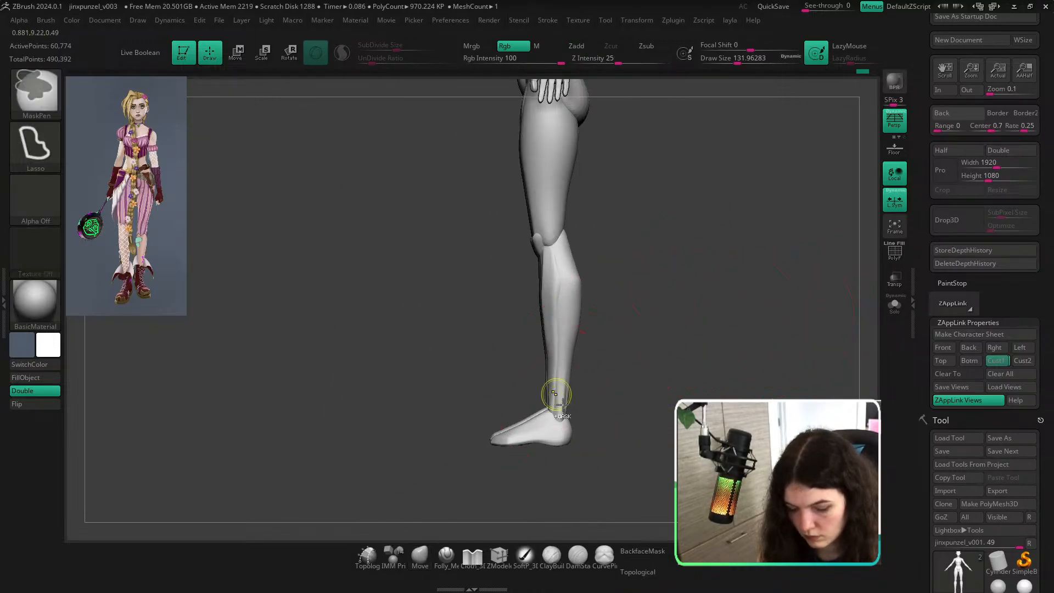
ctrl+right_drag(556, 395, 562, 434)
key(s)
drag(558, 394, 544, 375)
click(895, 121)
click(657, 580)
key(s)
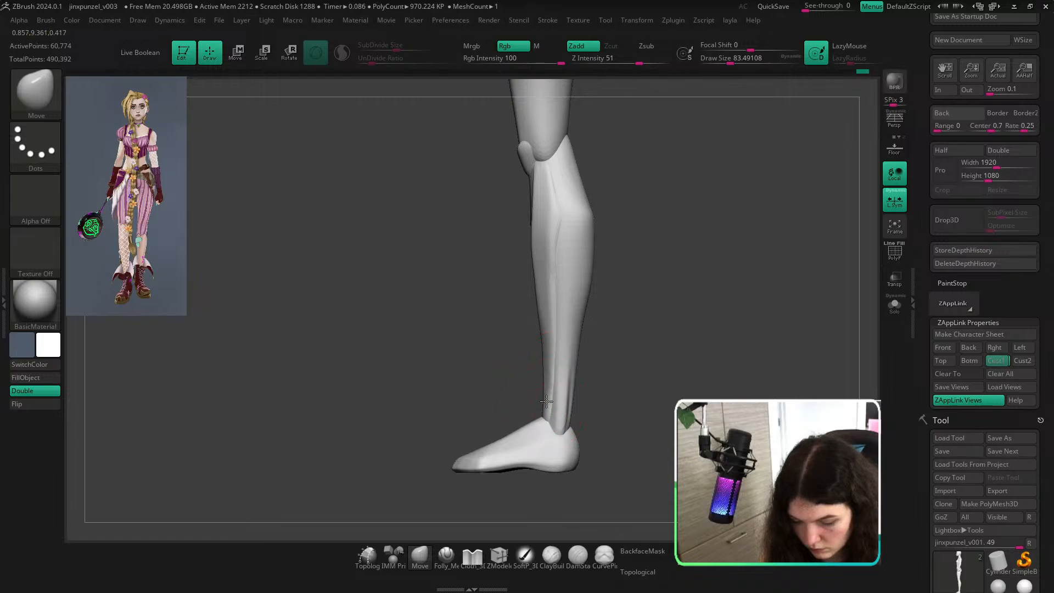
Refine the front of the lower legs with the Move brush at draw size about 145.
shift+right_drag(624, 341, 591, 380)
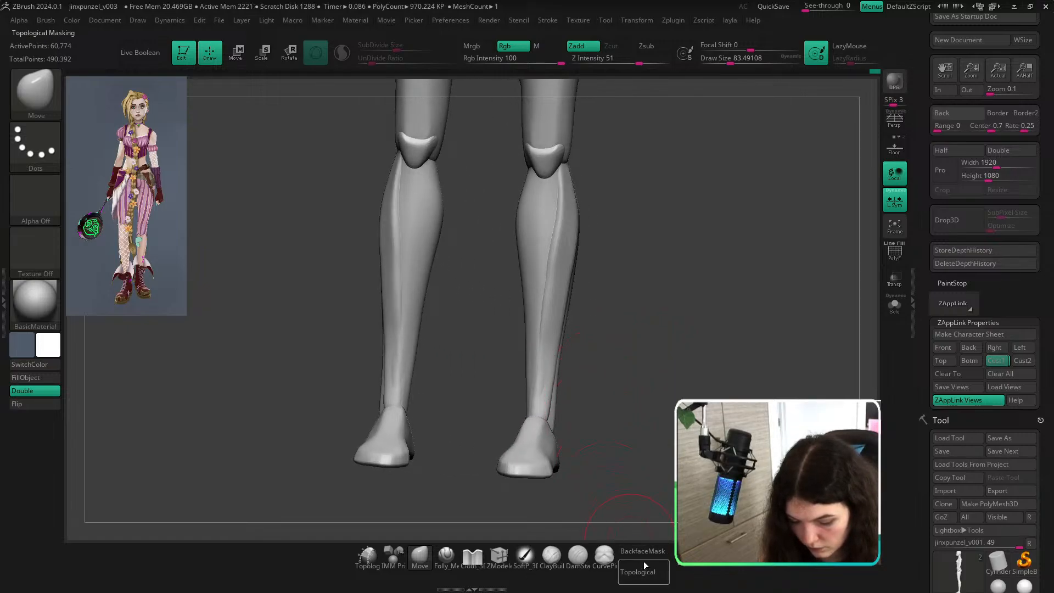
key(s)
drag(543, 381, 551, 381)
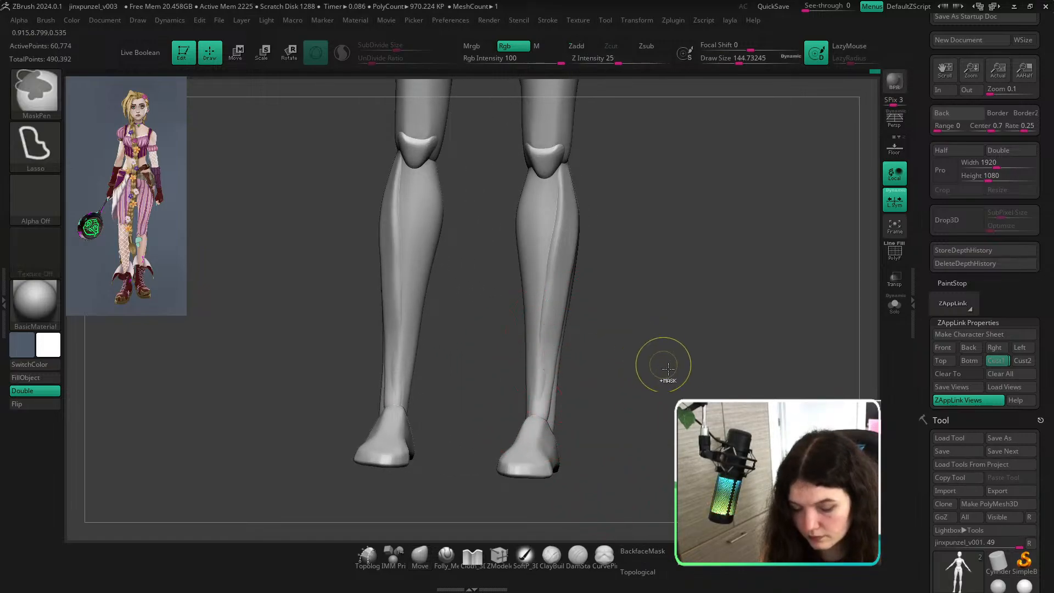
ctrl+right_drag(671, 398, 662, 335)
shift+right_drag(663, 335, 689, 406)
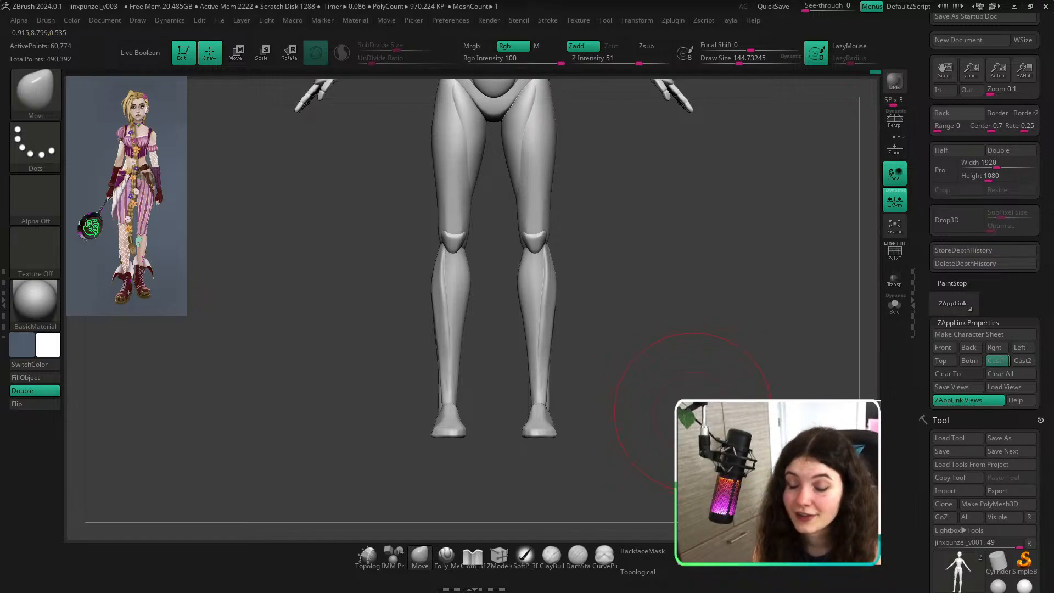
Show the polyframe and adjust where the shin and calf pieces intersect above the inner ankle at draw size about 87.
ctrl+right_drag(599, 351, 569, 396)
key(shift+f)
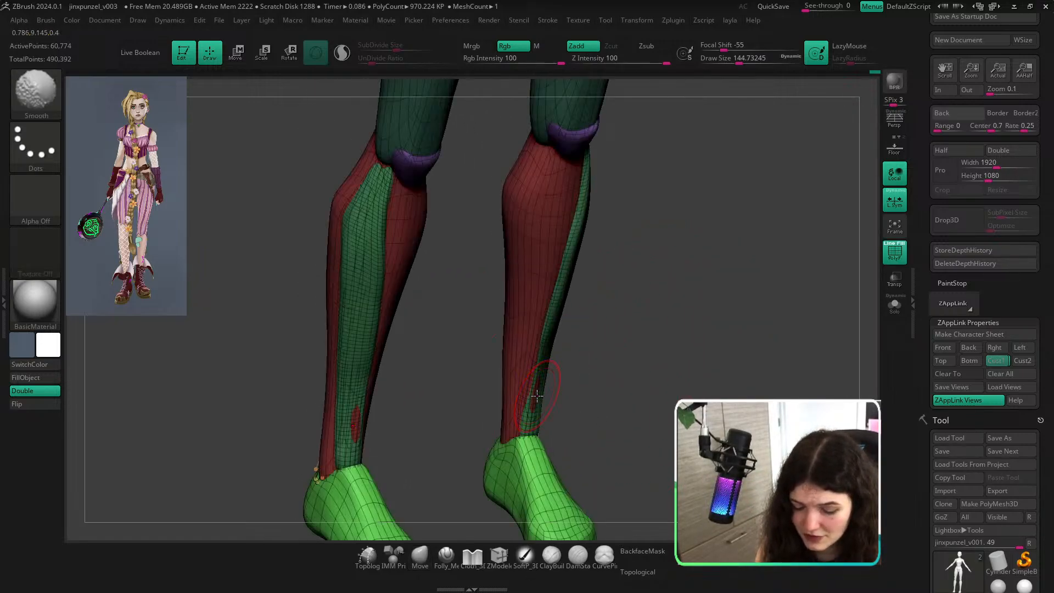
drag(536, 398, 537, 397)
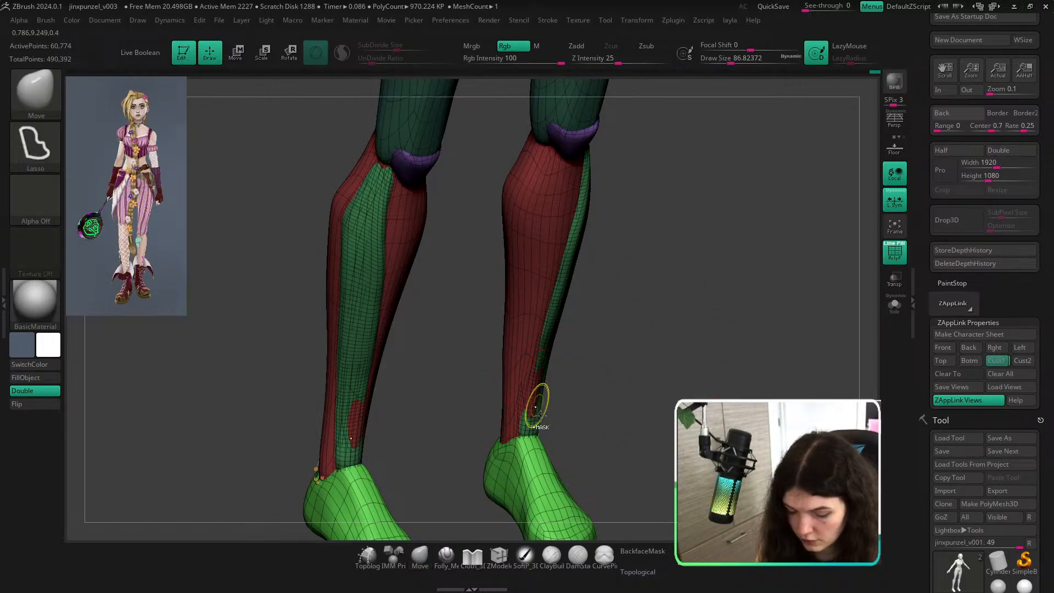
ctrl+right_drag(536, 405, 544, 409)
Isolate the calf piece, reshape its lower part with the Move brush at draw size about 124, and unhide the body.
ctrl+shift+click(515, 336)
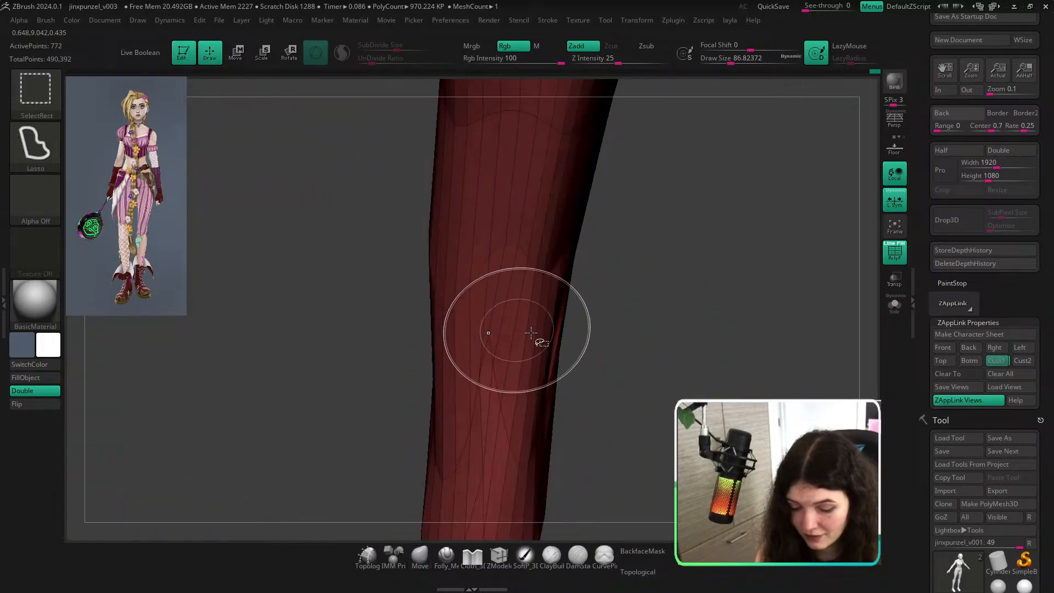
key(s)
drag(555, 357, 562, 358)
ctrl+shift+click(662, 305)
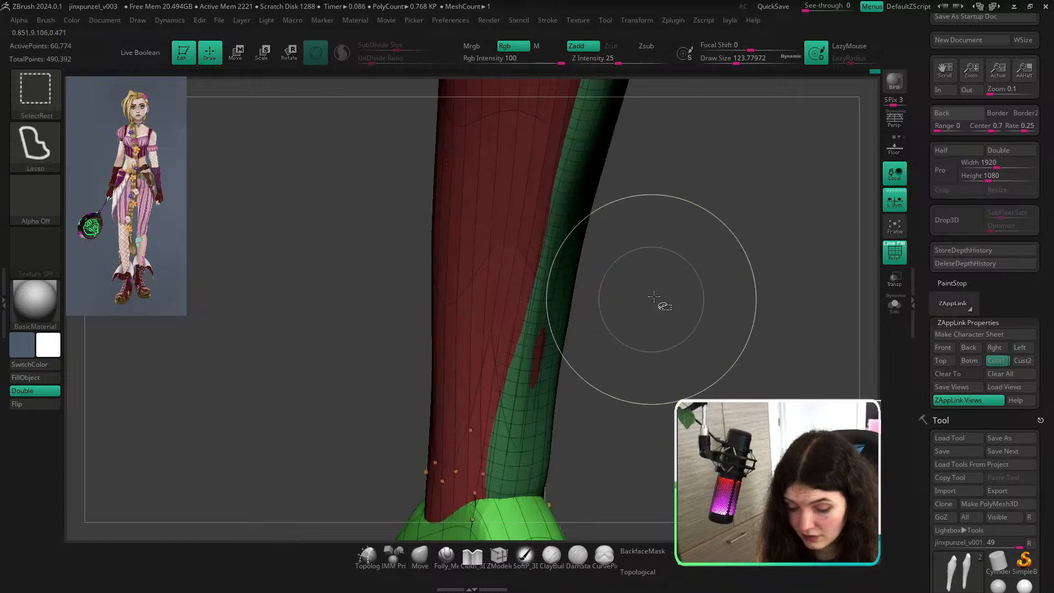
Clean up the shin and calf overlap above the inner ankle at draw size about 182, and hide the polyframe.
ctrl+right_drag(662, 305, 636, 231)
key(s)
drag(542, 354, 553, 355)
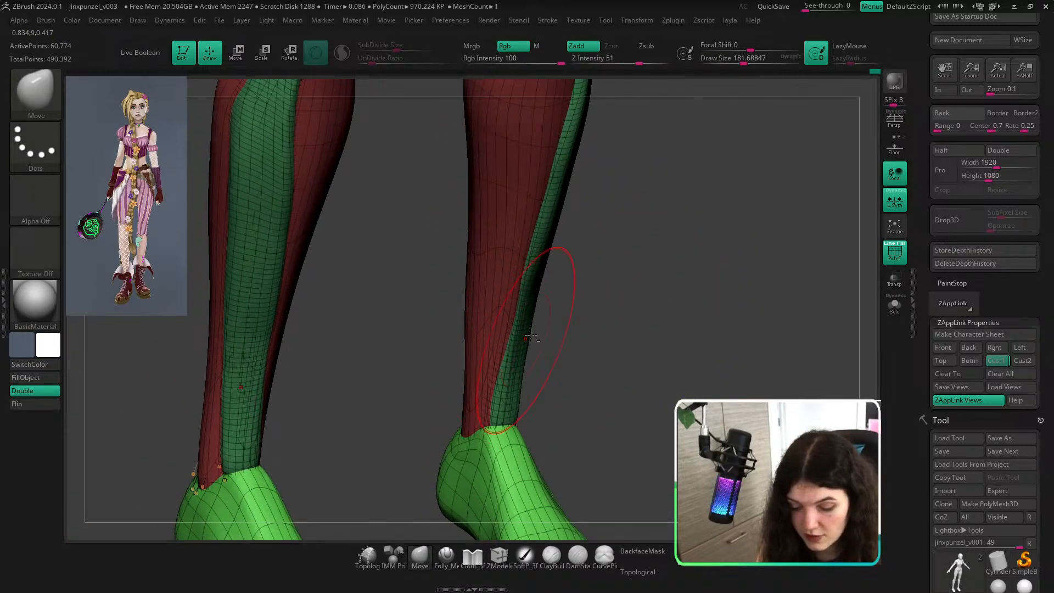
ctrl+right_drag(631, 324, 673, 351)
key(shift+f)
Adjust the outer edge of the shin piece beside the upper calf with the Move brush at draw size about 71, checking it in polyframe.
mouse_move(678, 388)
right_down()
mouse_move(637, 387)
mouse_move(644, 405)
mouse_move(636, 382)
mouse_move(627, 431)
right_up()
key(s)
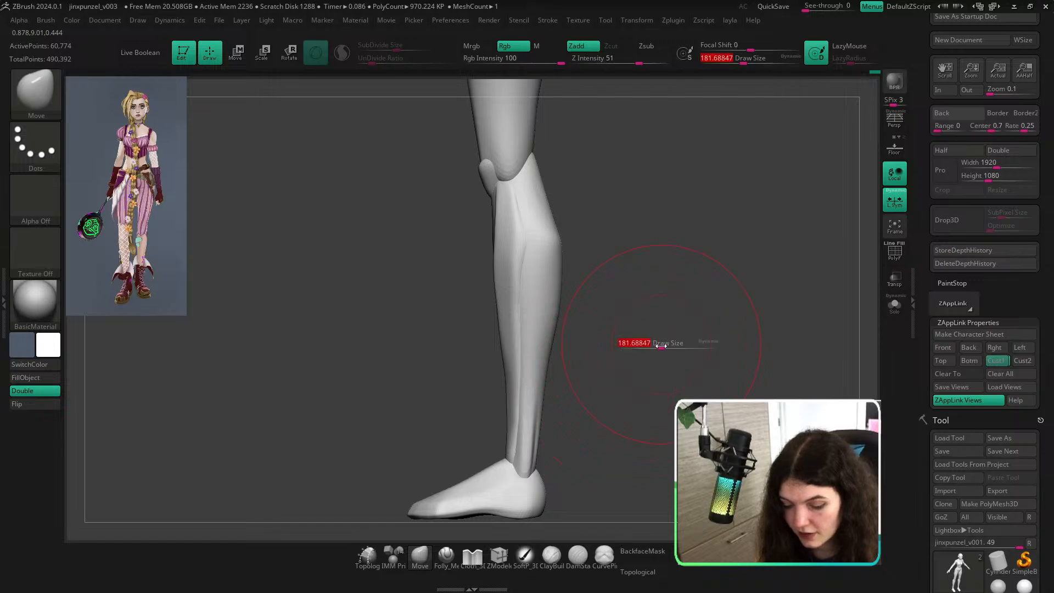
drag(661, 346, 654, 346)
right_drag(656, 345, 677, 342)
key(shift+f)
key(s)
drag(534, 261, 530, 259)
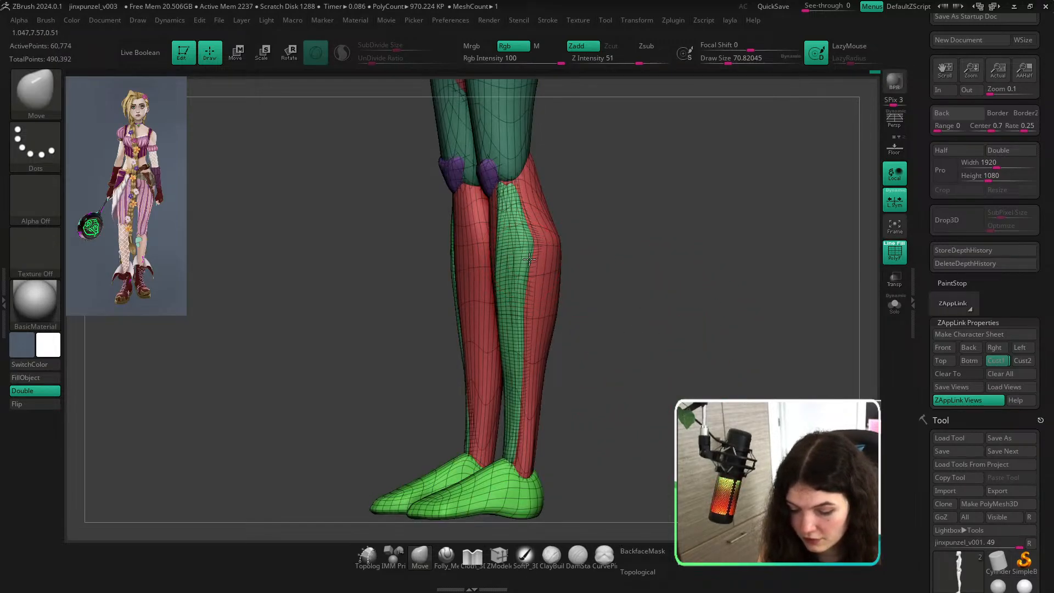
key(shift+f)
Adjust the front of the lower shin above the foot with the Move brush at draw size about 94, and show the polyframe.
shift+right_drag(609, 233, 632, 269)
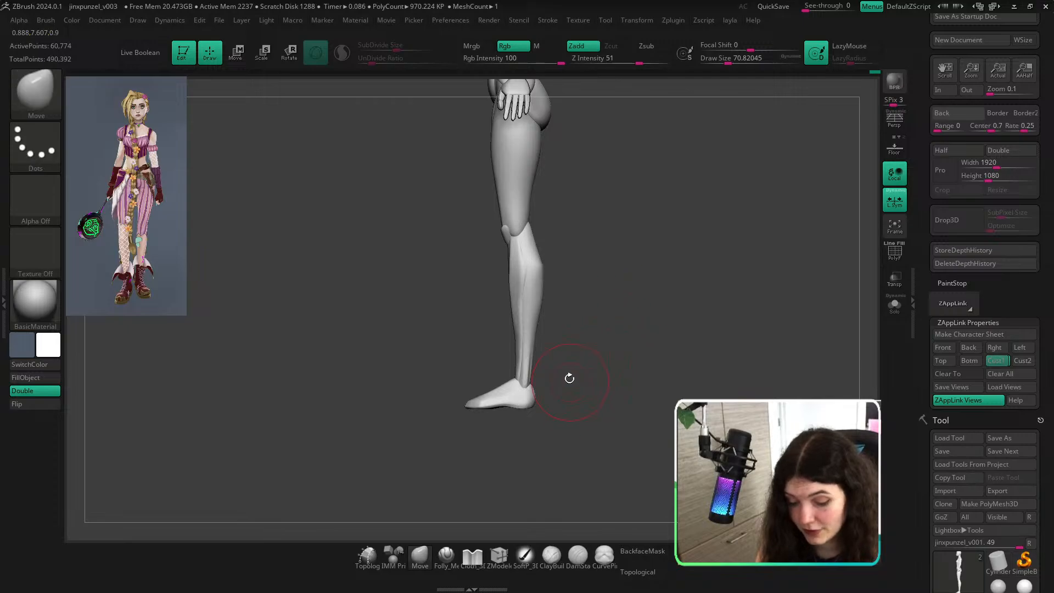
ctrl+right_drag(565, 377, 544, 417)
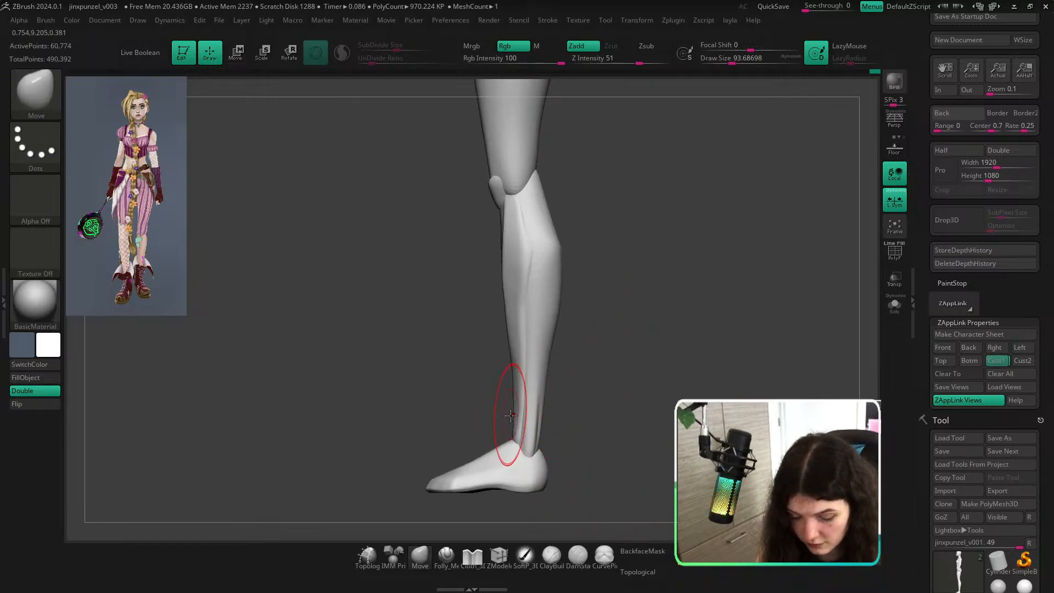
key(shift+f)
ctrl+right_drag(526, 422, 525, 456)
right_drag(525, 456, 593, 439)
mouse_move(628, 376)
ctrl+right_down()
mouse_move(620, 343)
mouse_move(632, 353)
mouse_move(582, 317)
mouse_move(563, 420)
mouse_move(560, 365)
mouse_move(595, 367)
ctrl+right_up()
Undo the last edit, rework the calf's lower part beside the shin piece at draw size about 167, and return to plain shading.
ctrl+shift+click(496, 343)
ctrl+shift+click(497, 359)
ctrl+shift+click(496, 356)
key(ctrl+z)
key(s)
drag(501, 379, 508, 391)
ctrl+shift+click(499, 379)
ctrl+shift+click(659, 344)
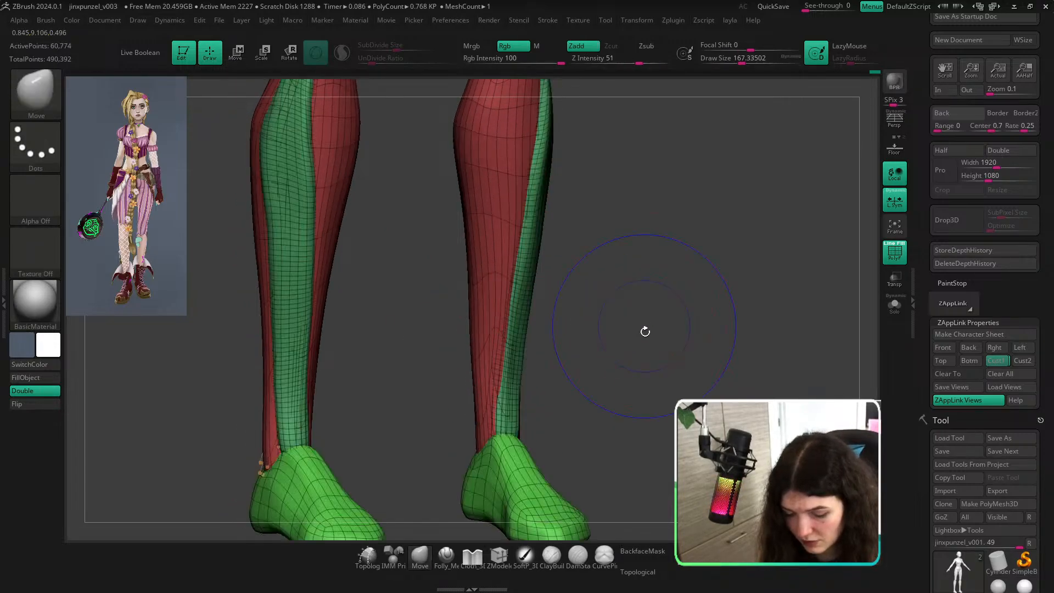
key(shift+f)
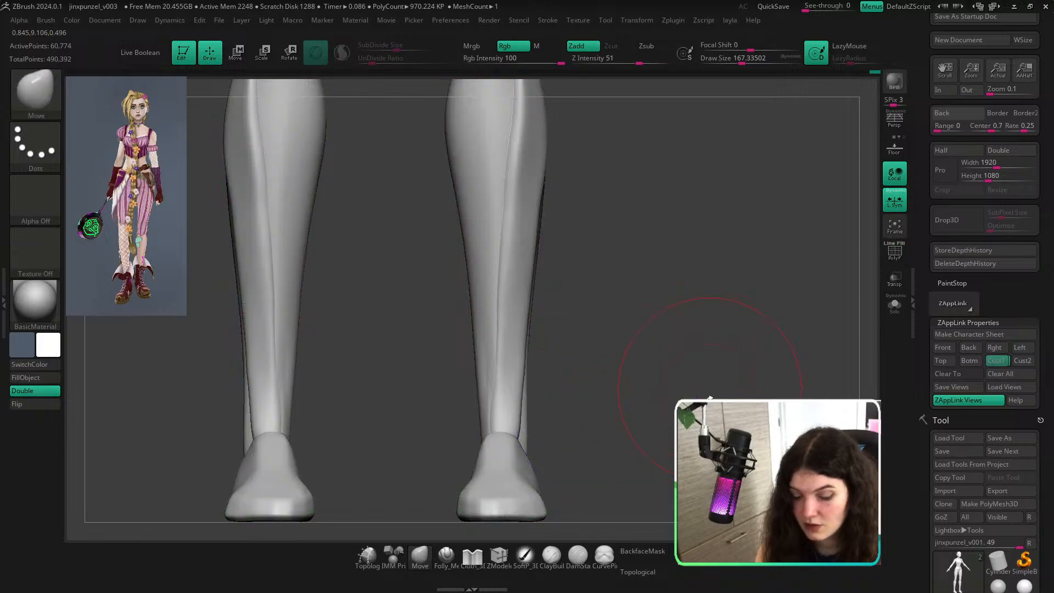
Reshape the back of the calf in side view with the Move brush, reducing the draw size to about 116.
ctrl+right_drag(708, 384, 666, 343)
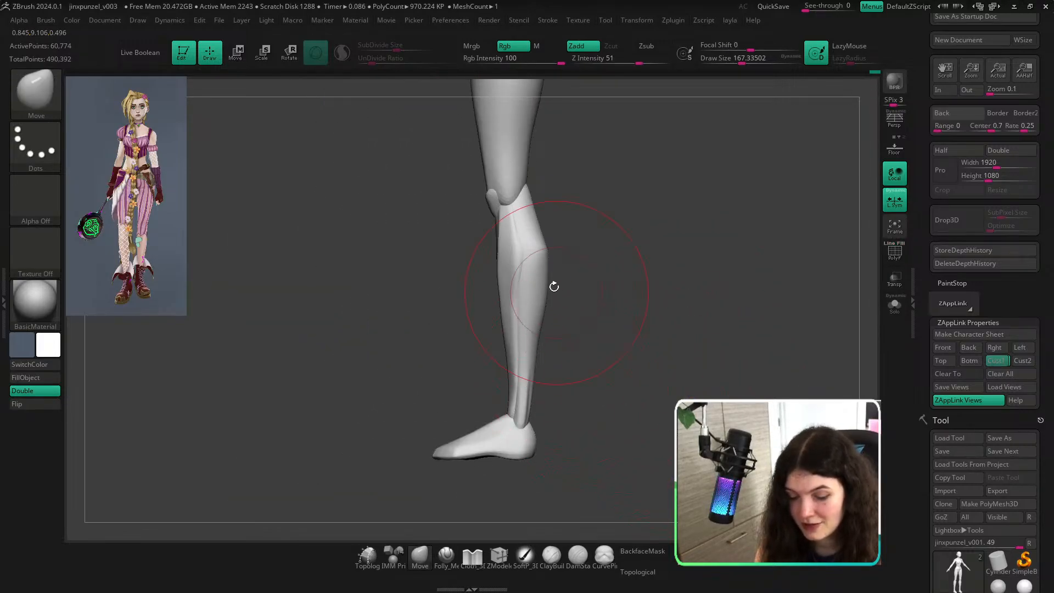
key(s)
drag(555, 292, 545, 293)
key(s)
key(s)
drag(568, 342, 577, 343)
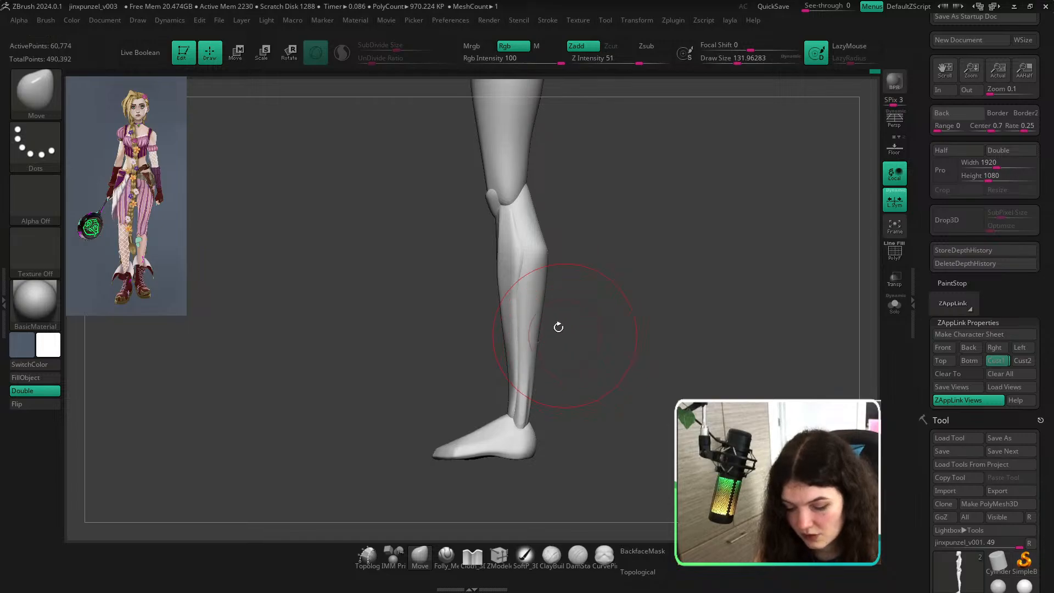
key(s)
drag(558, 299, 538, 304)
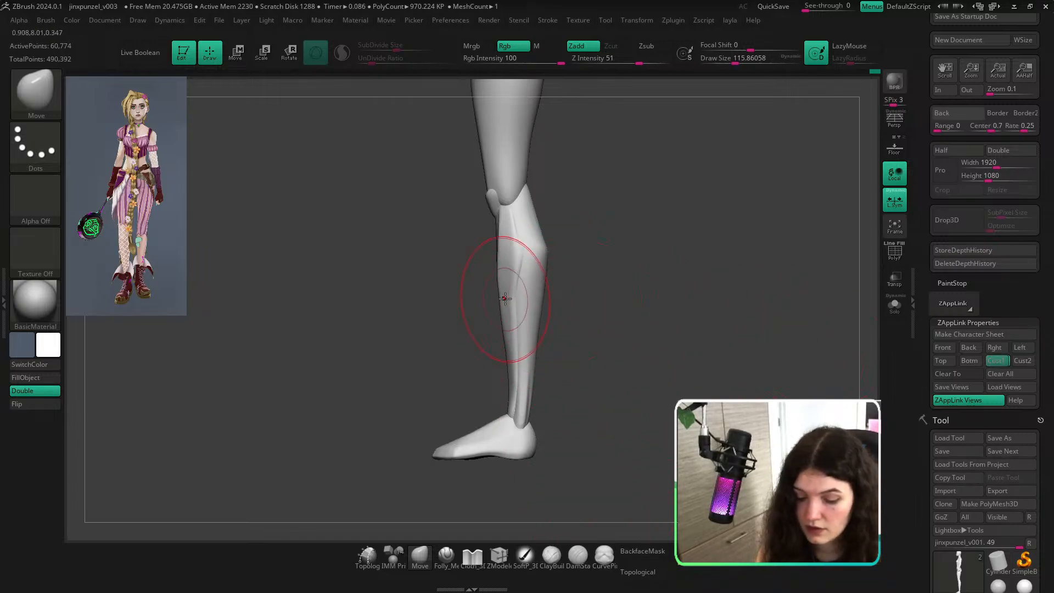
Adjust the front contour of the shin in side view with the Move brush at draw size about 90.
key(s)
key(s)
drag(508, 298, 497, 301)
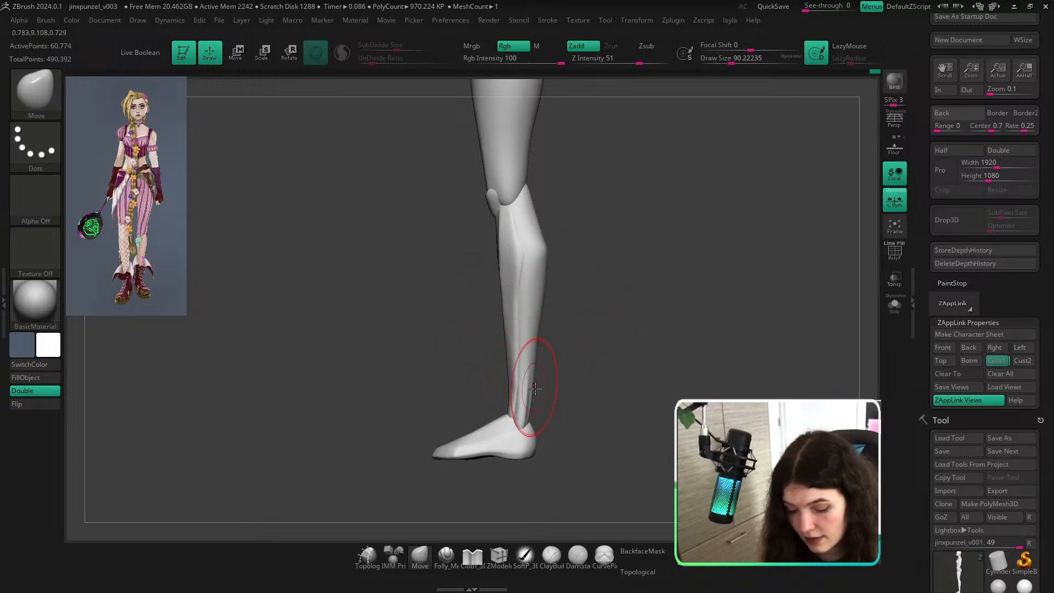
mouse_move(678, 269)
ctrl+right_down()
mouse_move(555, 291)
mouse_move(610, 404)
ctrl+right_up()
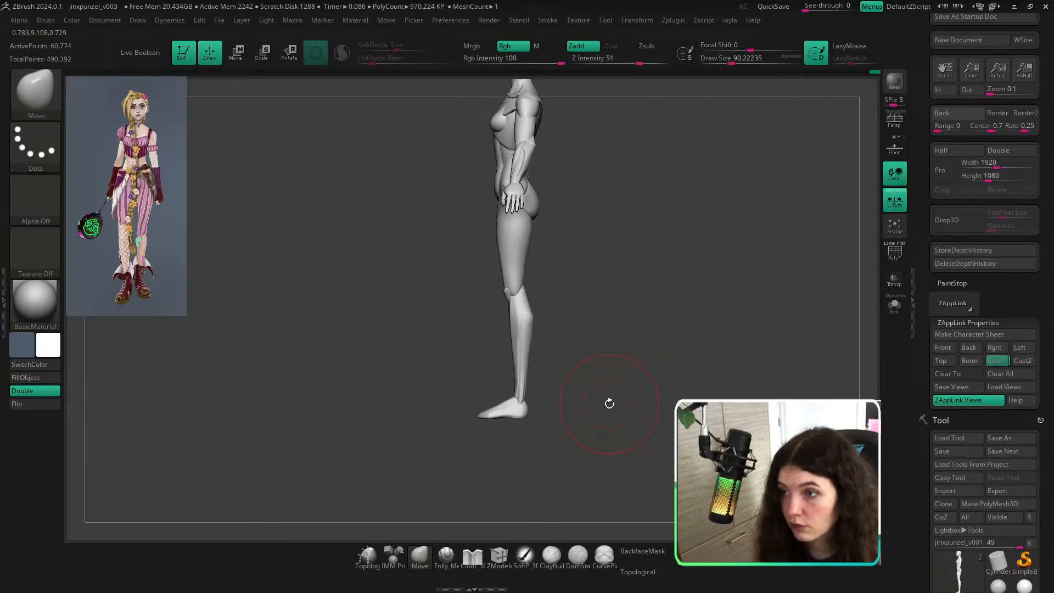
ctrl+right_drag(548, 388, 574, 468)
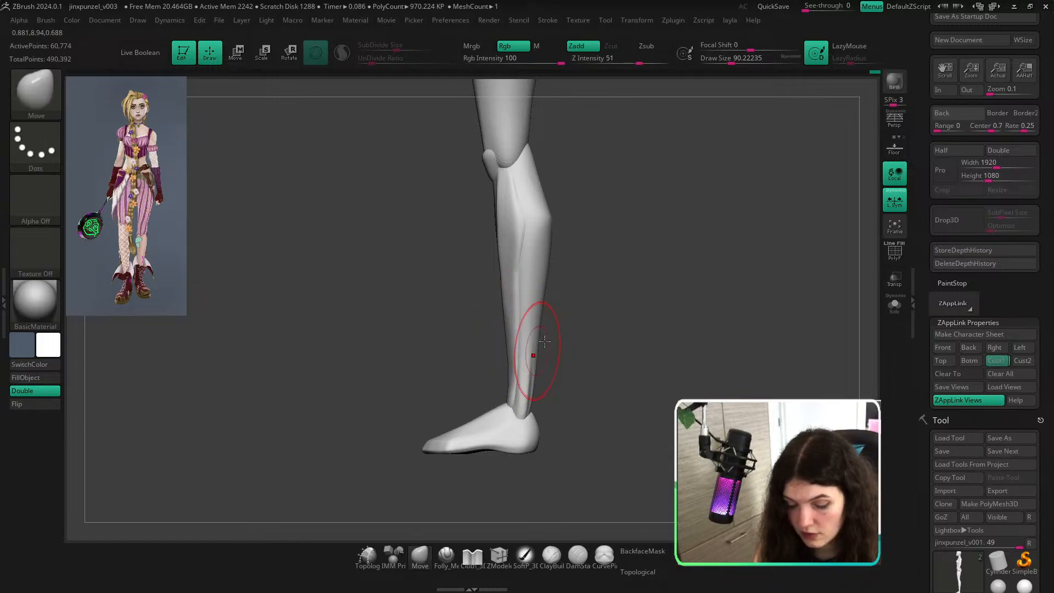
Isolate the calf pieces in polyframe, subdivide their geometry once, and show the whole body again.
mouse_move(530, 341)
shift+right_down()
mouse_move(620, 354)
mouse_move(605, 377)
mouse_move(596, 353)
shift+right_up()
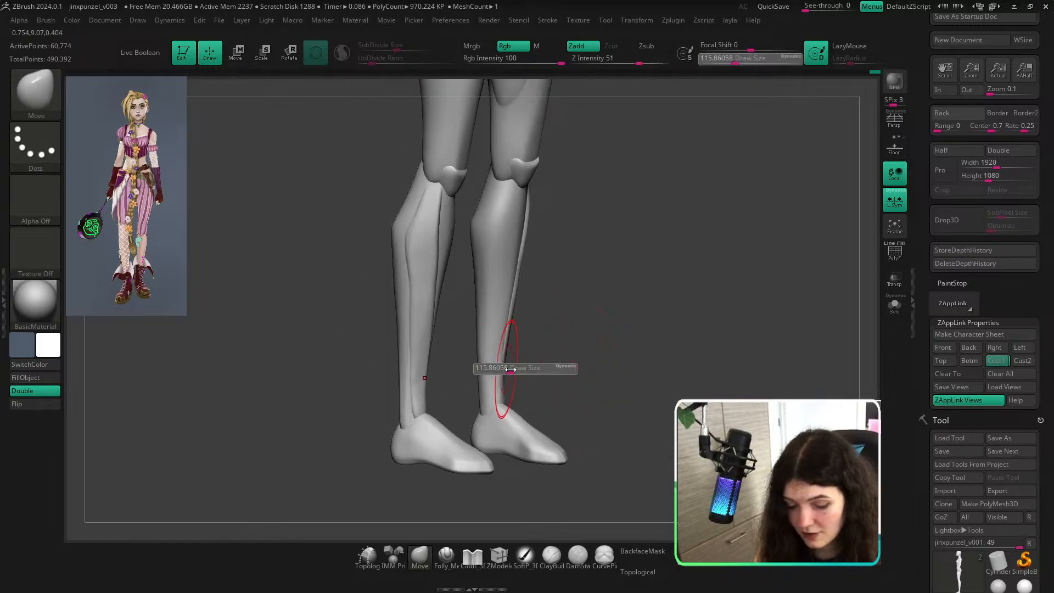
key(shift+f)
ctrl+shift+click(492, 346)
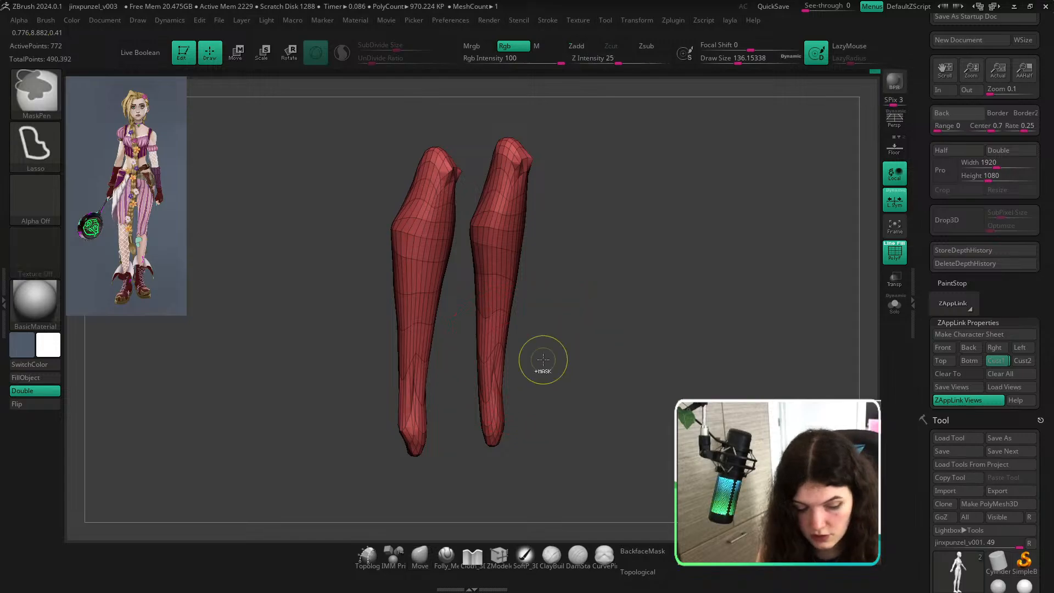
ctrl+shift+click(541, 364)
ctrl+shift+click(494, 332)
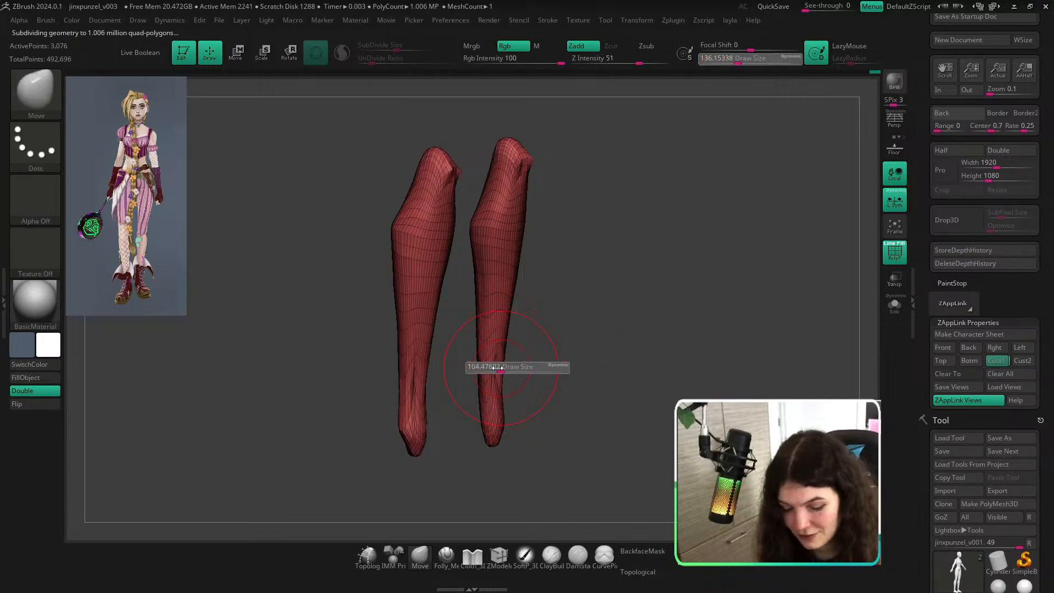
key(ctrl)
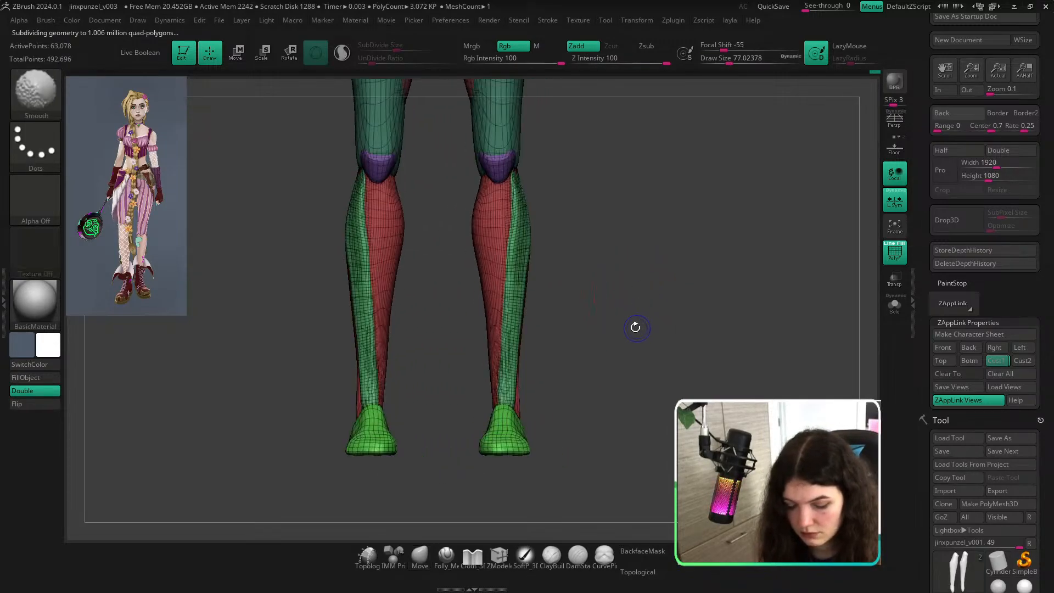
Smooth the lower part of the calf in plain shading at draw size about 116, with dynamic subdivision off, and turn it back on.
key(shift+f)
key(shift+d)
key(shift+d)
key(s)
shift+drag(500, 371, 504, 371)
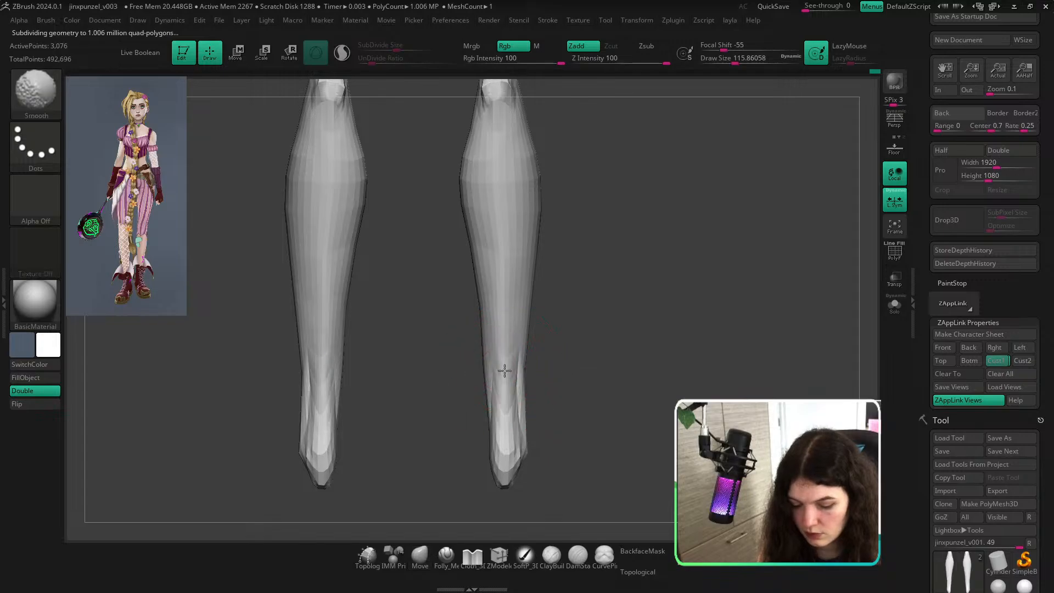
key(d)
key(d)
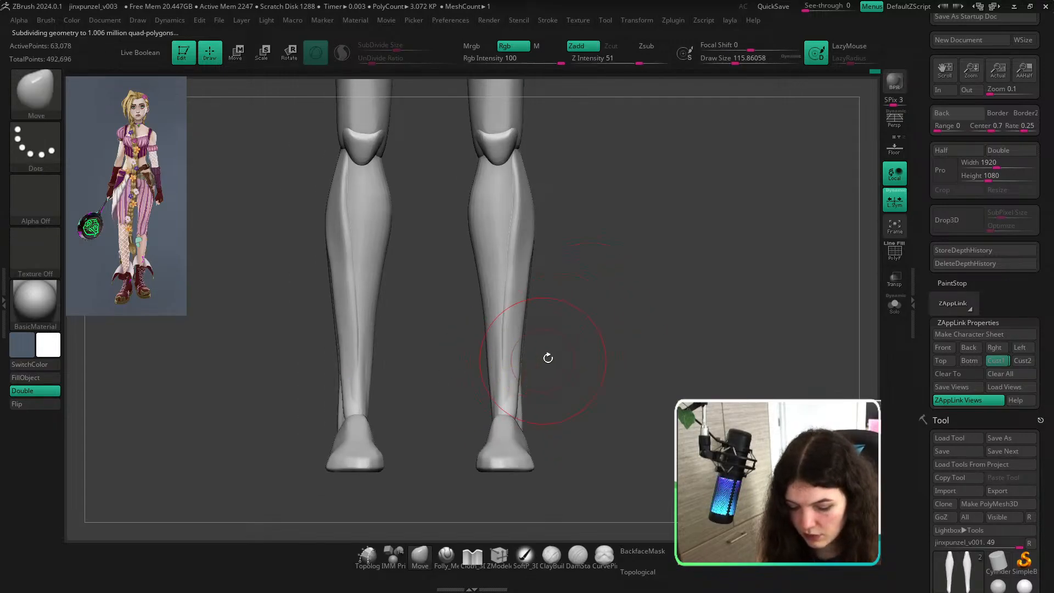
Pull the shin piece's lower inner edge over the calf above the ankle with the Topological Move brush, checking it in polyframe.
drag(501, 384, 509, 383)
key(shift+f)
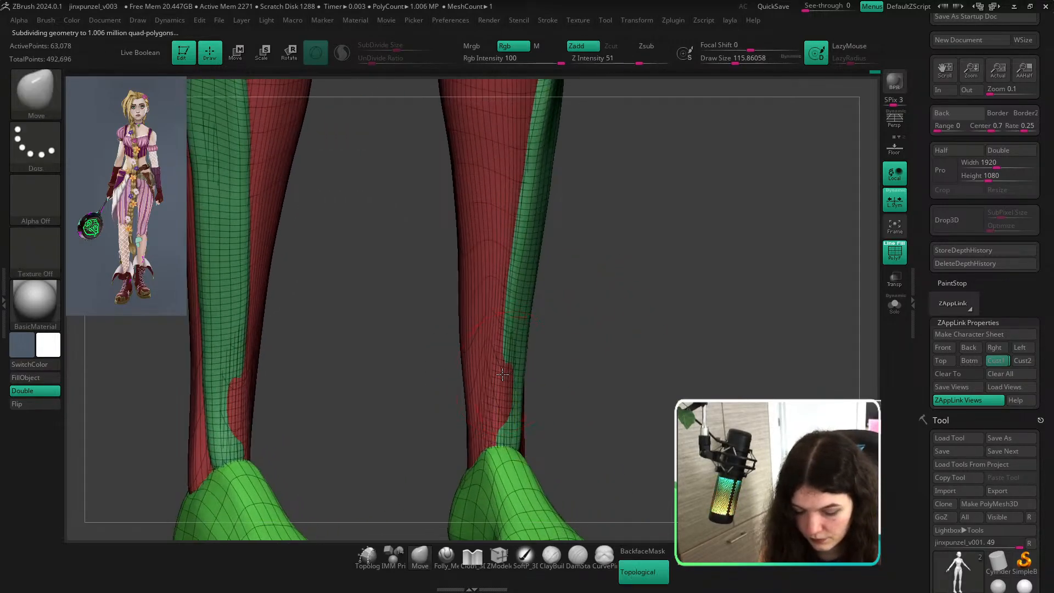
drag(503, 374, 497, 373)
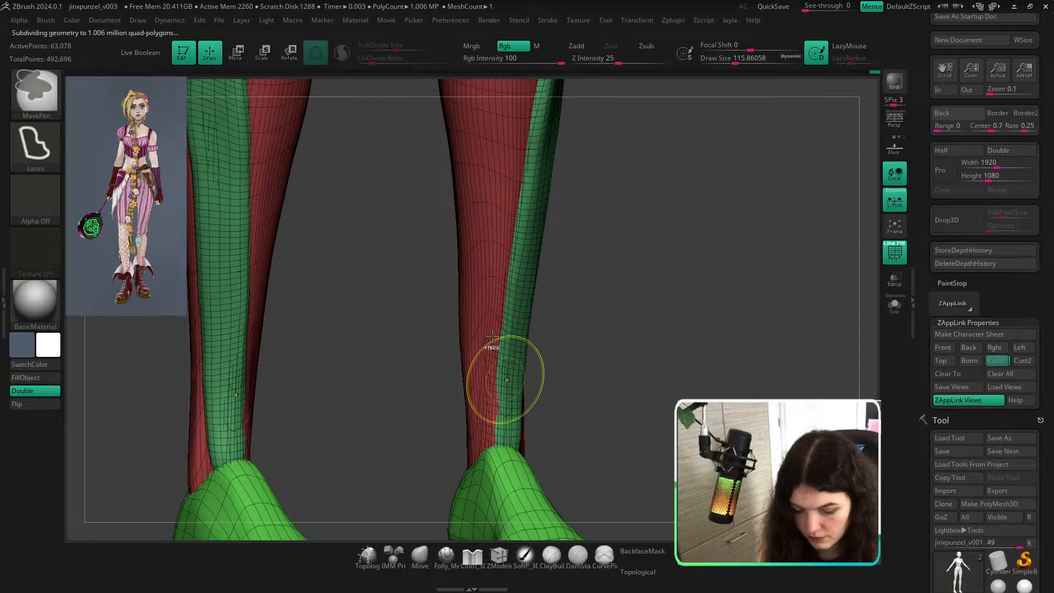
key(shift+f)
Check the shin piece in side view by isolating it and bring back the whole body.
ctrl+right_drag(508, 381, 638, 364)
ctrl+right_drag(520, 372, 529, 351)
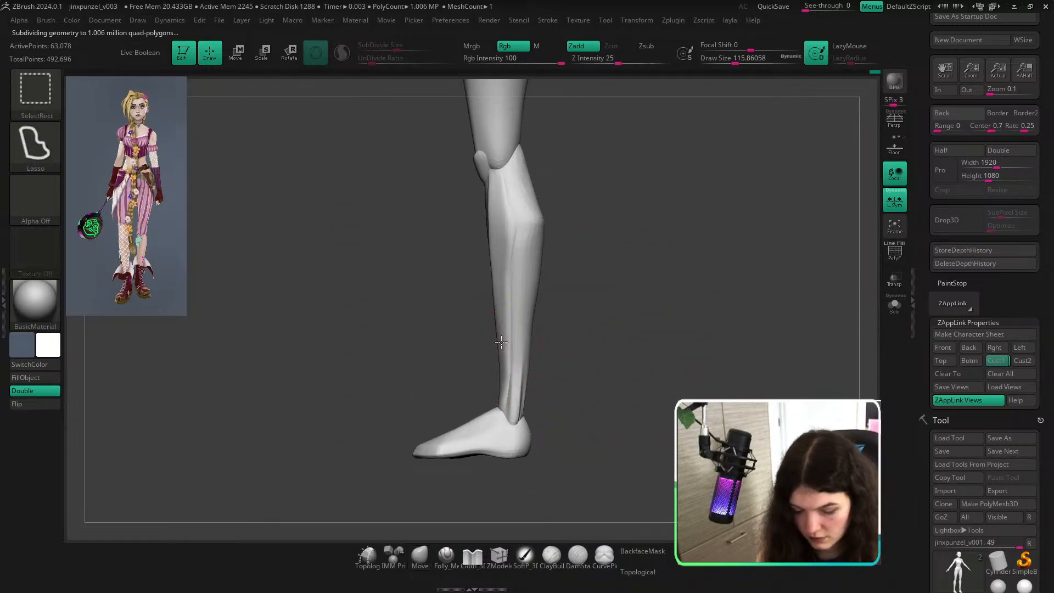
ctrl+shift+click(503, 348)
ctrl+shift+click(560, 336)
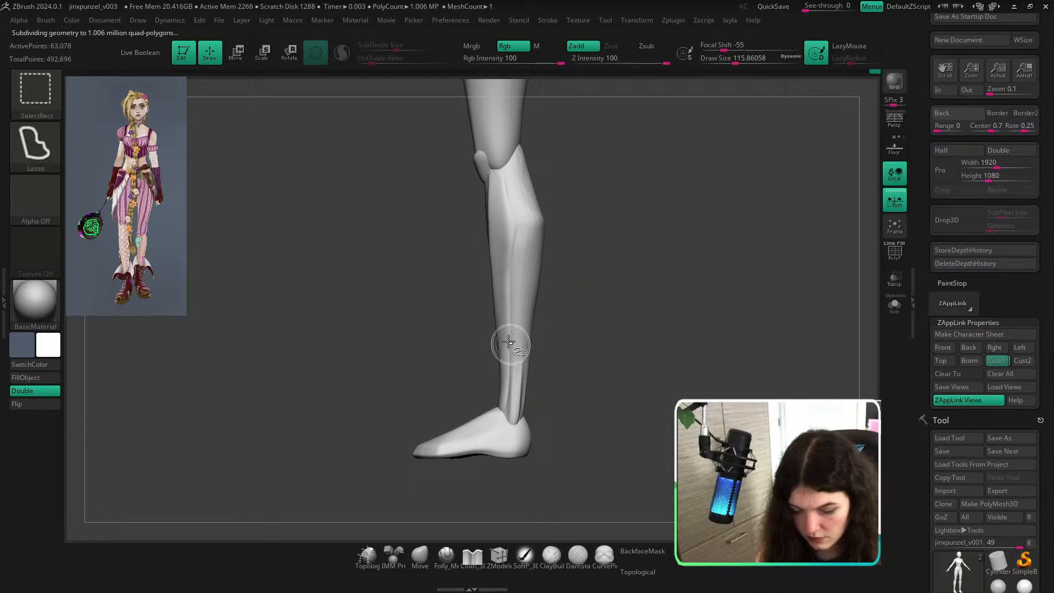
ctrl+shift+click(504, 345)
ctrl+shift+click(603, 293)
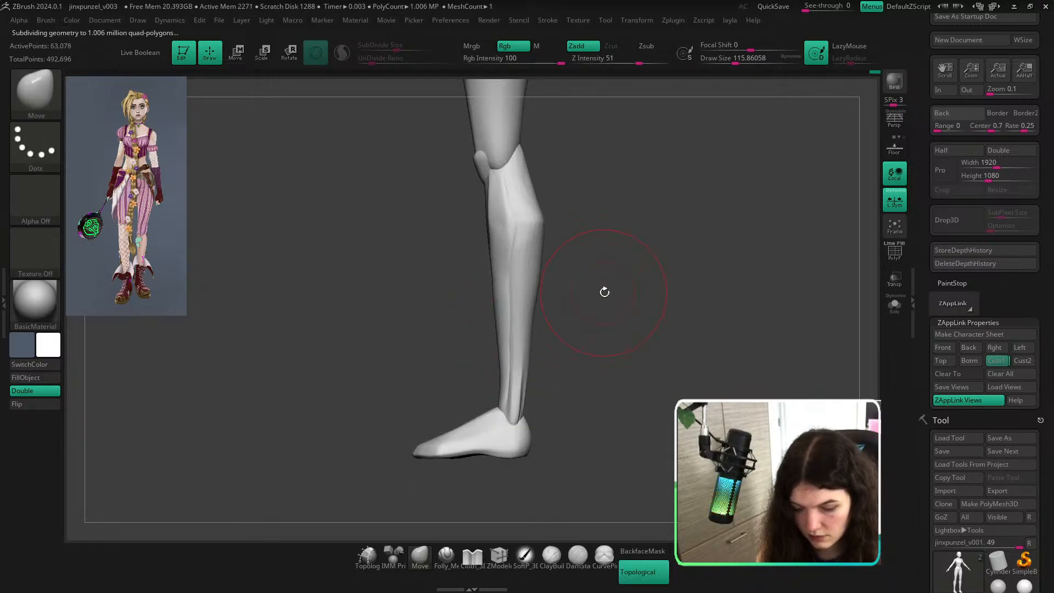
Smooth the outer shin piece from below the knee down toward the ankle at draw size about 116.
mouse_move(604, 292)
shift+right_down()
mouse_move(664, 284)
mouse_move(561, 259)
shift+right_up()
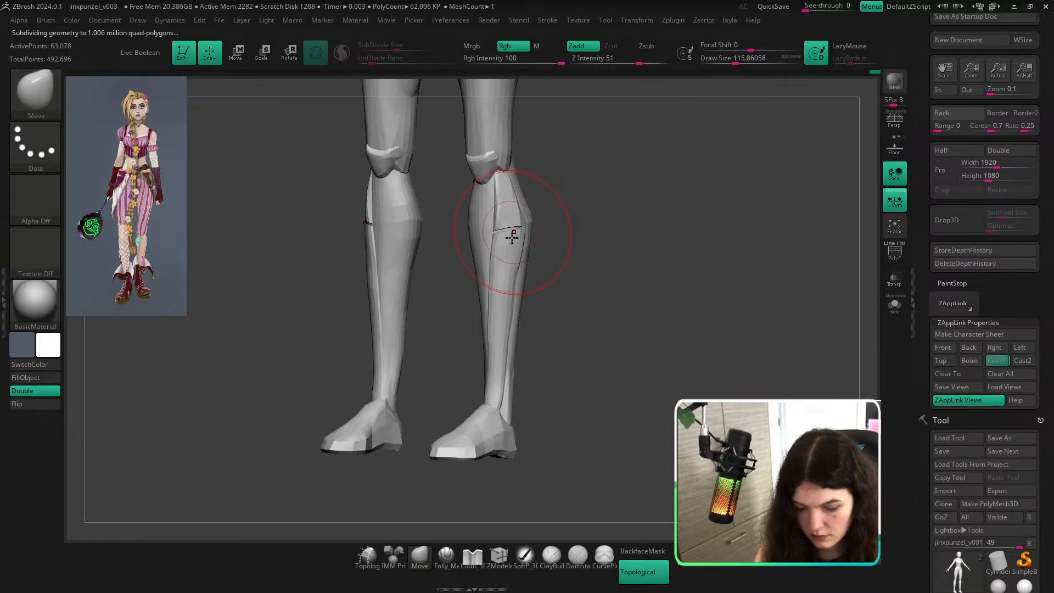
key(ctrl)
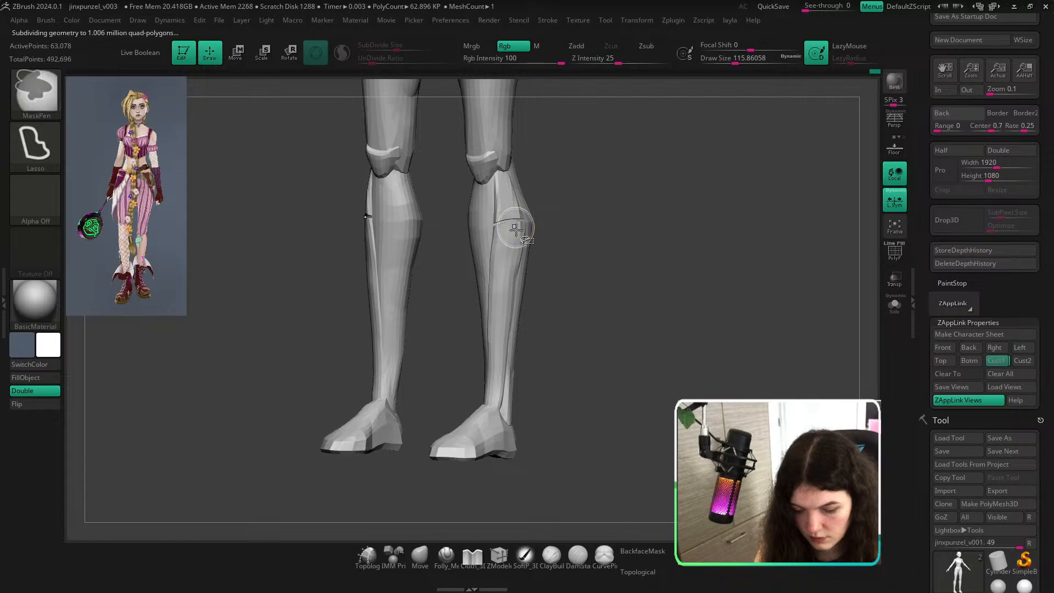
key(ctrl+shift)
key(shift+f)
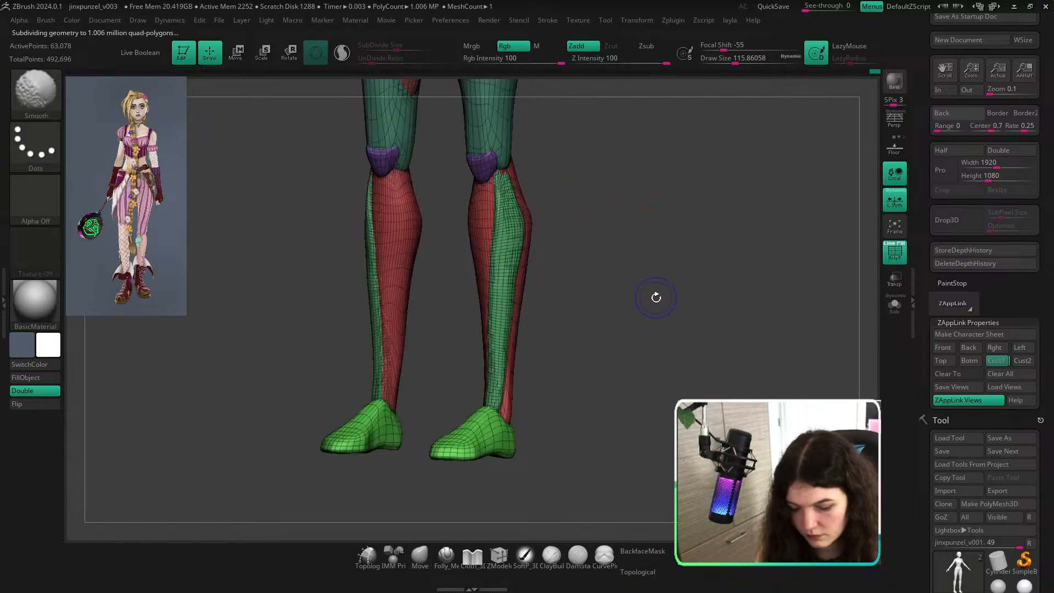
key(shift+f)
shift+drag(518, 237, 519, 201)
mouse_move(515, 262)
shift+mouse_down()
mouse_move(517, 203)
mouse_move(499, 195)
mouse_move(509, 330)
shift+mouse_up()
shift+drag(613, 311, 625, 313)
Restore the stored full-body front view and toggle the reference image to compare the figure with it.
ctrl+right_drag(625, 313, 625, 339)
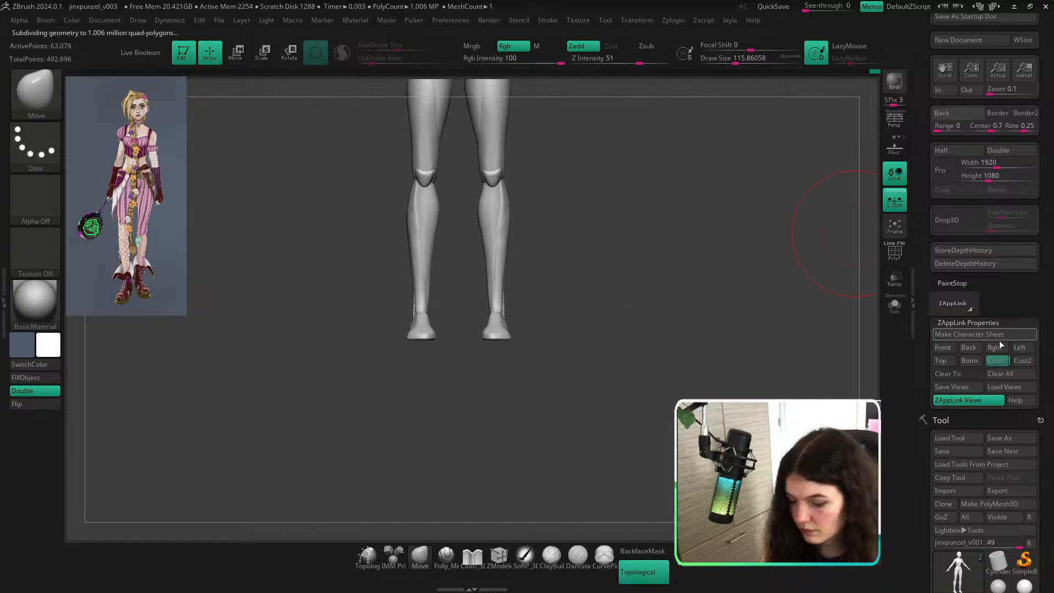
click(997, 361)
key(shift+z)
key(shift+z)
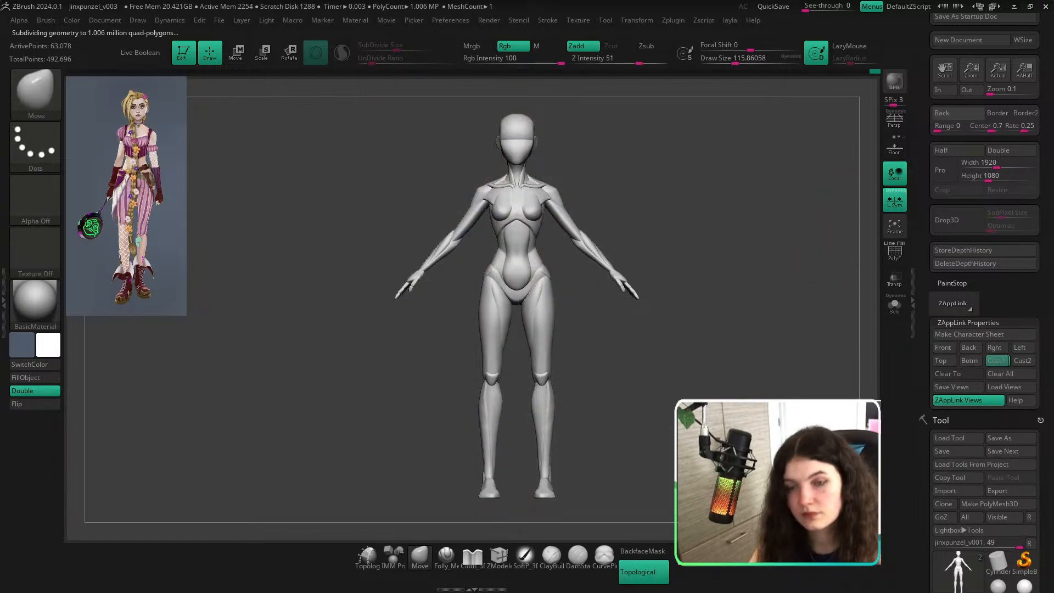
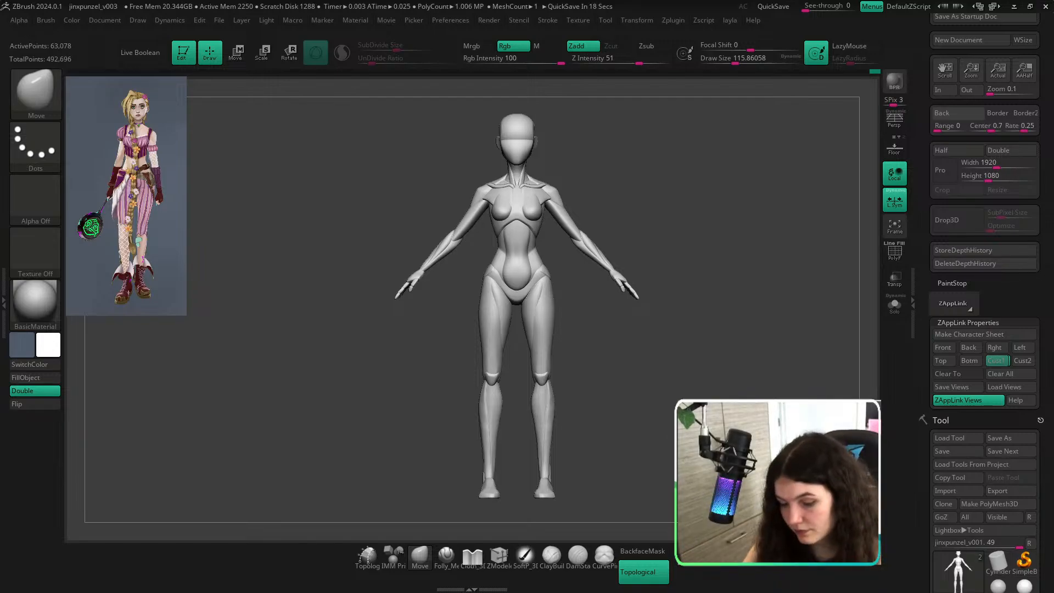
Examine the figure's overall proportions, the subtool list and the upper body against the reference.
mouse_move(737, 340)
mouse_down()
mouse_move(736, 367)
mouse_move(749, 379)
mouse_up()
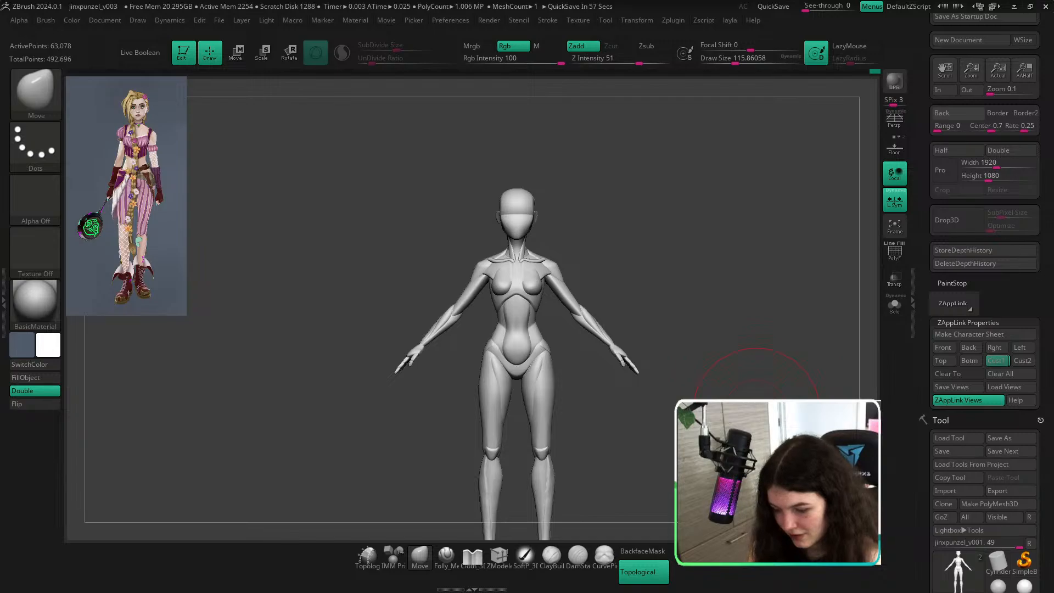
drag(1004, 295, 1007, 216)
drag(1052, 295, 1053, 225)
ctrl+right_drag(756, 347, 753, 361)
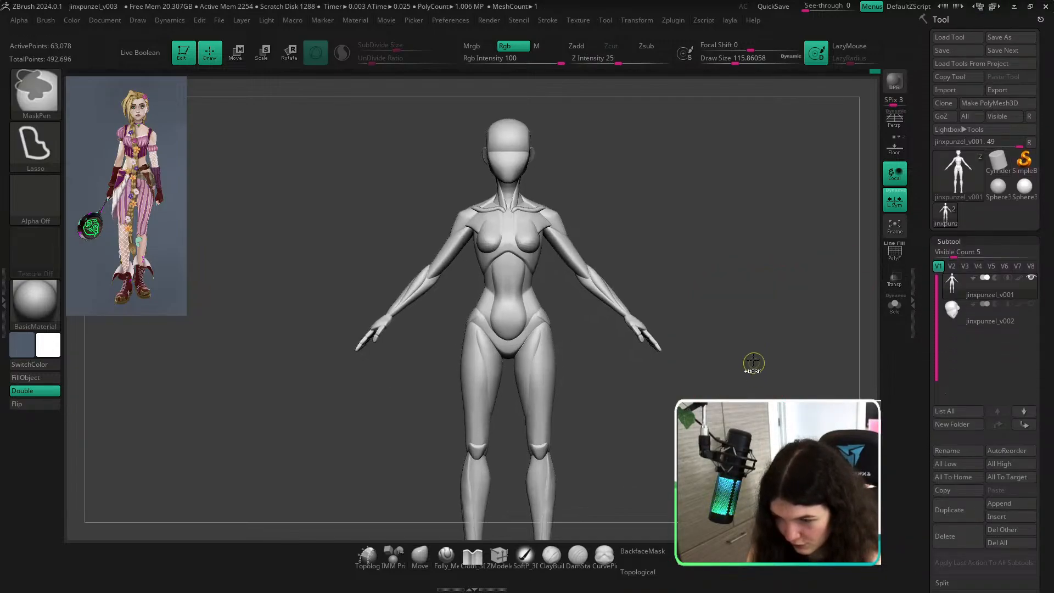
key(s)
drag(747, 351, 734, 352)
alt+right_drag(752, 297, 754, 353)
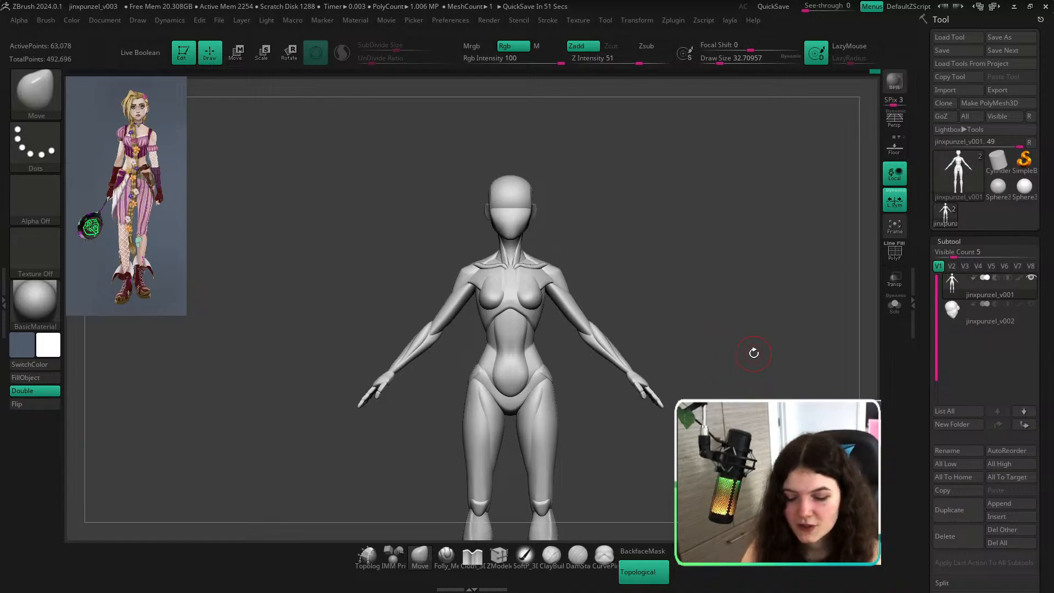
ctrl+right_drag(554, 279, 627, 317)
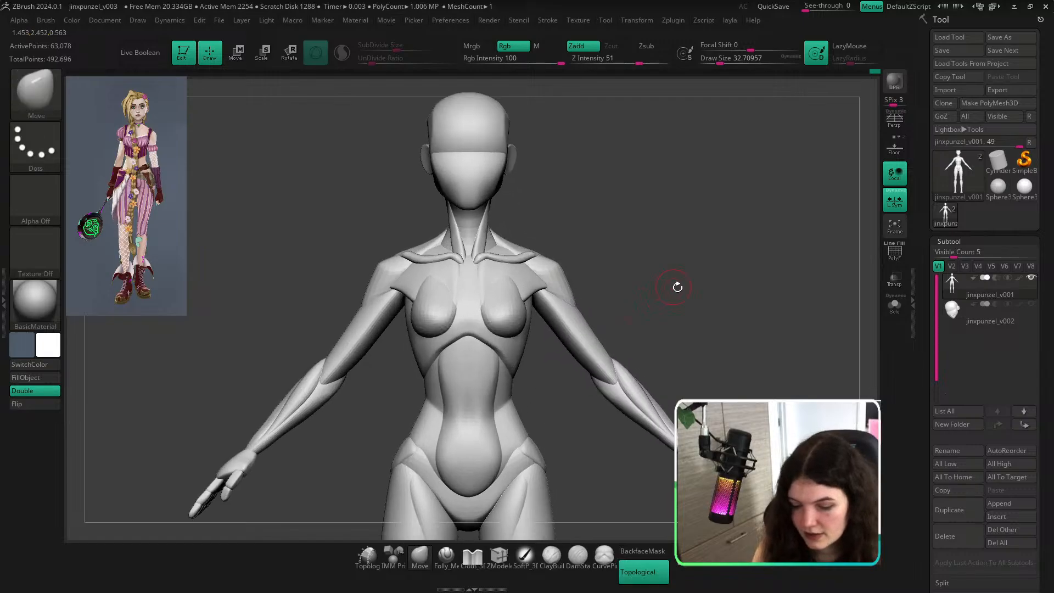
alt+right_drag(678, 287, 717, 299)
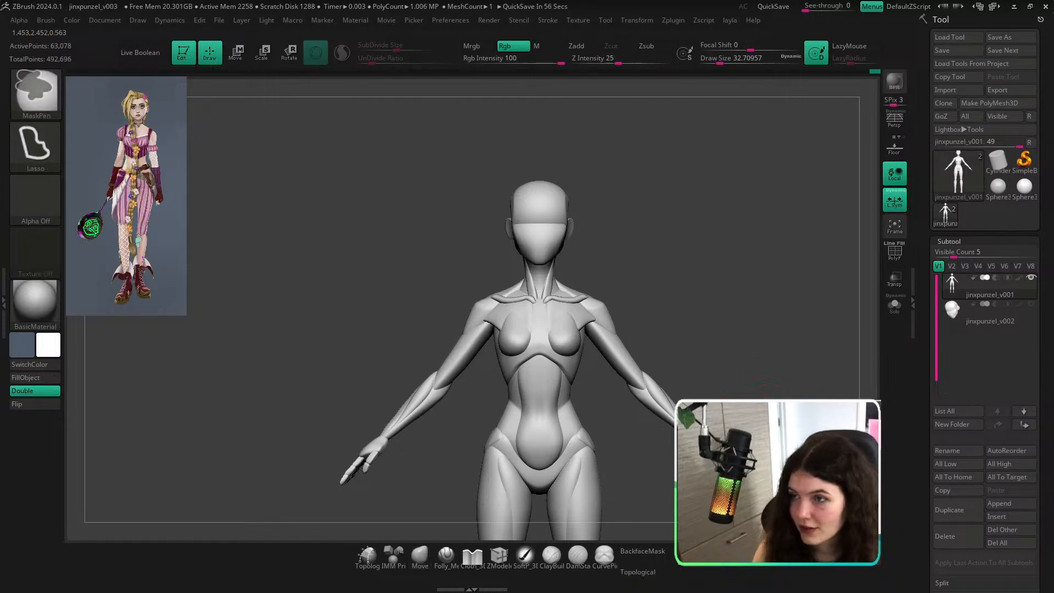
ctrl+right_drag(765, 407, 764, 376)
mouse_move(600, 331)
ctrl+right_down()
mouse_move(670, 296)
mouse_move(582, 351)
mouse_move(572, 346)
mouse_move(577, 326)
ctrl+right_up()
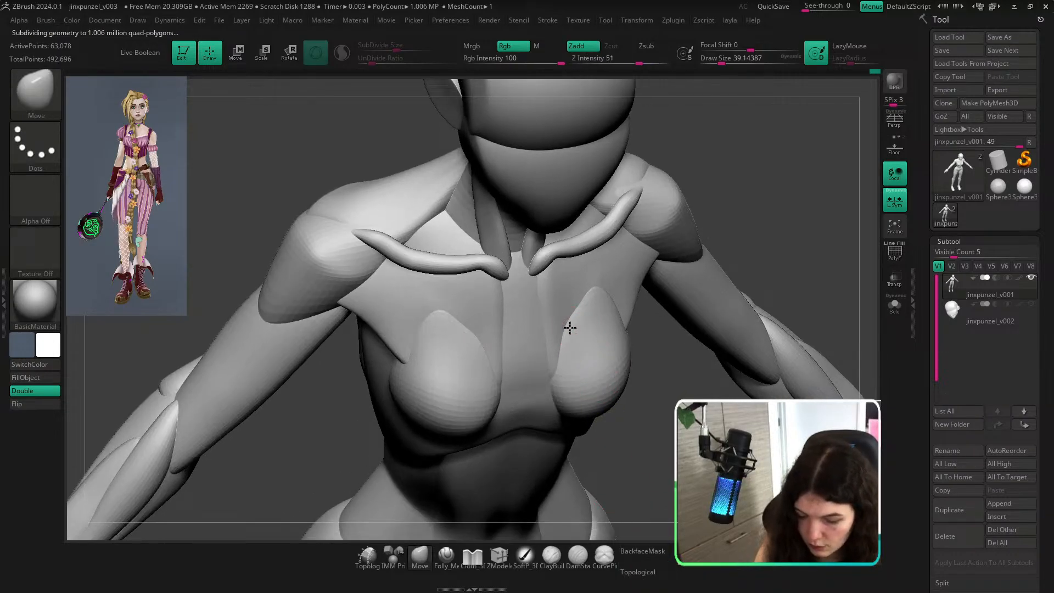
Set the draw size to about 80 and check the breast pieces in polyframe, isolating them and returning to plain shading.
right_drag(678, 353, 584, 324)
key(s)
key(shift+f)
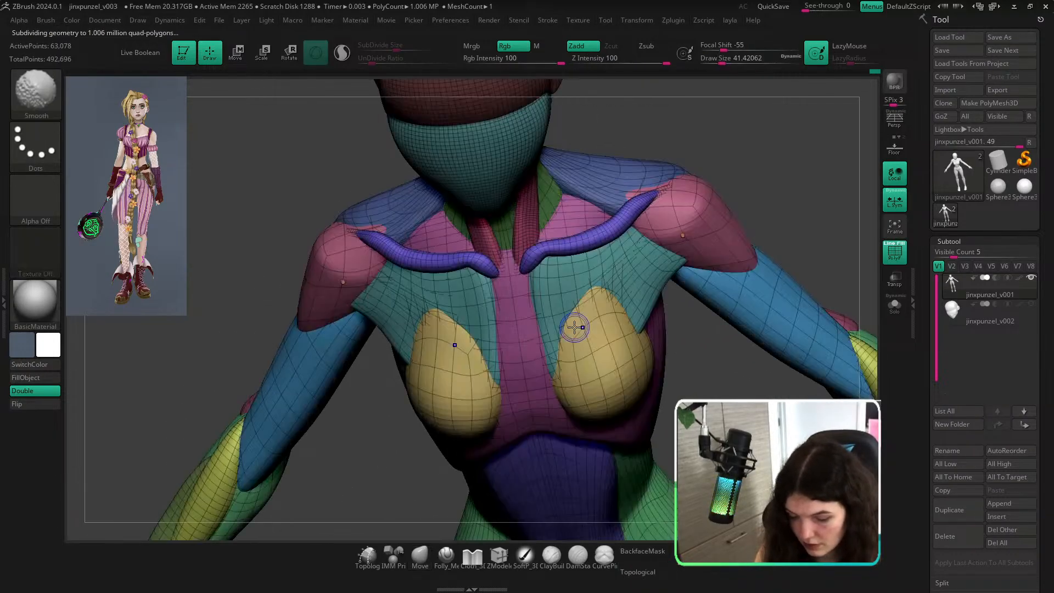
drag(580, 330, 572, 340)
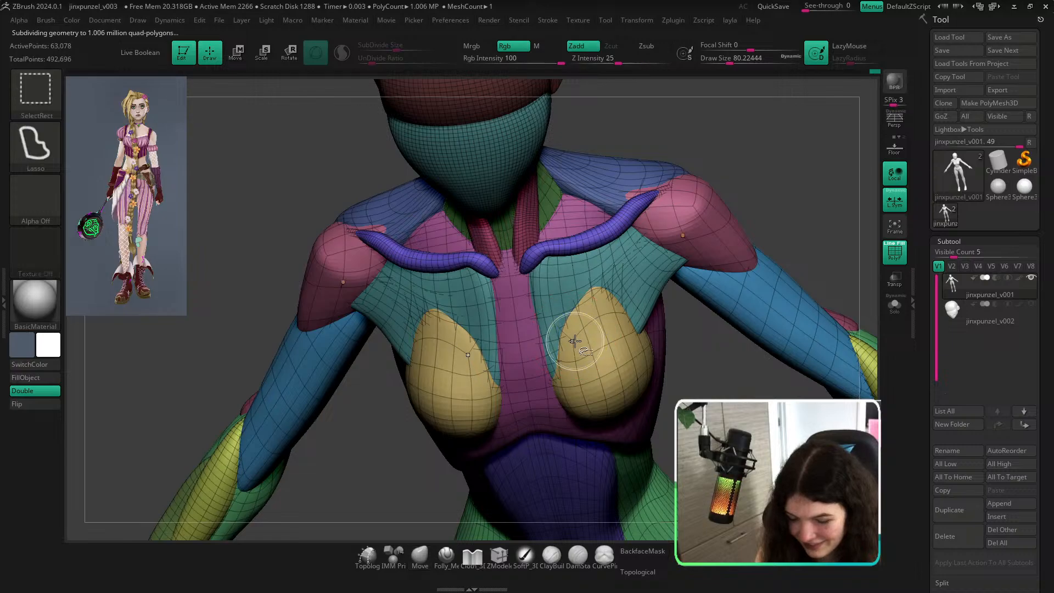
ctrl+shift+click(574, 332)
ctrl+shift+click(730, 296)
mouse_move(761, 324)
shift+mouse_down()
mouse_move(769, 285)
mouse_move(806, 329)
mouse_move(779, 288)
shift+mouse_up()
key(shift+f)
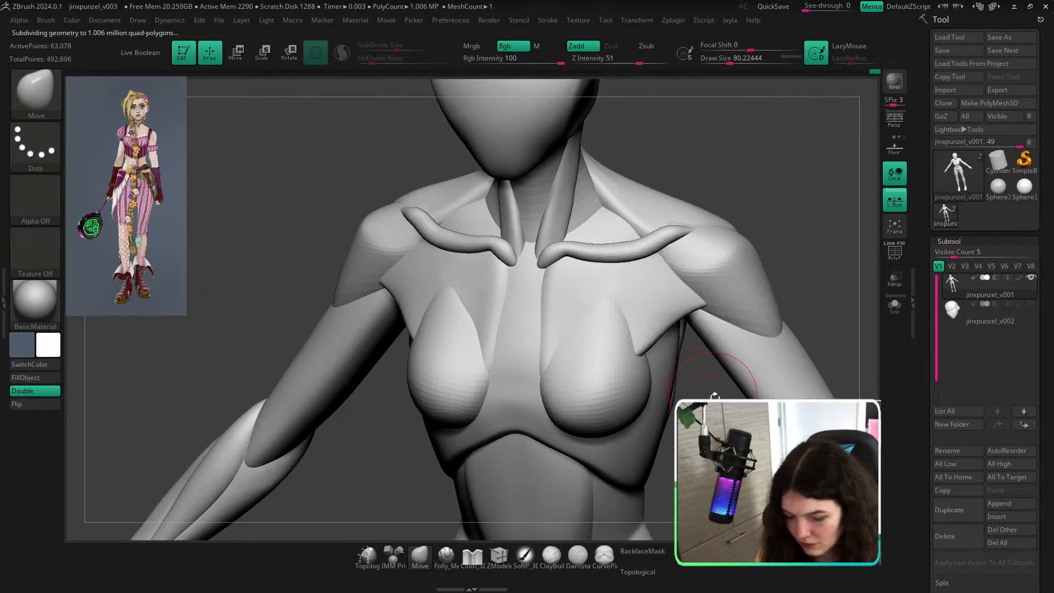
Isolate the breast pieces in polyframe to inspect their topology, and compare their shape on the full torso from the front.
mouse_move(715, 396)
mouse_down()
mouse_move(709, 467)
mouse_move(714, 453)
mouse_up()
key(shift+f)
ctrl+shift+click(561, 335)
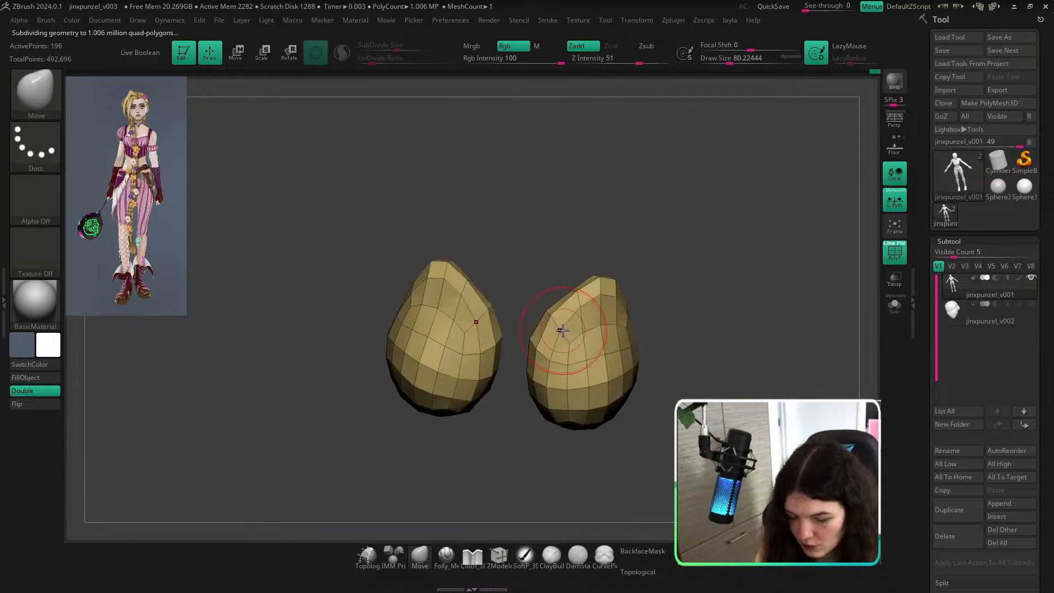
ctrl+shift+click(695, 352)
ctrl+right_drag(695, 352, 719, 280)
shift+drag(779, 250, 773, 308)
key(shift+f)
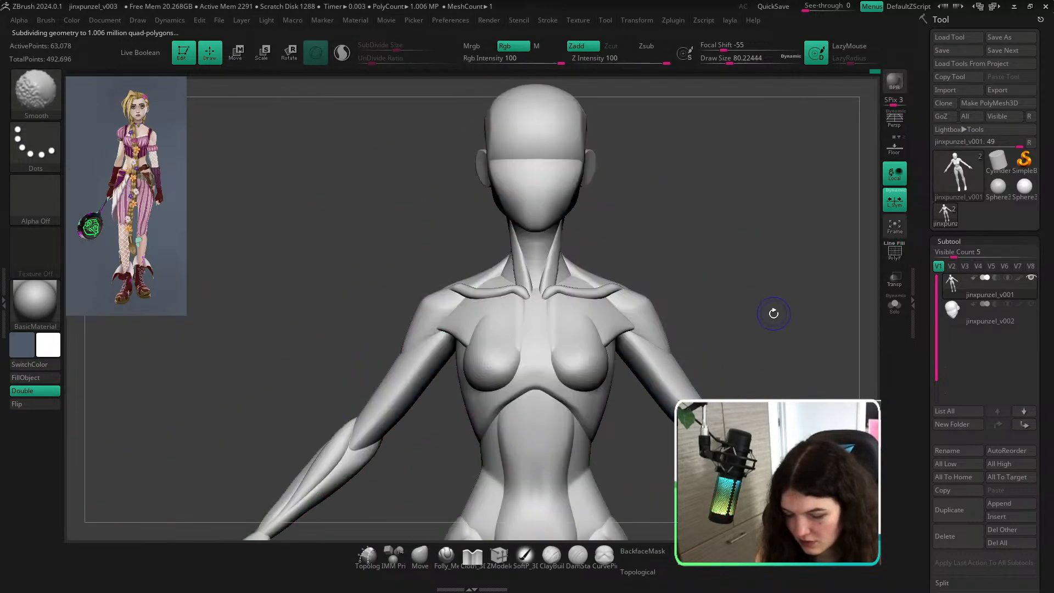
mouse_move(755, 371)
ctrl+right_down()
mouse_move(728, 315)
mouse_move(702, 296)
mouse_move(706, 352)
ctrl+right_up()
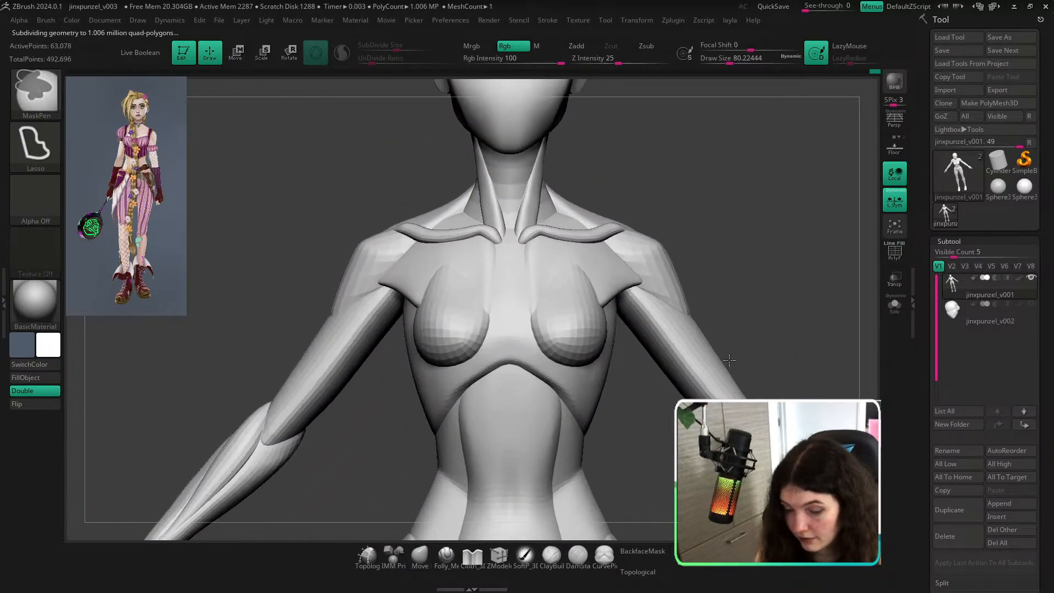
Try a Move stroke on the inner chest in polyframe and undo it, returning to plain shading.
drag(693, 321, 716, 282)
key(shift+f)
drag(541, 293, 536, 288)
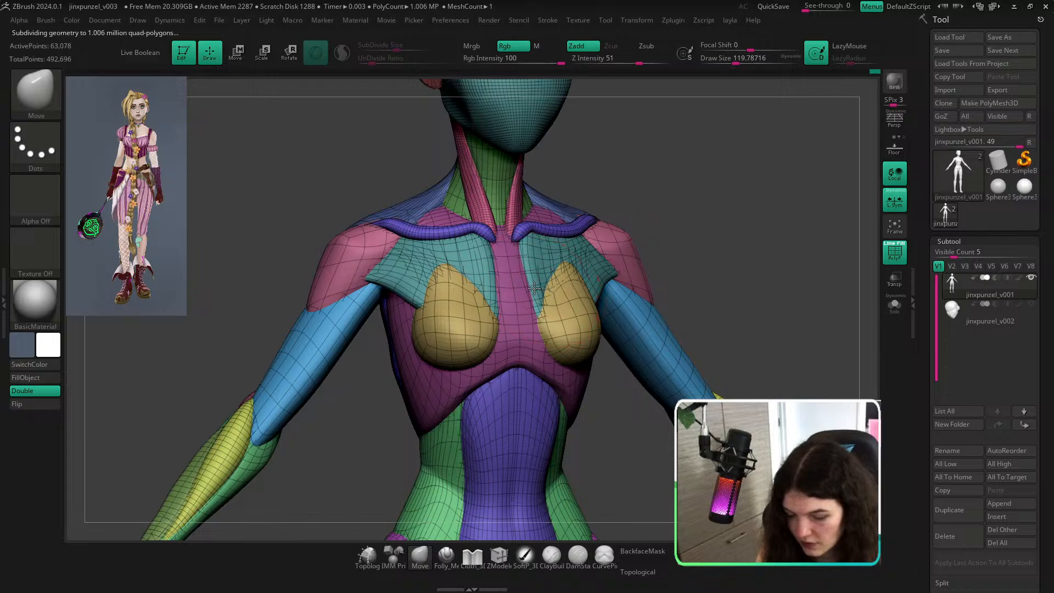
key(ctrl+z)
shift+drag(707, 251, 758, 284)
ctrl+right_drag(758, 284, 720, 298)
key(shift+f)
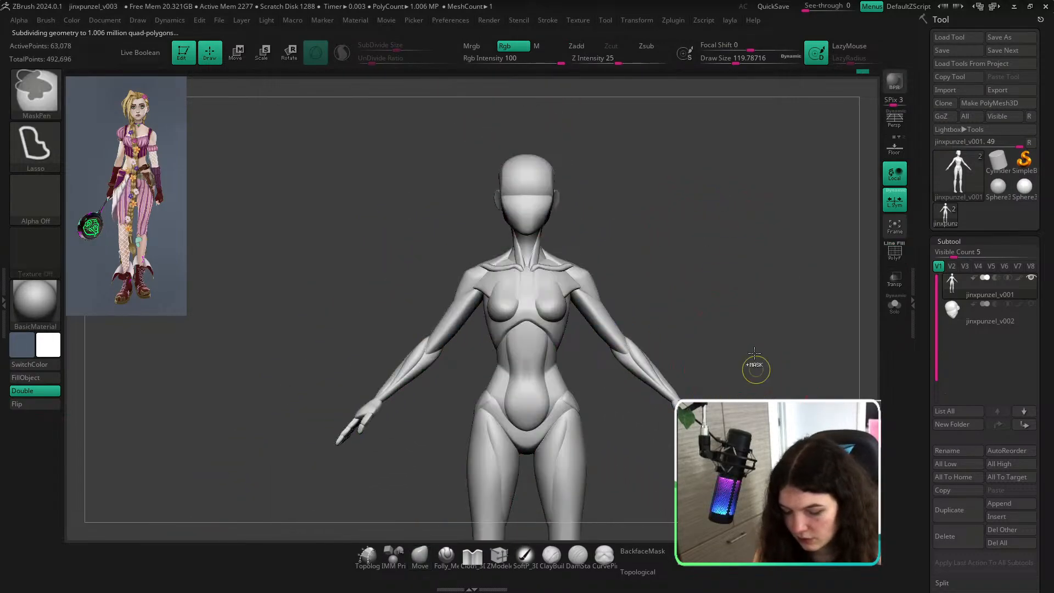
Restore the stored full-body front view and overlay the reference image to compare the figure's proportions with it.
mouse_move(753, 370)
right_down()
mouse_move(748, 229)
mouse_move(749, 355)
mouse_move(745, 325)
right_up()
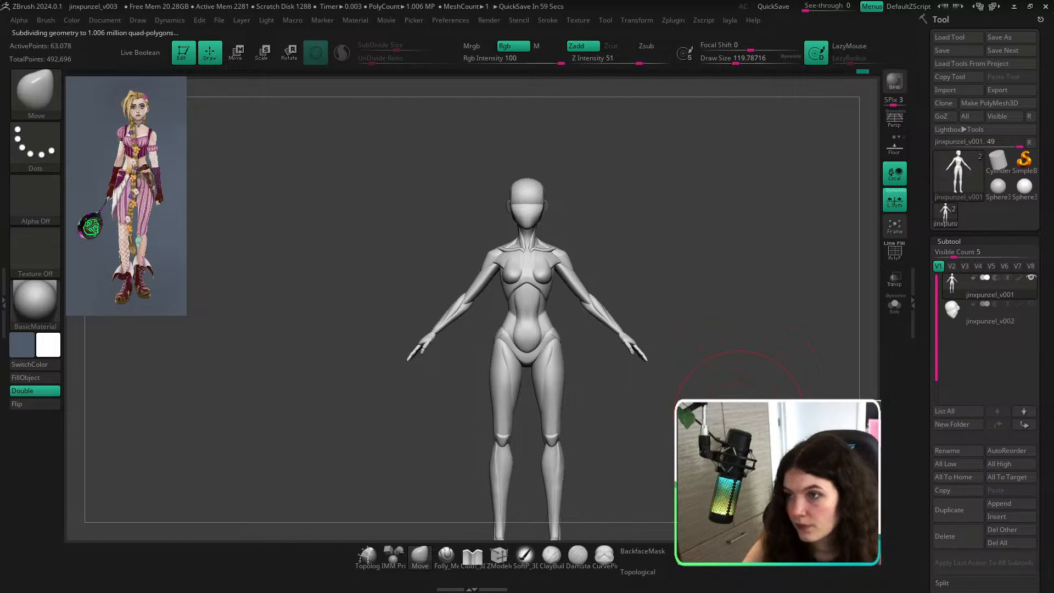
alt+right_drag(736, 427, 723, 375)
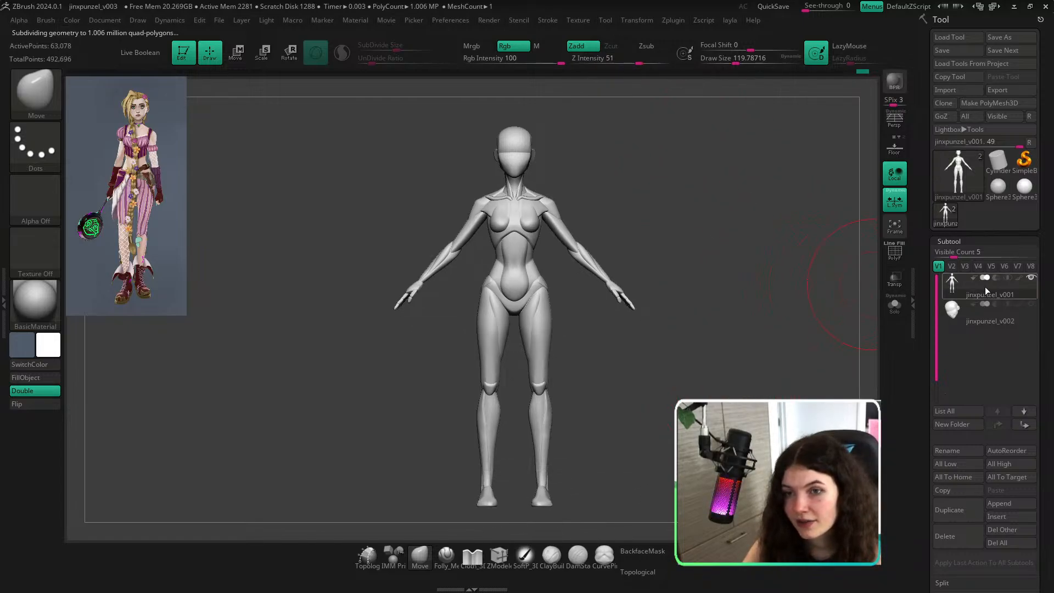
drag(1042, 236, 1042, 462)
click(1002, 183)
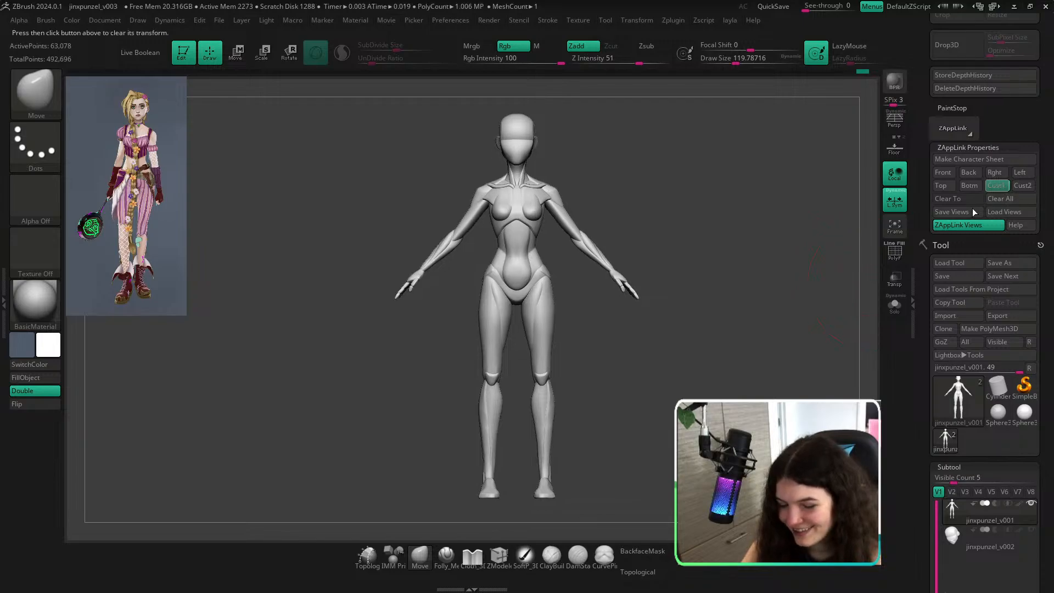
key(shift+z)
key(s)
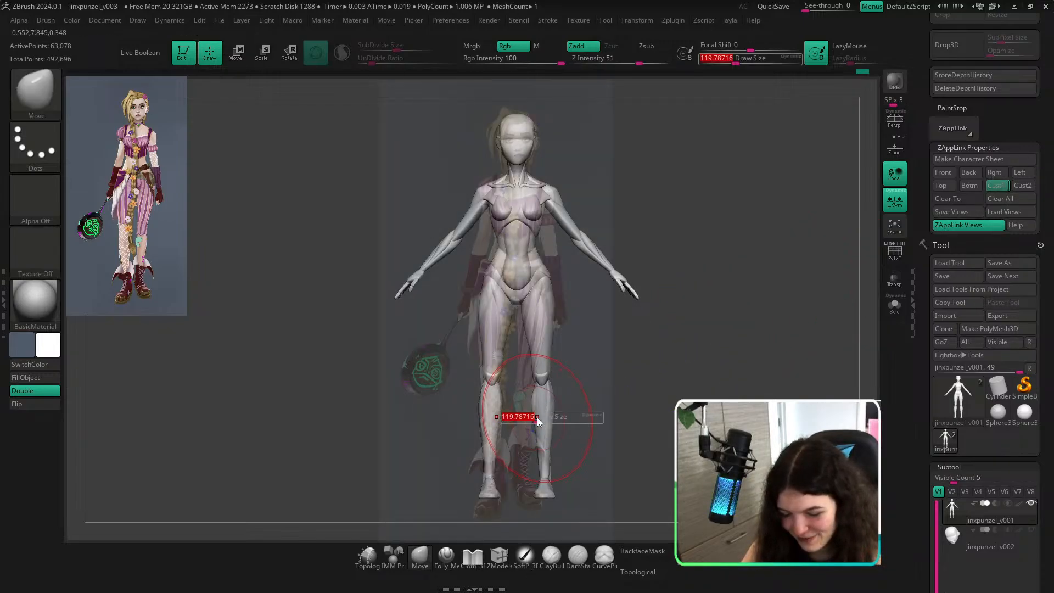
drag(537, 417, 525, 406)
key(shift+z)
Set the draw size to about 59, check the legs from the front, and compare the full figure with the reference overlay.
ctrl+right_drag(535, 402, 531, 408)
key(s)
mouse_move(523, 409)
mouse_down()
mouse_move(529, 415)
mouse_move(529, 390)
mouse_up()
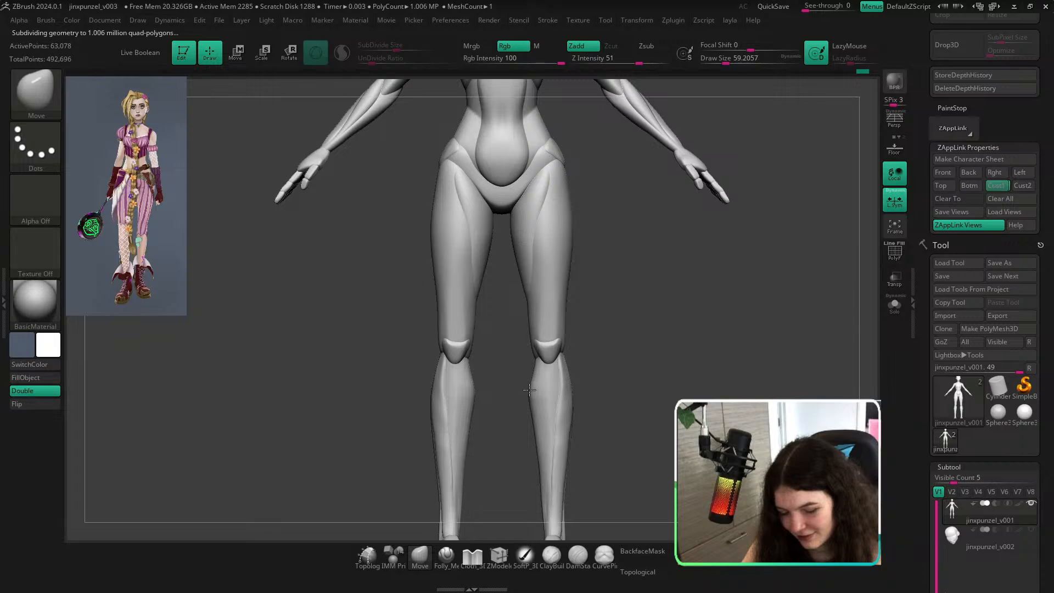
key(f)
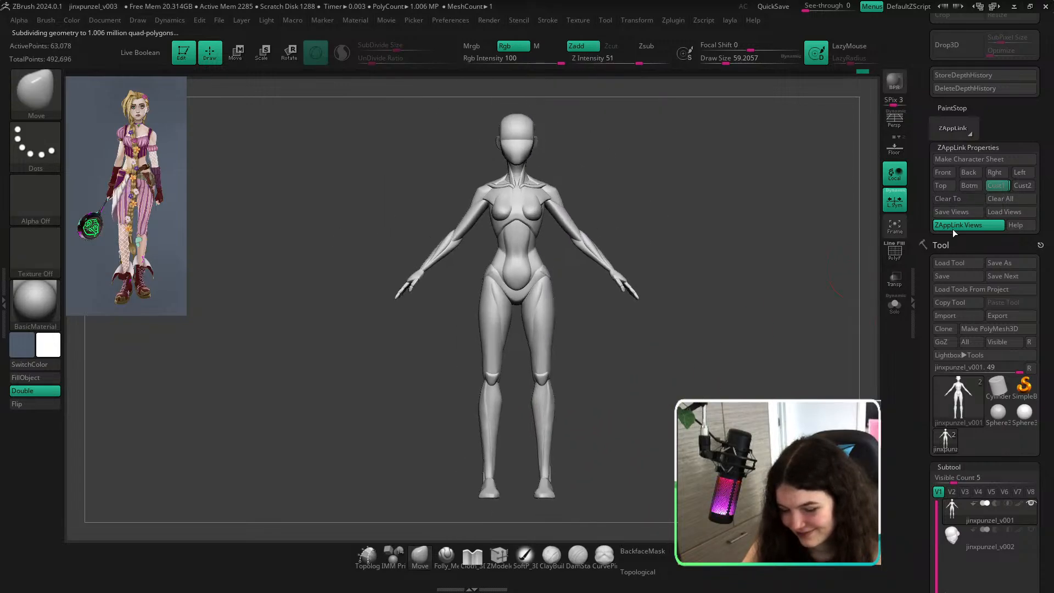
key(shift+z)
key(shift+z)
Set the draw size to about 90, examine the knees and calves up close, and compare the restored full-body view with the reference.
key(s)
ctrl+right_drag(553, 412, 608, 499)
key(s)
drag(553, 421, 554, 408)
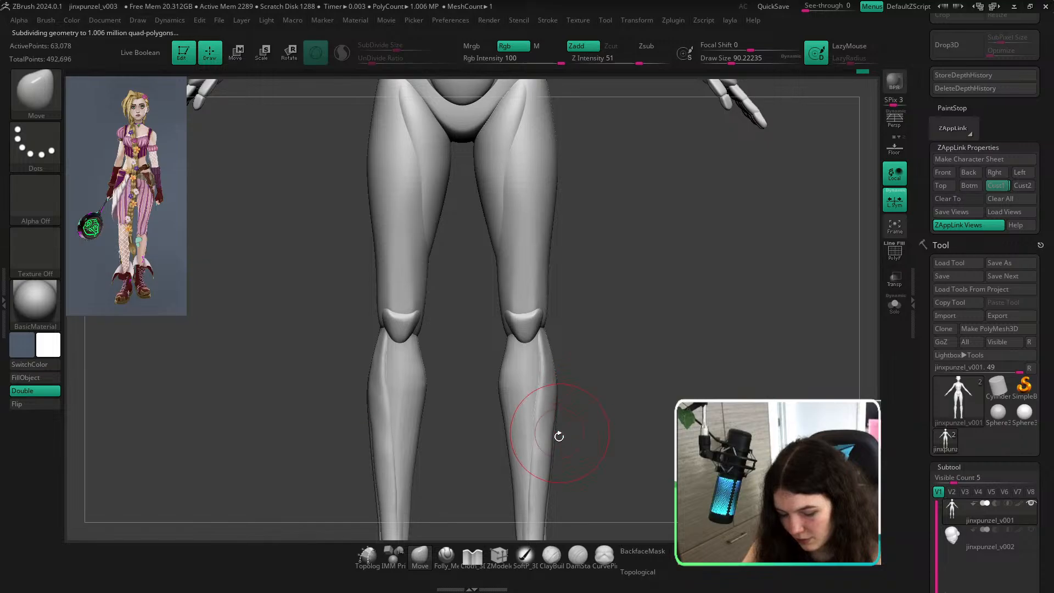
key(s)
drag(556, 452, 553, 453)
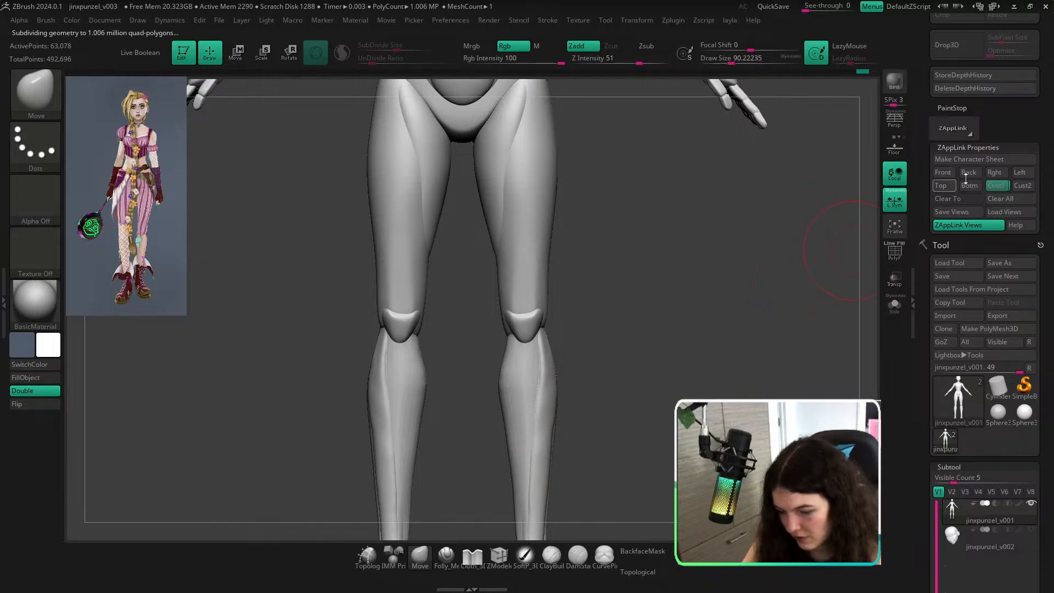
click(998, 188)
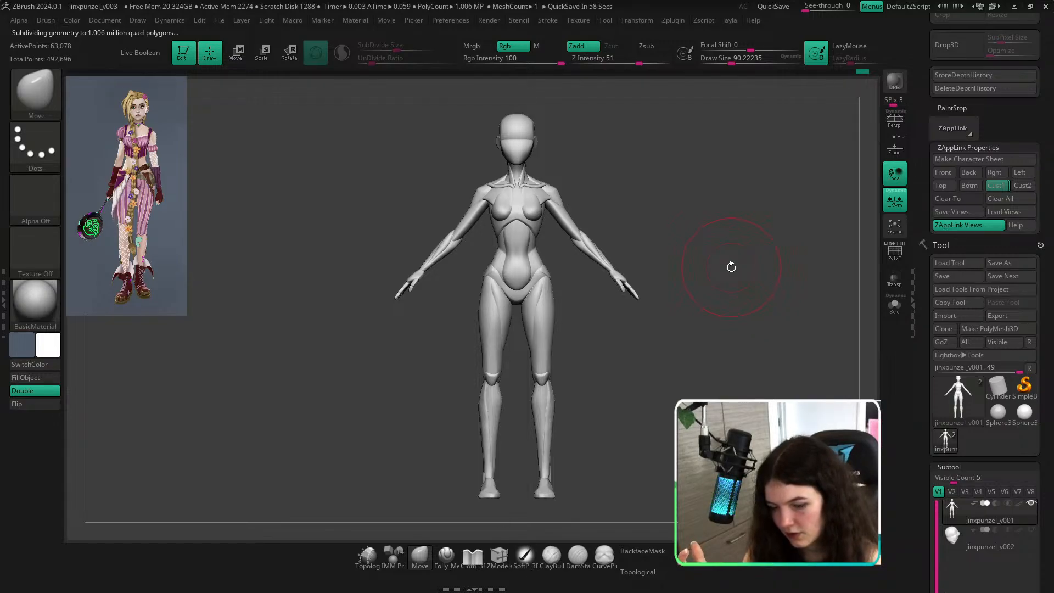
click(997, 185)
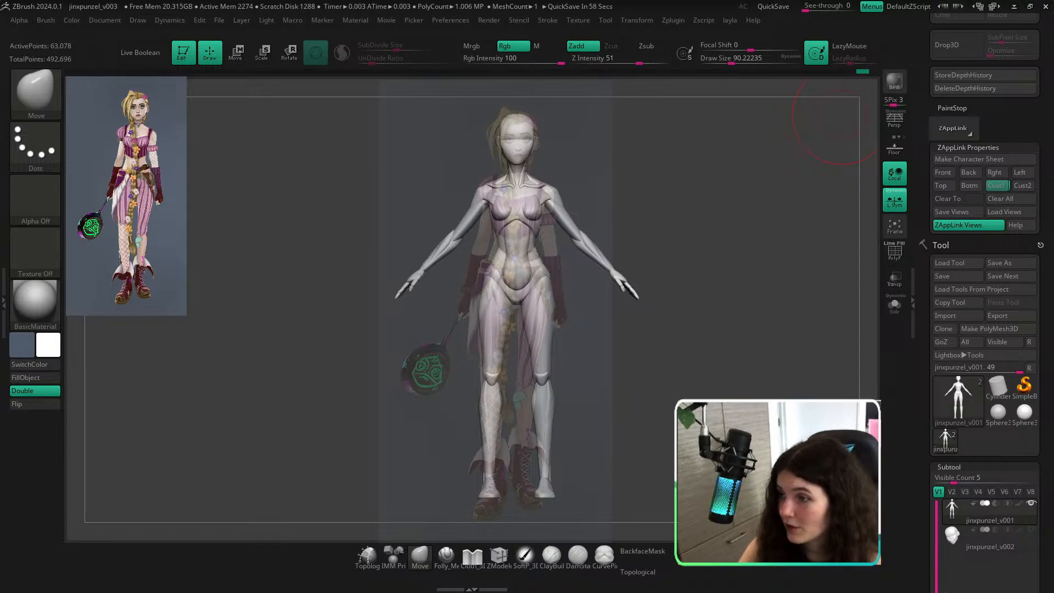
key(shift+z)
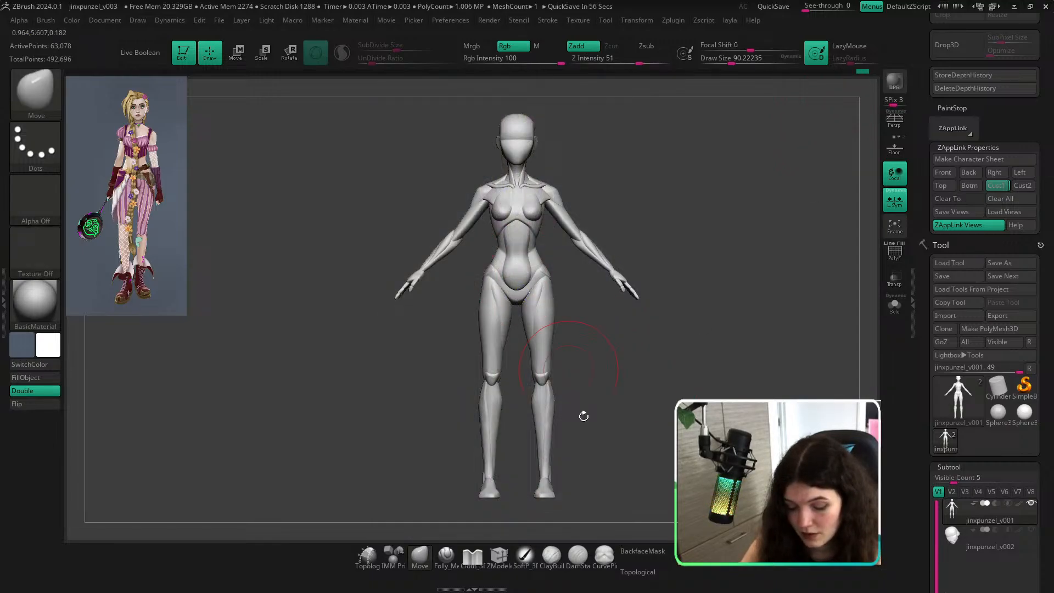
Enable topological masking for the Move brush, enlarge the brush and adjust the lower abdomen from the front.
click(646, 572)
ctrl+right_drag(536, 268, 542, 374)
key(bracketright)
key(bracketright)
key(bracketright)
key(bracketright)
key(bracketright)
drag(518, 288, 511, 283)
Reduce the draw size to about 80, try a Move stroke at the bottom of the abdomen, and undo it.
ctrl+right_drag(633, 334, 626, 390)
key(bracketleft)
key(bracketleft)
key(bracketleft)
key(bracketleft)
key(bracketleft)
key(bracketleft)
drag(536, 325, 531, 331)
key(ctrl+z)
In polyframe, pull the bottom centre of the front abdomen piece out over the pelvis gap with the Move brush.
key(shift+f)
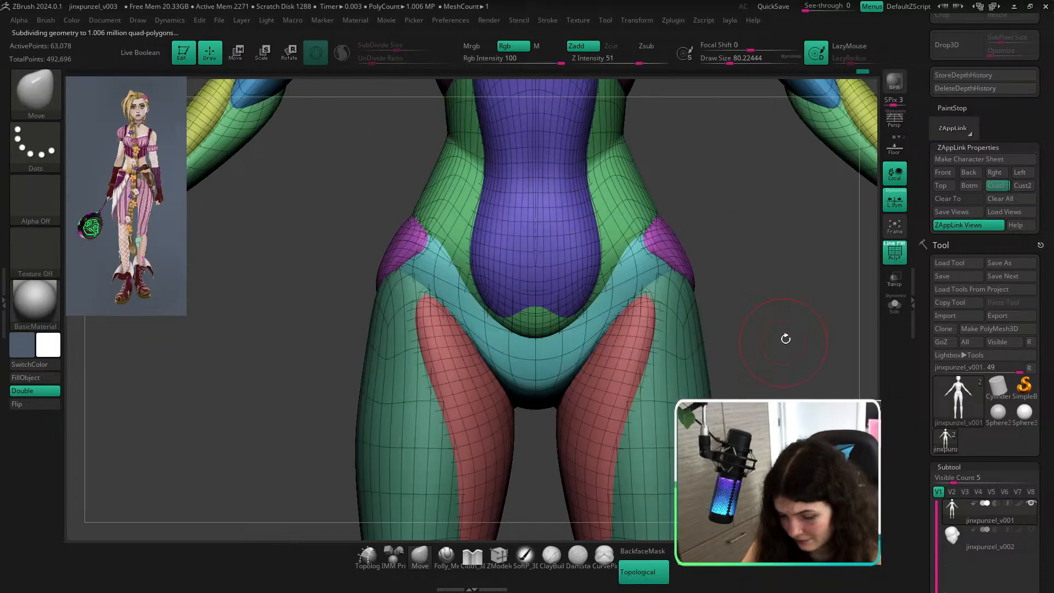
ctrl+right_drag(537, 299, 538, 348)
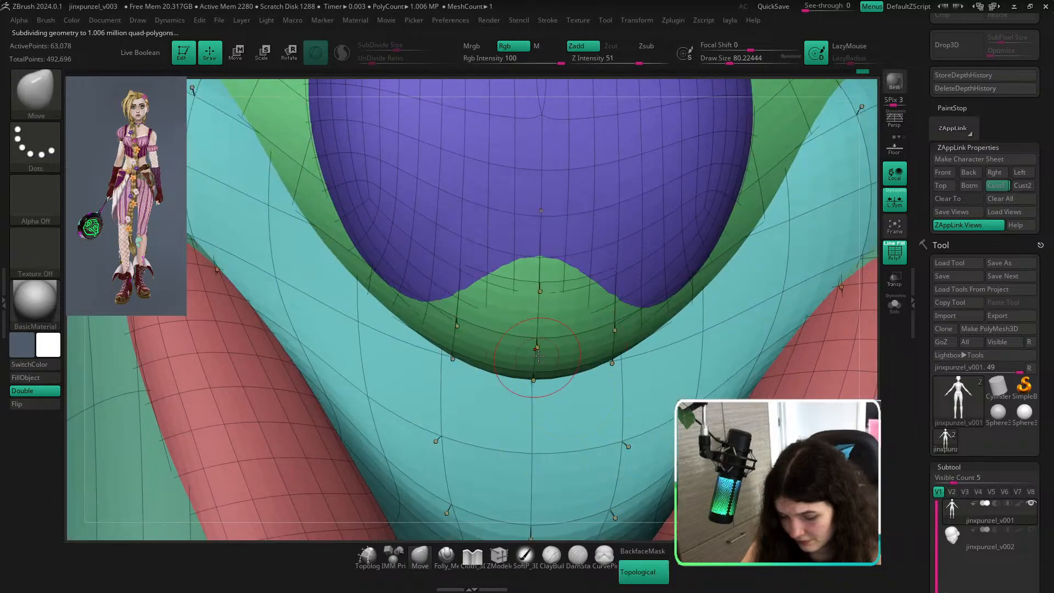
drag(534, 341, 514, 332)
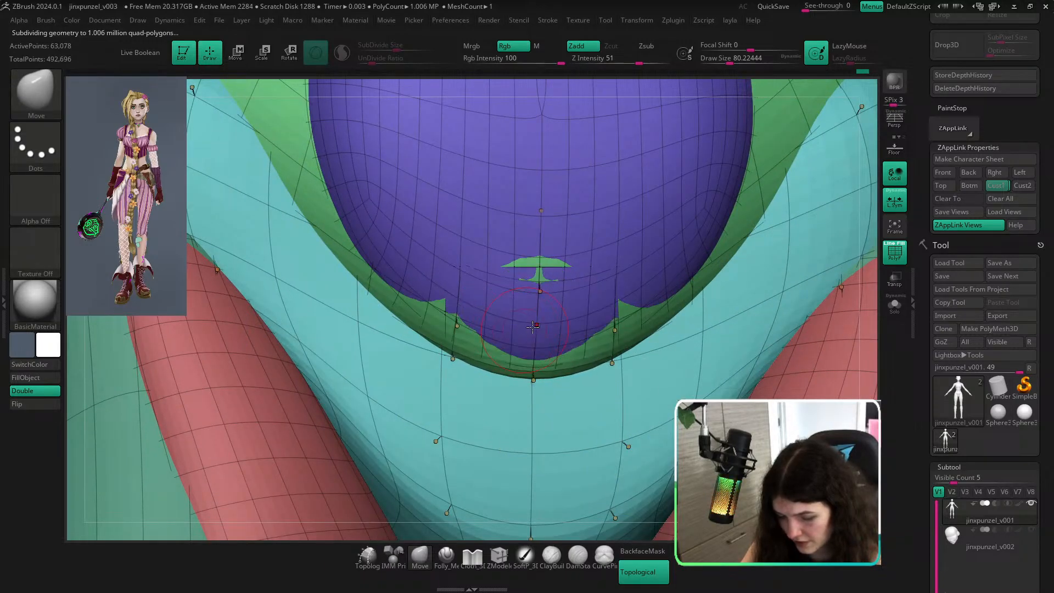
Enlarge the draw size to about 207, step back through recent strokes, and reshape the side of the abdomen piece's lower edge.
key(bracketright)
key(bracketright)
key(bracketright)
key(bracketright)
key(bracketright)
key(bracketright)
key(bracketright)
key(bracketright)
key(bracketright)
key(bracketright)
key(bracketright)
key(bracketright)
key(ctrl+z)
key(ctrl+shift+z)
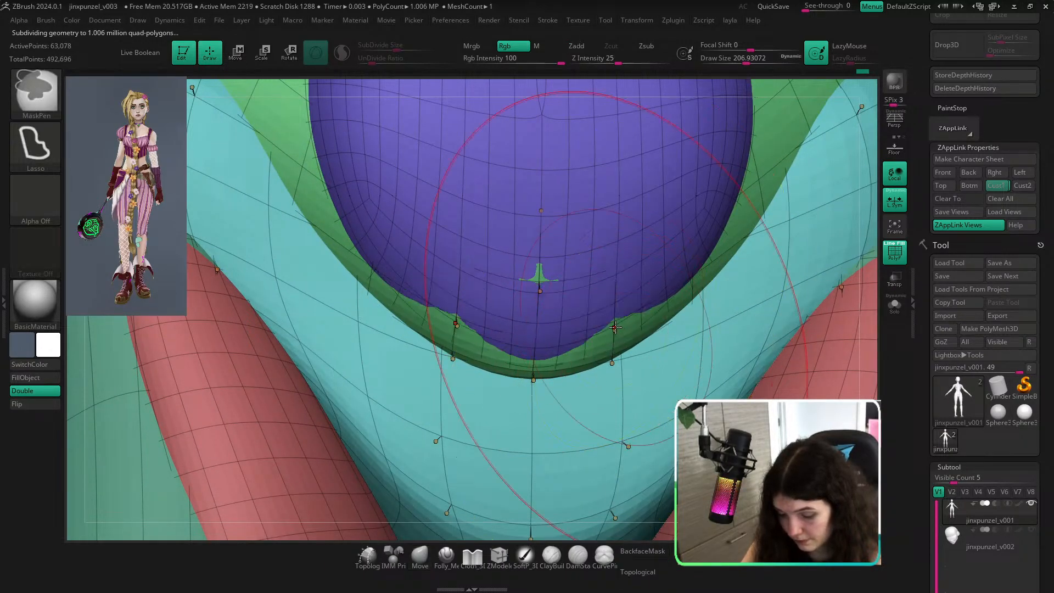
key(ctrl+z)
drag(619, 331, 622, 333)
Enlarge the draw size to about 379, round off the abdomen piece's lower edge with a broad Move stroke, and return to plain shading.
key(bracketright)
key(bracketright)
key(bracketright)
key(bracketright)
key(bracketright)
key(bracketright)
key(bracketright)
key(bracketright)
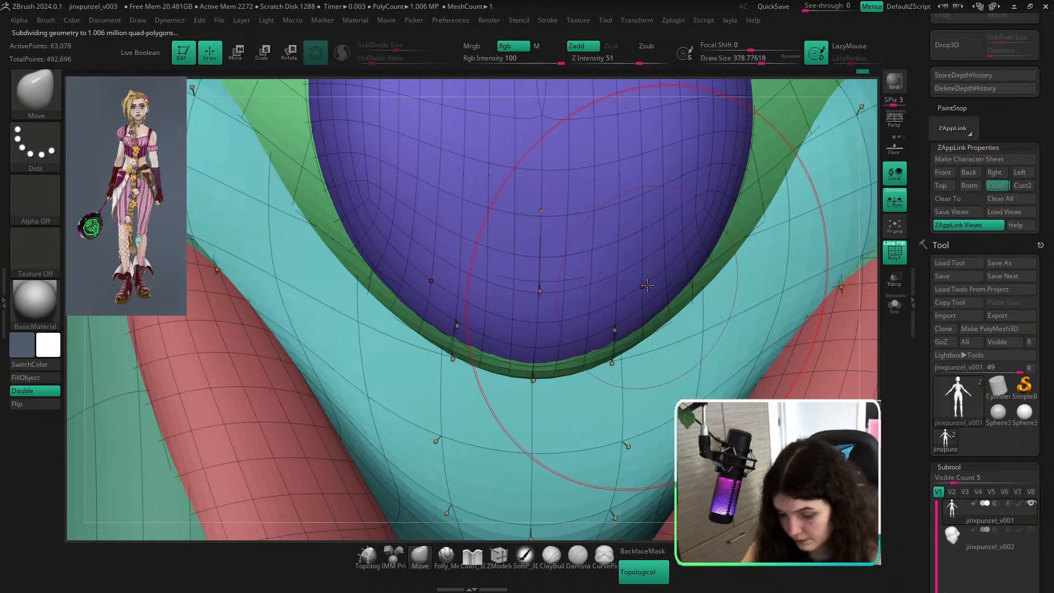
drag(668, 305, 666, 313)
mouse_move(632, 308)
ctrl+right_down()
mouse_move(288, 243)
mouse_move(264, 187)
ctrl+right_up()
key(shift+f)
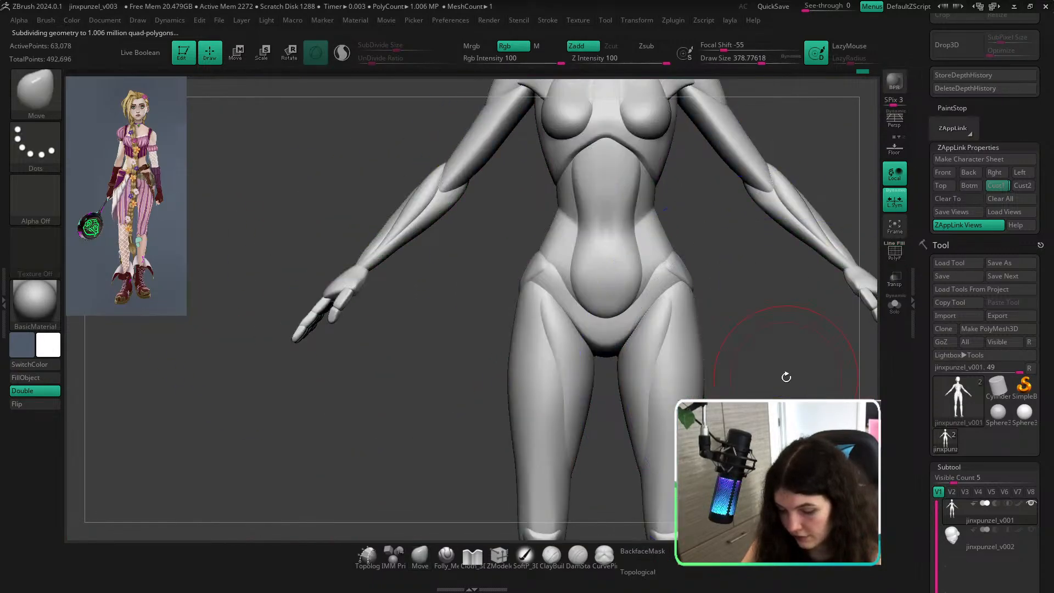
Restore the stored full-body view, check it against the reference image, and reduce the draw size to about 108.
mouse_move(786, 377)
alt+right_down()
mouse_move(740, 351)
mouse_move(704, 352)
alt+right_up()
click(996, 188)
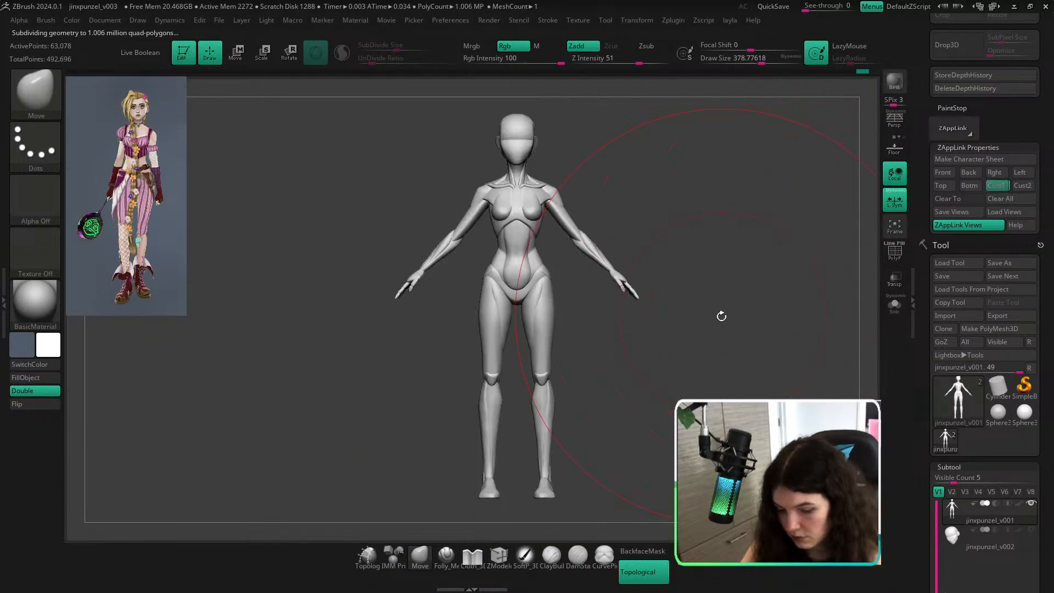
key(shift+z)
key(s)
drag(716, 309, 686, 303)
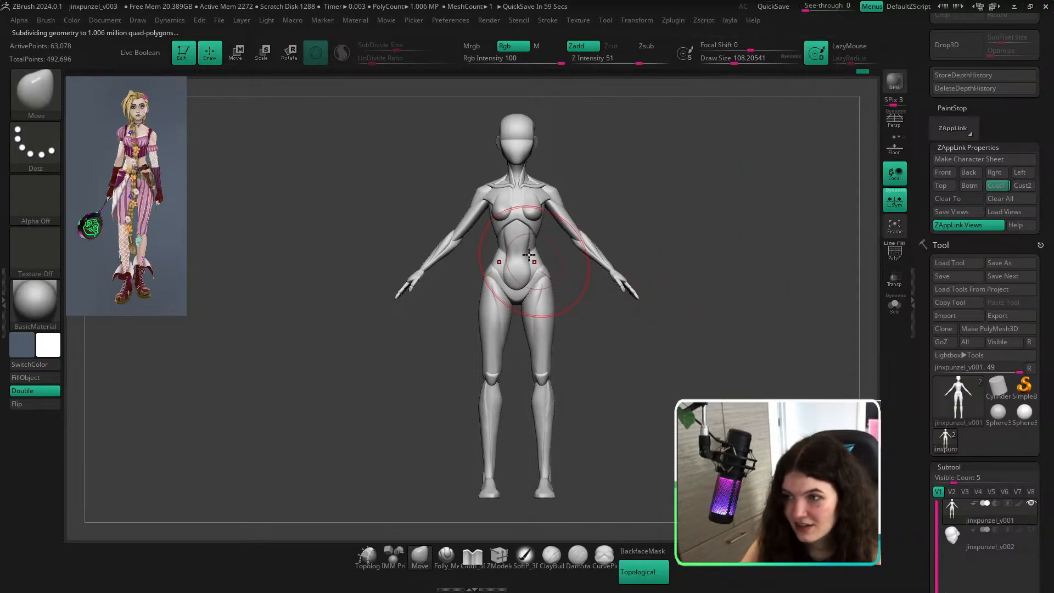
Set the draw size to about 149 and examine the sides of the ribcage and waist from the front.
ctrl+right_drag(537, 264, 558, 331)
mouse_move(483, 223)
mouse_down()
mouse_move(471, 202)
mouse_move(484, 201)
mouse_up()
key(s)
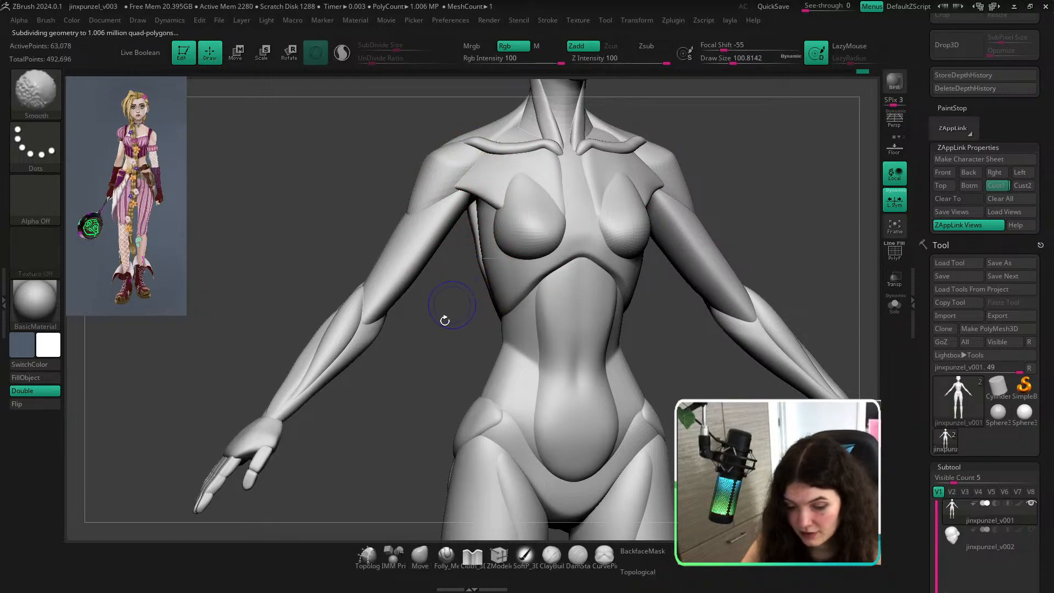
shift+drag(445, 320, 429, 321)
key(s)
drag(492, 281, 492, 273)
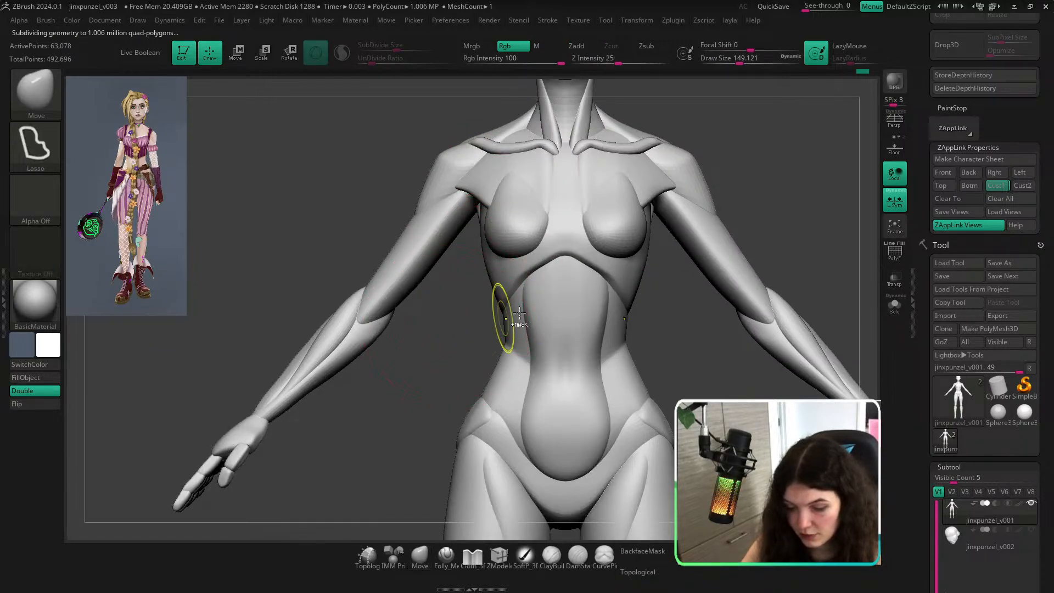
Set the draw size to about 94, inspect the back and torso from several angles, and frame the whole figure.
ctrl+right_drag(519, 323, 613, 360)
right_drag(583, 311, 555, 243)
key(s)
drag(506, 276, 499, 277)
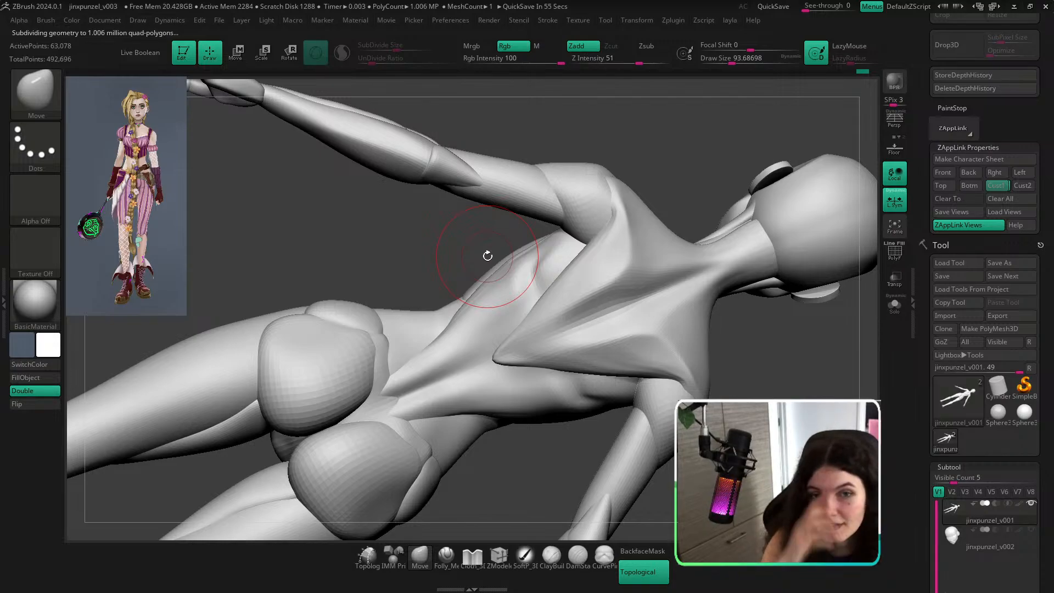
drag(466, 212, 798, 245)
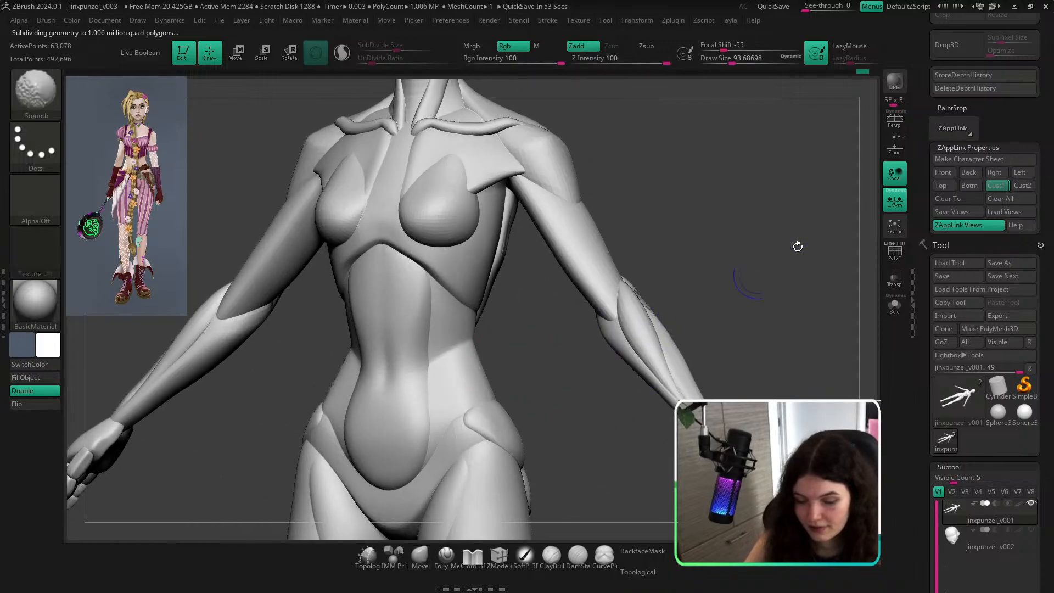
key(f)
key(f)
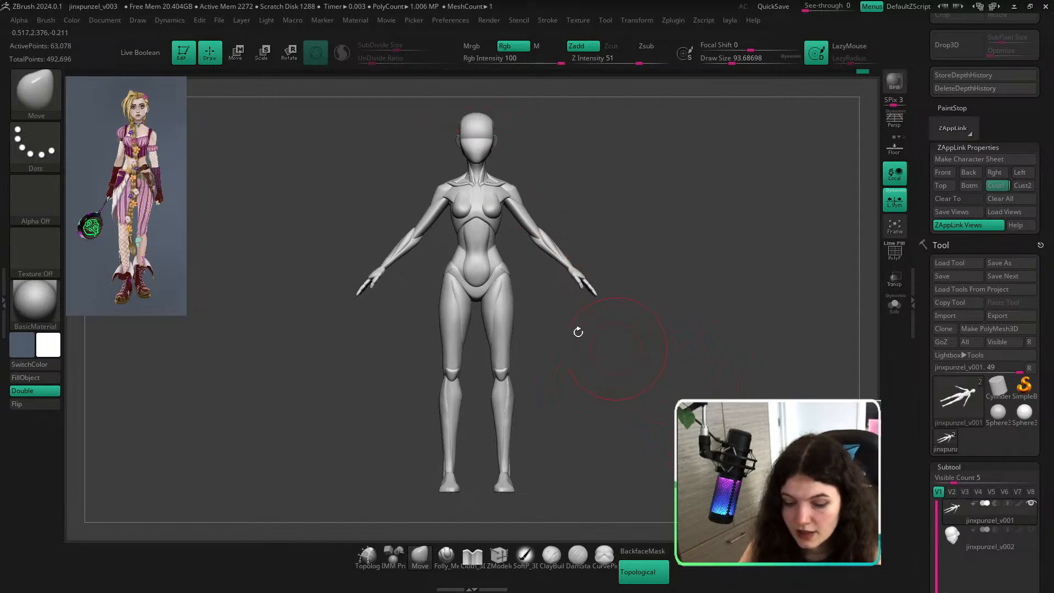
Isolate the back muscle piece below the shoulder blades from behind and set the draw size to about 71.
ctrl+right_drag(457, 189, 493, 282)
key(s)
drag(441, 276, 452, 278)
key(s)
mouse_move(444, 279)
right_down()
mouse_move(615, 241)
mouse_move(663, 220)
mouse_move(642, 253)
right_up()
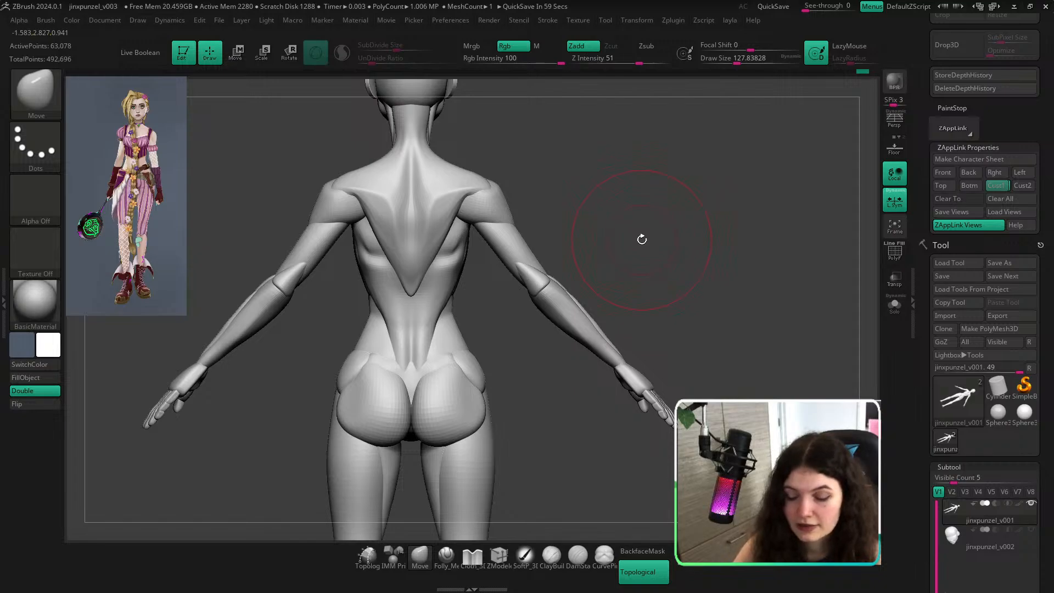
ctrl+shift+click(470, 246)
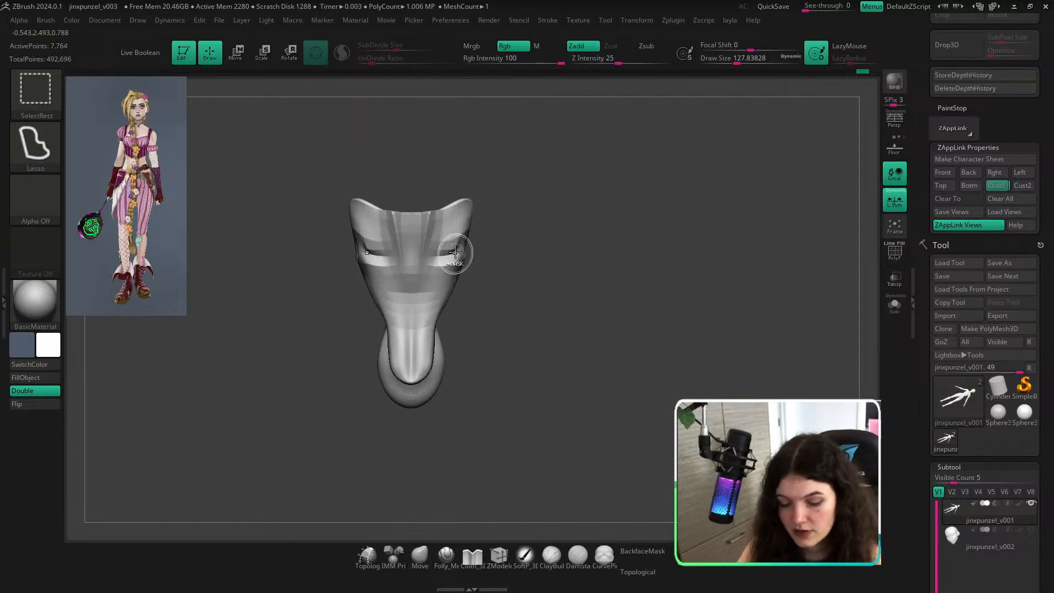
key(s)
drag(478, 236, 460, 236)
ctrl+right_drag(454, 239, 478, 245)
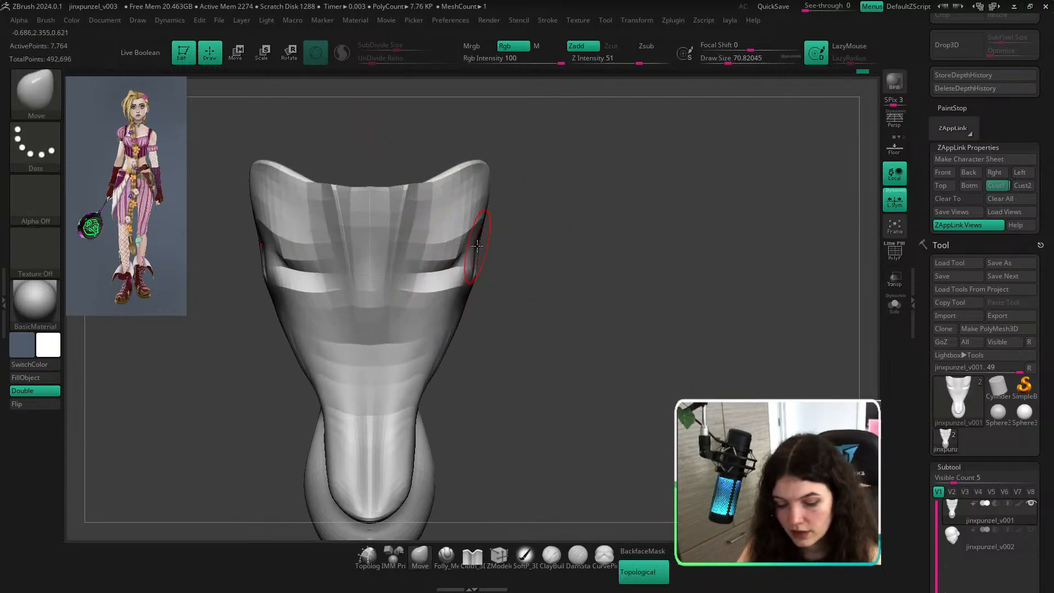
Set the draw size to about 33, refine the side indentation of the isolated back piece, and show the whole body.
key(s)
drag(480, 245, 454, 254)
key(s)
key(s)
key(s)
ctrl+right_drag(457, 257, 534, 260)
ctrl+shift+click(533, 261)
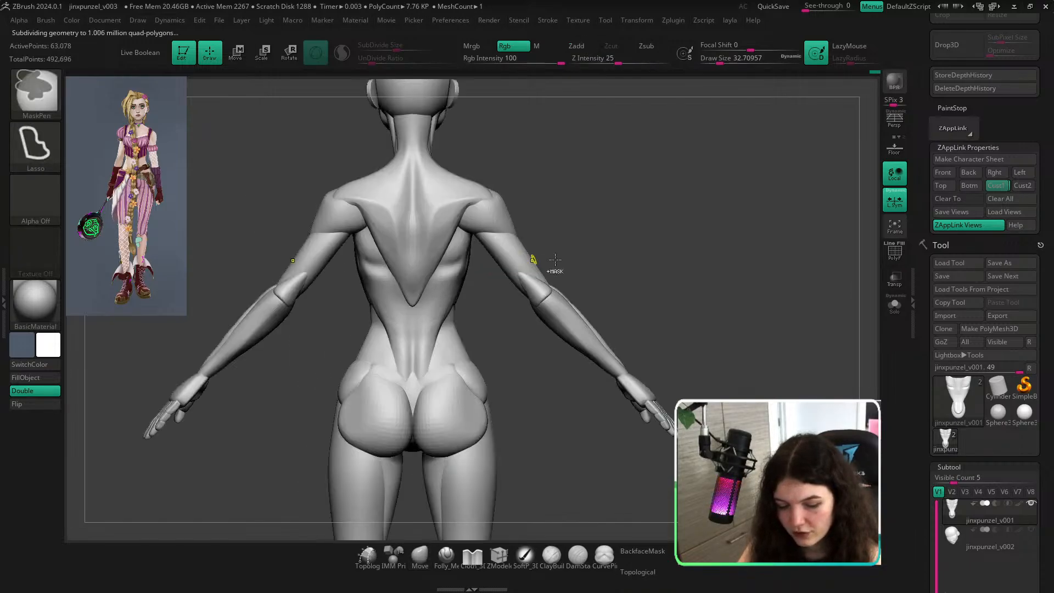
Isolate the back piece again, smooth its side creases at a draw size of about 97, and check it on the full body.
ctrl+shift+click(462, 275)
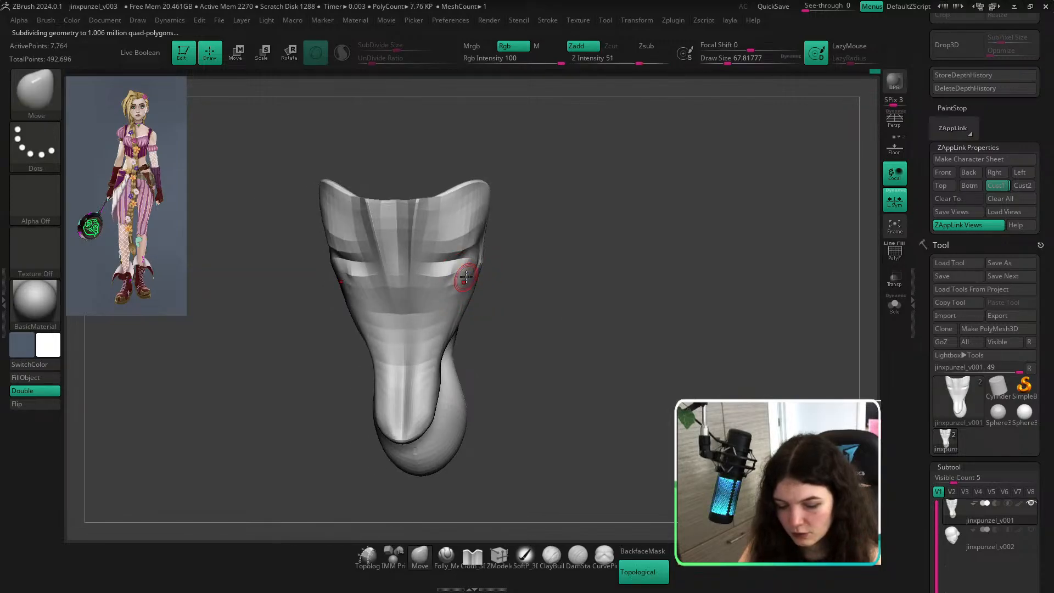
key(s)
drag(464, 281, 453, 283)
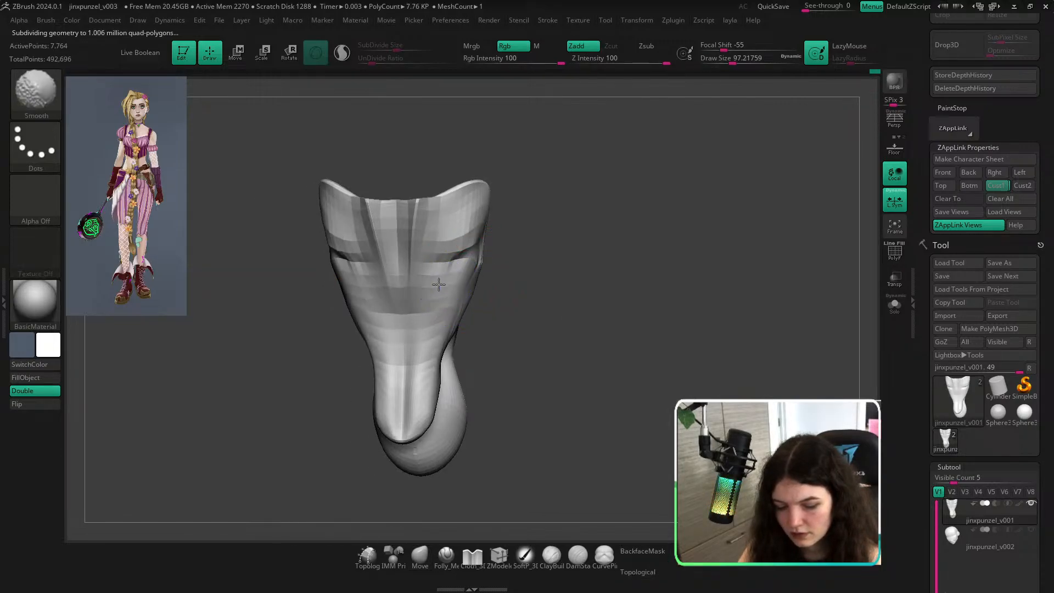
ctrl+shift+click(581, 257)
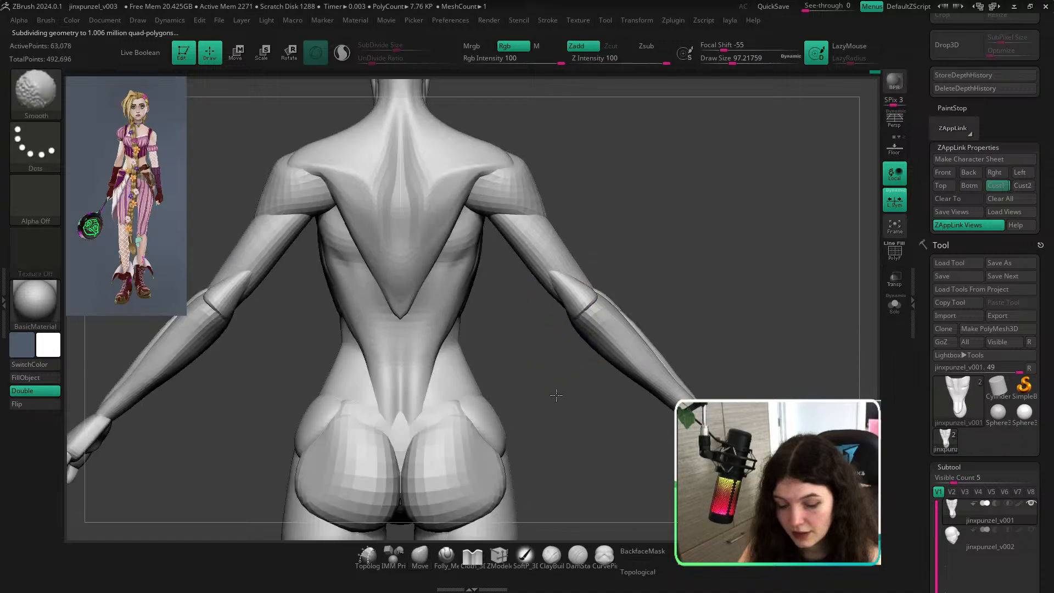
ctrl+shift+click(446, 282)
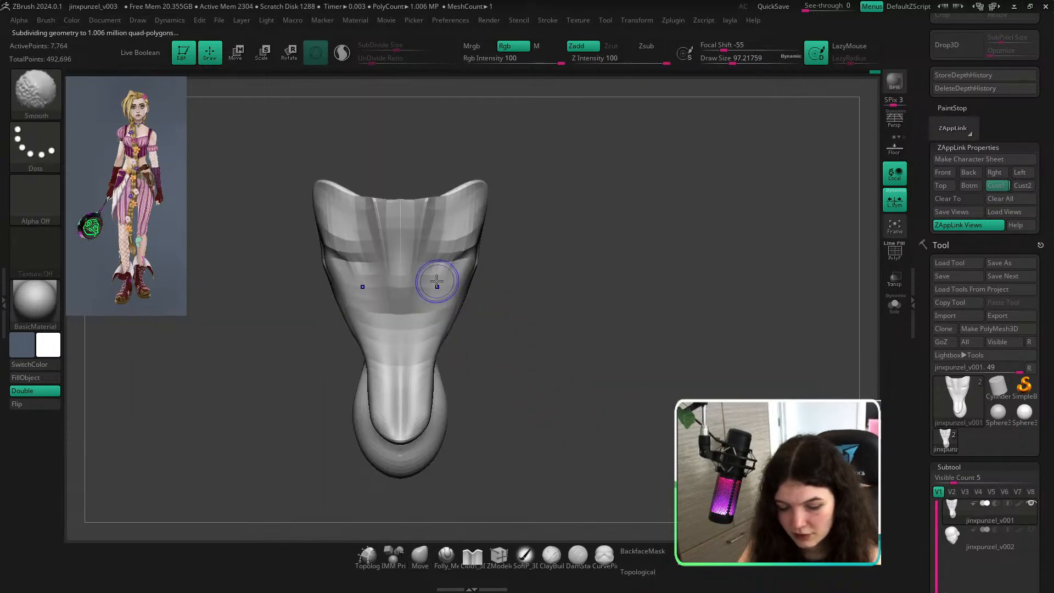
ctrl+shift+click(490, 308)
ctrl+right_drag(458, 271, 459, 283)
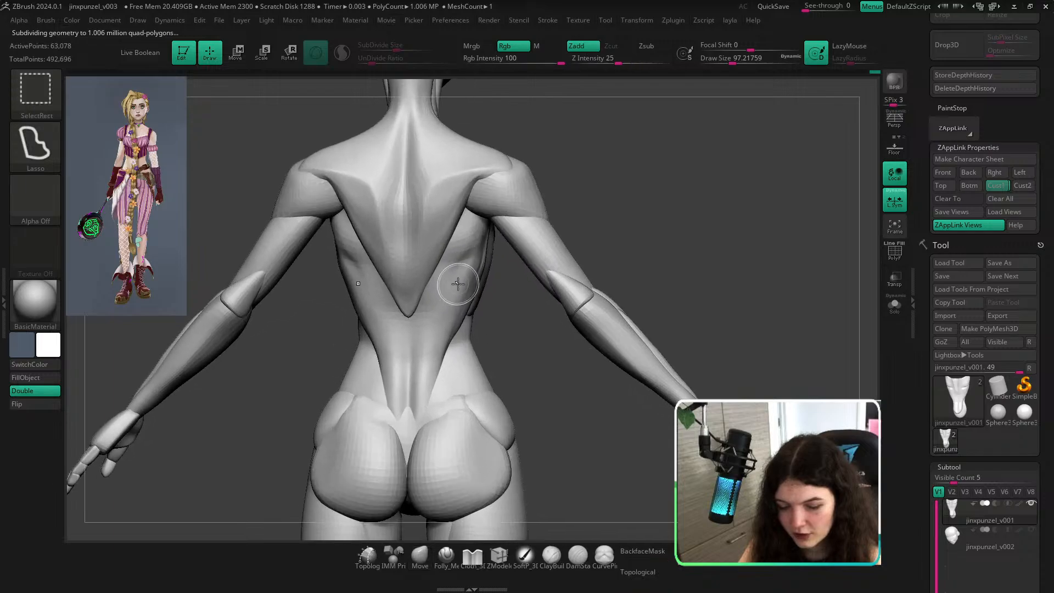
Toggle the dynamic subdivision preview, isolate the back muscle piece briefly, and check the whole back from several angles.
key(shift+d)
key(d)
ctrl+shift+click(456, 265)
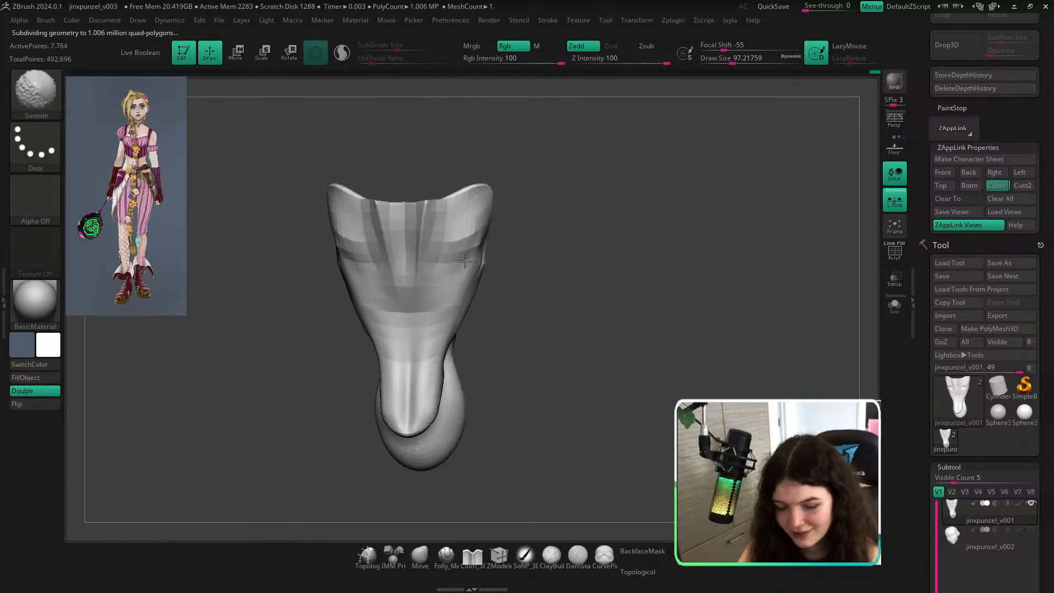
ctrl+shift+click(582, 283)
ctrl+right_drag(582, 283, 564, 351)
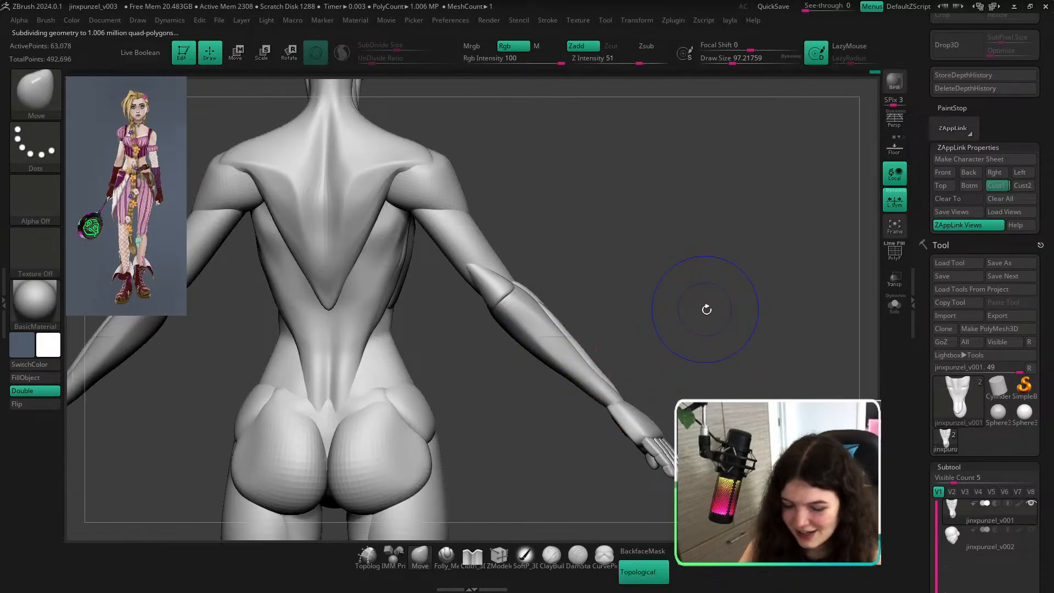
right_drag(706, 308, 690, 325)
mouse_move(614, 350)
ctrl+right_down()
mouse_move(621, 315)
mouse_move(688, 276)
mouse_move(723, 235)
ctrl+right_up()
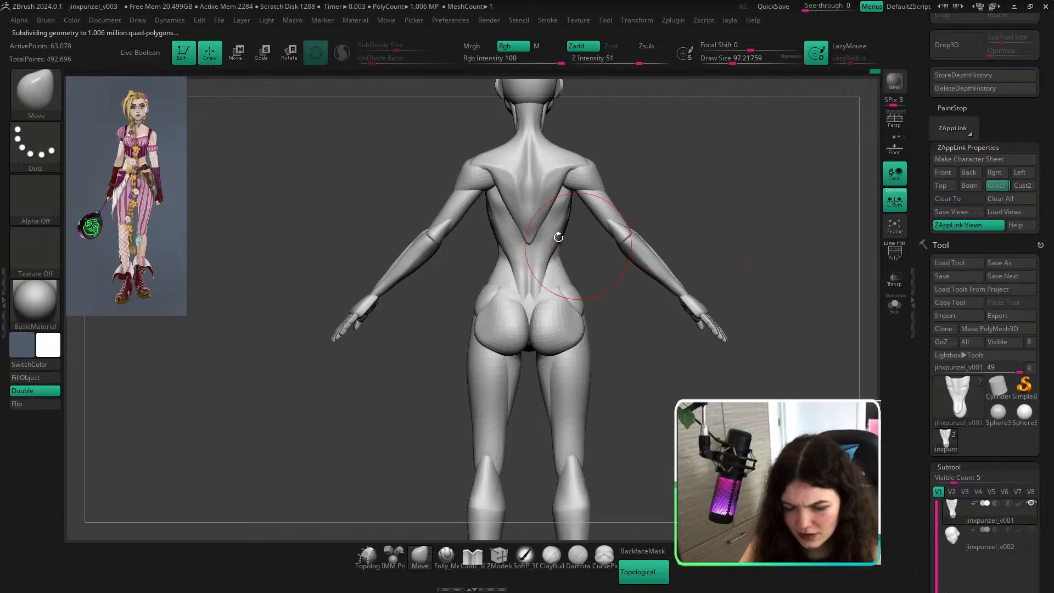
ctrl+right_drag(491, 240, 582, 269)
mouse_move(658, 276)
right_down()
mouse_move(677, 280)
mouse_move(579, 282)
right_up()
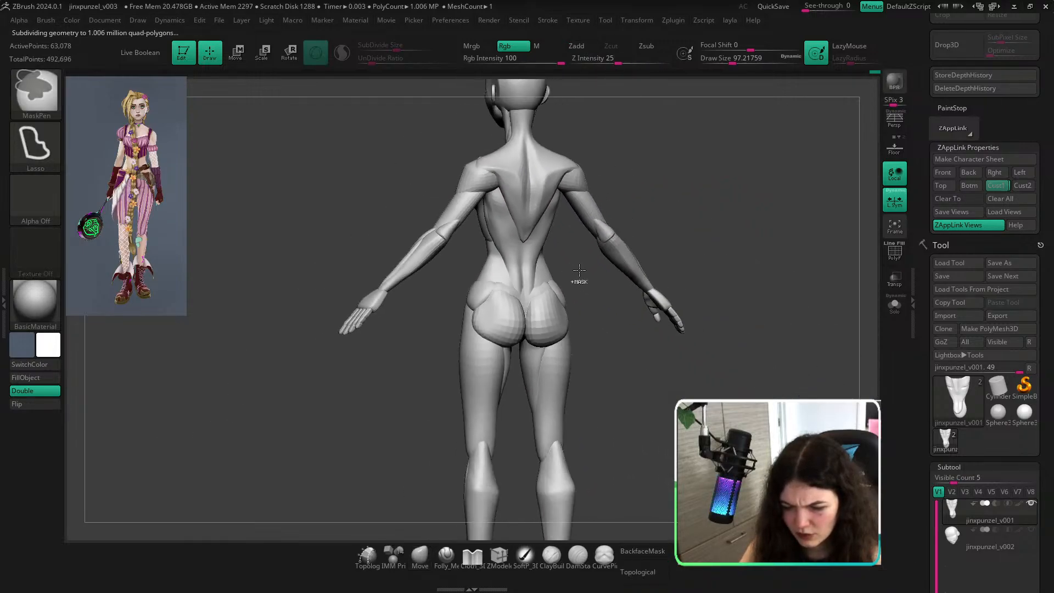
Compare the isolated back muscle piece with the full body, switching between the two, and examine the creases below the shoulder blades.
ctrl+shift+click(528, 263)
ctrl+shift+click(610, 283)
ctrl+shift+click(527, 264)
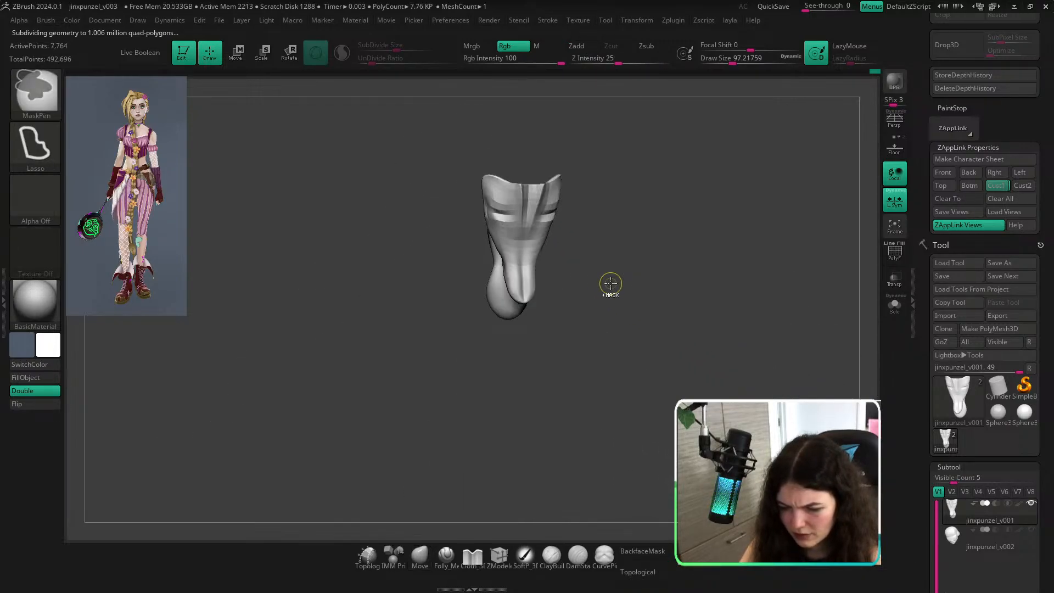
ctrl+shift+click(611, 283)
ctrl+shift+click(621, 314)
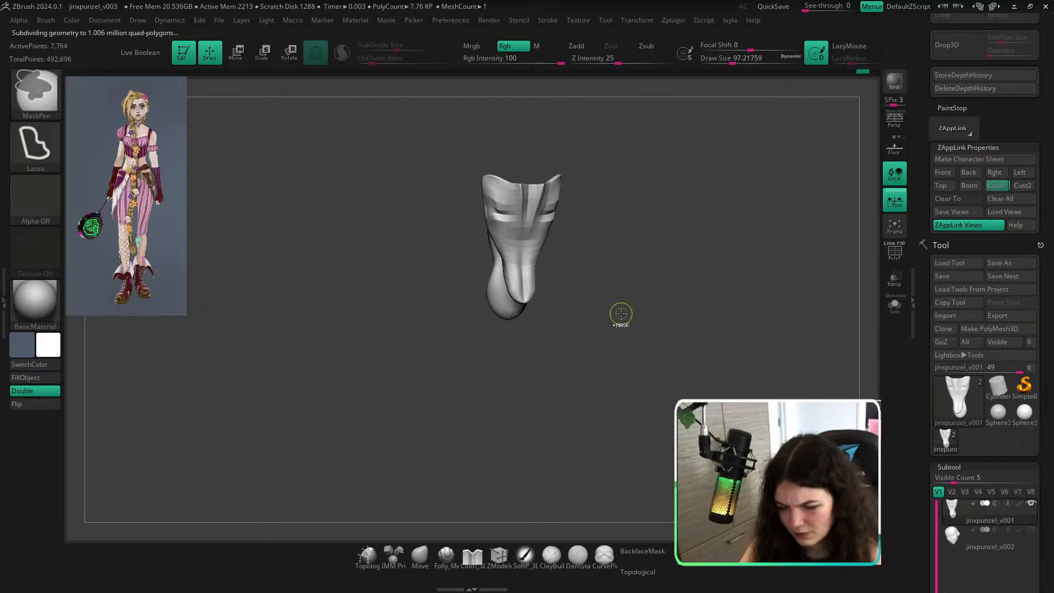
ctrl+shift+click(621, 314)
ctrl+right_drag(621, 314, 529, 299)
Try to carve the side crease of the isolated back piece with the DamStandard brush at a draw size of about 83.
key(s)
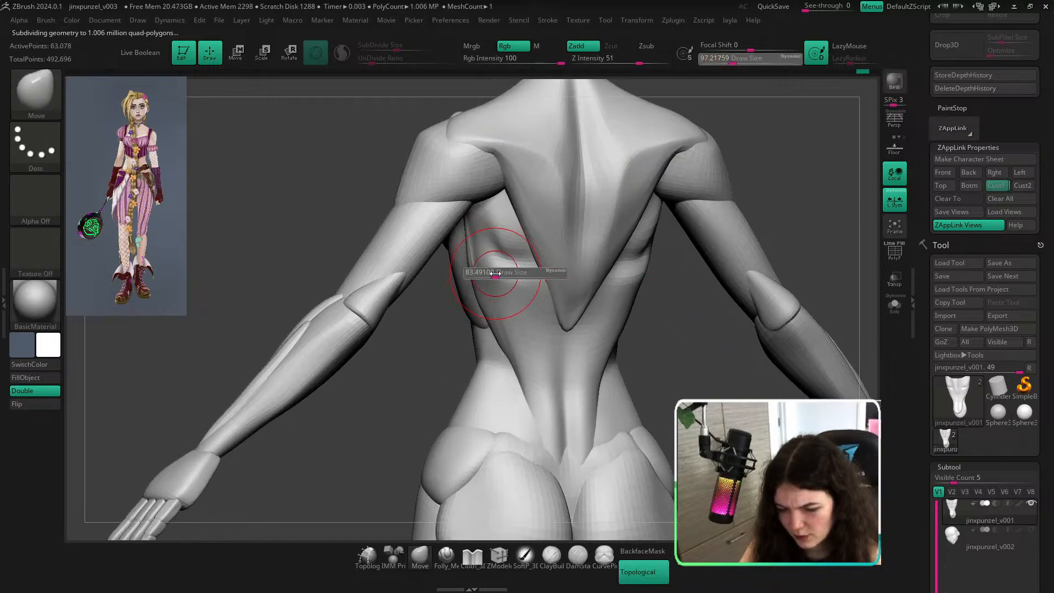
drag(497, 273, 488, 271)
key(b)
key(c)
key(b)
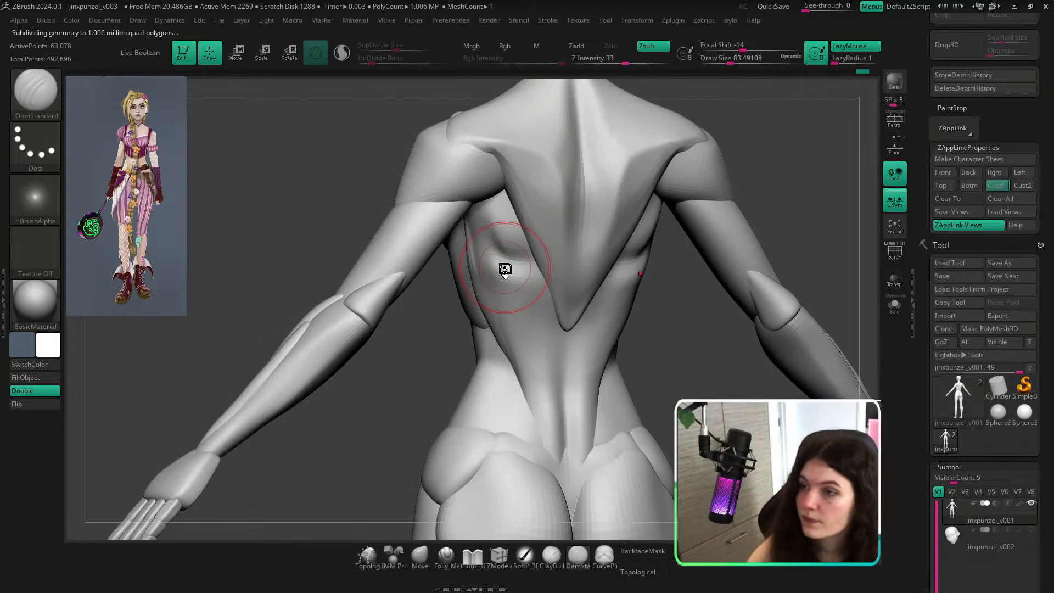
ctrl+shift+click(496, 271)
drag(479, 240, 509, 255)
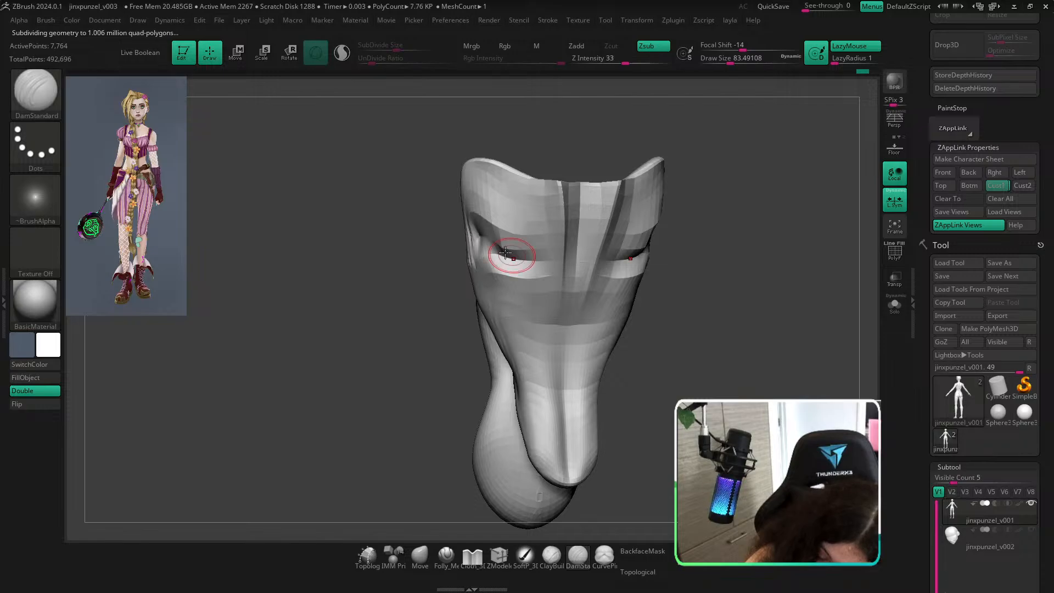
key(ctrl+z)
ctrl+shift+click(459, 205)
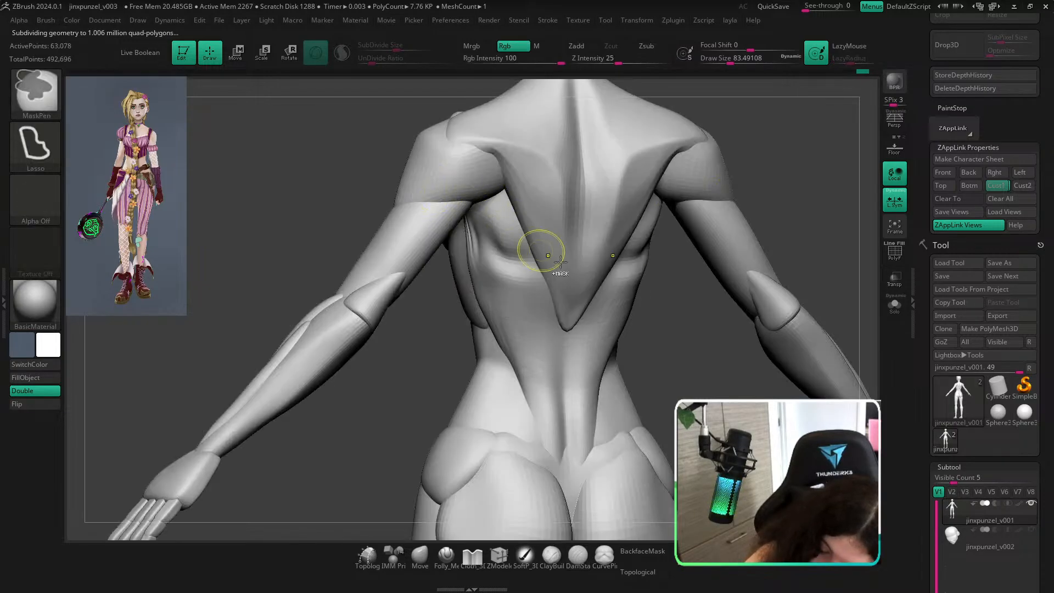
Set the draw size to about 172, smooth the side creases of the isolated back piece, and show the whole body.
key(f)
key(s)
mouse_move(543, 264)
mouse_down()
mouse_move(550, 257)
mouse_move(541, 249)
mouse_up()
key(ctrl+z)
ctrl+shift+click(551, 231)
key(shift)
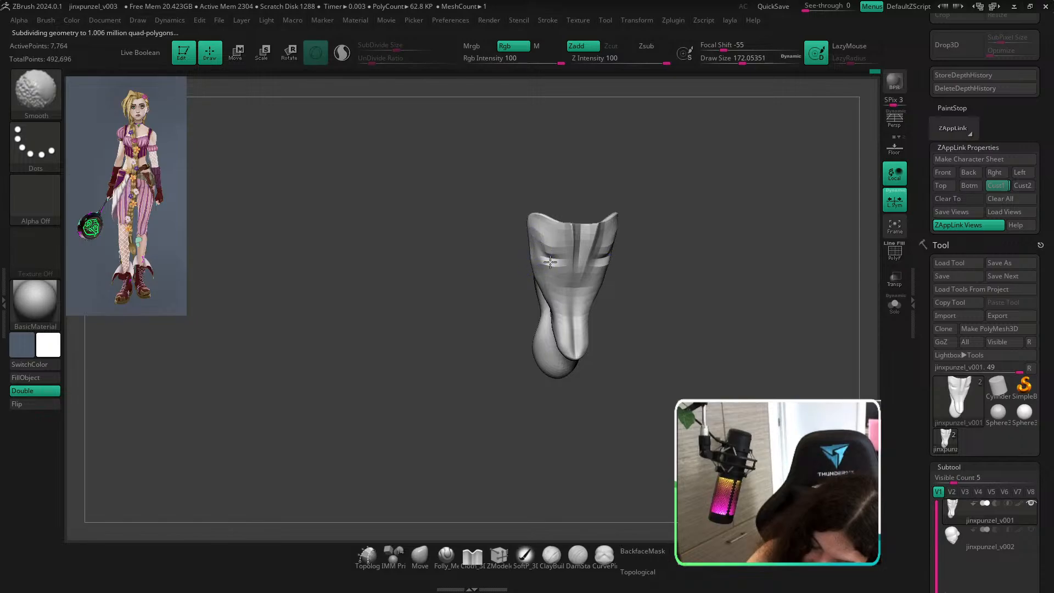
ctrl+shift+click(735, 371)
ctrl+right_drag(764, 381, 775, 350)
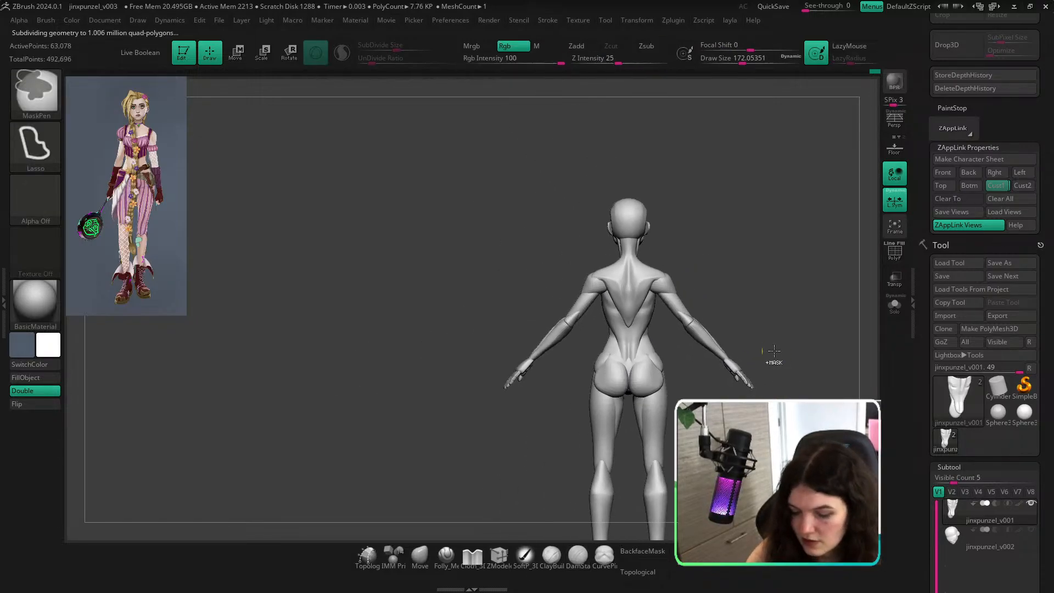
Adjust the sides of the neck just below the skull from behind with the Move brush at a draw size of about 116.
drag(774, 350, 392, 401)
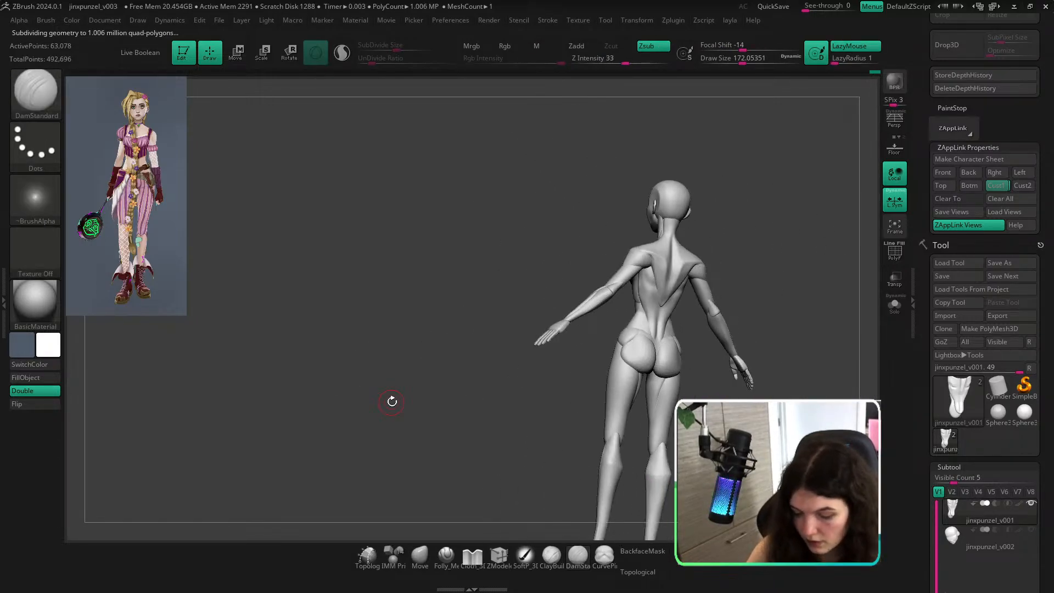
drag(762, 303, 643, 268)
alt+drag(640, 216, 755, 313)
ctrl+right_drag(695, 321, 466, 507)
click(420, 555)
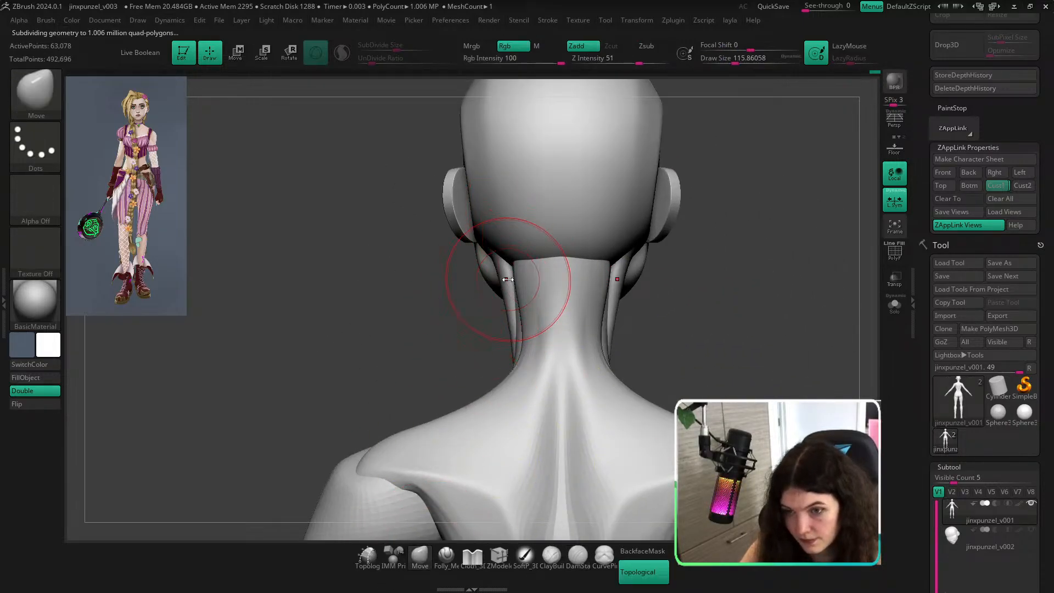
drag(521, 281, 538, 281)
ctrl+right_drag(653, 379, 723, 299)
mouse_move(695, 307)
mouse_down()
mouse_move(765, 305)
mouse_move(645, 308)
mouse_move(669, 333)
mouse_up()
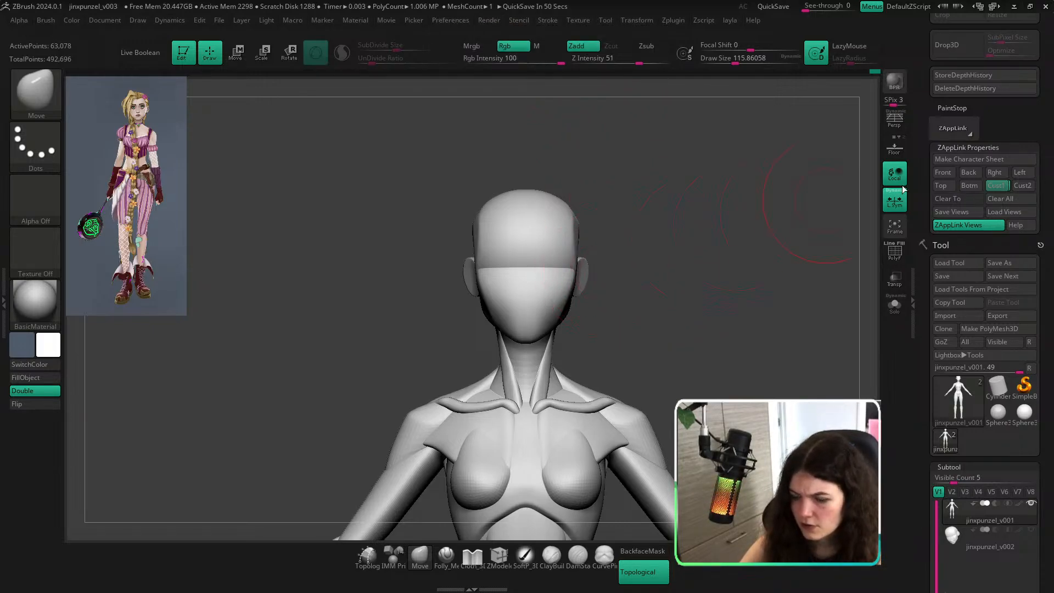
Recall the saved Cust1 front view, then choose the ClayBuildup brush with a draw size of 28.75 for the head.
click(997, 187)
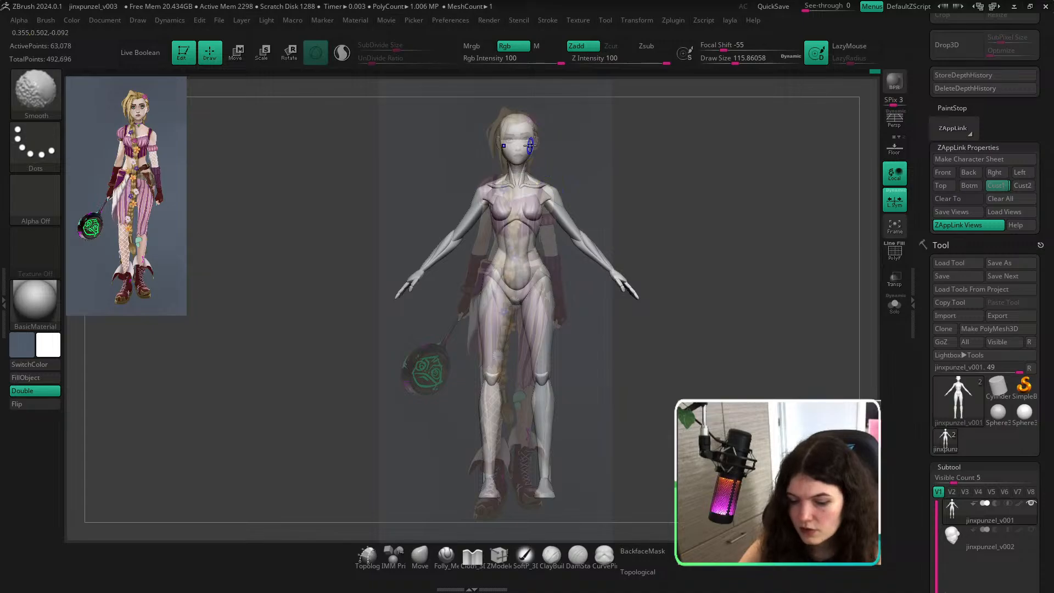
shift+drag(550, 152, 546, 148)
mouse_move(593, 178)
ctrl+right_down()
mouse_move(643, 229)
mouse_move(720, 236)
ctrl+right_up()
mouse_move(720, 237)
alt+right_down()
mouse_move(716, 282)
mouse_move(748, 431)
alt+right_up()
key(s)
drag(548, 264, 536, 259)
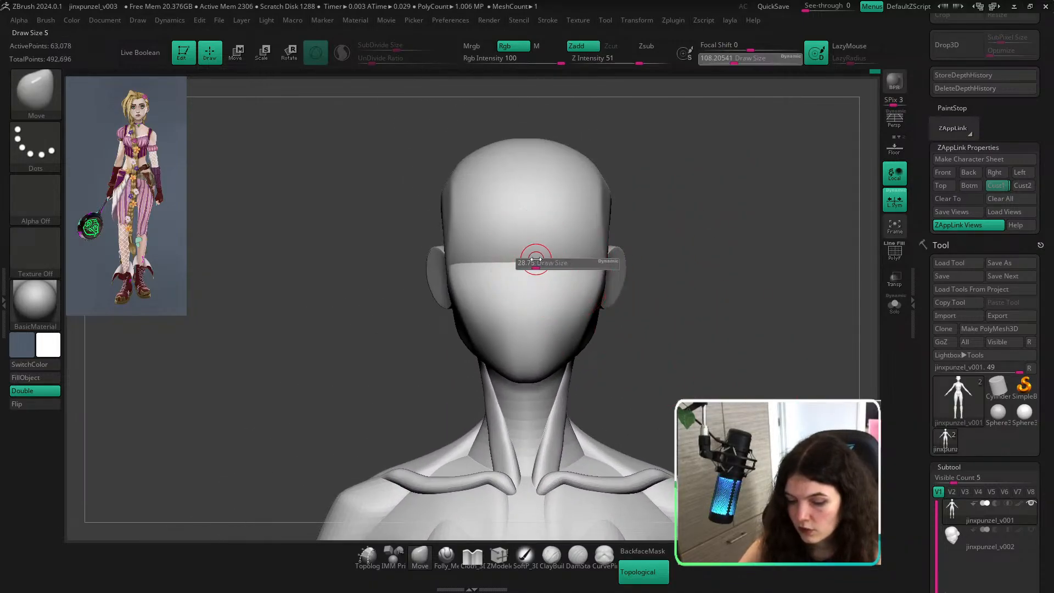
key(b)
key(c)
key(b)
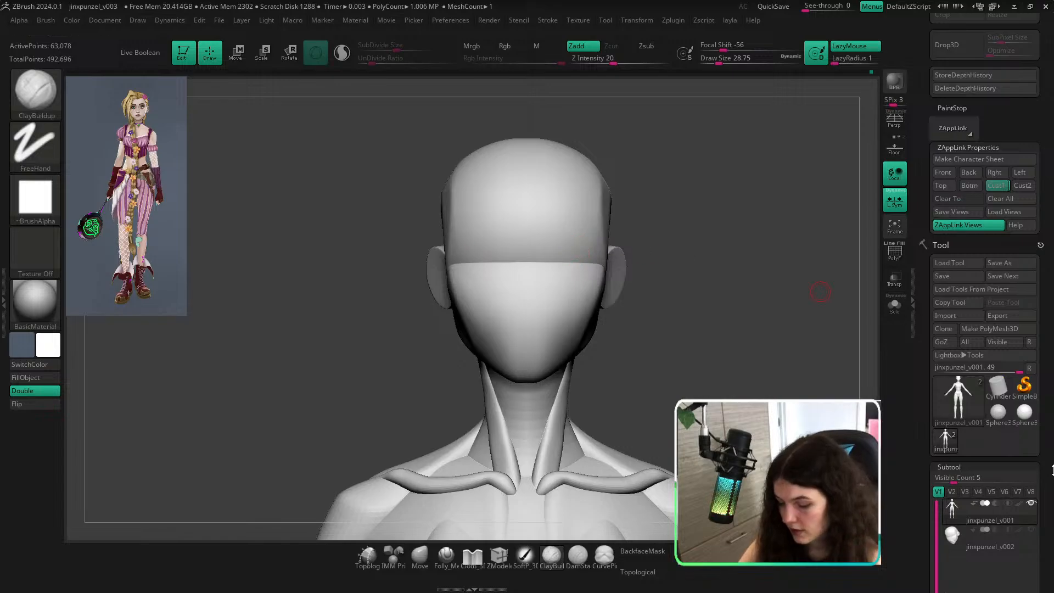
Examine the head's polygroup wireframe and compare the figure with the reference overlay in the saved Cust1 view.
scroll(983, 274, down, 5)
key(shift+f)
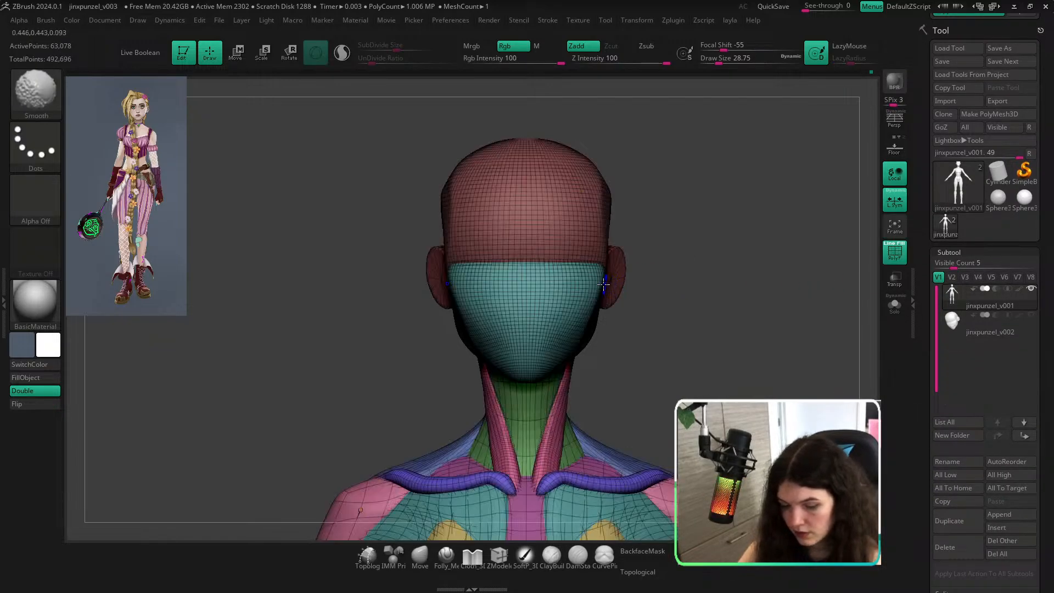
key(shift+f)
key(shift+z)
key(shift+z)
scroll(1030, 129, up, 3)
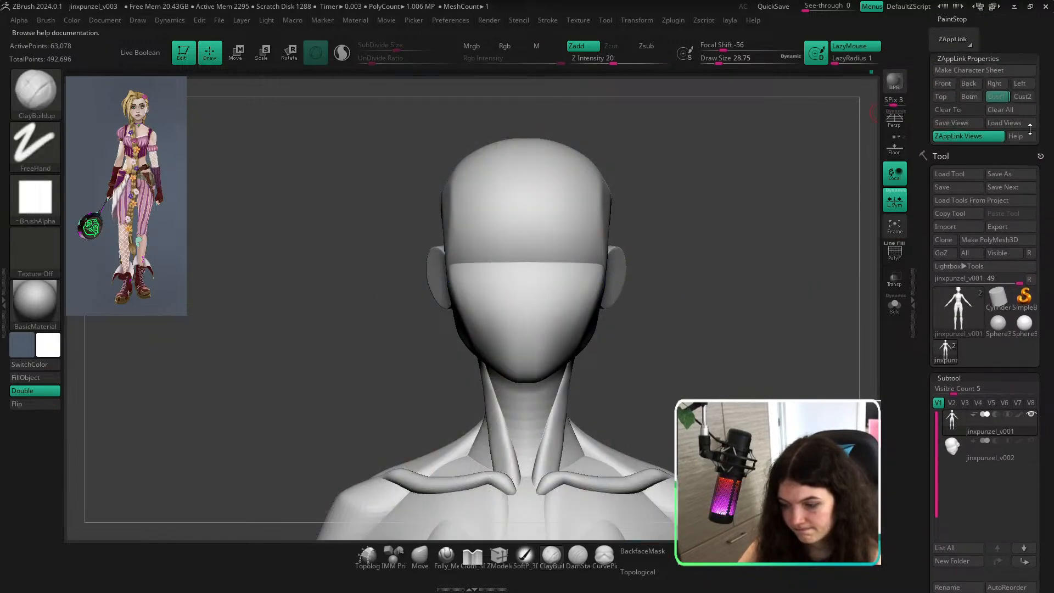
click(1002, 102)
key(shift+z)
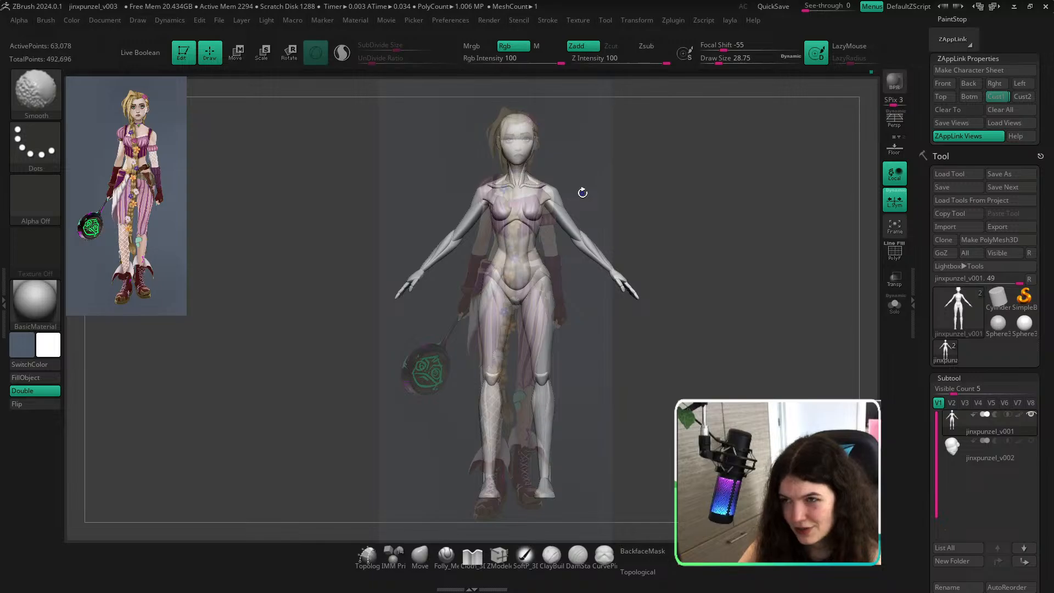
key(shift+z)
Undo the stray edit on the head and display its polygroup wireframe.
ctrl+right_drag(517, 127, 663, 238)
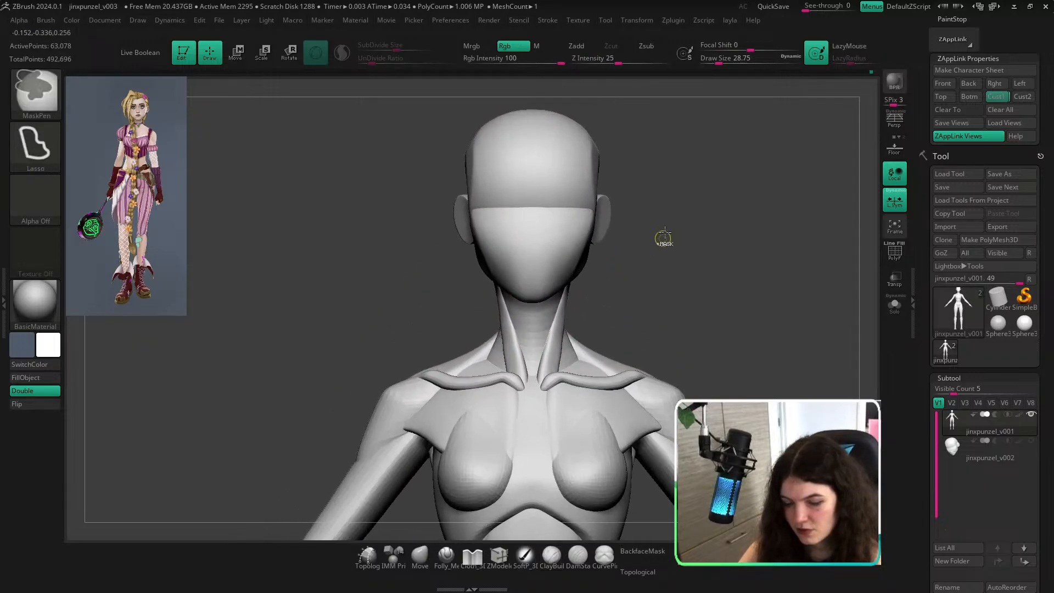
ctrl+right_drag(625, 157, 648, 179)
alt+drag(575, 239, 613, 242)
key(ctrl+z)
key(shift+f)
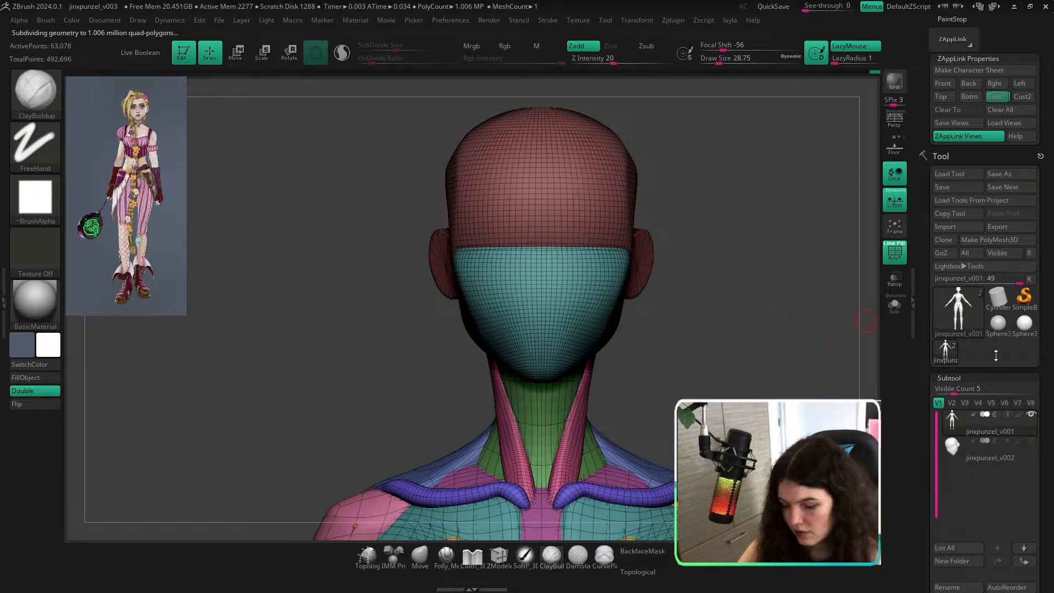
mouse_move(816, 341)
mouse_down()
mouse_move(775, 346)
mouse_move(816, 367)
mouse_up()
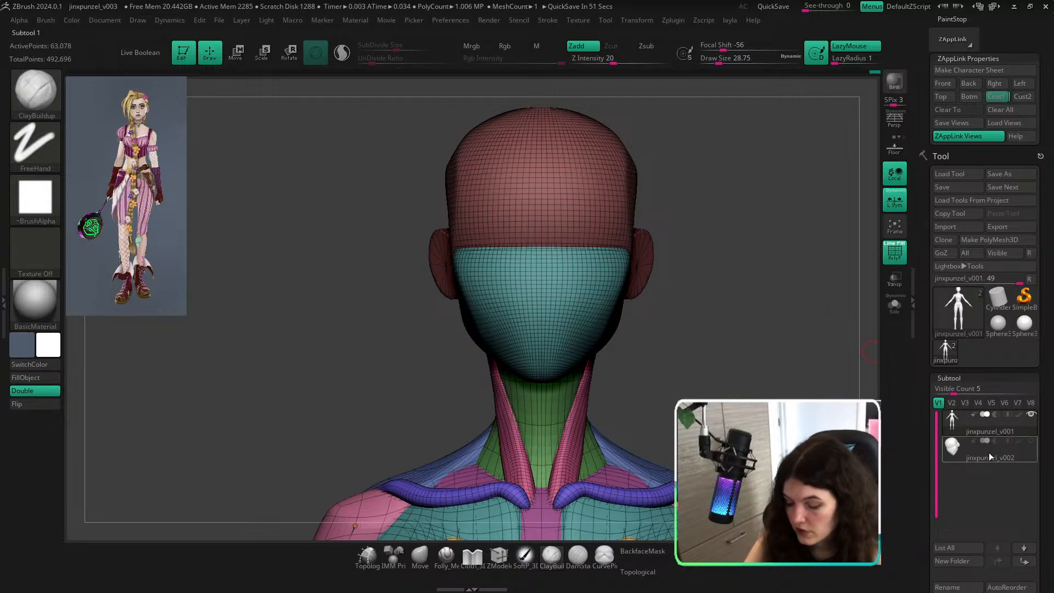
Select the jinxpunzel_v002 head subtool, hide the wireframe, and inspect the head on its own before showing the body again.
click(959, 453)
ctrl+right_drag(822, 365, 724, 324)
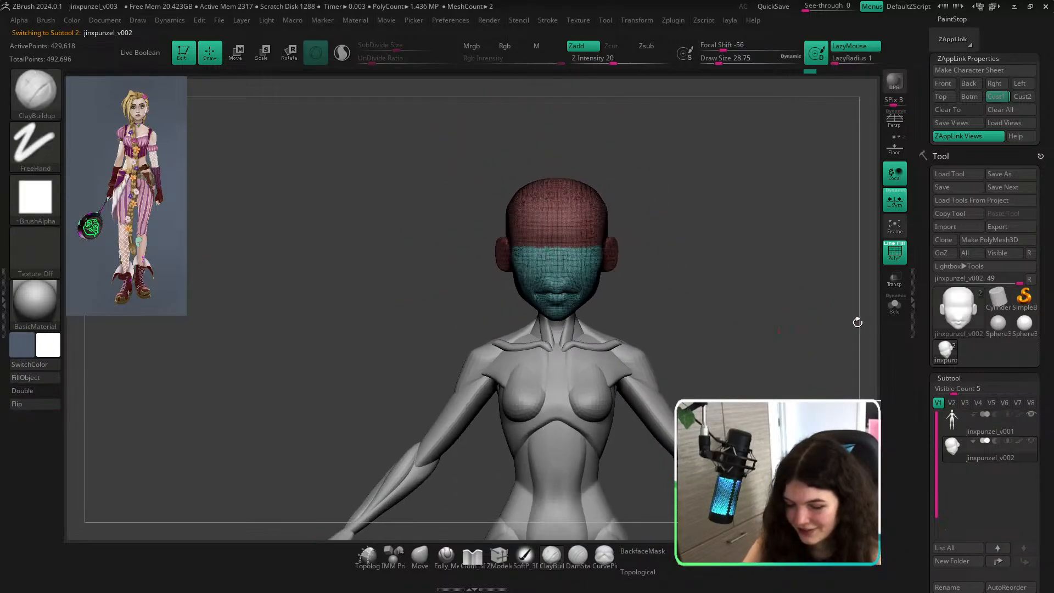
click(902, 308)
key(shift+f)
drag(850, 330, 768, 311)
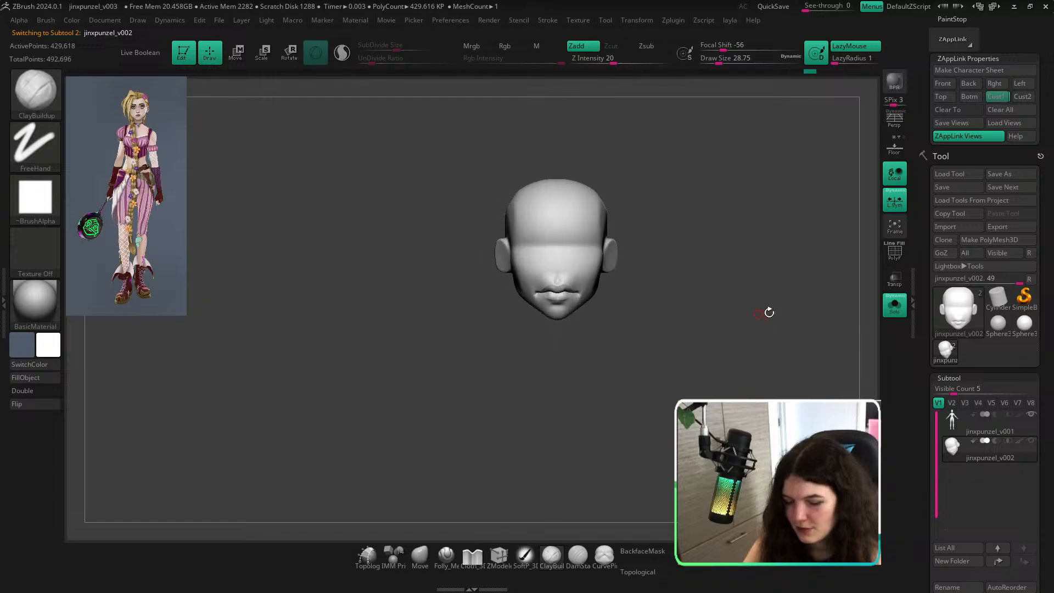
ctrl+right_drag(563, 308, 564, 298)
ctrl+right_drag(708, 327, 697, 321)
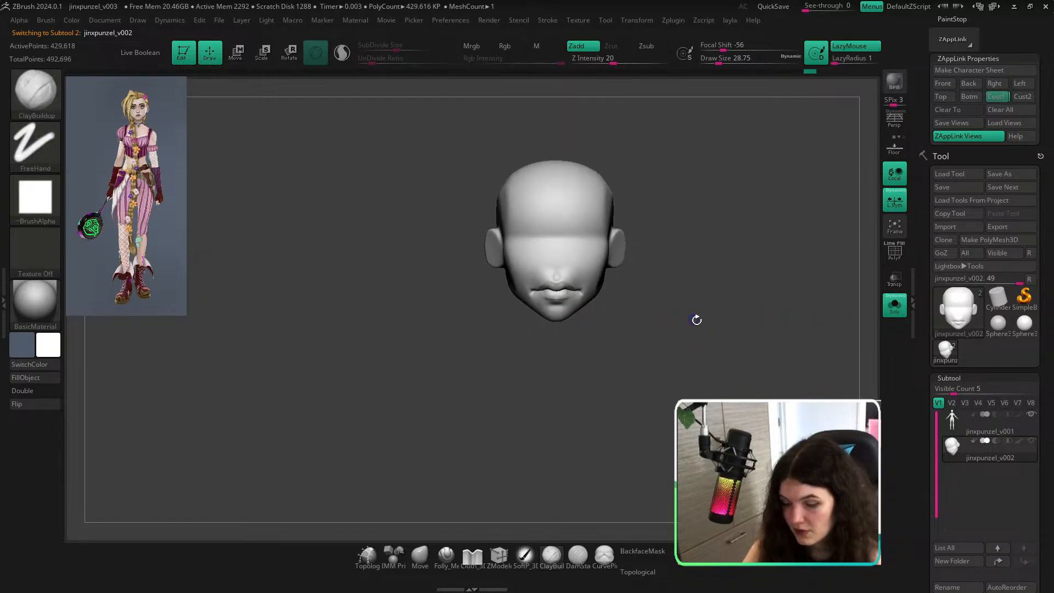
click(895, 307)
Move the detailed head onto the body's base head with the gizmo, aligning it in side view with transparency on.
key(w)
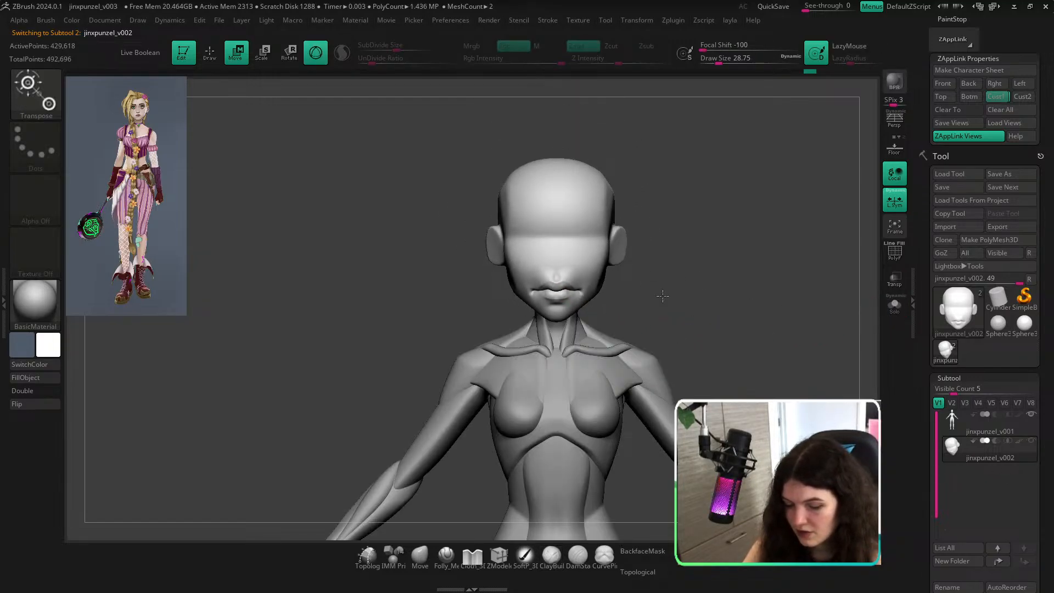
alt+click(537, 170)
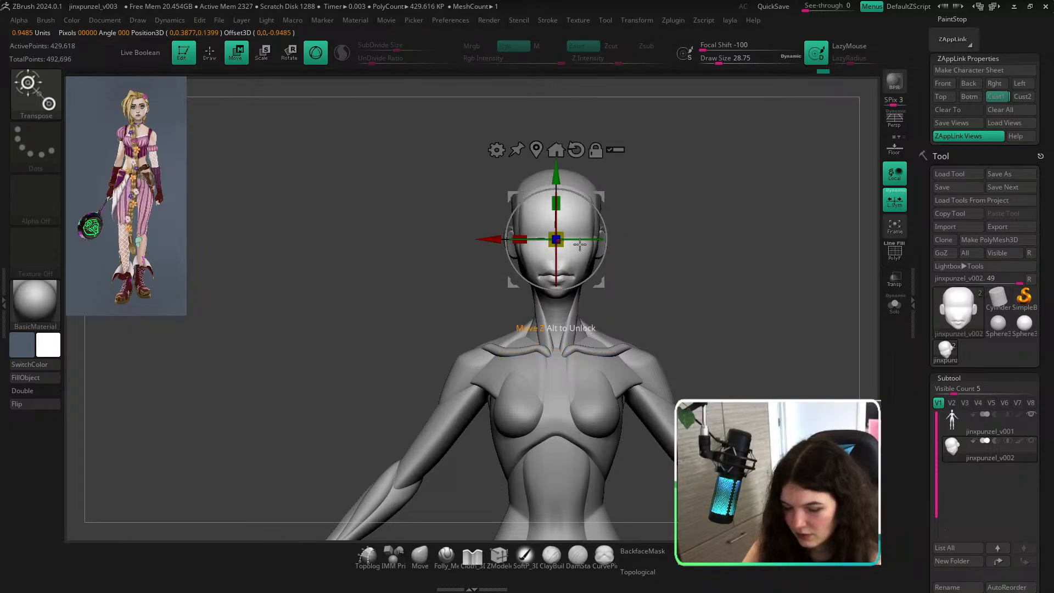
drag(675, 297, 814, 289)
drag(620, 239, 557, 244)
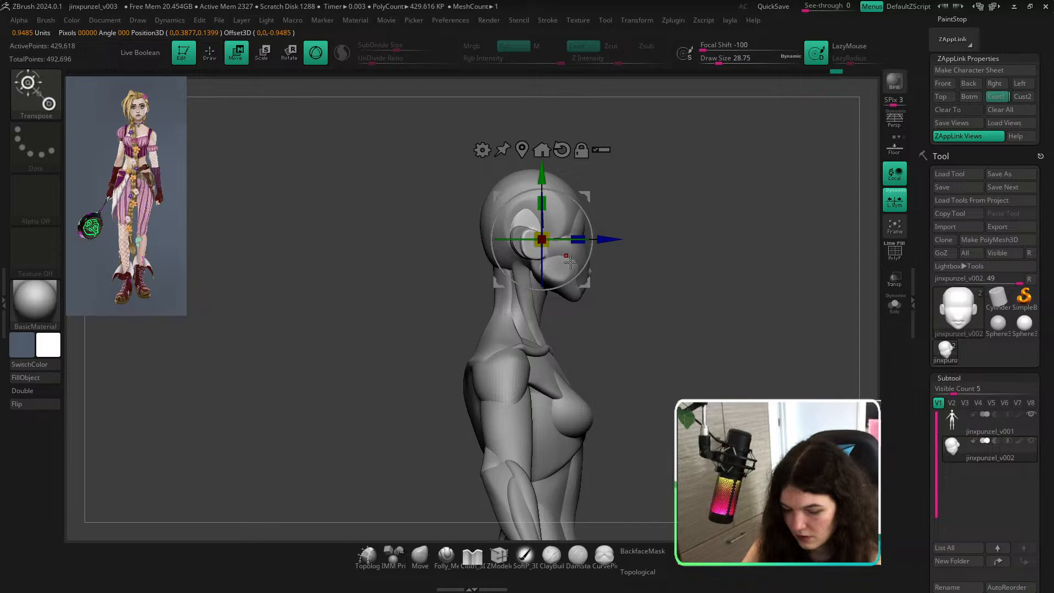
drag(590, 279, 589, 274)
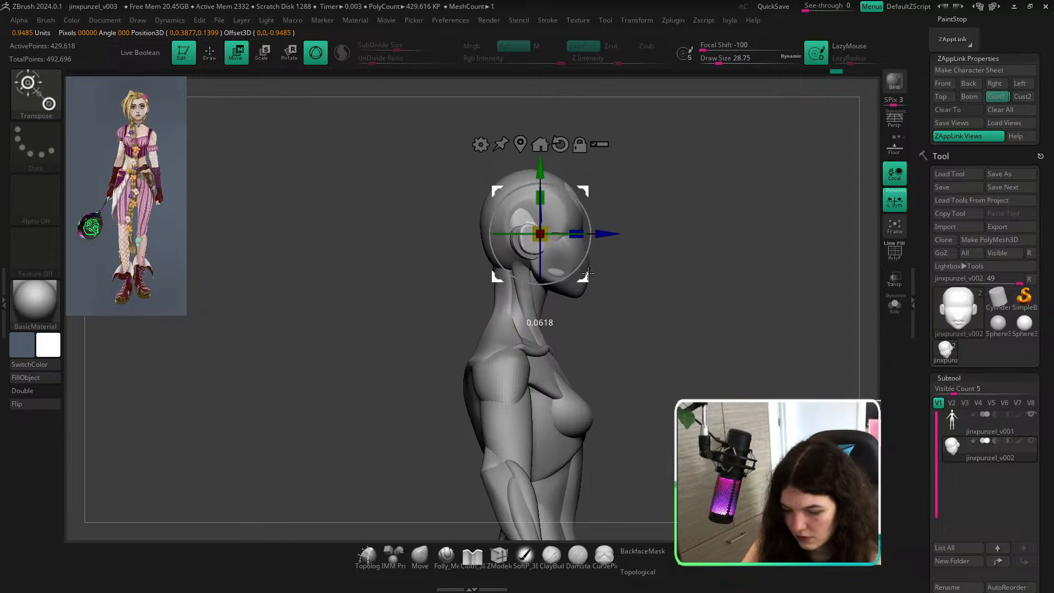
click(895, 280)
key(f)
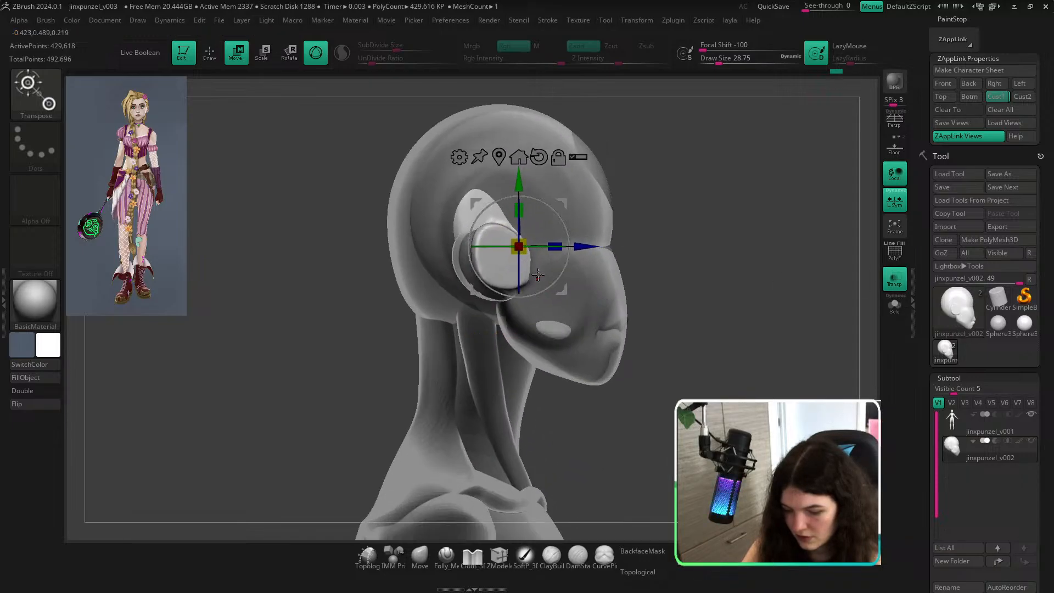
drag(529, 252, 526, 251)
Turn off transparency, reselect the jinxpunzel_v001 body subtool, and set the Move brush's draw size to about 120.
click(419, 561)
ctrl+right_drag(682, 335, 593, 328)
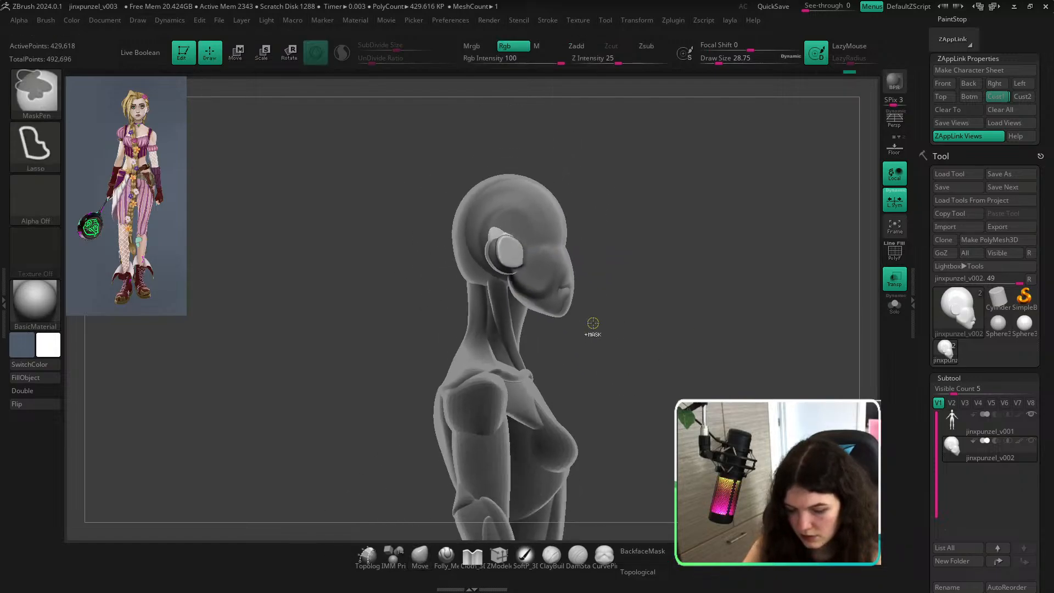
key(shift+f)
key(shift+f)
click(894, 279)
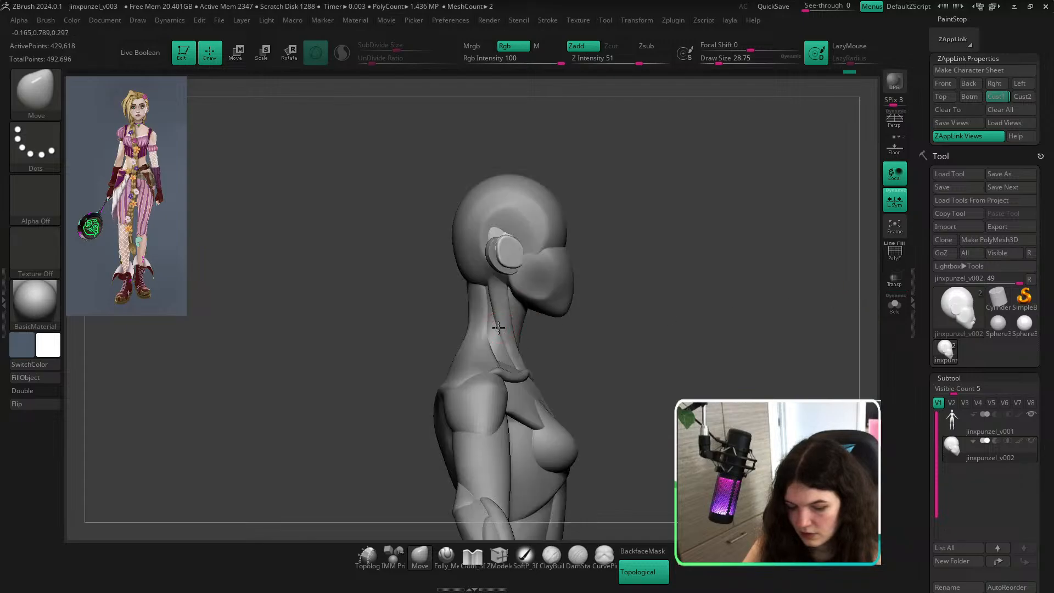
alt+click(501, 331)
key(s)
drag(462, 300, 479, 300)
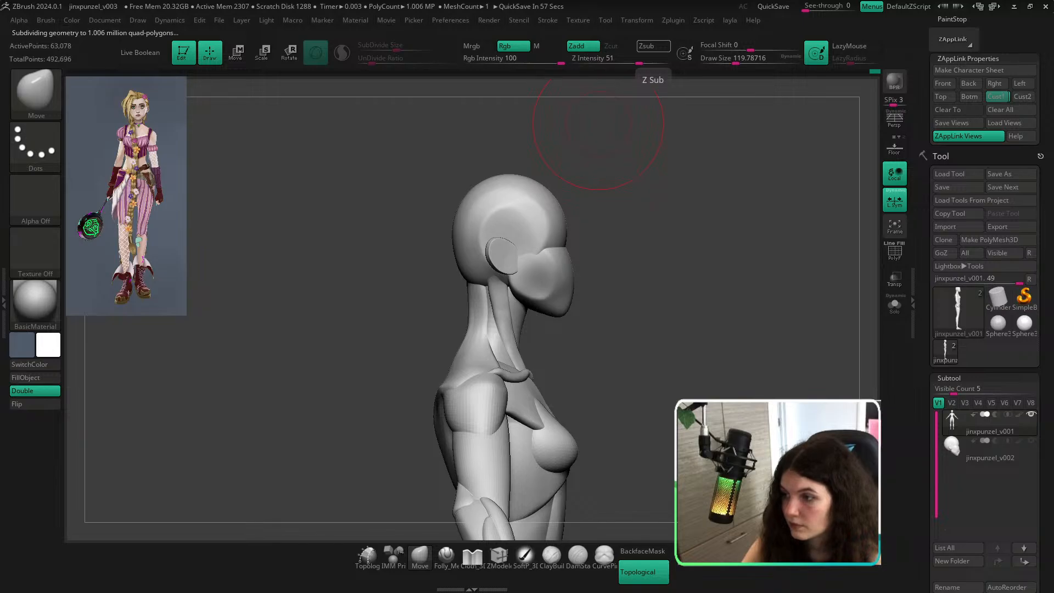
Reshape the lower back of the base skull above the nape with the Move brush at a draw size of about 85 to 97.
drag(843, 192, 583, 311)
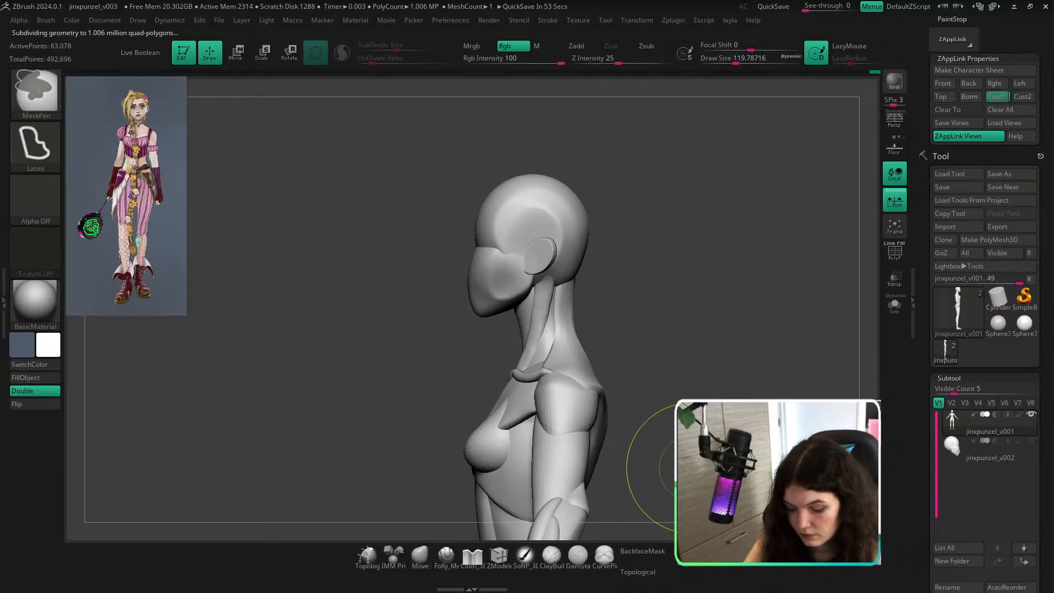
key(bracketleft)
key(bracketleft)
key(bracketleft)
drag(576, 285, 568, 287)
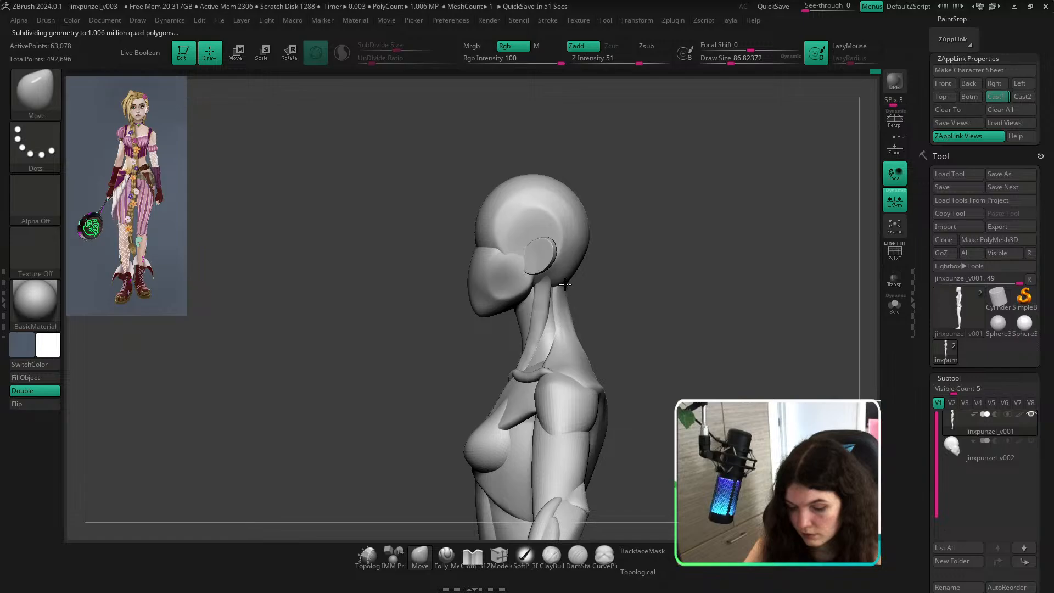
alt+drag(628, 342, 602, 247)
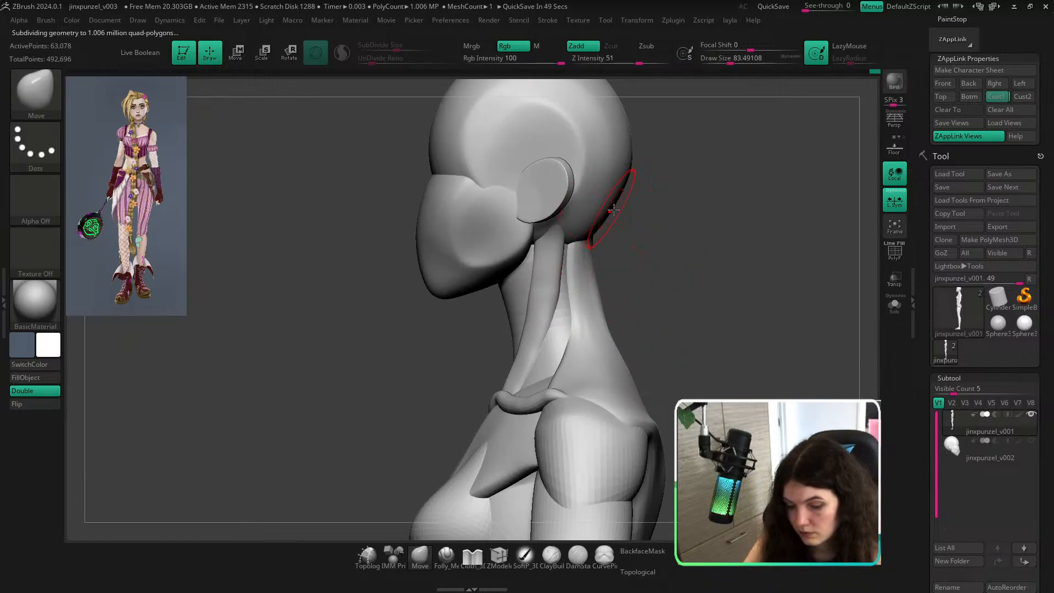
key(bracketright)
drag(640, 211, 627, 208)
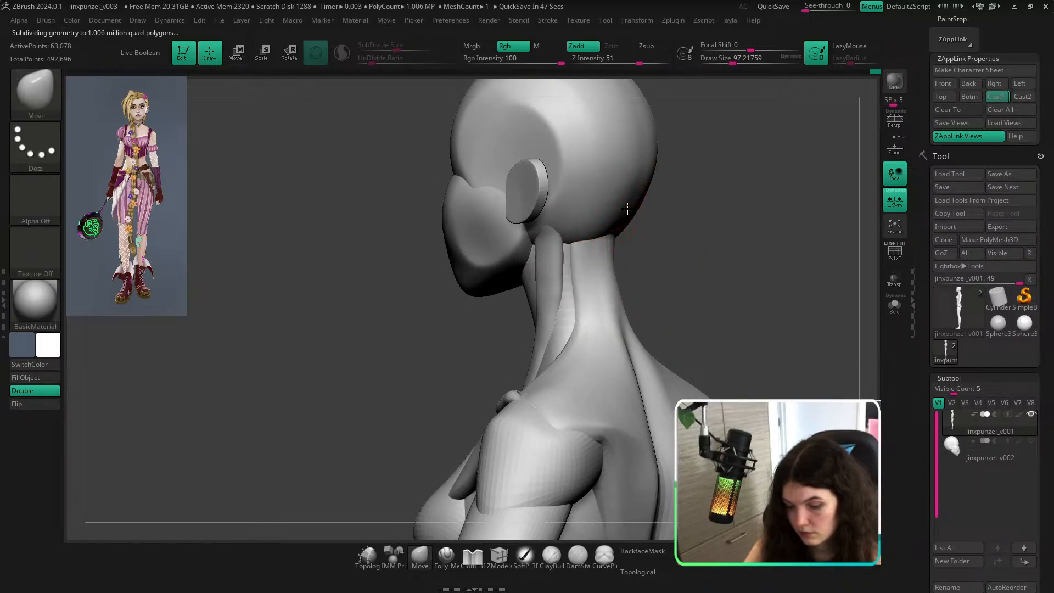
Refine the neck's back contour in side view with the Move brush at a draw size of about 87 to 136.
mouse_move(687, 222)
mouse_down()
mouse_move(611, 271)
mouse_move(597, 297)
mouse_up()
key(bracketright)
key(bracketright)
mouse_move(633, 306)
ctrl+right_down()
mouse_move(682, 313)
mouse_move(671, 270)
mouse_move(604, 262)
ctrl+right_up()
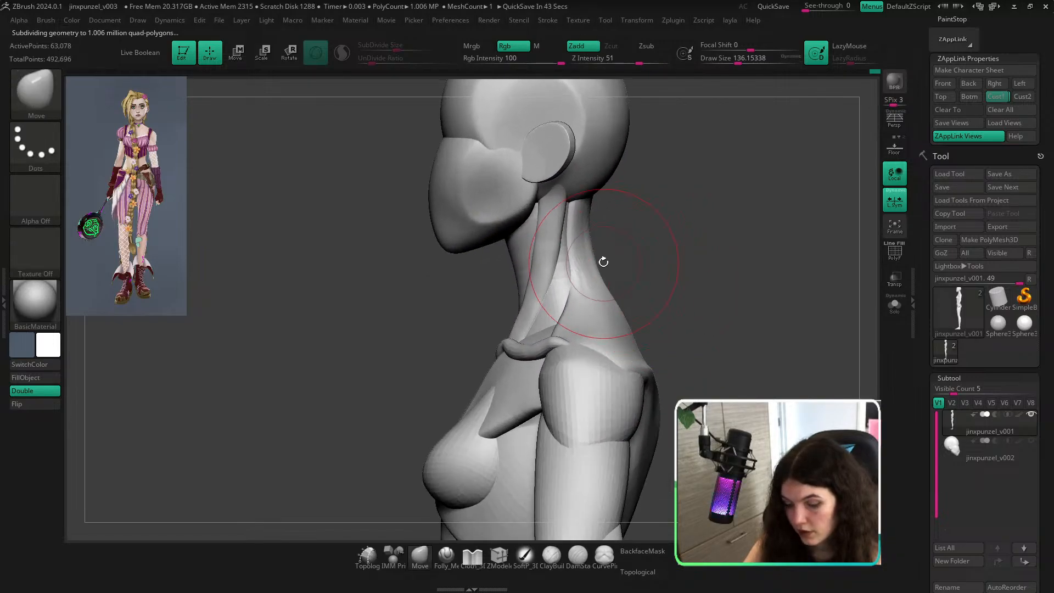
key(bracketleft)
key(s)
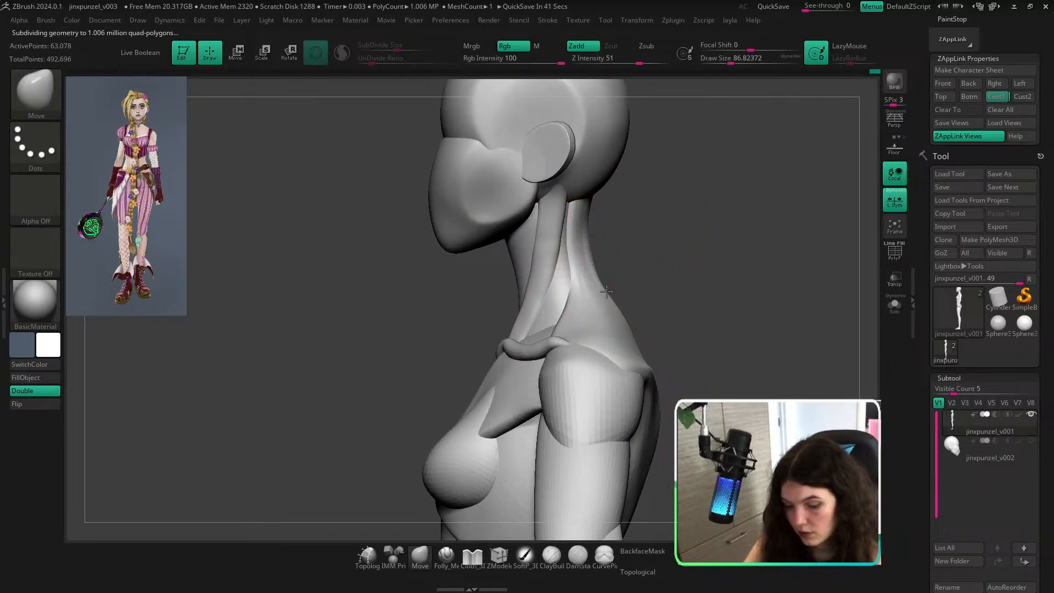
key(s)
key(s)
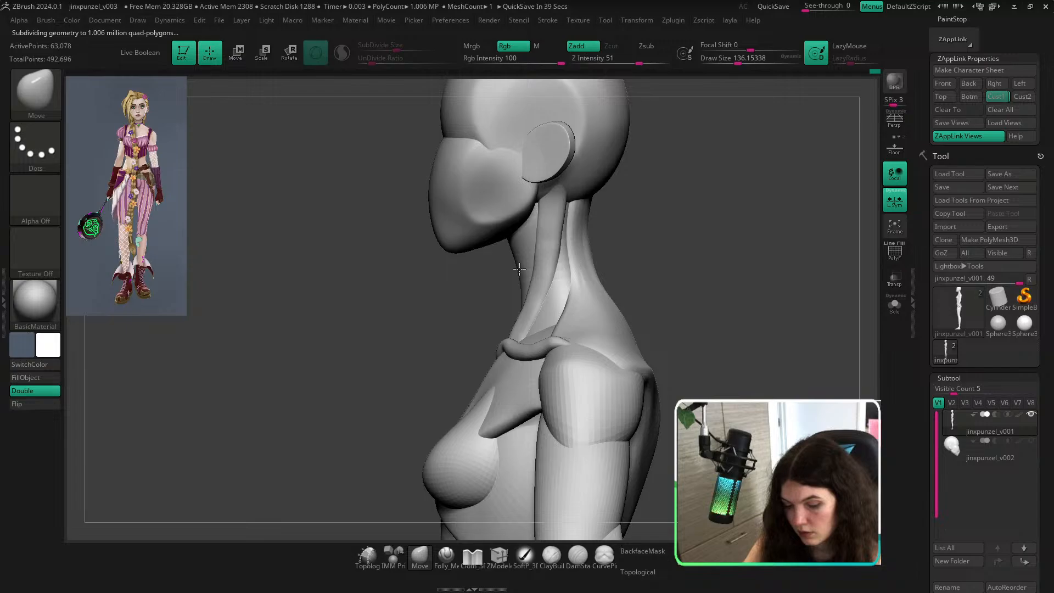
Refine the transition from neck to upper back from behind with the Move brush at a draw size of about 80.
key(f)
right_drag(682, 288, 648, 298)
ctrl+right_drag(562, 280, 582, 341)
right_drag(676, 324, 639, 329)
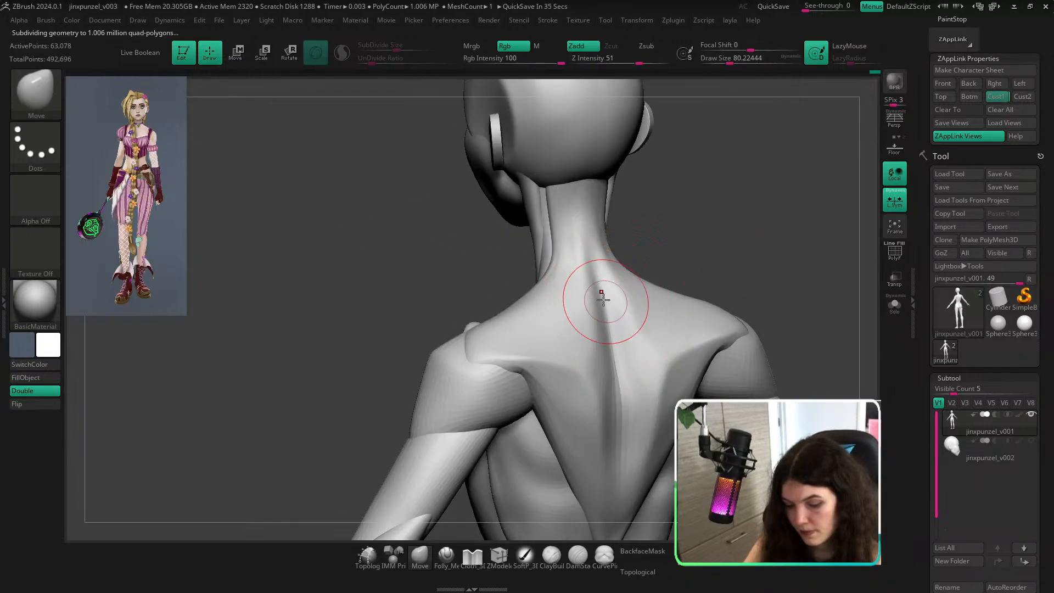
mouse_move(560, 289)
right_down()
mouse_move(683, 275)
mouse_move(632, 258)
mouse_move(553, 318)
mouse_move(426, 266)
mouse_move(671, 313)
mouse_move(679, 334)
right_up()
key(ctrl)
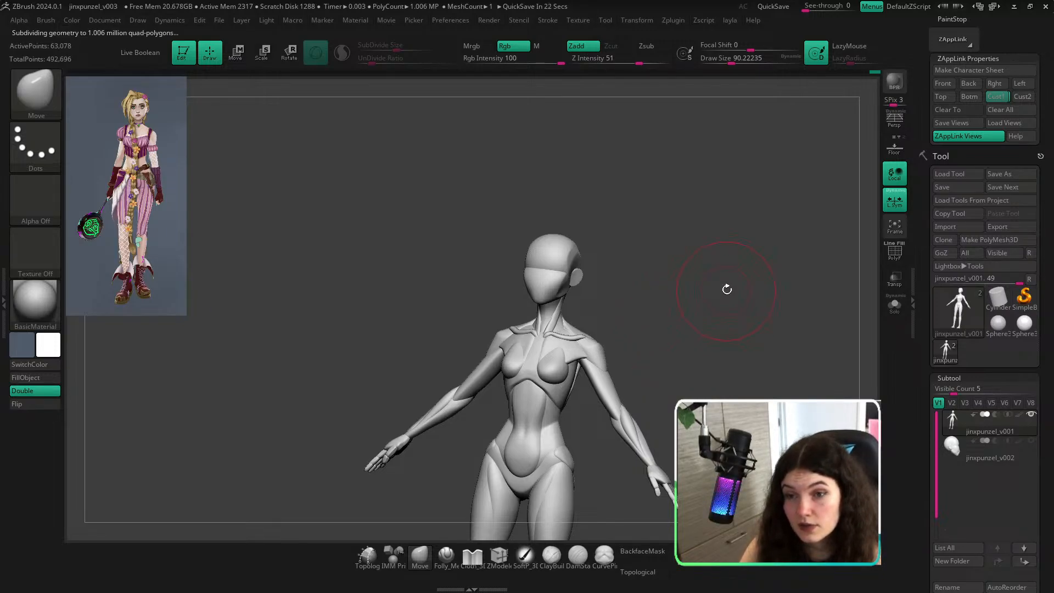
alt+right_drag(725, 290, 673, 276)
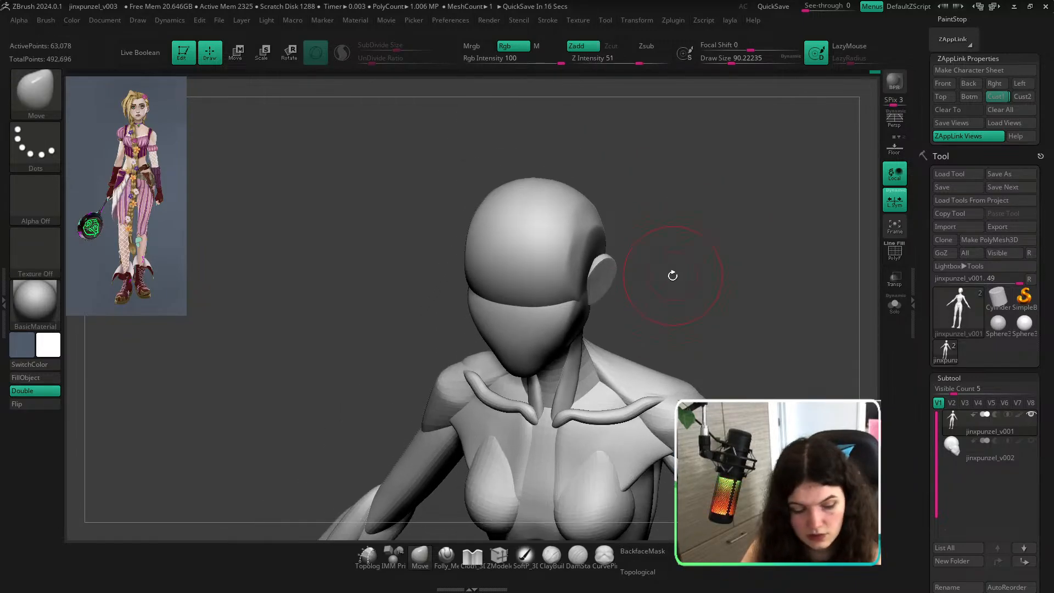
Choose the hPolish brush, isolate the cranium polygroup, and set the draw size to about 172.
key(b)
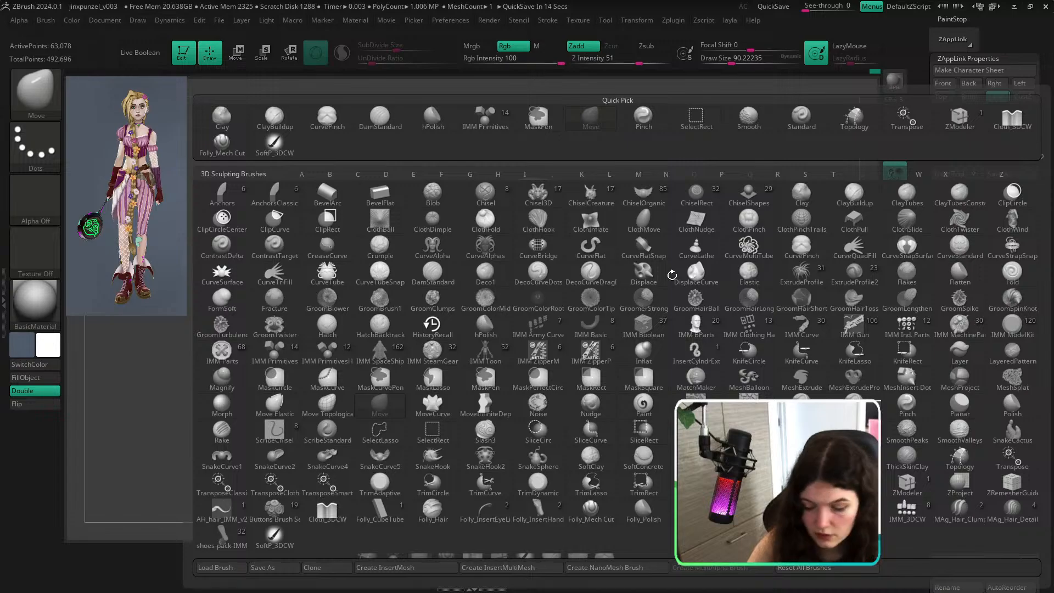
key(h)
key(p)
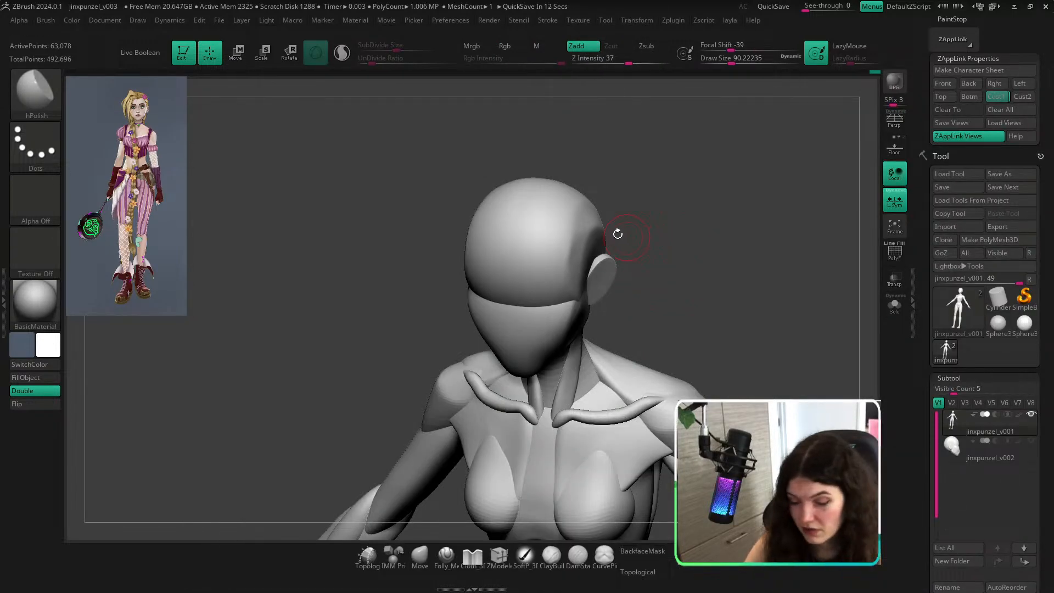
ctrl+shift+click(587, 225)
mouse_move(674, 237)
mouse_down()
mouse_move(677, 226)
mouse_move(651, 251)
mouse_move(616, 247)
mouse_up()
key(s)
drag(599, 295, 620, 277)
Flatten the temple area on the cranium's side with hPolish and show the whole body again.
mouse_move(601, 236)
mouse_down()
mouse_move(608, 245)
mouse_move(590, 263)
mouse_move(671, 245)
mouse_up()
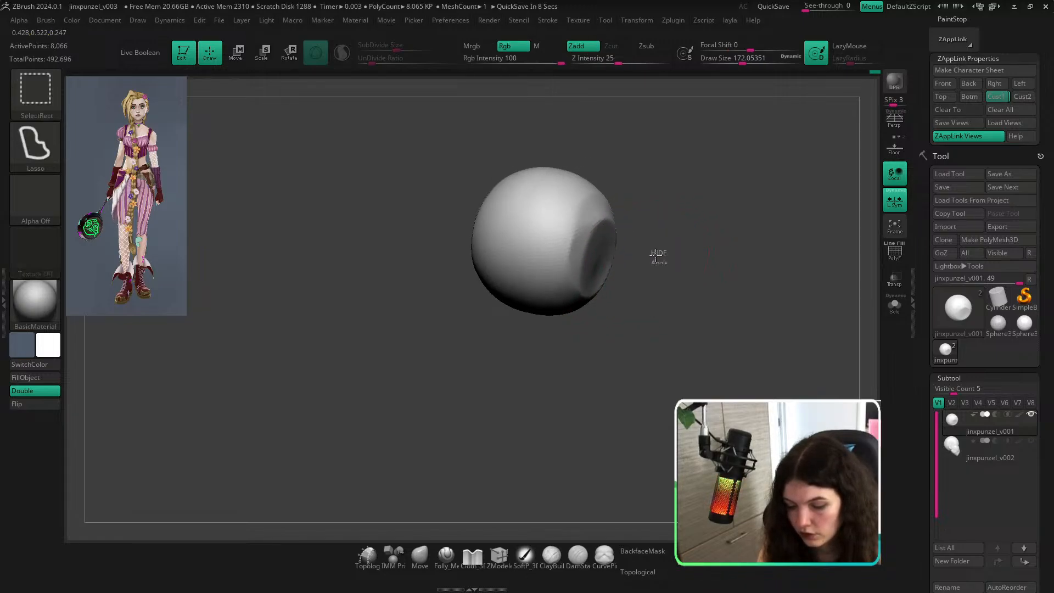
ctrl+shift+click(678, 261)
ctrl+shift+click(584, 220)
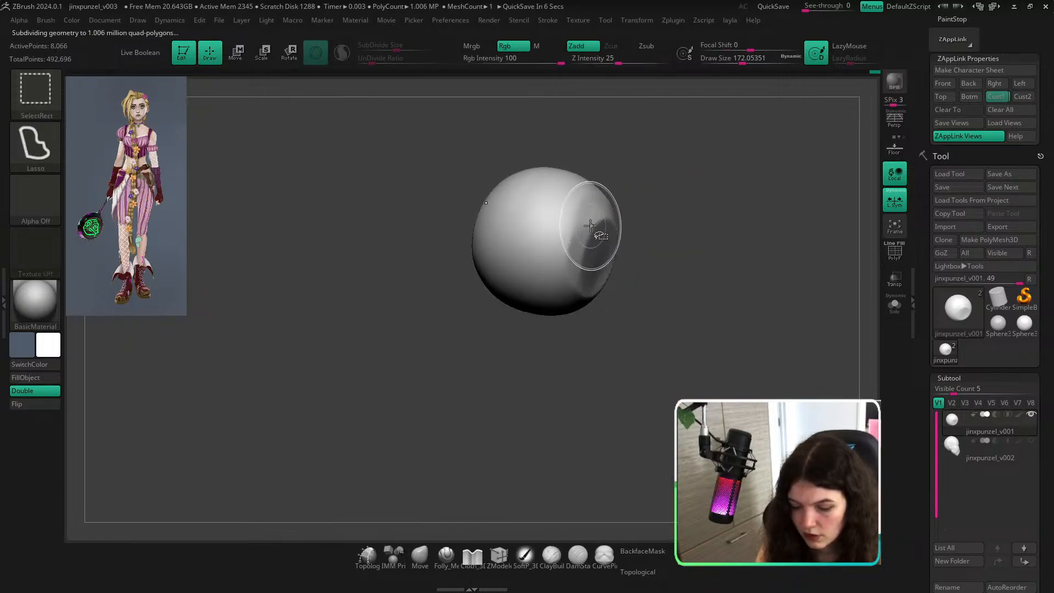
drag(589, 211, 584, 270)
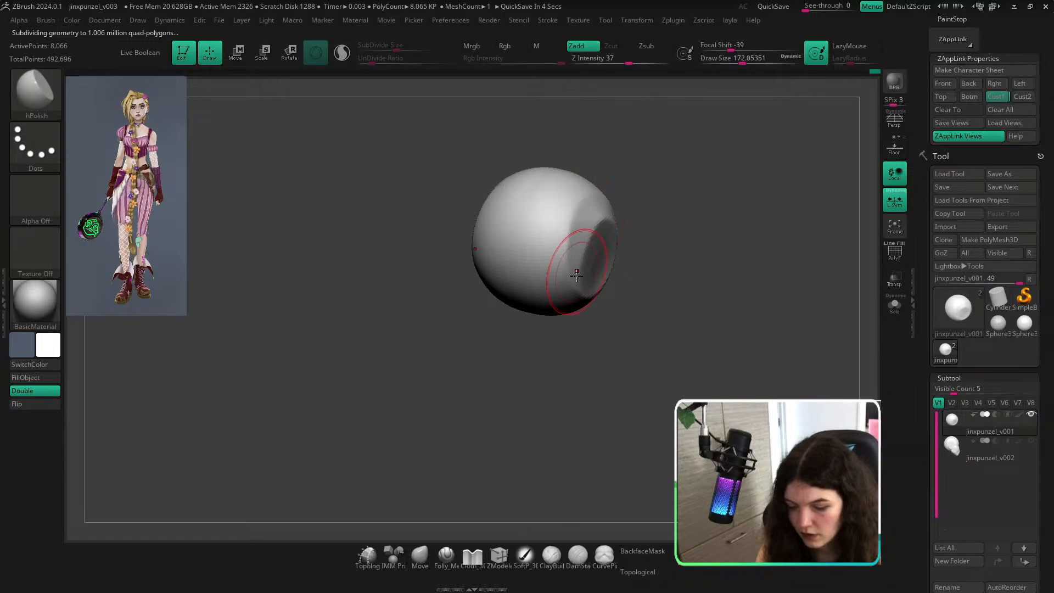
ctrl+shift+click(692, 216)
shift+drag(743, 235, 704, 367)
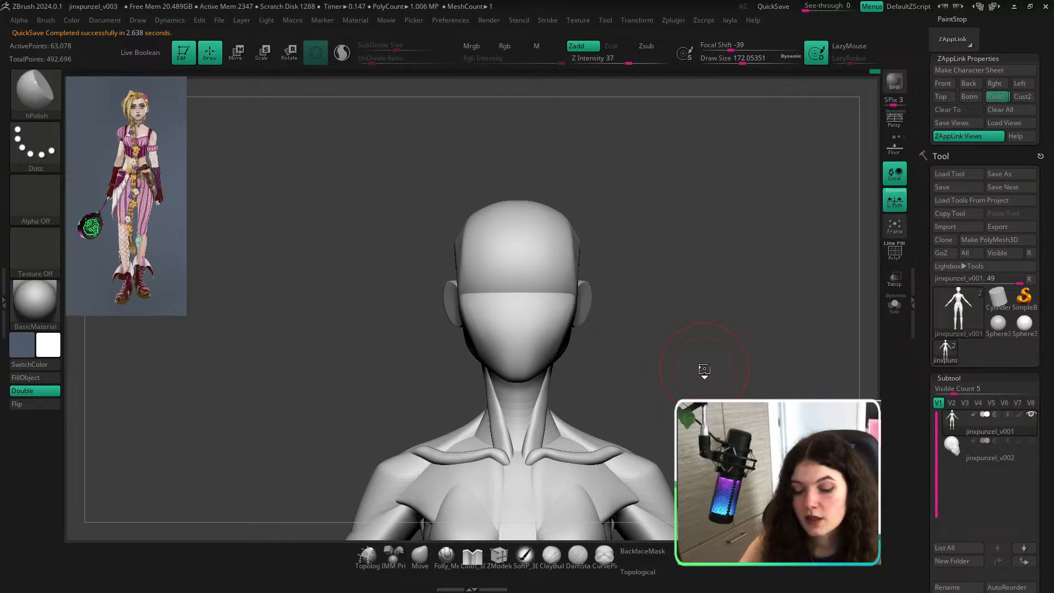
mouse_move(735, 348)
mouse_down()
mouse_move(710, 324)
mouse_move(685, 327)
mouse_move(590, 358)
mouse_move(595, 366)
mouse_up()
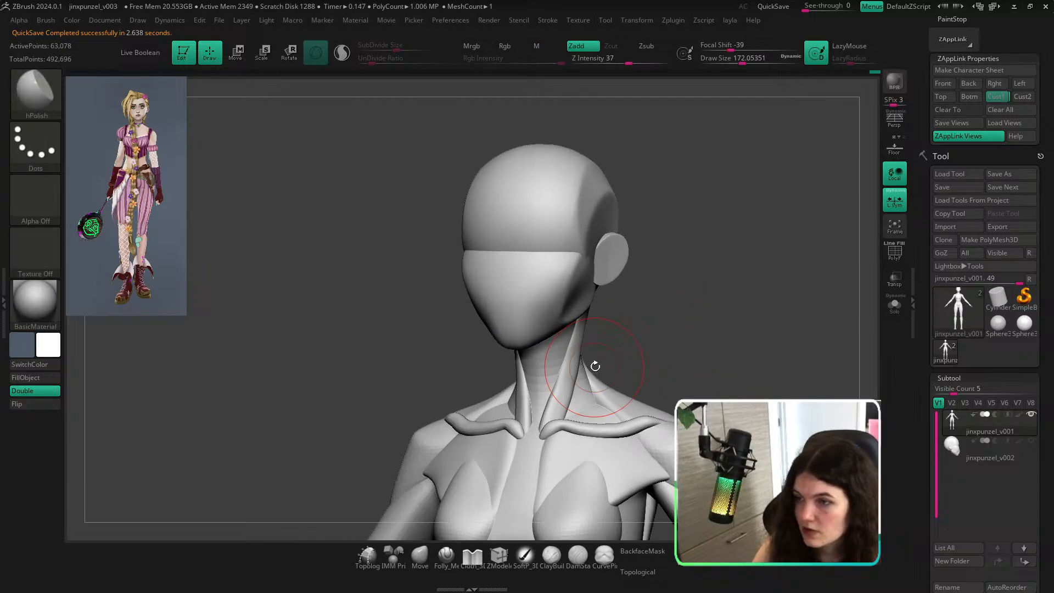
Isolate the face polygroup, flatten the side of the cheek and jaw with hPolish, and restore the full body.
ctrl+shift+click(572, 300)
drag(621, 301, 598, 294)
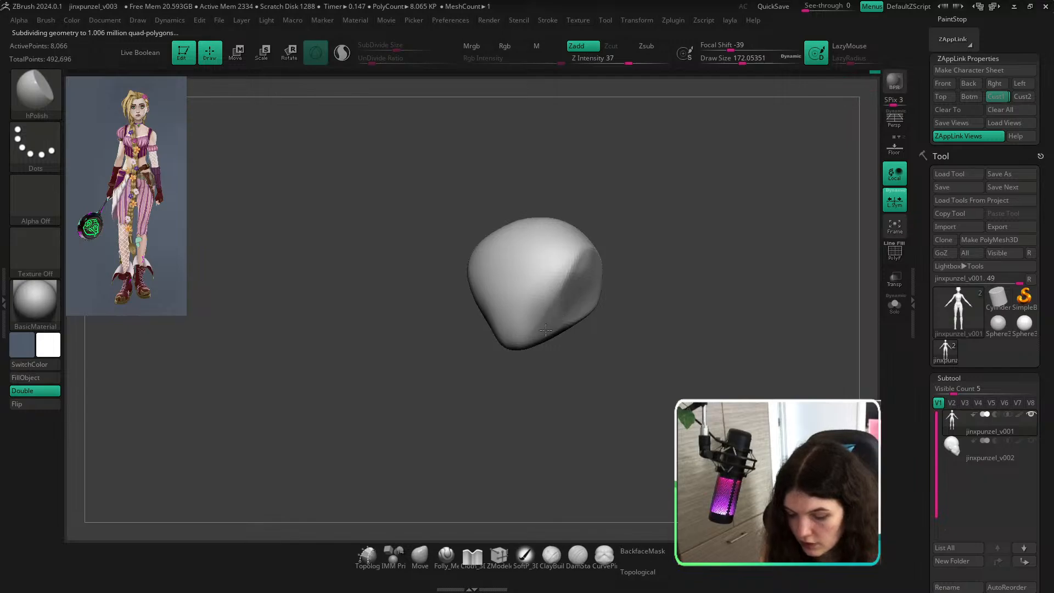
drag(545, 330, 556, 318)
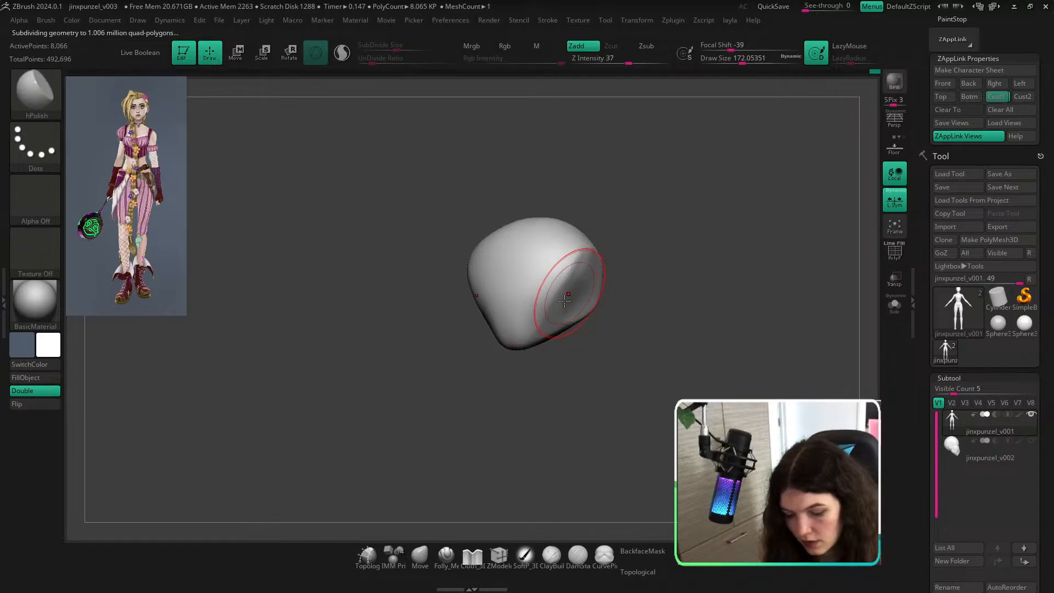
ctrl+shift+click(665, 283)
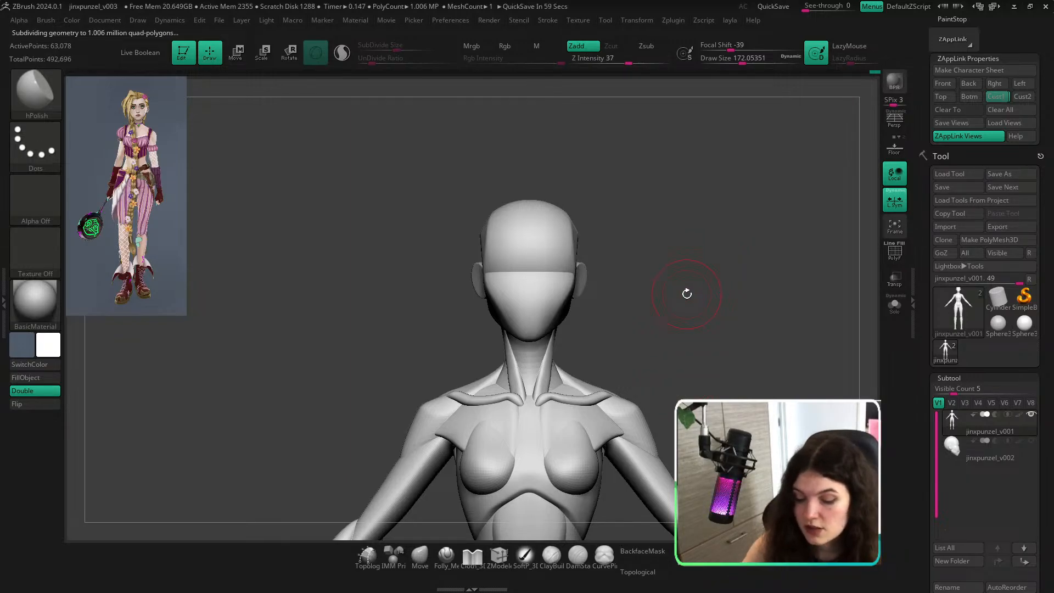
Examine the head and body proportions from the front, three-quarter and side views against the reference.
mouse_move(687, 294)
mouse_down()
mouse_move(729, 297)
mouse_move(856, 215)
mouse_up()
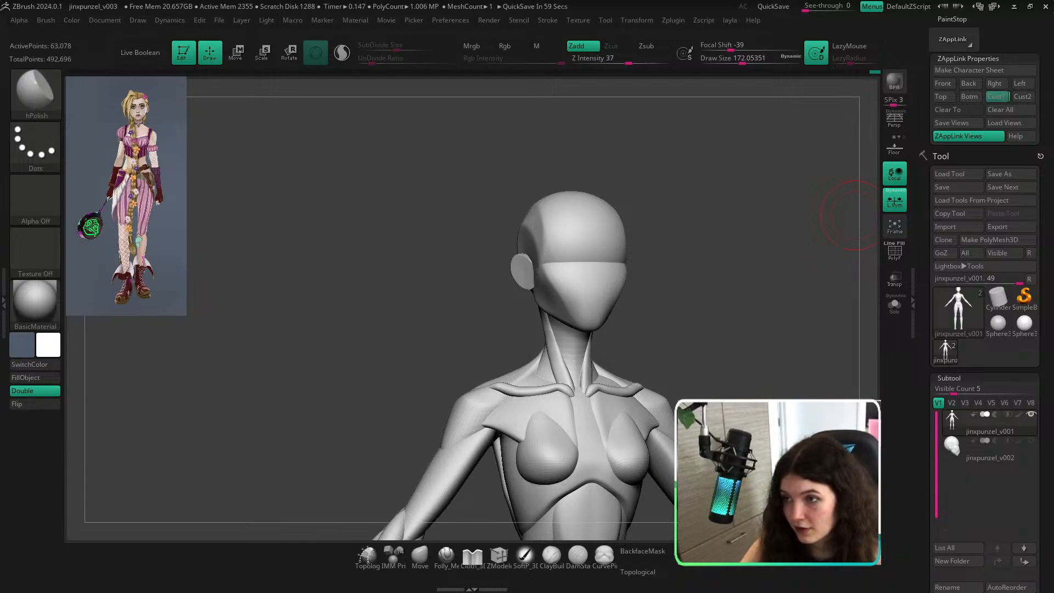
mouse_move(727, 308)
mouse_down()
mouse_move(740, 307)
mouse_move(719, 308)
mouse_up()
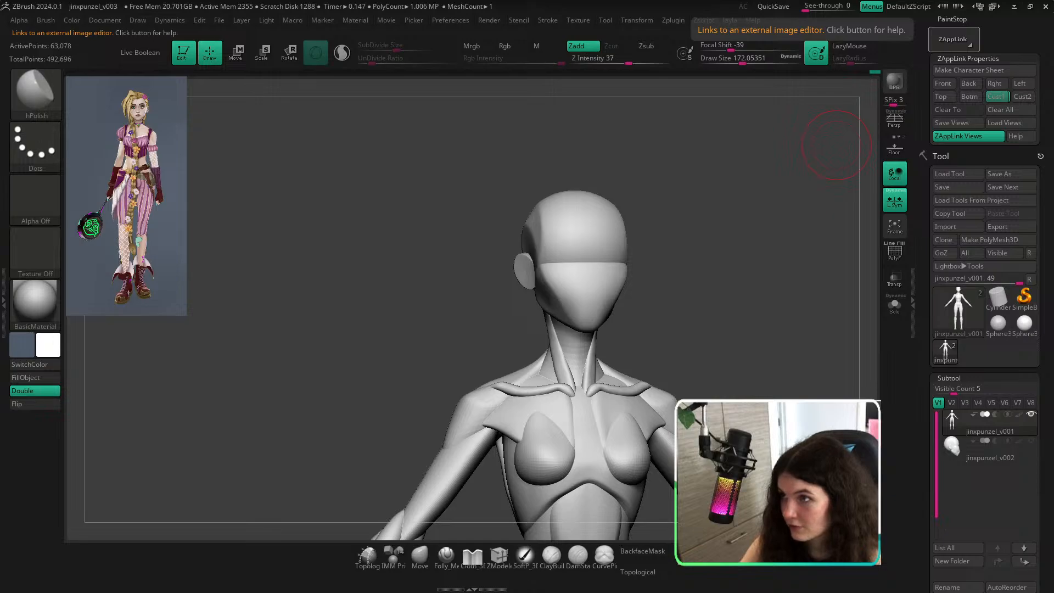
mouse_move(802, 364)
mouse_down()
mouse_move(763, 369)
mouse_move(730, 337)
mouse_up()
ctrl+right_drag(768, 331, 709, 300)
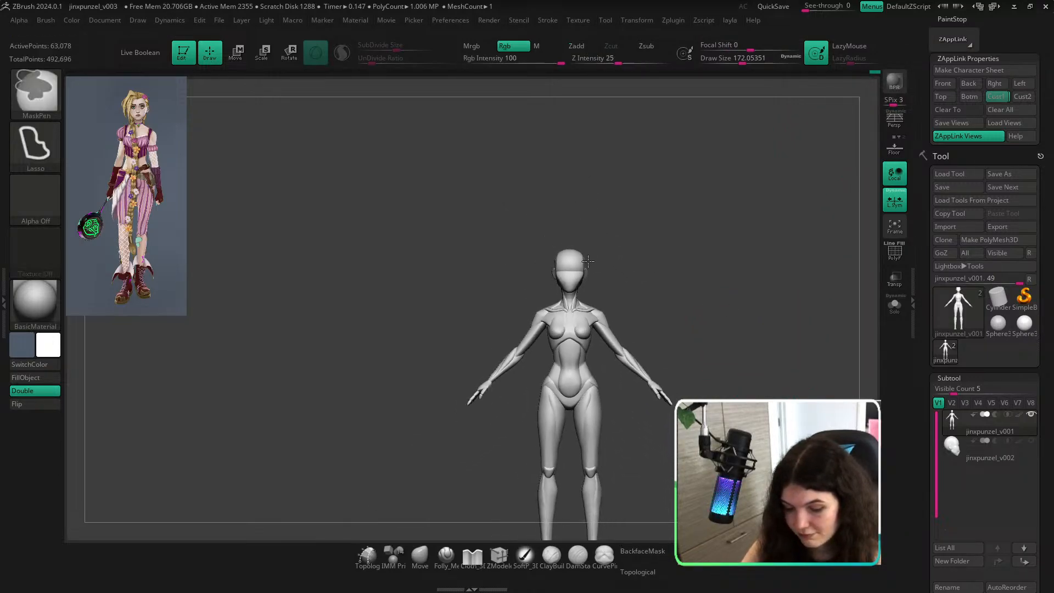
mouse_move(706, 299)
alt+mouse_down()
mouse_move(671, 254)
mouse_move(672, 231)
alt+mouse_up()
ctrl+right_drag(701, 260, 786, 316)
alt+drag(794, 318, 805, 386)
drag(805, 385, 844, 395)
Select the jinxpunzel_v002 head subtool and compare its fit with the body's base head using solo view and transparency.
click(991, 455)
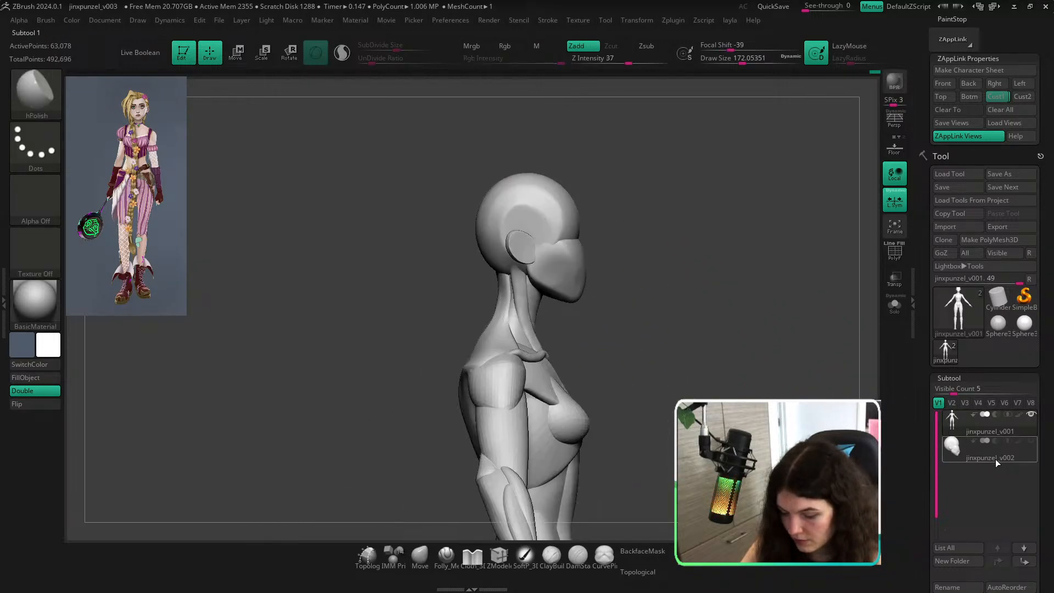
key(f)
click(895, 306)
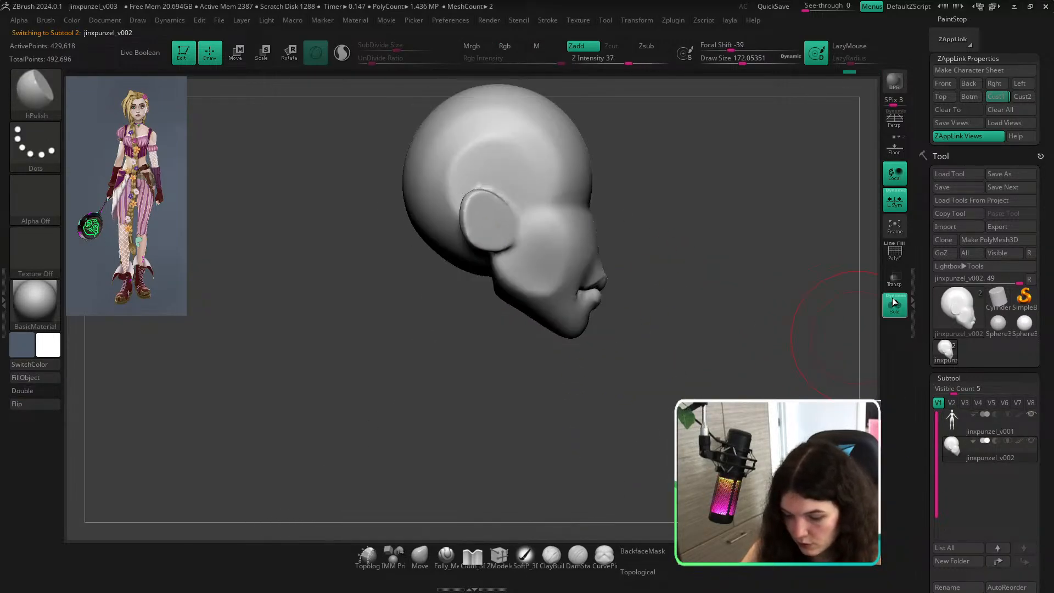
click(895, 306)
key(w)
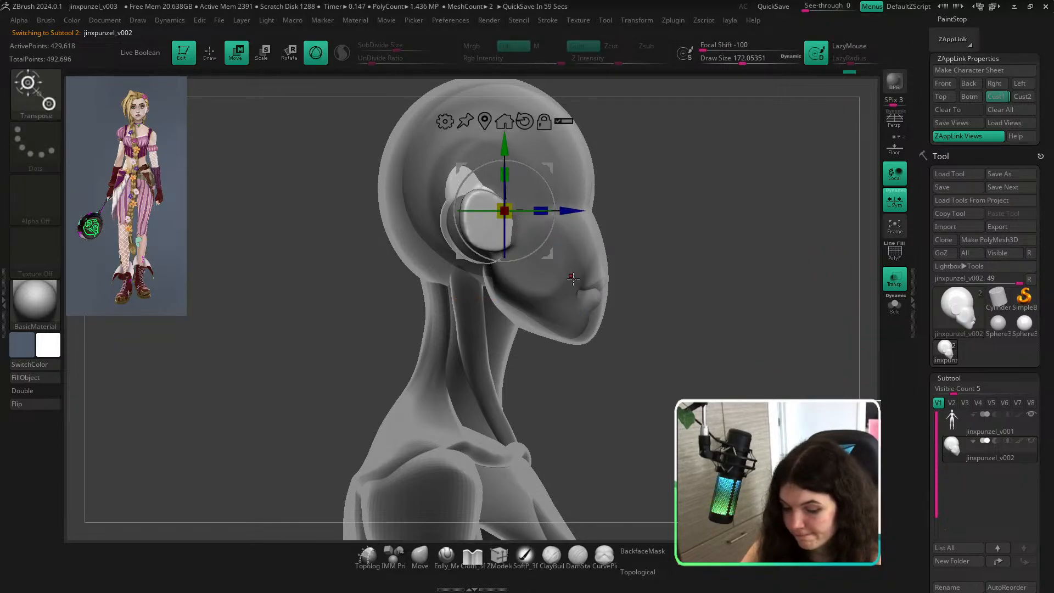
Return to the Move brush, reselect the jinxpunzel_v001 body subtool, and duplicate it.
click(419, 561)
click(1006, 433)
drag(845, 373, 761, 396)
ctrl+right_drag(761, 397, 652, 369)
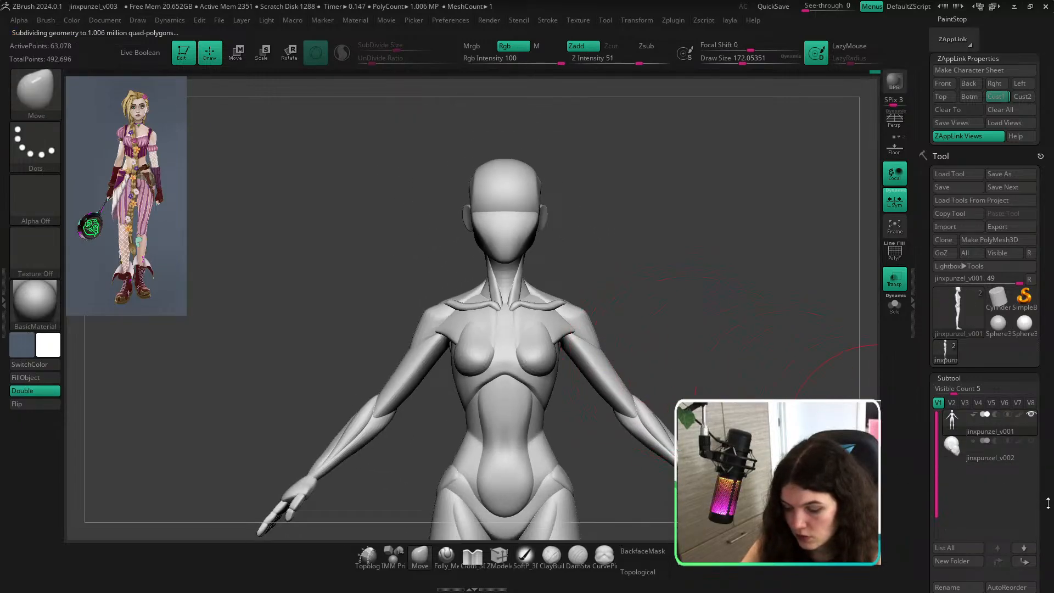
drag(1048, 503, 1044, 406)
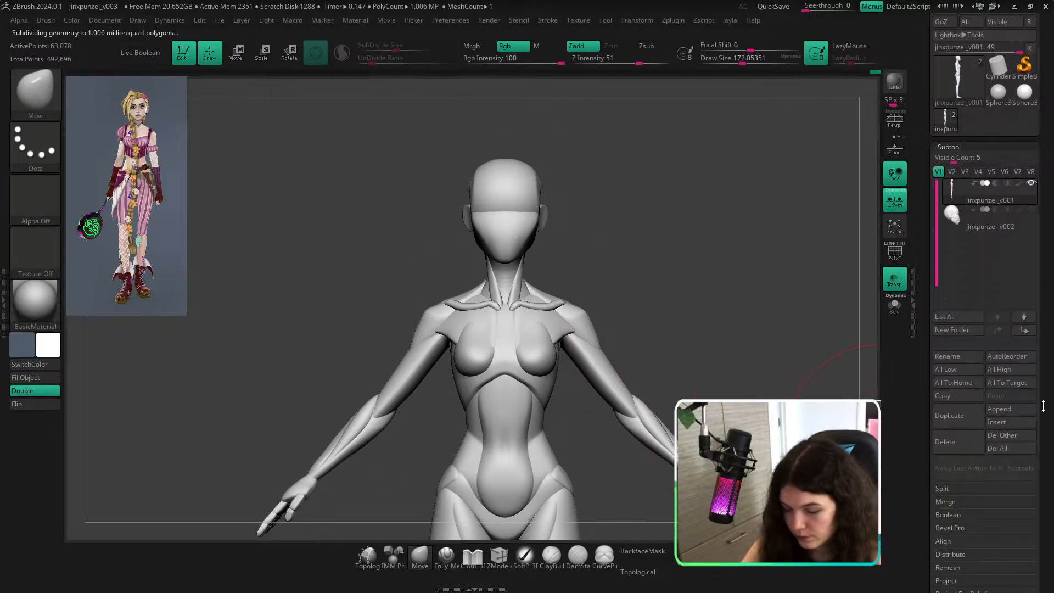
click(957, 414)
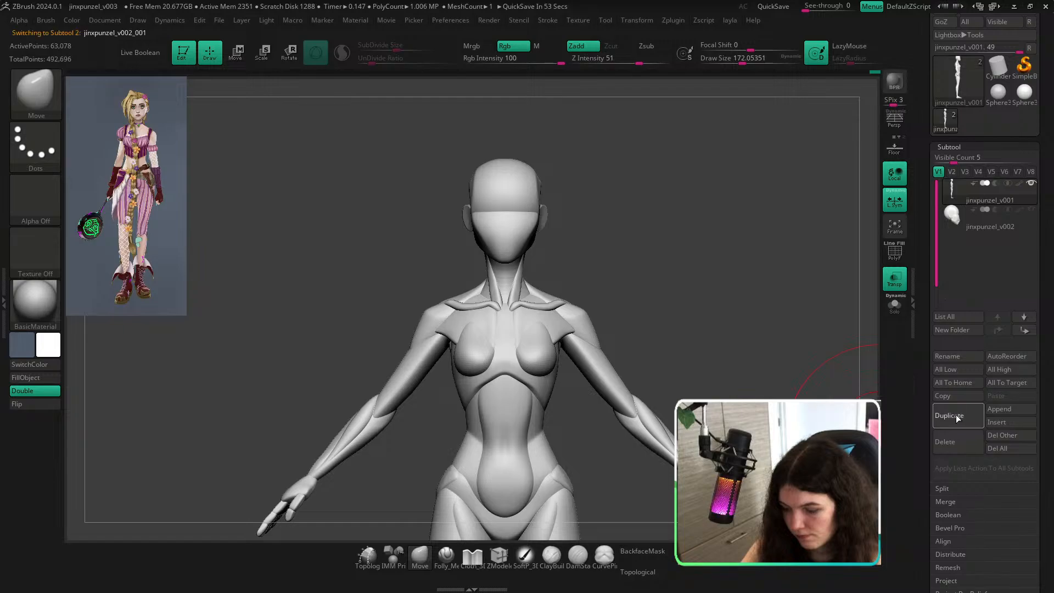
Solo the duplicated body and hide everything except the head, neck and trapezius pieces.
click(894, 306)
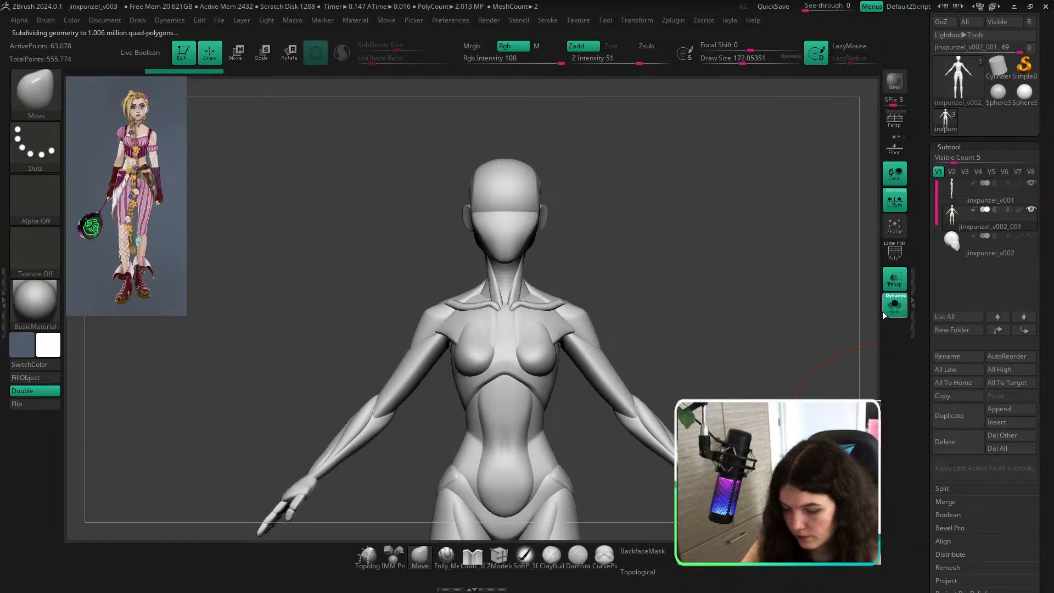
key(ctrl)
ctrl+shift+drag(400, 144, 447, 229)
ctrl+shift+click(448, 228)
mouse_move(582, 153)
ctrl+shift+mouse_down()
mouse_move(422, 172)
mouse_move(439, 150)
ctrl+shift+mouse_up()
key(ctrl+shift+a)
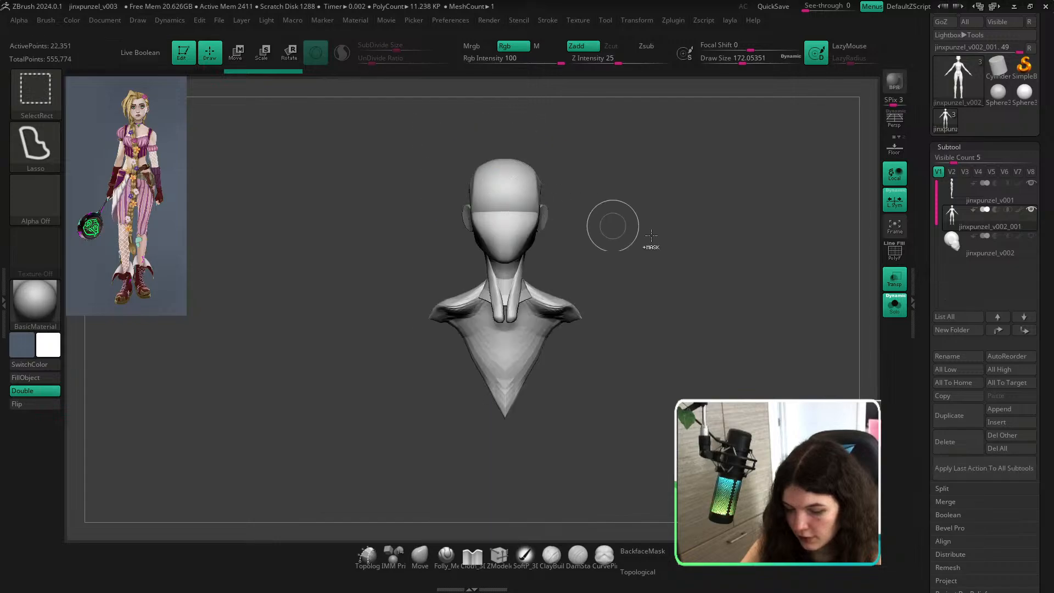
ctrl+shift+click(540, 326)
ctrl+shift+click(504, 296)
ctrl+shift+click(505, 296)
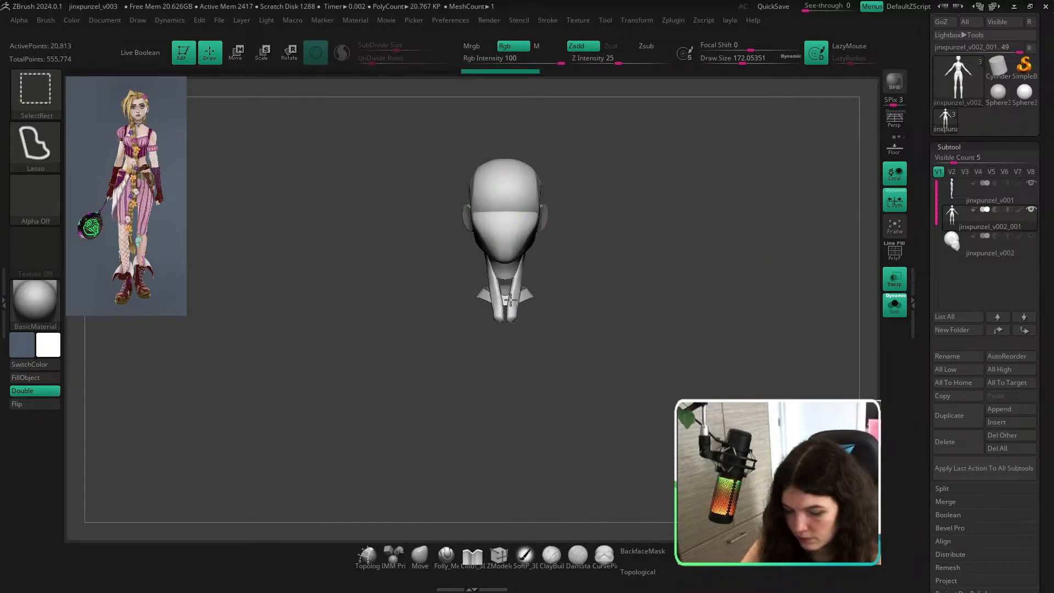
key(ctrl+z)
key(ctrl+z)
key(ctrl+z)
key(ctrl+z)
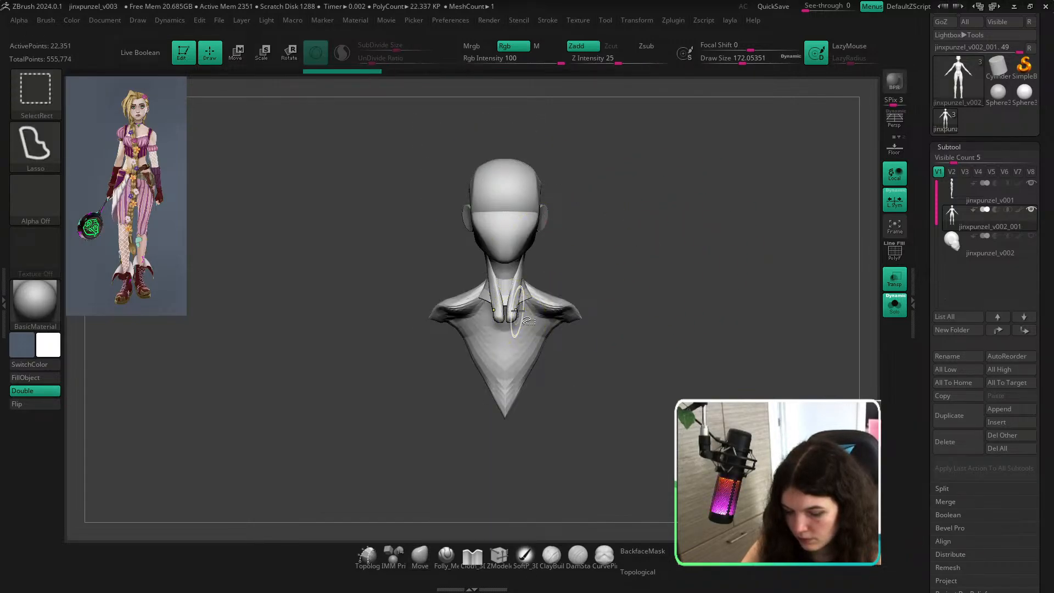
Hide the front neck muscles and trapezius pieces of the duplicate, keeping the head and neck column.
ctrl+shift+click(516, 310)
ctrl+shift+click(543, 297)
ctrl+shift+click(517, 286)
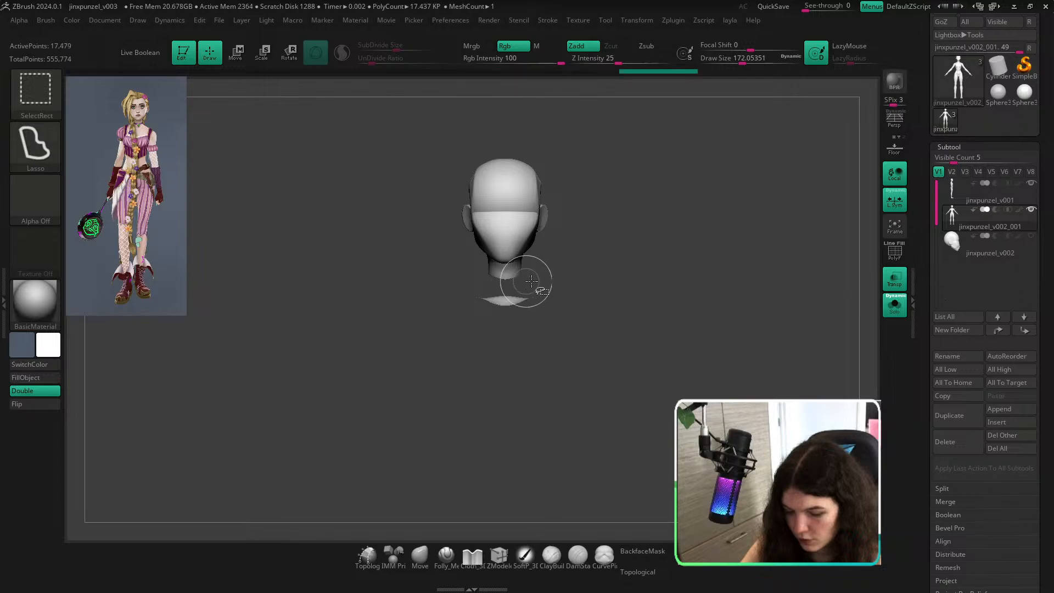
drag(529, 284, 476, 286)
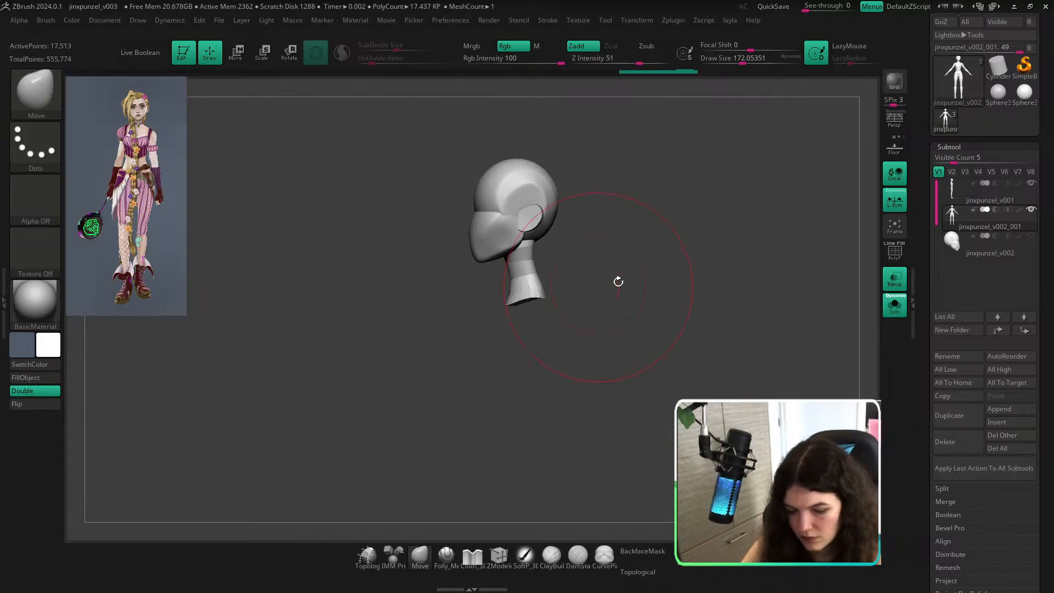
ctrl+shift+click(621, 288)
shift+drag(621, 288, 630, 254)
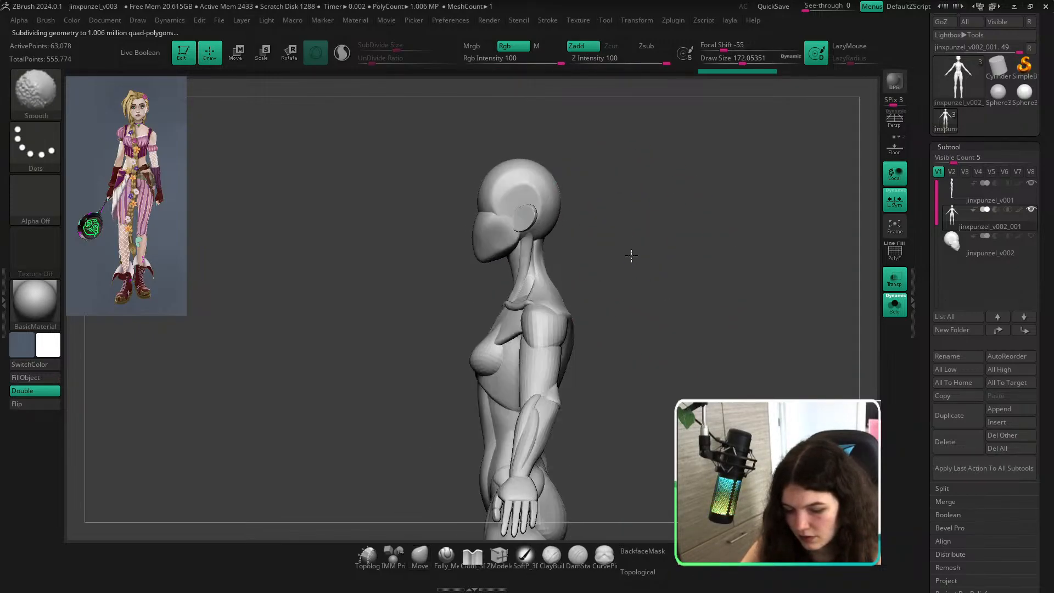
mouse_move(592, 110)
ctrl+shift+mouse_down()
mouse_move(593, 158)
mouse_move(411, 210)
mouse_move(588, 113)
ctrl+shift+mouse_up()
key(ctrl+shift+a)
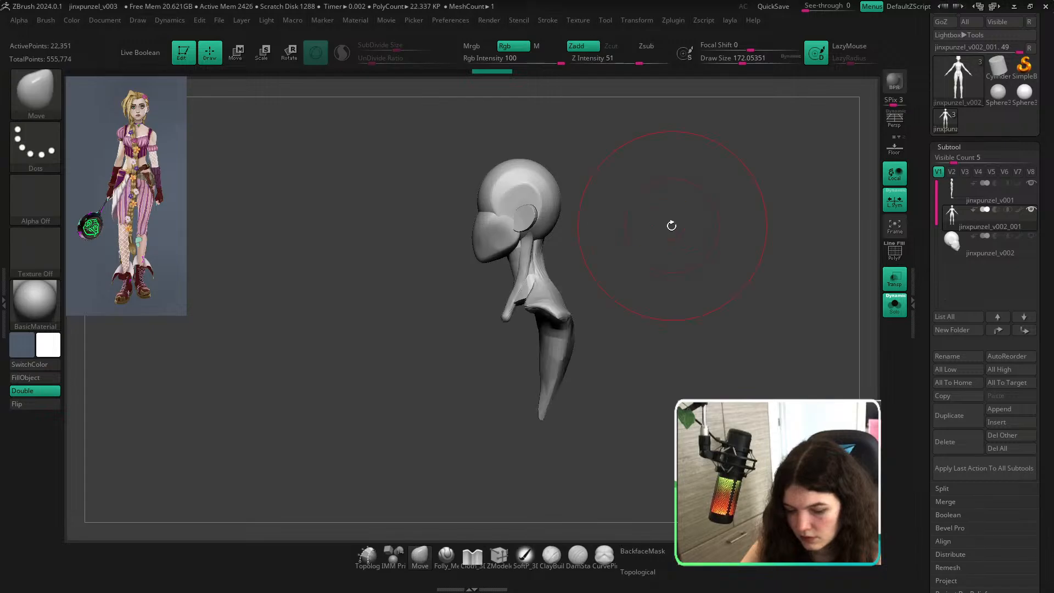
shift+drag(670, 225, 713, 229)
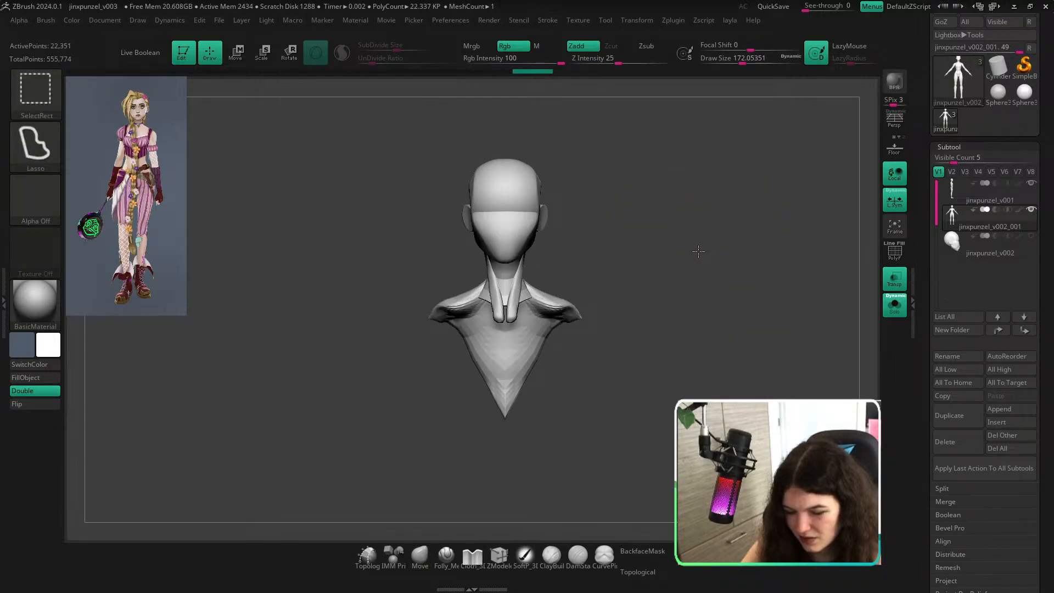
Show the whole duplicated body again and hide its cranium, face, jaw and ear pieces.
ctrl+shift+click(699, 251)
shift+drag(689, 278, 647, 278)
ctrl+shift+click(500, 181)
ctrl+shift+click(498, 186)
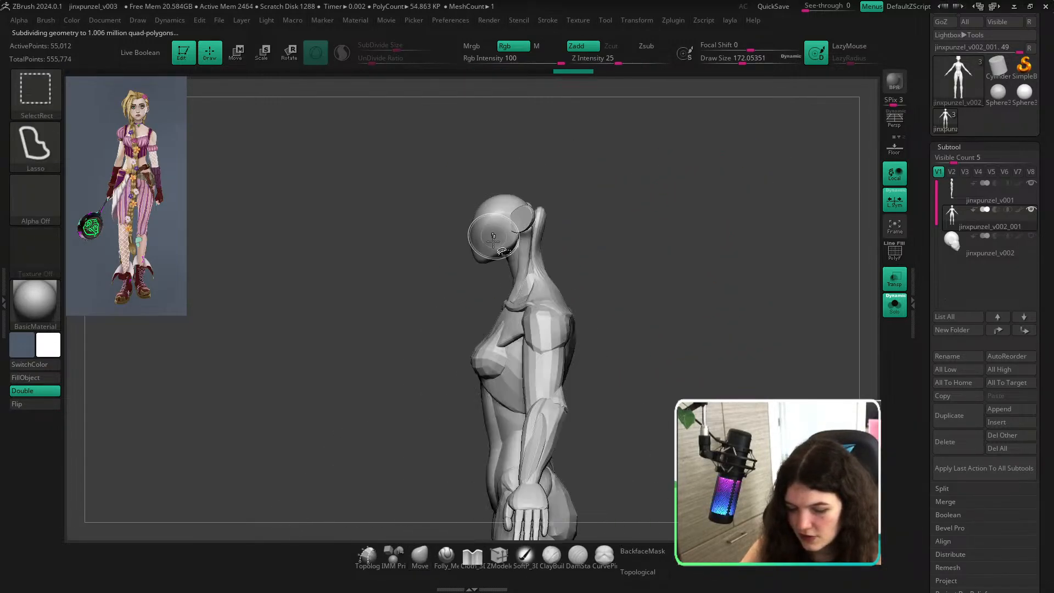
ctrl+shift+click(493, 241)
key(s)
drag(476, 225, 488, 226)
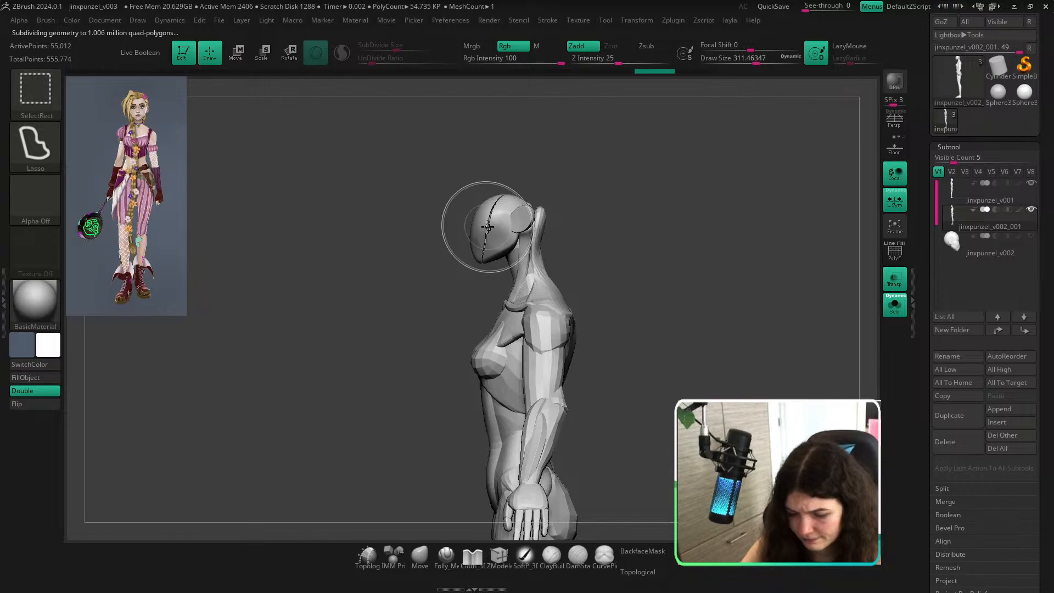
ctrl+shift+click(488, 227)
ctrl+shift+click(515, 220)
Invert the duplicate's visibility and delete the hidden body geometry, keeping only the head pieces.
drag(631, 217, 723, 257)
key(5)
click(747, 160)
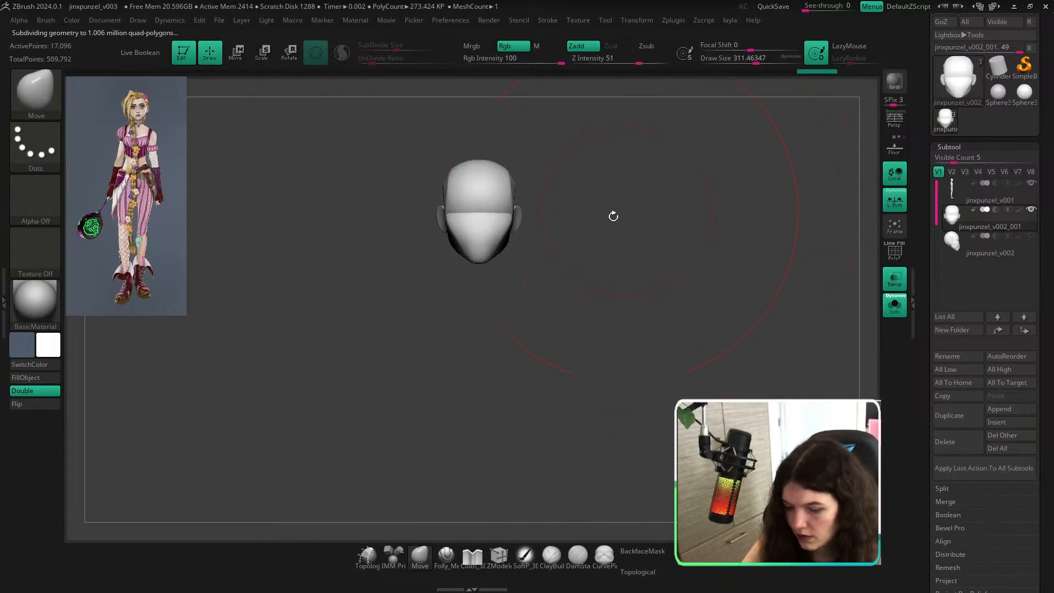
key(s)
drag(623, 249, 593, 248)
key(shift+f)
key(shift+f)
mouse_move(482, 176)
ctrl+right_down()
mouse_move(515, 248)
mouse_move(536, 228)
ctrl+right_up()
Exit solo view and toggle the jinxpunzel_v001 body's visibility to compare it with the separated head copy.
click(895, 305)
drag(744, 293, 796, 351)
click(1027, 183)
click(1001, 212)
click(1032, 183)
drag(876, 309, 708, 370)
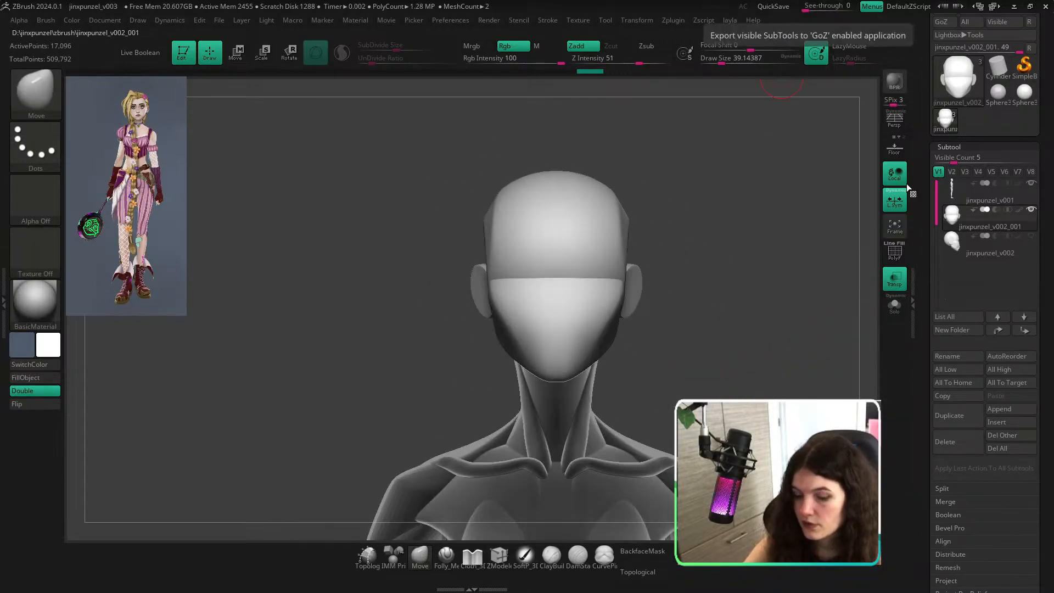
Divide the separated head copy by one subdivision level and turn off transparency.
key(shift+f)
scroll(990, 311, down, 5)
key(shift+f)
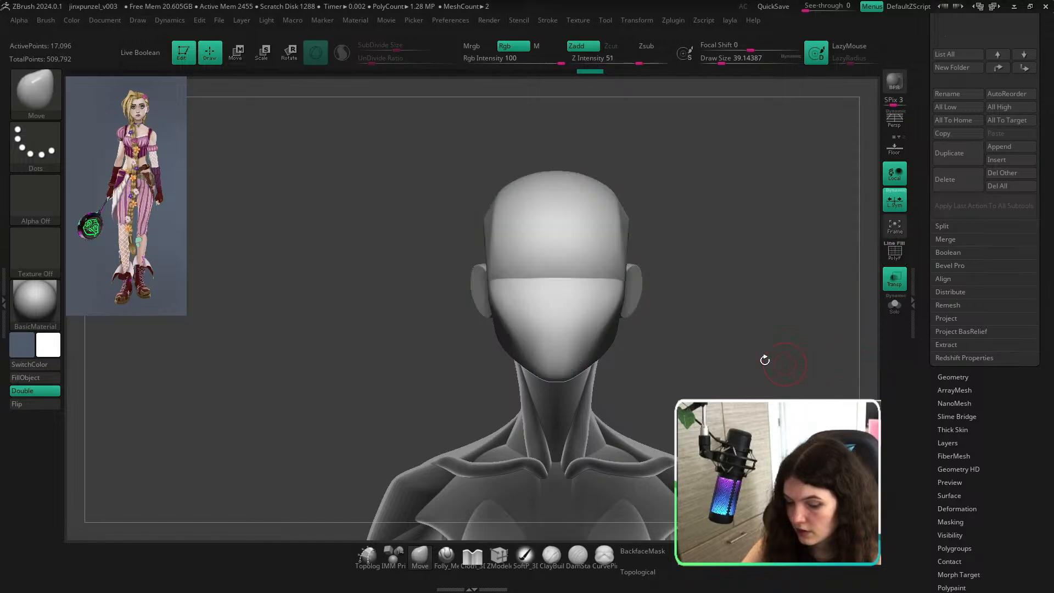
key(ctrl+d)
drag(812, 331, 816, 359)
ctrl+click(813, 358)
ctrl+click(778, 337)
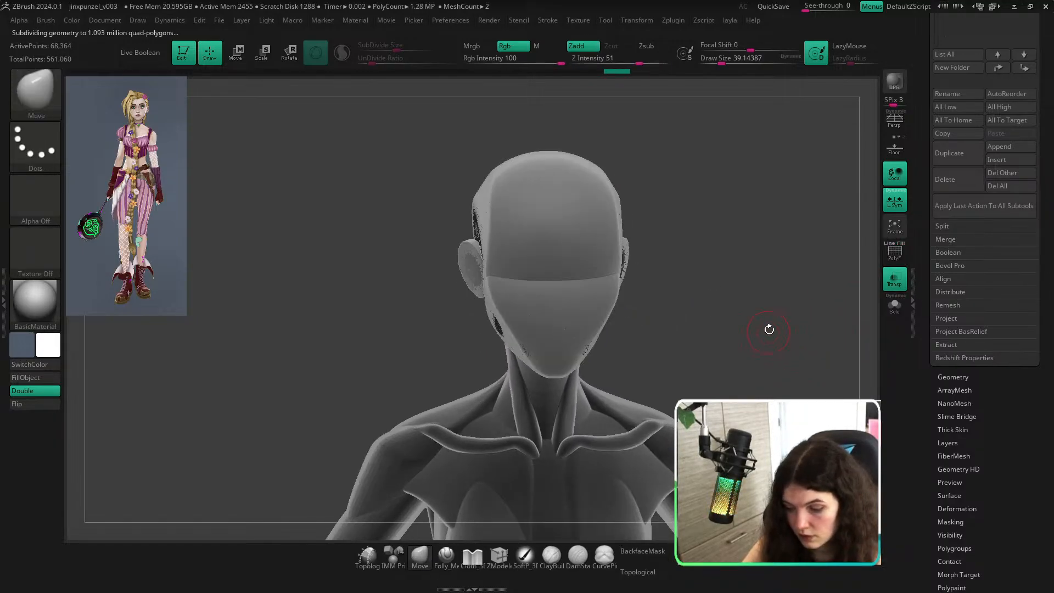
drag(772, 325, 814, 318)
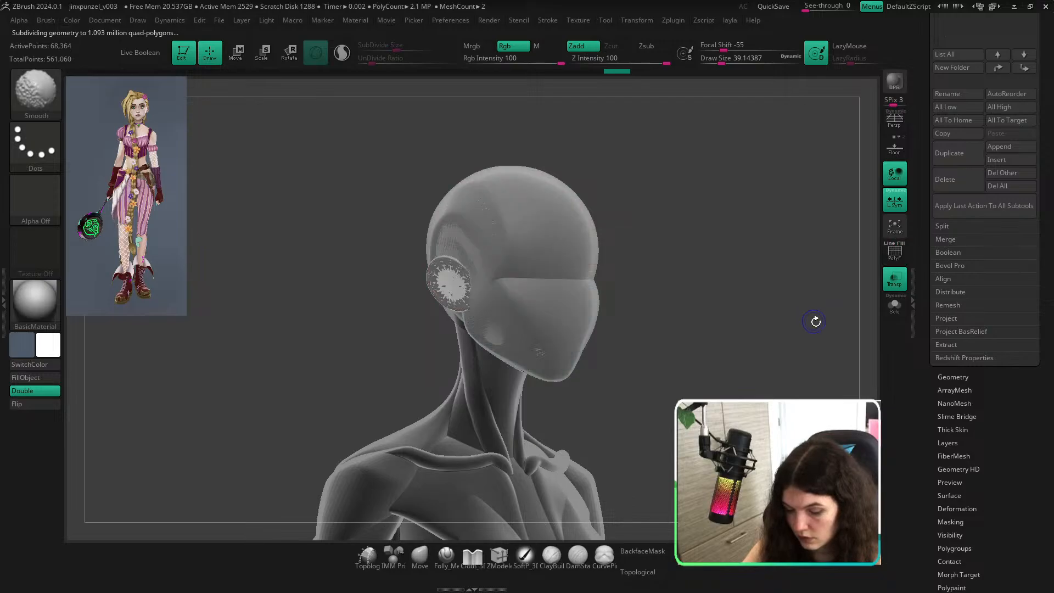
scroll(1052, 247, up, 5)
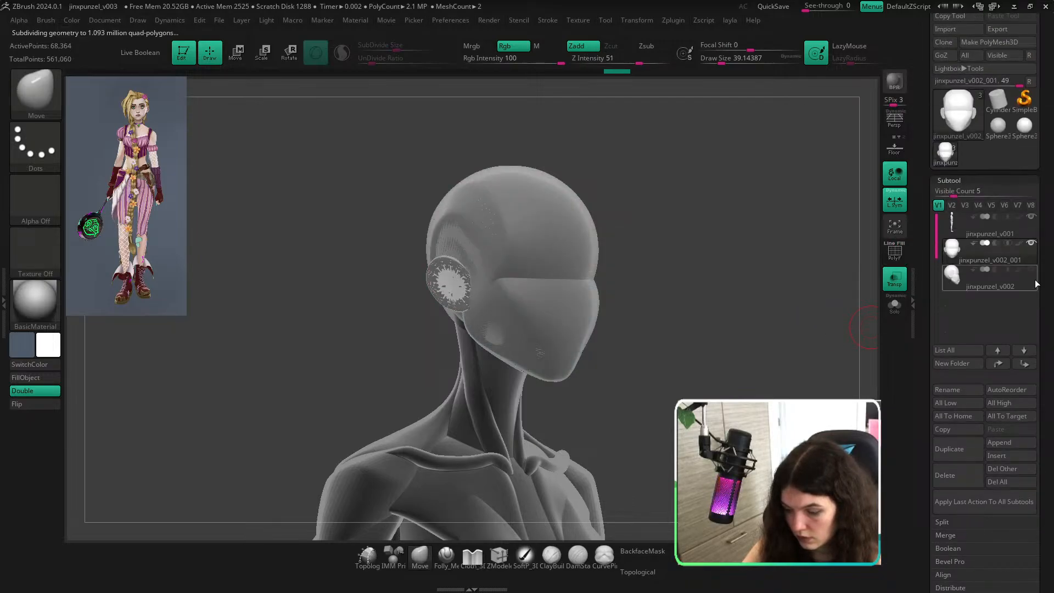
click(895, 280)
shift+drag(758, 328, 833, 332)
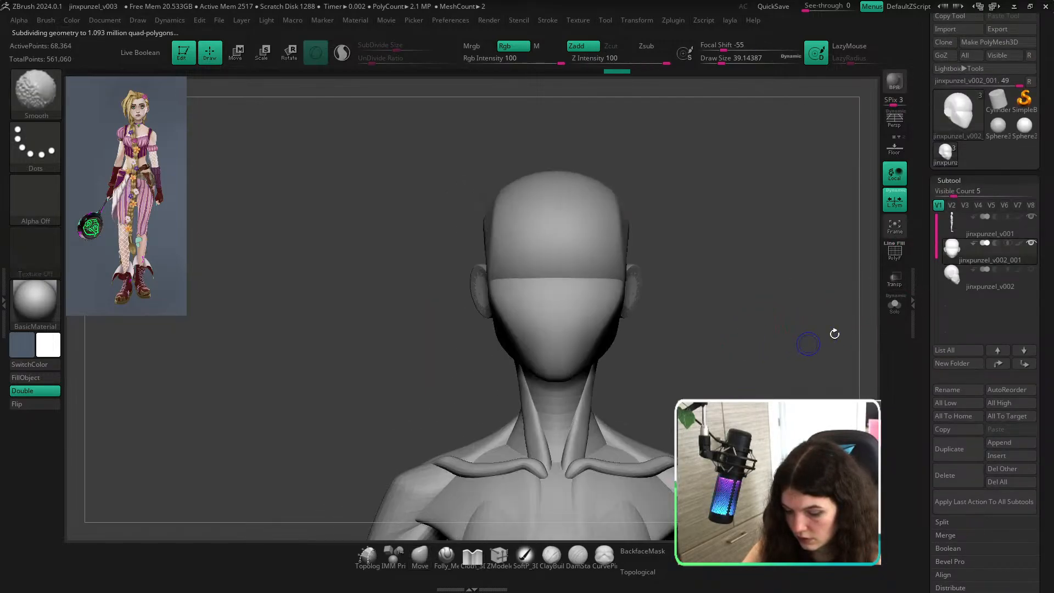
Select and solo the jinxpunzel_v001 body, and hide its cranium, face and ear pieces with polygroups displayed.
mouse_move(1029, 253)
click(1023, 235)
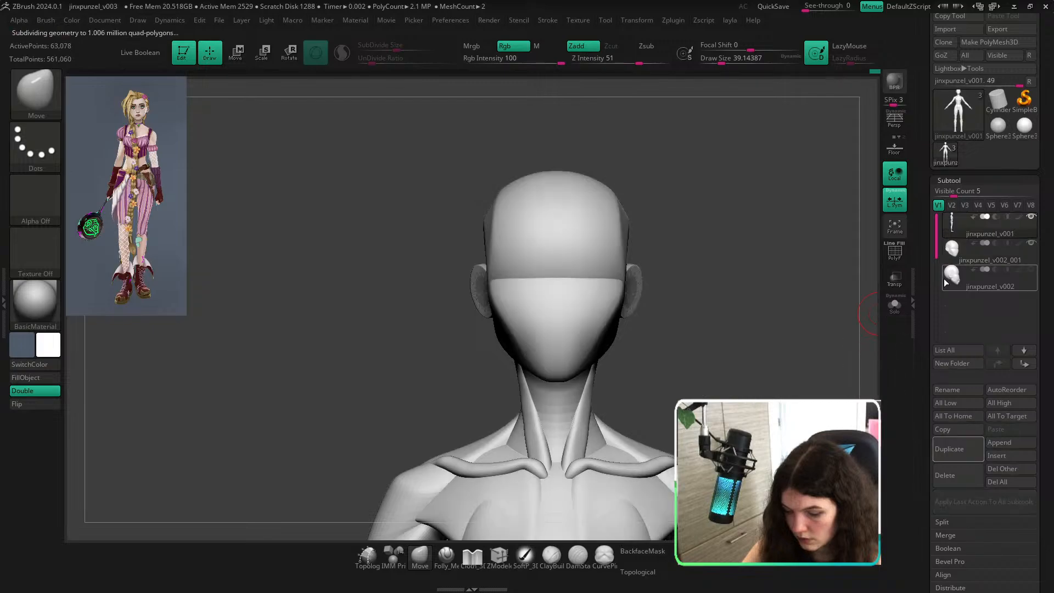
click(903, 308)
key(shift+f)
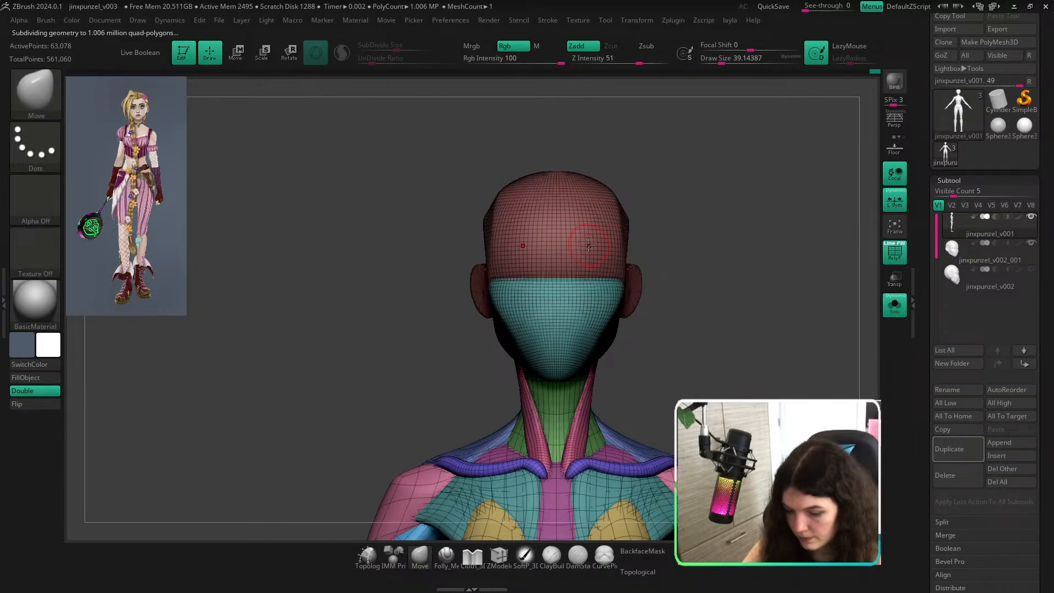
key(ctrl+shift)
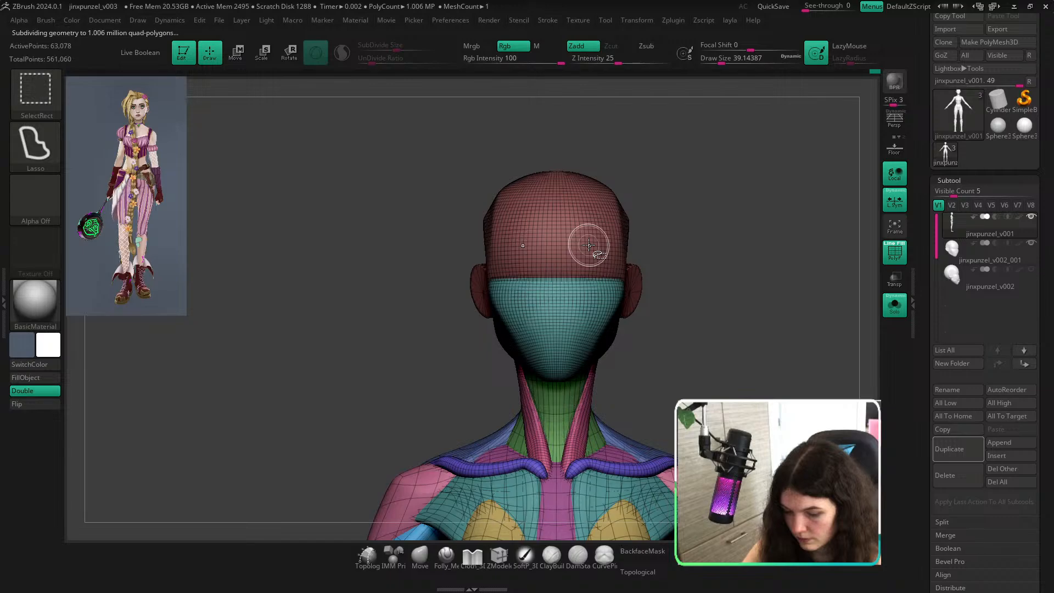
ctrl+shift+click(589, 246)
ctrl+shift+click(589, 246)
ctrl+shift+click(575, 321)
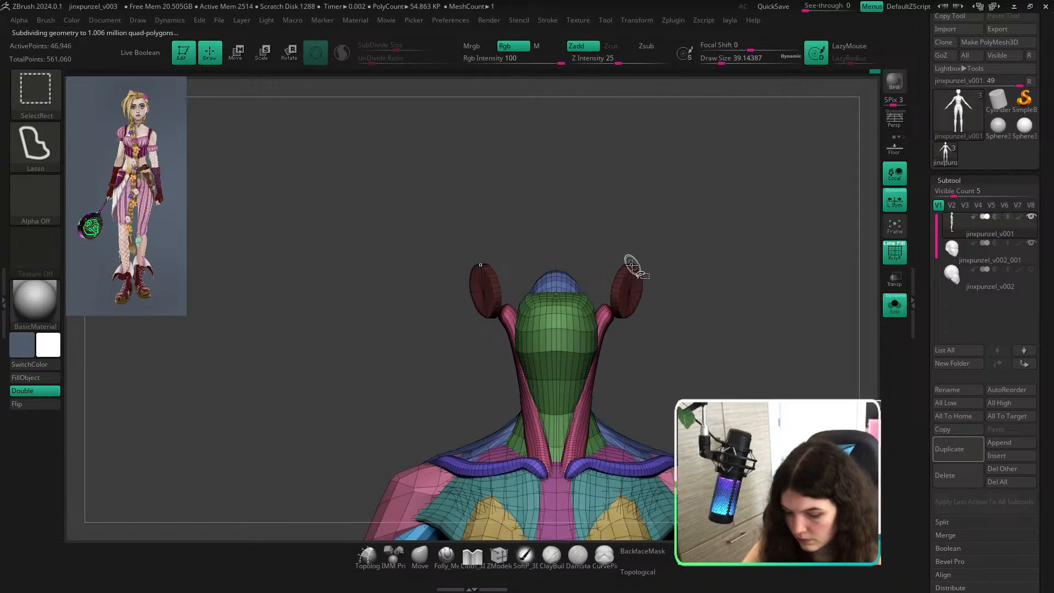
ctrl+shift+click(622, 275)
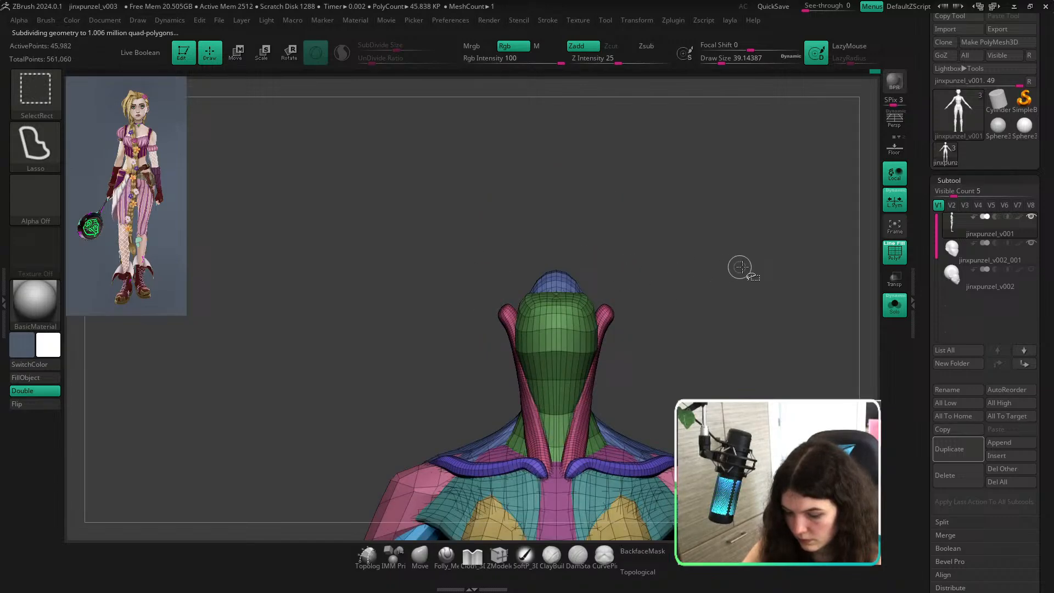
Reselect the jinxpunzel_v002_001 head copy, exit solo view and divide it by another subdivision level.
click(983, 258)
click(895, 306)
key(shift+f)
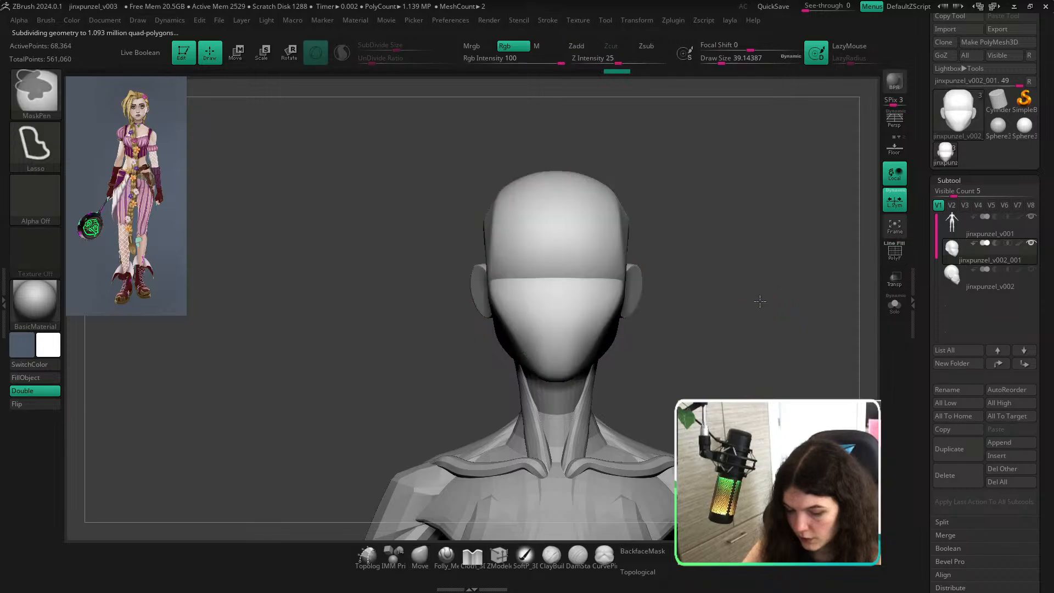
ctrl+right_drag(760, 301, 696, 297)
ctrl+right_drag(605, 311, 854, 370)
key(shift+f)
drag(1053, 428, 1049, 329)
key(ctrl+d)
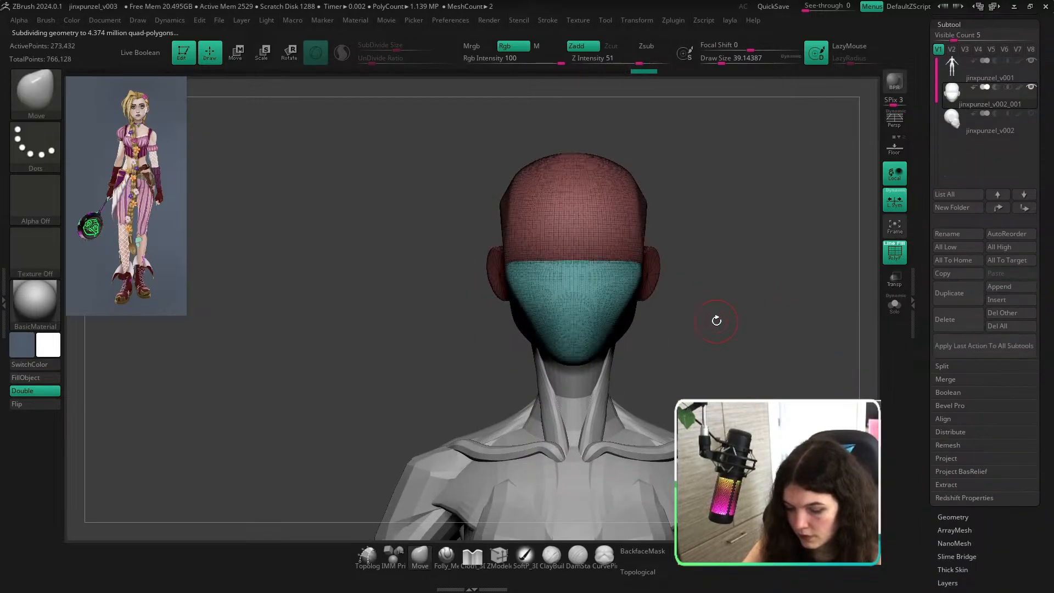
key(shift+f)
mouse_move(770, 379)
right_down()
mouse_move(800, 377)
mouse_move(758, 380)
right_up()
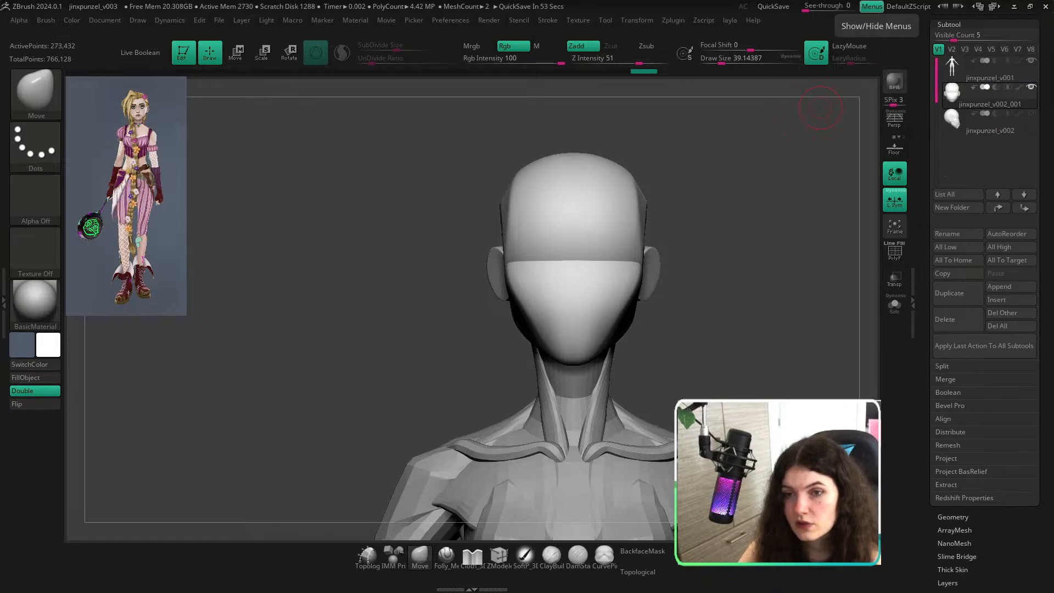
Recall the stored Cust1 view and adjust the cranium's upper sides with the Move brush at a draw size of about 149.
scroll(1049, 242, up, 5)
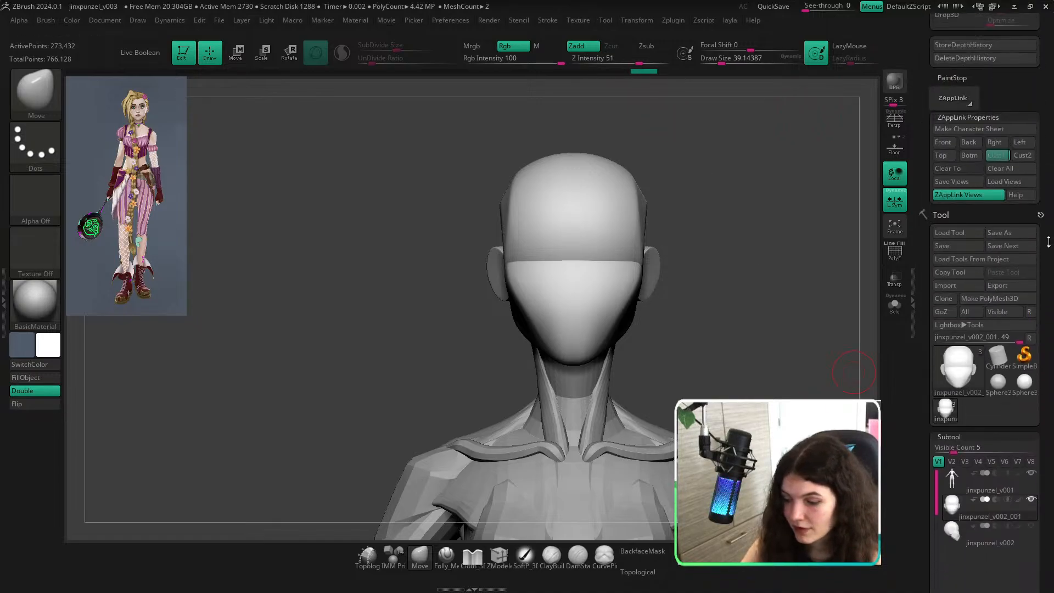
click(998, 156)
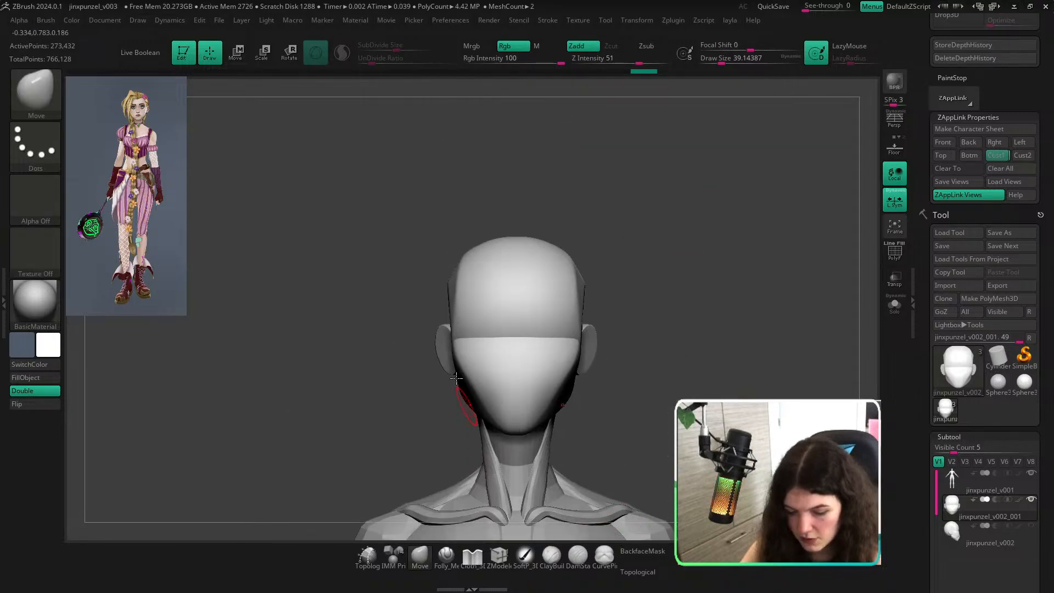
key(s)
drag(453, 287, 467, 250)
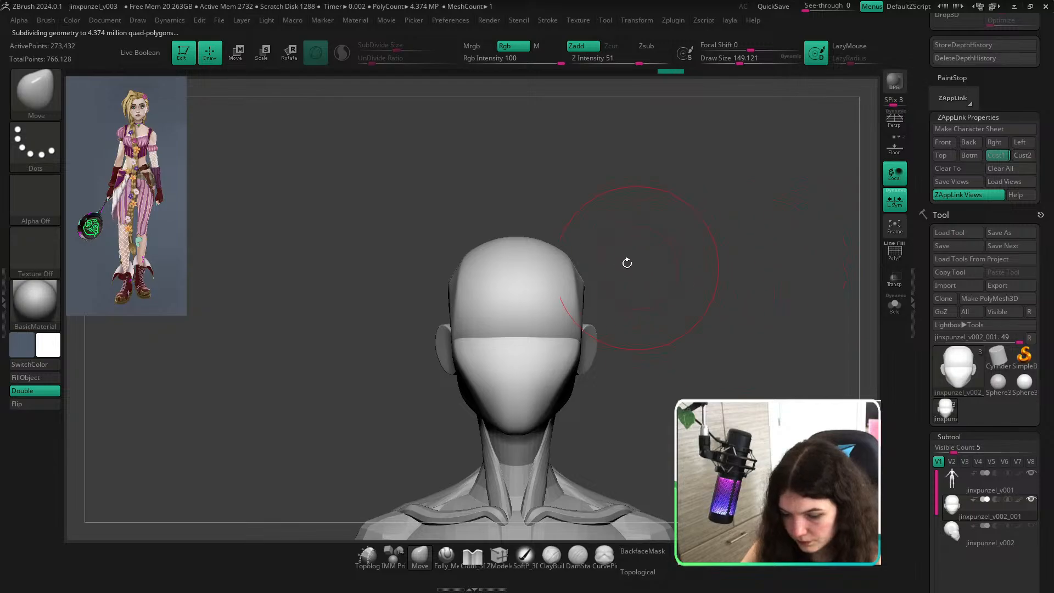
key(shift+f)
key(F1)
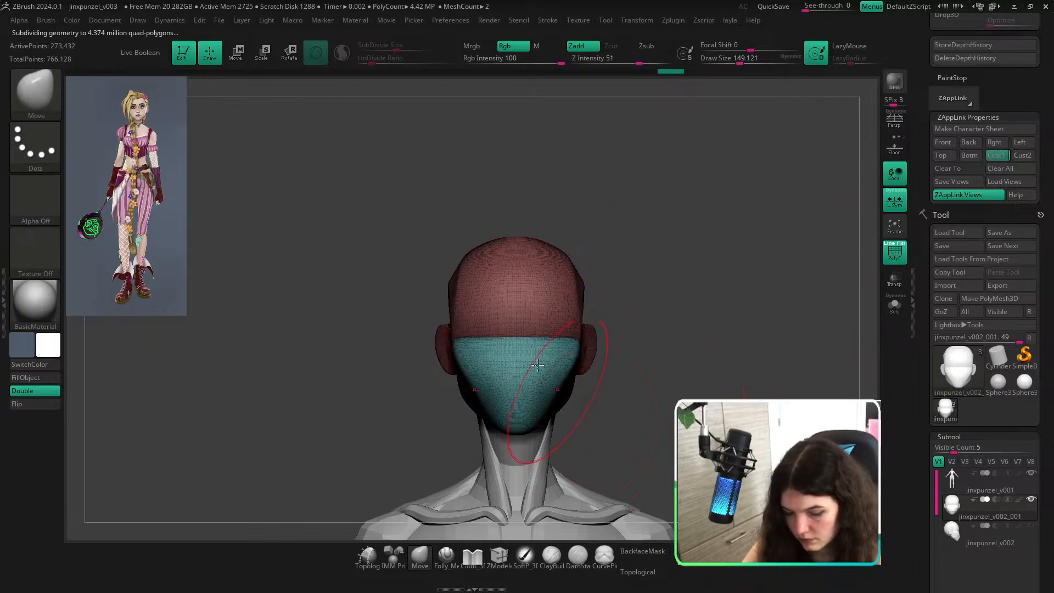
ctrl+right_drag(505, 284, 471, 242)
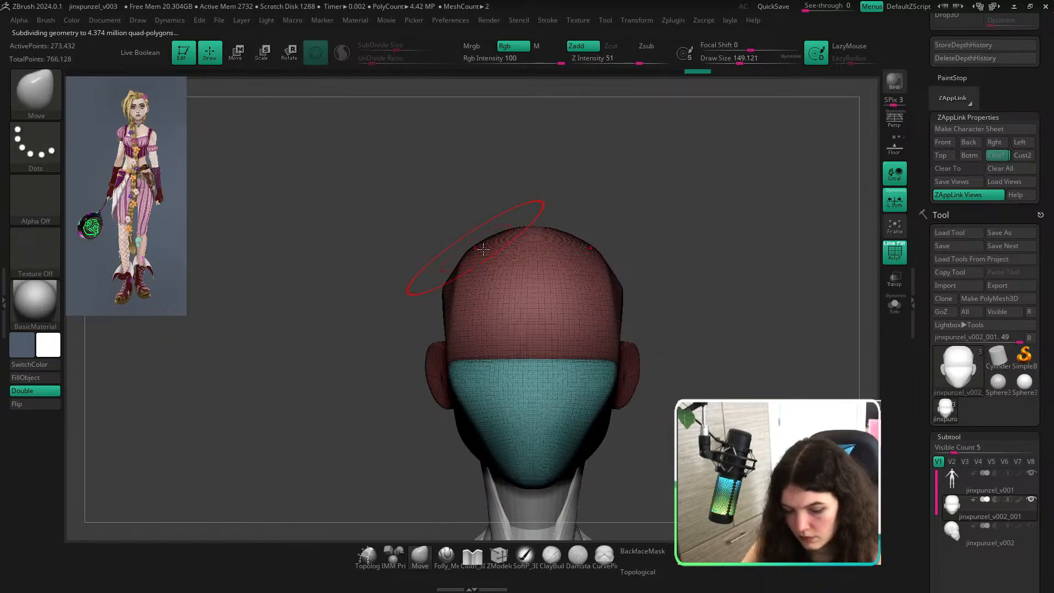
key(shift+f)
drag(742, 275, 710, 289)
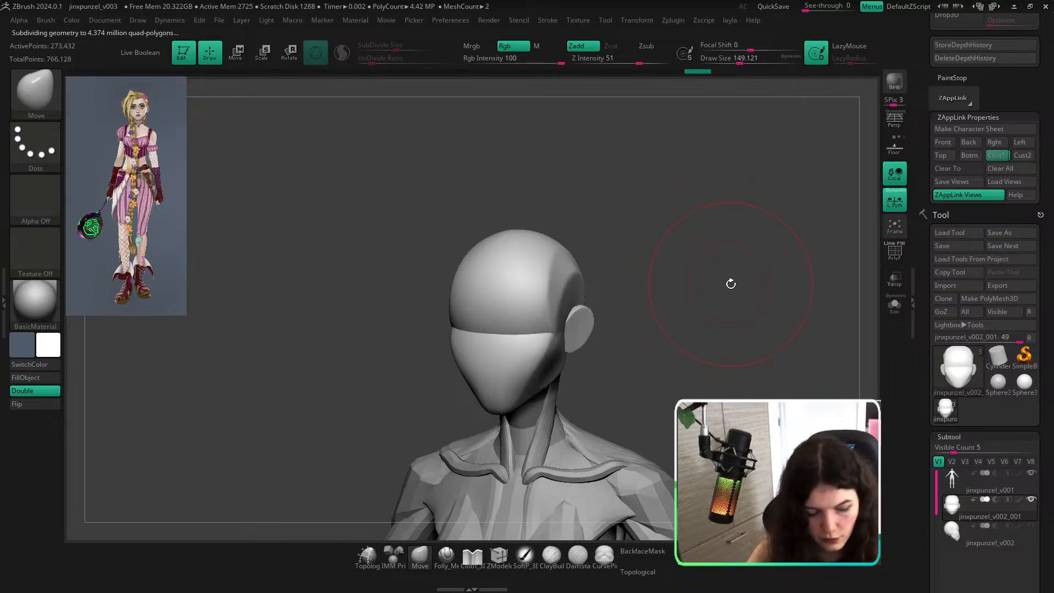
Open the head copy's Dynamic Subdiv settings and flatten its side planes around the ears with the TrimDynamic brush at about size 97.
key(b)
key(t)
key(d)
drag(644, 252, 658, 283)
key(s)
drag(1044, 316, 1043, 227)
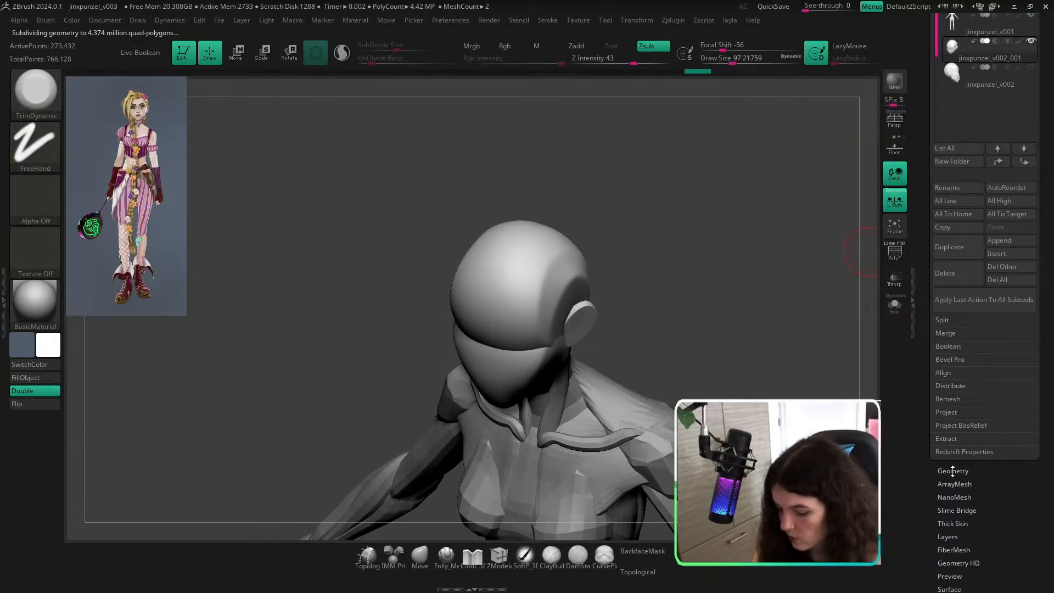
click(953, 470)
click(954, 163)
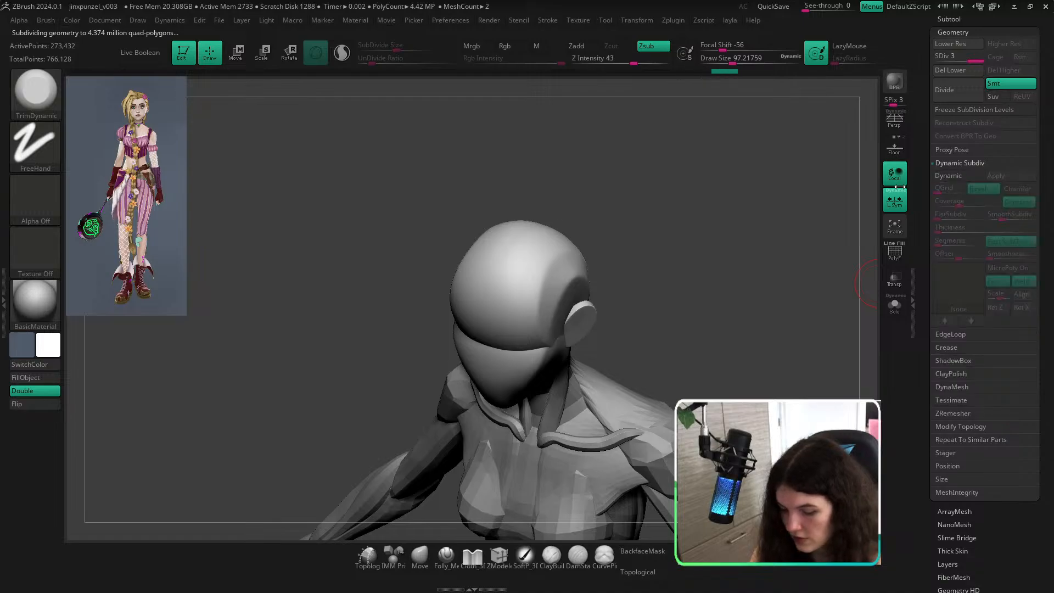
mouse_move(769, 219)
mouse_down()
mouse_move(748, 297)
mouse_move(743, 275)
mouse_up()
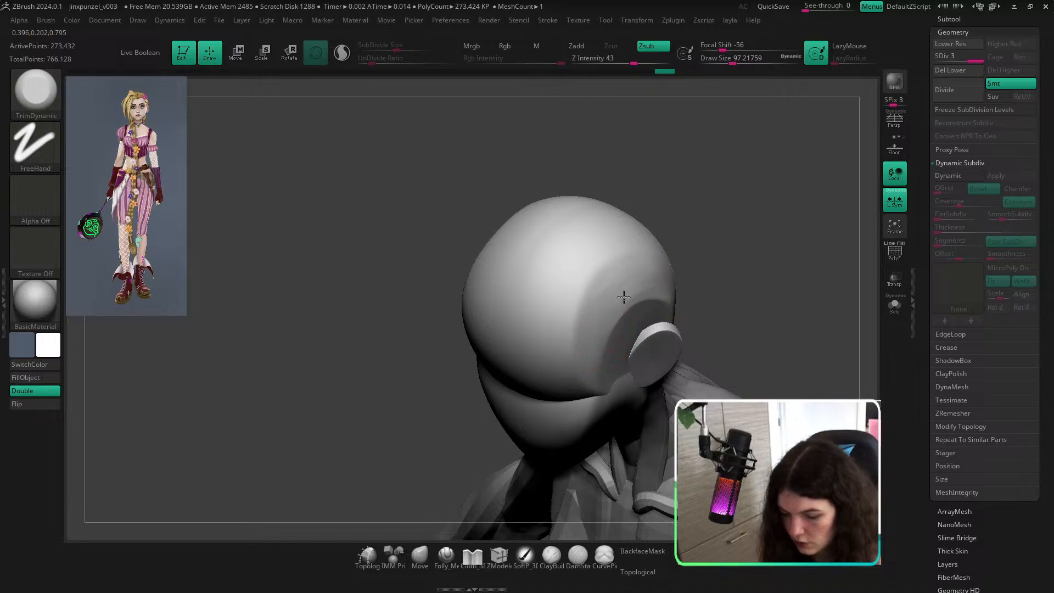
drag(729, 281, 717, 303)
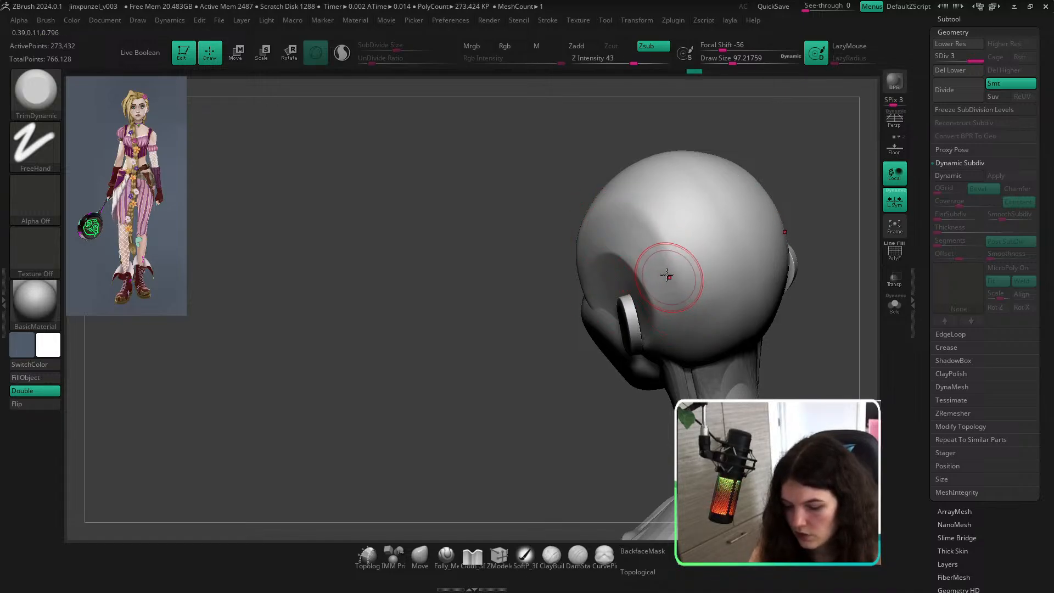
drag(820, 345, 803, 322)
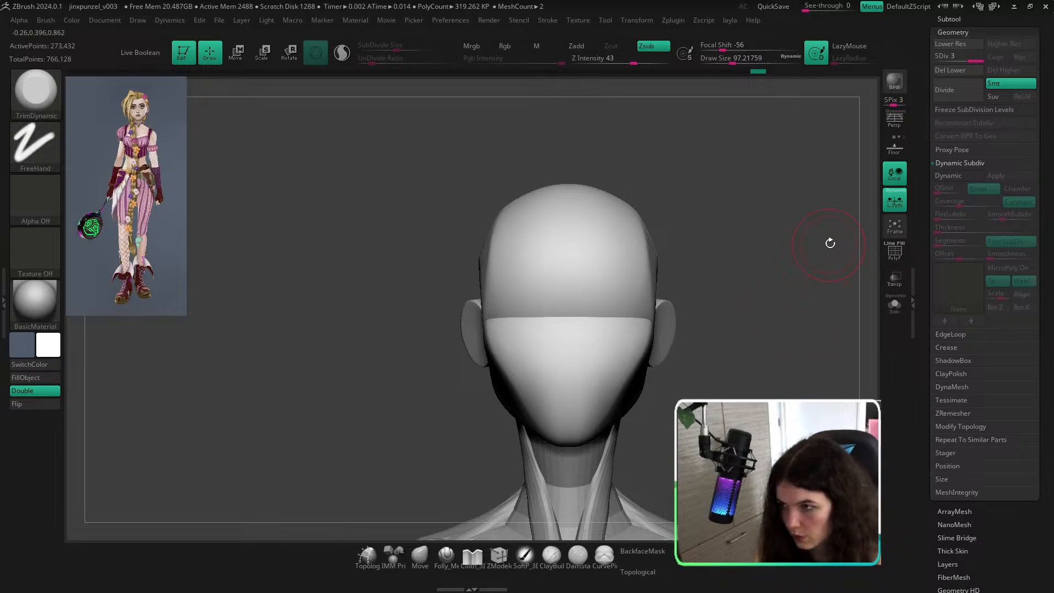
Reshape the cranium's top corners with the Move brush at about size 90, and enlarge the brush to about 136 for the sides.
click(420, 555)
key(s)
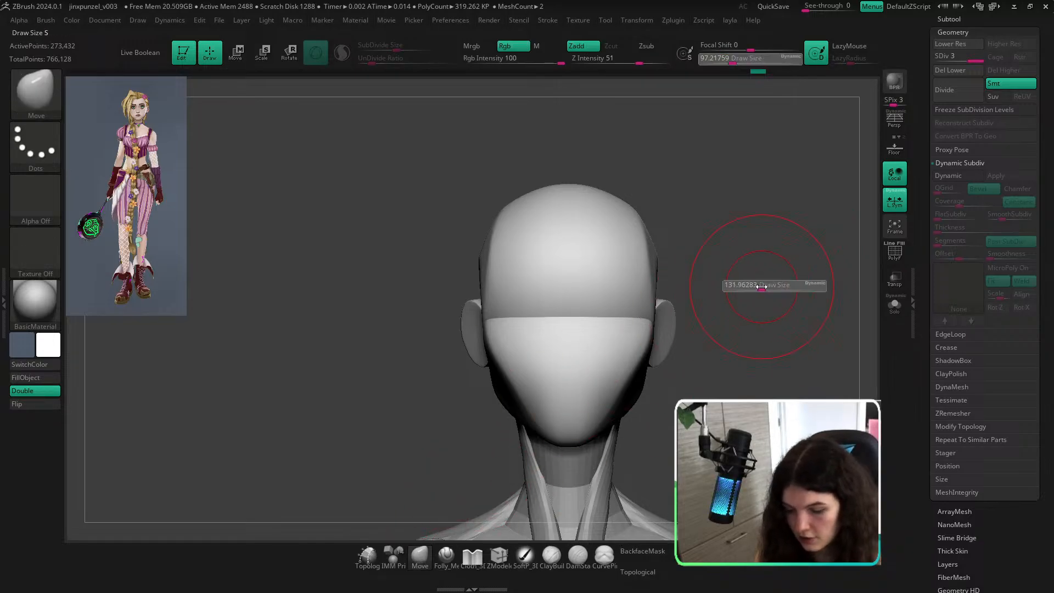
key(s)
drag(604, 192, 613, 189)
key(s)
key(s)
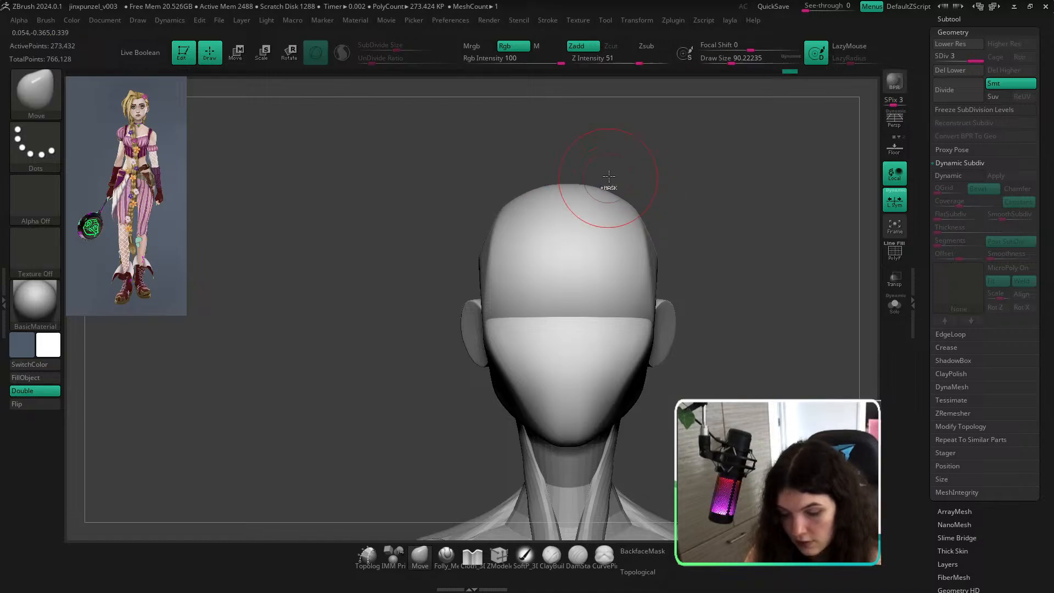
mouse_move(607, 189)
ctrl+right_down()
mouse_move(631, 208)
mouse_move(607, 240)
mouse_move(638, 300)
ctrl+right_up()
key(s)
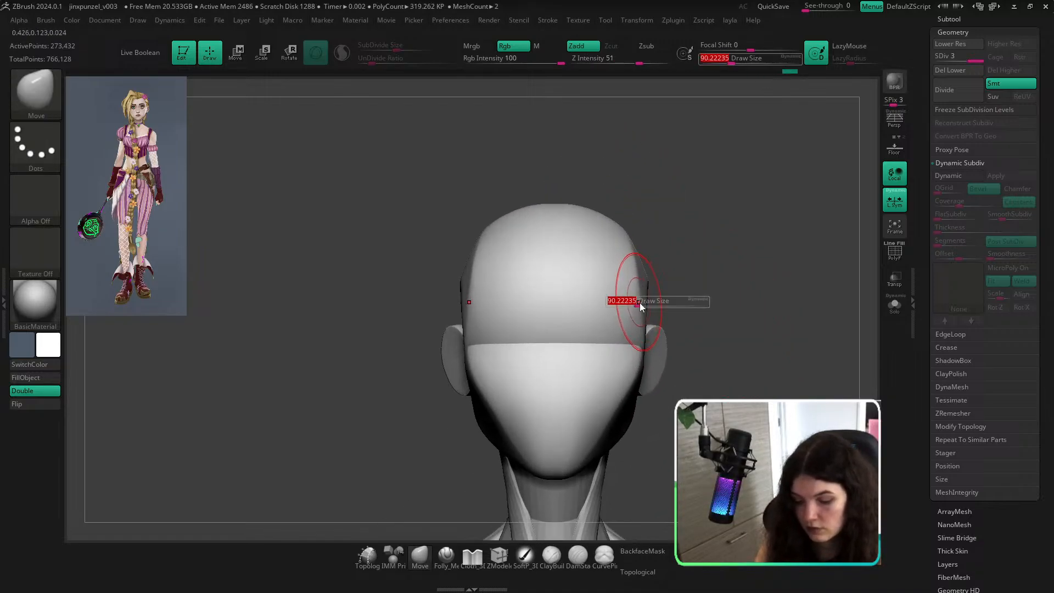
drag(641, 302, 647, 303)
alt+right_drag(740, 358, 737, 334)
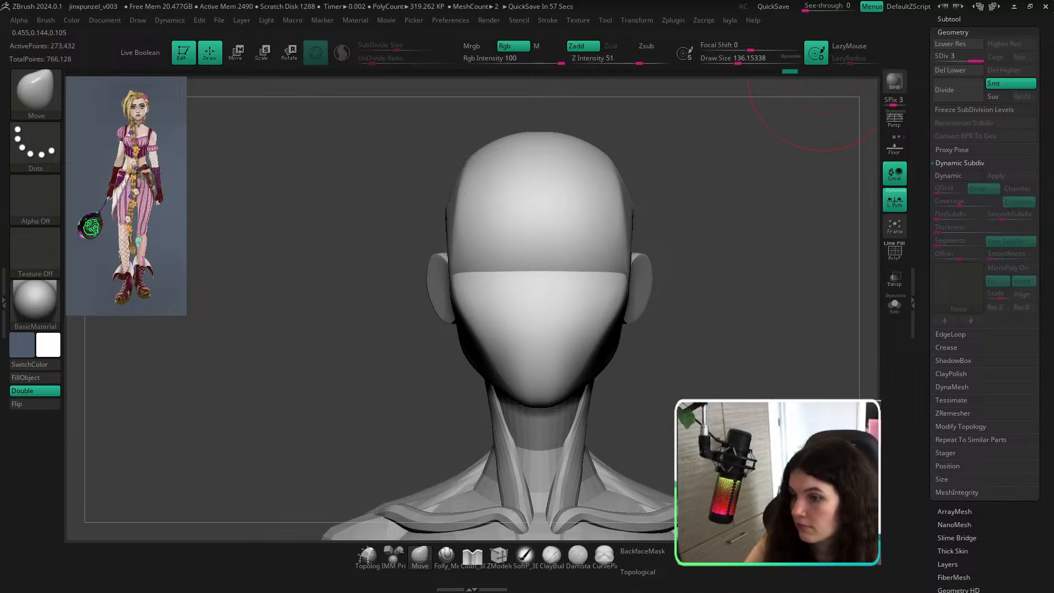
Pull the upper edge of the head copy's ears with the Move brush at a draw size of about 77.
right_drag(821, 281, 779, 299)
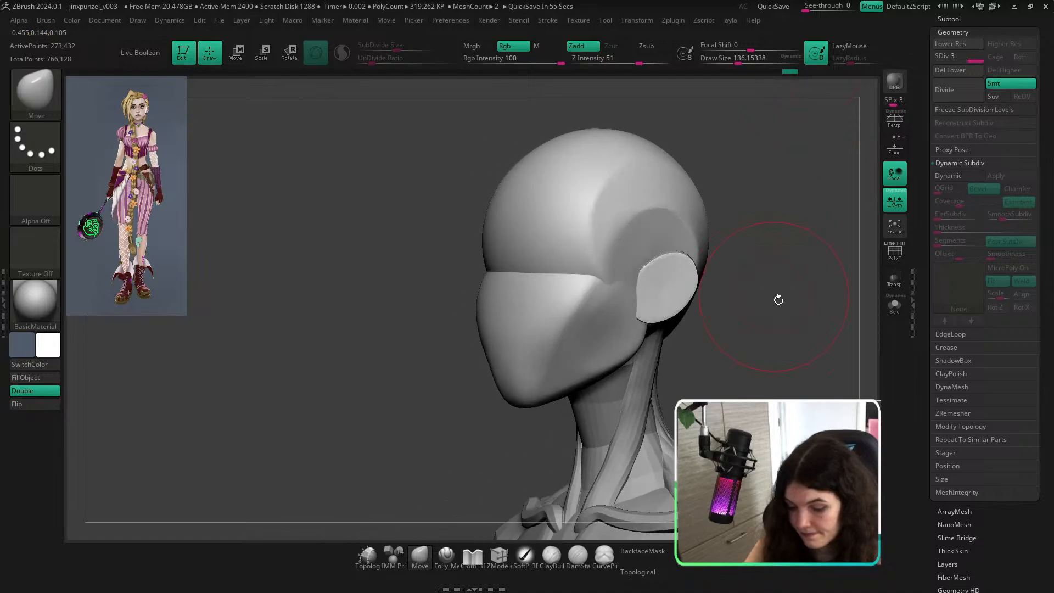
key(s)
drag(709, 290, 690, 291)
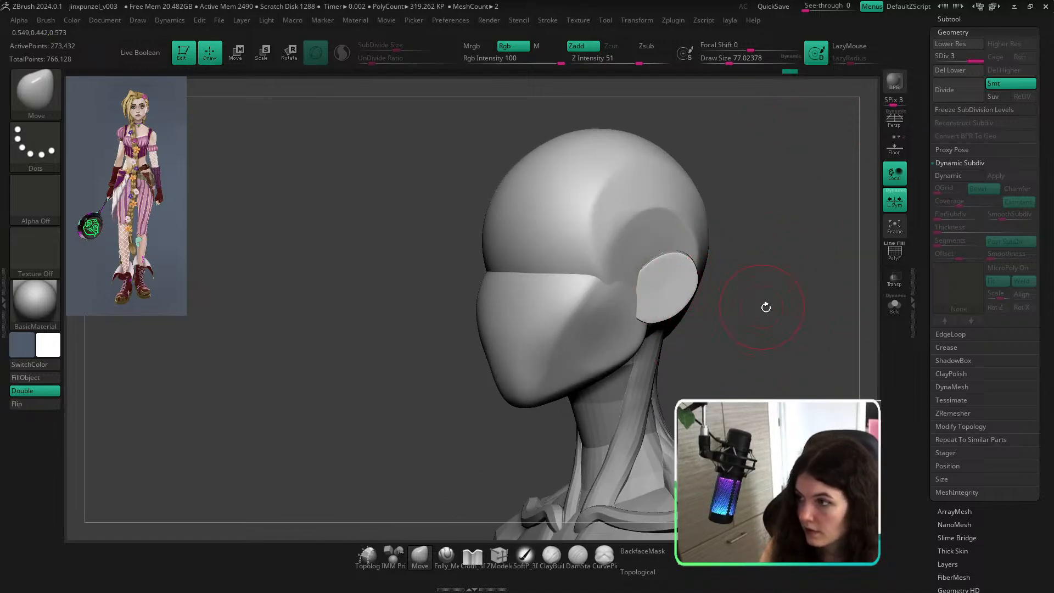
right_drag(766, 308, 749, 349)
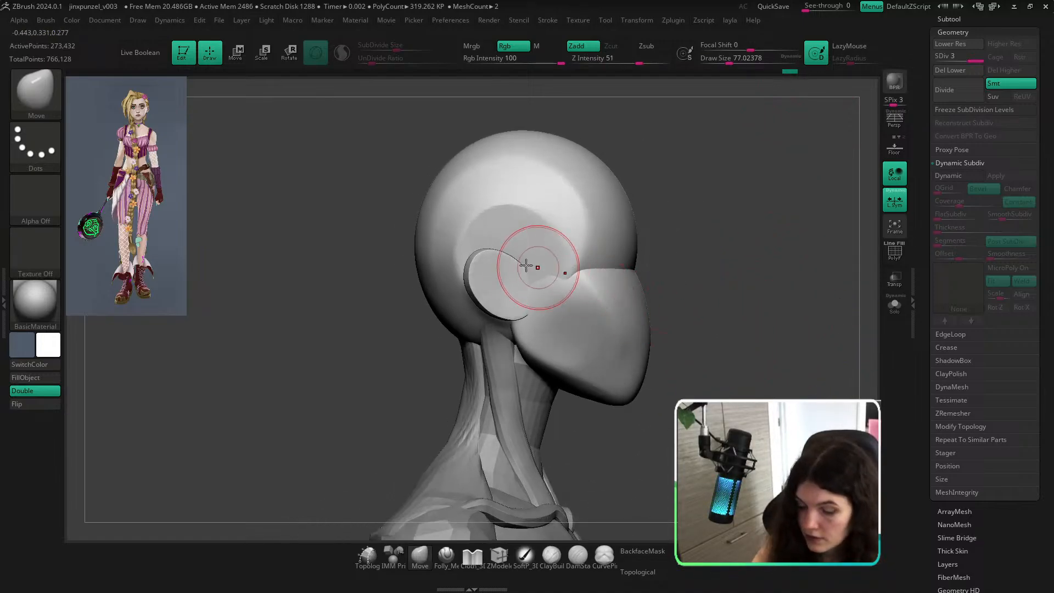
drag(479, 254, 485, 266)
right_drag(666, 176, 638, 188)
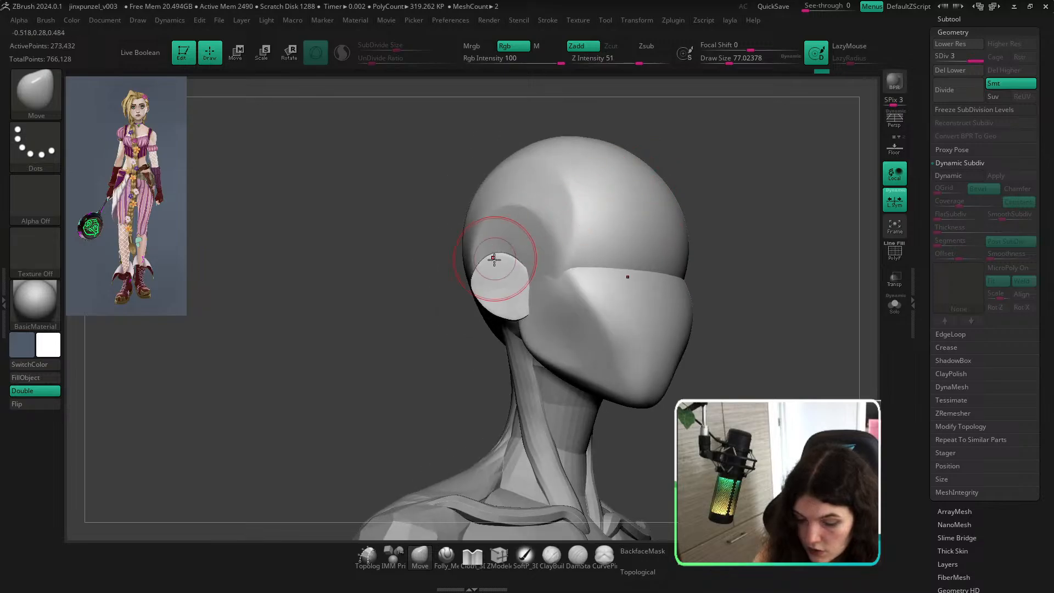
Extend the lower edge of the ears with the Move brush at a draw size of about 51.
key(s)
mouse_move(494, 259)
mouse_down()
mouse_move(478, 293)
mouse_move(483, 285)
mouse_move(515, 322)
mouse_move(505, 310)
mouse_up()
key(s)
key(s)
key(s)
key(s)
key(s)
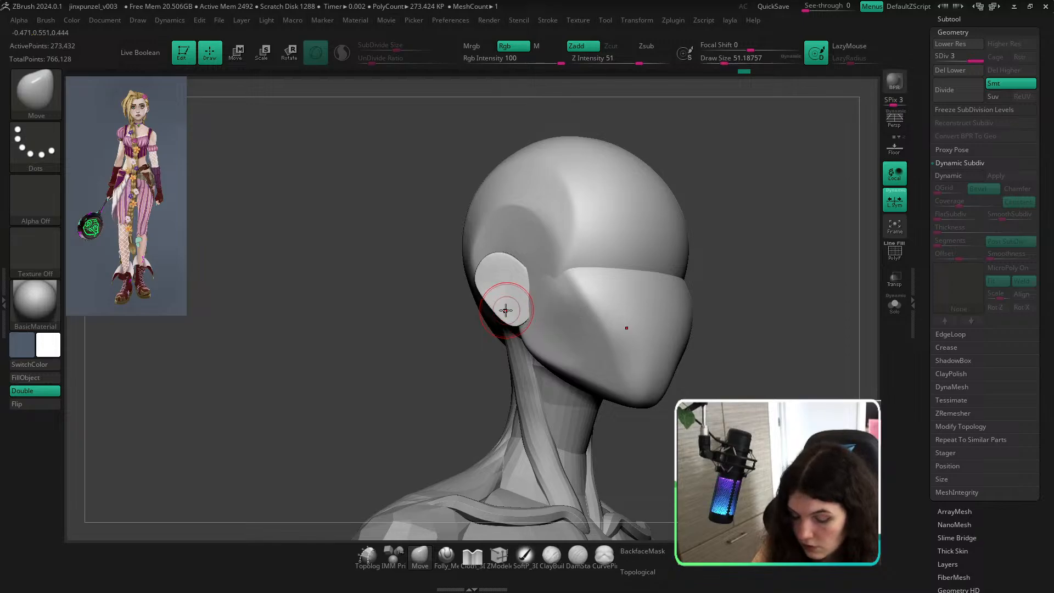
drag(490, 134, 502, 123)
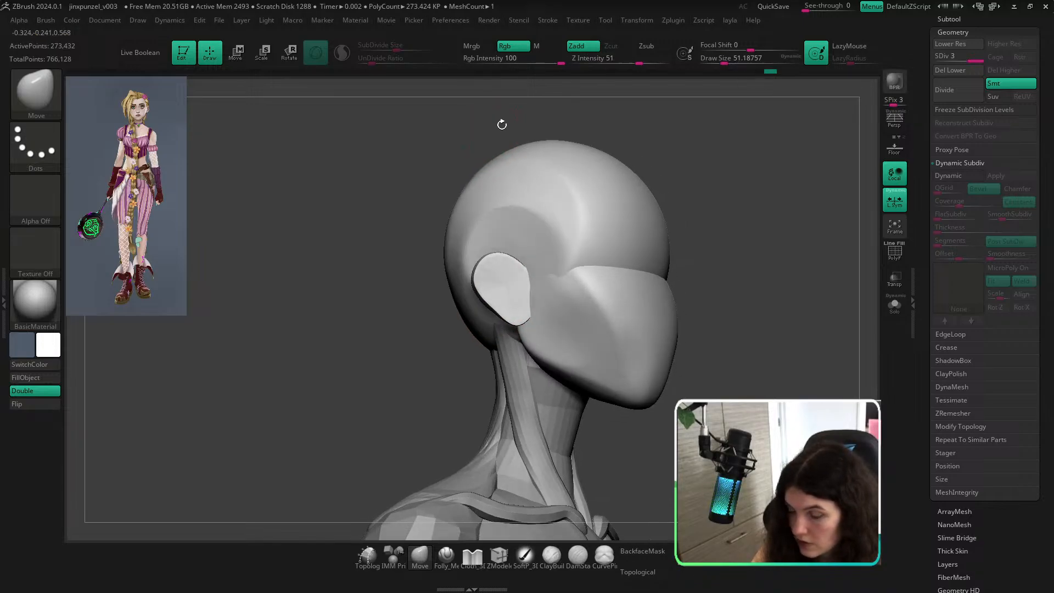
Isolate the two ears, show them in Solo mode and choose the ClipCurve brush.
ctrl+shift+click(511, 269)
ctrl+shift+click(61, 115)
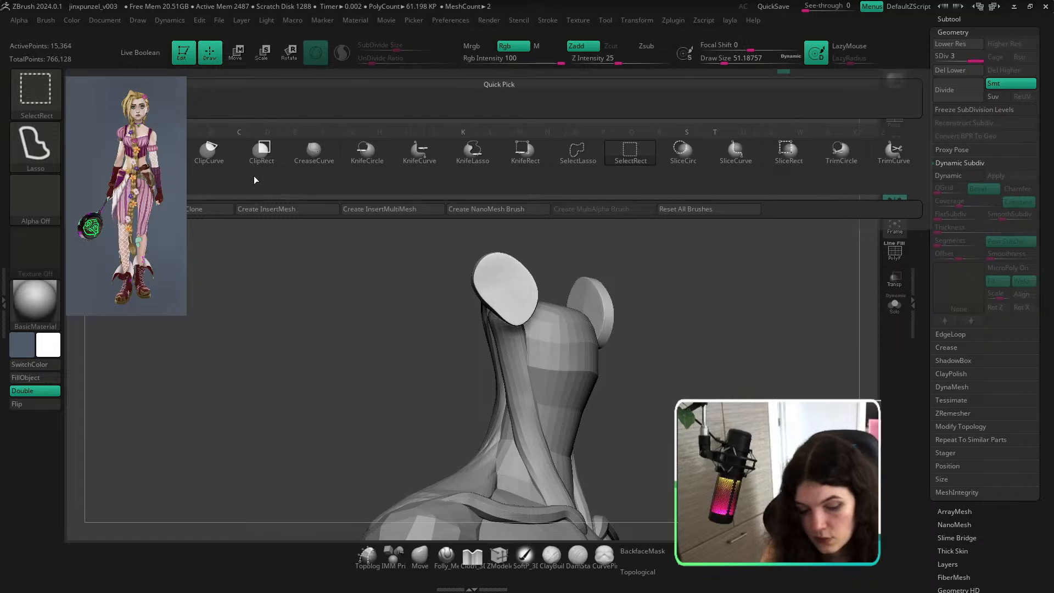
click(215, 154)
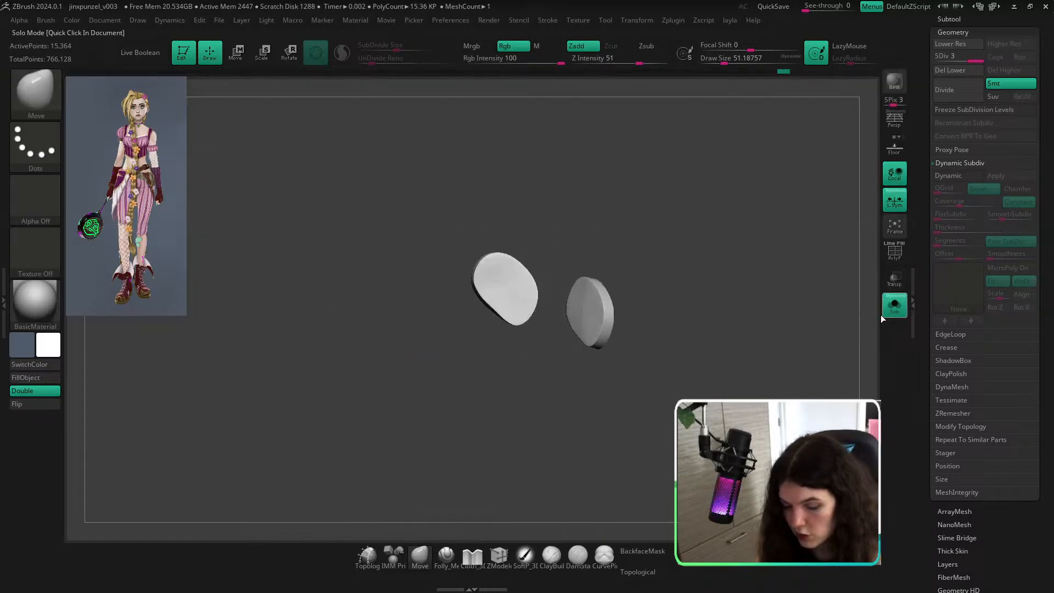
ctrl+shift+drag(464, 297, 514, 227)
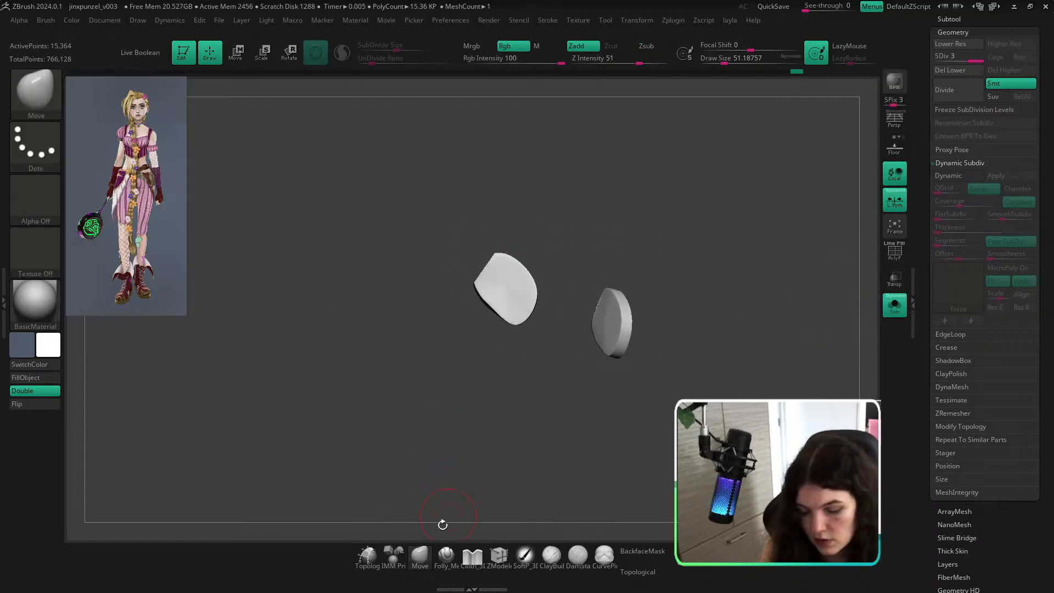
drag(475, 414, 483, 415)
key(ctrl+z)
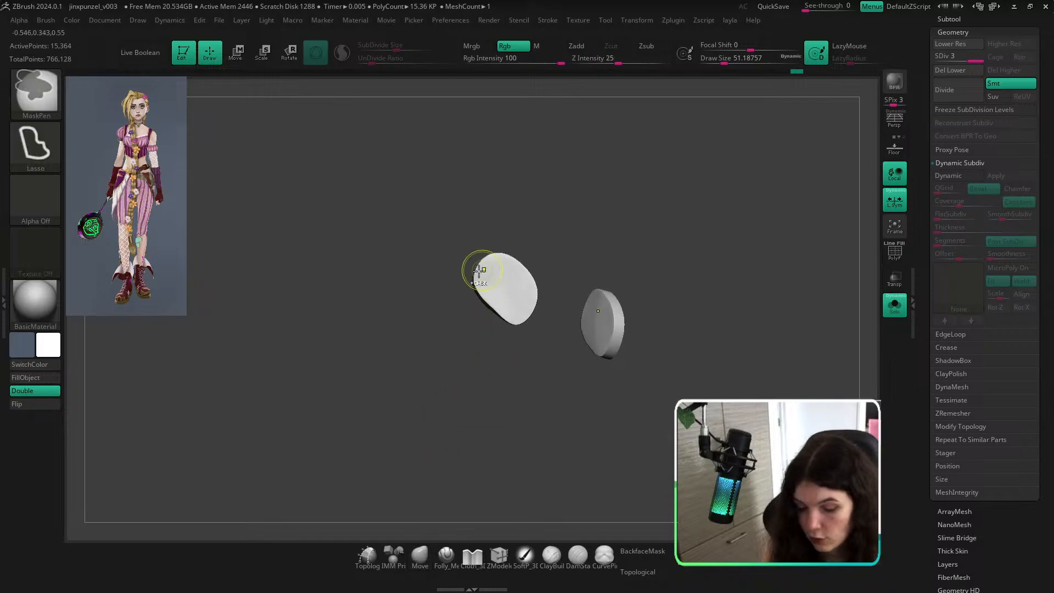
Clip the ears' upper back corner and upper front edge into straight planes with ClipCurve.
ctrl+shift+drag(456, 292, 520, 226)
drag(557, 251, 559, 264)
key(ctrl+shift)
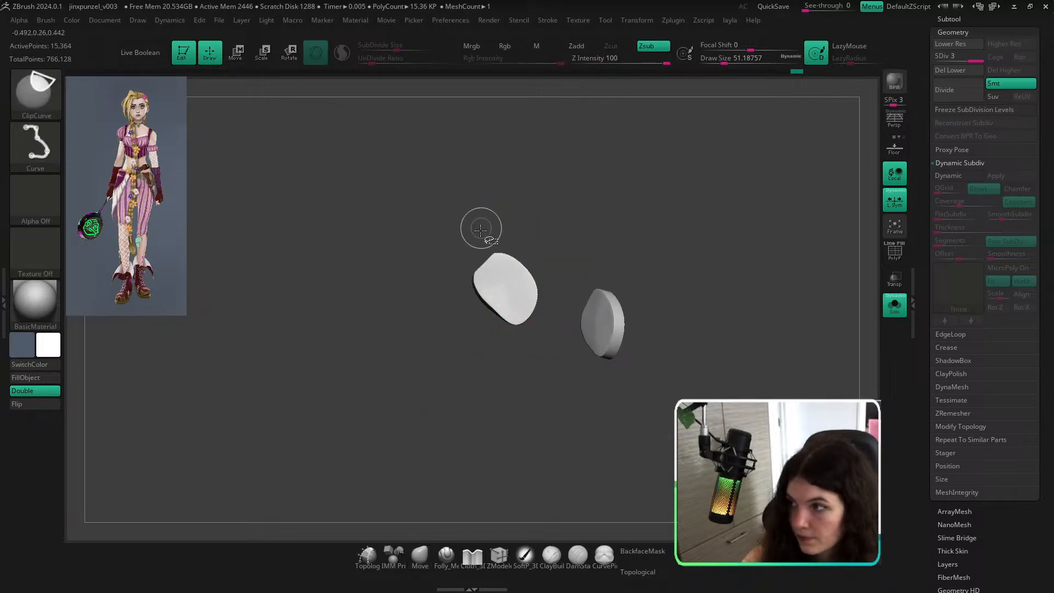
ctrl+shift+drag(464, 278, 531, 228)
drag(548, 182, 547, 199)
ctrl+shift+drag(493, 243, 553, 298)
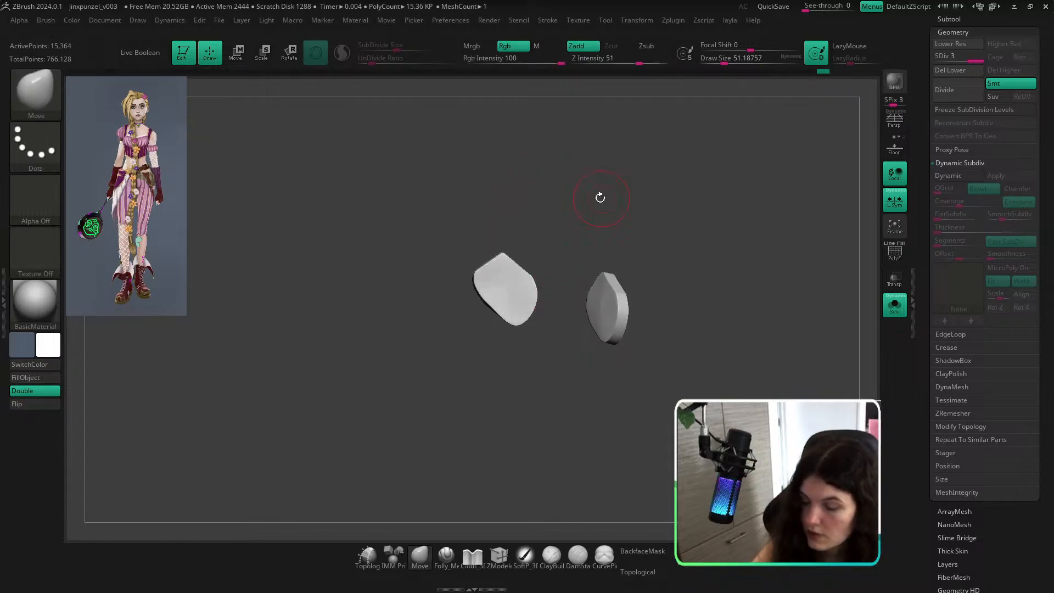
Clip the ears' lower back edges into straight planes with ClipCurve and unhide the rest of the head.
drag(600, 197, 598, 185)
ctrl+shift+drag(504, 326, 489, 303)
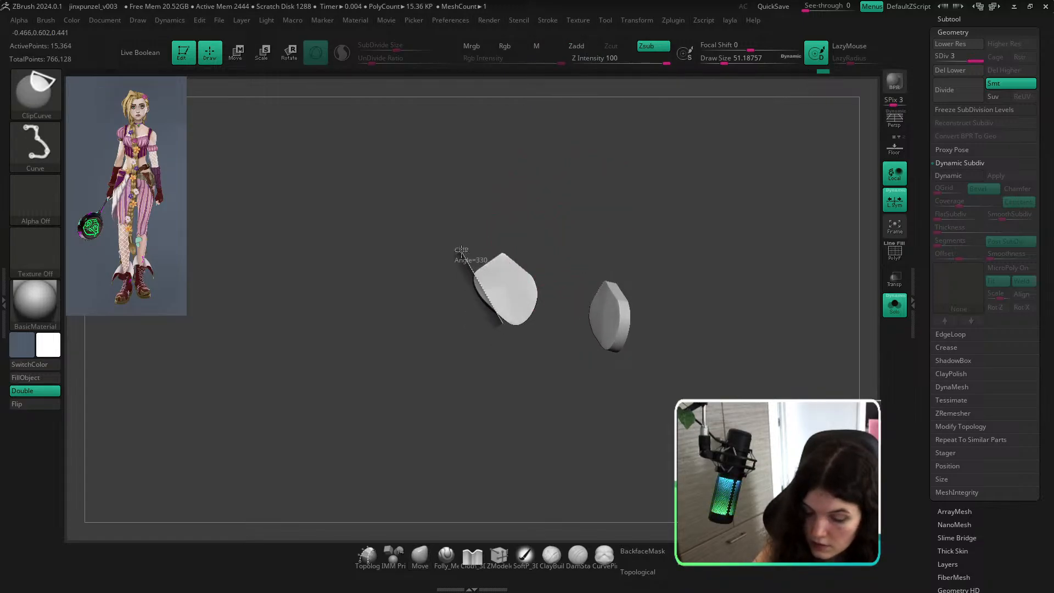
ctrl+shift+drag(462, 250, 462, 248)
ctrl+shift+drag(530, 332, 471, 292)
drag(600, 200, 626, 195)
ctrl+shift+click(643, 192)
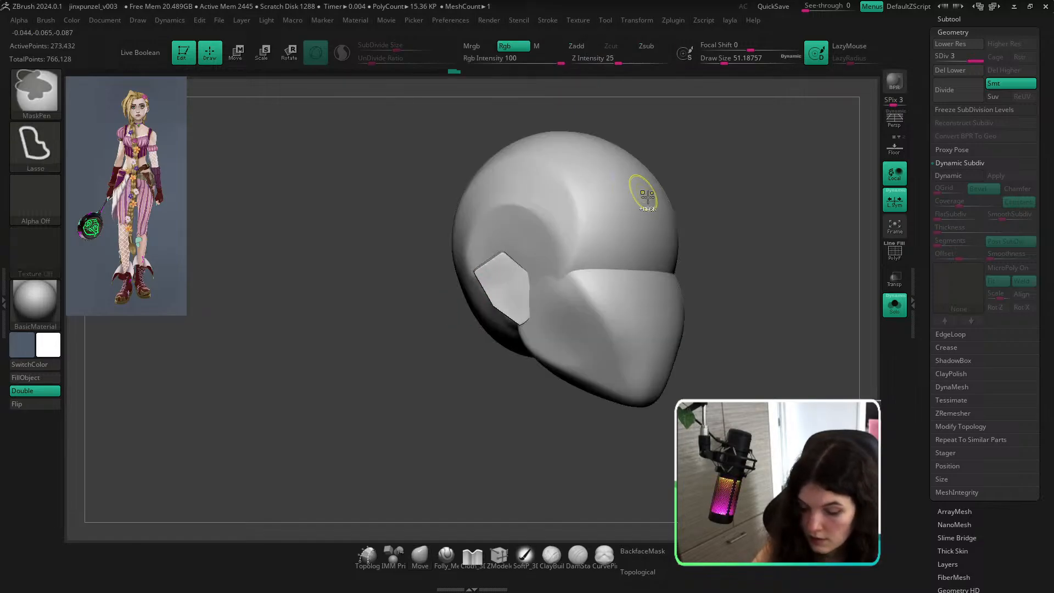
Return to the Move brush, enlarge it to about 140 and turn on its Topological option.
ctrl+right_drag(644, 194, 694, 196)
mouse_move(694, 196)
mouse_down()
mouse_move(722, 199)
mouse_move(707, 200)
mouse_up()
click(421, 558)
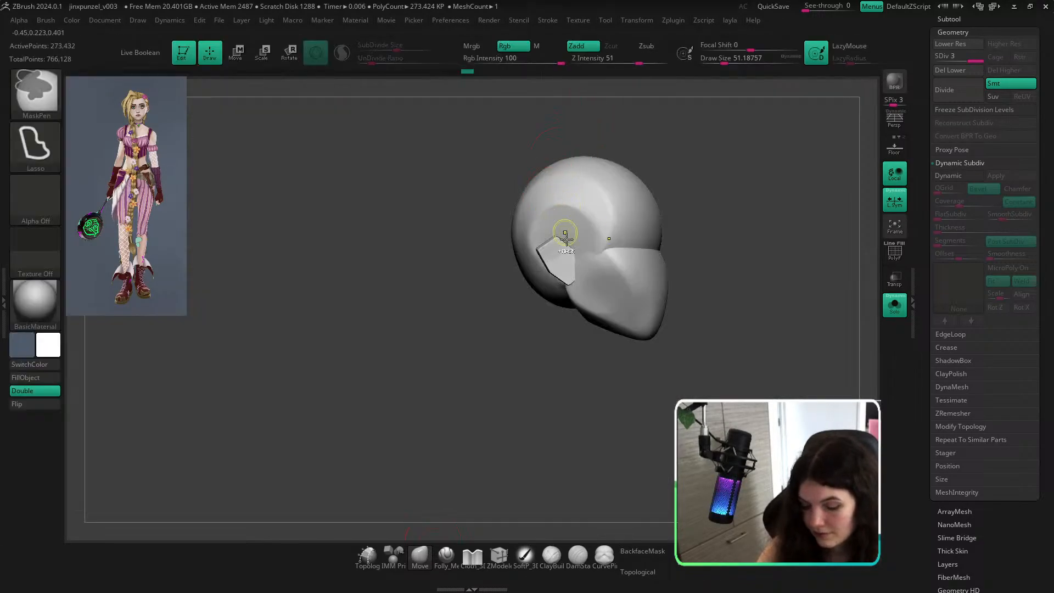
ctrl+right_drag(566, 239, 567, 297)
key(bracketright)
key(bracketright)
drag(574, 296, 565, 295)
key(ctrl+z)
click(630, 566)
key(bracketright)
key(bracketright)
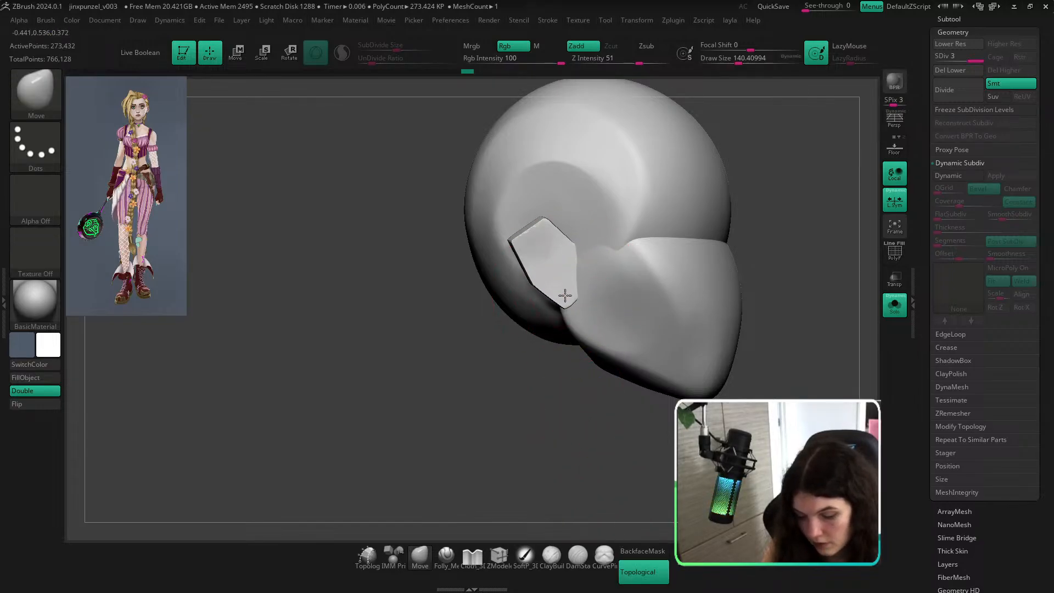
Adjust the front part of the ears with the topological Move brush at about size 140.
drag(505, 387, 608, 391)
drag(562, 274, 569, 270)
mouse_move(674, 259)
mouse_down()
mouse_move(730, 229)
mouse_move(737, 236)
mouse_up()
Examine the wireframe and polygroups of the clipped ears up close.
key(shift+f)
ctrl+right_drag(576, 251, 580, 311)
mouse_move(717, 297)
mouse_down()
mouse_move(648, 314)
mouse_move(696, 318)
mouse_move(667, 291)
mouse_up()
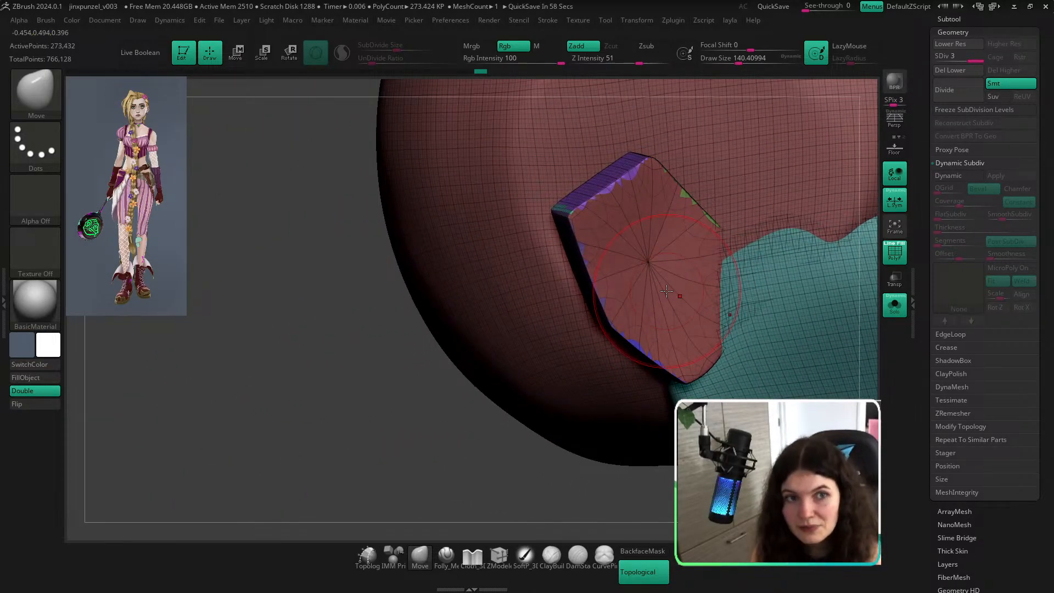
drag(532, 475, 501, 473)
ctrl+right_drag(502, 473, 470, 365)
drag(471, 364, 544, 483)
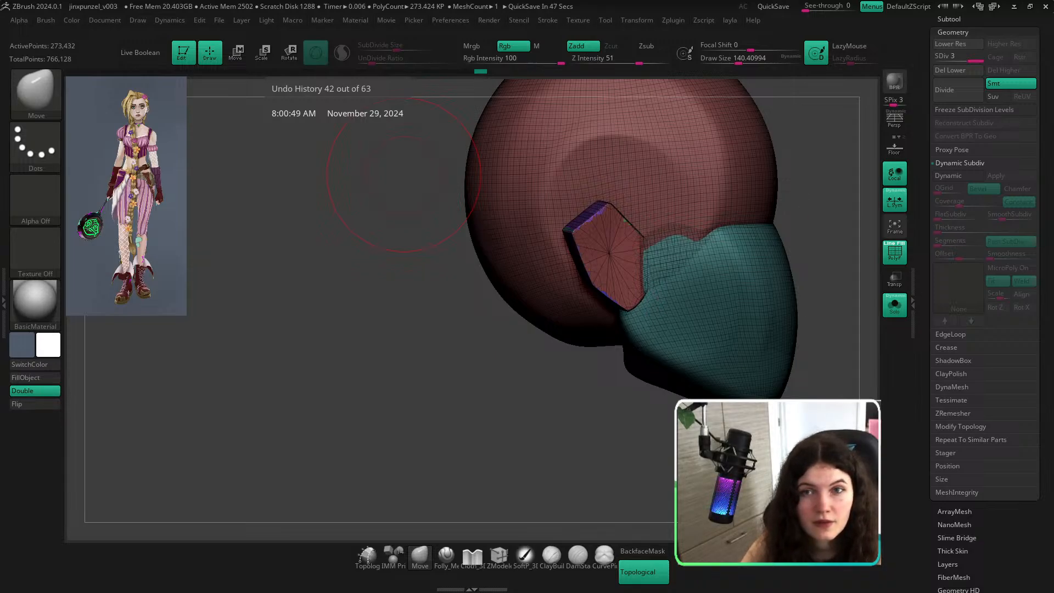
mouse_move(540, 511)
mouse_down()
mouse_move(518, 498)
mouse_move(571, 295)
mouse_move(622, 323)
mouse_move(637, 312)
mouse_up()
key(shift+f)
Pull the back edge of the ears outward with the topological Move brush, reducing the draw size to about 101.
key(bracketright)
drag(596, 278, 591, 280)
mouse_move(578, 230)
mouse_down()
mouse_move(587, 212)
mouse_move(625, 217)
mouse_up()
key(s)
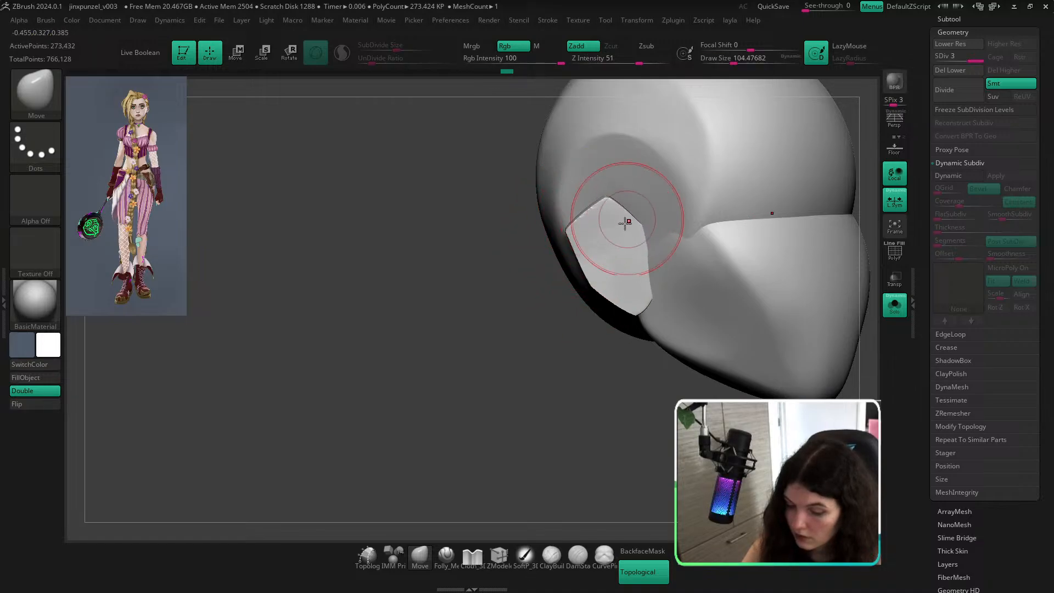
key(bracketright)
drag(588, 279, 585, 284)
Examine the thickness and wireframe of the ears from behind and from the side.
mouse_move(543, 379)
mouse_down()
mouse_move(659, 369)
mouse_move(722, 342)
mouse_up()
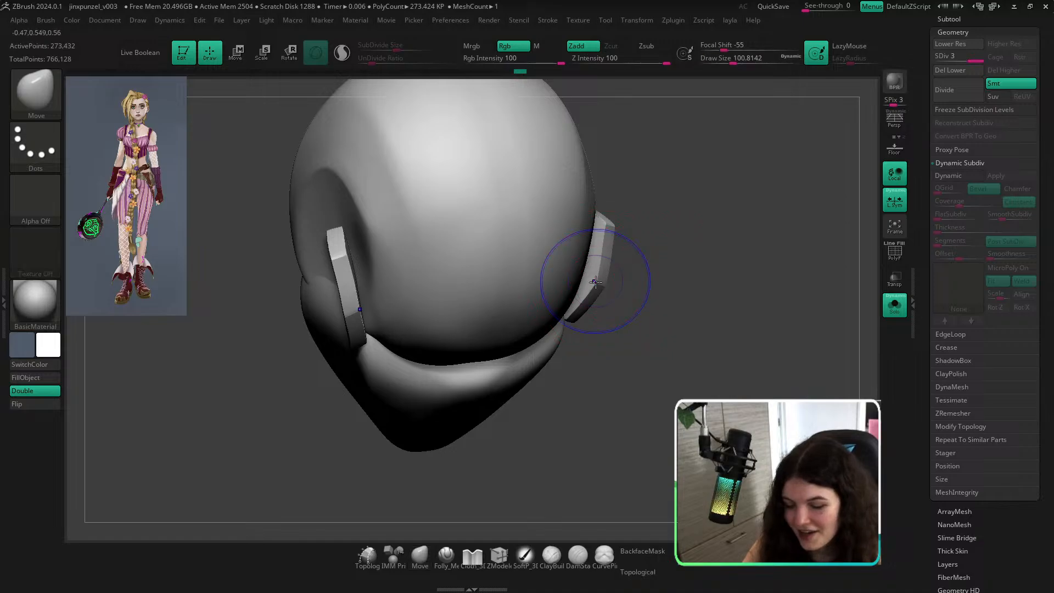
key(shift+f)
ctrl+right_drag(593, 273, 602, 294)
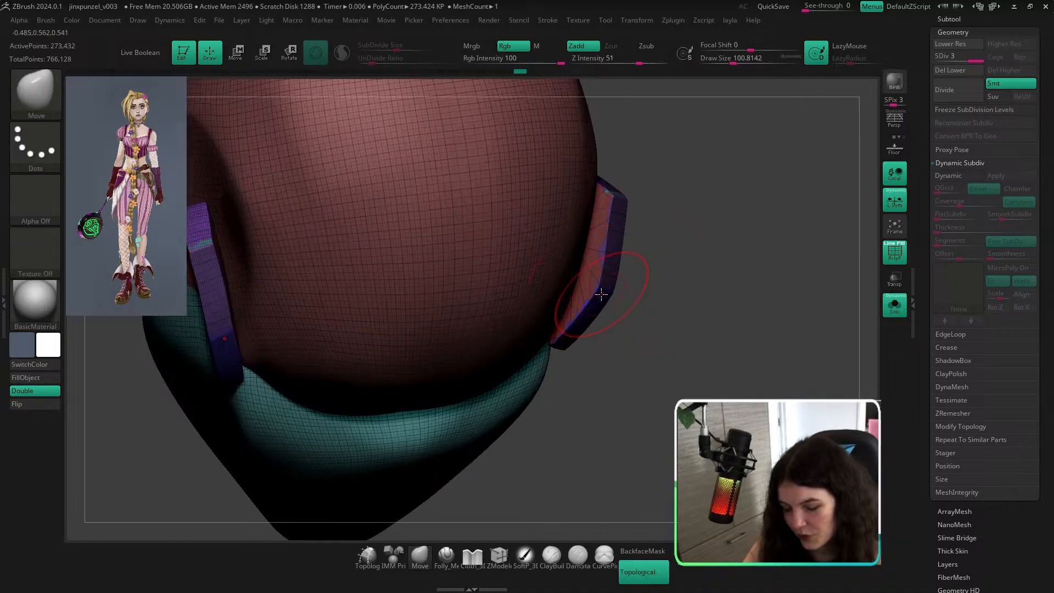
ctrl+right_drag(671, 393, 673, 360)
mouse_move(673, 360)
mouse_down()
mouse_move(584, 409)
mouse_move(579, 430)
mouse_up()
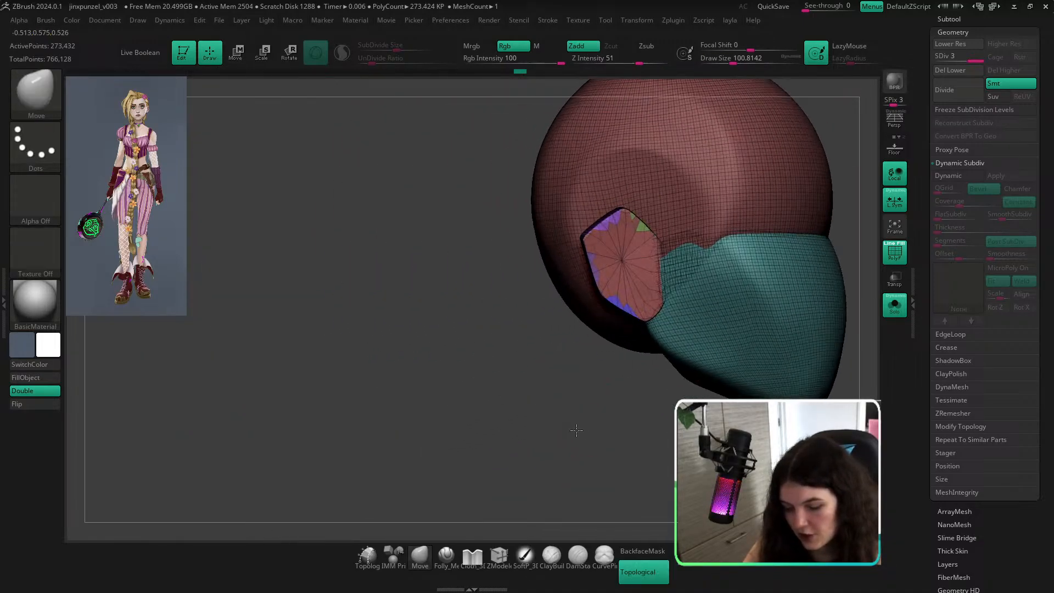
key(shift+f)
alt+right_drag(595, 428, 471, 453)
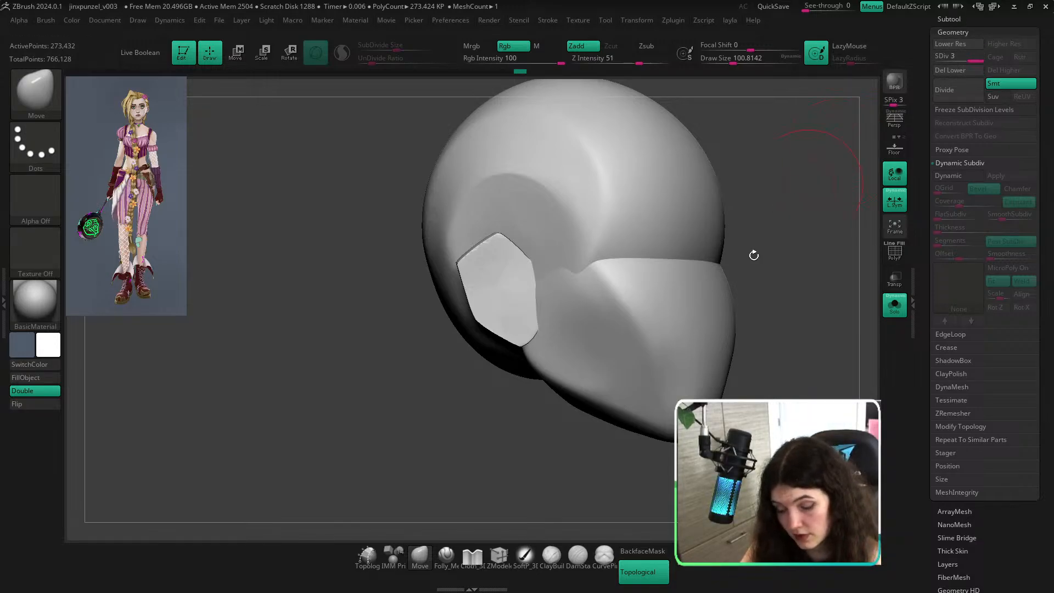
drag(494, 464, 467, 470)
key(shift+f)
key(s)
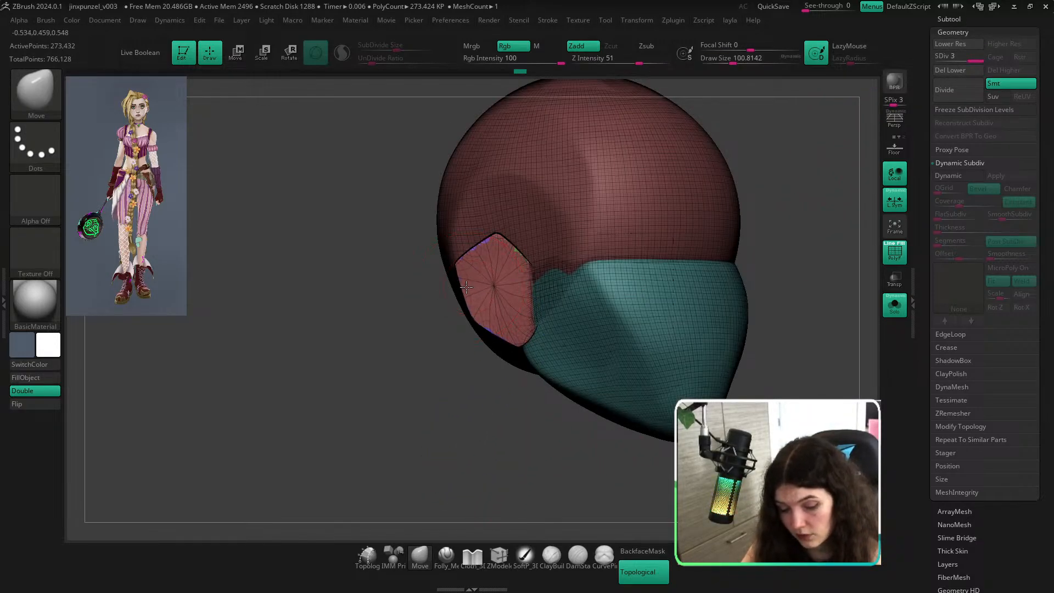
key(shift+f)
drag(475, 411, 483, 409)
Enlarge the Move brush to about 136 and pull the ears' upper back corner outward.
key(s)
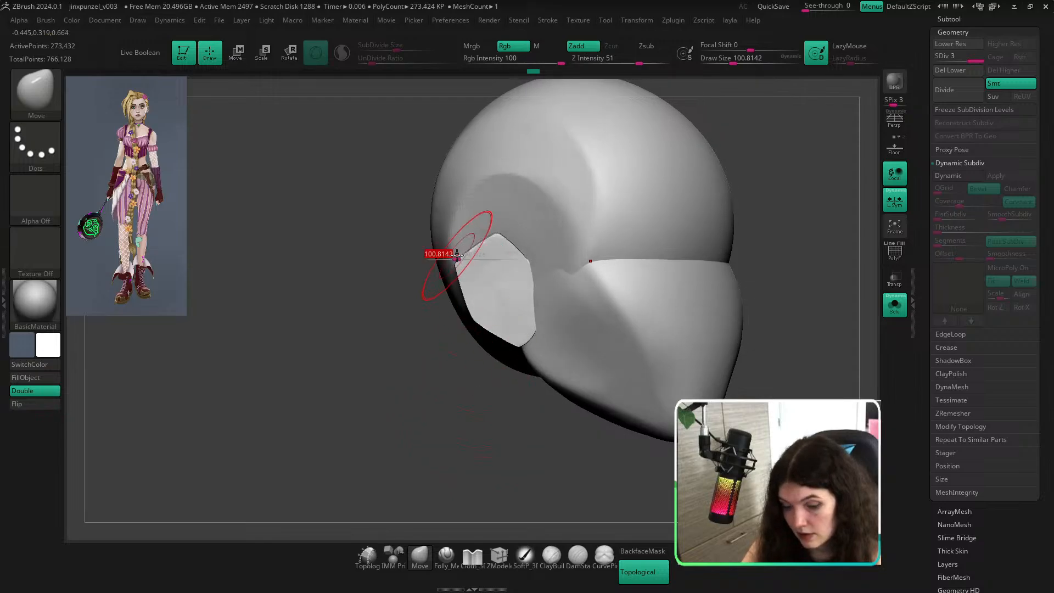
drag(456, 254, 464, 255)
drag(463, 259, 456, 265)
drag(470, 303, 516, 289)
key(s)
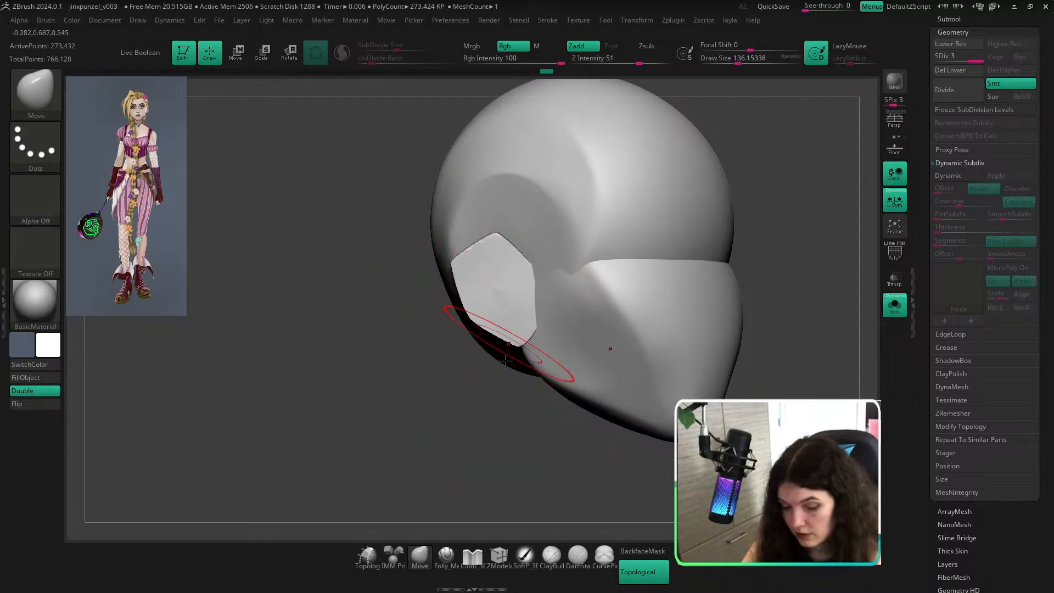
Turn on the wireframe display and delete the head copy's lower subdivision levels.
key(shift+f)
mouse_move(464, 452)
mouse_down()
mouse_move(617, 433)
mouse_move(483, 475)
mouse_move(467, 470)
mouse_move(440, 420)
mouse_move(401, 396)
mouse_move(423, 373)
mouse_up()
key(shift+f)
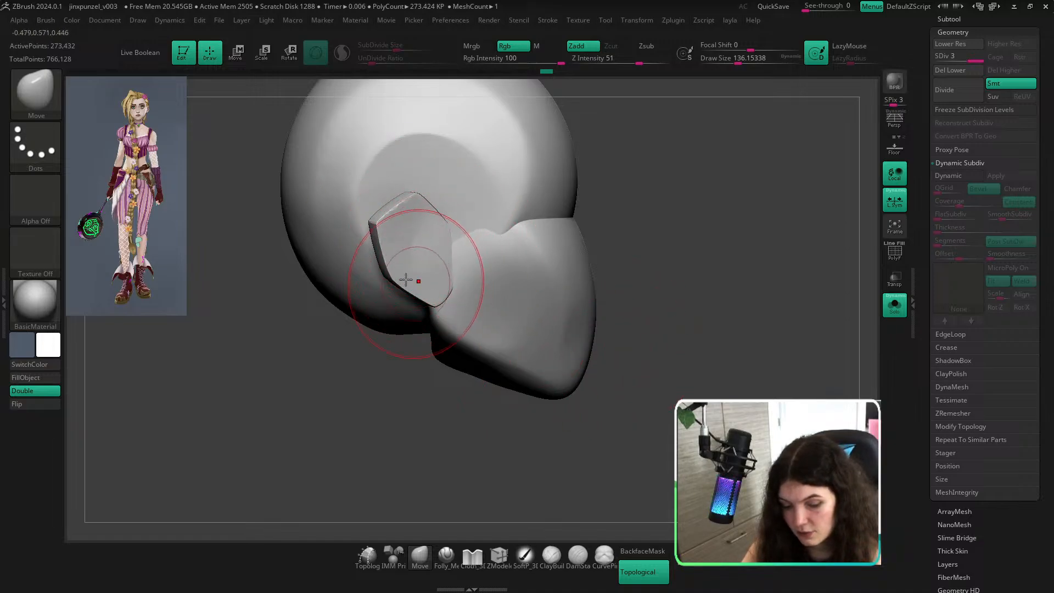
key(shift+f)
drag(678, 316, 701, 293)
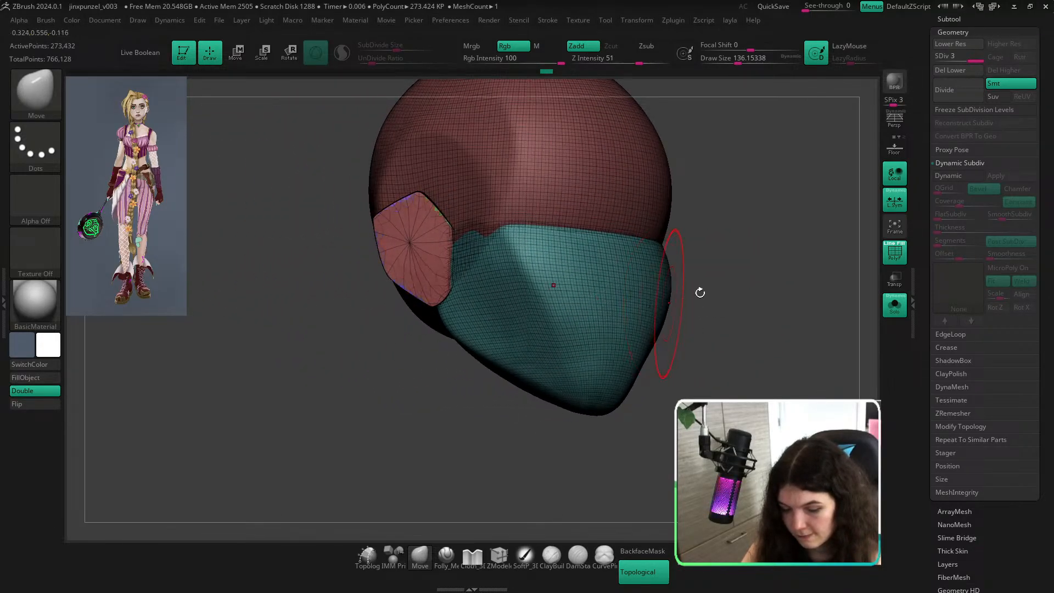
click(968, 70)
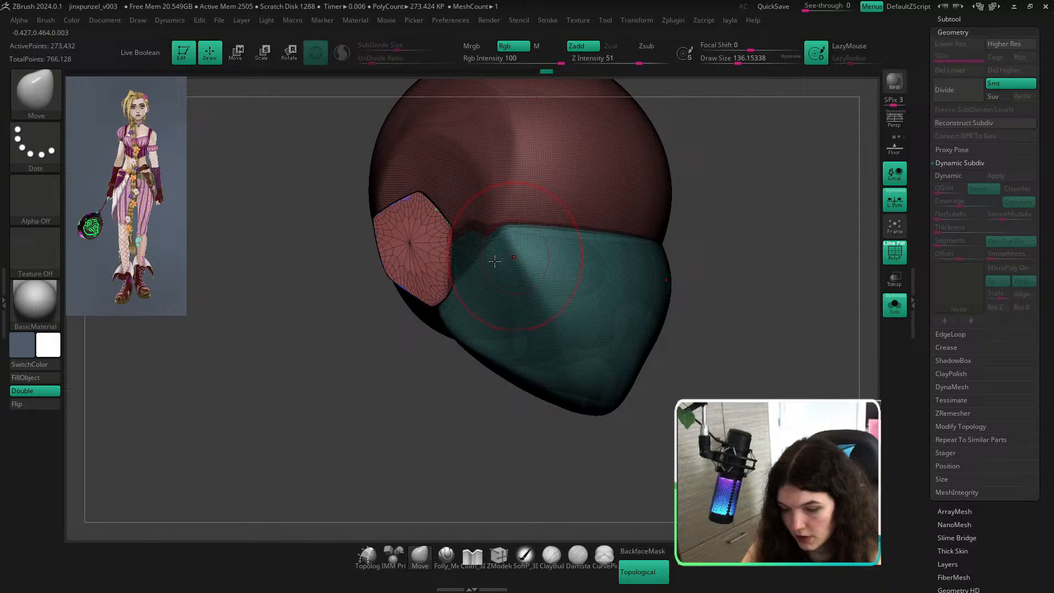
Isolate the ears, assign them a single polygroup and remesh them with ZRemesher at a target polygon count of about 0.22.
ctrl+shift+click(424, 229)
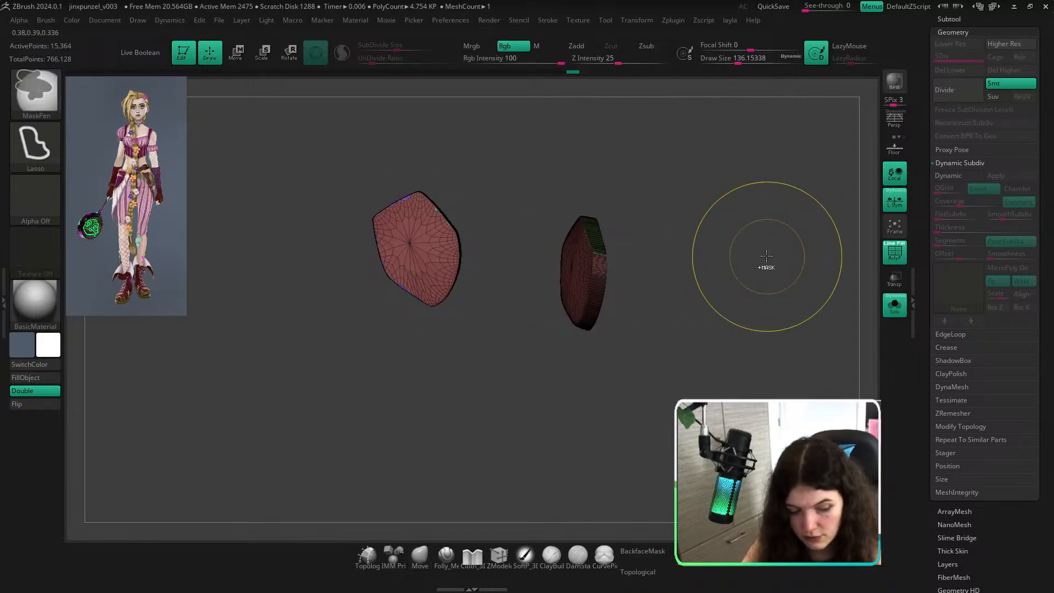
key(ctrl+w)
click(958, 413)
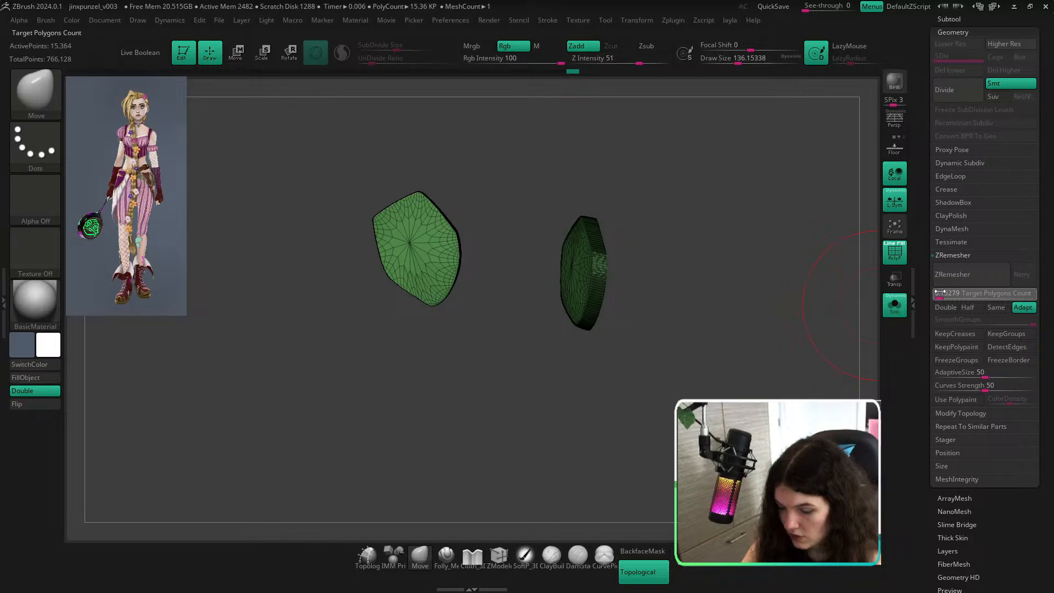
click(949, 276)
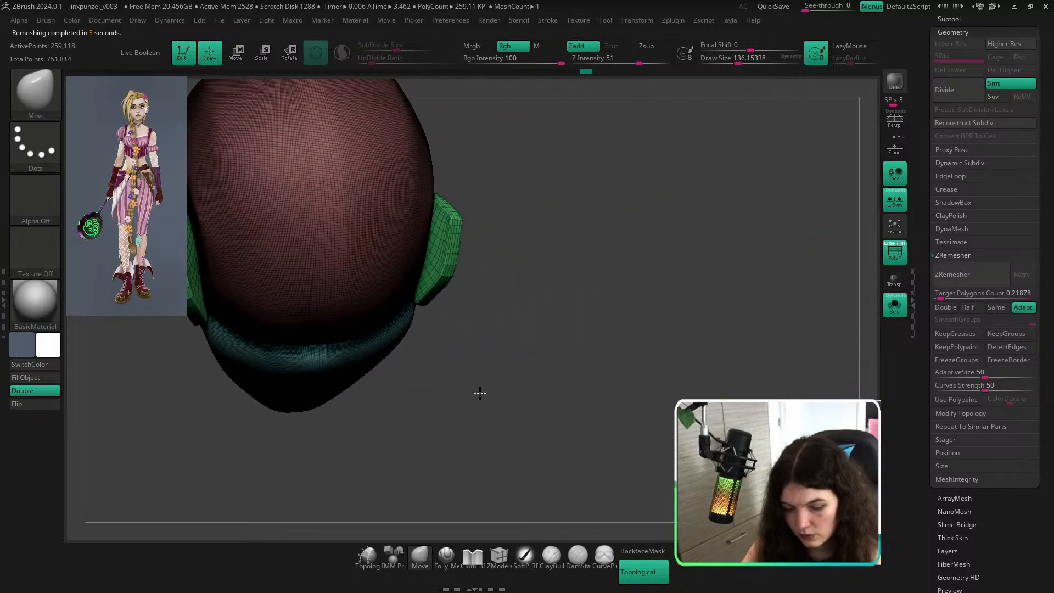
Isolate the remeshed ears, divide them twice, unhide the whole head and turn off the wireframe display.
drag(419, 385, 388, 383)
ctrl+shift+click(399, 237)
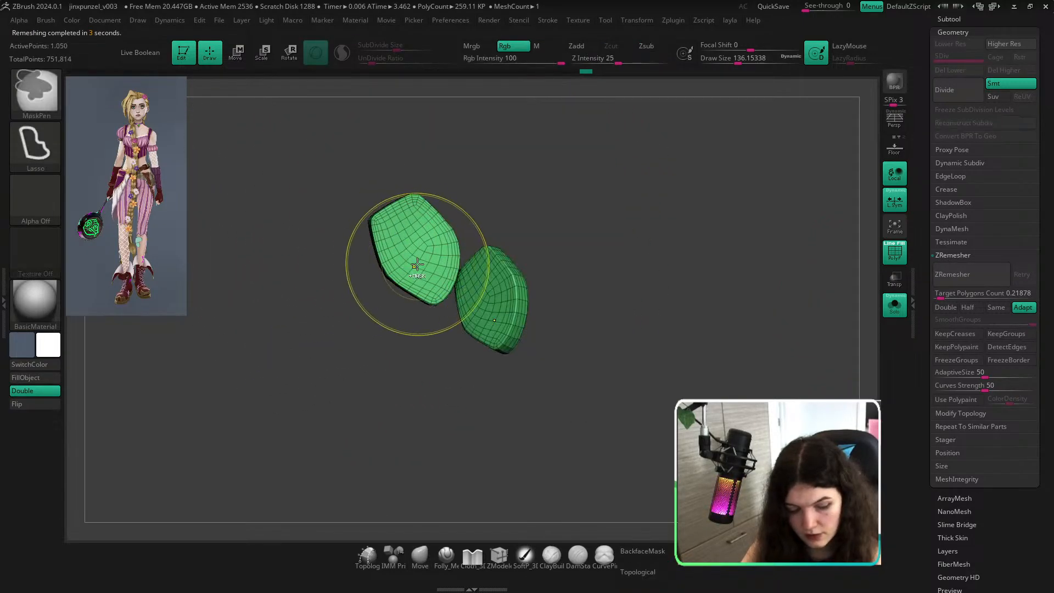
key(ctrl+d)
key(ctrl+d)
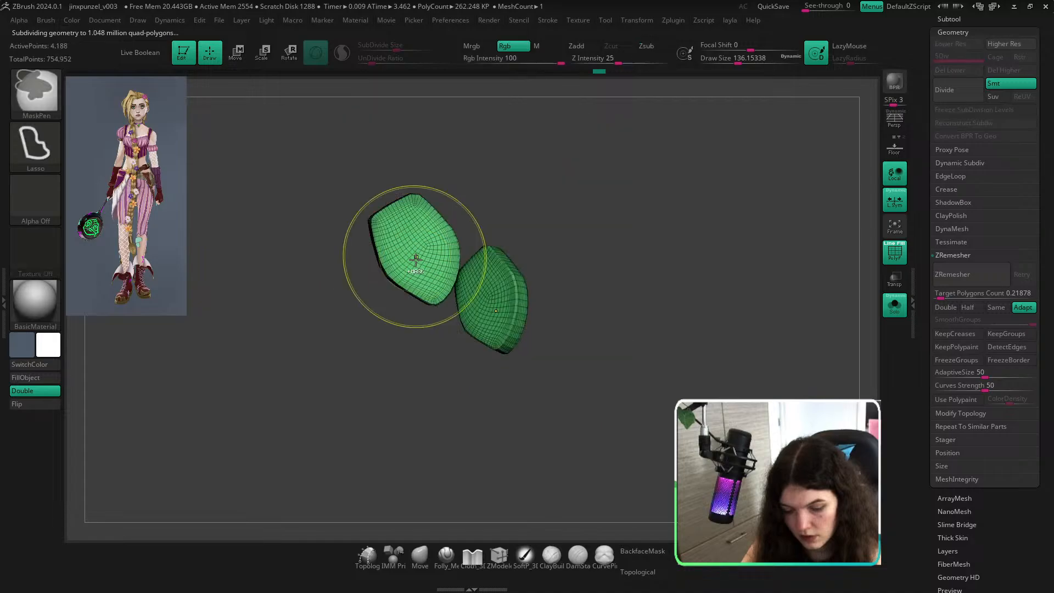
ctrl+shift+click(434, 323)
drag(353, 424, 377, 440)
key(shift+f)
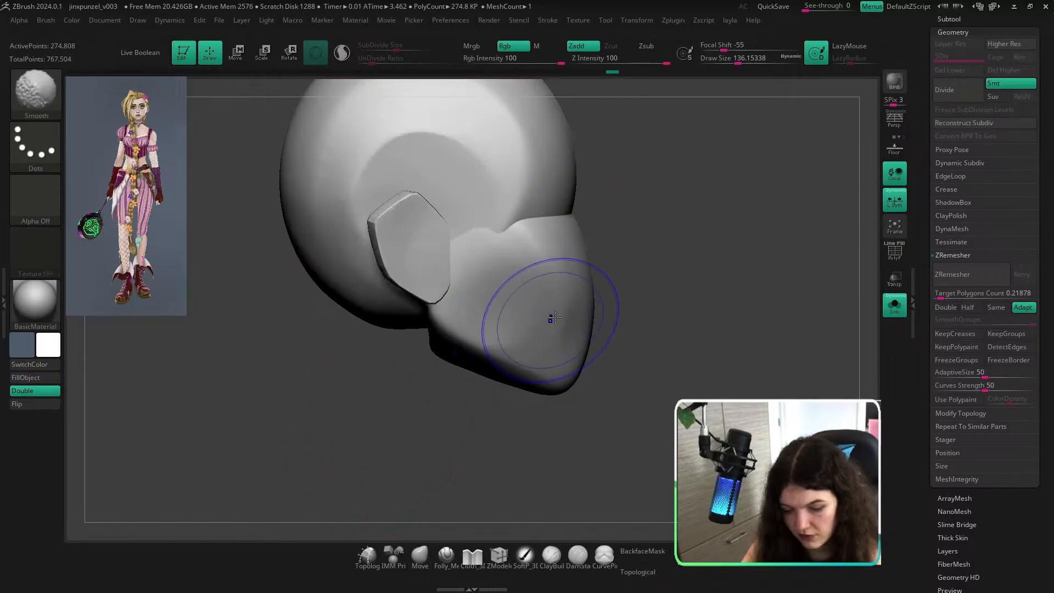
Rebuild the head's lower subdivision levels with Reconstruct Subdiv, return to level 3 and turn off the wireframe display.
key(shift+f)
click(940, 123)
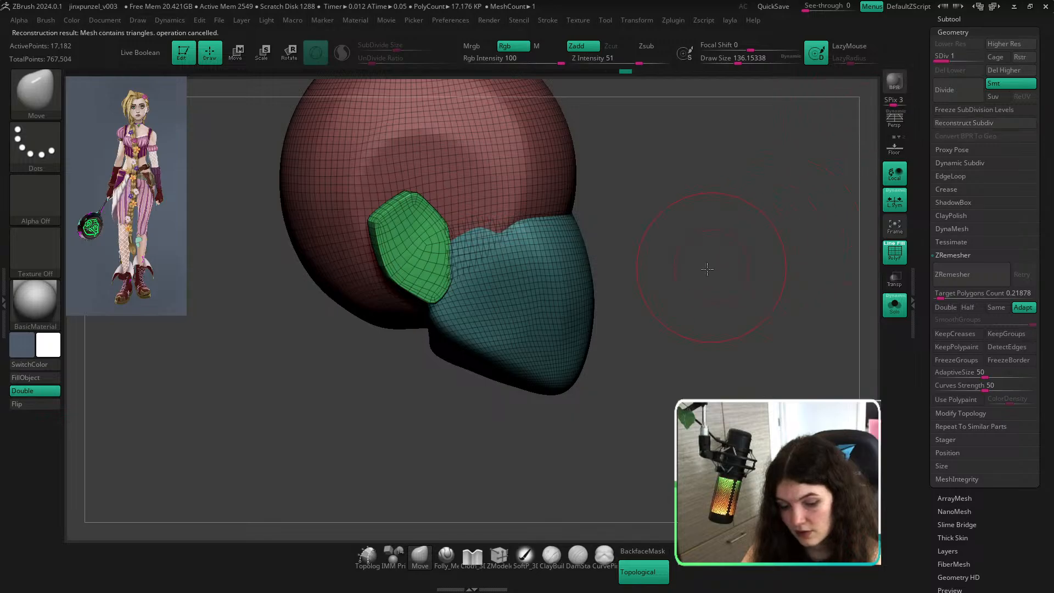
drag(706, 259, 710, 299)
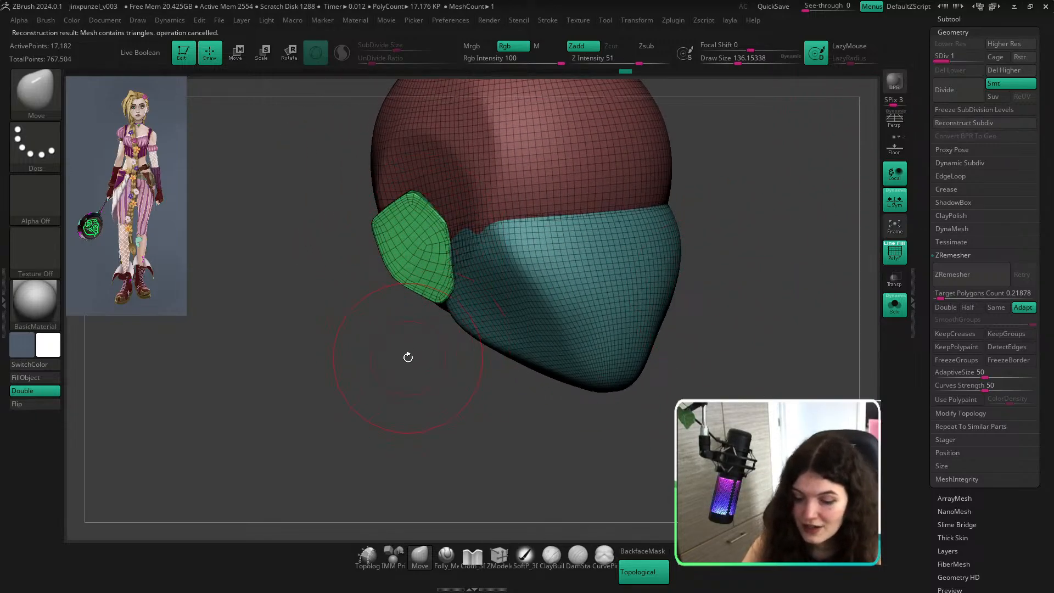
drag(408, 357, 408, 403)
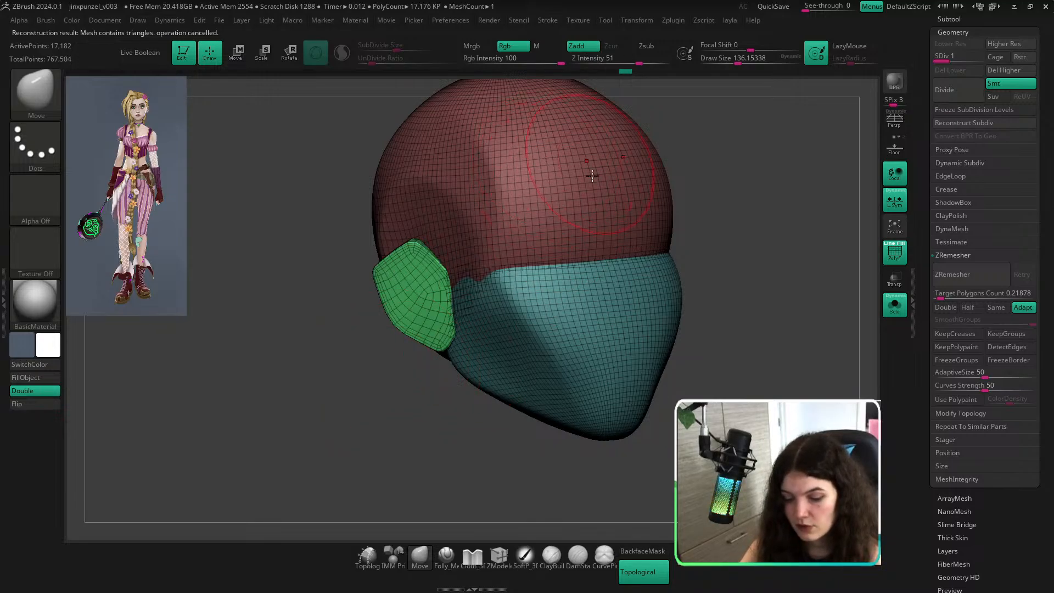
mouse_move(797, 343)
mouse_down()
mouse_move(672, 374)
mouse_move(666, 360)
mouse_up()
key(d)
key(d)
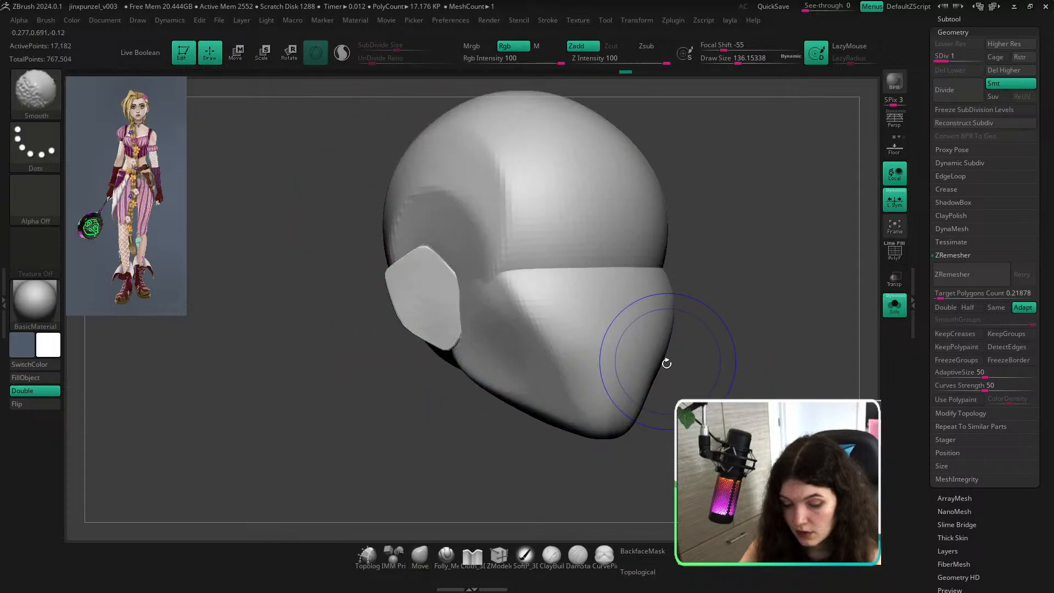
key(shift+f)
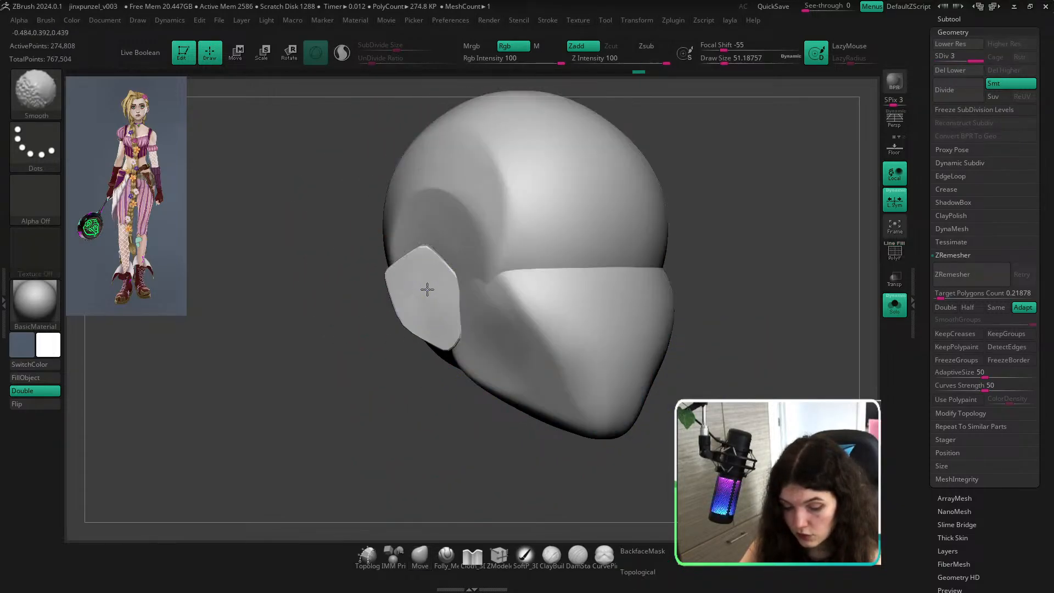
mouse_move(426, 358)
mouse_down()
mouse_move(473, 431)
mouse_move(542, 427)
mouse_move(547, 415)
mouse_up()
key(shift+f)
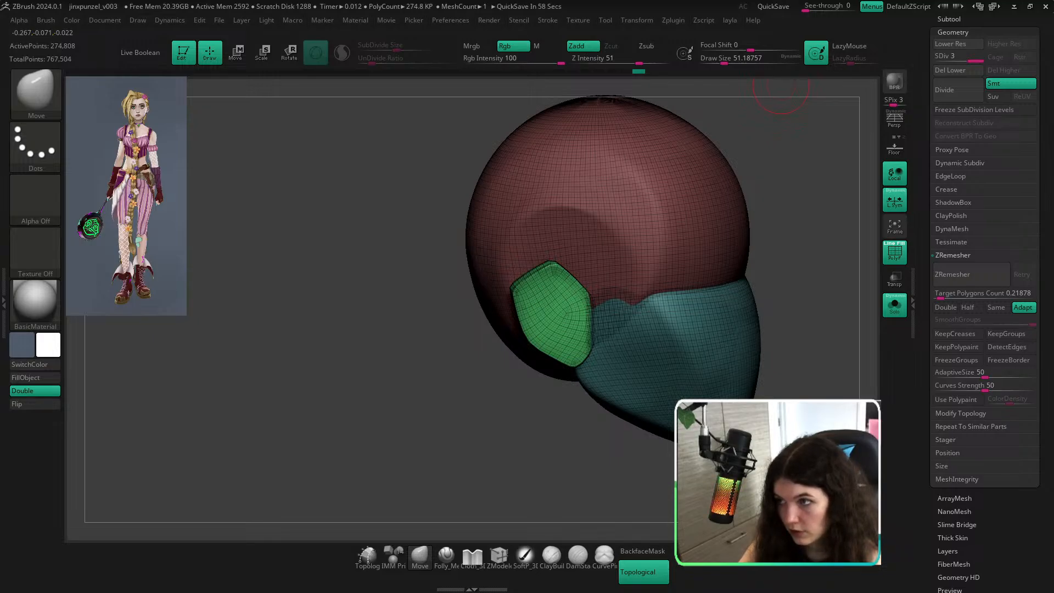
key(shift+f)
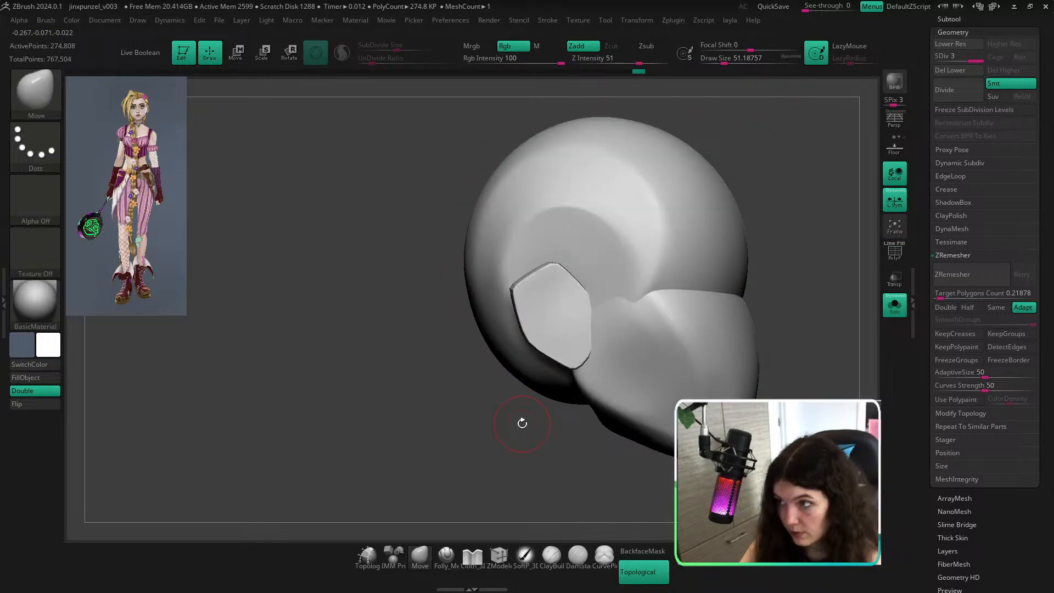
Divide the head to subdivision level 4 and paint a freehand mask over the ear's inner hollow, leaving the rim and front flap unmasked.
shift+drag(521, 423, 481, 429)
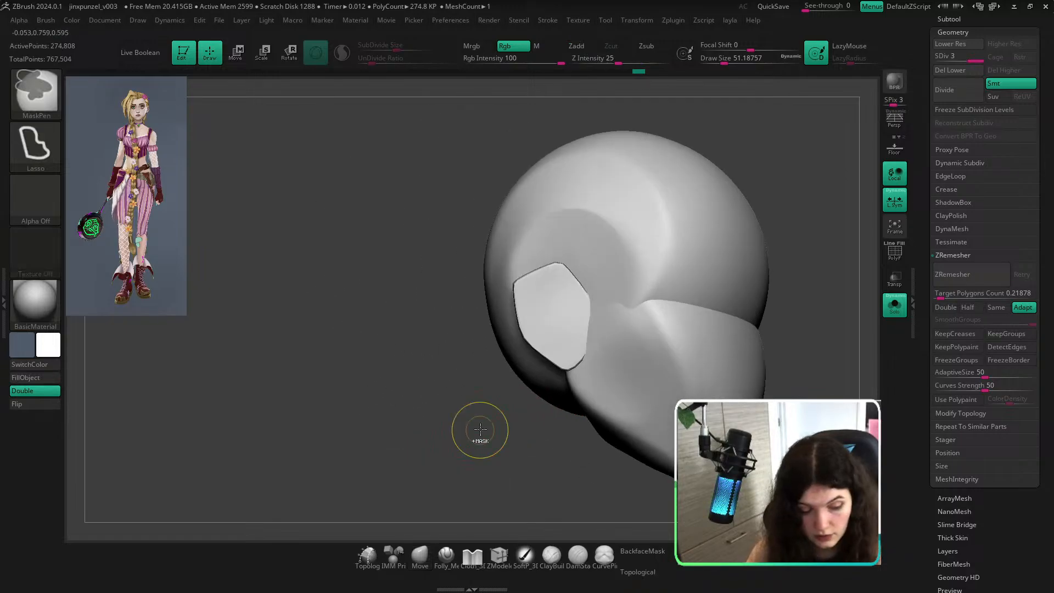
key(ctrl+d)
key(b)
key(c)
key(b)
key(s)
drag(561, 301, 551, 303)
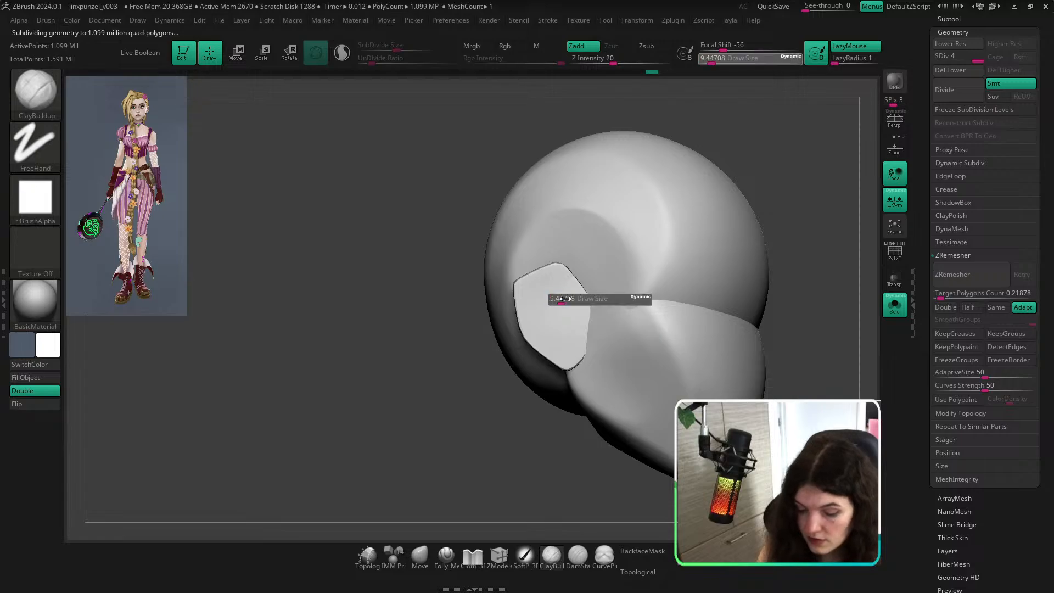
mouse_move(565, 301)
ctrl+mouse_down()
mouse_move(556, 288)
mouse_move(552, 327)
ctrl+mouse_up()
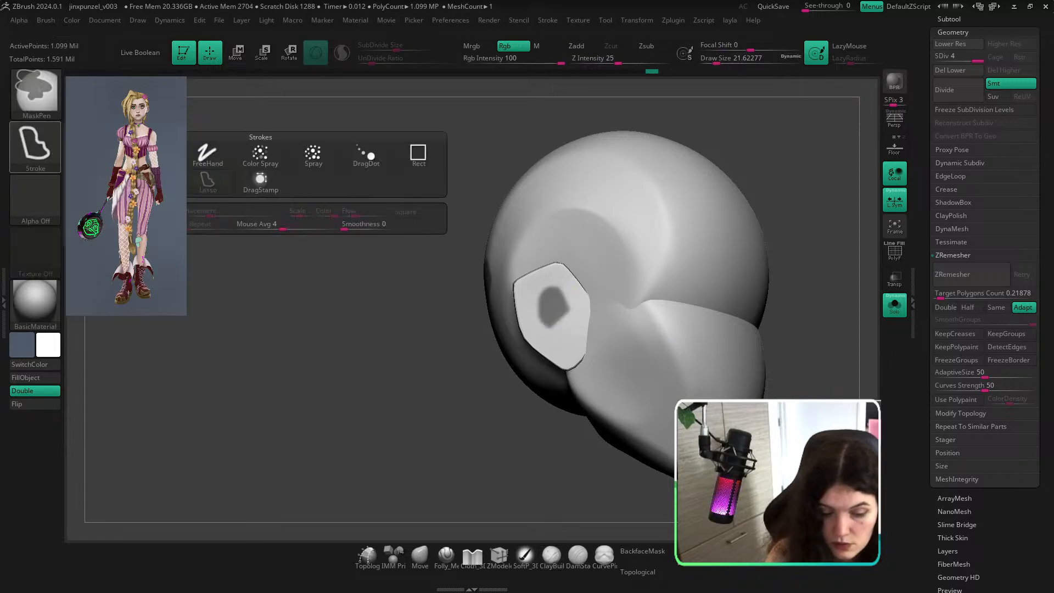
ctrl+drag(209, 183, 245, 200)
ctrl+drag(570, 305, 555, 286)
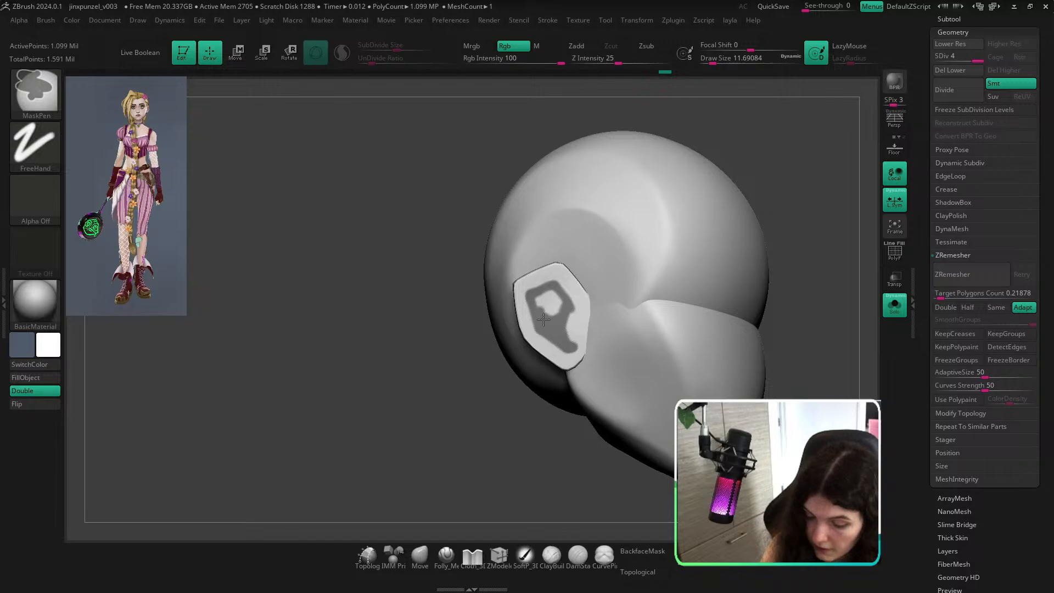
ctrl+drag(558, 302, 550, 308)
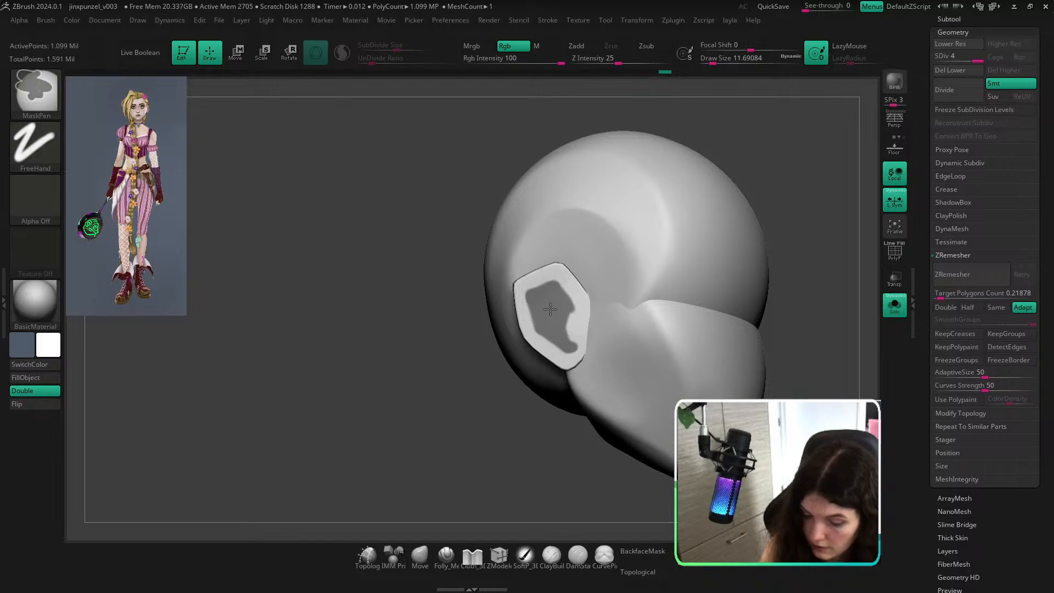
Refine the ear's hollow mask with a brush of about 8.4 and invert the mask.
mouse_move(807, 225)
mouse_down()
mouse_move(807, 238)
mouse_move(779, 236)
mouse_up()
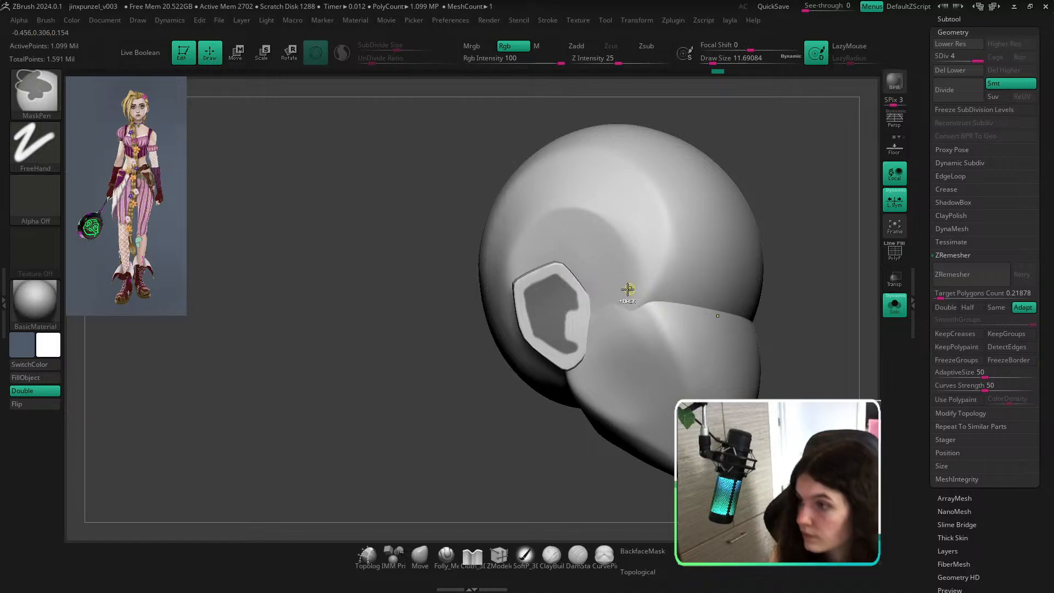
key(s)
drag(583, 311, 580, 309)
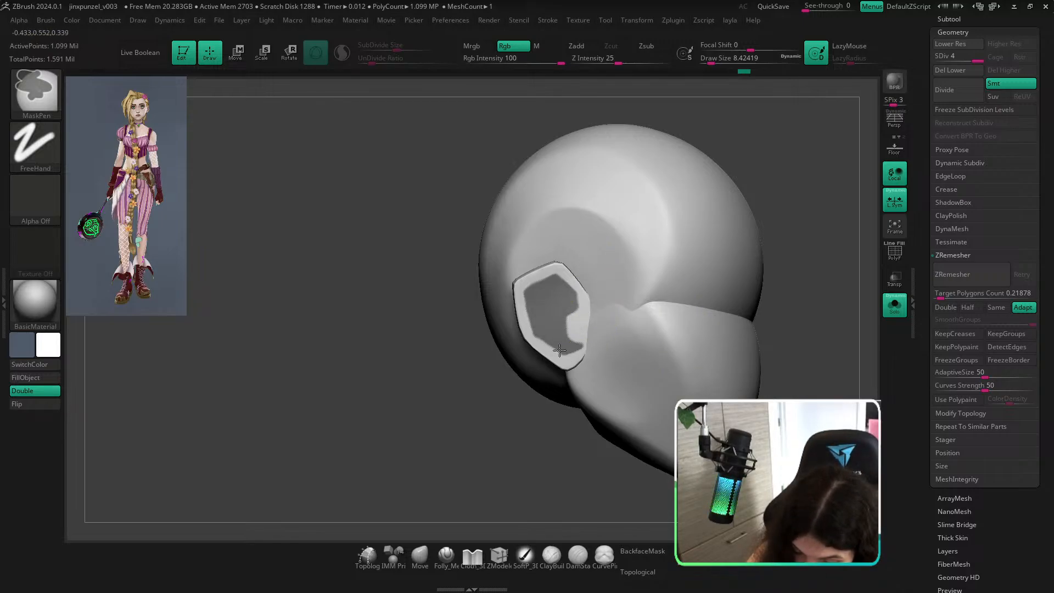
ctrl+right_drag(579, 313, 584, 216)
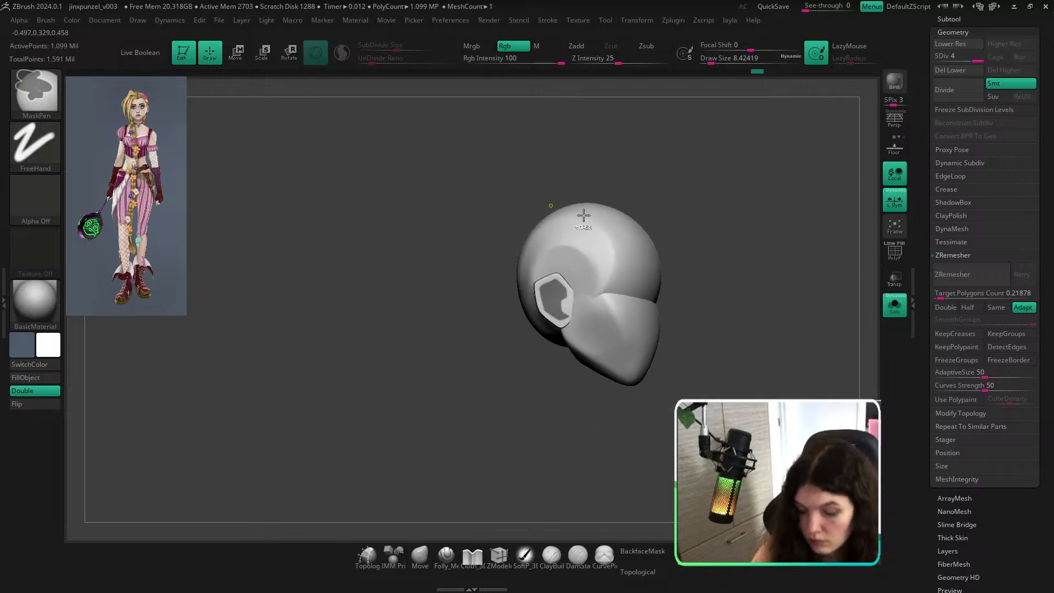
ctrl+right_drag(711, 321, 729, 377)
ctrl+click(774, 349)
key(s)
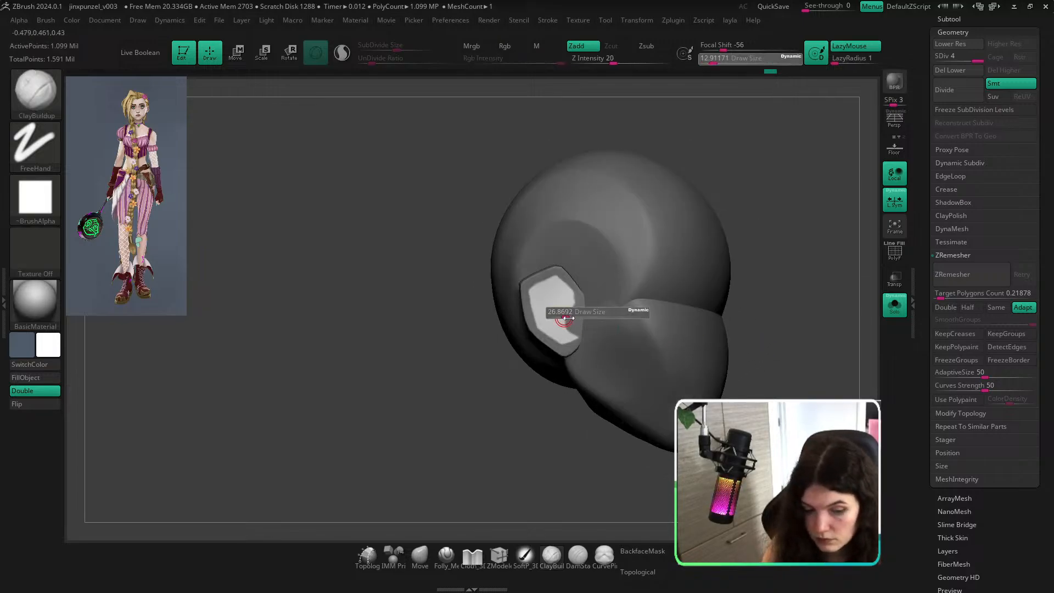
mouse_move(570, 321)
mouse_down()
mouse_move(592, 322)
mouse_move(554, 319)
mouse_move(565, 329)
mouse_up()
key(ctrl+z)
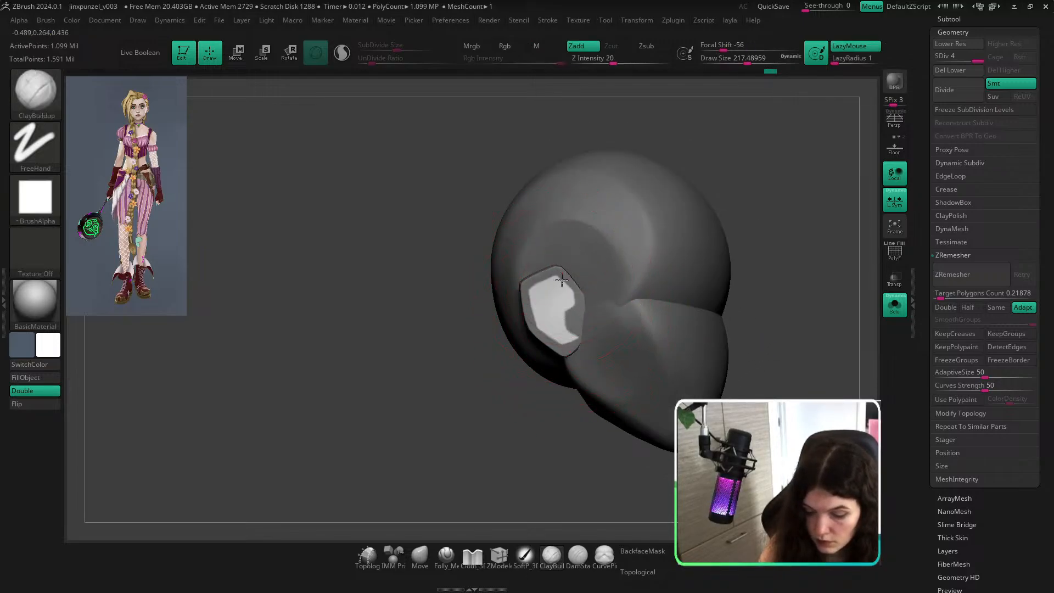
mouse_move(551, 291)
alt+mouse_down()
mouse_move(569, 331)
mouse_move(556, 294)
alt+mouse_up()
drag(738, 330, 768, 360)
key(ctrl+z)
key(ctrl+z)
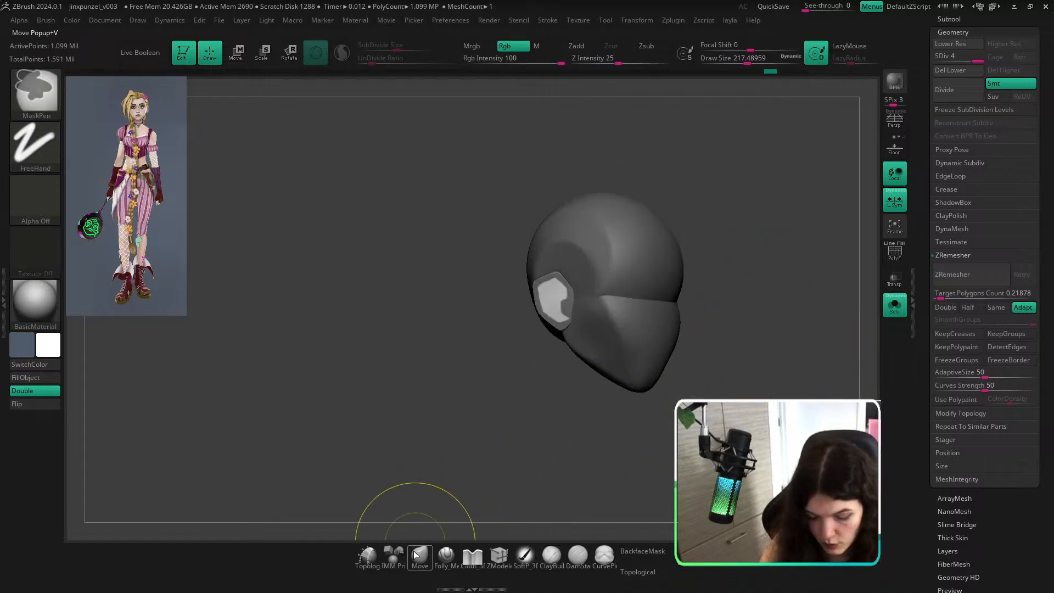
Push the unmasked ear hollow inward with the Move brush at about 262, topological masking off, and clear the mask.
click(420, 556)
click(648, 578)
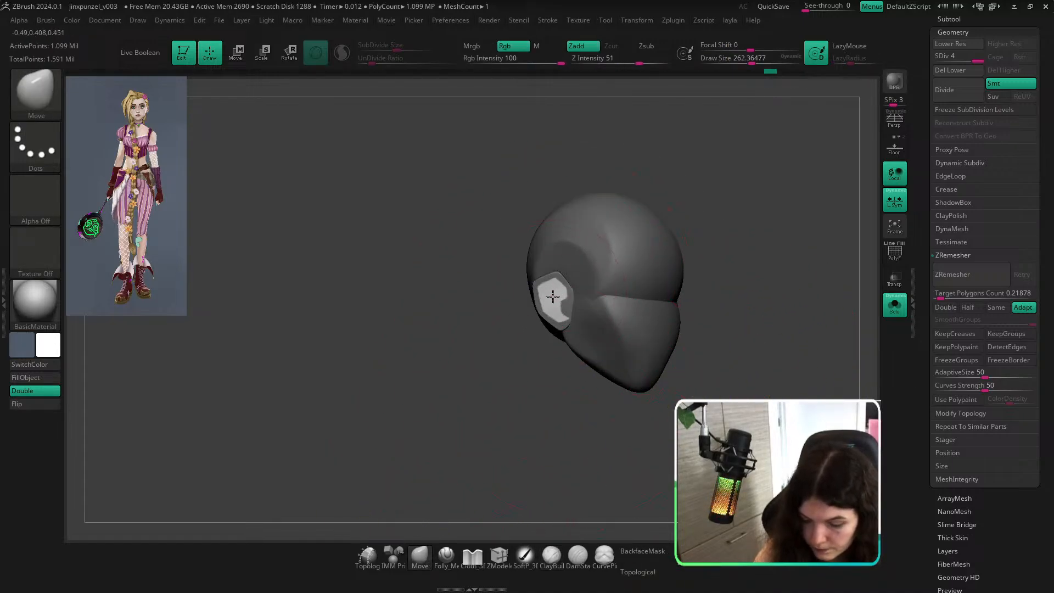
drag(554, 299, 564, 301)
drag(722, 316, 756, 337)
mouse_move(760, 355)
ctrl+mouse_down()
mouse_move(772, 374)
mouse_move(762, 359)
mouse_move(741, 367)
ctrl+mouse_up()
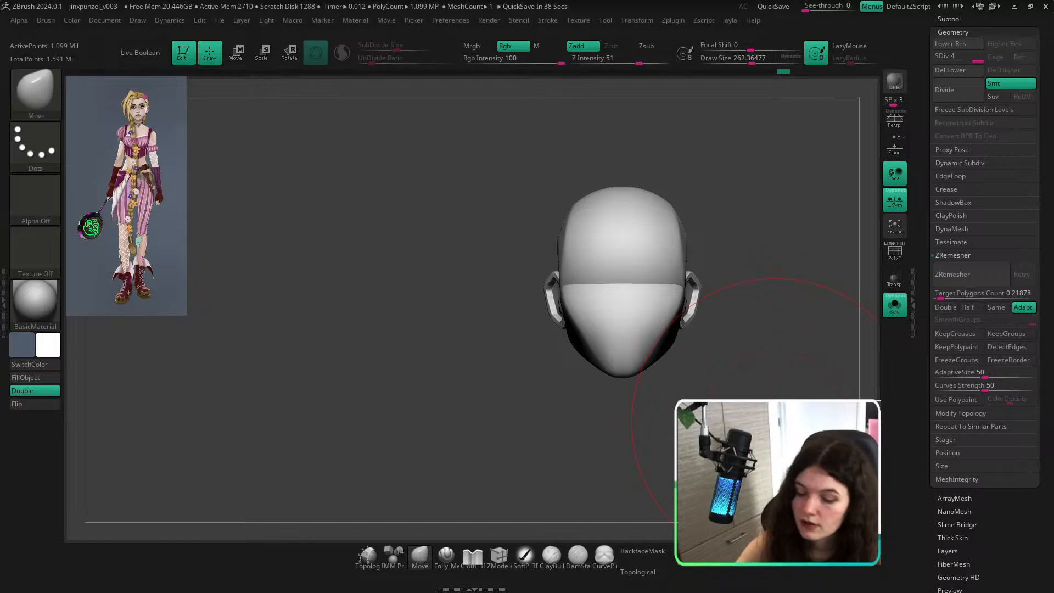
Shrink the Move brush to about 145 and undo the last change inside the ear hollow.
right_drag(781, 342, 862, 342)
ctrl+right_drag(610, 292, 535, 346)
key(bracketleft)
key(bracketleft)
key(bracketleft)
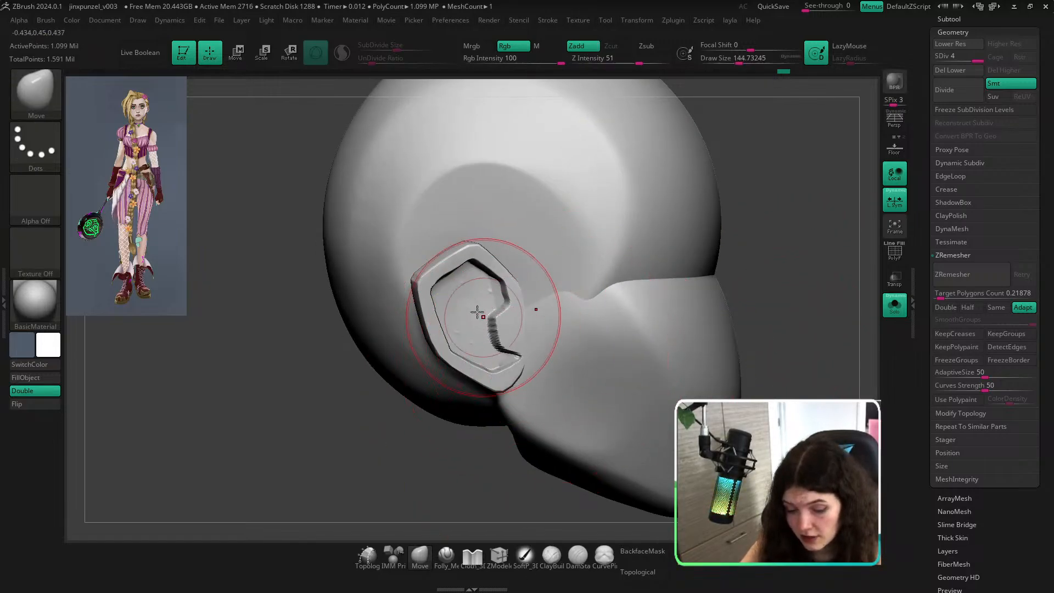
key(ctrl+z)
Turn on topological masking and reshape the ear around its front flap with the Move brush at about 299.
right_drag(456, 357, 552, 330)
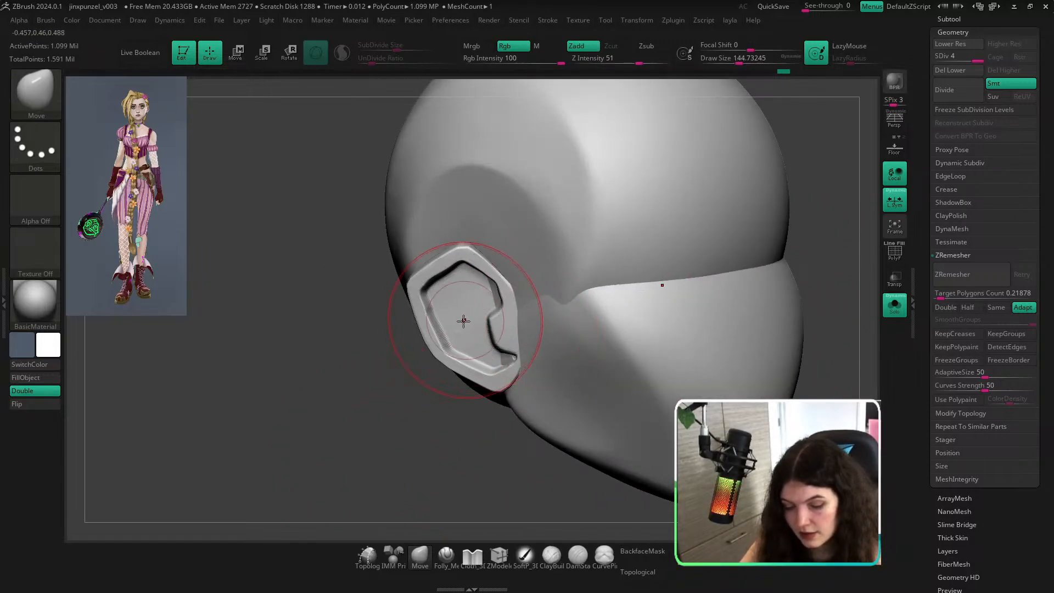
key(s)
drag(464, 321, 459, 315)
mouse_move(415, 420)
right_down()
mouse_move(377, 438)
mouse_move(464, 405)
right_up()
key(bracketright)
key(bracketright)
click(630, 570)
drag(494, 329, 460, 323)
Adjust the rear inner edge of the ear hollow with the Move brush at about 97.
right_drag(417, 473, 471, 382)
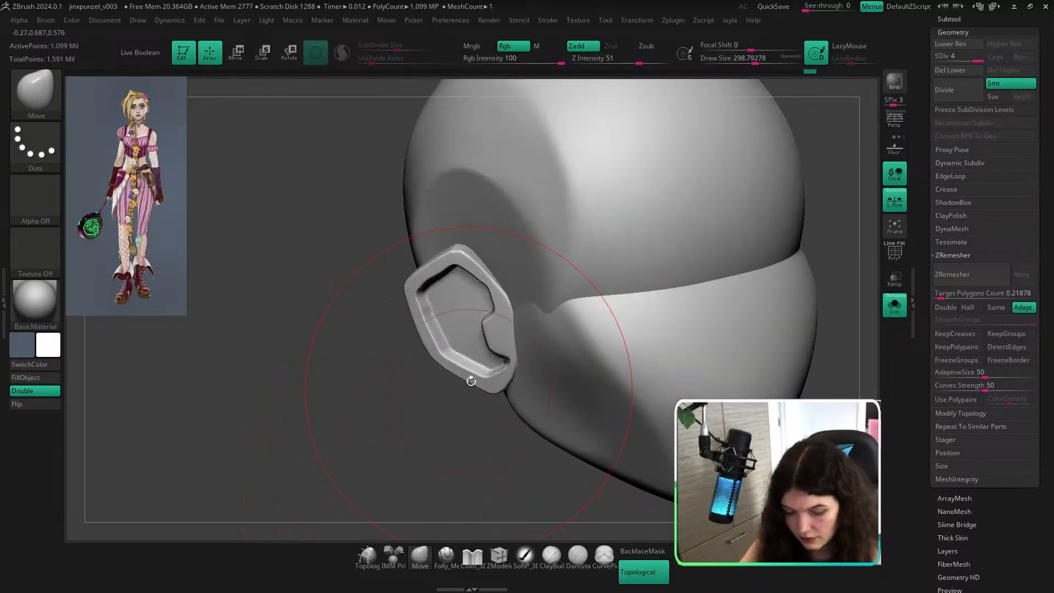
key(bracketleft)
key(bracketleft)
drag(441, 325, 459, 352)
Bevel the inner edge of the ear's rear rim with the TrimDynamic brush at a draw size of about 23.
mouse_move(421, 403)
right_down()
mouse_move(513, 342)
mouse_move(765, 353)
right_up()
mouse_move(631, 346)
ctrl+right_down()
mouse_move(562, 351)
mouse_move(570, 344)
ctrl+right_up()
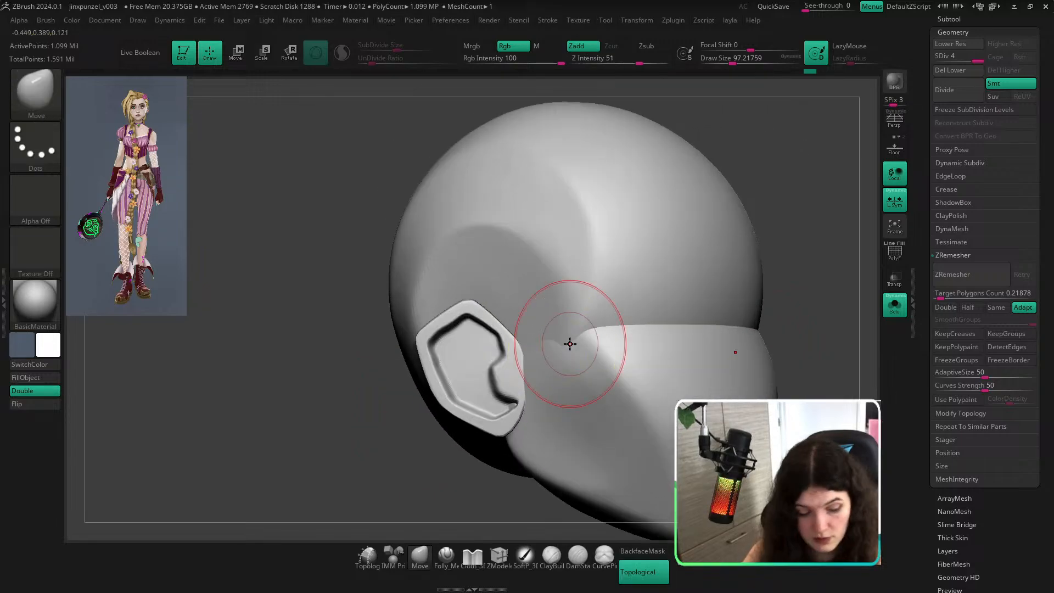
key(b)
key(t)
key(d)
key(bracketleft)
key(bracketleft)
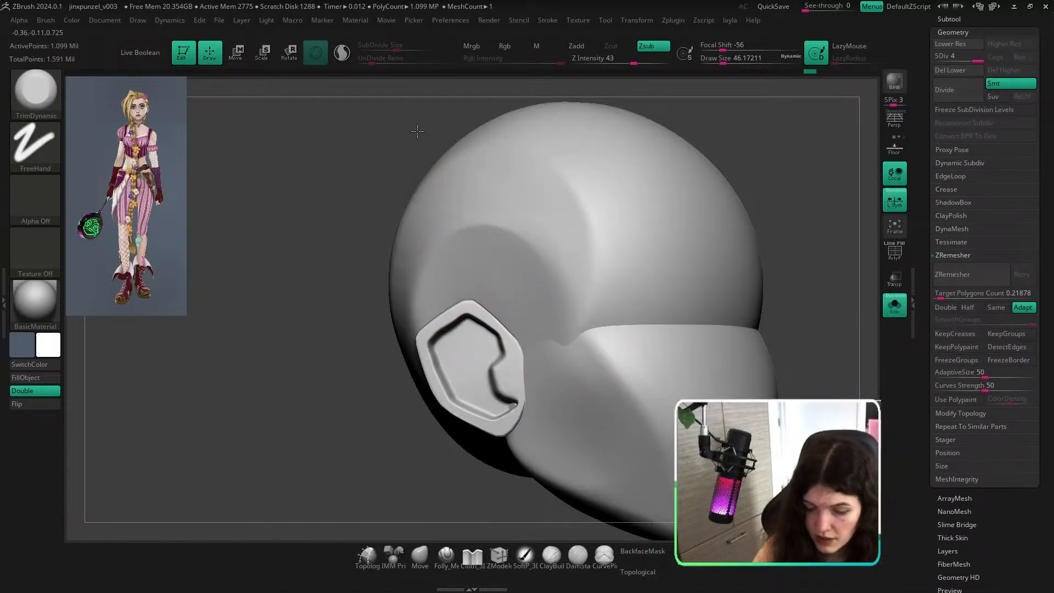
right_drag(417, 130, 471, 311)
key(bracketleft)
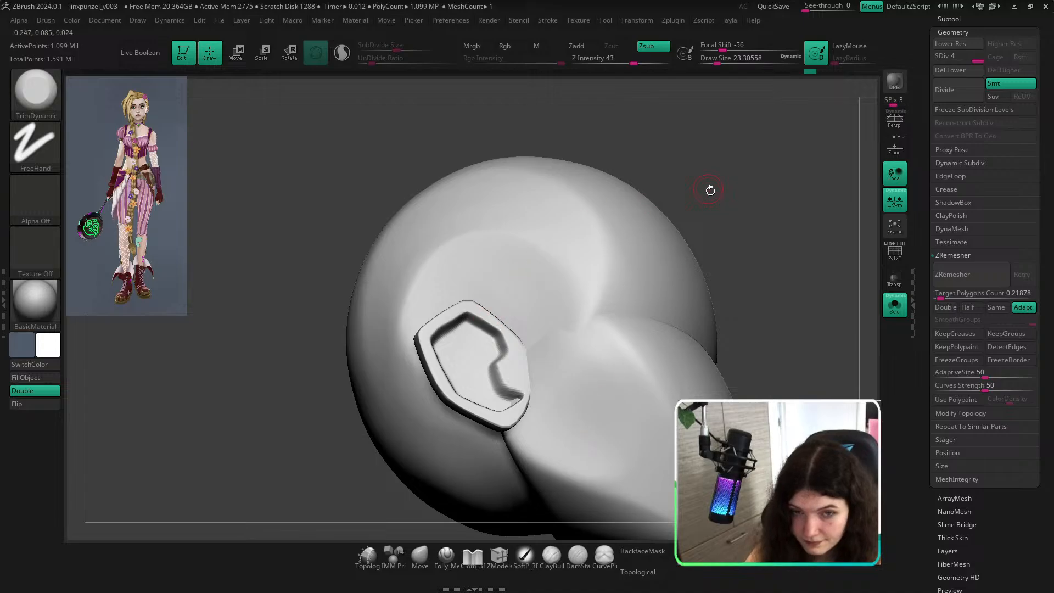
mouse_move(711, 190)
right_down()
mouse_move(685, 174)
mouse_move(706, 205)
mouse_move(683, 224)
right_up()
key(ctrl)
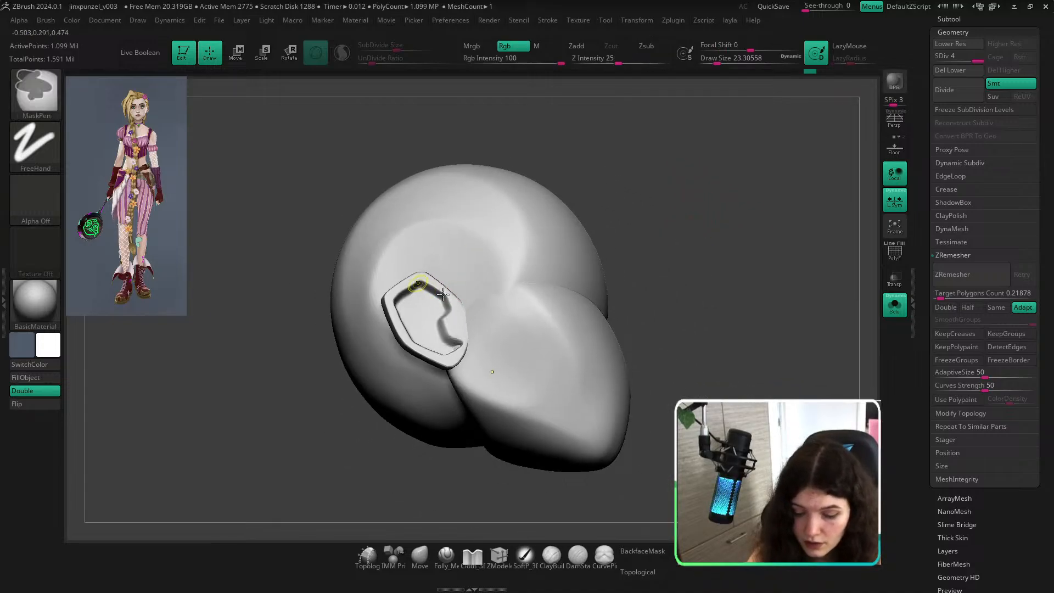
ctrl+right_drag(443, 295, 422, 275)
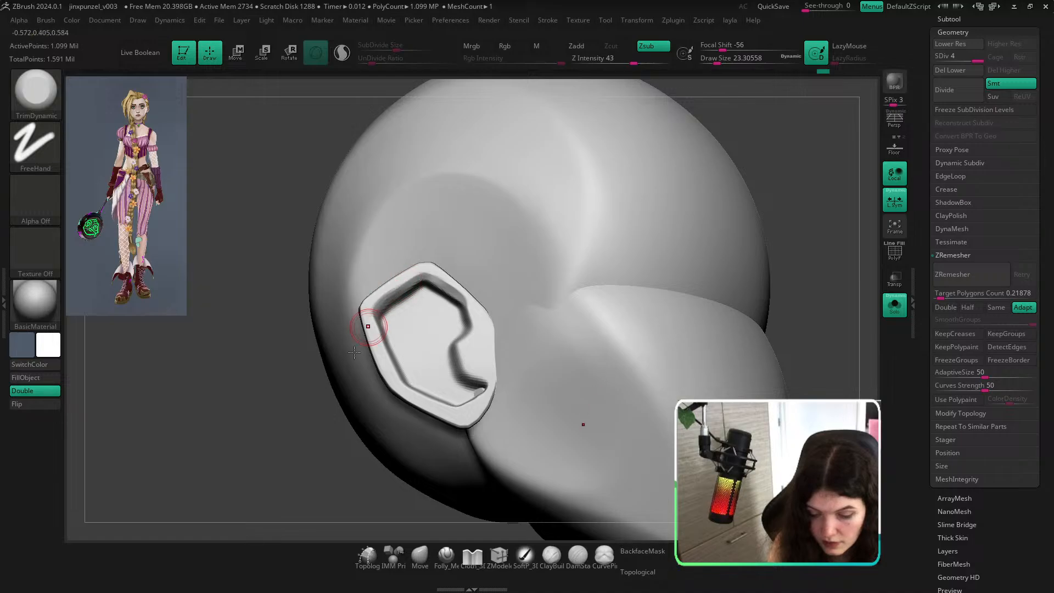
right_drag(364, 318, 348, 423)
right_drag(382, 497, 370, 402)
drag(377, 328, 420, 408)
Trim the ear's lower rim and the edge of its front flap with TrimDynamic.
right_drag(418, 409, 428, 451)
drag(422, 391, 466, 399)
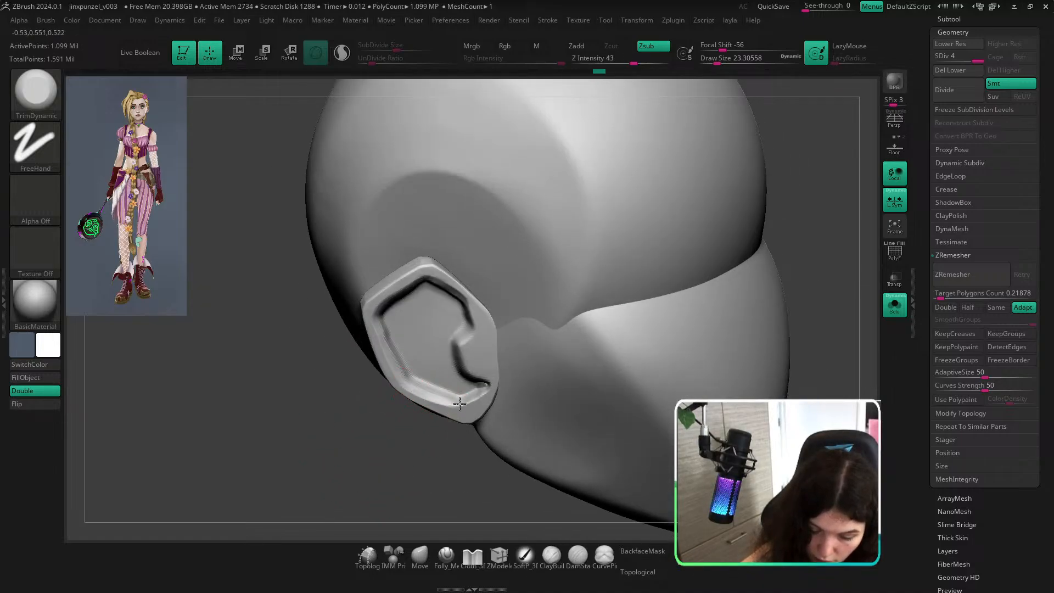
mouse_move(463, 385)
right_down()
mouse_move(508, 494)
mouse_move(530, 486)
right_up()
mouse_move(479, 392)
mouse_down()
mouse_move(462, 402)
mouse_move(475, 354)
mouse_move(465, 342)
mouse_up()
Switch to ClayBuildup at a draw size of about 29 and try a stroke down the middle of the ear hollow.
ctrl+right_drag(469, 300, 490, 174)
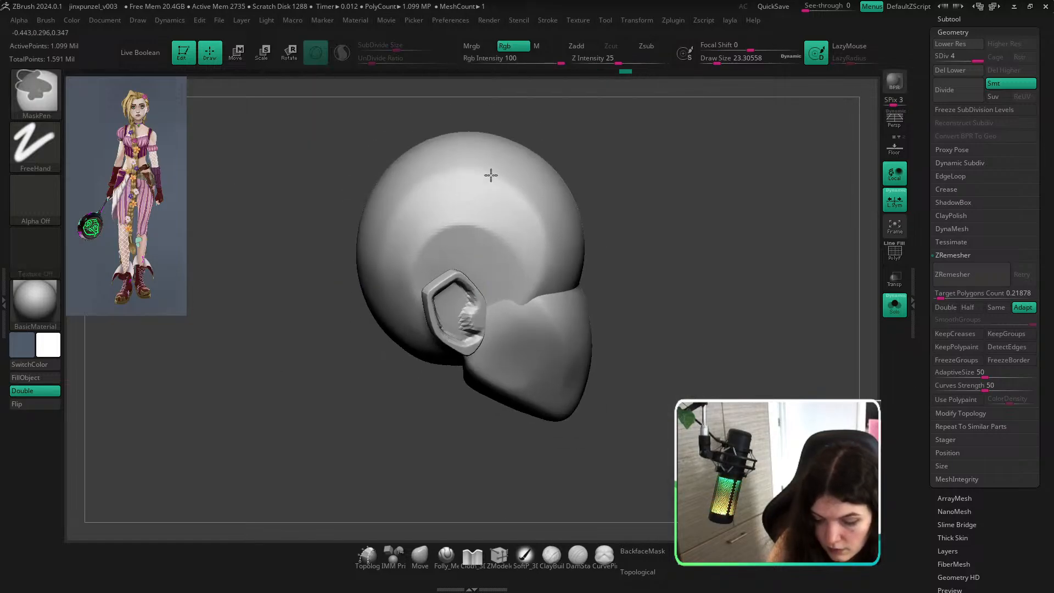
mouse_move(807, 269)
right_down()
mouse_move(777, 282)
mouse_move(760, 328)
mouse_move(796, 316)
mouse_move(784, 326)
right_up()
key(b)
key(c)
key(b)
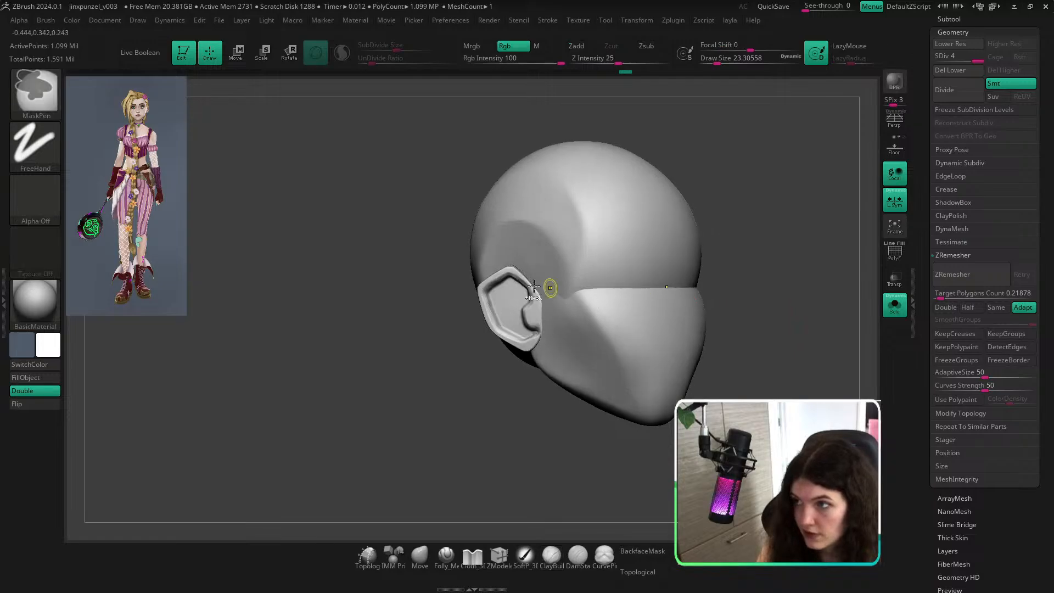
ctrl+right_drag(551, 287, 536, 352)
key(bracketright)
mouse_move(514, 371)
mouse_down()
mouse_move(487, 305)
mouse_move(530, 374)
mouse_up()
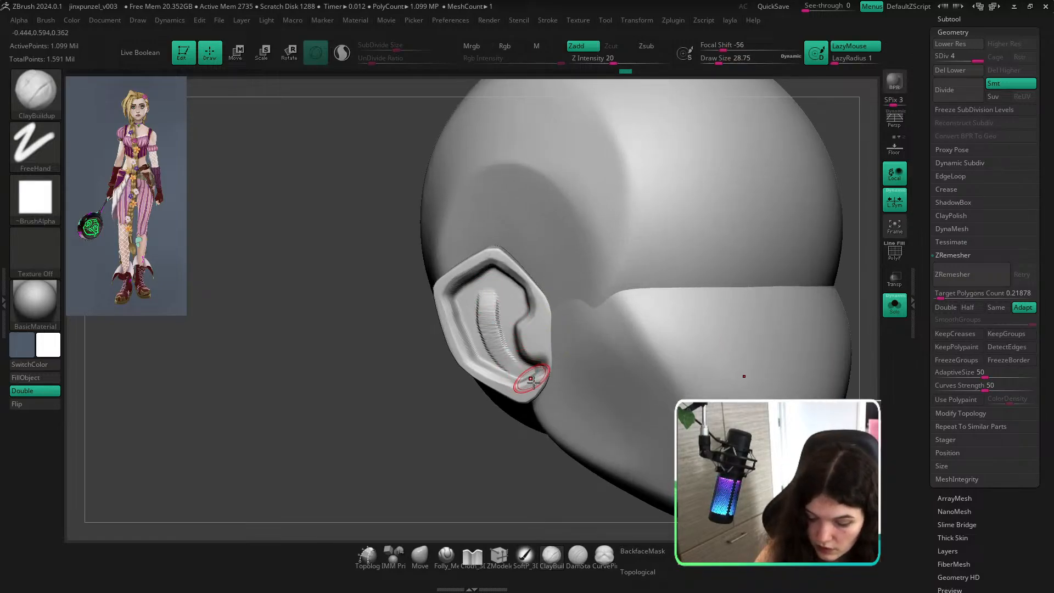
key(ctrl+z)
Turn on backface masking and try building up the ear hollow again from the lobe upward.
click(636, 554)
right_drag(565, 479, 587, 476)
mouse_move(534, 372)
mouse_down()
mouse_move(496, 344)
mouse_move(500, 286)
mouse_move(496, 321)
mouse_move(514, 365)
mouse_move(498, 321)
mouse_up()
key(ctrl+z)
key(ctrl+z)
key(ctrl+z)
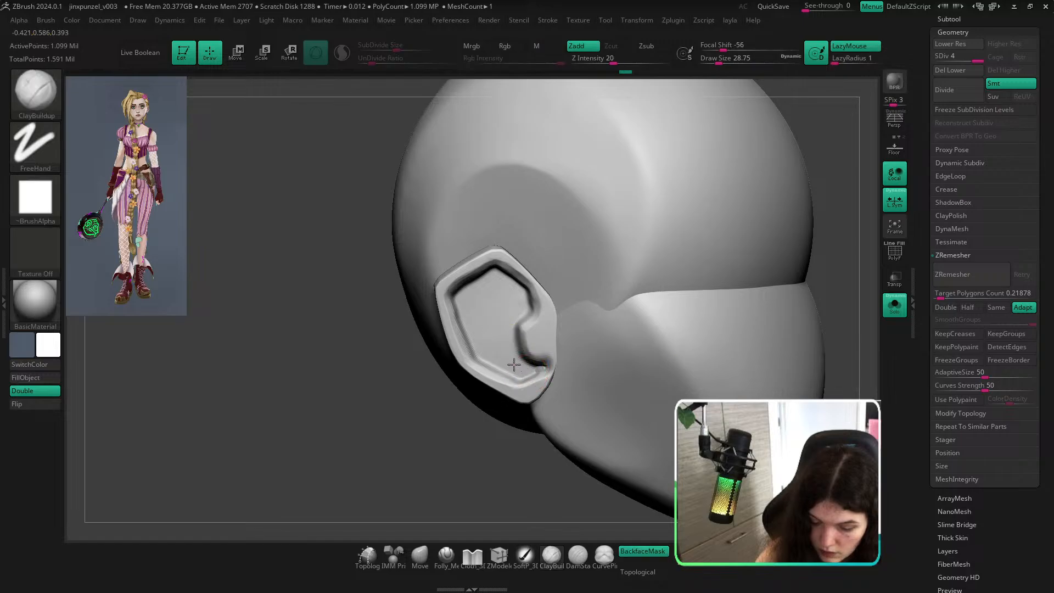
Isolate the ears by showing only their polygroup.
mouse_move(516, 364)
mouse_down()
mouse_move(509, 277)
mouse_move(521, 369)
mouse_up()
mouse_move(495, 439)
mouse_down()
mouse_move(614, 403)
mouse_move(629, 377)
mouse_up()
key(ctrl+shift)
ctrl+shift+click(518, 319)
Build up a raised inner fold in the ear hollow with ClayBuildup and smooth it.
drag(637, 341, 522, 332)
drag(592, 381, 581, 290)
mouse_move(499, 352)
mouse_down()
mouse_move(584, 369)
mouse_move(591, 289)
mouse_up()
drag(644, 262, 619, 251)
mouse_move(583, 372)
mouse_down()
mouse_move(546, 288)
mouse_move(571, 374)
mouse_move(563, 297)
mouse_move(572, 321)
mouse_move(557, 301)
mouse_move(583, 359)
mouse_move(565, 342)
mouse_move(583, 310)
mouse_move(594, 363)
mouse_move(566, 320)
mouse_move(569, 359)
mouse_up()
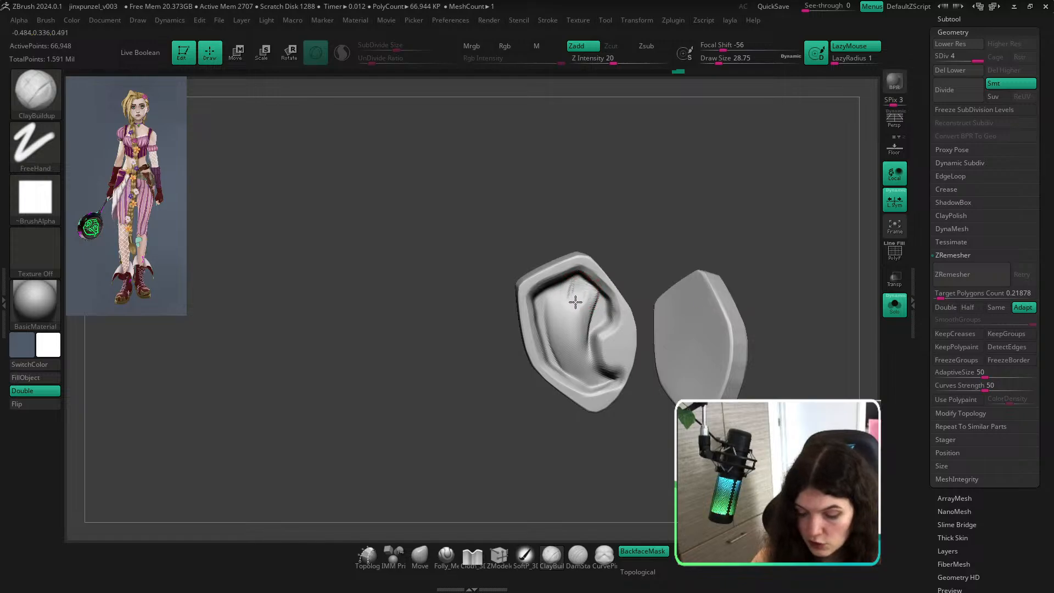
key(shift)
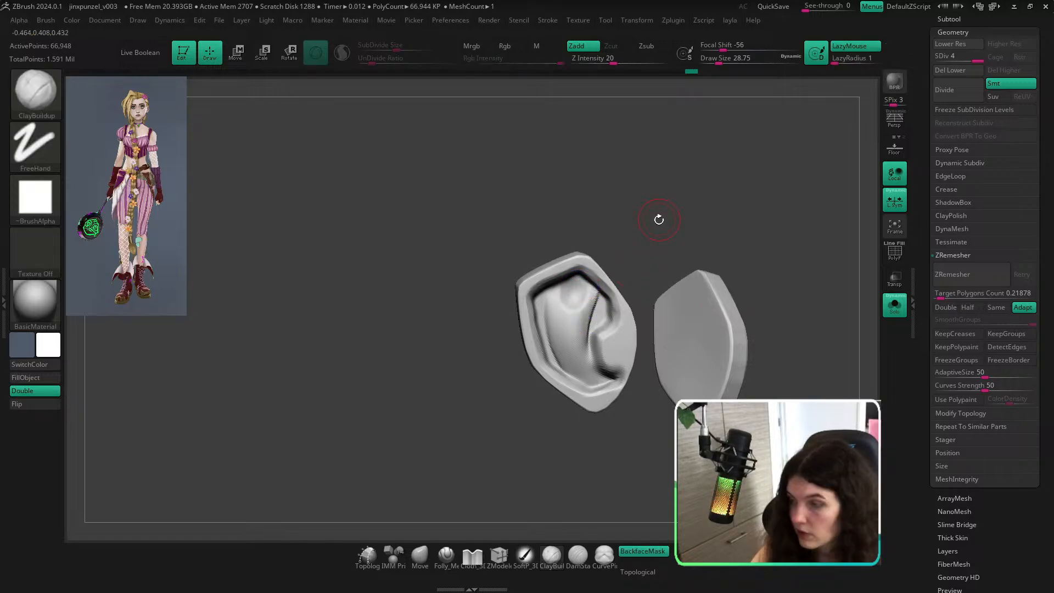
Extend the raised inner fold toward the upper ear hollow with ClayBuildup at a draw size of about 22 and smooth it.
drag(657, 213, 611, 272)
key(s)
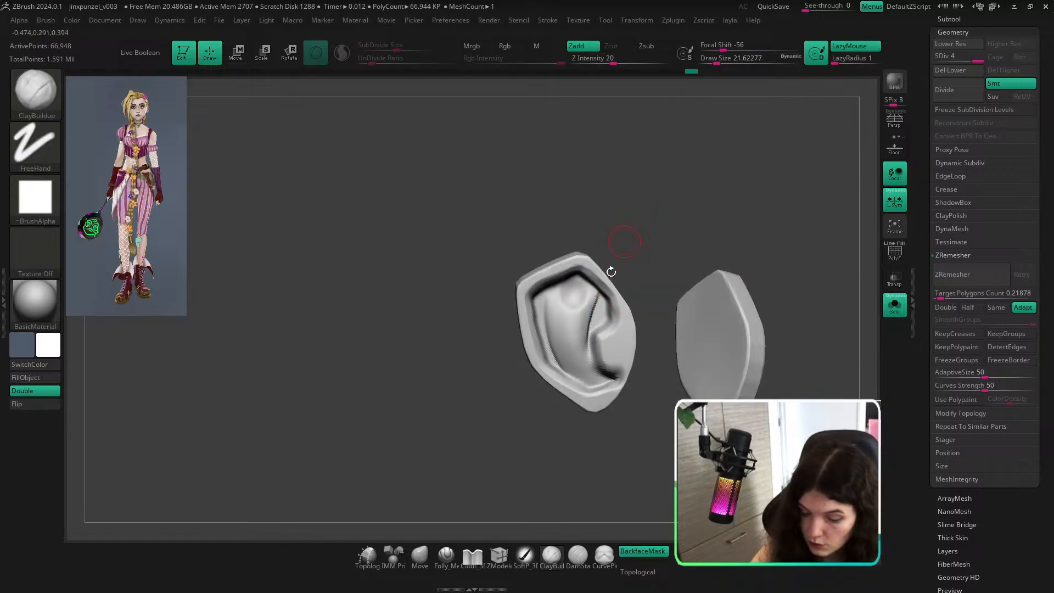
mouse_move(599, 320)
mouse_down()
mouse_move(590, 357)
mouse_move(605, 379)
mouse_move(587, 331)
mouse_move(593, 367)
mouse_move(589, 354)
mouse_move(596, 308)
mouse_up()
right_drag(640, 287, 668, 235)
shift+drag(611, 302, 602, 327)
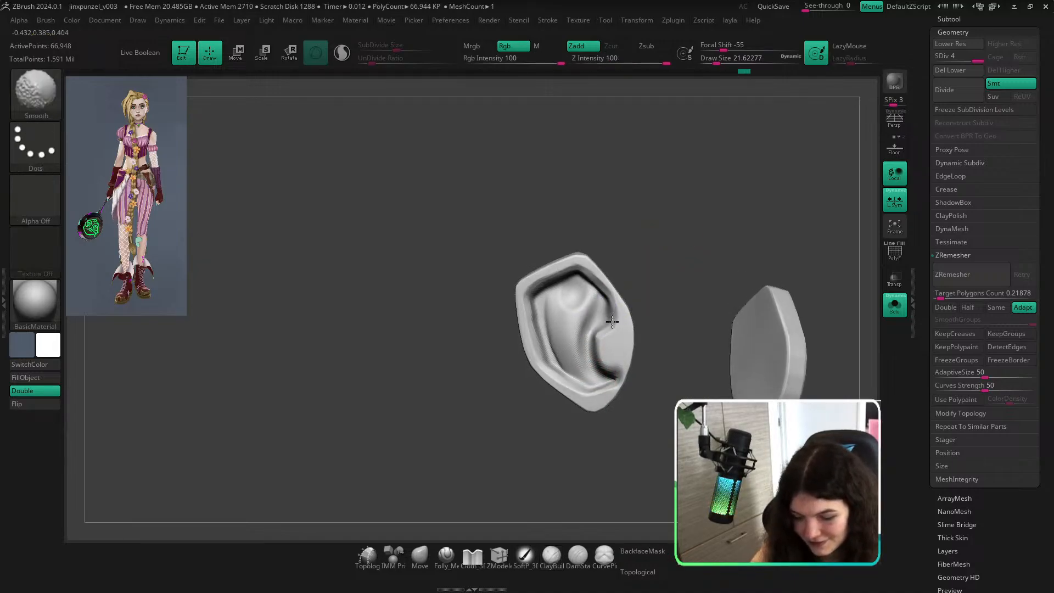
Bring back the full head around the ears and switch to the Folly_Mech Cut brush.
ctrl+right_drag(650, 285, 645, 250)
alt+click(736, 235)
mouse_move(737, 235)
ctrl+right_down()
mouse_move(824, 209)
mouse_move(862, 311)
mouse_move(790, 297)
ctrl+right_up()
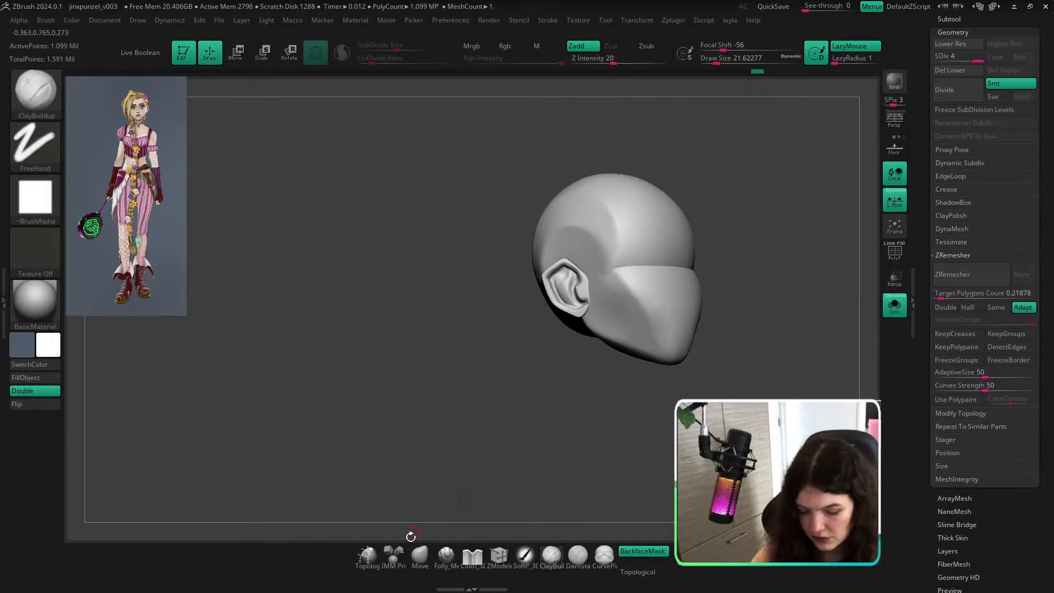
click(450, 556)
mouse_move(525, 273)
ctrl+right_down()
mouse_move(520, 401)
mouse_move(542, 431)
ctrl+right_up()
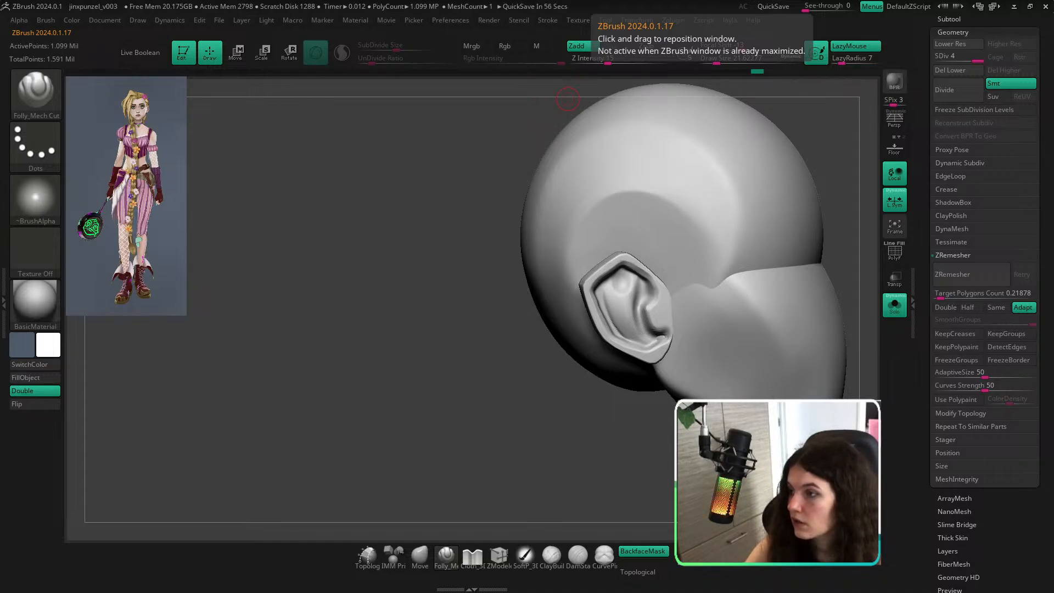
right_drag(570, 397, 509, 390)
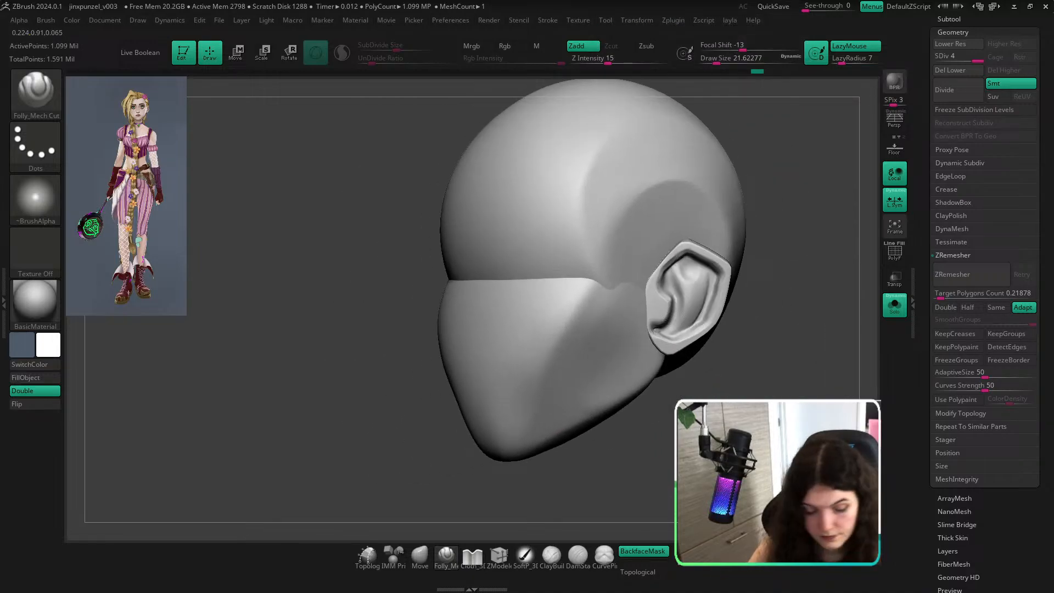
Flatten the inner fold of the ear hollow with hPolish at a draw size of about 39.
key(b)
key(h)
key(p)
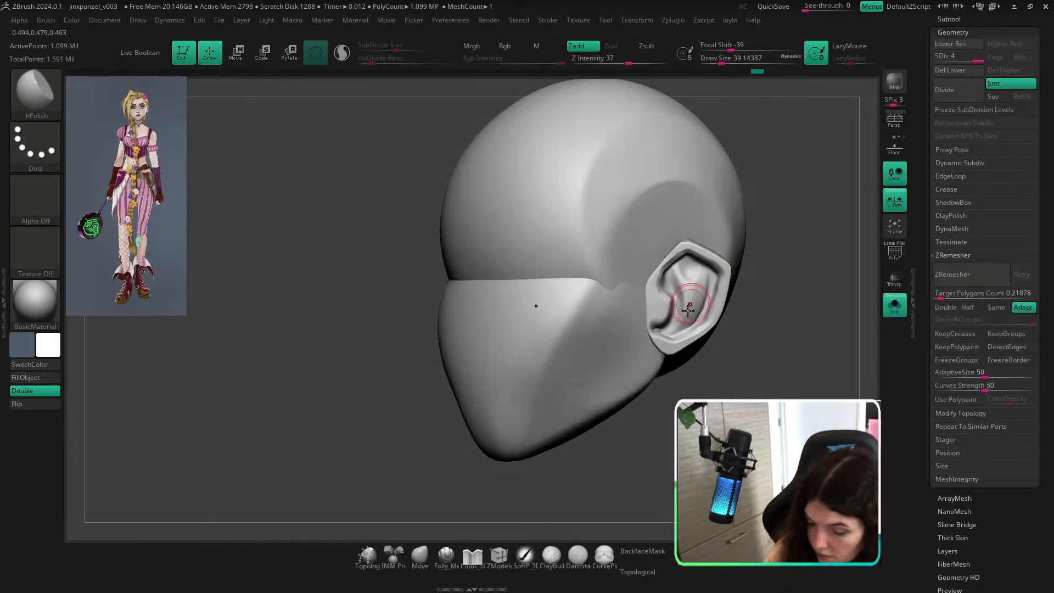
mouse_move(688, 310)
mouse_down()
mouse_move(676, 280)
mouse_move(693, 298)
mouse_up()
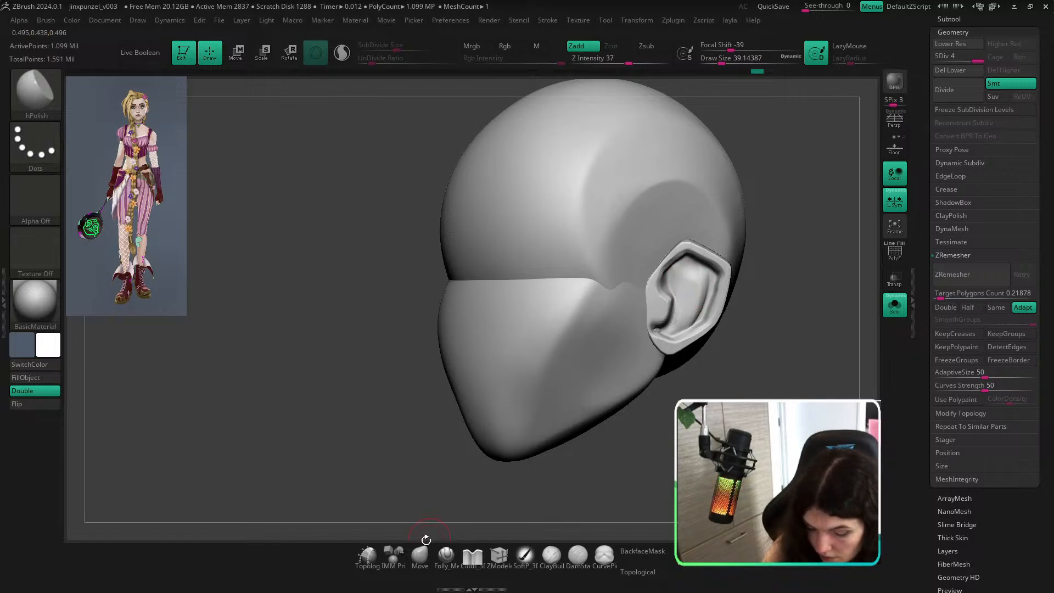
Reshape the upper part of the ear with the Move brush at a draw size of about 71.
key(b)
key(m)
key(v)
key(s)
mouse_move(706, 285)
mouse_down()
mouse_move(721, 289)
mouse_move(706, 287)
mouse_up()
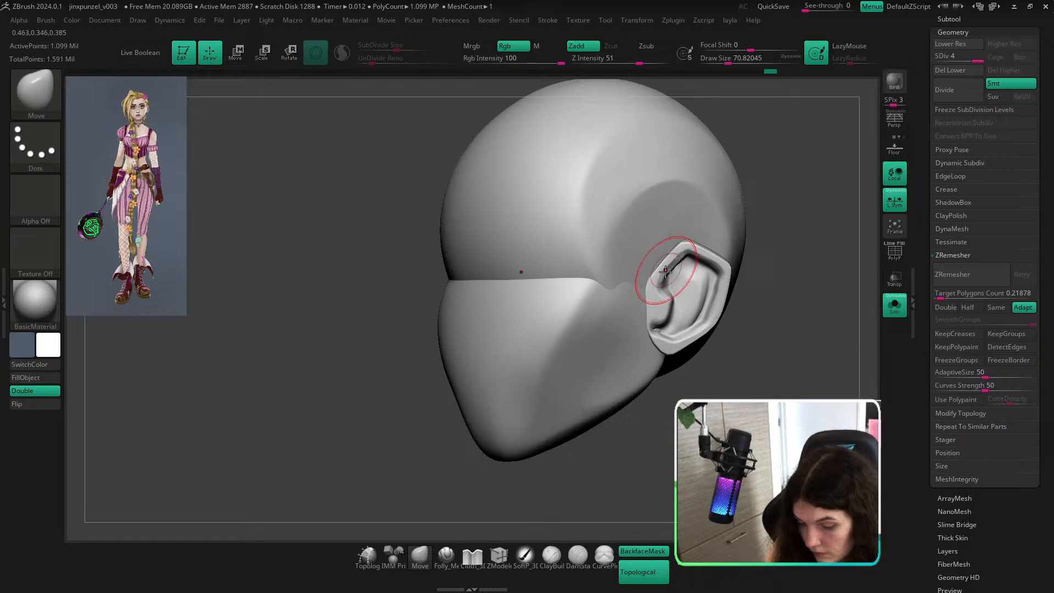
drag(750, 273, 772, 297)
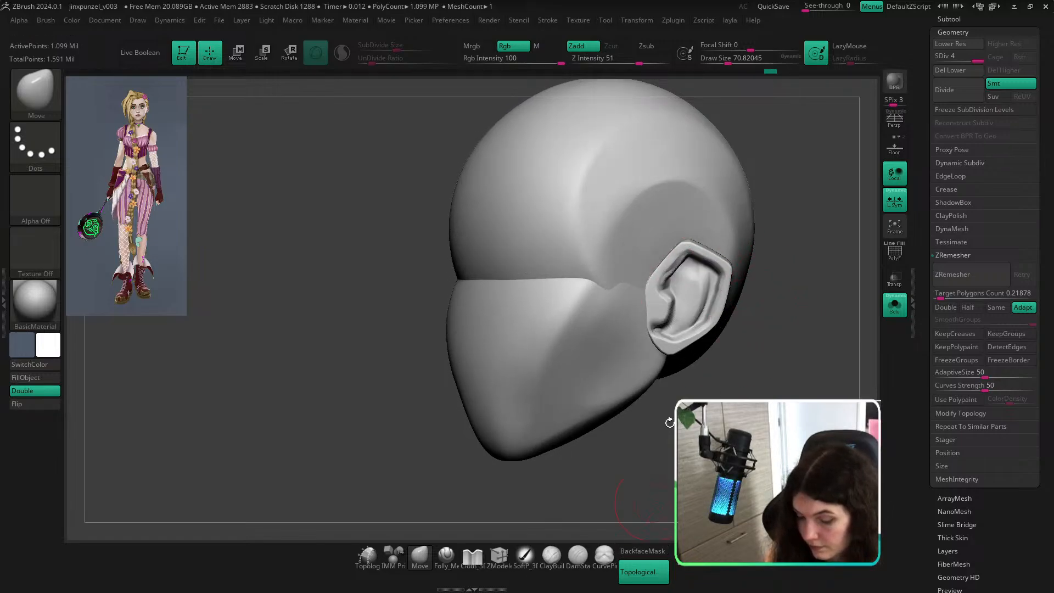
Adjust the ear's overall outline along its back and lobe with Move at a draw size of about 101.
key(s)
mouse_move(683, 278)
mouse_down()
mouse_move(741, 281)
mouse_move(726, 280)
mouse_move(708, 317)
mouse_up()
key(s)
drag(807, 331, 763, 333)
key(s)
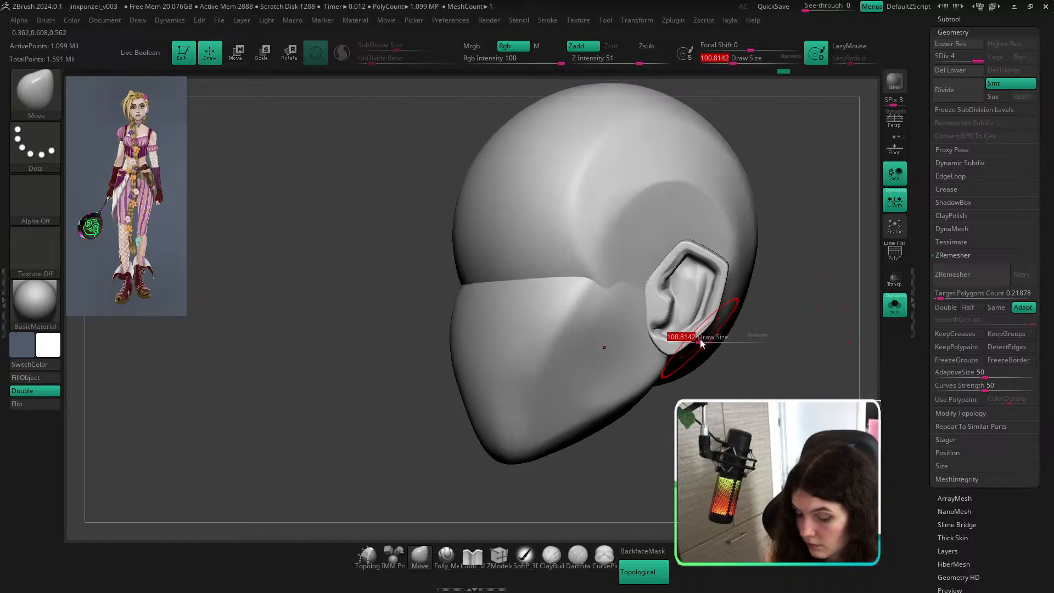
drag(687, 336, 660, 346)
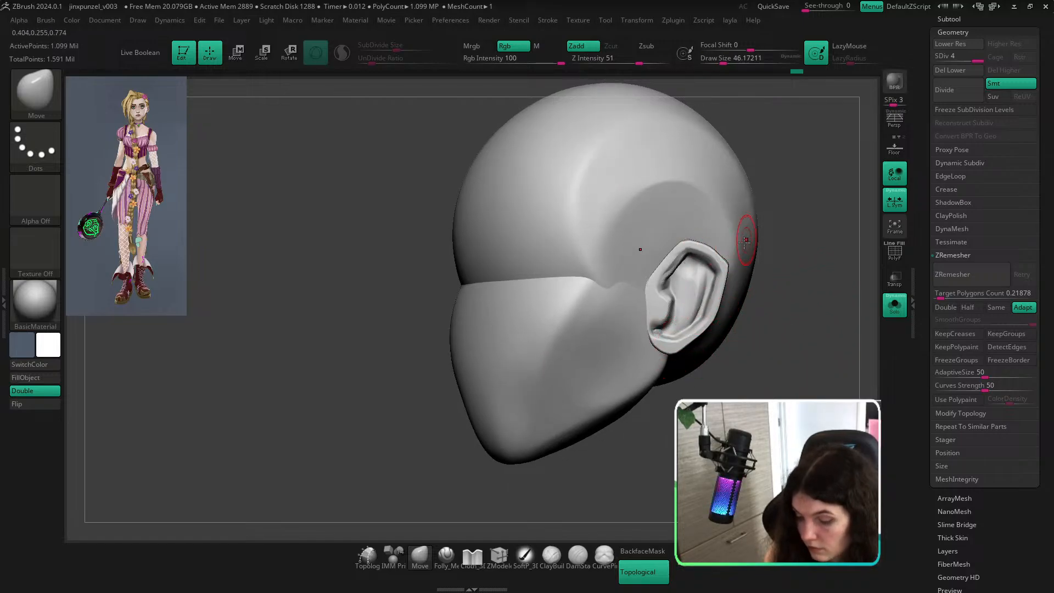
Refine the ear's upper front rim and front flap with Move, reducing the draw size to about 37.
key(bracketright)
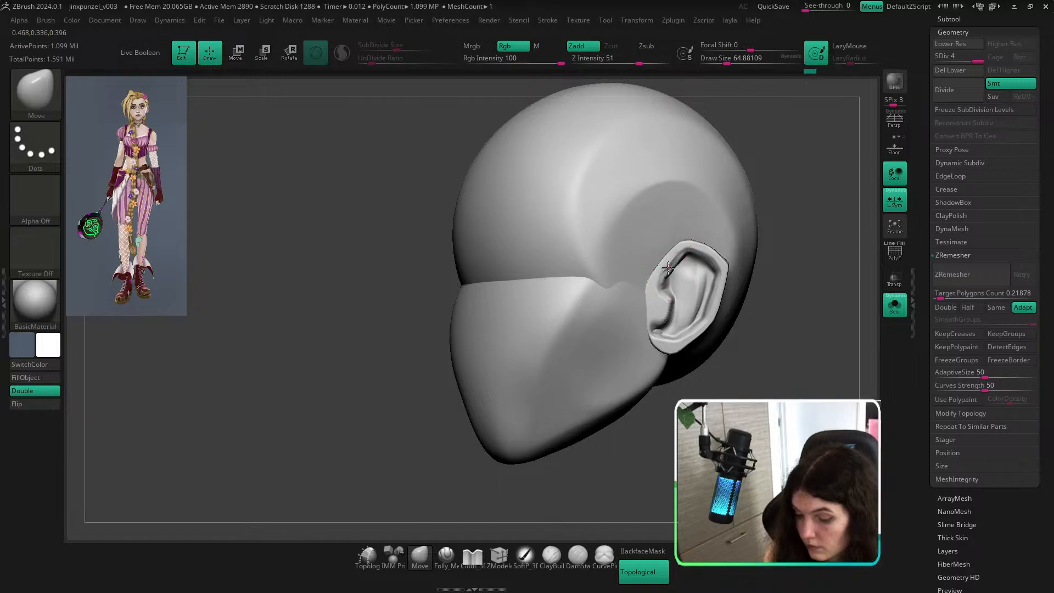
key(s)
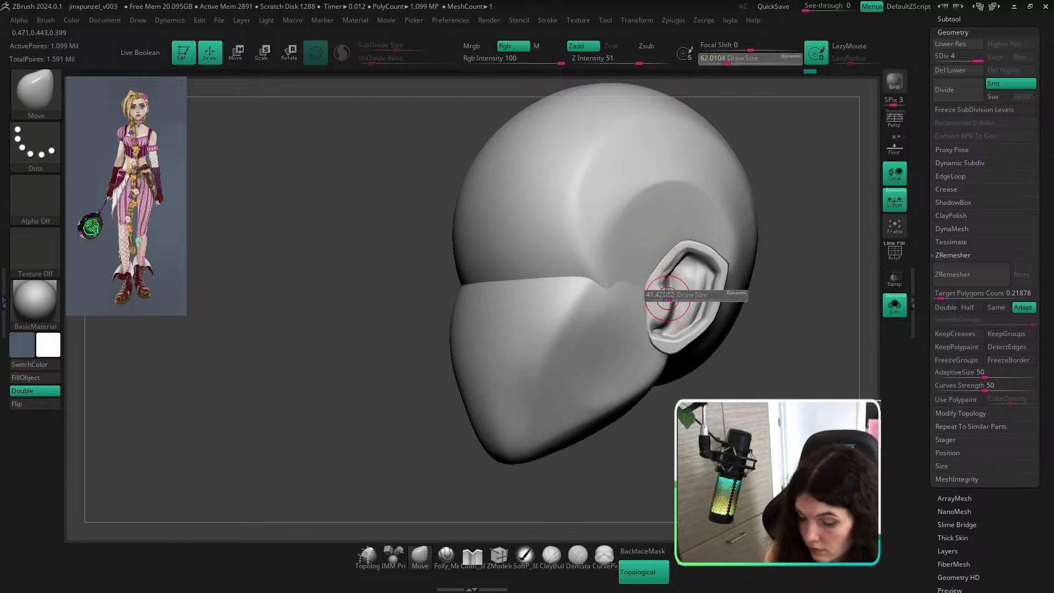
drag(667, 295, 670, 313)
key(s)
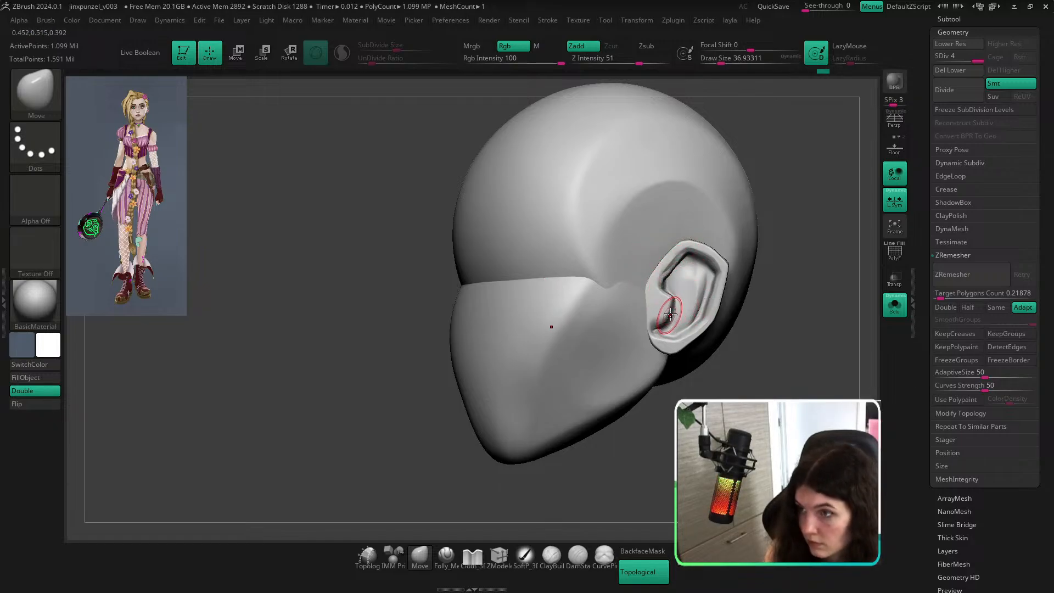
Plane down the upper surface inside the ear hollow with TrimDynamic at a draw size of about 39.
right_drag(673, 316, 777, 302)
key(b)
key(t)
key(d)
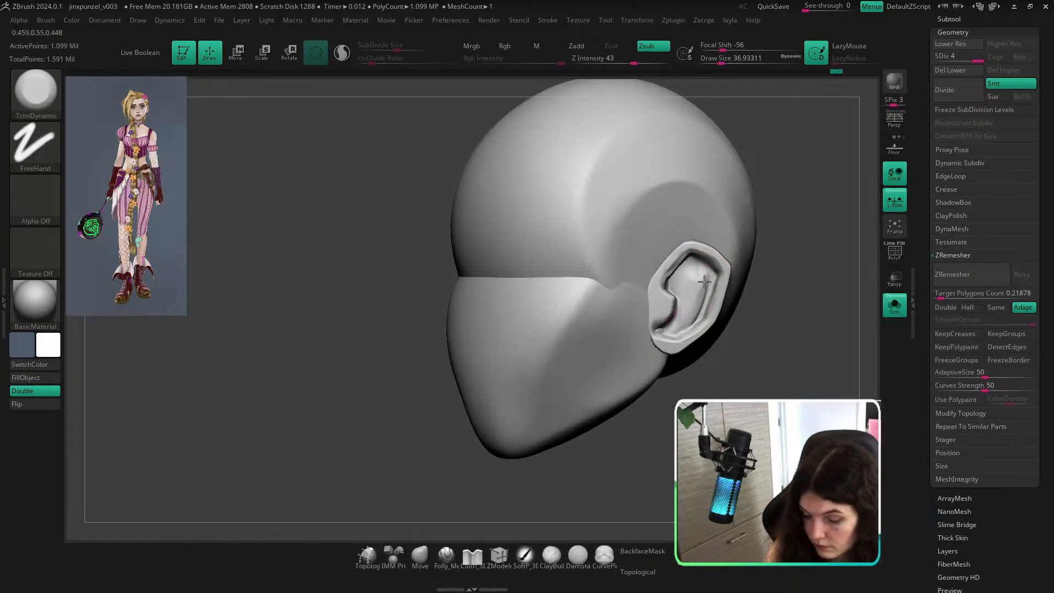
key(s)
drag(698, 272, 701, 278)
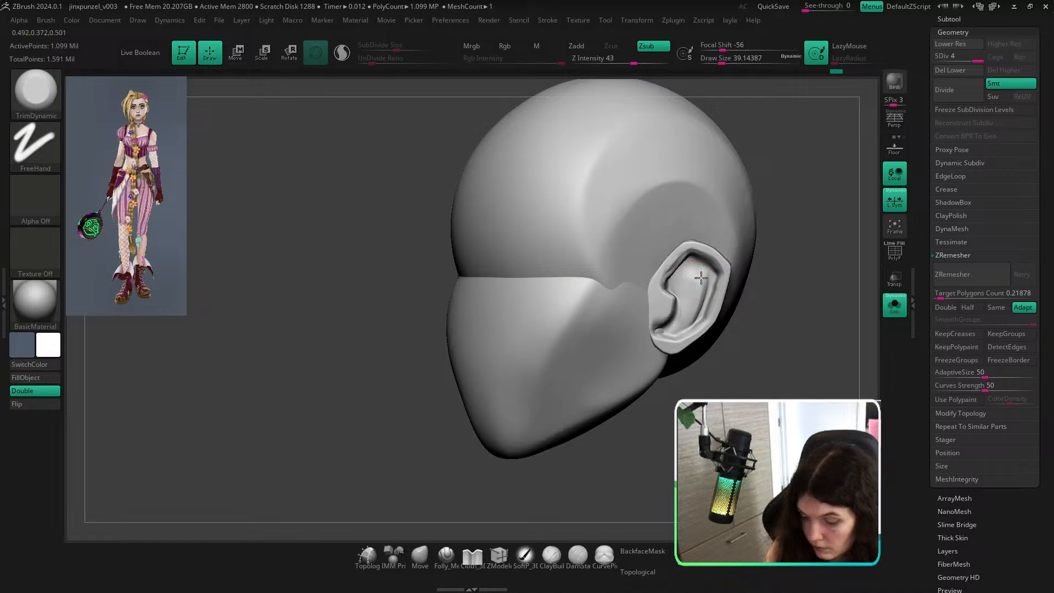
Try the Folly_Mech Cut brush along the ear's upper rim and check the ear from several angles.
right_drag(769, 292, 744, 293)
click(446, 554)
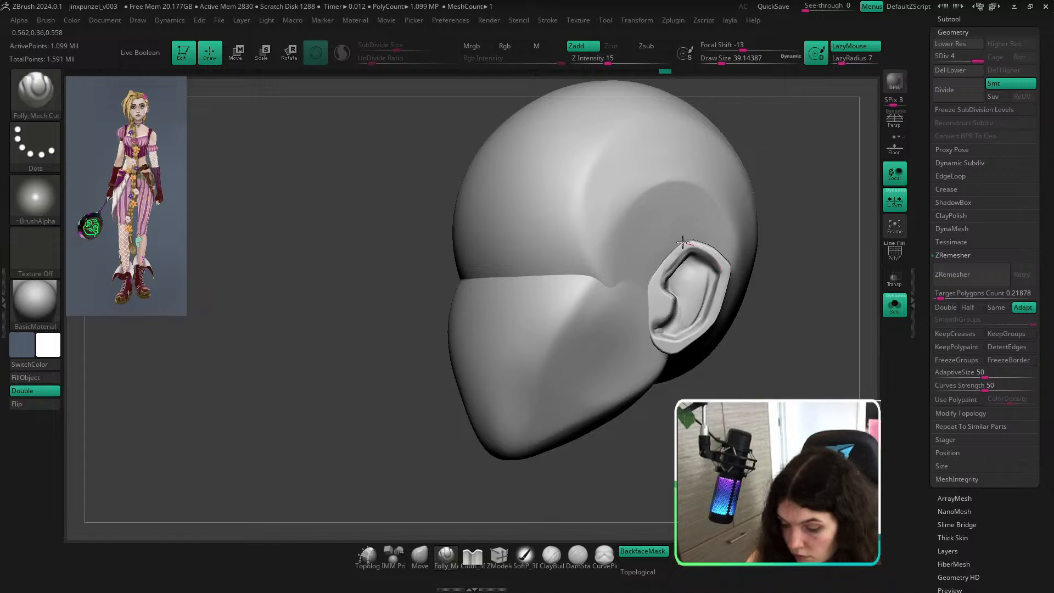
key(ctrl+z)
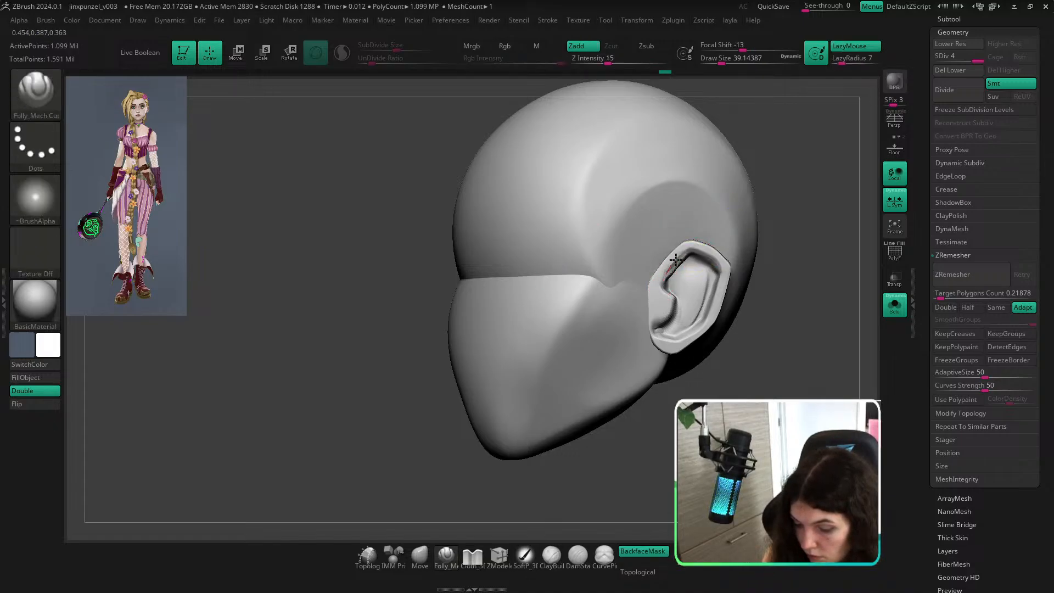
ctrl+shift+click(679, 257)
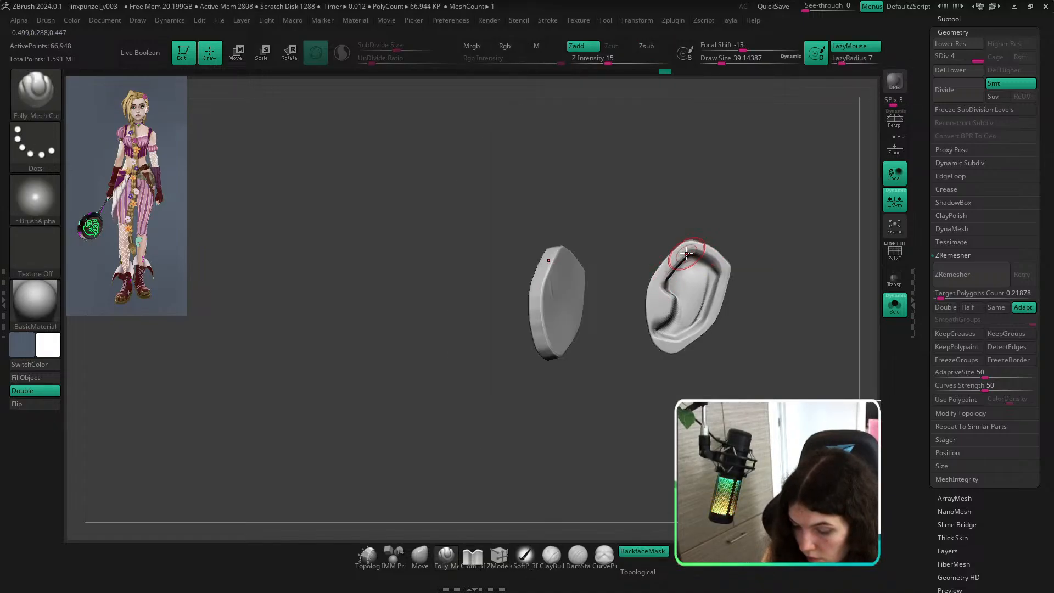
ctrl+shift+click(791, 269)
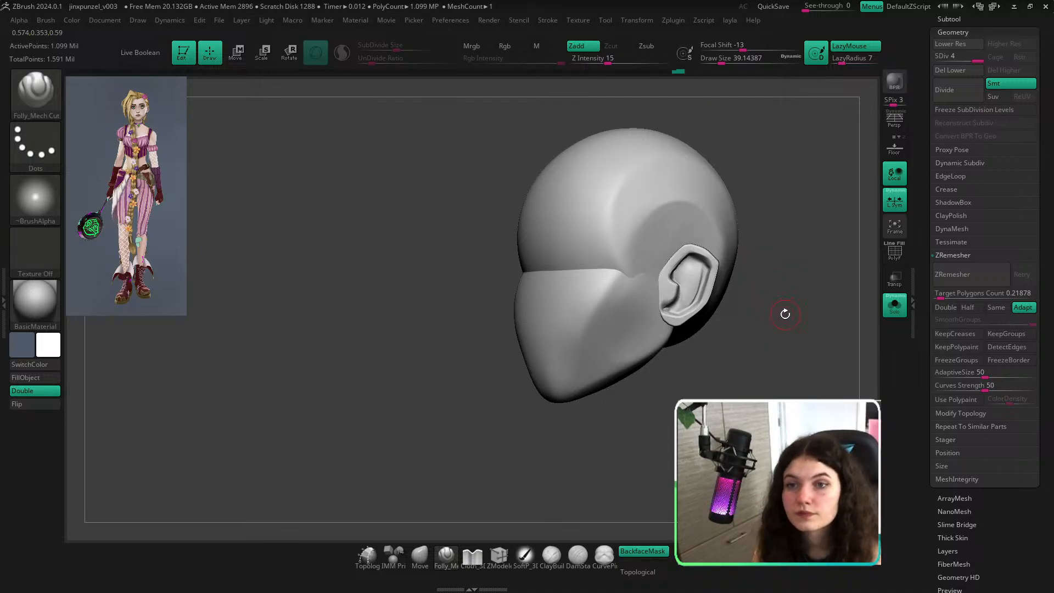
drag(785, 320, 789, 329)
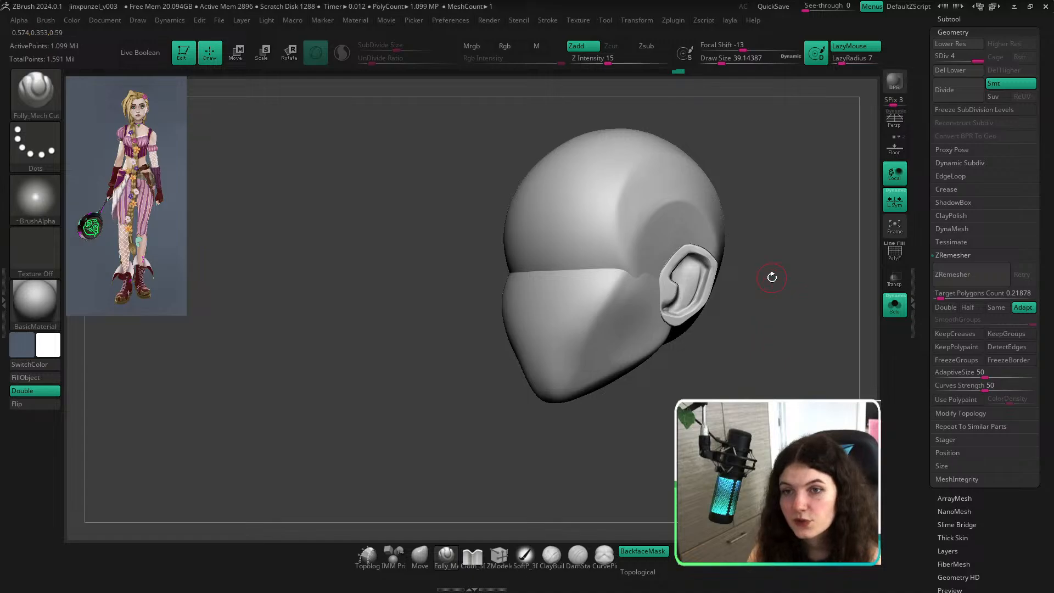
drag(783, 334, 780, 346)
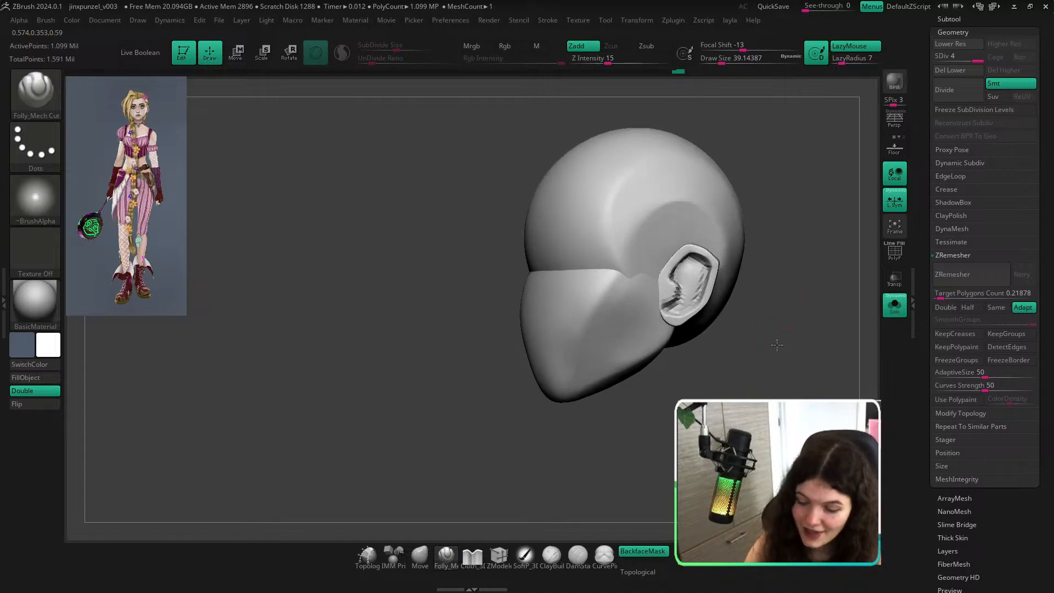
Carve a curved groove along the inner fold of the ear with DamStandard at a draw size of about 31.
ctrl+right_drag(676, 235, 708, 338)
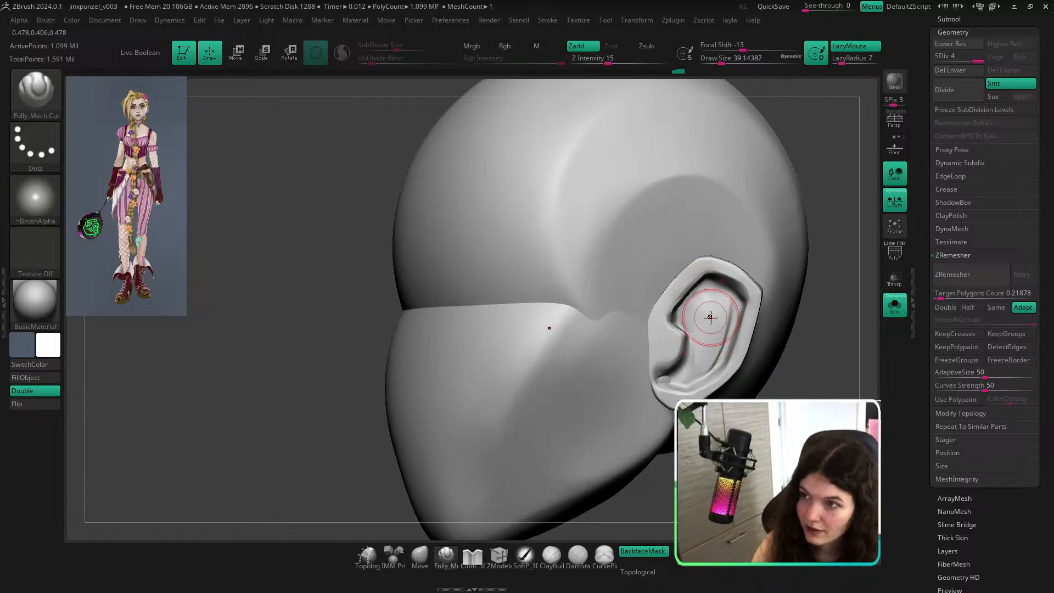
key(b)
key(d)
key(s)
mouse_move(690, 302)
shift+mouse_down()
mouse_move(707, 337)
mouse_move(672, 377)
shift+mouse_up()
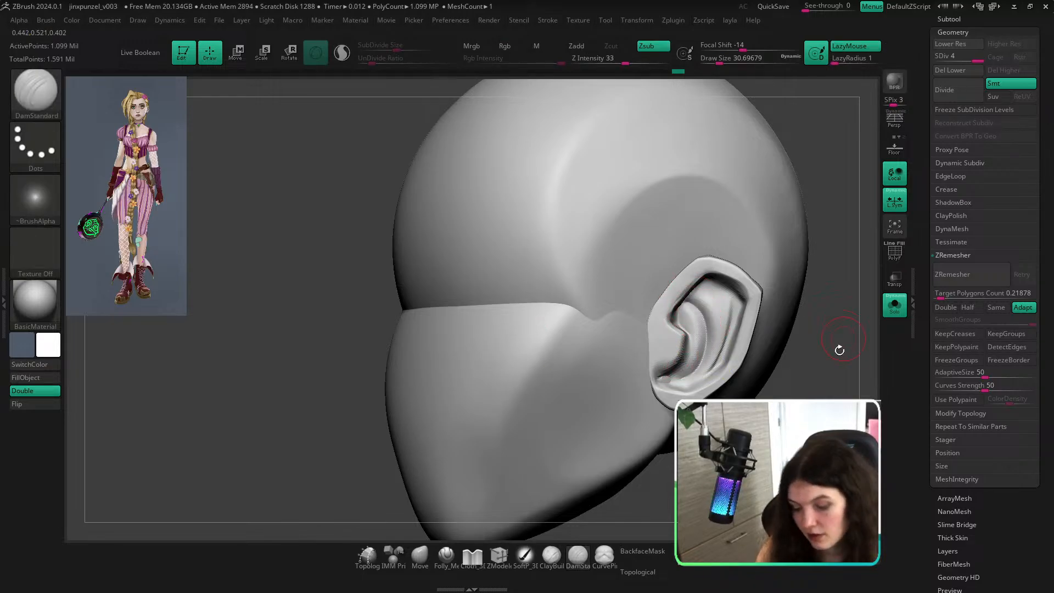
drag(839, 351, 835, 373)
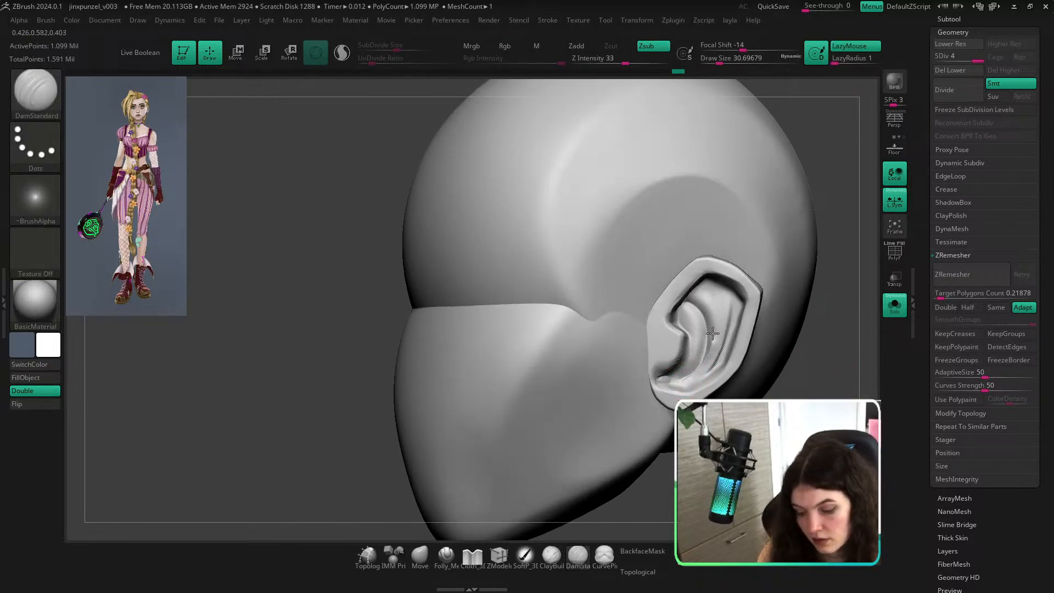
mouse_move(699, 299)
mouse_down()
mouse_move(711, 302)
mouse_move(697, 297)
mouse_up()
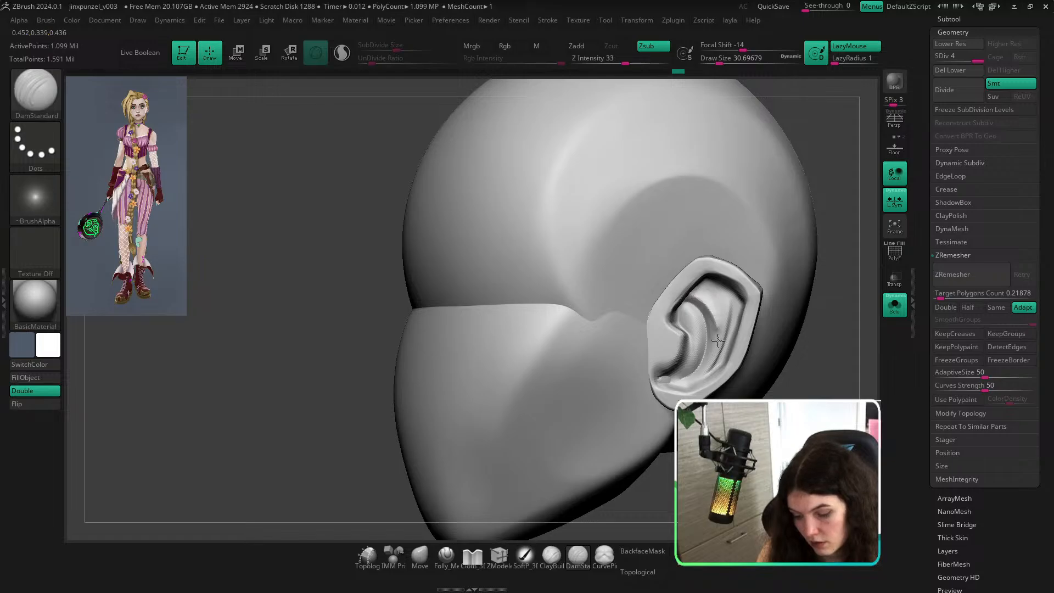
key(ctrl+z)
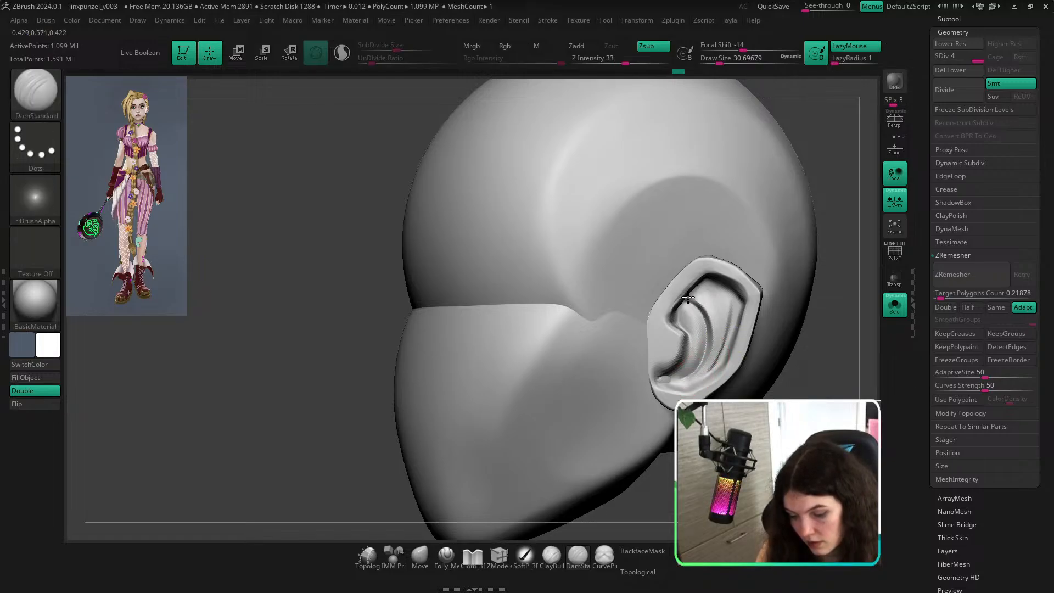
Adjust the ear's upper back rim and inner fold with Move, raising the draw size to about 46.
mouse_move(801, 344)
ctrl+right_down()
mouse_move(803, 377)
mouse_move(784, 351)
ctrl+right_up()
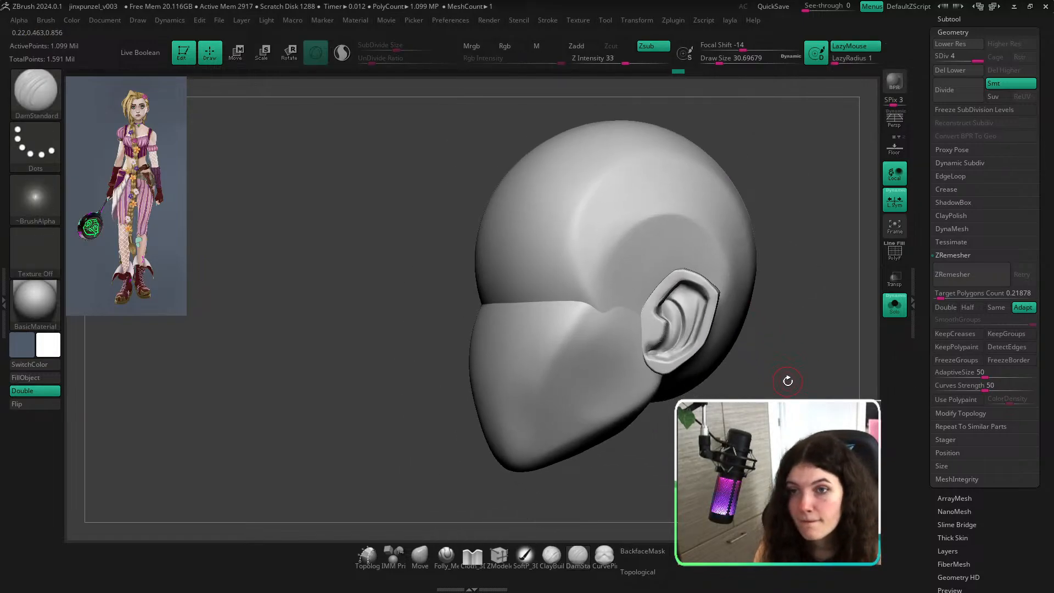
drag(789, 383, 733, 391)
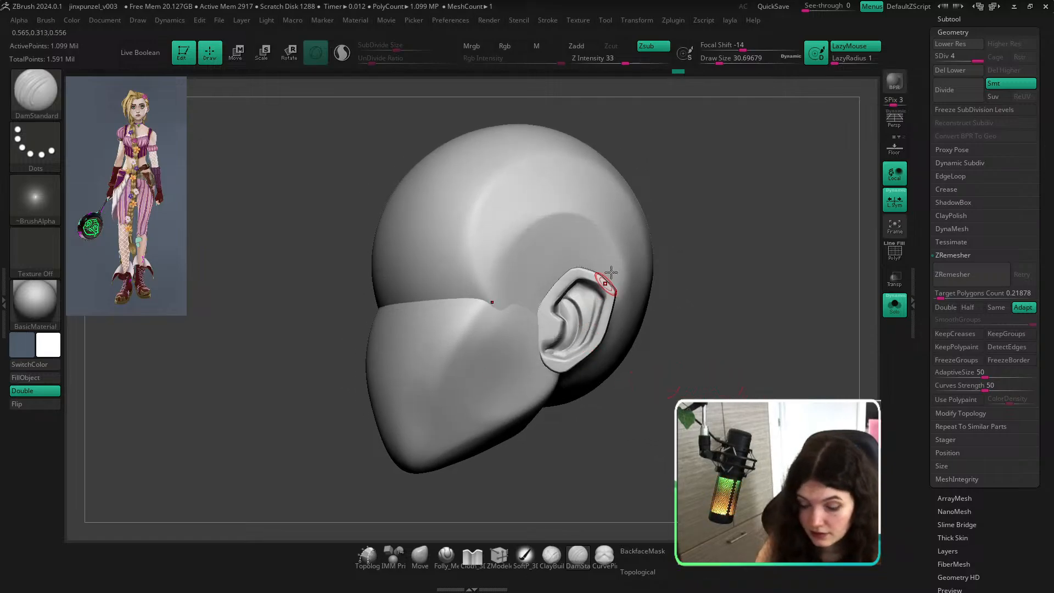
click(431, 564)
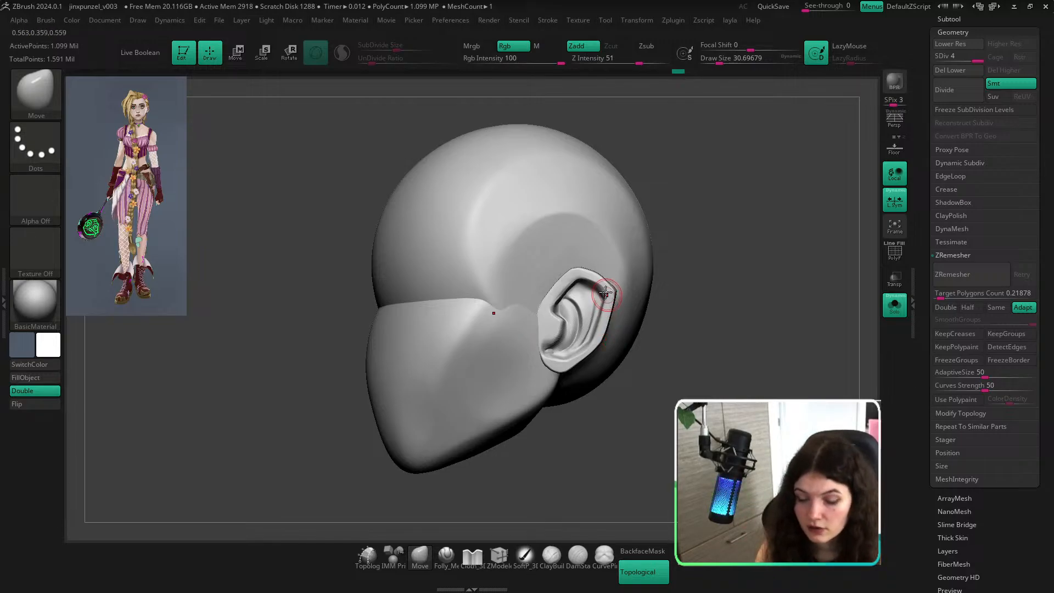
ctrl+right_drag(584, 287, 585, 322)
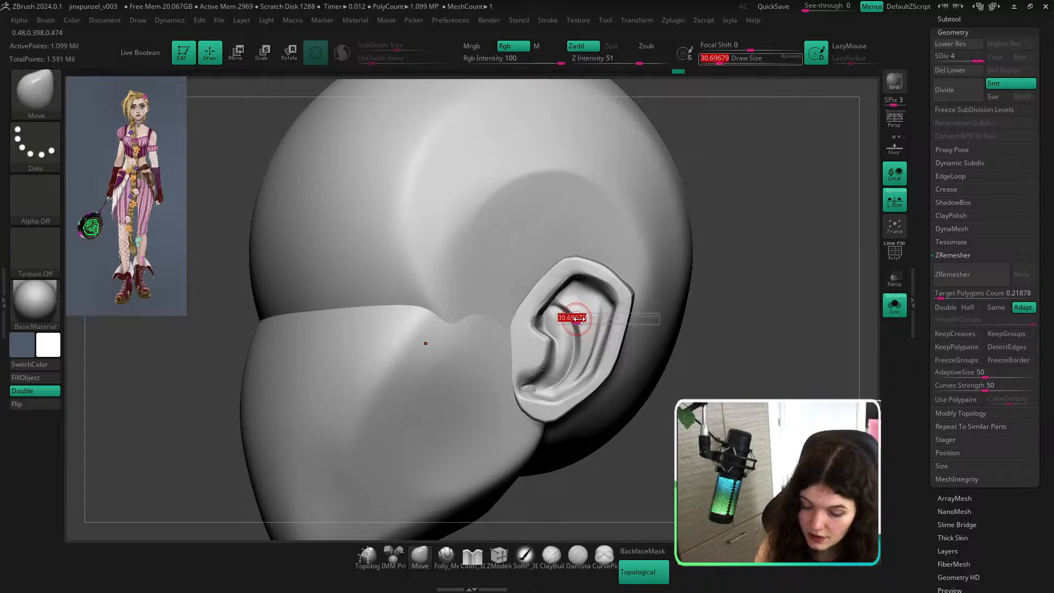
key(])
key([)
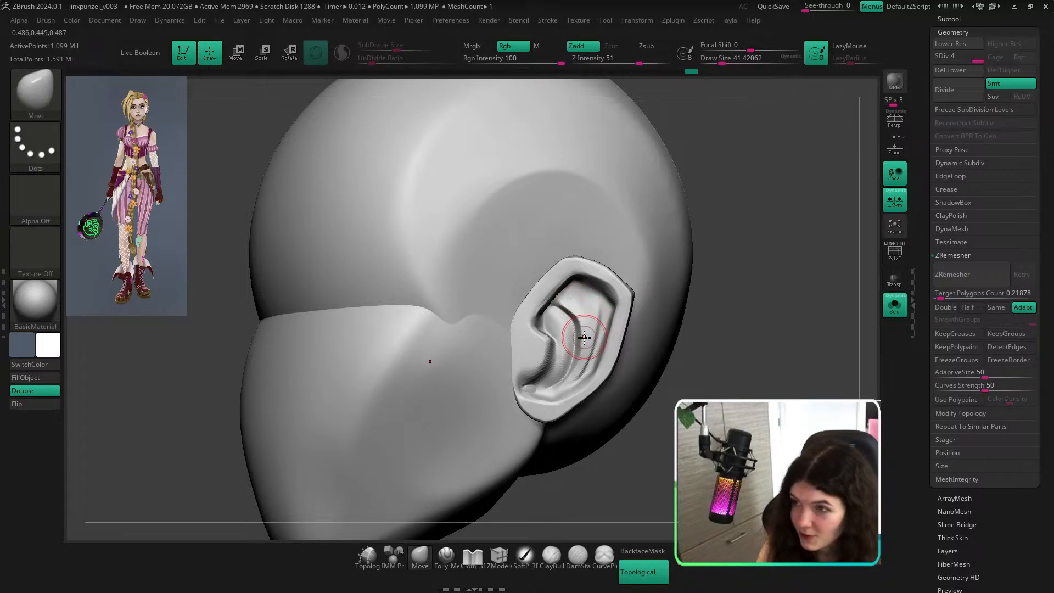
key(bracketright)
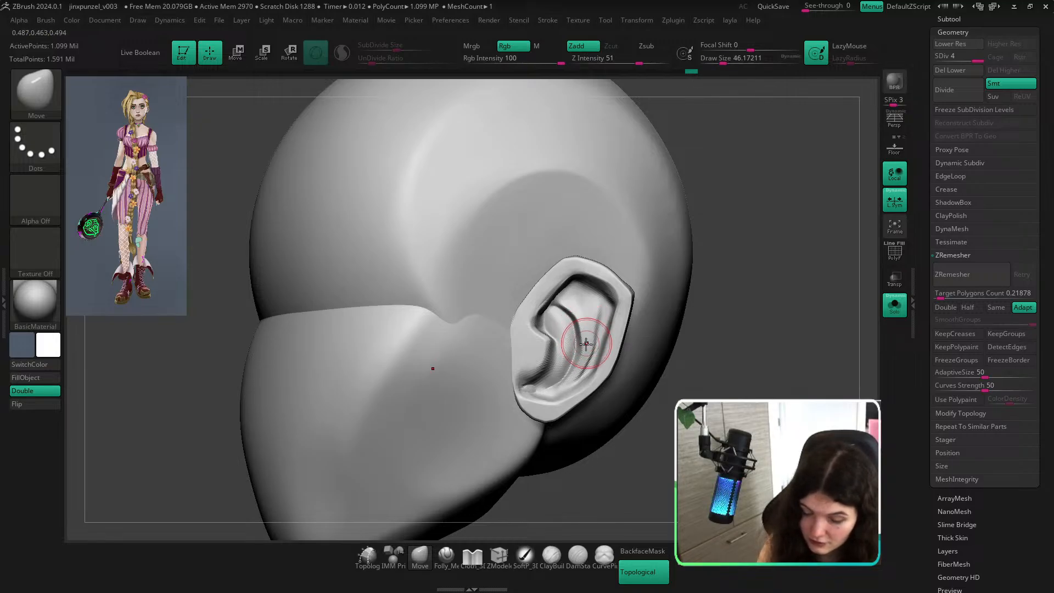
Switch to ClayBuildup at a draw size of about 31 and isolate the ears from the head.
key(b)
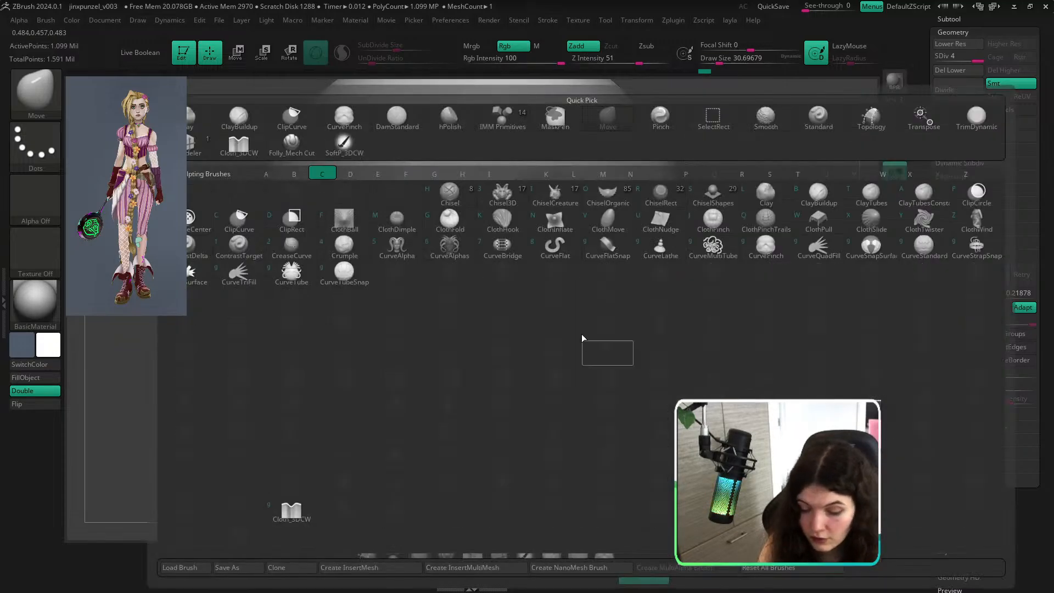
key(c)
key(b)
alt+click(631, 296)
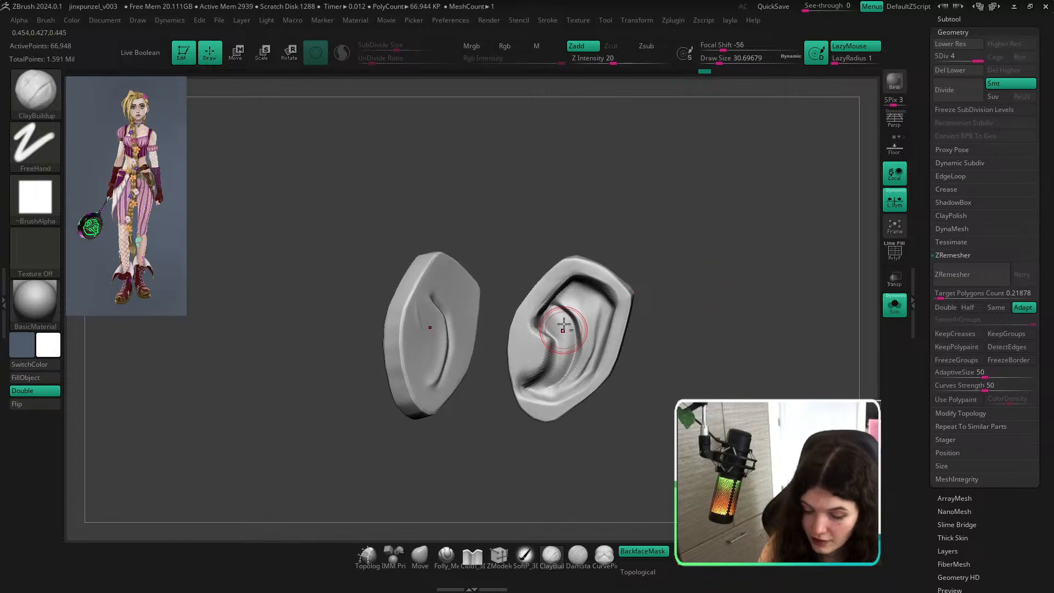
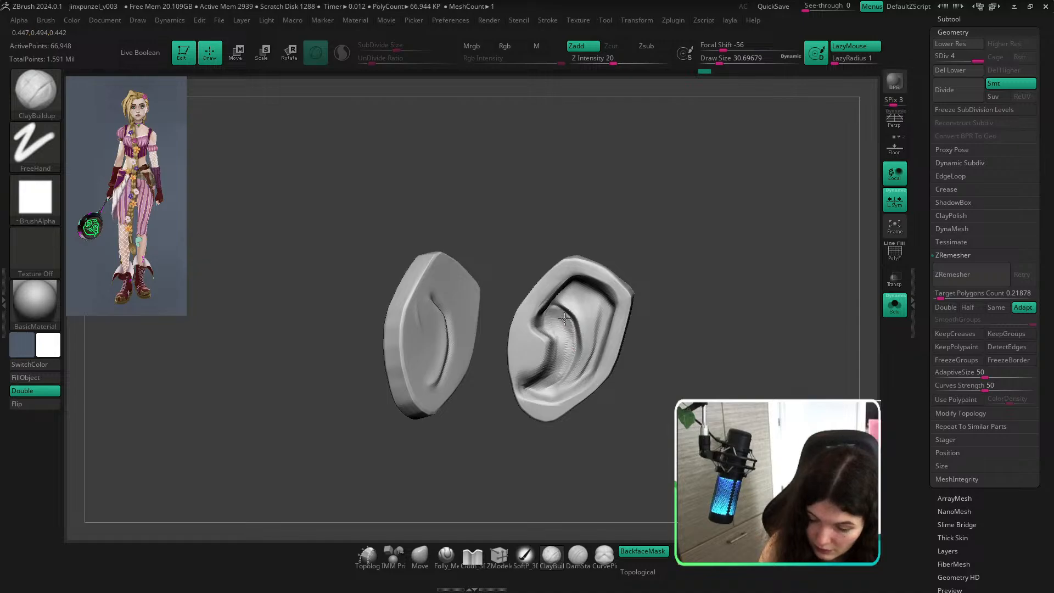
Build up the hollow between the ear's front flap and inner fold with ClayBuildup, smooth it, and bring the head back into view.
drag(572, 352, 557, 374)
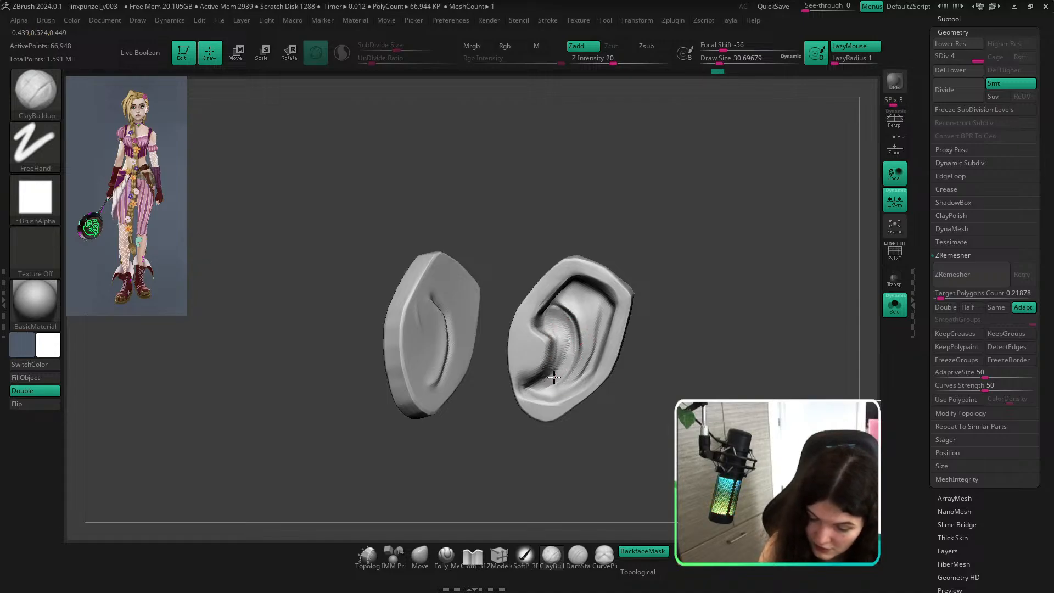
key(shift)
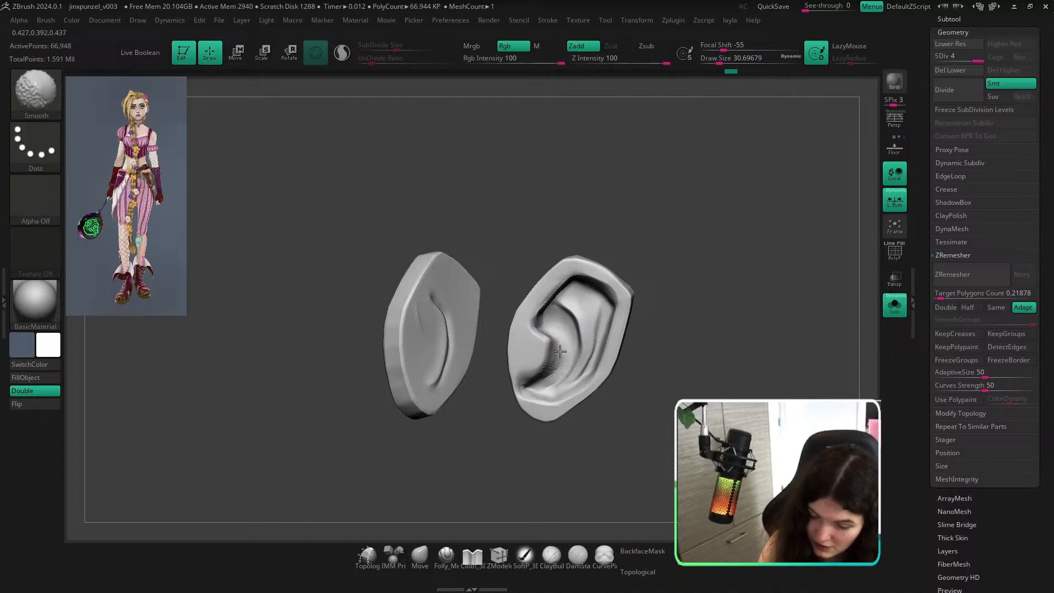
shift+drag(547, 380, 535, 379)
mouse_move(715, 273)
right_down()
mouse_move(709, 263)
mouse_move(724, 325)
right_up()
click(705, 271)
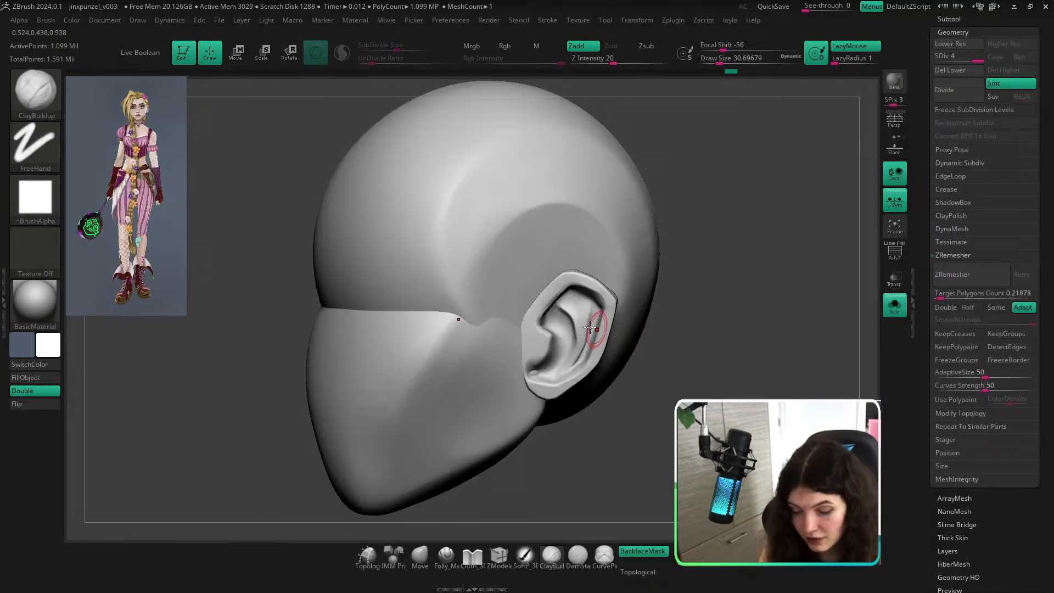
Isolate the ears, fill the channel behind the inner fold with ClayBuildup at a draw size of about 23, smooth it and reveal the head.
ctrl+right_drag(593, 330, 607, 359)
ctrl+shift+click(598, 349)
key(s)
mouse_move(591, 335)
mouse_down()
mouse_move(570, 381)
mouse_move(597, 292)
mouse_up()
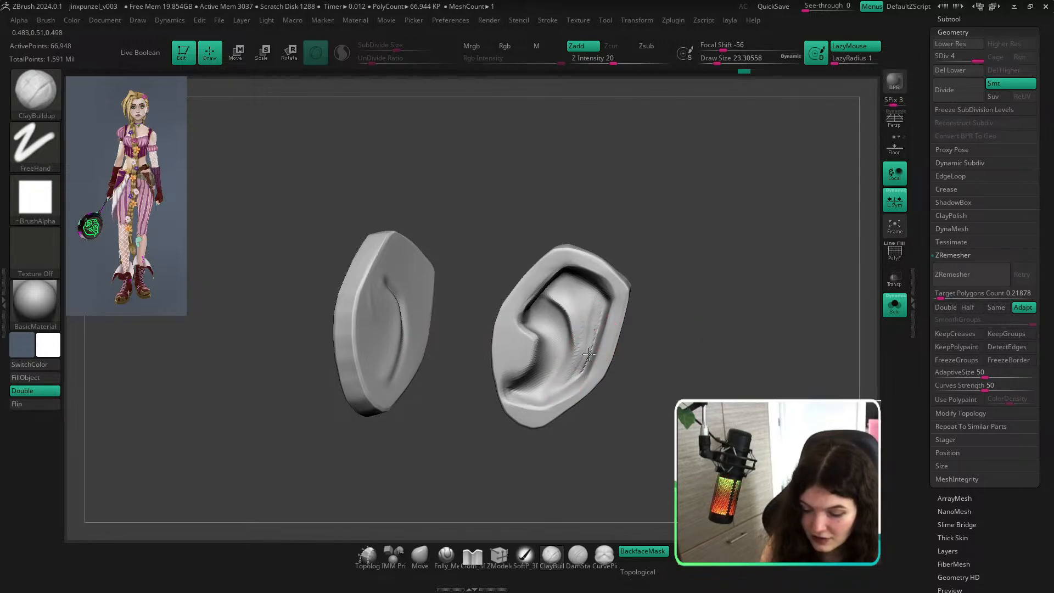
key(shift)
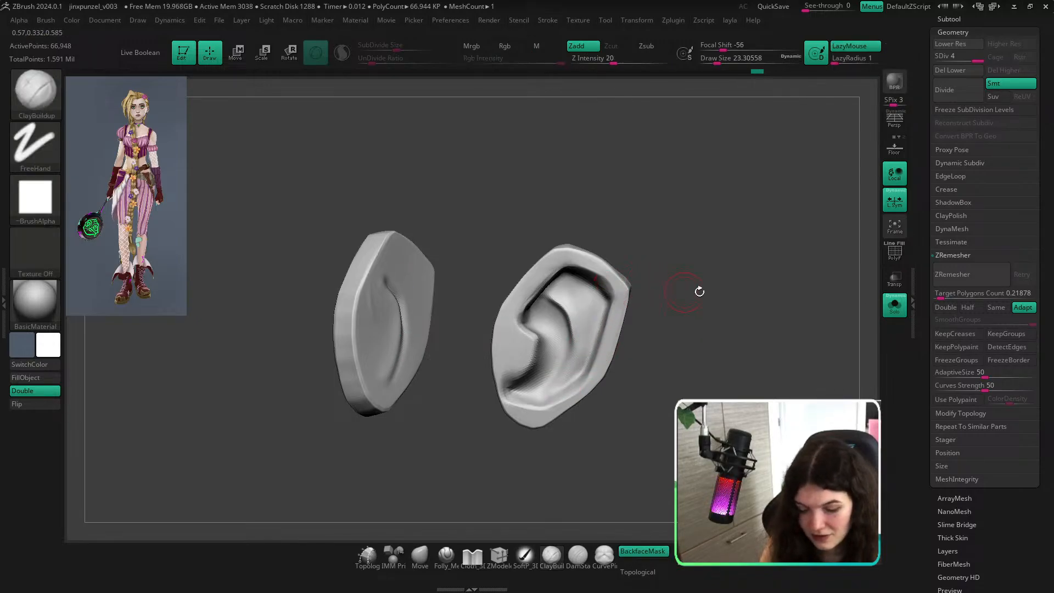
ctrl+shift+click(698, 290)
ctrl+right_drag(679, 300, 675, 236)
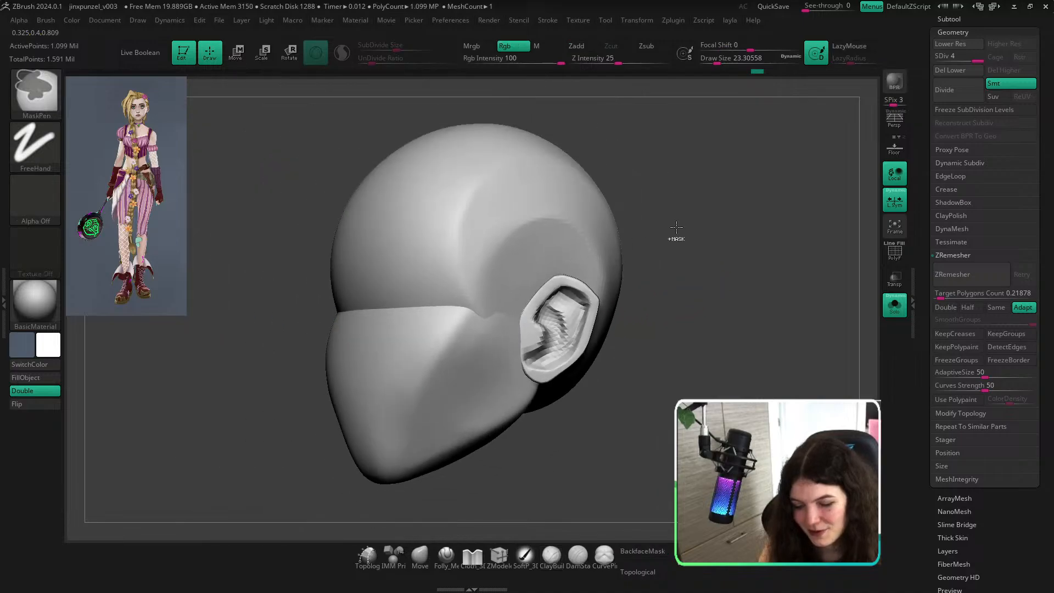
Examine the ear's folds and thickness against the head and in isolation from several angles.
drag(741, 308, 777, 324)
drag(749, 359, 609, 327)
ctrl+right_drag(609, 327, 572, 311)
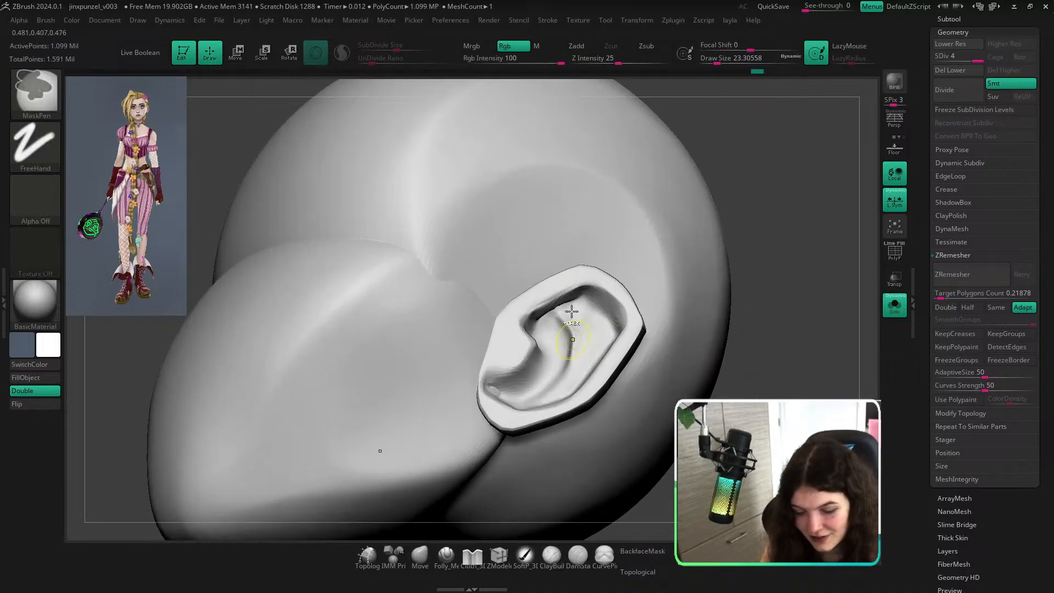
mouse_move(572, 311)
shift+mouse_down()
mouse_move(542, 315)
mouse_move(577, 312)
shift+mouse_up()
mouse_move(801, 275)
mouse_down()
mouse_move(809, 293)
mouse_move(798, 274)
mouse_move(805, 308)
mouse_move(795, 320)
mouse_move(829, 262)
mouse_move(796, 291)
mouse_up()
click(446, 556)
click(897, 311)
ctrl+shift+click(593, 310)
mouse_move(786, 247)
mouse_down()
mouse_move(791, 369)
mouse_move(801, 306)
mouse_move(811, 368)
mouse_up()
click(895, 310)
ctrl+click(797, 348)
Bring up the transform gizmo and place it on the ear with the head visible.
key(w)
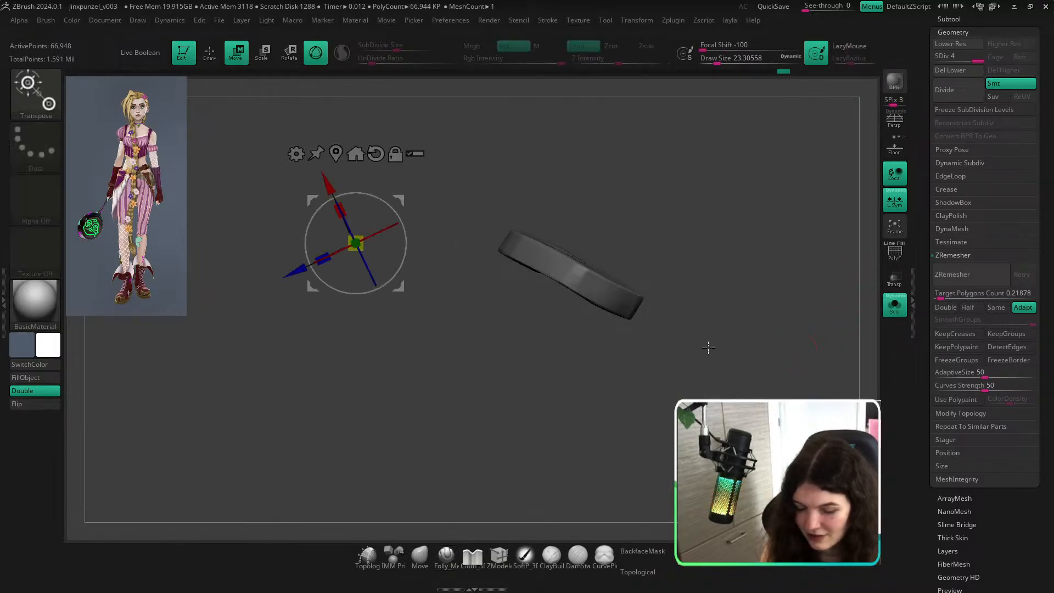
ctrl+shift+click(695, 327)
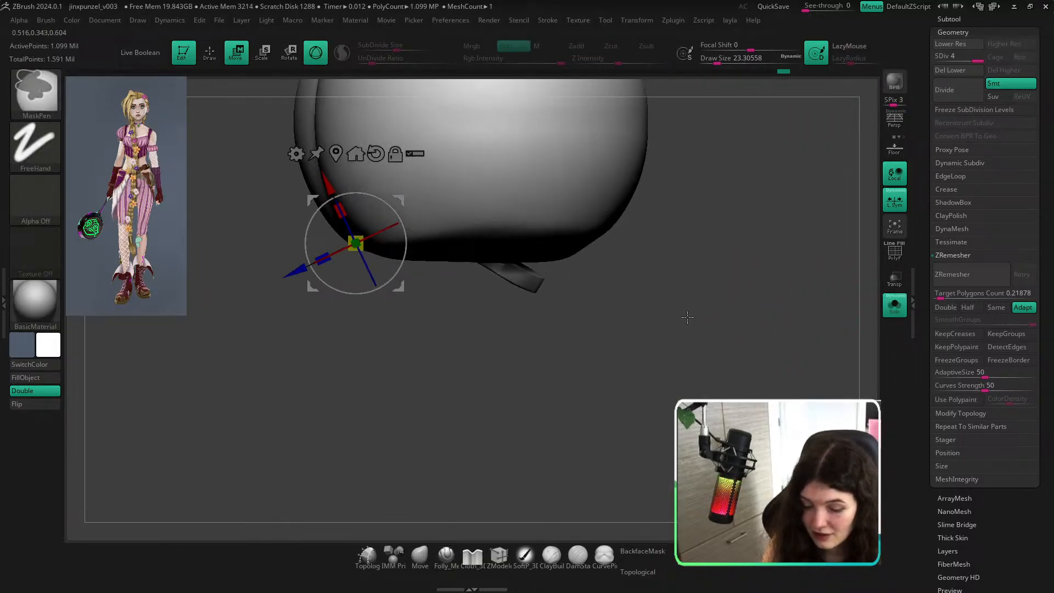
ctrl+click(688, 318)
alt+click(521, 276)
alt+click(539, 186)
alt+click(499, 186)
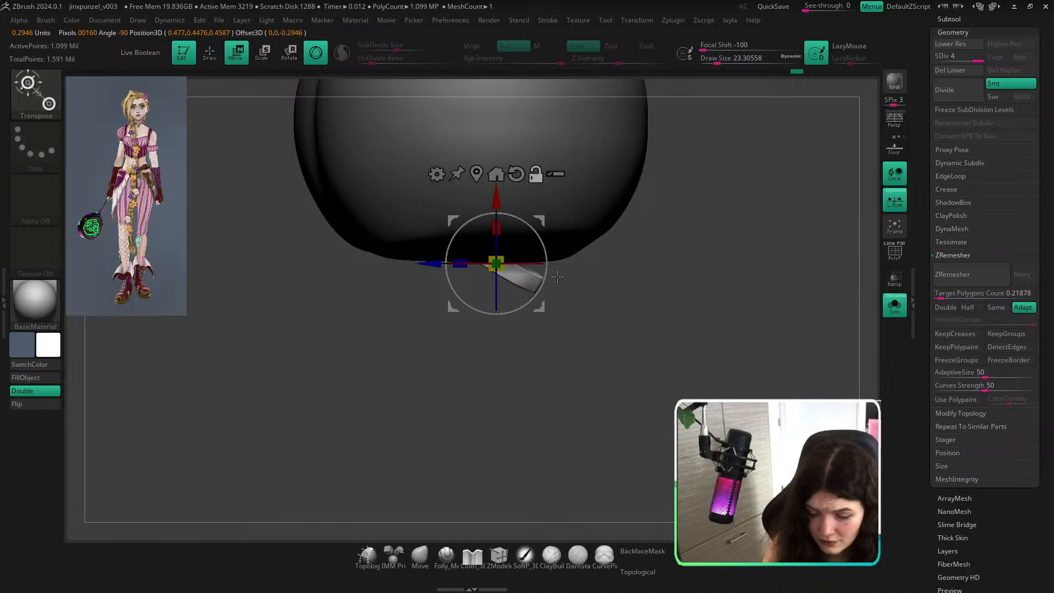
alt+drag(546, 259, 561, 285)
alt+drag(785, 350, 879, 392)
Isolate the ears, scale them slightly thinner with the transform gizmo, and reveal the head again.
click(420, 556)
ctrl+shift+click(625, 324)
ctrl+right_drag(664, 317, 681, 356)
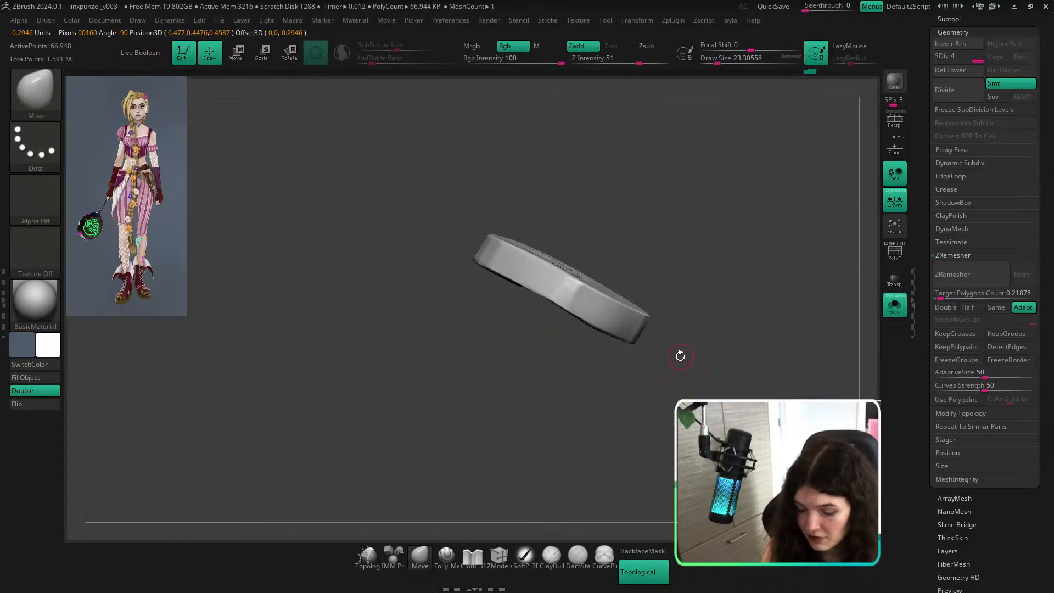
key(w)
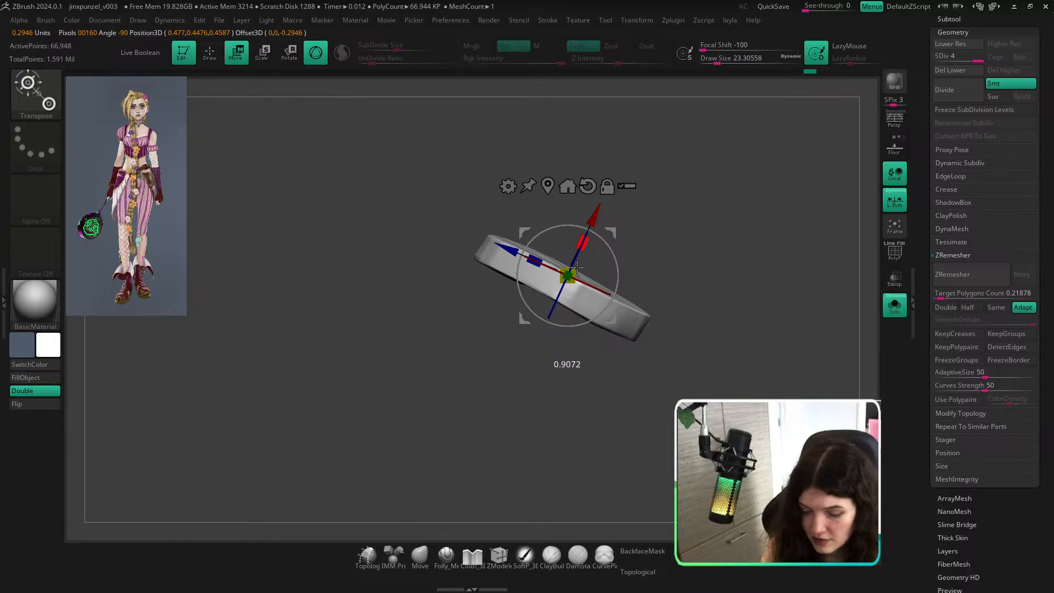
drag(577, 268, 572, 281)
key(q)
ctrl+shift+click(723, 369)
mouse_move(726, 370)
ctrl+right_down()
mouse_move(715, 331)
mouse_move(765, 311)
mouse_move(741, 351)
ctrl+right_up()
mouse_move(738, 362)
ctrl+right_down()
mouse_move(725, 388)
mouse_move(764, 391)
mouse_move(778, 377)
mouse_move(758, 372)
ctrl+right_up()
ctrl+right_drag(685, 318, 687, 371)
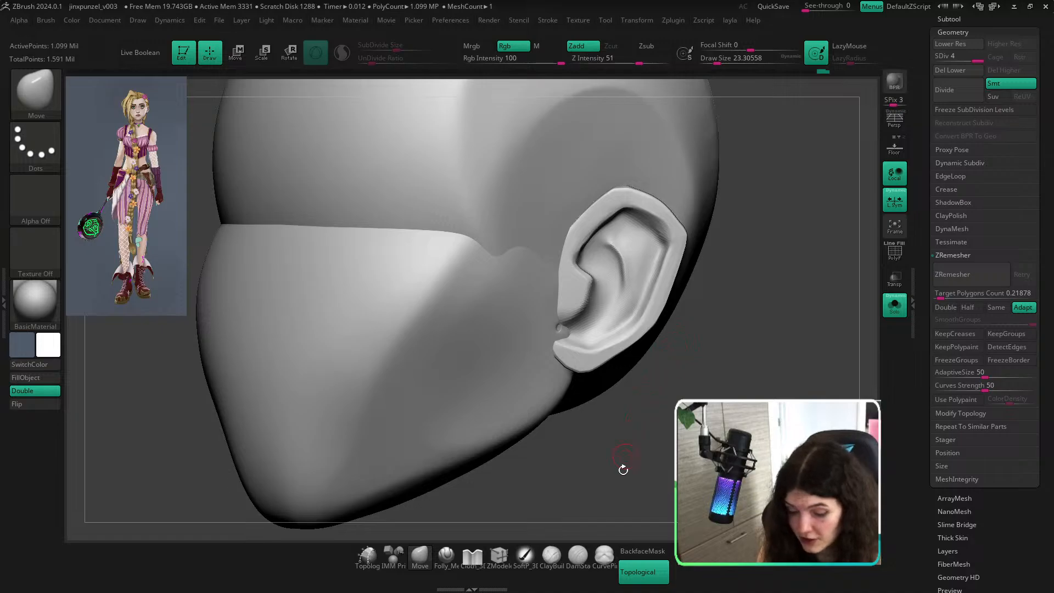
Adjust how the ear sits against the head with Move at a draw size of about 251, and reduce the size to about 65.
key(s)
mouse_move(578, 341)
mouse_down()
mouse_move(611, 345)
mouse_move(588, 335)
mouse_up()
ctrl+right_drag(681, 295, 684, 267)
right_drag(701, 334, 703, 336)
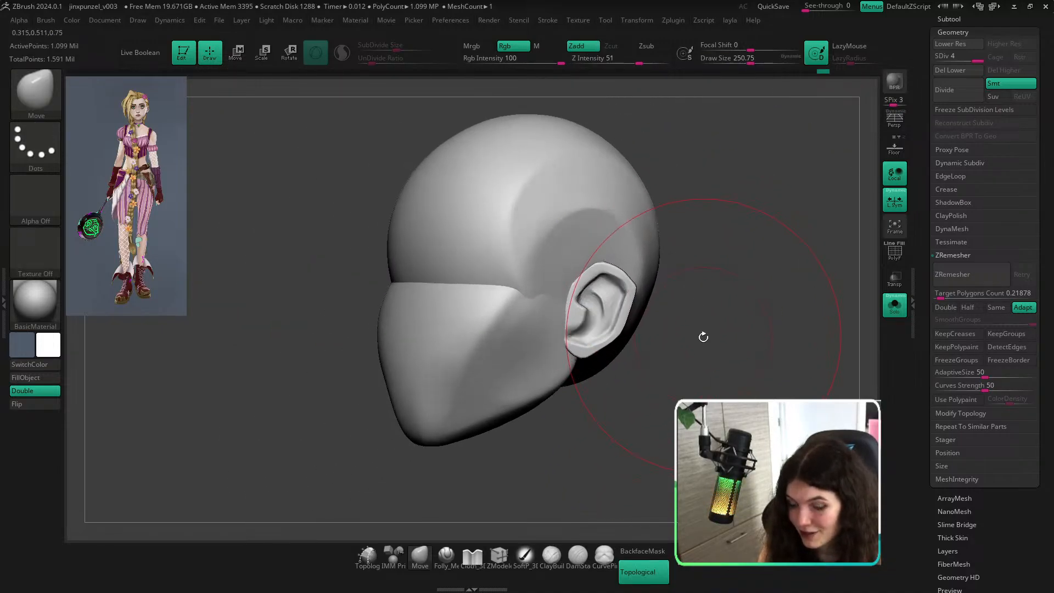
key(s)
drag(703, 337, 678, 337)
ctrl+right_drag(621, 291, 625, 331)
key(s)
drag(637, 326, 641, 325)
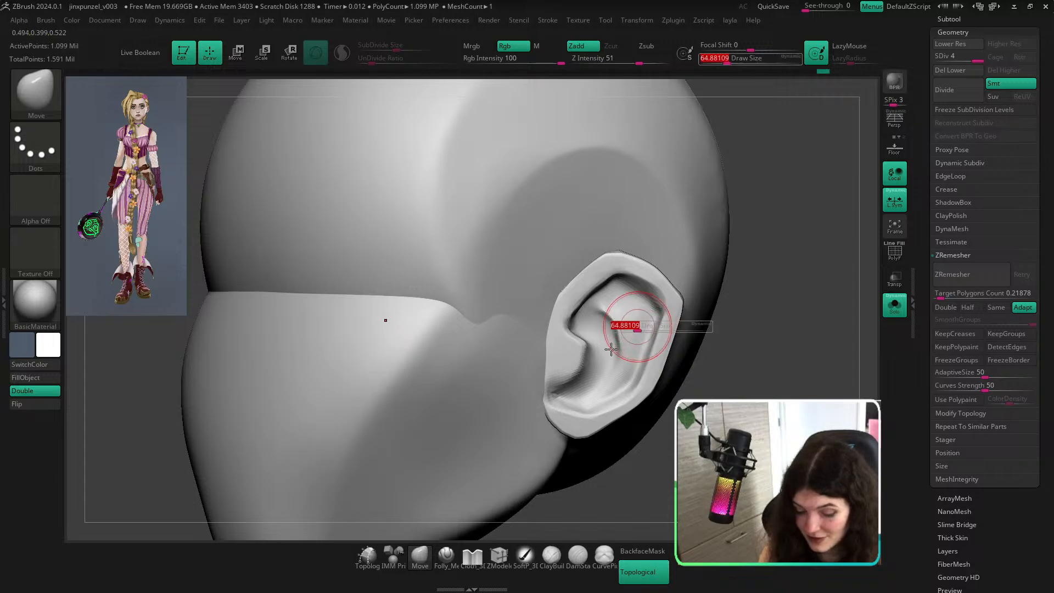
Try the Folly_Mech Cut brush along the ear's inner fold, reducing the draw size to about 33 and undoing the strokes.
click(446, 556)
drag(592, 401, 629, 334)
key(ctrl+z)
key(s)
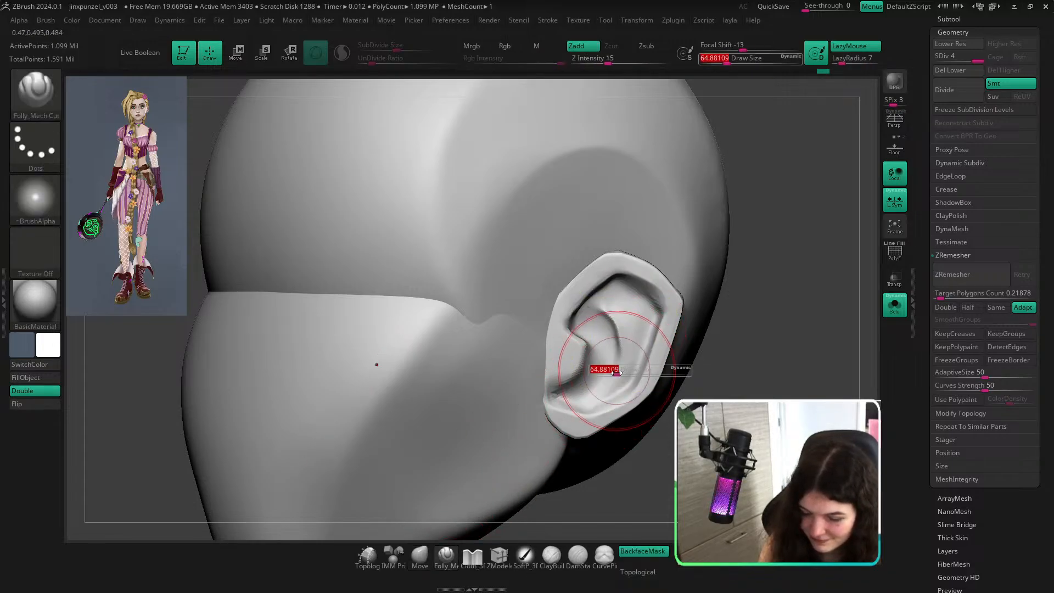
drag(612, 372, 624, 357)
key(ctrl+z)
drag(596, 396, 611, 376)
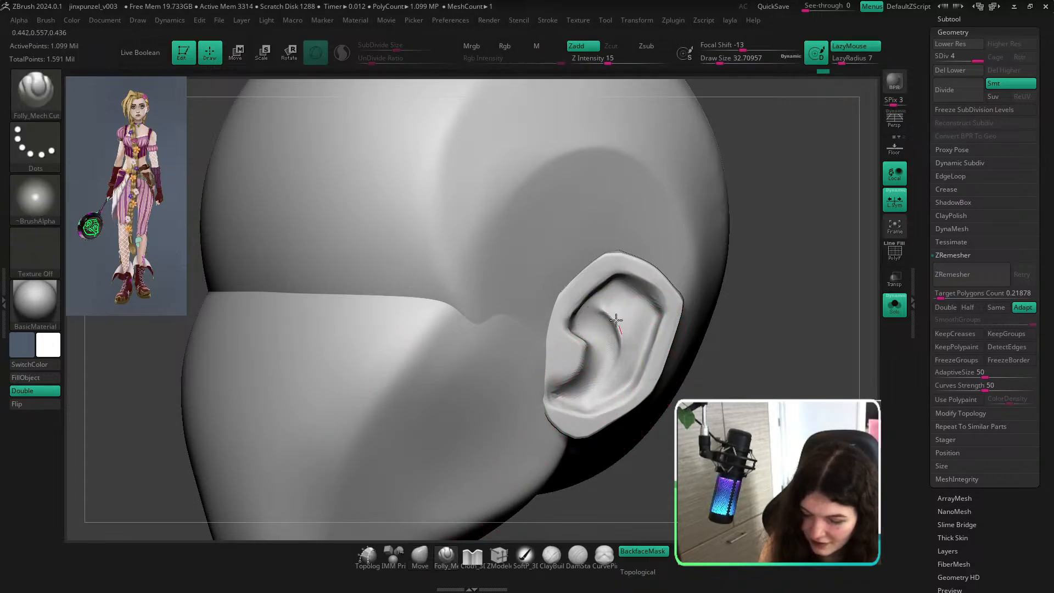
mouse_move(616, 321)
mouse_down()
mouse_move(597, 301)
mouse_move(622, 338)
mouse_up()
key(ctrl+z)
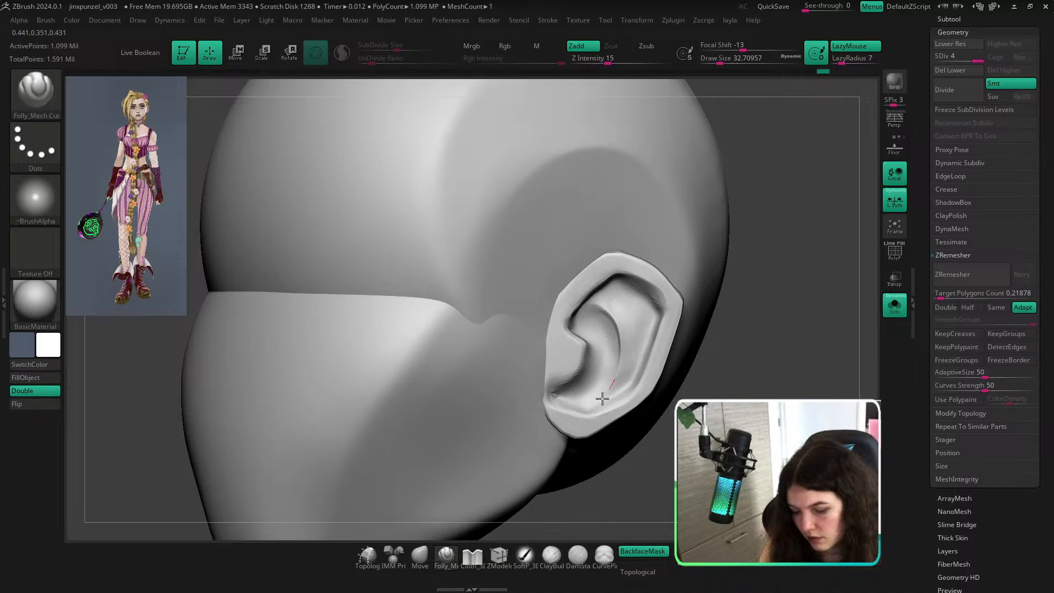
mouse_move(602, 399)
mouse_down()
mouse_move(586, 403)
mouse_move(615, 342)
mouse_move(592, 312)
mouse_up()
key(ctrl+z)
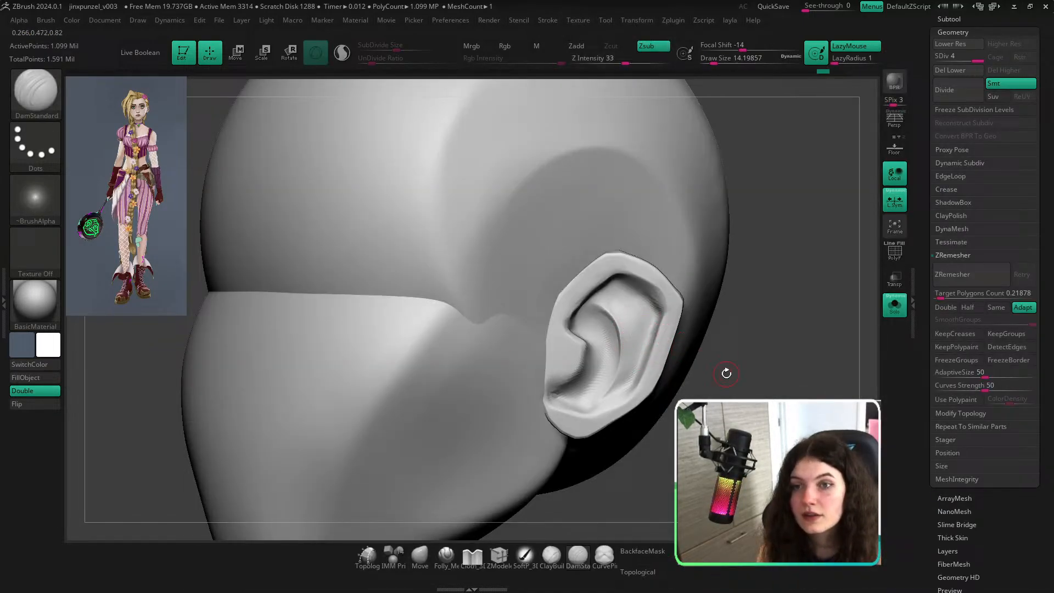
Sharpen the groove along the ear's inner fold with DamStandard at a draw size of about 23.
drag(725, 372, 716, 343)
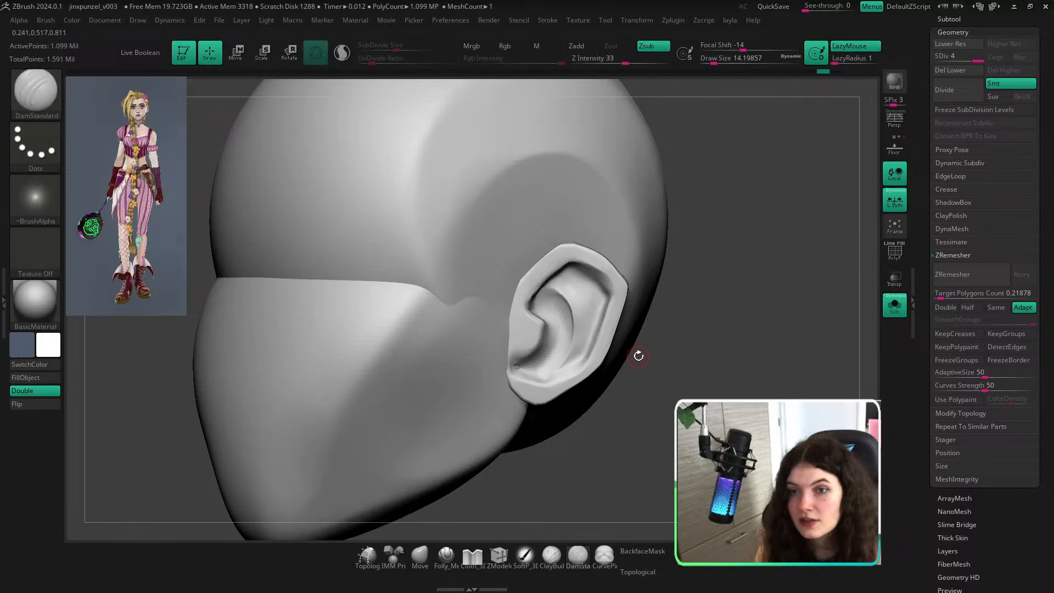
mouse_move(687, 332)
alt+mouse_down()
mouse_move(717, 342)
mouse_move(699, 333)
alt+mouse_up()
key(s)
click(564, 298)
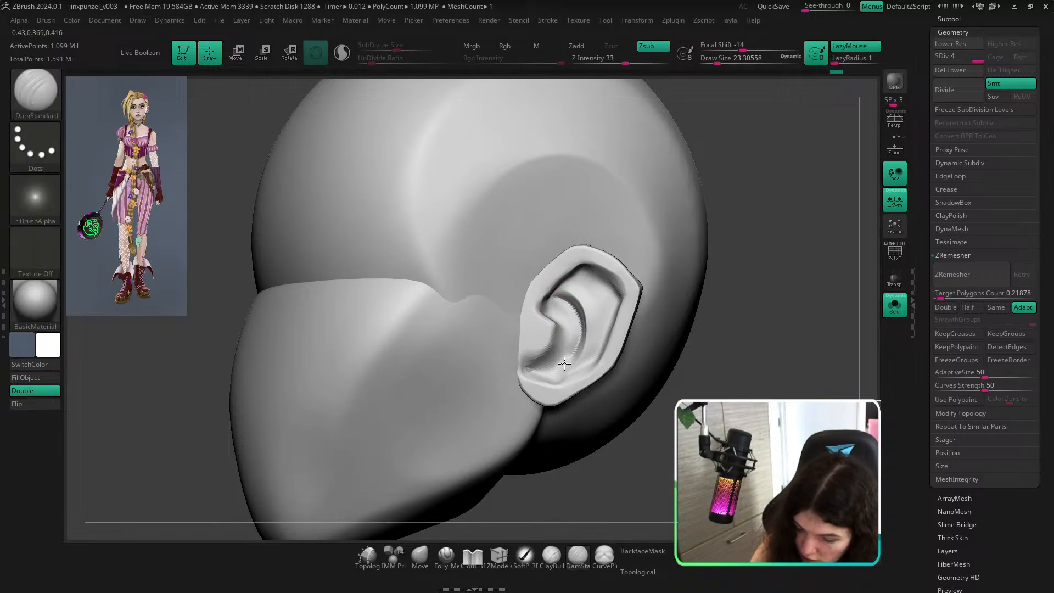
drag(743, 329, 678, 329)
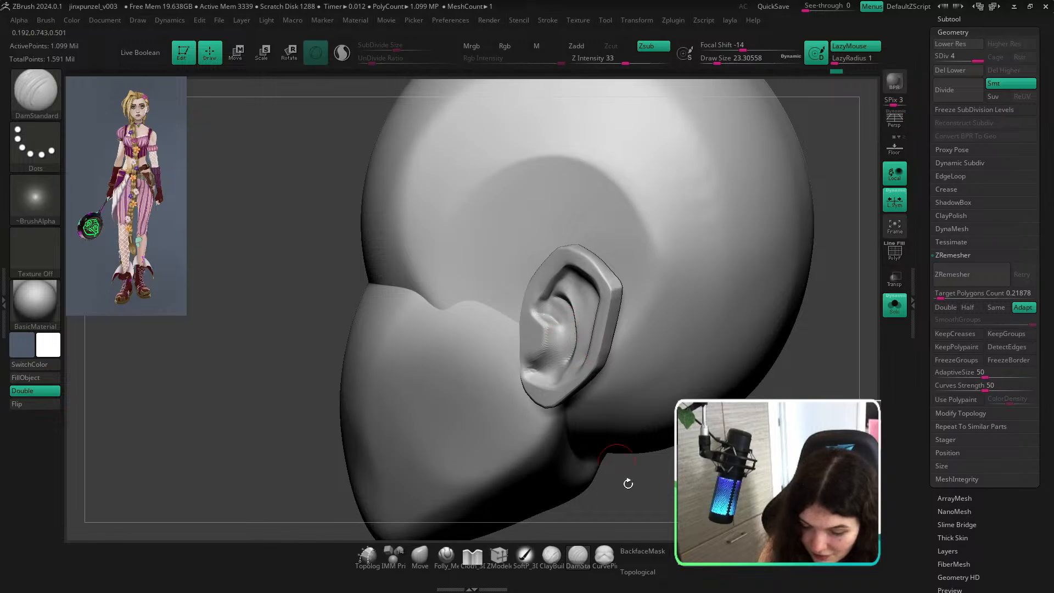
Carve a crisp crease along the inside of the ear's upper rim with DamStandard.
drag(628, 484, 596, 479)
mouse_move(702, 397)
mouse_down()
mouse_move(761, 386)
mouse_move(747, 396)
mouse_move(709, 365)
mouse_up()
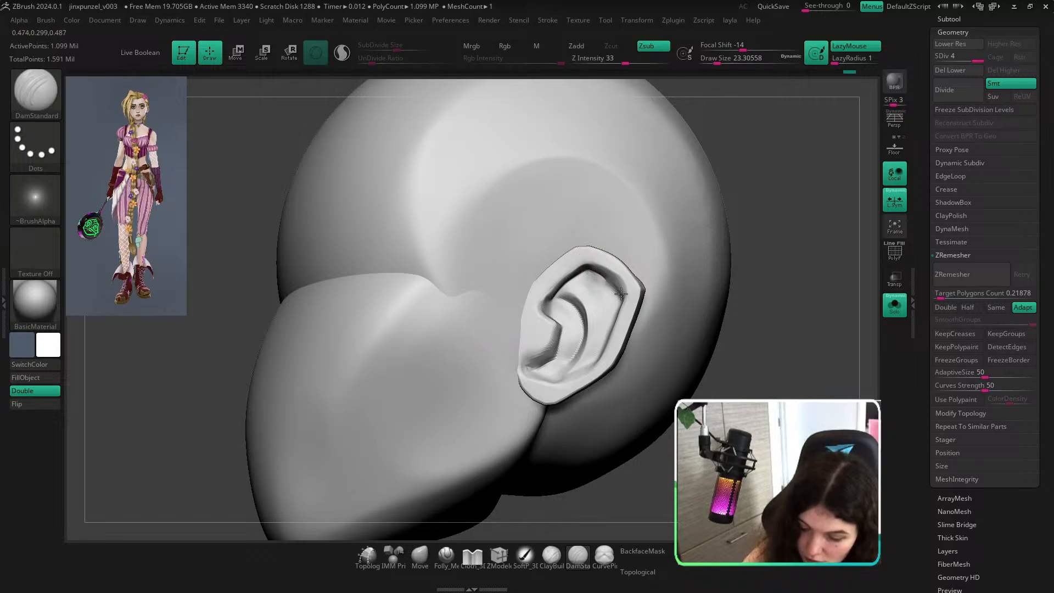
drag(584, 268, 621, 295)
mouse_move(804, 326)
mouse_down()
mouse_move(782, 338)
mouse_move(662, 325)
mouse_move(736, 330)
mouse_up()
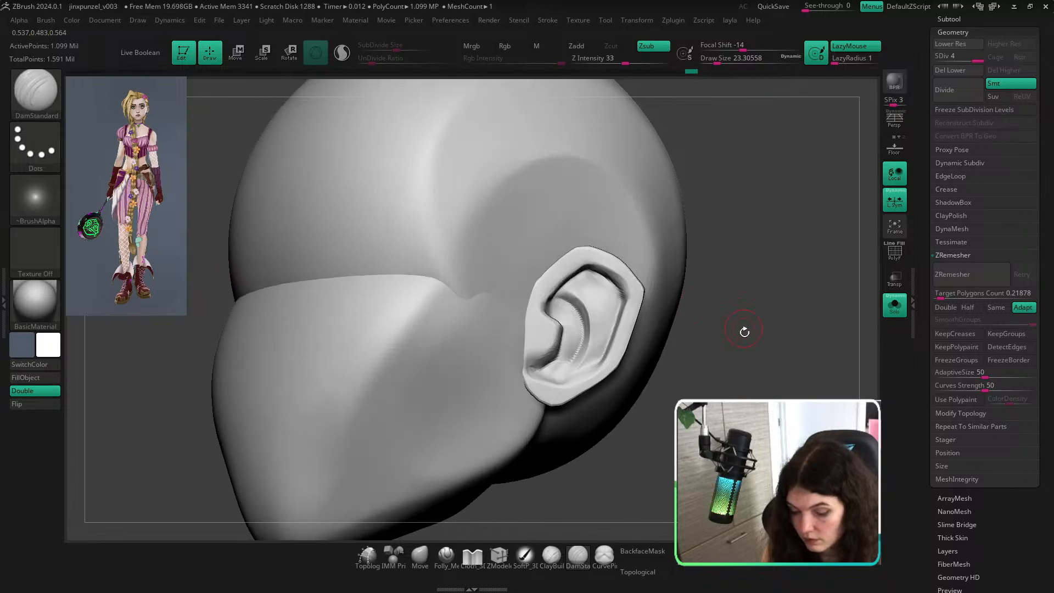
Reshape the ear's lower rim with Move at a draw size of about 41 with backface masking on.
click(420, 555)
click(642, 551)
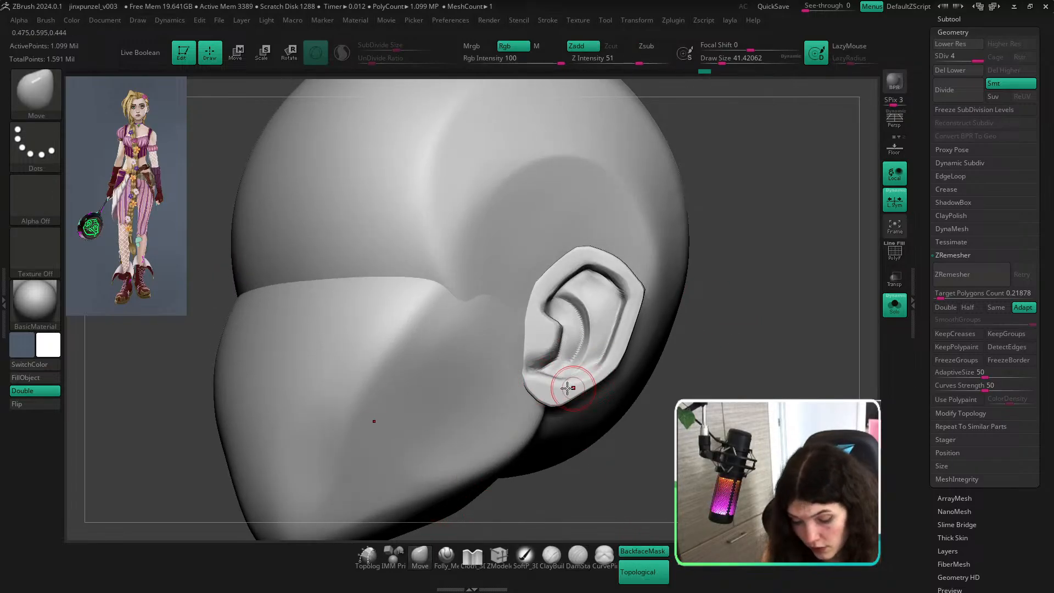
mouse_move(568, 387)
mouse_down()
mouse_move(563, 379)
mouse_move(556, 398)
mouse_move(568, 396)
mouse_move(549, 392)
mouse_move(595, 386)
mouse_up()
key(s)
key(s)
Refine the earlobe and the ear's back edge with Move and Smooth, varying the draw size between about 62 and 104.
click(646, 550)
drag(642, 511, 579, 483)
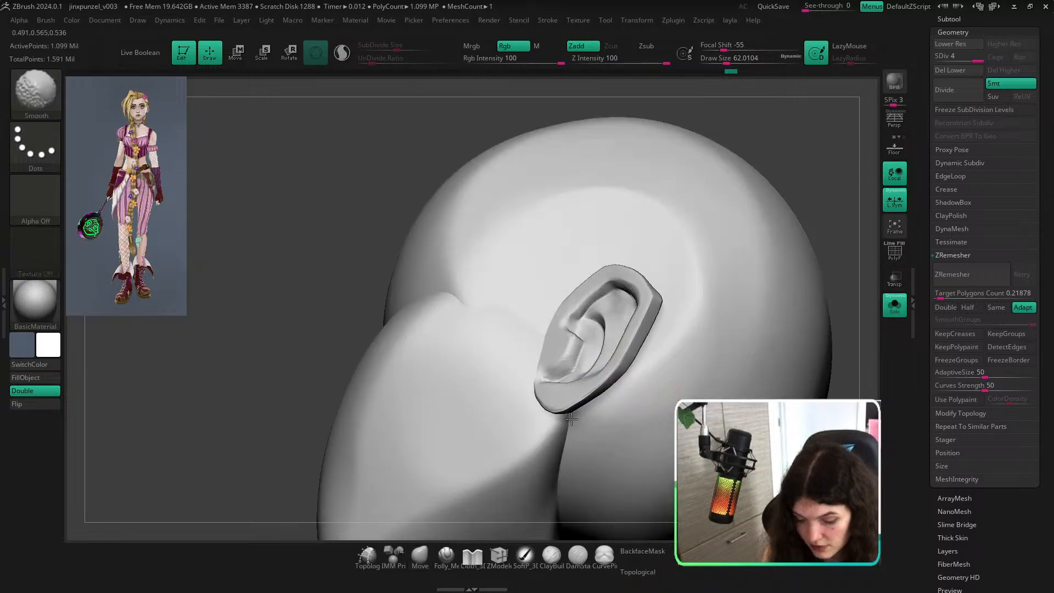
mouse_move(776, 287)
right_down()
mouse_move(786, 296)
mouse_move(793, 287)
mouse_move(680, 276)
right_up()
click(643, 551)
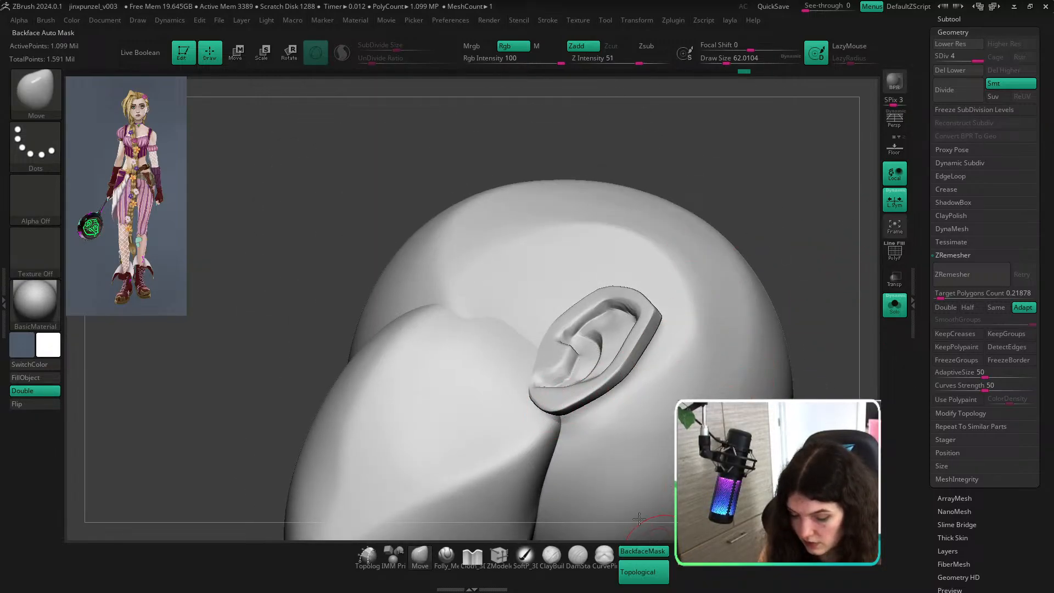
right_drag(826, 275, 714, 300)
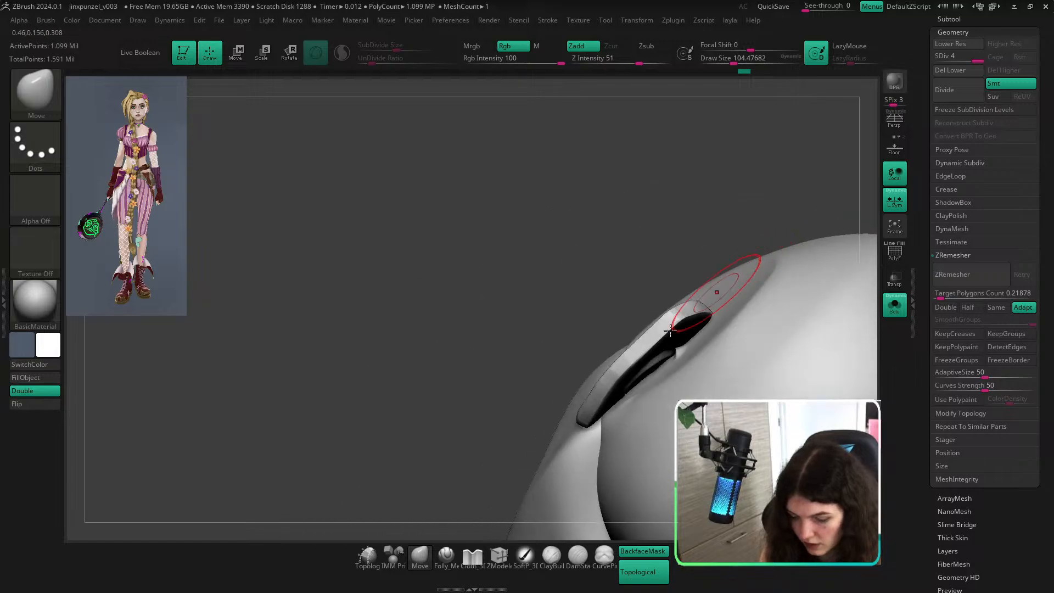
mouse_move(603, 320)
right_down()
mouse_move(747, 364)
mouse_move(692, 384)
right_up()
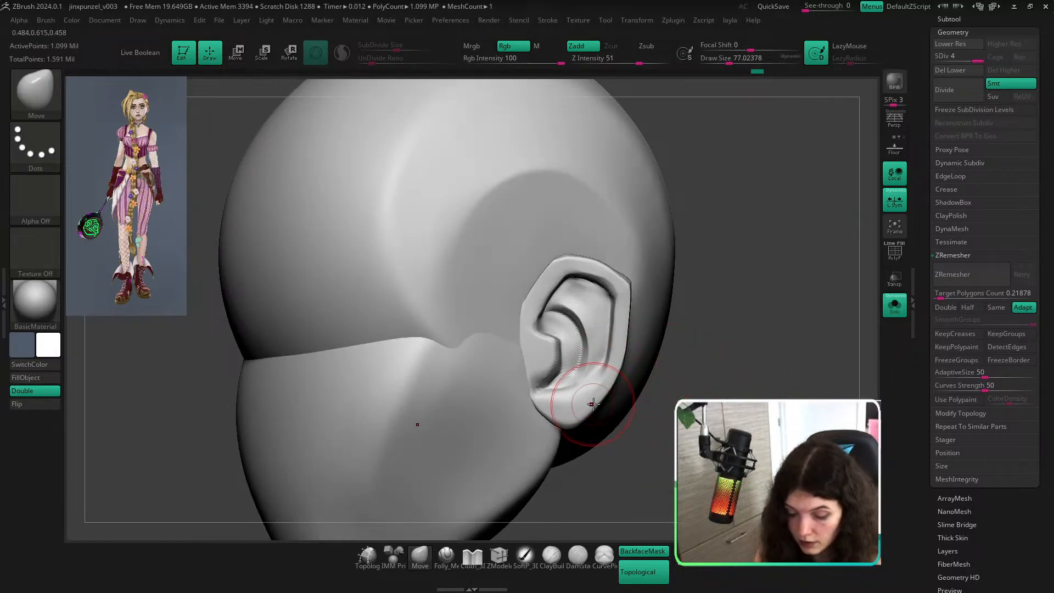
Reshape the earlobe and the ear's lower rim with the Move brush, varying the draw size between about 74 and 101.
key(s)
drag(594, 405, 578, 412)
mouse_move(653, 373)
right_down()
mouse_move(719, 357)
mouse_move(678, 346)
right_up()
key(s)
drag(589, 431, 597, 431)
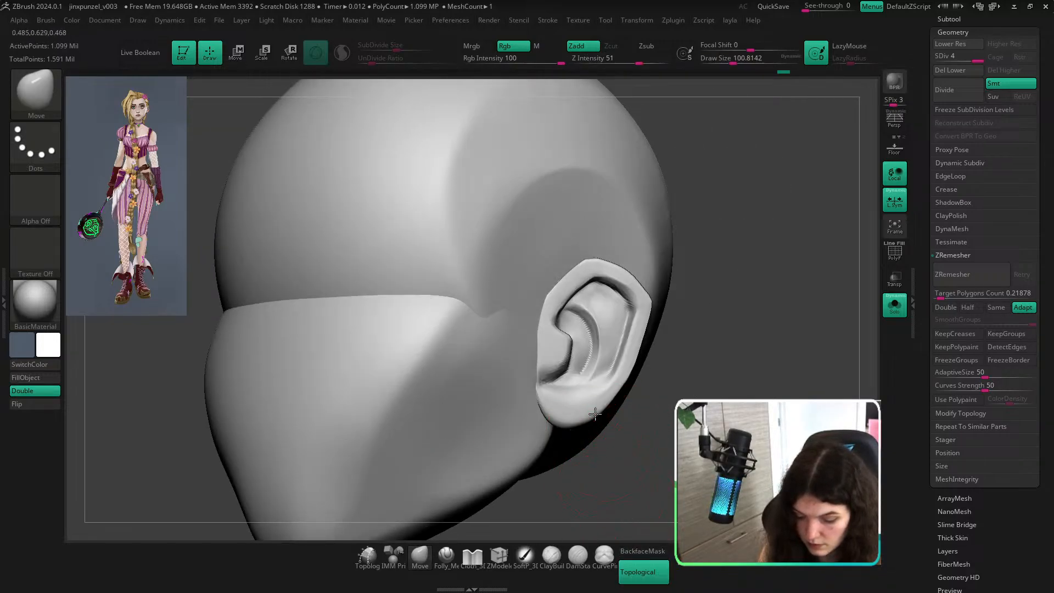
key([)
key(f)
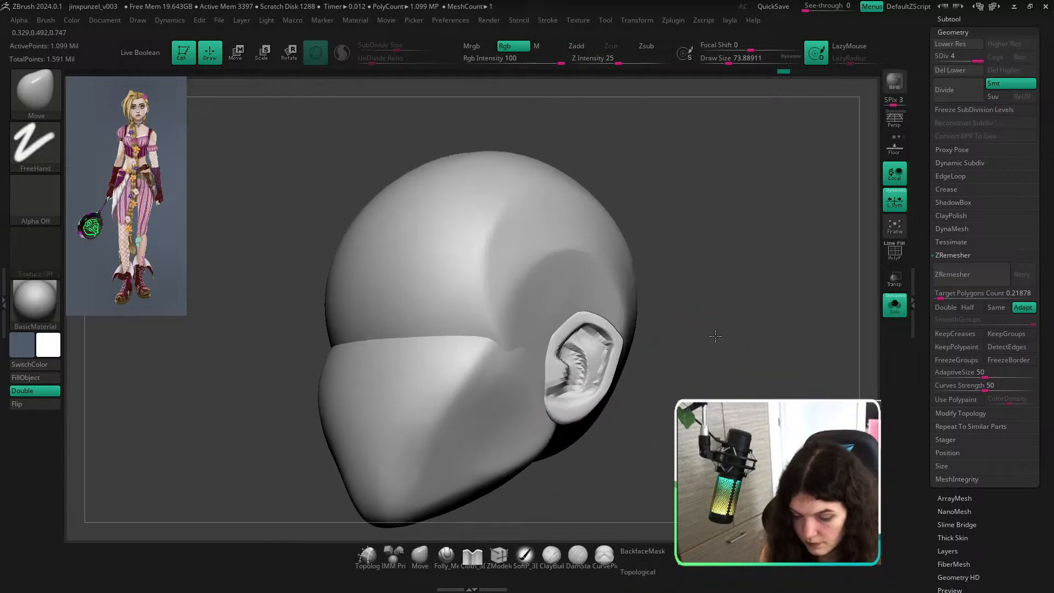
drag(718, 333, 709, 406)
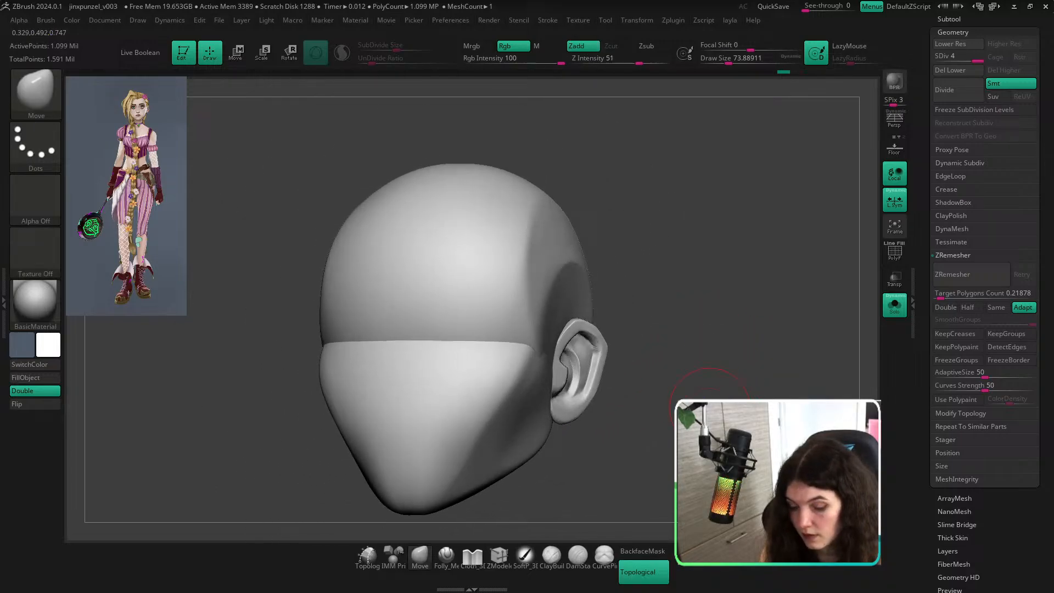
Mask the head so that only the ears stay editable, and bring up the transform gizmo on the ear.
ctrl+shift+click(597, 379)
ctrl+click(708, 335)
ctrl+shift+click(736, 321)
ctrl+click(727, 335)
key(w)
drag(725, 335, 681, 352)
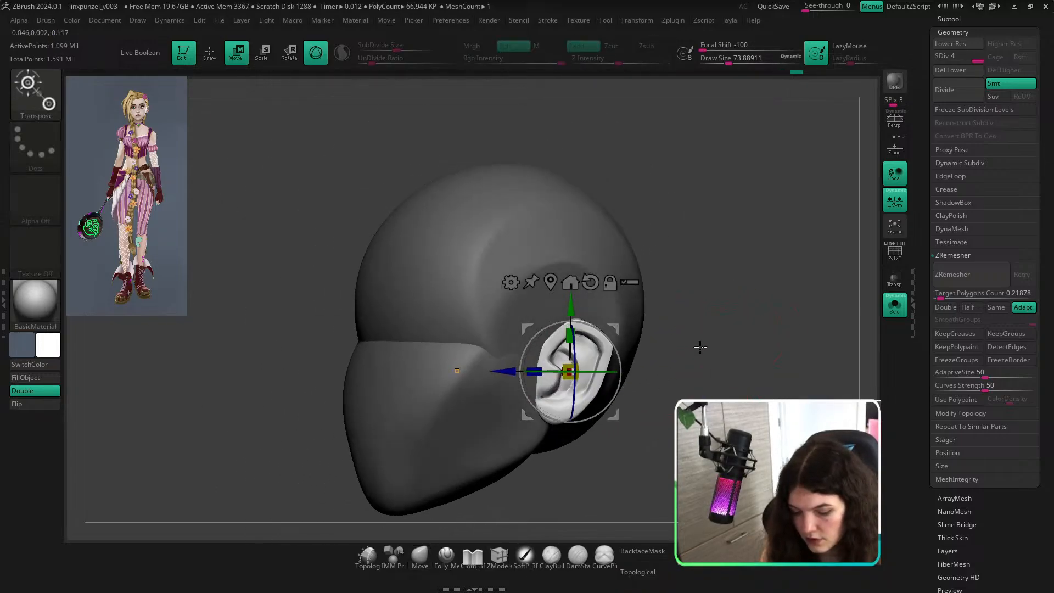
Adjust the ears' placement against the head with the gizmo and show the whole body again.
drag(540, 392, 521, 403)
key(q)
ctrl+right_drag(728, 379, 733, 351)
ctrl+drag(744, 353, 761, 359)
shift+drag(769, 351, 859, 341)
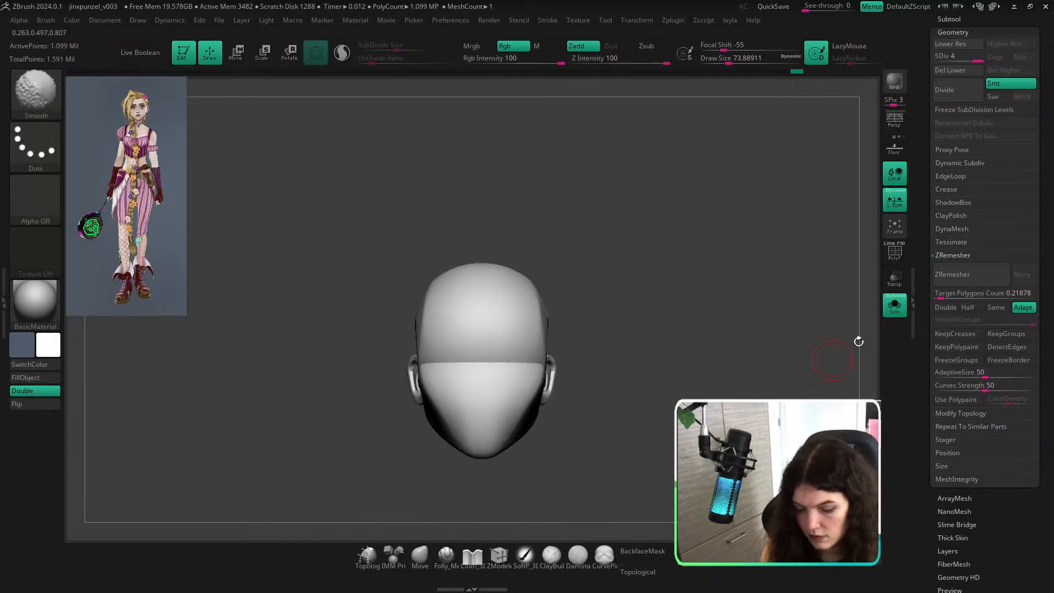
click(895, 305)
ctrl+right_drag(753, 384, 741, 332)
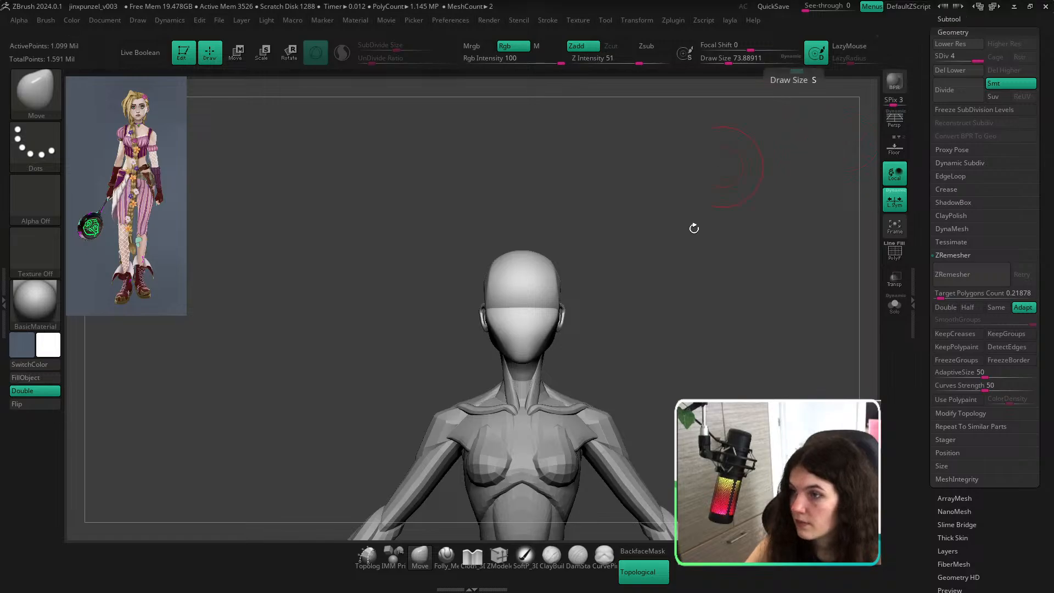
Rotate the ears with the gizmo so their upper parts tilt outward from the head, redoing the first attempt.
ctrl+right_drag(646, 341, 640, 428)
key(e)
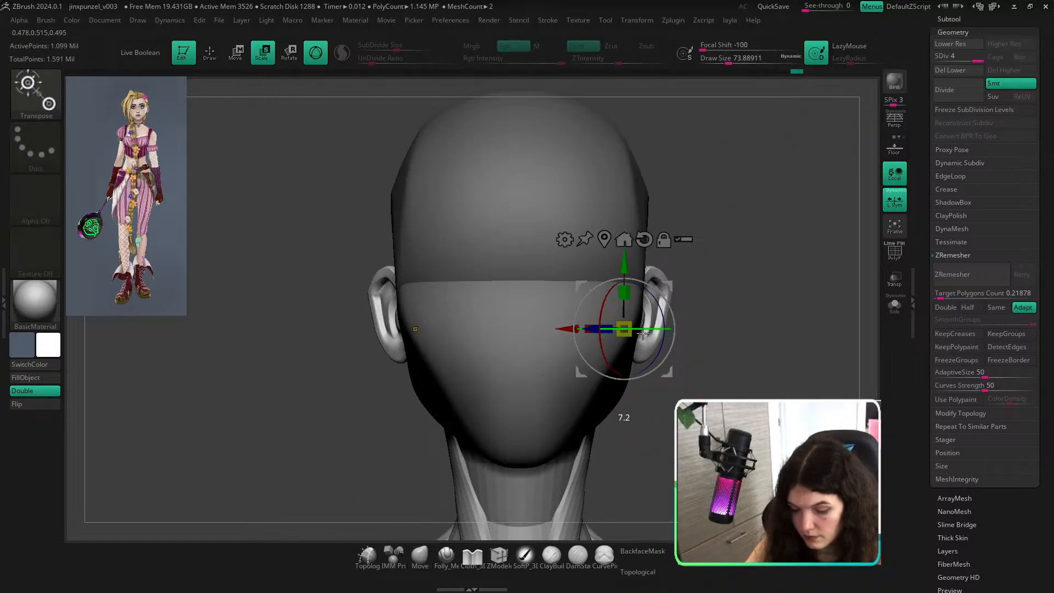
drag(641, 386, 629, 409)
click(420, 555)
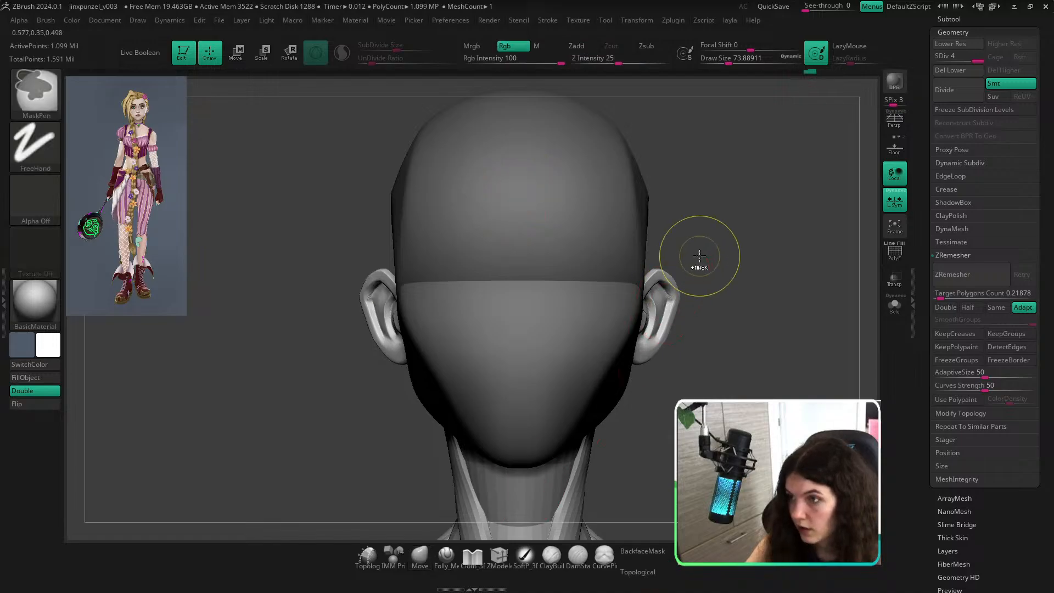
key(ctrl+z)
key(e)
drag(642, 332, 652, 368)
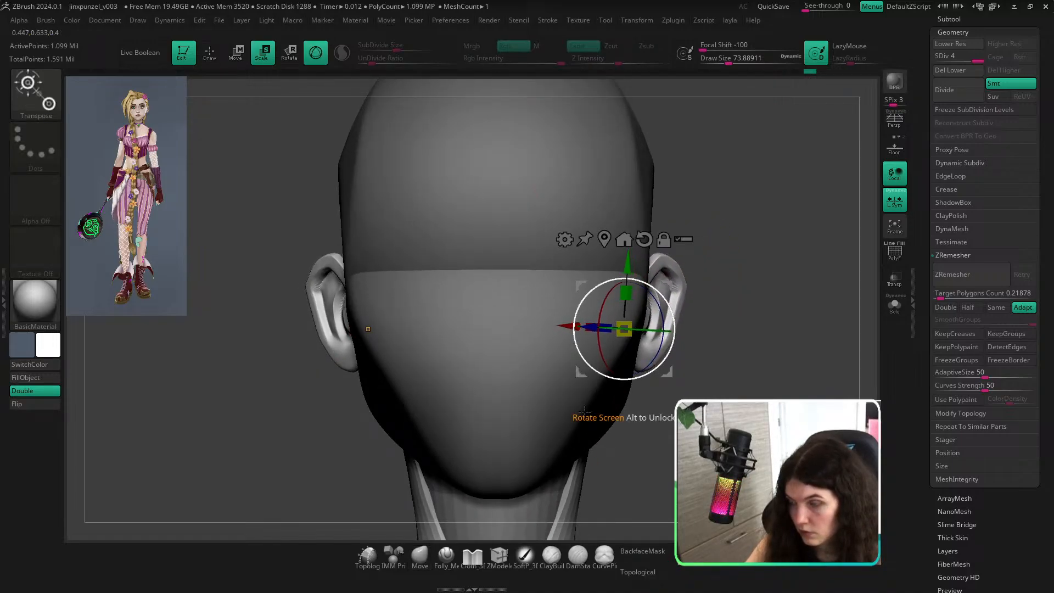
key(q)
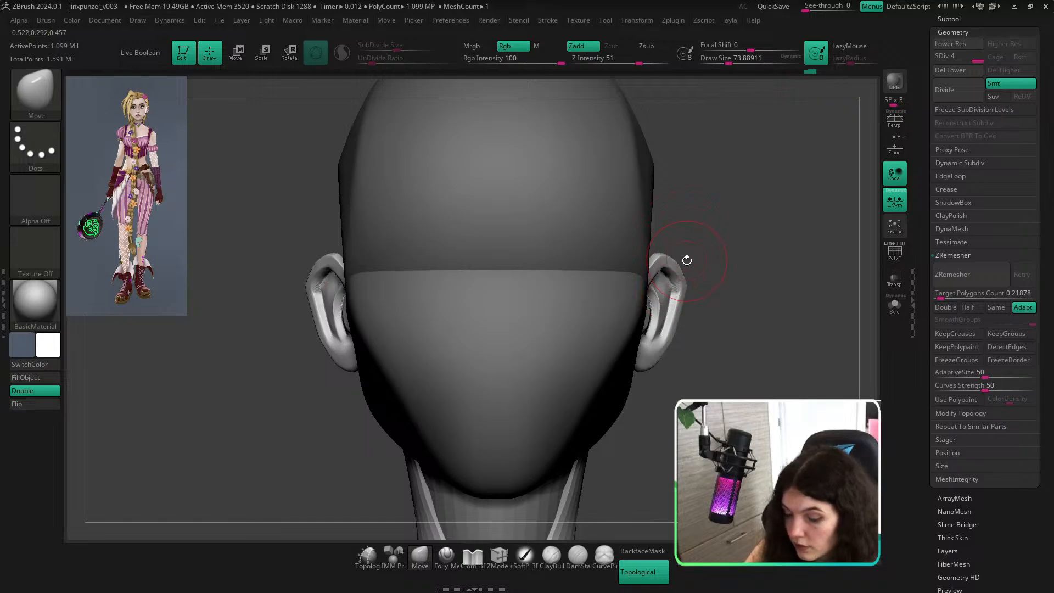
key(e)
key(q)
Drop the head mesh to subdivision level 2 and reshape the ear's outer rim with the Move brush.
key(shift+d)
key(shift+d)
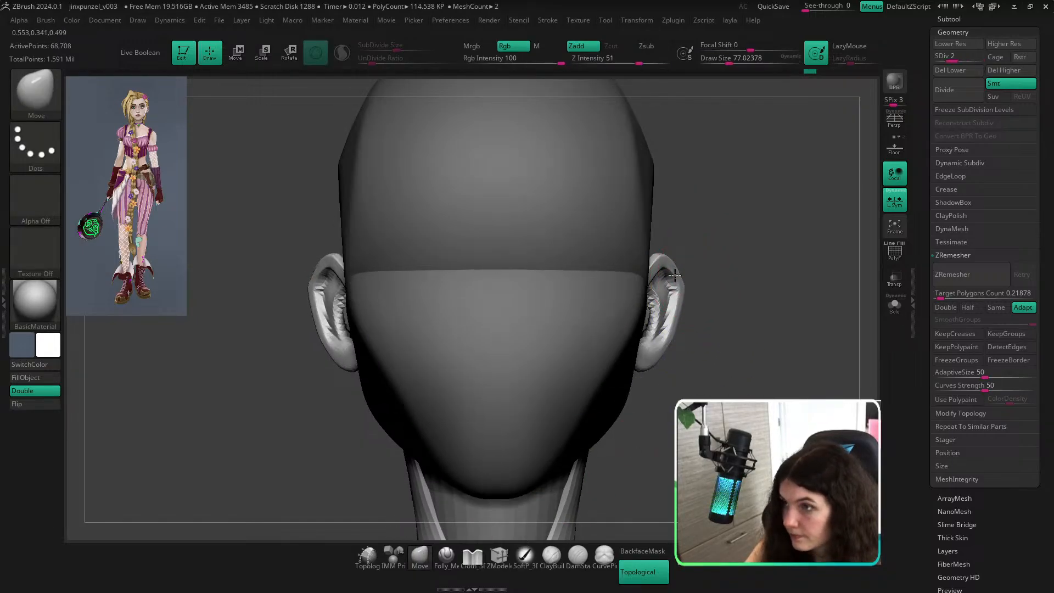
key(s)
mouse_move(680, 280)
mouse_down()
mouse_move(690, 290)
mouse_move(679, 321)
mouse_move(701, 348)
mouse_move(742, 306)
mouse_move(685, 311)
mouse_move(671, 332)
mouse_up()
key(s)
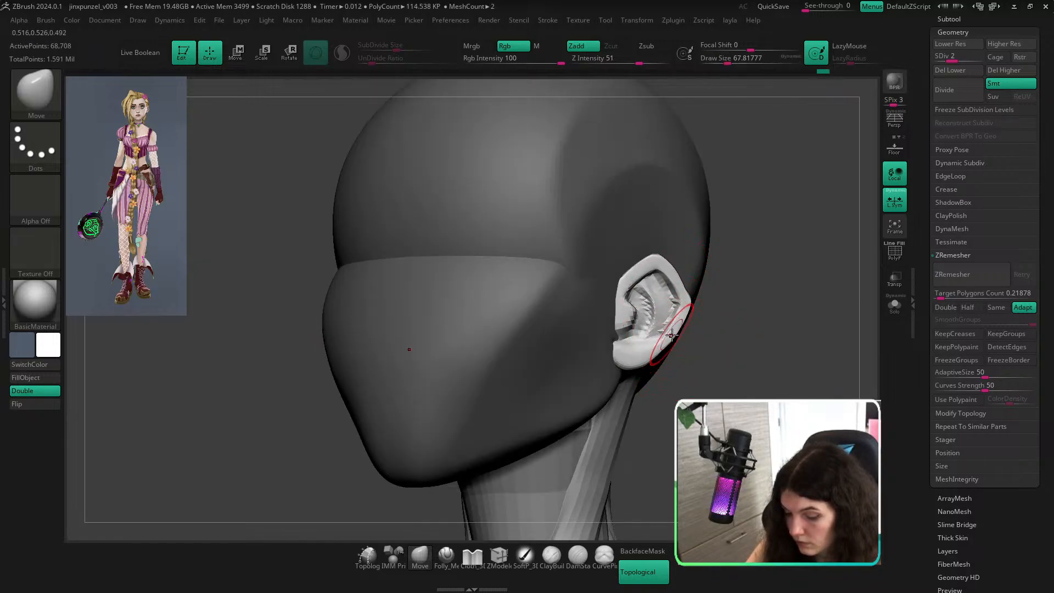
drag(729, 356, 695, 354)
Return the mesh to subdivision level 4 and refine the upper ear's outline with the Move brush.
key(d)
key(d)
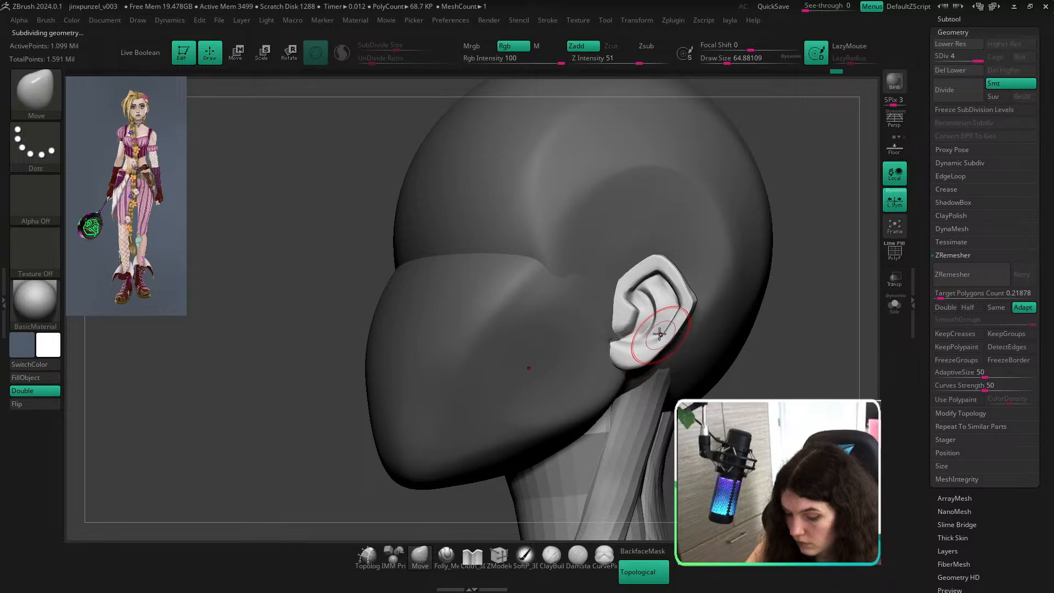
shift+right_drag(661, 348, 725, 334)
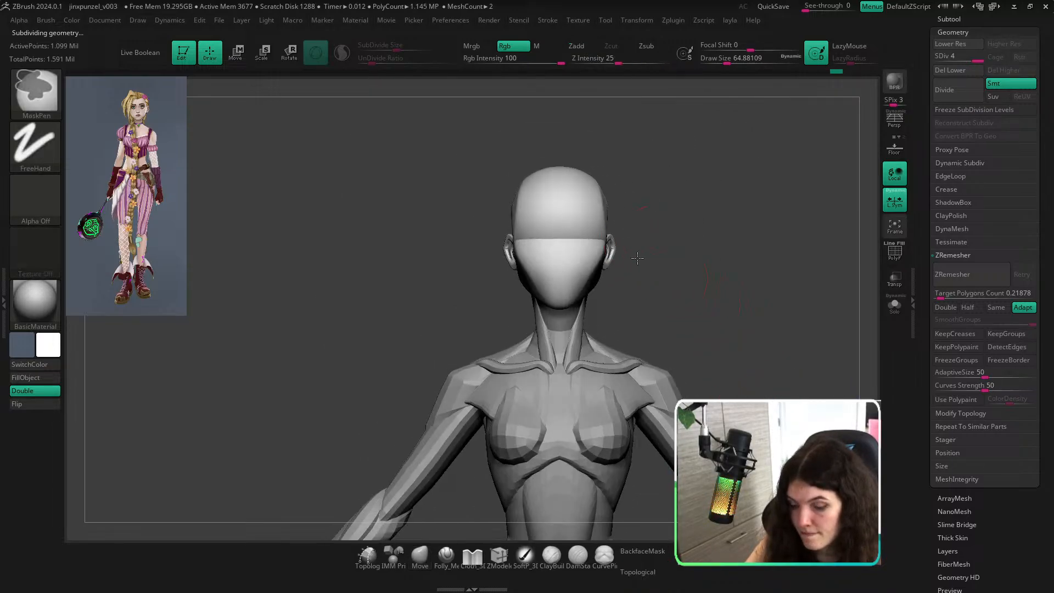
ctrl+right_drag(710, 291, 750, 351)
key(s)
drag(611, 182, 637, 180)
key(s)
mouse_move(676, 165)
right_down()
mouse_move(659, 215)
mouse_move(651, 184)
right_up()
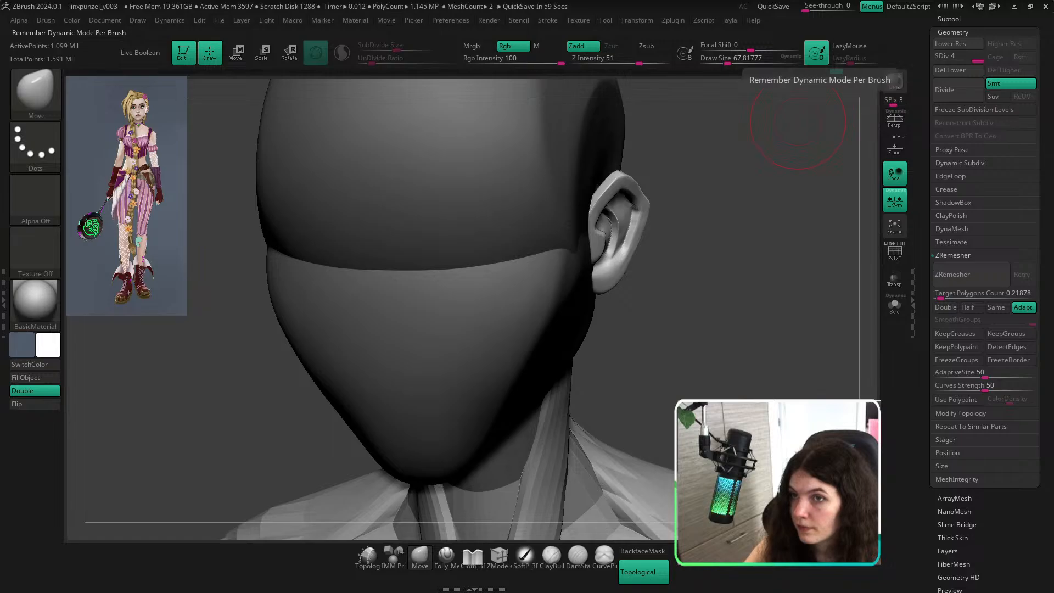
Adjust the ears' profile as seen from behind with the Move brush at a draw size of about 68 to 87.
mouse_move(708, 324)
right_down()
mouse_move(421, 402)
mouse_move(468, 374)
right_up()
key(s)
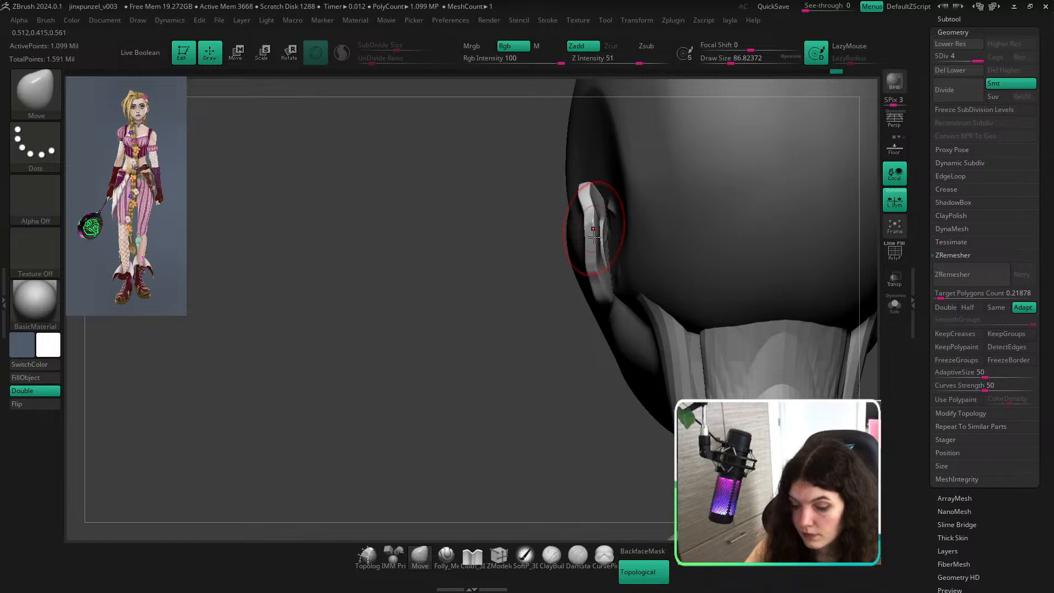
mouse_move(594, 236)
right_down()
mouse_move(527, 291)
mouse_move(594, 254)
right_up()
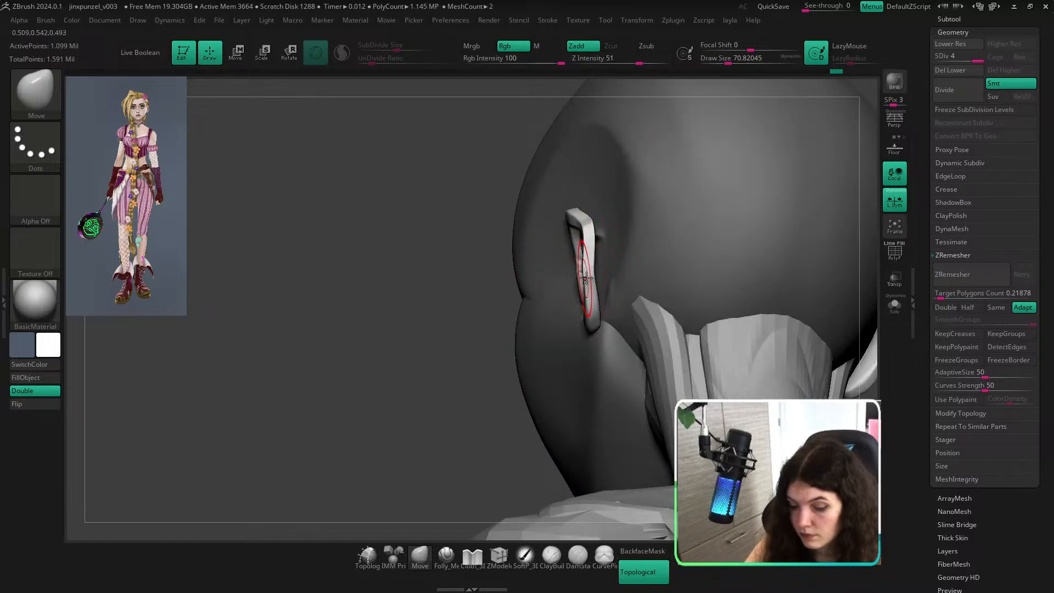
mouse_move(545, 297)
right_down()
mouse_move(565, 308)
mouse_move(595, 290)
right_up()
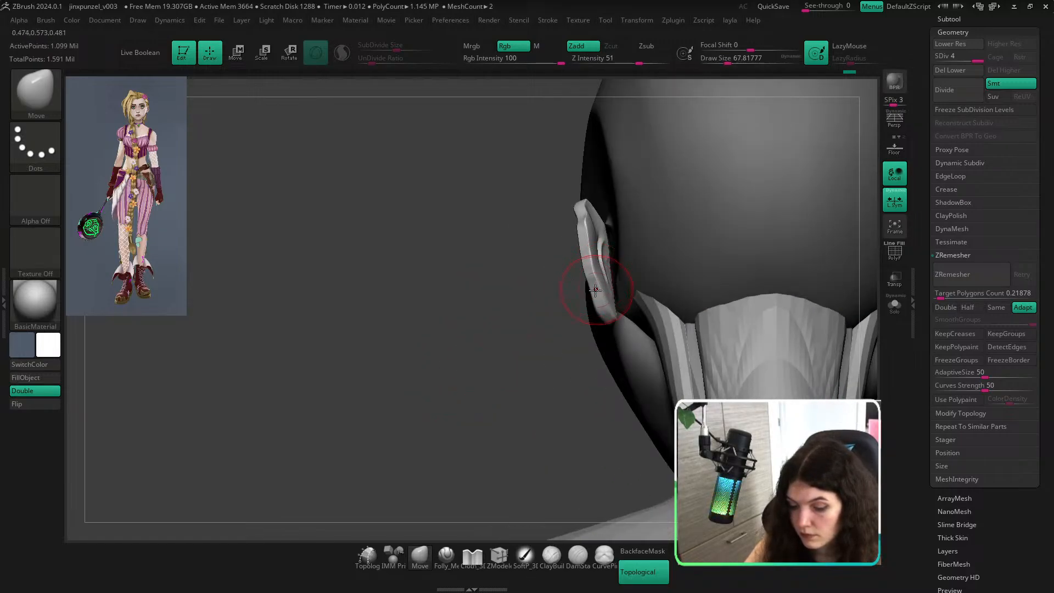
mouse_move(541, 316)
right_down()
mouse_move(570, 330)
mouse_move(558, 294)
right_up()
Isolate the two ears by hiding the rest of the head and the body.
ctrl+shift+click(558, 291)
right_drag(410, 404, 503, 351)
right_drag(467, 421, 424, 421)
ctrl+shift+click(441, 433)
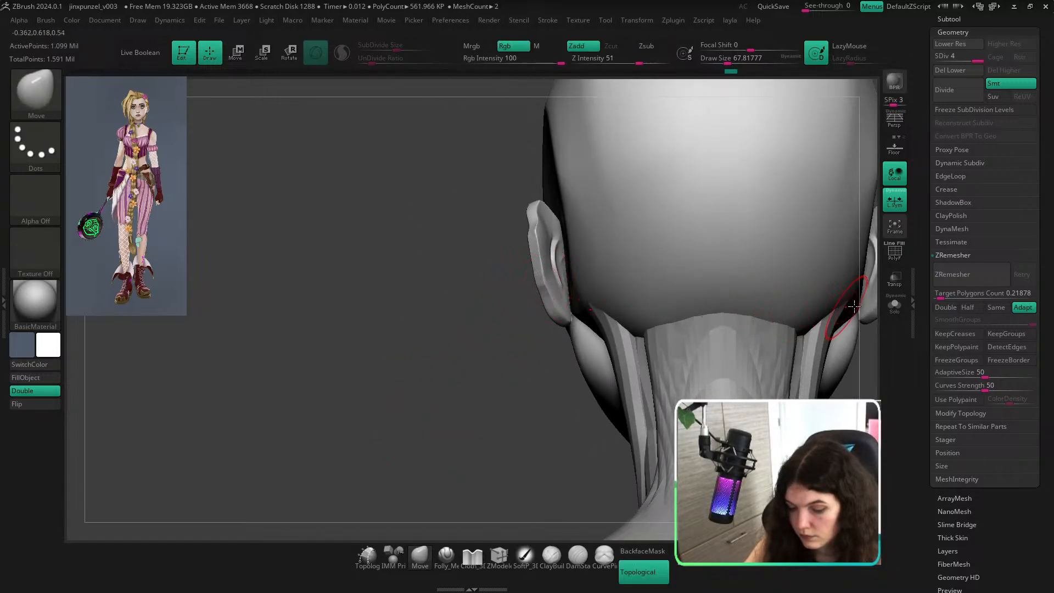
click(895, 305)
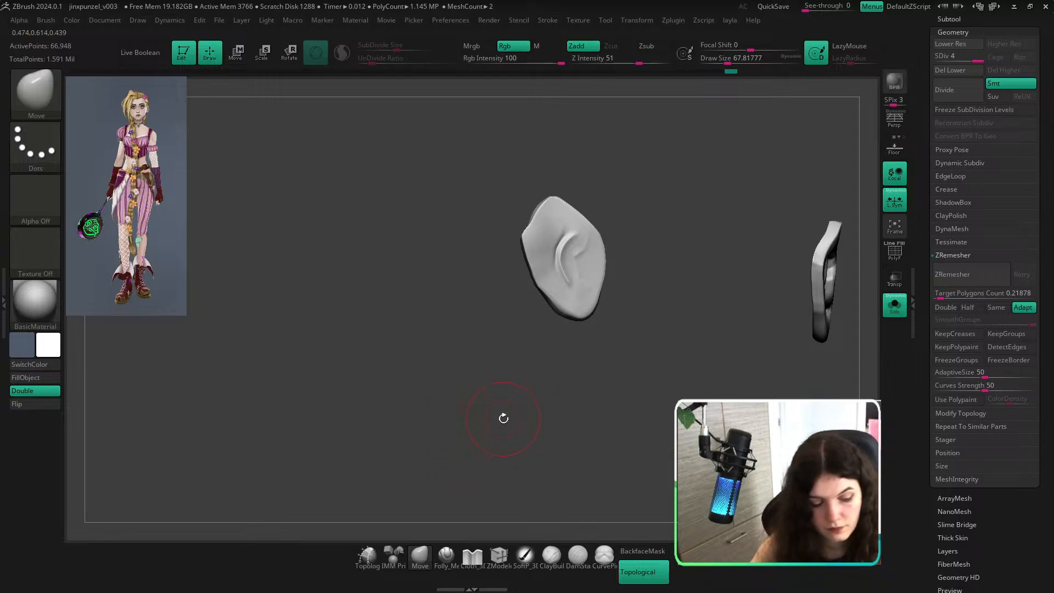
Polish the raised ridge on the back of the ear with the hPolish brush at draw size about 27, undoing the last change.
key(b)
key(h)
key(p)
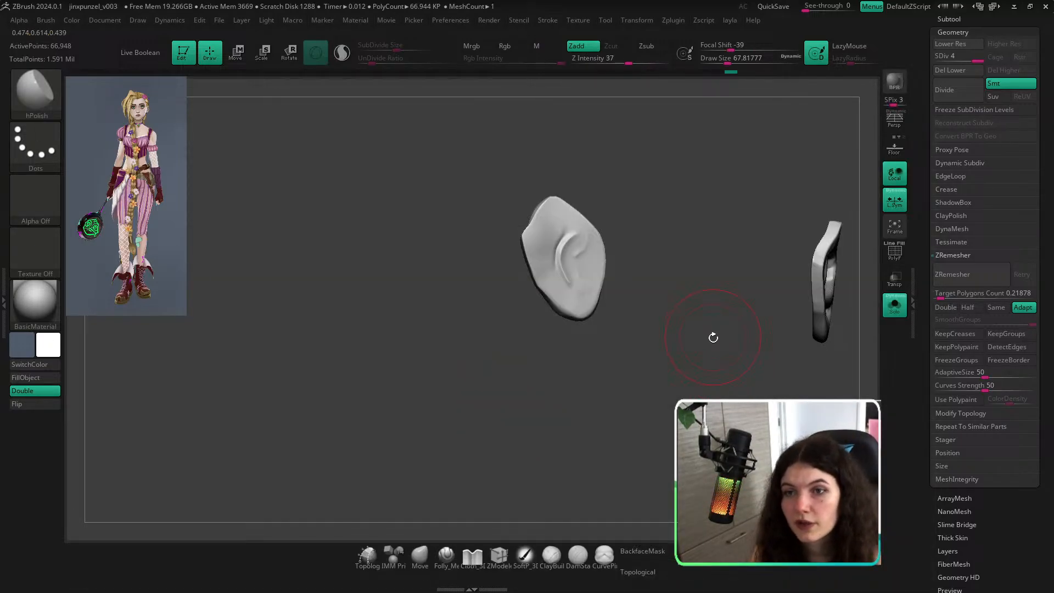
drag(709, 336, 706, 344)
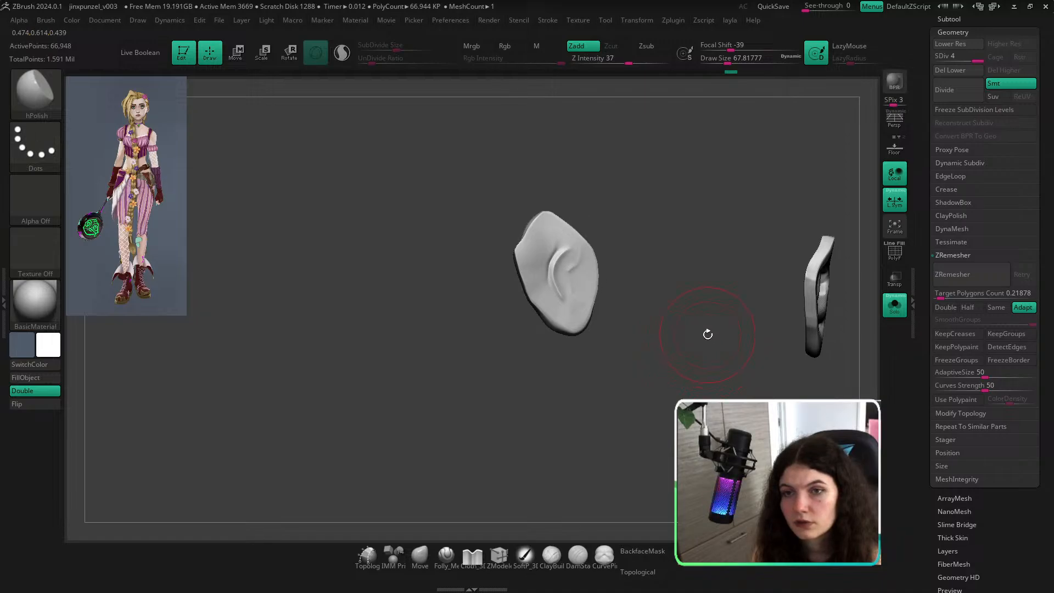
mouse_move(707, 326)
right_down()
mouse_move(694, 339)
mouse_move(579, 271)
right_up()
key(s)
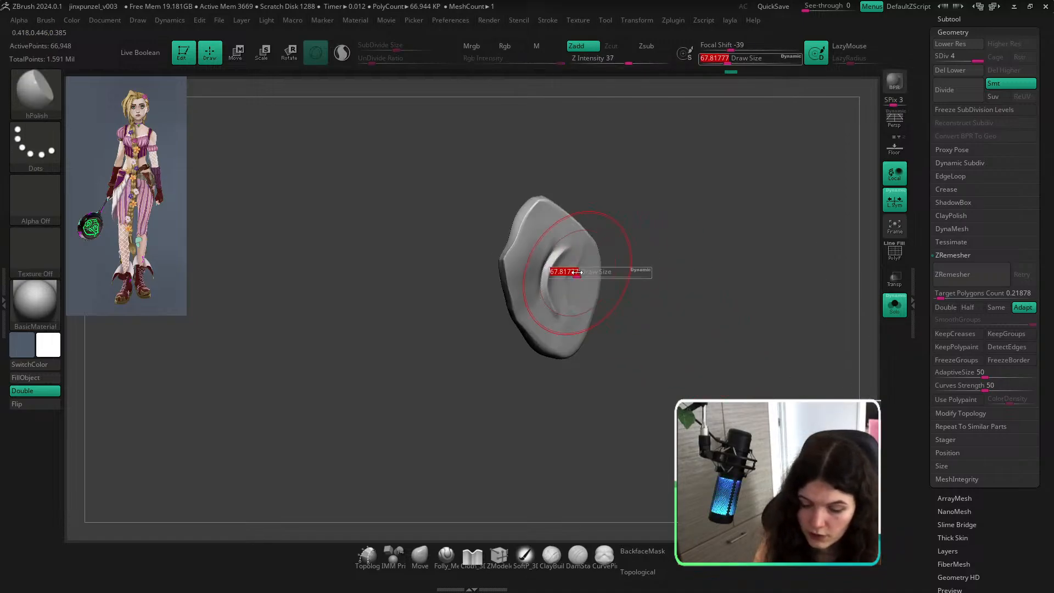
drag(579, 271, 569, 270)
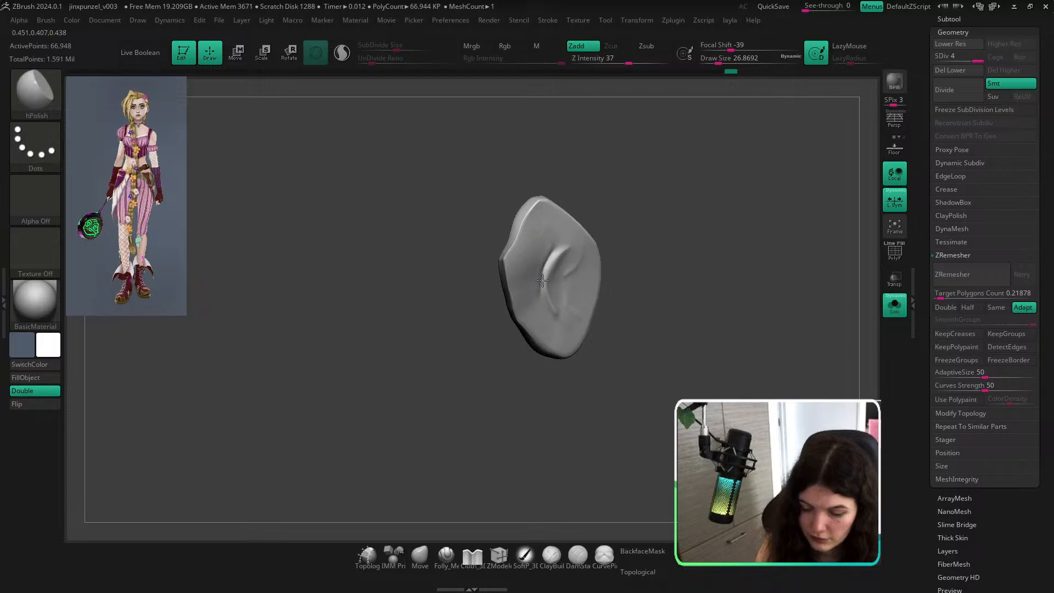
right_drag(642, 224, 617, 234)
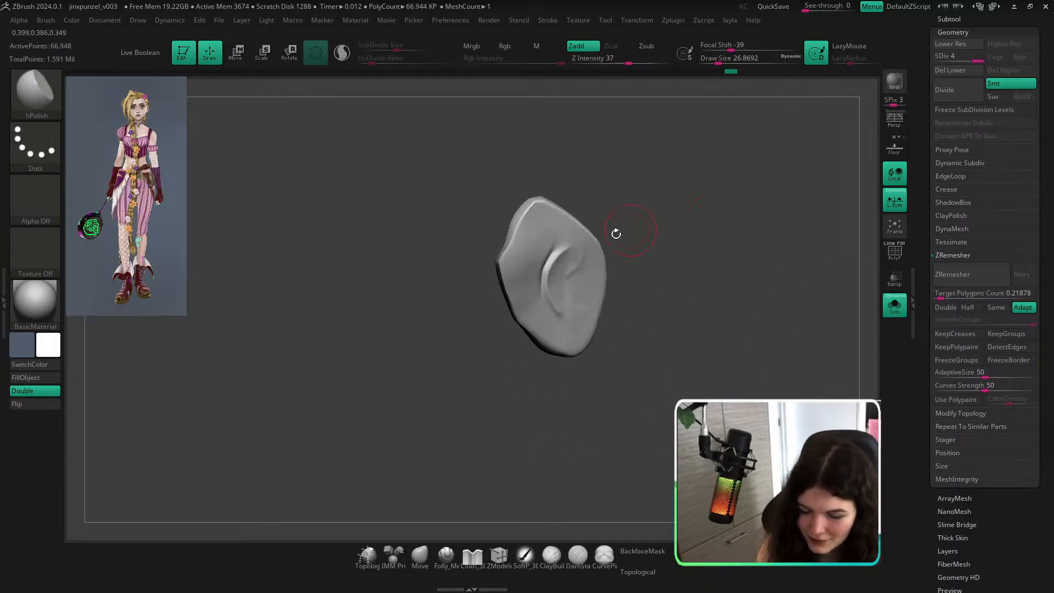
key(s)
drag(578, 261, 585, 260)
key(ctrl+z)
Flatten the ridge on the back of the ear with the TrimDynamic brush at draw size about 51.
key(b)
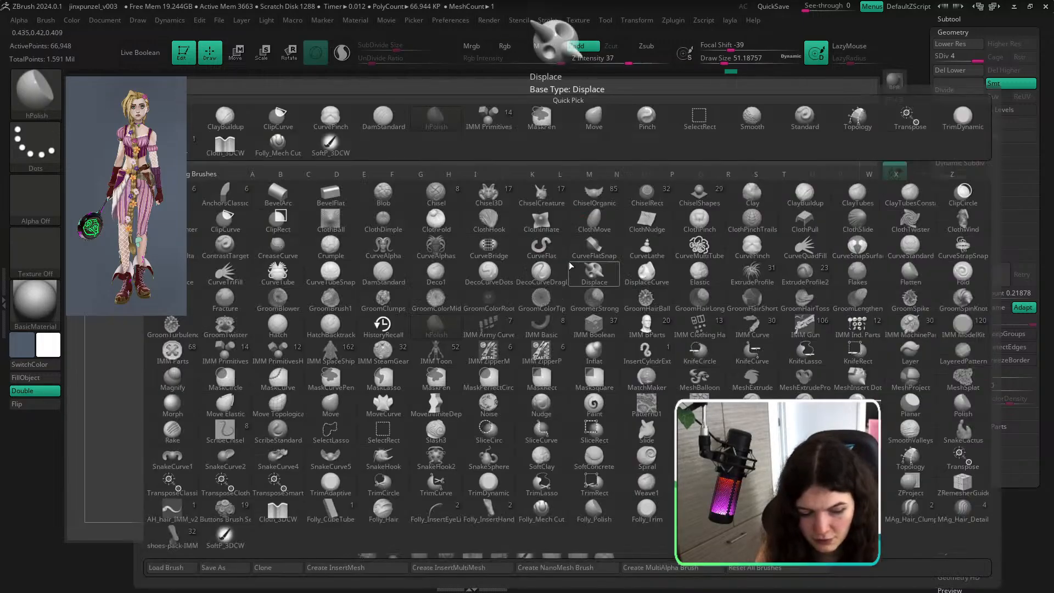
key(t)
key(d)
drag(567, 303, 569, 240)
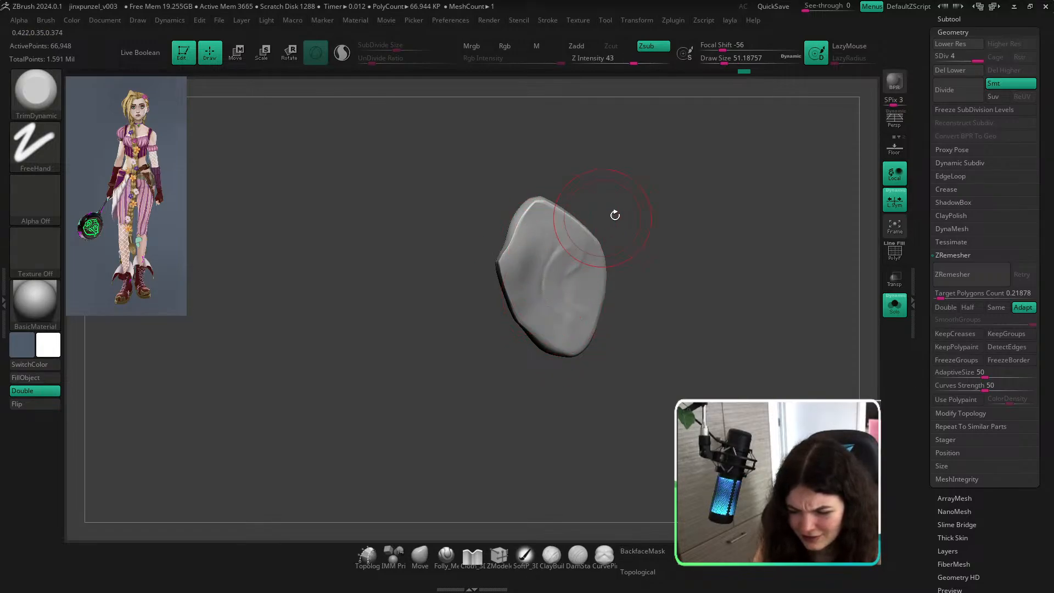
mouse_move(615, 215)
mouse_down()
mouse_move(743, 193)
mouse_move(708, 245)
mouse_move(730, 207)
mouse_move(669, 217)
mouse_move(623, 199)
mouse_up()
key(ctrl)
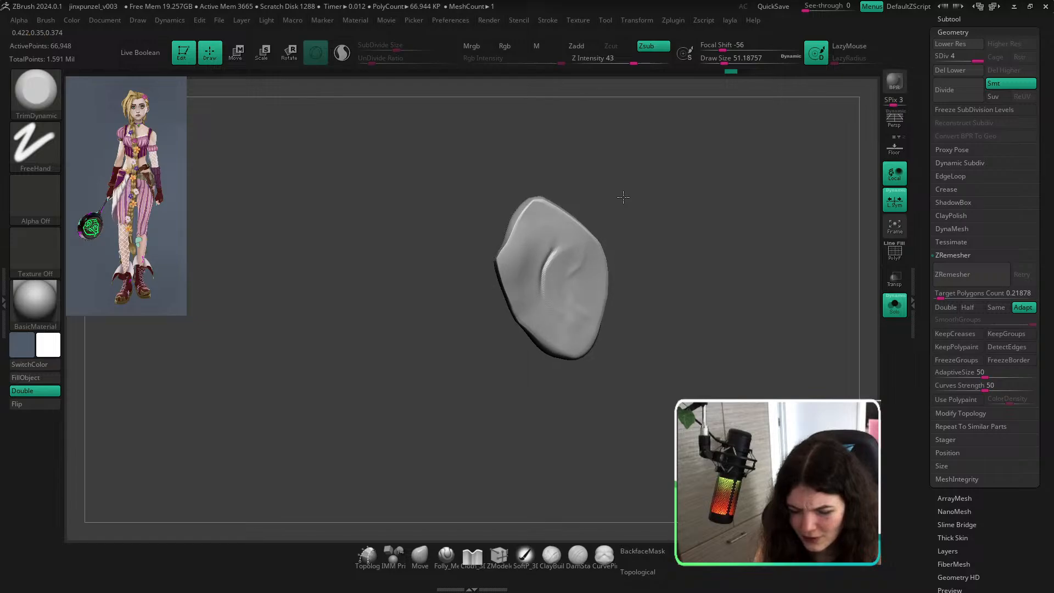
Go back to the hPolish brush and work over the rest of the rear ridge at draw size about 33, undoing the last stroke.
key(b)
key(h)
key(p)
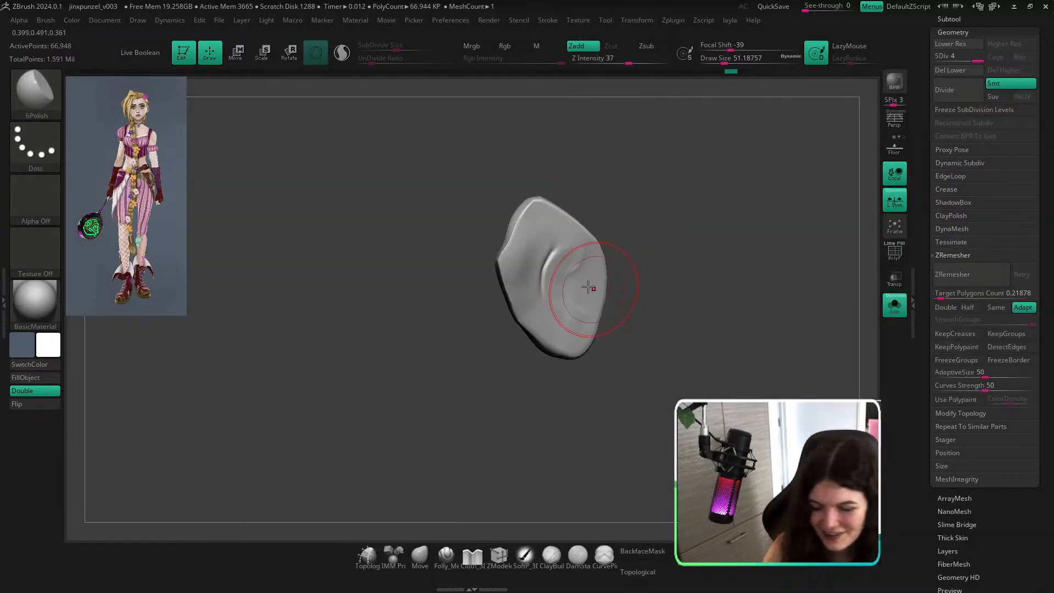
key(s)
mouse_move(586, 274)
mouse_down()
mouse_move(576, 288)
mouse_move(579, 257)
mouse_move(558, 253)
mouse_up()
key(ctrl+z)
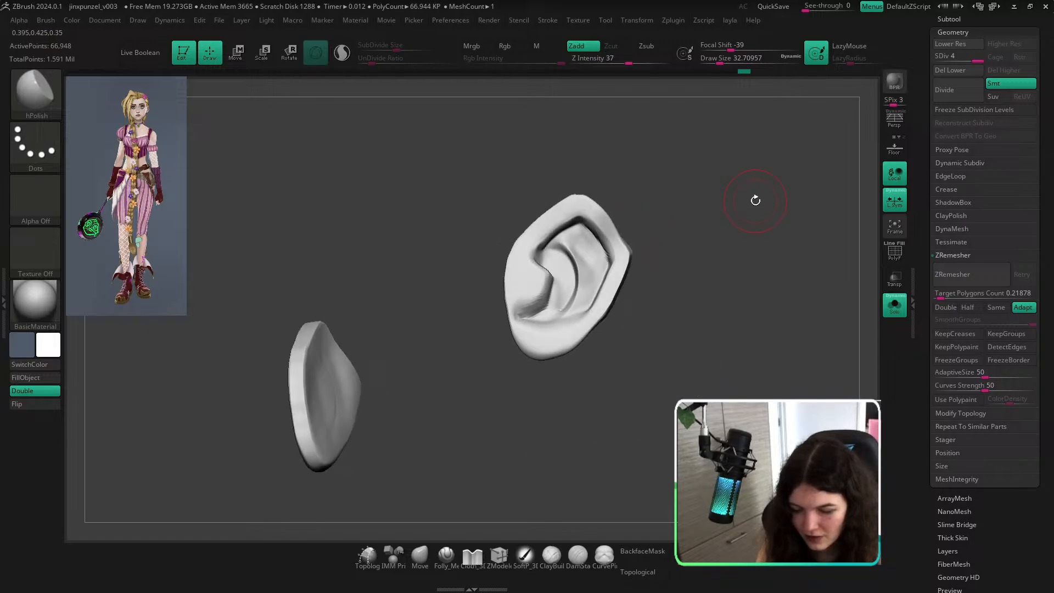
Polish the inner fold beneath the upper rim on the ear's front with hPolish at draw size about 22.
drag(755, 197, 725, 226)
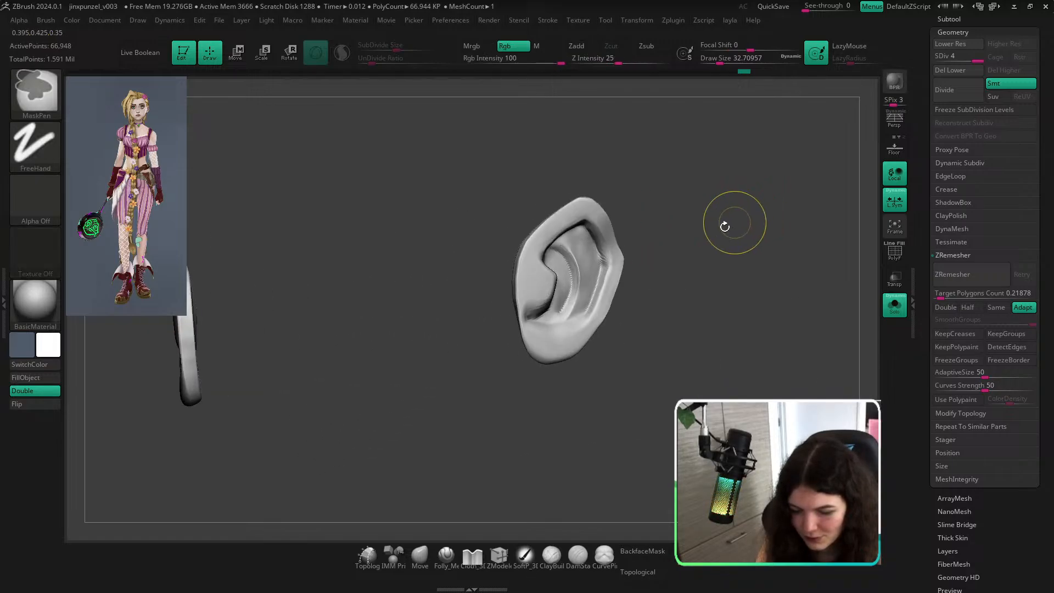
key(s)
drag(592, 254, 583, 246)
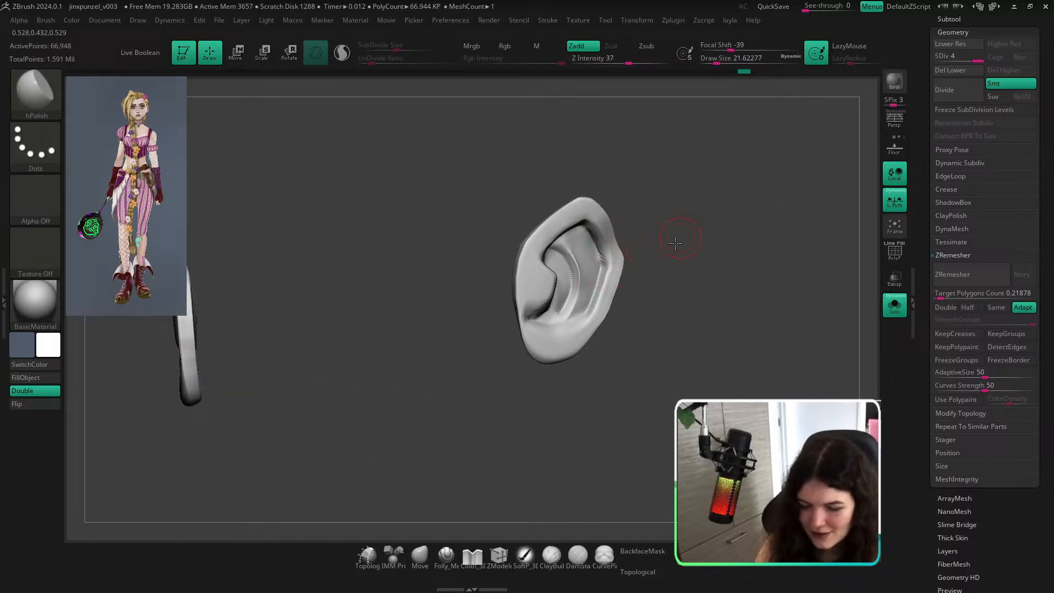
Even out the ear's back surface toward the rim with hPolish at a draw size of about 37 to 44.
mouse_move(676, 243)
mouse_down()
mouse_move(604, 215)
mouse_move(589, 220)
mouse_move(599, 252)
mouse_up()
key(s)
drag(587, 236, 591, 253)
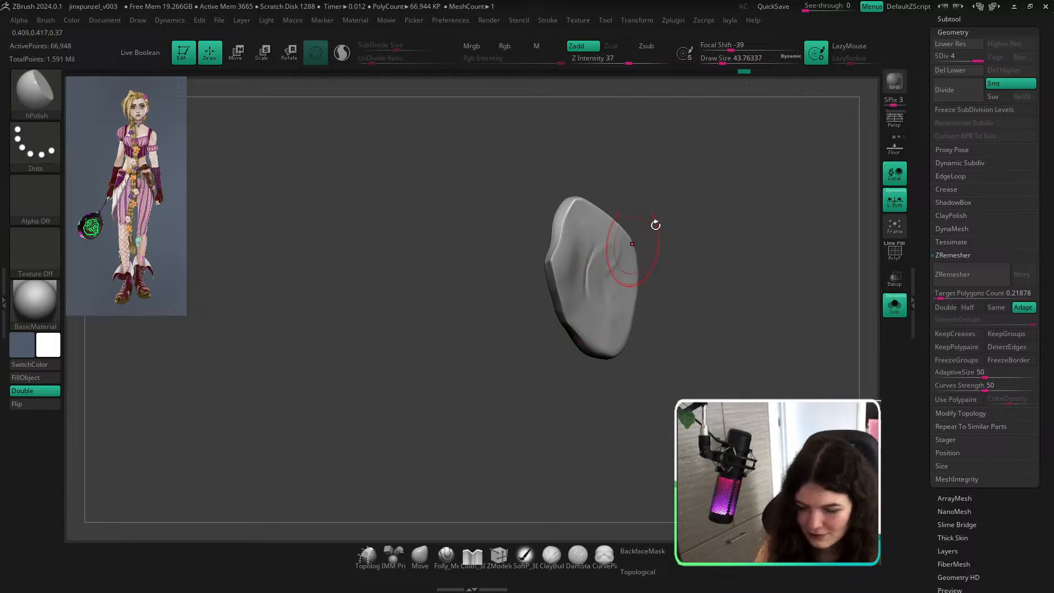
drag(656, 225, 617, 245)
key(shift)
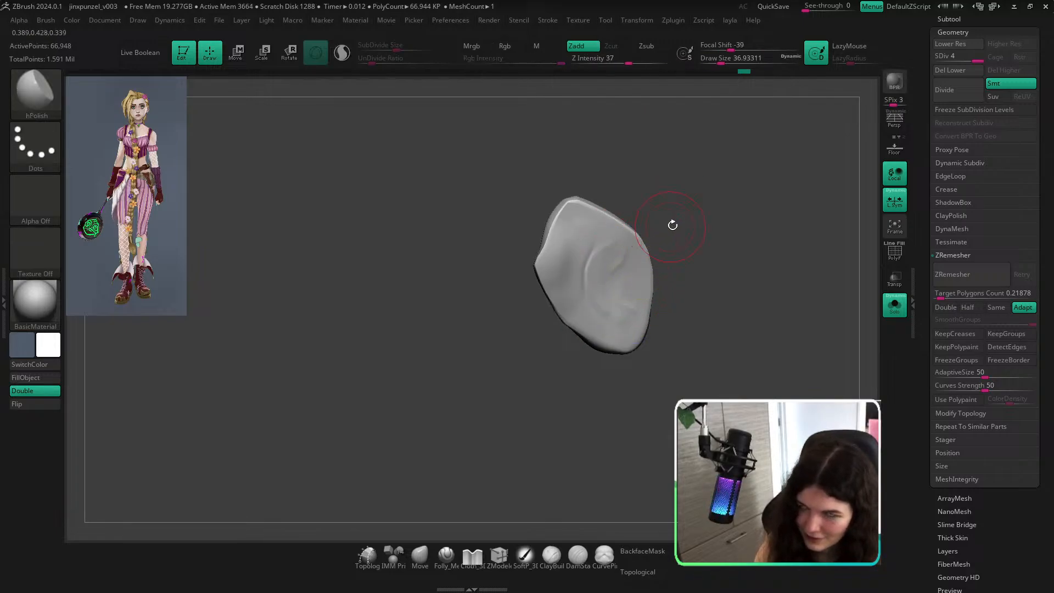
Smooth the ear's back surface at the lowest subdivision level, stepping back up through levels 2 and 3 while smoothing.
mouse_move(672, 226)
mouse_down()
mouse_move(762, 203)
mouse_move(670, 237)
mouse_up()
key(shift+d)
key(shift+d)
key(shift+d)
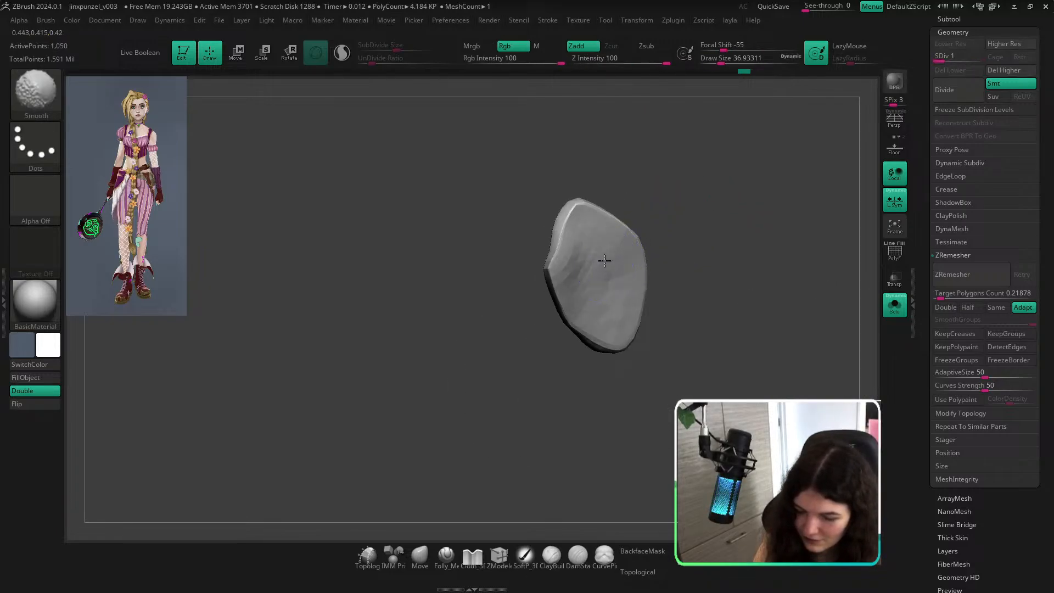
key(d)
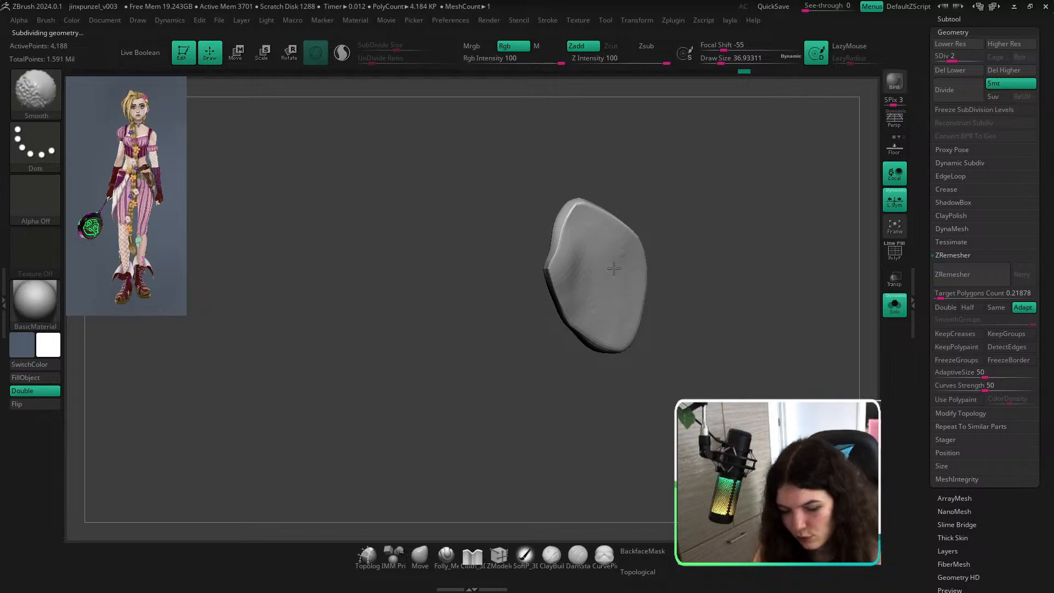
key(d)
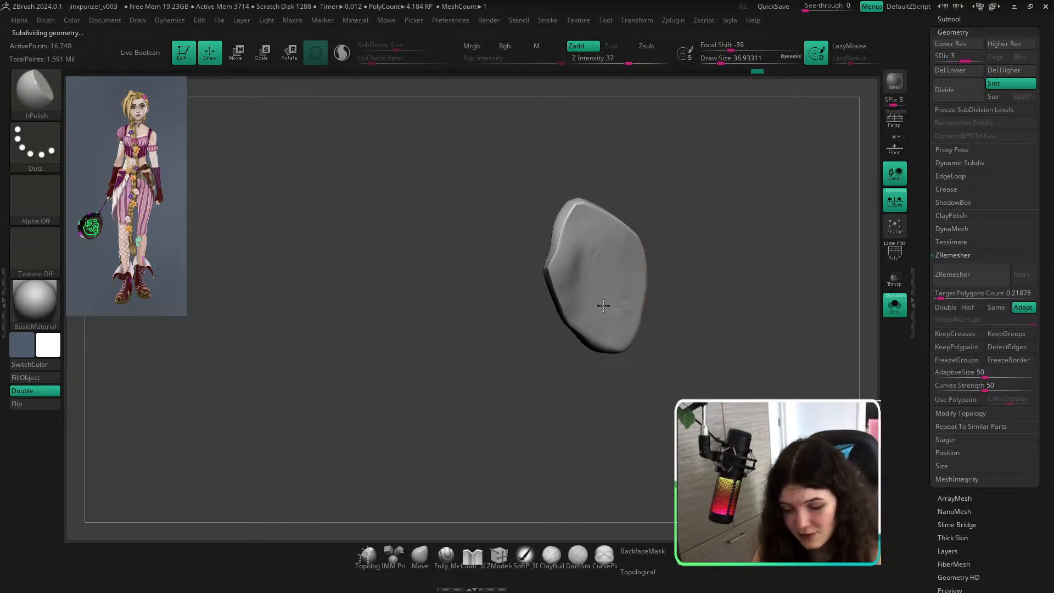
Undo the last few strokes and flatten the ear's front inner folds with TrimDynamic at draw size about 27, smoothing the result.
mouse_move(675, 247)
mouse_down()
mouse_move(756, 202)
mouse_move(781, 216)
mouse_move(738, 218)
mouse_move(810, 225)
mouse_up()
key(ctrl+z)
key(ctrl+z)
key(ctrl+z)
key(ctrl+z)
key(b)
key(t)
key(d)
key(s)
drag(636, 268, 626, 290)
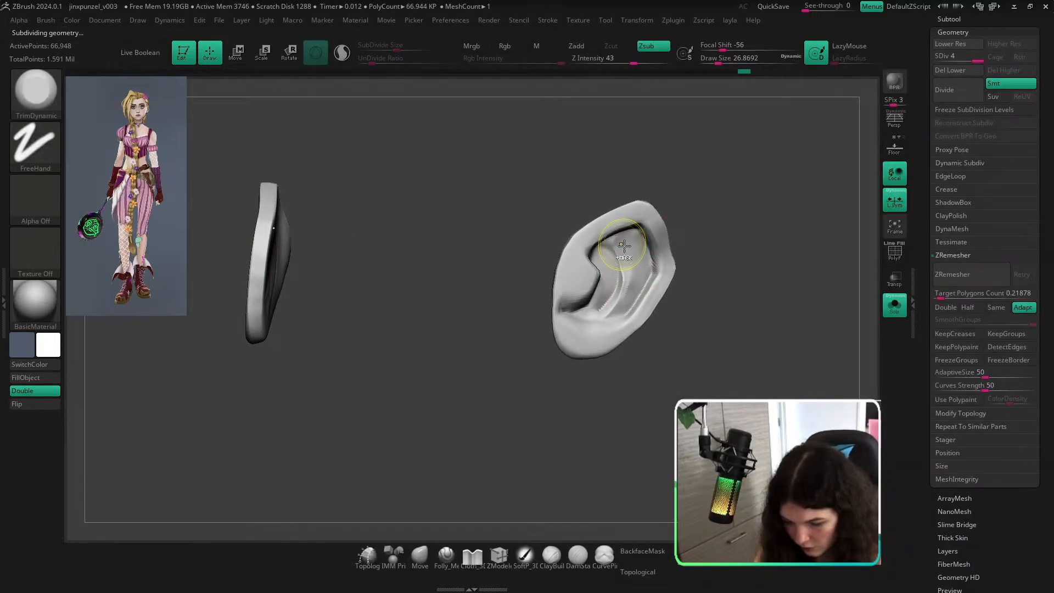
key(shift)
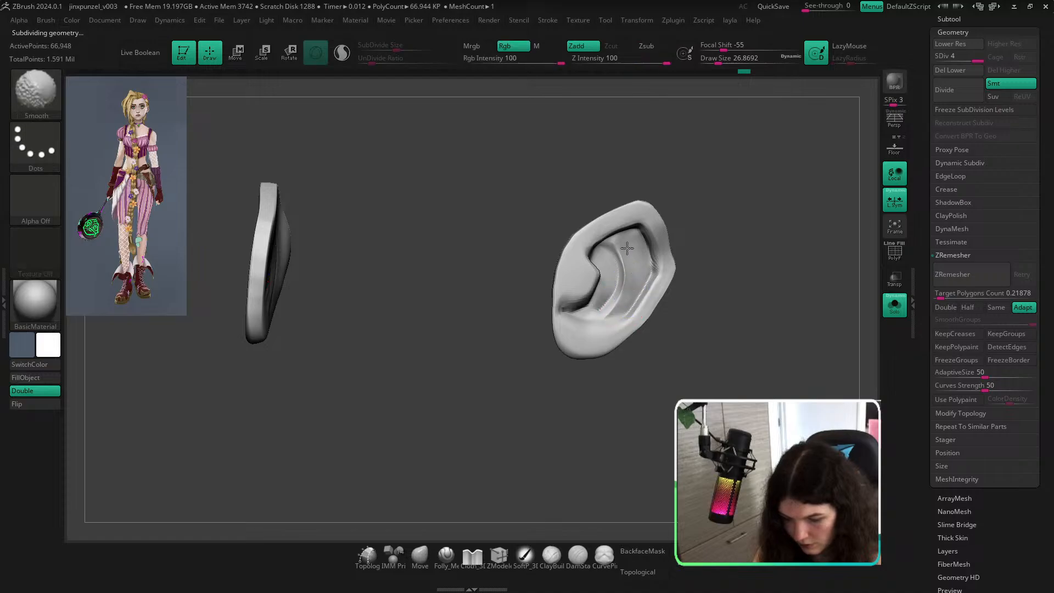
mouse_move(701, 274)
mouse_down()
mouse_move(742, 226)
mouse_move(743, 236)
mouse_move(739, 193)
mouse_up()
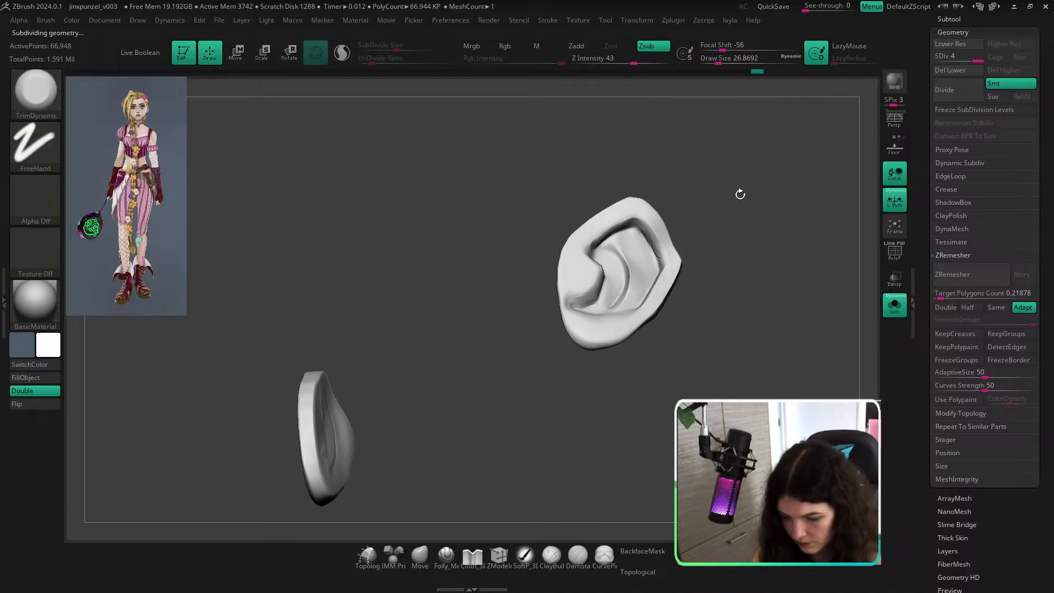
Reduce the TrimDynamic draw size to about 22 and unhide the head around the ear.
key(s)
drag(699, 224, 625, 280)
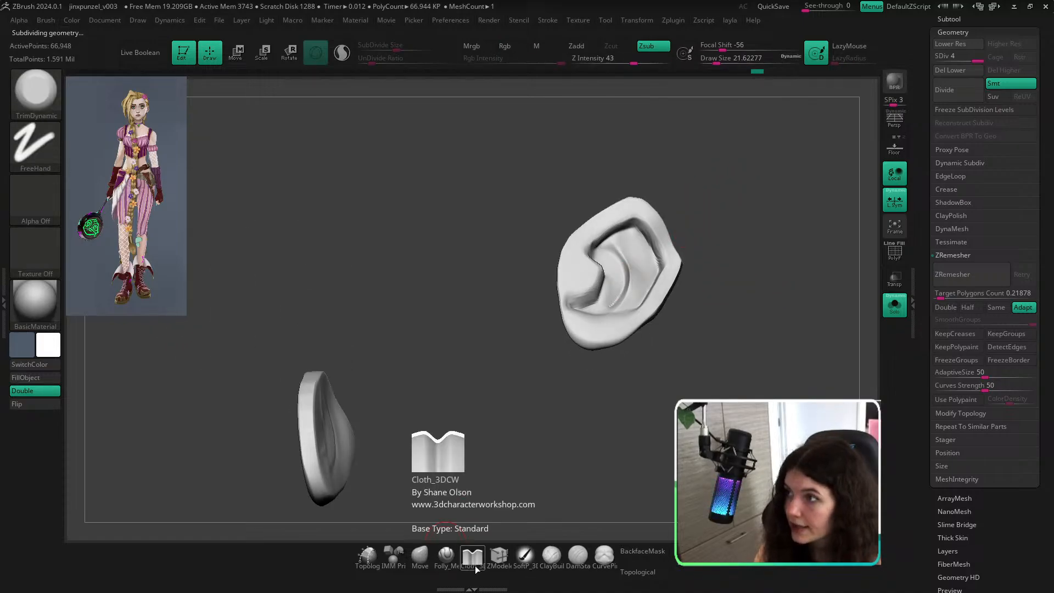
key(b)
key(t)
key(d)
drag(713, 269, 744, 210)
ctrl+right_drag(745, 210, 669, 259)
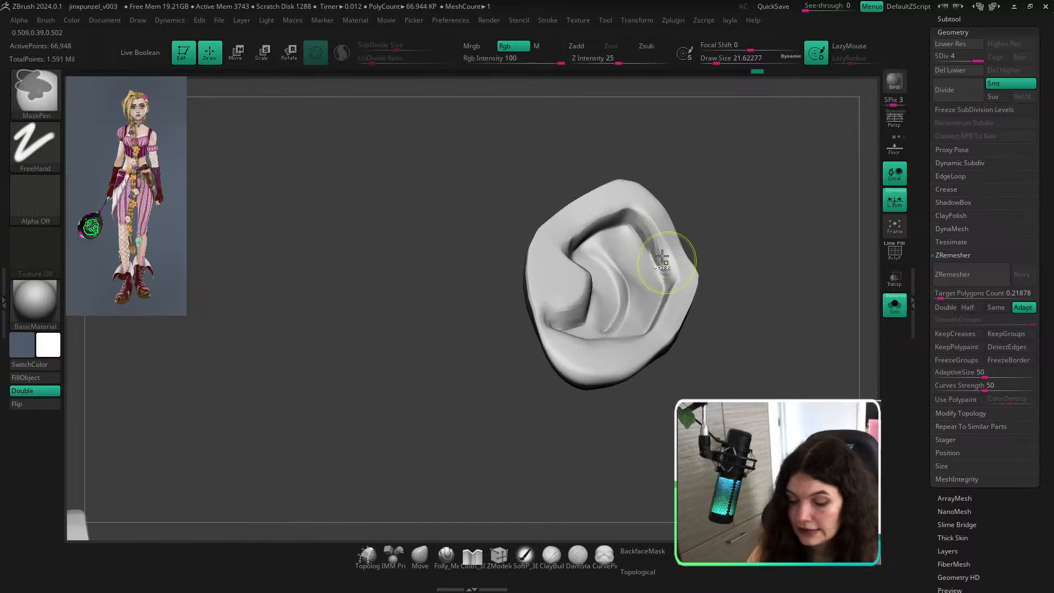
ctrl+shift+click(689, 230)
key(ctrl+d)
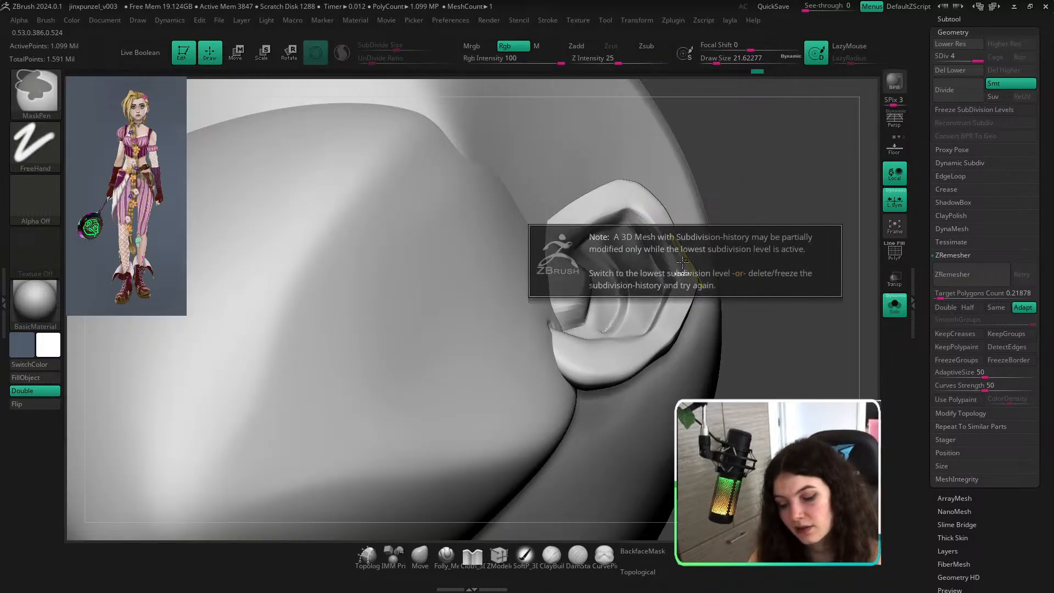
click(666, 188)
Smooth and trim the groove inside the ear's rear rim with TrimDynamic at draw size about 13 to 22.
mouse_move(654, 239)
shift+mouse_down()
mouse_move(645, 229)
mouse_move(673, 280)
shift+mouse_up()
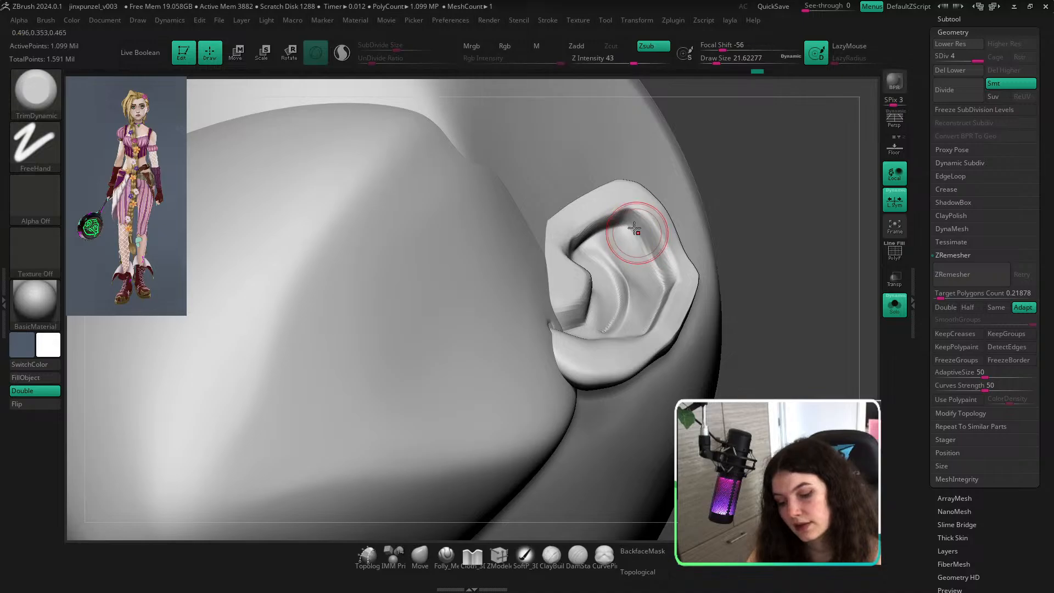
mouse_move(636, 229)
mouse_down()
mouse_move(668, 285)
mouse_move(647, 233)
mouse_move(660, 257)
mouse_up()
key(bracketleft)
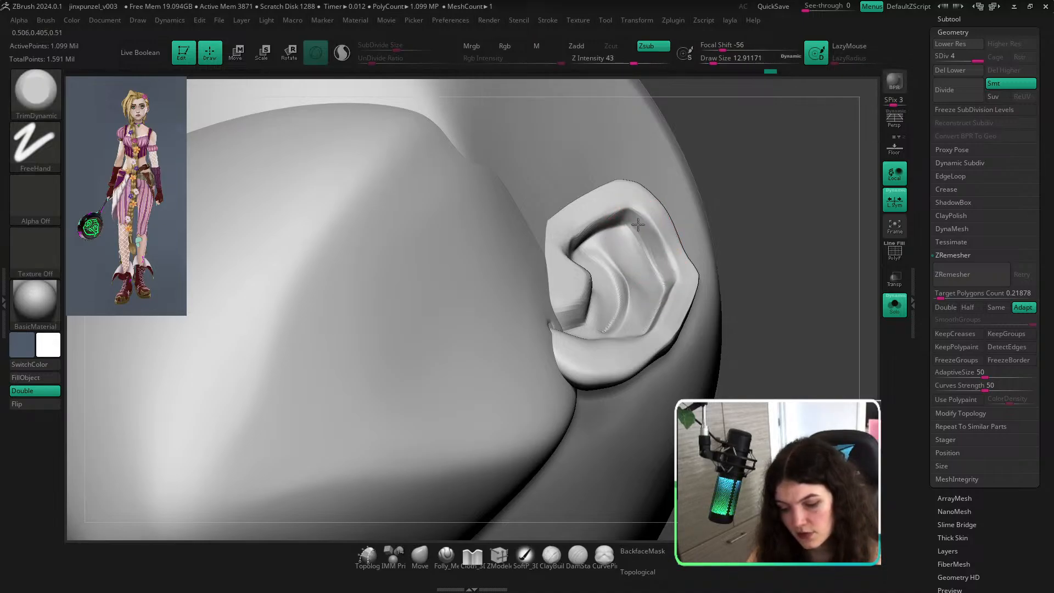
right_drag(745, 219, 736, 252)
key(s)
drag(639, 249, 644, 249)
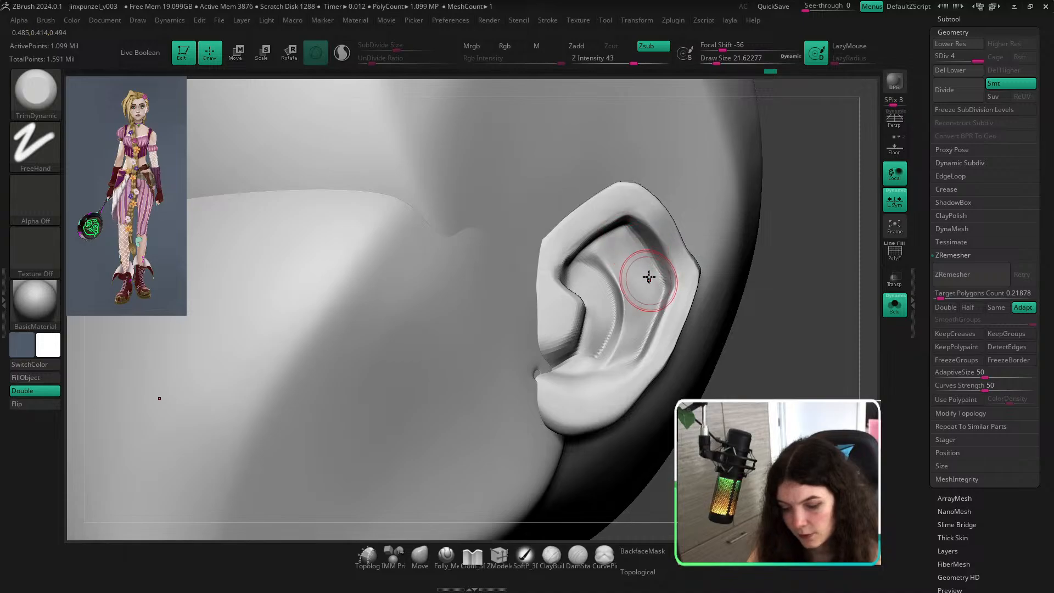
mouse_move(681, 237)
ctrl+right_down()
mouse_move(677, 220)
mouse_move(745, 296)
ctrl+right_up()
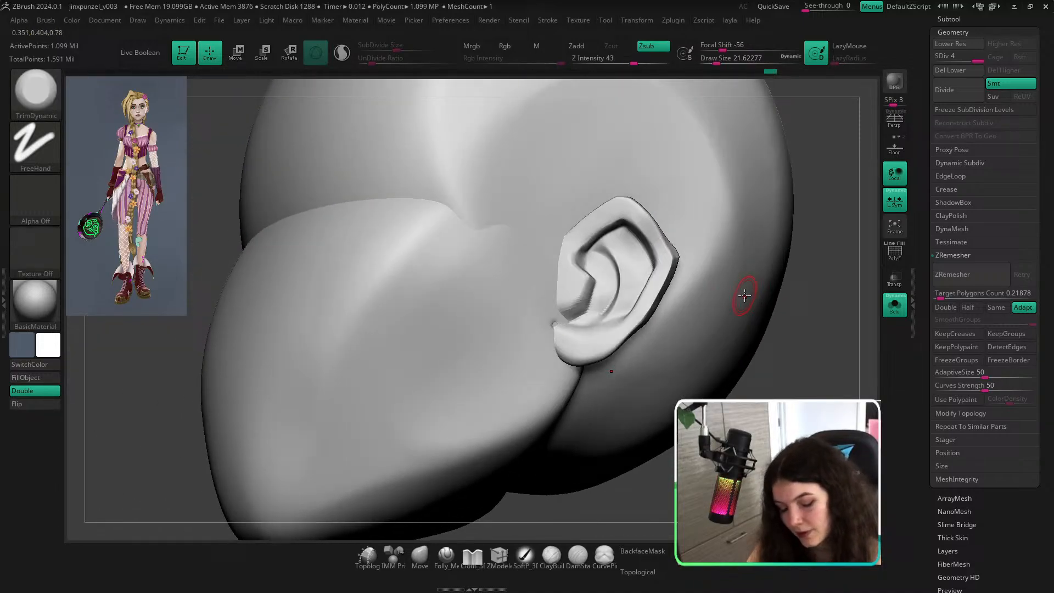
Adjust the ear's shape against the head using the Move brush with Topological enabled at draw size about 62 to 97.
click(430, 552)
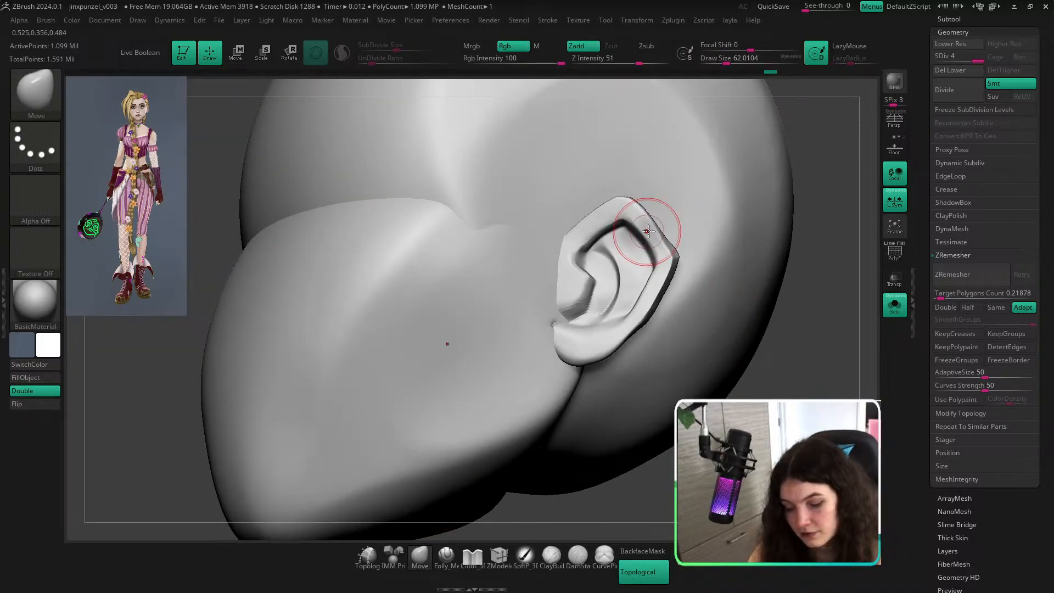
ctrl+right_drag(648, 231, 812, 327)
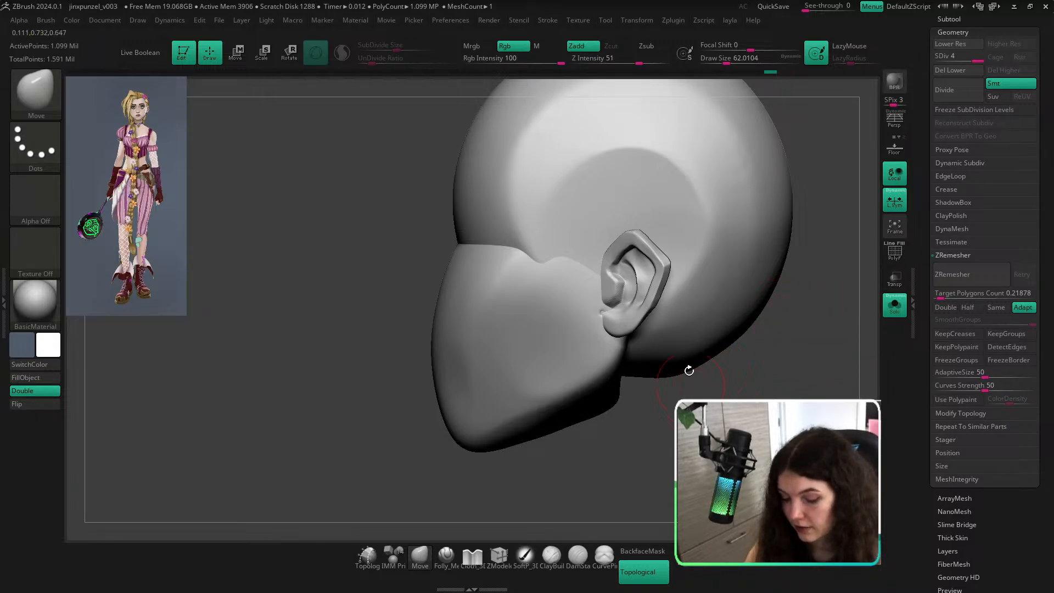
ctrl+right_drag(677, 402, 688, 467)
key(s)
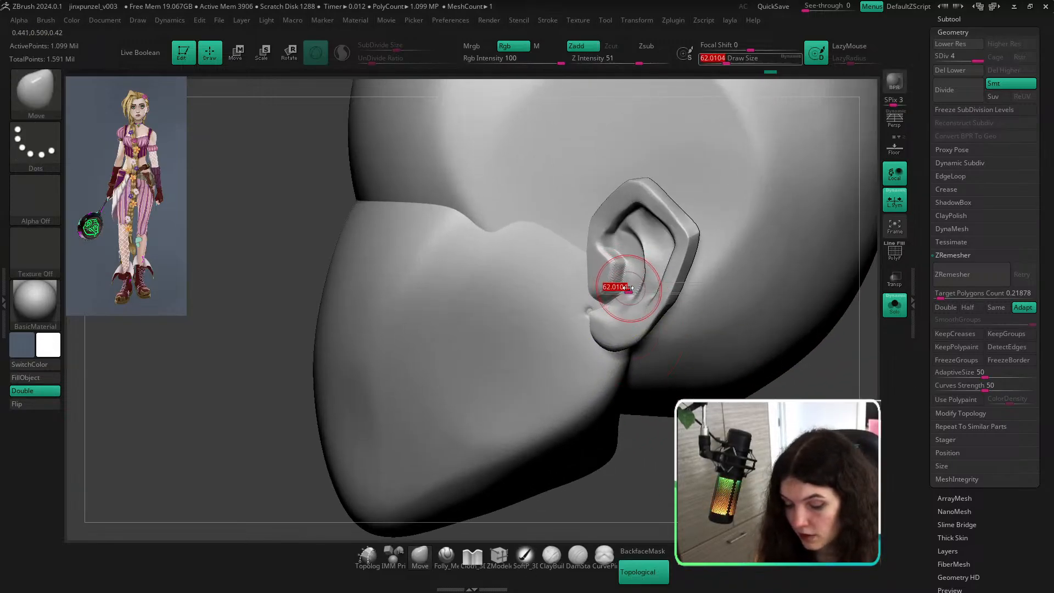
drag(621, 287, 616, 287)
key(s)
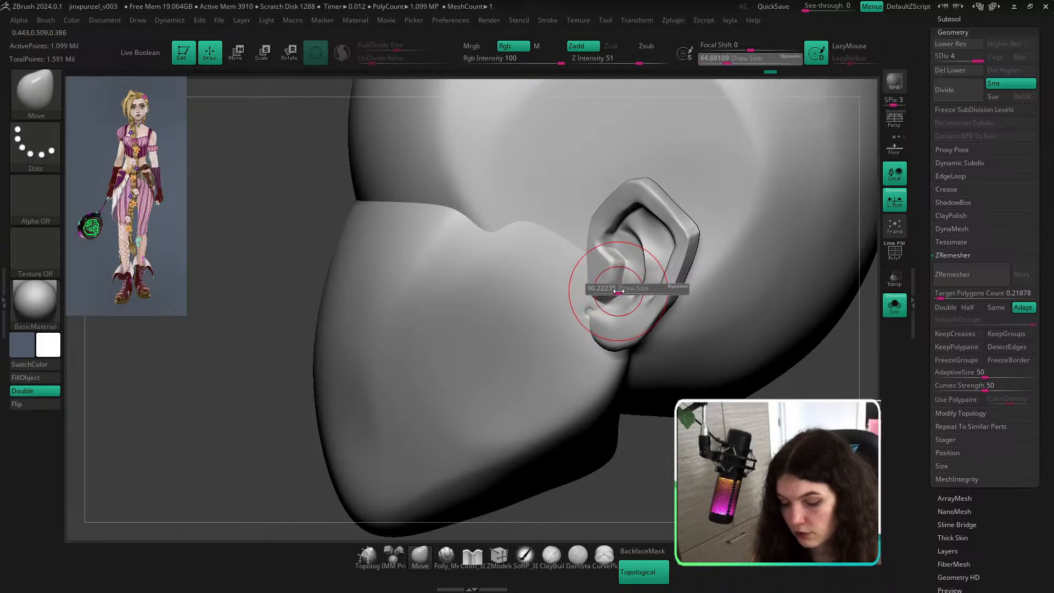
right_drag(622, 287, 745, 379)
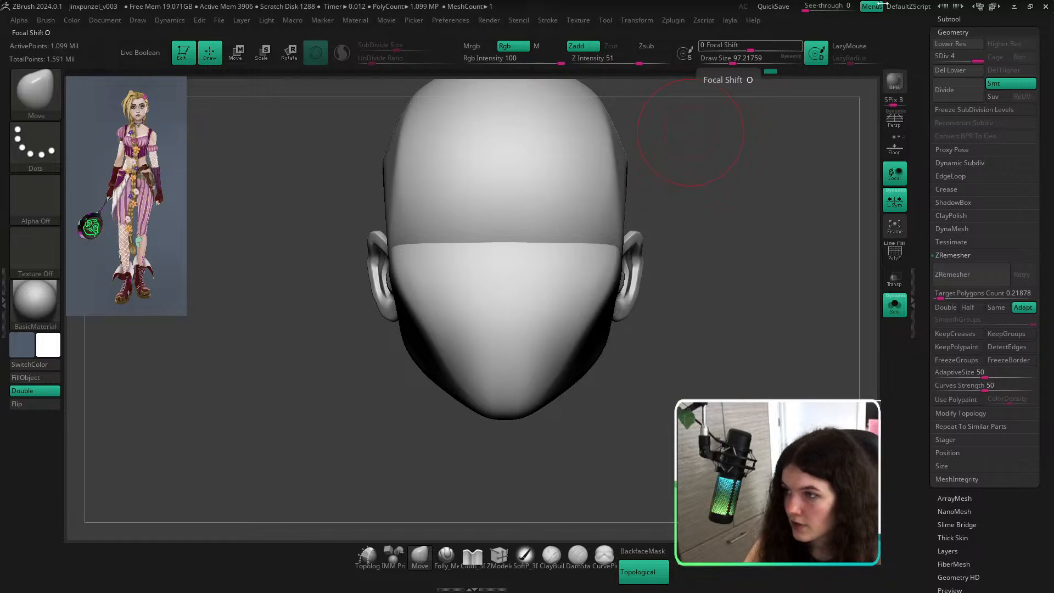
Pull the ear's outer rim outward in the front view with the topological Move brush at draw size about 116.
alt+right_drag(727, 280, 628, 298)
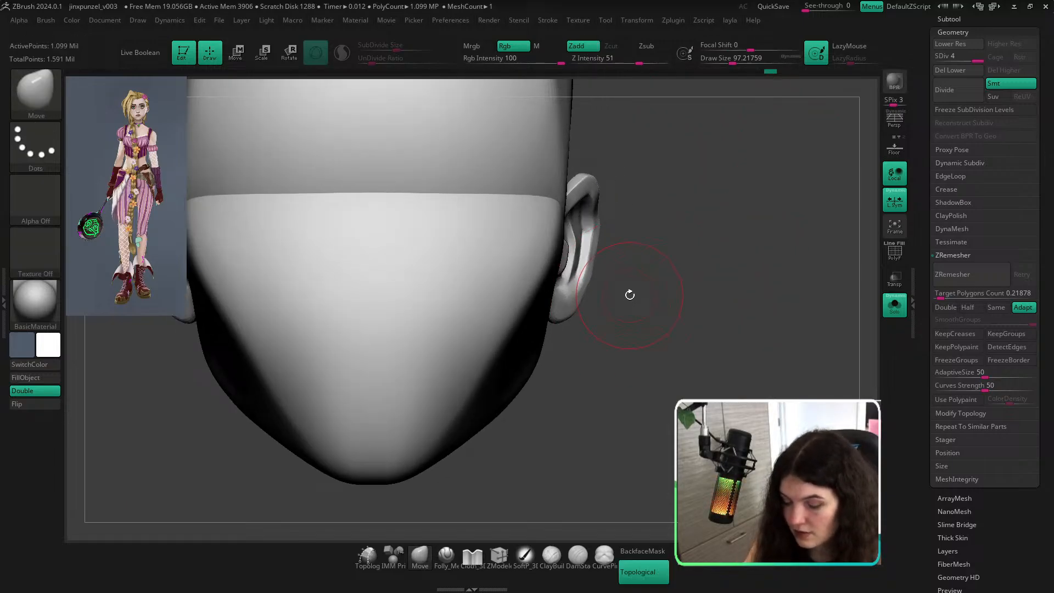
key(space)
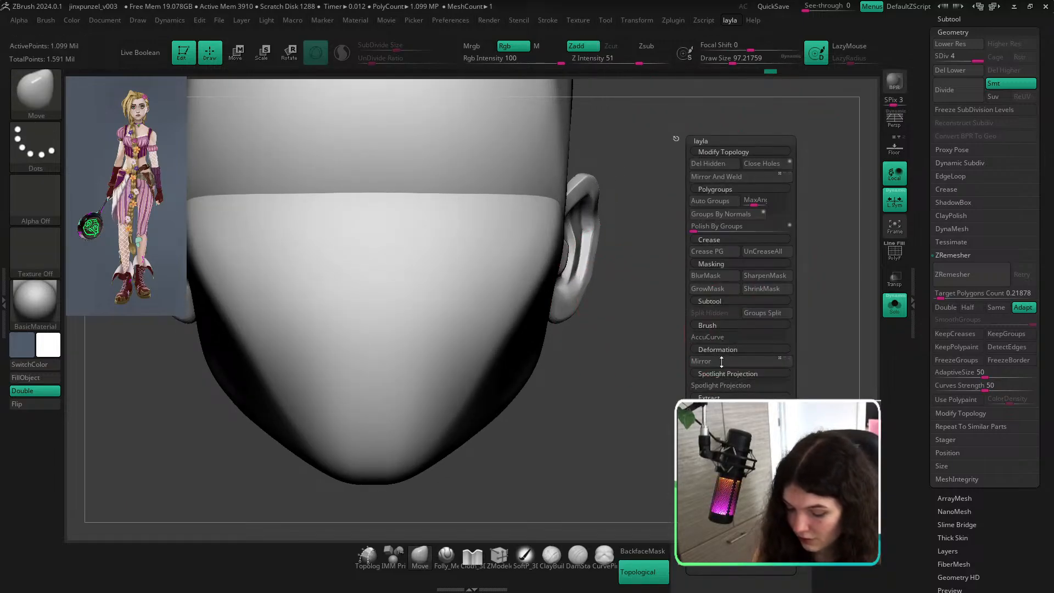
key(s)
drag(597, 267, 600, 267)
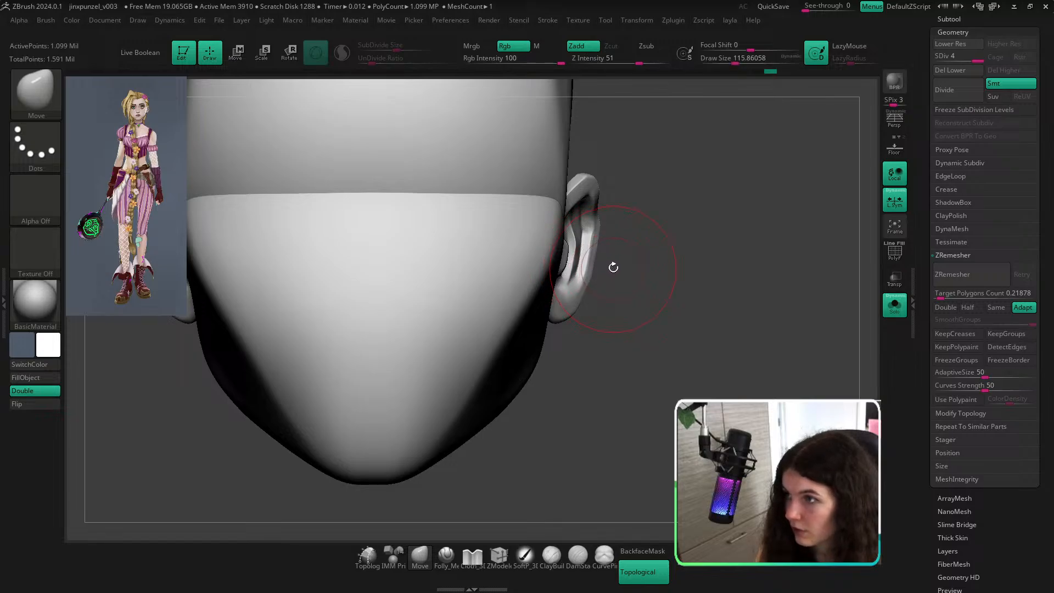
mouse_move(629, 267)
right_down()
mouse_move(619, 272)
mouse_move(638, 283)
right_up()
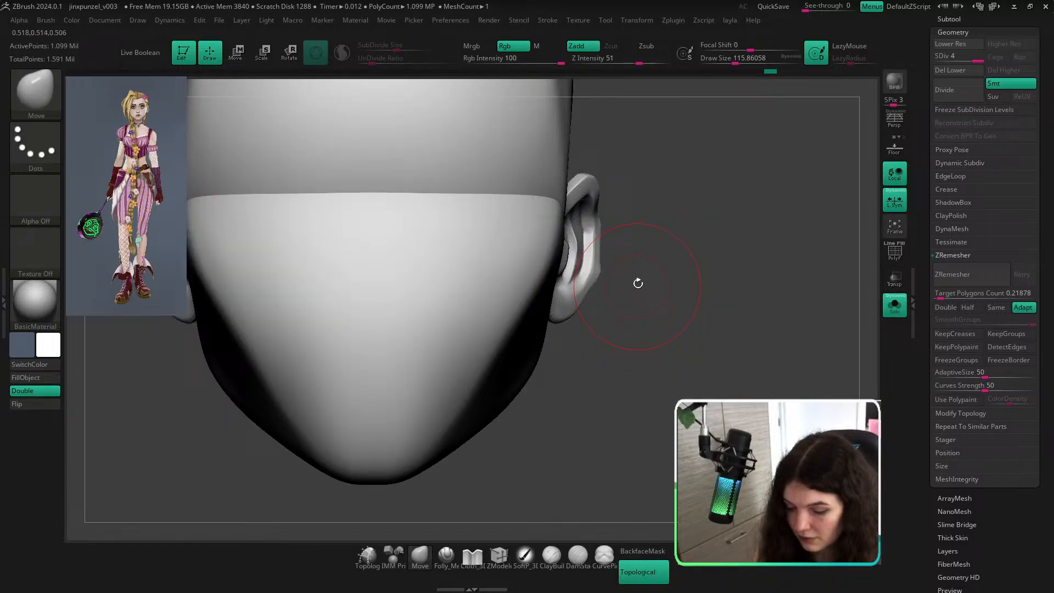
Turn off Topological and reshape the ear's rim profile from behind with the Move brush at draw size about 68.
click(658, 577)
key(s)
drag(687, 260, 678, 260)
mouse_move(694, 225)
right_down()
mouse_move(661, 225)
mouse_move(645, 215)
mouse_move(656, 212)
mouse_move(615, 226)
mouse_move(632, 224)
right_up()
key(bracketright)
key(s)
shift+drag(612, 223, 608, 237)
right_drag(690, 347, 614, 336)
right_drag(564, 384, 574, 471)
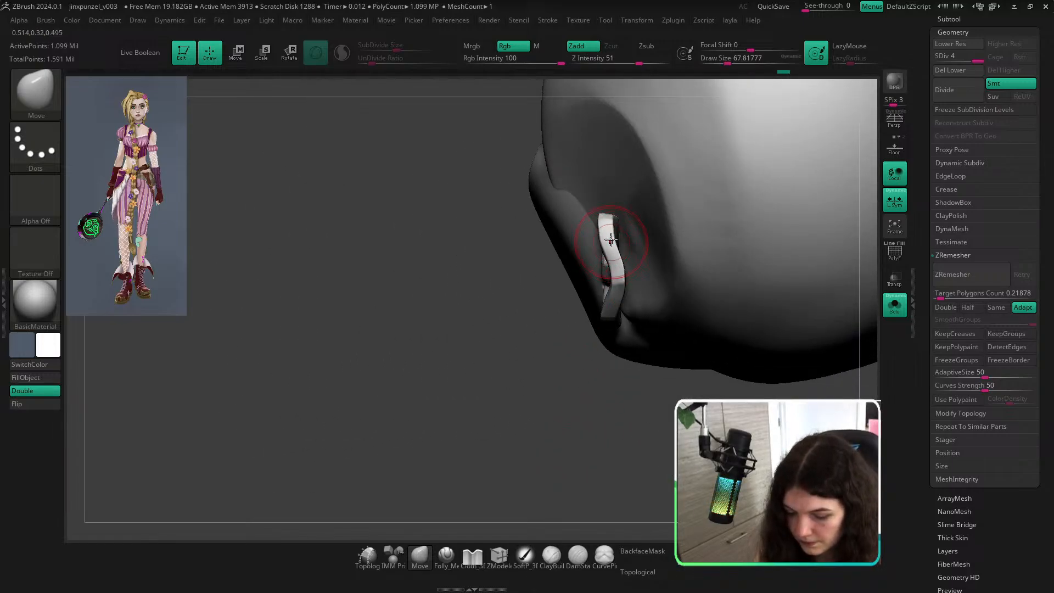
right_drag(614, 242, 761, 355)
Refine the middle of the ear's outer rim with the Move brush and smooth it at draw size about 41.
scroll(609, 286, up, 5)
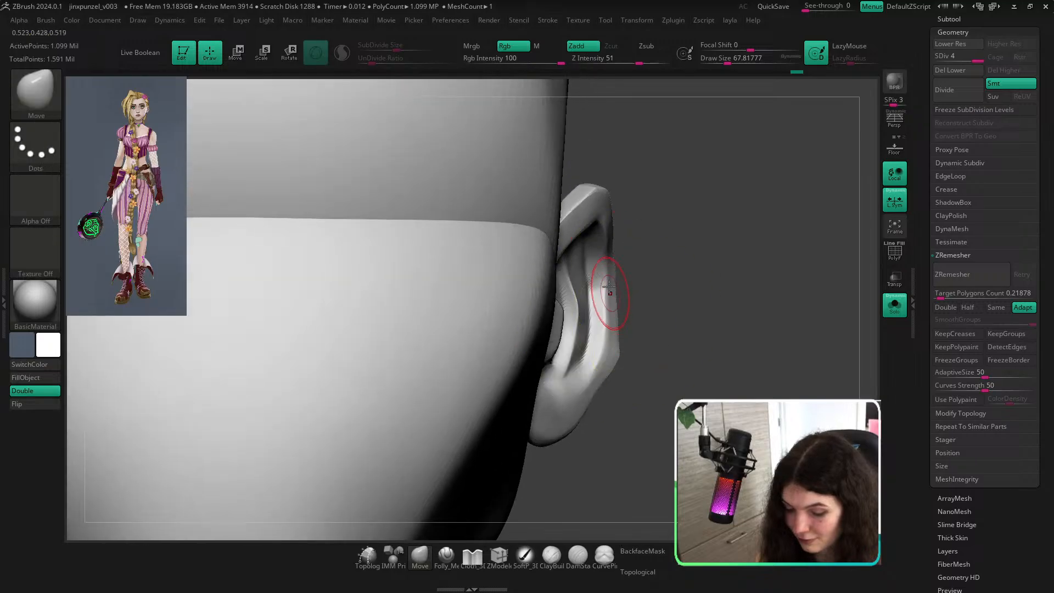
right_drag(667, 313, 662, 317)
key(s)
drag(661, 317, 604, 313)
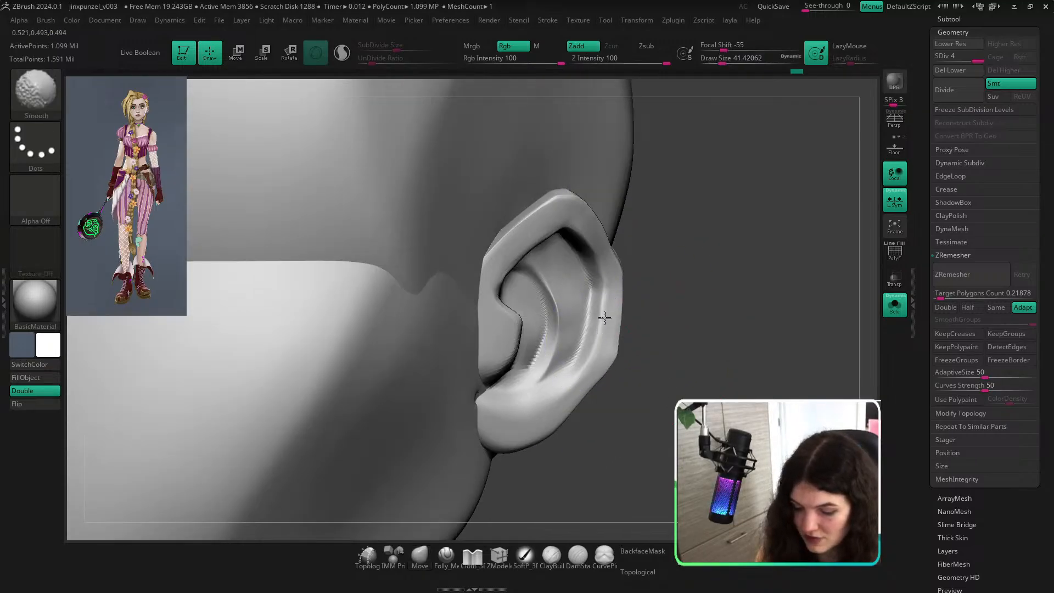
Flatten the surface of the ear's outer rim with TrimDynamic at draw size about 27.
mouse_move(663, 279)
right_down()
mouse_move(675, 282)
mouse_move(698, 331)
mouse_move(634, 304)
right_up()
key(b)
key(t)
key(d)
key(s)
drag(634, 305, 600, 304)
right_drag(641, 282, 606, 361)
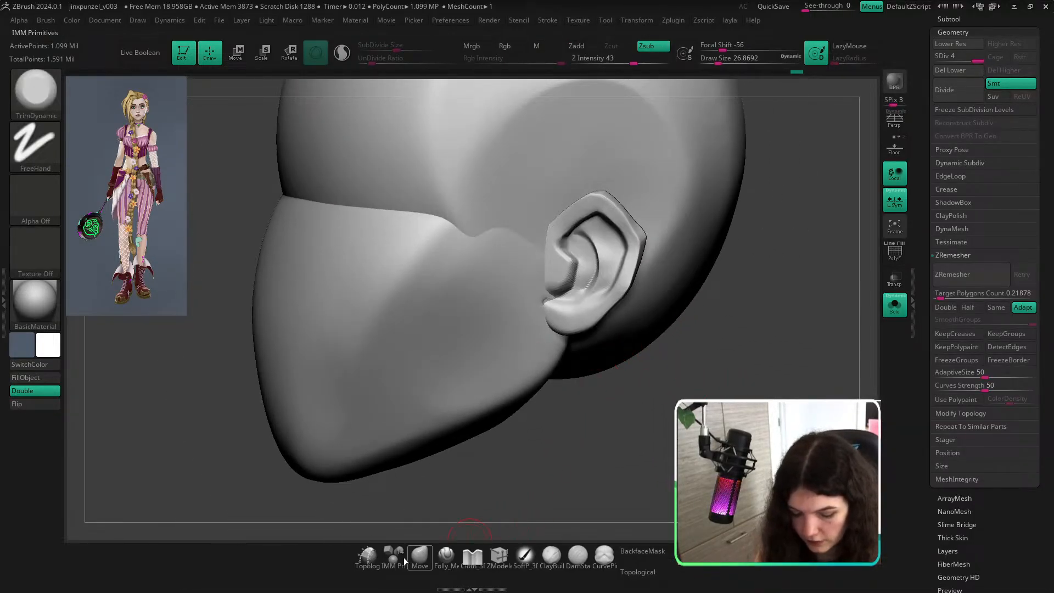
Adjust the front part of the ear using the Move brush with BackfaceMask enabled at draw size about 71.
click(418, 557)
right_drag(619, 416, 640, 382)
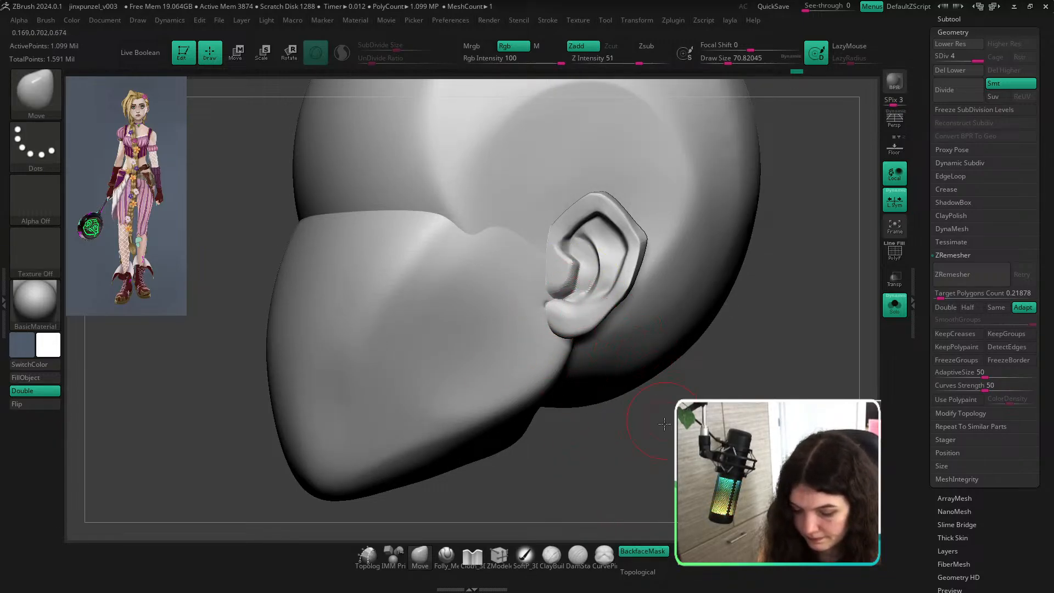
right_drag(665, 423, 561, 324)
drag(758, 417, 719, 407)
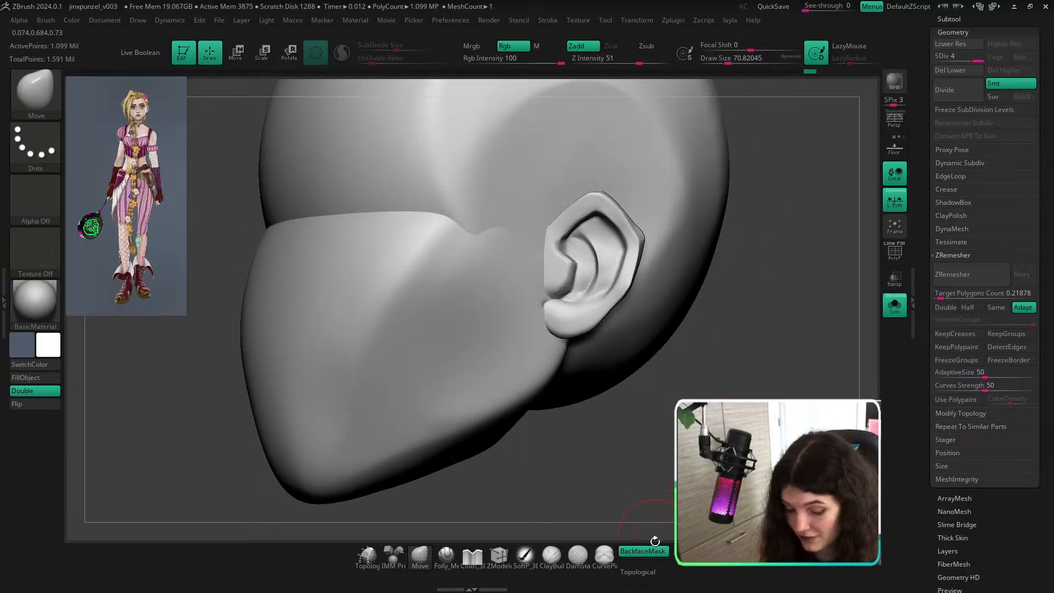
Turn off BackfaceMask and fine-tune the ear's shape with the Move brush at draw size about 51.
click(650, 550)
drag(720, 357, 691, 363)
key(s)
drag(610, 307, 604, 307)
mouse_move(673, 368)
mouse_down()
mouse_move(661, 365)
mouse_move(667, 321)
mouse_move(590, 325)
mouse_move(629, 335)
mouse_move(591, 325)
mouse_move(601, 319)
mouse_move(586, 332)
mouse_move(599, 341)
mouse_move(584, 339)
mouse_move(624, 333)
mouse_up()
key(s)
key(s)
key(s)
key(s)
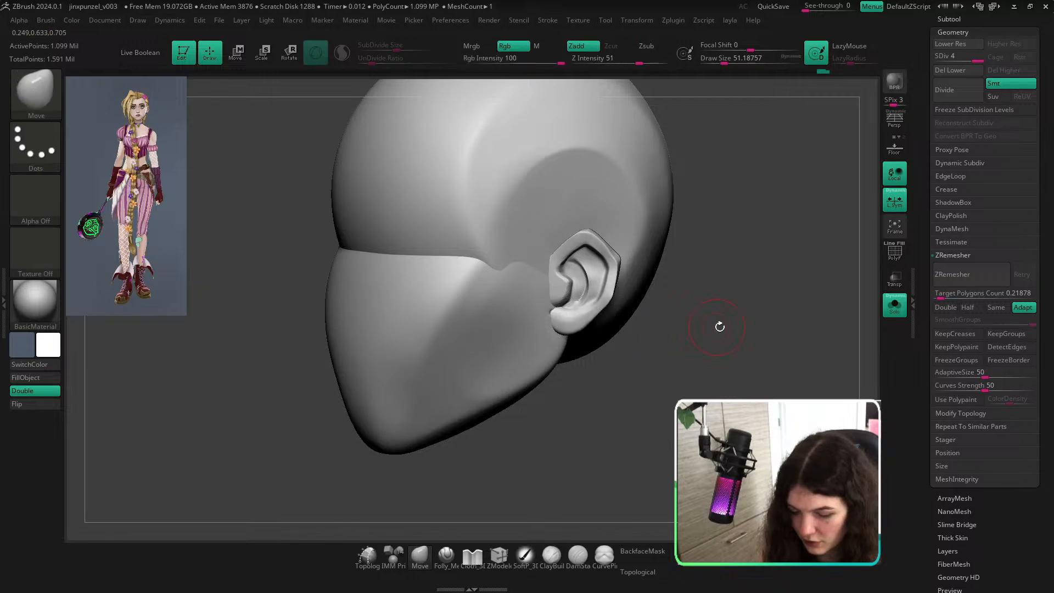
drag(718, 325, 730, 297)
ctrl+right_drag(589, 242, 677, 257)
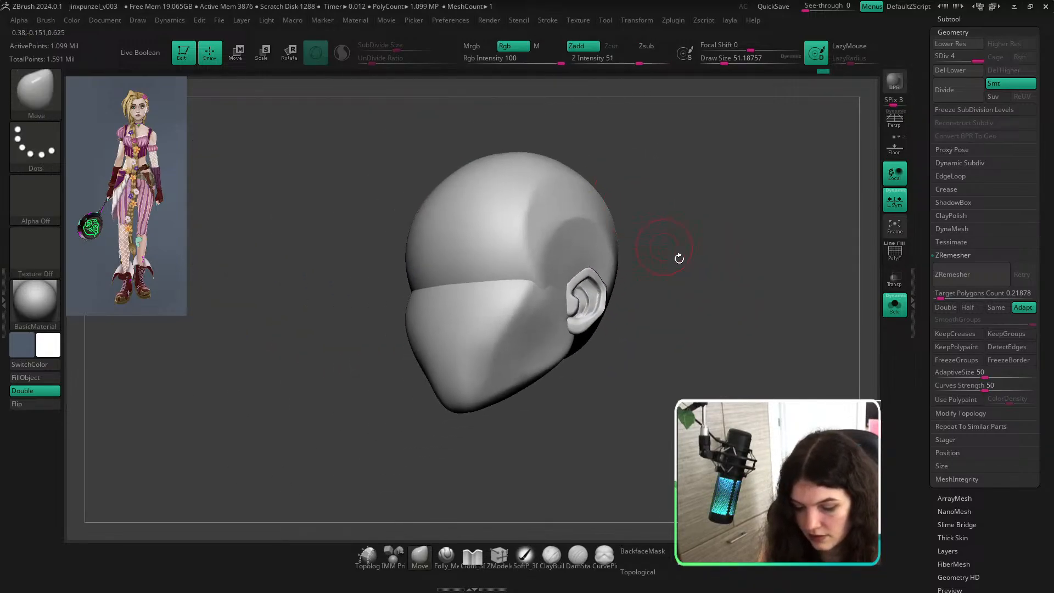
Leave Solo mode and check the head and ears against the whole body from the front.
shift+drag(677, 256, 823, 268)
click(896, 305)
mouse_move(813, 329)
ctrl+right_down()
mouse_move(759, 341)
mouse_move(731, 323)
ctrl+right_up()
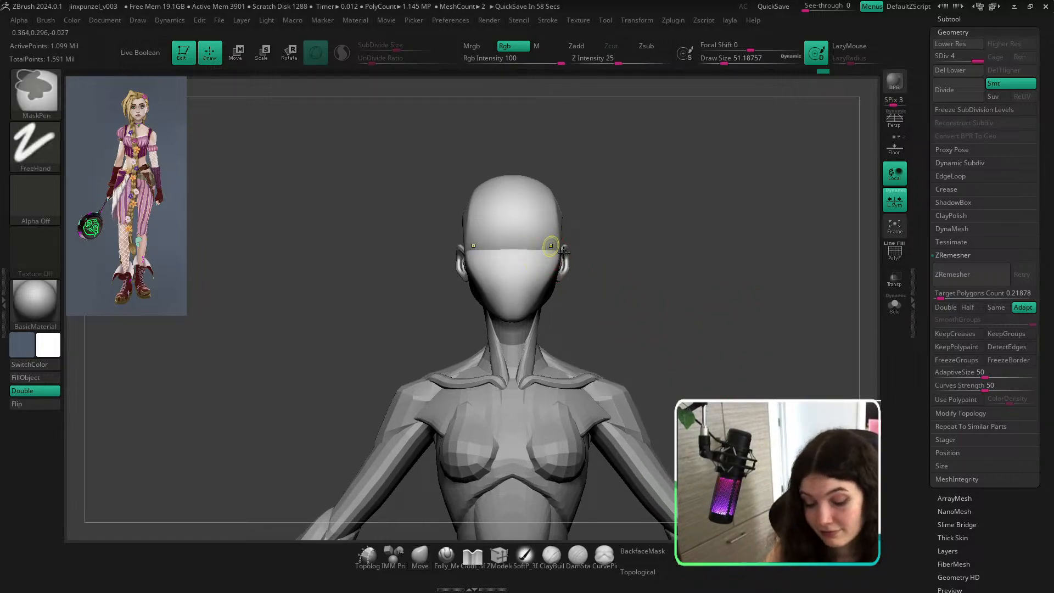
ctrl+right_drag(551, 243, 612, 278)
ctrl+right_drag(708, 351, 702, 321)
Try subdividing the body subtool and make the head subtool active again.
alt+click(618, 417)
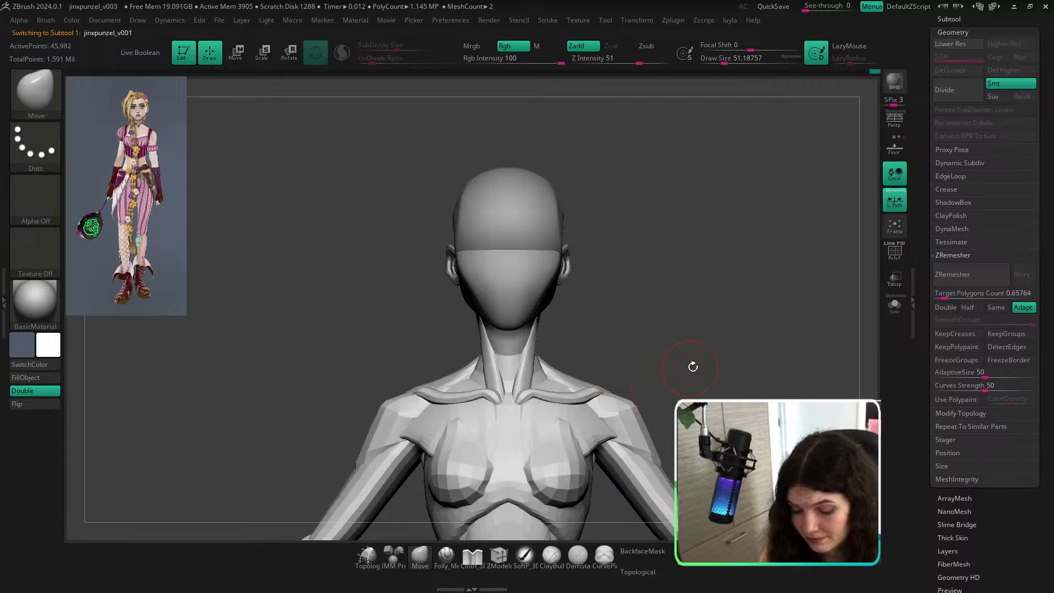
key(ctrl+d)
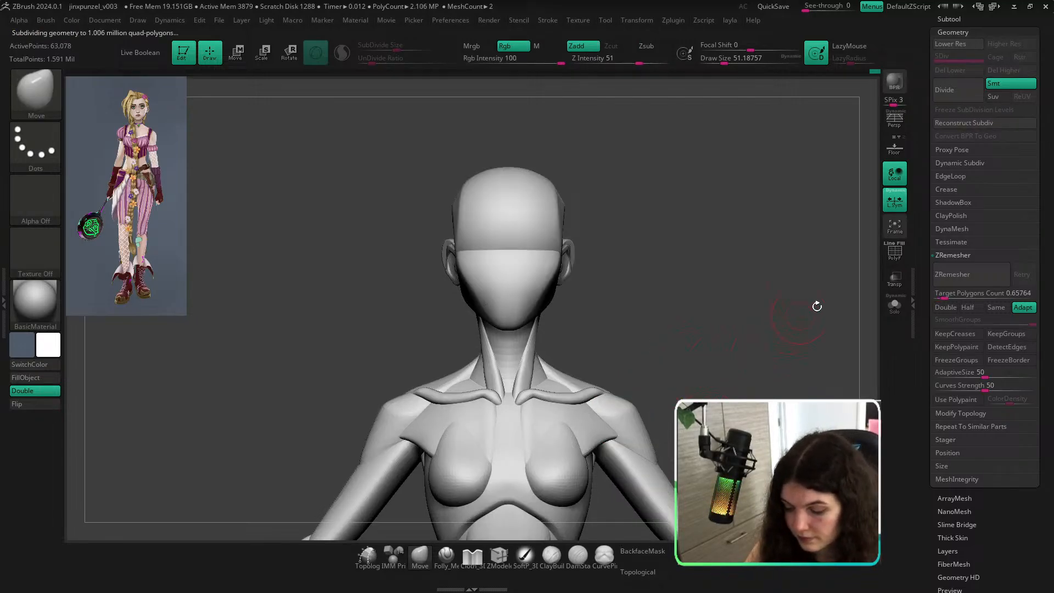
key(shift+d)
mouse_move(784, 324)
ctrl+right_down()
mouse_move(669, 296)
mouse_move(716, 313)
ctrl+right_up()
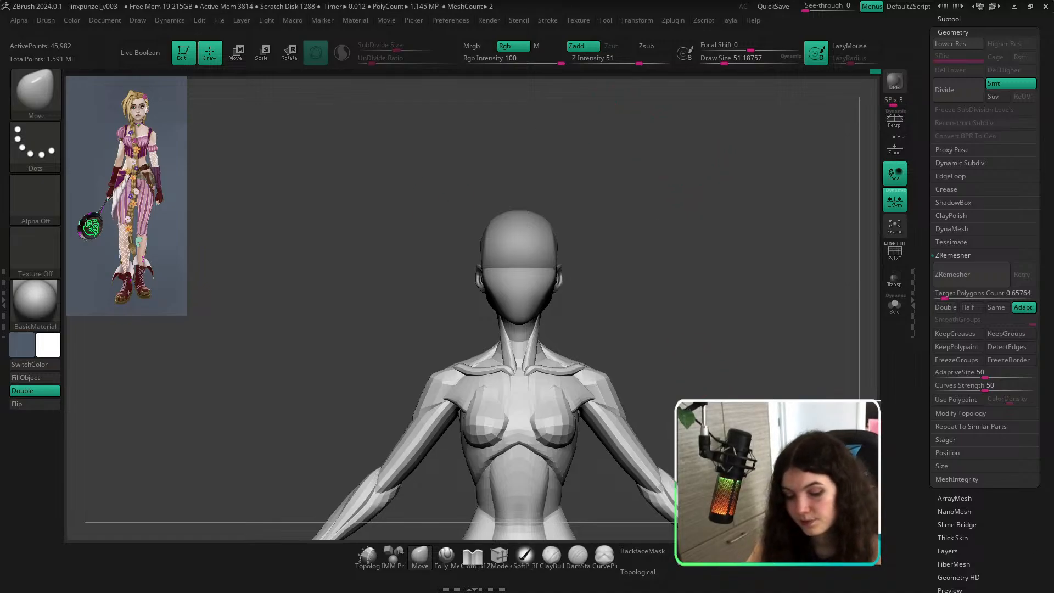
alt+click(529, 243)
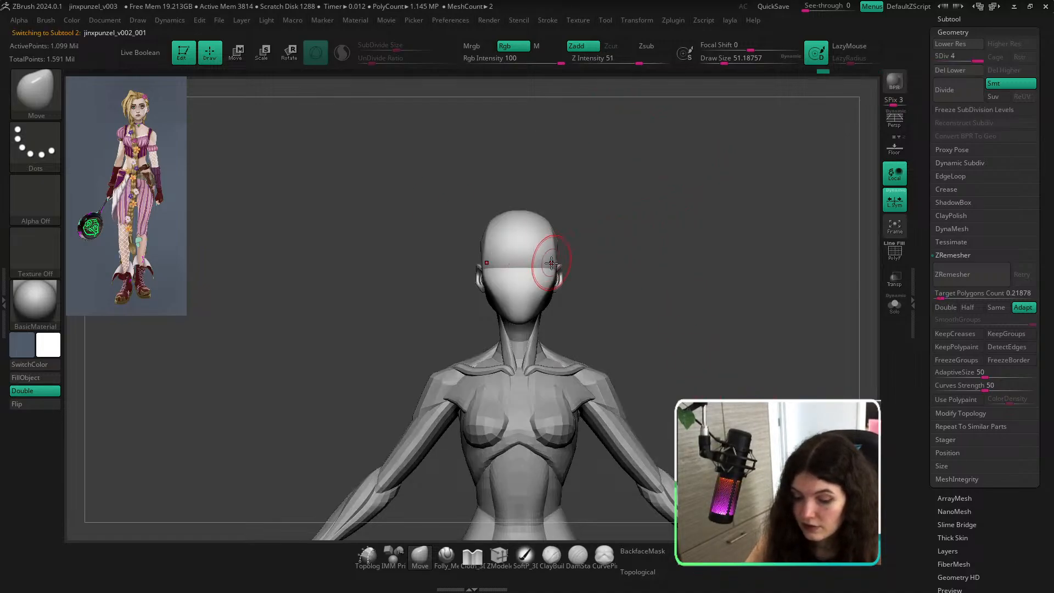
Turn off AccuCurve for the Move brush and set its draw size to about 90 for adjusting the head.
ctrl+right_drag(552, 251, 608, 318)
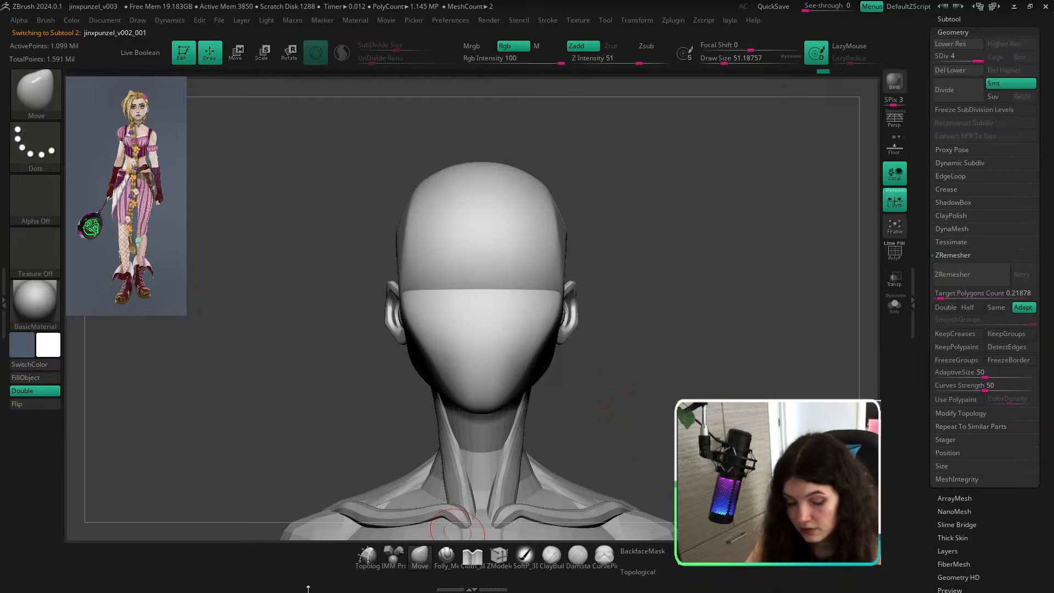
key(s)
drag(507, 306, 517, 305)
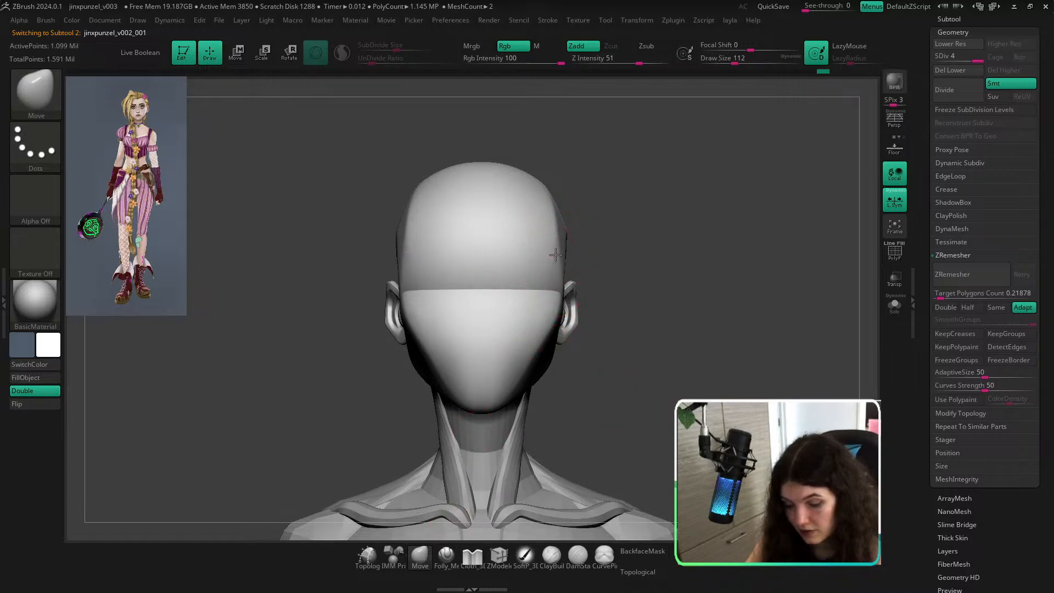
key(space)
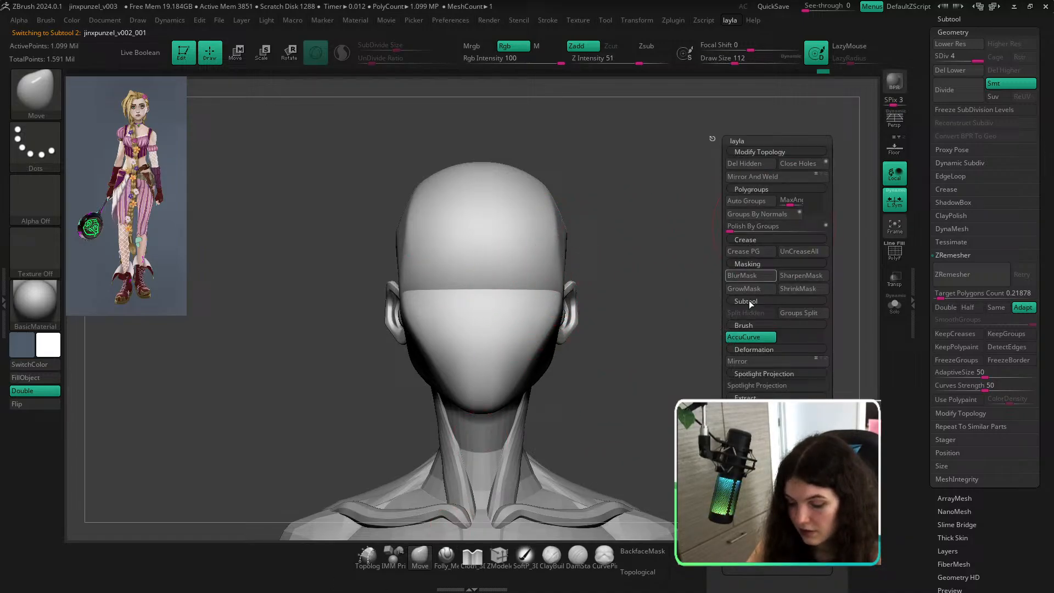
click(750, 337)
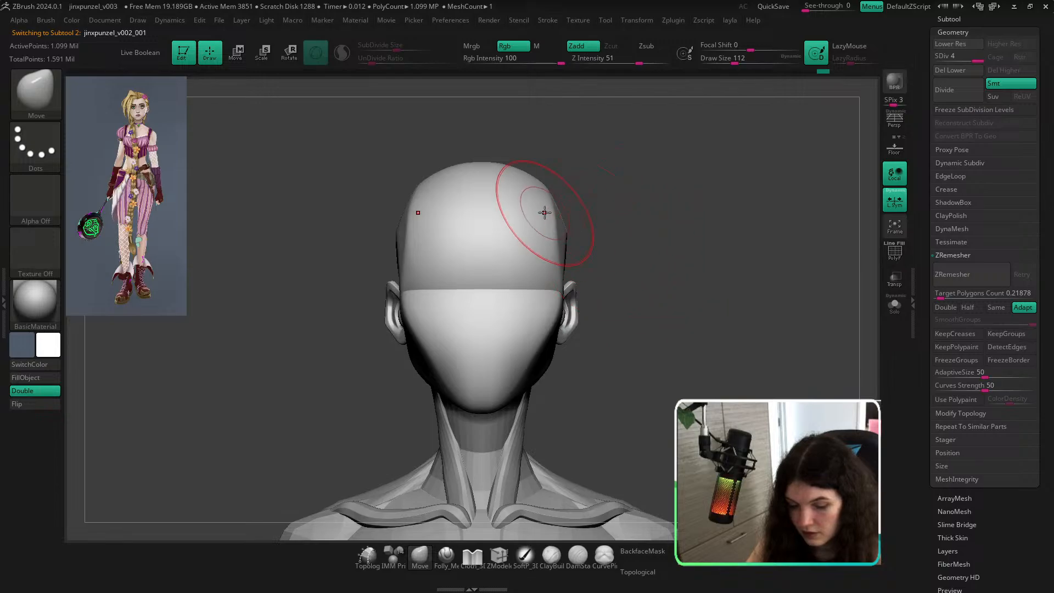
key([)
mouse_move(541, 200)
right_down()
mouse_move(661, 224)
mouse_move(595, 232)
mouse_move(685, 257)
mouse_move(668, 255)
right_up()
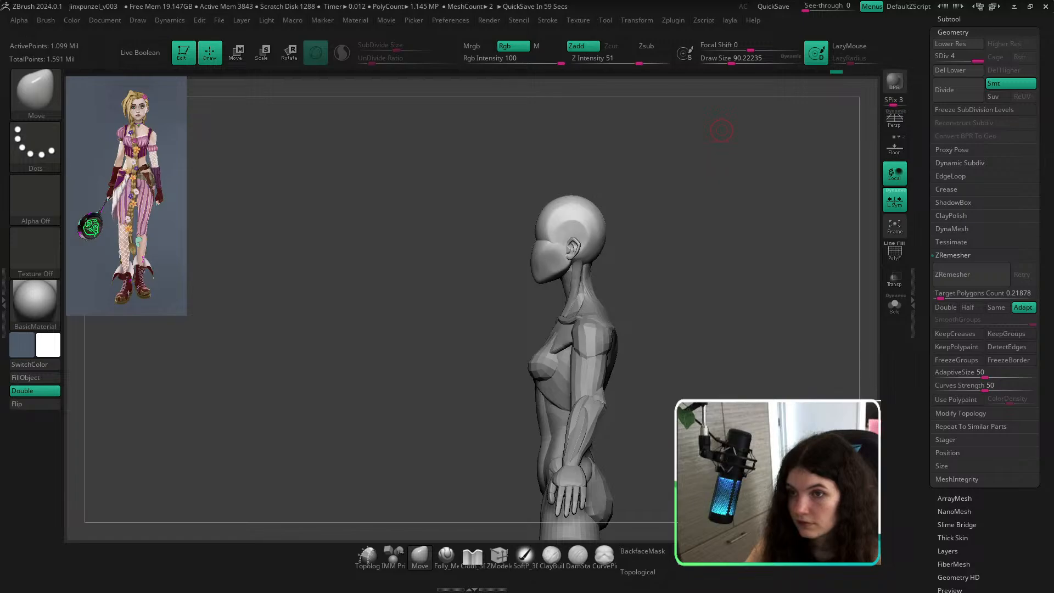
Raise the Move brush's draw size to about 182 and undo the last change to the head.
ctrl+right_drag(558, 276, 518, 303)
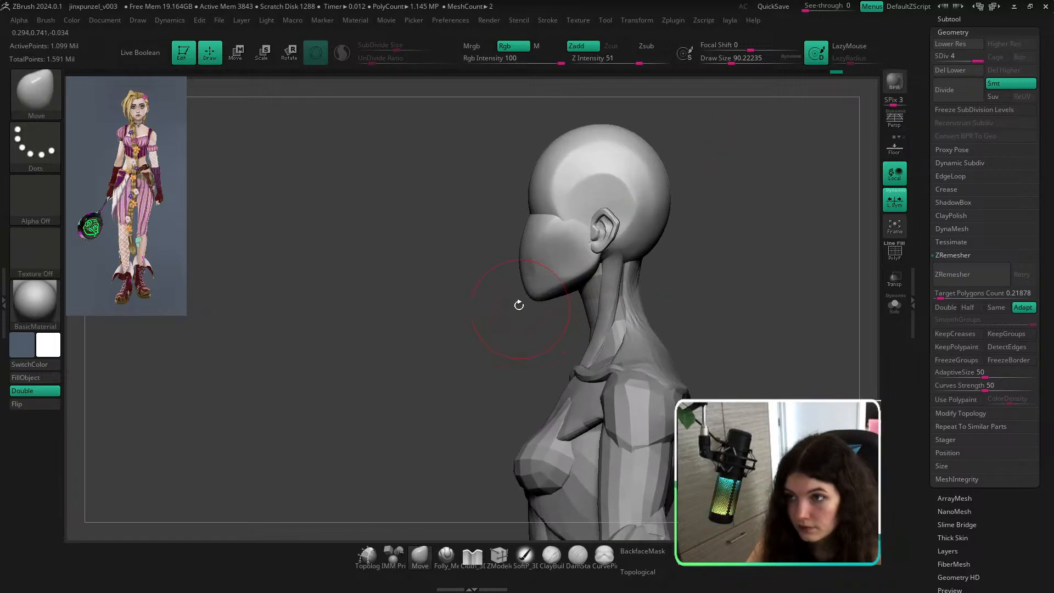
key(s)
drag(517, 304, 540, 274)
key(s)
key(ctrl+z)
ctrl+right_drag(467, 286, 379, 223)
ctrl+right_drag(527, 313, 563, 322)
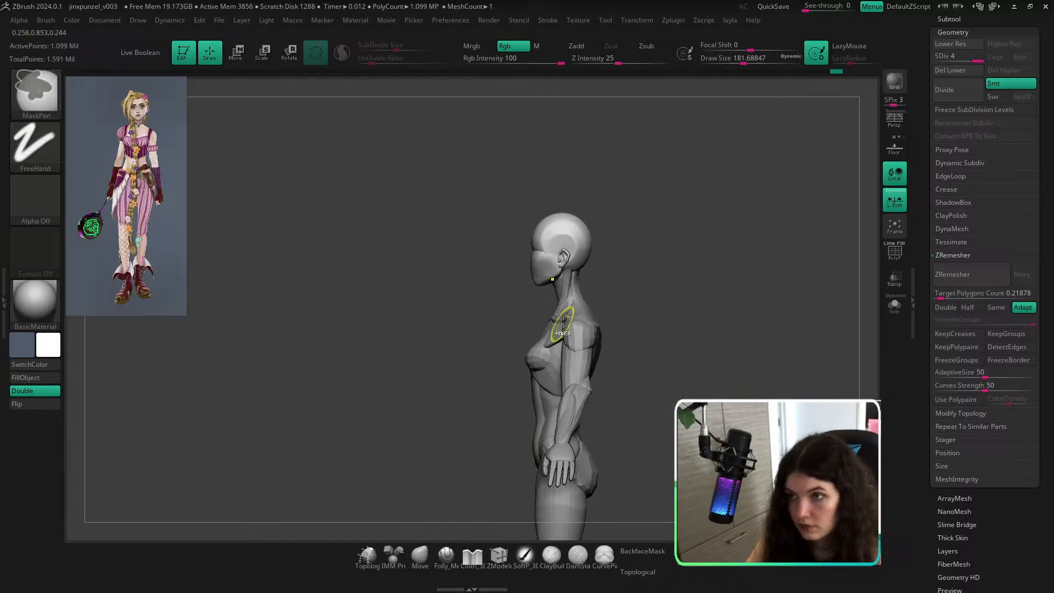
drag(626, 262, 726, 261)
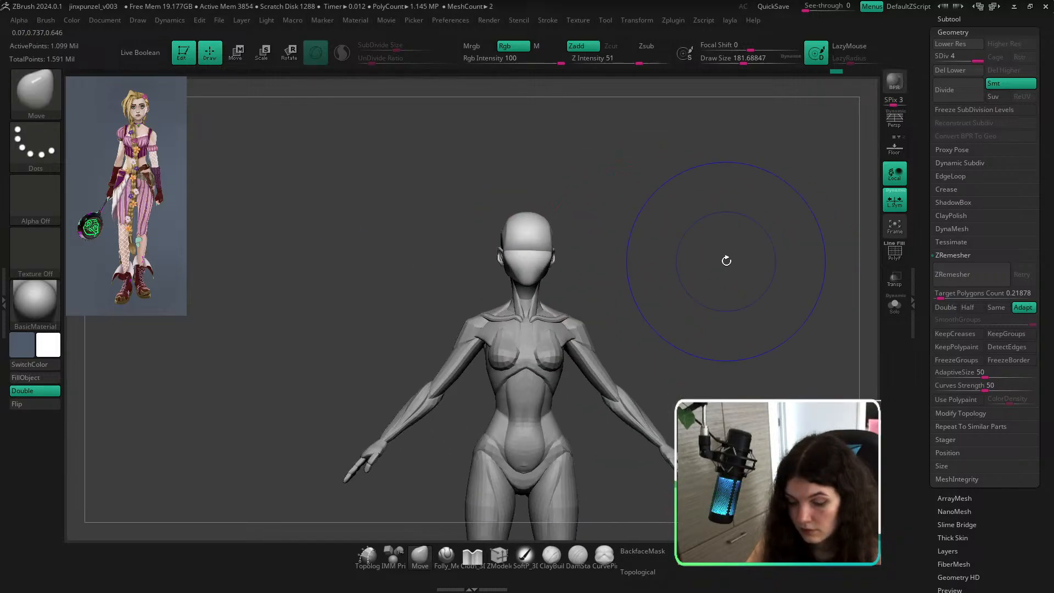
ctrl+right_drag(554, 263, 628, 273)
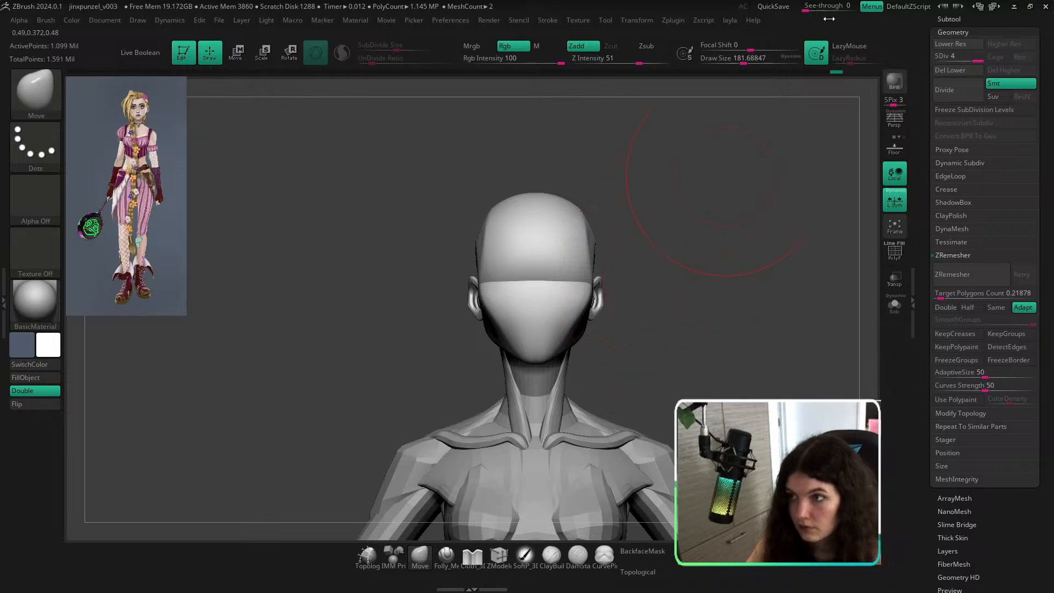
Enlarge the Spotlight character reference over the head, adjust its opacity, and line the model up with the painted face.
key(shift+z)
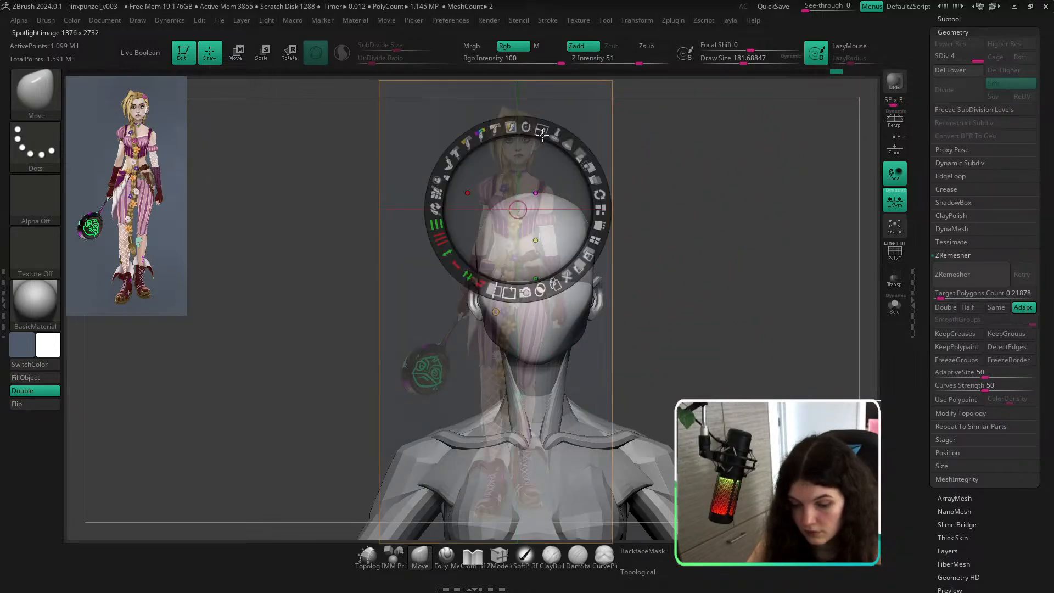
drag(543, 132, 580, 405)
drag(537, 272, 540, 407)
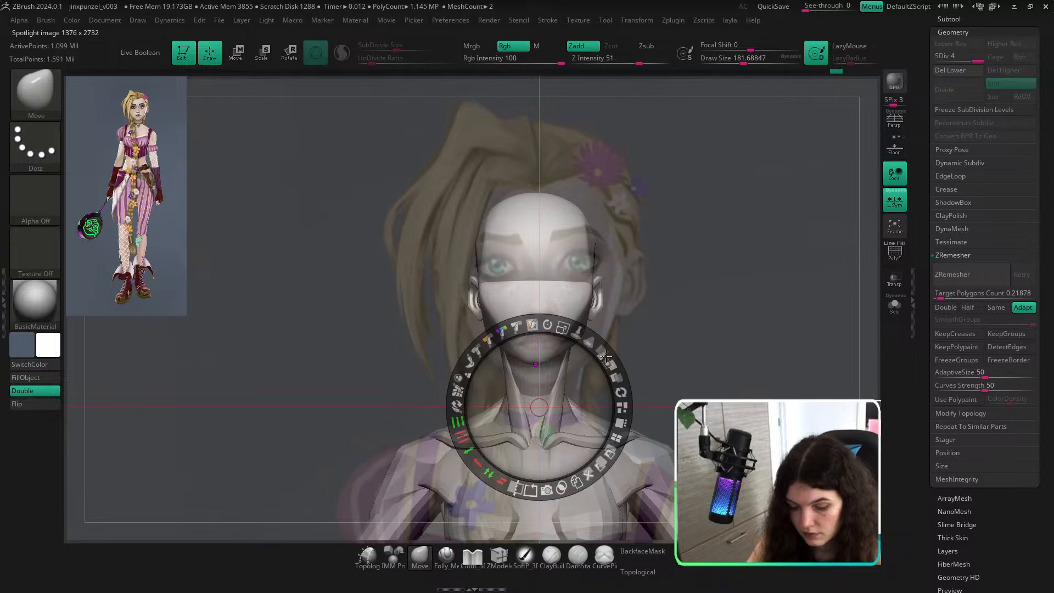
mouse_move(610, 363)
mouse_down()
mouse_move(578, 336)
mouse_move(617, 349)
mouse_up()
key(z)
mouse_move(690, 285)
ctrl+right_down()
mouse_move(709, 318)
mouse_move(735, 318)
mouse_move(727, 278)
mouse_move(725, 368)
mouse_move(725, 356)
ctrl+right_up()
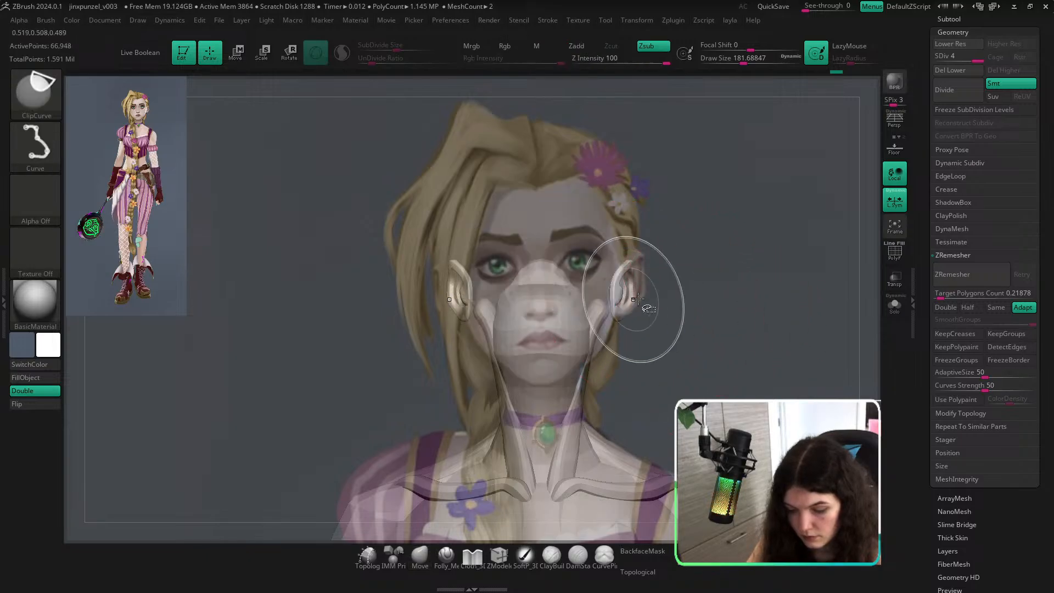
Reposition the ears with the transform gizmo to match the reference painting, and return to the Move brush.
key(w)
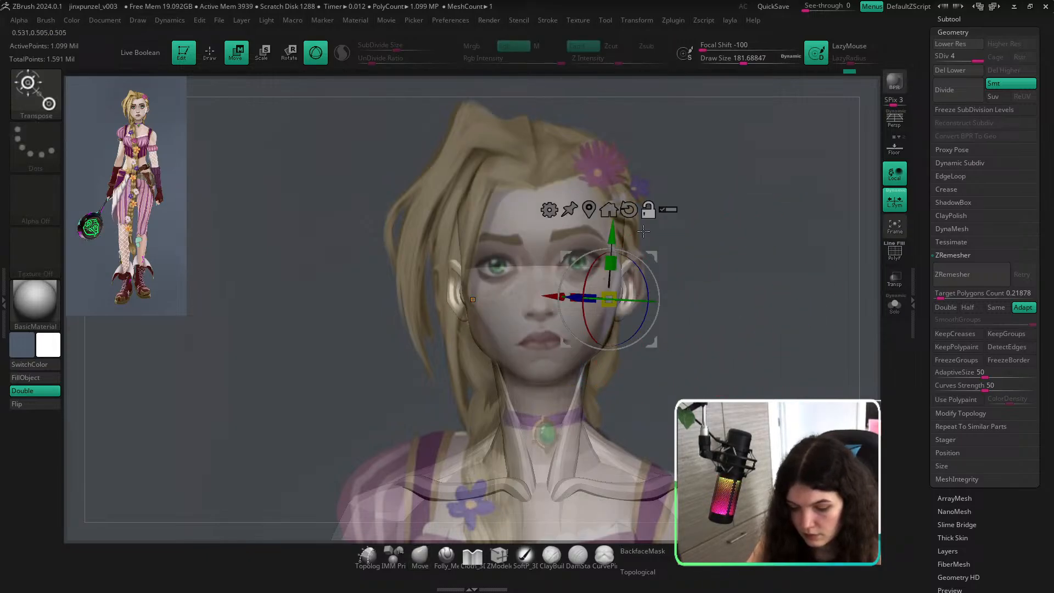
alt+click(629, 209)
drag(610, 300, 623, 307)
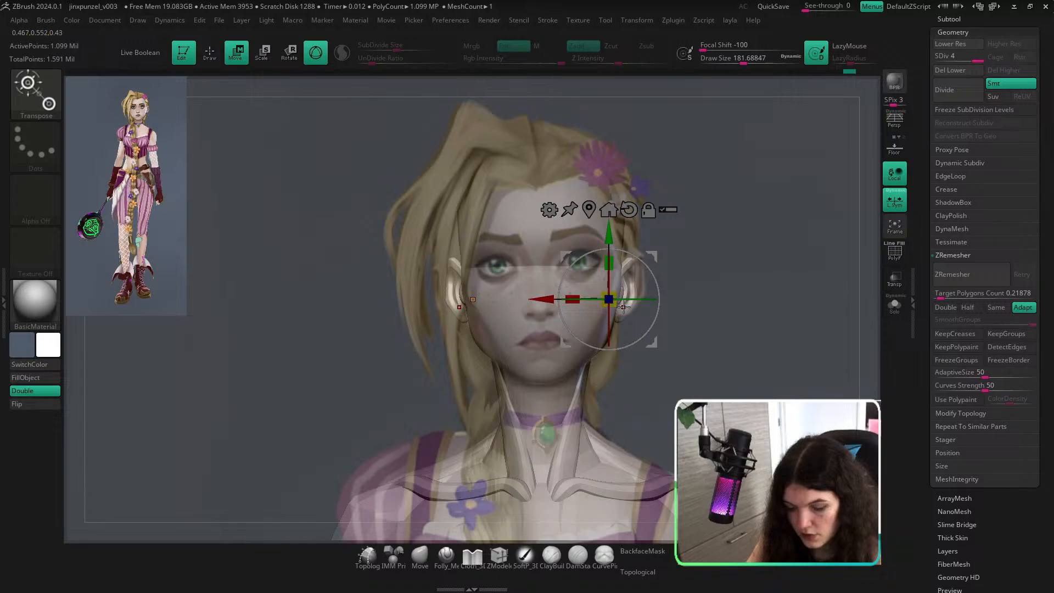
drag(610, 236, 611, 232)
drag(629, 297, 623, 297)
mouse_move(653, 336)
mouse_down()
mouse_move(727, 317)
mouse_move(659, 324)
mouse_move(739, 325)
mouse_move(731, 335)
mouse_up()
click(421, 557)
key(shift+z)
key(shift+z)
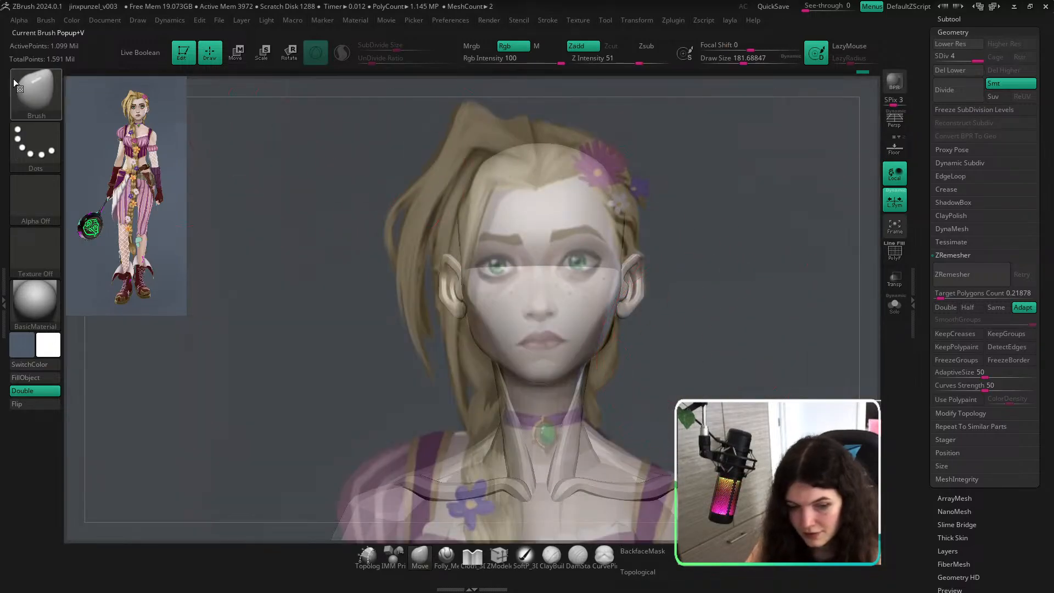
Open the document's ZAppLink view settings, switch to perspective, and compare the head with the reference overlay shown and hidden.
click(95, 21)
click(94, 30)
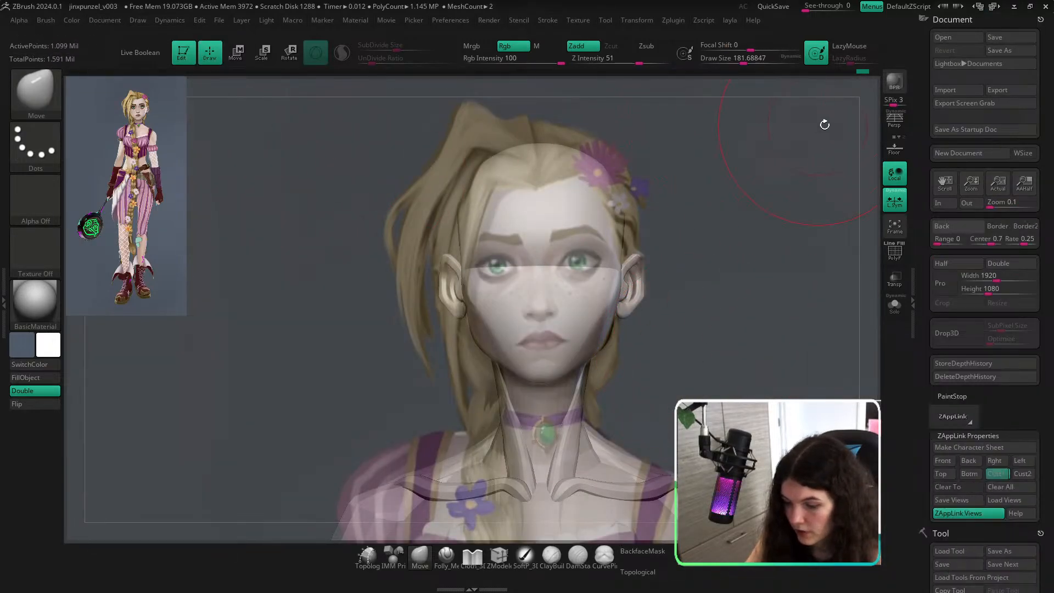
click(1002, 475)
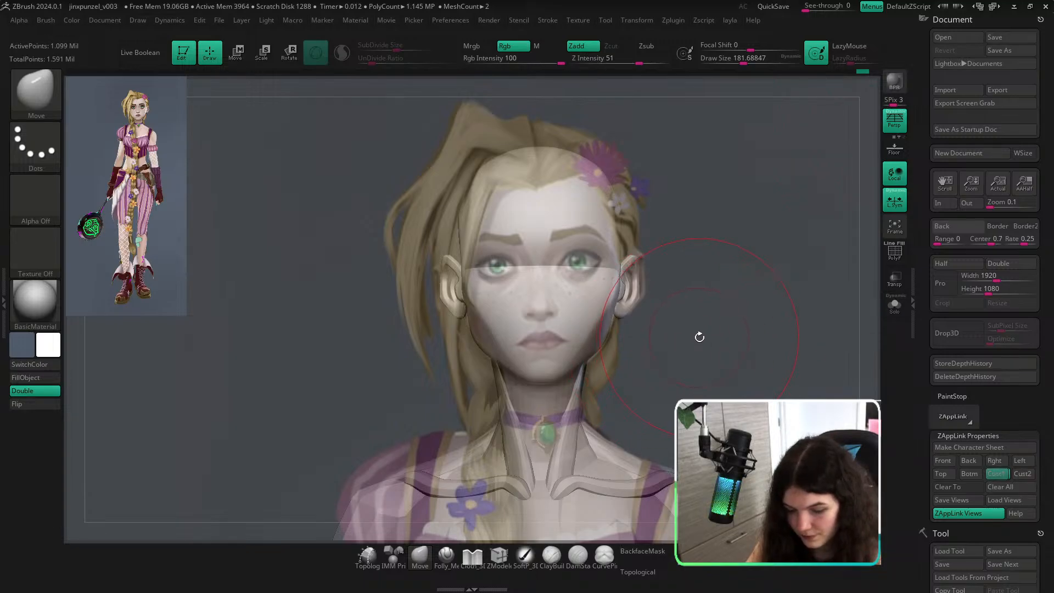
drag(699, 337, 700, 340)
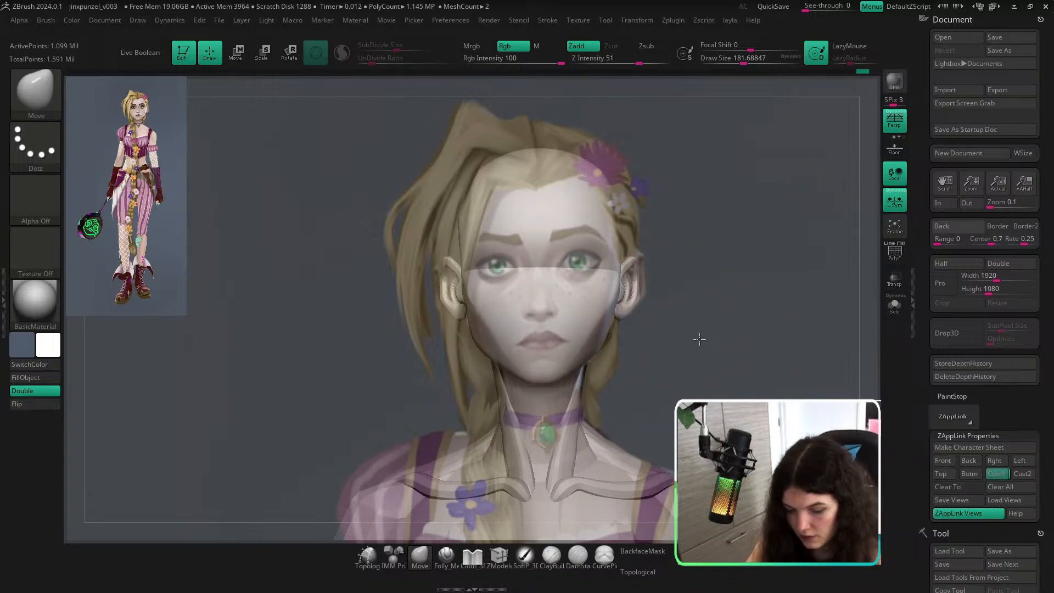
key(shift+z)
key(shift+z)
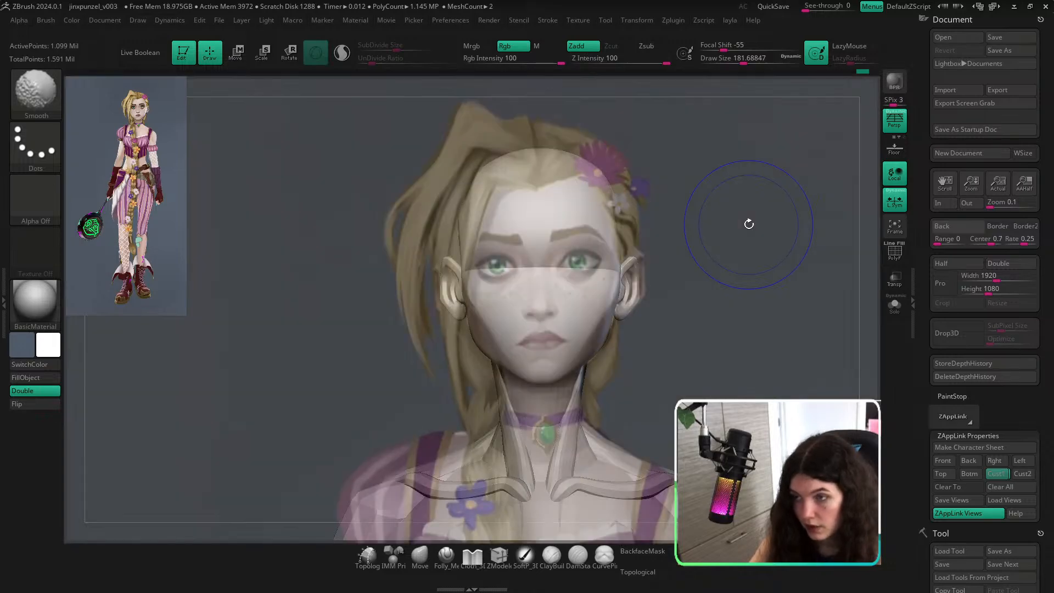
key(shift+z)
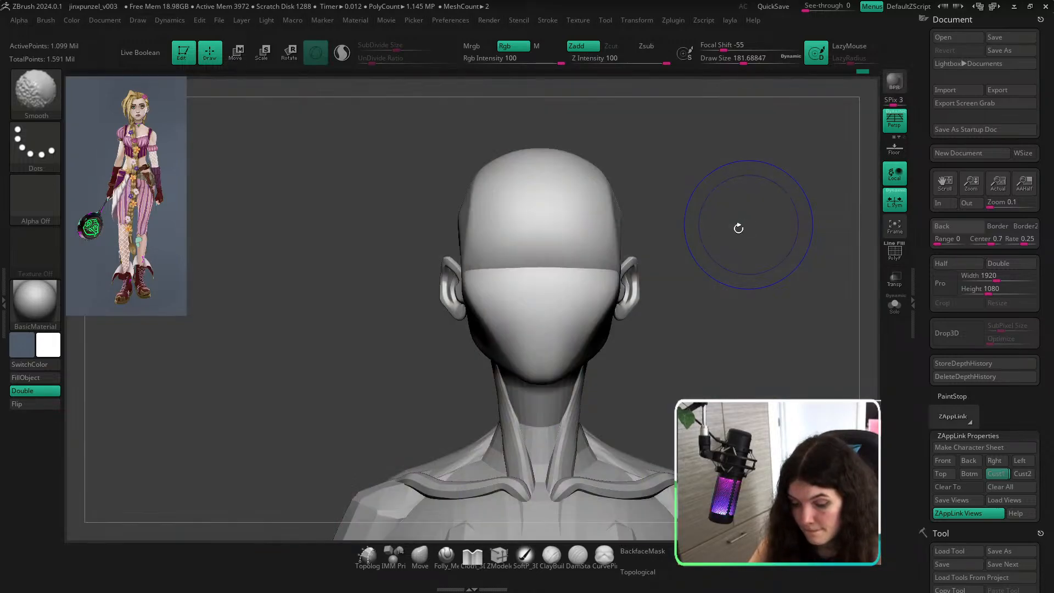
Isolate the ears to mask the rest of the head, adjust them with the gizmo against the reference, and clear the mask.
key(ctrl+shift)
ctrl+shift+click(634, 296)
ctrl+click(754, 242)
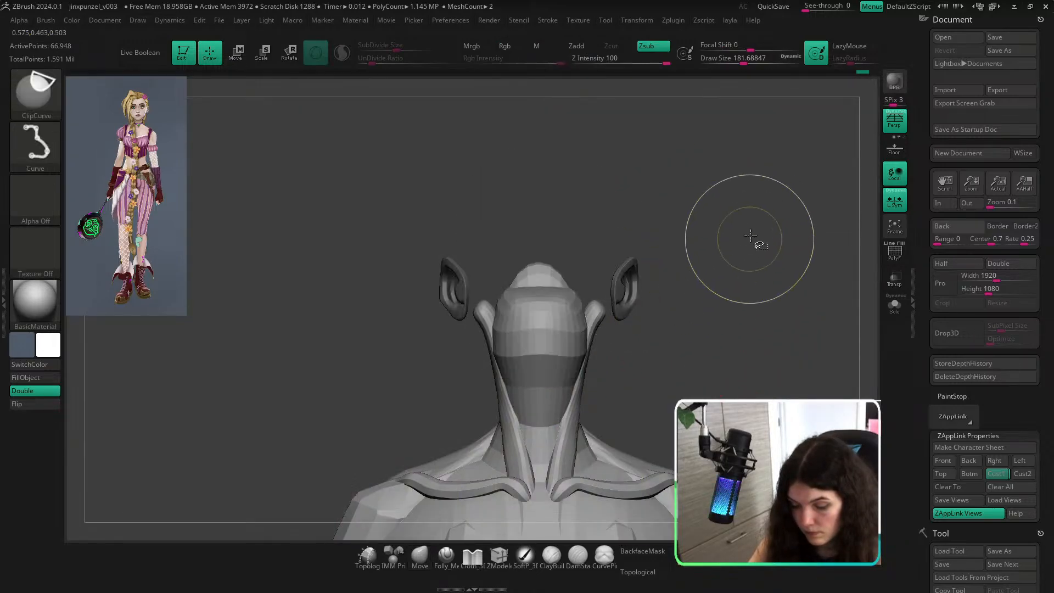
ctrl+shift+click(752, 248)
ctrl+click(725, 282)
key(w)
key(shift+z)
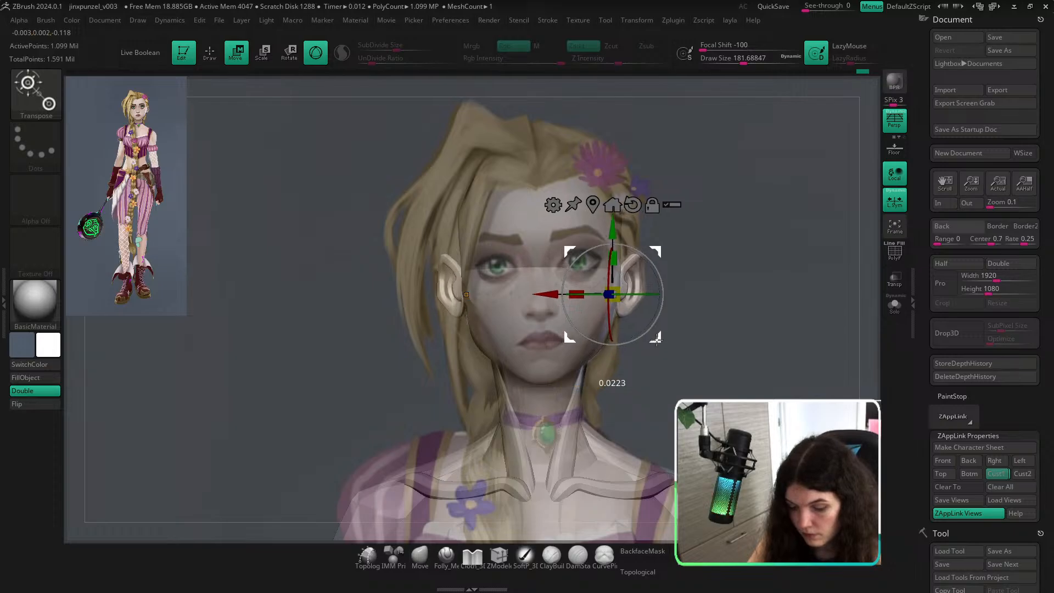
key(q)
key(shift+z)
ctrl+click(705, 280)
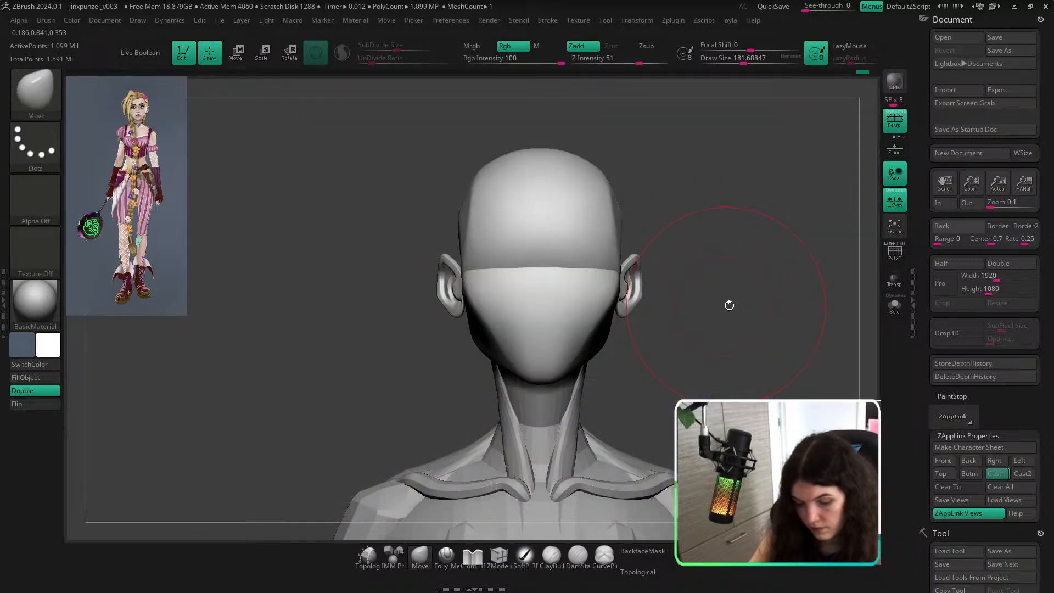
Turn on Topological masking for the Move brush and recall the stored Cust1 view of the full body.
drag(690, 308, 610, 300)
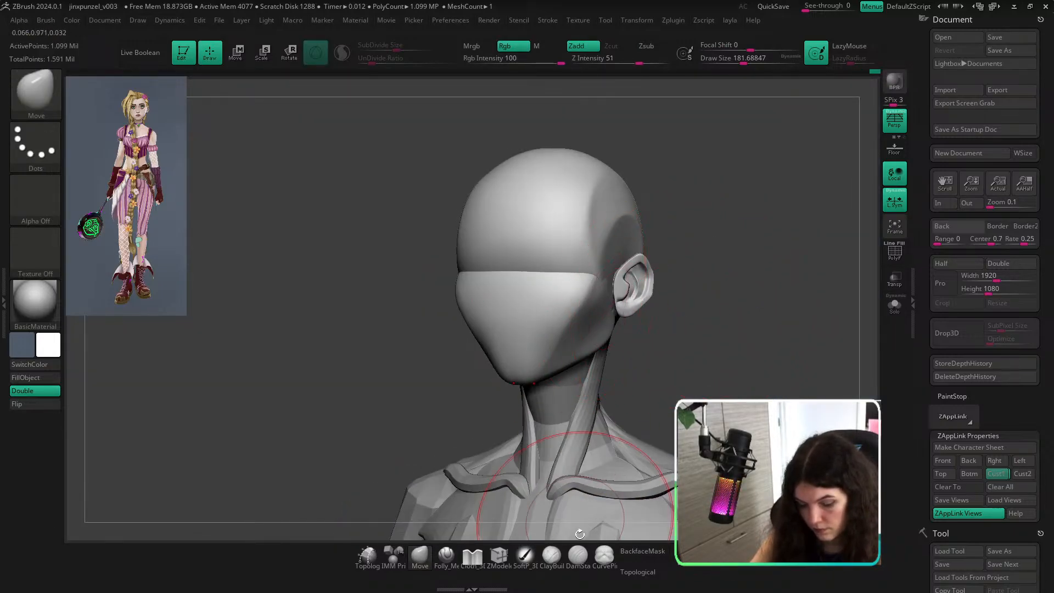
click(637, 572)
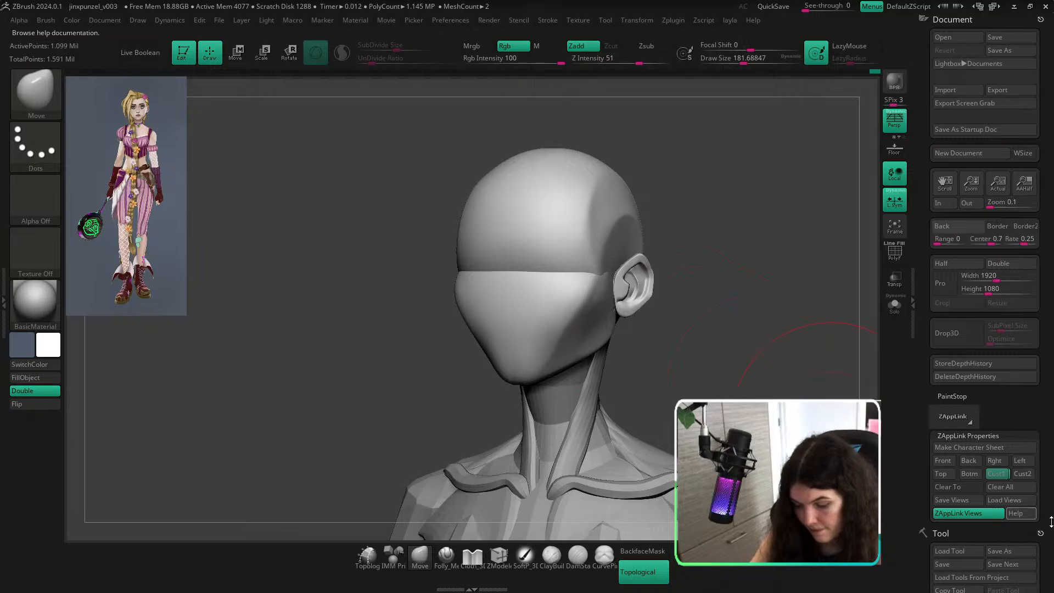
click(998, 473)
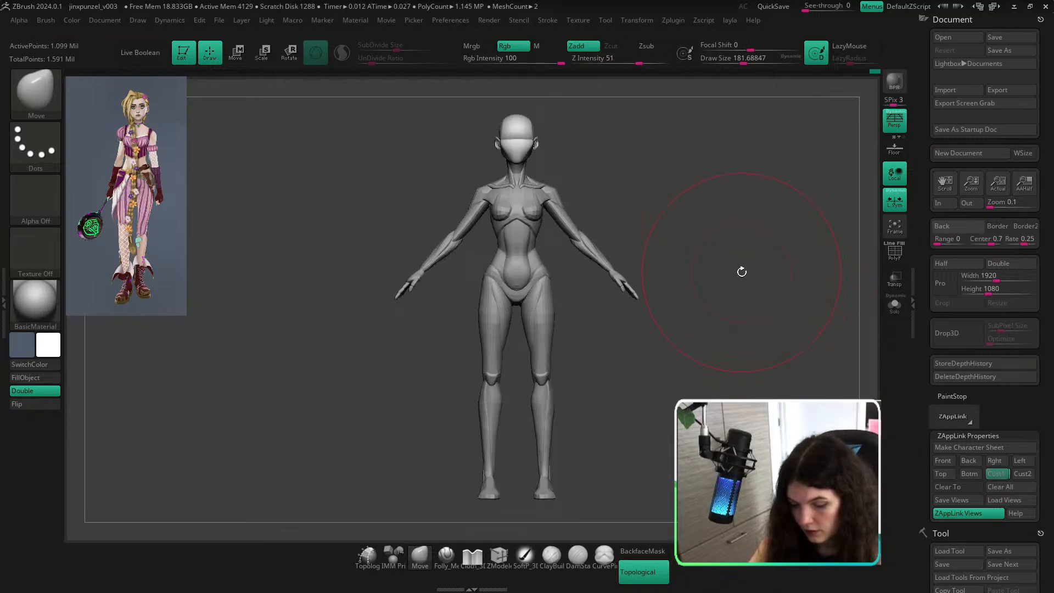
Line up the head with the painted face in the reference overlay and store this view as Cust2.
key(shift+z)
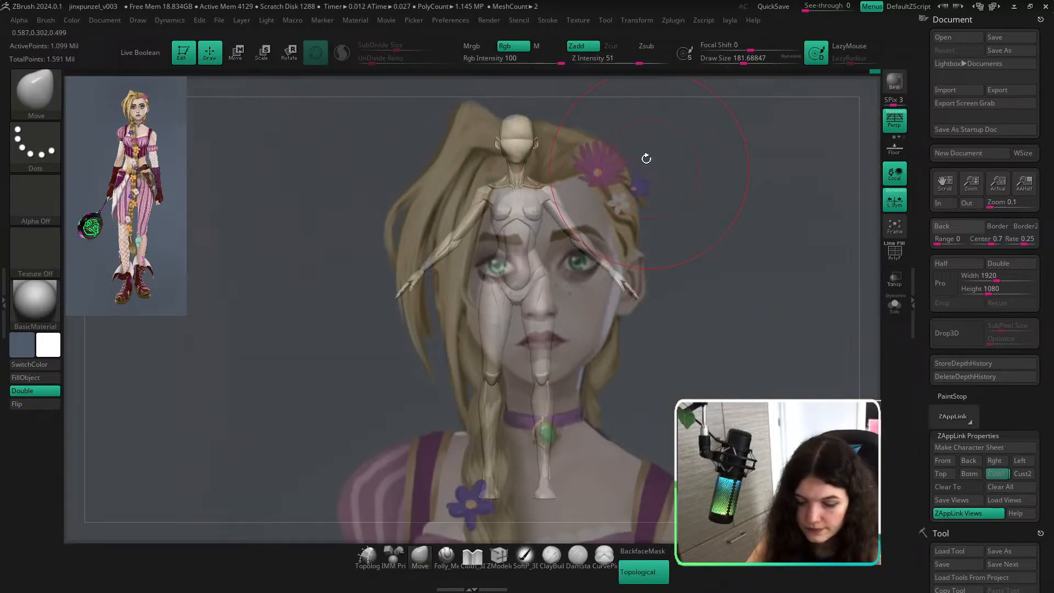
alt+drag(653, 168, 775, 331)
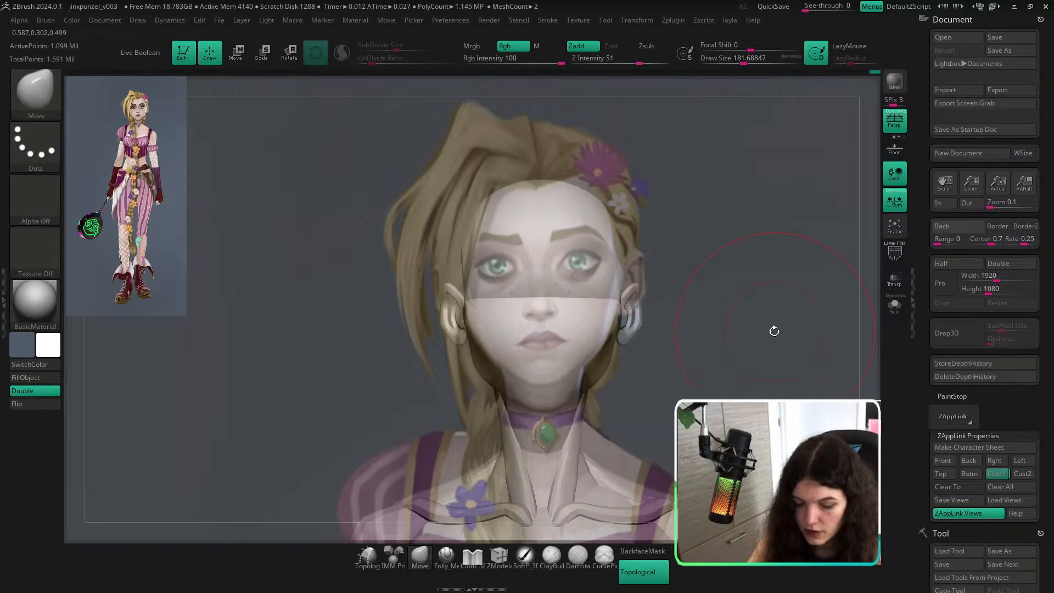
mouse_move(775, 331)
alt+right_down()
mouse_move(767, 300)
mouse_move(767, 345)
mouse_move(748, 370)
alt+right_up()
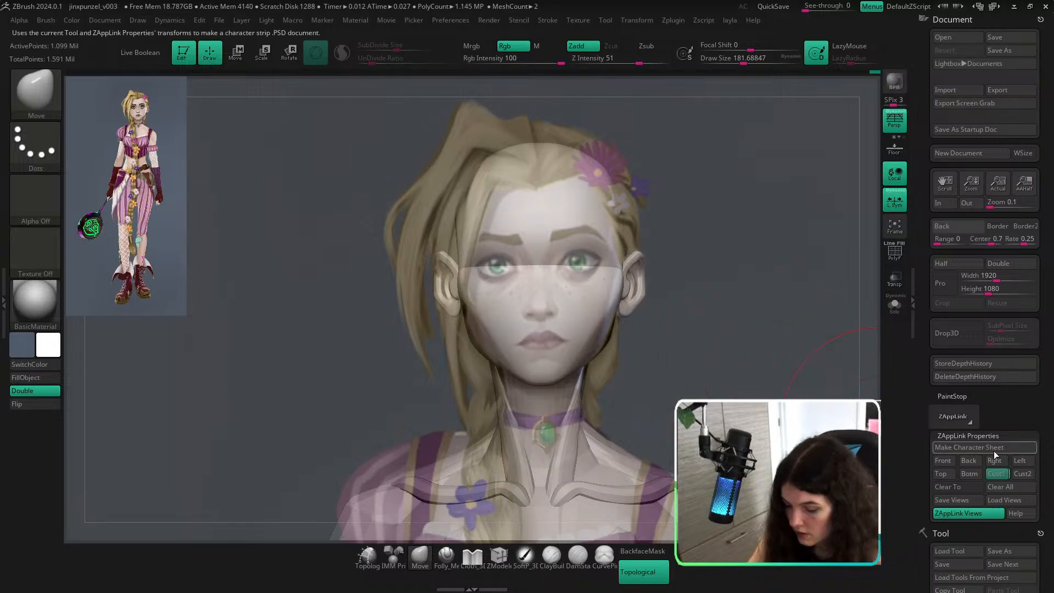
click(1014, 475)
Compare the bare head with the reference overlay and lower the draw size to about 56.
key(shift+z)
key(shift+z)
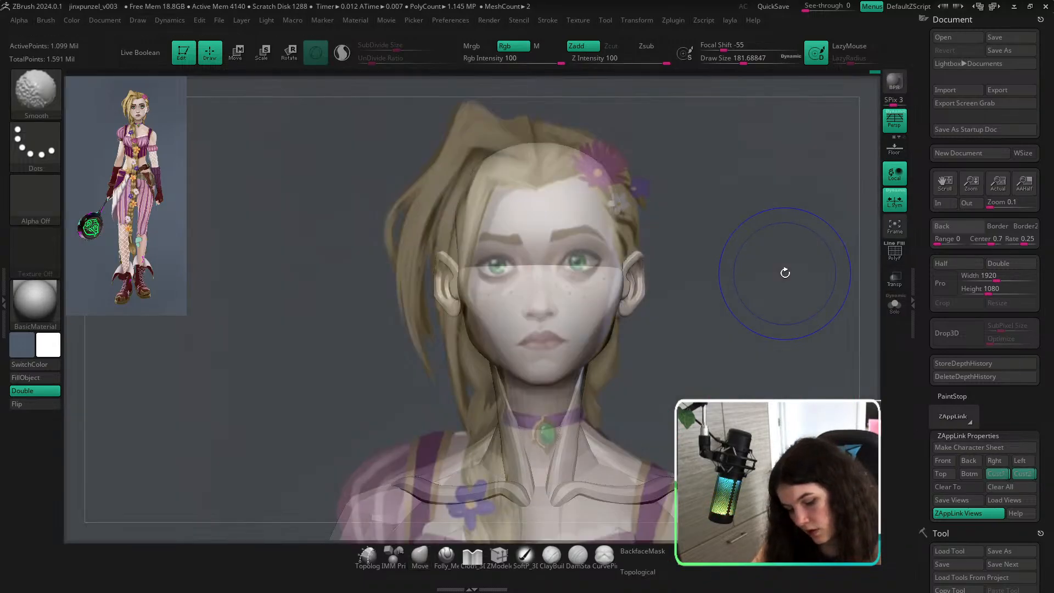
key(shift+z)
key(s)
drag(761, 311, 734, 307)
key(shift+z)
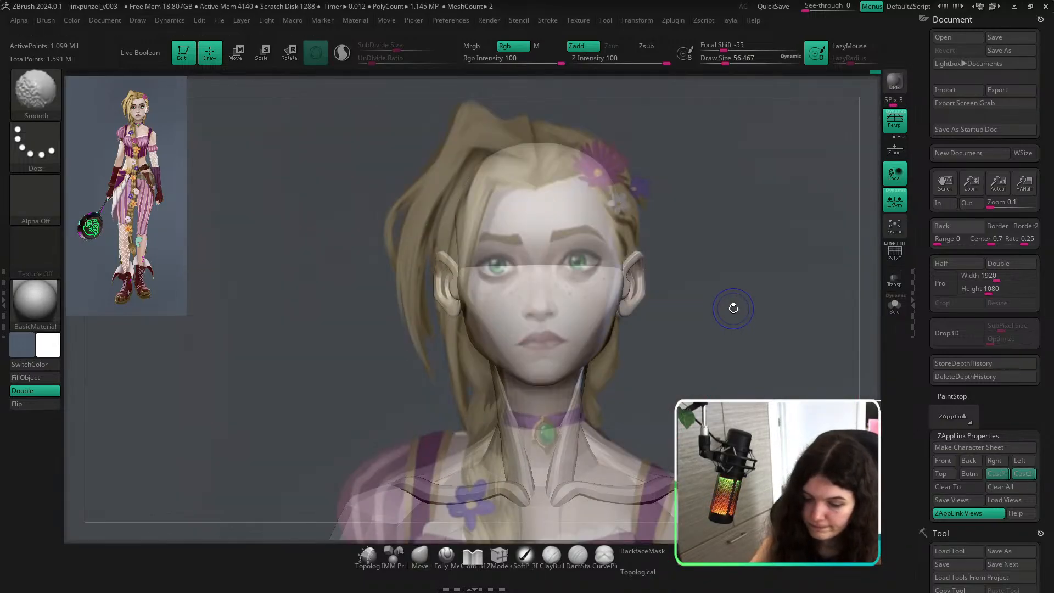
key(shift+z)
Set the Move brush's draw size to about 154, turn off Topological masking, and display the head's polygroups and wireframe.
key(shift)
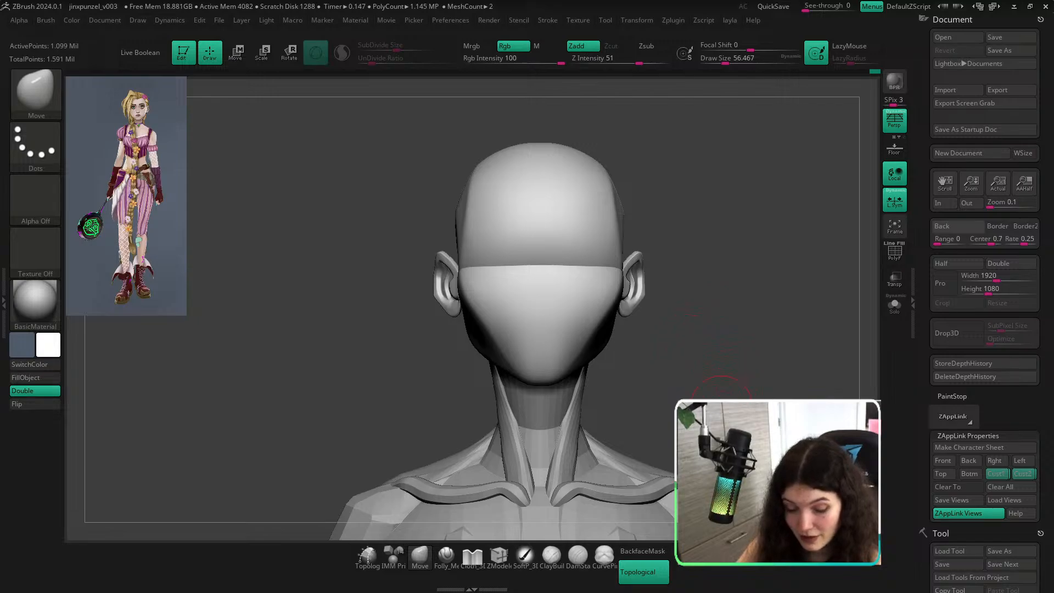
key(s)
drag(542, 323, 555, 323)
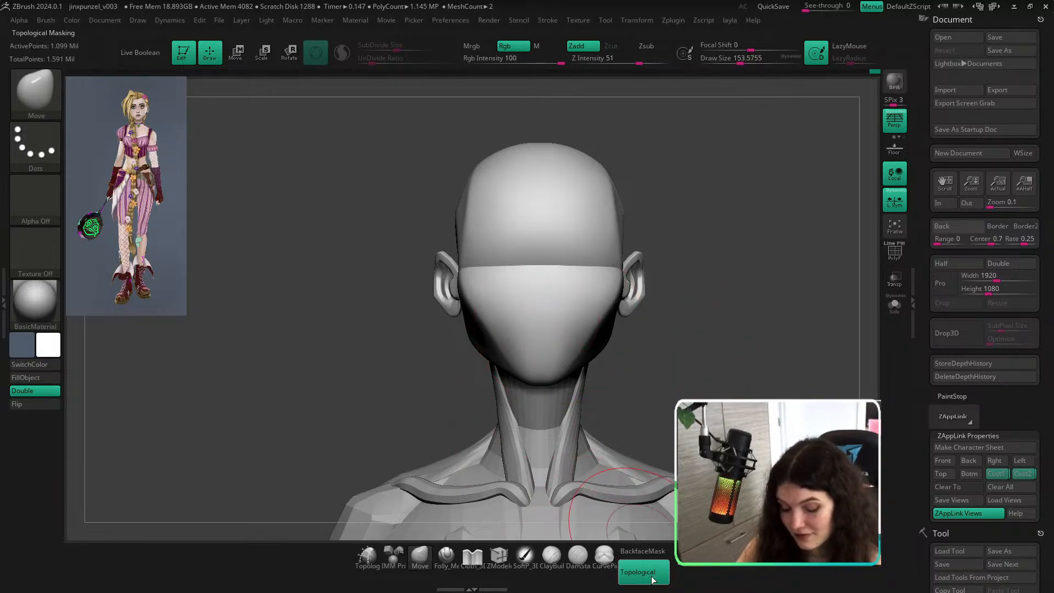
key(shift+f)
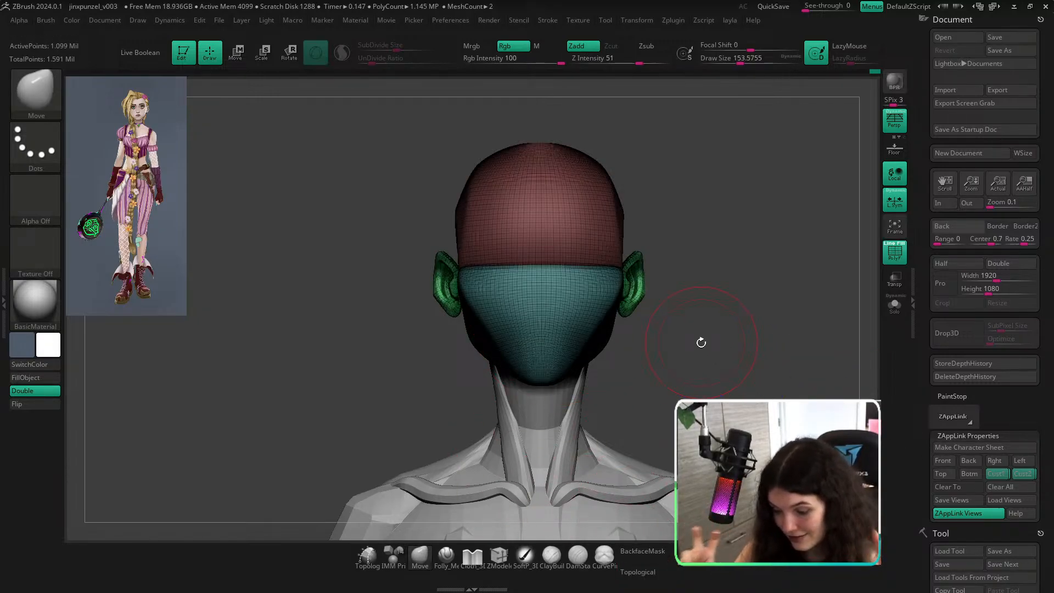
mouse_move(513, 279)
shift+mouse_down()
mouse_move(469, 275)
mouse_move(500, 275)
shift+mouse_up()
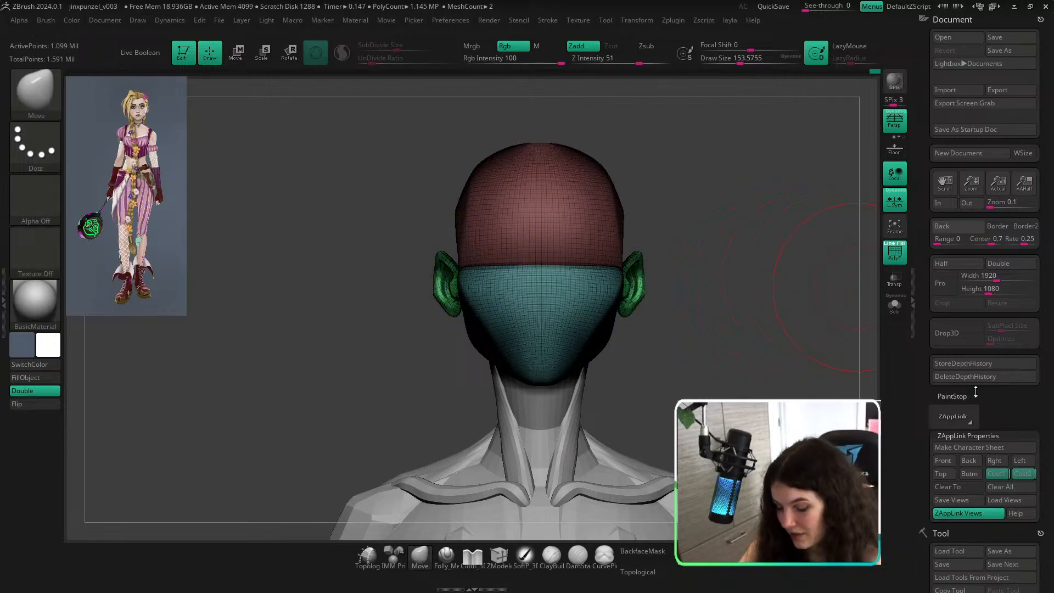
Hide the head's polygroup colours and wireframe, and check the shape at its lowest subdivision level.
scroll(976, 392, down, 8)
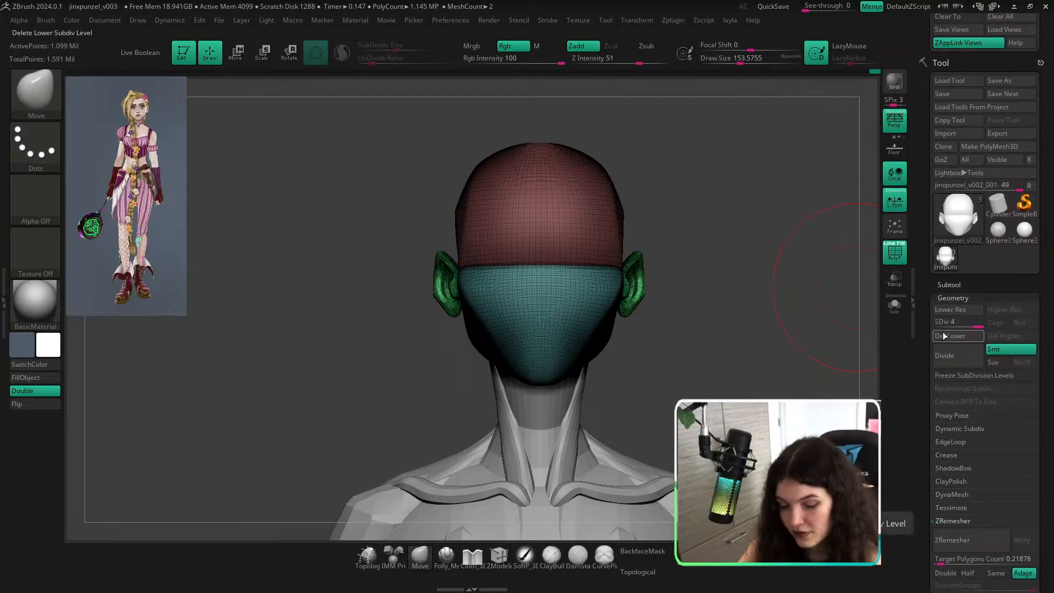
click(944, 335)
key(shift+f)
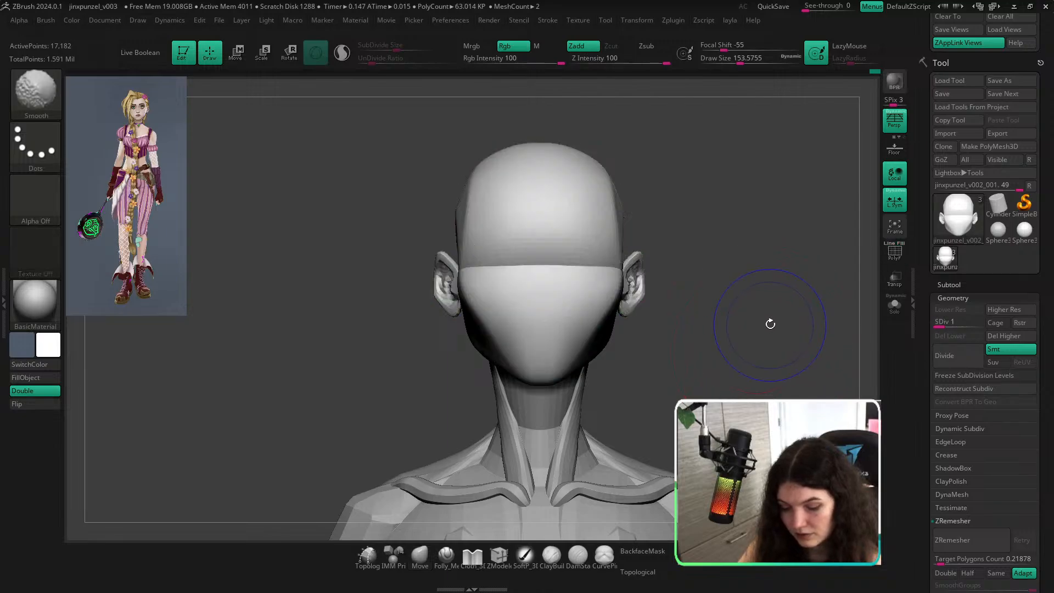
key(ctrl+z)
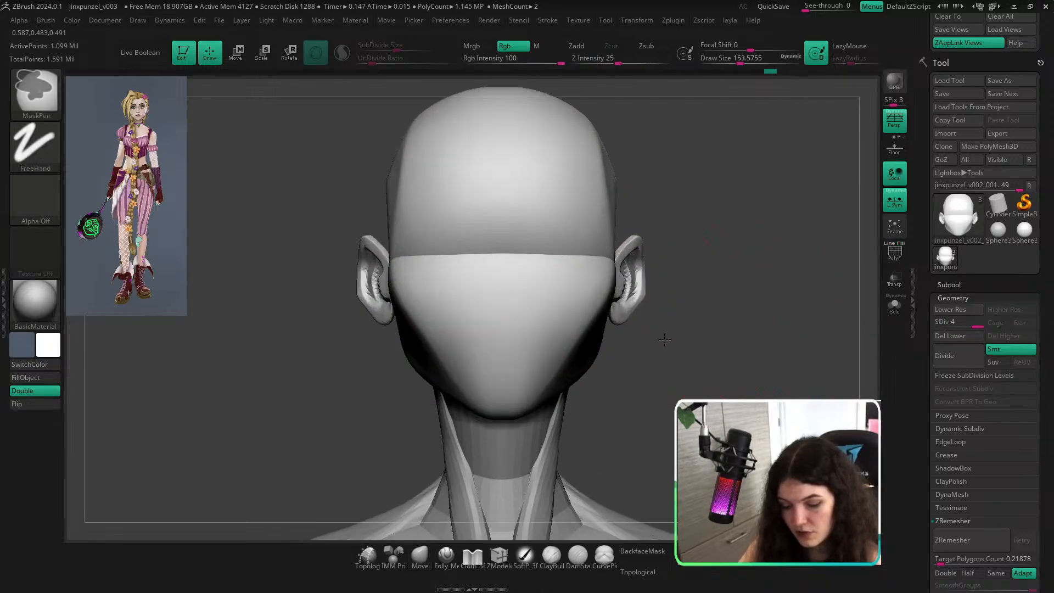
Reduce the Move brush's draw size to about 35 and inspect the lower face polygroup in isolation before showing the whole head again.
ctrl+right_drag(665, 340, 664, 332)
key(s)
mouse_move(664, 332)
mouse_down()
mouse_move(642, 330)
mouse_move(645, 351)
mouse_move(605, 342)
mouse_move(630, 365)
mouse_move(618, 382)
mouse_up()
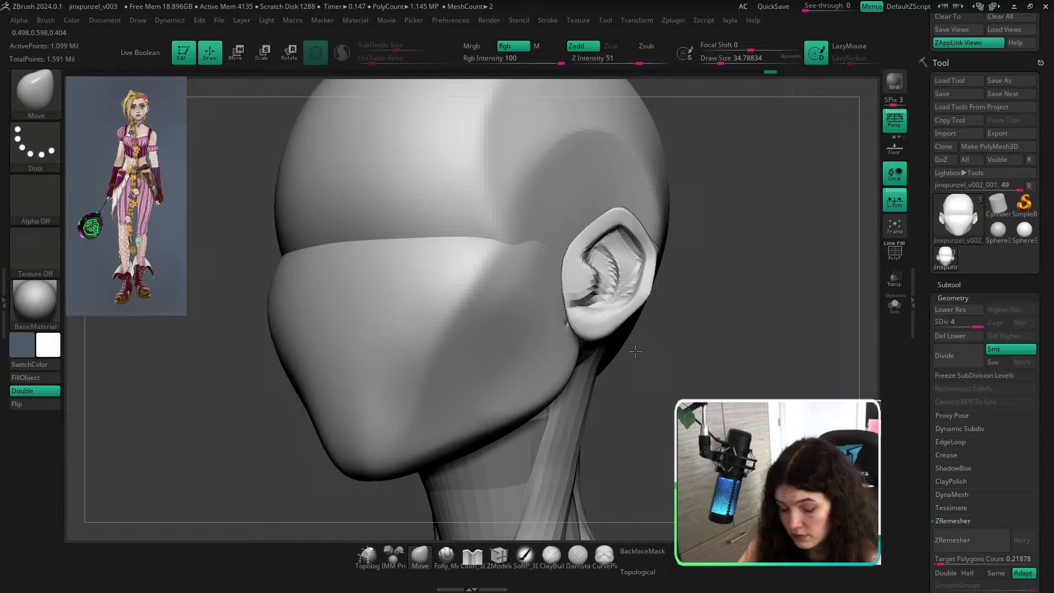
ctrl+shift+click(555, 360)
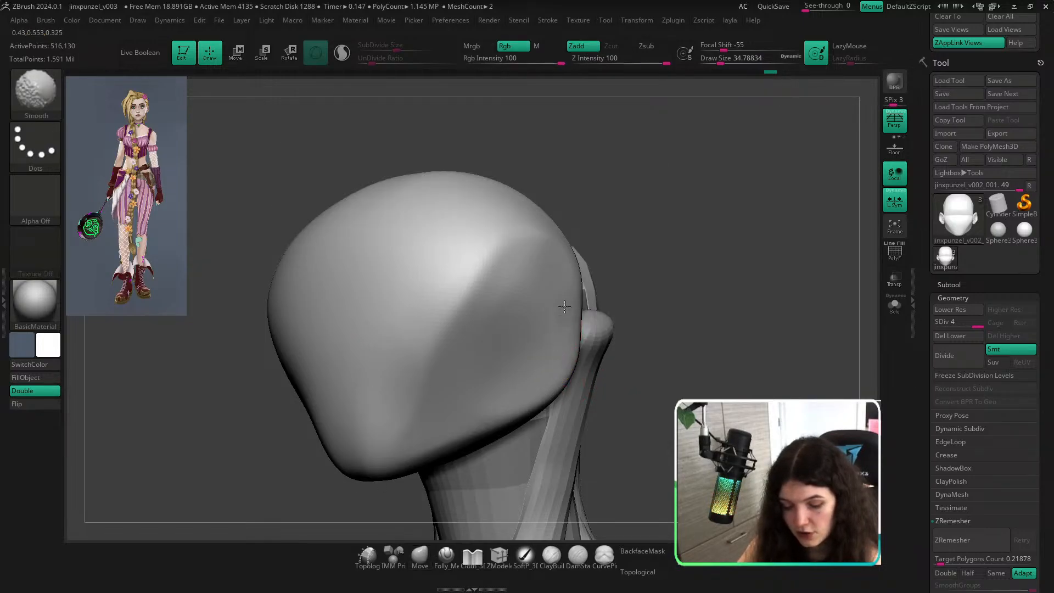
ctrl+shift+click(728, 379)
drag(728, 379, 749, 370)
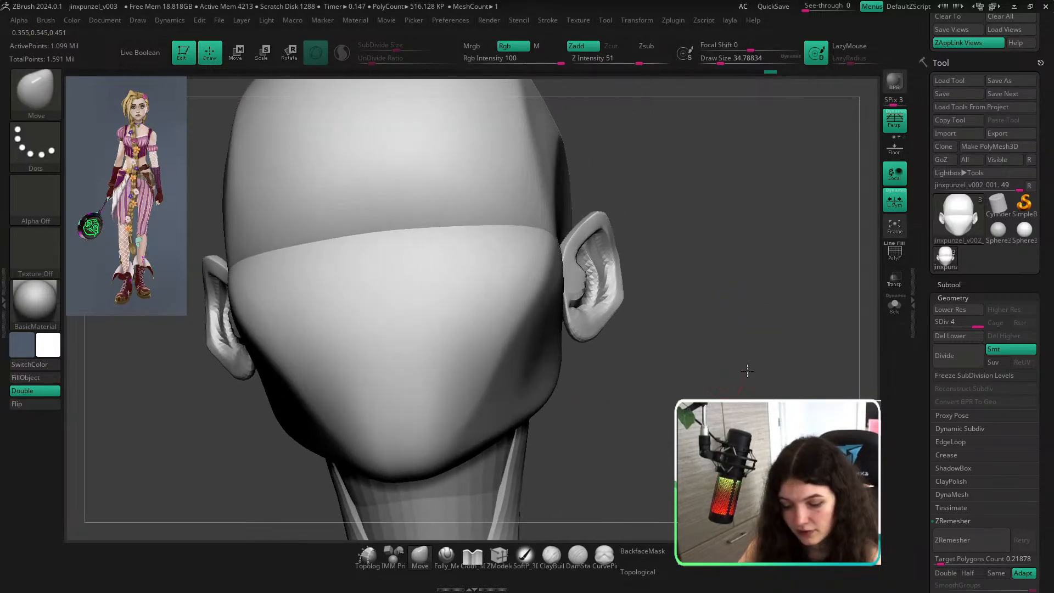
Turn on BackfaceMask for the Move brush, isolate the ears, and set the draw size to about 29.
click(641, 550)
key(s)
mouse_move(566, 341)
mouse_down()
mouse_move(610, 341)
mouse_move(582, 333)
mouse_move(600, 327)
mouse_move(760, 379)
mouse_move(787, 432)
mouse_move(688, 396)
mouse_move(690, 365)
mouse_move(679, 352)
mouse_up()
ctrl+shift+click(617, 294)
key(s)
drag(608, 296, 593, 297)
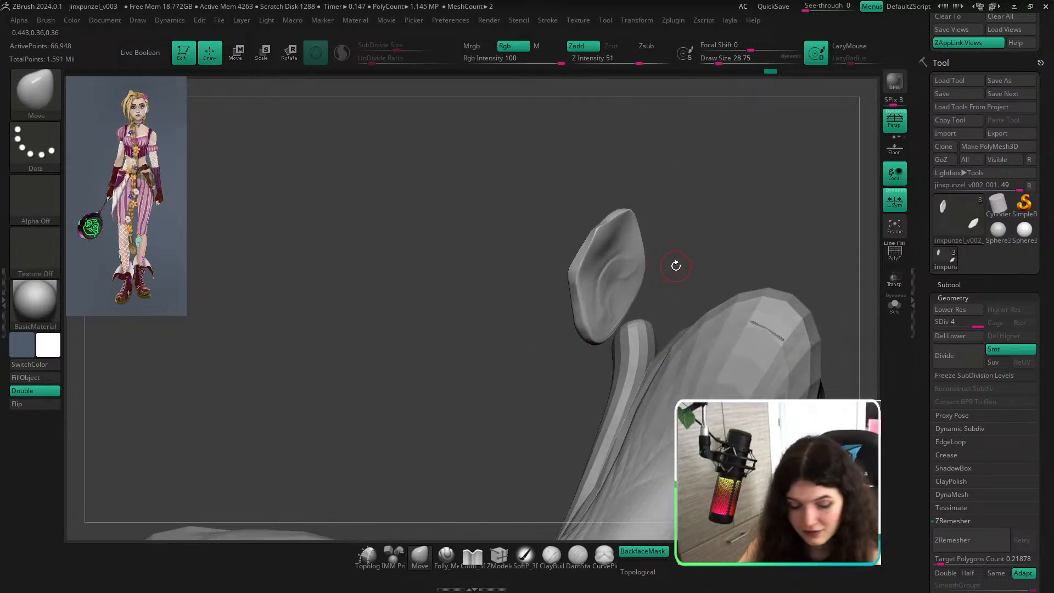
Try to flatten the back of the ear with the hPolish brush.
key(b)
key(h)
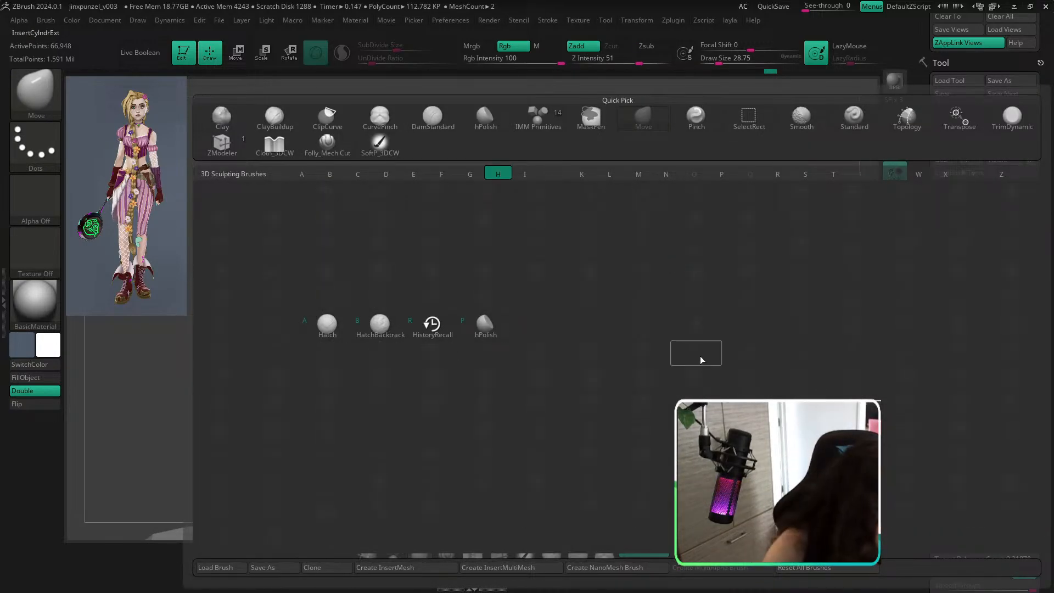
key(p)
drag(633, 268, 614, 291)
key(ctrl+z)
Display the ears' polygroups and wireframe and lower them to subdivision level 1.
drag(685, 235, 685, 251)
mouse_move(768, 244)
mouse_down()
mouse_move(761, 277)
mouse_move(704, 270)
mouse_move(736, 255)
mouse_move(781, 258)
mouse_move(687, 278)
mouse_up()
key(shift+f)
key(shift+d)
key(shift+d)
key(shift+d)
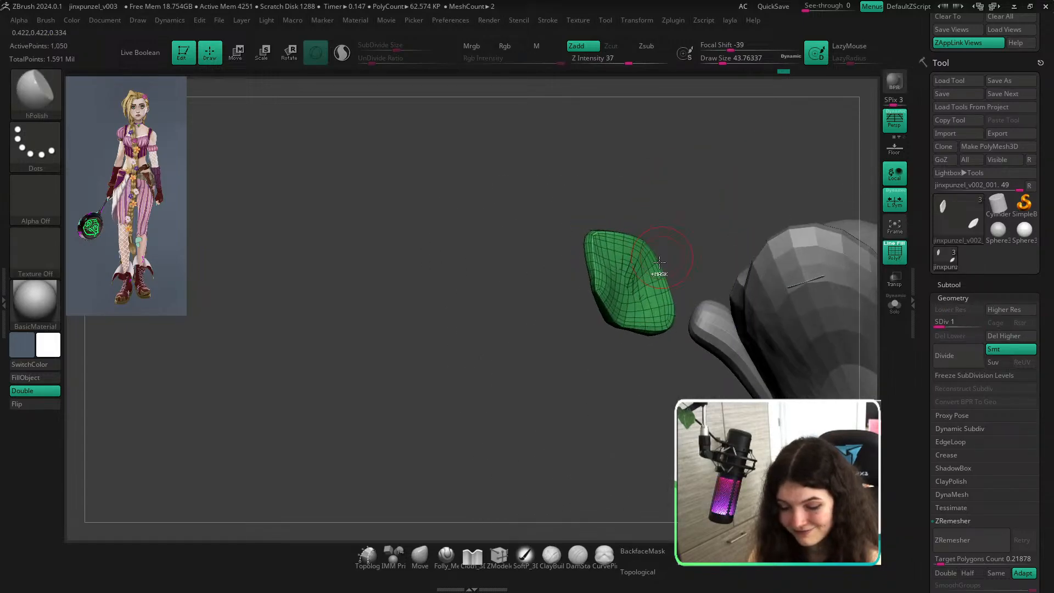
Set hPolish's draw size to about 37 and even out the back surface of the ear.
key(s)
mouse_move(681, 239)
mouse_down()
mouse_move(765, 226)
mouse_move(684, 238)
mouse_up()
key(shift)
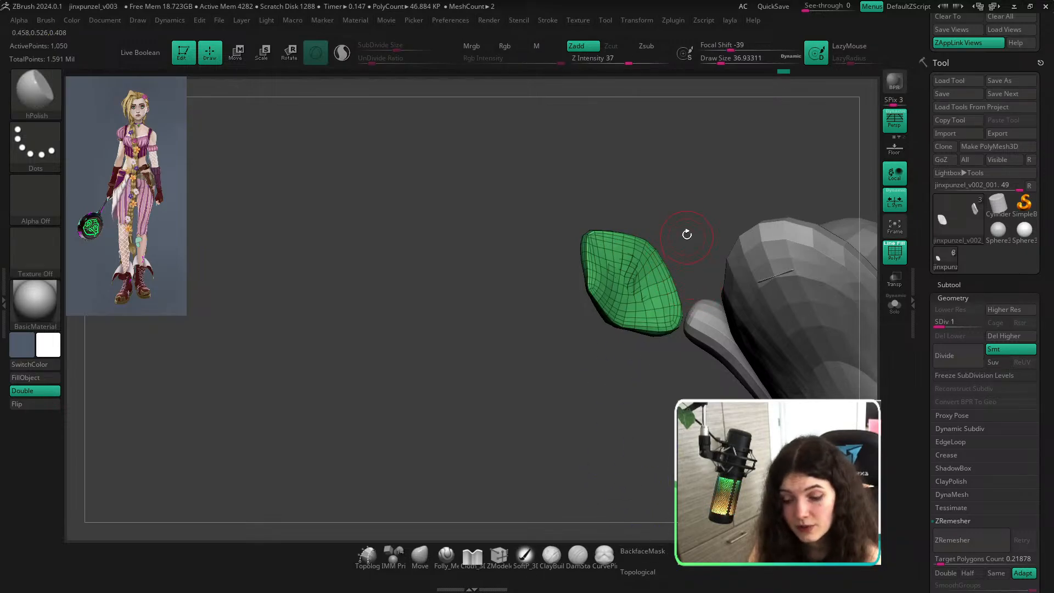
drag(687, 235, 679, 273)
key(ctrl)
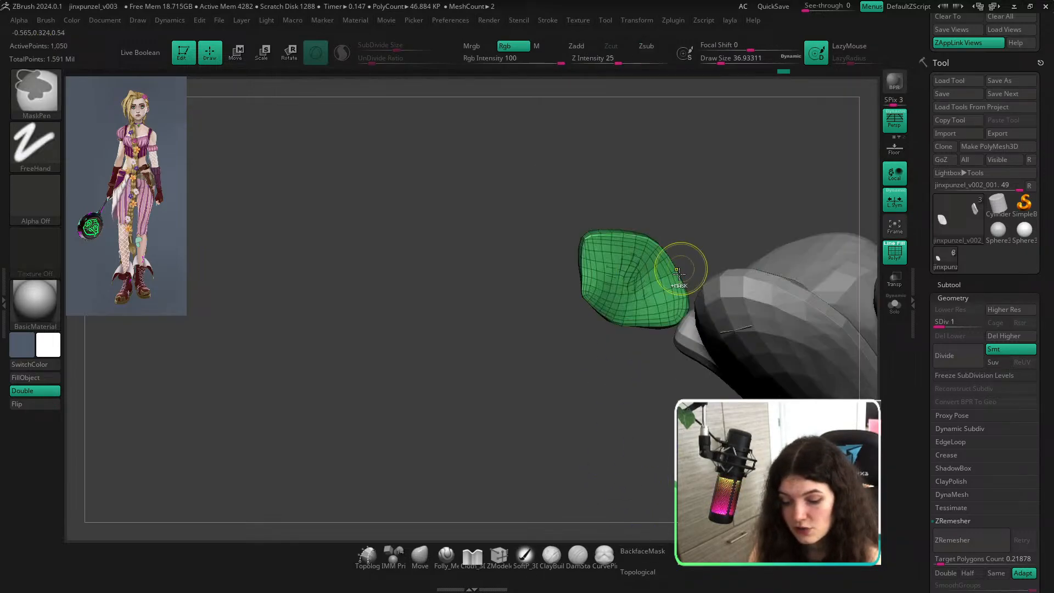
drag(657, 360, 651, 278)
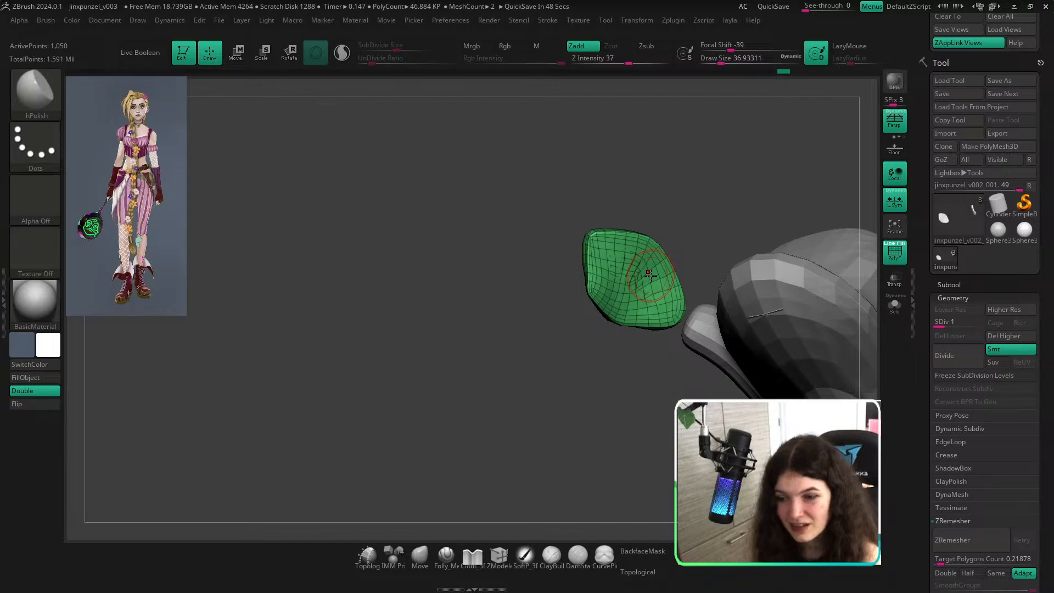
drag(650, 276, 656, 286)
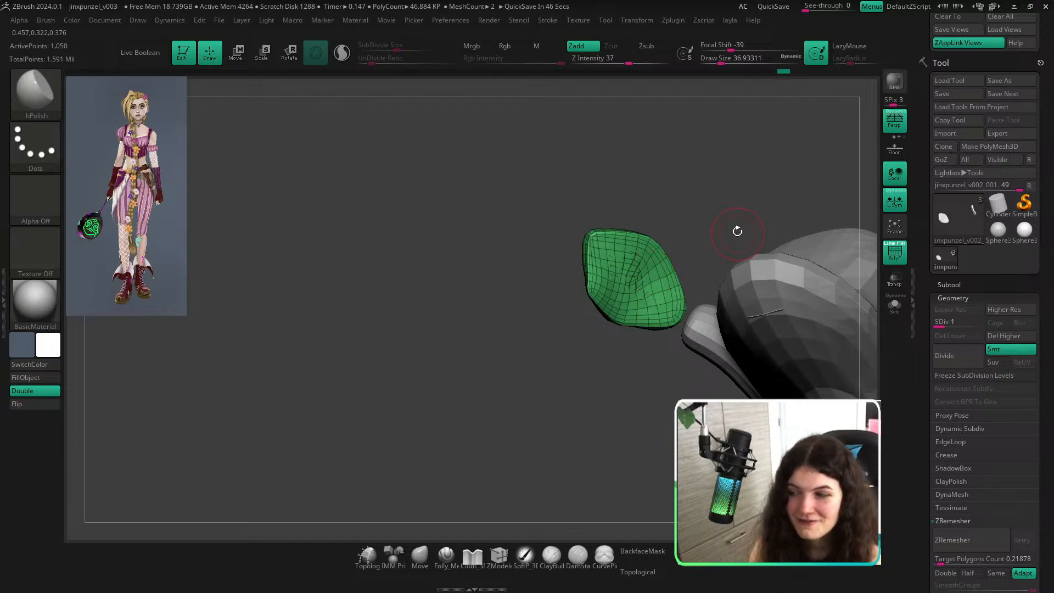
drag(729, 219, 727, 233)
Try smoothing the crease on the back of the ear at subdivision level 1.
ctrl+right_drag(727, 233, 657, 296)
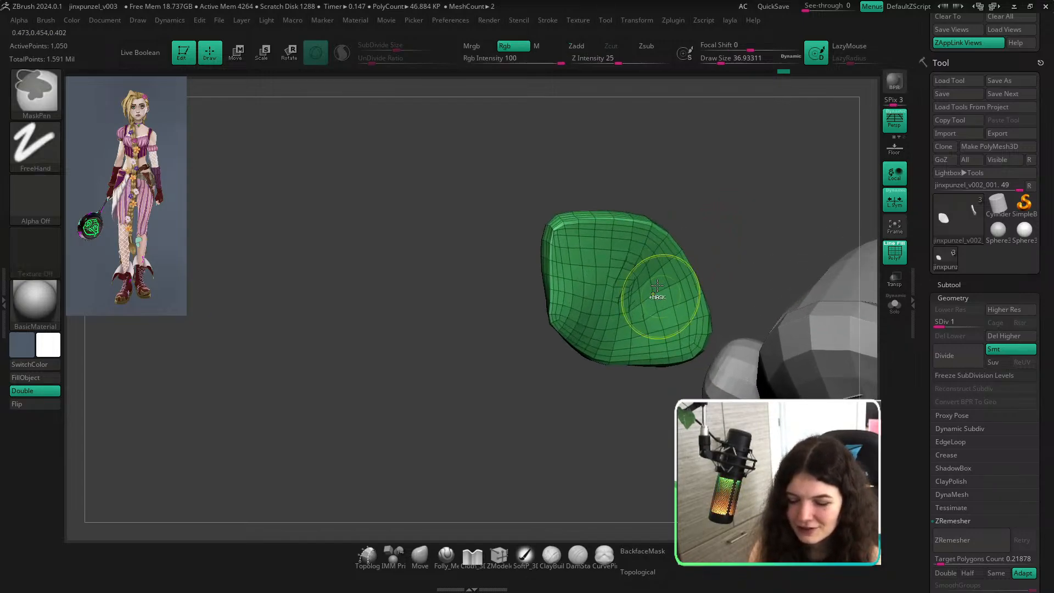
mouse_move(657, 291)
shift+mouse_down()
mouse_move(640, 254)
mouse_move(617, 252)
mouse_move(623, 331)
mouse_move(610, 292)
mouse_move(653, 308)
mouse_move(640, 289)
shift+mouse_up()
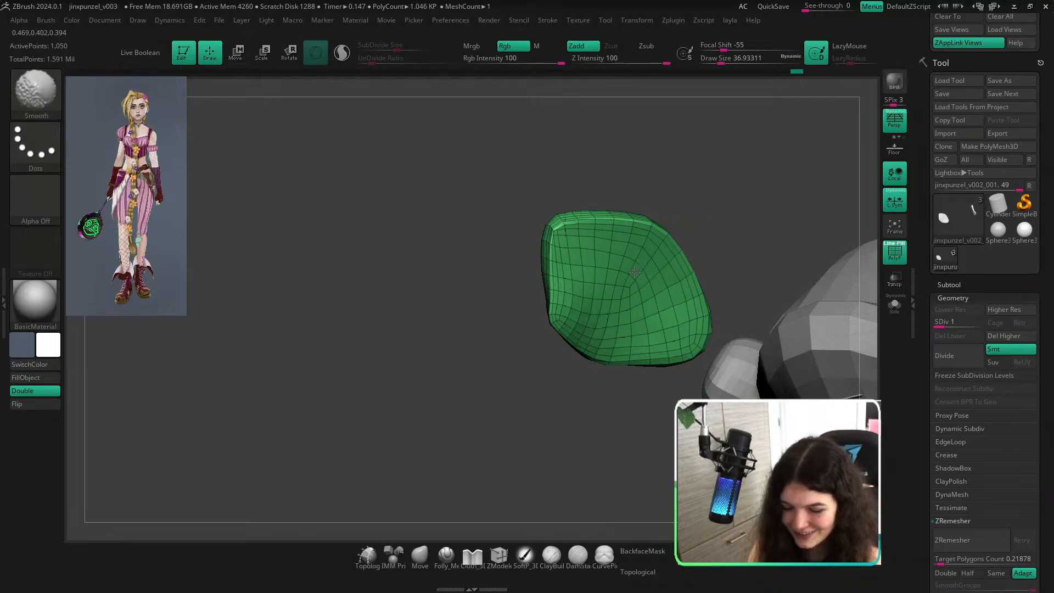
mouse_move(717, 222)
mouse_down()
mouse_move(812, 204)
mouse_move(810, 236)
mouse_move(725, 250)
mouse_up()
key(ctrl+z)
key(ctrl+z)
Return the ears to subdivision level 4, hide the wireframe, and show the whole head again.
ctrl+right_drag(715, 283, 653, 215)
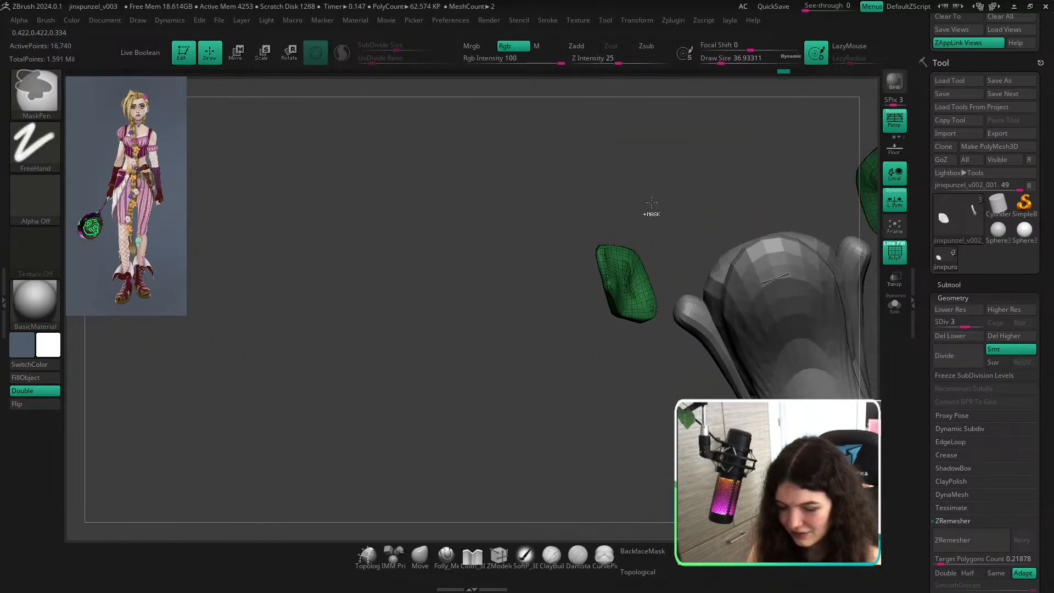
key(d)
click(892, 254)
drag(870, 280, 800, 384)
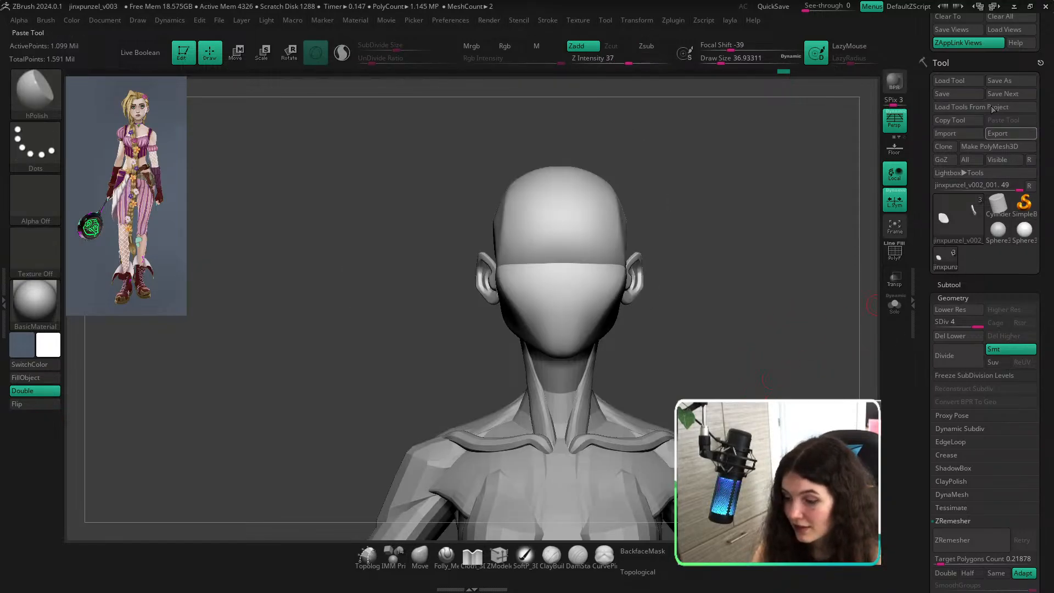
Recall the stored Cust2 view, show the reference overlay, and switch to the ClayBuildup brush.
scroll(1010, 181, up, 3)
click(1022, 166)
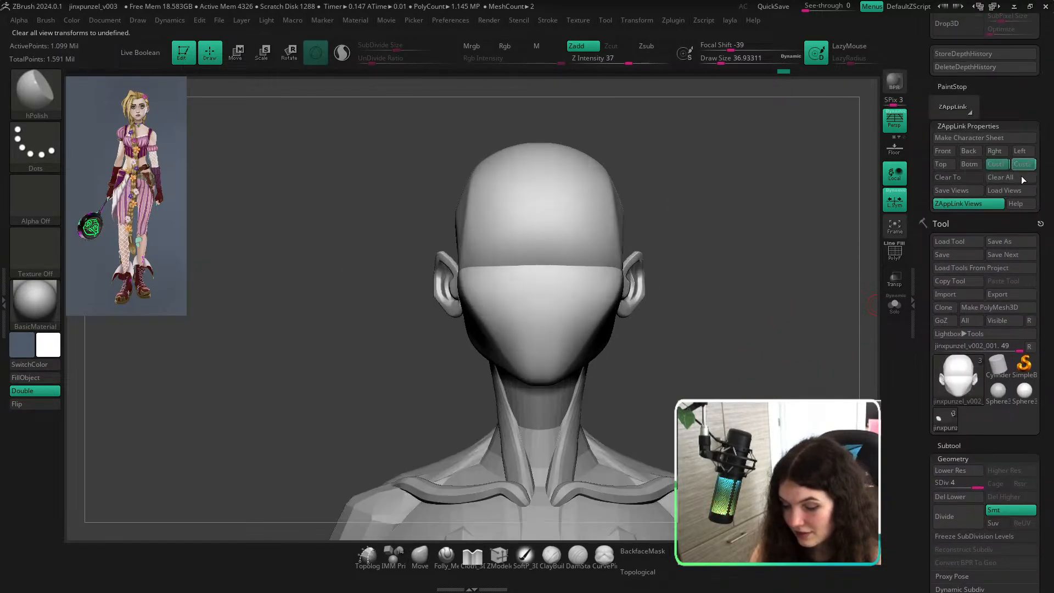
key(shift+z)
key(b)
key(c)
key(b)
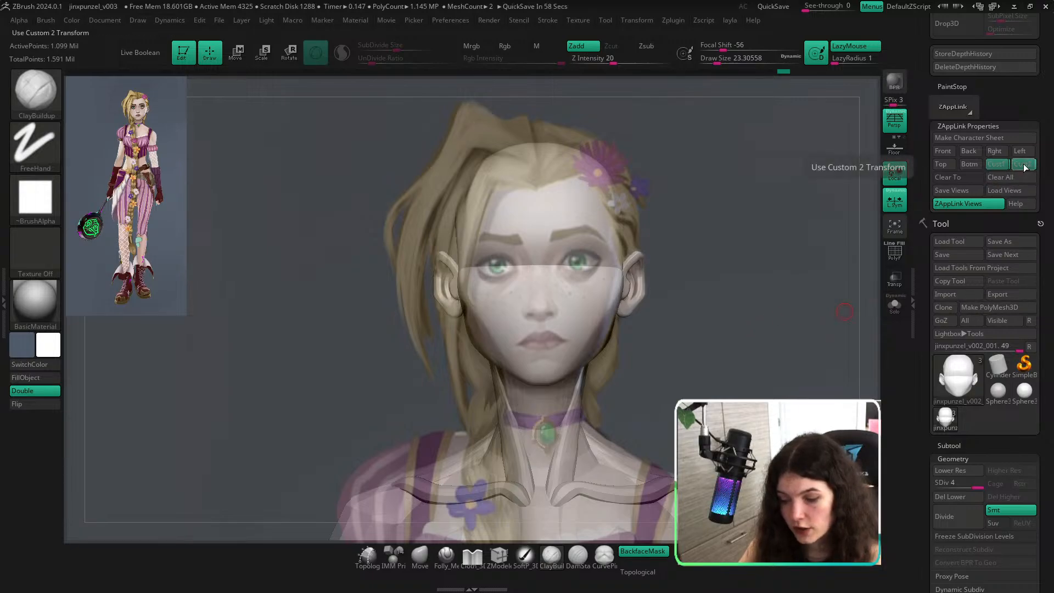
Compare the bare head with the painted face by toggling the reference overlay.
key(shift+z)
key(shift+z)
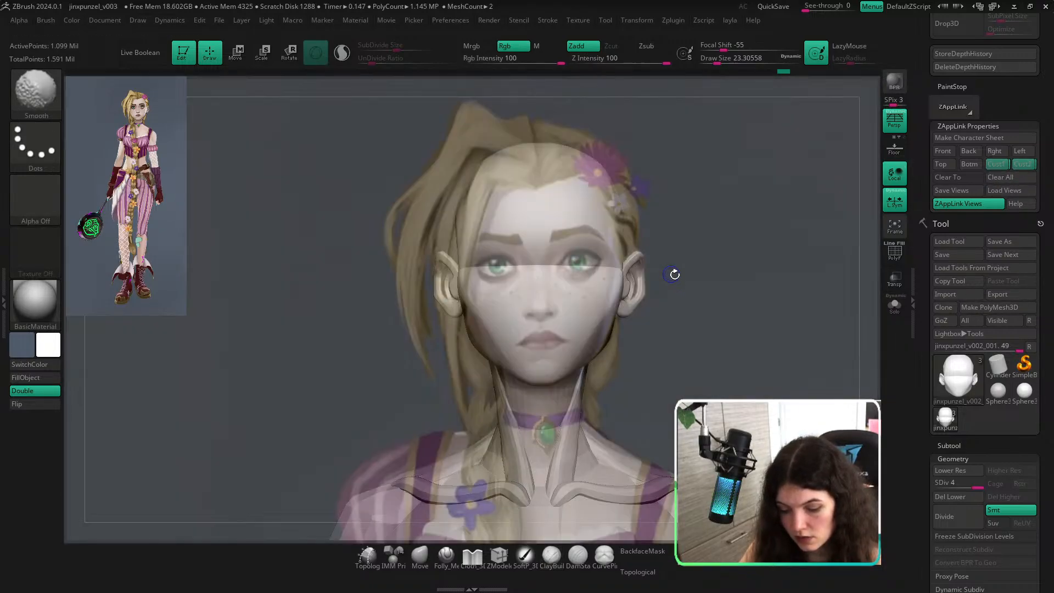
key(shift+z)
key(shift+z)
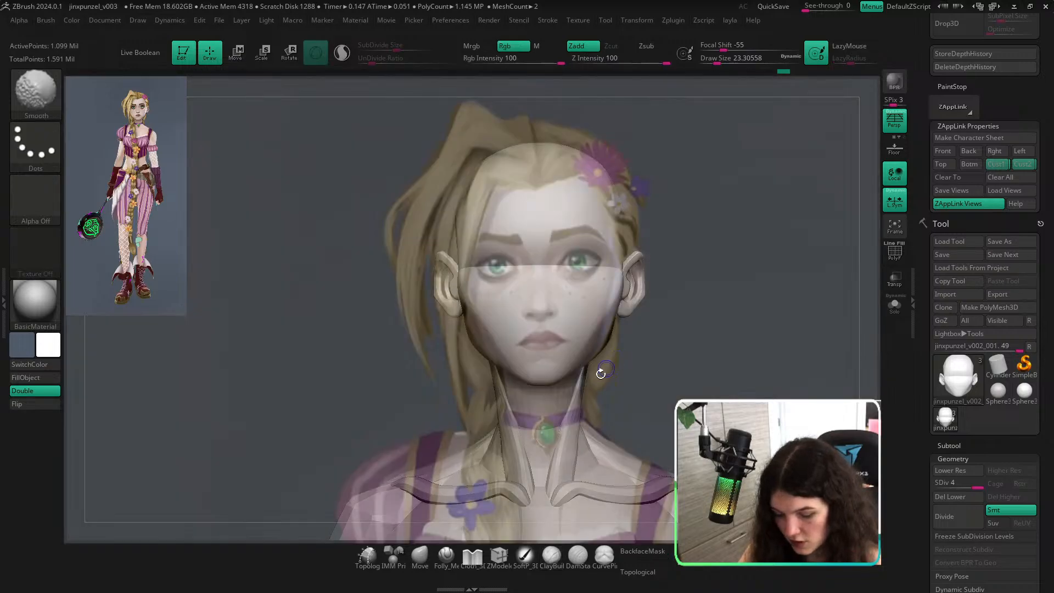
key(shift+z)
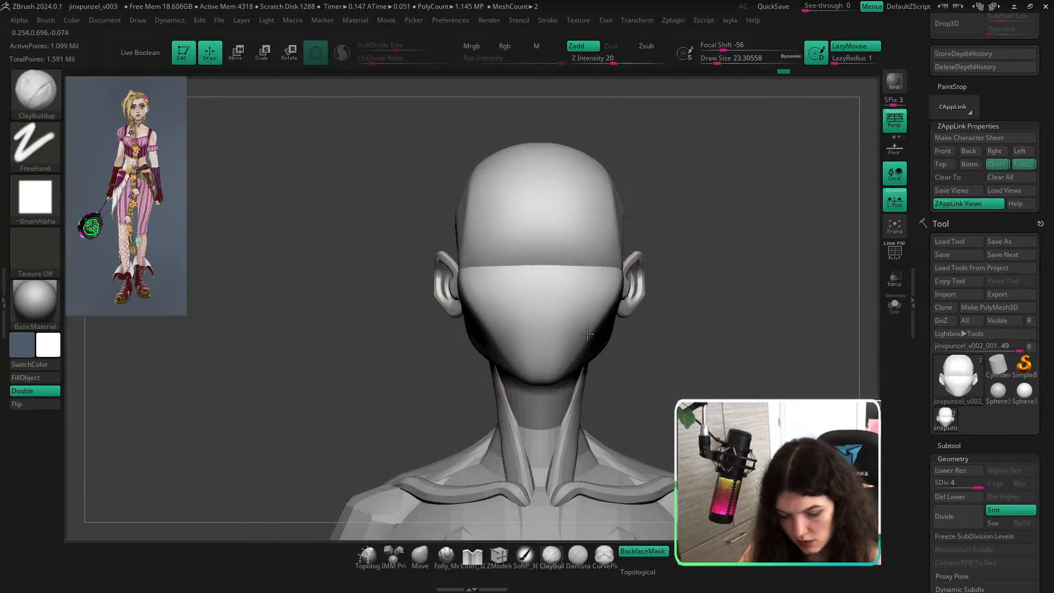
key(shift+z)
Switch to the CurvePinch brush and set its draw size to about 27.
key(s)
drag(522, 348, 528, 347)
key(b)
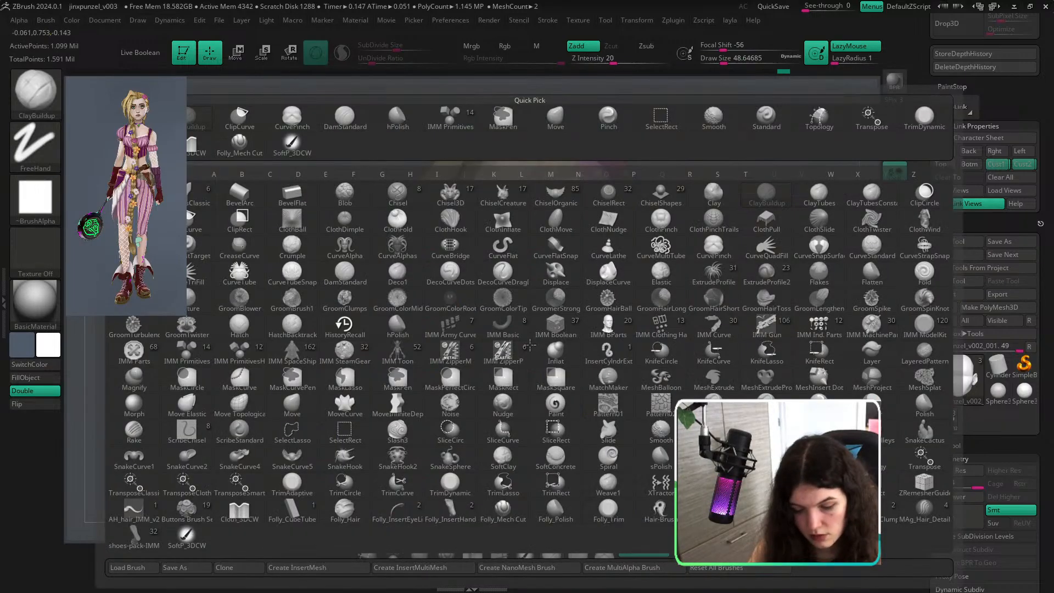
key(c)
key(p)
key(s)
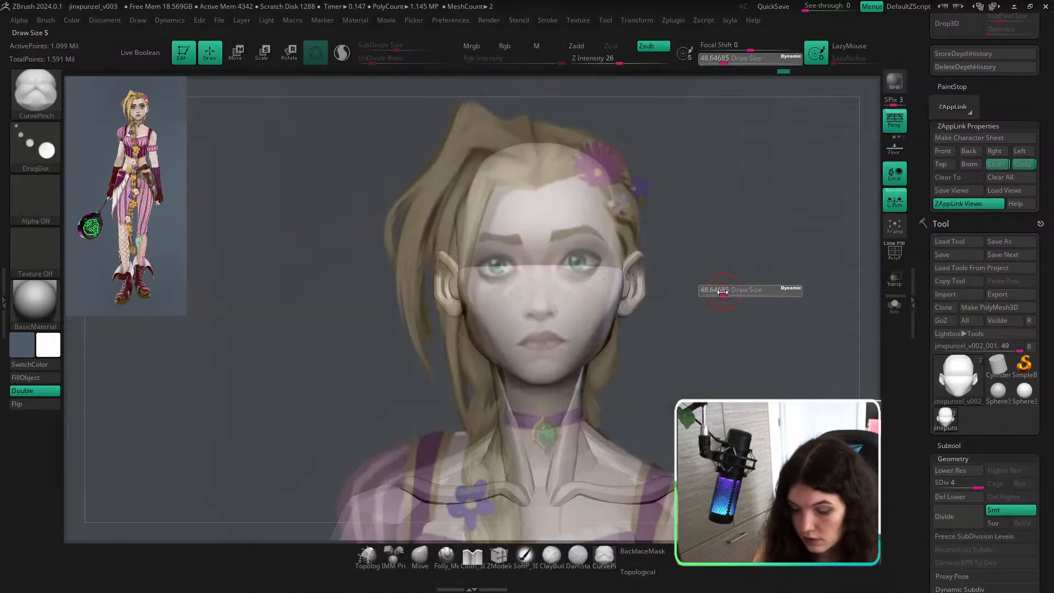
drag(720, 291, 715, 291)
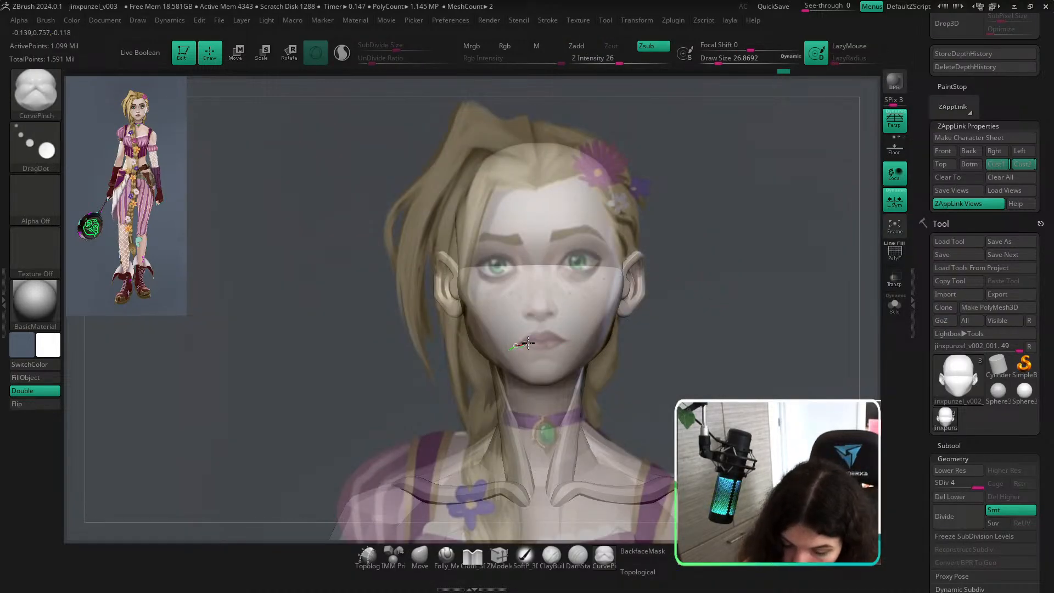
Undo a first mouth stroke, set Z Intensity to 10, and pinch the upper lip line along the painted mouth.
mouse_move(540, 342)
mouse_down()
mouse_move(524, 340)
mouse_move(541, 337)
mouse_up()
key(ctrl+z)
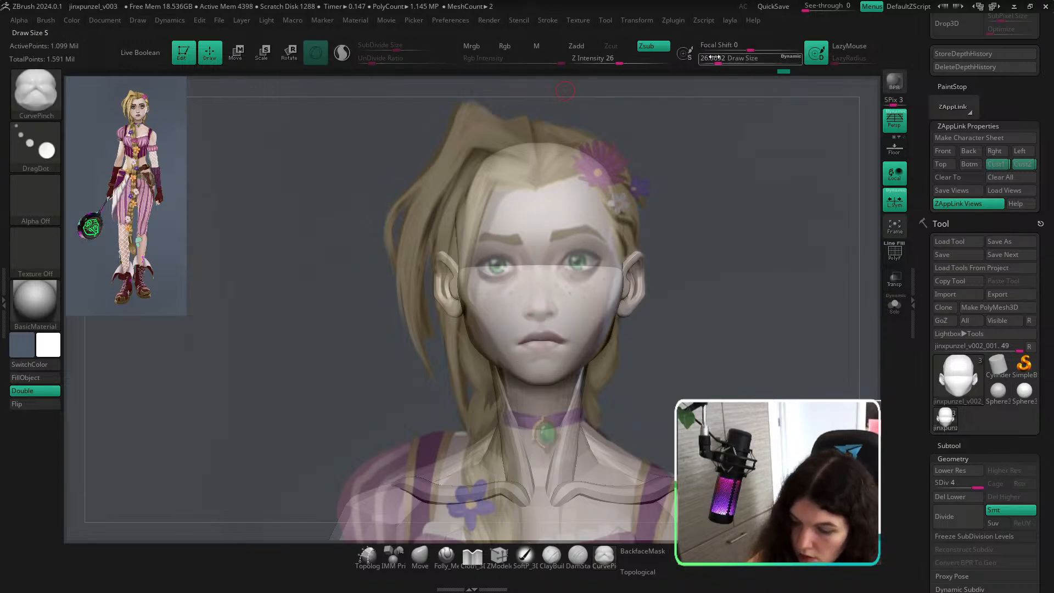
click(601, 61)
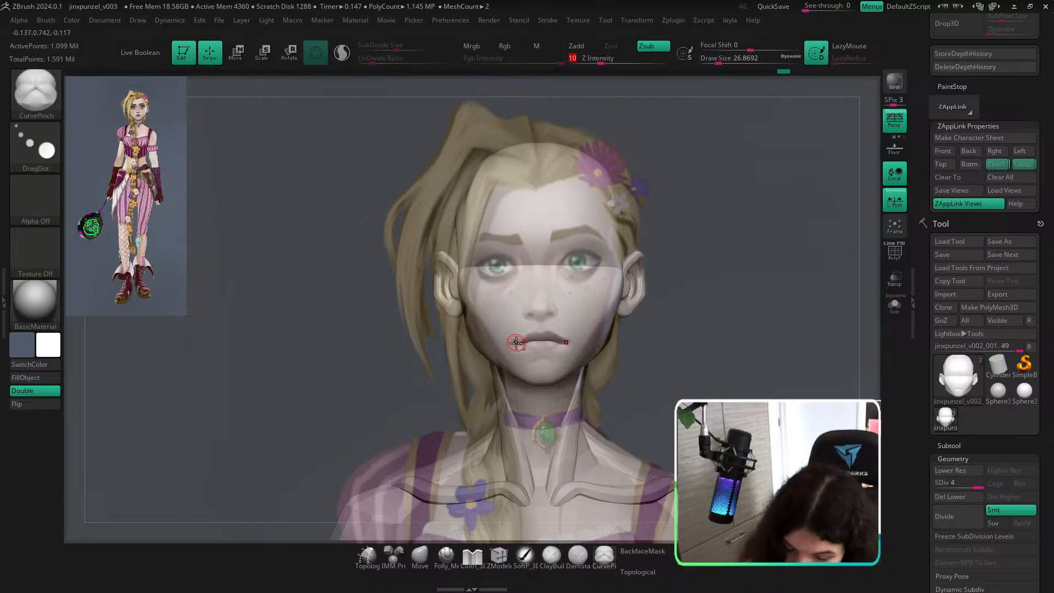
drag(527, 336, 535, 331)
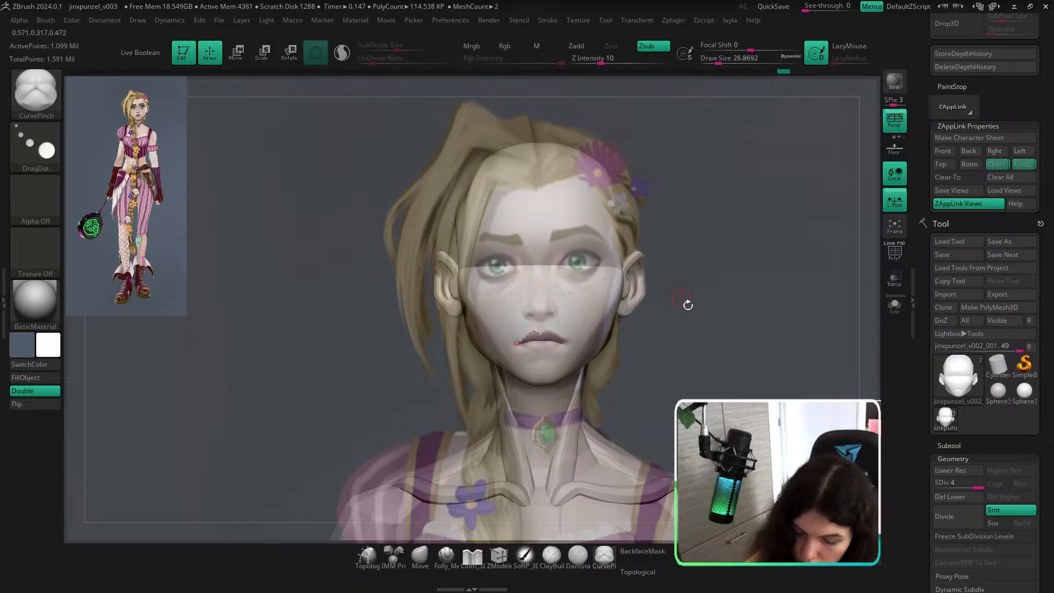
drag(686, 306, 726, 280)
Recall the Cust2 view and pinch the lower lip's edge, checking it against the reference overlay.
click(1033, 164)
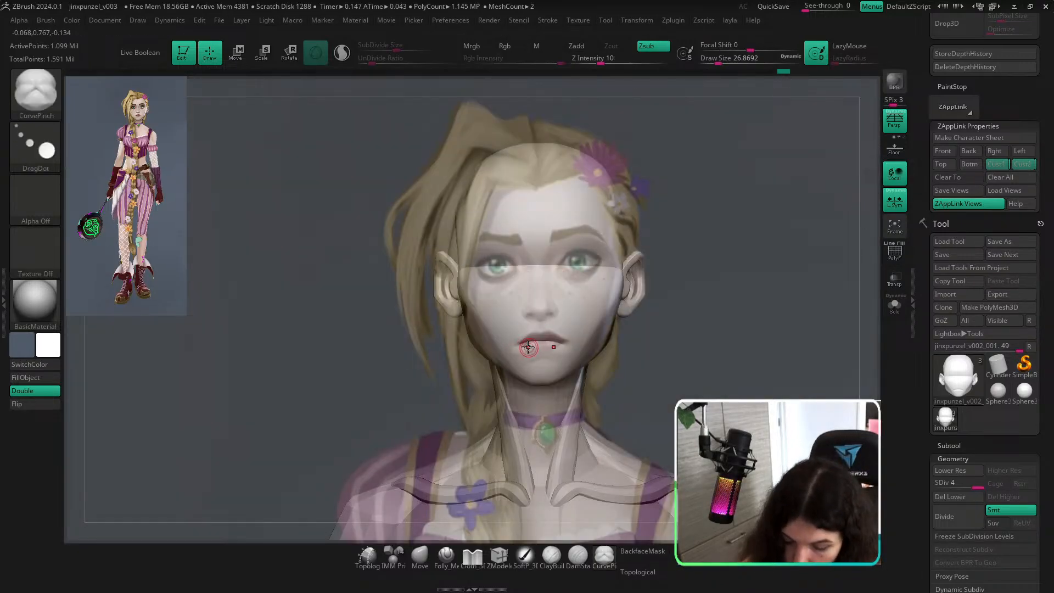
drag(727, 321, 724, 319)
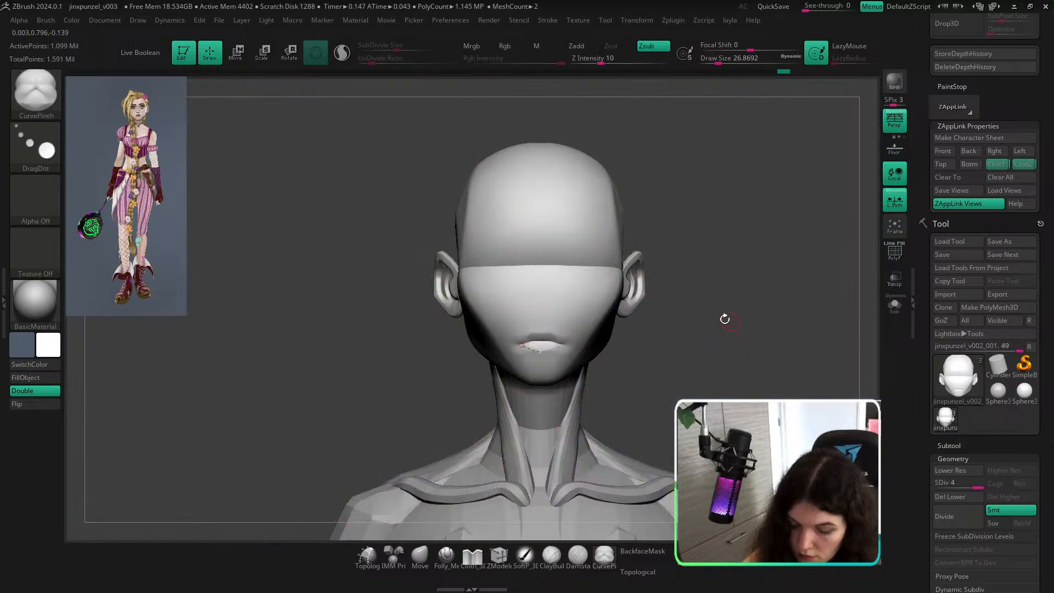
key(shift+z)
key(shift+z)
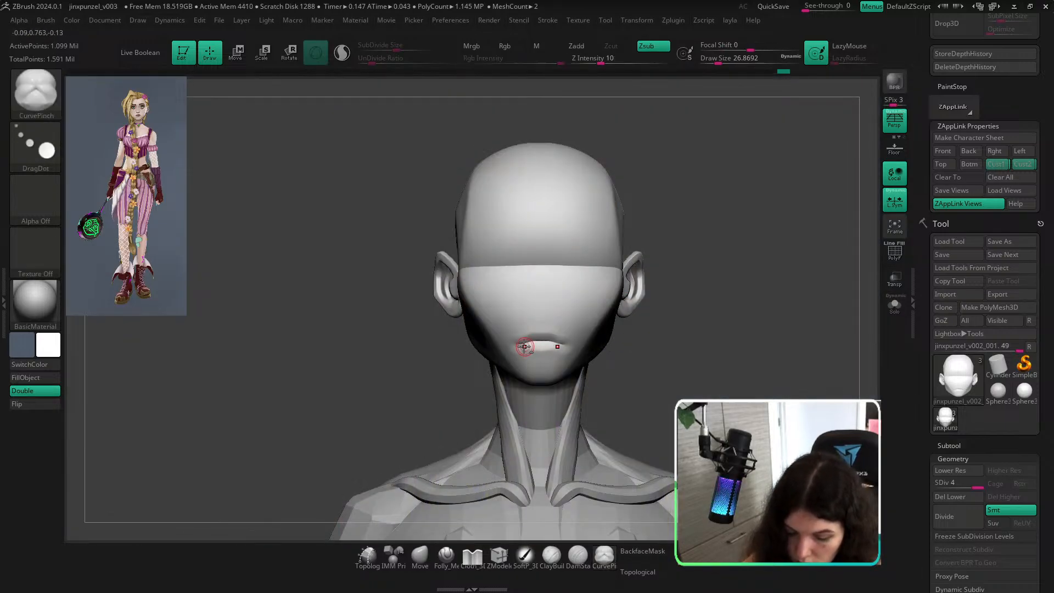
key(shift+z)
key(shift+z)
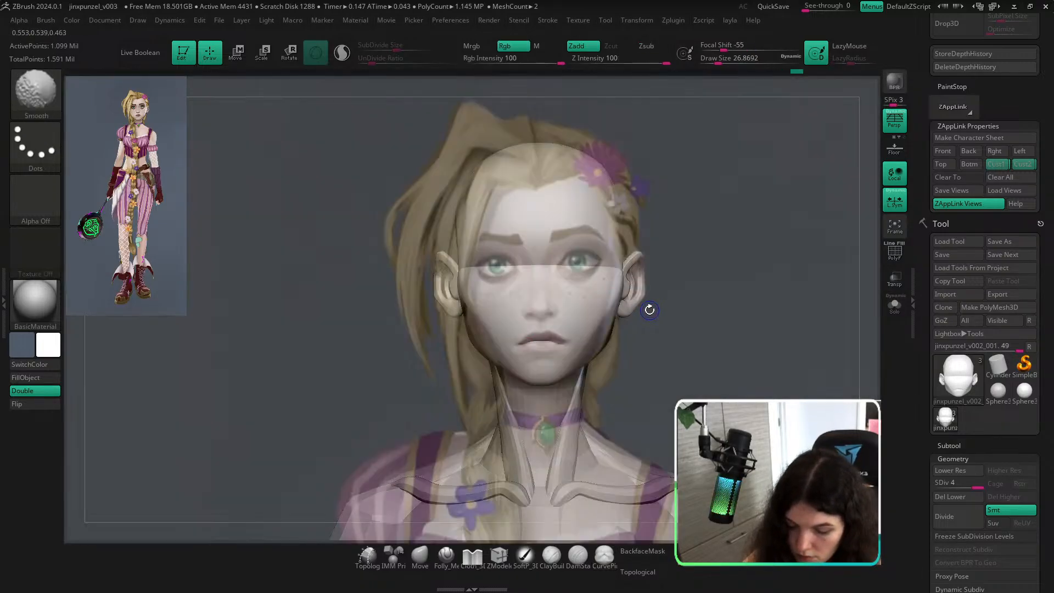
Pinch a crease below the lower lip to define the chin over the painted face.
key(shift+z)
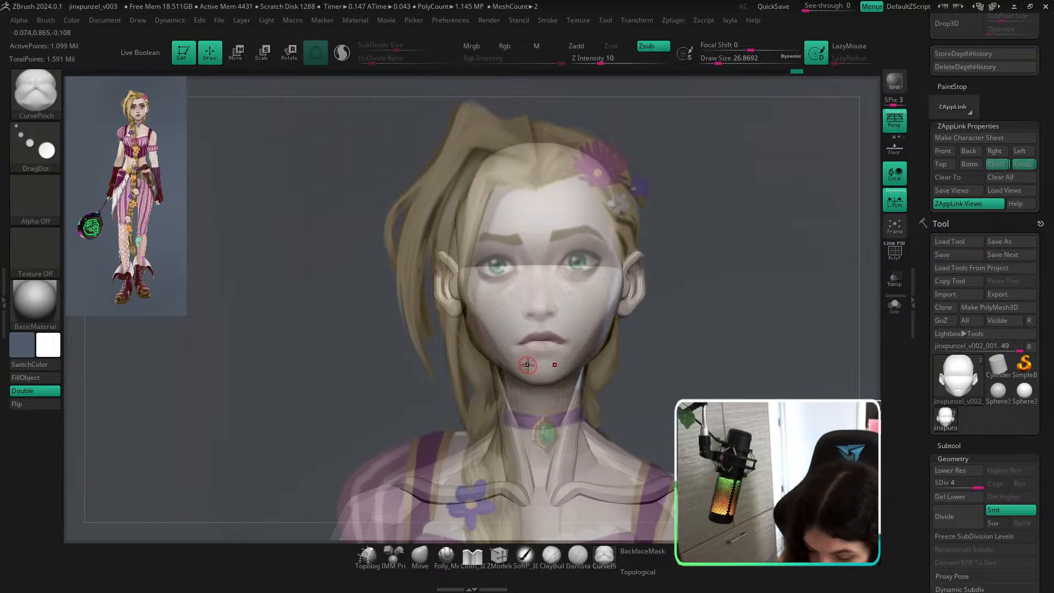
key(shift+z)
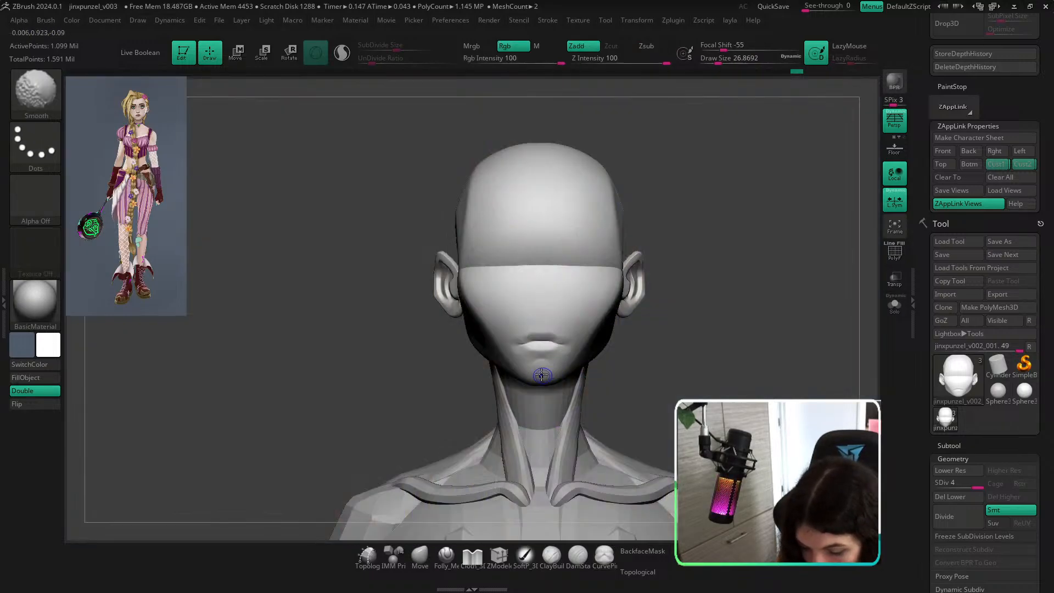
drag(589, 304, 621, 314)
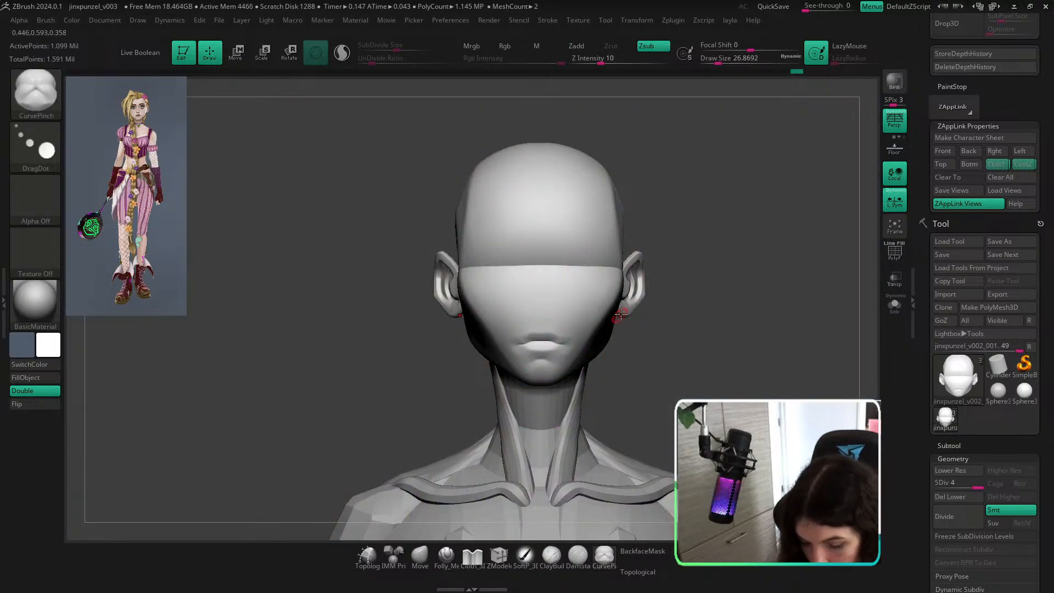
Set the brush's Z Intensity to 20 and deepen the crease below the lower lip, checking it against the reference overlay.
drag(600, 62, 614, 59)
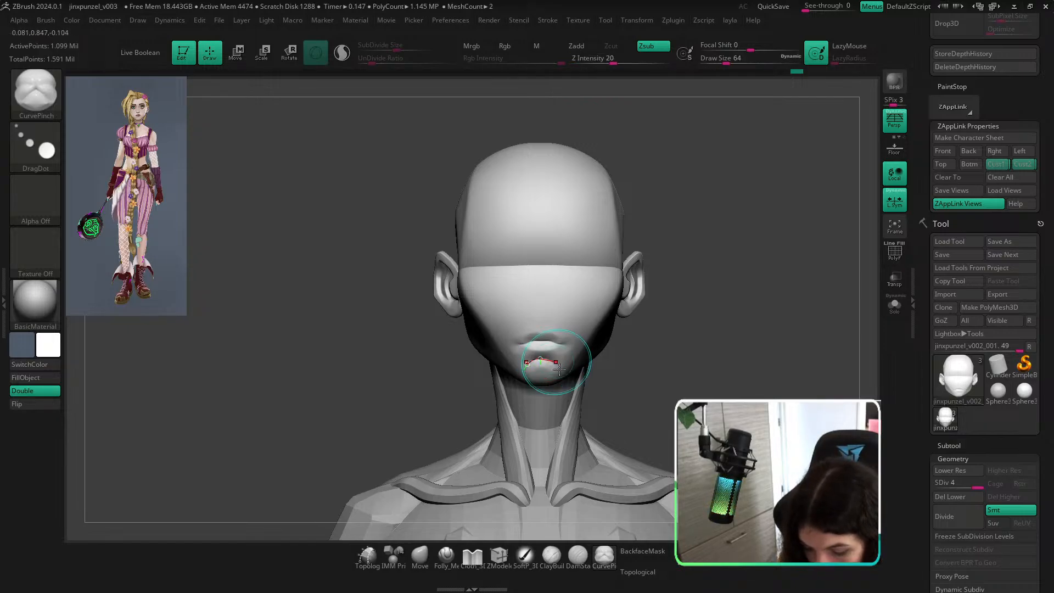
key(shift+z)
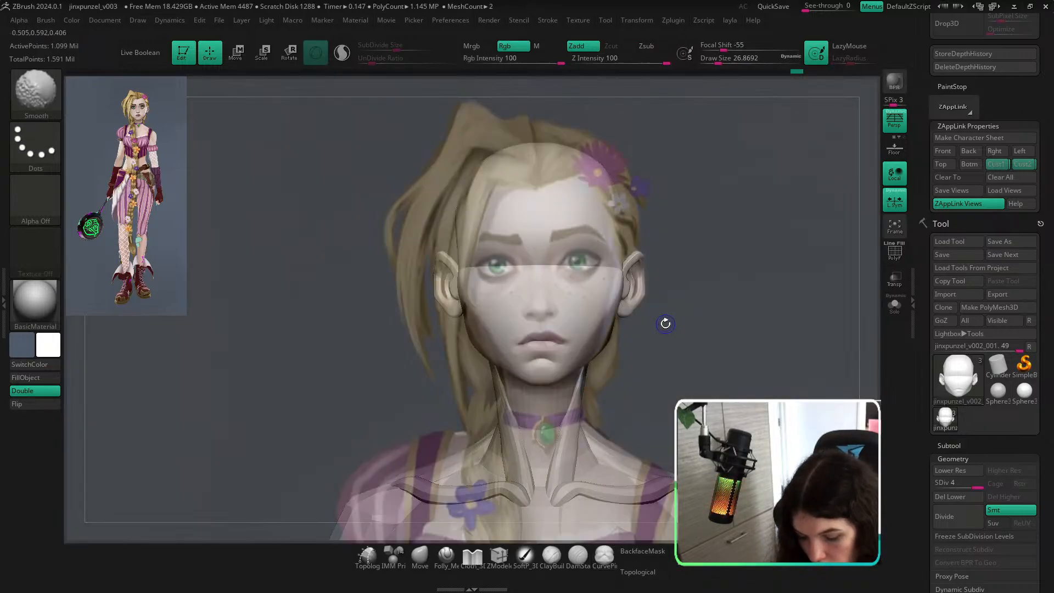
key(shift+z)
key(shift+z)
key(shift+z)
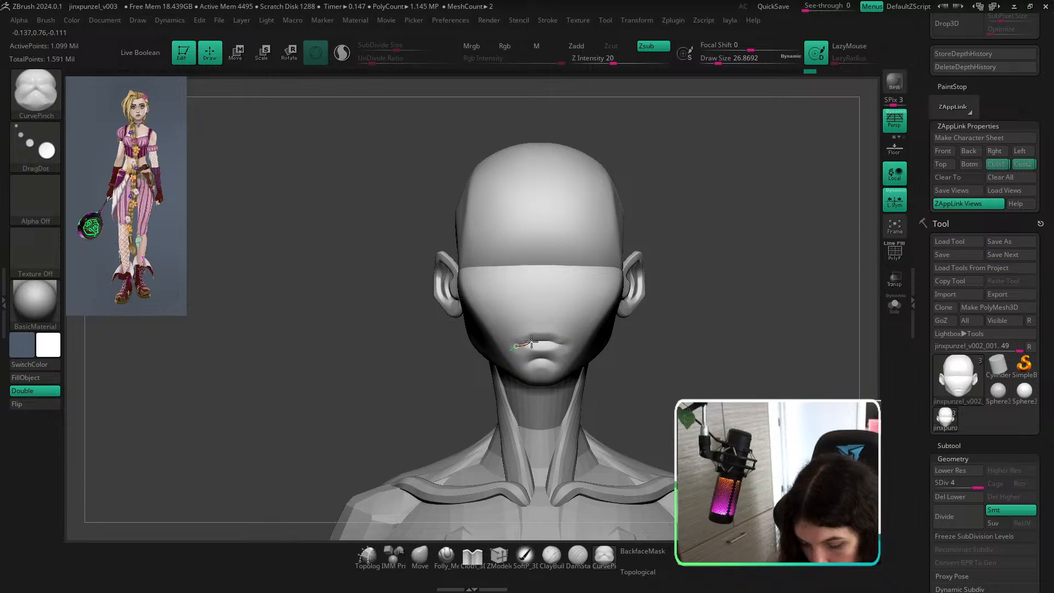
Pinch the mouth line out toward the corners and sharpen the upper lip, comparing the shape with the reference overlay.
drag(568, 335, 572, 335)
key(ctrl+z)
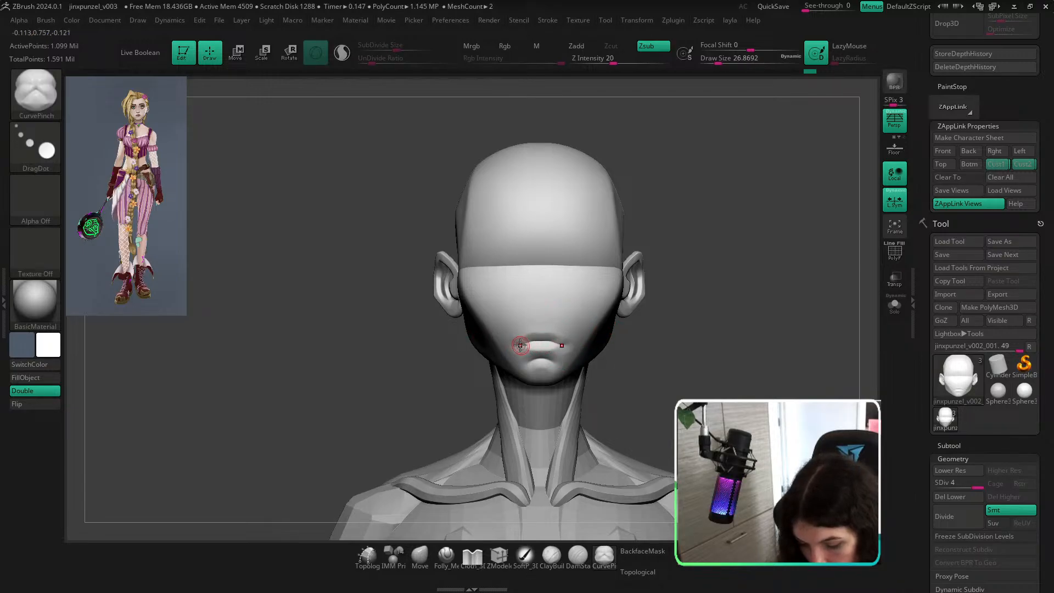
key(shift+z)
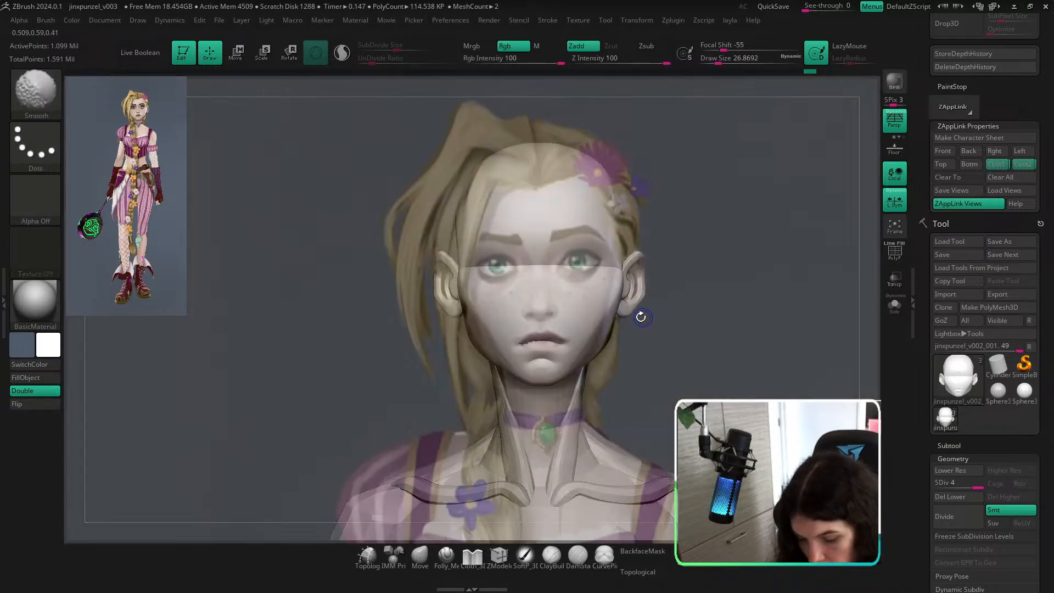
key(shift+z)
key(shift+z)
key(shift+z)
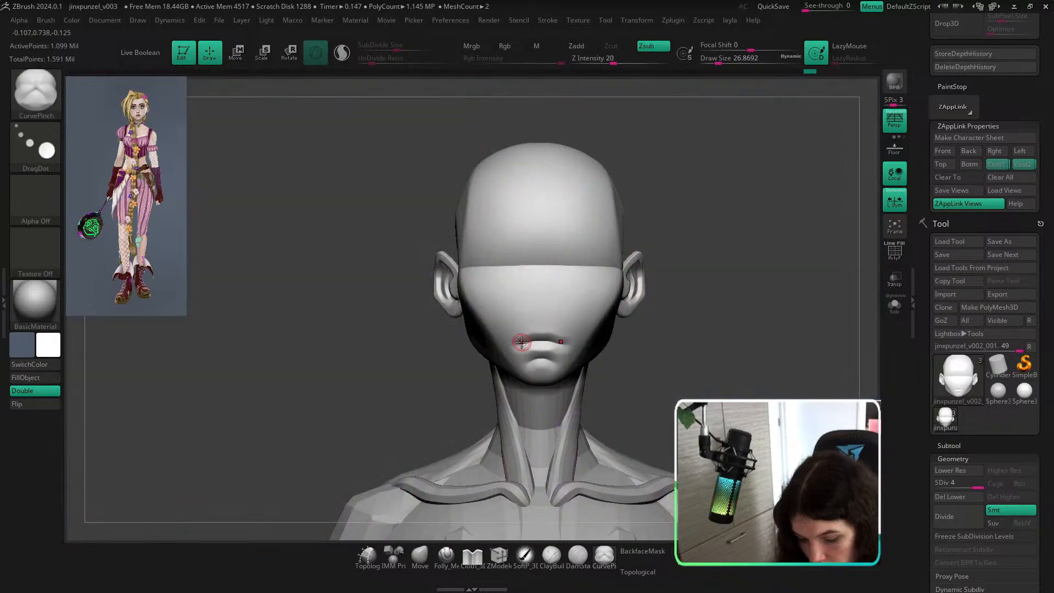
drag(533, 332, 566, 335)
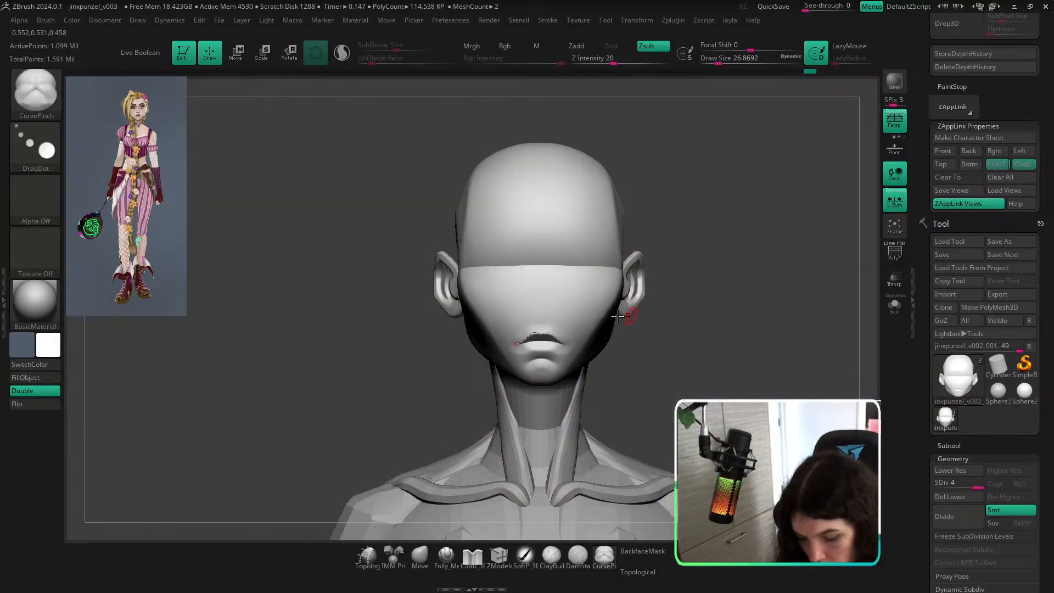
key(shift+z)
key(shift+z)
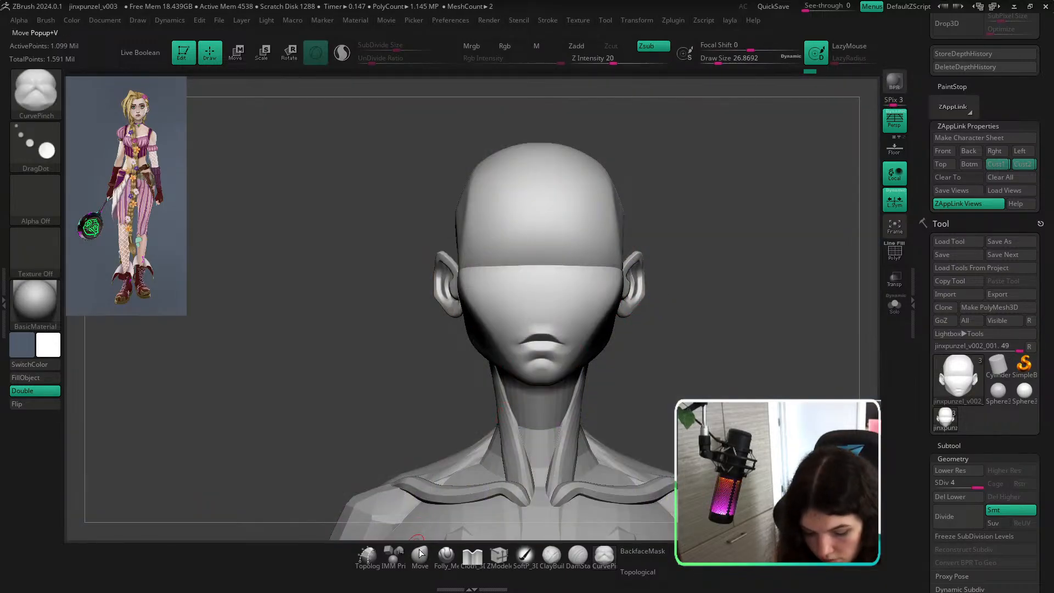
key(shift+z)
key(shift+z)
Carve the line between the lips with the DamStandard brush.
key(b)
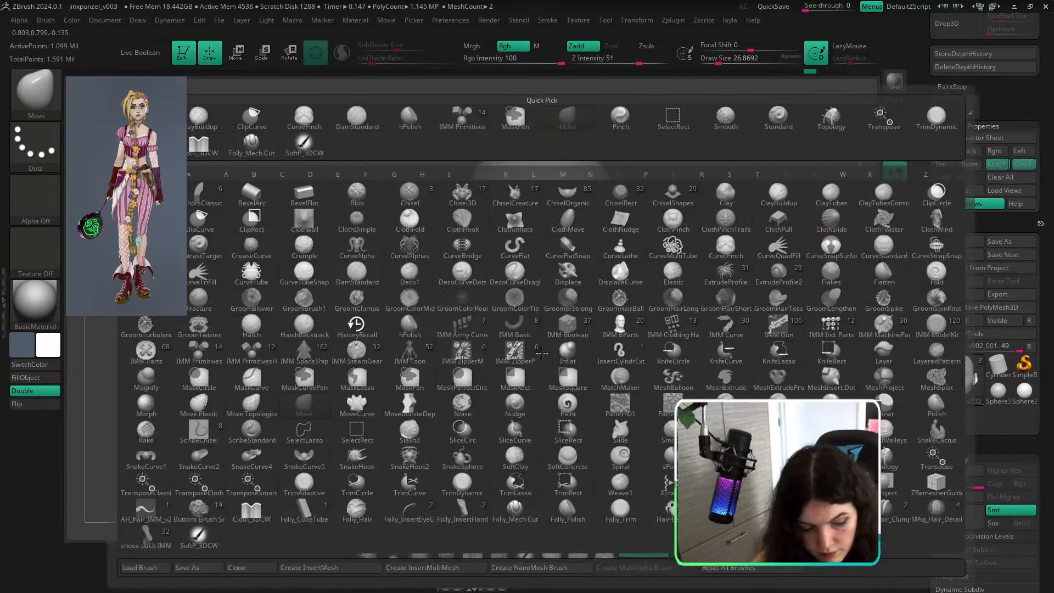
key(d)
key(s)
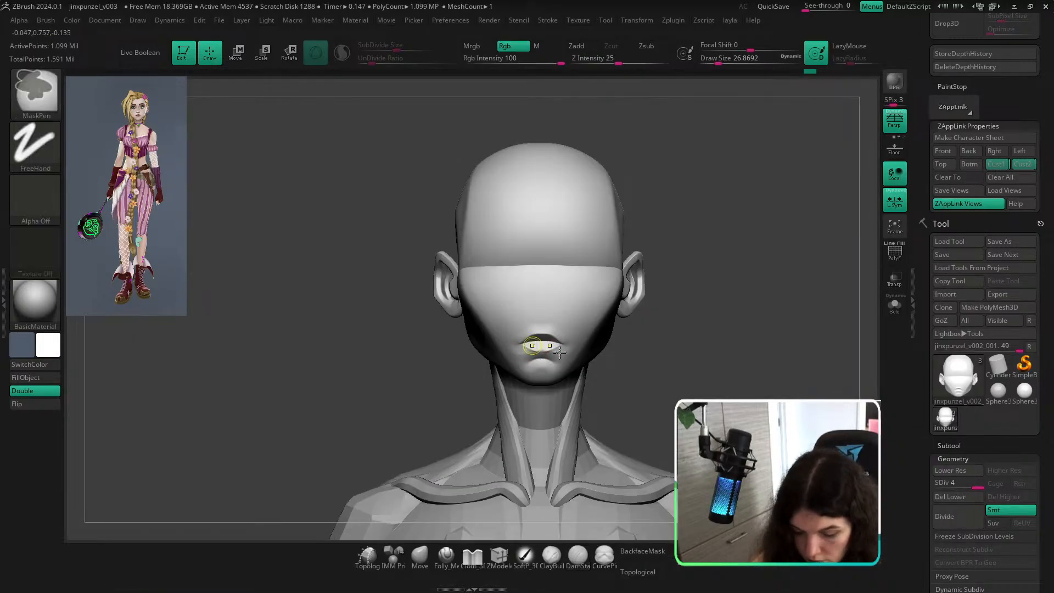
ctrl+right_drag(538, 348, 536, 392)
mouse_move(518, 346)
mouse_down()
mouse_move(591, 355)
mouse_move(558, 336)
mouse_up()
Build up volume on the upper and lower lips with the ClayBuildup brush.
key(b)
key(c)
key(b)
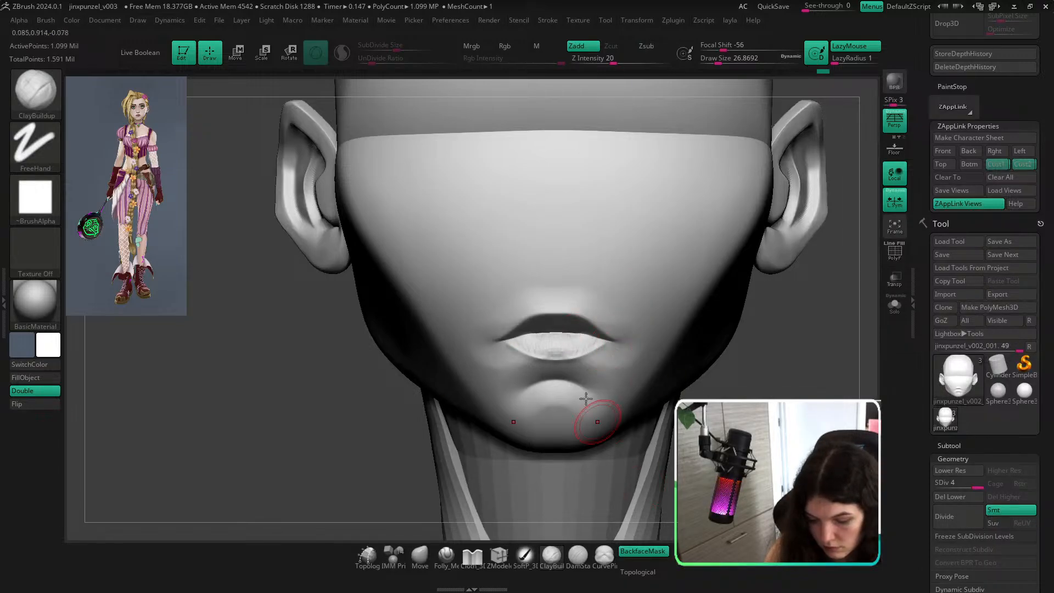
mouse_move(541, 345)
mouse_down()
mouse_move(529, 344)
mouse_move(547, 349)
mouse_up()
mouse_move(722, 332)
ctrl+right_down()
mouse_move(748, 355)
mouse_move(785, 351)
ctrl+right_up()
ctrl+right_drag(678, 322, 606, 324)
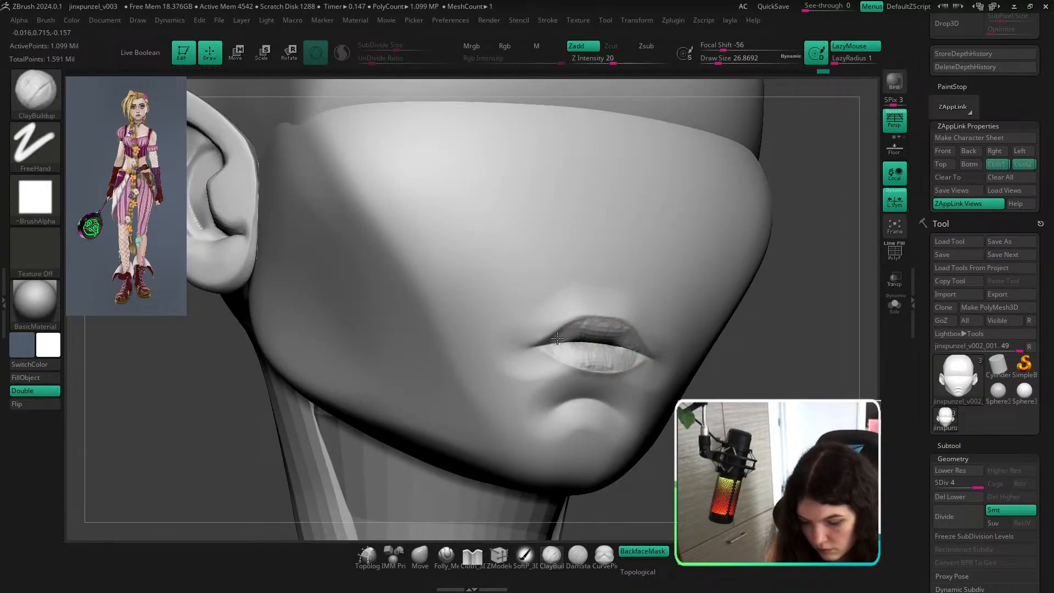
Adjust the form of the lips from a three-quarter angle with an enlarged Move brush.
key(b)
key(m)
key(v)
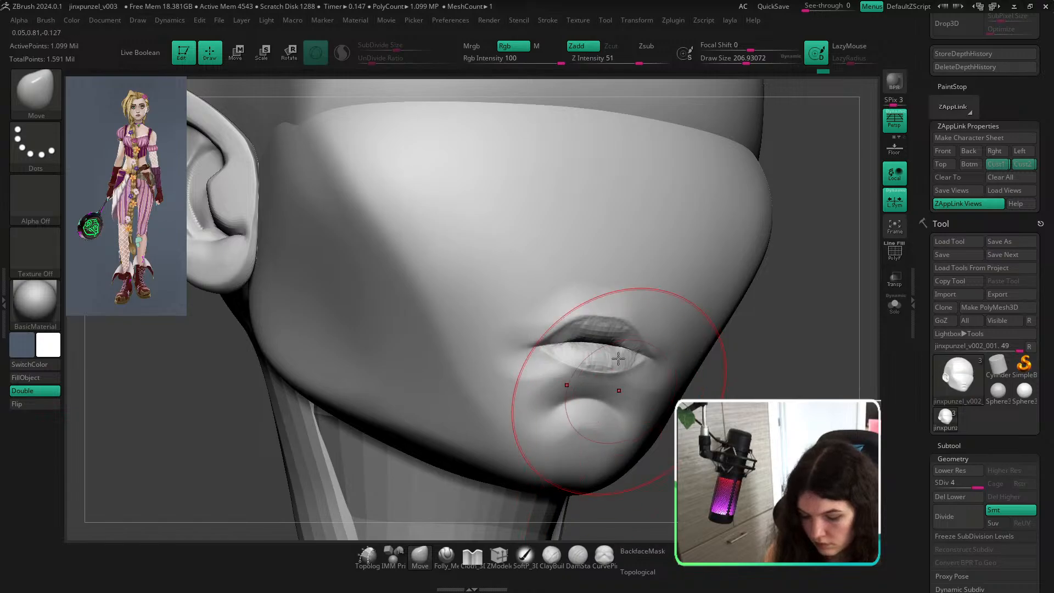
key(bracketright)
drag(604, 341, 612, 351)
mouse_move(599, 349)
right_down()
mouse_move(641, 348)
mouse_move(619, 349)
right_up()
mouse_move(616, 346)
mouse_down()
mouse_move(607, 342)
mouse_move(627, 339)
mouse_up()
ctrl+right_drag(640, 336, 694, 302)
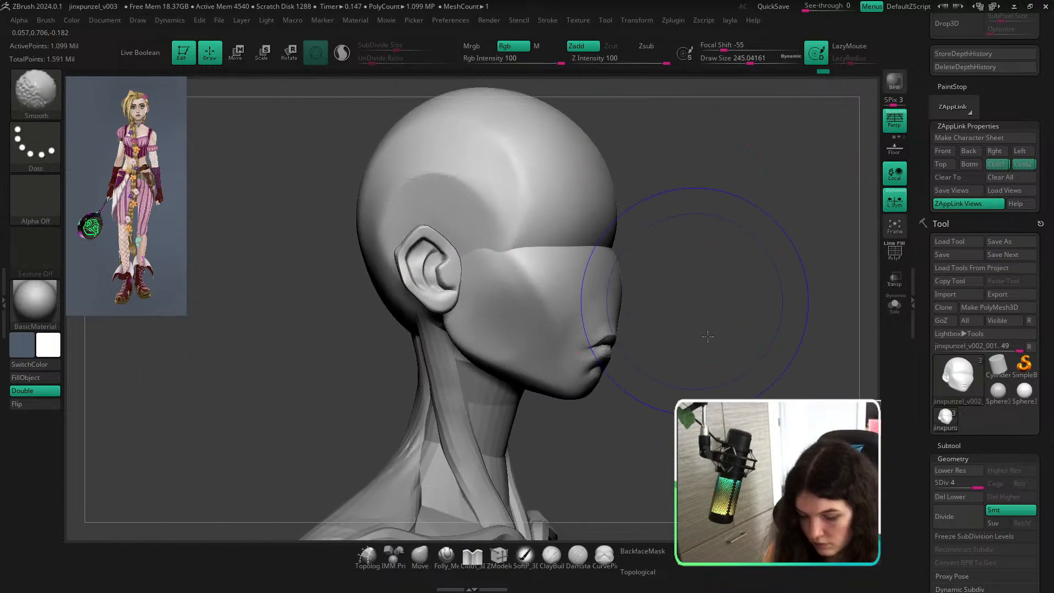
Set the draw size to about 41 and smooth the lips from the front, undoing one stroke and checking the reference overlay.
mouse_move(708, 336)
shift+right_down()
mouse_move(650, 360)
mouse_move(583, 351)
shift+right_up()
key(s)
drag(750, 368, 722, 369)
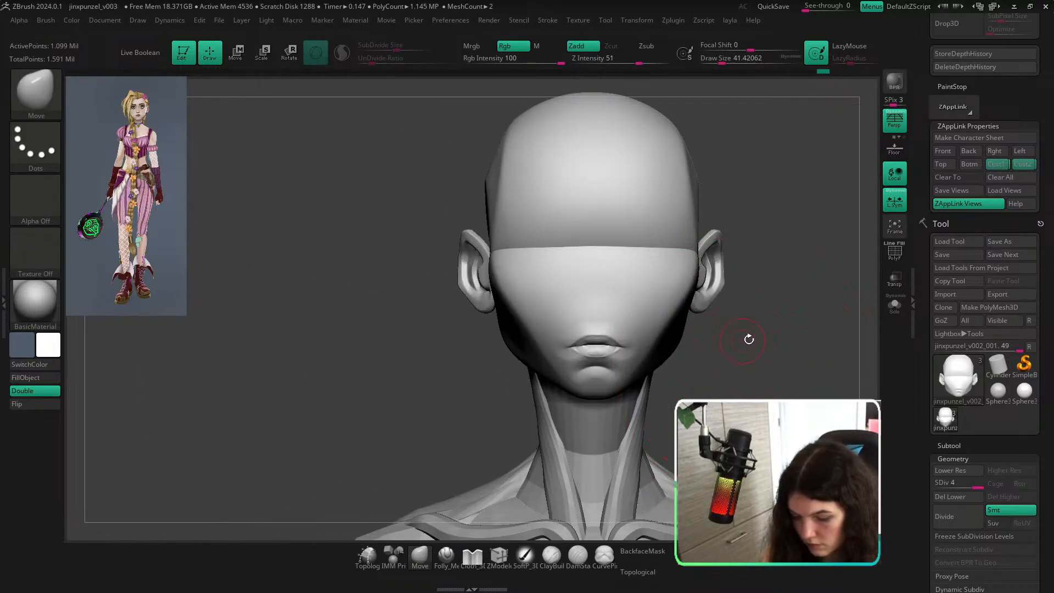
mouse_move(607, 342)
shift+mouse_down()
mouse_move(599, 351)
mouse_move(610, 340)
mouse_move(622, 356)
shift+mouse_up()
key(ctrl+z)
ctrl+right_drag(654, 357, 608, 351)
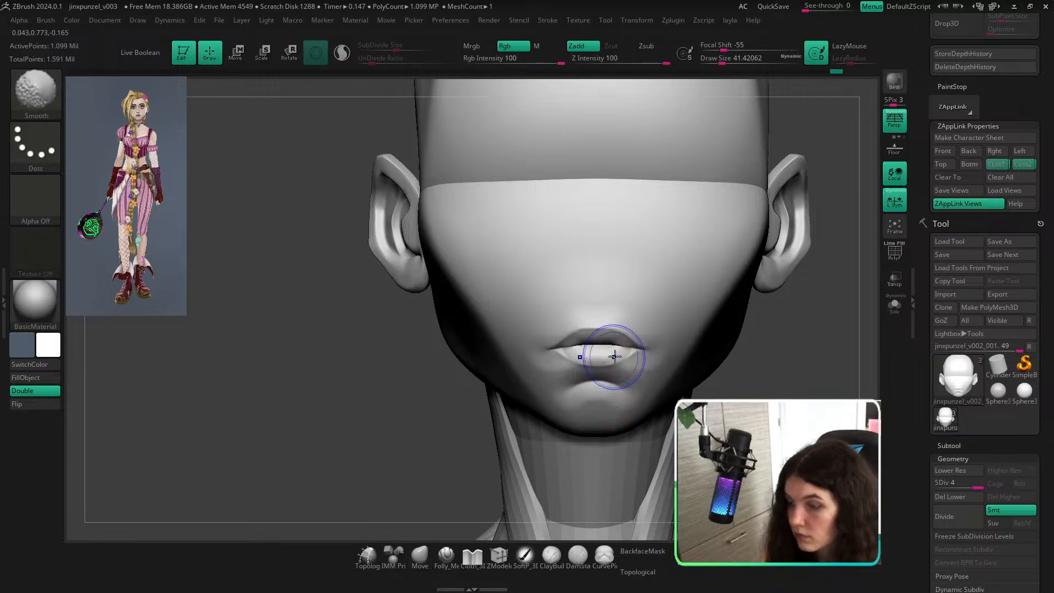
key(shift+z)
key(shift+z)
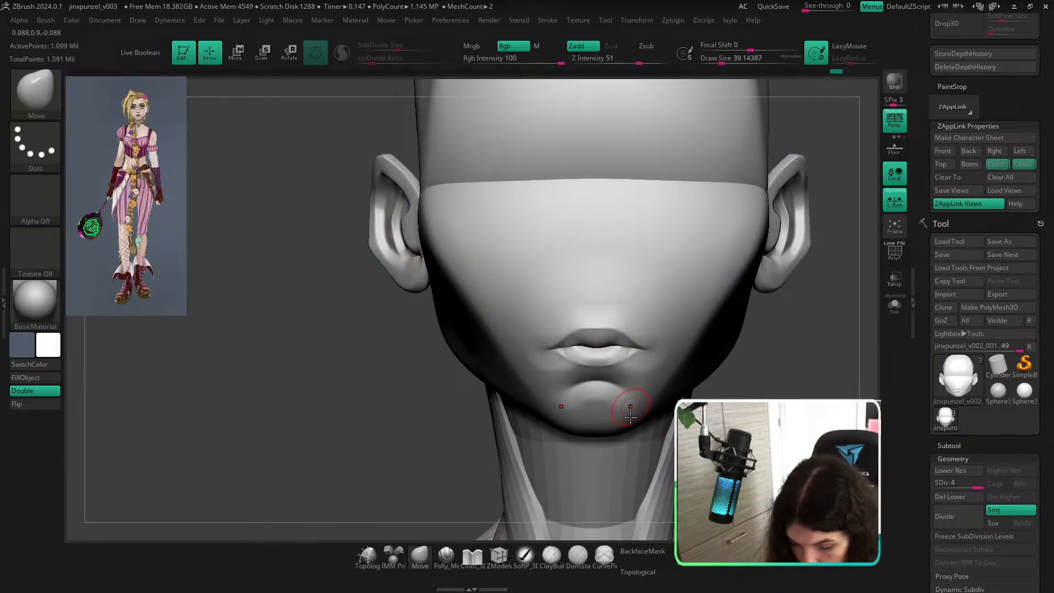
Refine the line between the lips using BackfaceMask and shape the upper lip's cupid's bow with a Move brush of about 33.
click(642, 551)
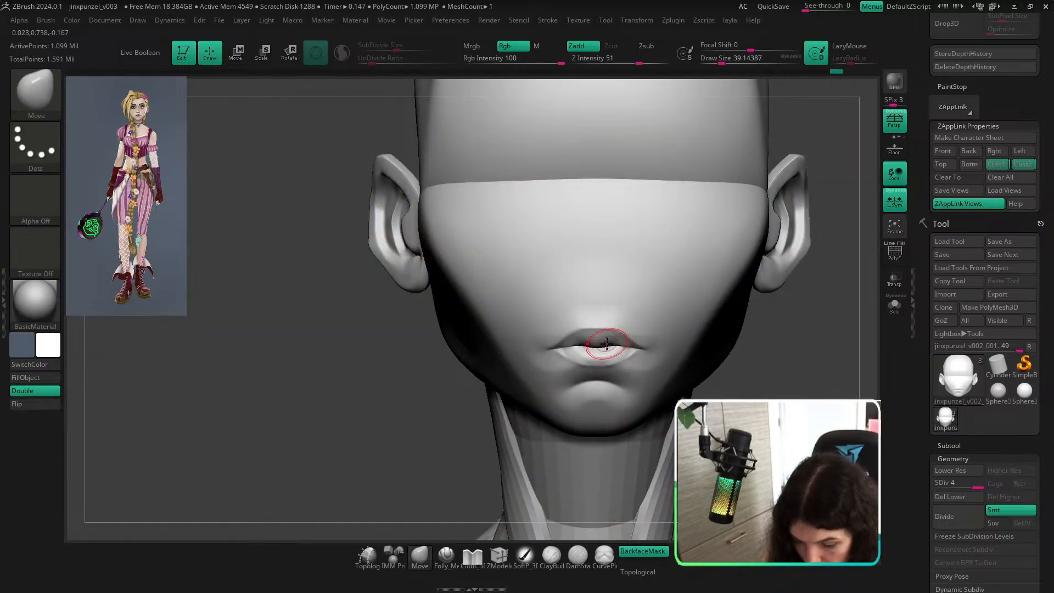
drag(619, 347, 635, 373)
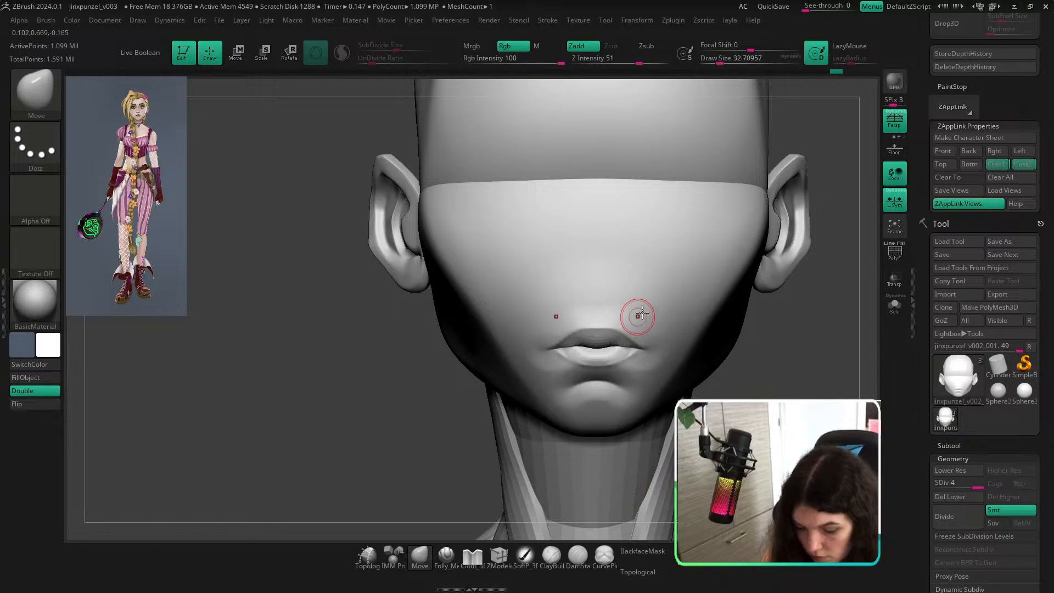
key(space)
click(634, 357)
key(space)
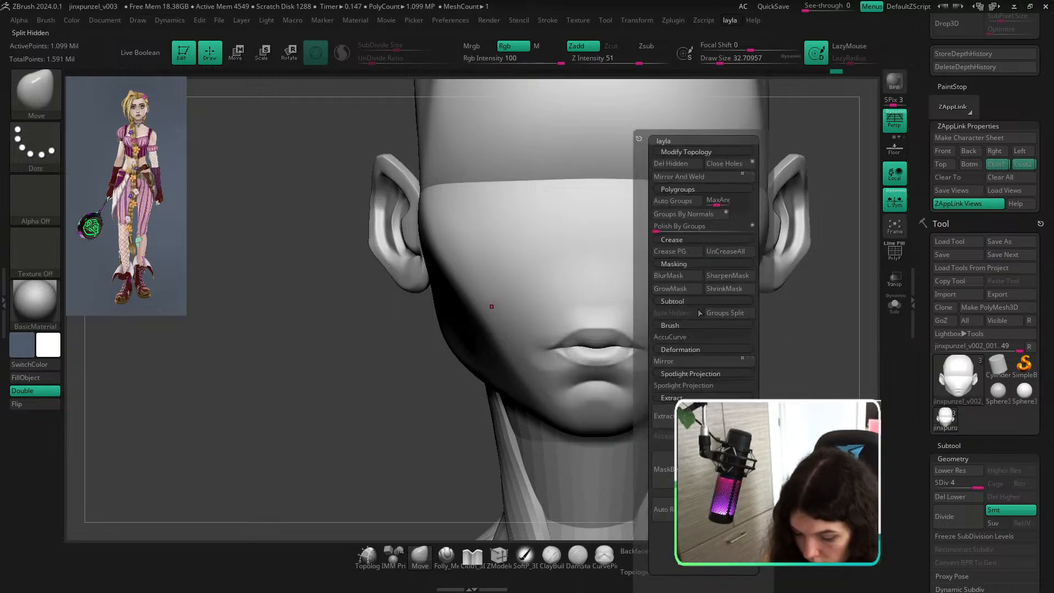
click(681, 357)
key(shift+z)
key(shift+z)
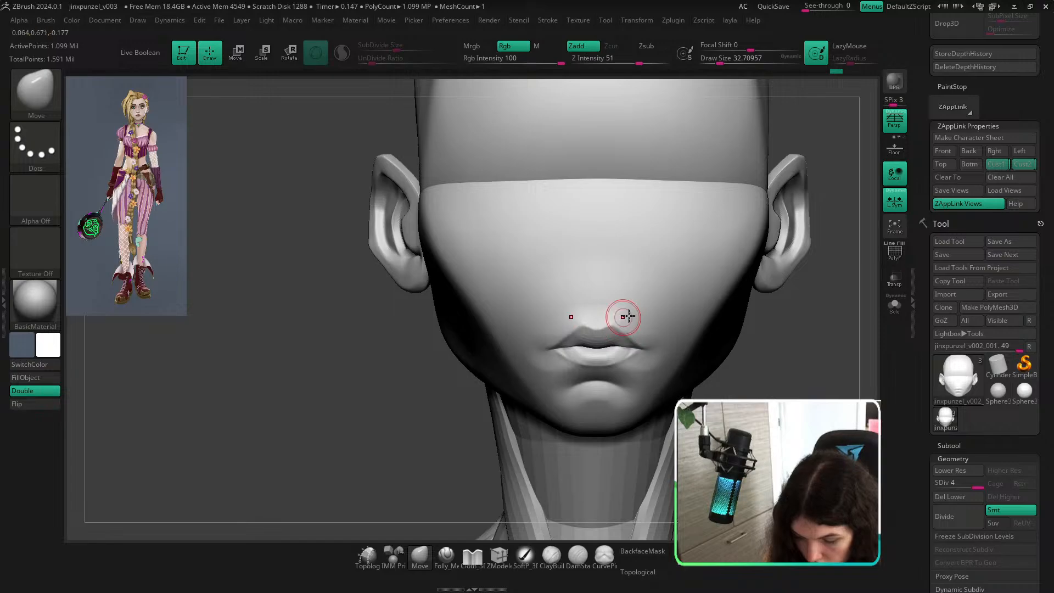
Recall the Cust2 view and compare the mouth with the reference overlay.
ctrl+right_drag(624, 315, 626, 211)
mouse_move(818, 396)
ctrl+right_down()
mouse_move(799, 362)
mouse_move(769, 367)
ctrl+right_up()
click(1001, 164)
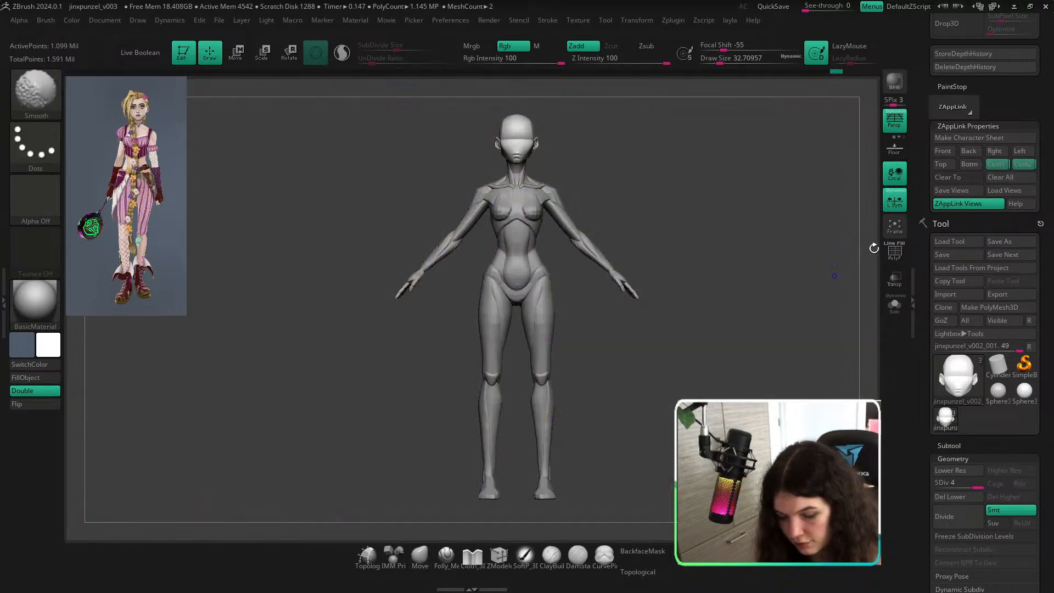
click(1023, 164)
key(shift+z)
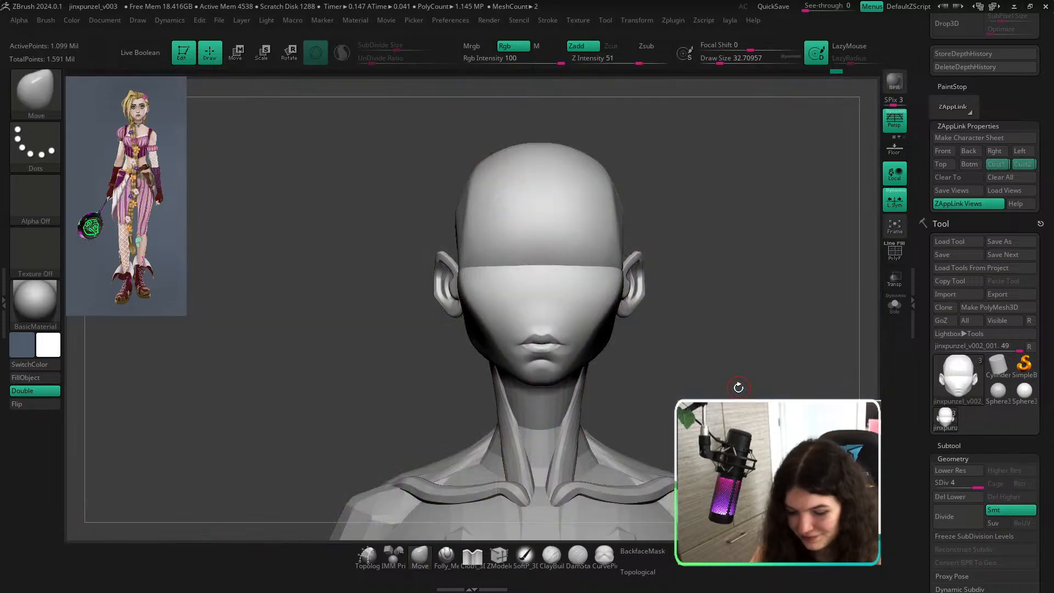
Mask everything except the mouth area using a mask brush of about 83, and lower the head to subdivision level 1.
ctrl+right_drag(536, 330, 661, 381)
key(ctrl)
key(ctrl)
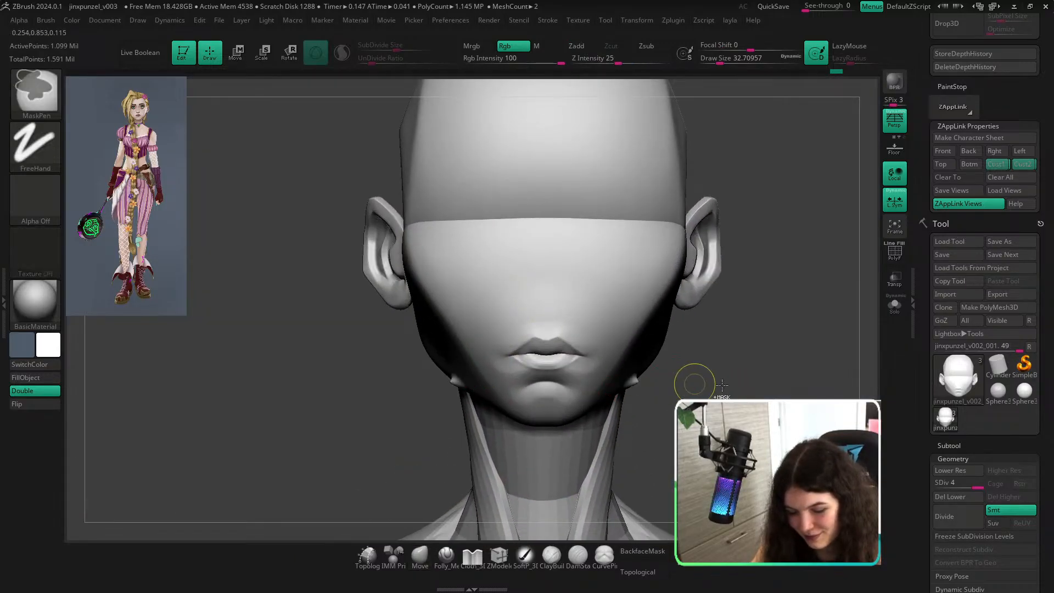
key(ctrl+shift+a)
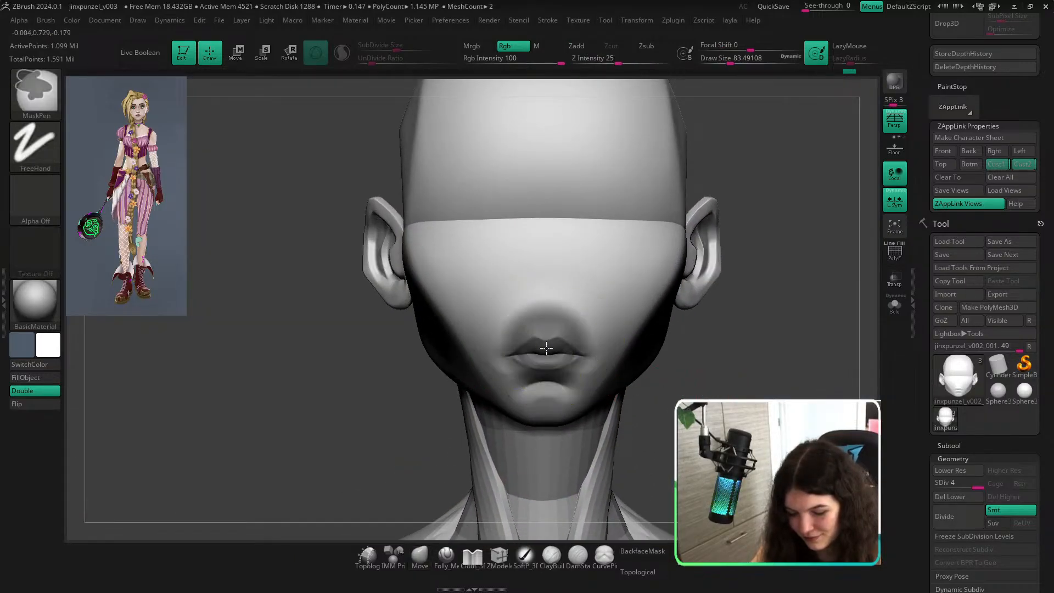
key(shift+d)
key(shift+d)
key(shift+d)
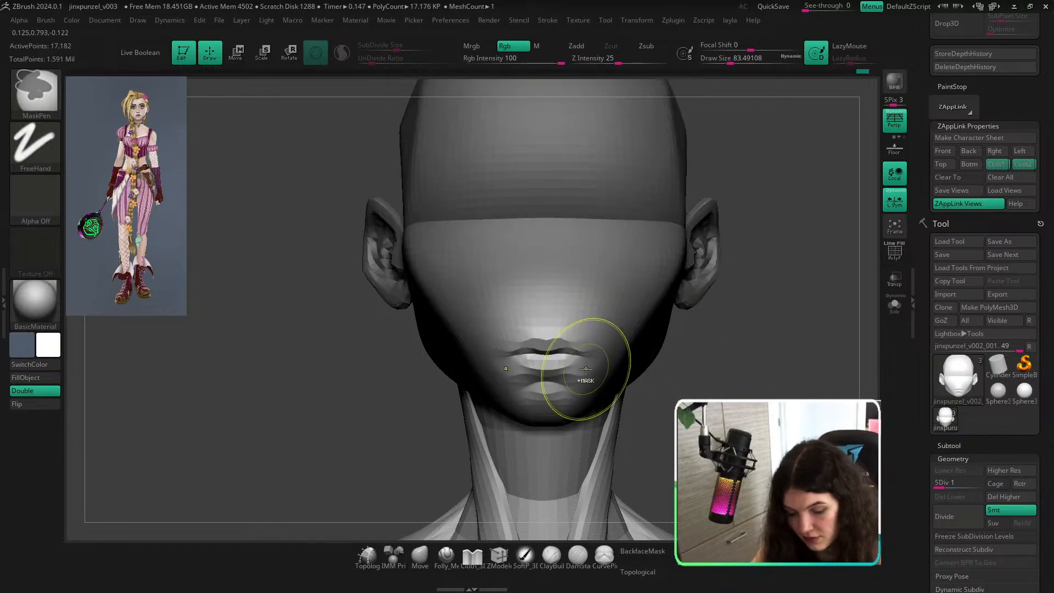
Align the gizmo on the mouth and adjust the mouth's placement, returning the head to subdivision level 4.
key(w)
click(550, 352)
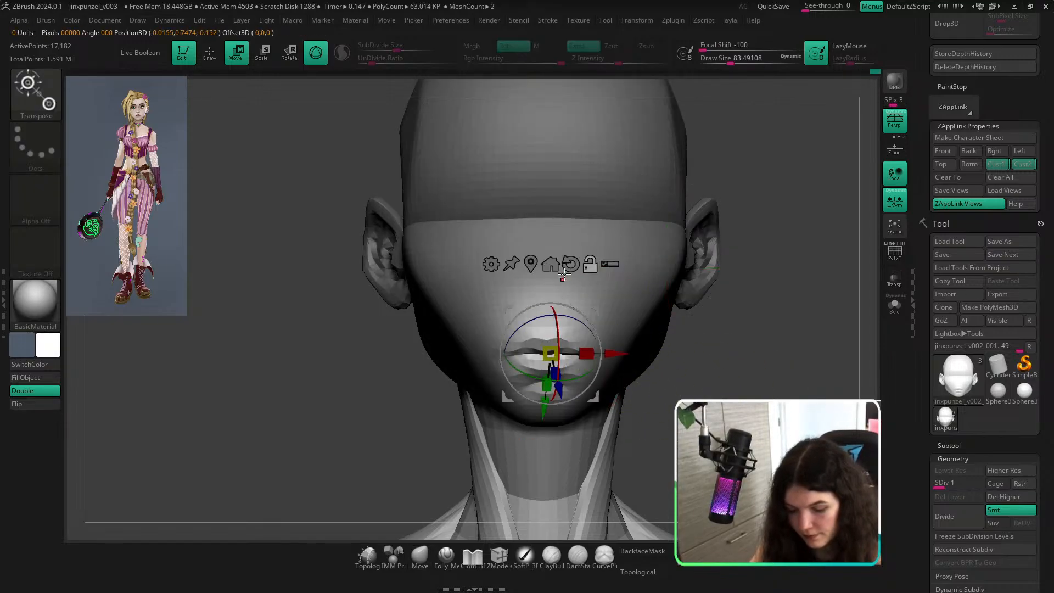
alt+drag(552, 276, 551, 287)
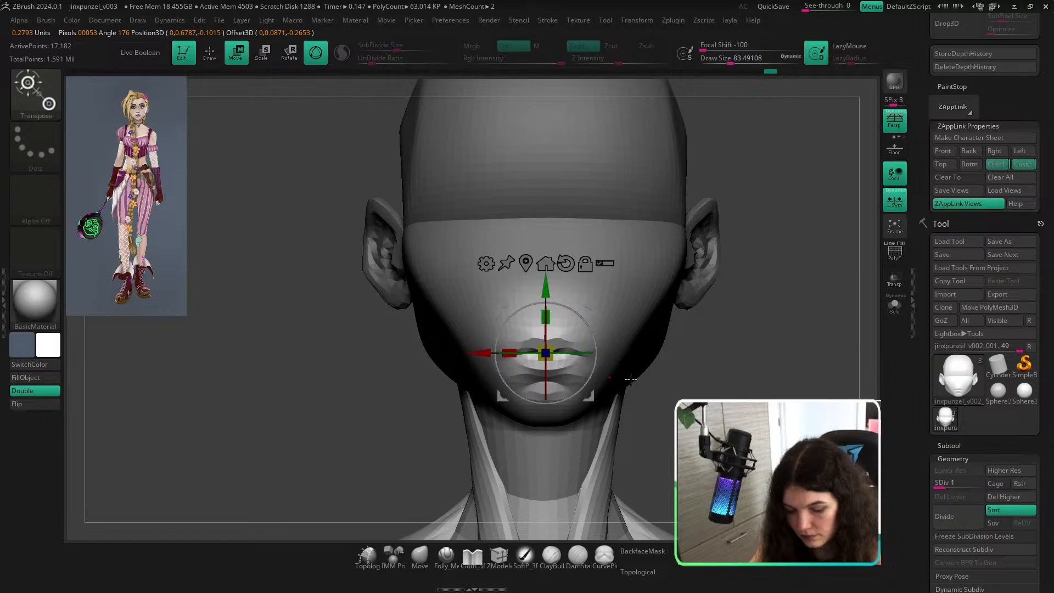
mouse_move(642, 380)
mouse_down()
mouse_move(813, 381)
mouse_move(637, 384)
mouse_up()
key(q)
key(d)
key(d)
mouse_move(648, 467)
alt+mouse_down()
mouse_move(593, 374)
mouse_move(694, 355)
alt+mouse_up()
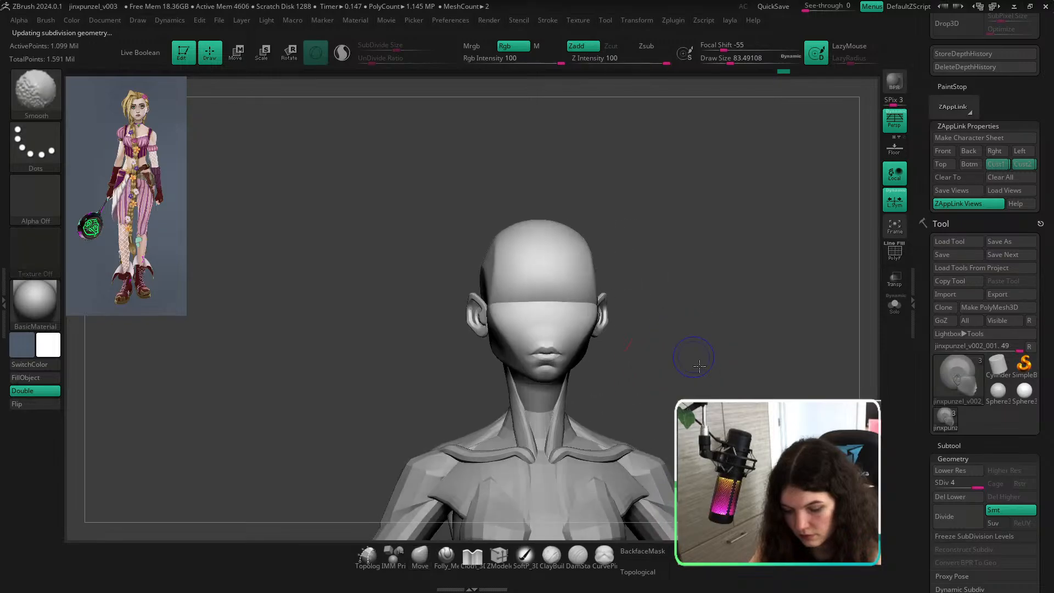
In the Cust2 view, mask all but the mouth area with a brush of about 120 and lower the head to subdivision level 1.
click(1008, 164)
click(1017, 165)
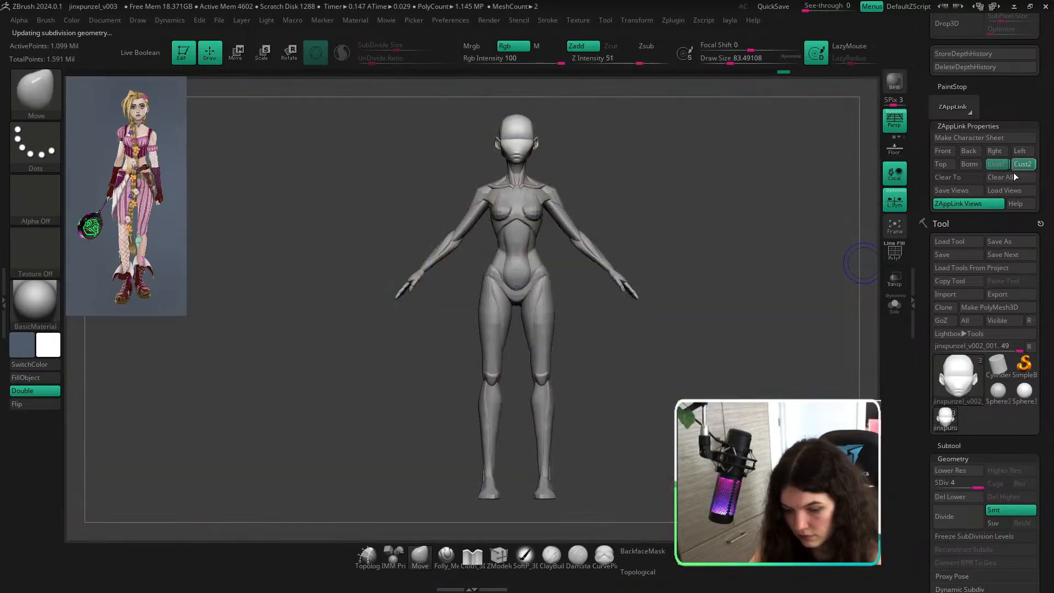
key(ctrl)
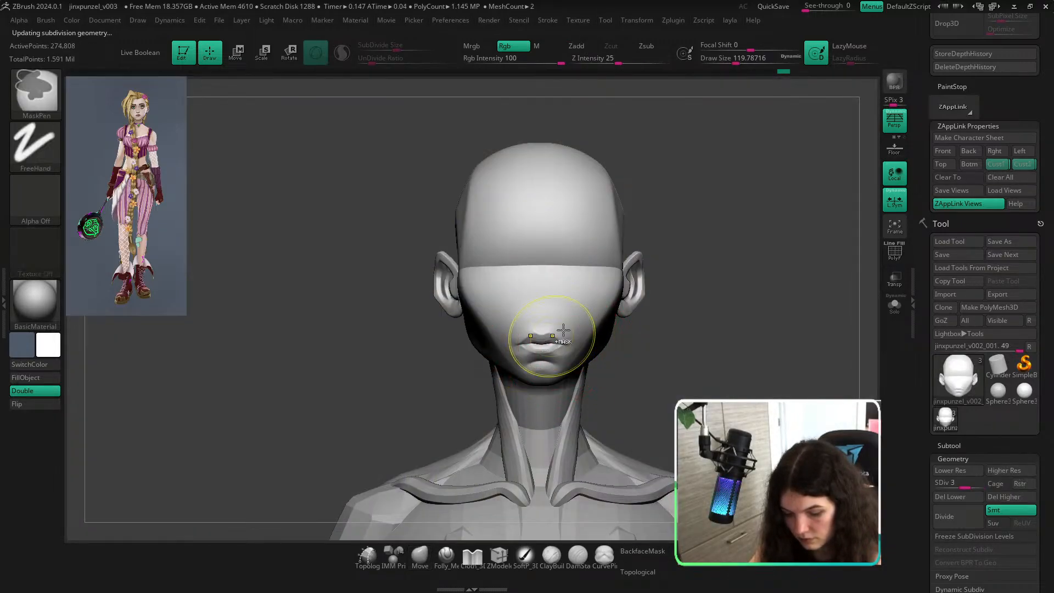
key(shift+d)
key(shift+d)
key(shift+d)
Scale the unmasked mouth area by about 1.05 and nudge it slightly upward with the gizmo.
key(w)
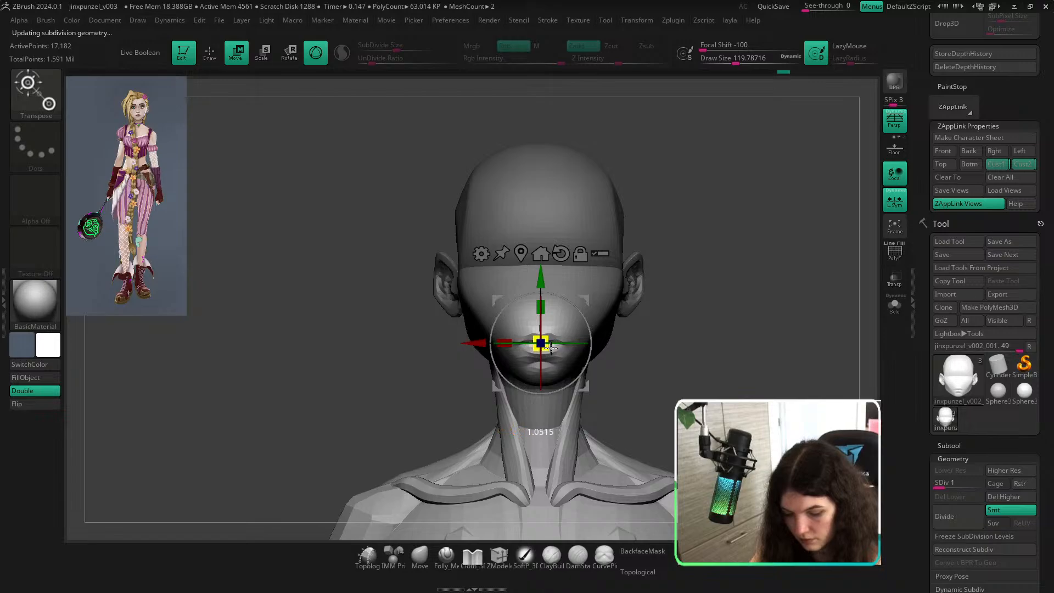
drag(542, 278, 542, 275)
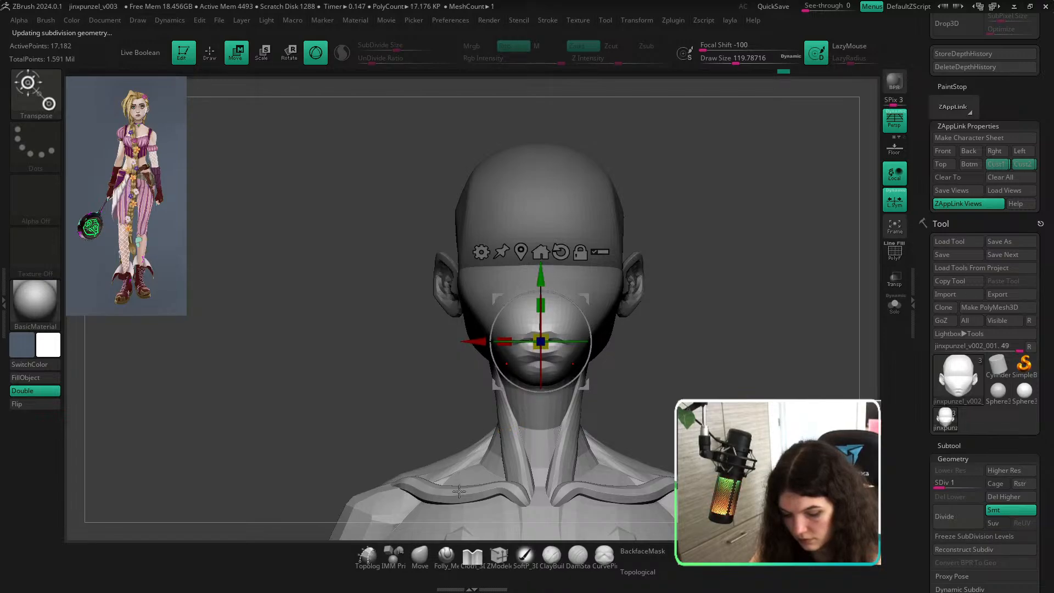
click(420, 557)
Restore the head to subdivision level 4 and check the mouth against the reference overlay.
key(d)
key(d)
key(d)
key(shift)
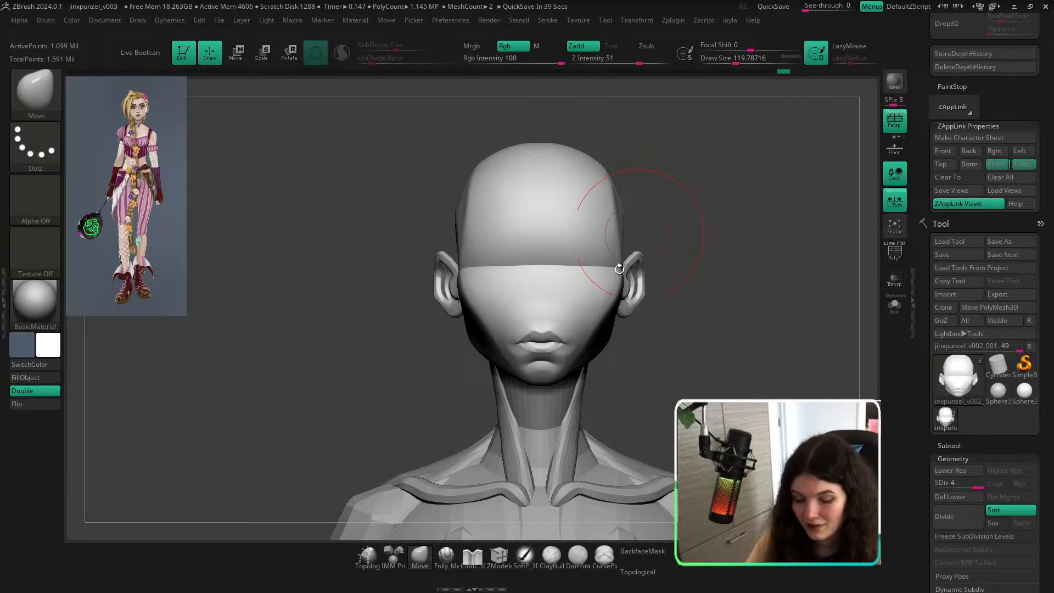
key(shift+z)
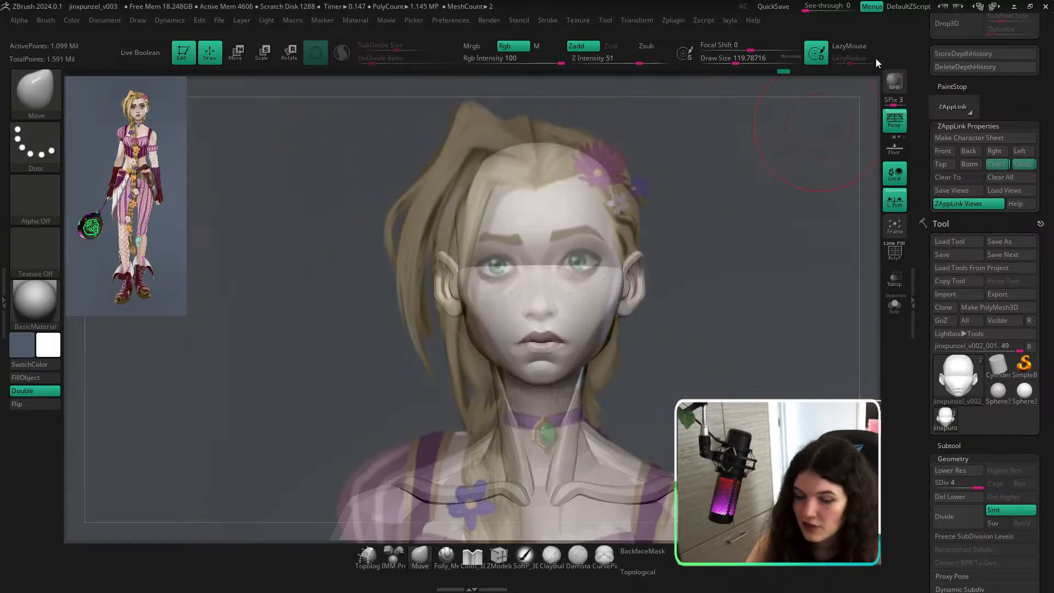
Hide the reference overlay and carve deeper mouth corners with the DamStandard brush at a size of about 25.
key(shift+z)
key(b)
key(d)
key(s)
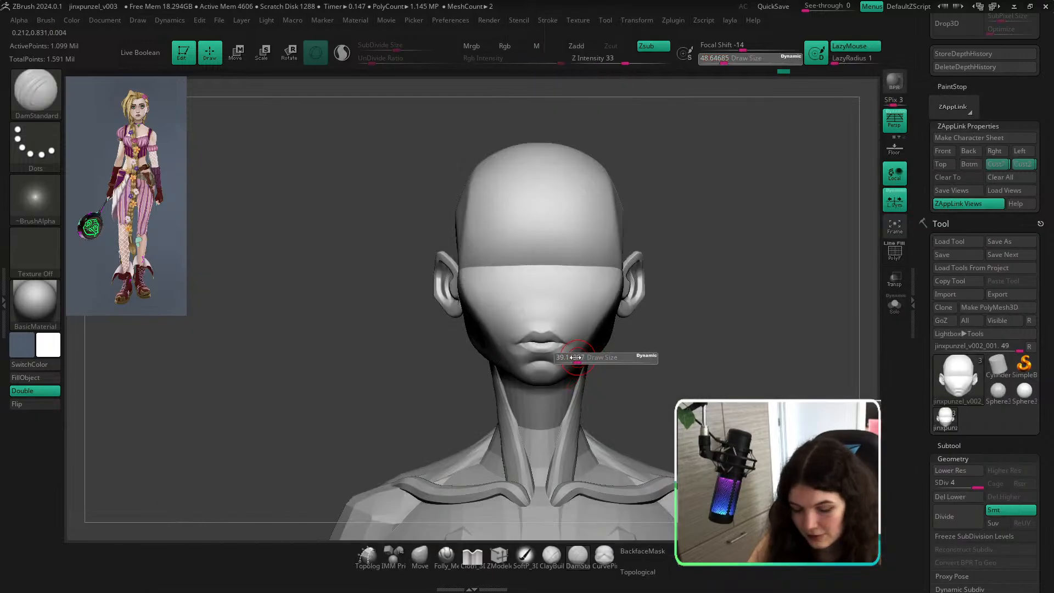
scroll(566, 352, up, 5)
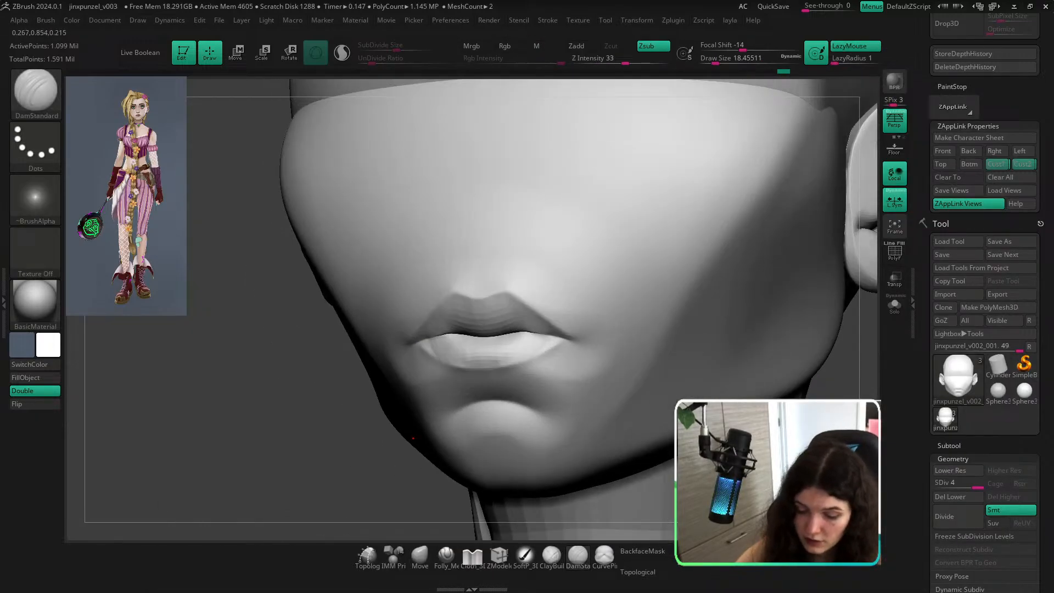
key(s)
mouse_move(532, 333)
mouse_down()
mouse_move(587, 333)
mouse_move(586, 351)
mouse_up()
key(ctrl+z)
key(s)
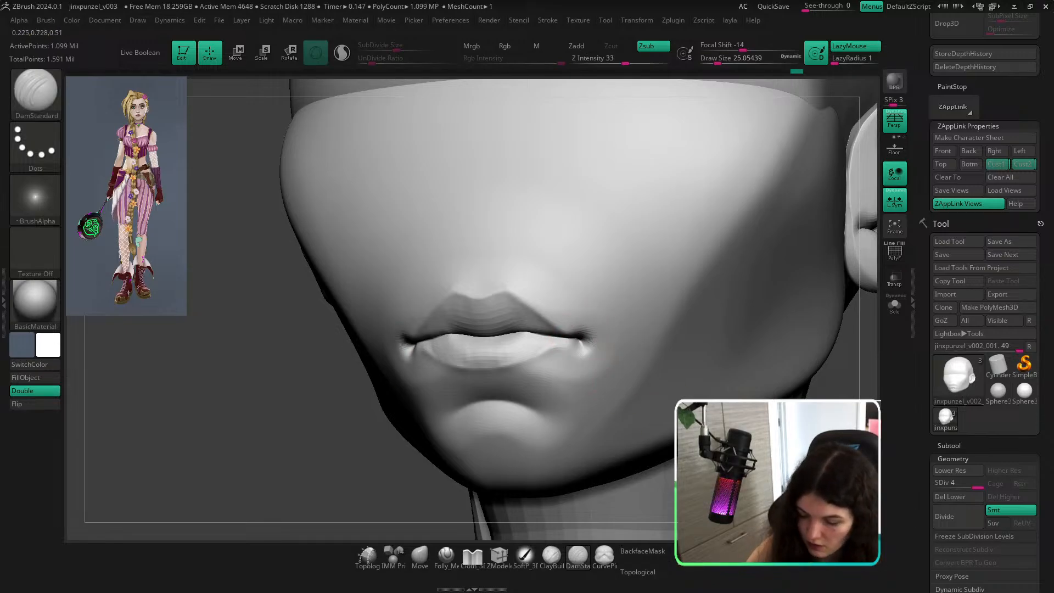
Carve short creases running down from the mouth corners with the DamStandard brush.
right_drag(652, 375, 618, 375)
drag(588, 345, 600, 420)
key(ctrl+z)
drag(589, 347, 606, 437)
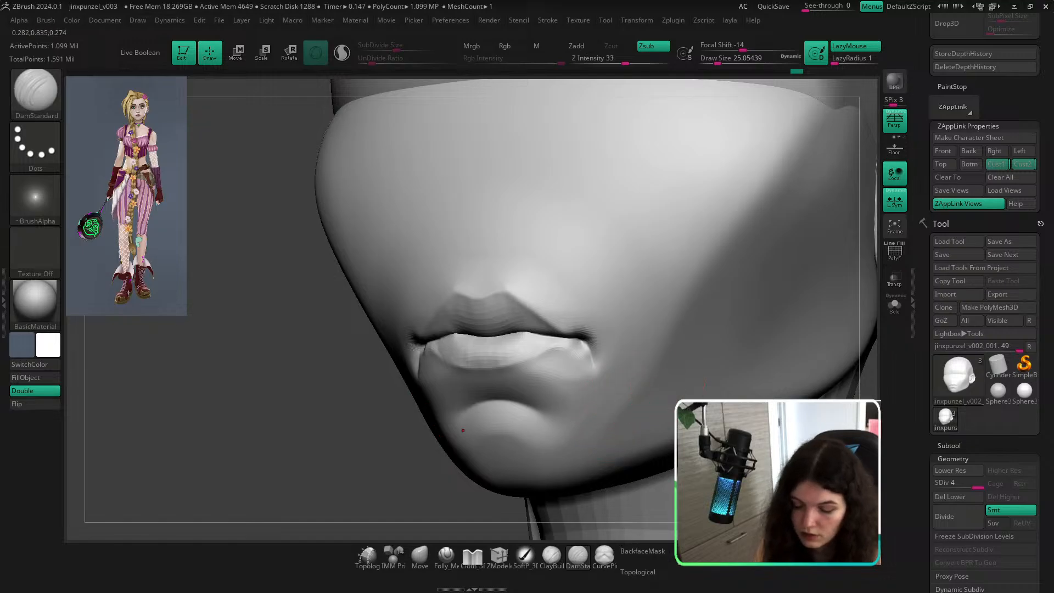
Build up volume below the mouth corners with the ClayBuildup brush at a size of about 25 and smooth the lower lip.
right_drag(604, 407, 731, 408)
key(b)
key(c)
key(b)
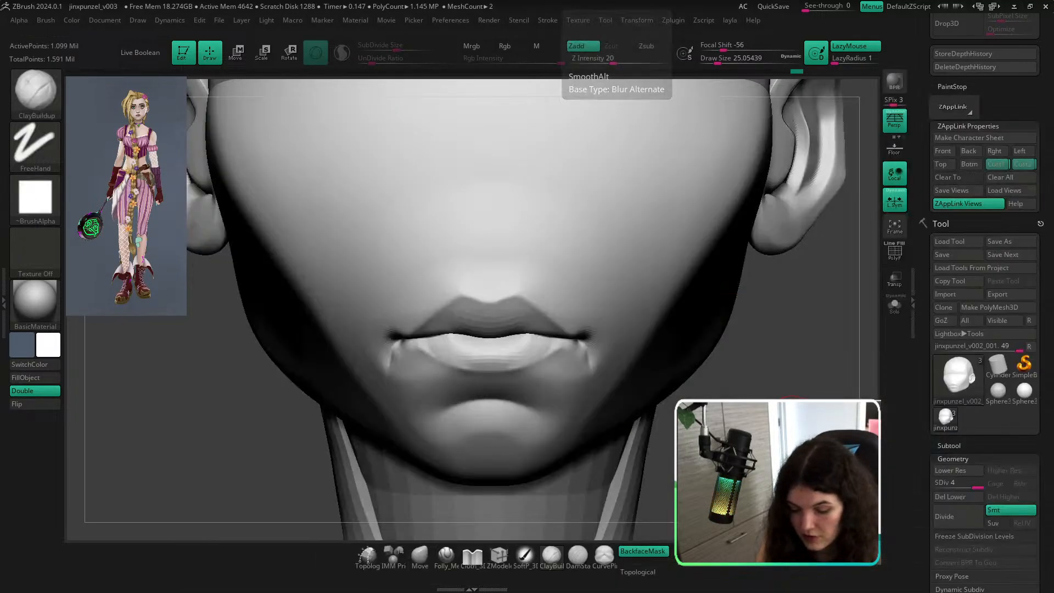
right_drag(673, 362, 577, 360)
drag(571, 357, 585, 391)
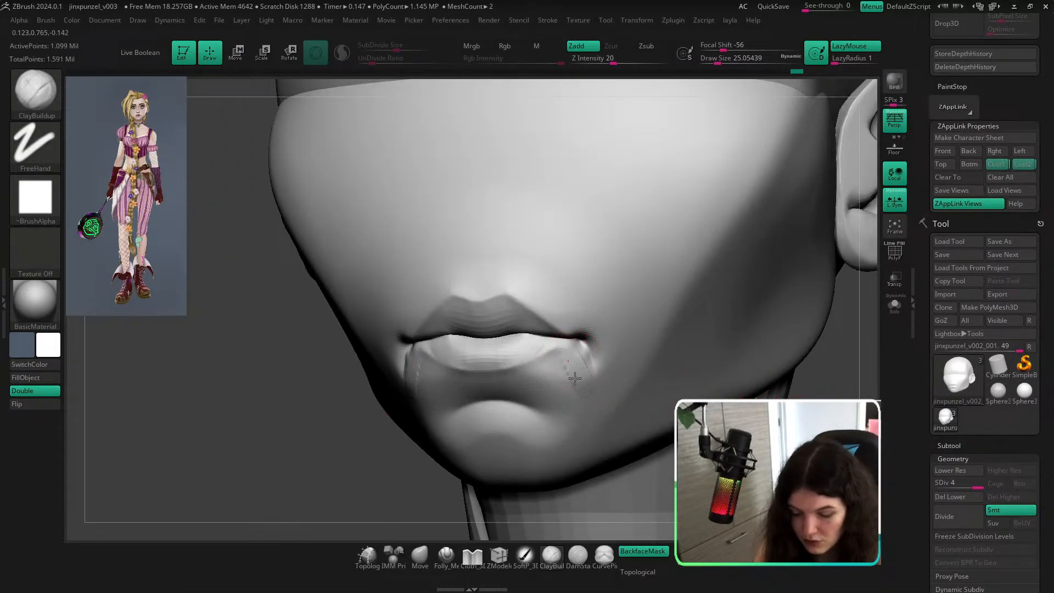
key(ctrl+z)
mouse_move(541, 363)
mouse_down()
mouse_move(573, 392)
mouse_move(578, 374)
mouse_move(557, 388)
mouse_move(546, 380)
mouse_move(560, 393)
mouse_up()
shift+drag(503, 362, 461, 347)
Adjust the line between the lips from below and the side with the Move brush at about 87 and BackfaceMask on.
drag(434, 527, 588, 489)
click(420, 555)
key(s)
drag(487, 333, 509, 333)
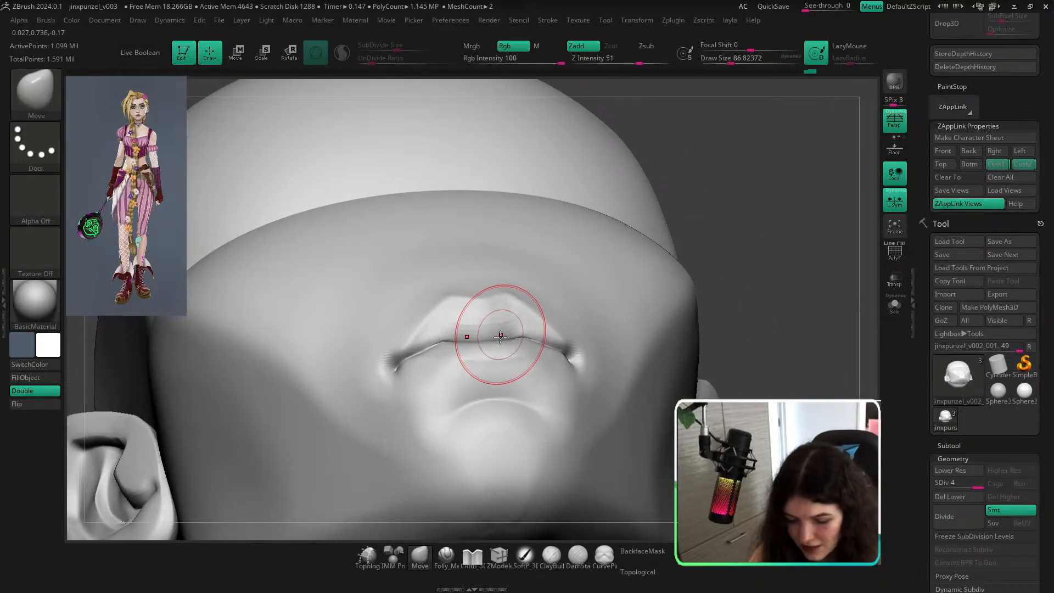
key(ctrl+z)
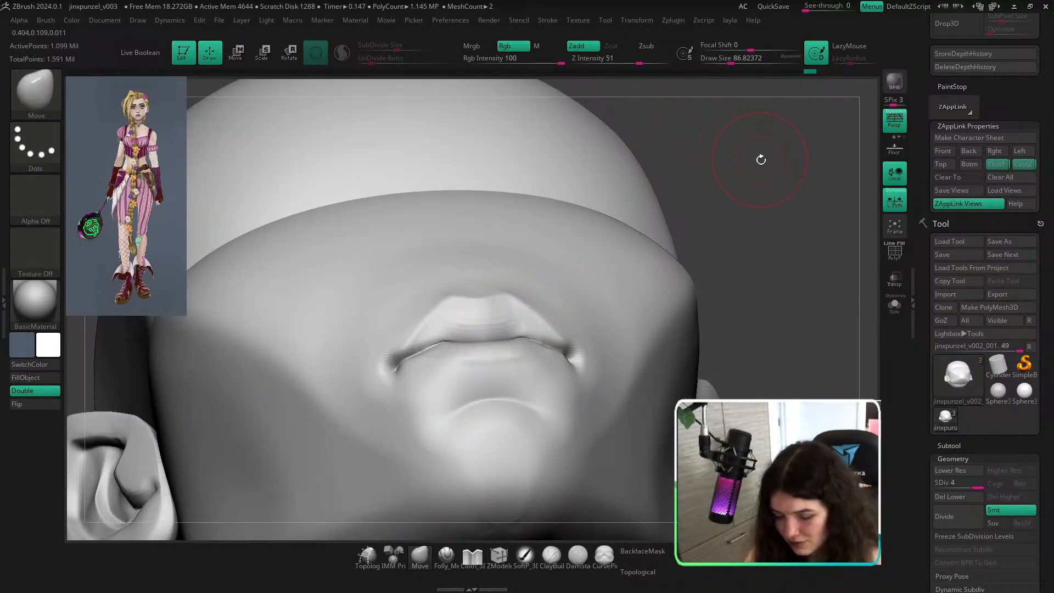
key(1)
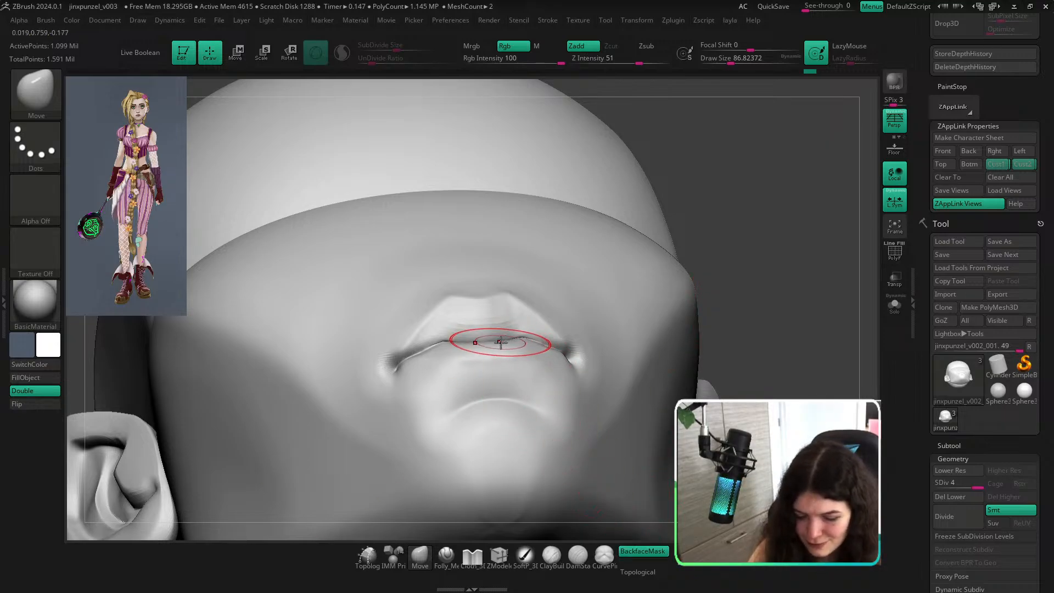
mouse_move(737, 189)
mouse_down()
mouse_move(771, 283)
mouse_move(609, 274)
mouse_up()
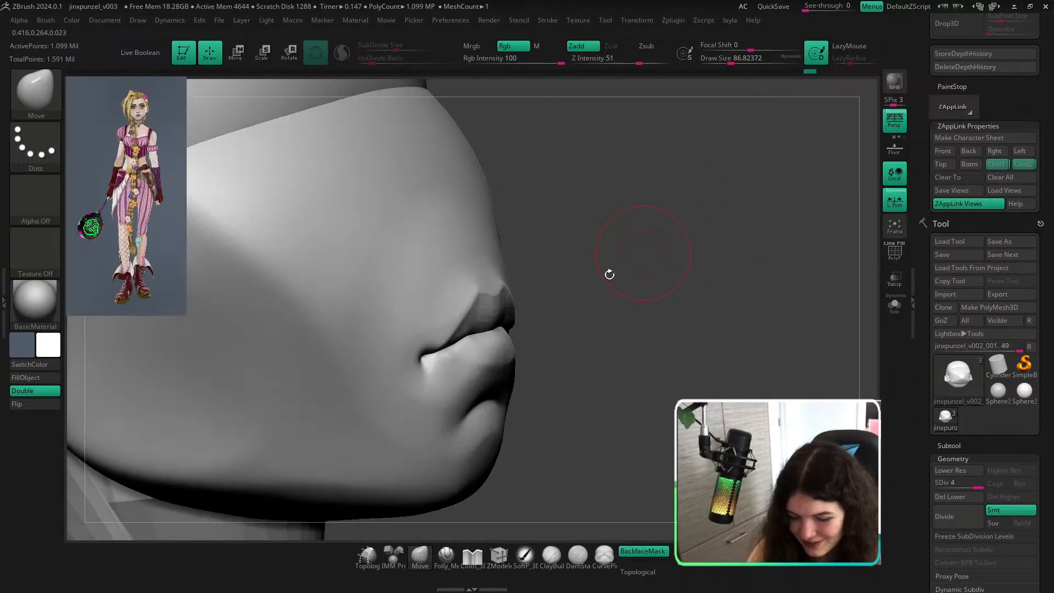
mouse_move(558, 342)
mouse_down()
mouse_move(565, 274)
mouse_move(514, 309)
mouse_up()
Compare the mouth with the reference overlay in the Cust2 view.
drag(692, 285, 656, 294)
ctrl+right_drag(657, 294, 649, 206)
alt+drag(802, 369, 721, 373)
click(1005, 166)
key(shift+z)
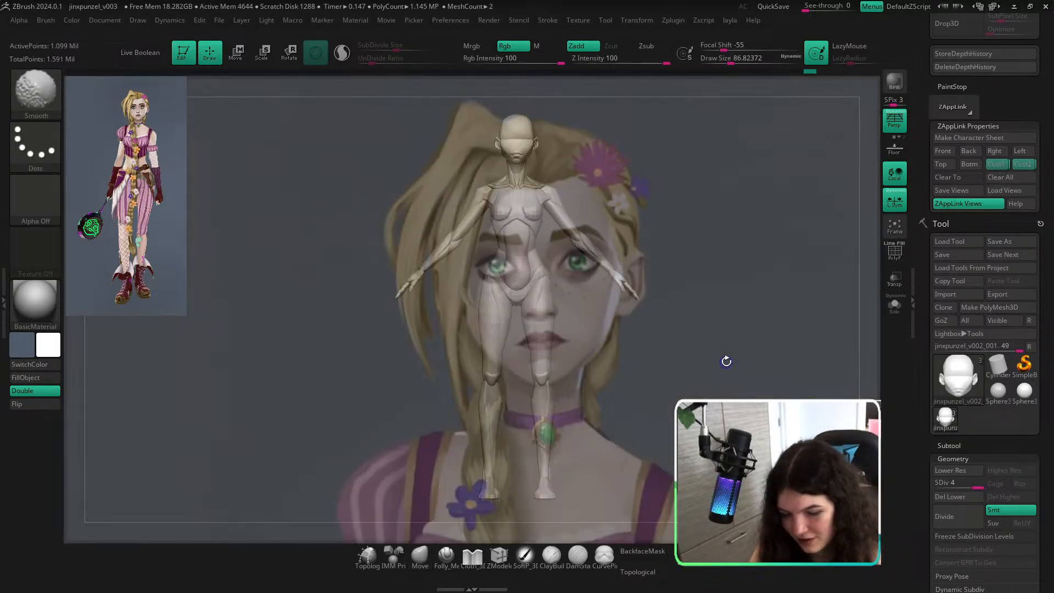
key(shift+z)
click(1023, 164)
key(shift+z)
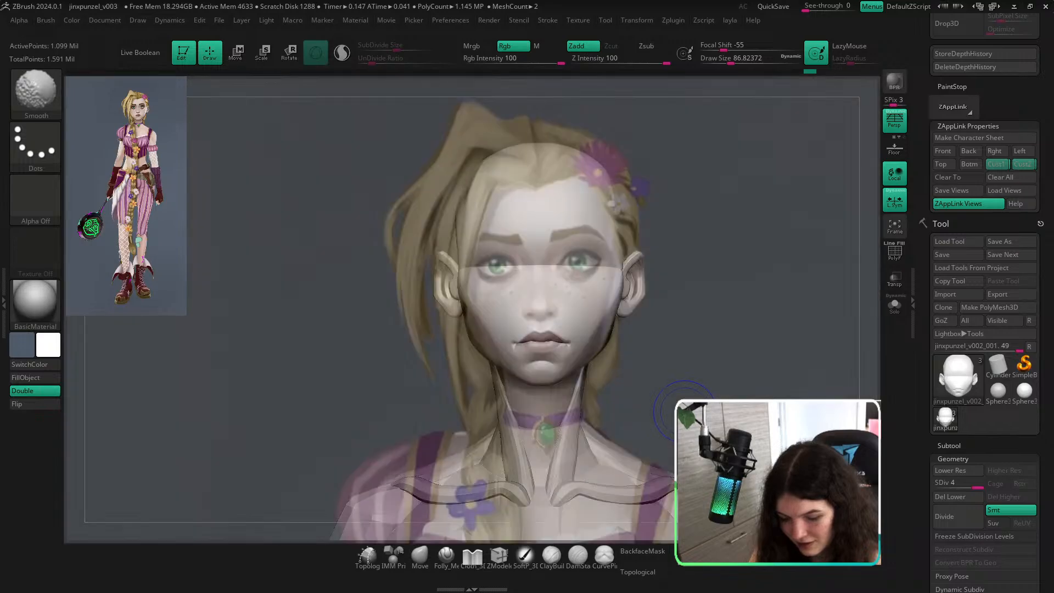
key(shift+z)
key(shift+z)
key(shift+z)
Nudge the lips and mouth corners into shape from the front and three-quarter views with the Move brush.
ctrl+right_drag(575, 369, 575, 437)
key(s)
drag(669, 355, 657, 358)
key(s)
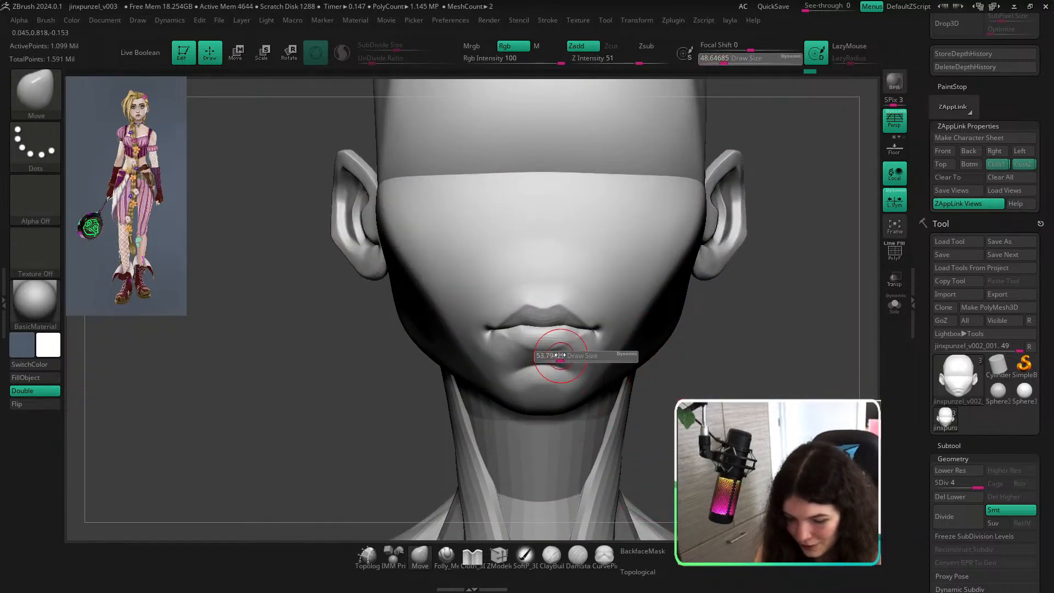
drag(558, 357, 560, 356)
right_drag(694, 357, 588, 389)
key(s)
mouse_move(574, 331)
mouse_down()
mouse_move(586, 331)
mouse_move(576, 328)
mouse_up()
right_drag(522, 389, 523, 416)
Lower the head to subdivision level 1 and shift the mouth corner with the Move brush at about 80.
key(space)
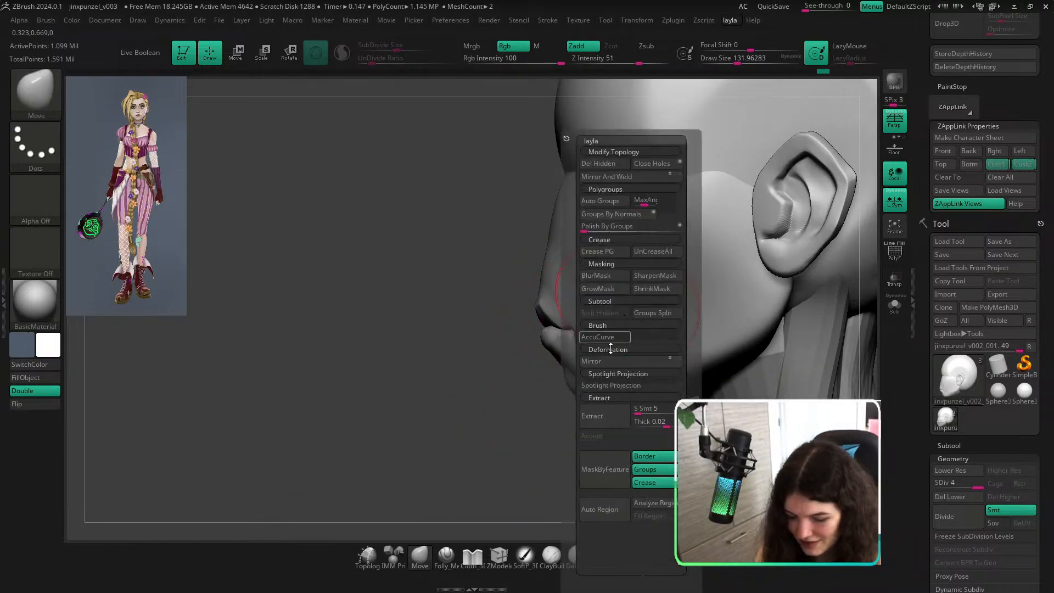
key(shift+d)
key(shift+d)
key(shift+d)
key(s)
drag(581, 325, 573, 325)
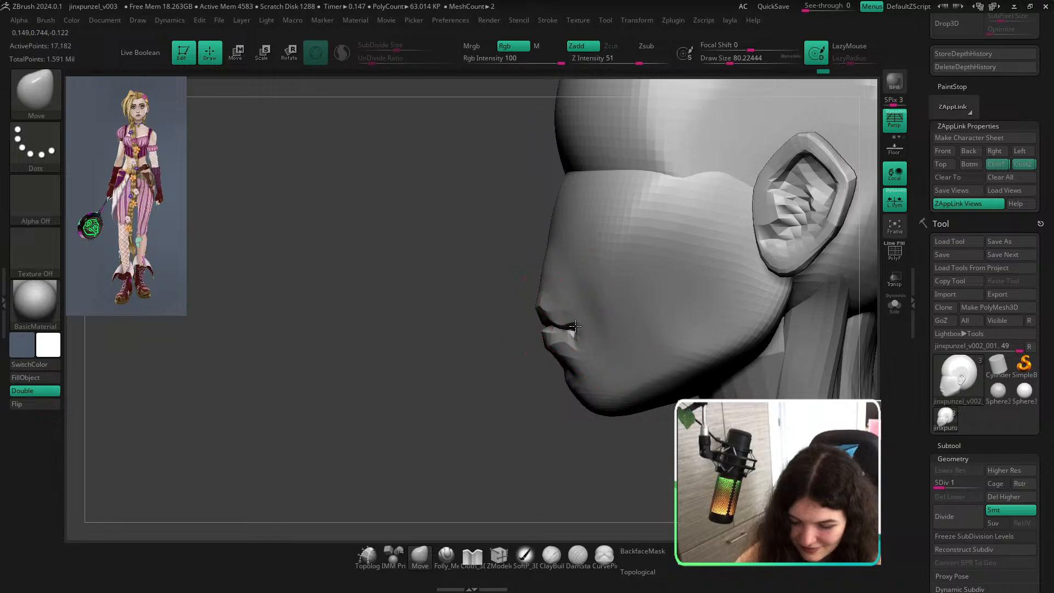
Return the head to subdivision level 4 and inspect the mouth from the opposite profile.
ctrl+right_drag(554, 297, 505, 267)
key(d)
key(d)
key(d)
mouse_move(613, 265)
right_down()
mouse_move(729, 413)
mouse_move(807, 408)
right_up()
ctrl+right_drag(718, 388, 681, 395)
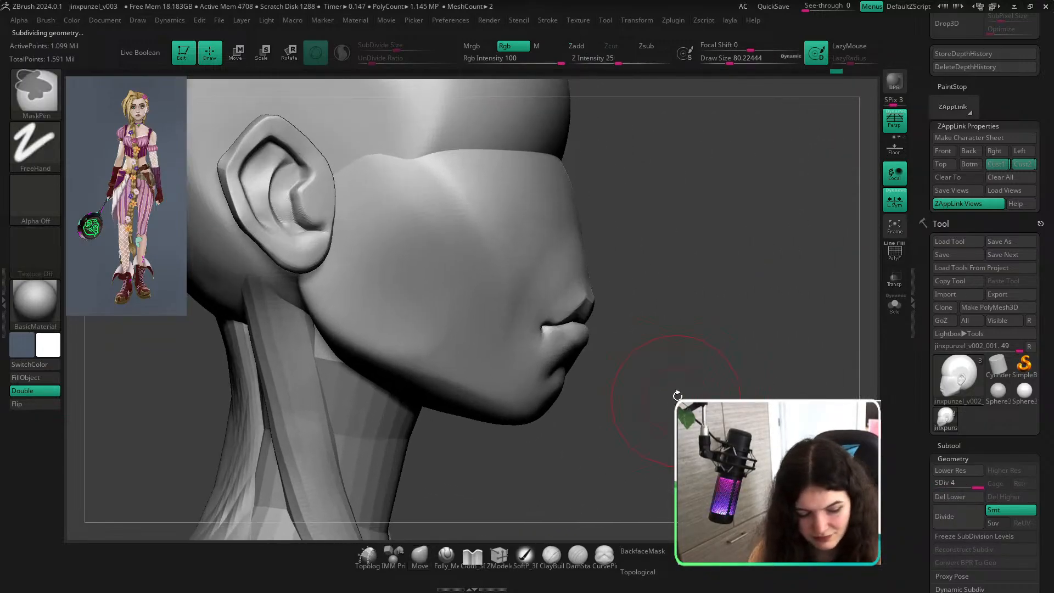
Switch the active color and set it to white so both color swatches are white.
key(v)
key(b)
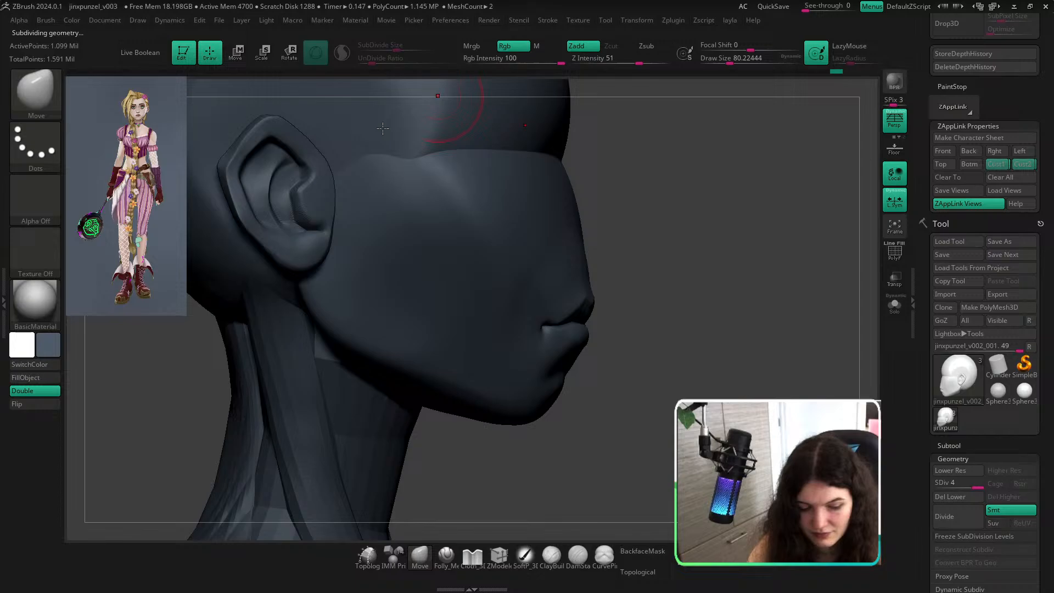
click(50, 337)
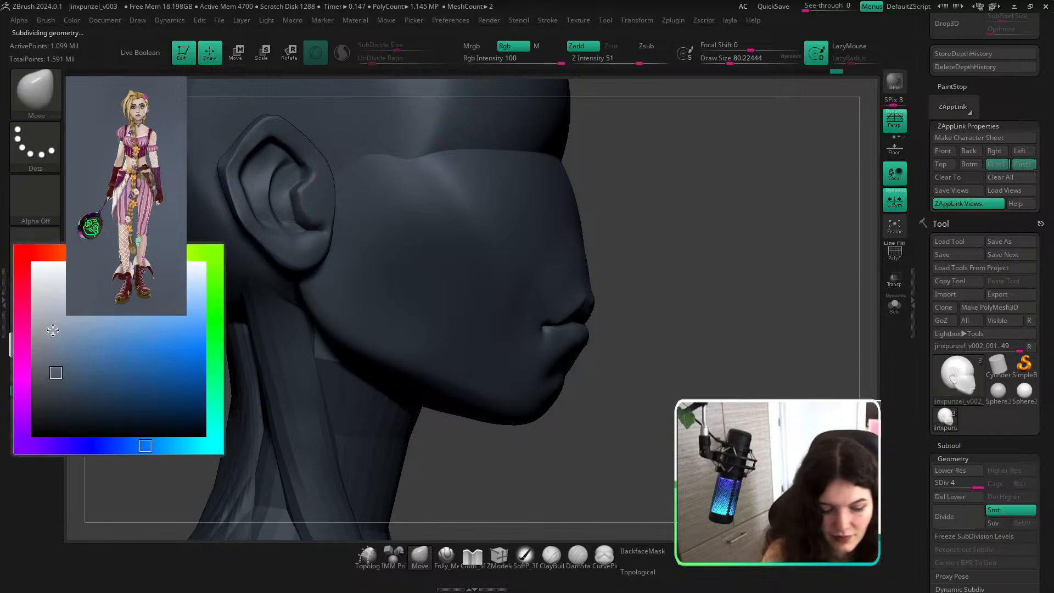
click(33, 266)
mouse_move(753, 345)
right_down()
mouse_move(767, 372)
mouse_move(757, 370)
right_up()
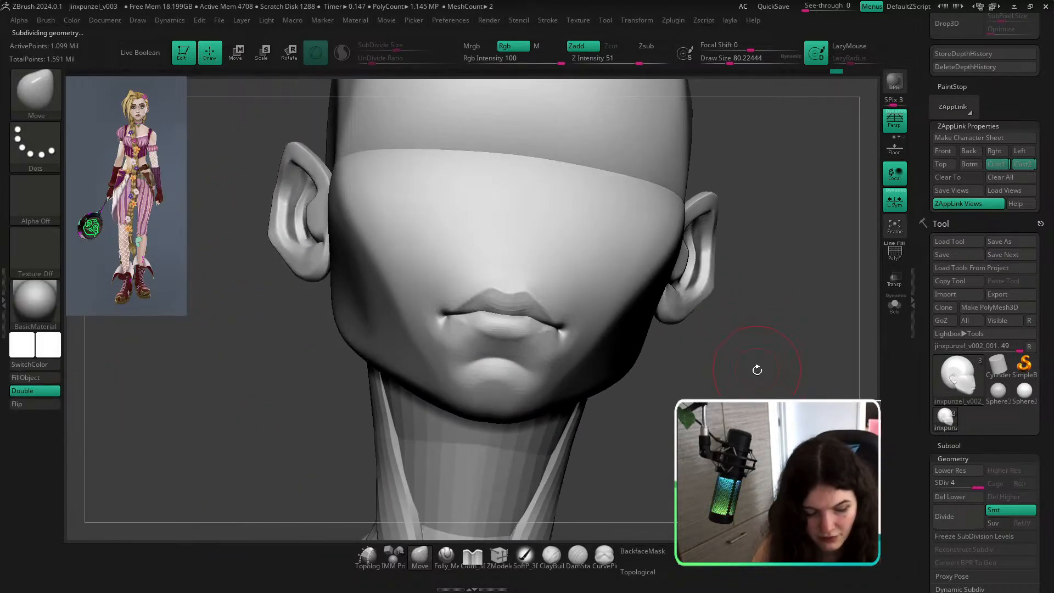
Define the lower lip's contour with DamStandard strokes at a brush size of about 16.
key(b)
key(d)
key(s)
key(s)
drag(758, 368, 745, 365)
mouse_move(699, 350)
right_down()
mouse_move(782, 391)
mouse_move(736, 384)
right_up()
mouse_move(521, 330)
mouse_down()
mouse_move(557, 346)
mouse_move(543, 342)
mouse_up()
key(ctrl+z)
key(ctrl+z)
right_drag(710, 374, 684, 400)
key([)
drag(597, 328, 526, 327)
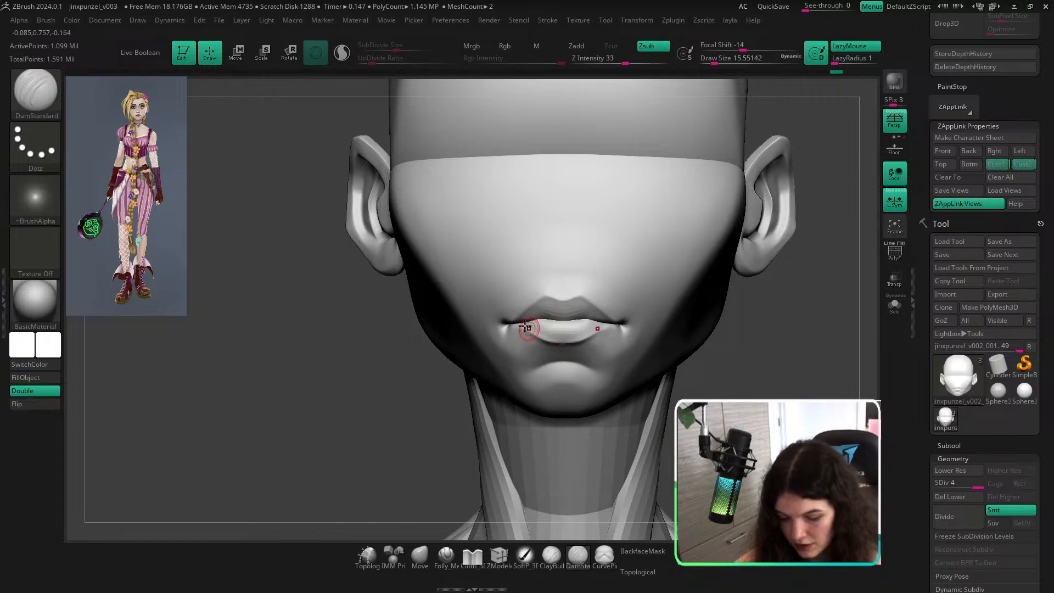
mouse_move(602, 324)
mouse_down()
mouse_move(525, 324)
mouse_move(556, 333)
mouse_move(536, 332)
mouse_up()
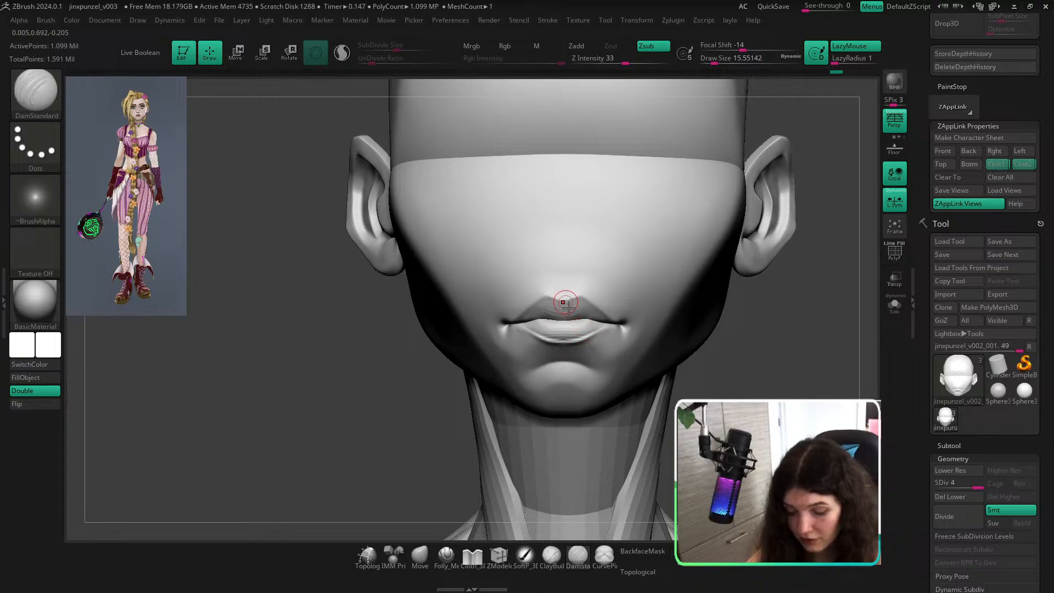
drag(781, 381, 790, 387)
Shift the area beside the mouth corners with the Move brush at a size of about 49.
click(421, 555)
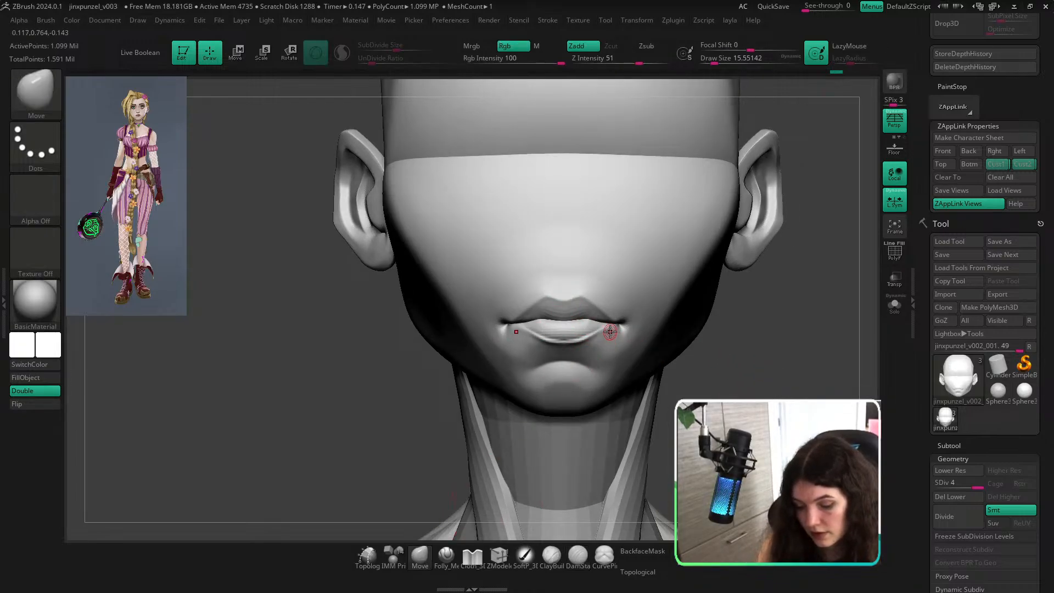
key(s)
drag(610, 333, 619, 333)
key(shift)
Check the mouth against the reference overlay in the Cust2 view.
ctrl+right_drag(731, 374, 733, 328)
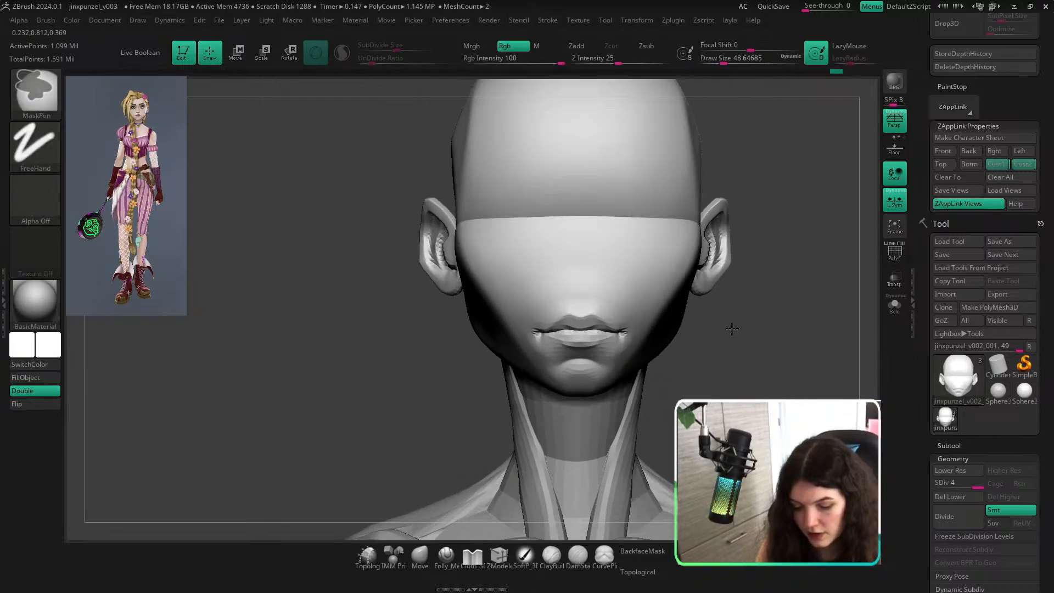
click(998, 165)
key(shift)
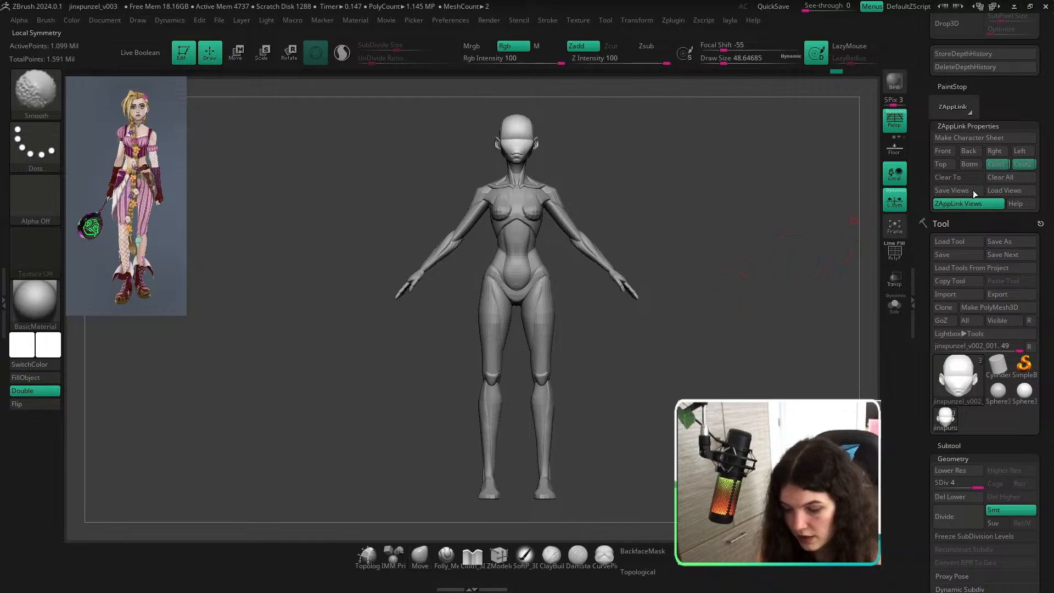
click(1022, 165)
key(shift)
key(shift+z)
key(shift+z)
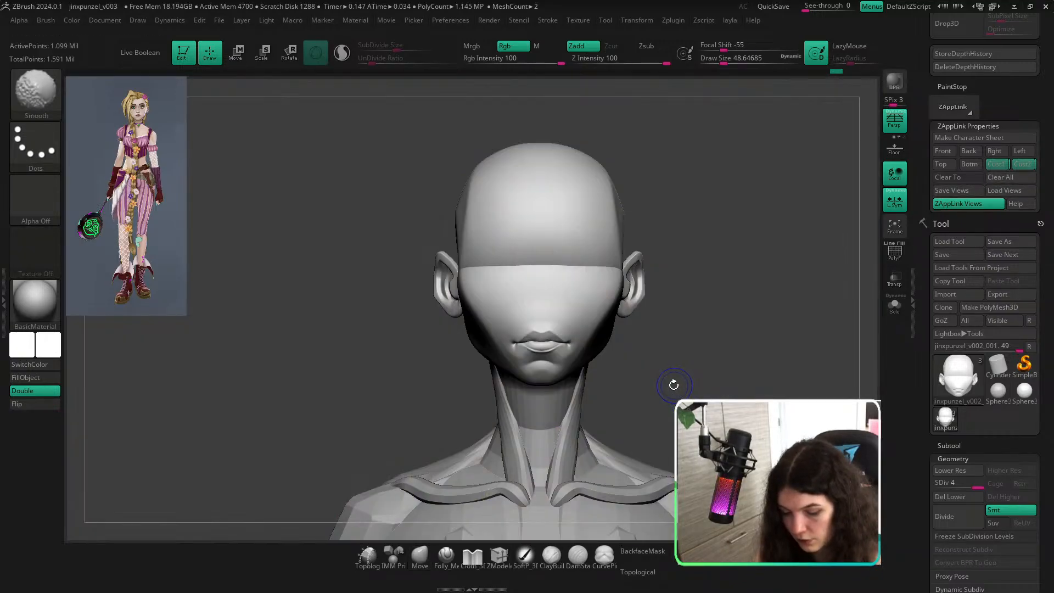
Adjust the middle of the upper lip from the front with the Move brush at a size of about 46.
ctrl+right_drag(556, 351, 548, 343)
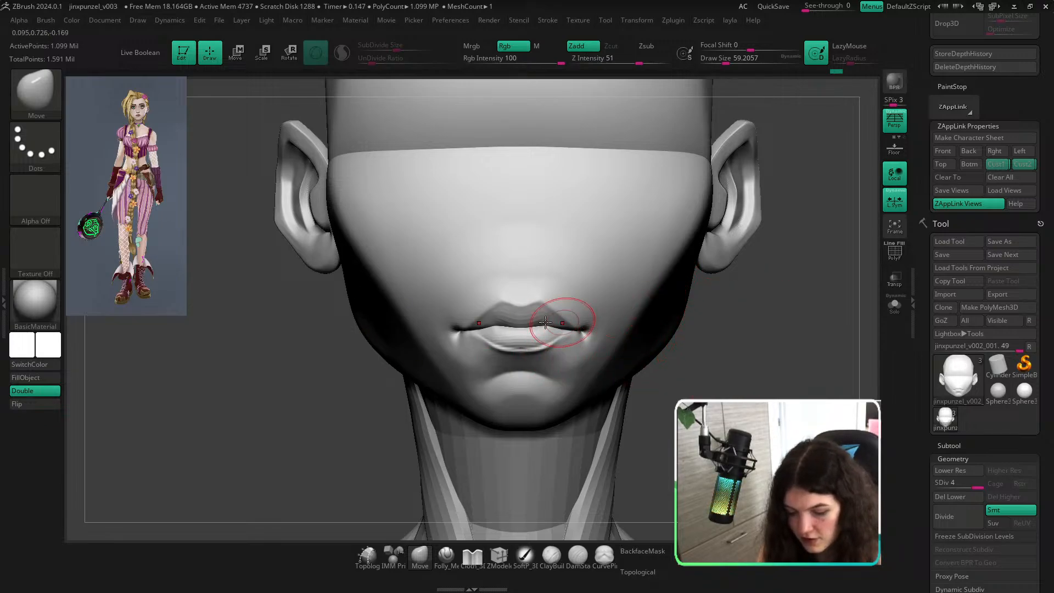
key(s)
key(s)
click(522, 325)
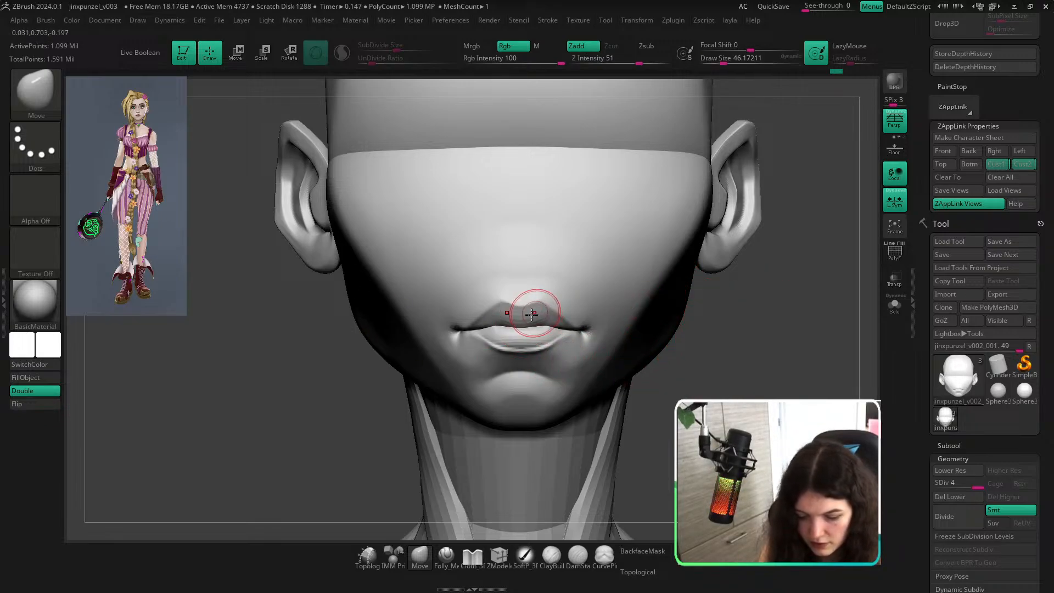
key(s)
click(523, 324)
drag(524, 324, 523, 327)
Reposition the lower lip from the side view with the Move brush at a size of about 97.
mouse_move(663, 308)
right_down()
mouse_move(539, 435)
mouse_move(516, 362)
right_up()
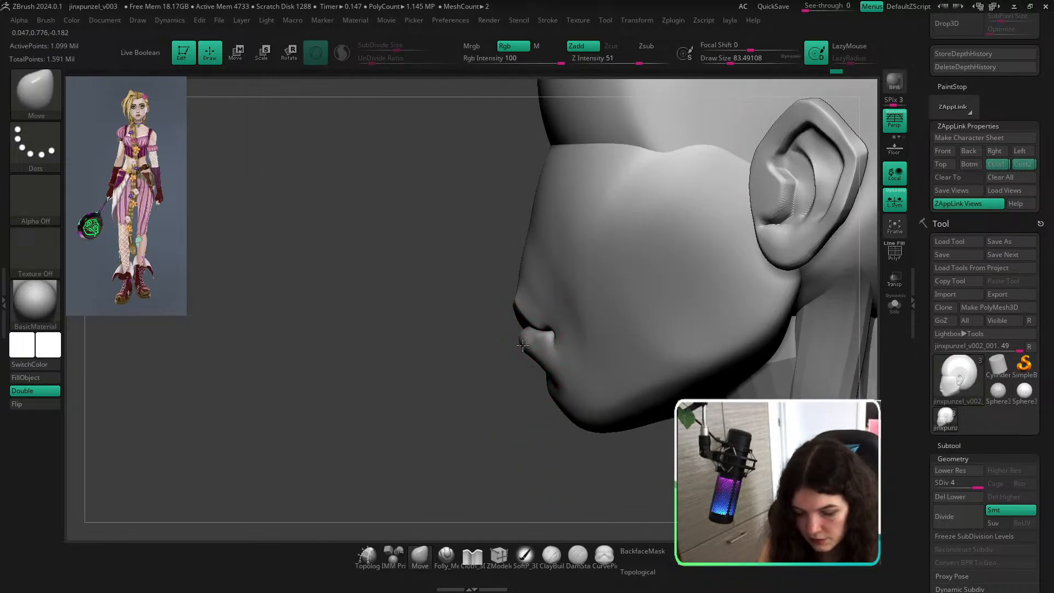
right_drag(496, 443, 518, 434)
key(s)
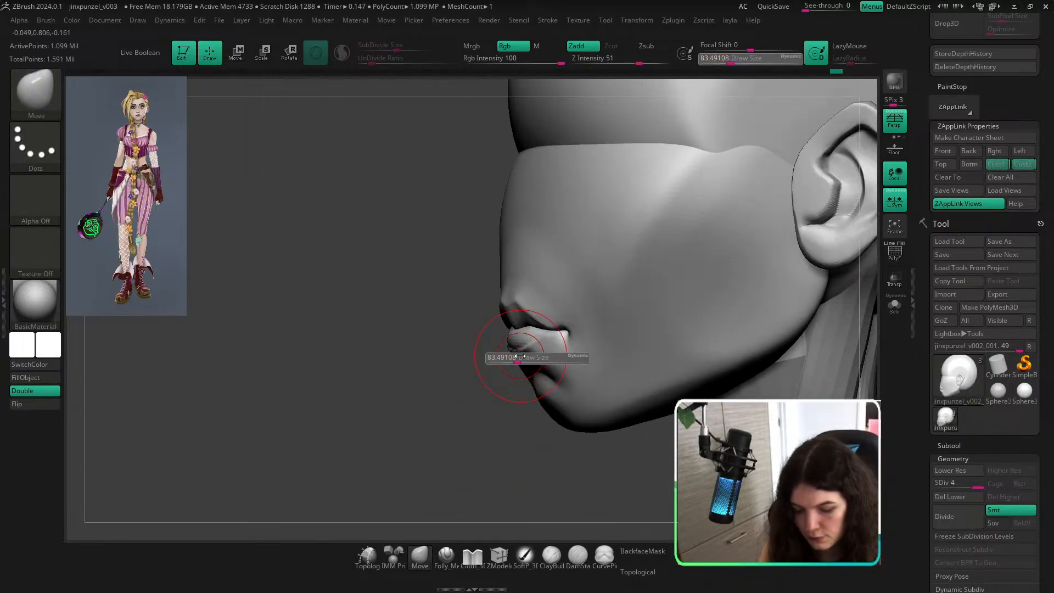
click(524, 357)
drag(522, 349, 521, 347)
mouse_move(520, 421)
right_down()
mouse_move(495, 423)
mouse_move(519, 405)
right_up()
Pull the upper lip's edge slightly upward with the Move brush at a size of about 68.
key(s)
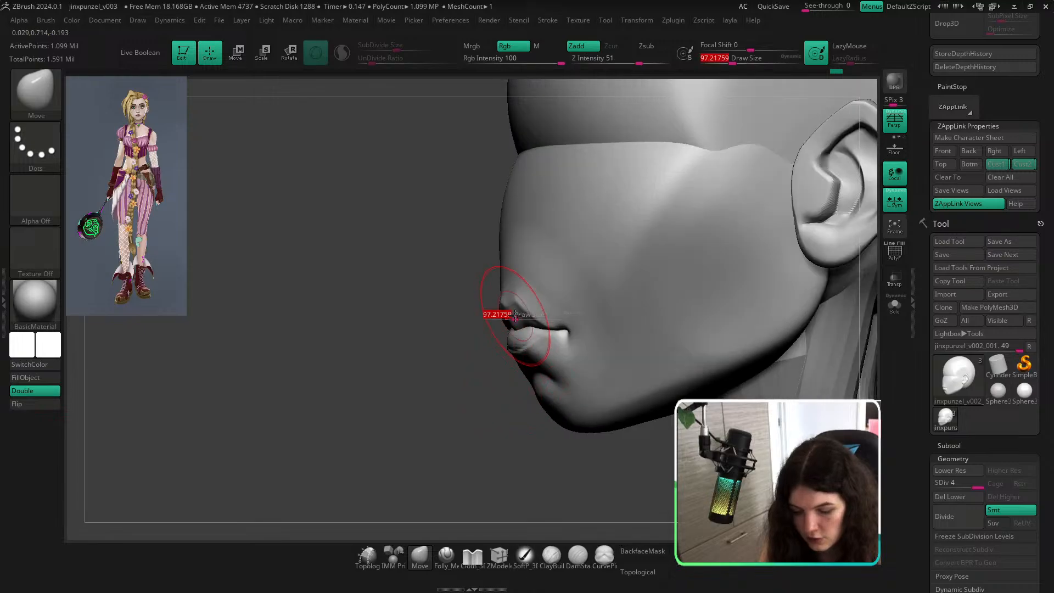
click(513, 315)
key(s)
drag(514, 314, 518, 306)
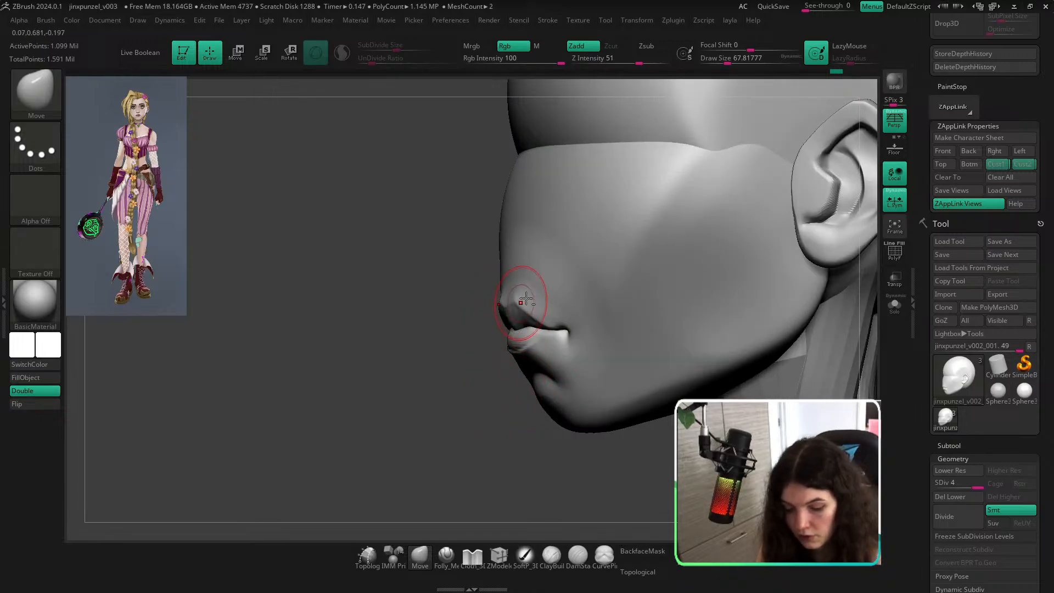
Raise the upper lip's peaks slightly from a three-quarter view with the Move brush at about 83.
right_drag(479, 413, 470, 415)
right_drag(489, 456, 518, 453)
key(s)
click(519, 304)
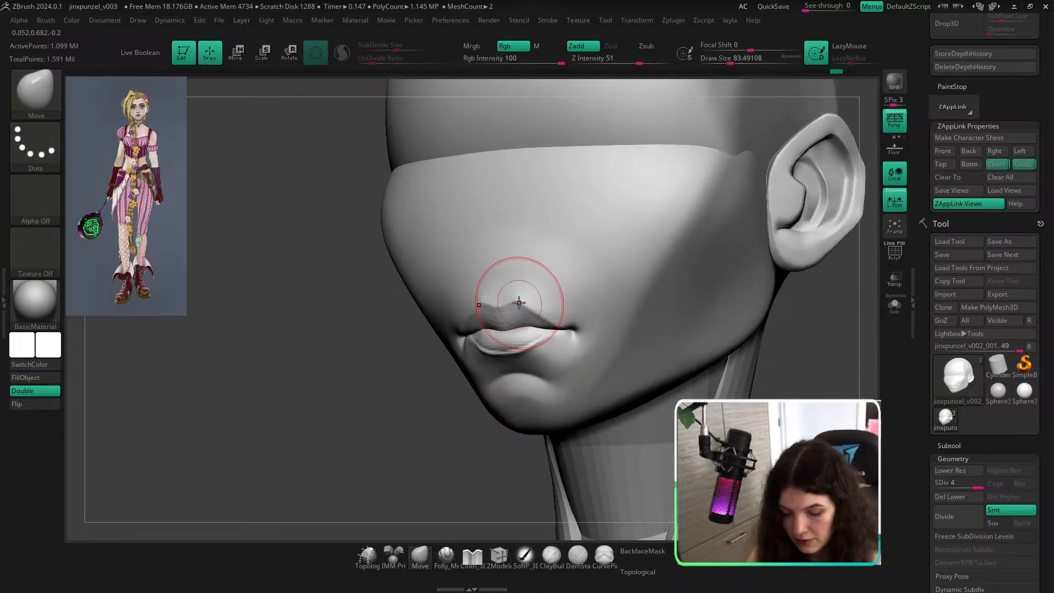
drag(519, 301, 520, 298)
Reshape the area above the upper lip in profile with the Move brush at about 65, smooth it, and restore the Cust2 view.
mouse_move(768, 366)
shift+right_down()
mouse_move(789, 368)
mouse_move(783, 391)
mouse_move(829, 389)
mouse_move(793, 374)
mouse_move(767, 387)
mouse_move(836, 395)
shift+right_up()
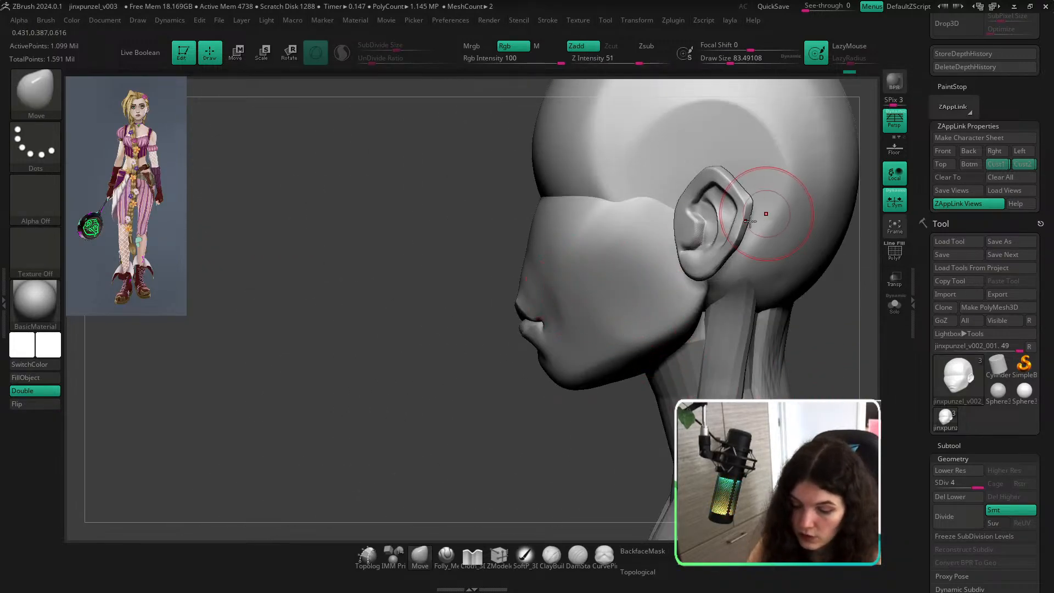
key(s)
drag(546, 277, 543, 276)
shift+drag(529, 275, 525, 266)
right_drag(524, 266, 552, 280)
mouse_move(522, 274)
shift+mouse_down()
mouse_move(520, 263)
mouse_move(539, 280)
shift+mouse_up()
right_drag(526, 357, 506, 364)
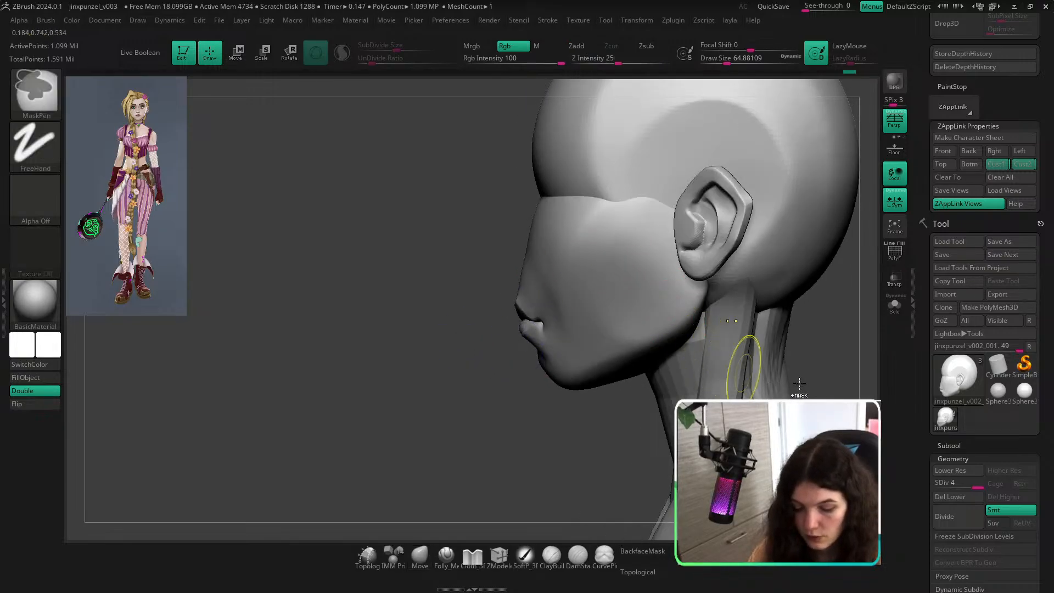
right_drag(853, 364, 892, 361)
click(1020, 165)
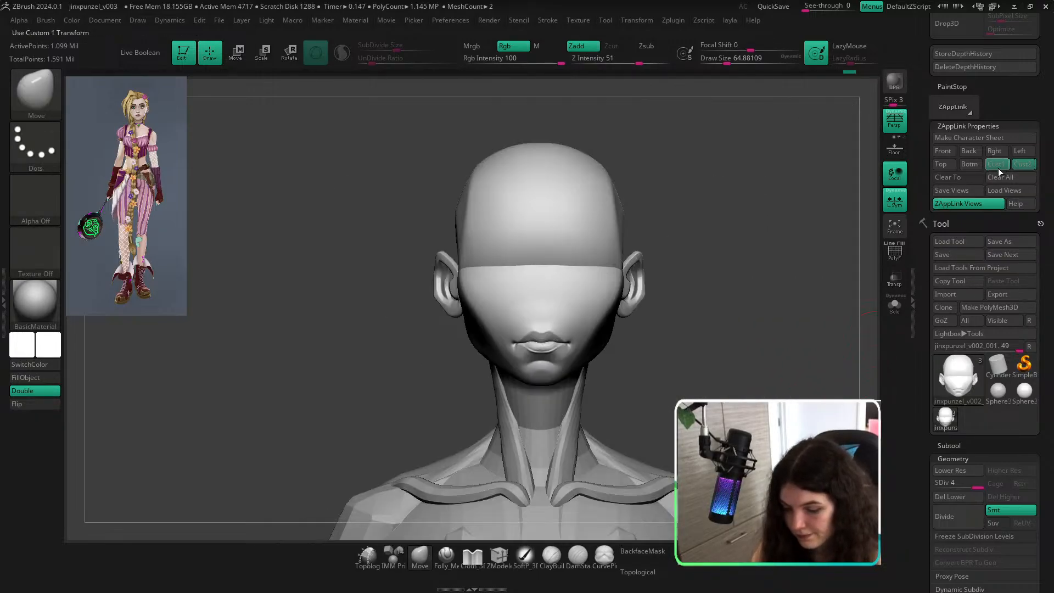
Compare the head and lips with the reference overlay in the Cust1 and Cust2 views.
key(shift+z)
key(shift+z)
key(shift+z)
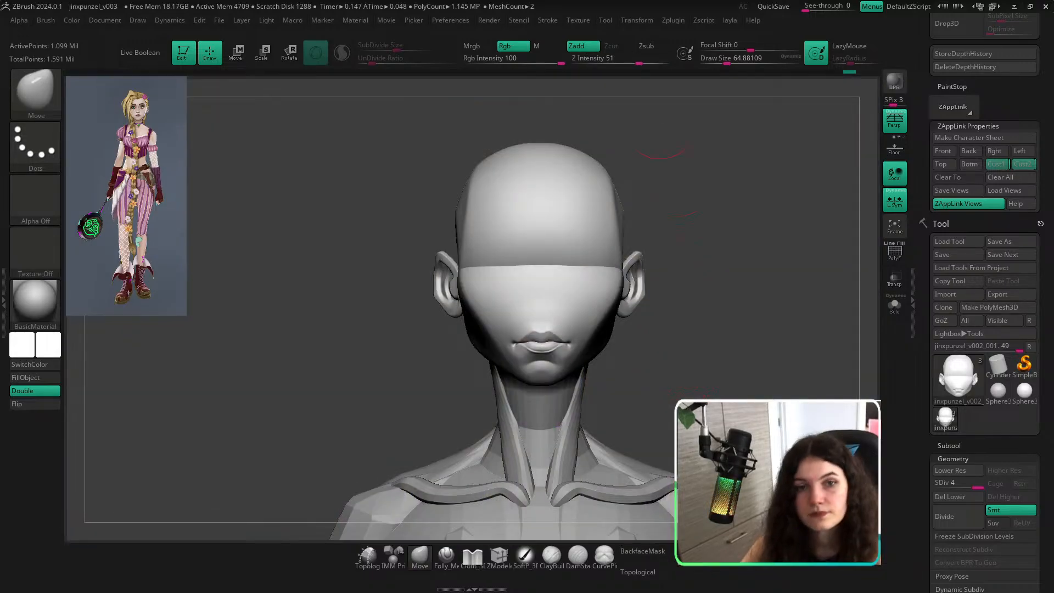
key(u)
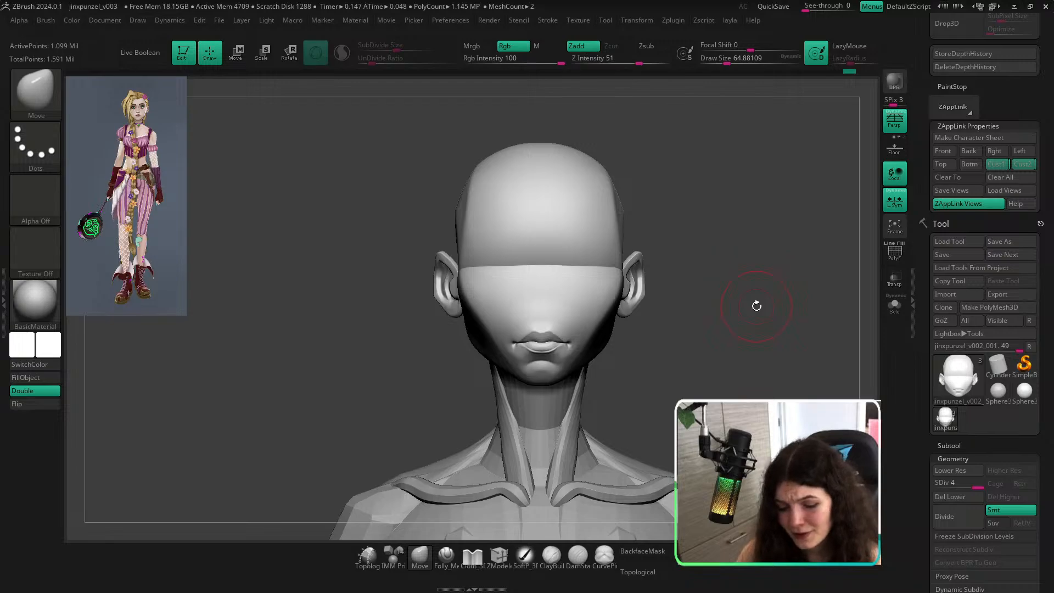
click(996, 164)
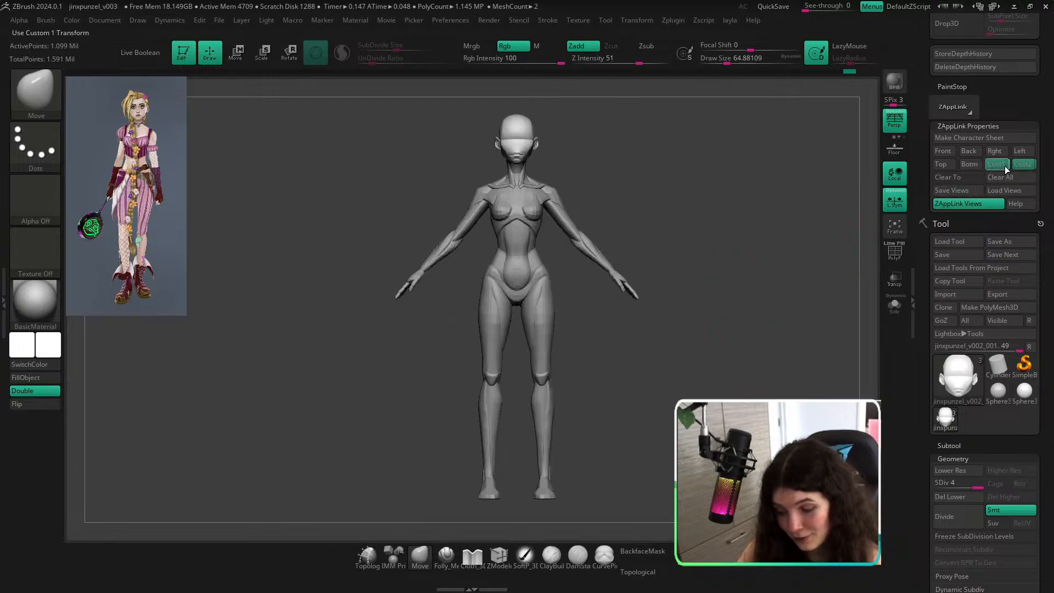
click(1022, 164)
key(shift)
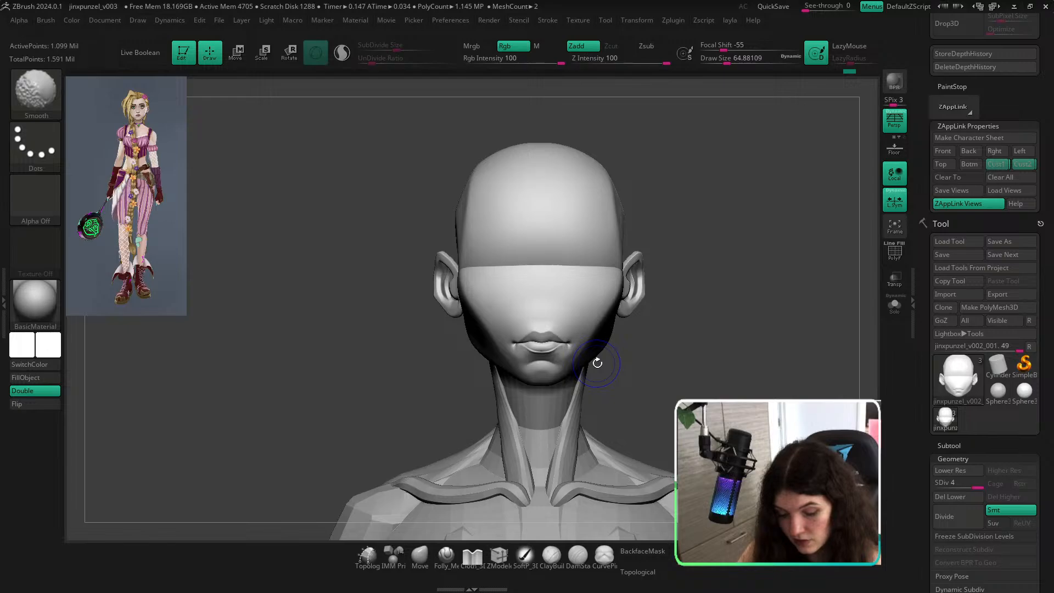
key(shift+z)
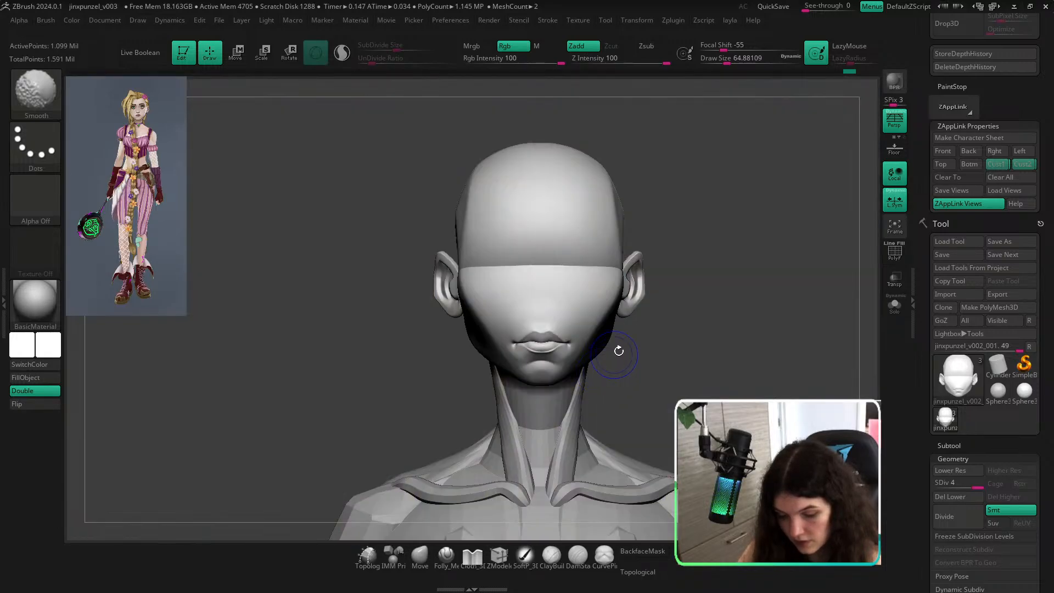
key(s)
click(693, 315)
key(shift+z)
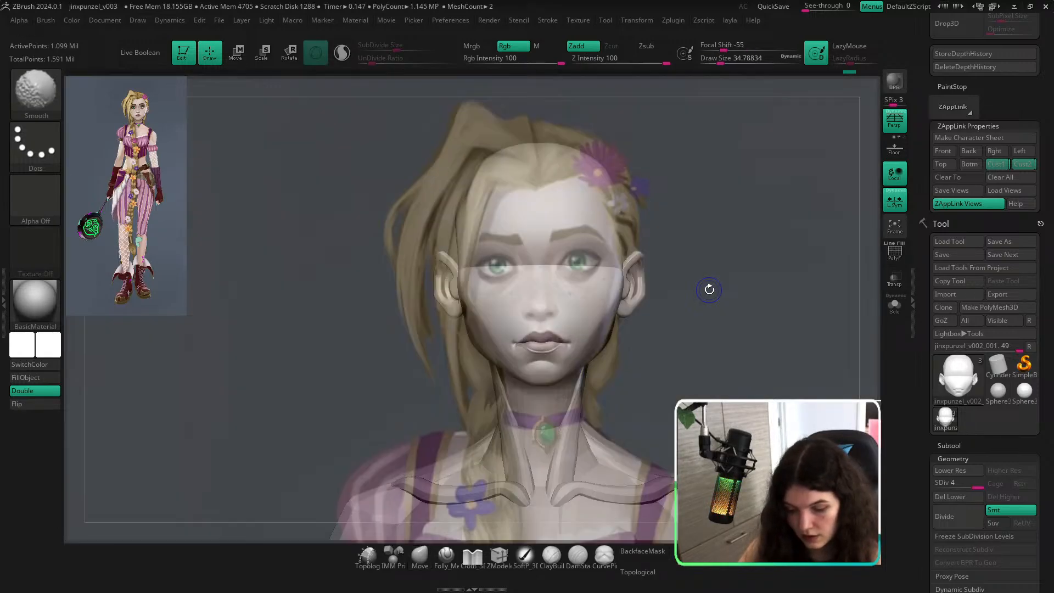
key(shift+z)
Mask the mouth area at a draw size of about 71, then invert and blur the mask at SDiv 1.
key(b)
key(c)
key(b)
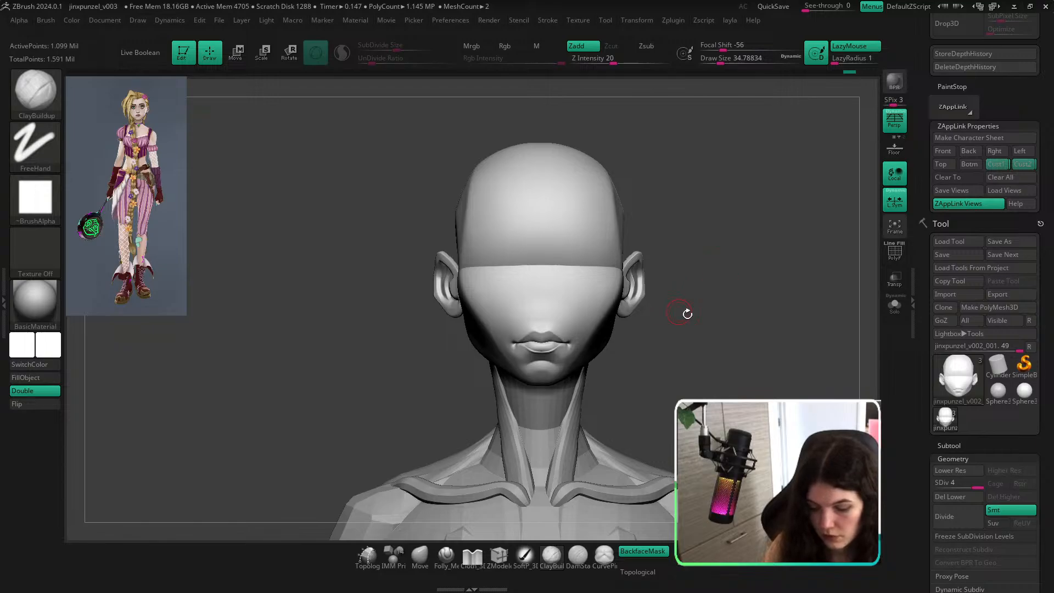
key(s)
key(ctrl)
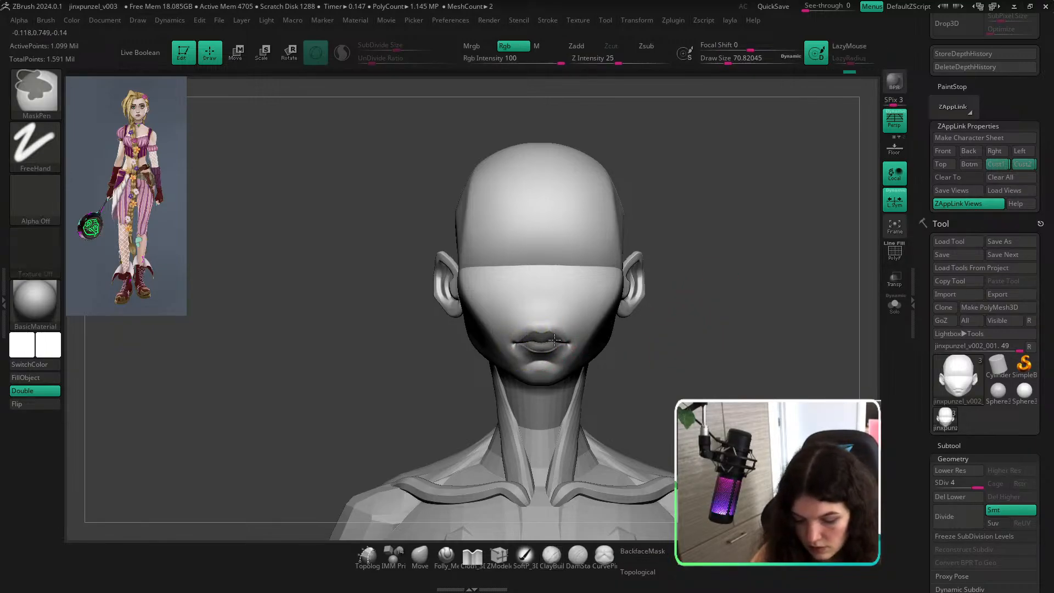
key(shift+d)
key(shift+d)
key(shift+d)
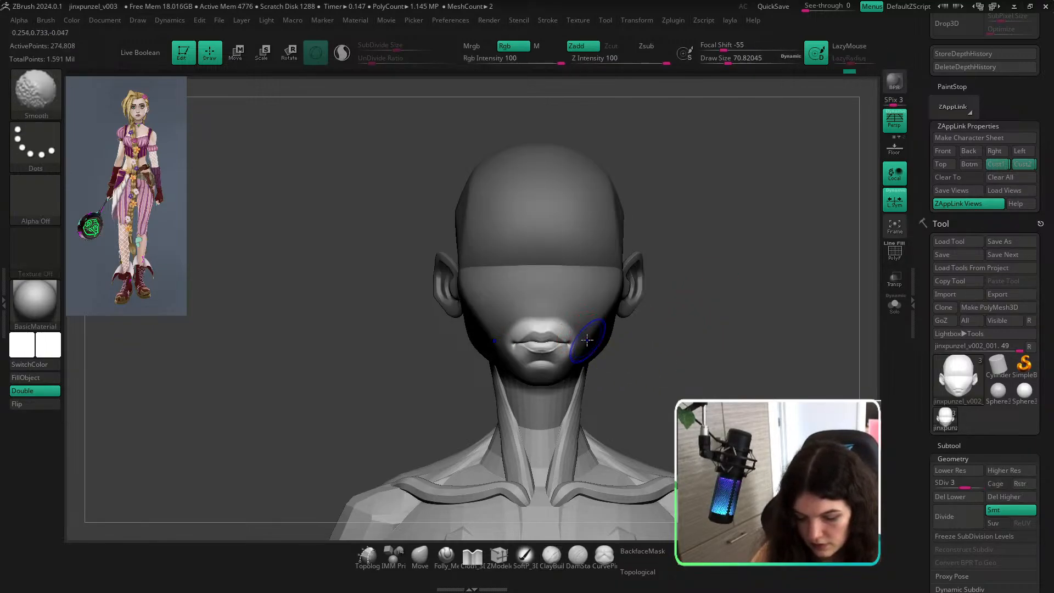
ctrl+click(633, 356)
ctrl+click(617, 330)
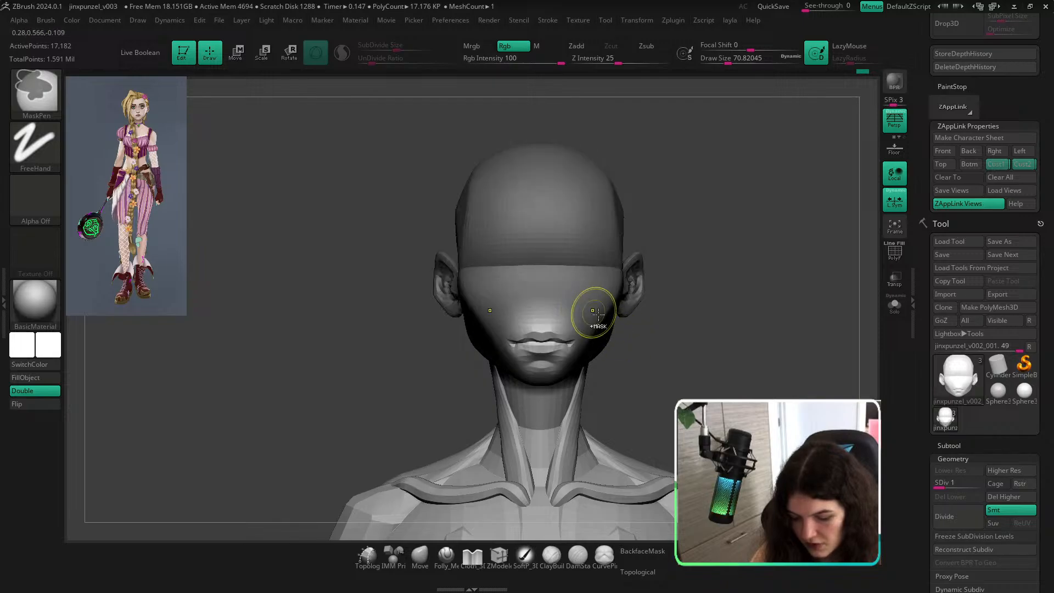
Enlarge the unmasked mouth area slightly and nudge it back in profile with the transform gizmo.
key(w)
alt+click(581, 252)
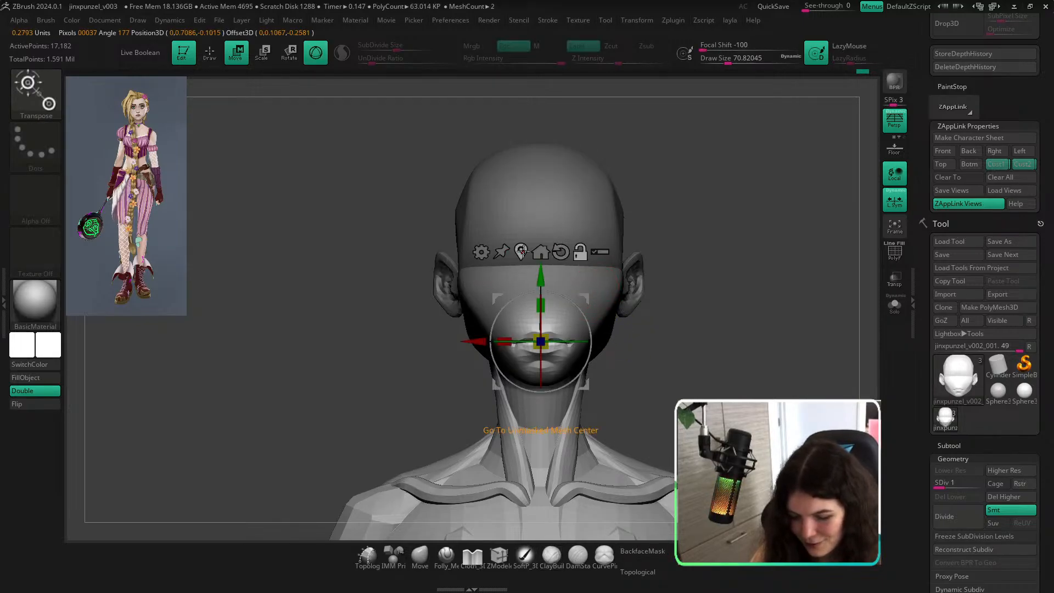
shift+drag(542, 262, 548, 263)
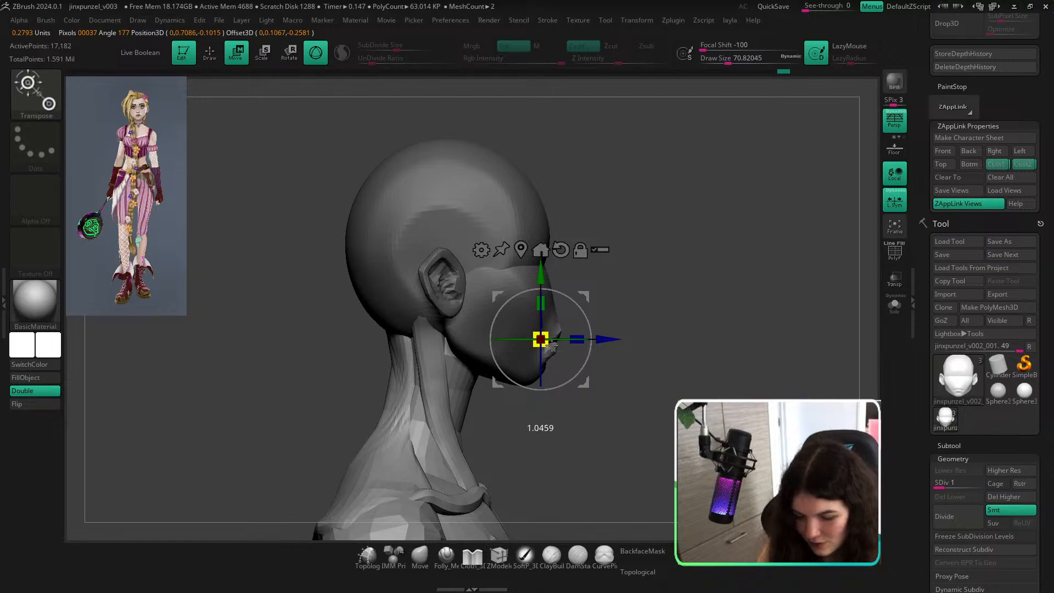
drag(619, 339, 617, 339)
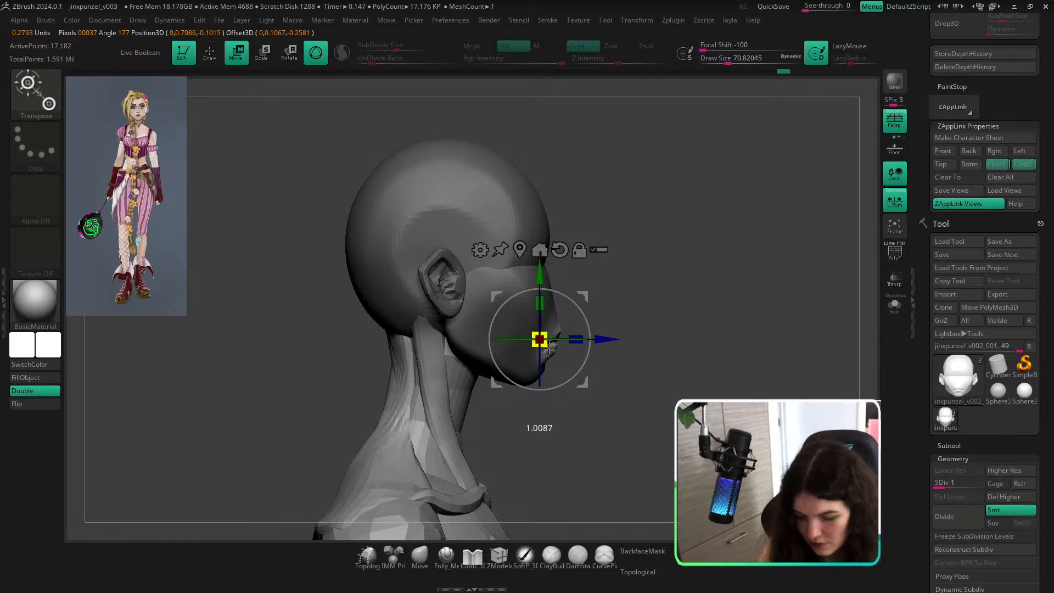
drag(553, 348, 554, 347)
Clear the mask, return the head to SDiv 4 and restore the front close-up view.
key(q)
ctrl+drag(659, 351, 686, 379)
key(d)
key(d)
key(d)
mouse_move(760, 359)
mouse_down()
mouse_move(677, 364)
mouse_move(725, 357)
mouse_up()
click(990, 166)
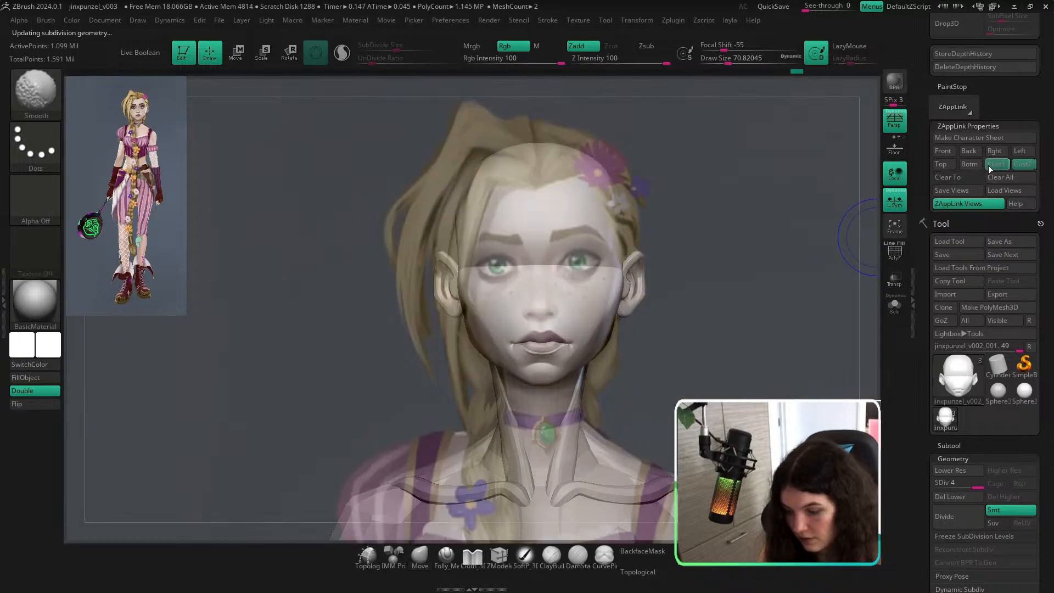
Compare the mouth's shape at SDiv 1 and SDiv 4 from the front.
key(shift+d)
key(shift+d)
key(shift+d)
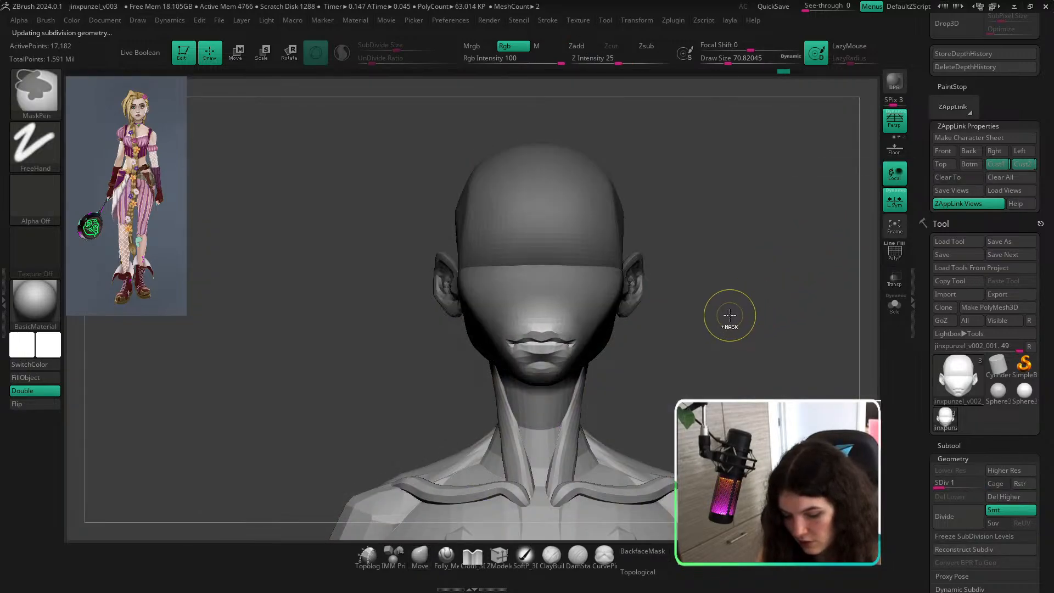
key(d)
key(d)
key(d)
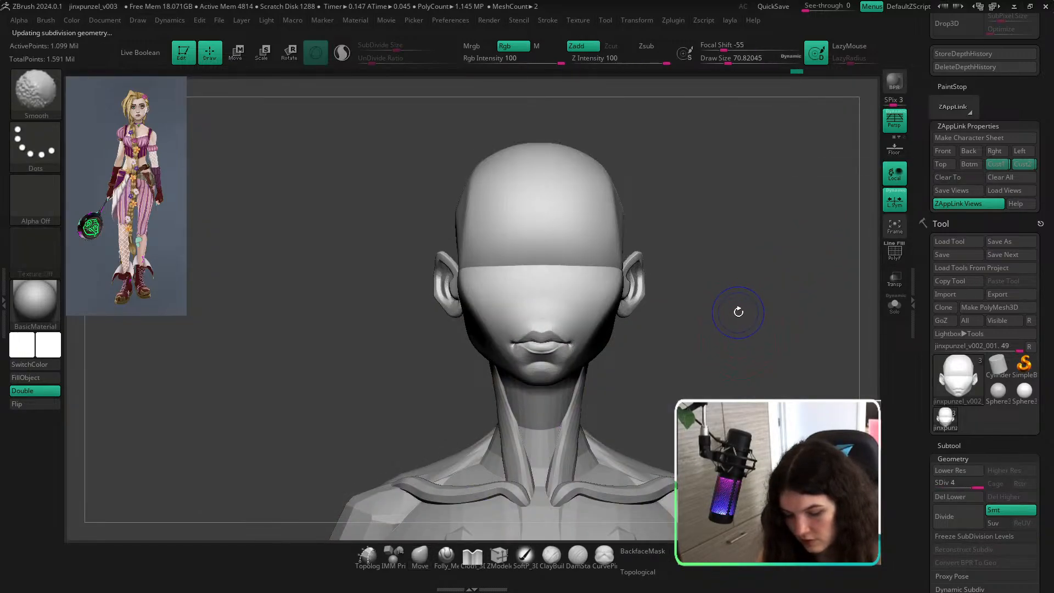
Clear the leftover mask on the head at SDiv 1, return to SDiv 4 and restore the Cust2 view.
drag(738, 312, 775, 376)
key(shift+d)
key(shift+d)
key(shift+d)
key(w)
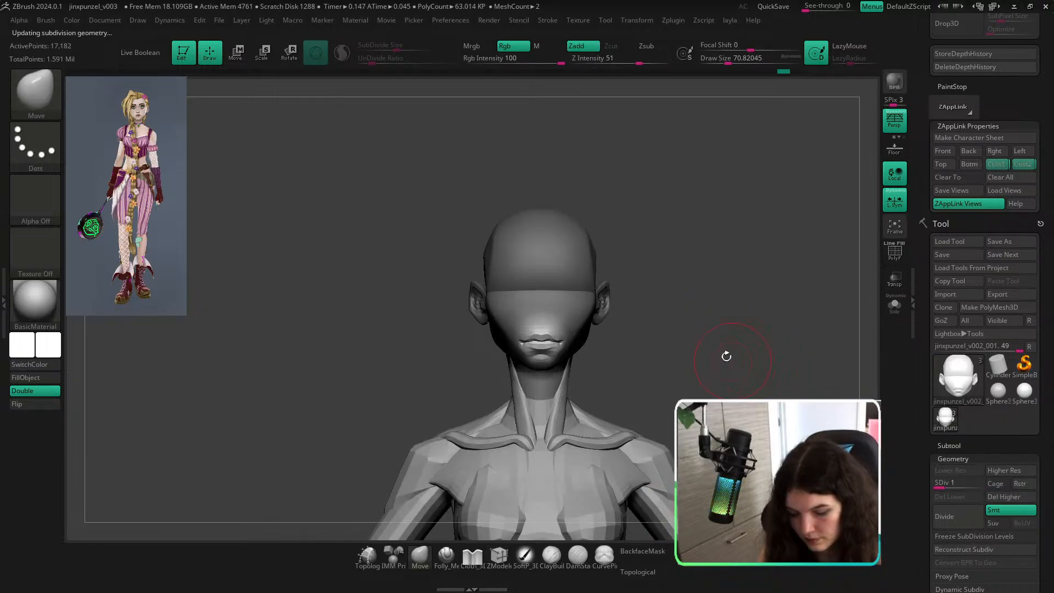
key(q)
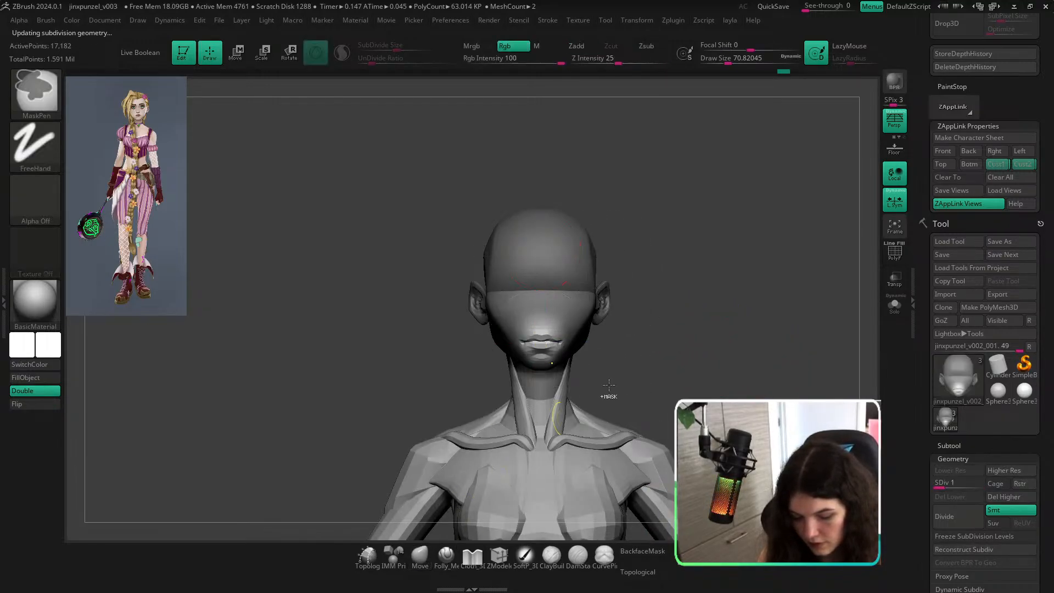
key(d)
click(998, 165)
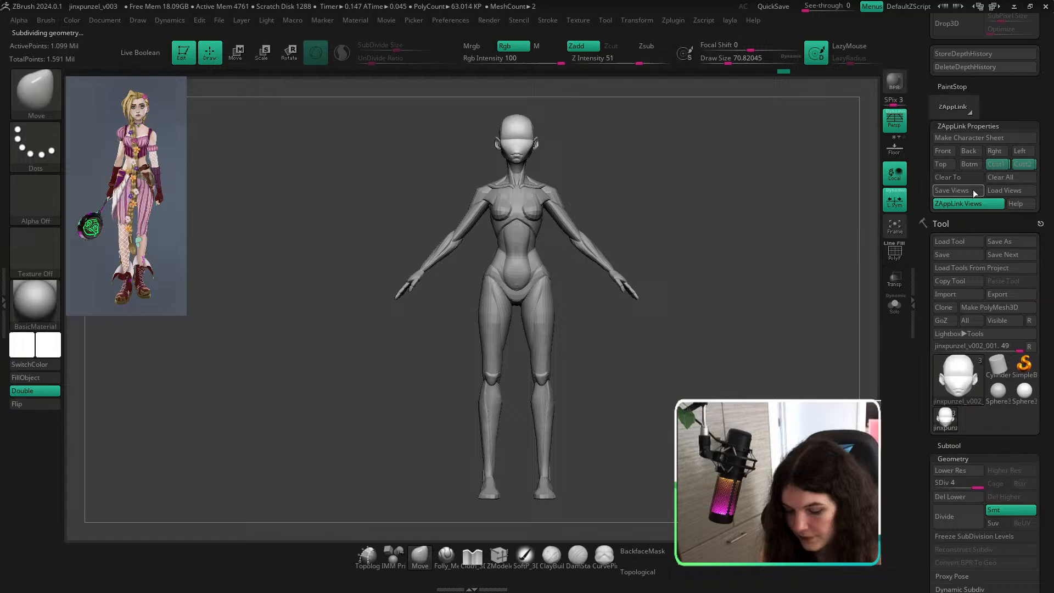
click(1020, 166)
key(shift+z)
key(shift+z)
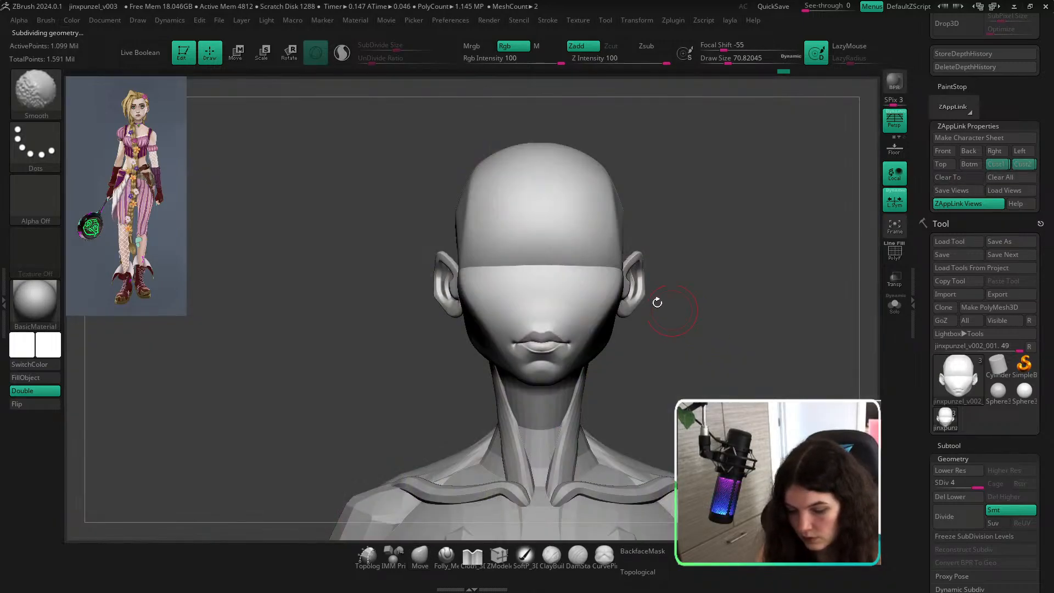
Carve the brow area above the eye line with the Folly_Mech Cut brush at SDiv 1 and about 104, comparing it with the overlay.
click(447, 555)
key(shift+d)
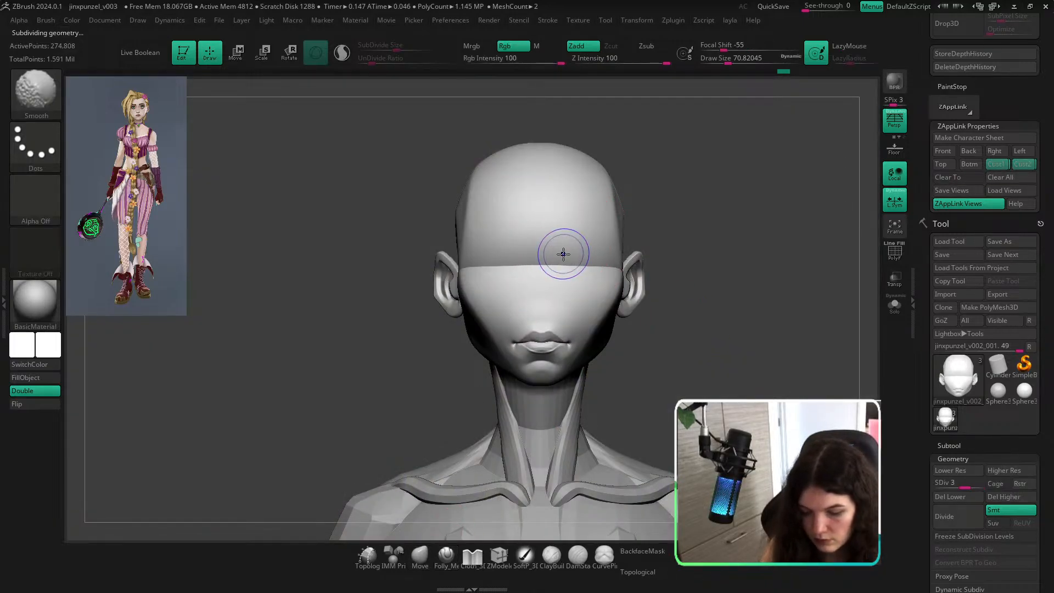
key(shift+z)
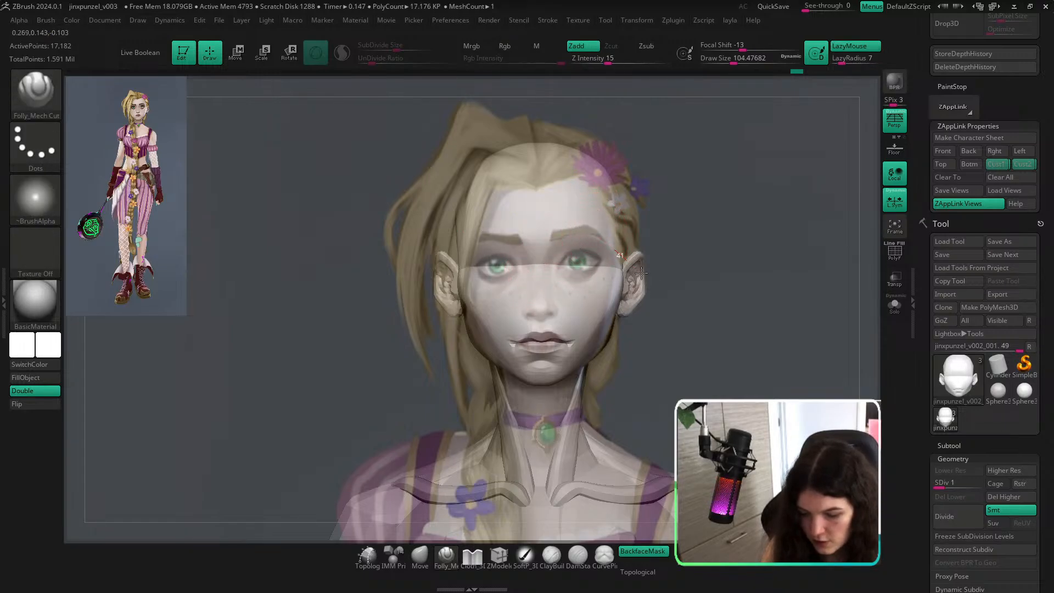
drag(699, 266, 629, 249)
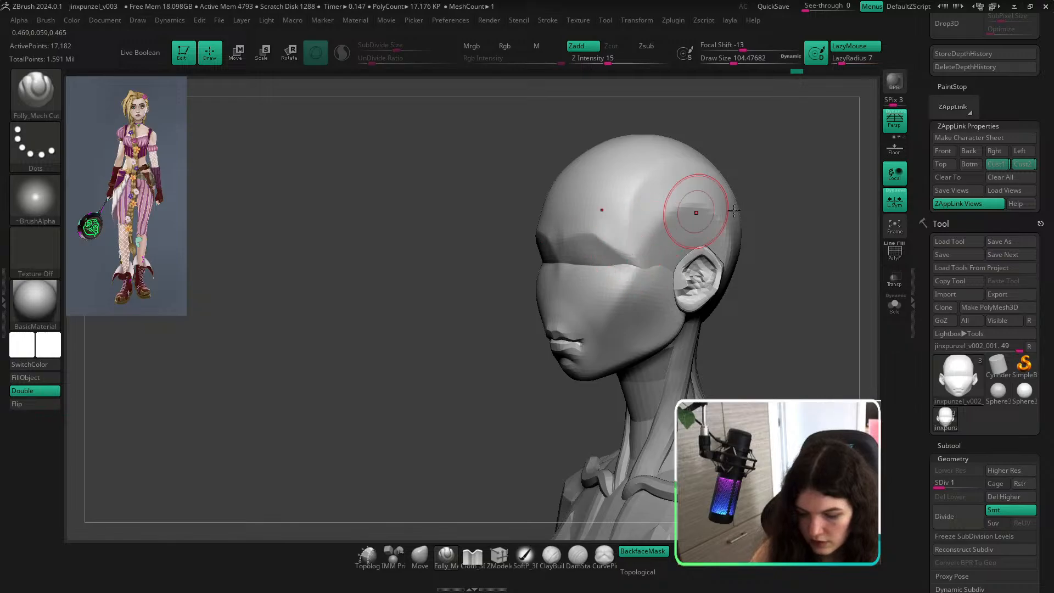
mouse_move(735, 210)
shift+mouse_down()
mouse_move(777, 295)
mouse_move(801, 244)
shift+mouse_up()
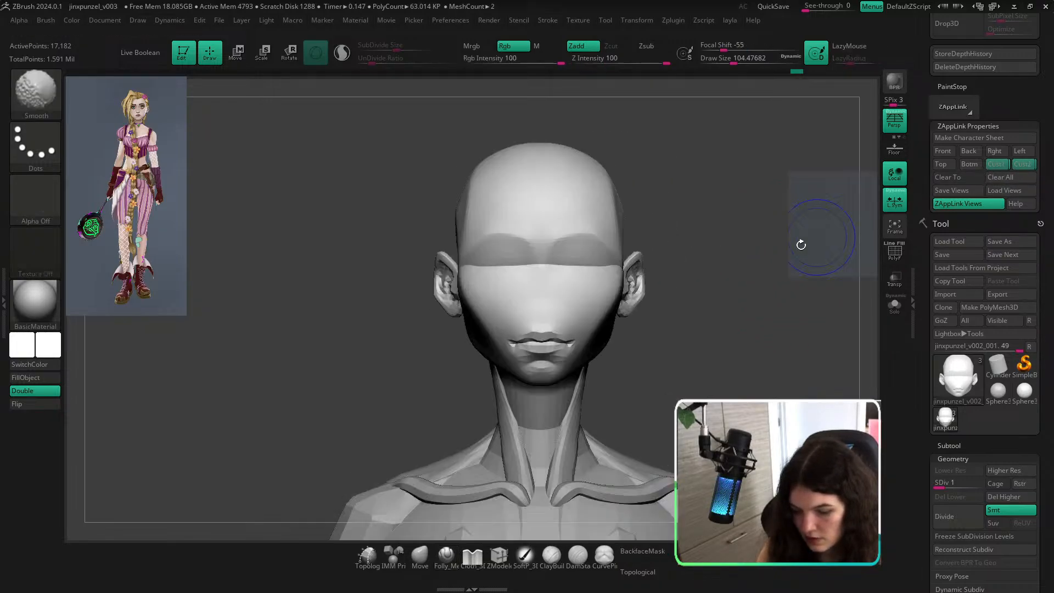
key(shift+z)
key(shift+z)
key(s)
drag(551, 290, 544, 289)
key(shift+z)
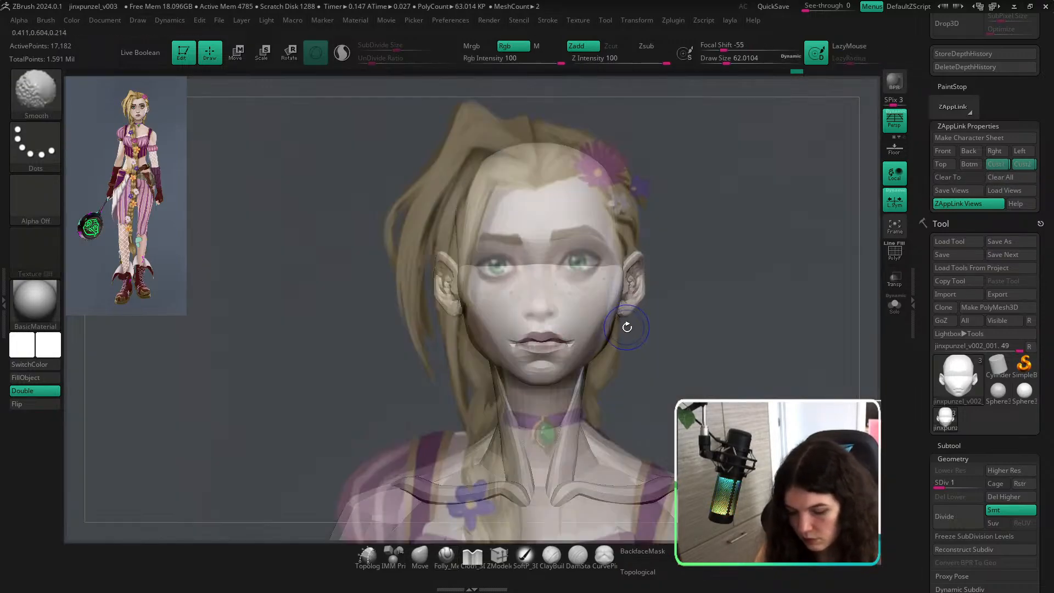
key(shift+z)
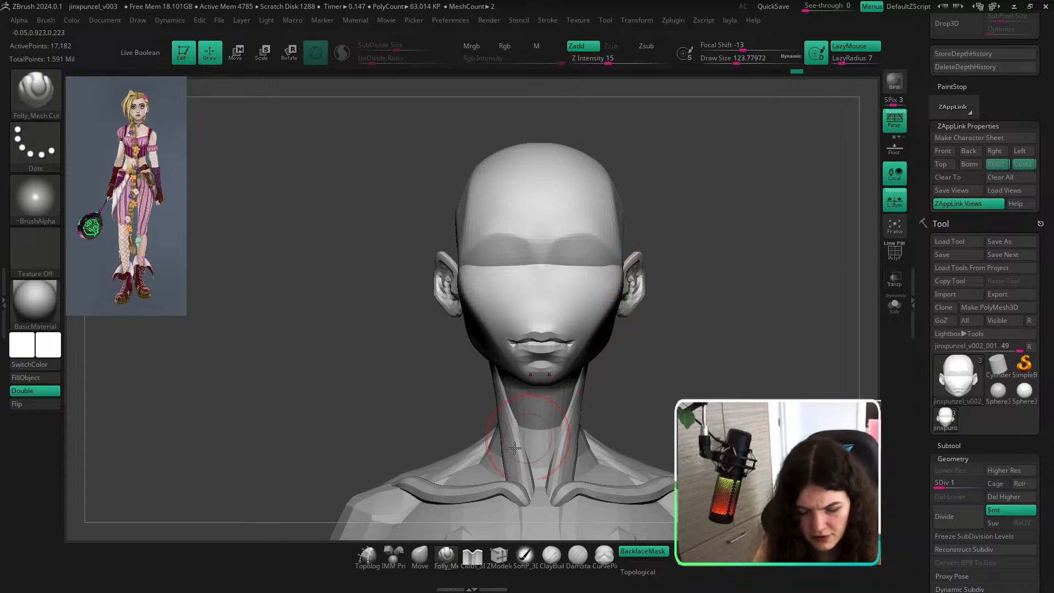
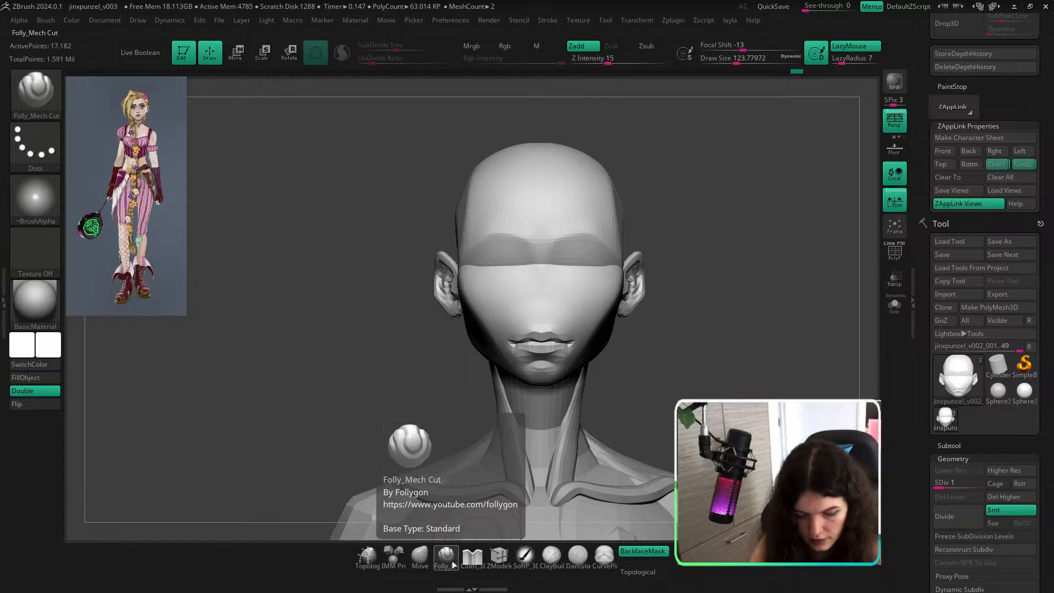
Try pinching an arched curve on each side of the forehead with CurvePinch at about 18 and 62, and undo it.
key(b)
key(c)
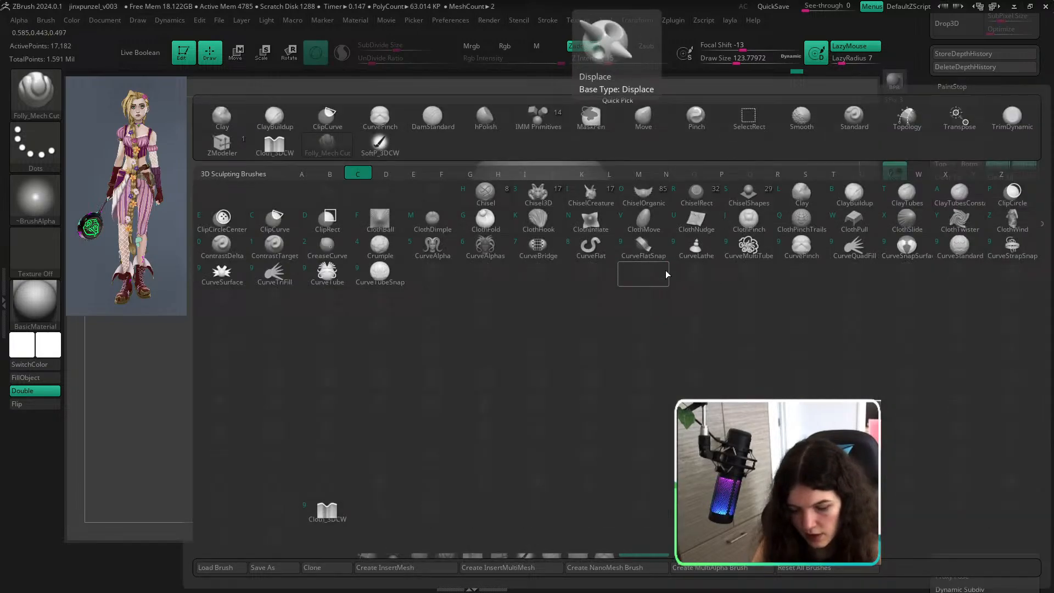
click(792, 245)
key(s)
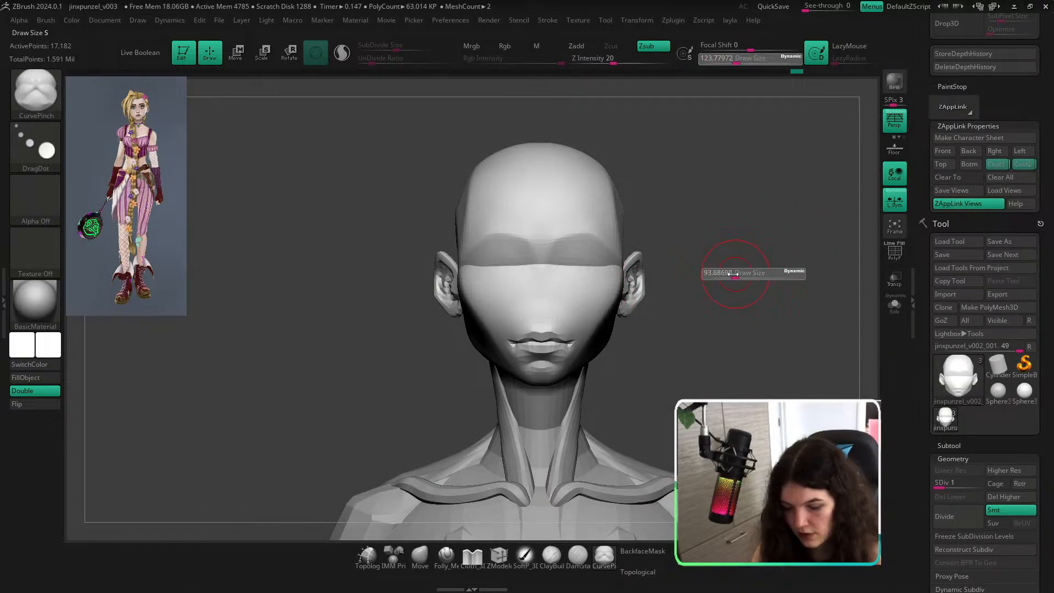
drag(720, 270, 718, 269)
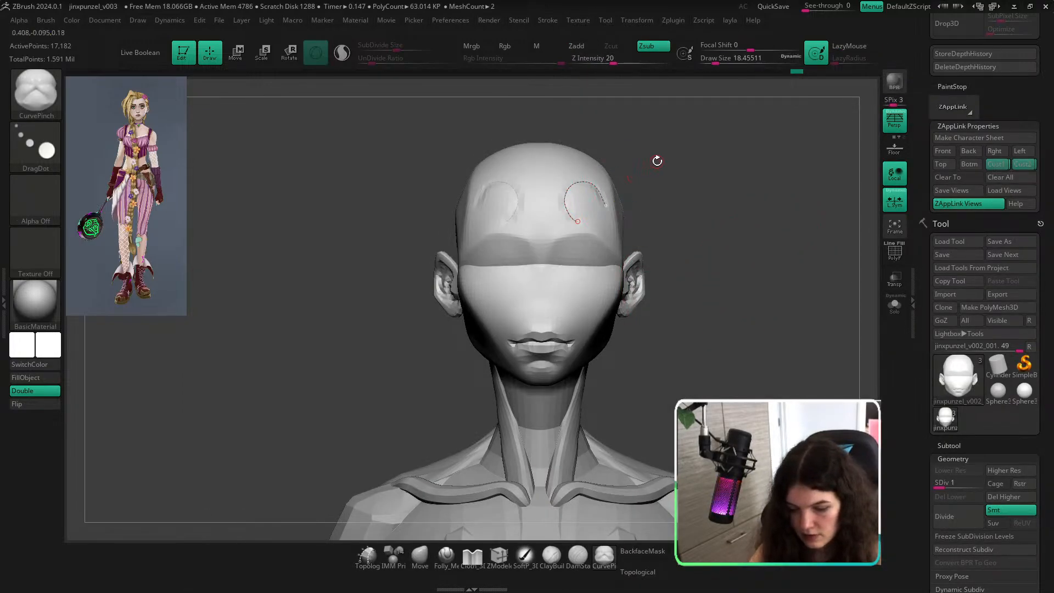
drag(658, 161, 610, 176)
key(s)
drag(694, 193, 648, 164)
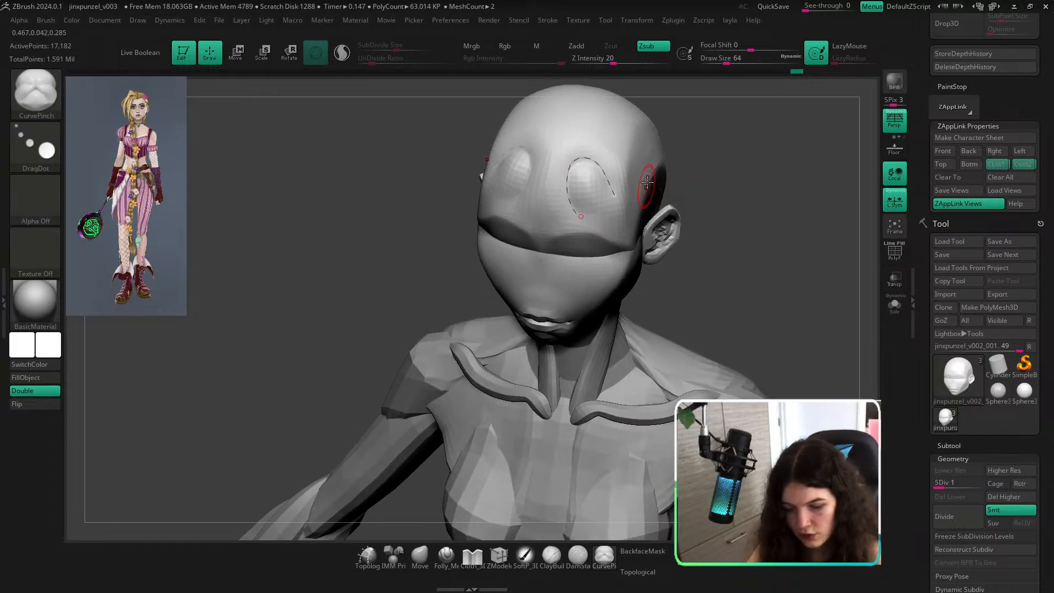
key(ctrl)
key(ctrl+z)
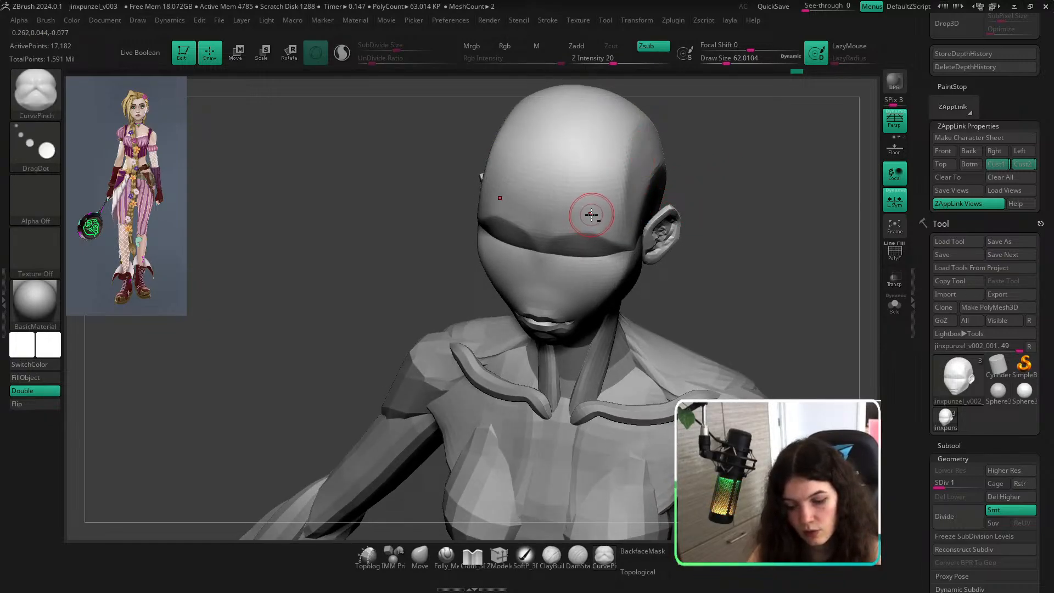
Try a second arched CurvePinch curve on the forehead at a size of about 62.
drag(574, 181, 614, 157)
drag(720, 148, 712, 136)
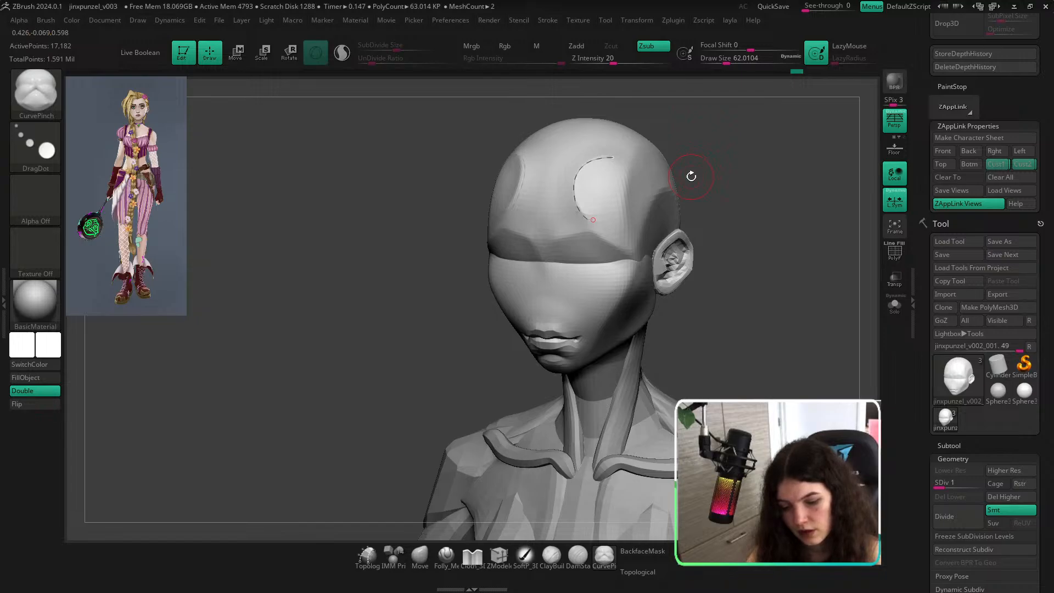
drag(692, 176, 696, 229)
Restore the saved front view with the Folly_Mech Cut brush active and compare the brow, eye line and forehead with the reference overlay.
click(446, 555)
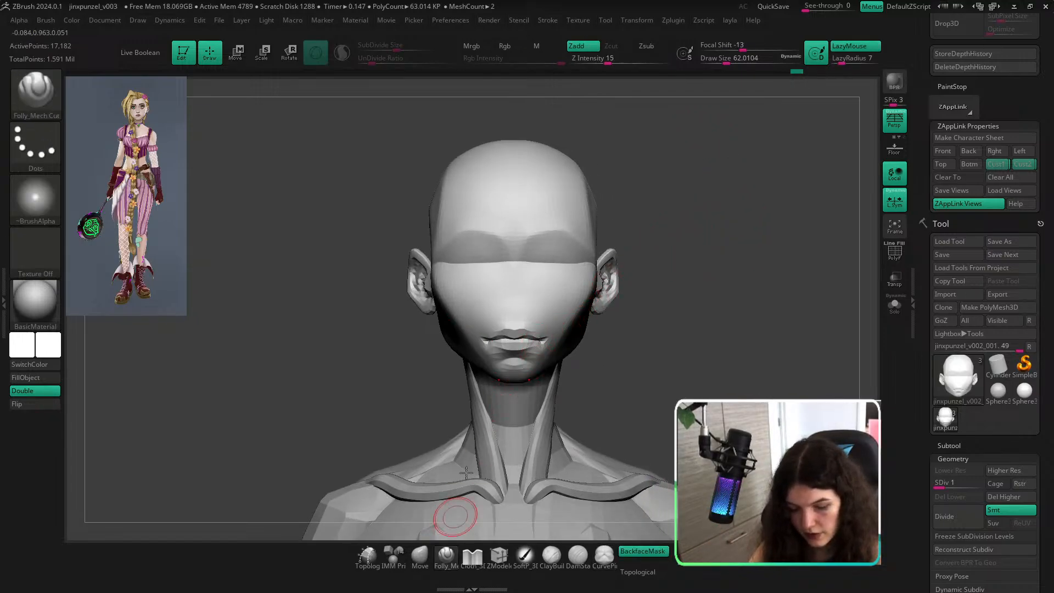
click(1024, 166)
click(999, 166)
key(shift+z)
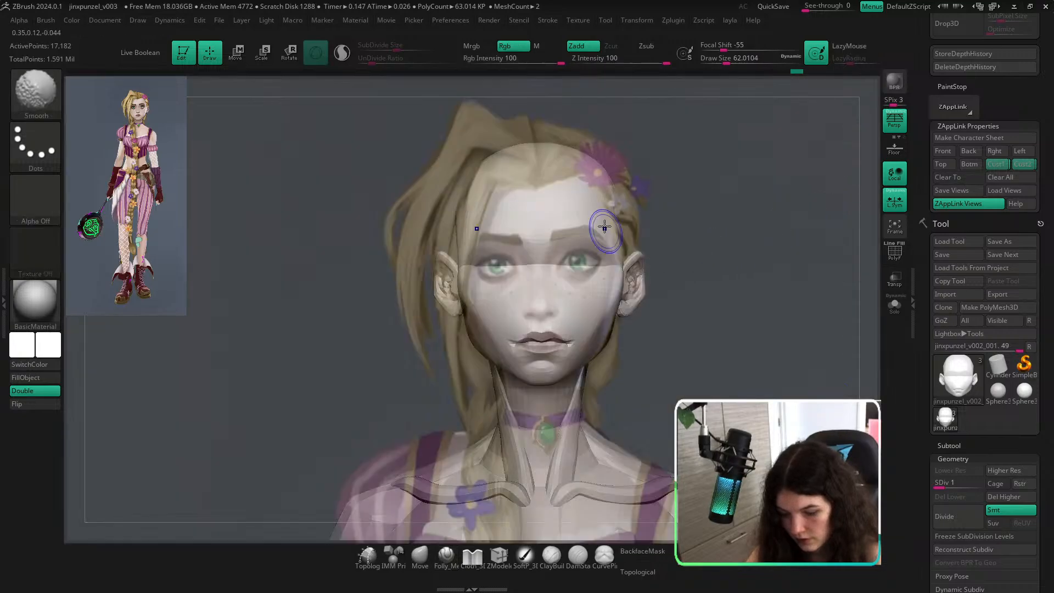
key(shift+z)
key(shift+z)
key(shift+z)
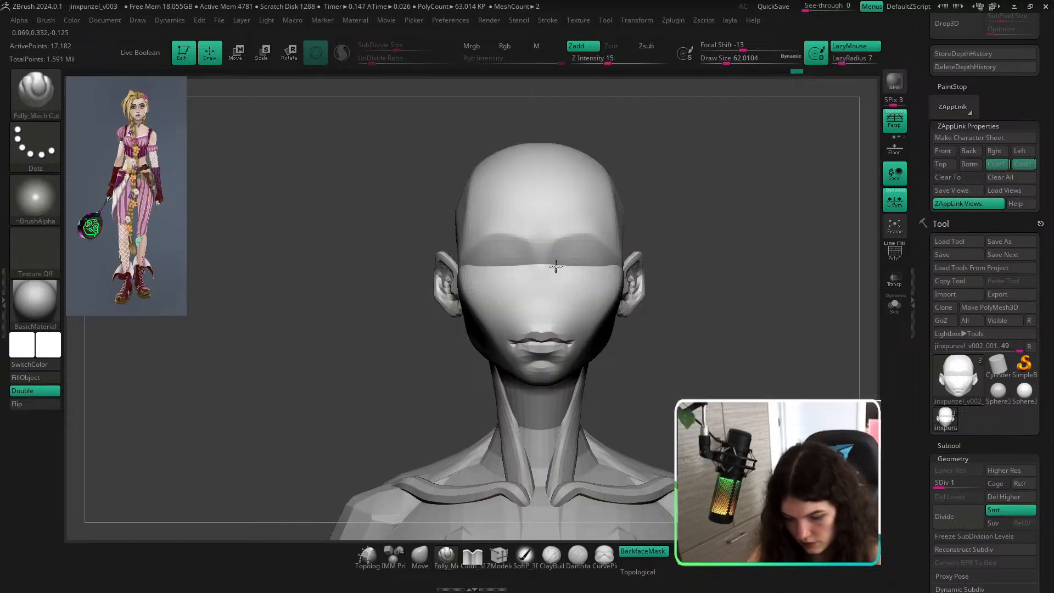
key(shift+z)
key(shift+z)
key(shift+z)
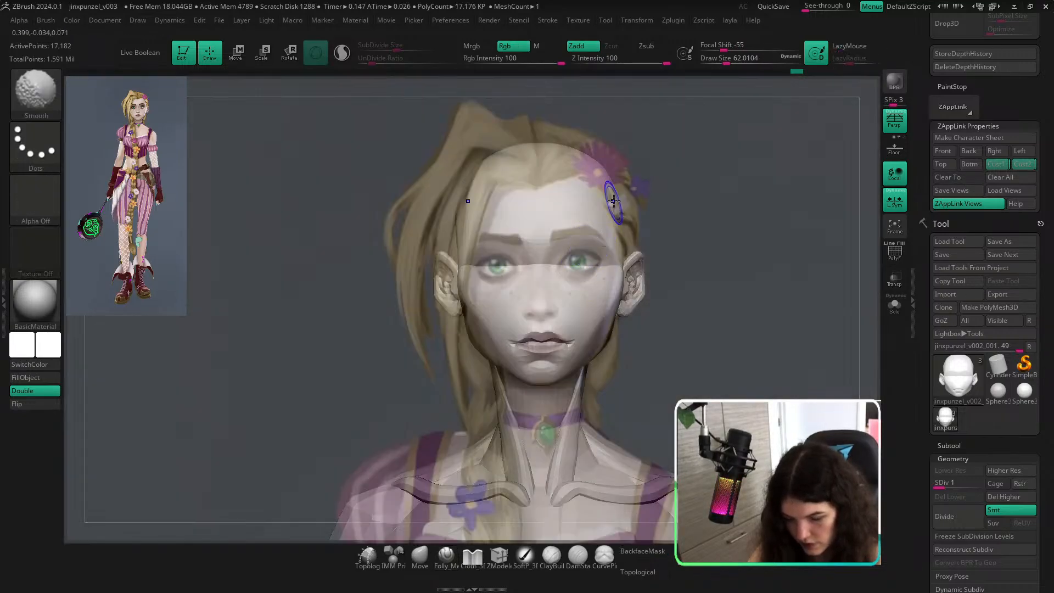
key(shift+z)
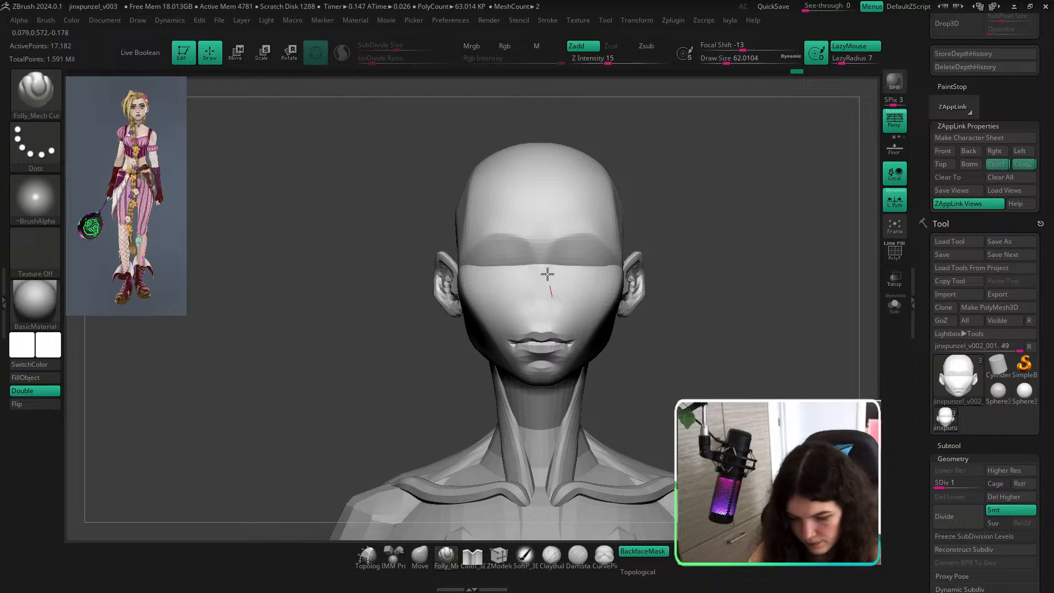
Build up a nose between the eye line and mouth with ClayBuildup at about 41, checking its placement against the overlay.
drag(697, 224, 676, 249)
key(b)
key(c)
key(b)
key(s)
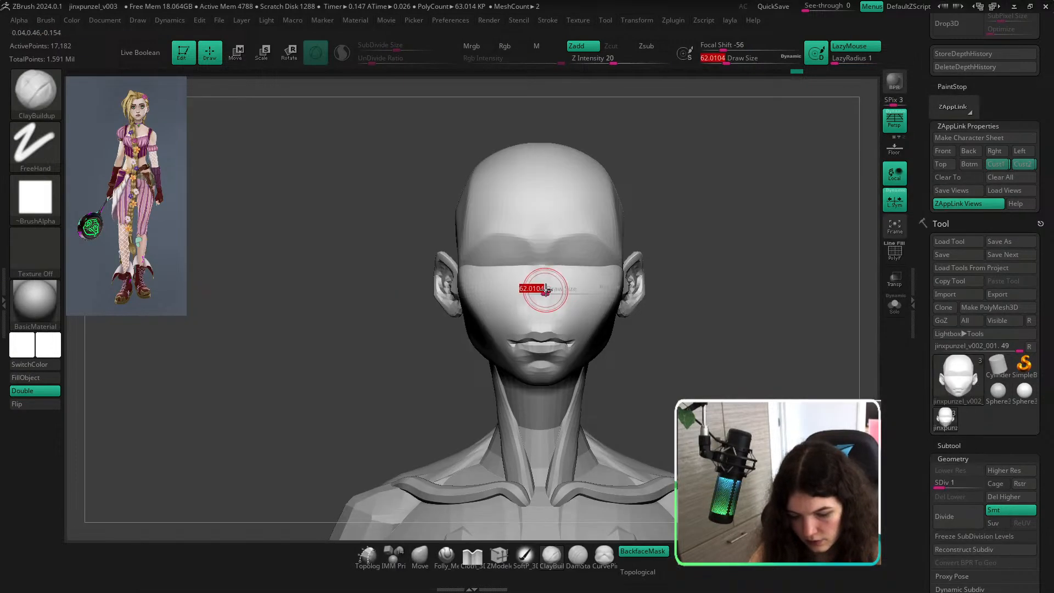
drag(546, 288, 541, 288)
key(shift+z)
key(shift+z)
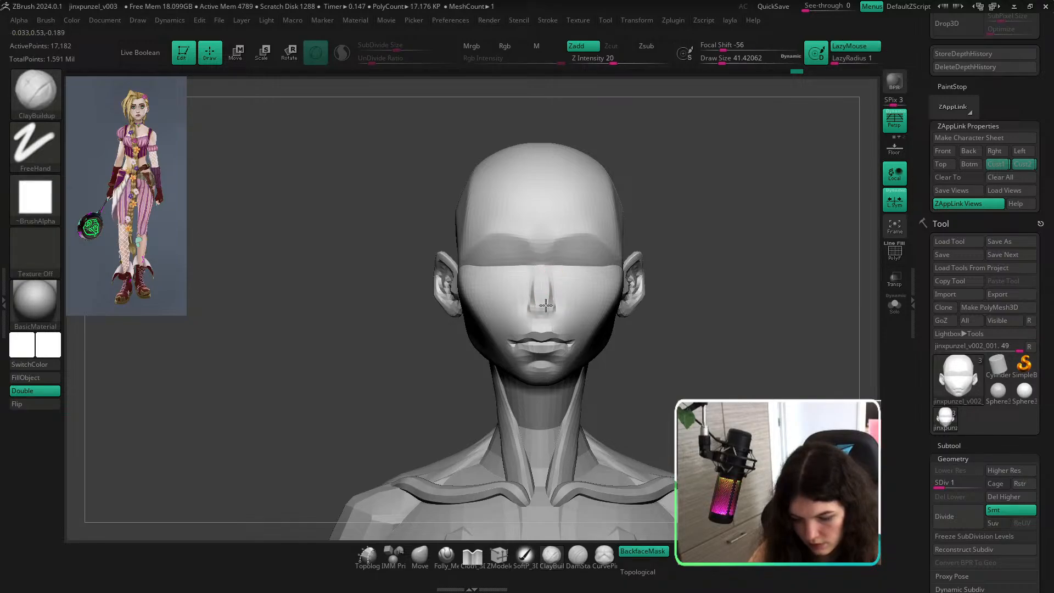
drag(547, 312, 555, 311)
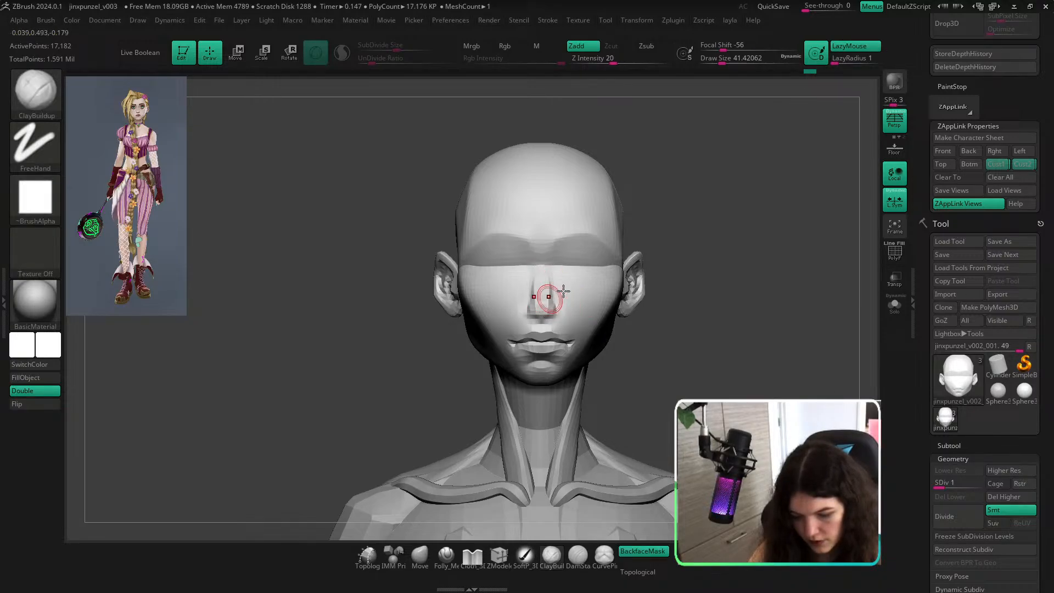
key(shift+z)
key(shift+z)
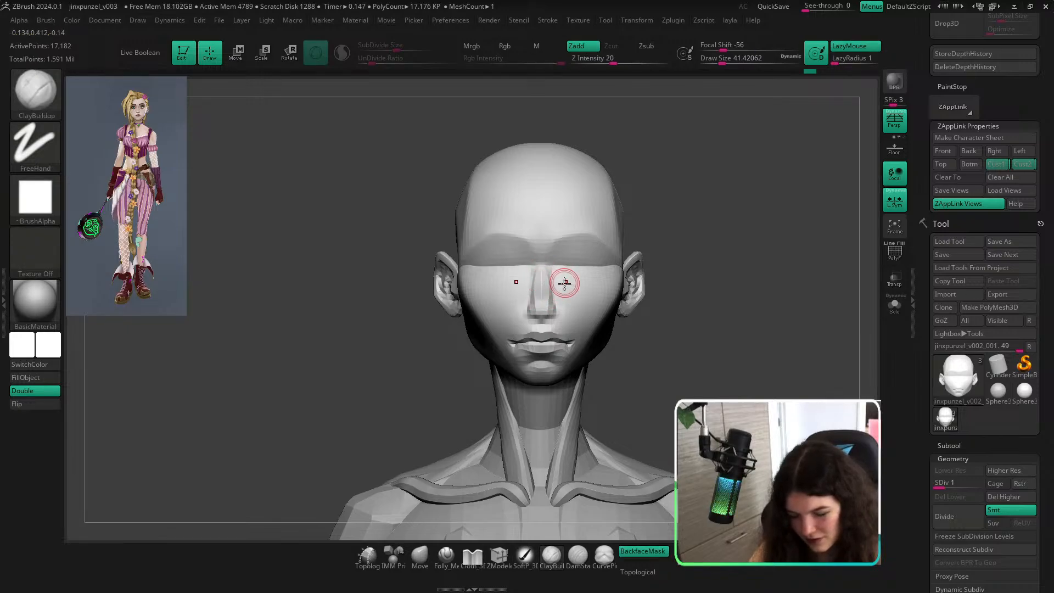
Adjust the nose from the front with the Move brush at about 44 and 35, checking it against the overlay.
click(420, 555)
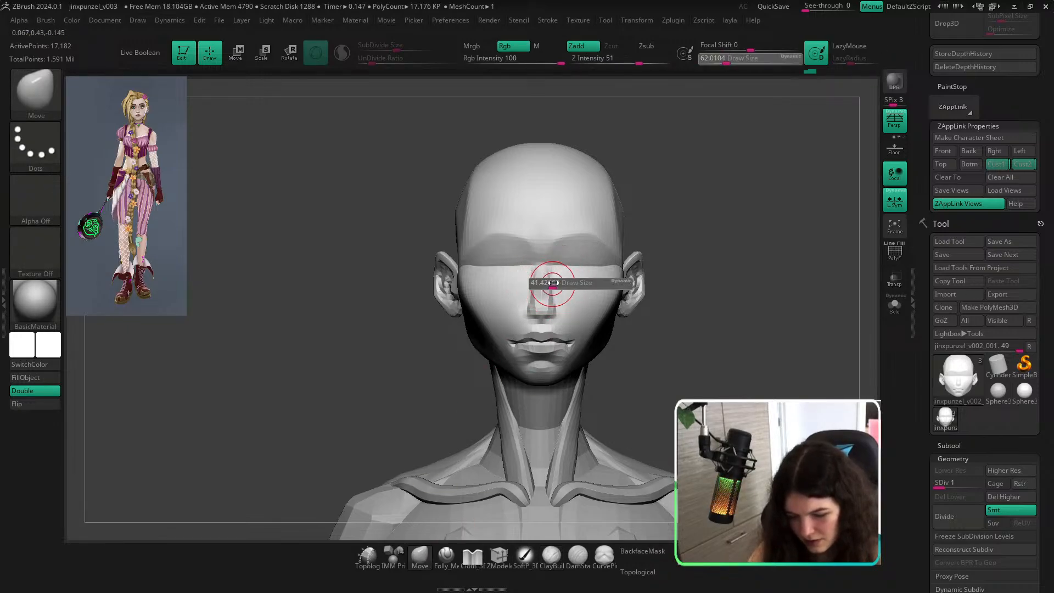
key(space)
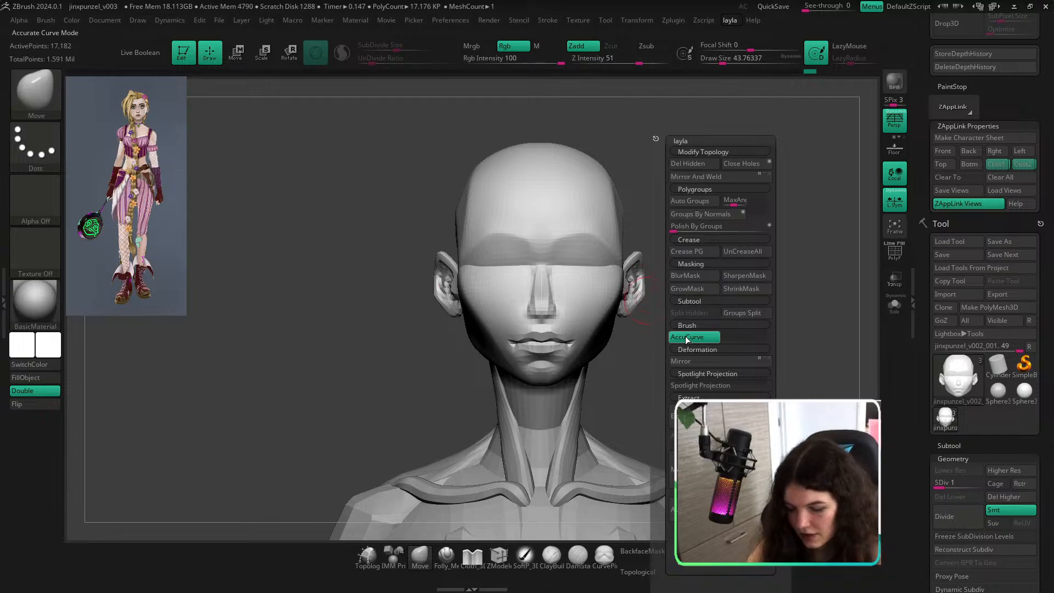
key([)
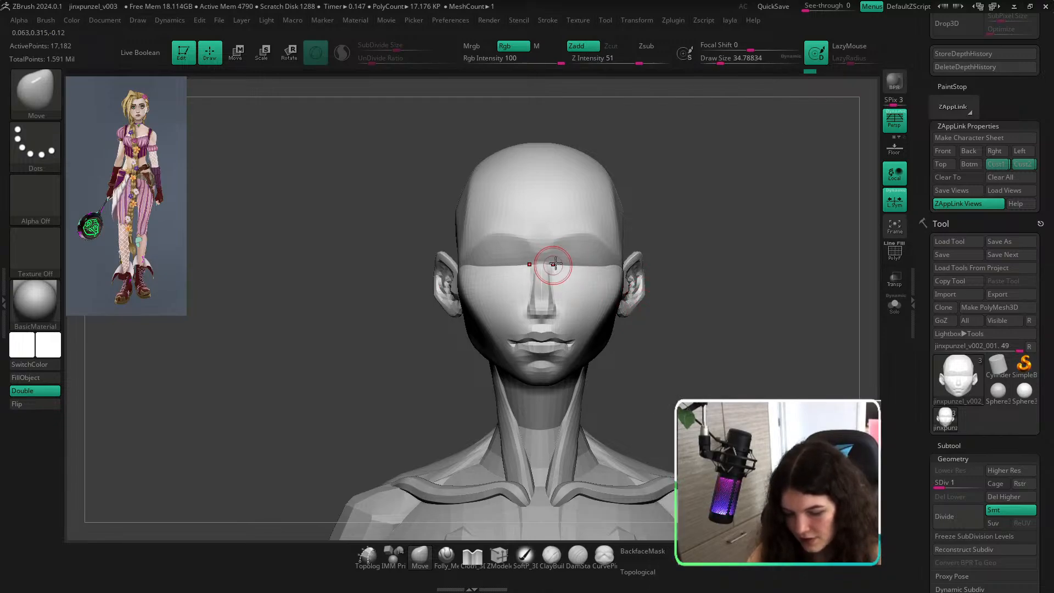
key(shift+z)
key(shift+z)
Pull the nose tip forward and shape the nose in profile with the Move brush at sizes from about 77 to 140.
drag(687, 275, 703, 220)
key(])
key(])
key(])
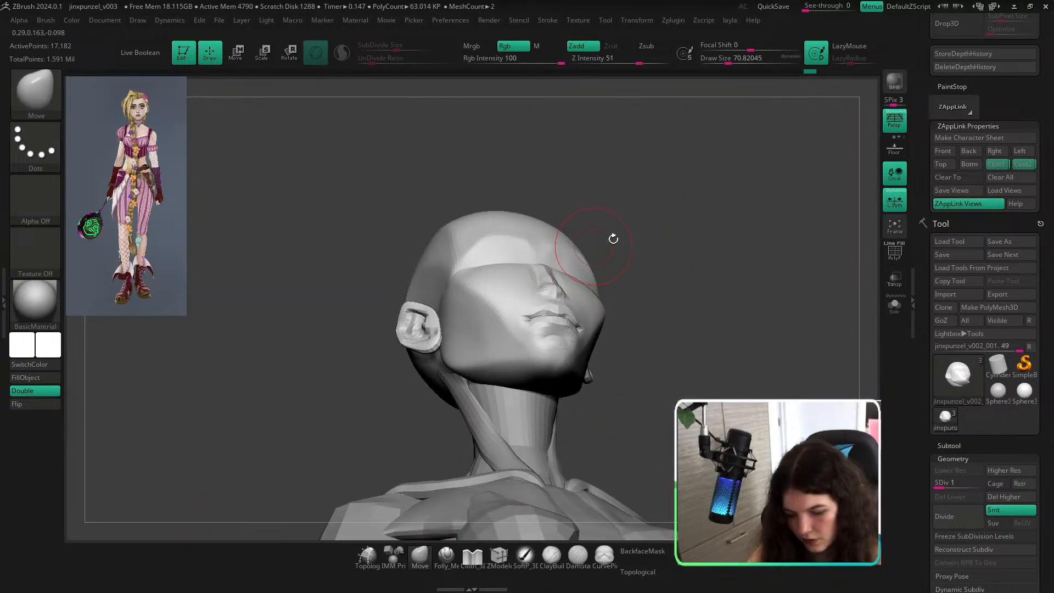
drag(613, 239, 591, 336)
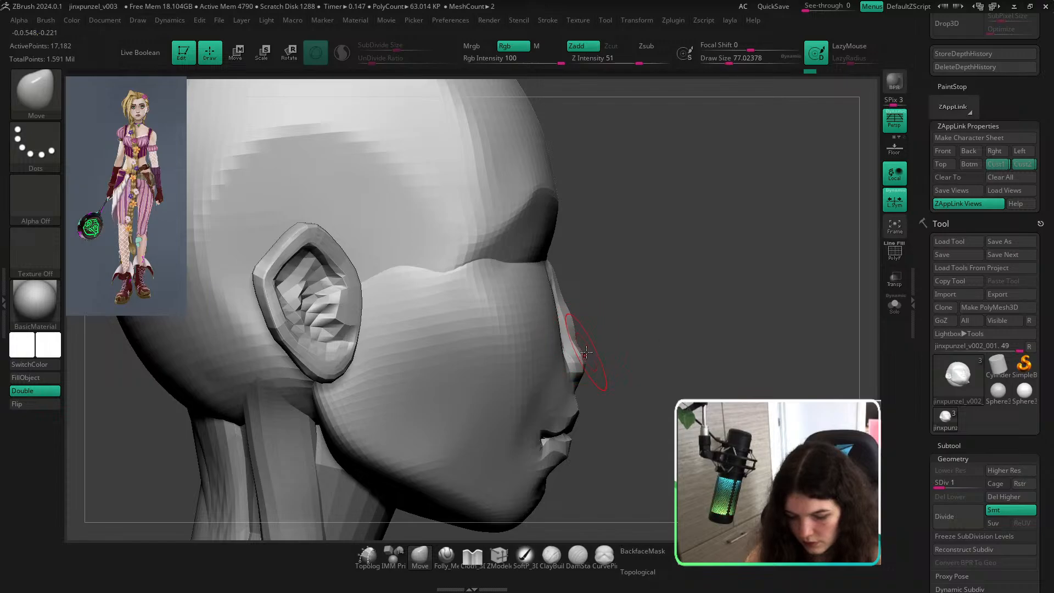
key([)
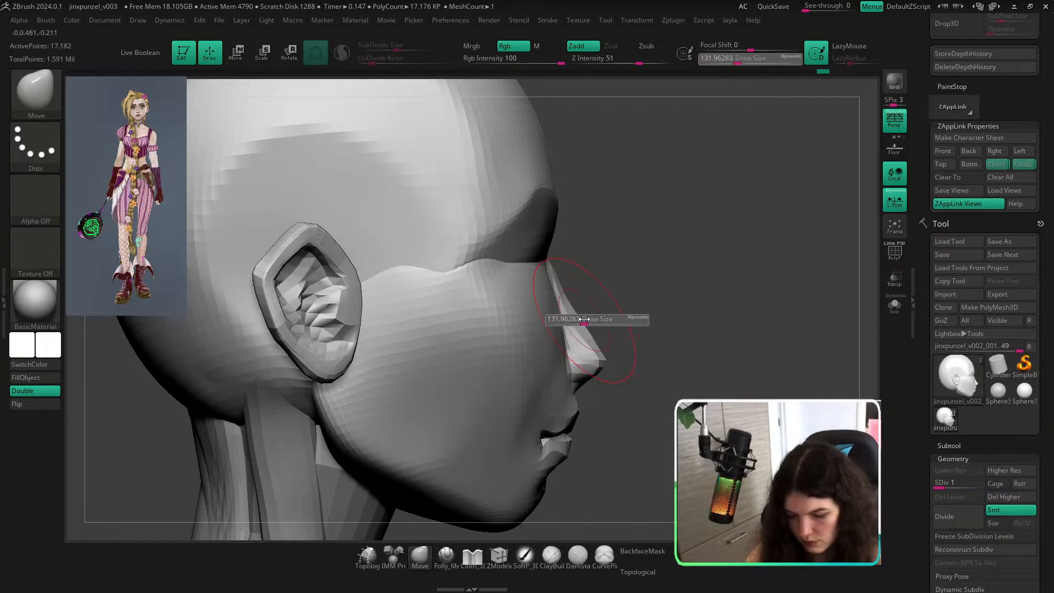
key([)
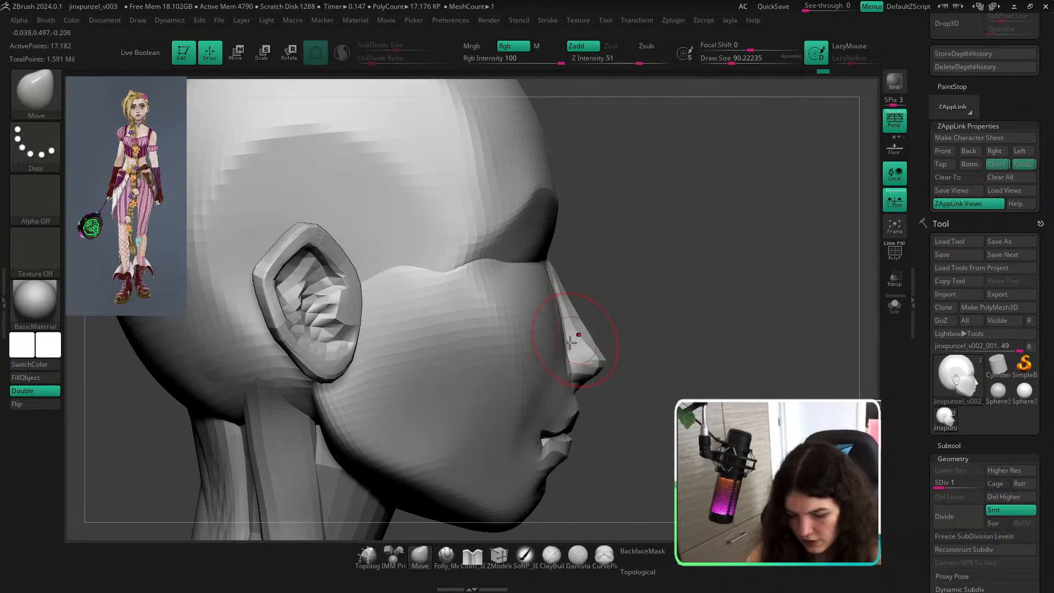
drag(571, 378, 567, 377)
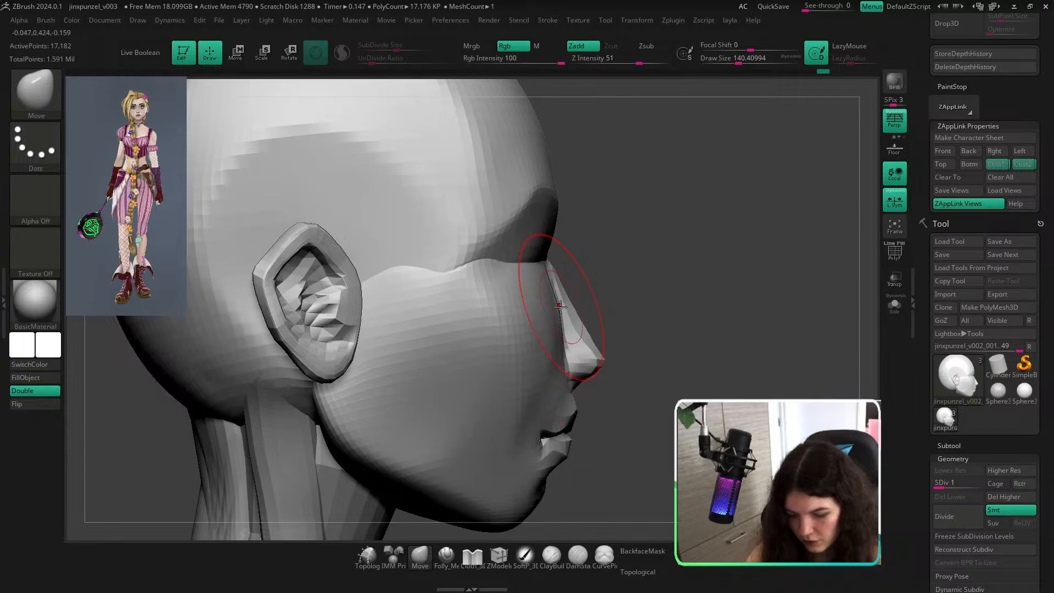
Restore the saved front view, compare the nose with the overlay, and take the head up to SDiv 2.
click(1007, 161)
click(1023, 163)
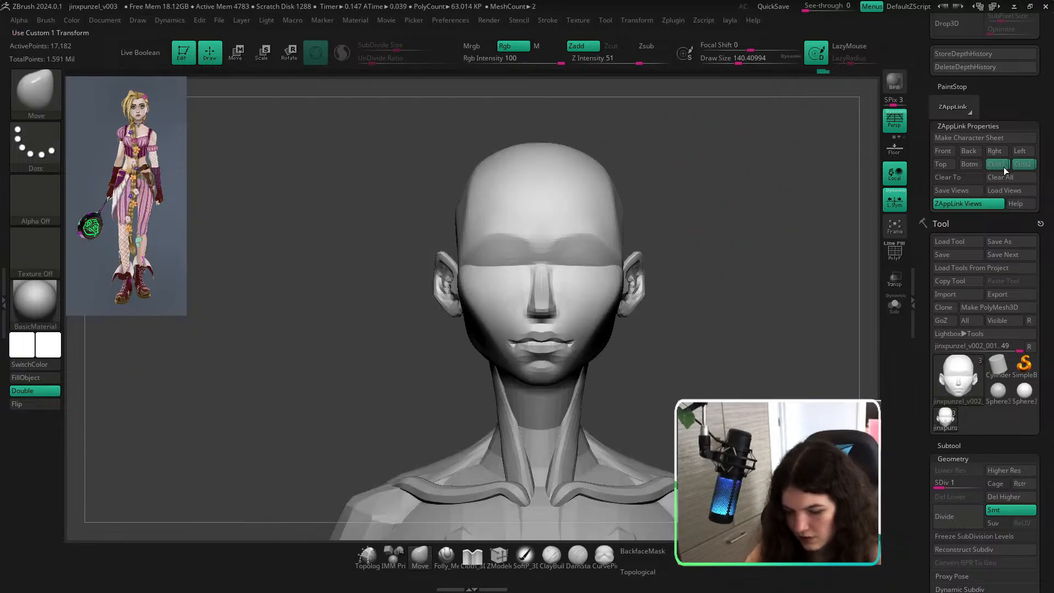
key(shift+z)
key(shift+z)
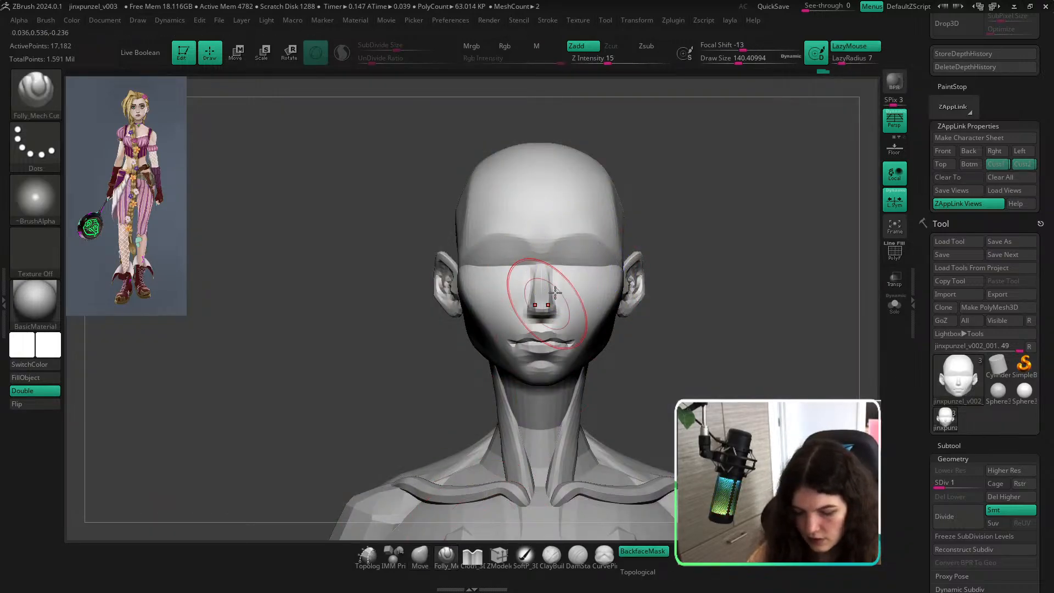
key(ctrl+d)
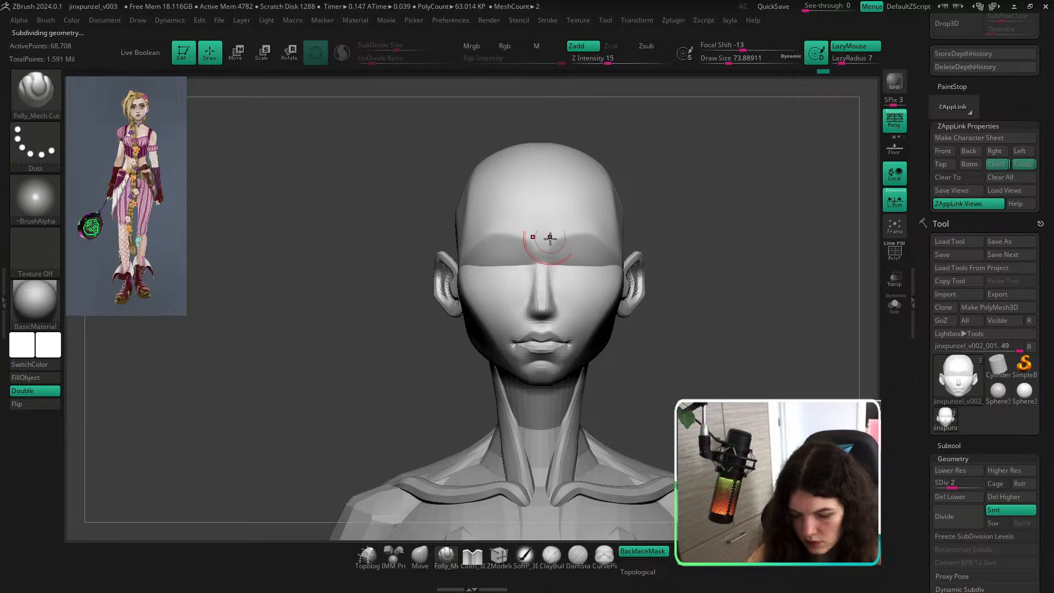
Carve the transition from brow to nose bridge with Folly_Mech Cut at about 74, smooth it, and check the overlay.
drag(550, 252, 553, 244)
shift+drag(552, 263, 551, 306)
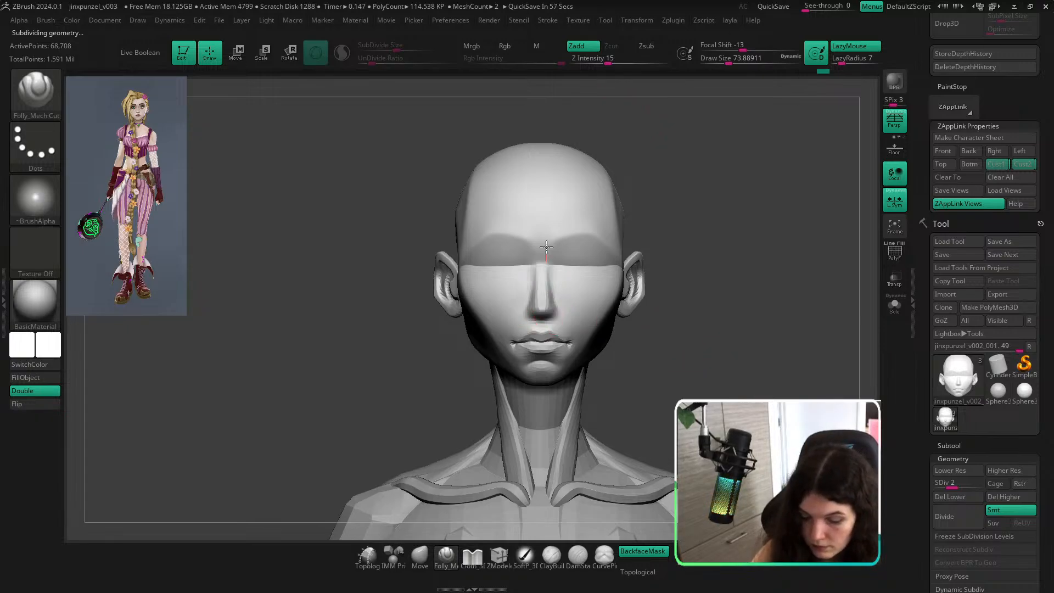
drag(547, 247, 547, 244)
shift+drag(547, 264, 550, 302)
key(shift+z)
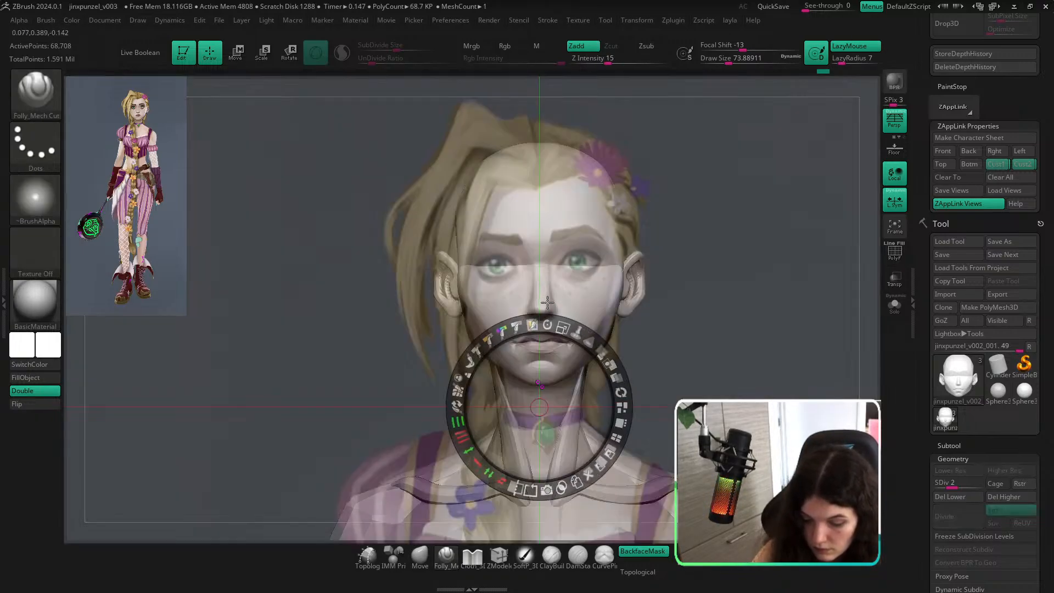
key(z)
key(shift+z)
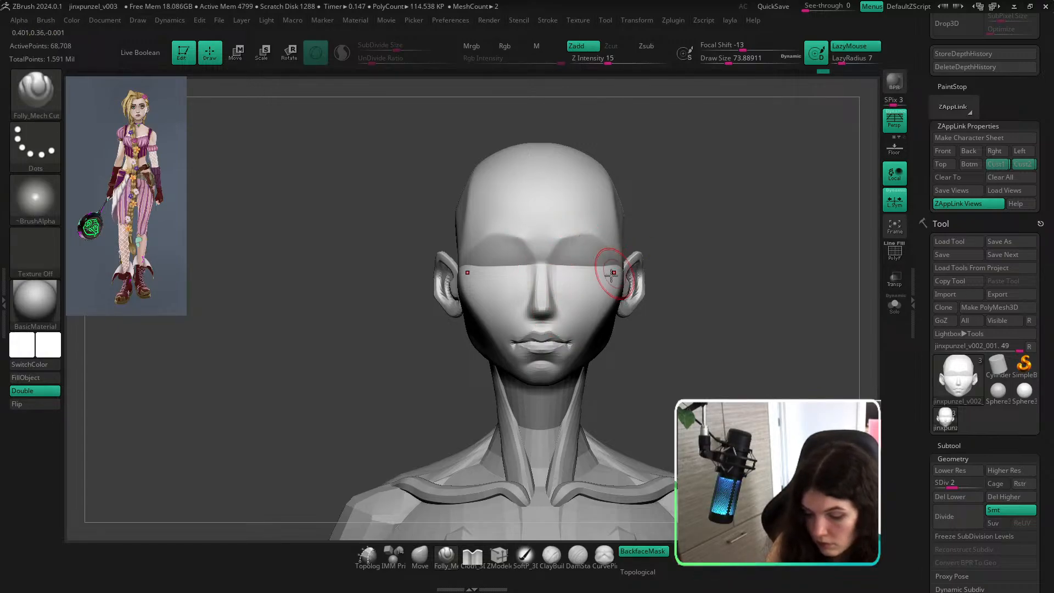
Define the side planes of the nose with Folly_Mech Cut at about 51, undoing the stroke under the nose tip.
key(s)
drag(556, 292, 551, 292)
drag(673, 269, 588, 294)
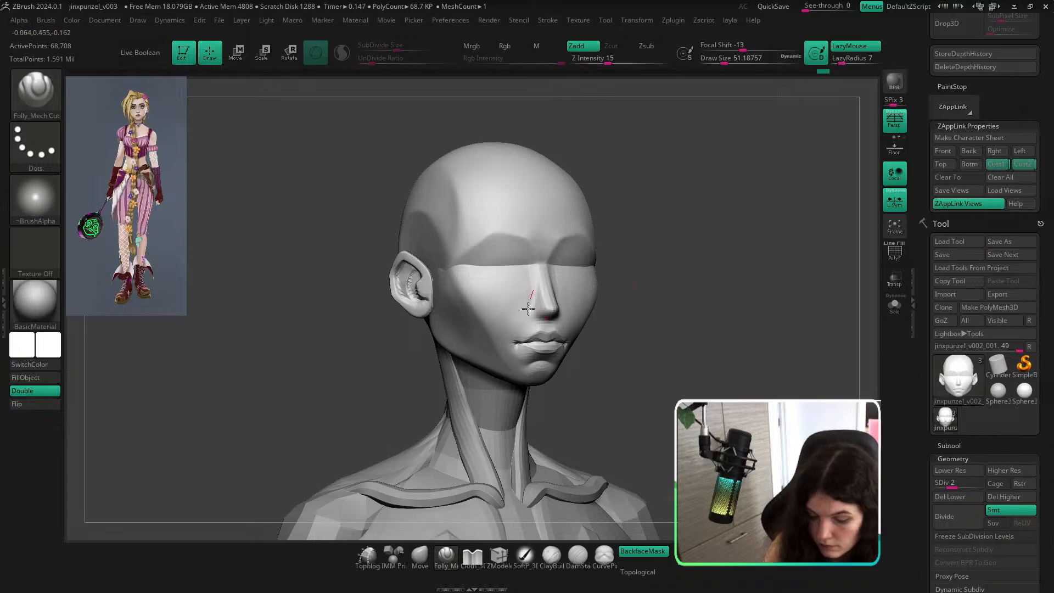
drag(540, 318, 548, 323)
ctrl+right_drag(549, 291, 541, 330)
key(ctrl+z)
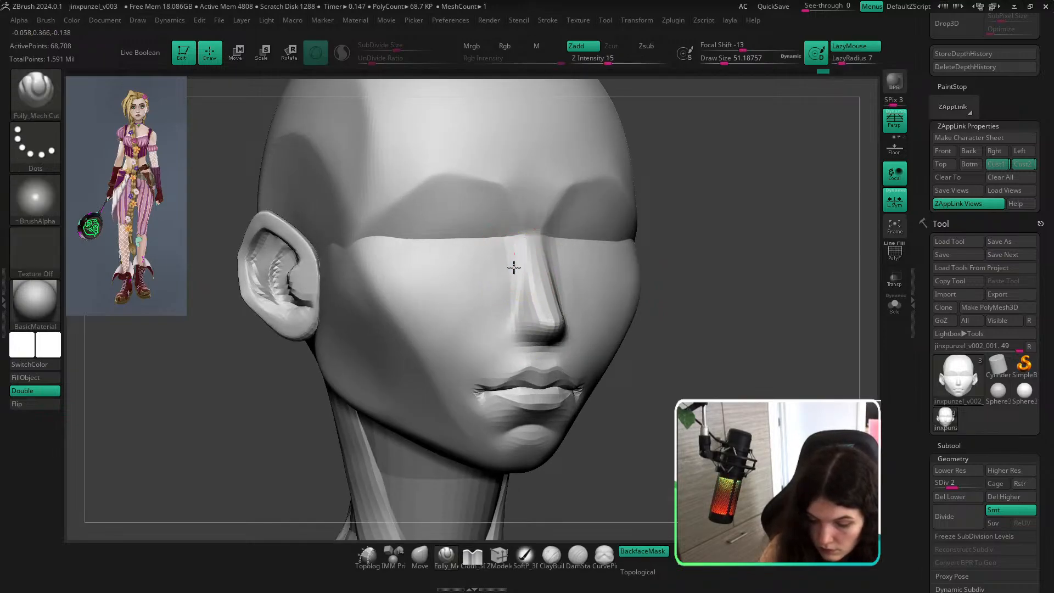
drag(513, 266, 516, 329)
shift+drag(723, 339, 645, 363)
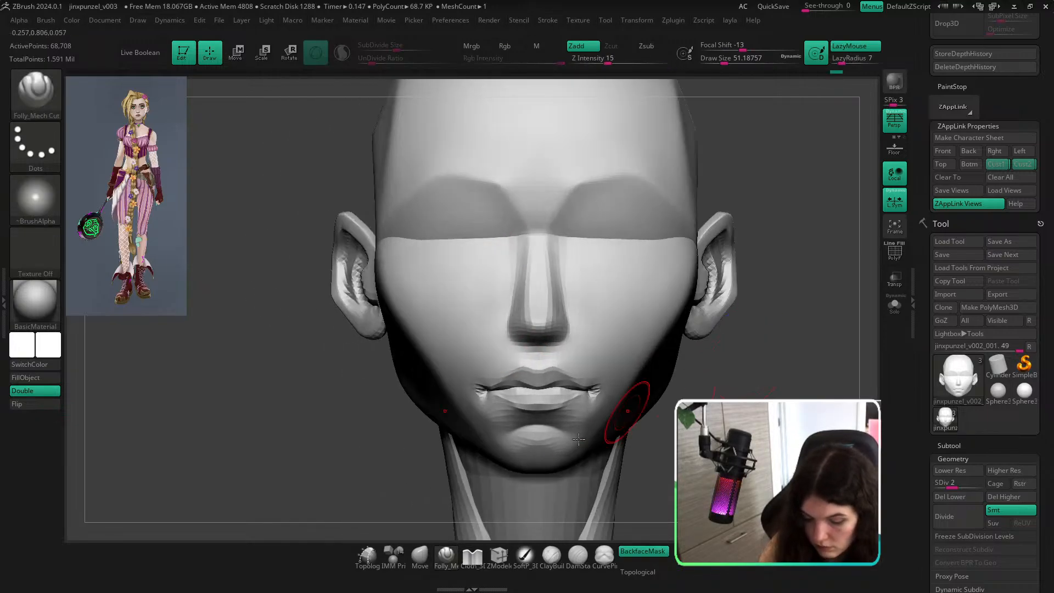
Widen the base of the nose symmetrically with the Move brush at about 80.
key(b)
key(m)
key(v)
key(s)
drag(566, 328, 574, 331)
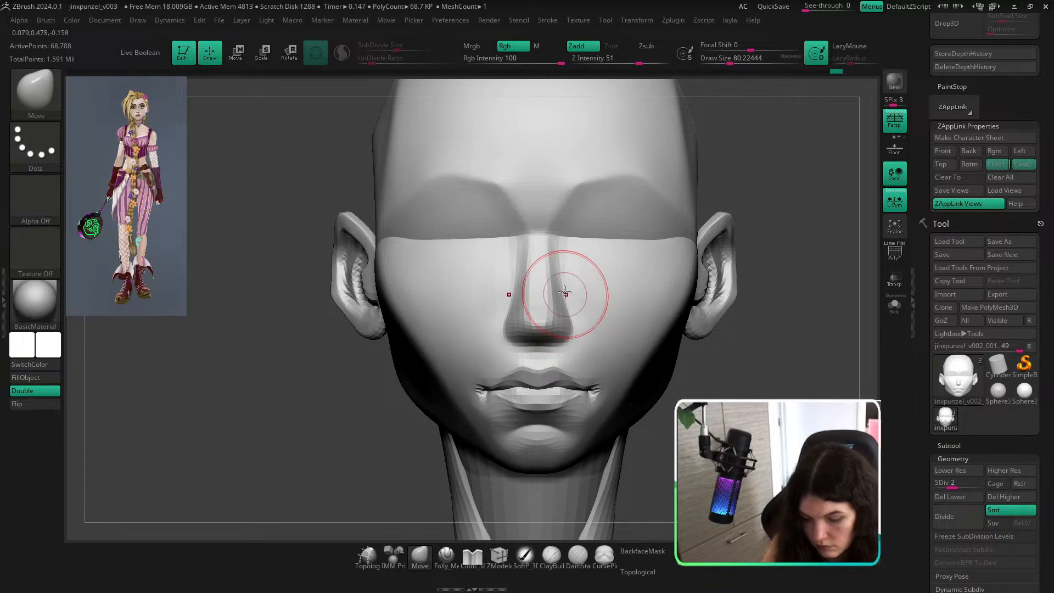
ctrl+right_drag(574, 269, 582, 231)
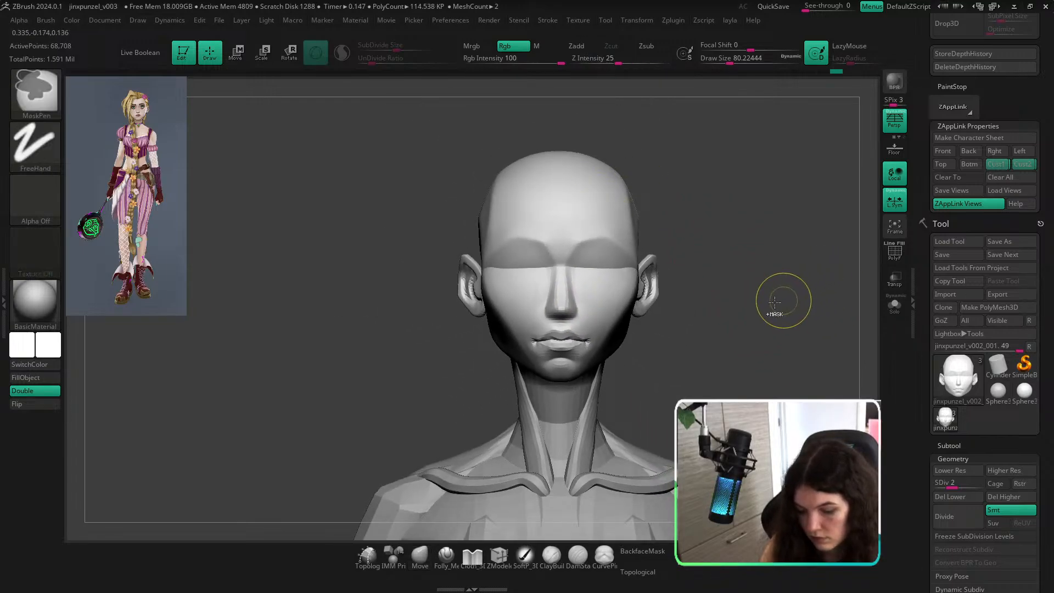
Take the head up to SDiv 3 and reshape the nose tip in profile with the Move brush at about 104.
ctrl+right_drag(674, 343, 666, 367)
key(ctrl+d)
drag(744, 353, 714, 353)
ctrl+right_drag(714, 353, 705, 387)
key(s)
drag(622, 329, 631, 330)
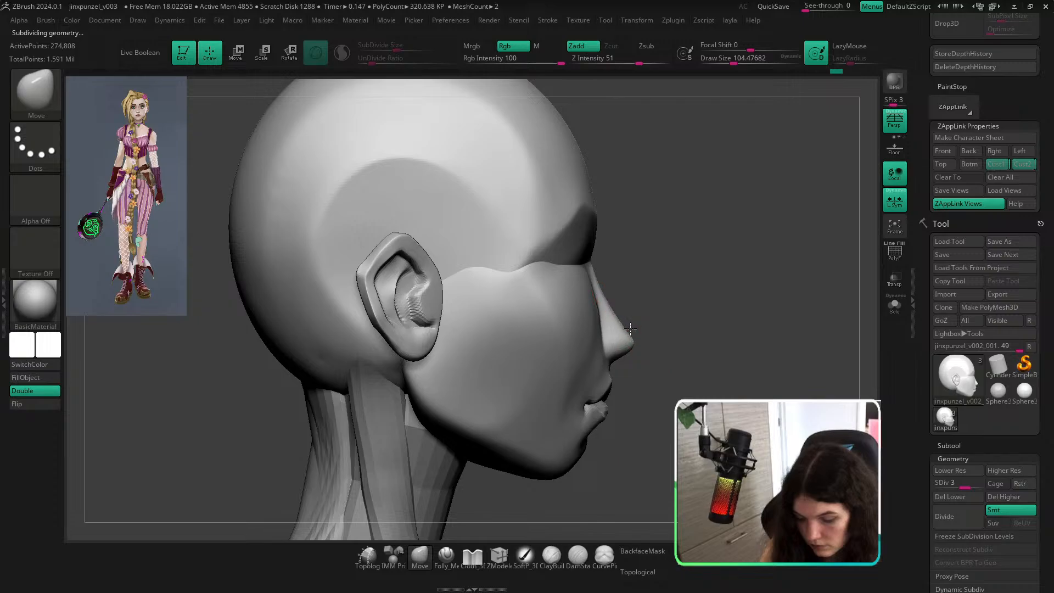
mouse_move(624, 309)
ctrl+right_down()
mouse_move(619, 242)
mouse_move(622, 274)
ctrl+right_up()
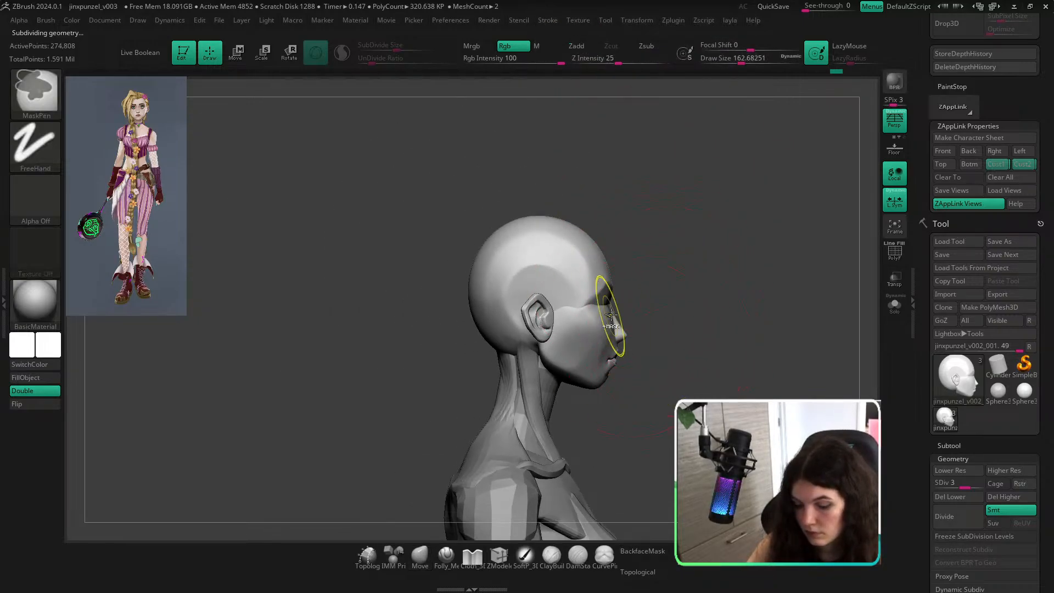
Adjust the facial profile around the nose bridge and mouth with the Move brush at about 120, 97 and 136.
ctrl+right_drag(607, 299, 618, 312)
key(bracketleft)
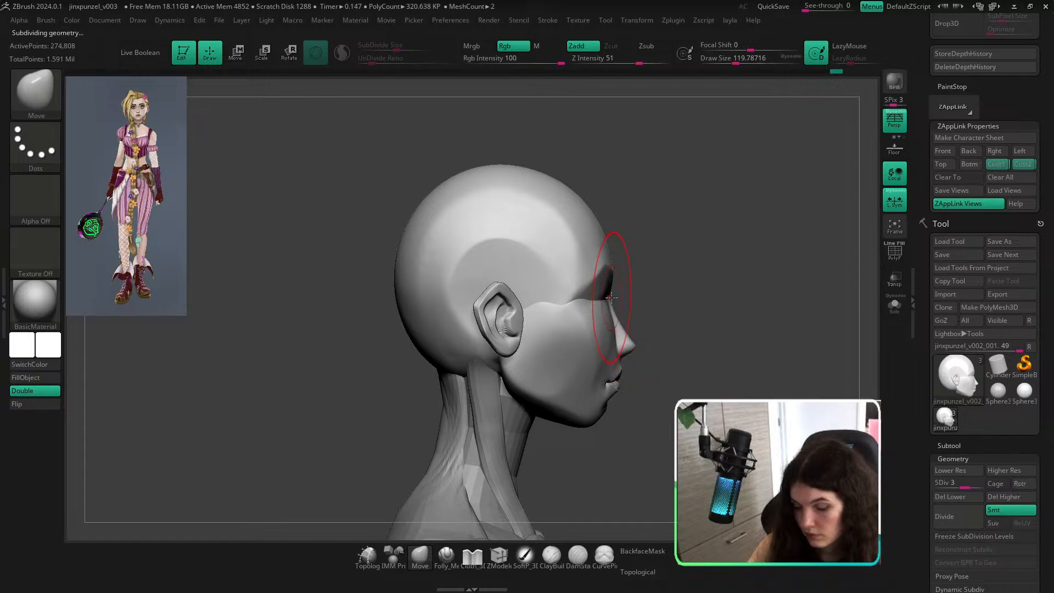
key(bracketleft)
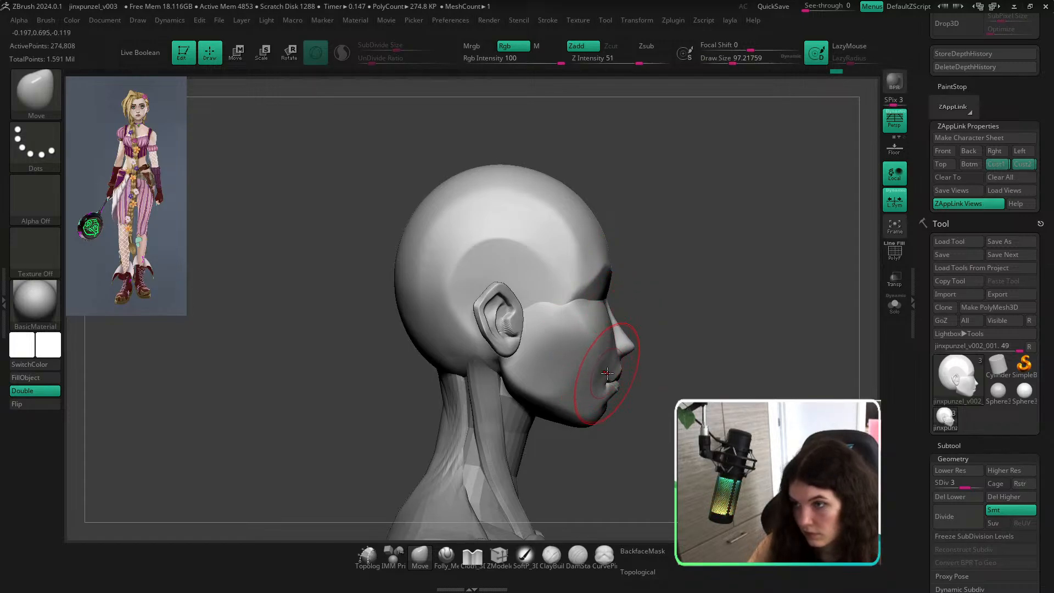
key(bracketright)
key(bracketright)
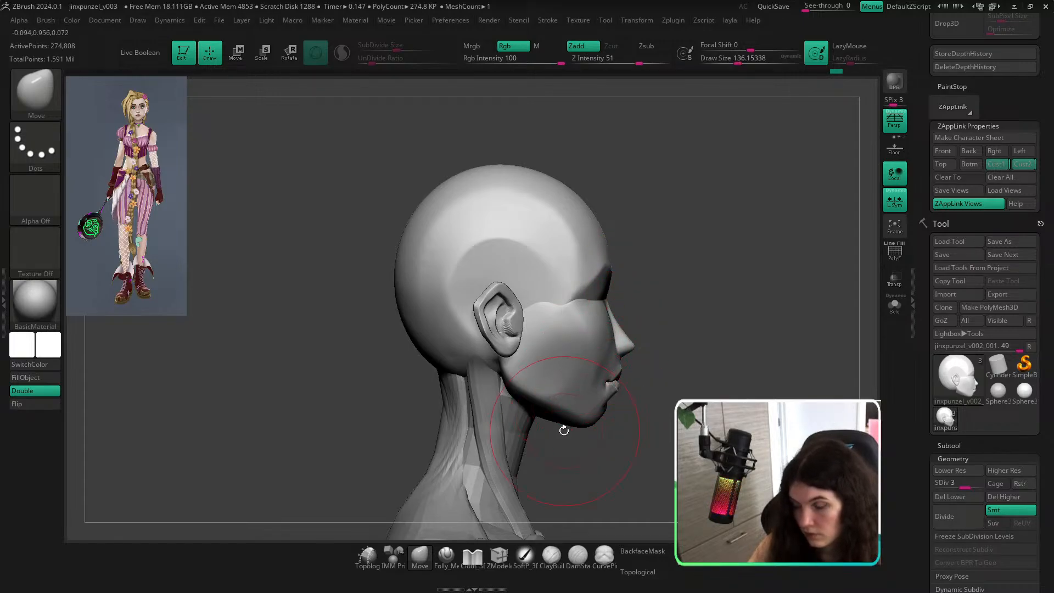
Isolate the face section in Solo mode, lower it to SDiv 1 and mask it with the Lasso stroke, leaving the jaw underside free.
ctrl+shift+click(581, 422)
click(894, 305)
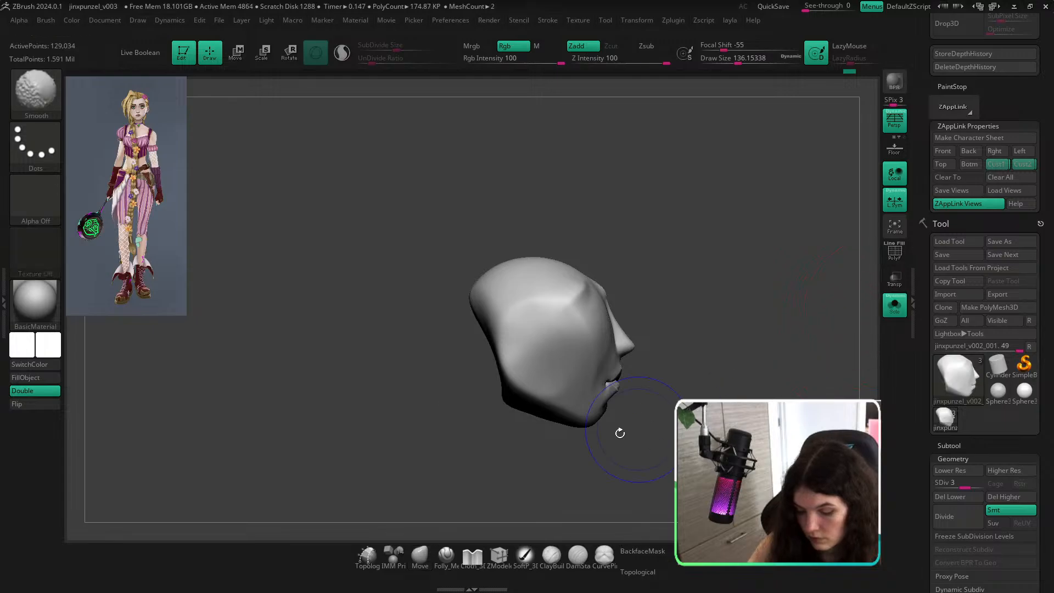
ctrl+click(36, 146)
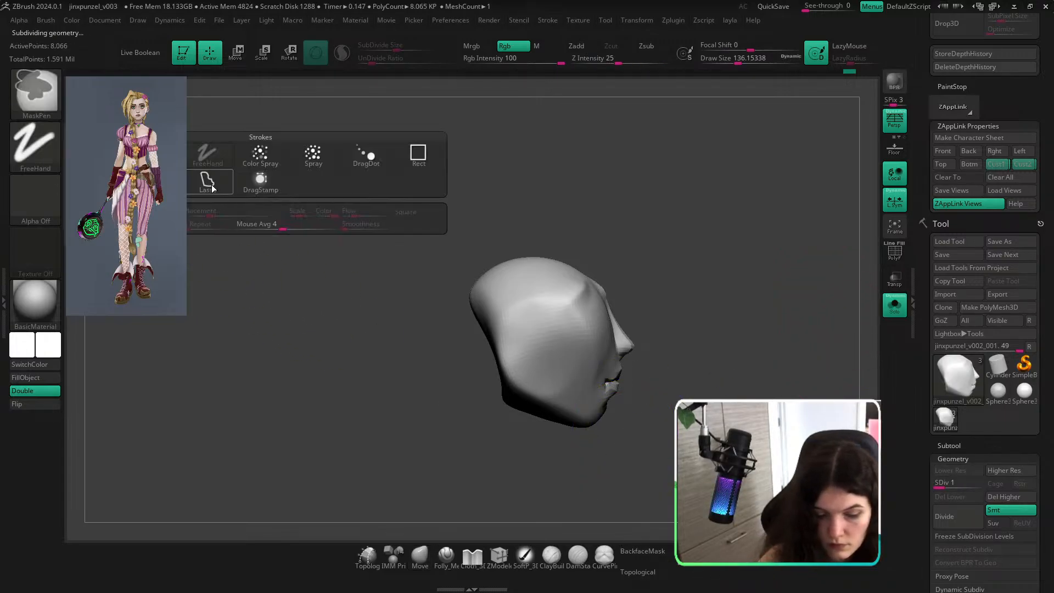
ctrl+click(207, 180)
mouse_move(483, 355)
ctrl+mouse_down()
mouse_move(657, 473)
mouse_move(420, 390)
ctrl+mouse_up()
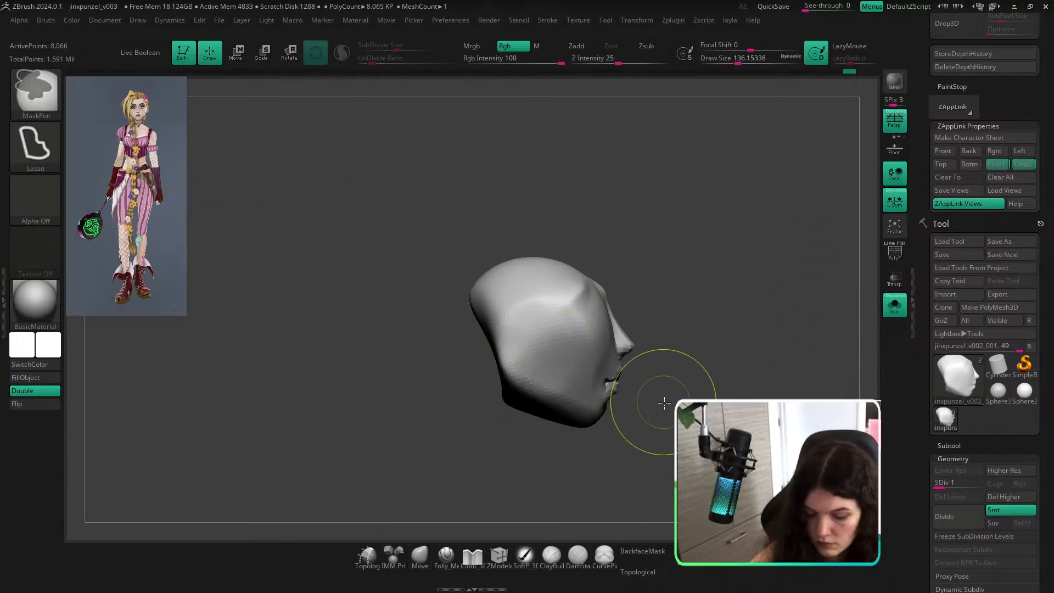
ctrl+click(664, 401)
ctrl+click(643, 413)
ctrl+click(594, 379)
ctrl+click(661, 421)
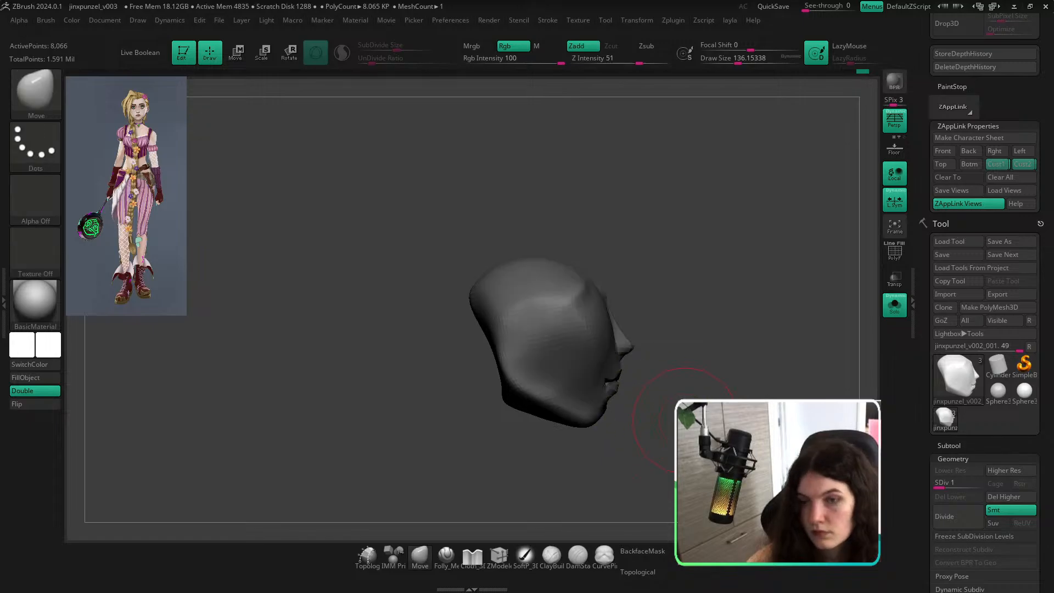
Flatten the underside of the jaw with the gizmo aligned to the jawline, and bring the whole head back to SDiv 4.
key(w)
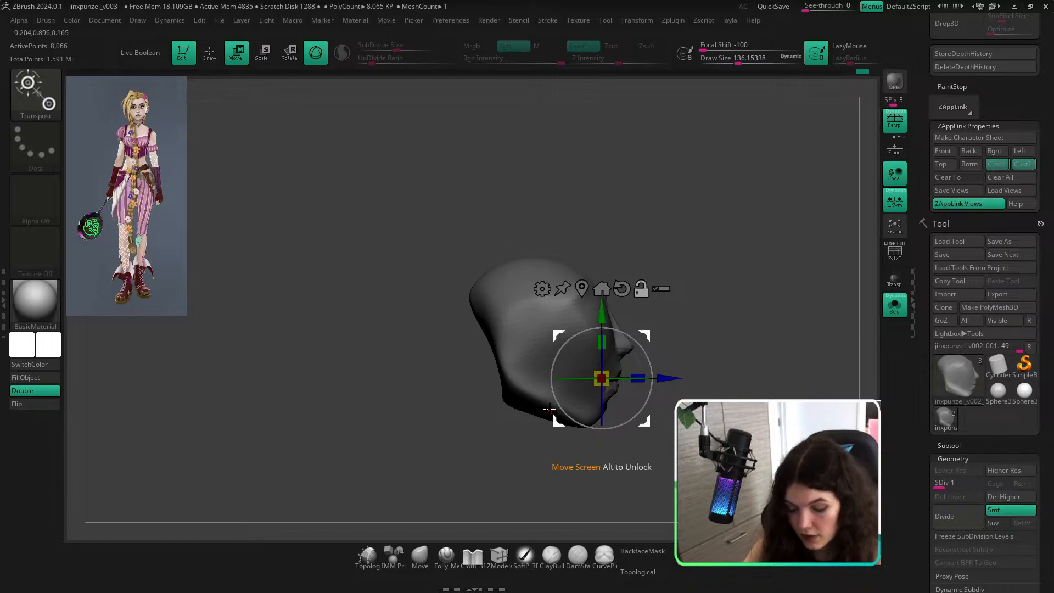
drag(636, 413, 592, 437)
drag(566, 361, 559, 383)
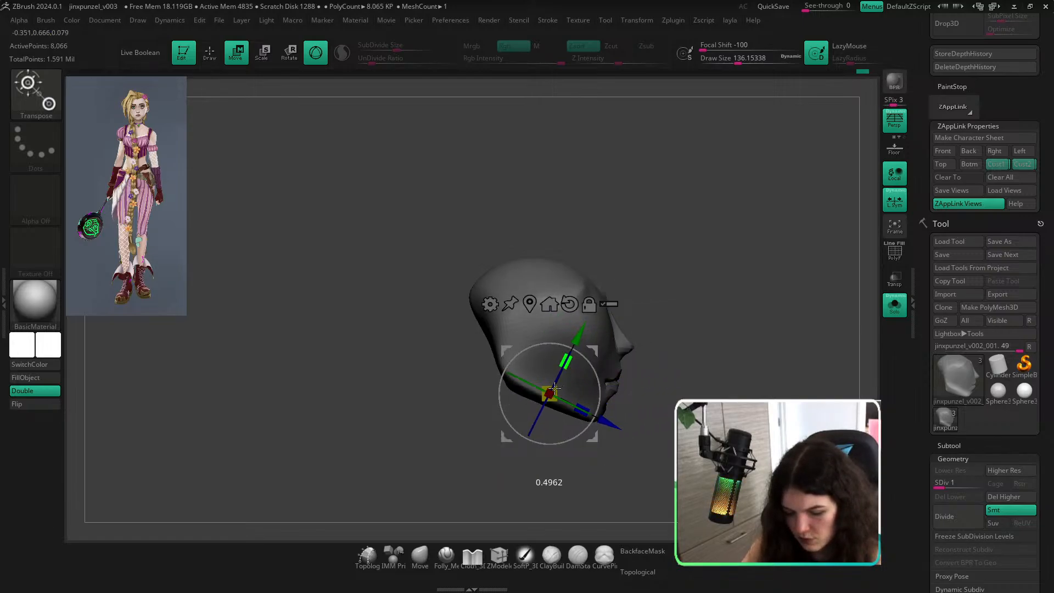
click(418, 559)
key(d)
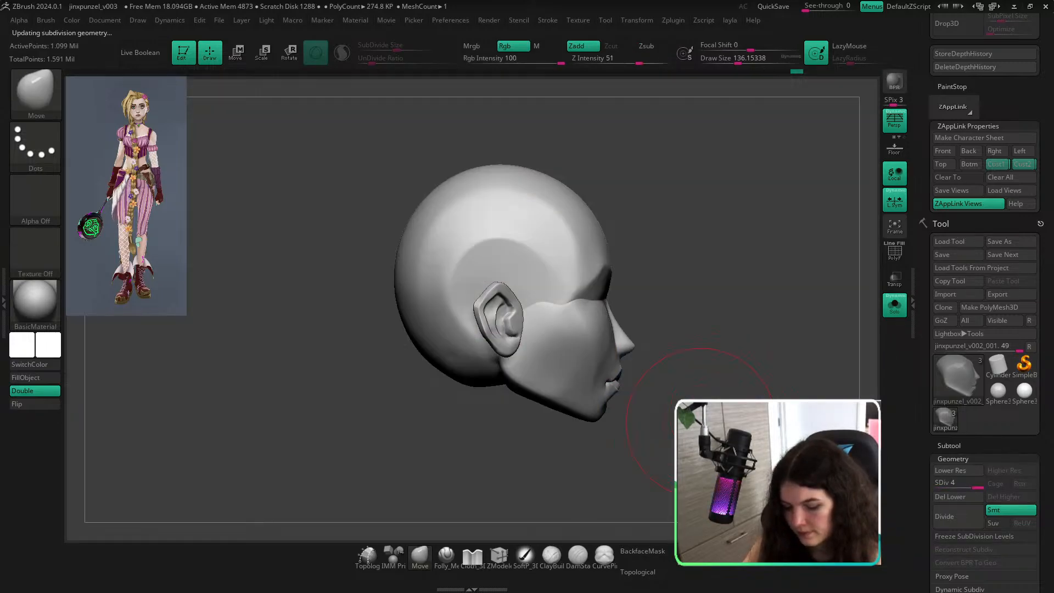
Refine the chin with the Move brush at about 71 in profile and about 37 from the front.
key(s)
drag(708, 443, 651, 450)
key(s)
mouse_move(612, 423)
mouse_down()
mouse_move(581, 419)
mouse_move(596, 425)
mouse_move(583, 434)
mouse_up()
key(s)
drag(579, 427, 574, 431)
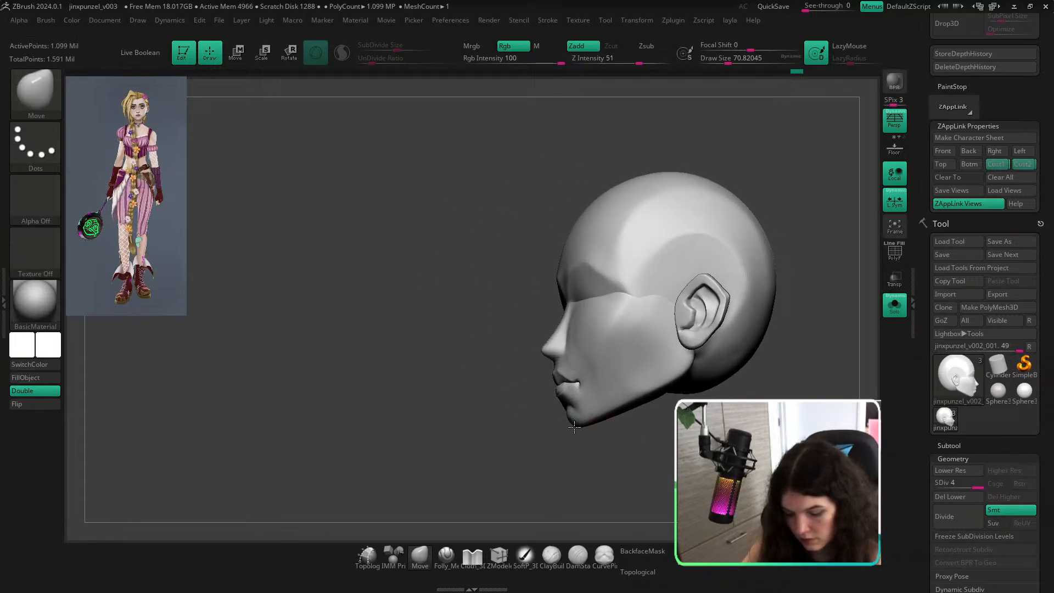
shift+right_drag(574, 436, 640, 464)
key(s)
drag(575, 429, 571, 421)
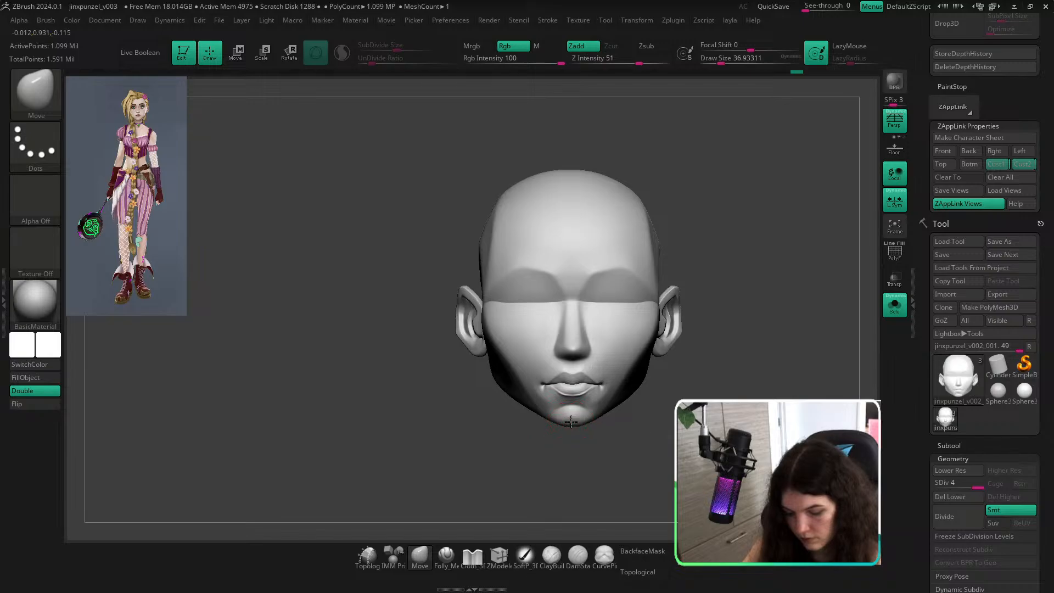
Examine the head from the stored custom view and in profile, checking the jaw, ear area and nose.
click(996, 164)
click(1023, 164)
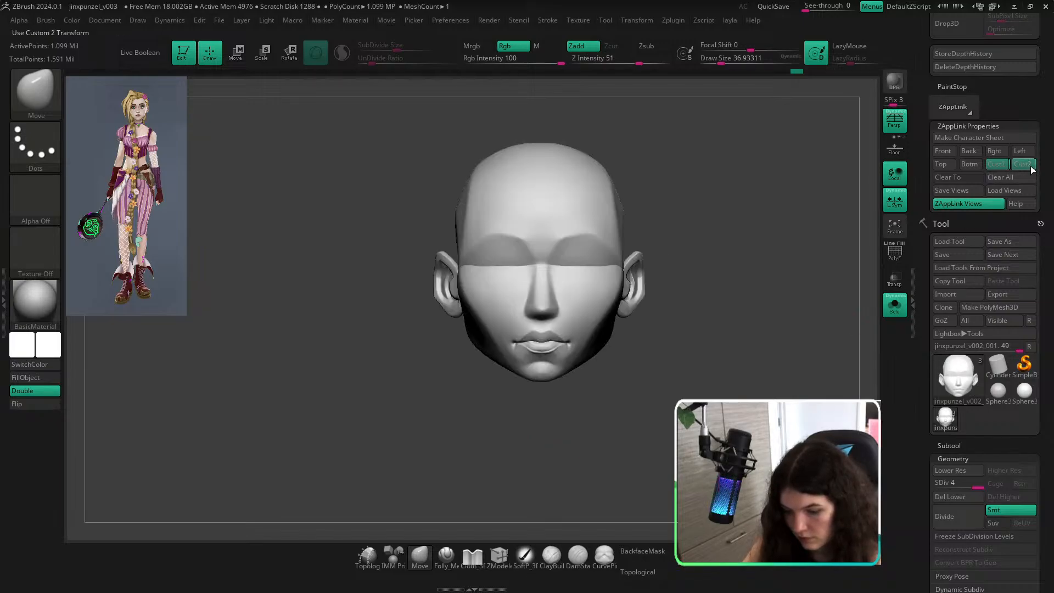
shift+drag(683, 390, 768, 384)
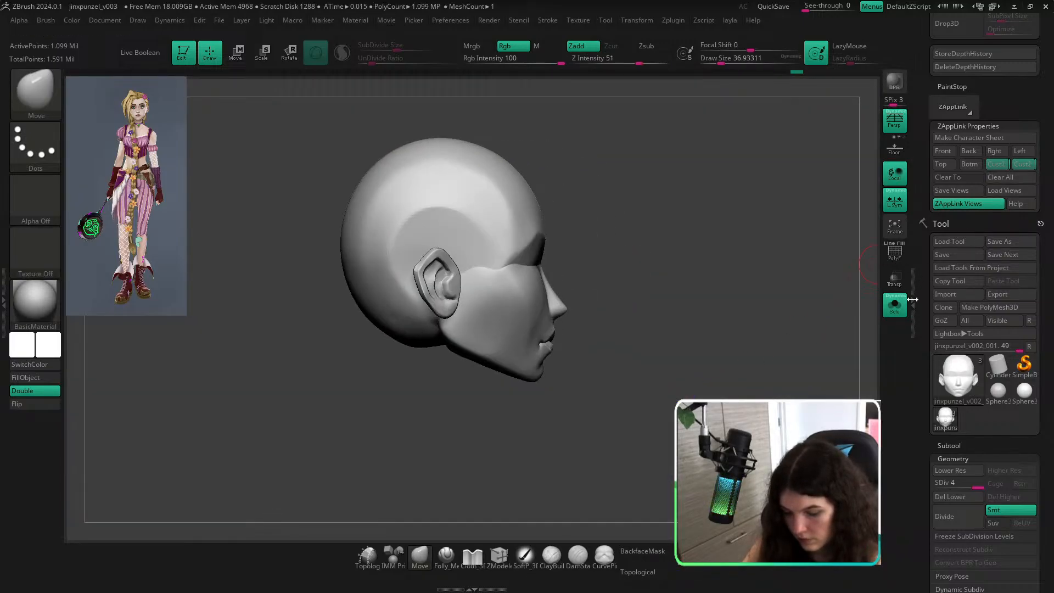
ctrl+shift+click(448, 310)
ctrl+shift+click(661, 347)
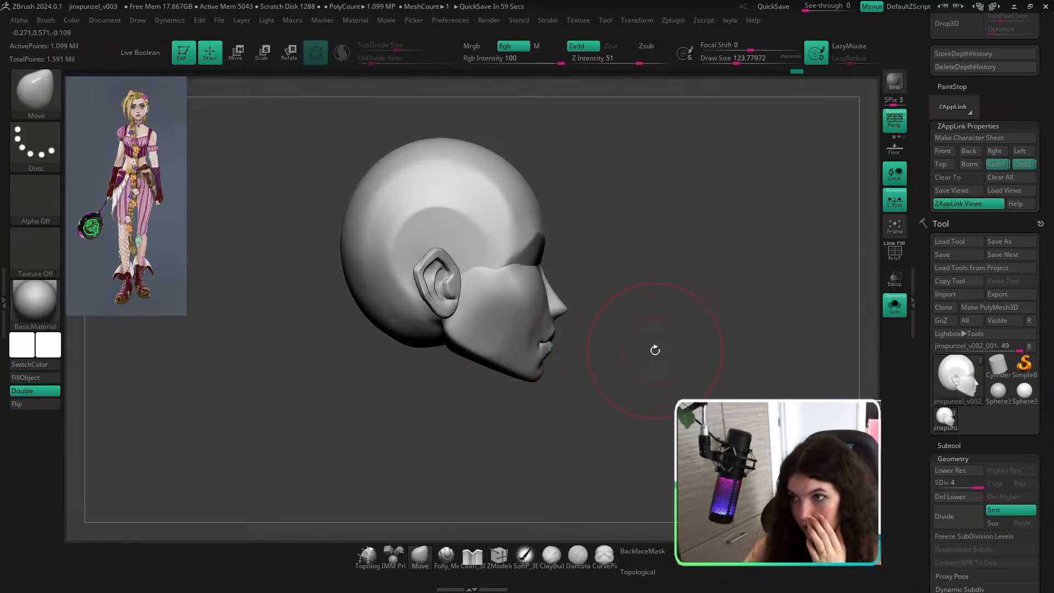
key(s)
drag(610, 323, 604, 323)
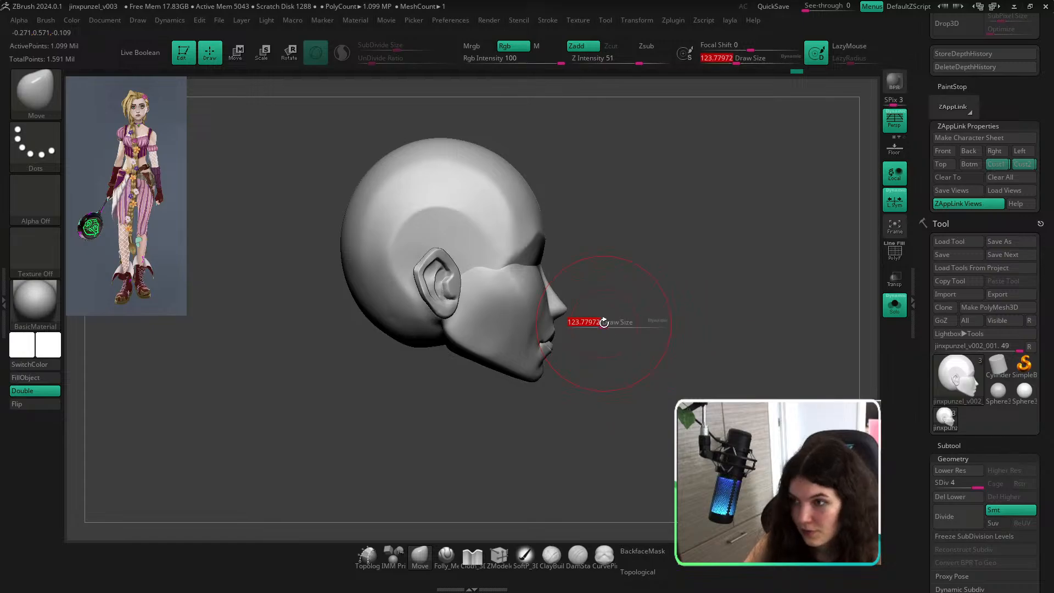
ctrl+right_drag(555, 300, 569, 311)
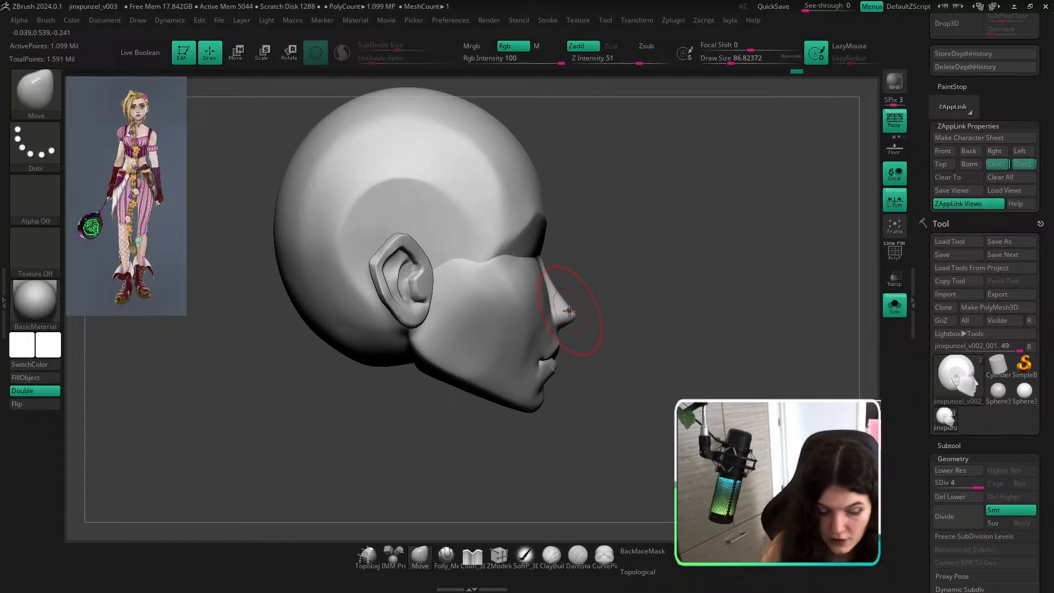
Lower the head to SDiv 1 and define the side of the nose with Folly_Mech Cut at about 77.
key(b)
key(d)
key(s)
mouse_move(651, 295)
right_down()
mouse_move(647, 327)
mouse_move(610, 324)
right_up()
key(shift+d)
key(shift+d)
key(shift+d)
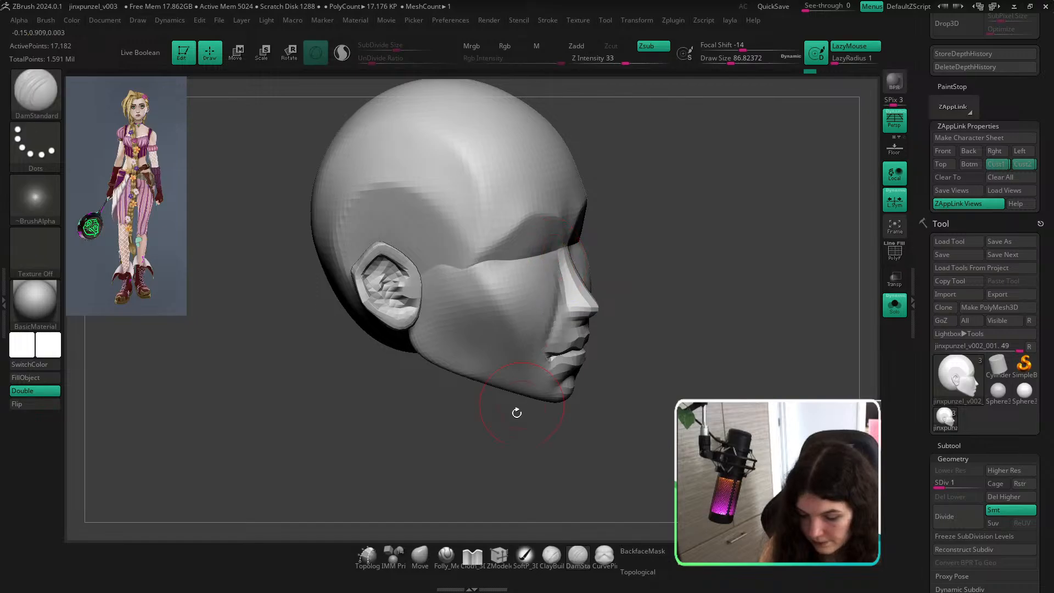
key(shift)
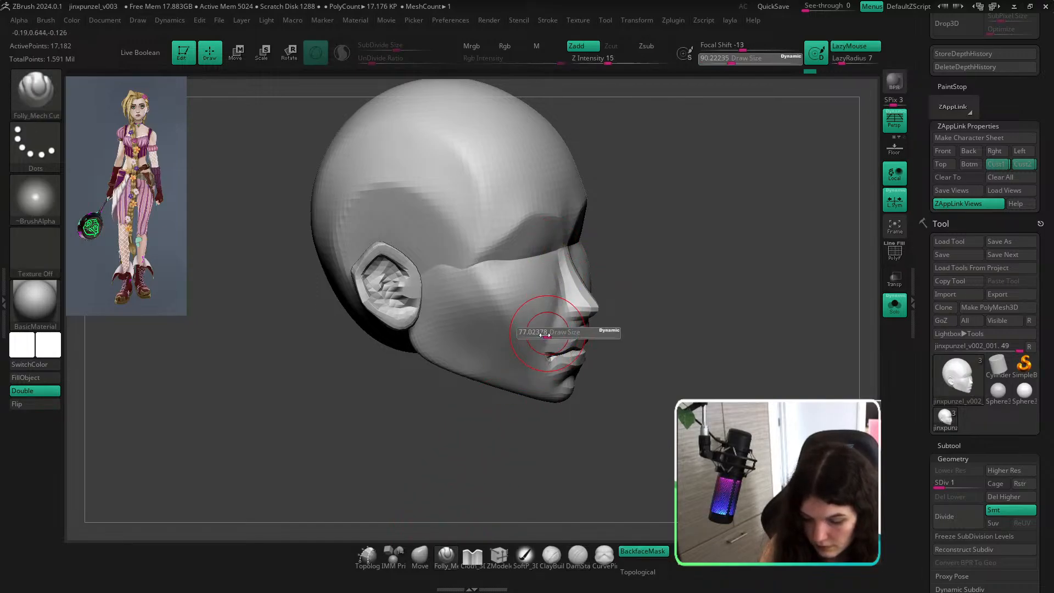
key(shift)
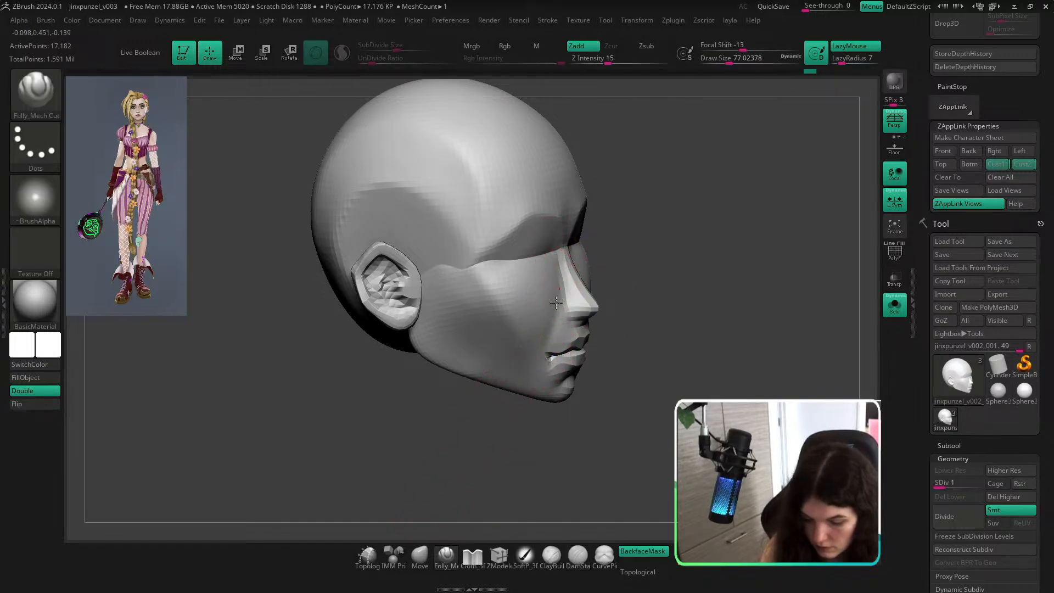
mouse_move(662, 310)
mouse_down()
mouse_move(593, 306)
mouse_move(576, 280)
mouse_up()
shift+drag(725, 294, 737, 297)
Return the head to SDiv 4 and reduce the Folly_Mech Cut brush to about 39 for the nose.
key(d)
key(d)
key(d)
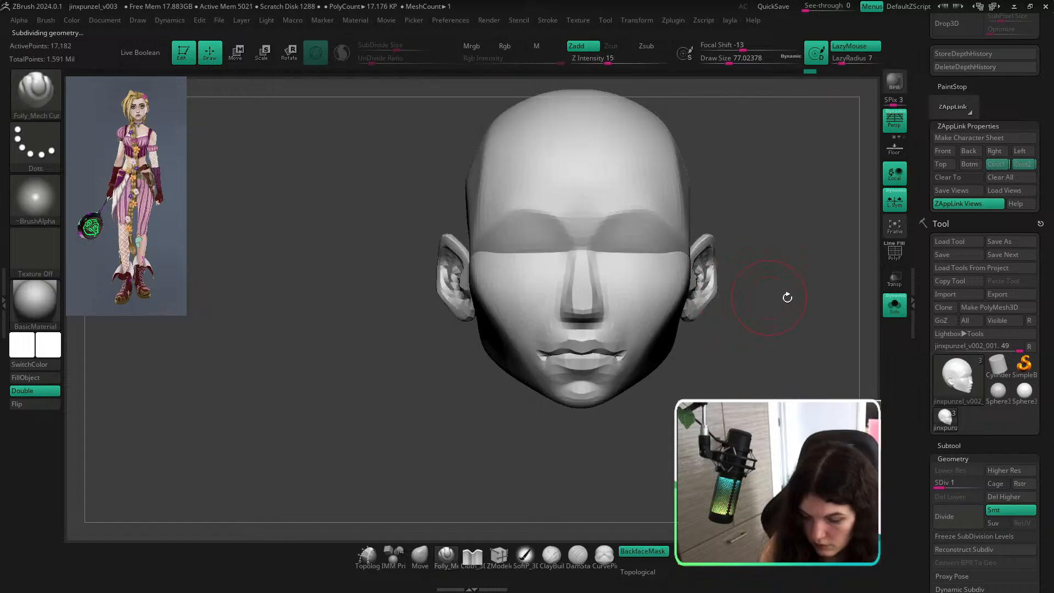
mouse_move(799, 371)
mouse_down()
mouse_move(728, 352)
mouse_move(758, 361)
mouse_move(797, 350)
mouse_up()
key(bracketleft)
key(bracketleft)
key(bracketleft)
key(bracketleft)
drag(696, 366, 657, 351)
Crease the outline of the nostril wing symmetrically with the CurvePinch brush at about 20, undoing the first stroke.
key(b)
key(c)
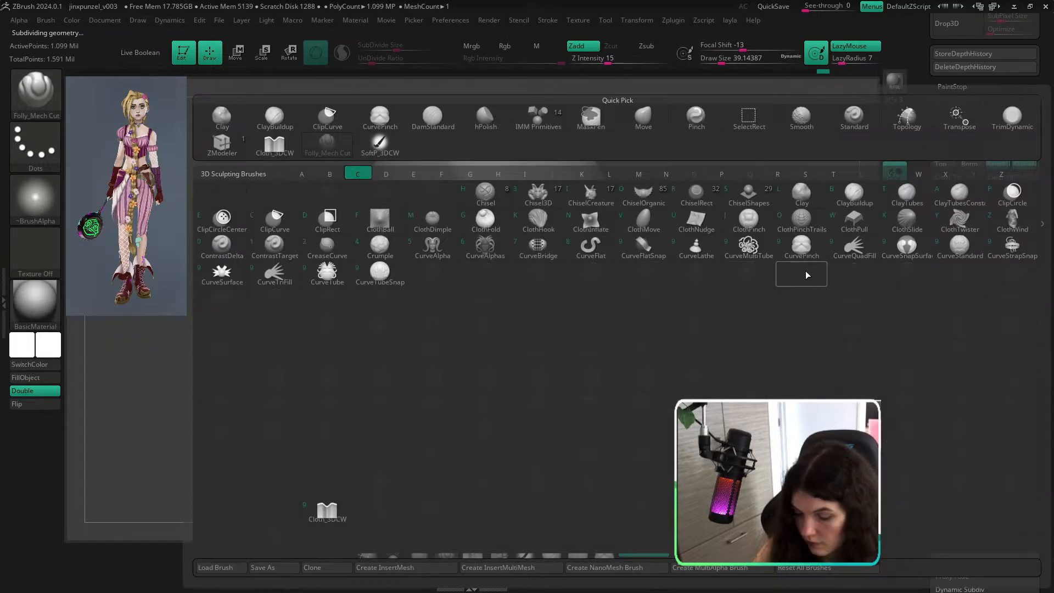
click(807, 273)
alt+drag(726, 254, 607, 302)
key(bracketleft)
key(bracketleft)
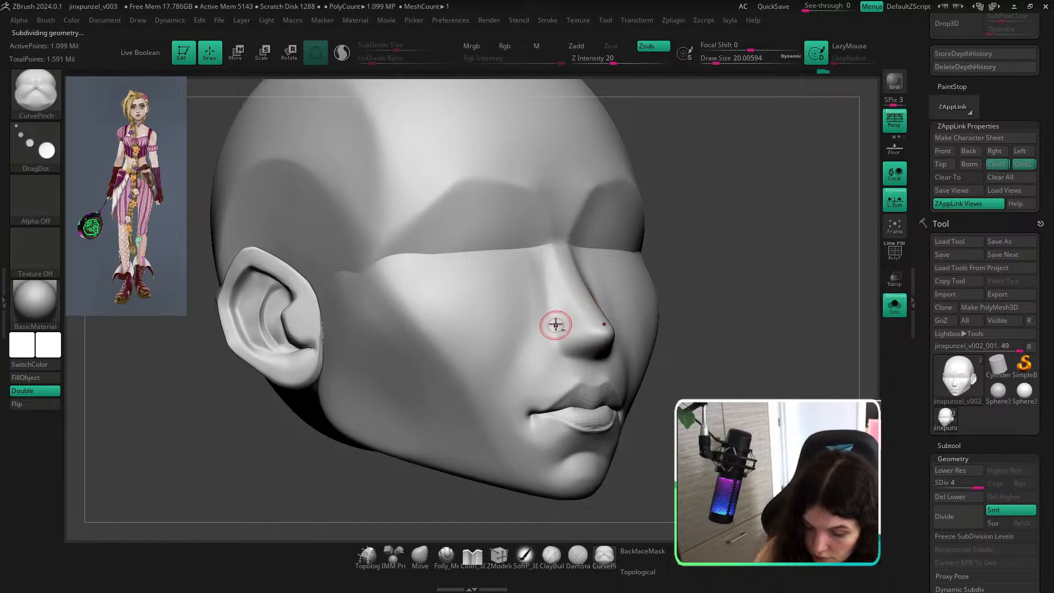
key(ctrl+z)
mouse_move(556, 324)
mouse_down()
mouse_move(565, 356)
mouse_move(558, 320)
mouse_up()
click(569, 355)
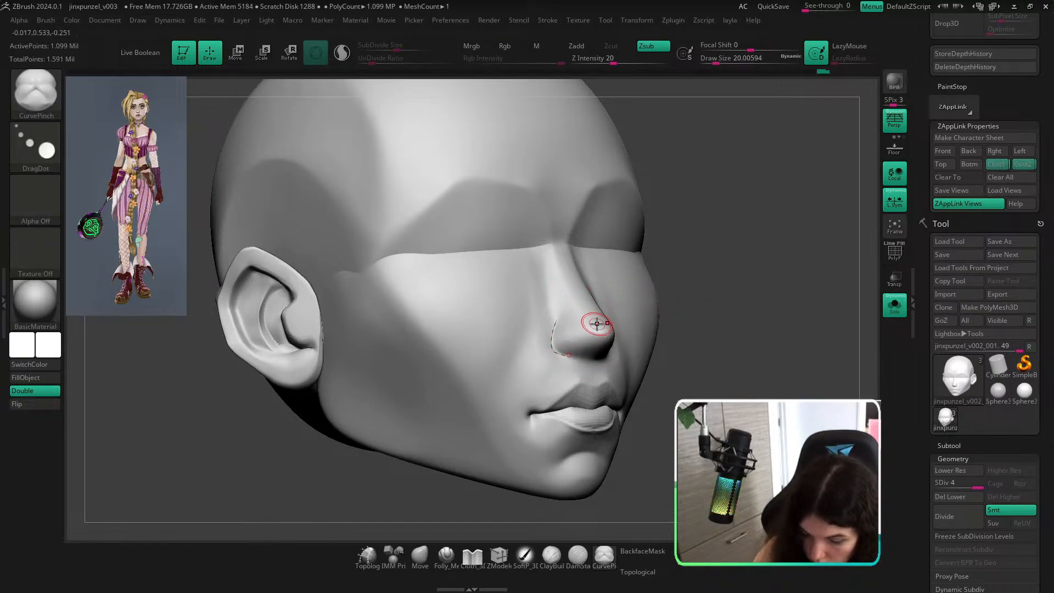
Adjust the lower edge of the nostrils with the Move brush at about 17.
mouse_move(791, 310)
shift+mouse_down()
mouse_move(758, 306)
mouse_move(791, 376)
mouse_move(715, 362)
shift+mouse_up()
click(420, 557)
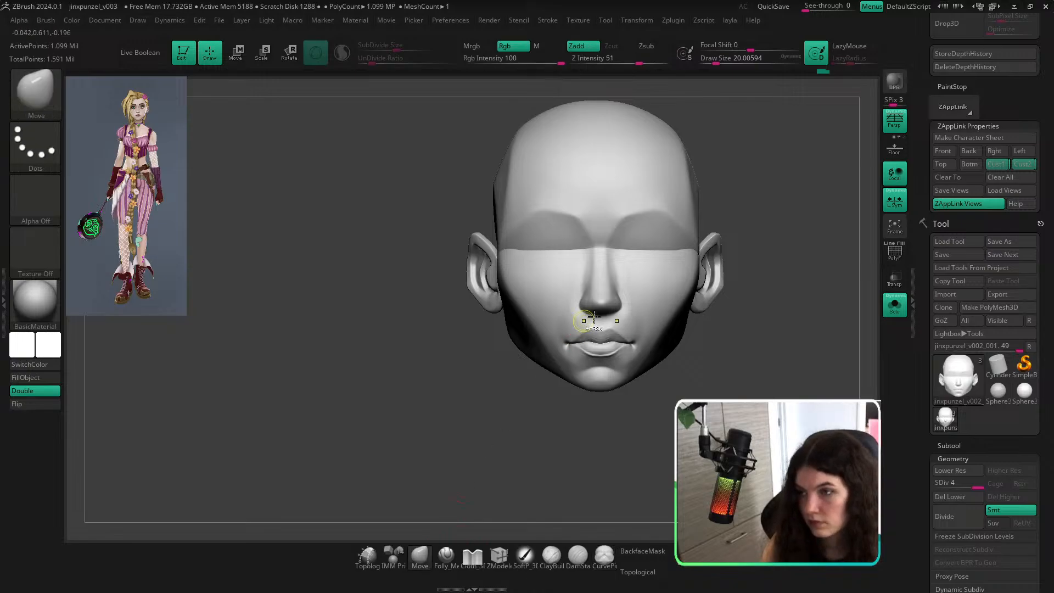
mouse_move(594, 318)
ctrl+right_down()
mouse_move(571, 352)
mouse_move(593, 311)
ctrl+right_up()
key(s)
drag(593, 309, 589, 309)
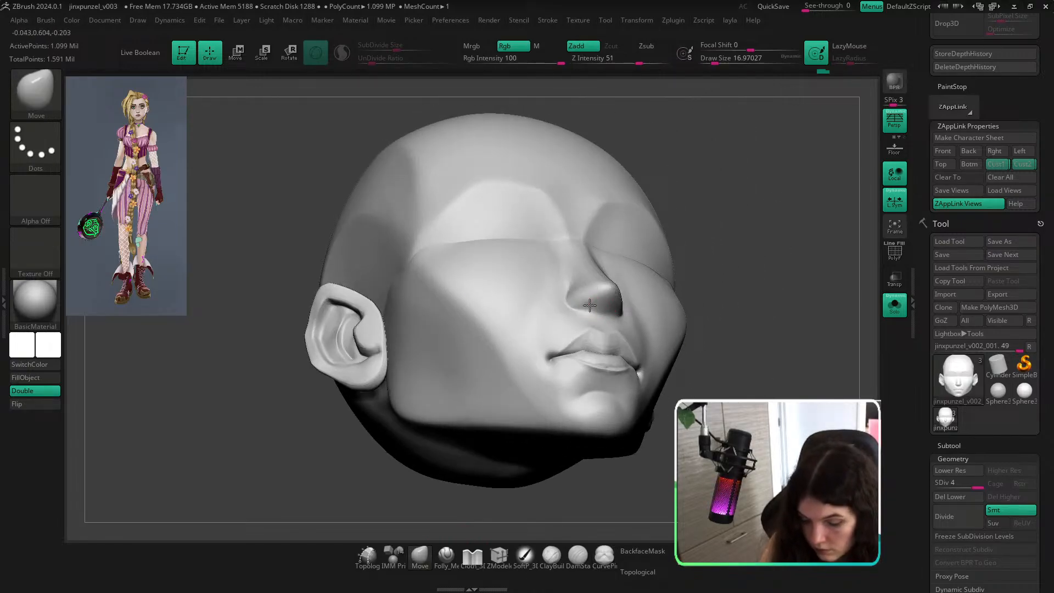
Build up form on the underside of the nose with the ClayBuildup brush at about 17.
key(b)
key(c)
key(b)
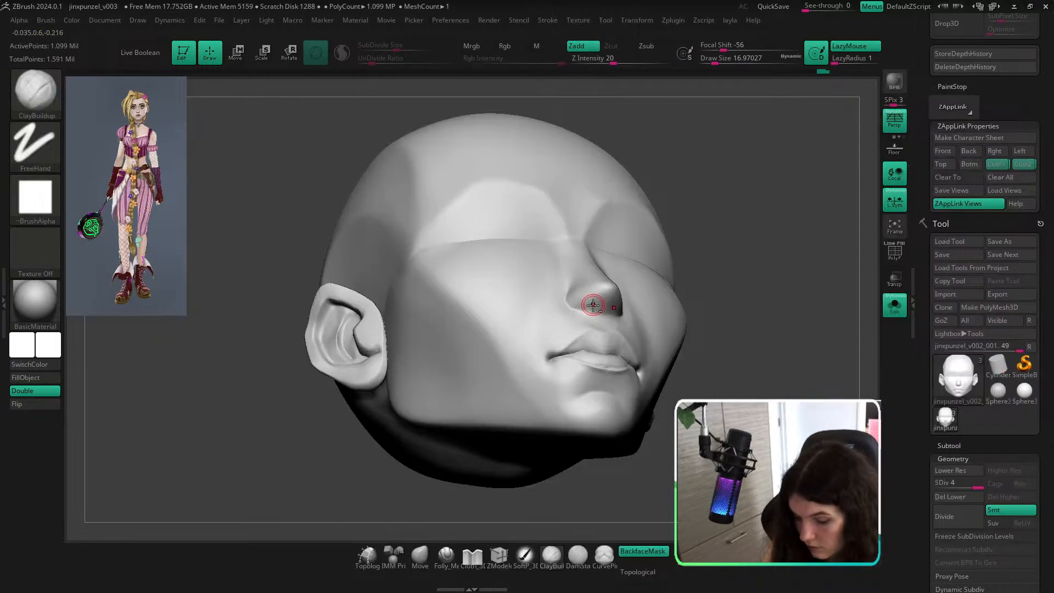
drag(765, 315, 785, 308)
Compare the full bust with the reference overlay from the second custom view and push in the skull sides with the Move brush at about 149.
click(1016, 164)
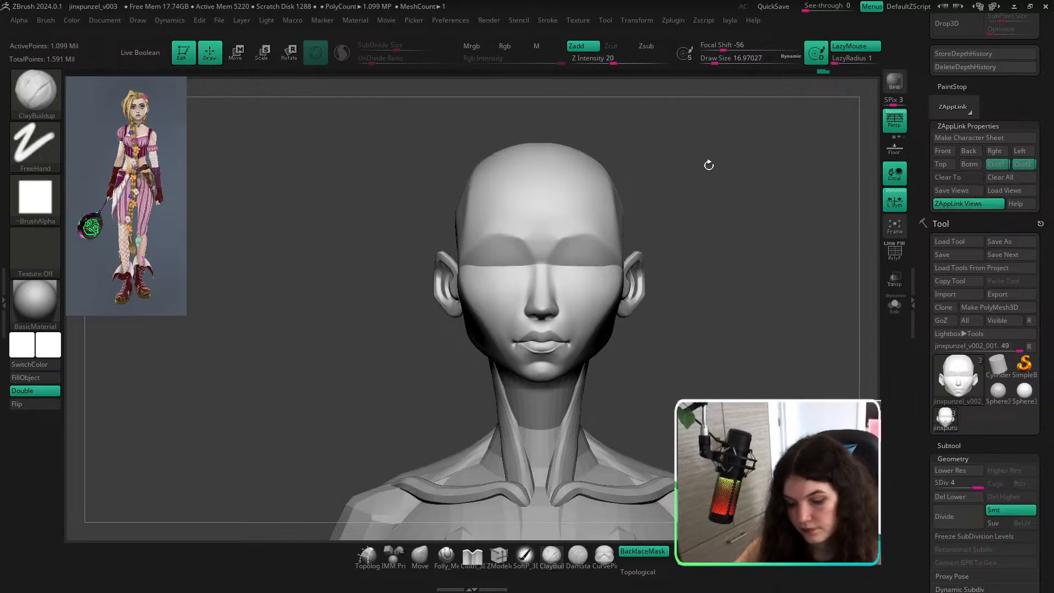
key(shift+z)
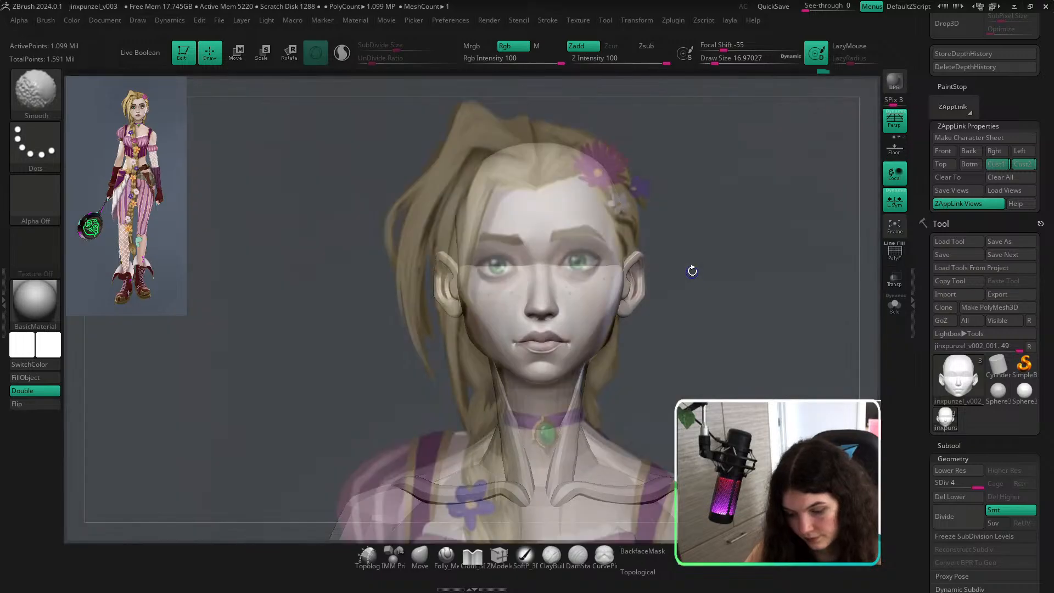
key(shift+z)
key(s)
drag(402, 228, 432, 225)
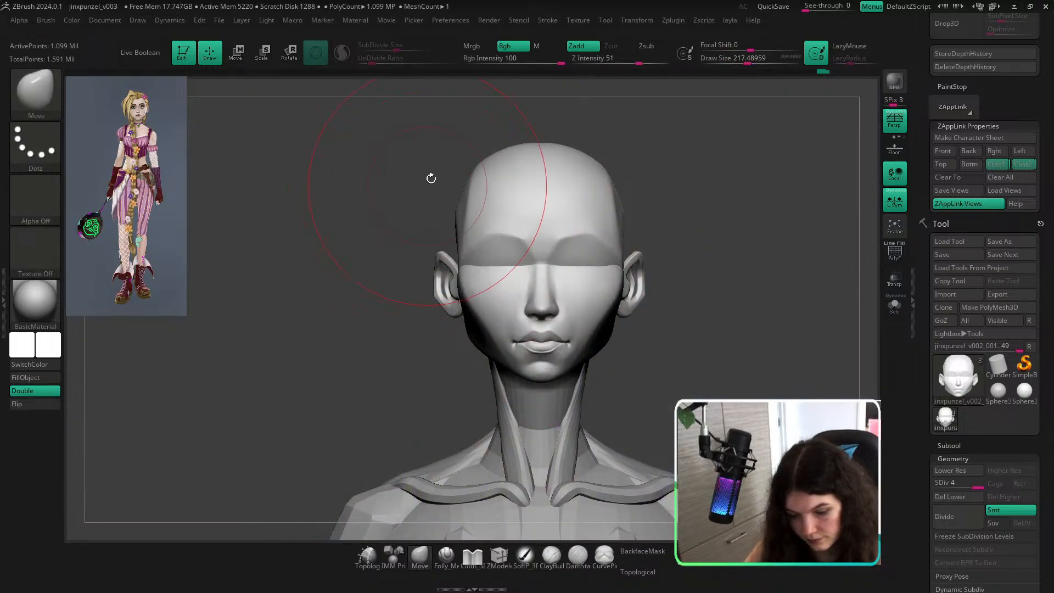
key(shift+z)
key(shift+z)
drag(442, 172, 491, 174)
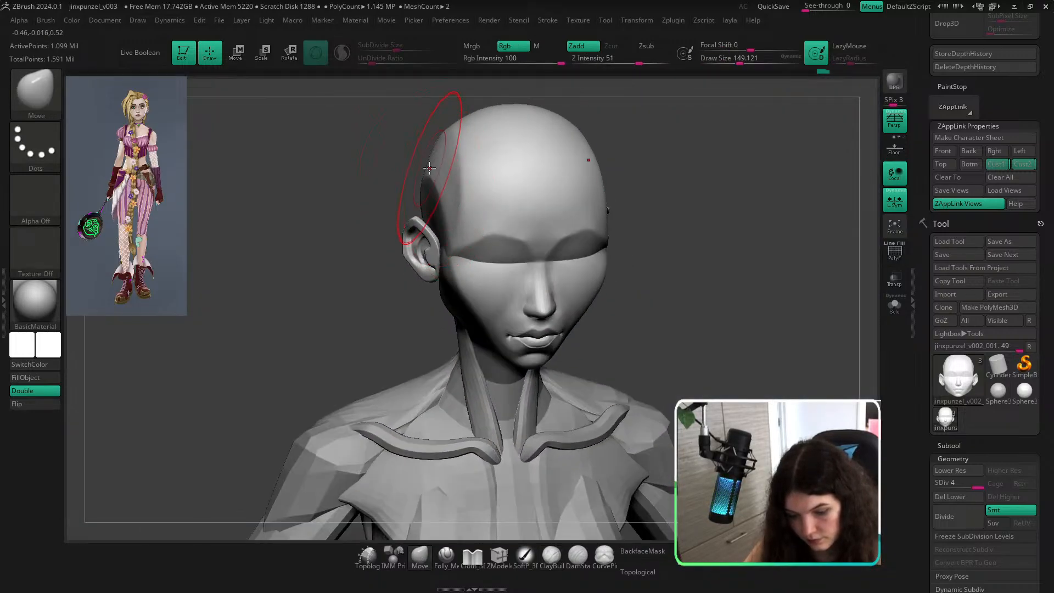
shift+drag(789, 230, 808, 236)
Narrow the face beside the eyes with the Move brush at about 149, checking the outline against the reference overlay.
key(shift+z)
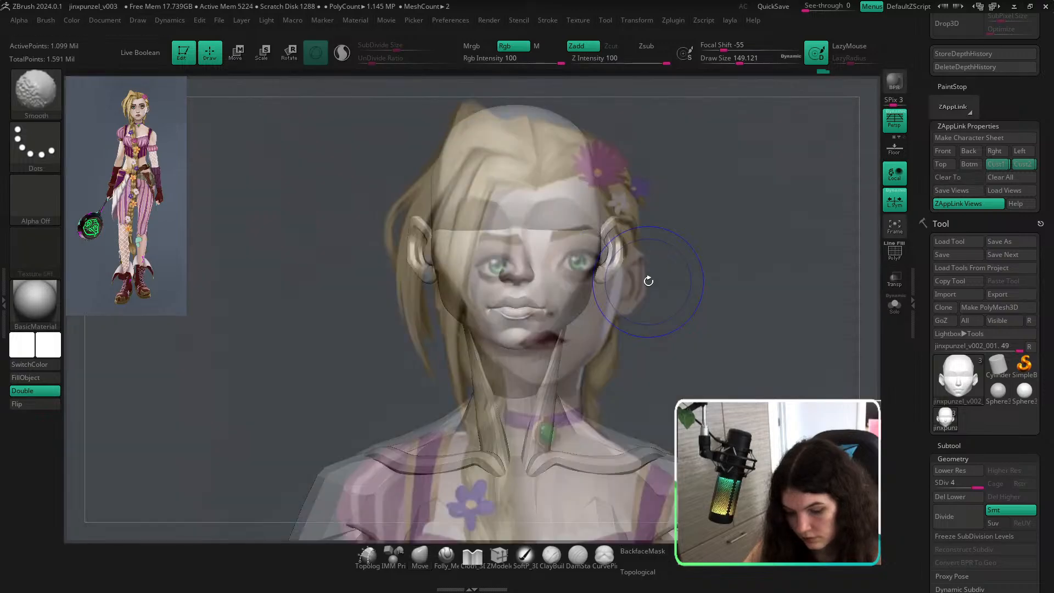
key(shift+z)
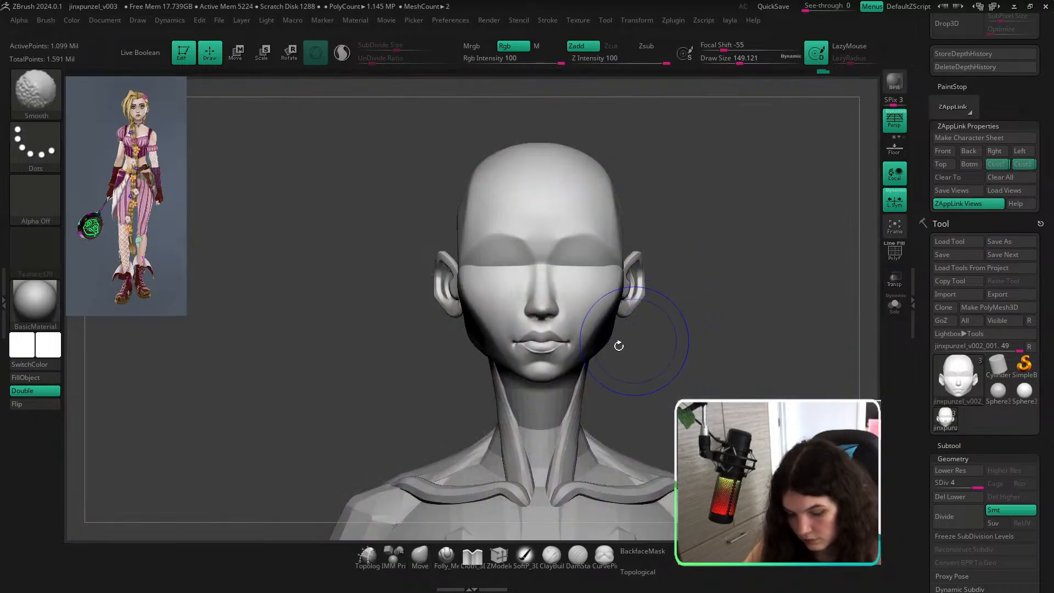
key(s)
drag(457, 267, 465, 268)
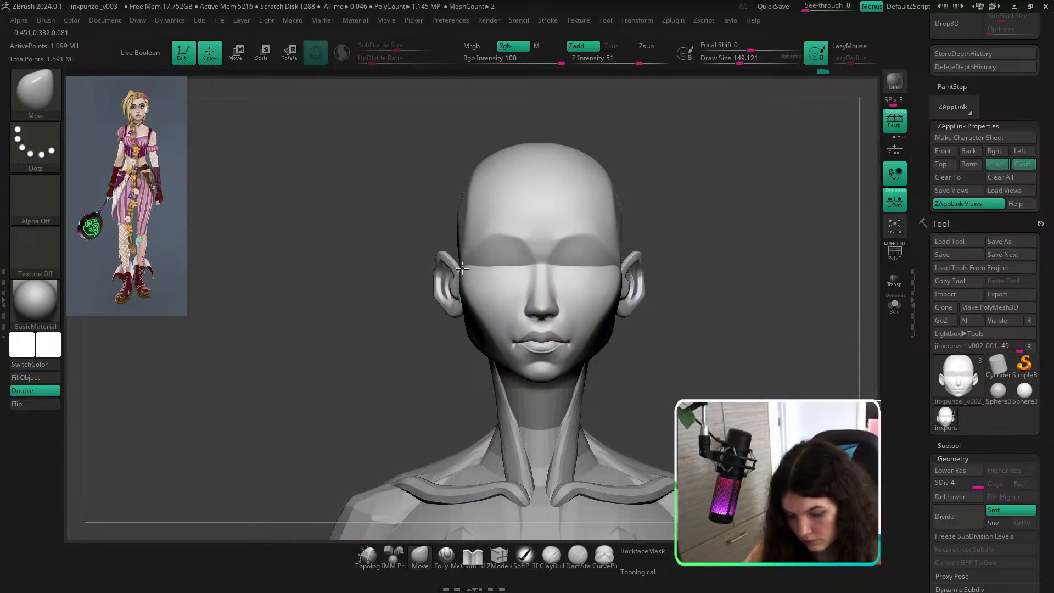
key(shift+z)
key(s)
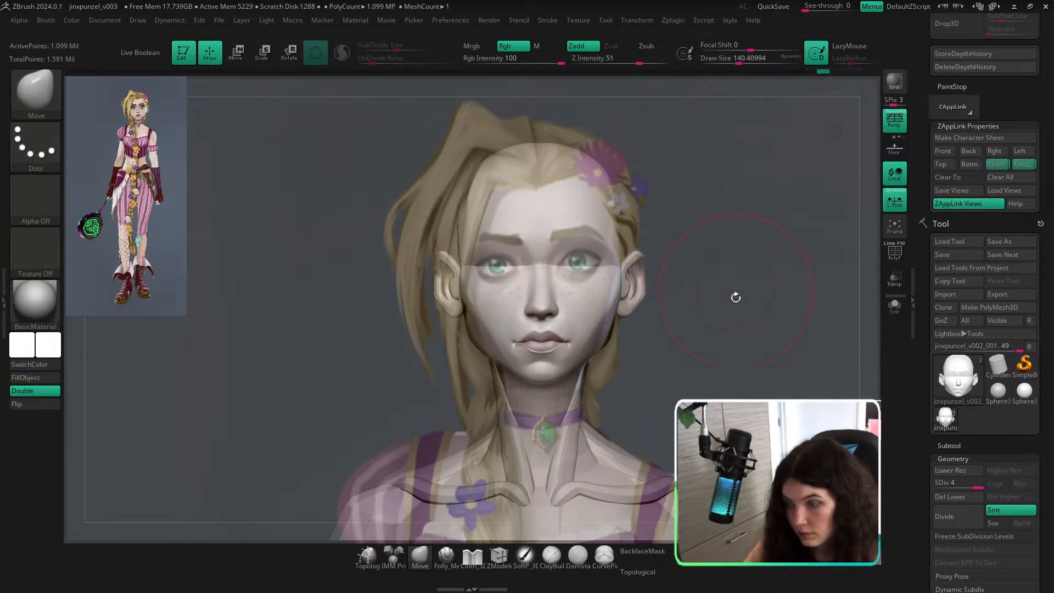
key(shift+z)
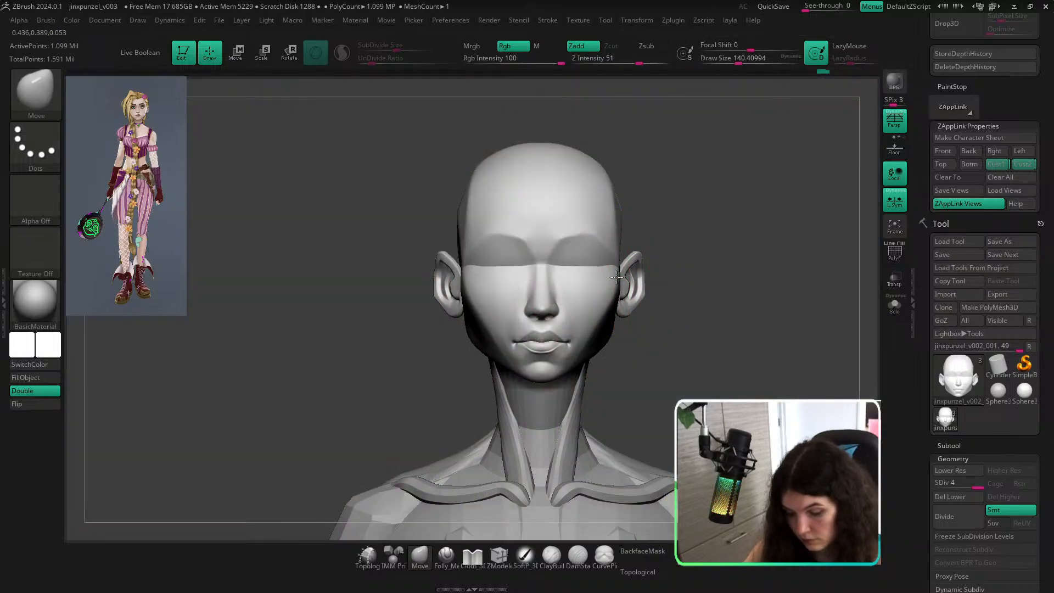
Enable Topological for the Move brush, adjust the sides of the head at up to about 167, and recall the second custom view.
drag(663, 369, 623, 358)
click(644, 572)
mouse_move(645, 416)
mouse_down()
mouse_move(642, 373)
mouse_move(625, 359)
mouse_move(640, 361)
mouse_up()
shift+right_drag(640, 361, 731, 333)
mouse_move(756, 341)
ctrl+right_down()
mouse_move(772, 389)
mouse_move(760, 335)
ctrl+right_up()
drag(671, 331, 662, 338)
mouse_move(771, 357)
right_down()
mouse_move(772, 410)
mouse_move(681, 374)
right_up()
key(s)
drag(629, 336, 634, 336)
drag(651, 311, 640, 308)
mouse_move(837, 257)
right_down()
mouse_move(846, 313)
mouse_move(824, 346)
mouse_move(770, 334)
mouse_move(683, 268)
right_up()
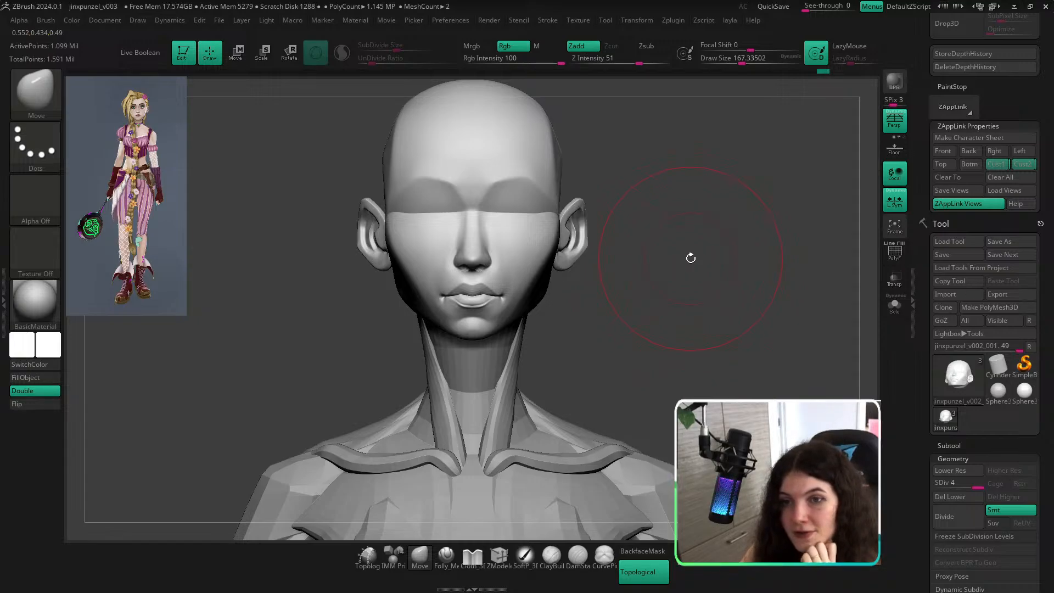
click(1016, 165)
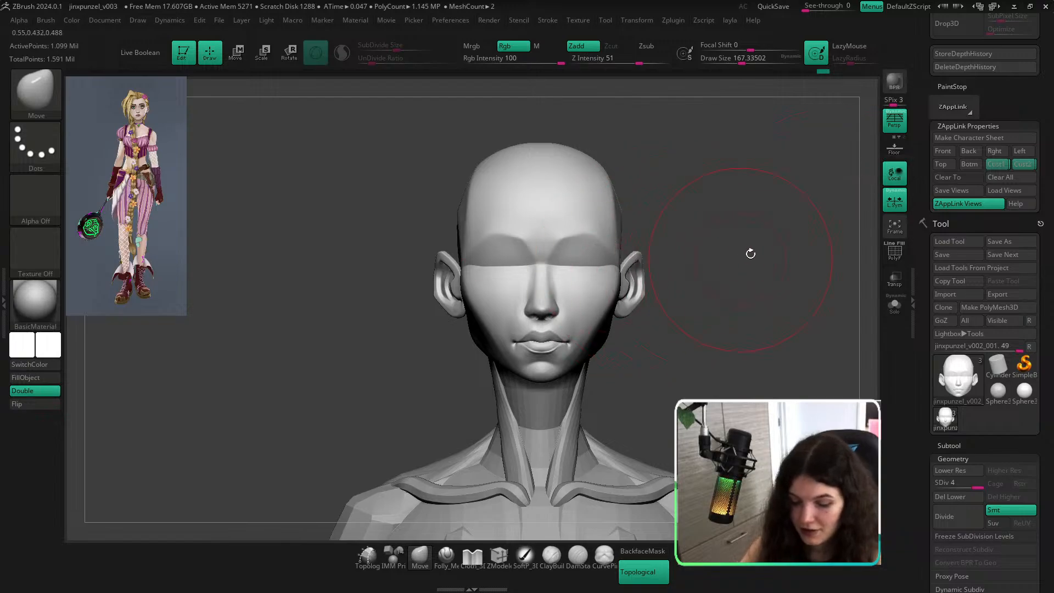
Compare the head with the reference overlay from the second custom view and isolate the ears in Solo mode.
key(shift+z)
key(shift+z)
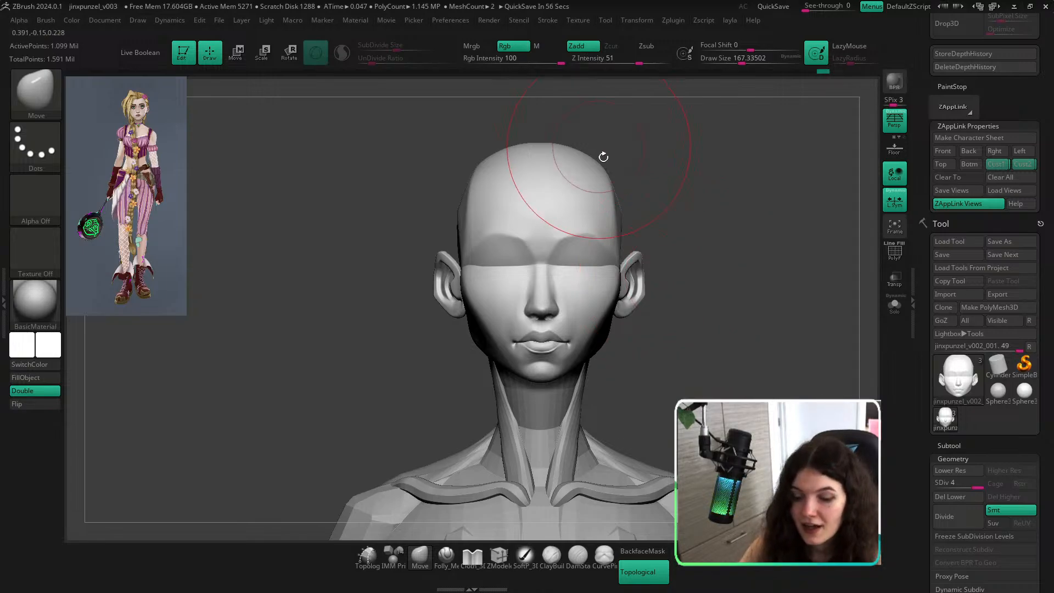
key(shift+z)
key(shift+z)
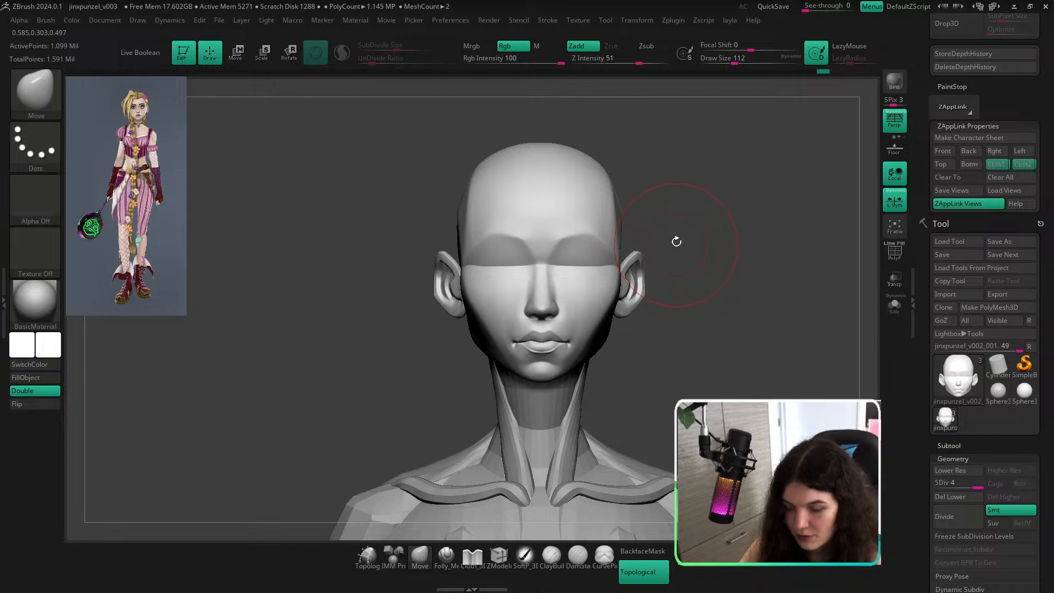
drag(690, 226, 800, 395)
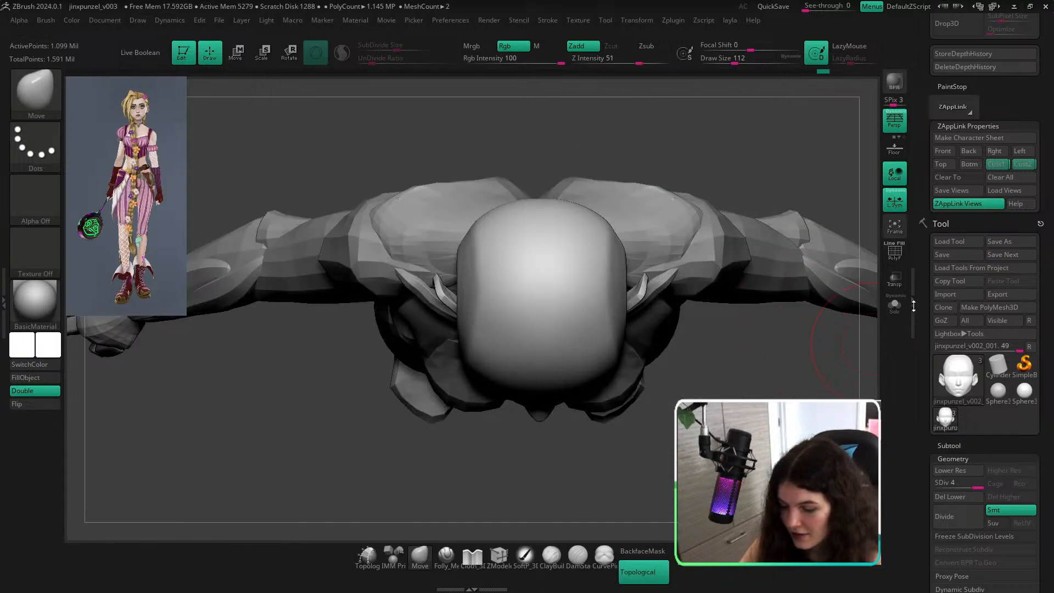
click(895, 305)
ctrl+shift+click(642, 312)
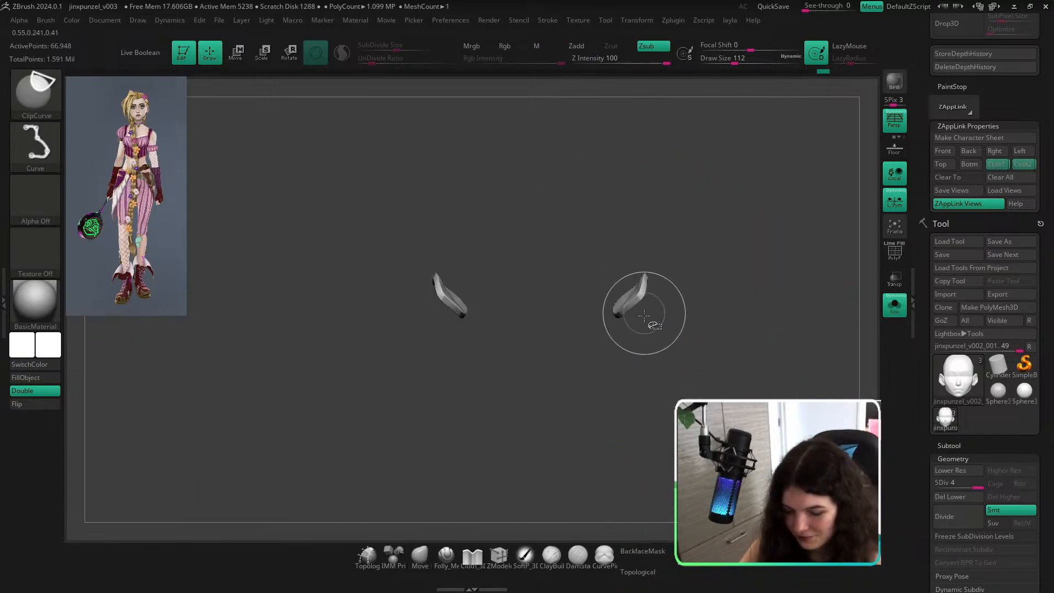
scroll(631, 332, up, 5)
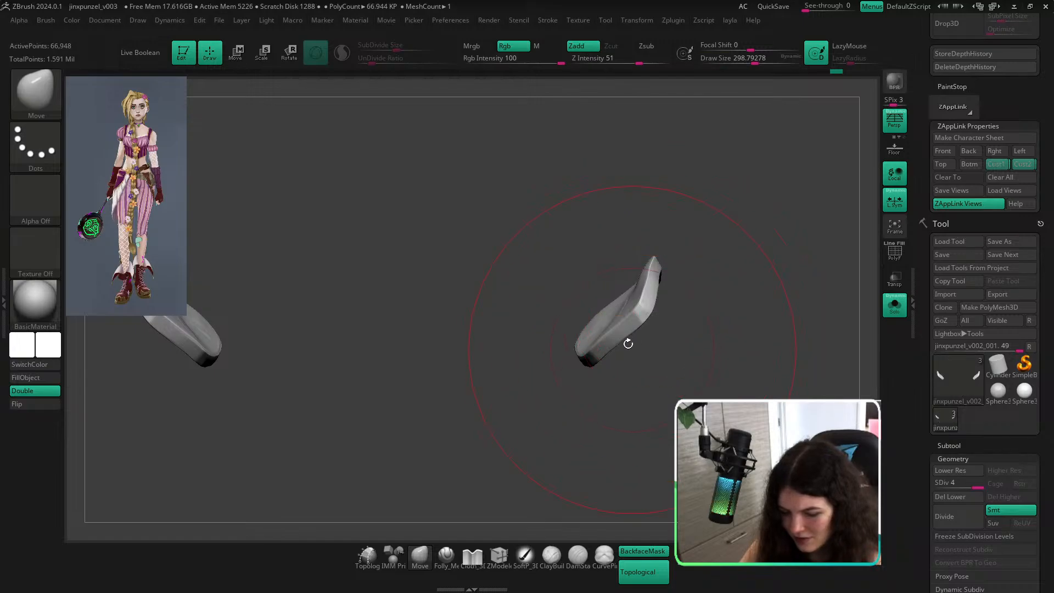
Adjust the back of the ear with the Move brush at about 80, checking its thickness from several angles.
mouse_move(629, 344)
mouse_down()
mouse_move(679, 350)
mouse_move(670, 367)
mouse_up()
key(s)
drag(671, 367, 649, 365)
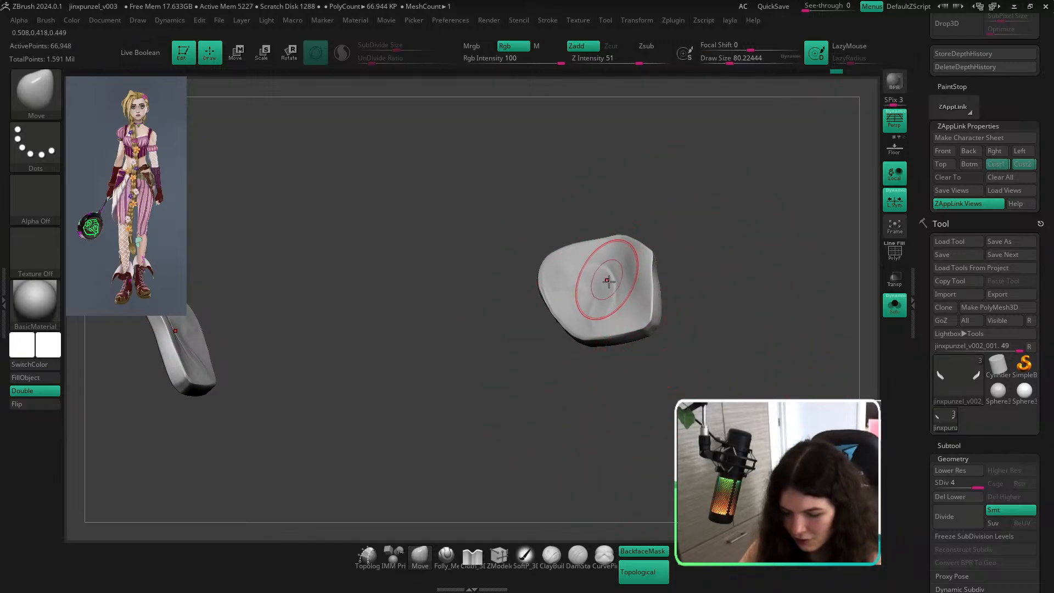
drag(737, 341, 708, 300)
key(s)
drag(607, 325, 624, 320)
drag(616, 363, 644, 292)
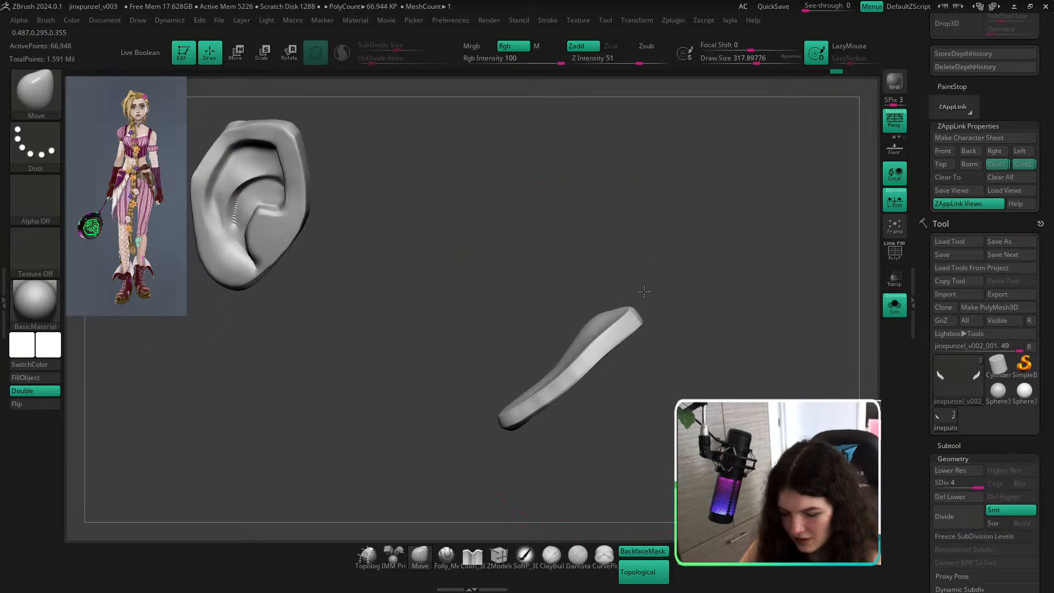
Reshape the outer rim of the ears with the Move brush at about 212.
key(s)
drag(548, 391, 519, 391)
mouse_move(648, 242)
mouse_down()
mouse_move(680, 254)
mouse_move(700, 291)
mouse_up()
drag(637, 441, 654, 379)
key(s)
drag(541, 360, 560, 361)
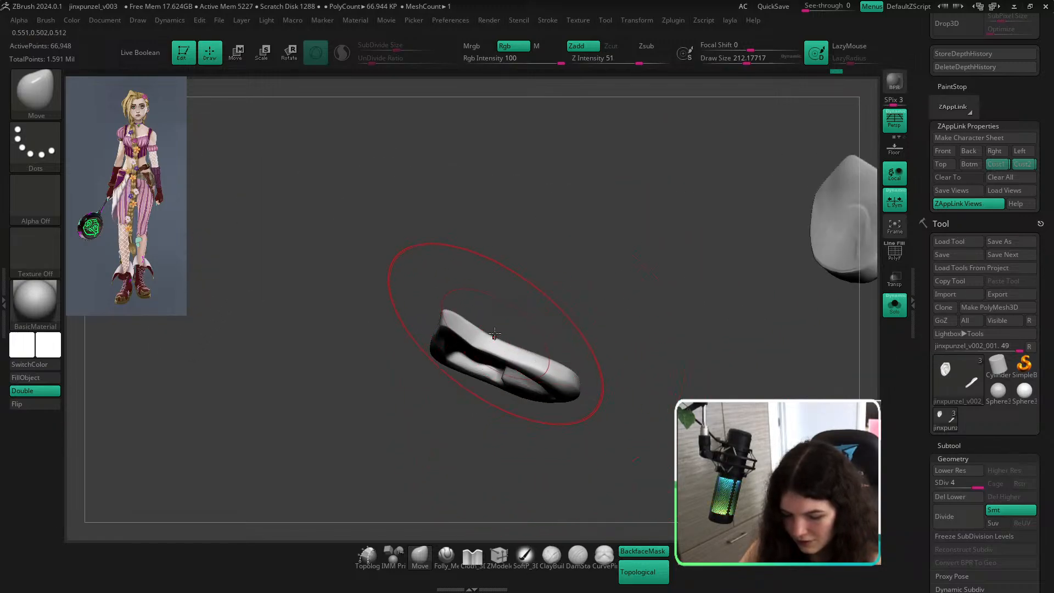
drag(491, 334, 490, 325)
mouse_move(632, 321)
mouse_down()
mouse_move(584, 331)
mouse_move(569, 364)
mouse_up()
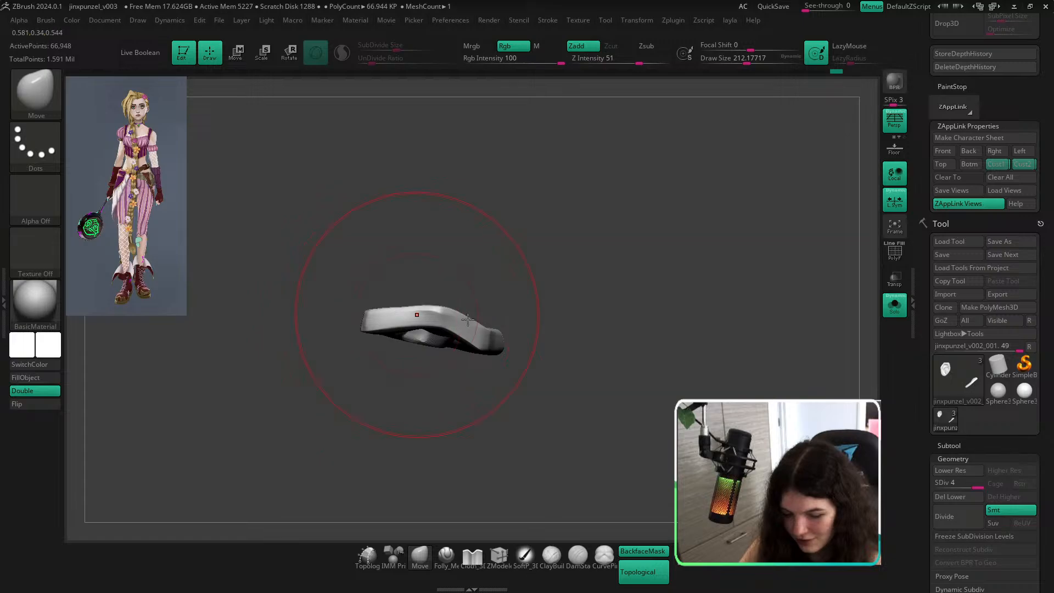
Leave Solo mode, recall the second custom view and check the ears and head against the reference overlay.
click(896, 306)
ctrl+right_drag(701, 324, 662, 264)
drag(631, 307, 659, 296)
ctrl+right_drag(670, 300, 693, 333)
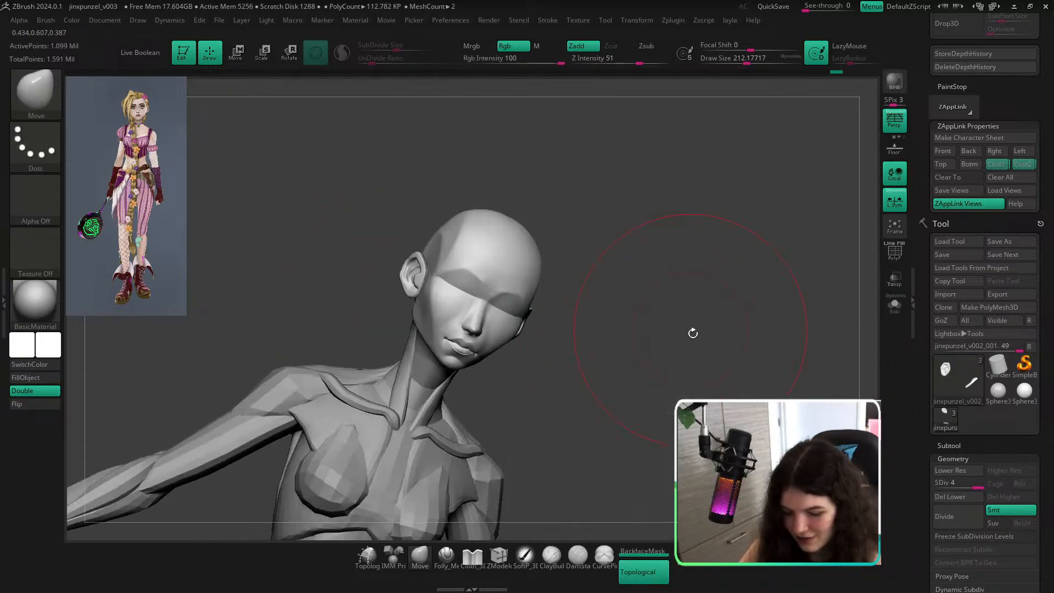
shift+drag(693, 334, 720, 328)
click(995, 165)
click(1022, 165)
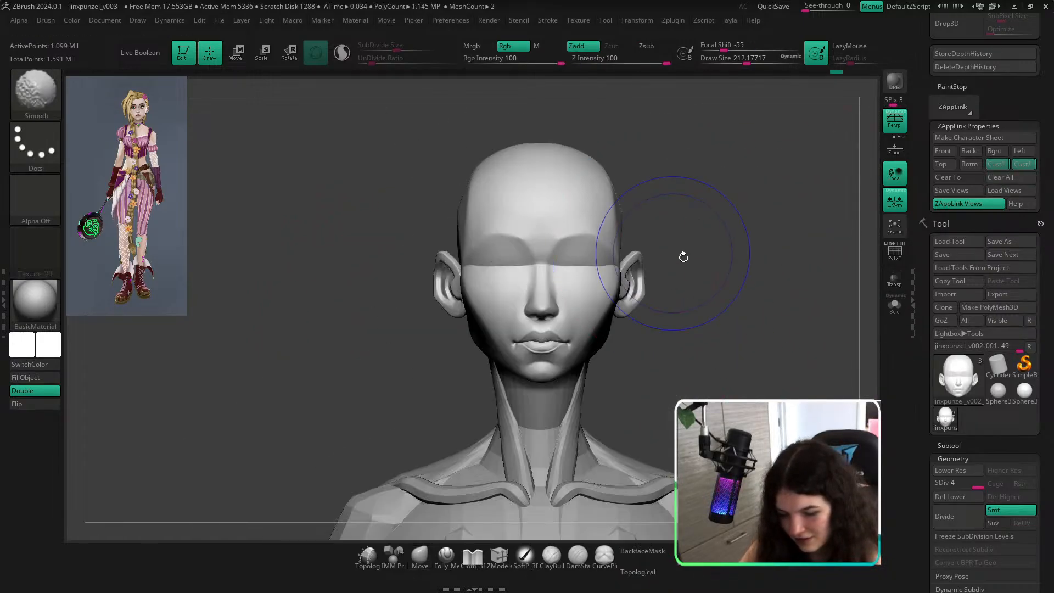
key(shift+z)
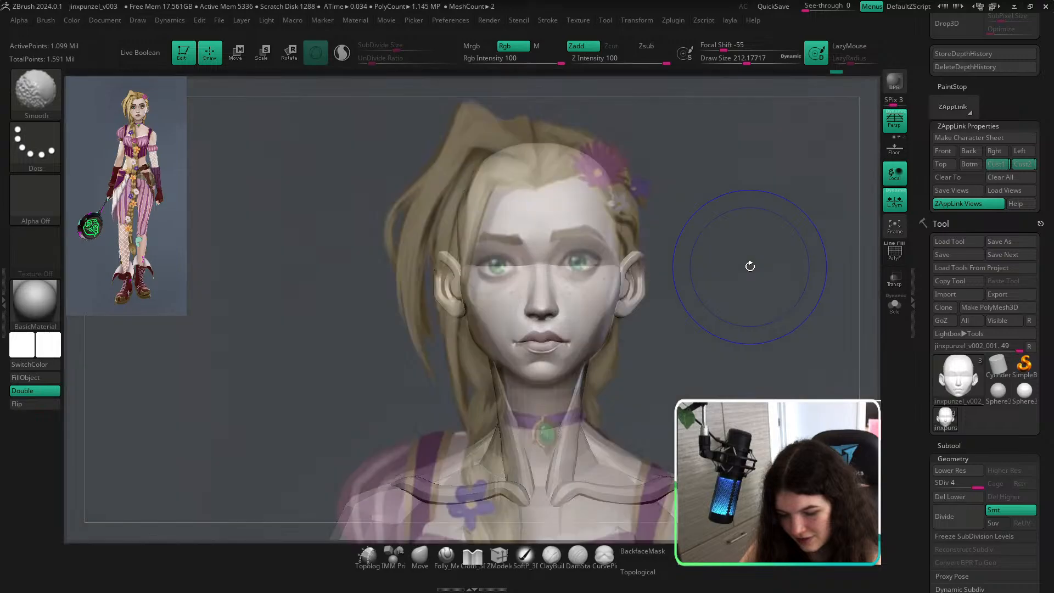
key(shift+z)
Set the Move brush to about 97, turn off BackfaceMask and compare the head with the reference overlay.
key(s)
drag(602, 254, 582, 255)
click(649, 553)
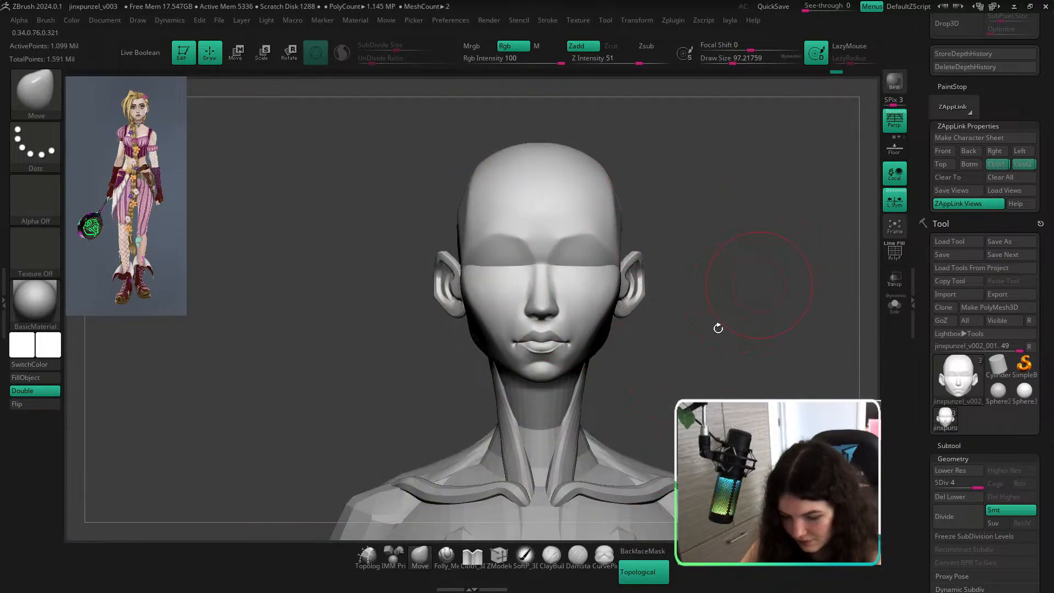
key(shift+z)
key(shift+z)
key(shift+z)
key(shift+z)
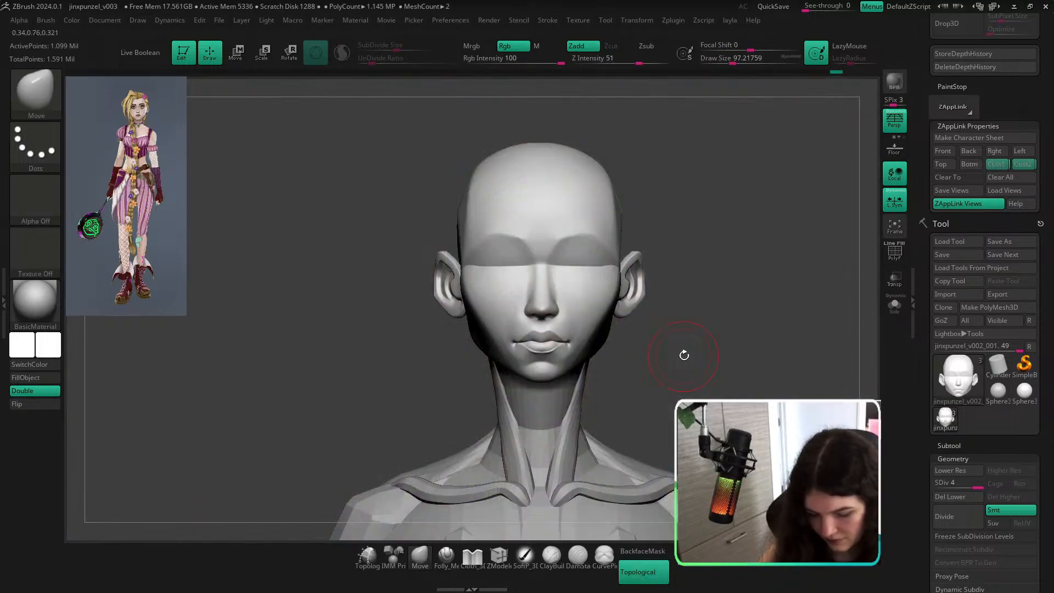
Cut a soft line from the inner eye corner onto the cheek with the Folly_Mech Cut brush at about 46 and smooth it.
key(s)
drag(574, 271, 553, 269)
key(shift+z)
key(shift+z)
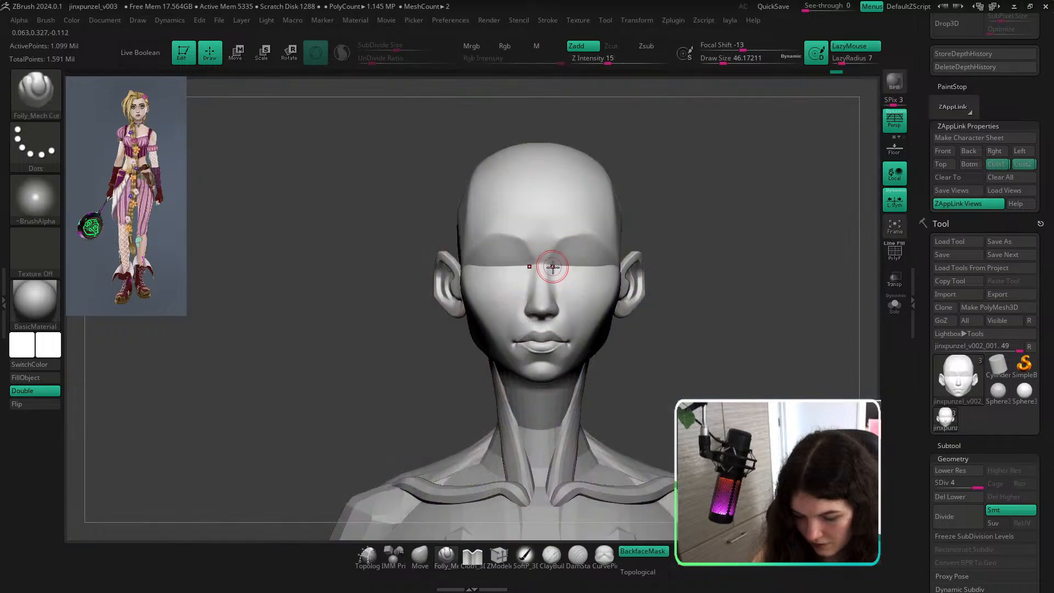
drag(600, 318, 603, 323)
key(ctrl+z)
right_drag(698, 244, 637, 286)
ctrl+right_drag(637, 285, 607, 339)
drag(546, 262, 624, 333)
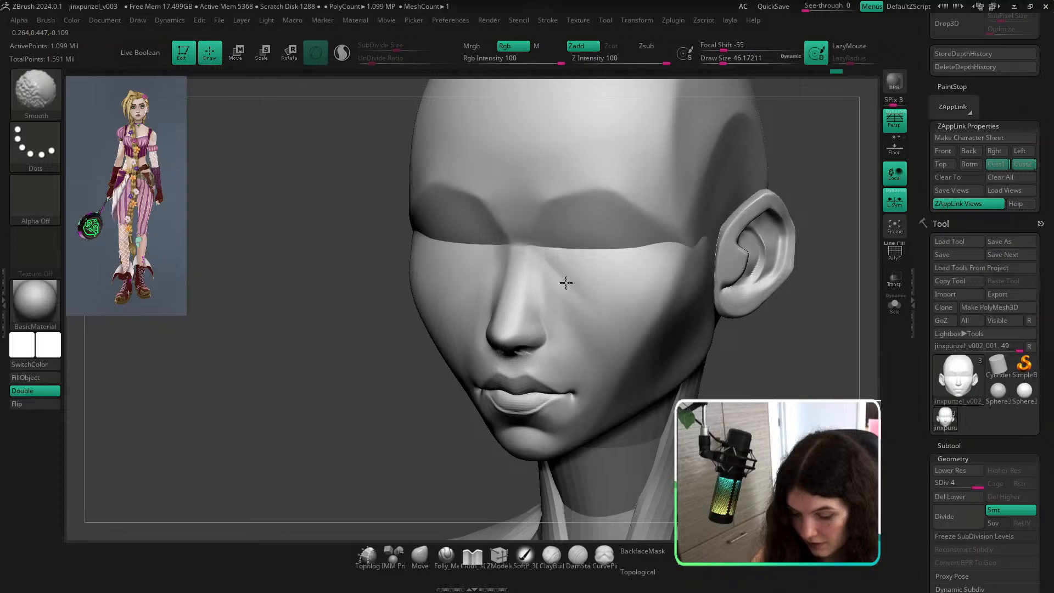
drag(552, 268, 591, 291)
Check the face against the reference overlay from the second custom view and switch to the ClayBuildup brush.
click(1018, 166)
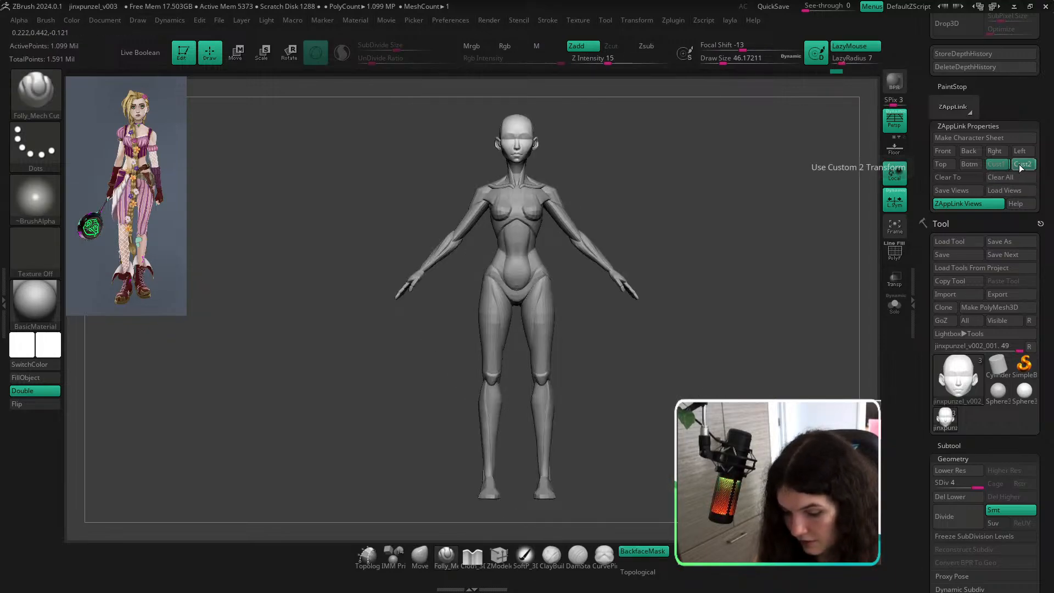
click(1000, 164)
key(shift+z)
key(shift+z)
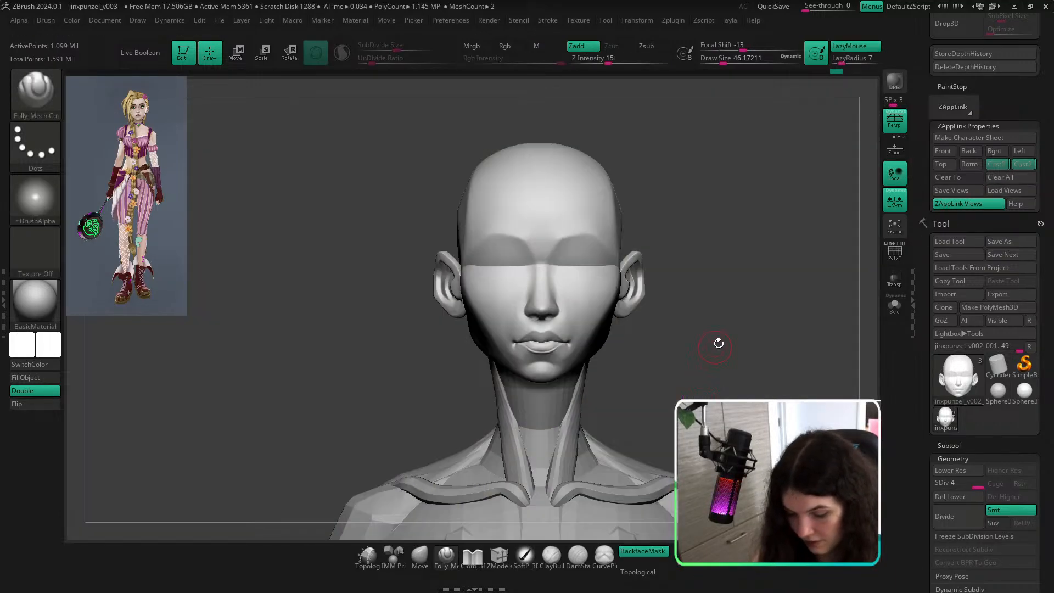
key(b)
key(c)
key(b)
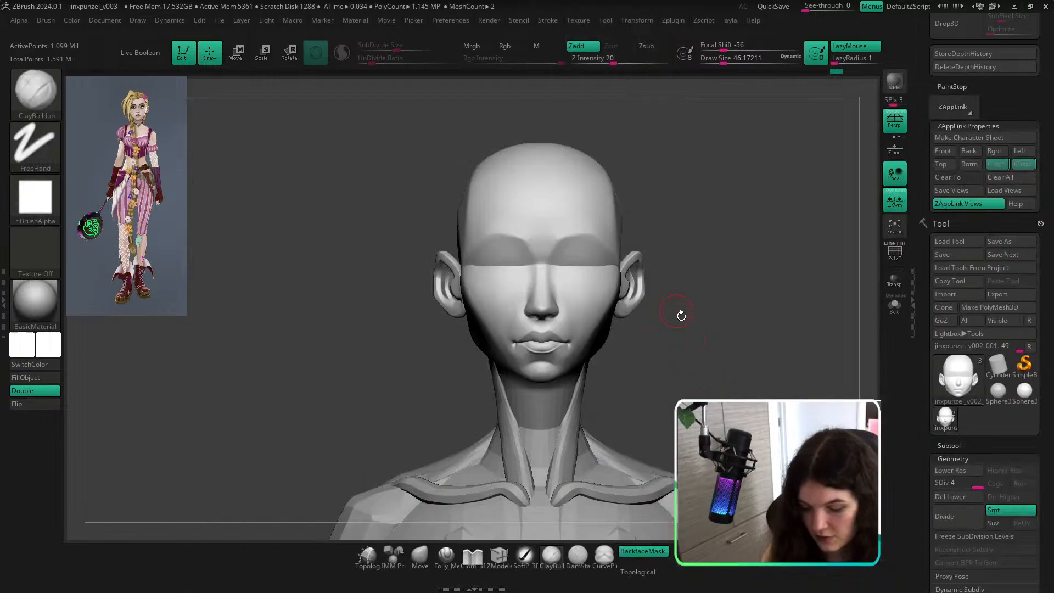
Make the body subtool active, preview it with Dynamic Subdivision, turn the preview off and frame the full figure.
mouse_move(630, 400)
ctrl+right_down()
mouse_move(654, 388)
mouse_move(611, 272)
ctrl+right_up()
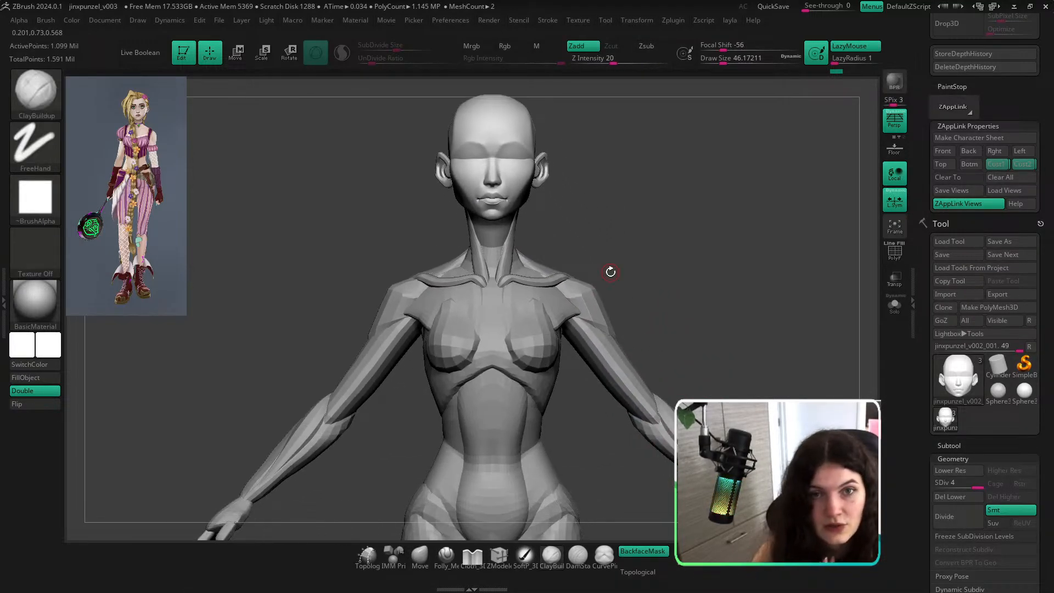
alt+click(548, 307)
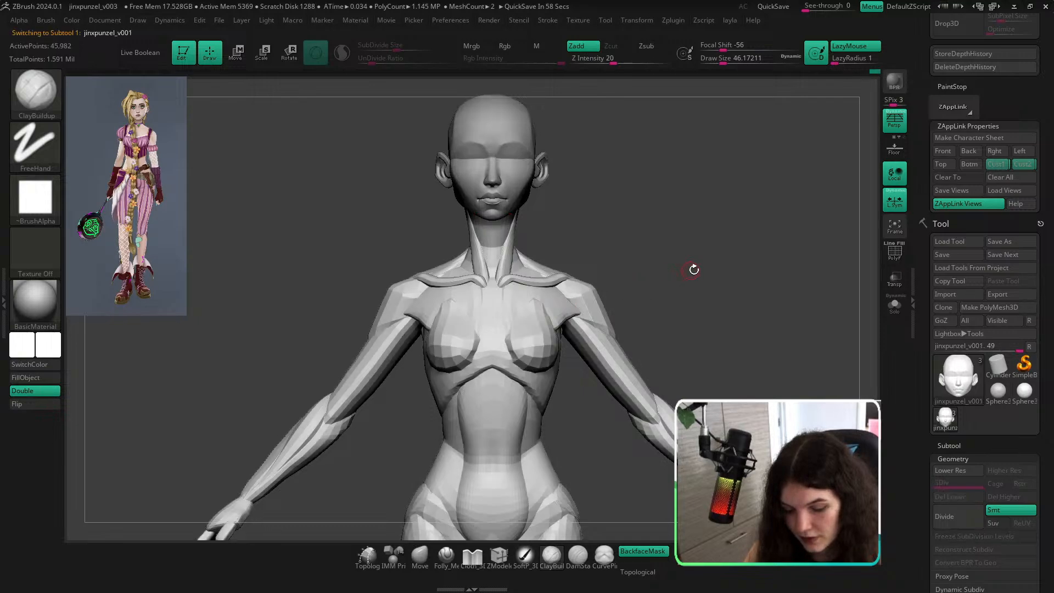
key(d)
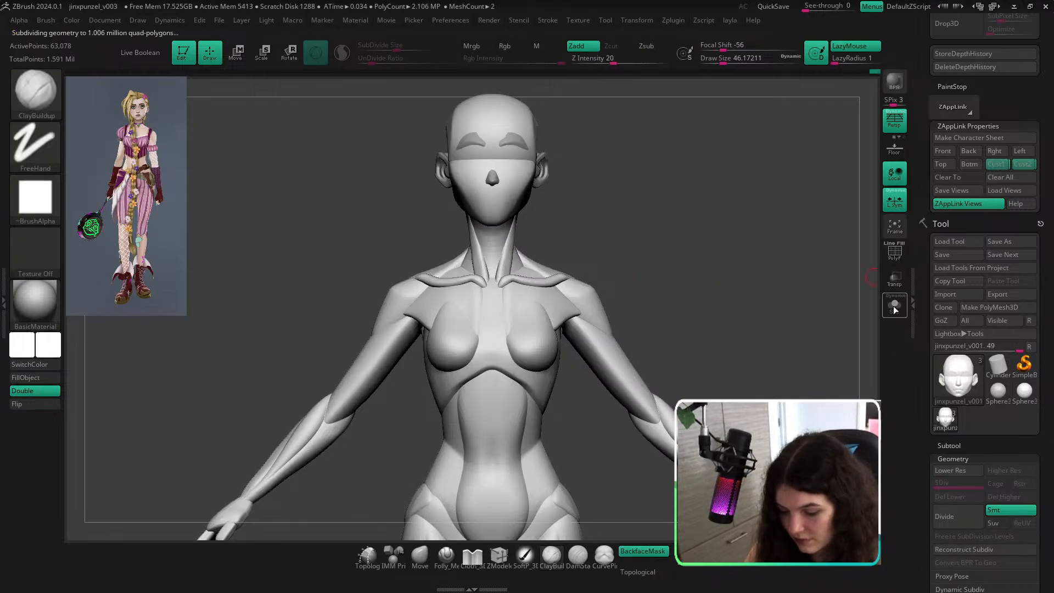
key(shift+d)
ctrl+right_drag(714, 281, 614, 245)
alt+right_drag(678, 275, 701, 255)
alt+right_drag(758, 294, 721, 260)
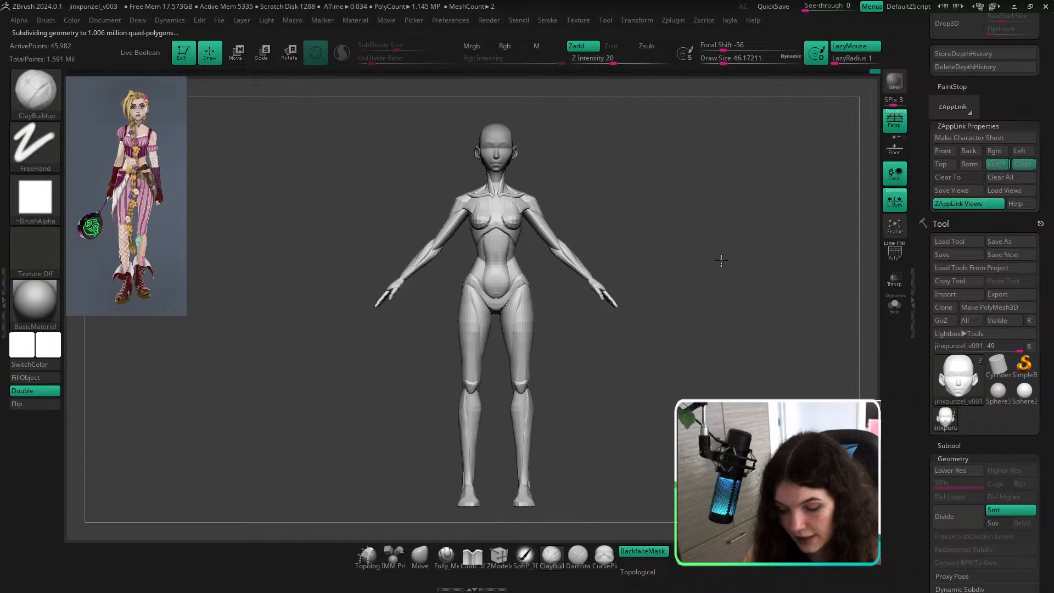
Save the project as jinxpunzel_v003, replacing the existing file.
click(218, 19)
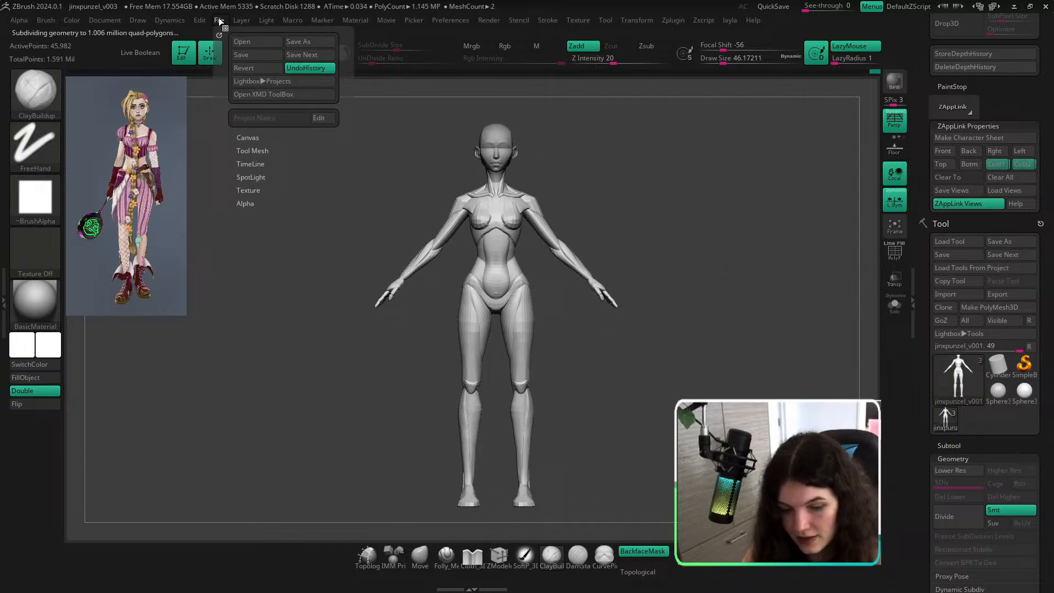
click(311, 40)
key(Return)
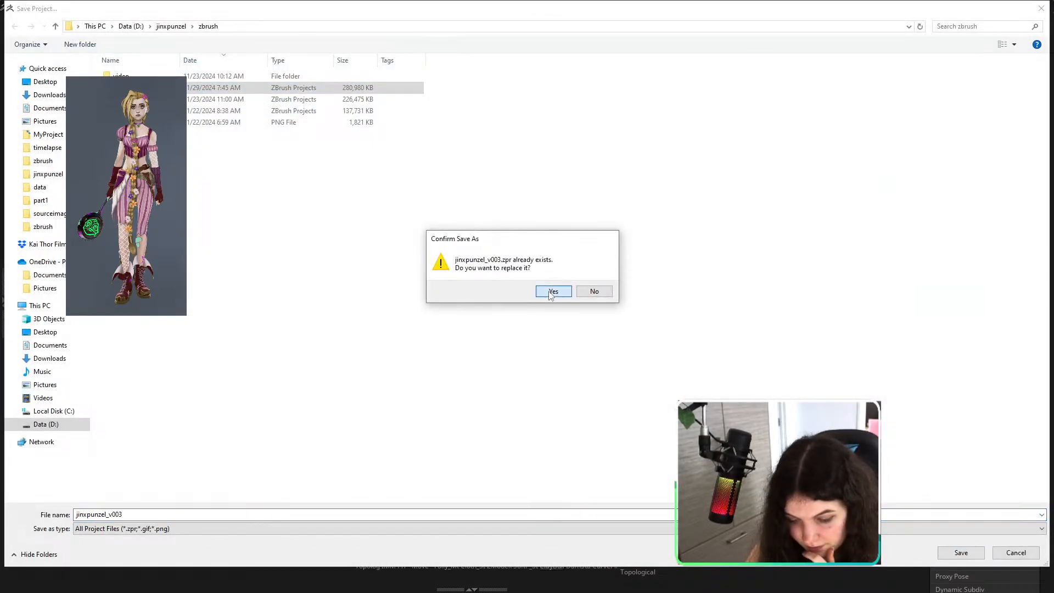
click(547, 290)
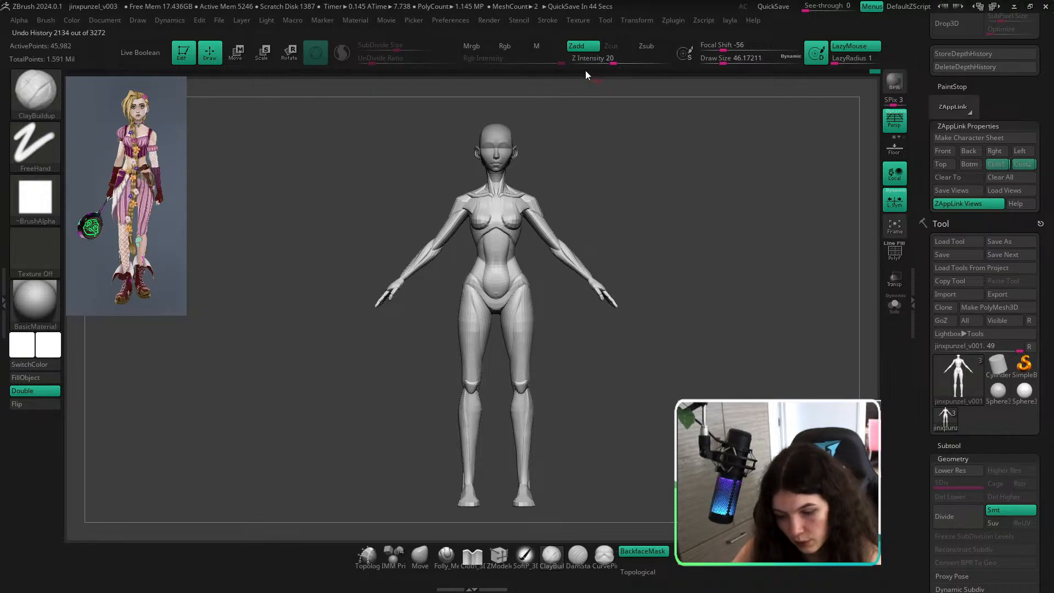
Go back to an early body version in the undo history and place it beside the canvas centre as a comparison snapshot.
mouse_move(582, 72)
mouse_down()
mouse_move(638, 71)
mouse_move(602, 71)
mouse_move(613, 71)
mouse_up()
drag(645, 207, 465, 204)
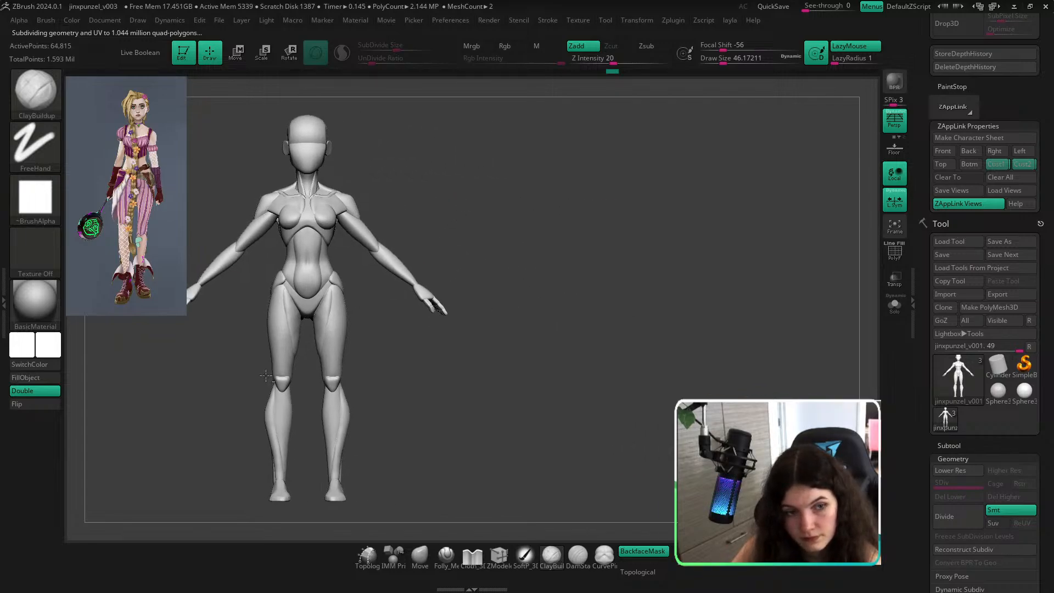
click(189, 91)
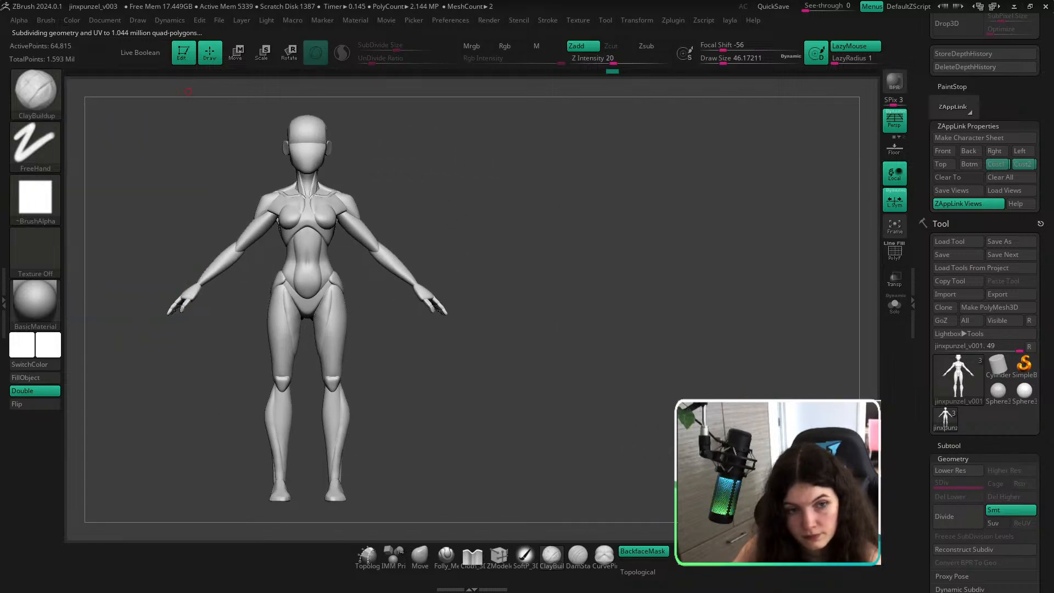
drag(509, 251, 464, 254)
Return to the latest state in the undo history and line up the current body next to the earlier version's snapshot.
drag(737, 72, 893, 73)
alt+drag(508, 255, 762, 250)
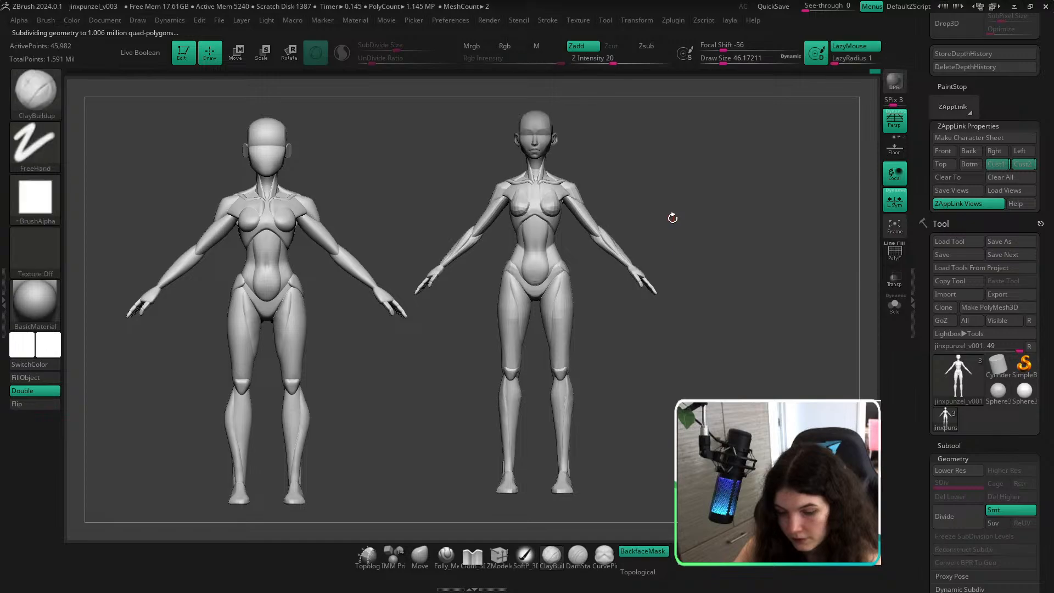
key(Down)
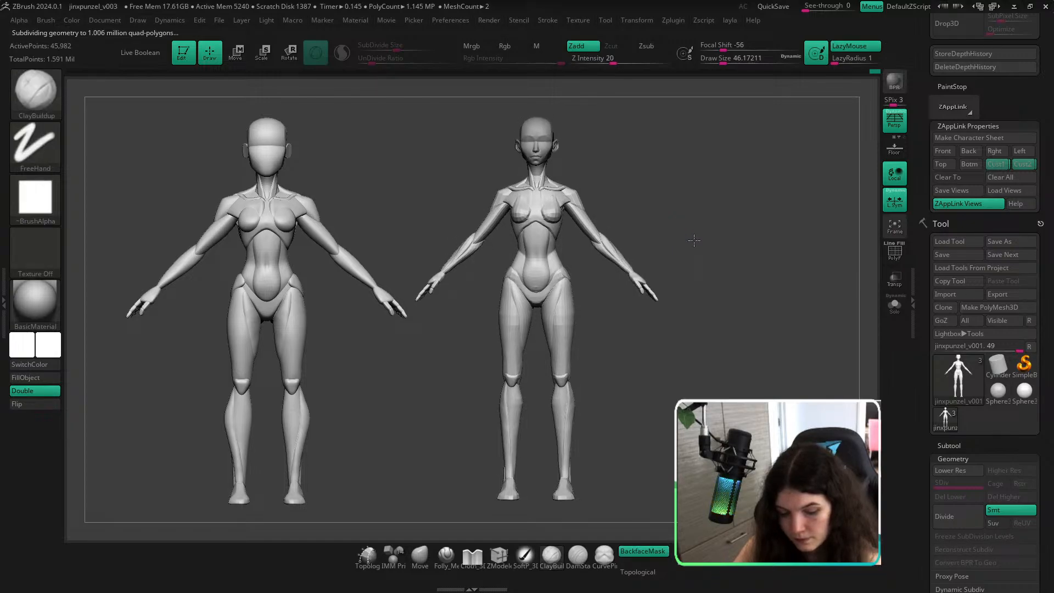
drag(695, 238, 703, 239)
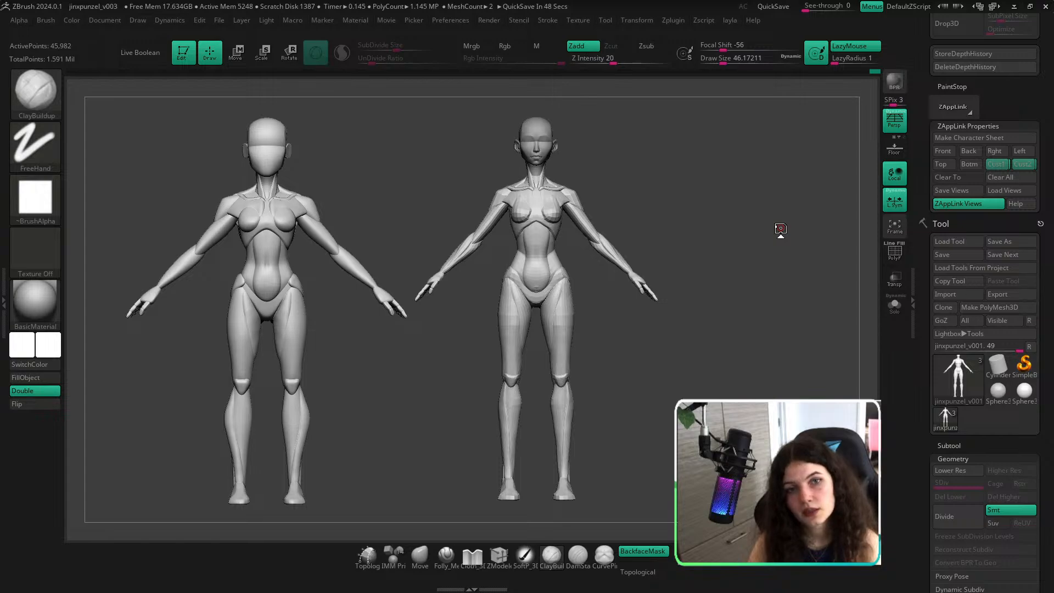
drag(613, 220, 777, 331)
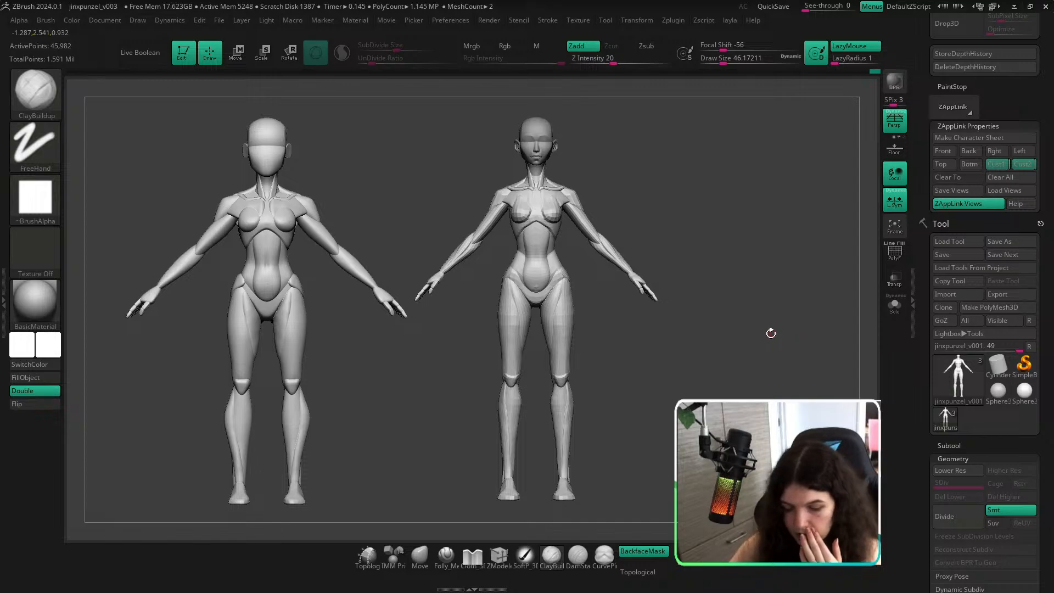